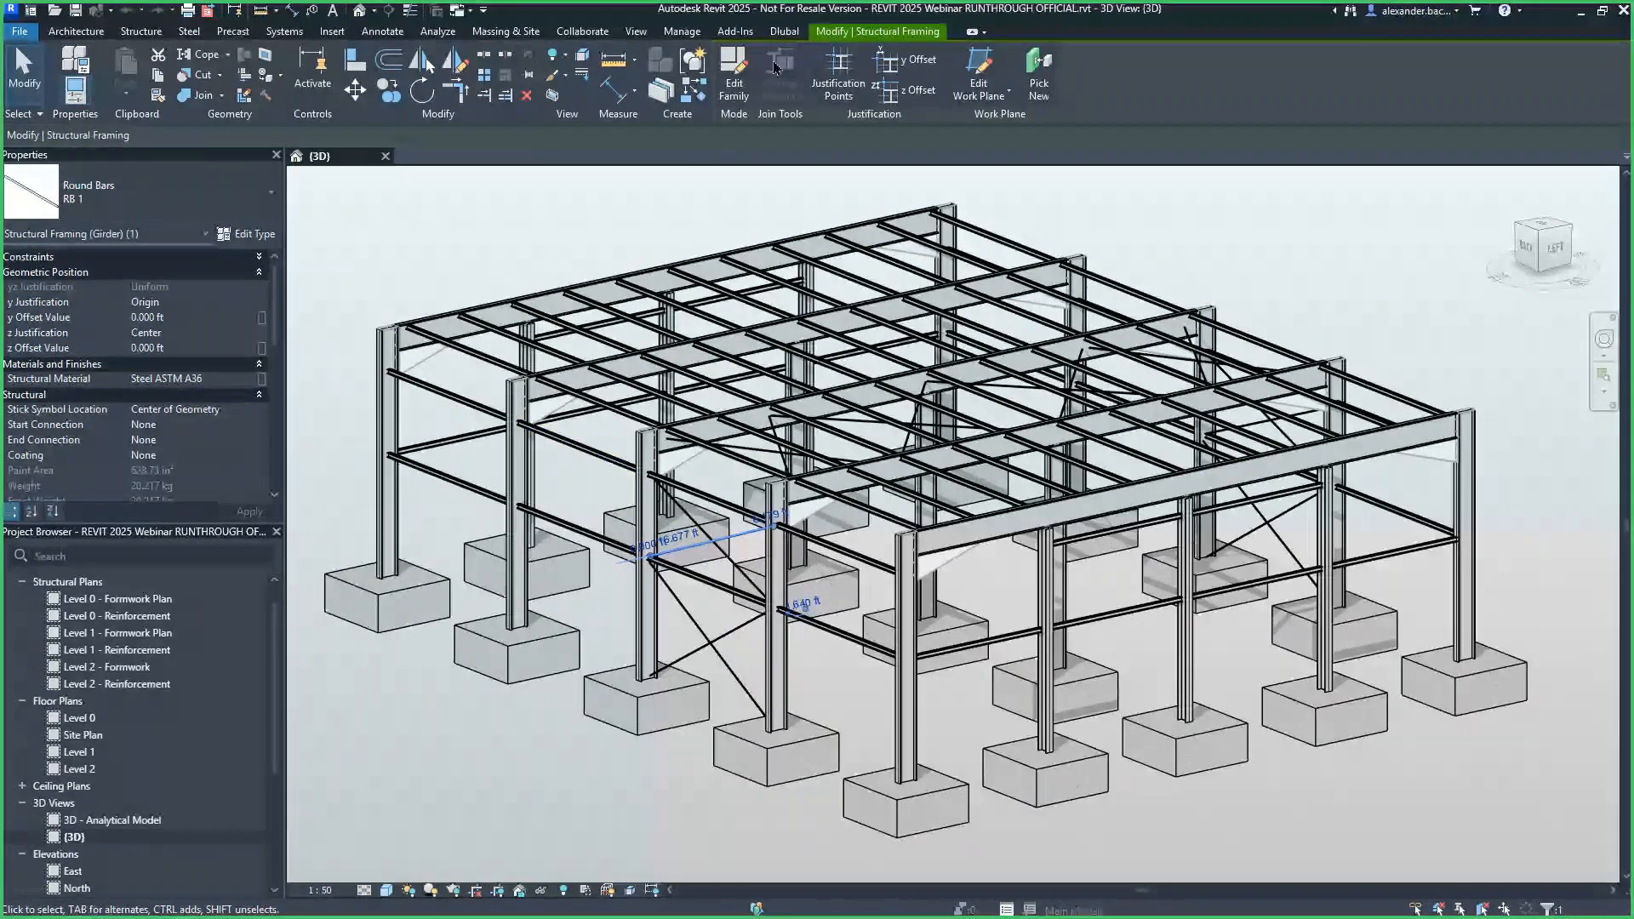
Open the Dlubal conversion tables and review the custom and Dlubal names mapped for the Steel ASTM A36 material.
left_click(785, 33)
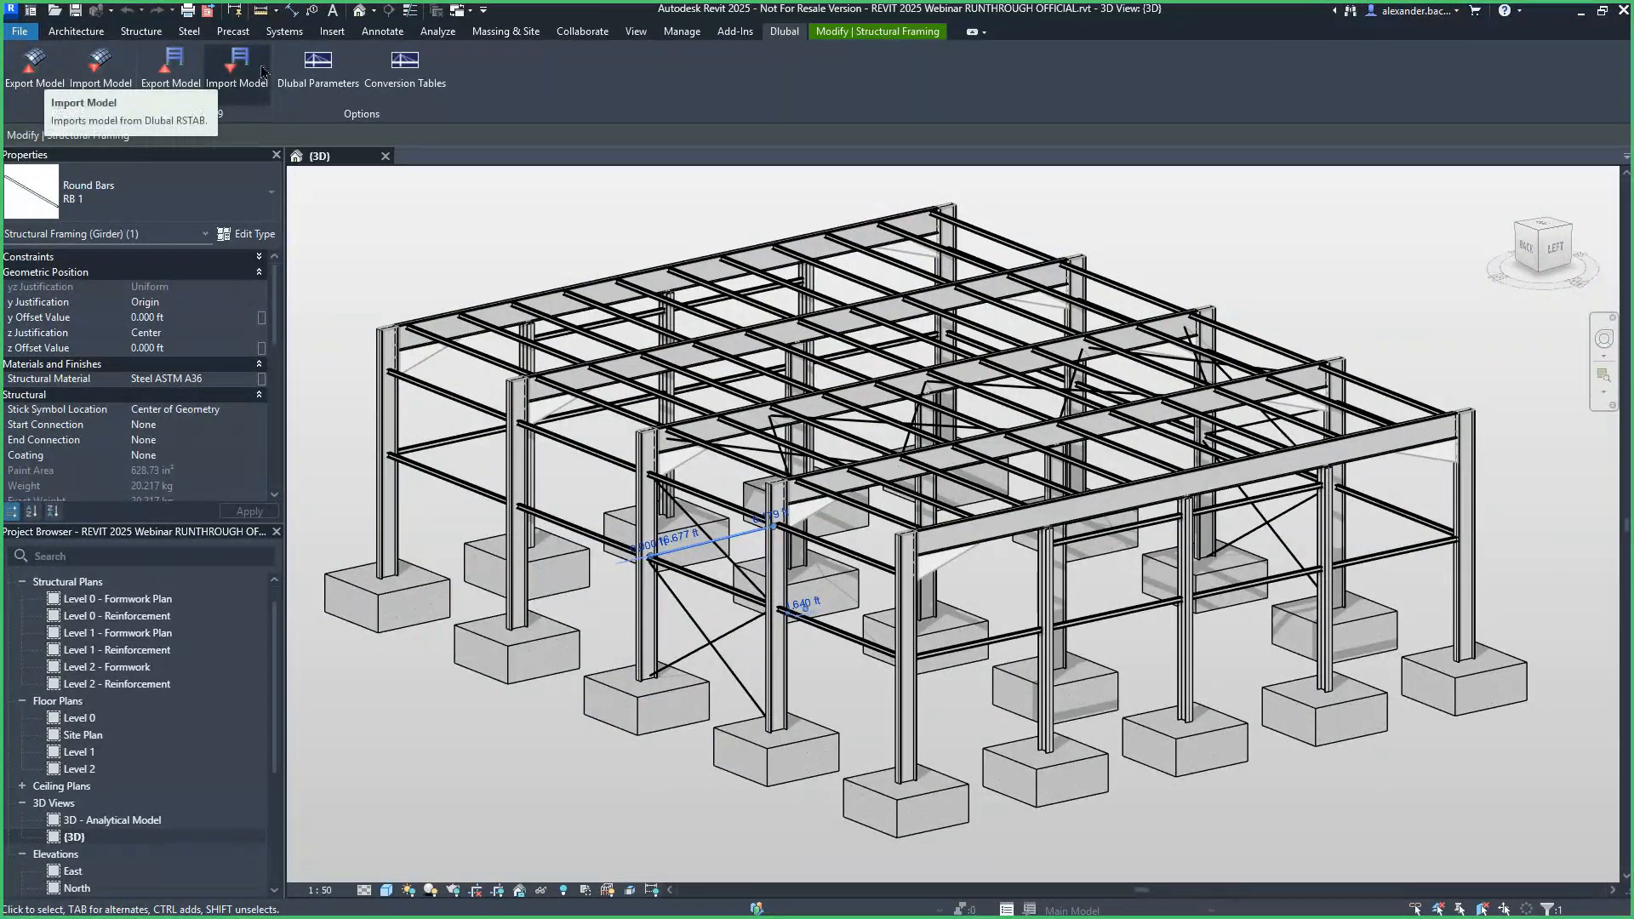
left_click(409, 68)
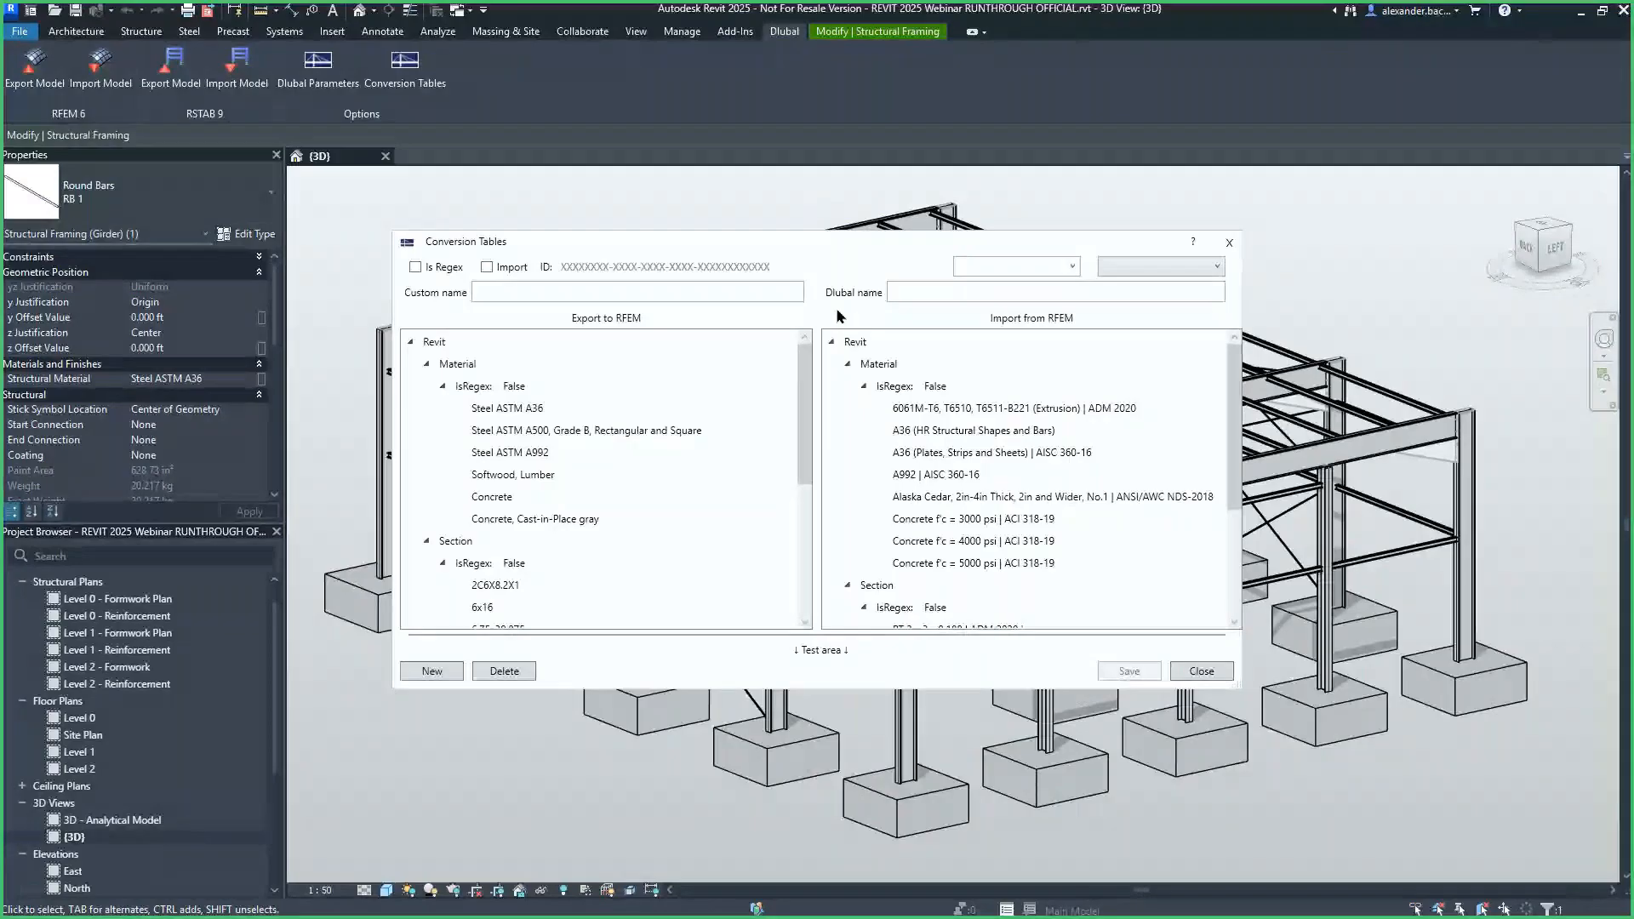
left_click(509, 409)
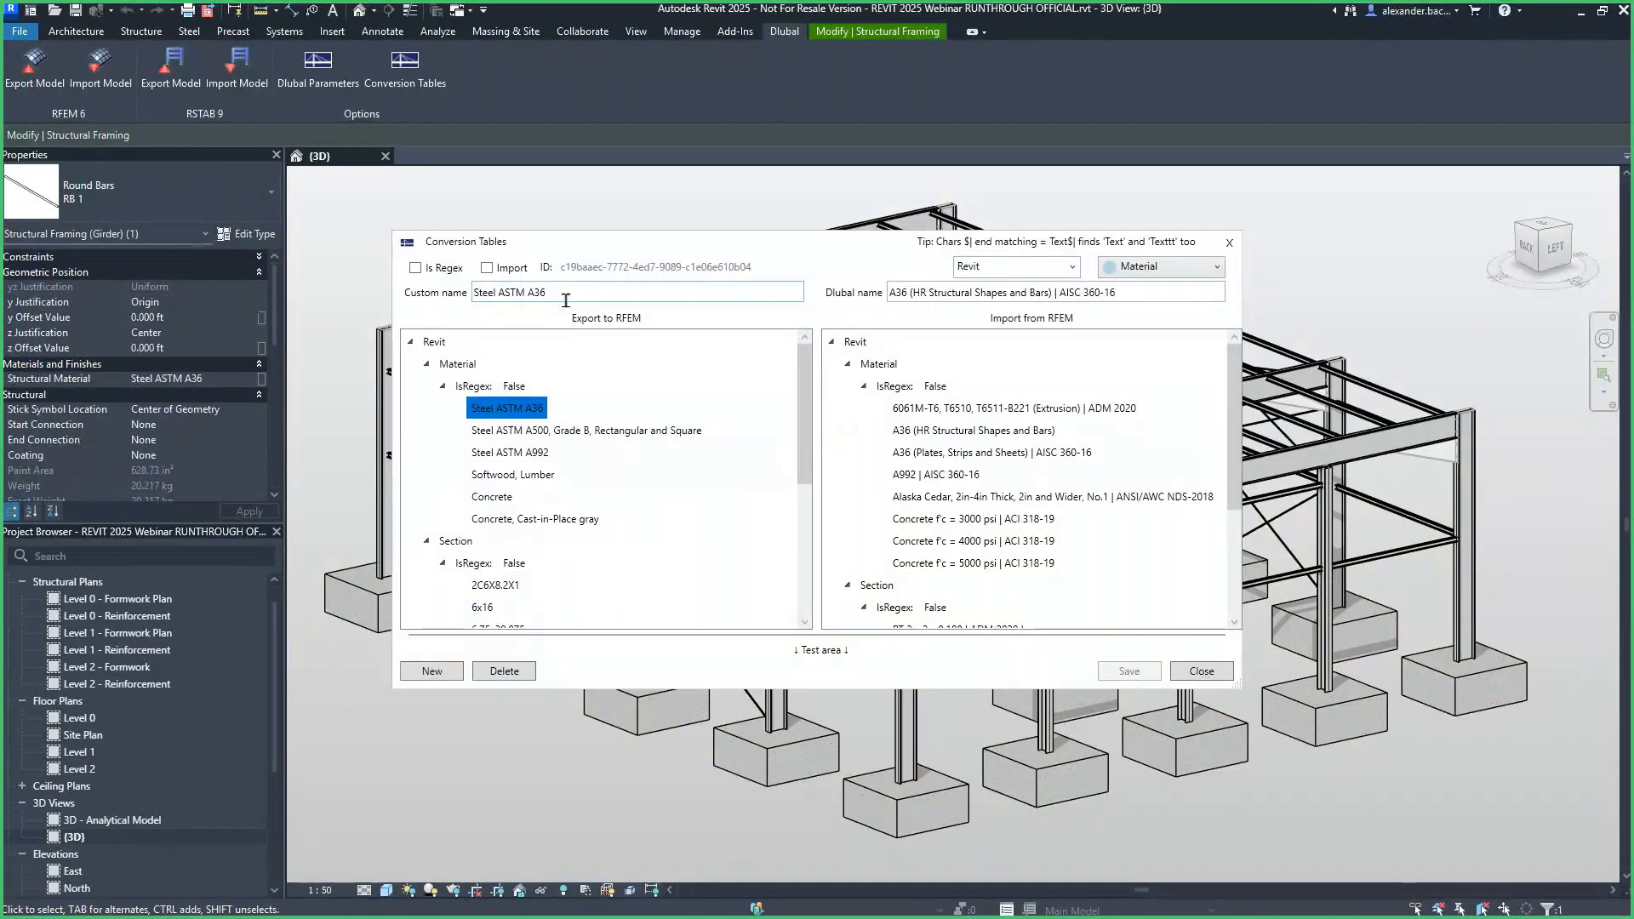
left_click_drag(565, 300, 468, 294)
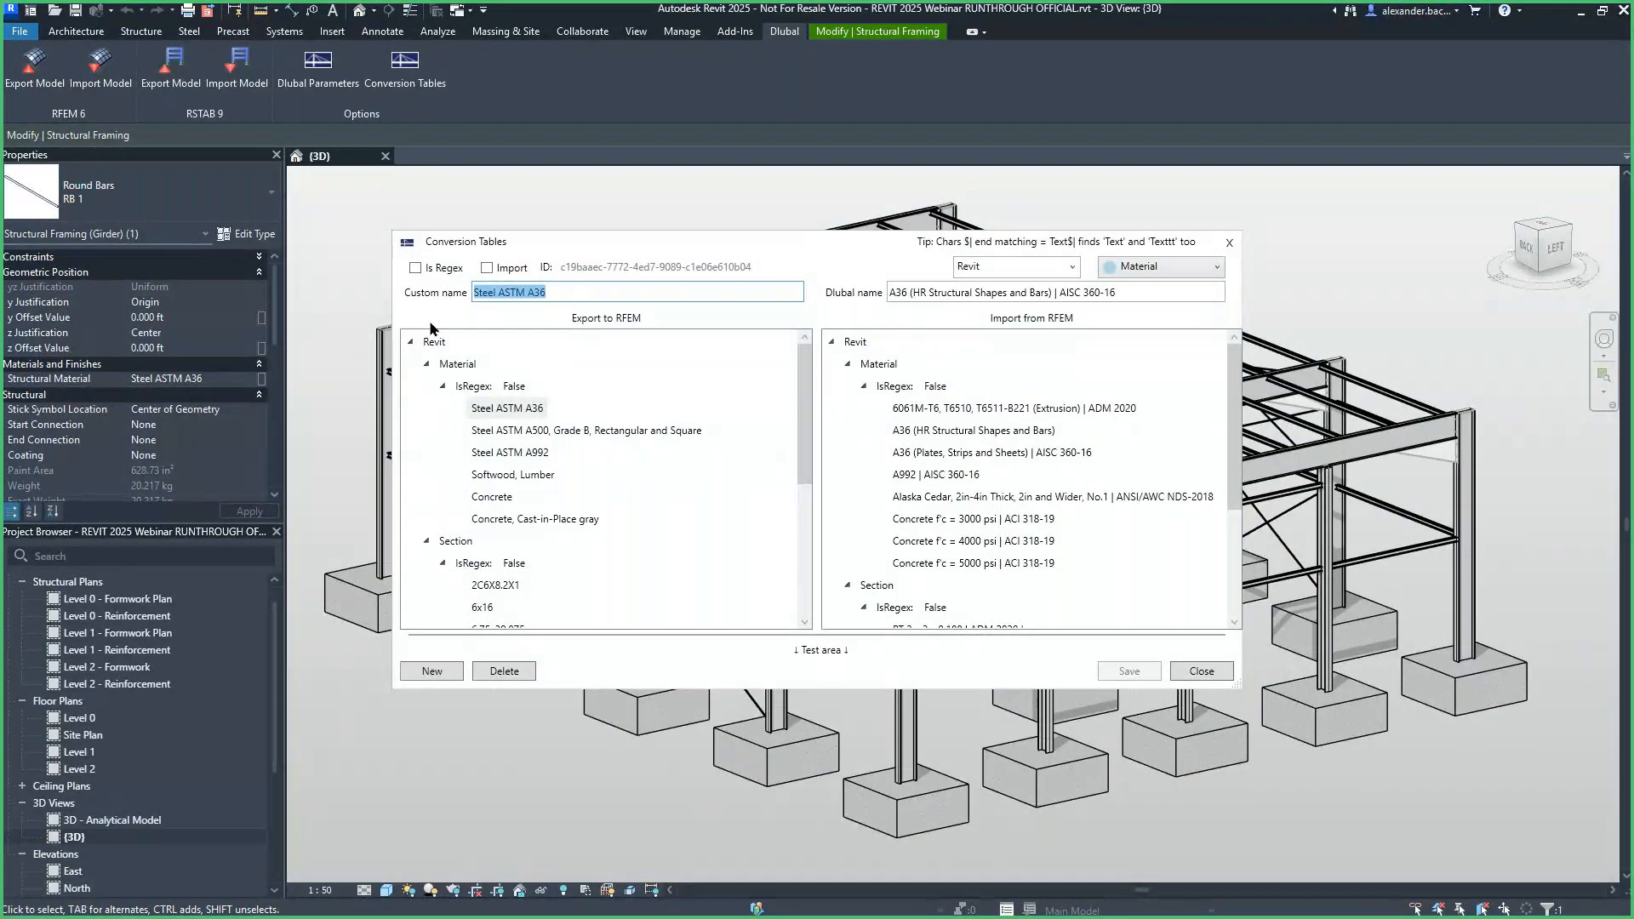
left_click(1147, 294)
left_click_drag(1147, 296, 872, 322)
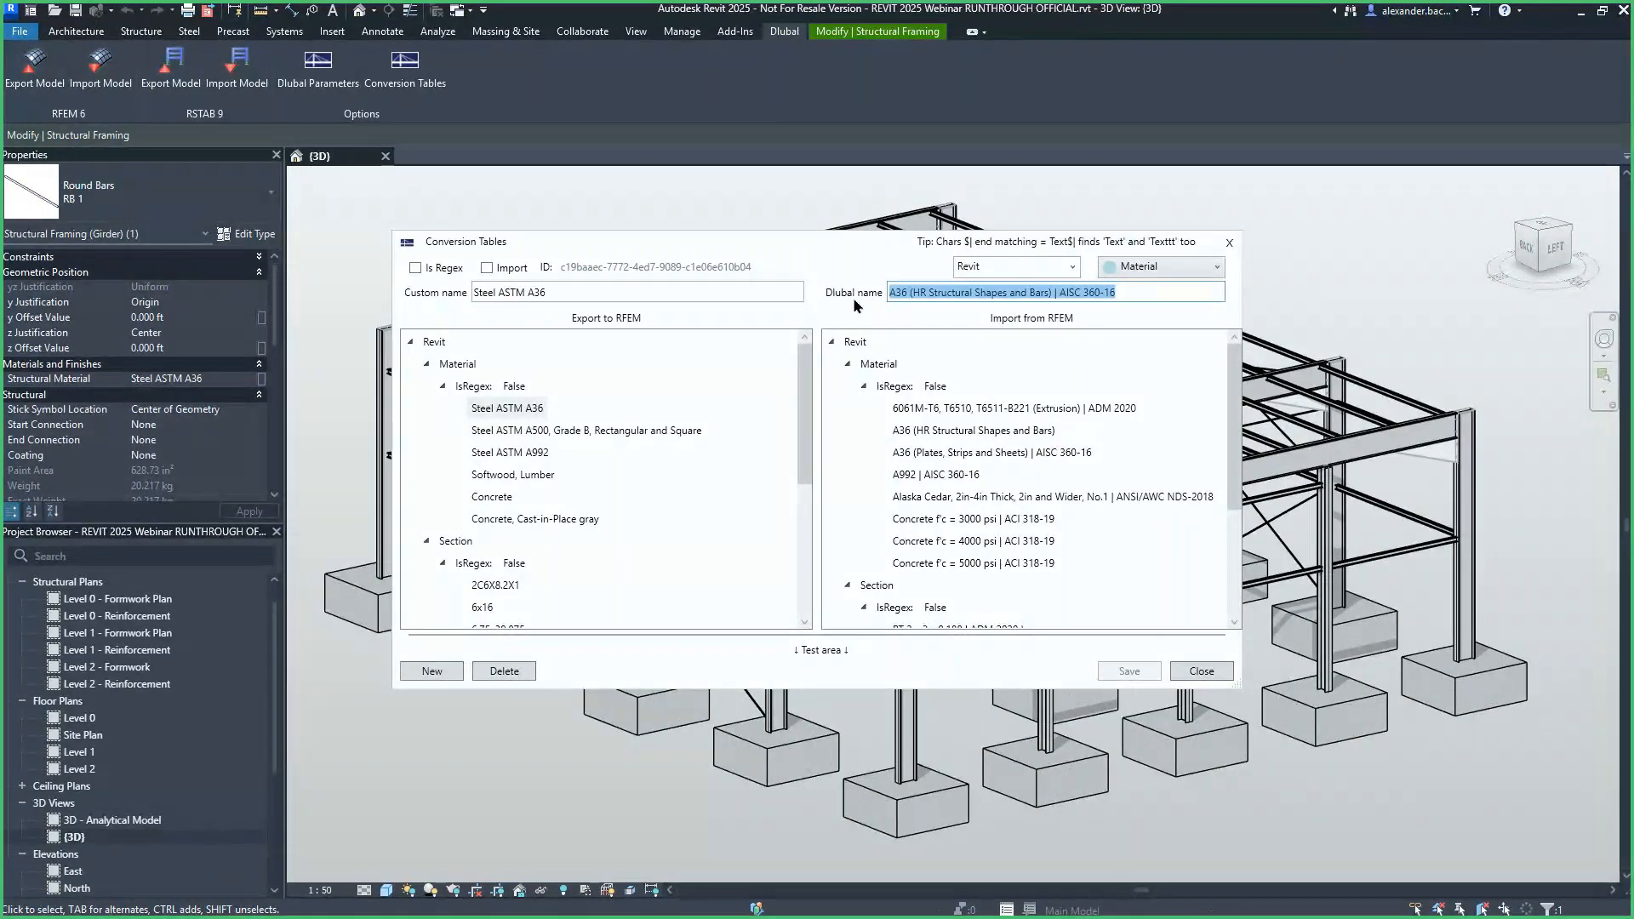
left_click(1229, 243)
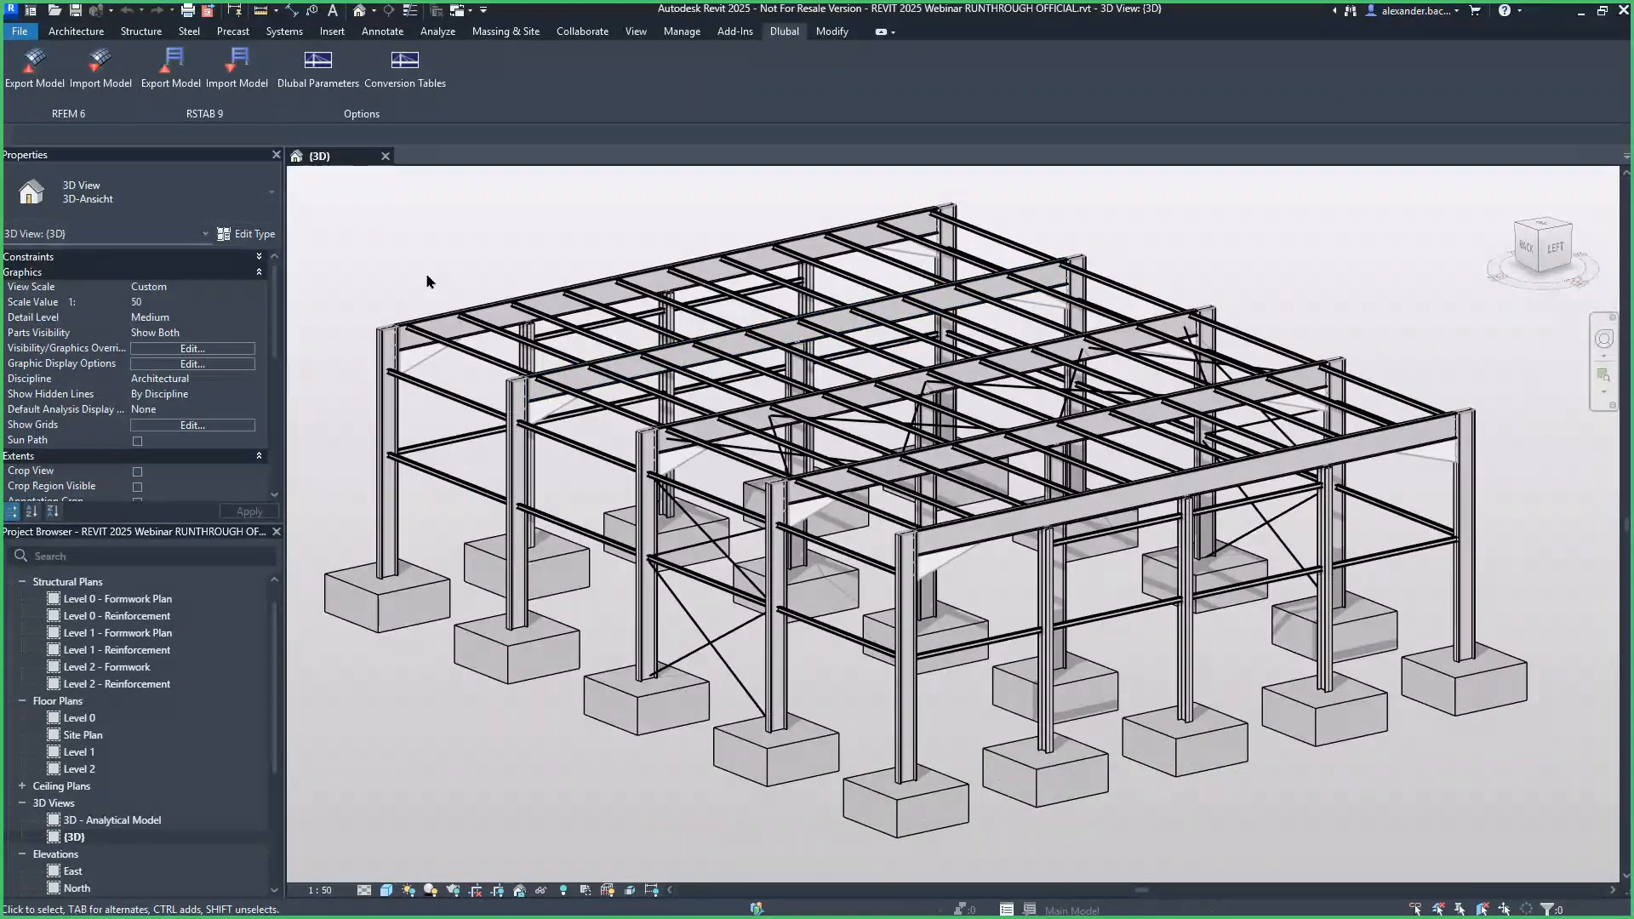
Inspect the corner steel column at the far end of the frame along with its properties.
left_click(379, 419)
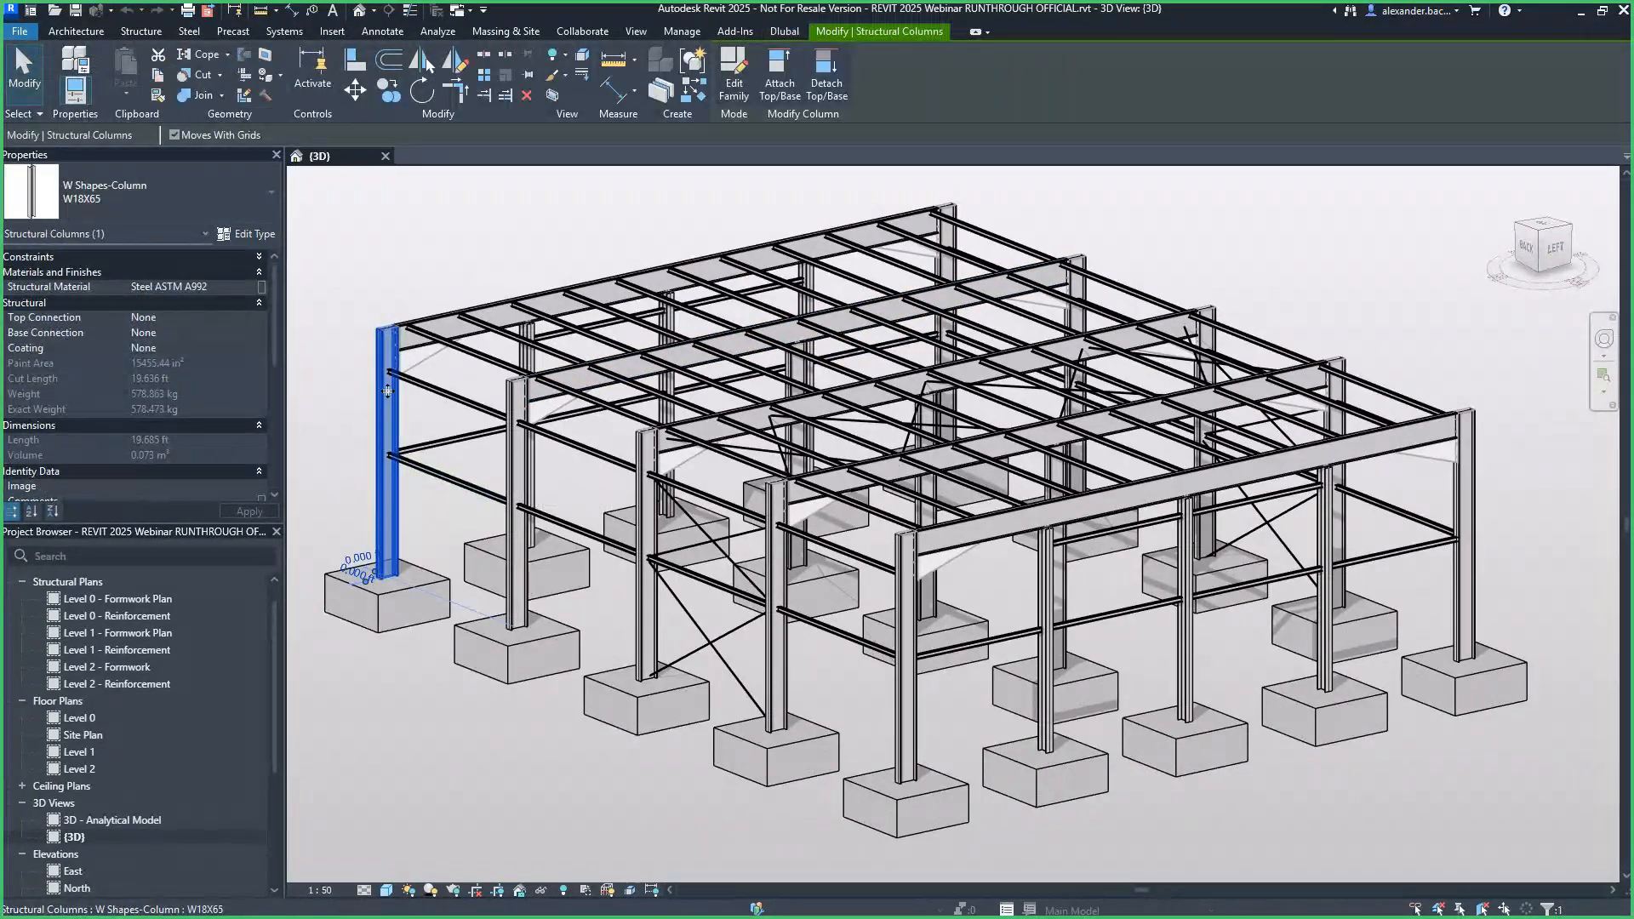
scroll(388, 391, "up", 2)
scroll(370, 594, "up", 2)
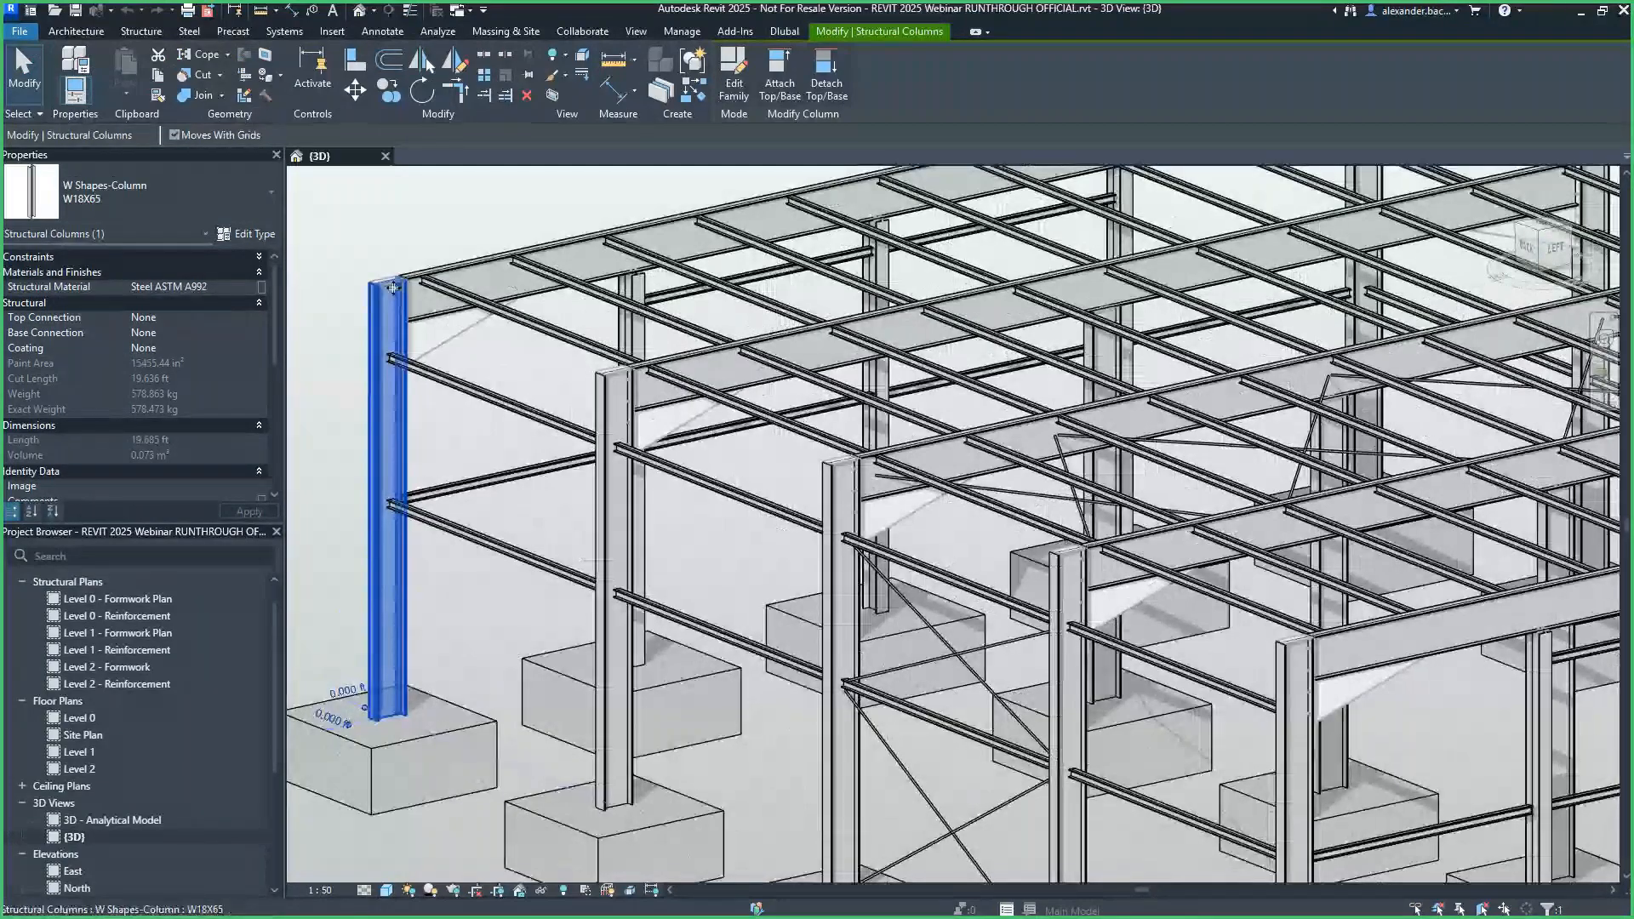
scroll(508, 436, "down", 2)
middle_click_drag(508, 430, 441, 403)
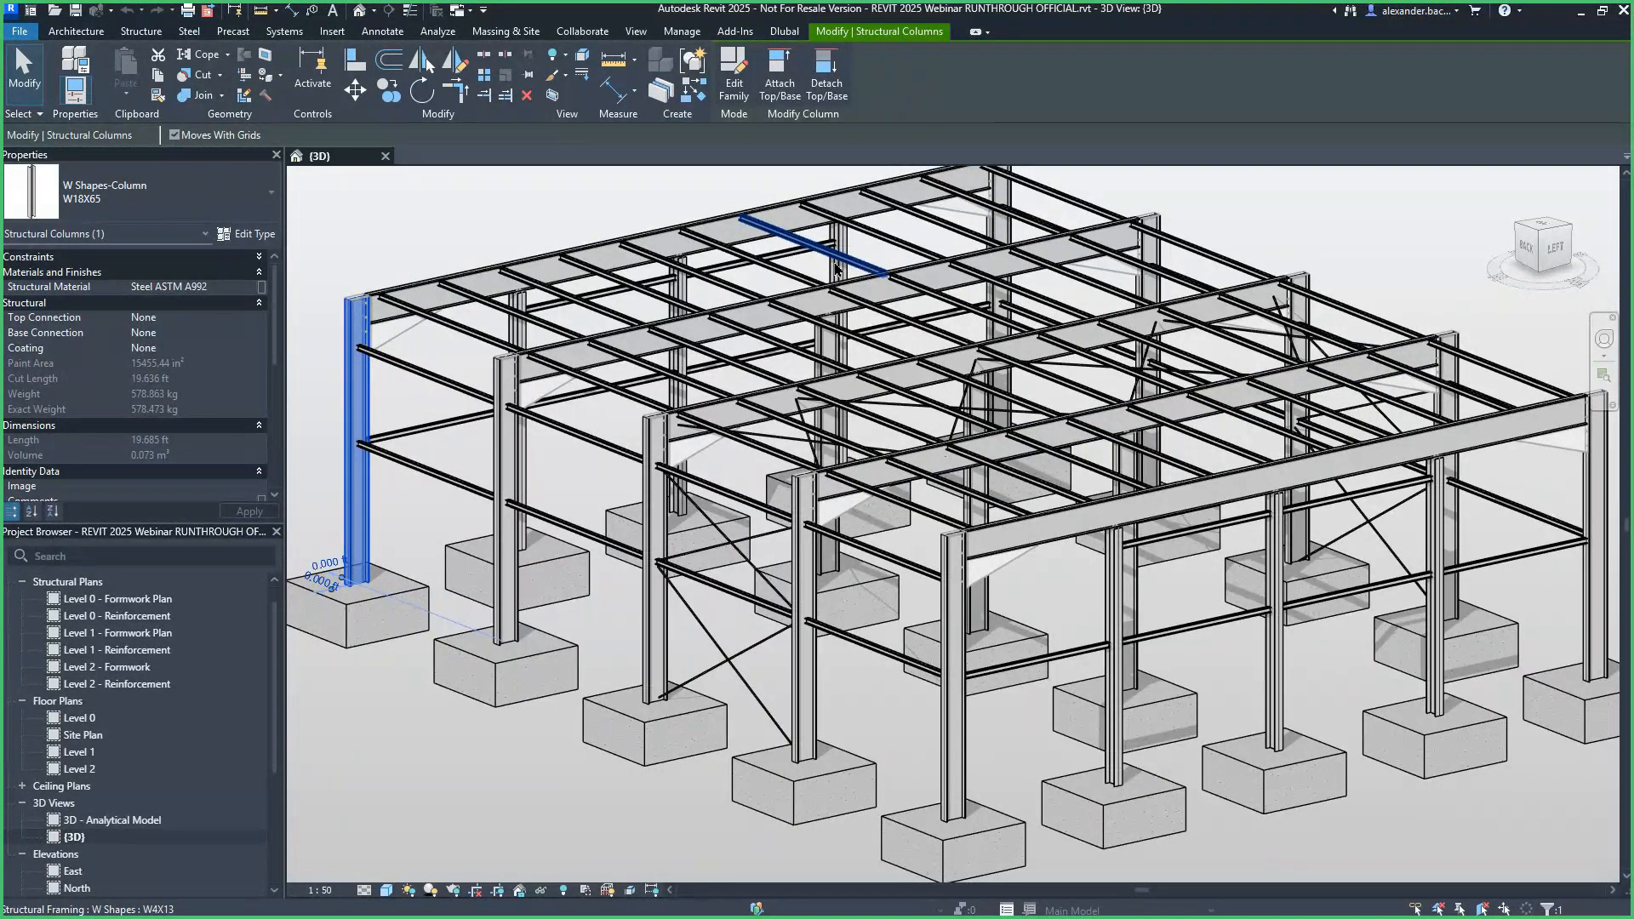
key("Escape")
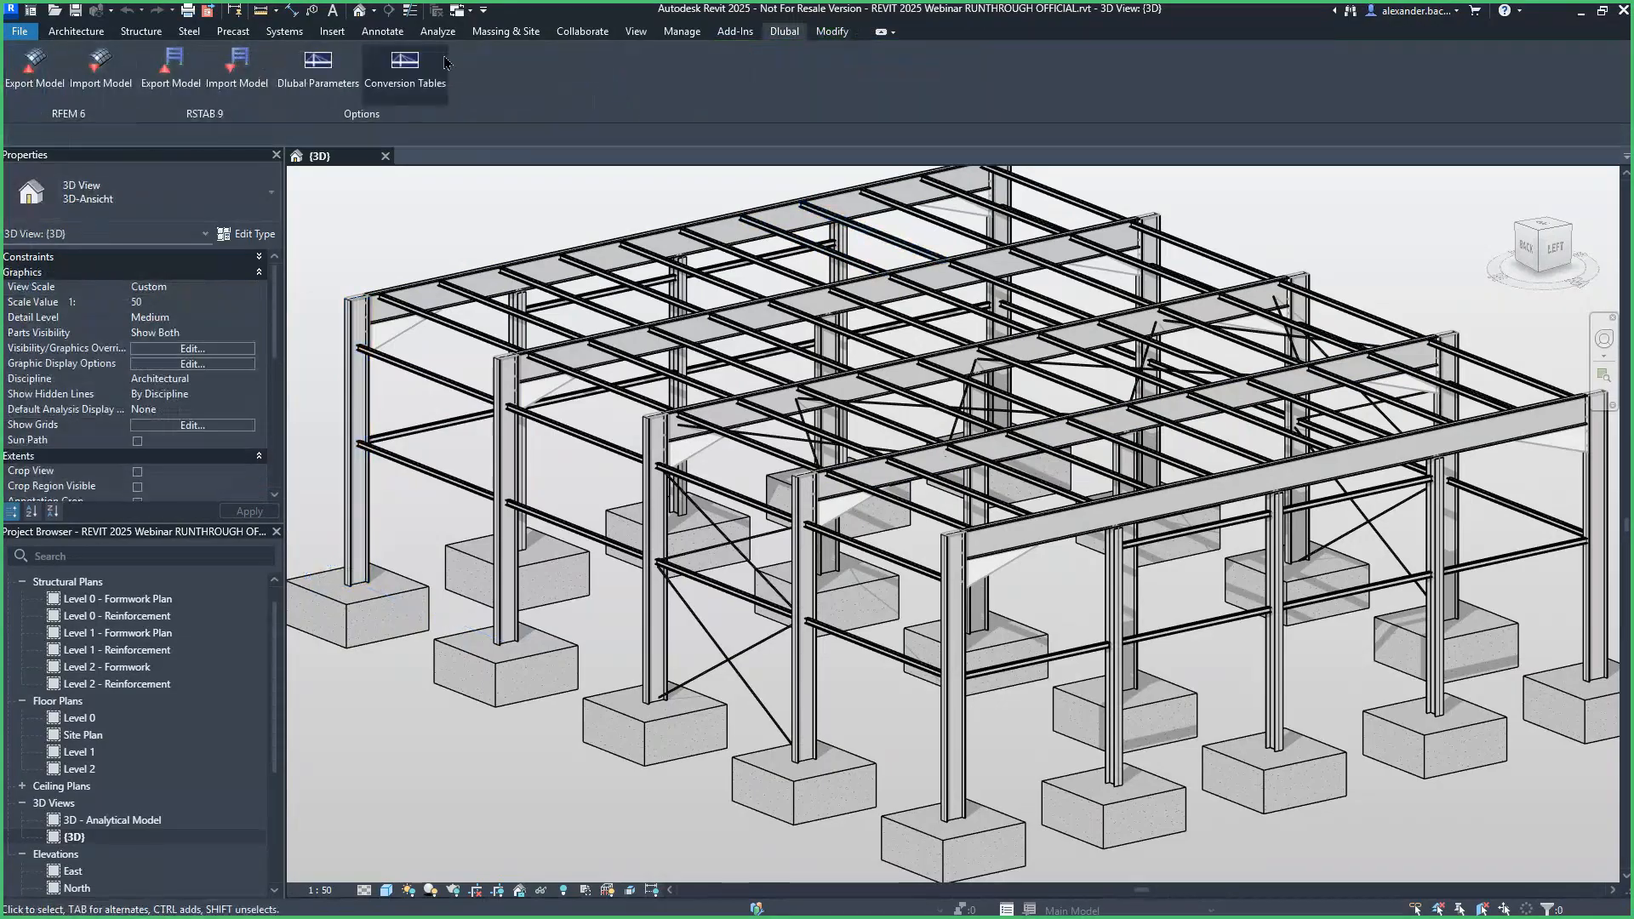
Open the Physical to Analytical for Buildings script in Analytical Automation and place its window clear of the model.
left_click(436, 32)
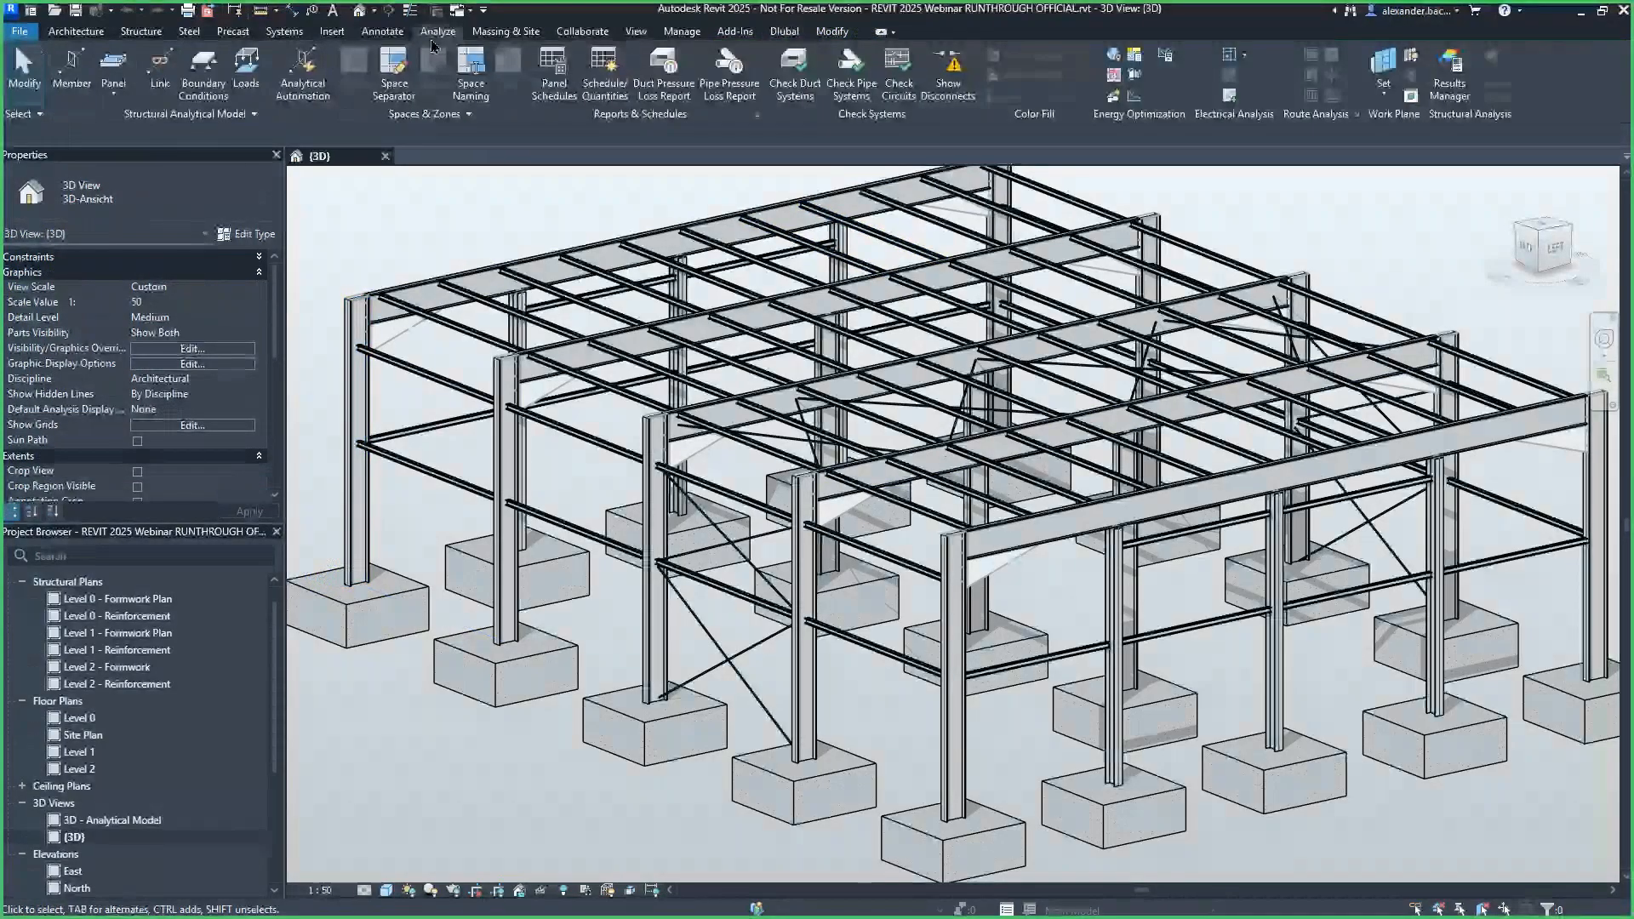
left_click(307, 89)
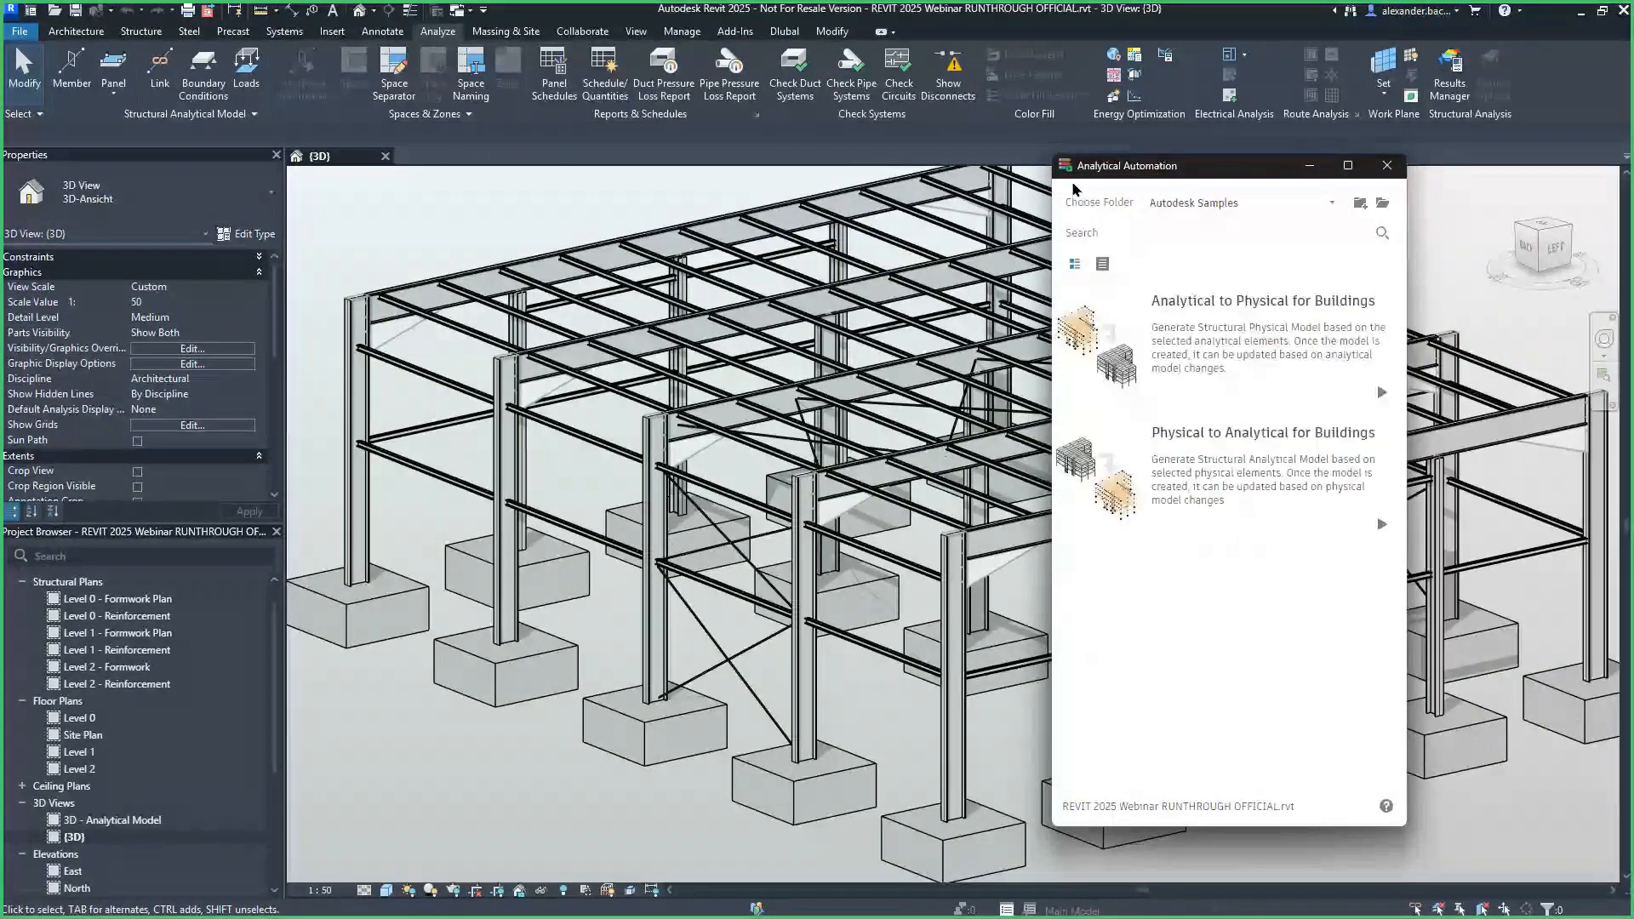
left_click_drag(1209, 165, 285, 155)
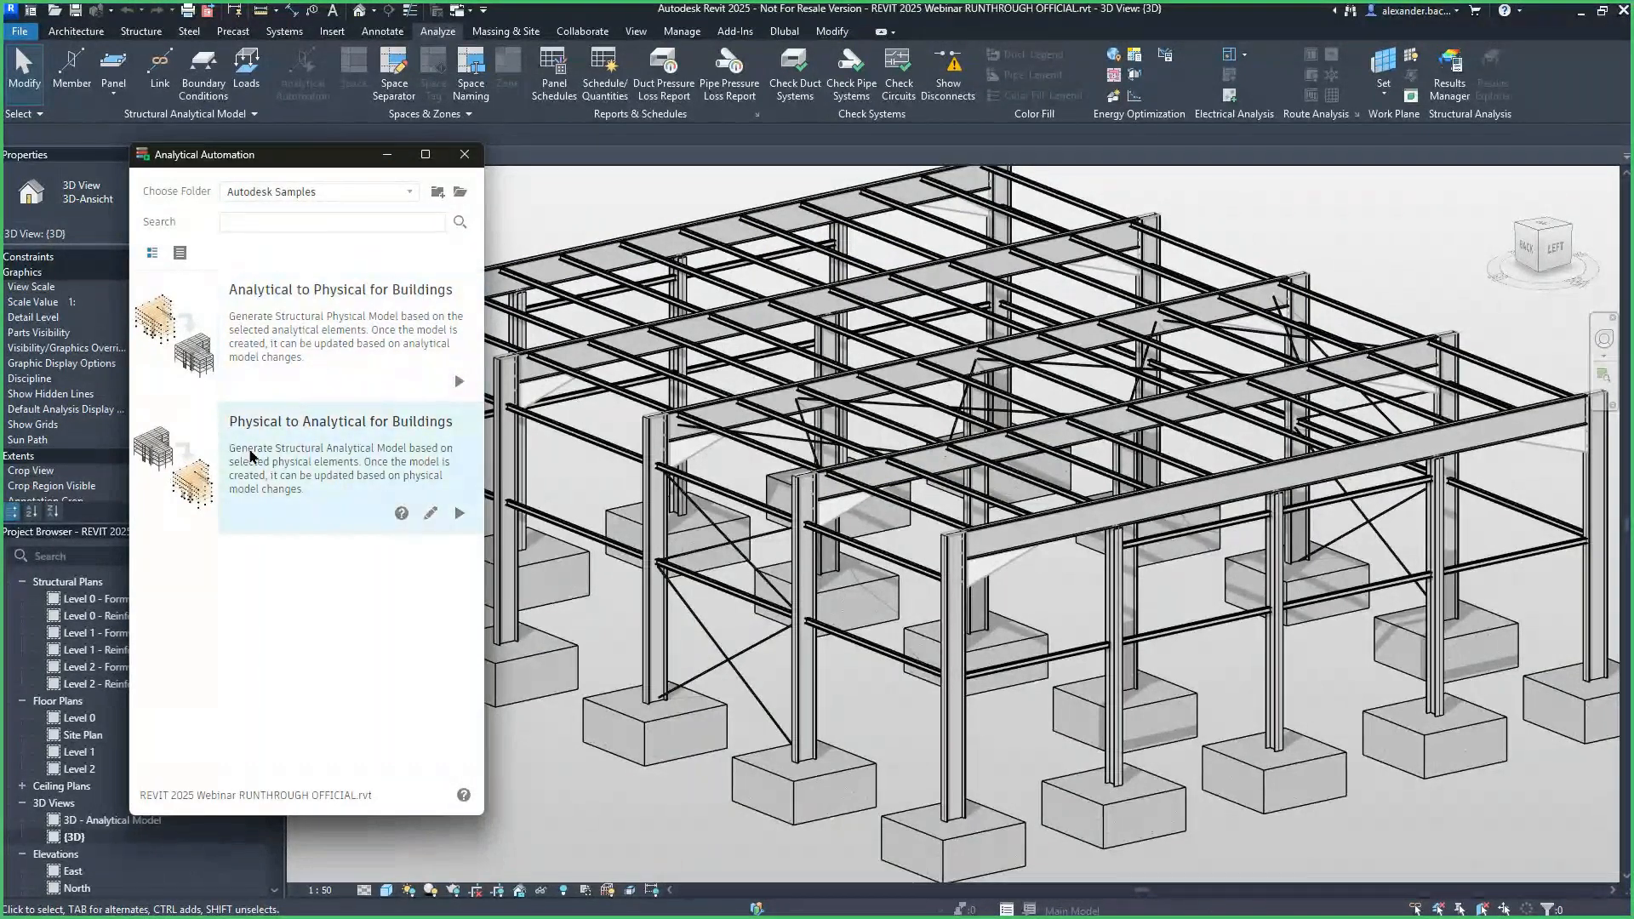
left_click(297, 430)
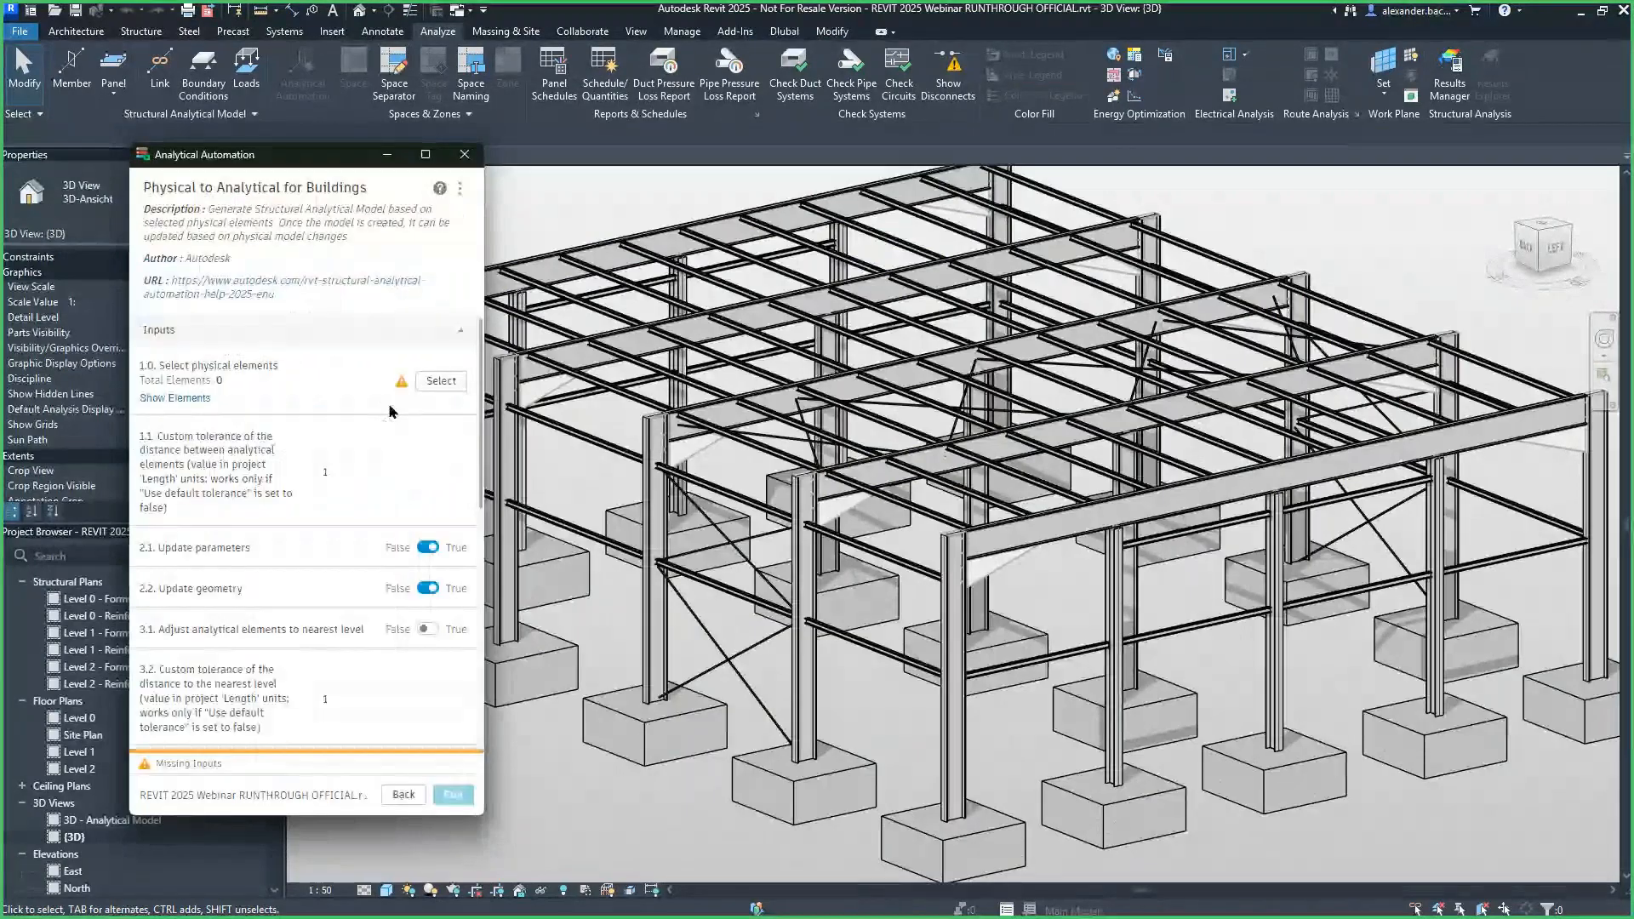
left_click_drag(300, 160, 242, 136)
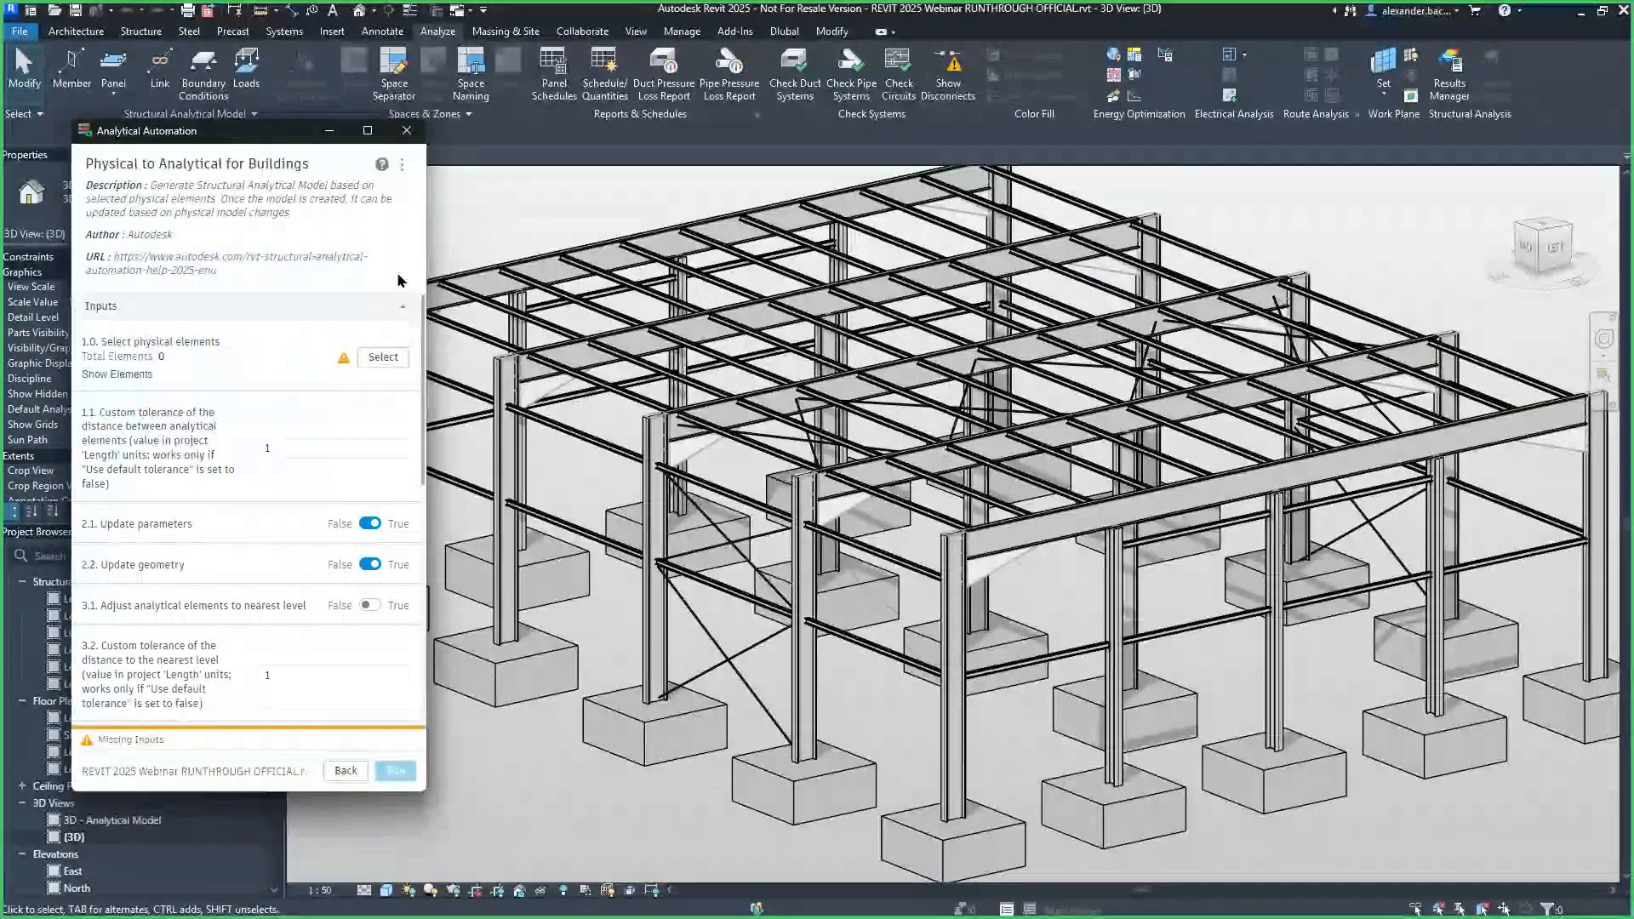
Select all steel framing and columns above the foundations as the script's physical elements, using a straight elevation view.
left_click(381, 358)
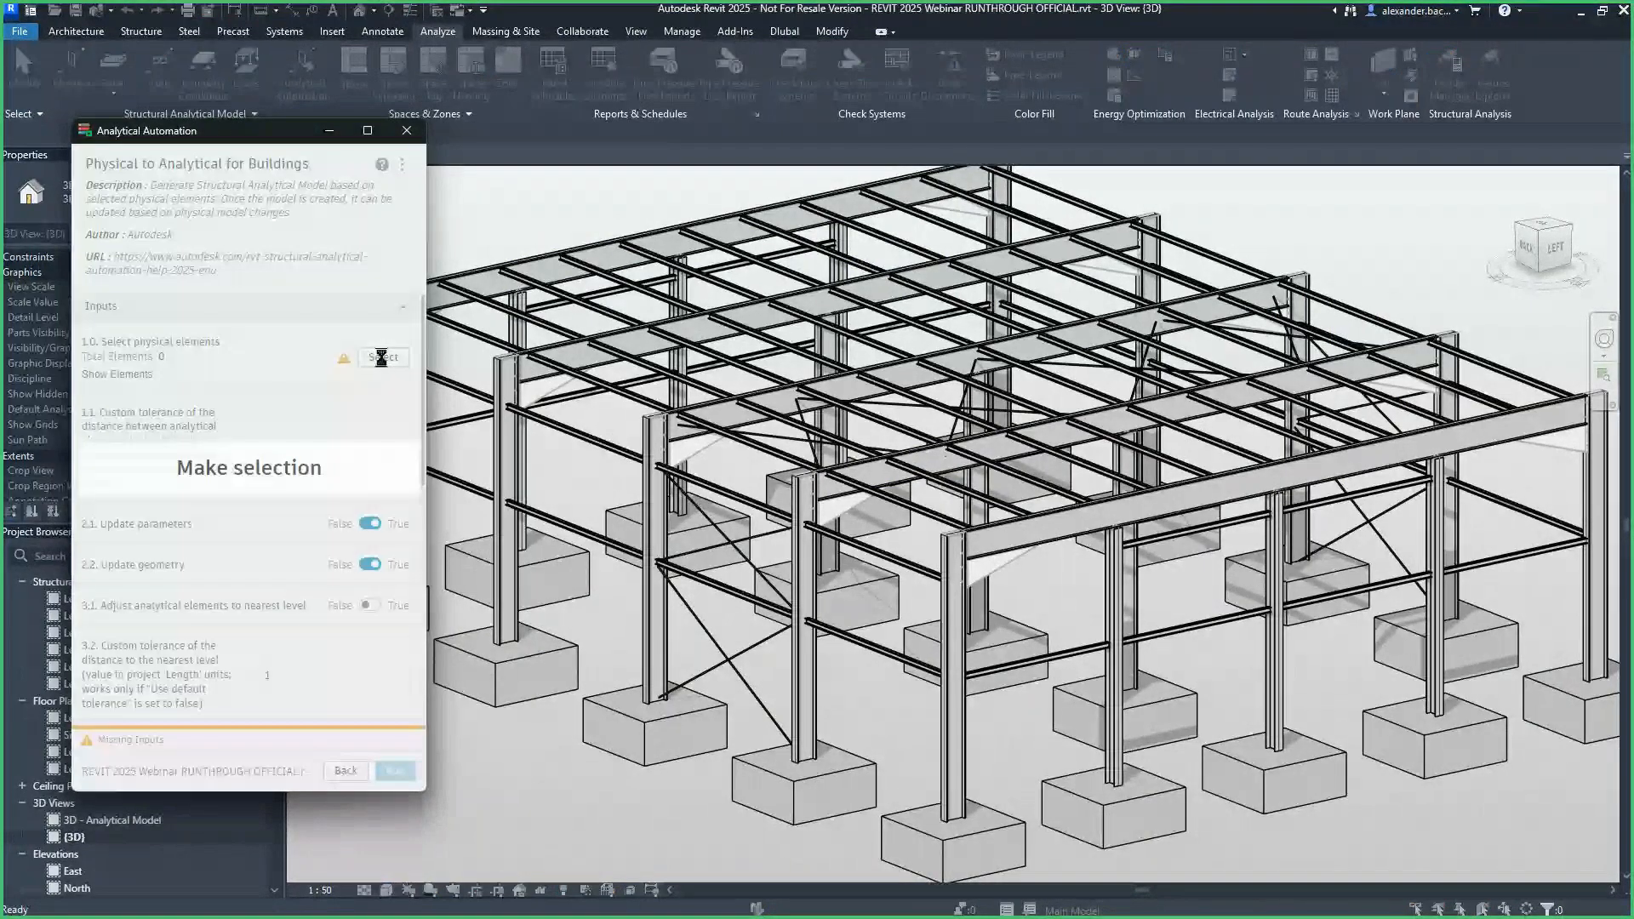
scroll(740, 388, "down", 2)
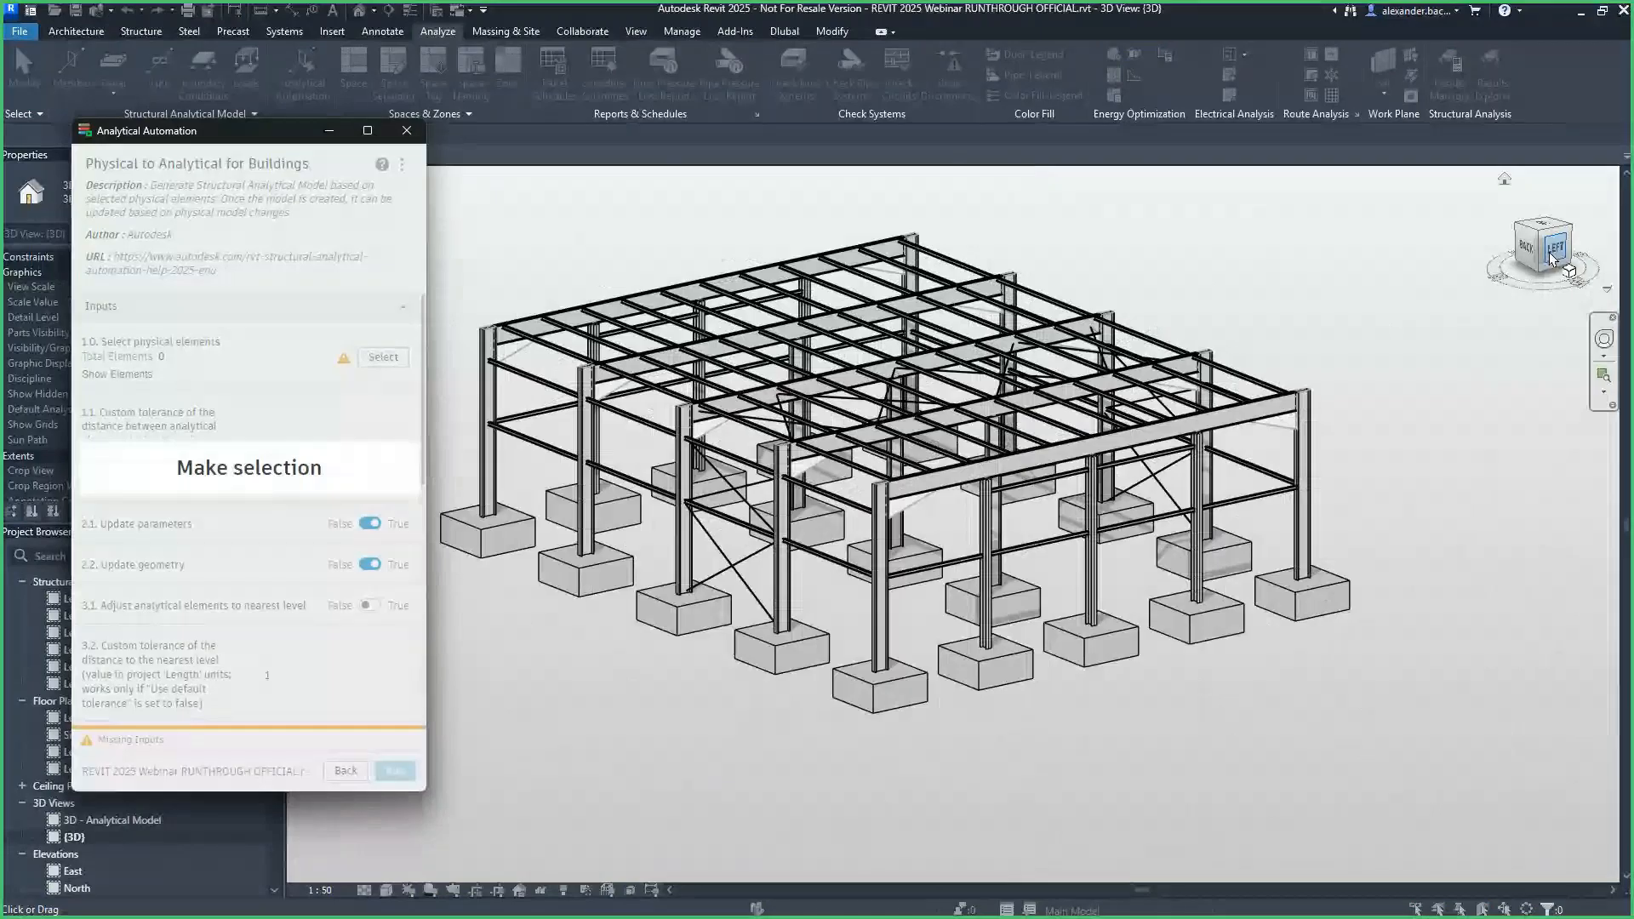
left_click(1552, 253)
left_click_drag(1350, 380, 628, 573)
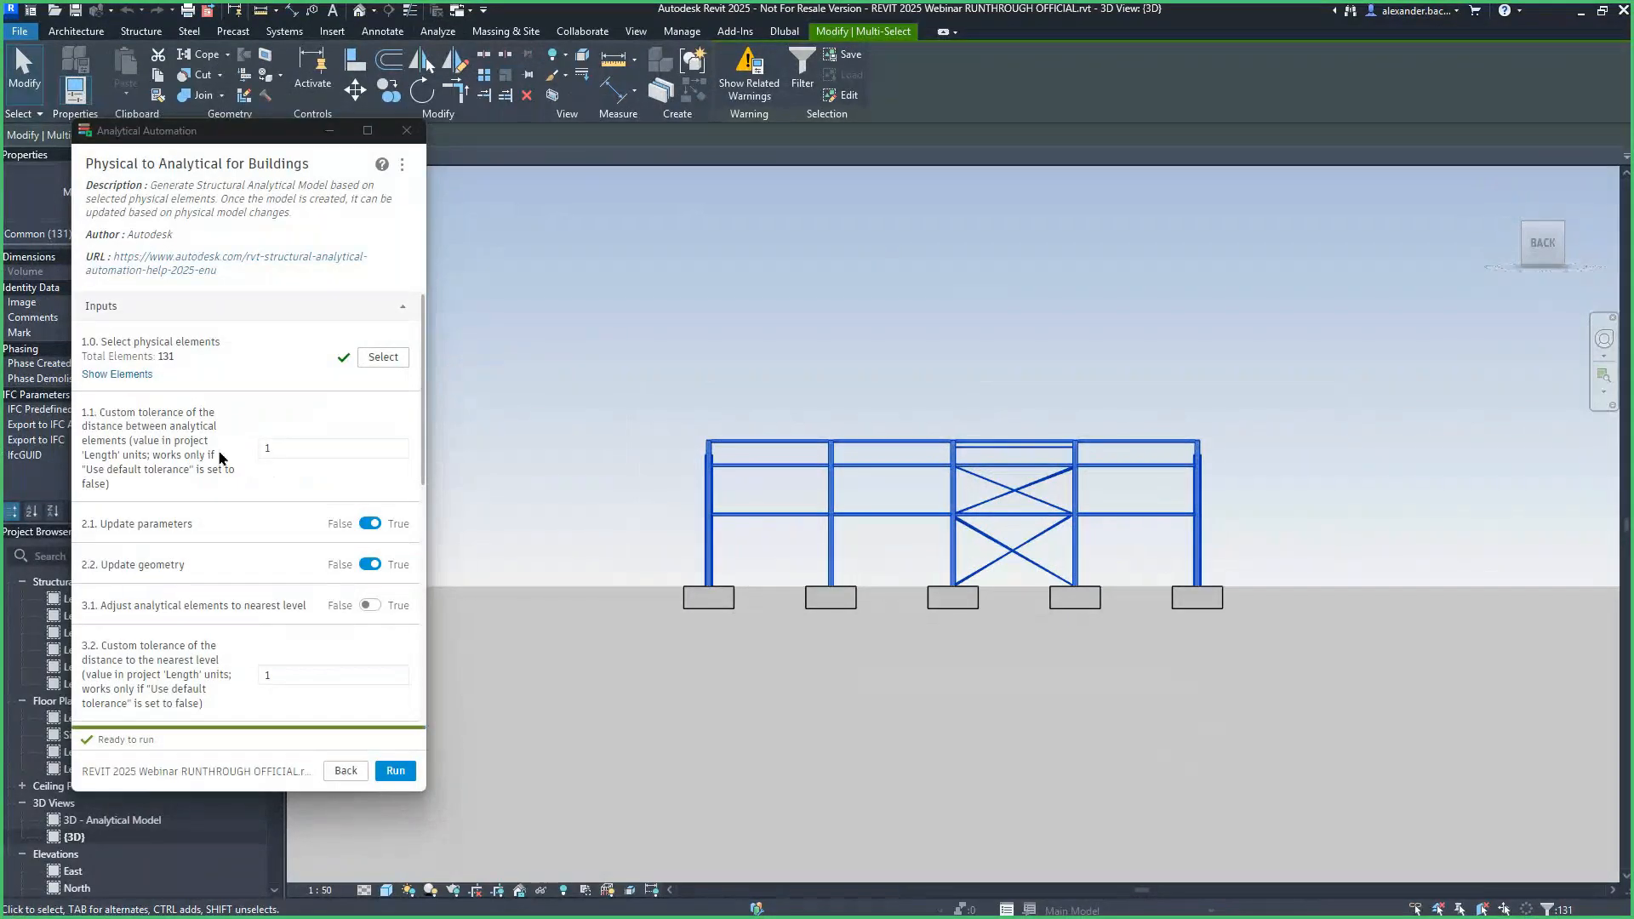
Set the custom tolerance of the distance between analytical elements to 1.
scroll(218, 450, "down", 1)
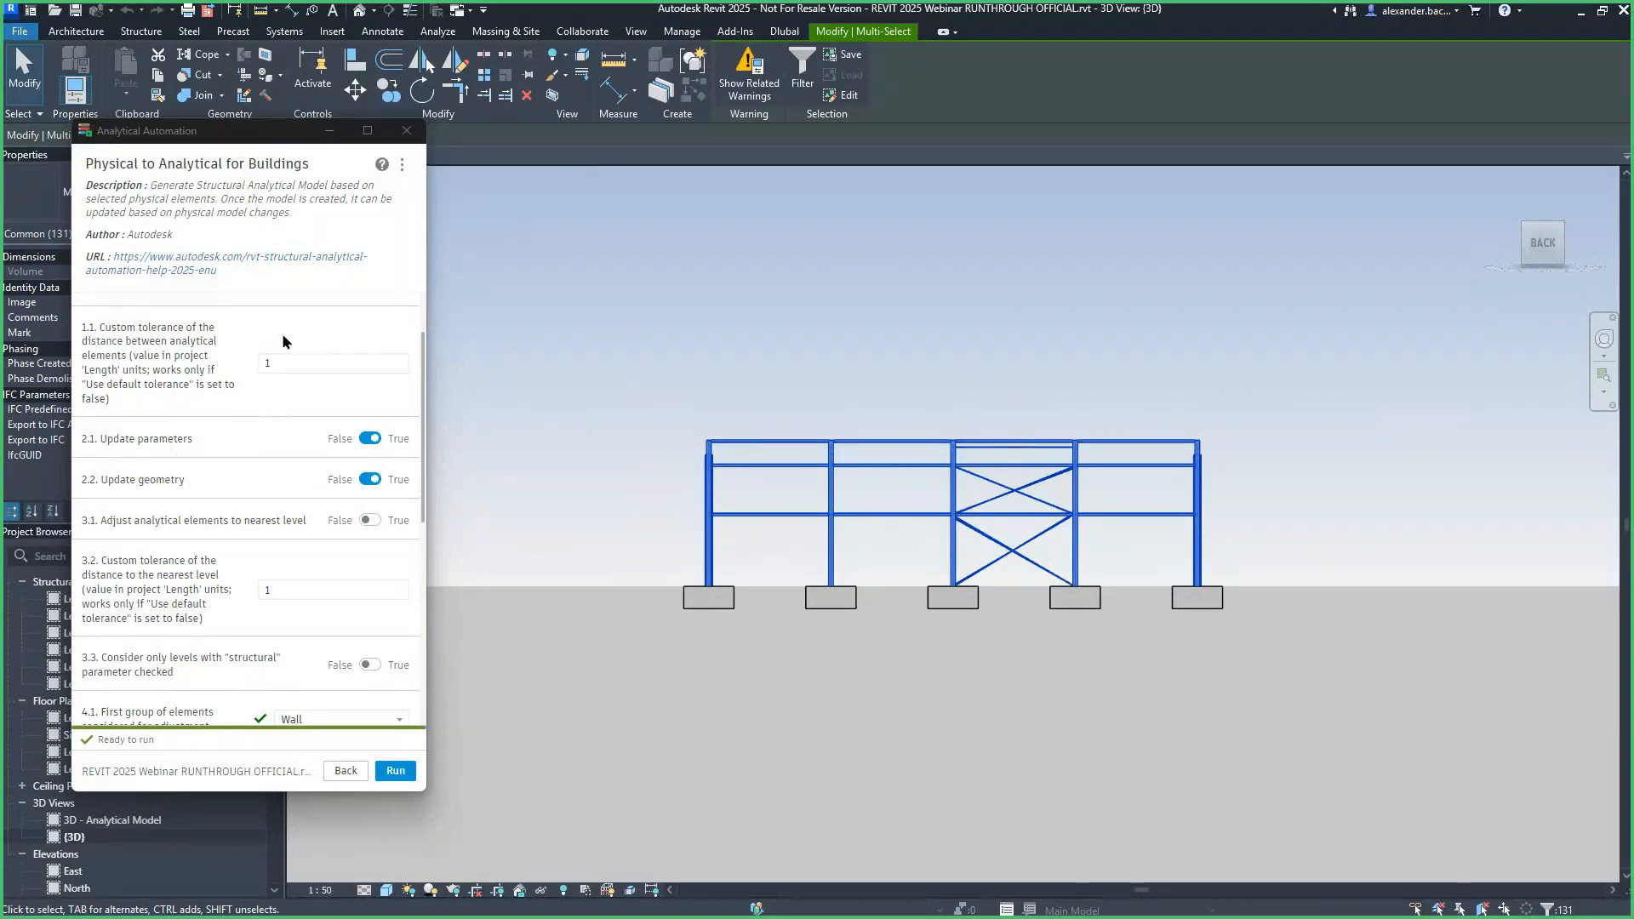
key("super")
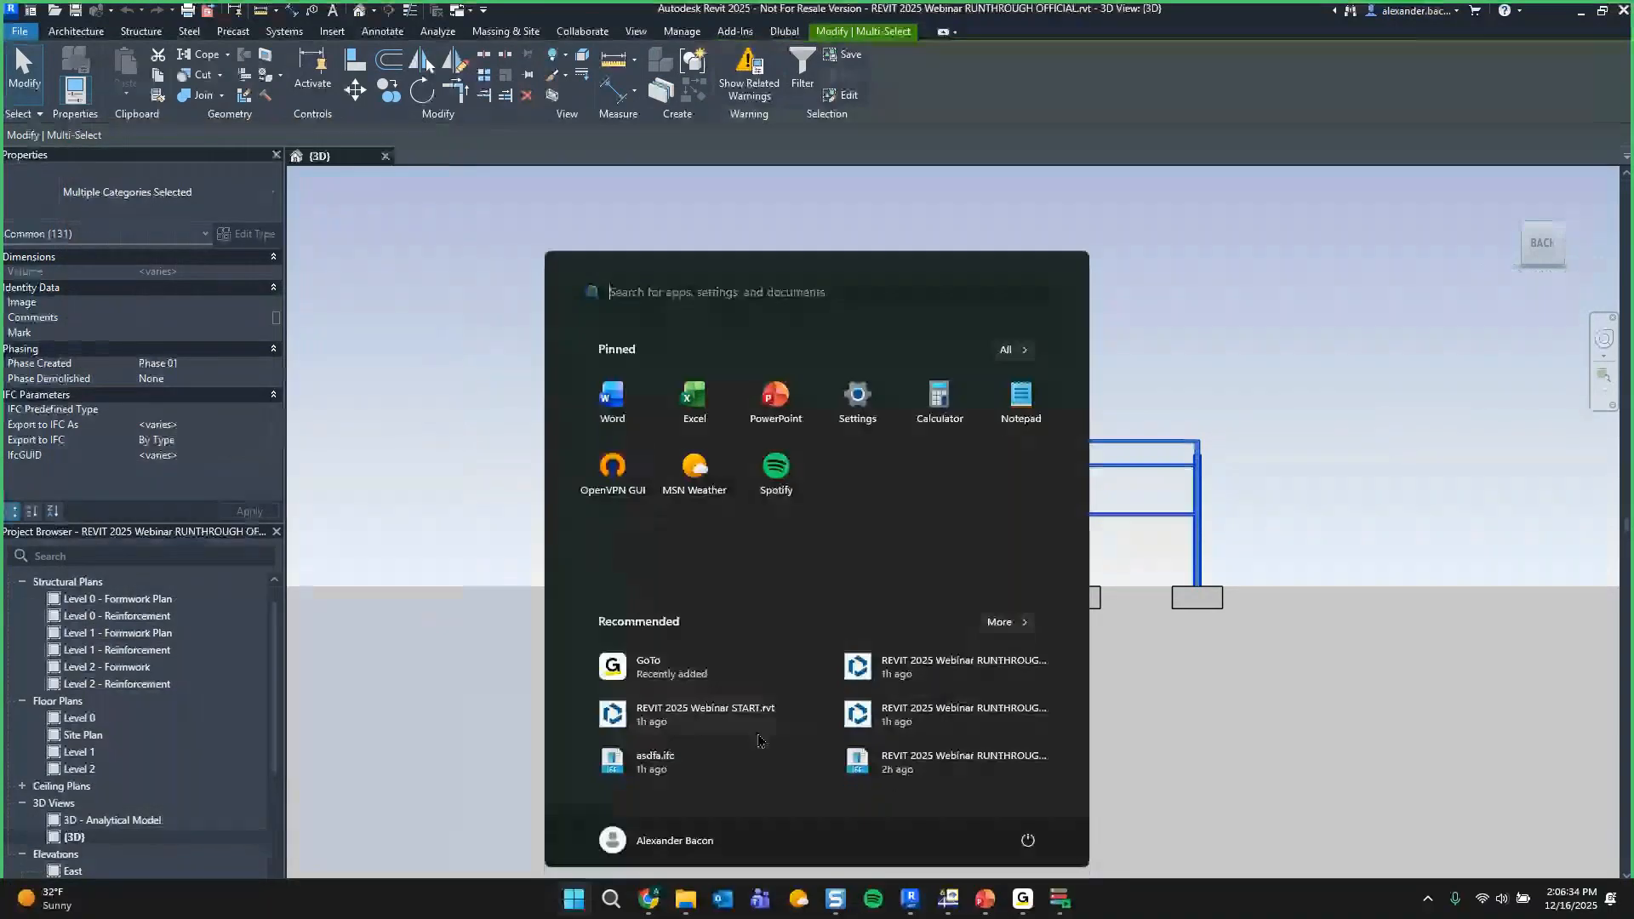
left_click(376, 364)
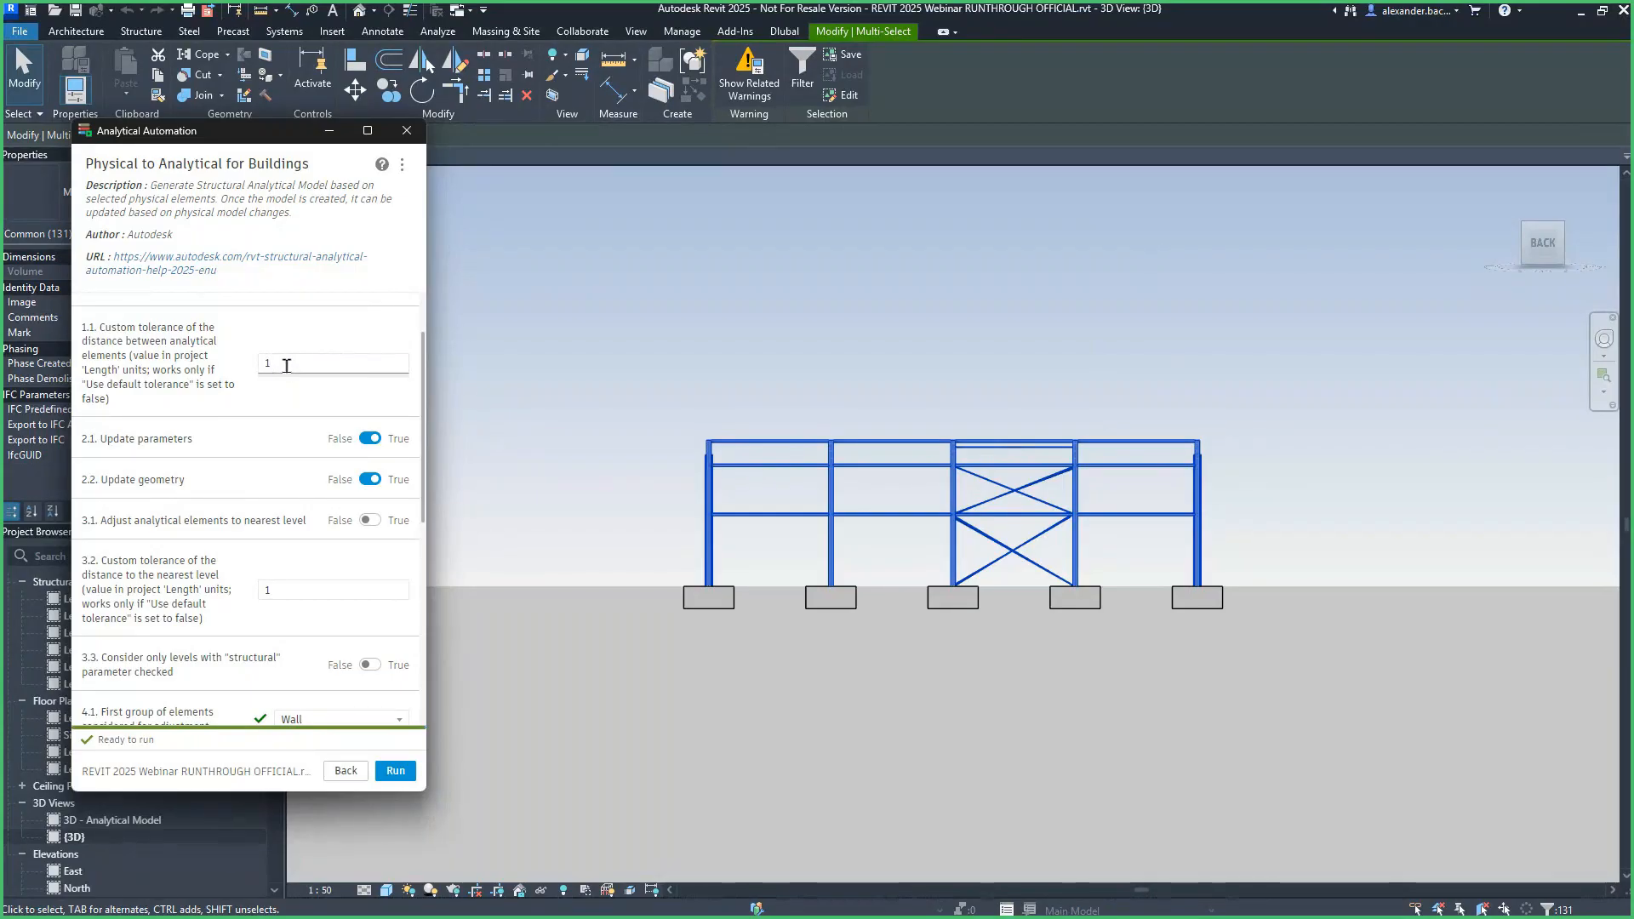
left_click(269, 363)
key("BackSpace")
type("1")
Open the 3D - Analytical Model view and tile it beside the {3D} view, with the physical model shown in perspective orientation.
left_click_drag(223, 136, 244, 272)
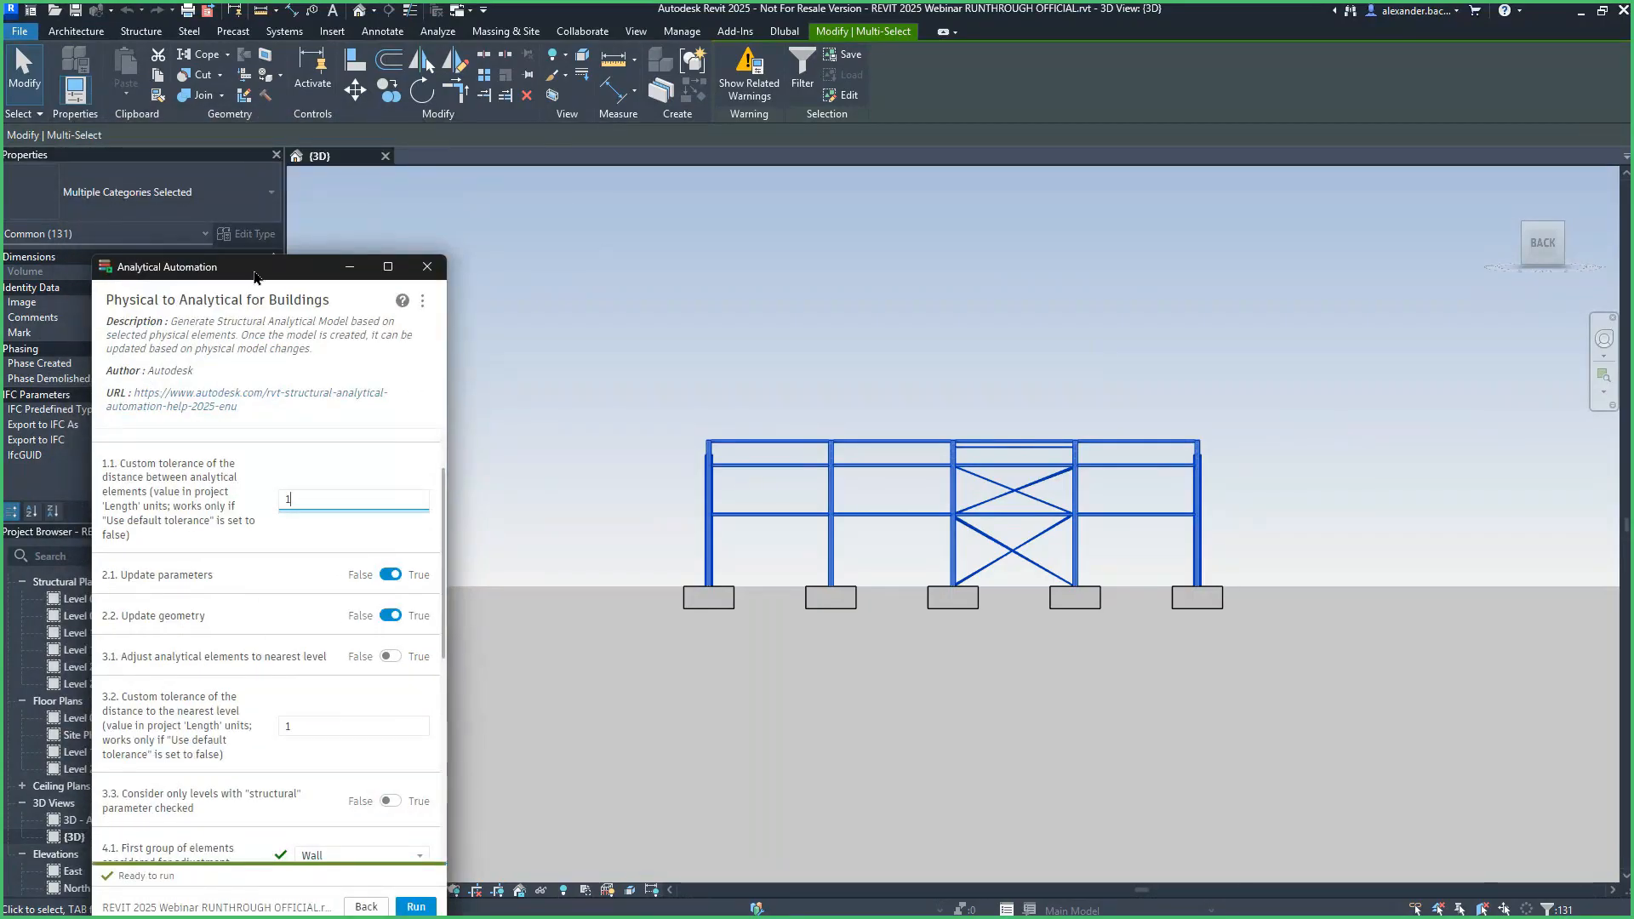
left_click_drag(267, 290, 423, 226)
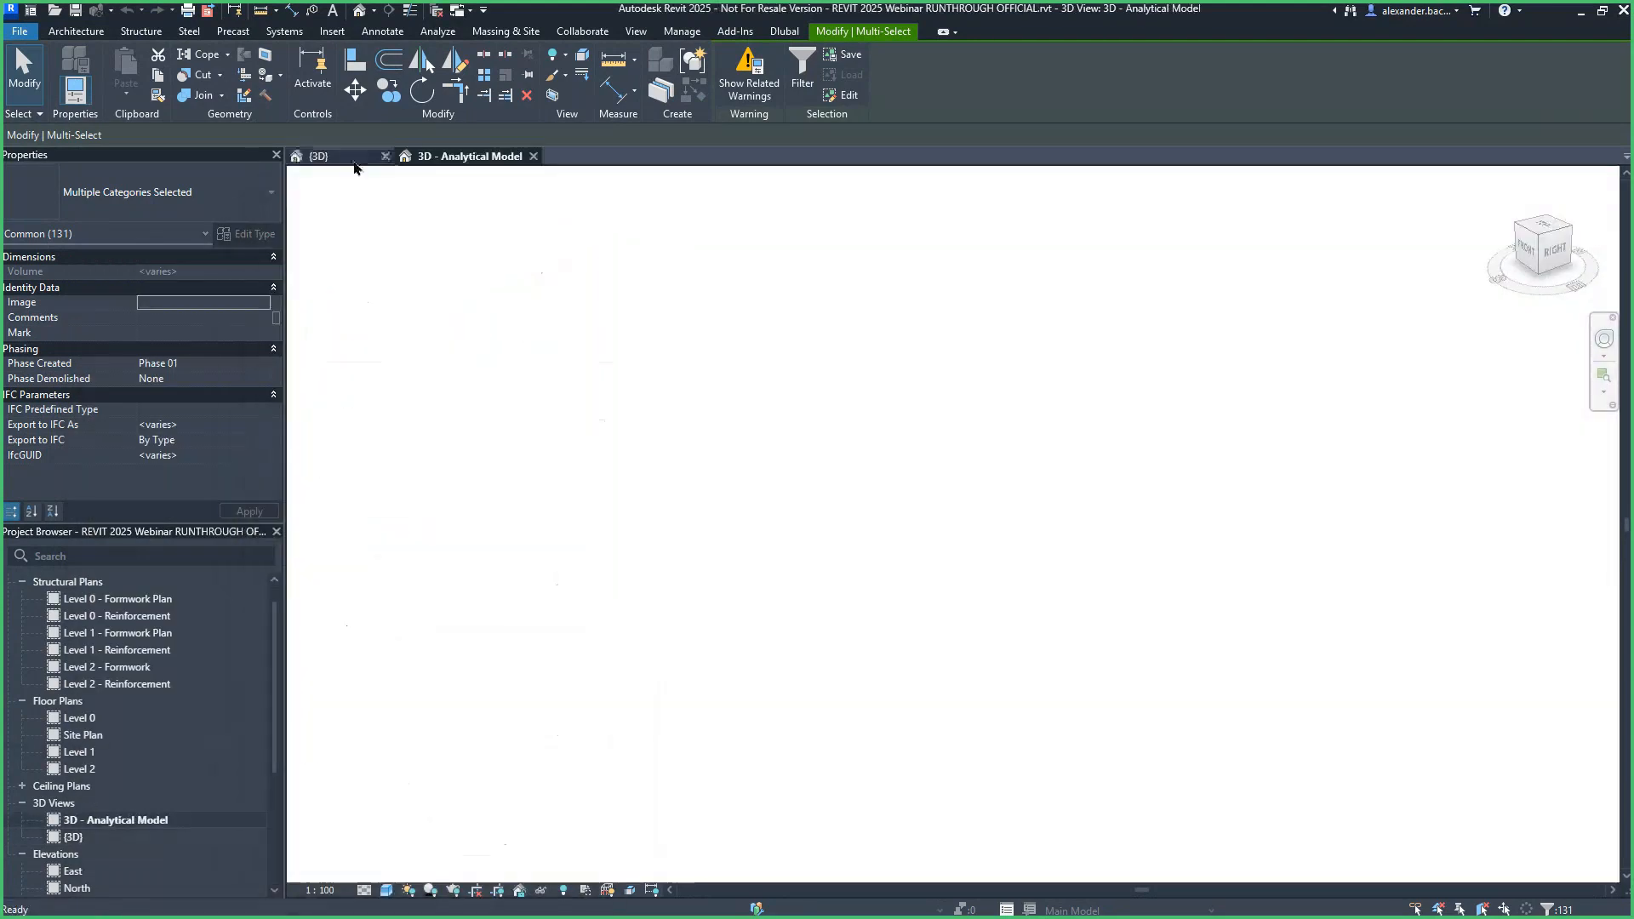
left_click(321, 156)
left_click(636, 32)
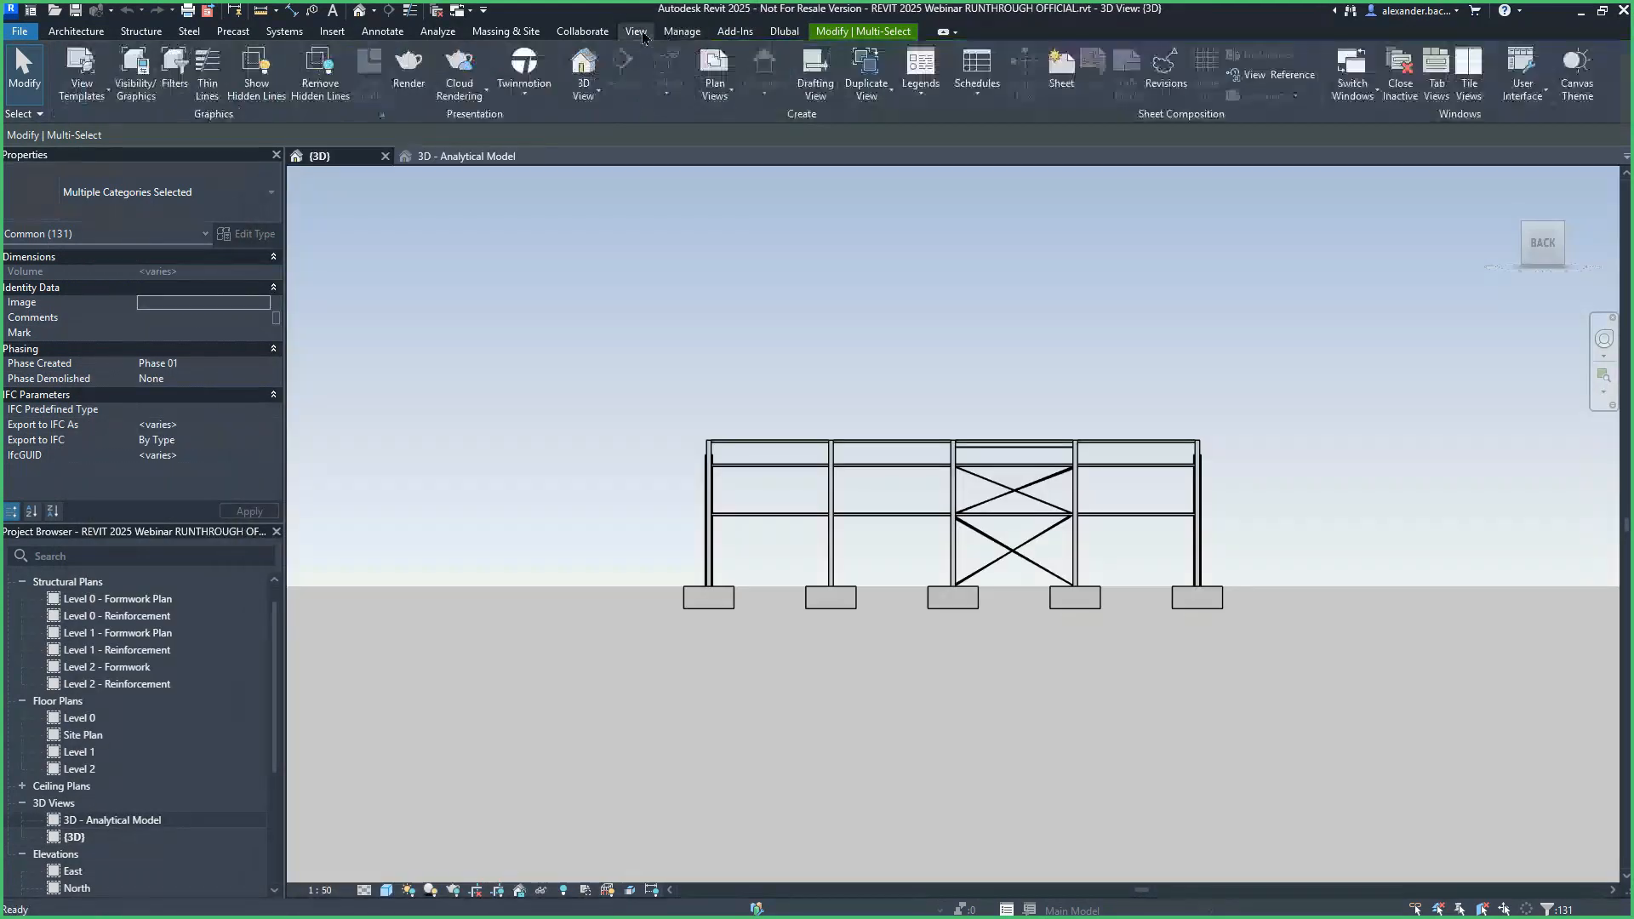
left_click(1469, 73)
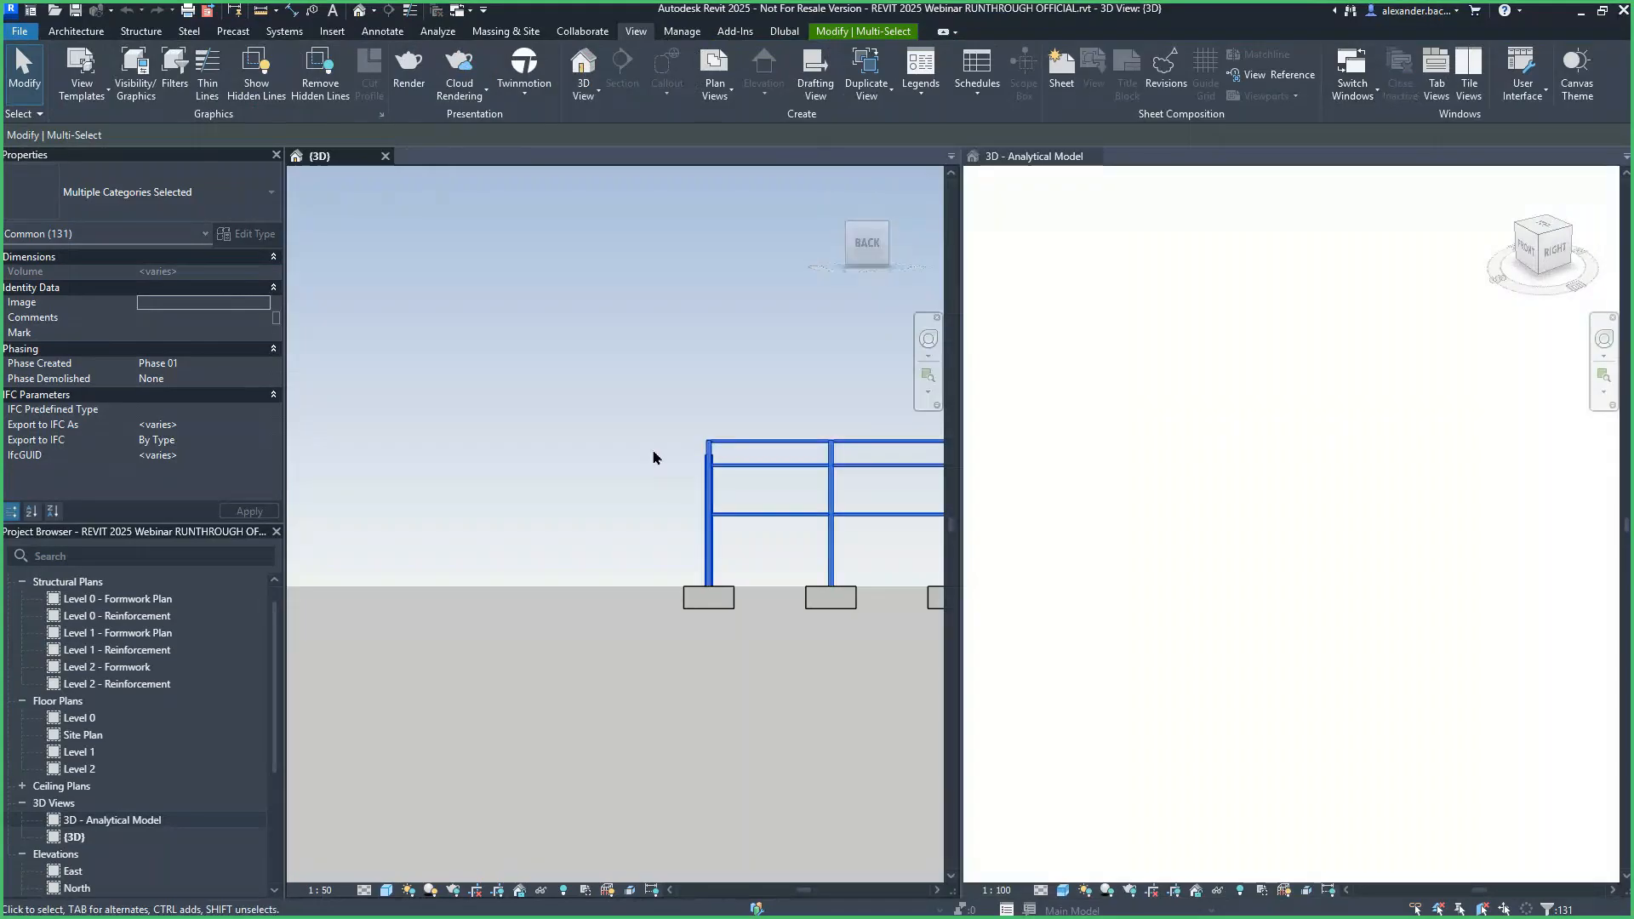
middle_click_drag(600, 455, 443, 445)
middle_click_drag(748, 420, 470, 465, "shift")
Run the Physical to Analytical script and check the member connections of the generated model in the analytical view.
key("super")
key("alt+Tab")
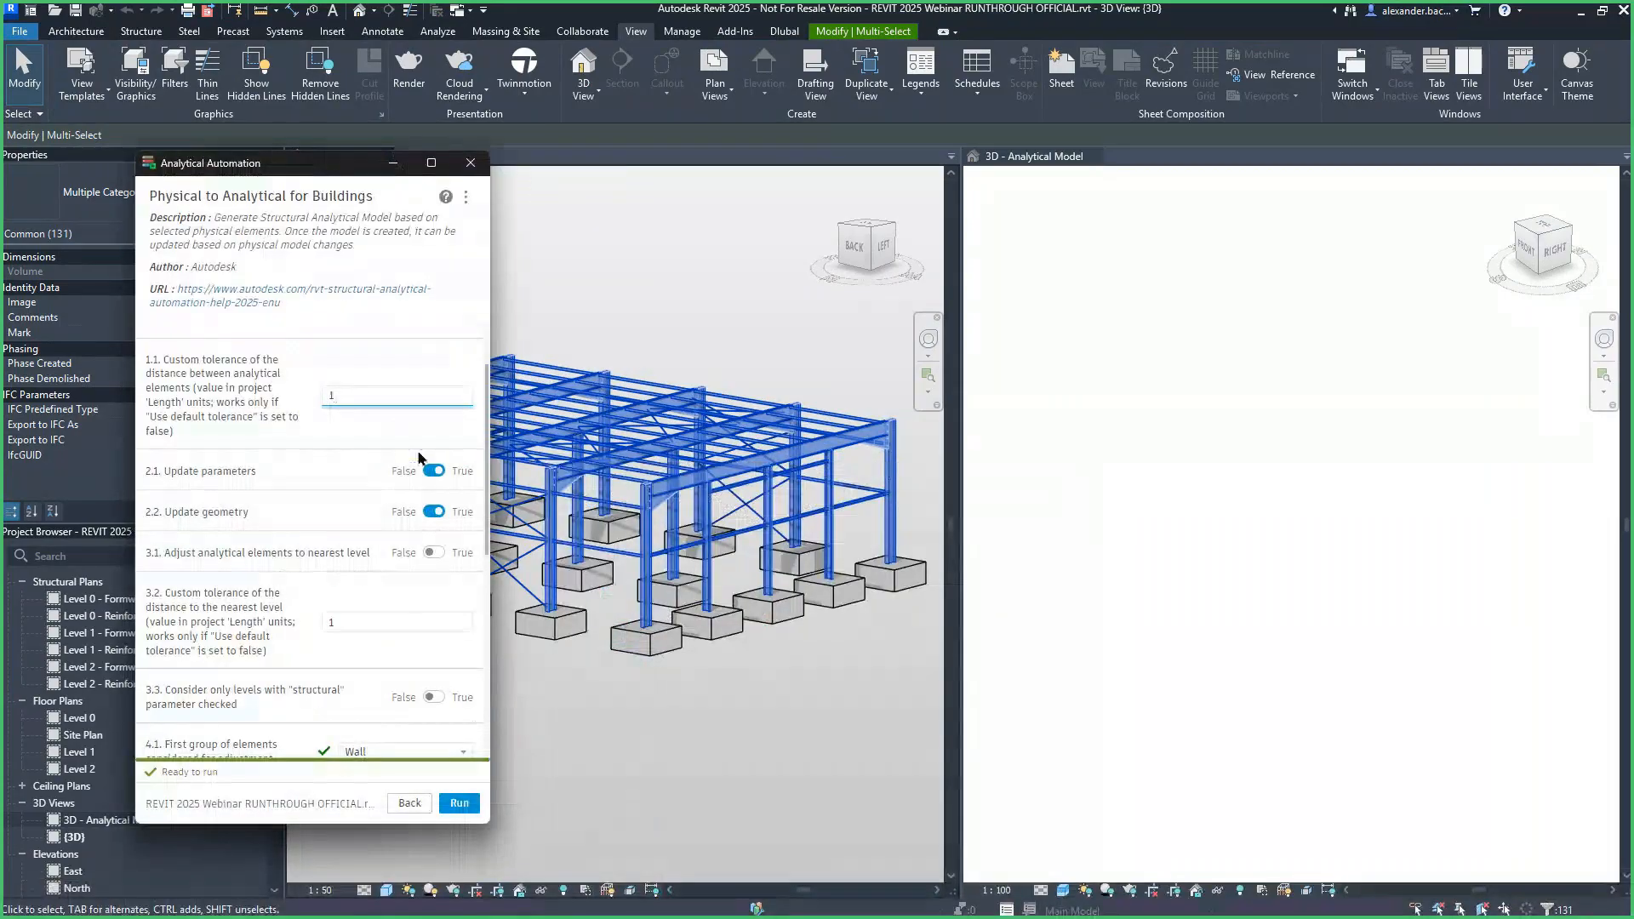
left_click(459, 803)
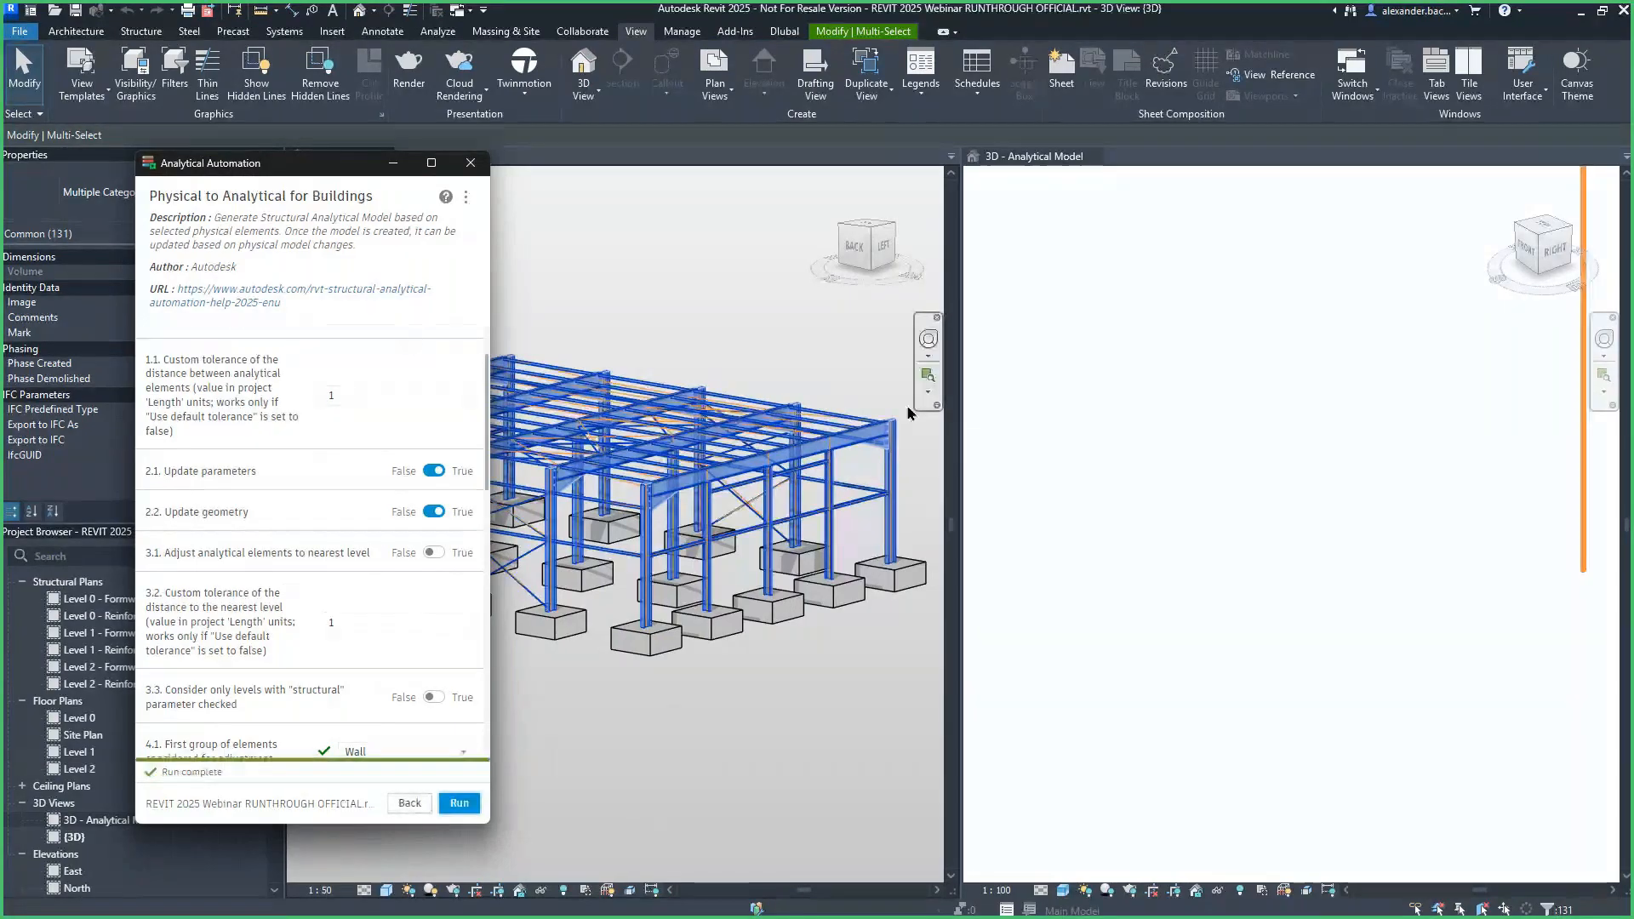
left_click(1179, 578)
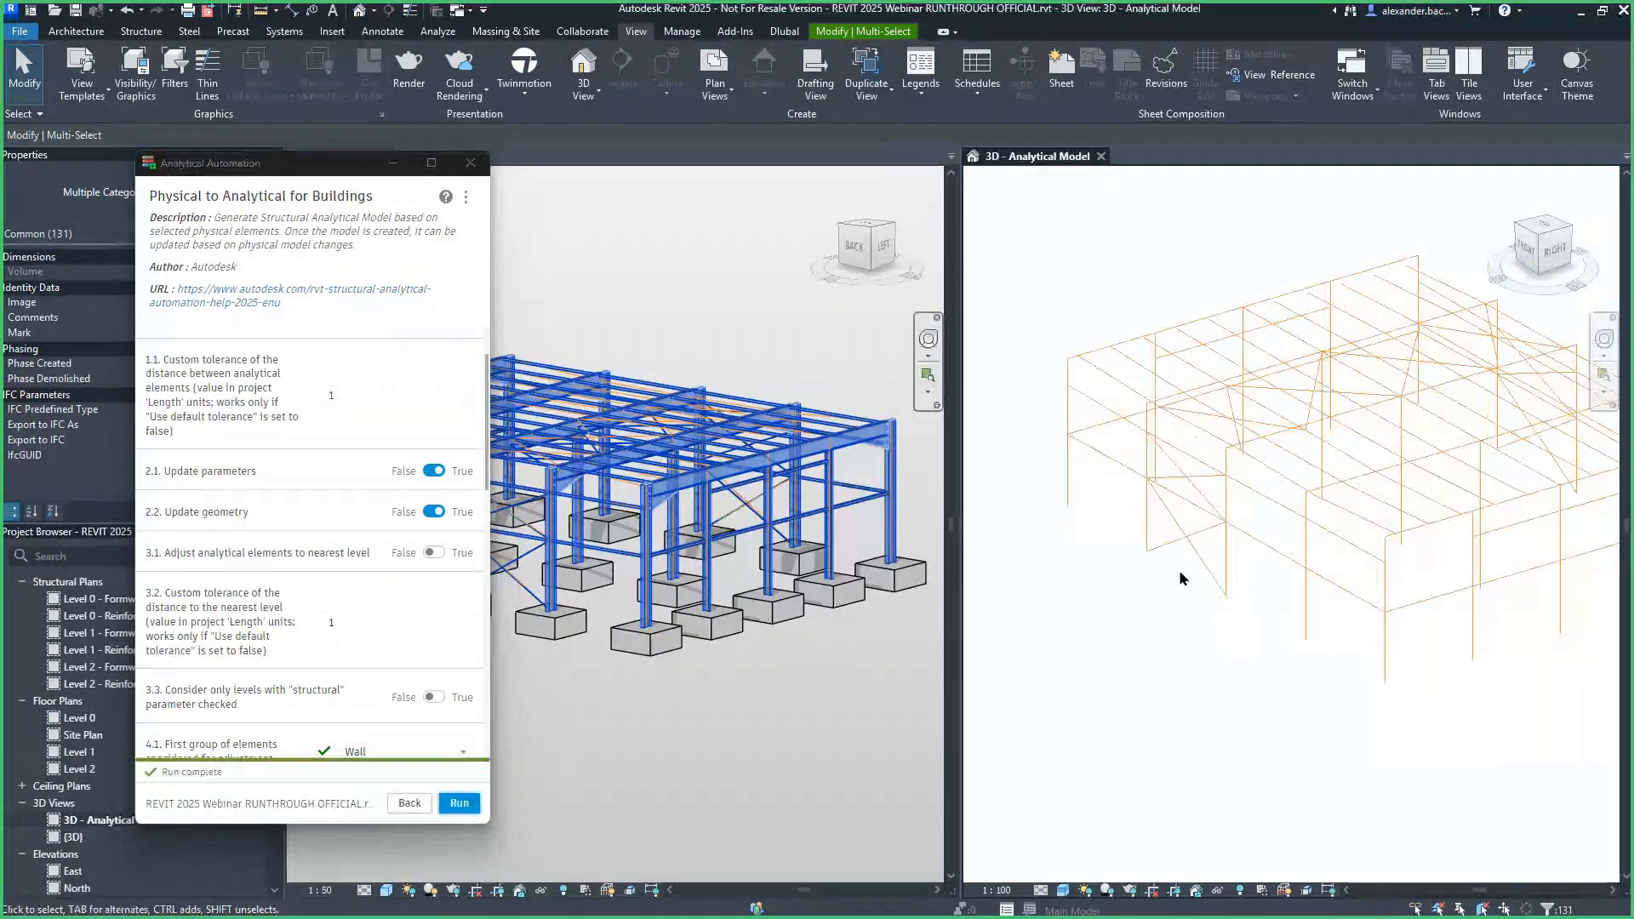
middle_click_drag(1180, 578, 1292, 540, "shift")
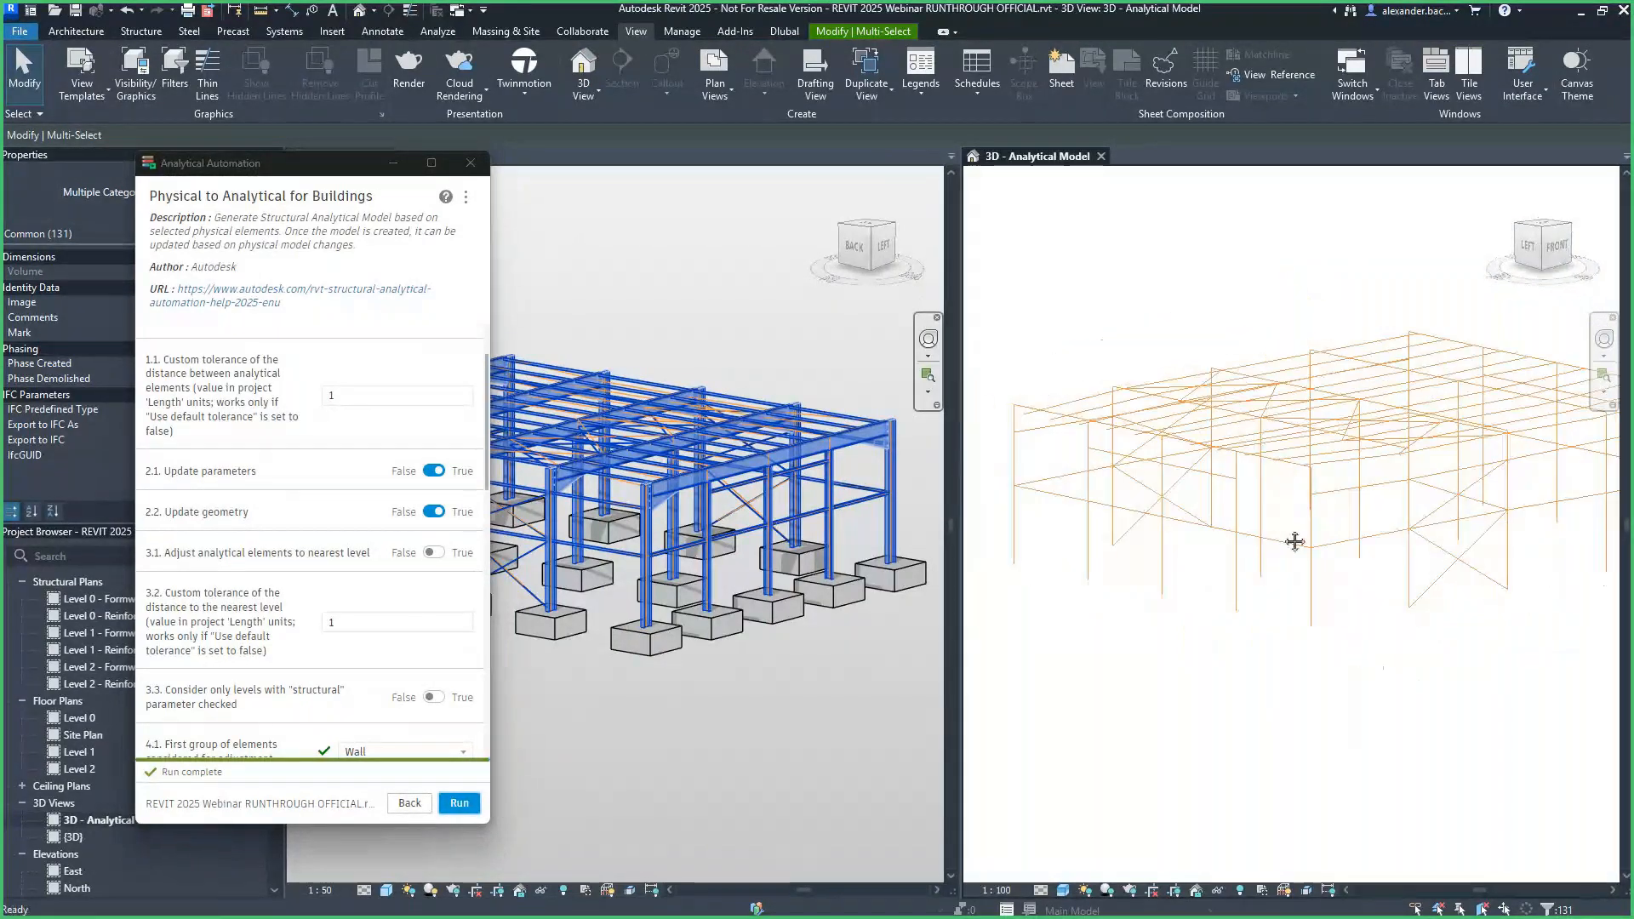
scroll(1000, 392, "up", 5)
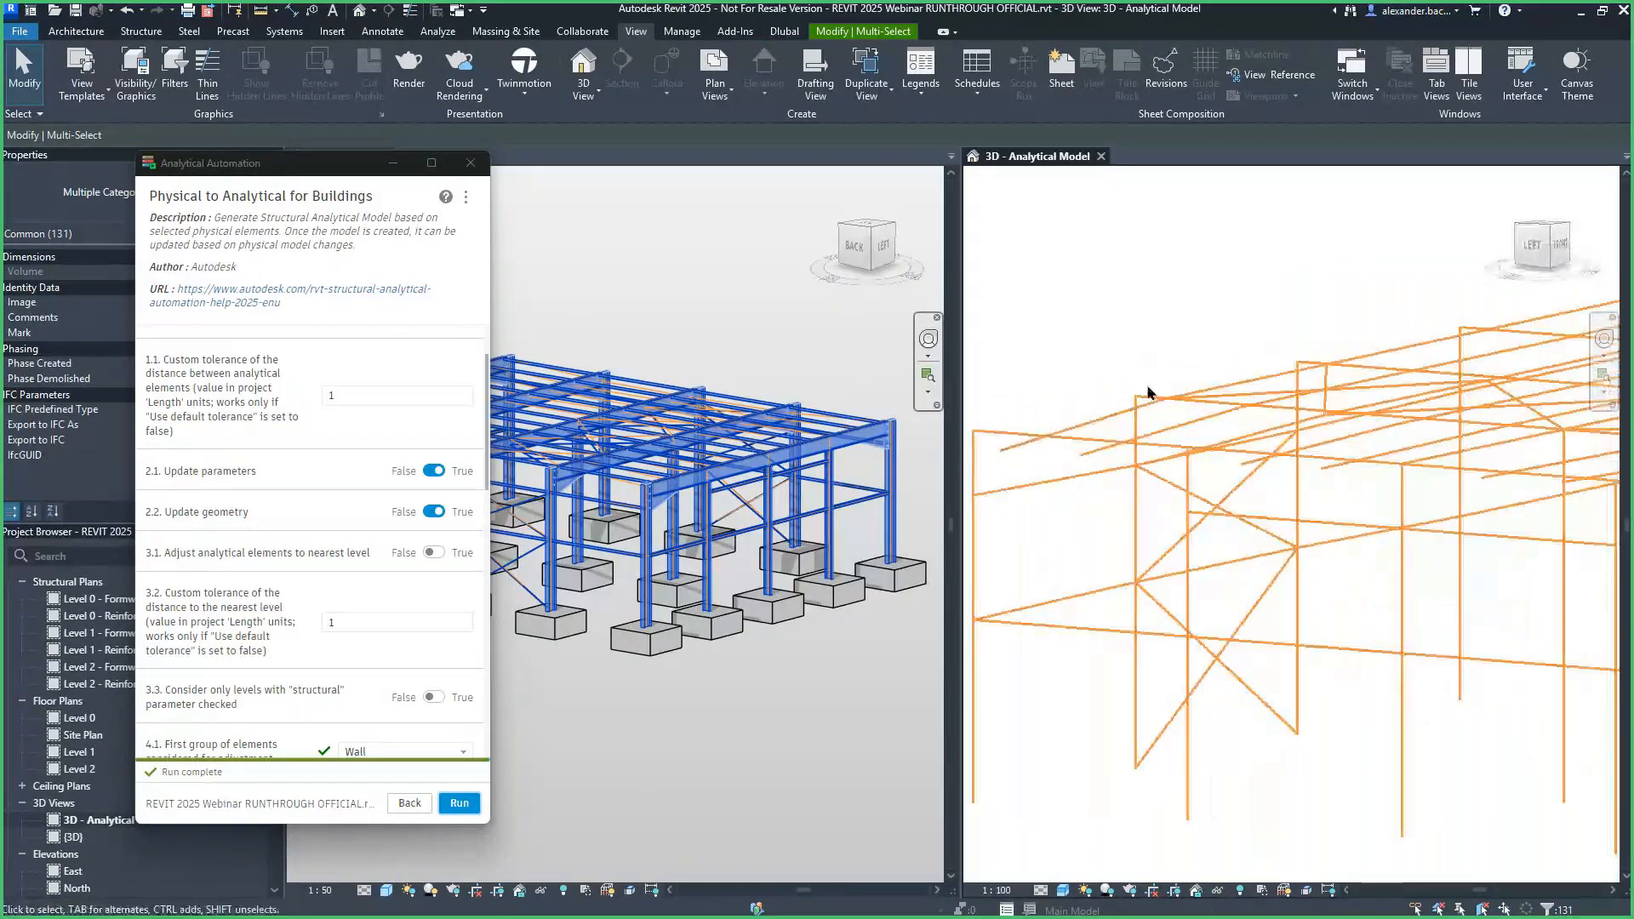
scroll(1258, 417, "down", 5)
middle_click_drag(1361, 500, 1277, 557, "shift")
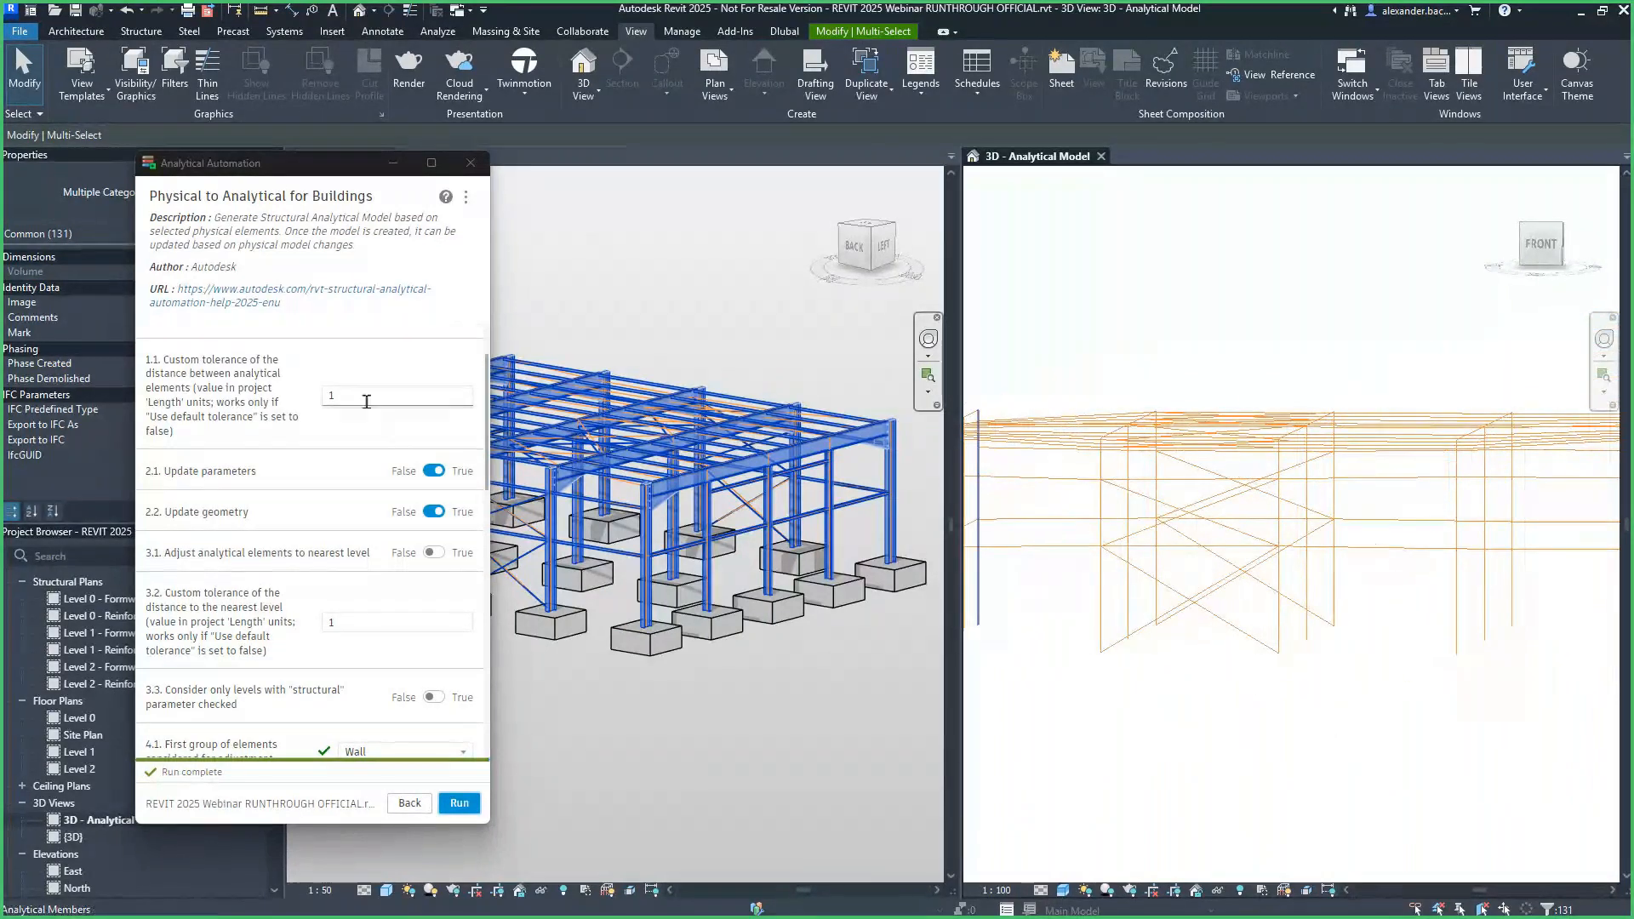
Set the custom tolerance between analytical elements to 0.8, rerun the script and review the updated analytical model.
key("super")
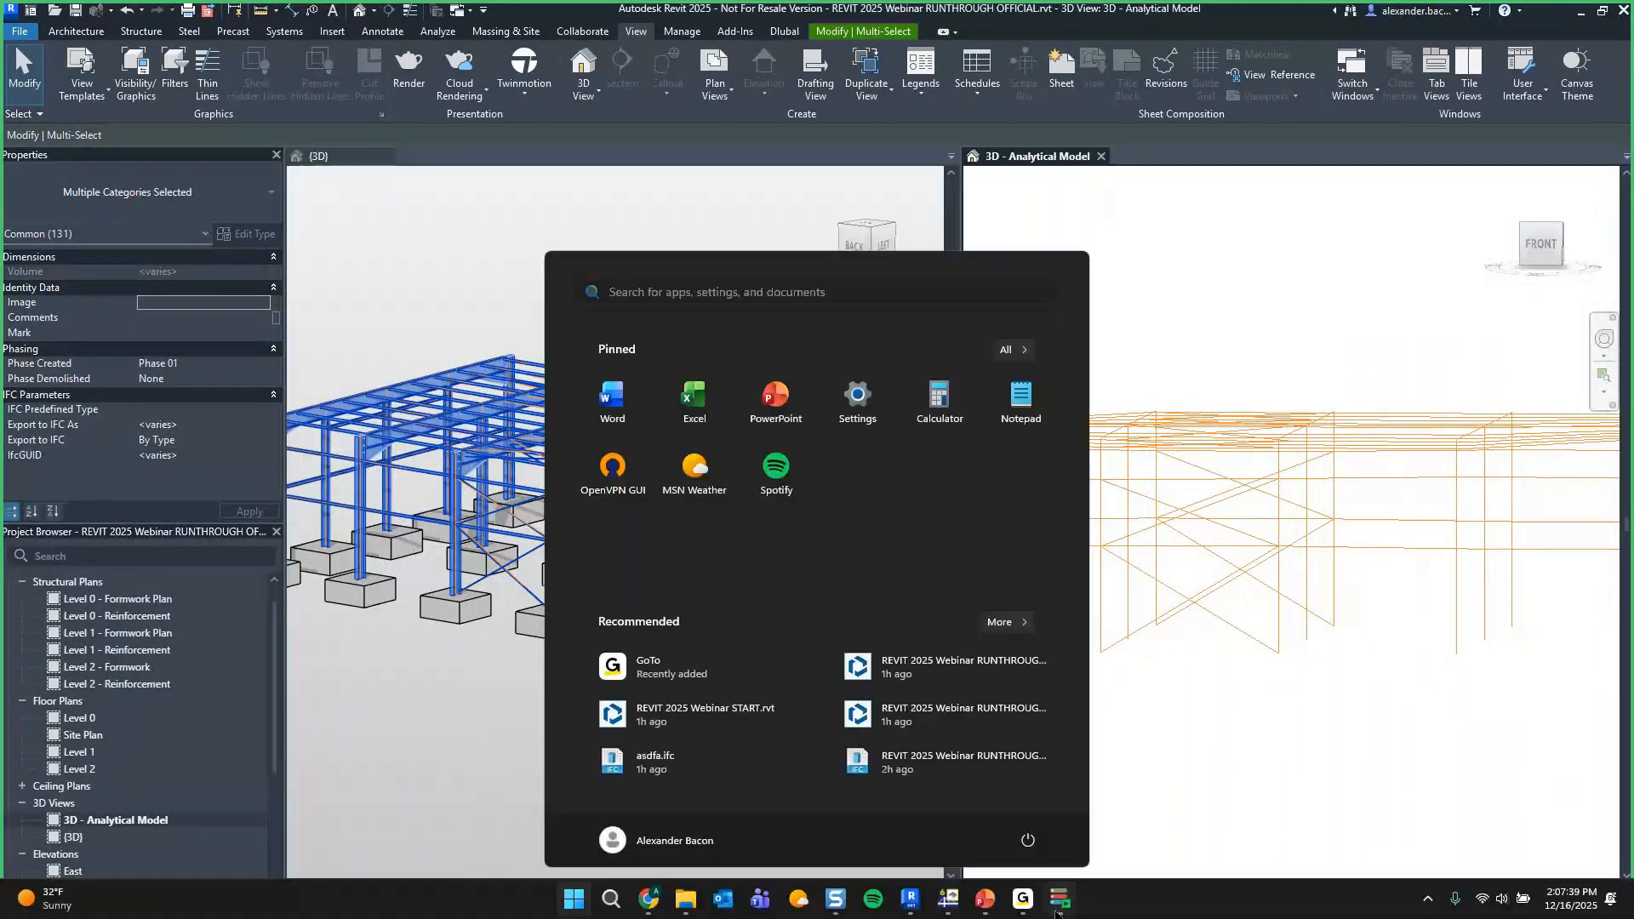
left_click(1060, 899)
type("0.8")
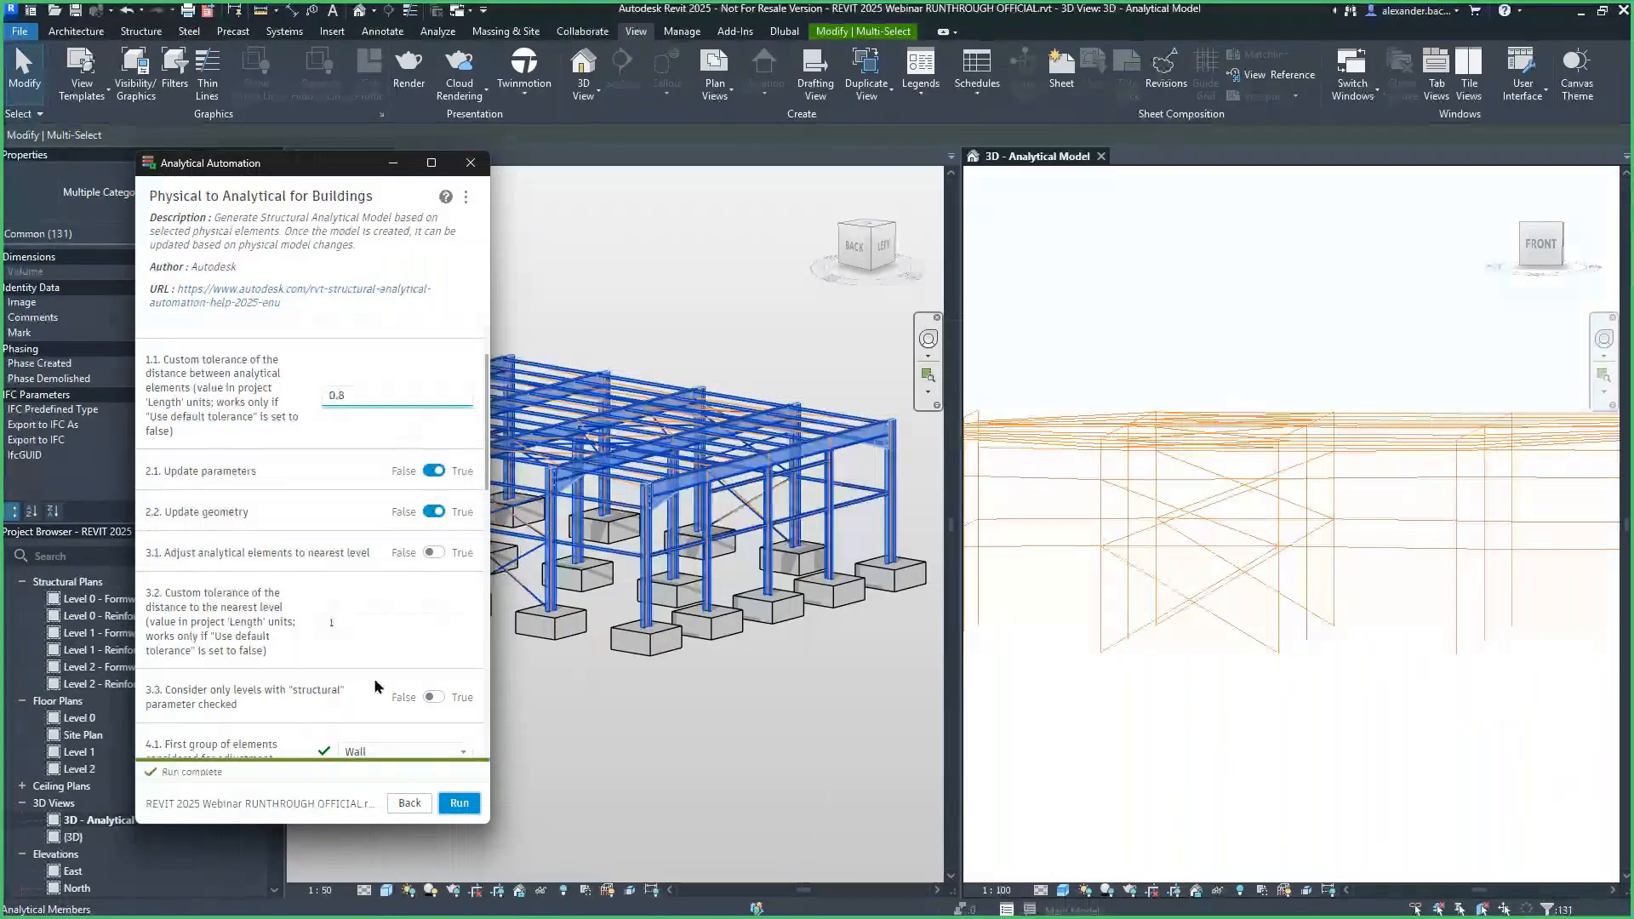
left_click(452, 802)
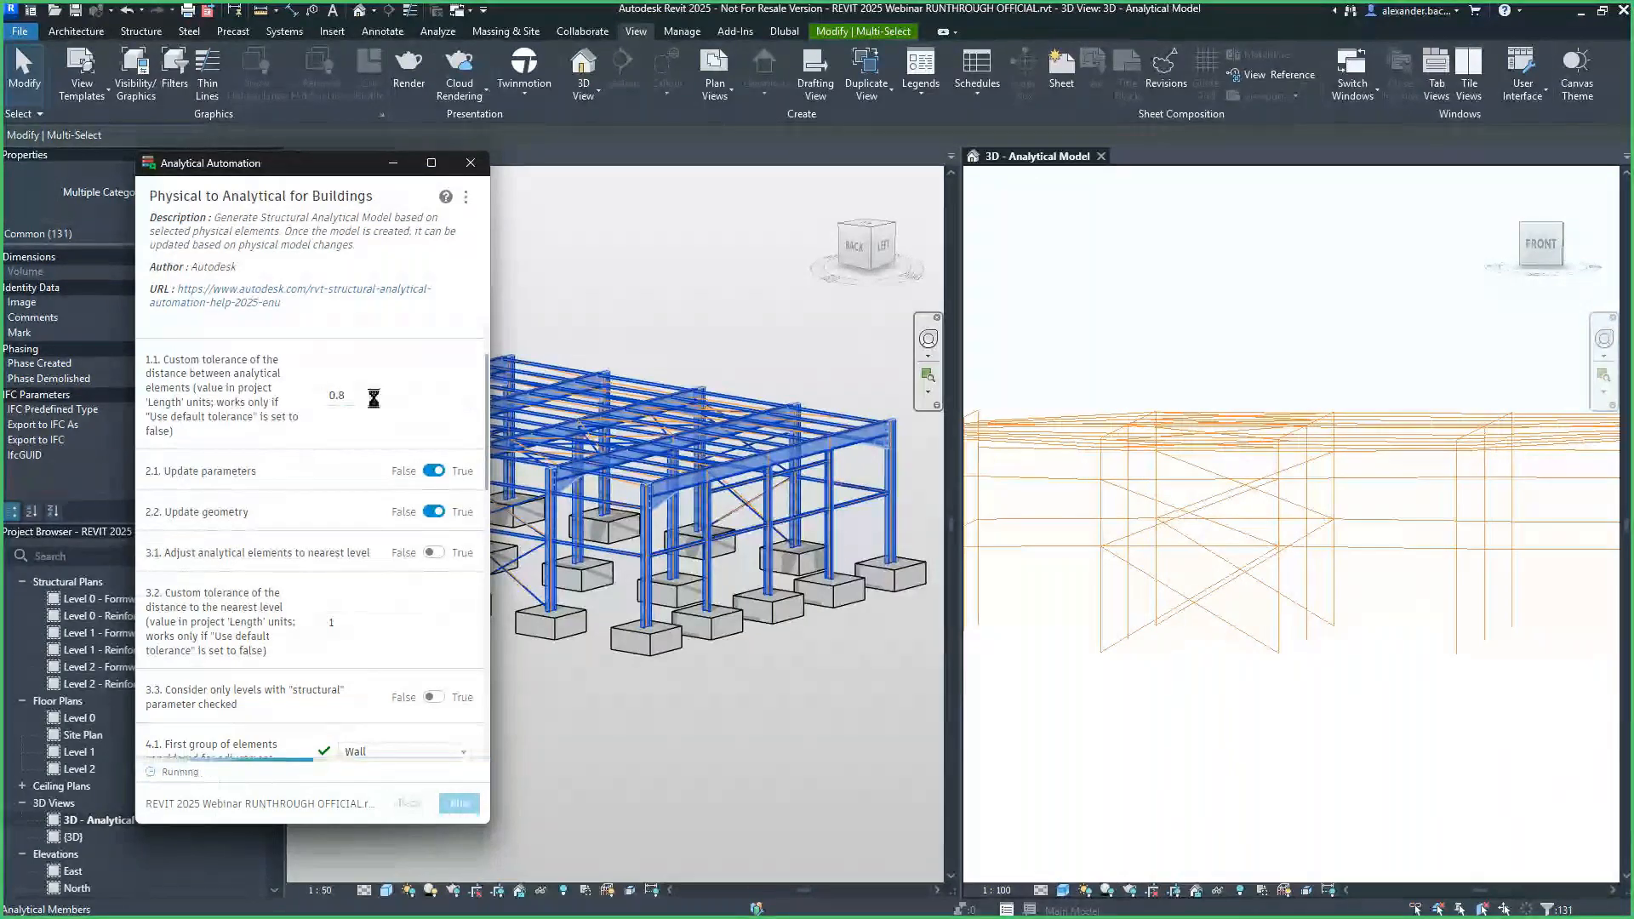
middle_click_drag(1130, 488, 1413, 497, "shift")
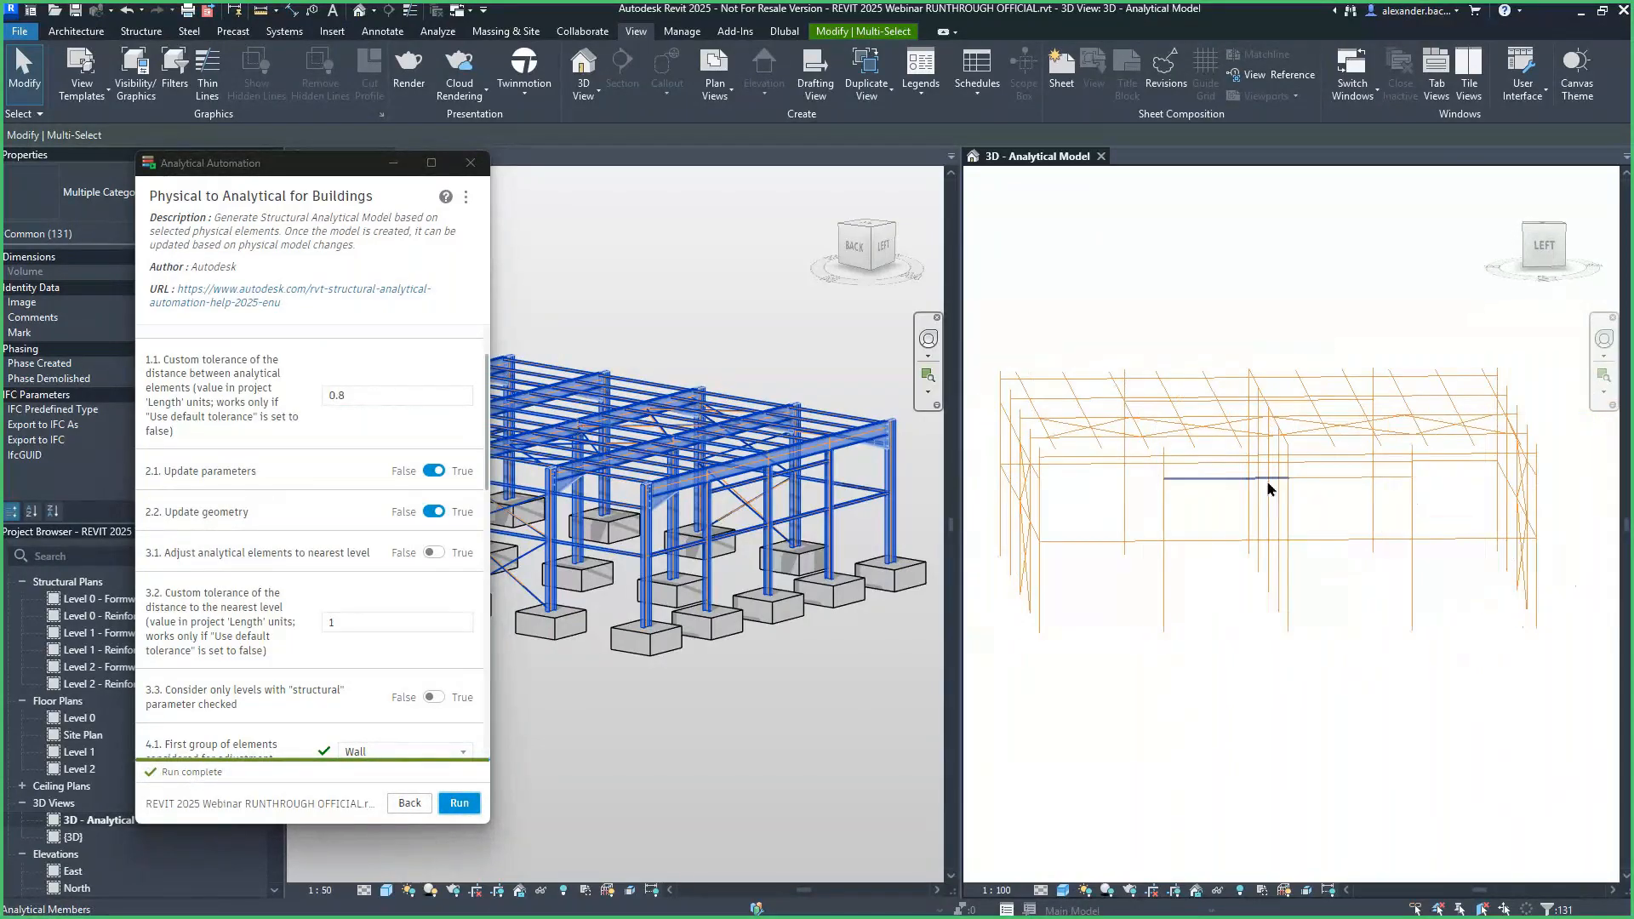
Examine the column tops and member connections of the analytical model from the side and from an angled view.
middle_click_drag(1266, 480, 1153, 473, "shift")
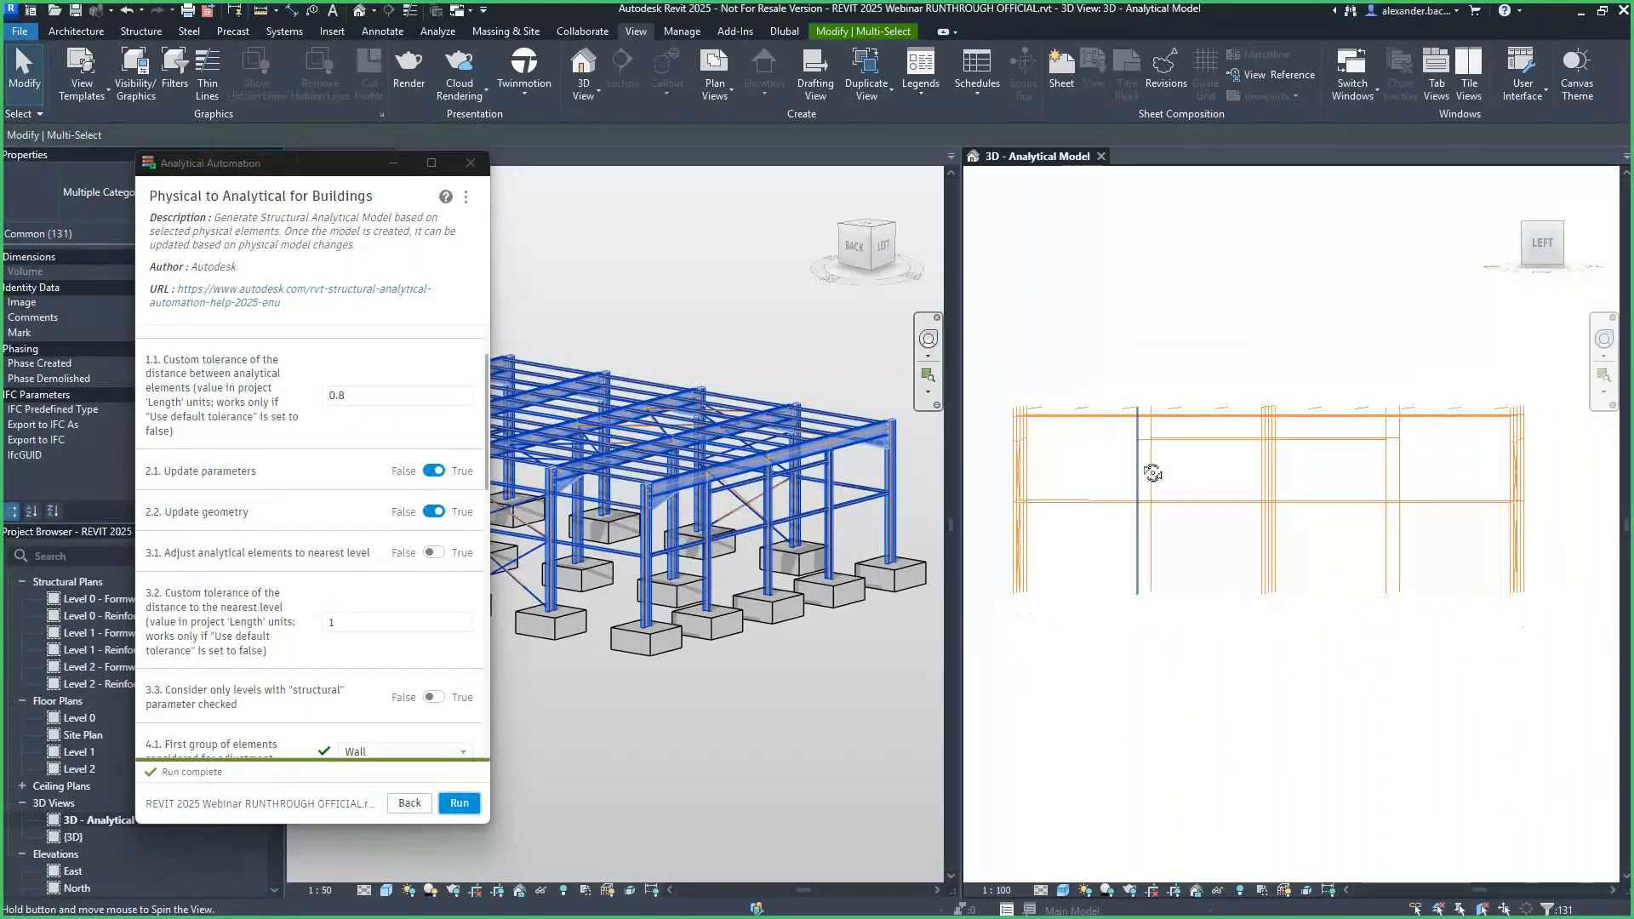
scroll(1132, 471, "up", 3)
middle_click_drag(1124, 470, 1207, 452, "shift")
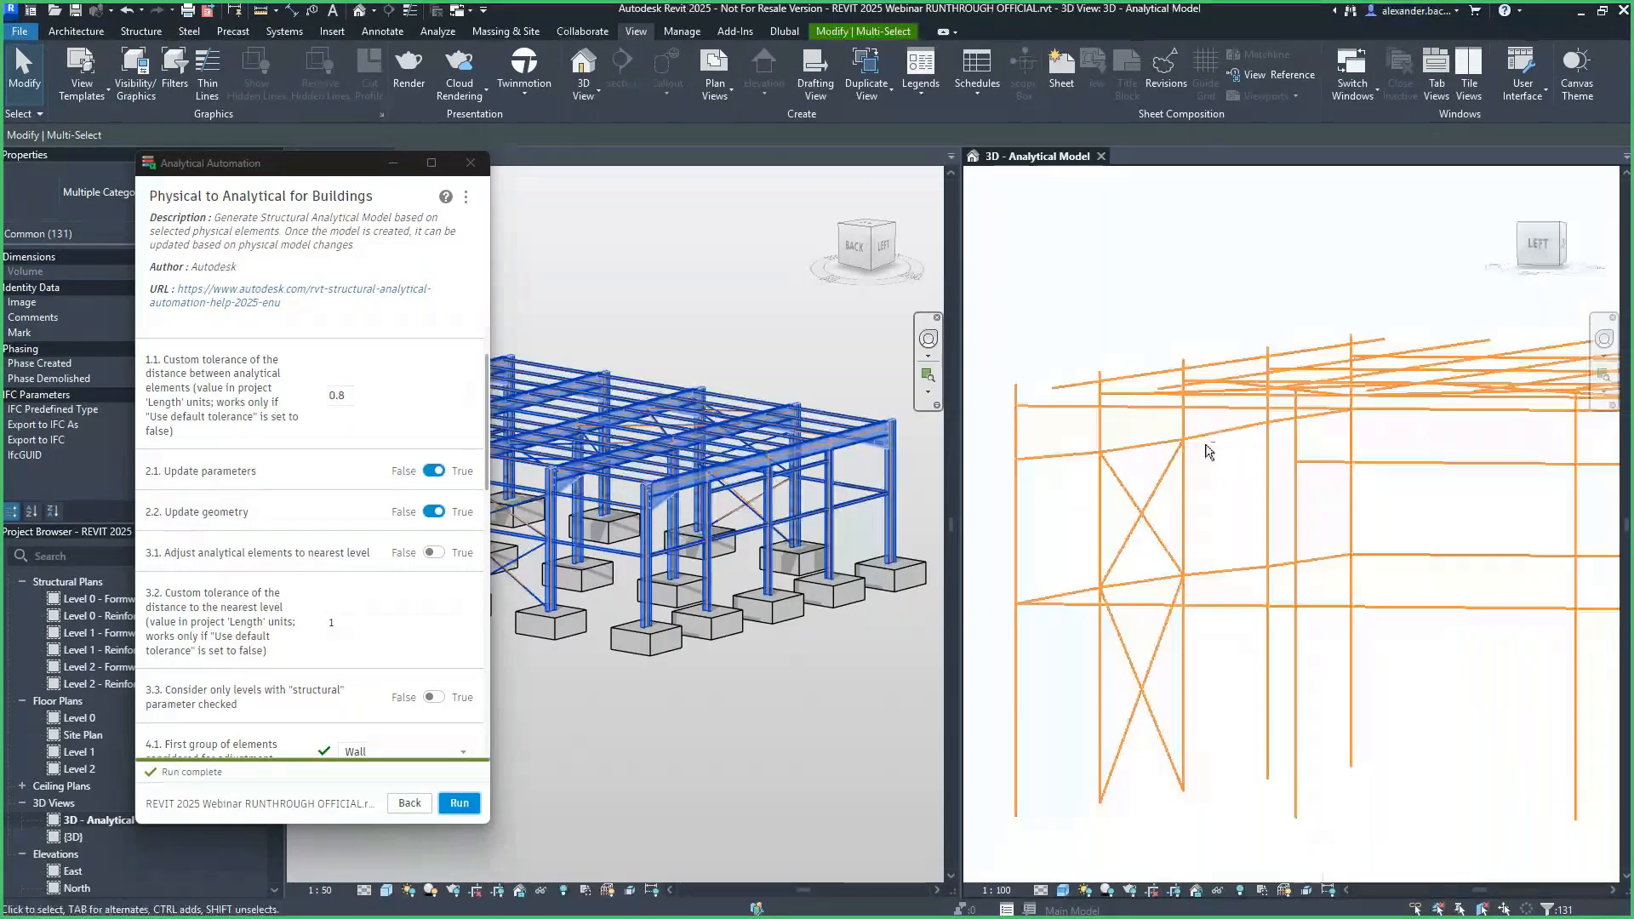
scroll(1011, 404, "up", 3)
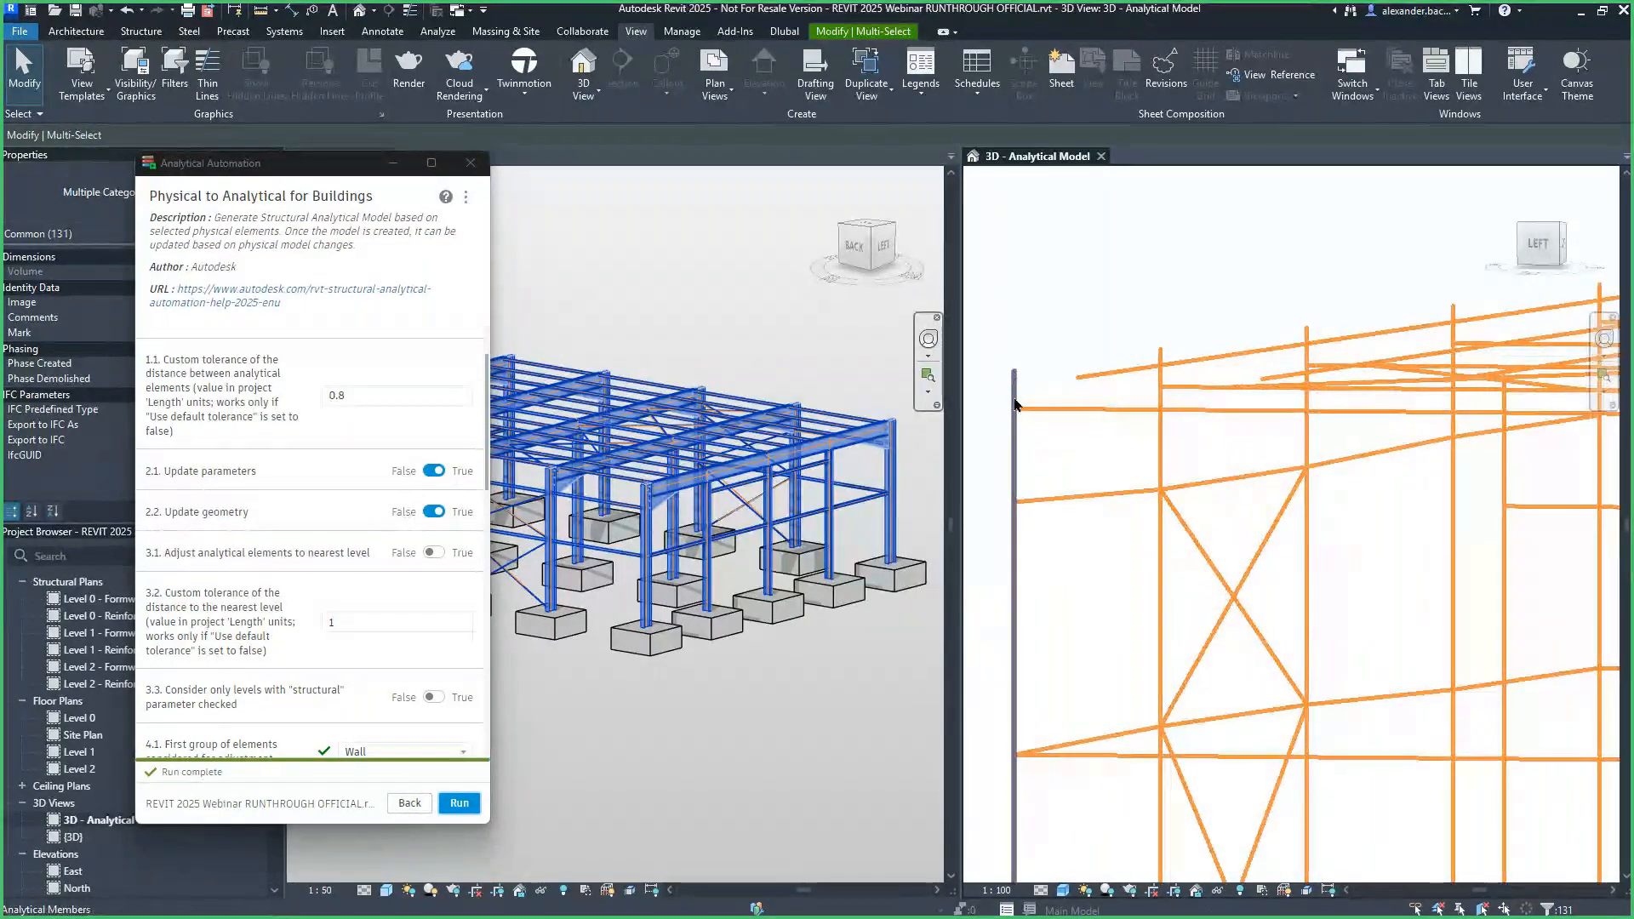
scroll(1015, 399, "down", 3)
scroll(1015, 404, "down", 3)
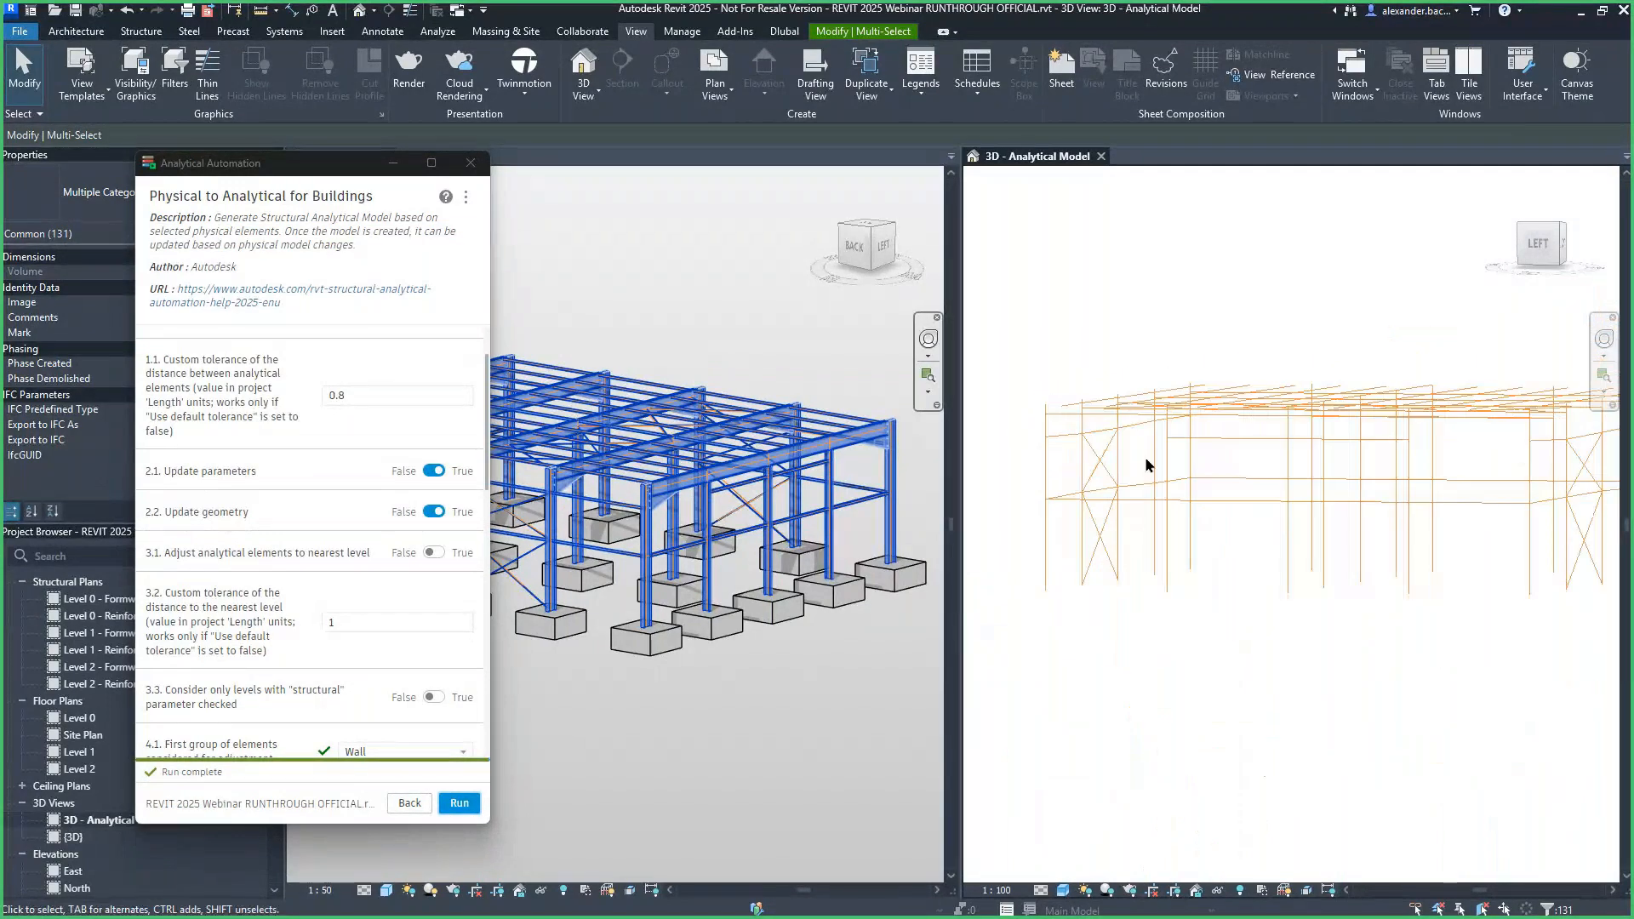
middle_click_drag(1146, 460, 1290, 545, "shift")
scroll(1291, 545, "down", 1)
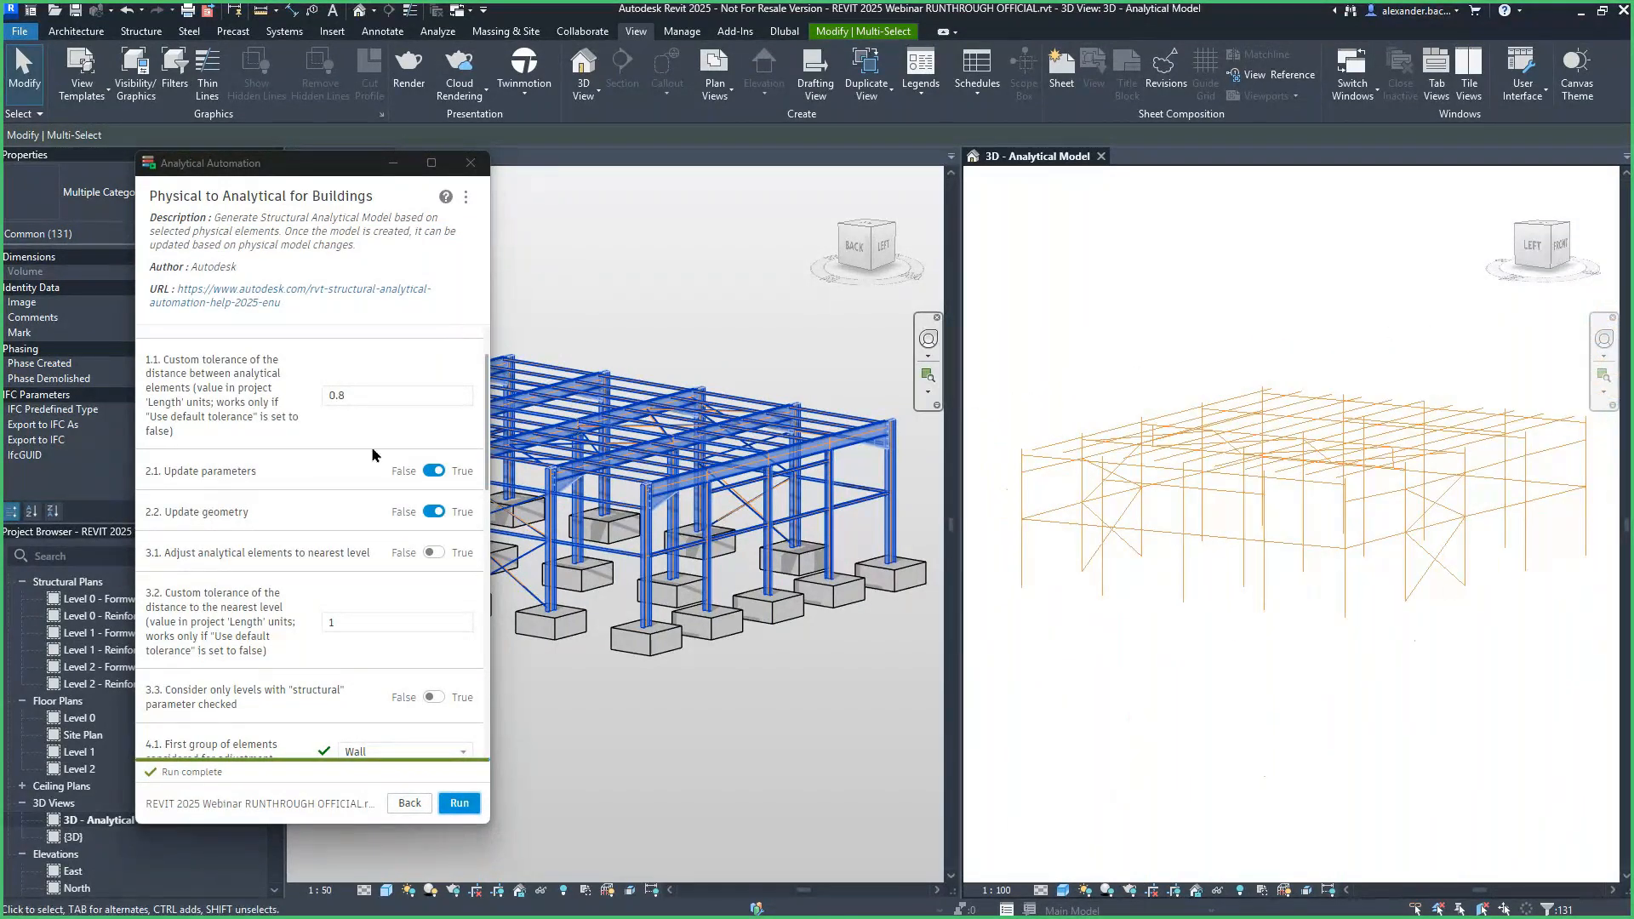
Enable adjusting analytical elements to the nearest level, rerun the script and minimize its window.
scroll(371, 446, "down", 2)
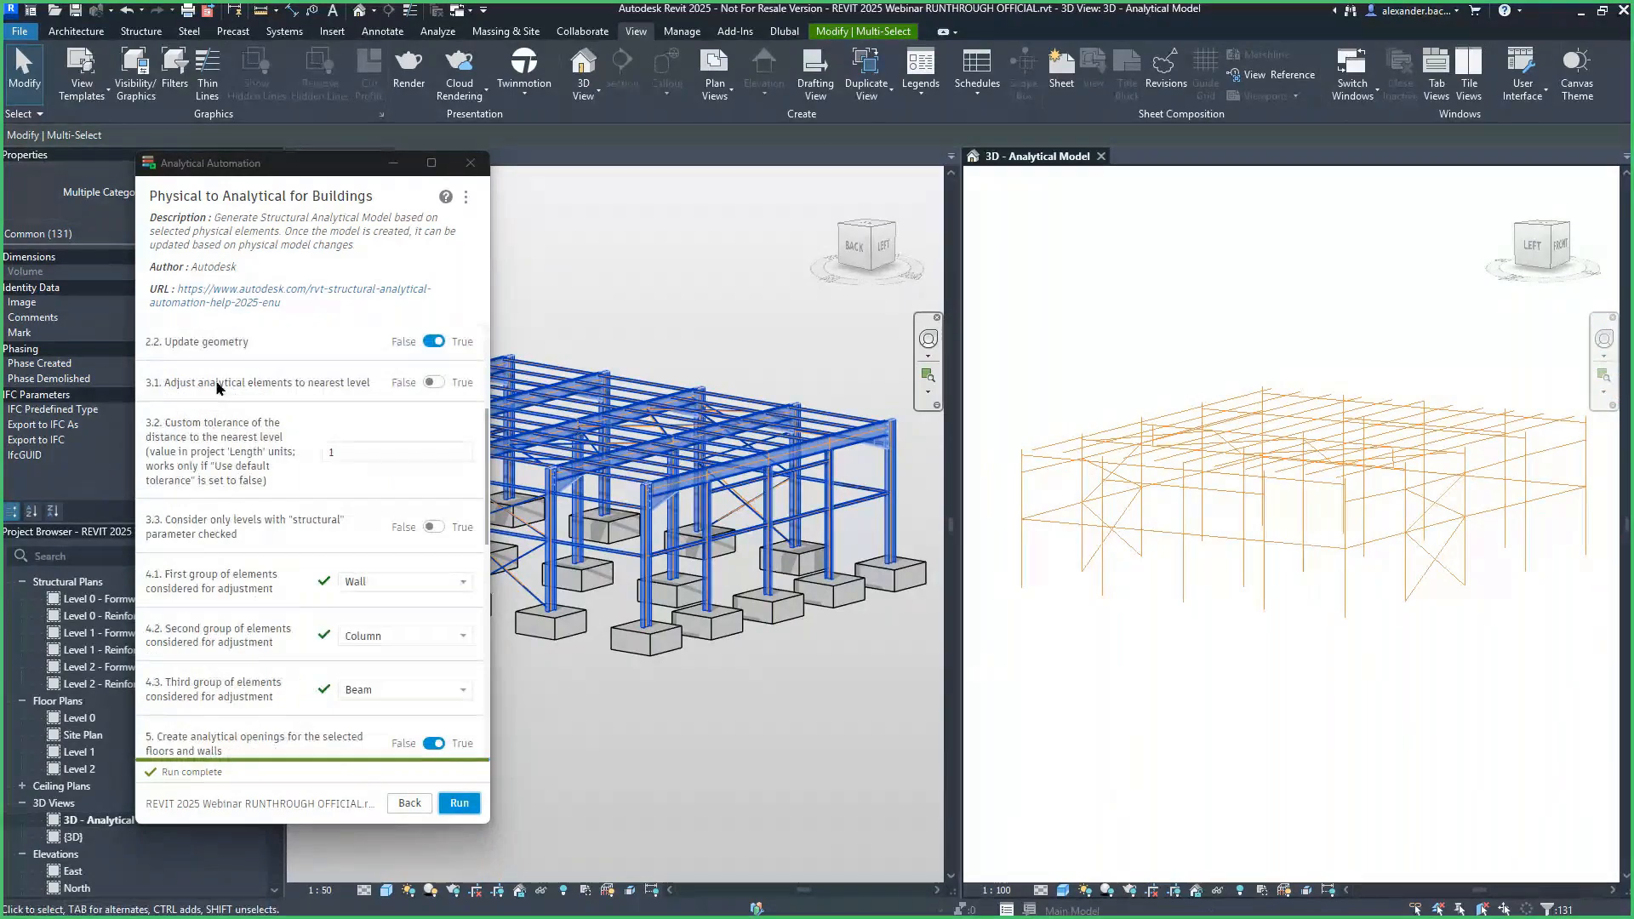
left_click(434, 380)
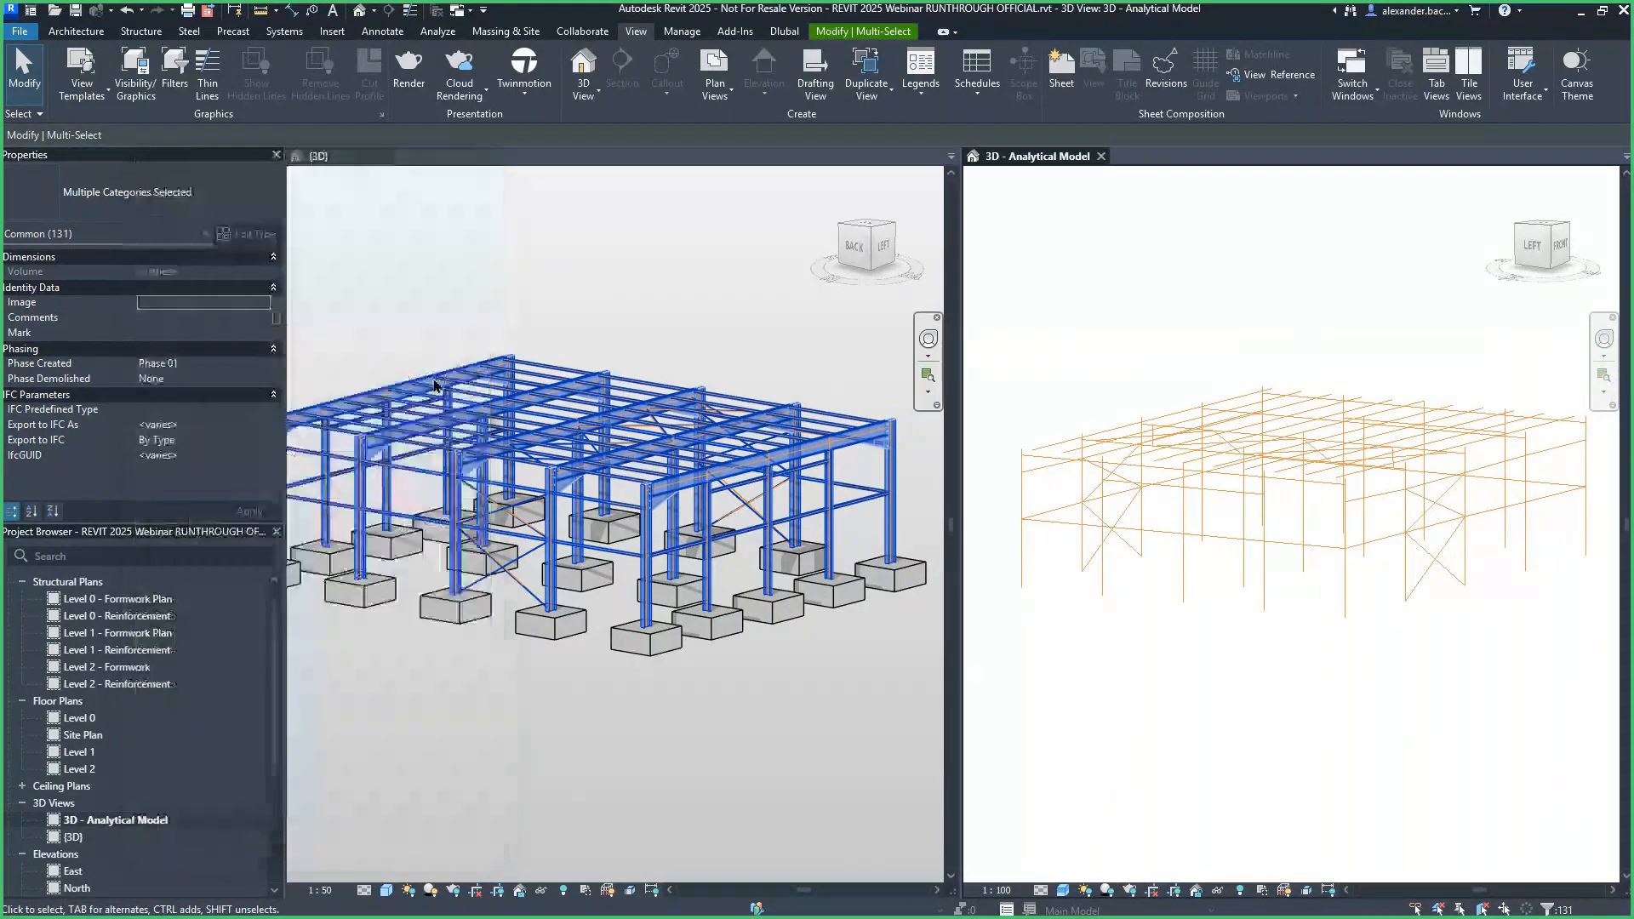
key("super")
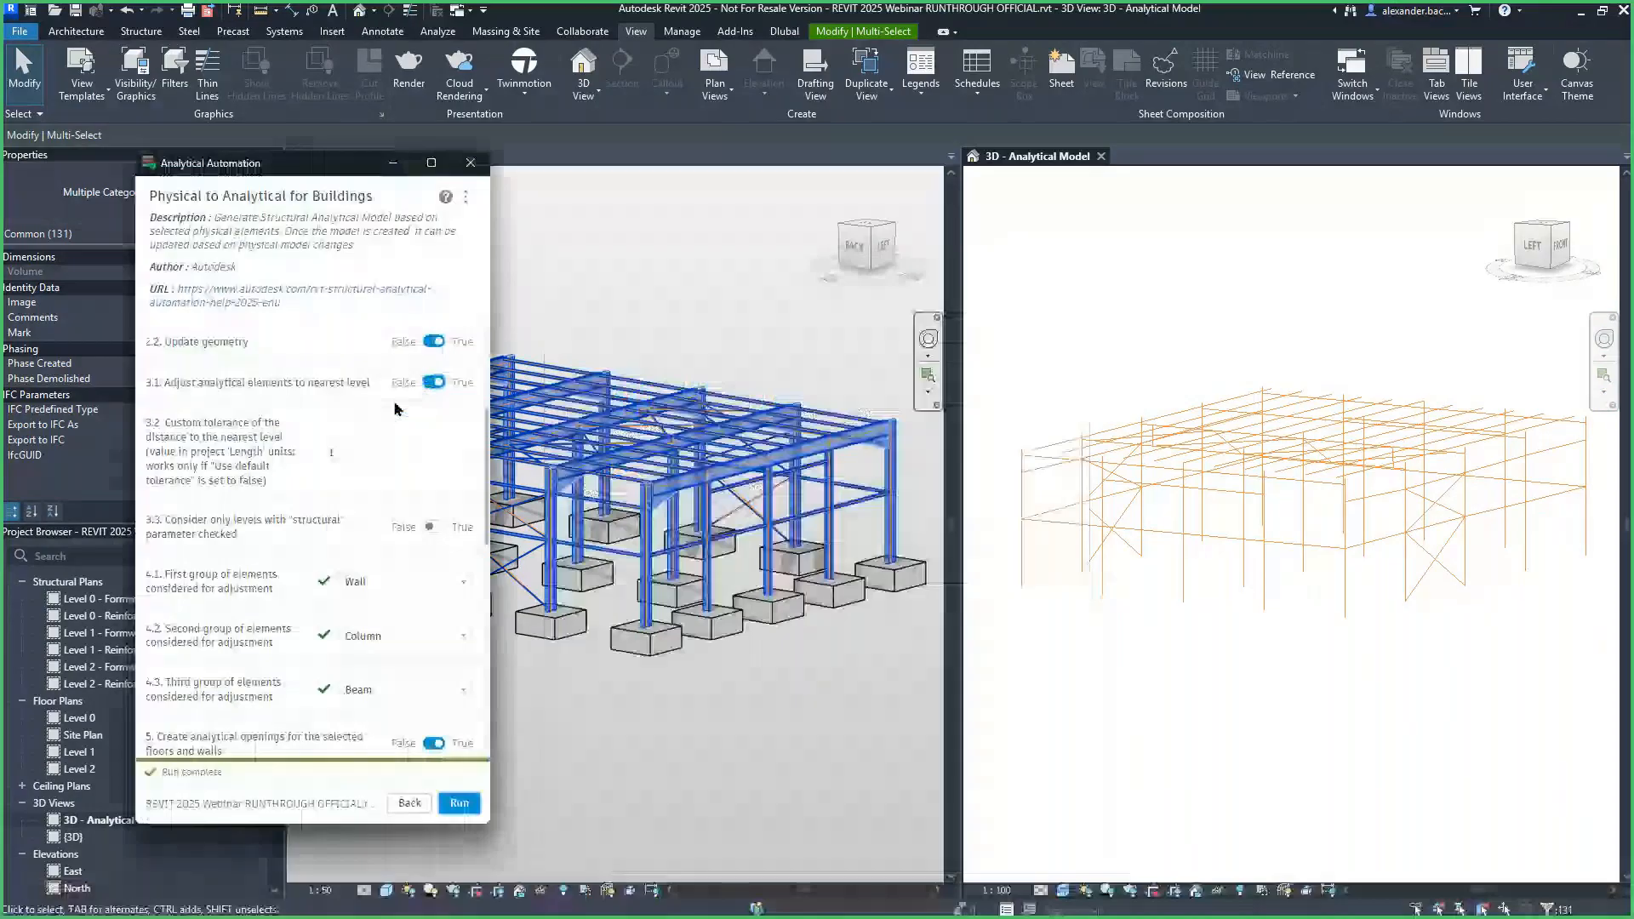
left_click(459, 809)
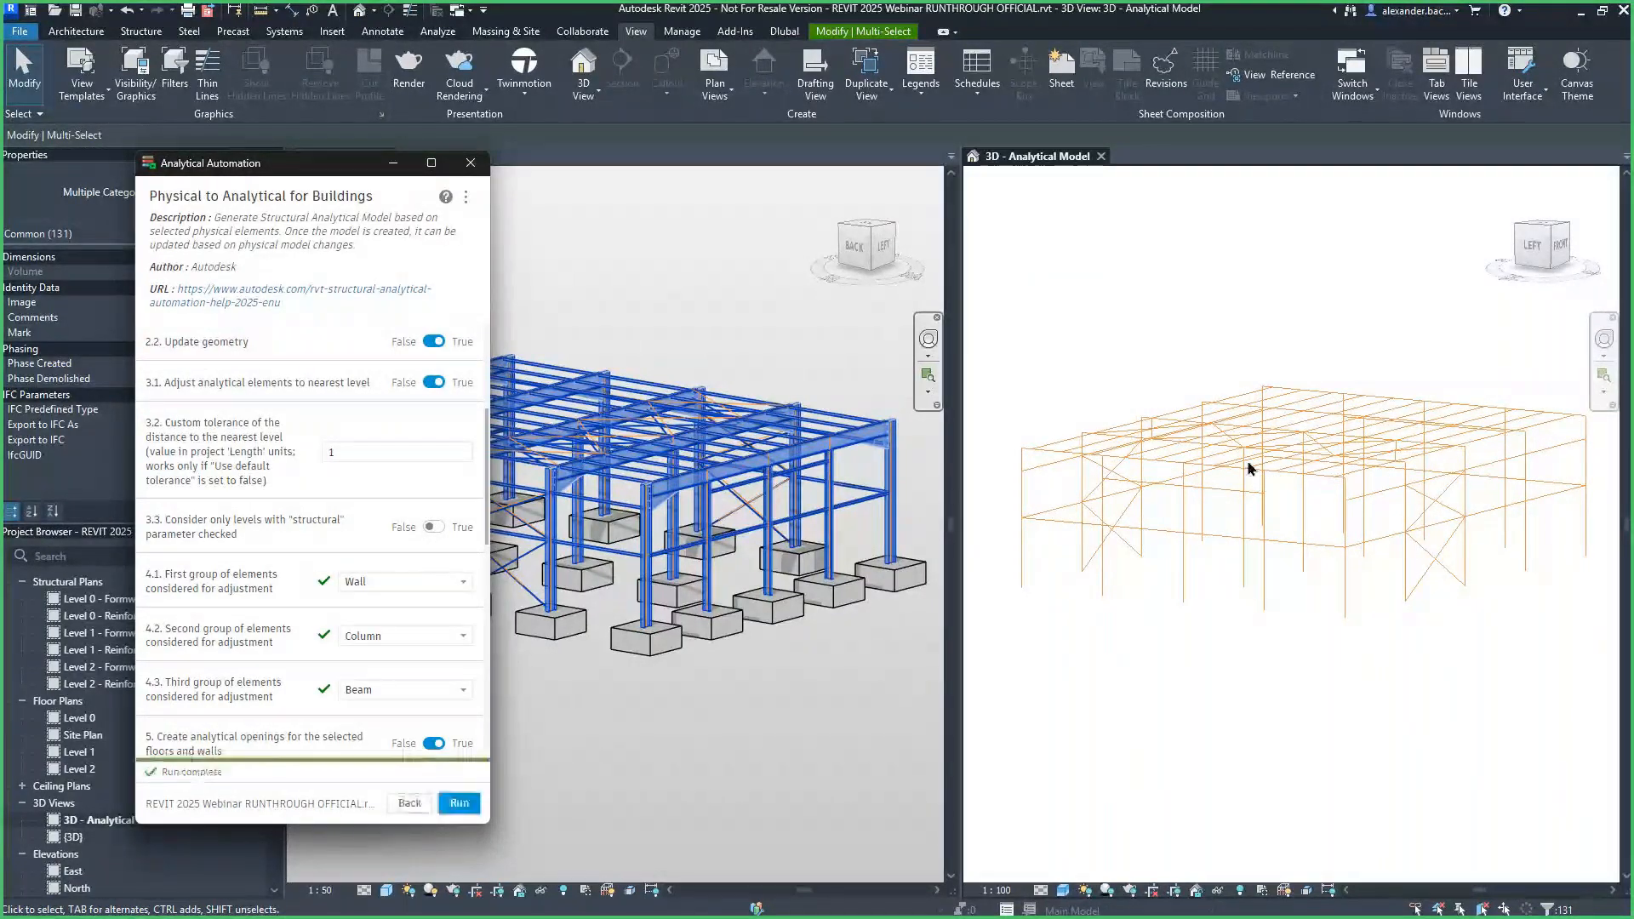
left_click(392, 162)
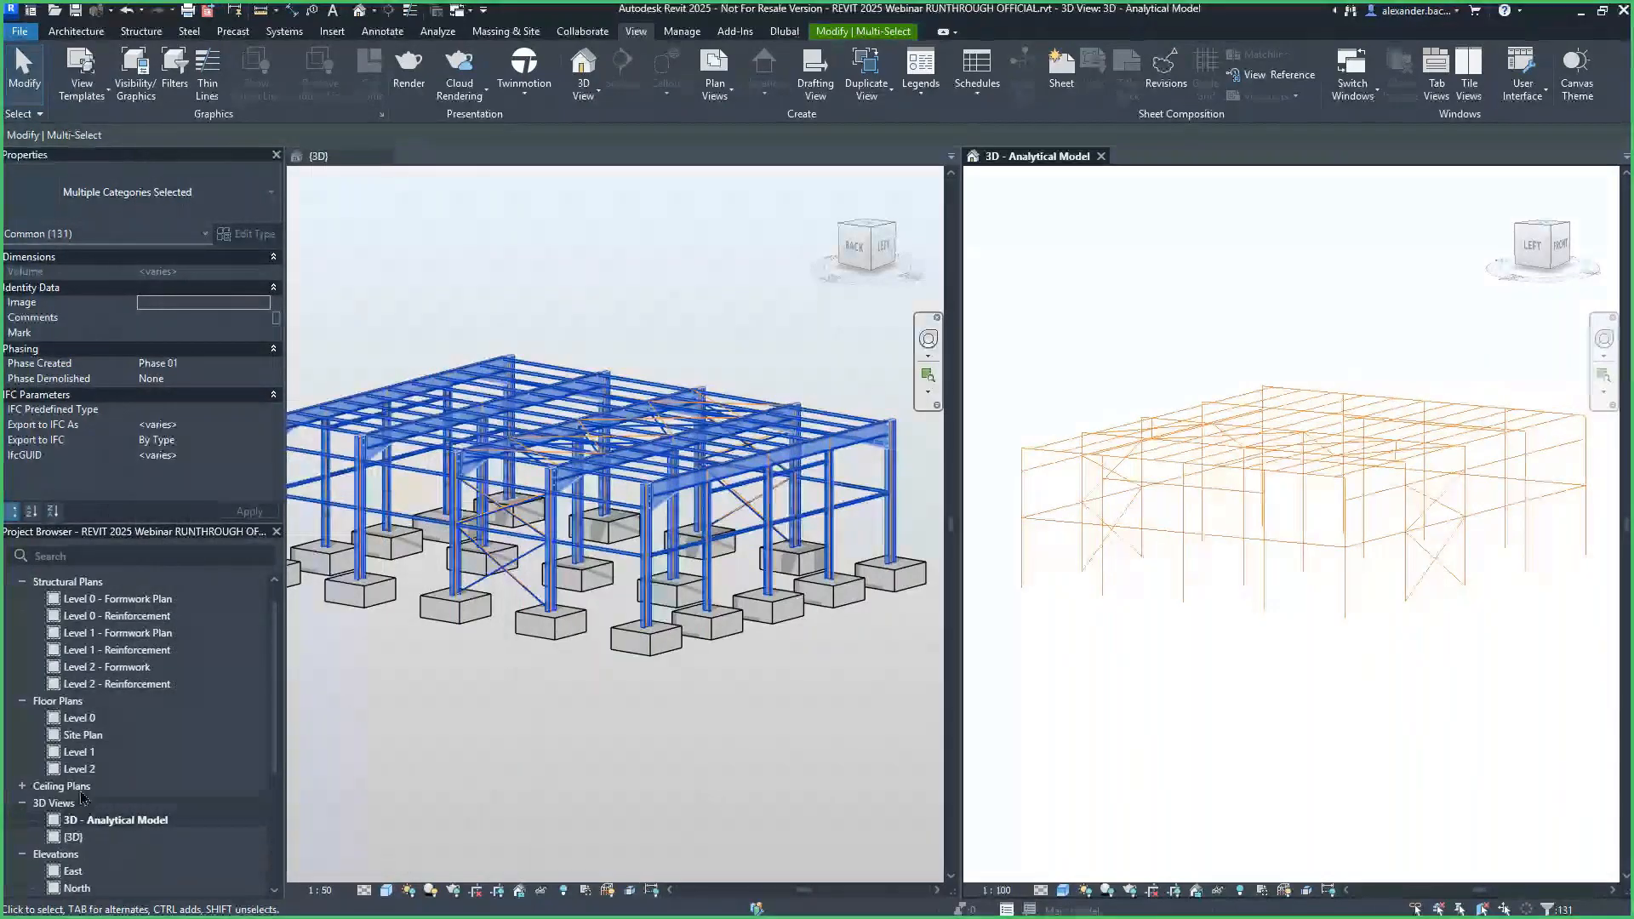
Open the West elevation and inspect the levels and their elevations beside the column at grid 6.
scroll(84, 800, "down", 1)
left_click(91, 883)
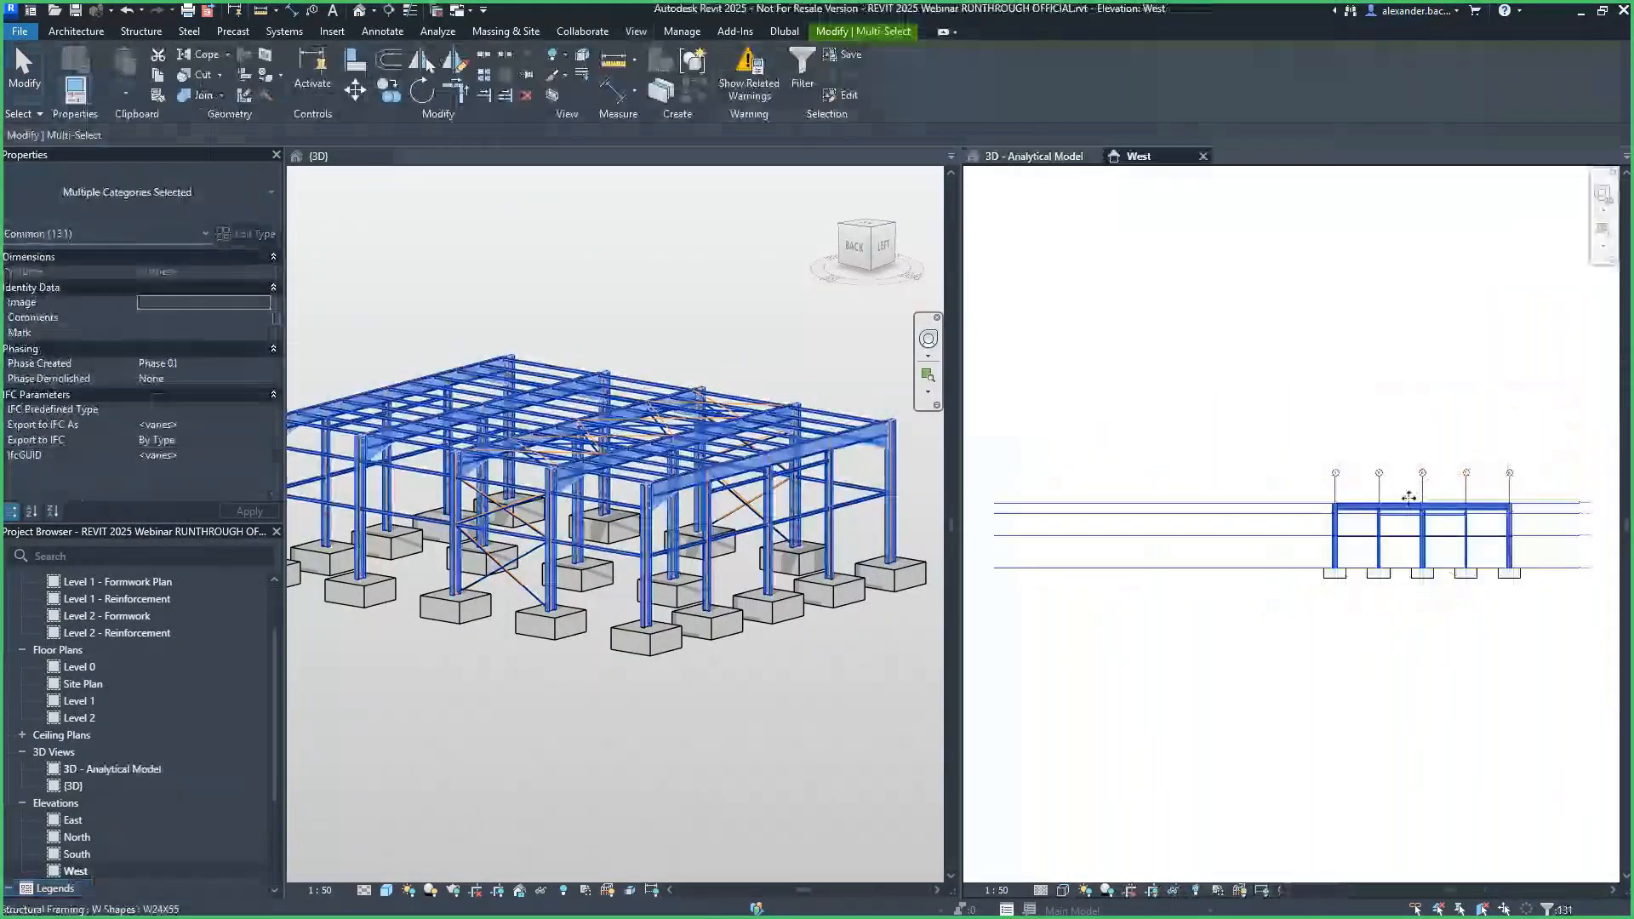
scroll(1481, 602, "up", 2)
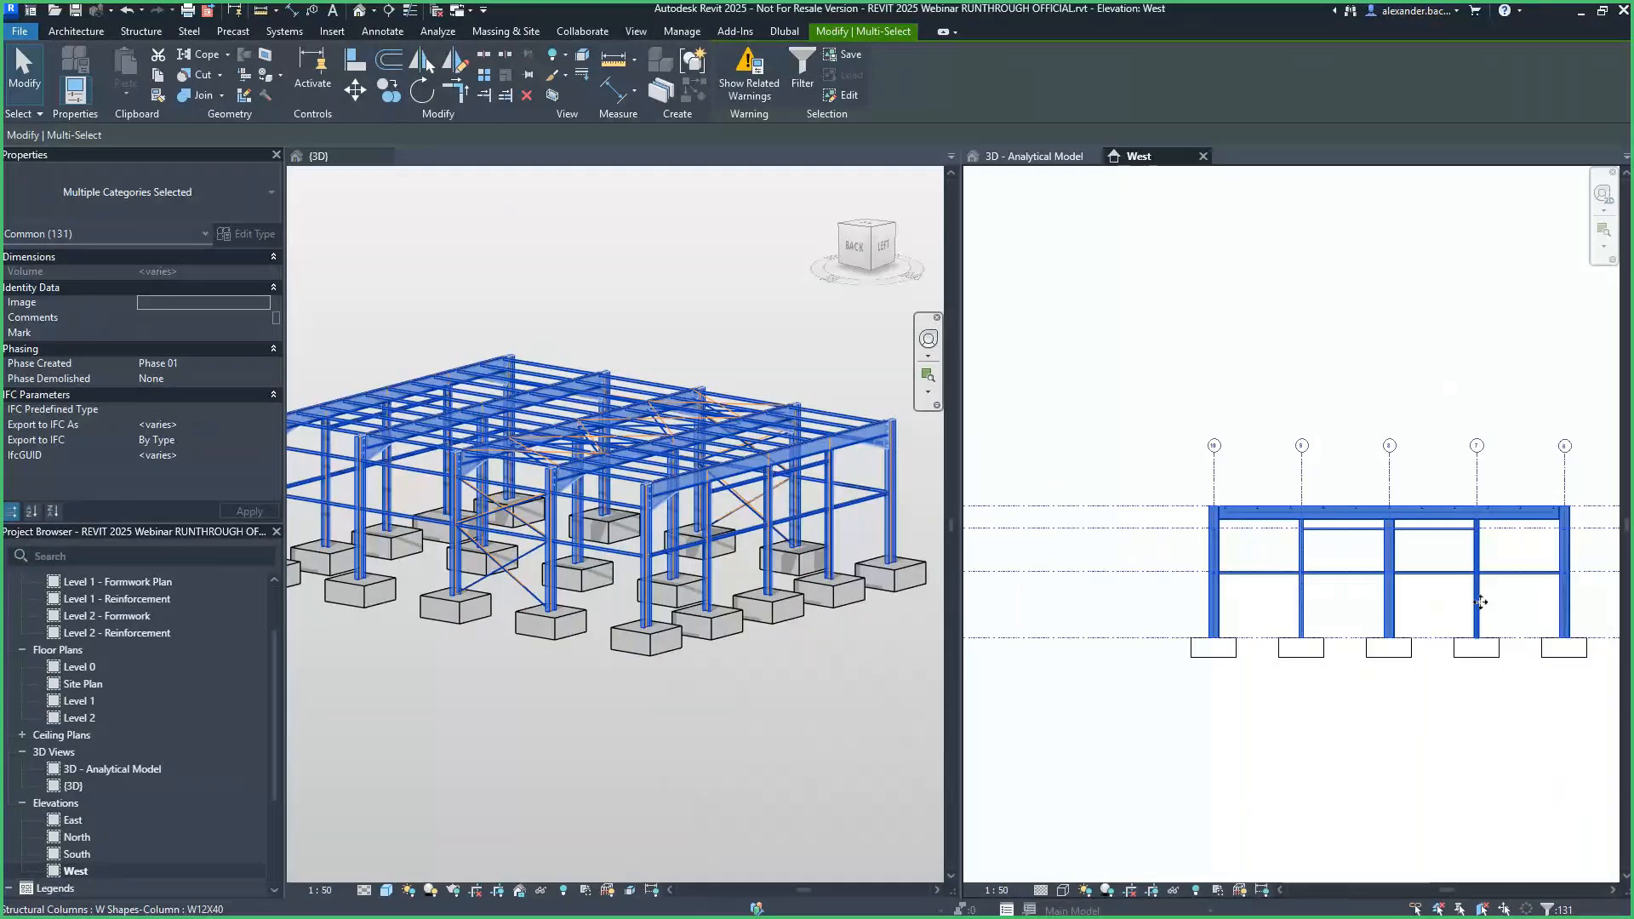
scroll(1565, 505, "up", 3)
middle_click_drag(1564, 506, 1092, 493)
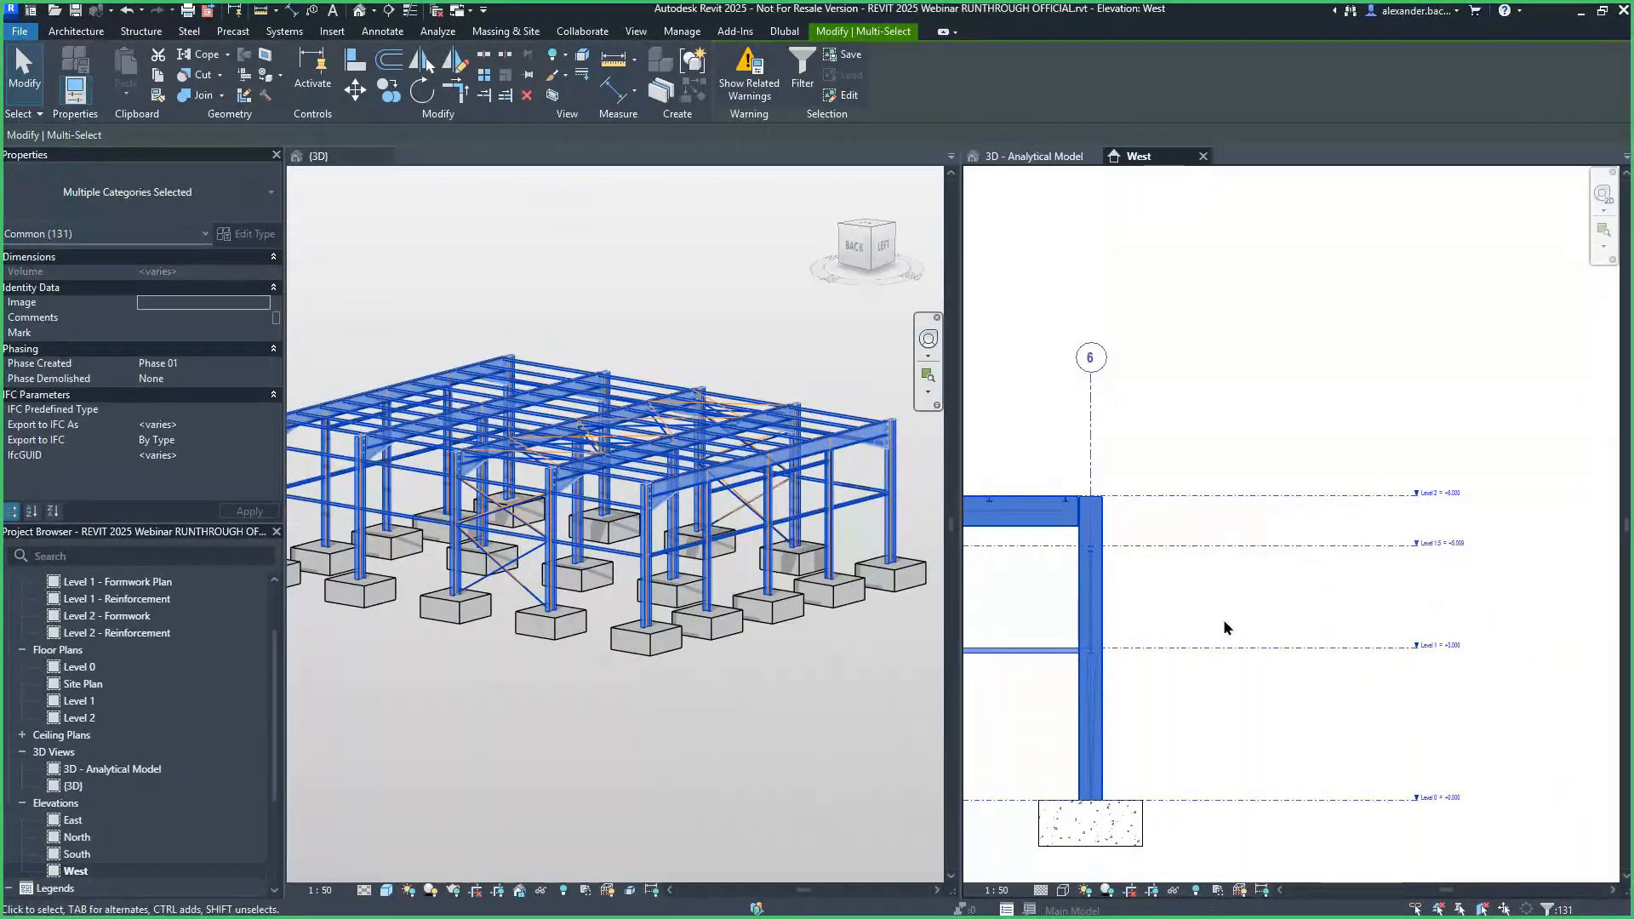
scroll(1368, 634, "up", 1)
scroll(1368, 634, "up", 1)
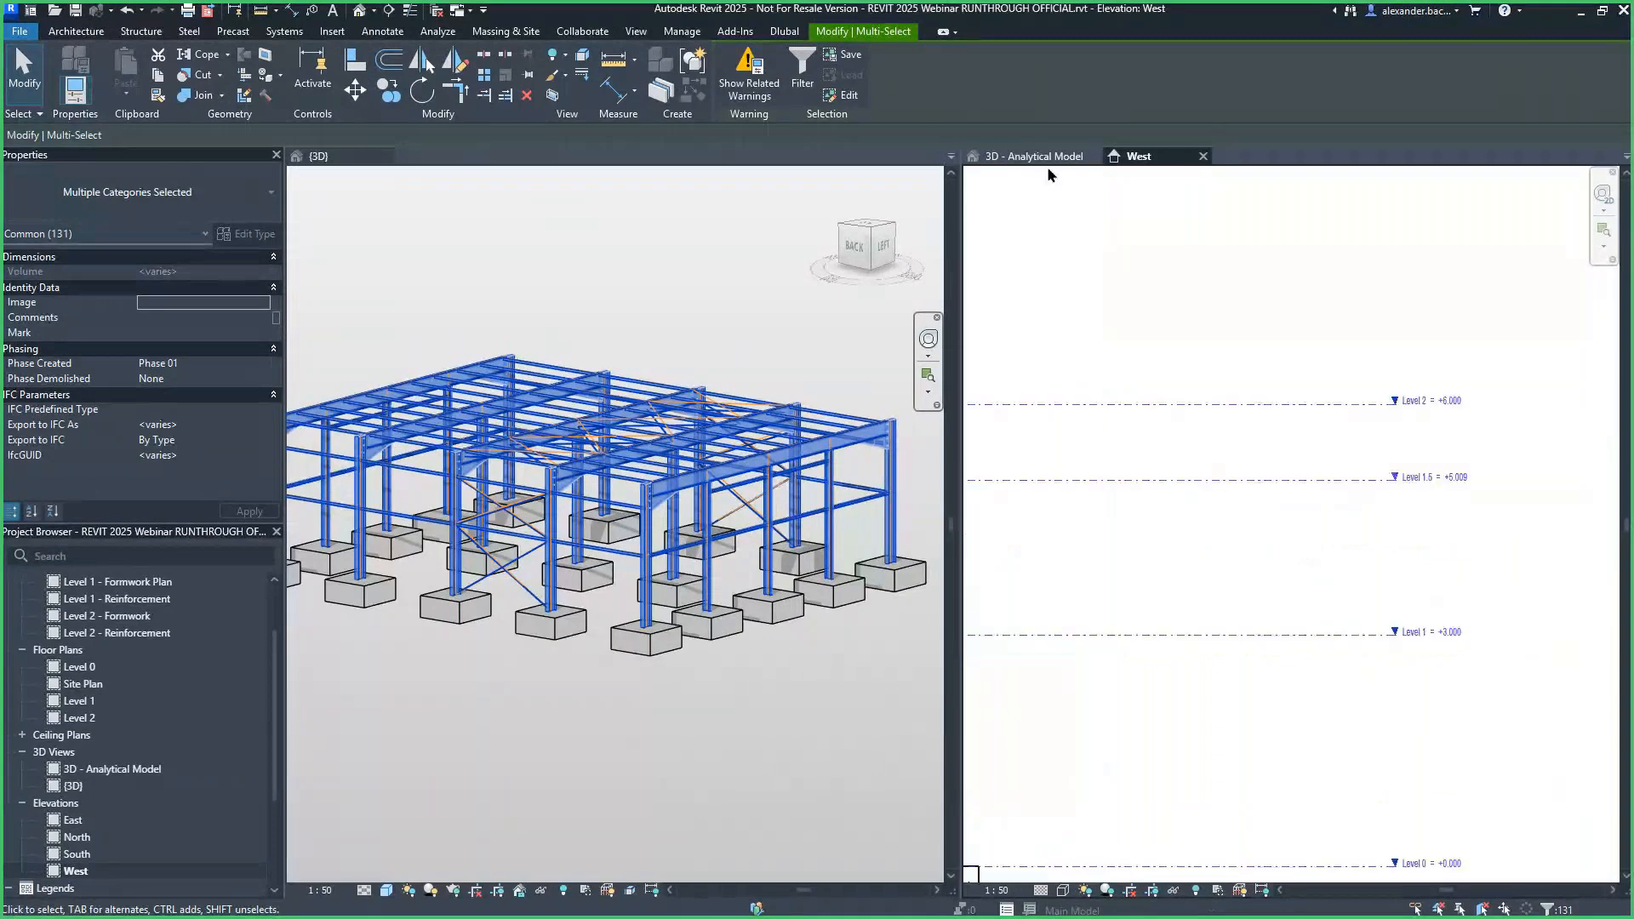
Return to the 3D - Analytical Model view and examine how the columns and beams meet at the frame corners.
left_click(1033, 160)
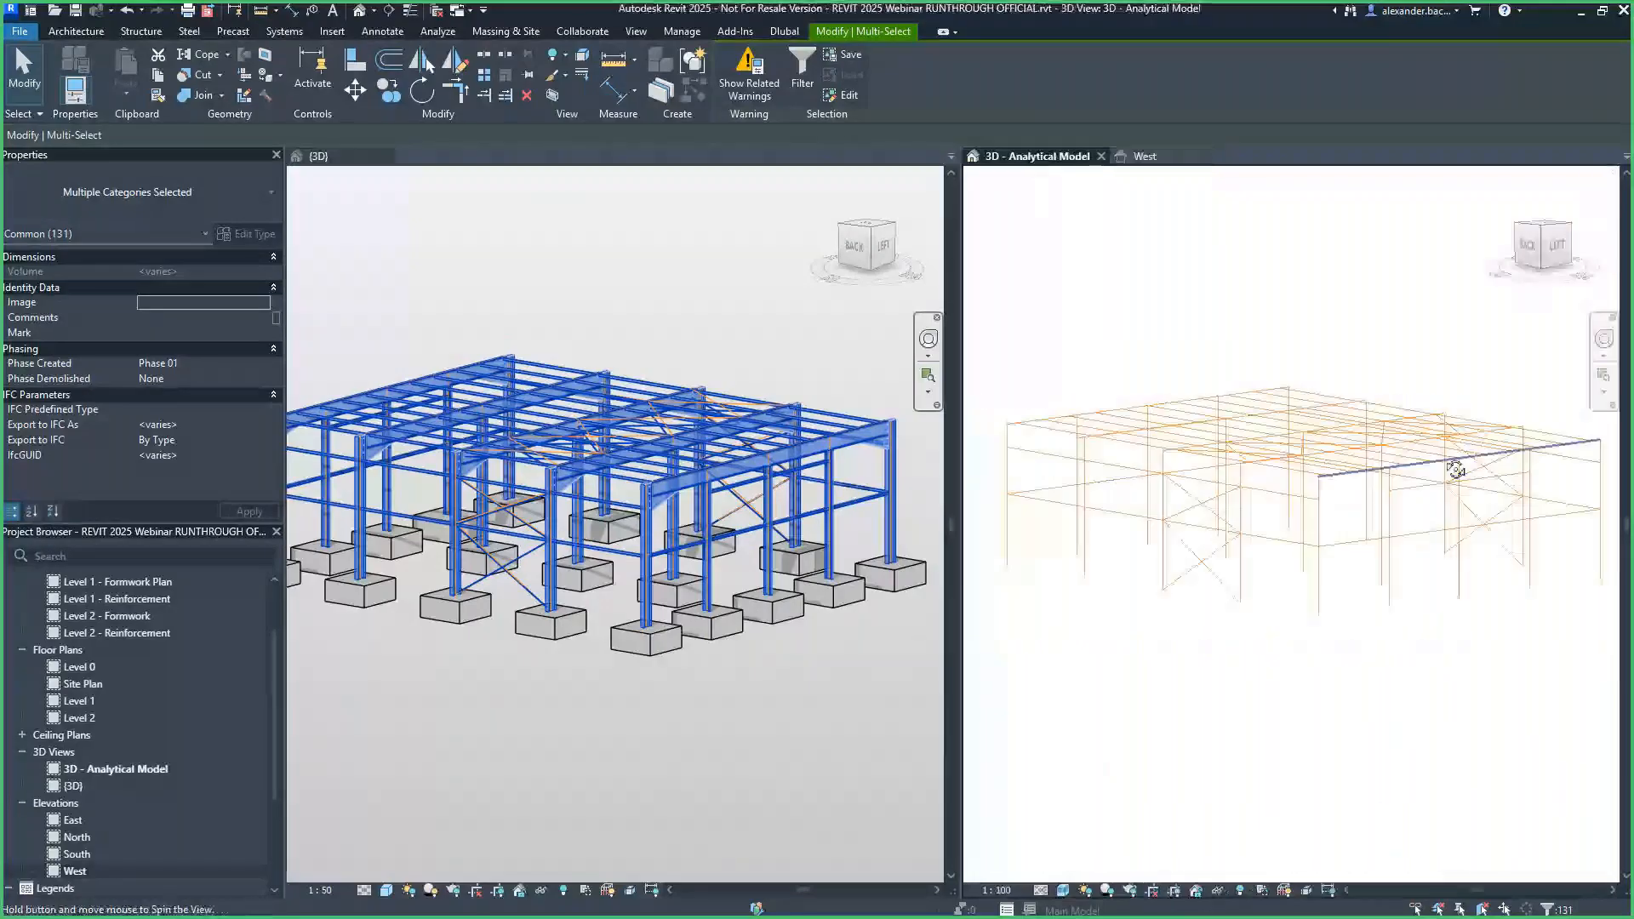
middle_click_drag(1455, 470, 1567, 477, "shift")
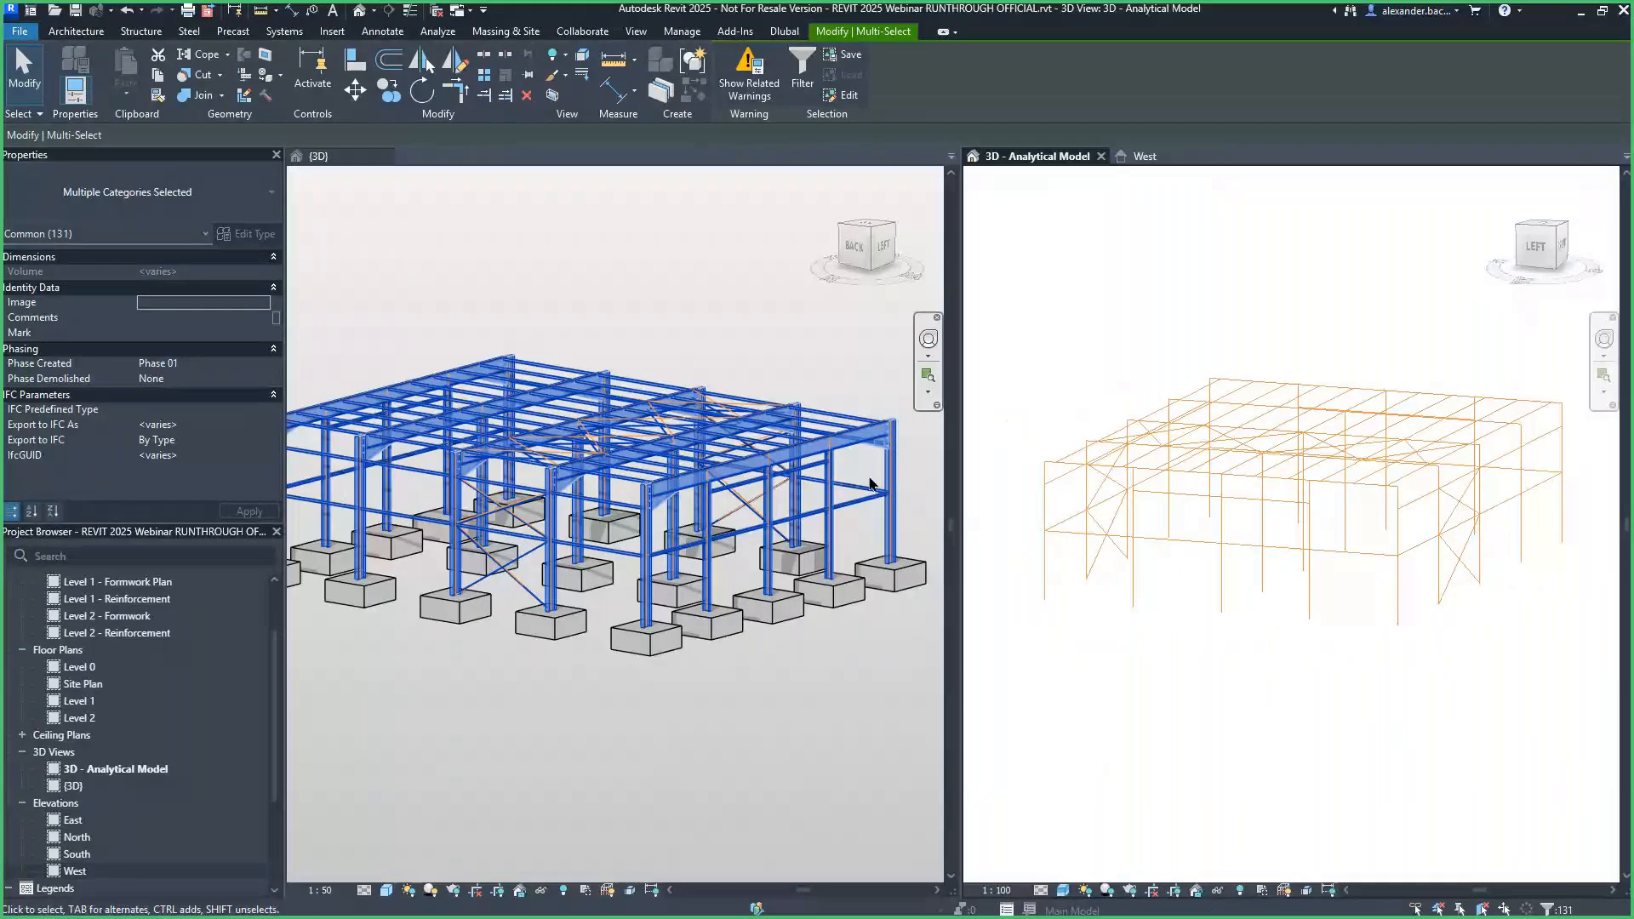
scroll(988, 479, "up", 3)
middle_click_drag(1480, 508, 1309, 542, "shift")
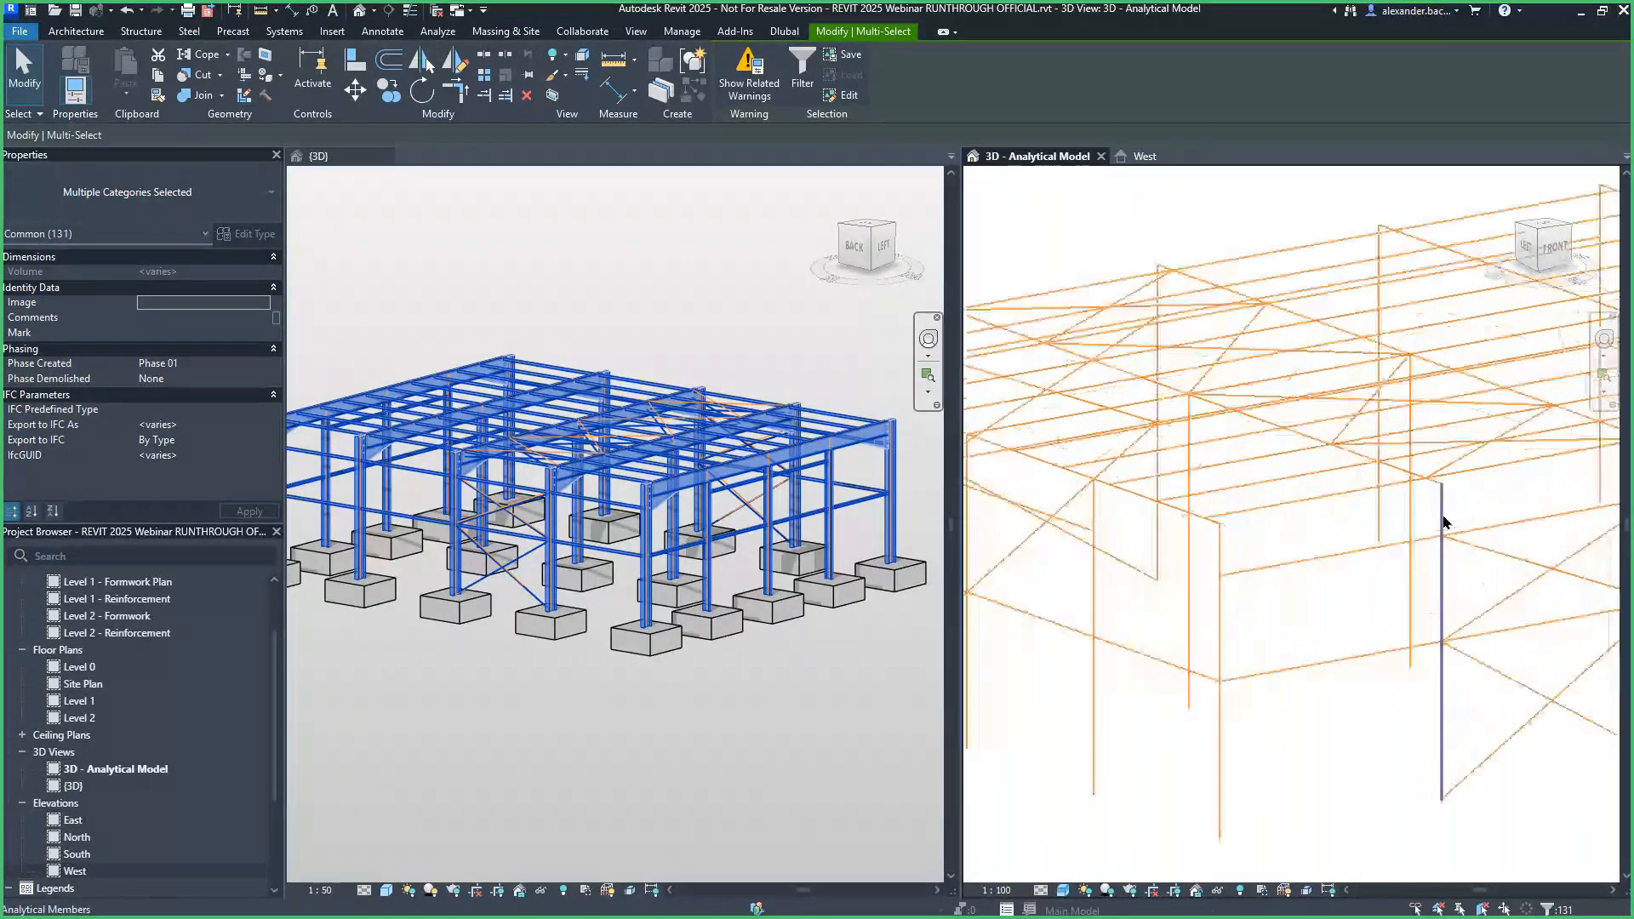
scroll(1357, 538, "down", 3)
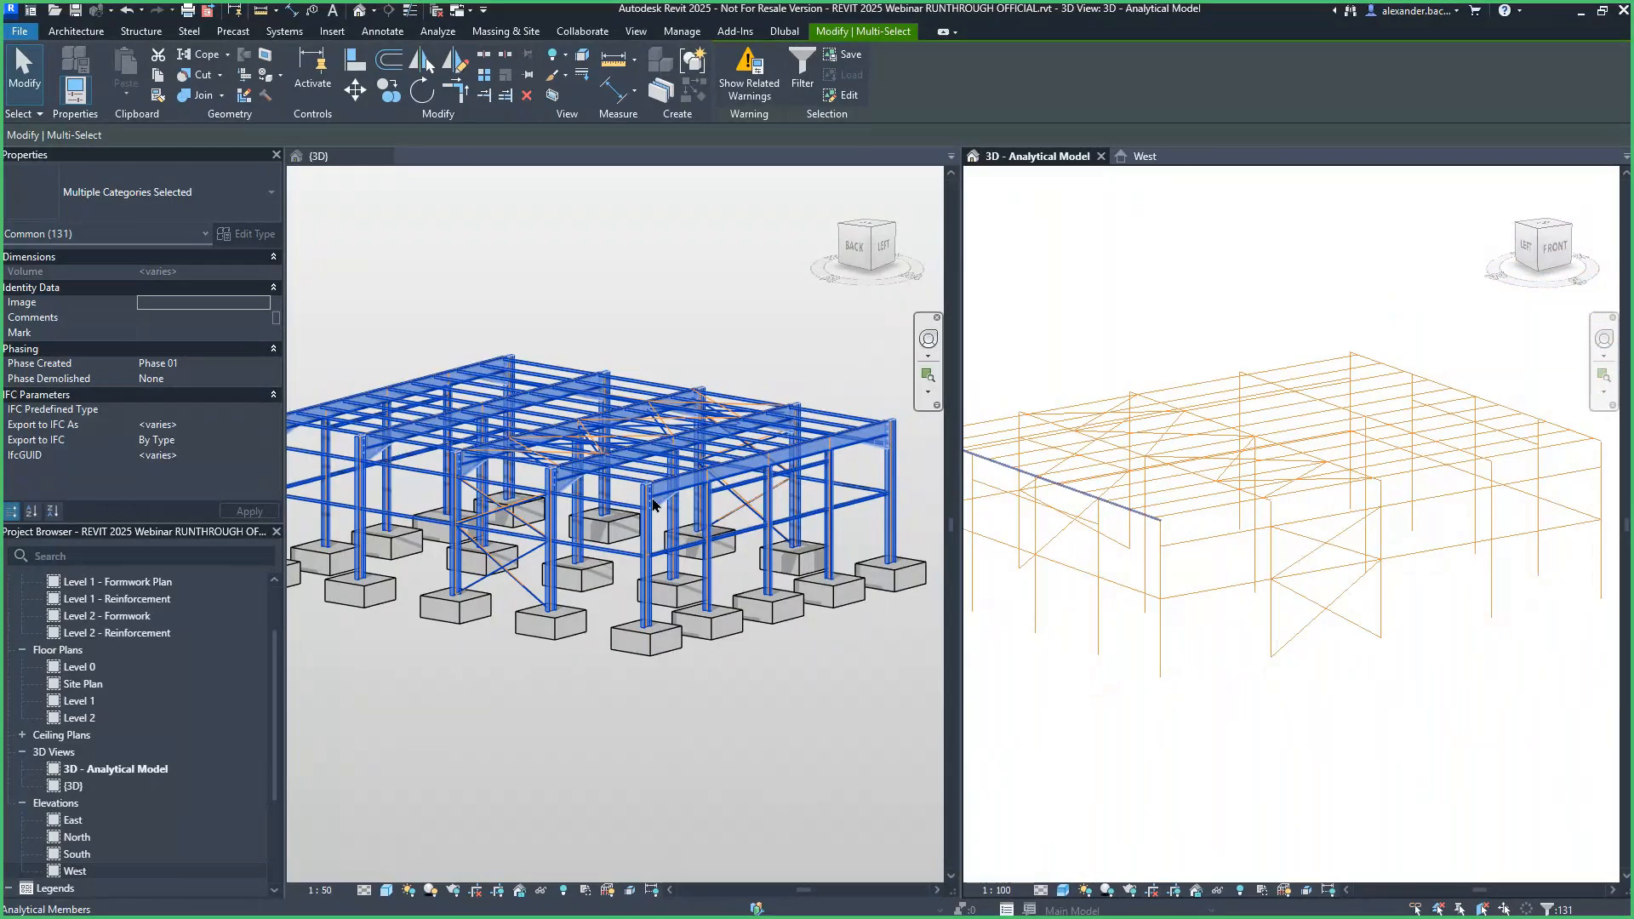
Compare the analytical lines with the physical beam-to-column corner connection in the {3D} view.
scroll(653, 505, "up", 5)
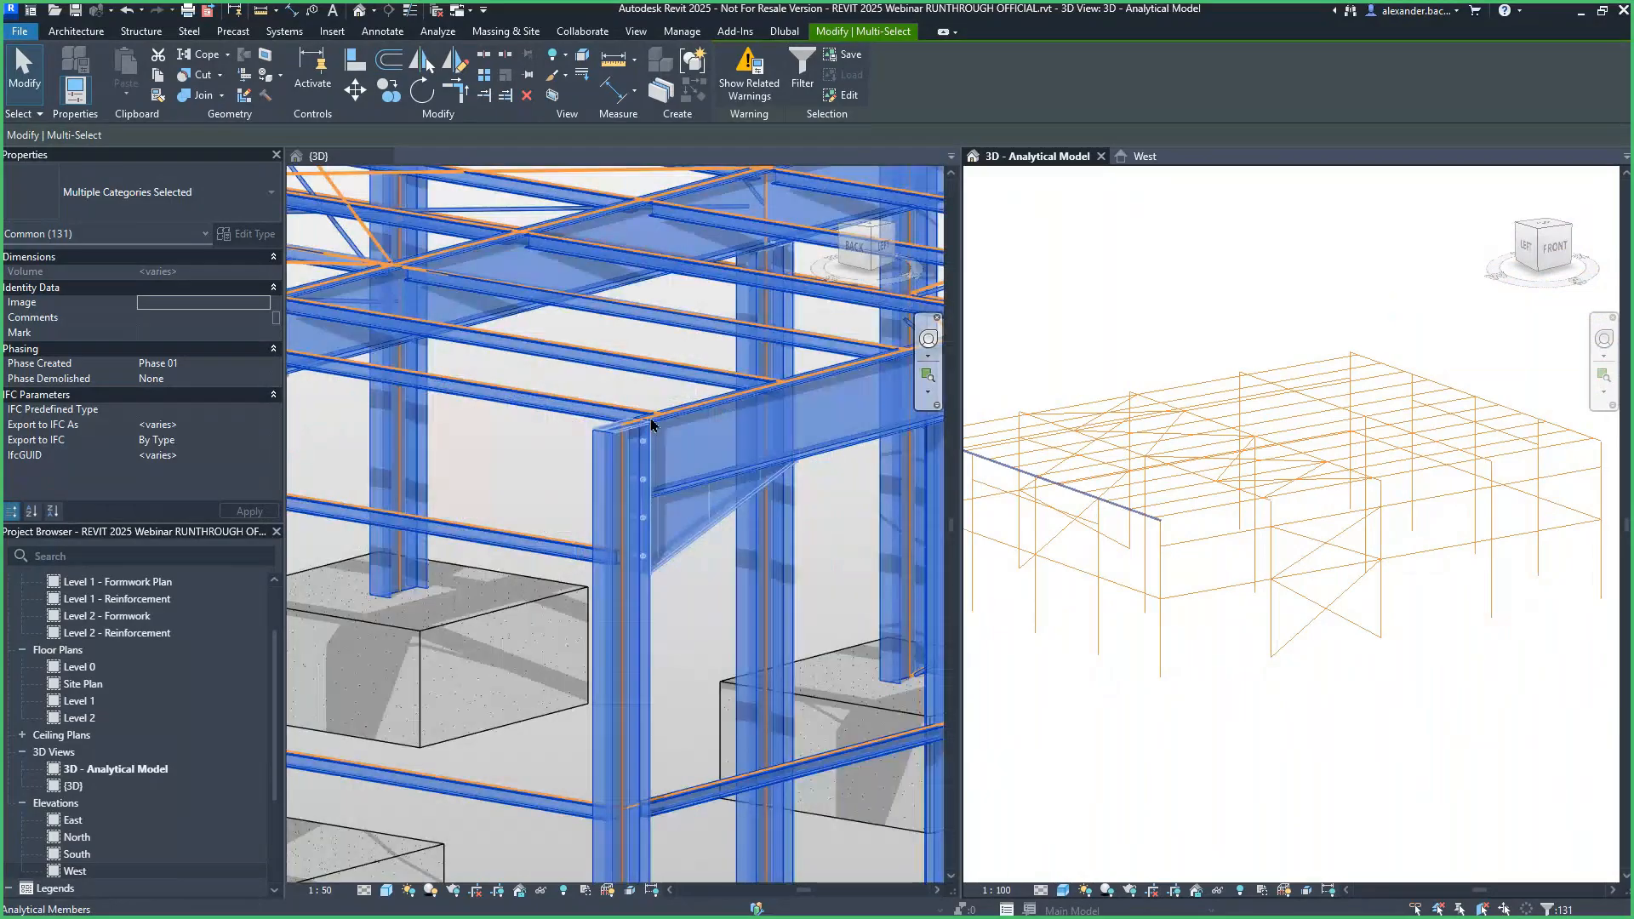
scroll(681, 476, "down", 2)
middle_click_drag(685, 488, 856, 513, "shift")
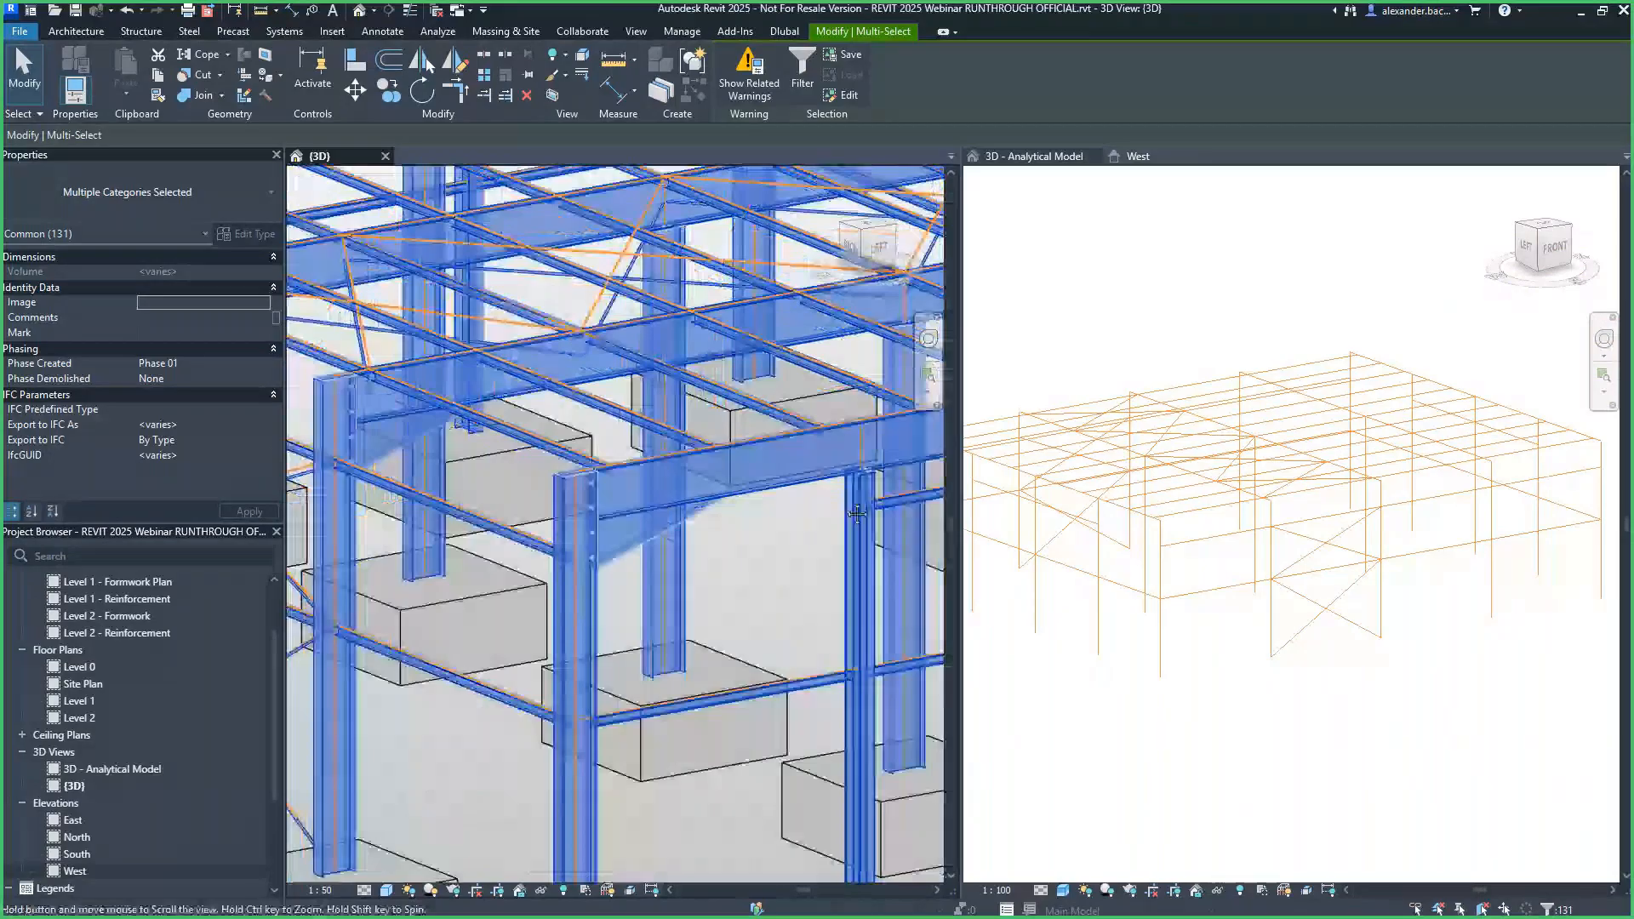
scroll(636, 462, "up", 3)
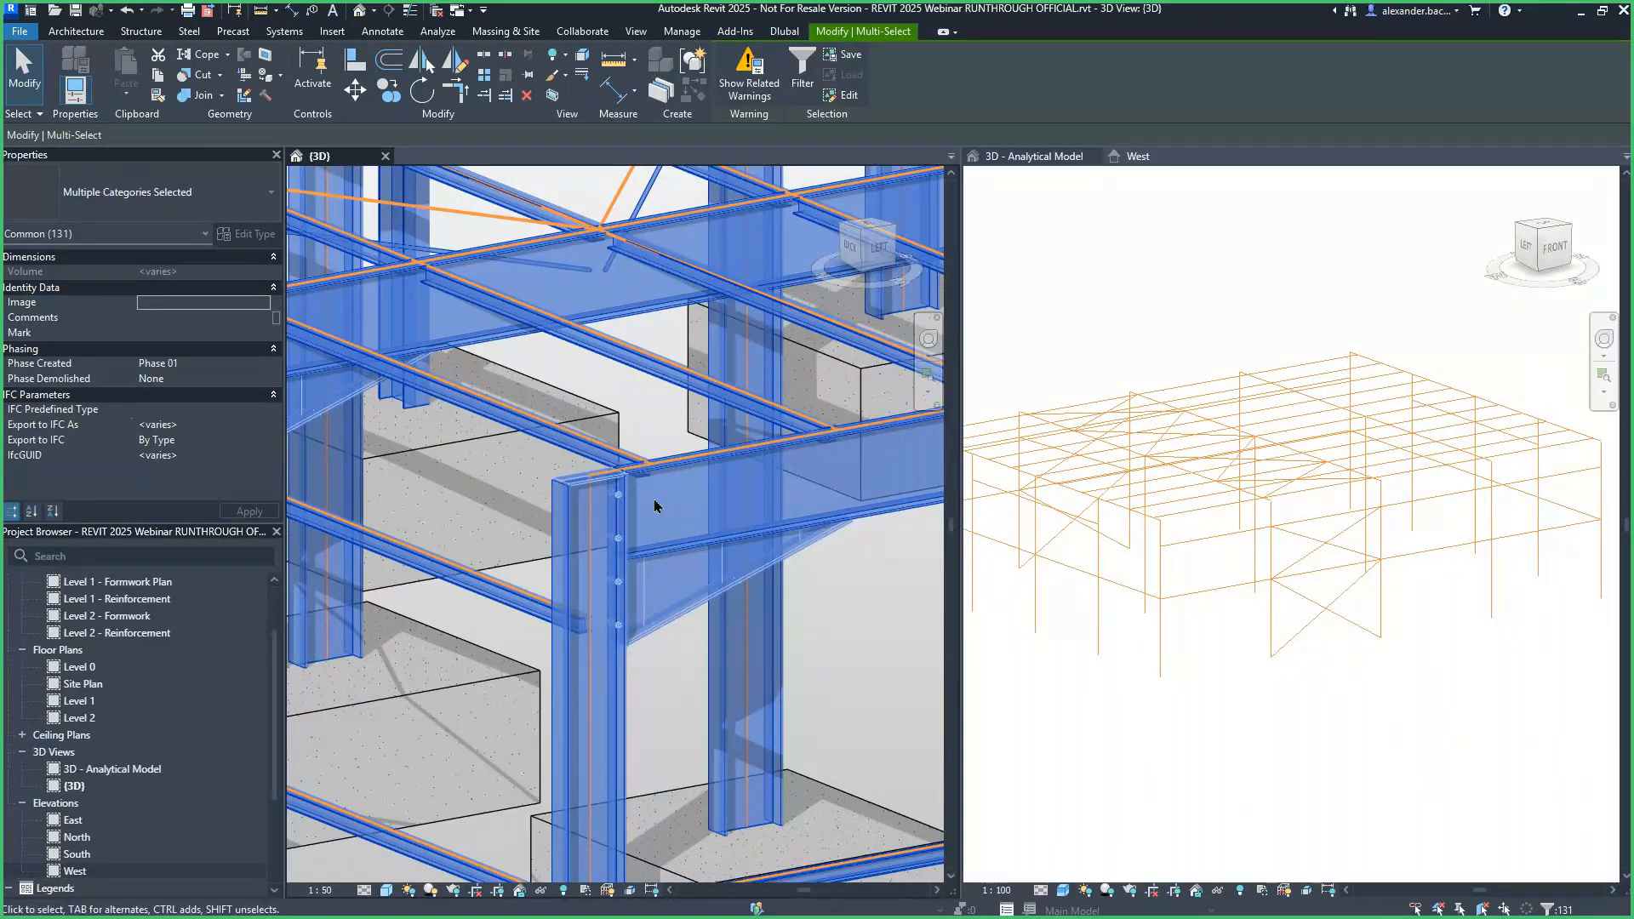
scroll(603, 543, "down", 2)
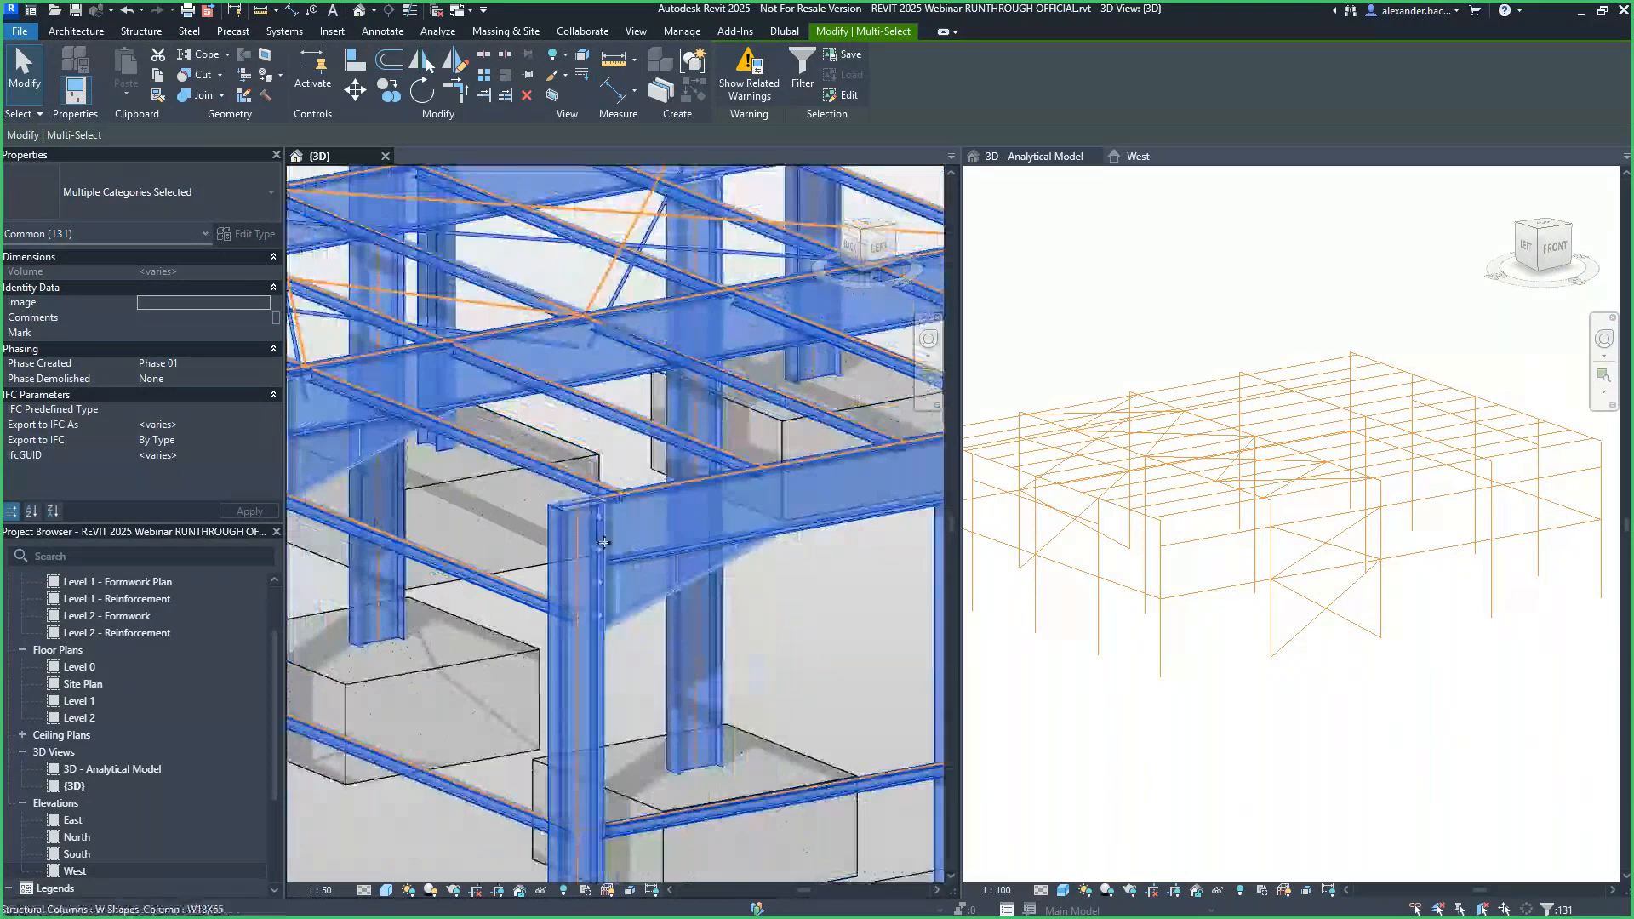
scroll(603, 543, "down", 2)
scroll(604, 542, "down", 4)
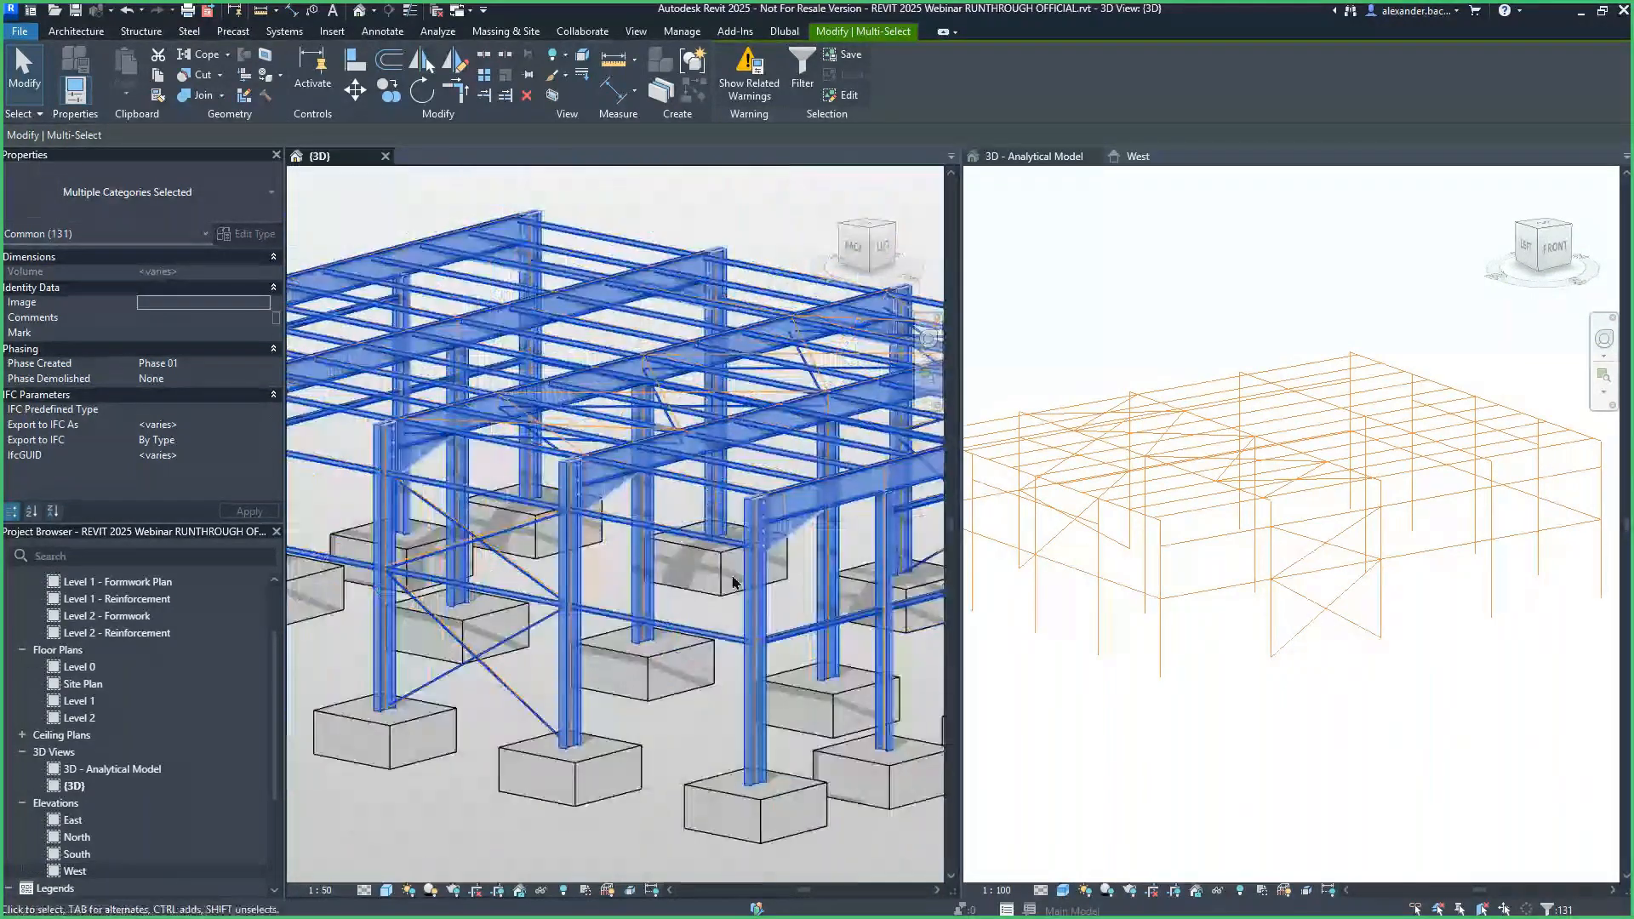
Review the script's nearest-level options, including structural levels only, and check Level 2's Structural parameter in the West elevation.
key("super")
left_click(1060, 900)
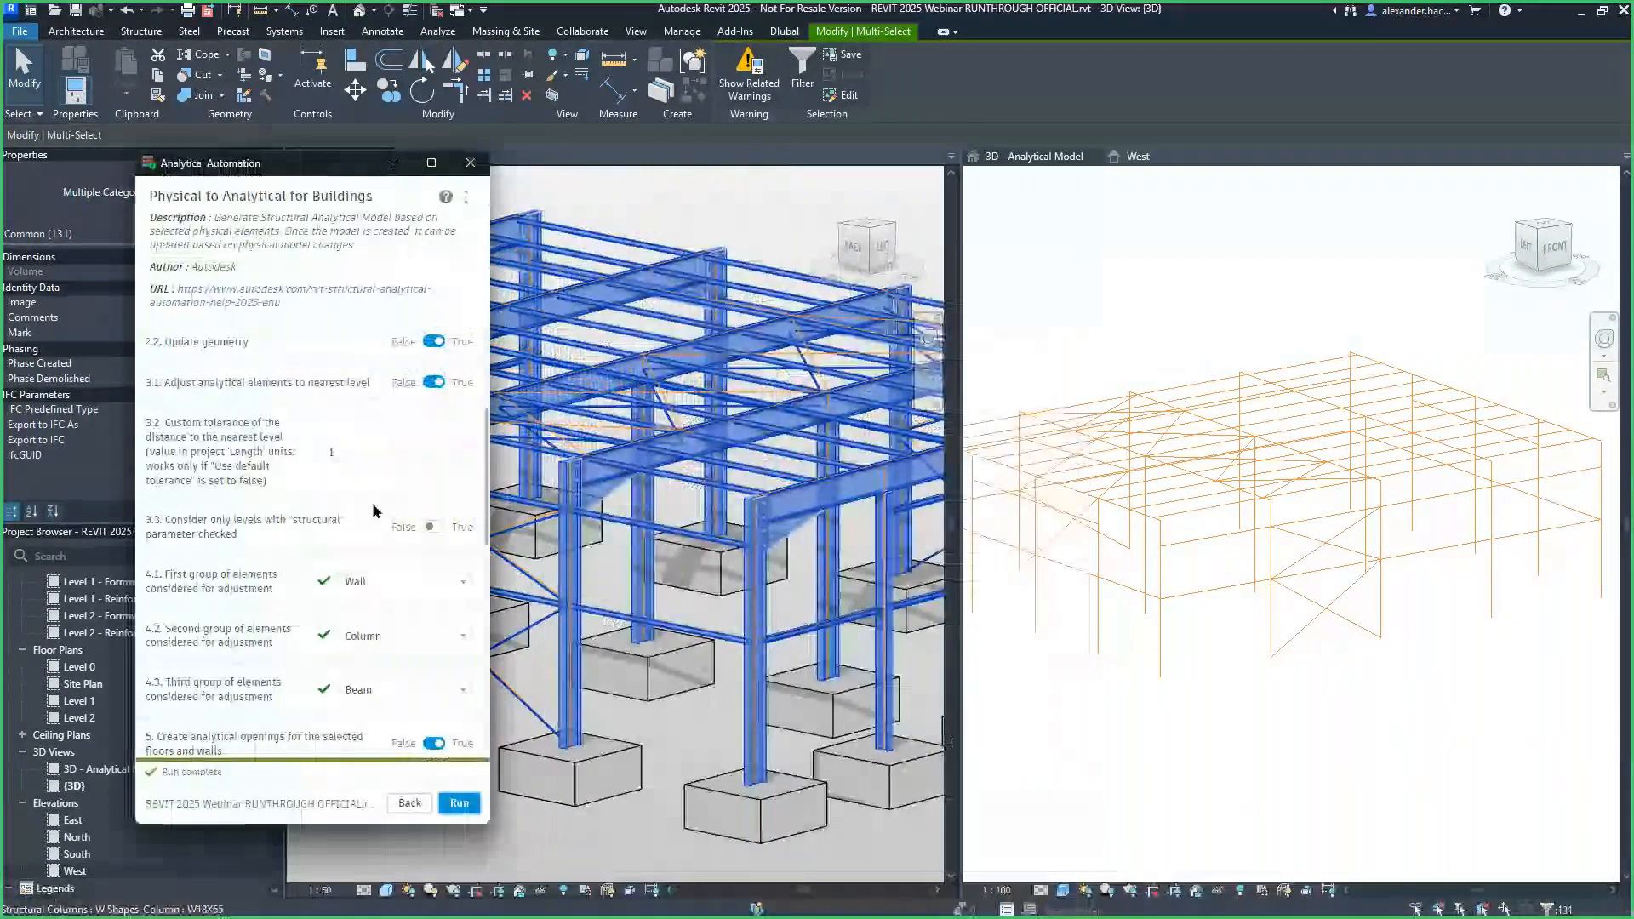
scroll(324, 439, "down", 1)
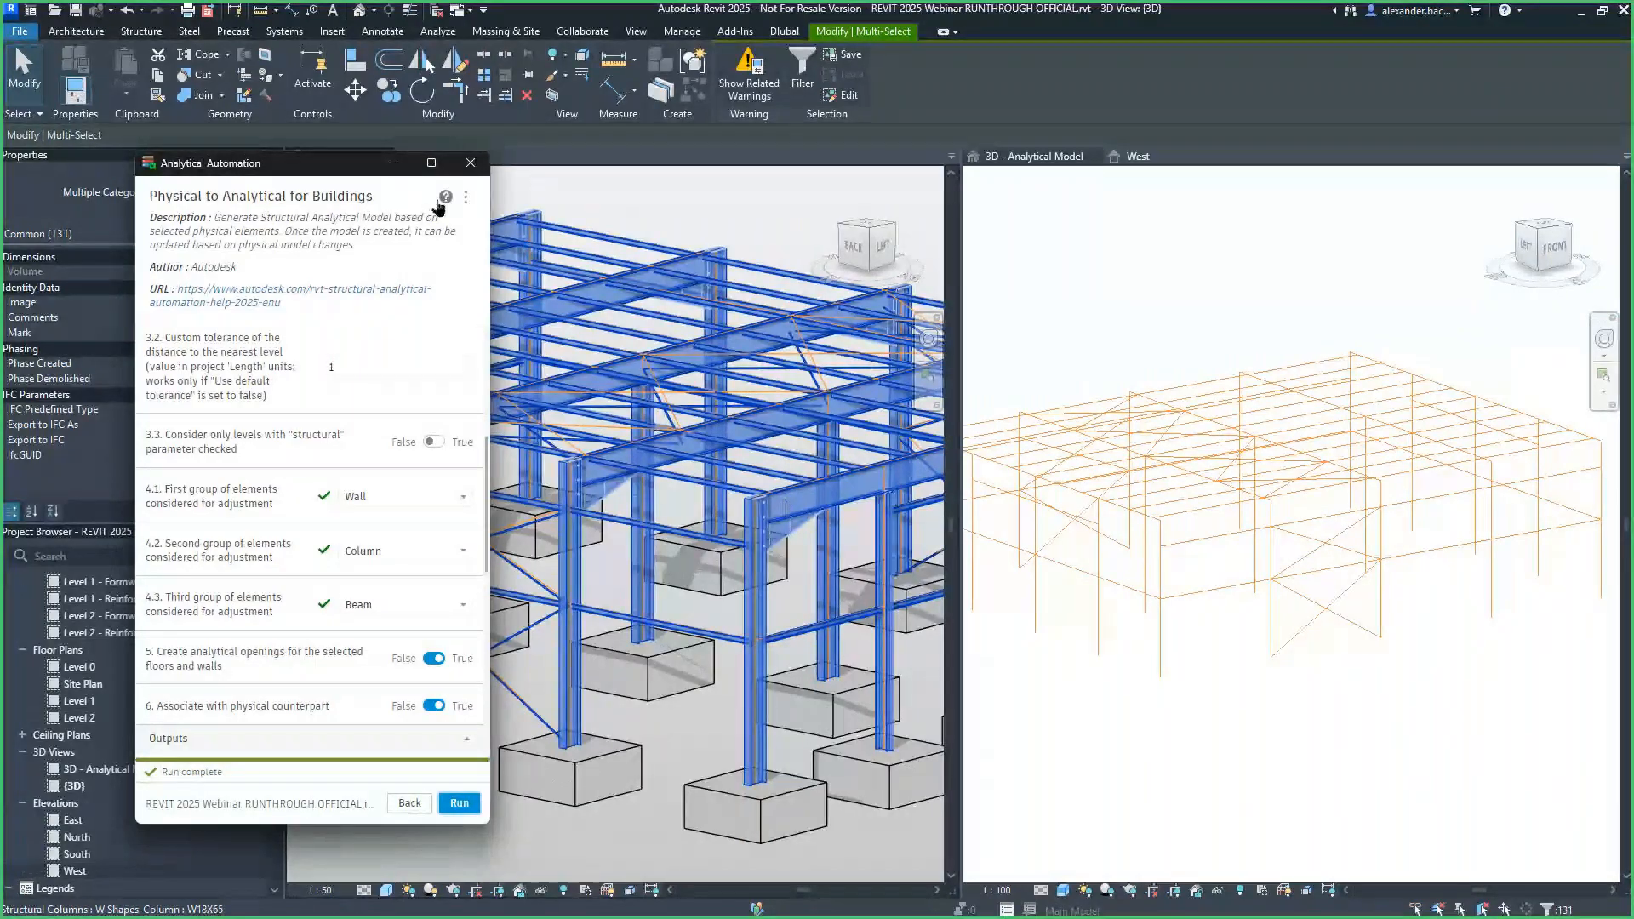
left_click(1123, 159)
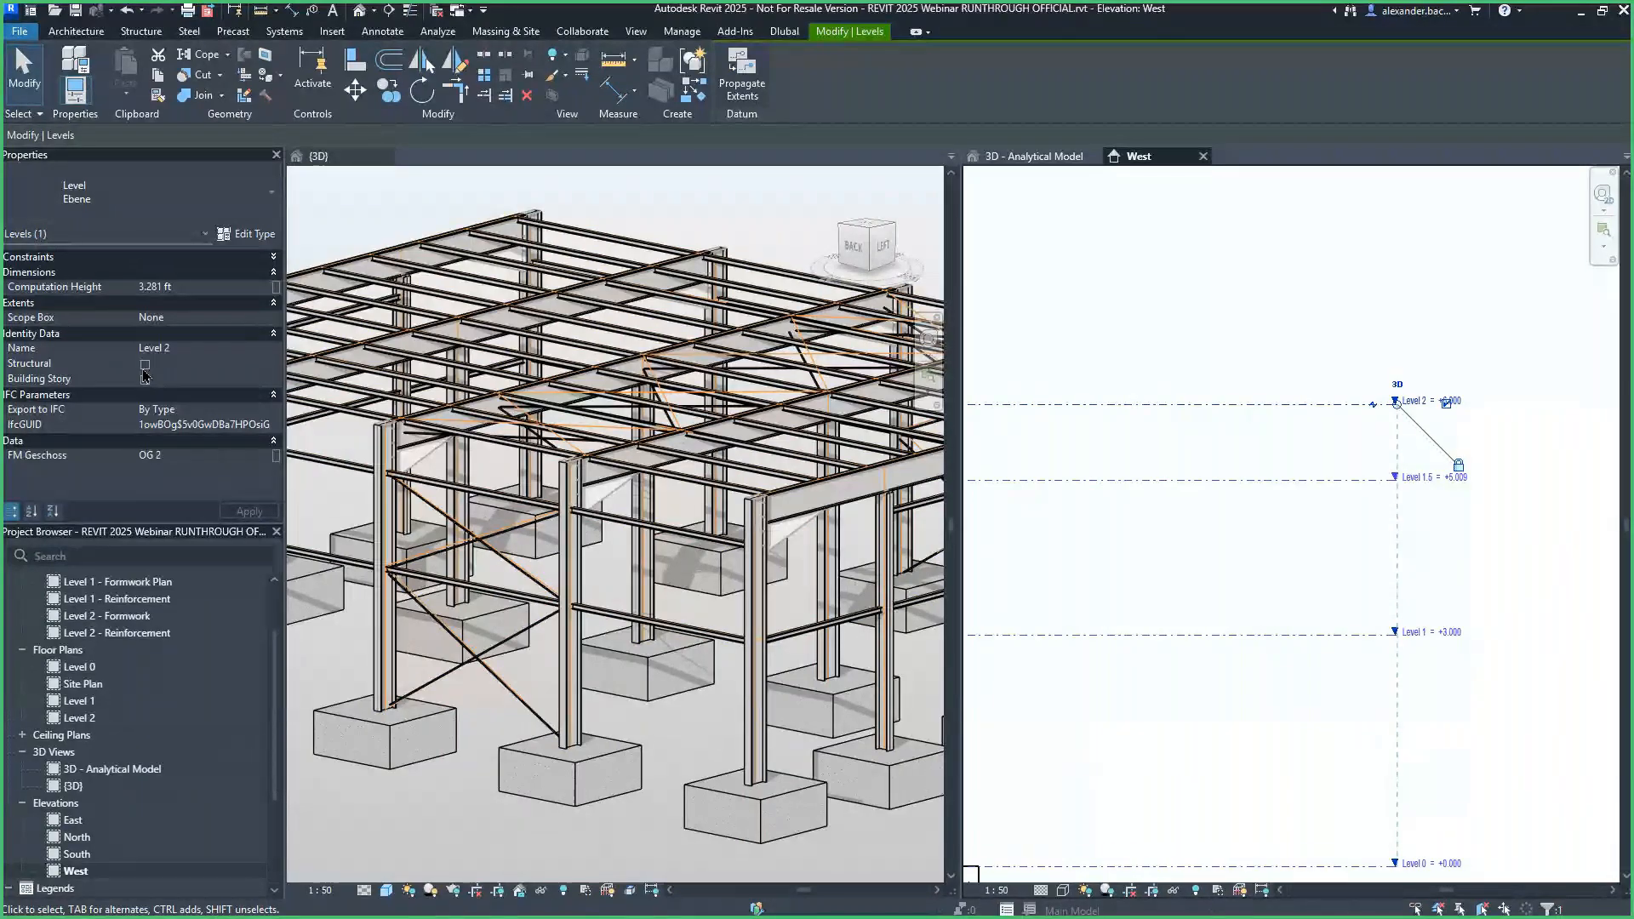
Copy Level 1 in the West elevation down to the centreline of the horizontal beam just below it.
scroll(1208, 387, "down", 2)
middle_click_drag(1097, 496, 1215, 528)
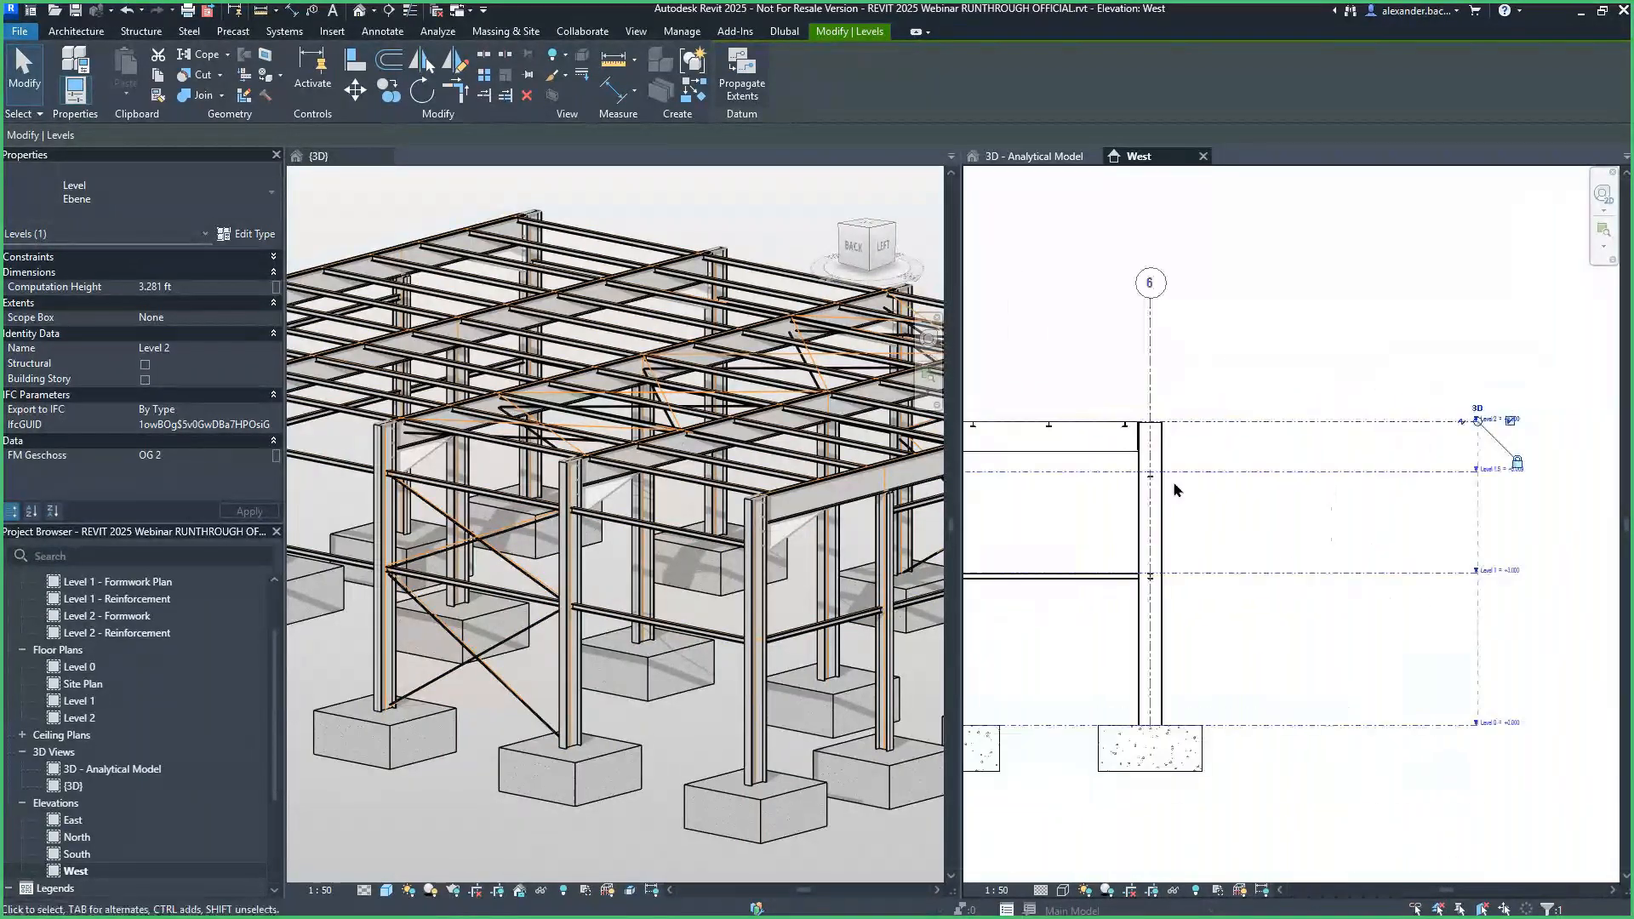
scroll(1173, 485, "up", 3)
scroll(1173, 477, "down", 2)
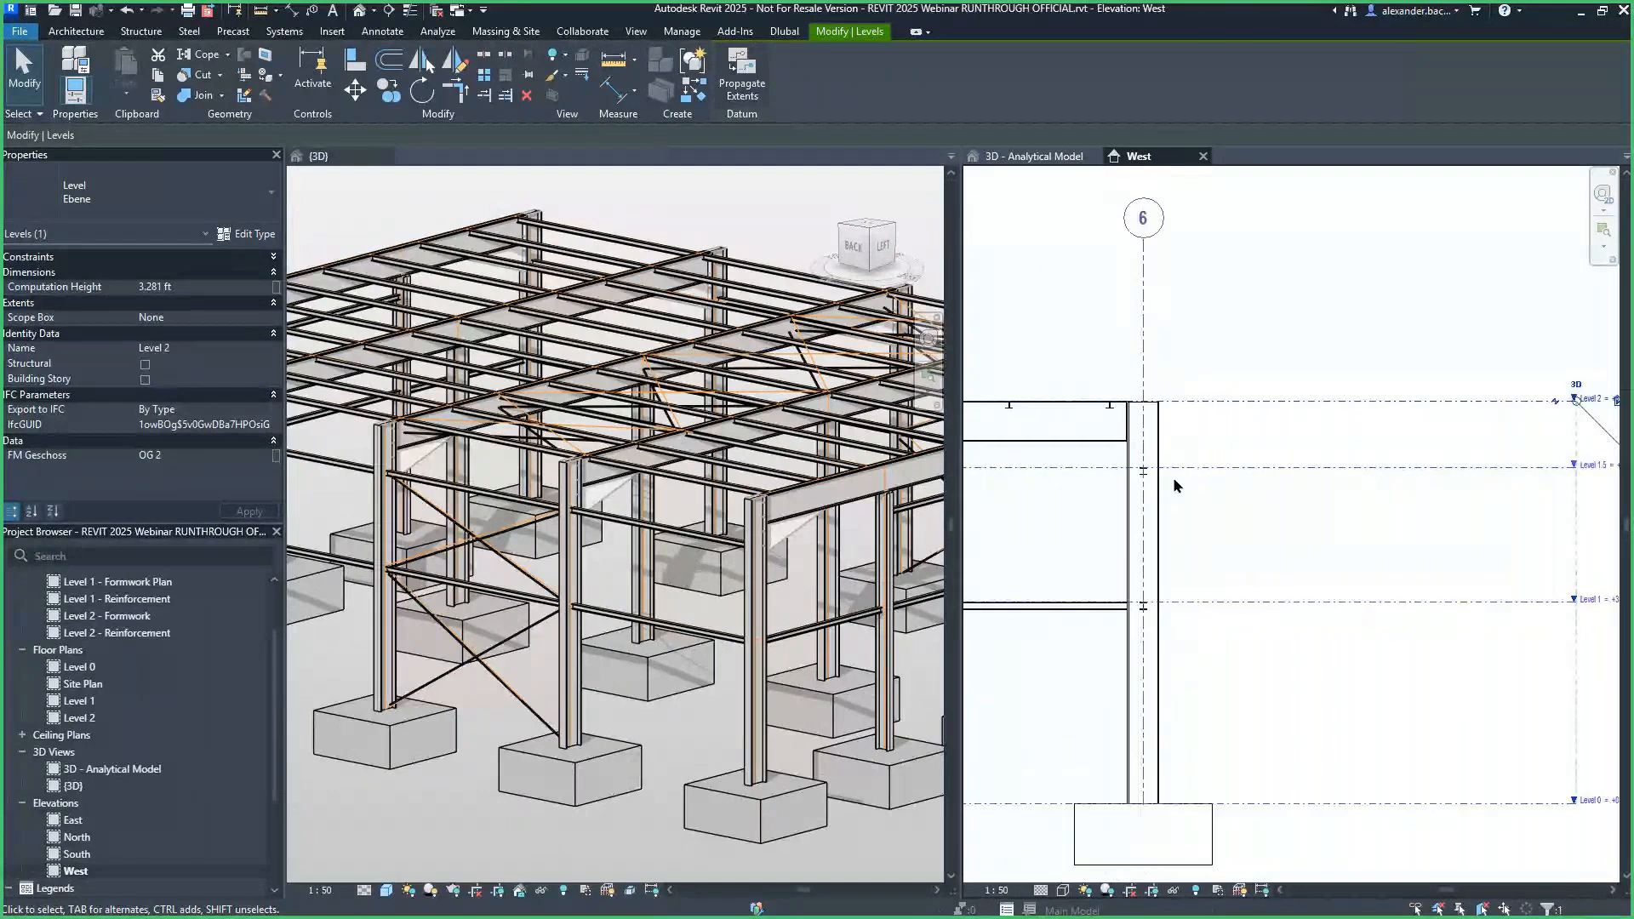
left_click(1215, 585)
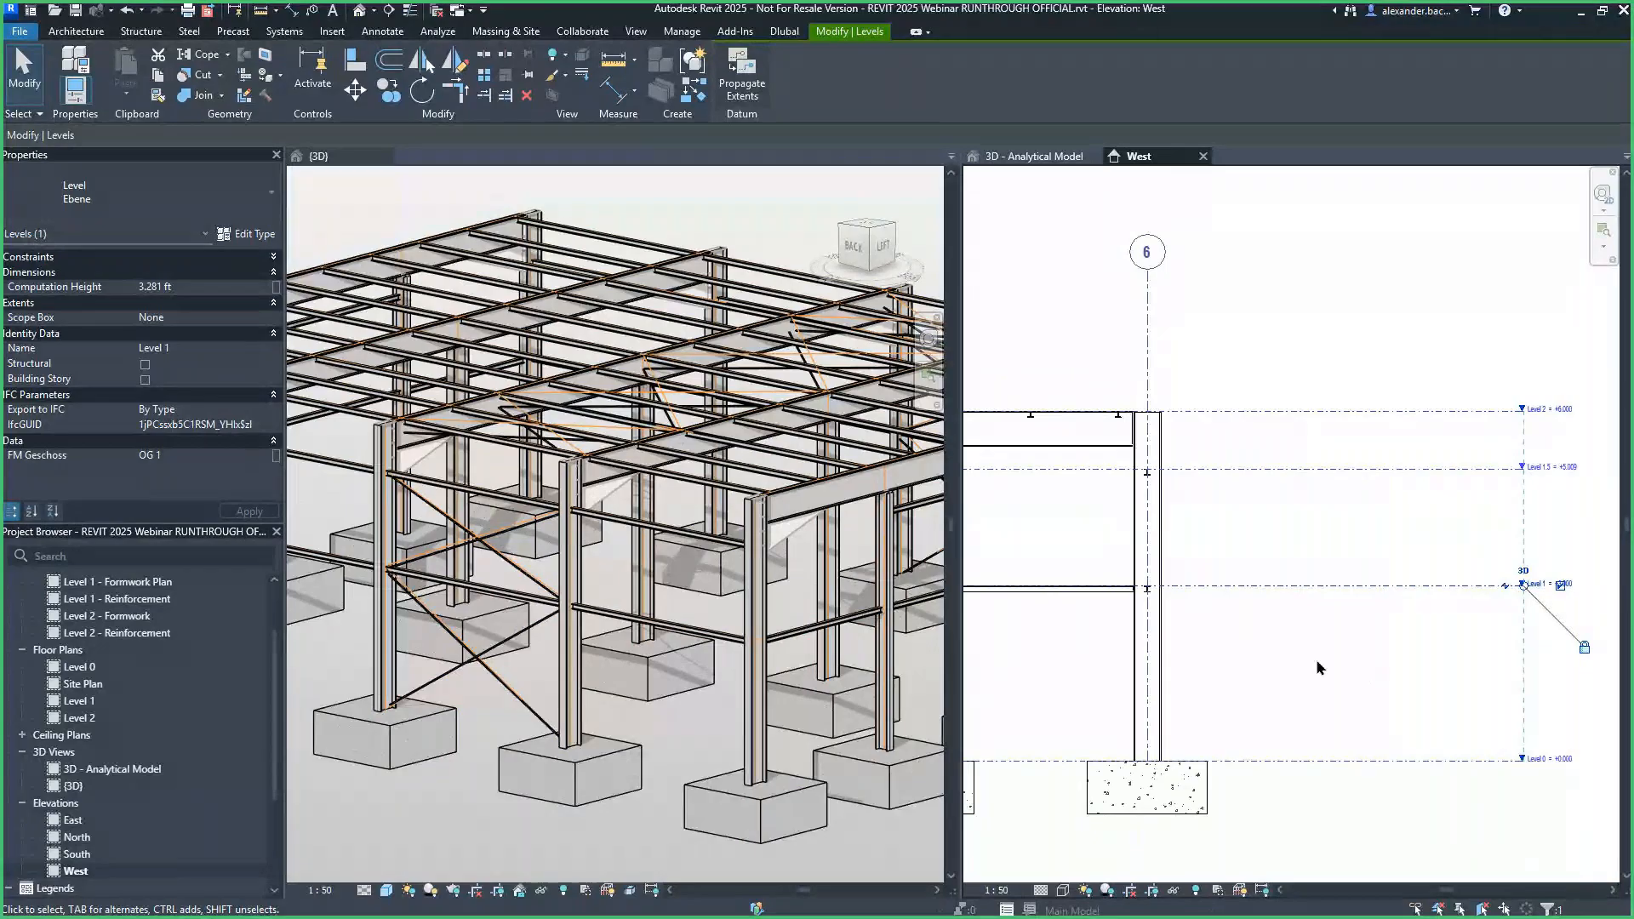
scroll(1172, 607, "up", 5)
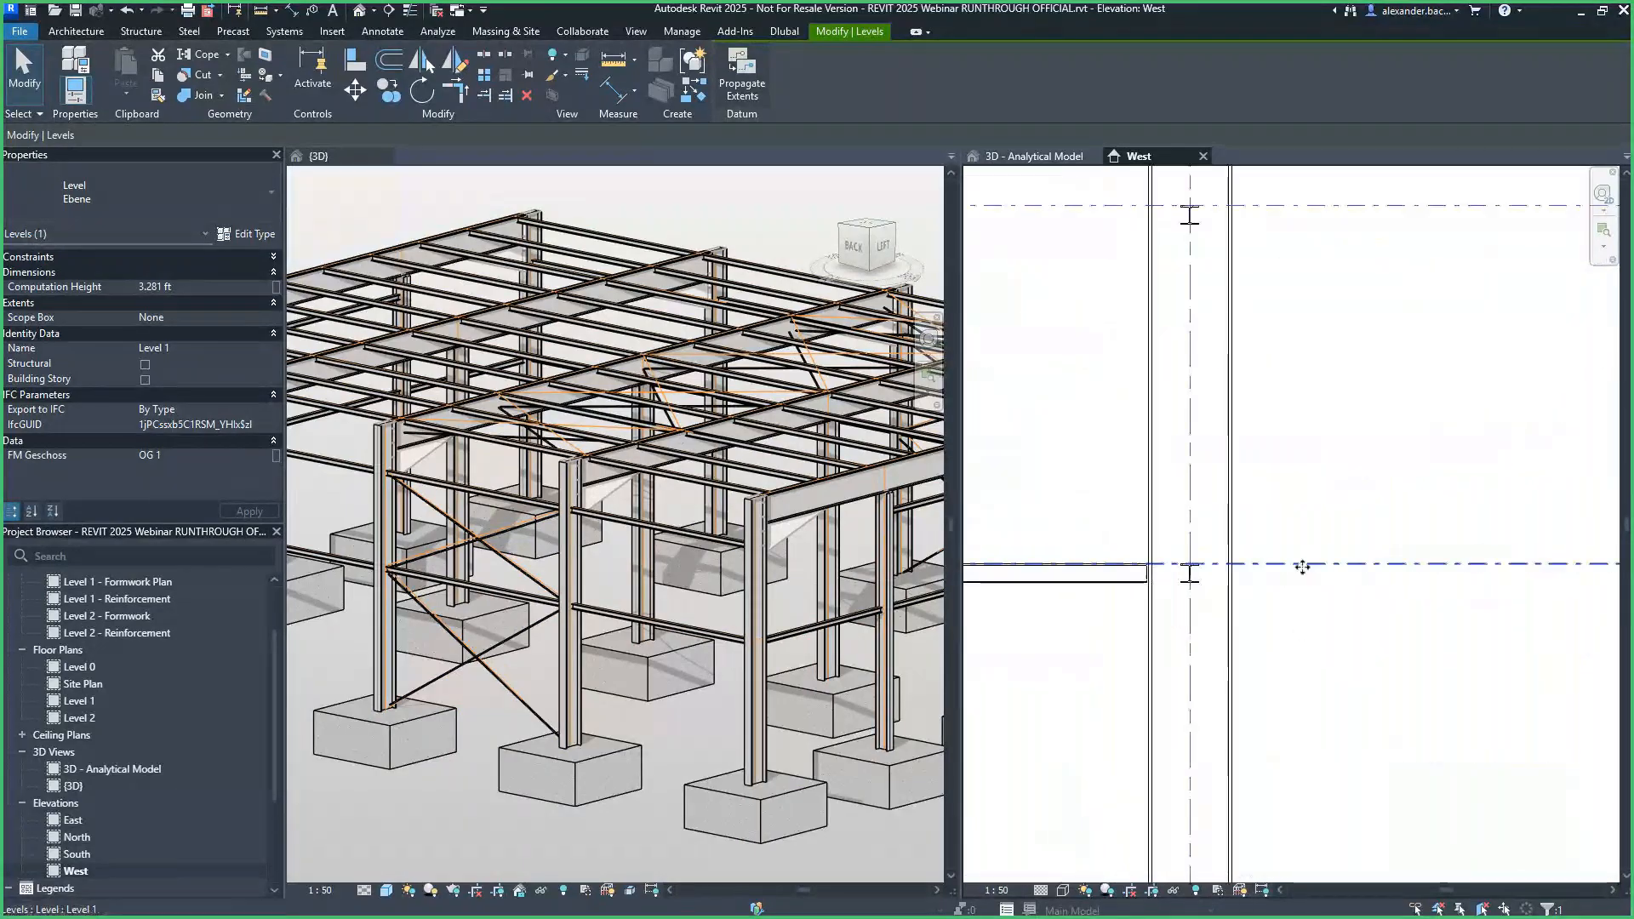
left_click(389, 89)
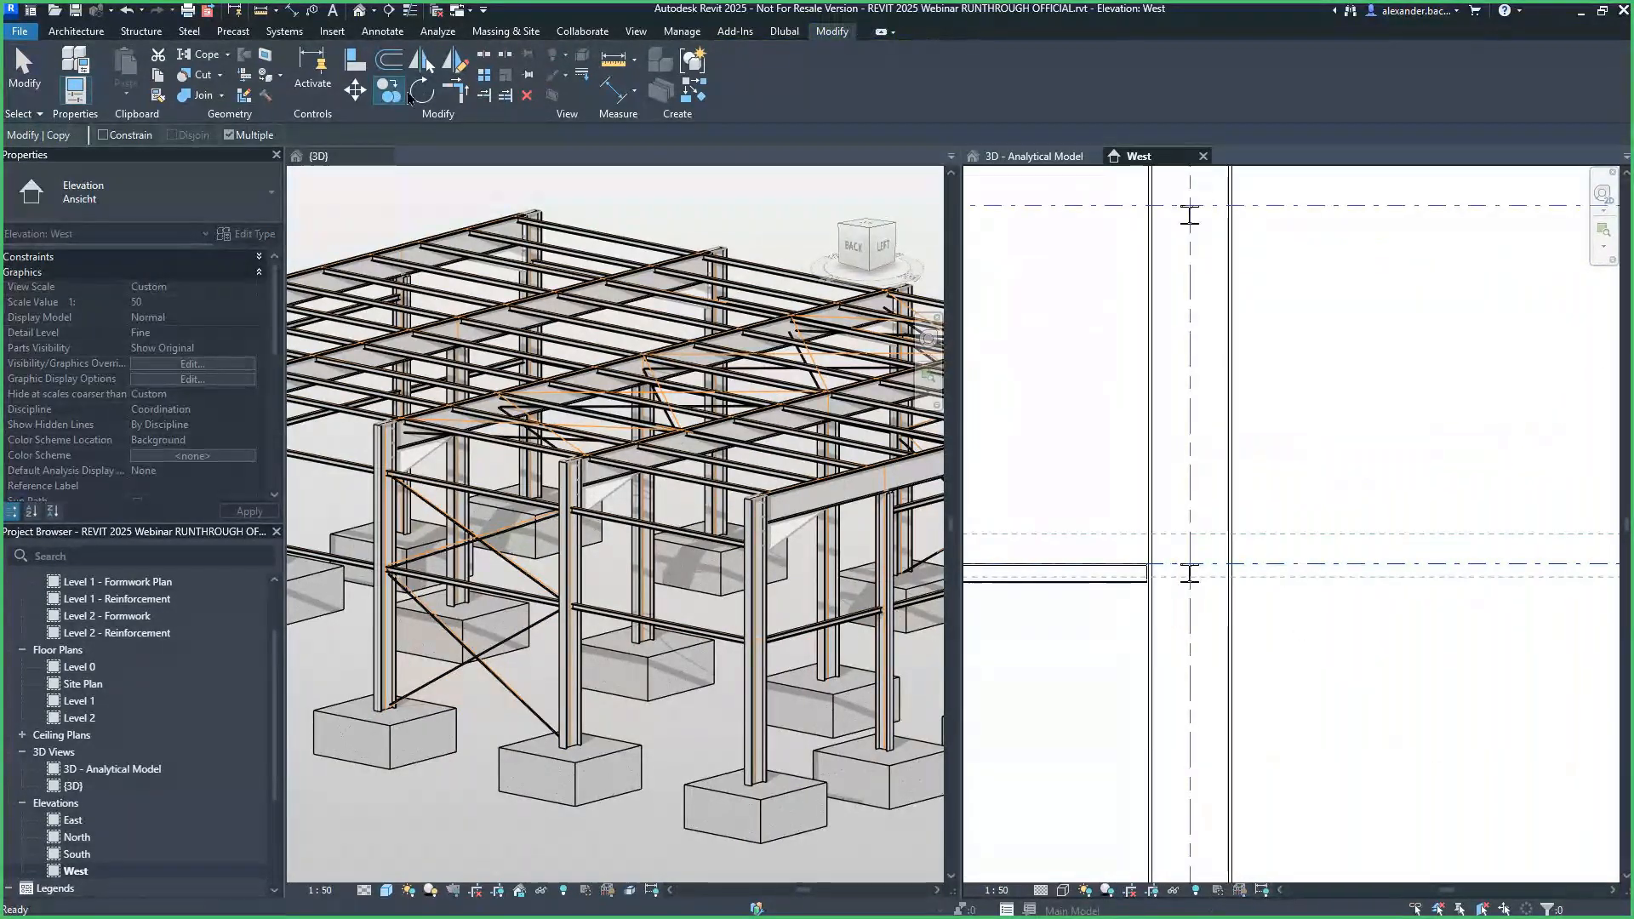
scroll(1140, 561, "up", 6)
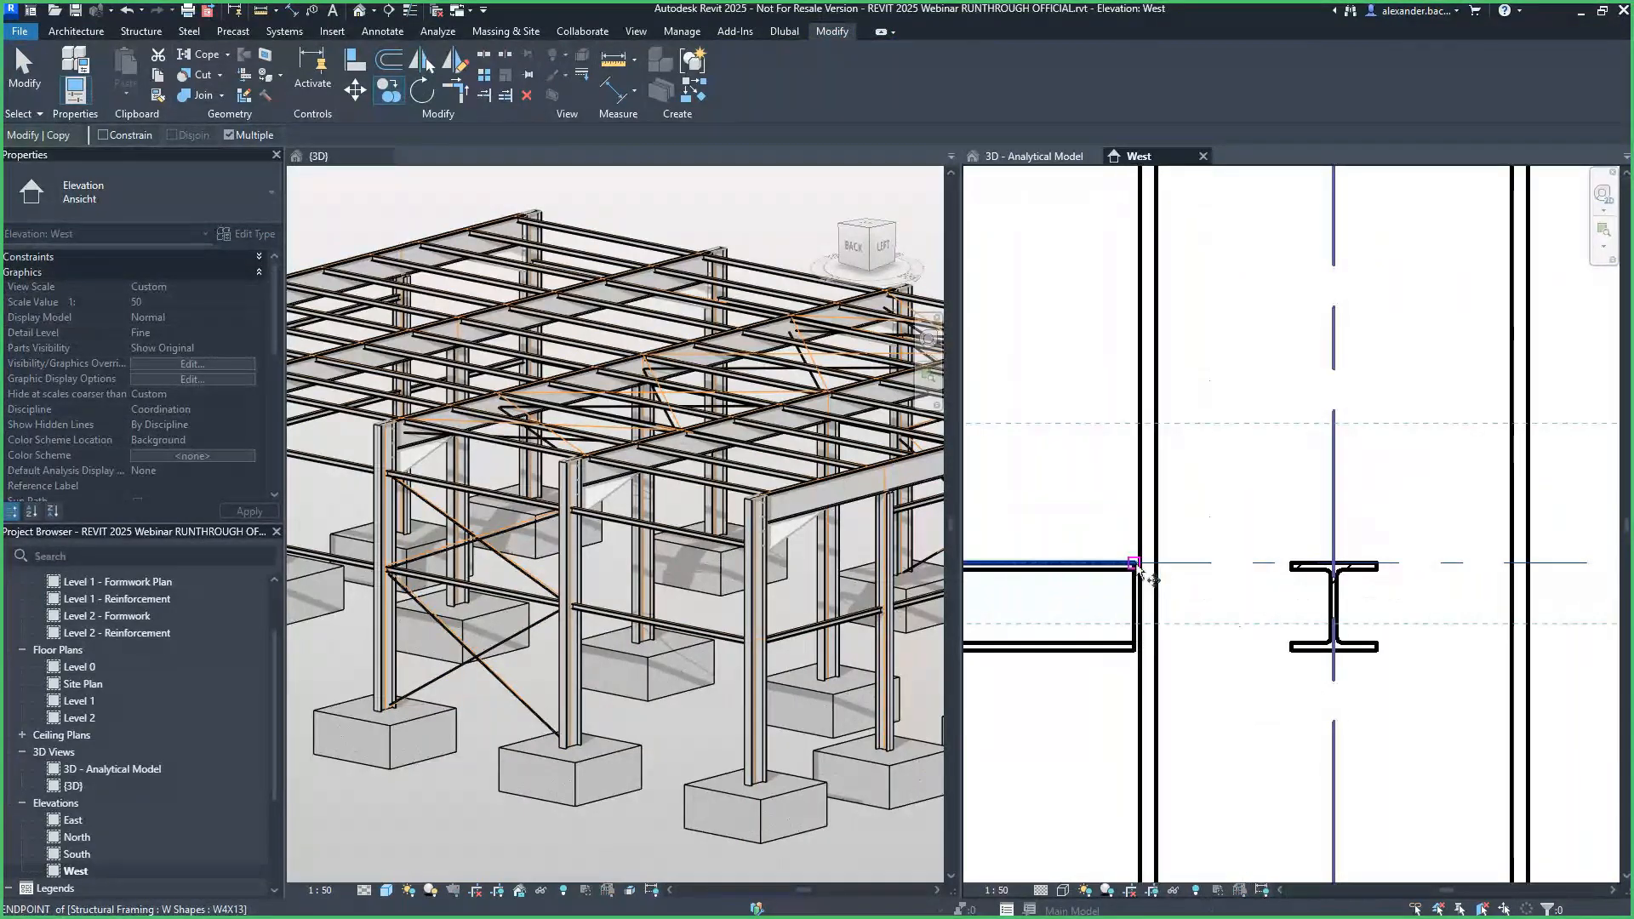
left_click(1135, 564)
scroll(1135, 602, "down", 6)
left_click(1134, 605)
key("Escape")
Rename the level copied below Level 1 as "Level 1 - Structural" and enable its Structural parameter.
middle_click_drag(1195, 383, 1222, 580)
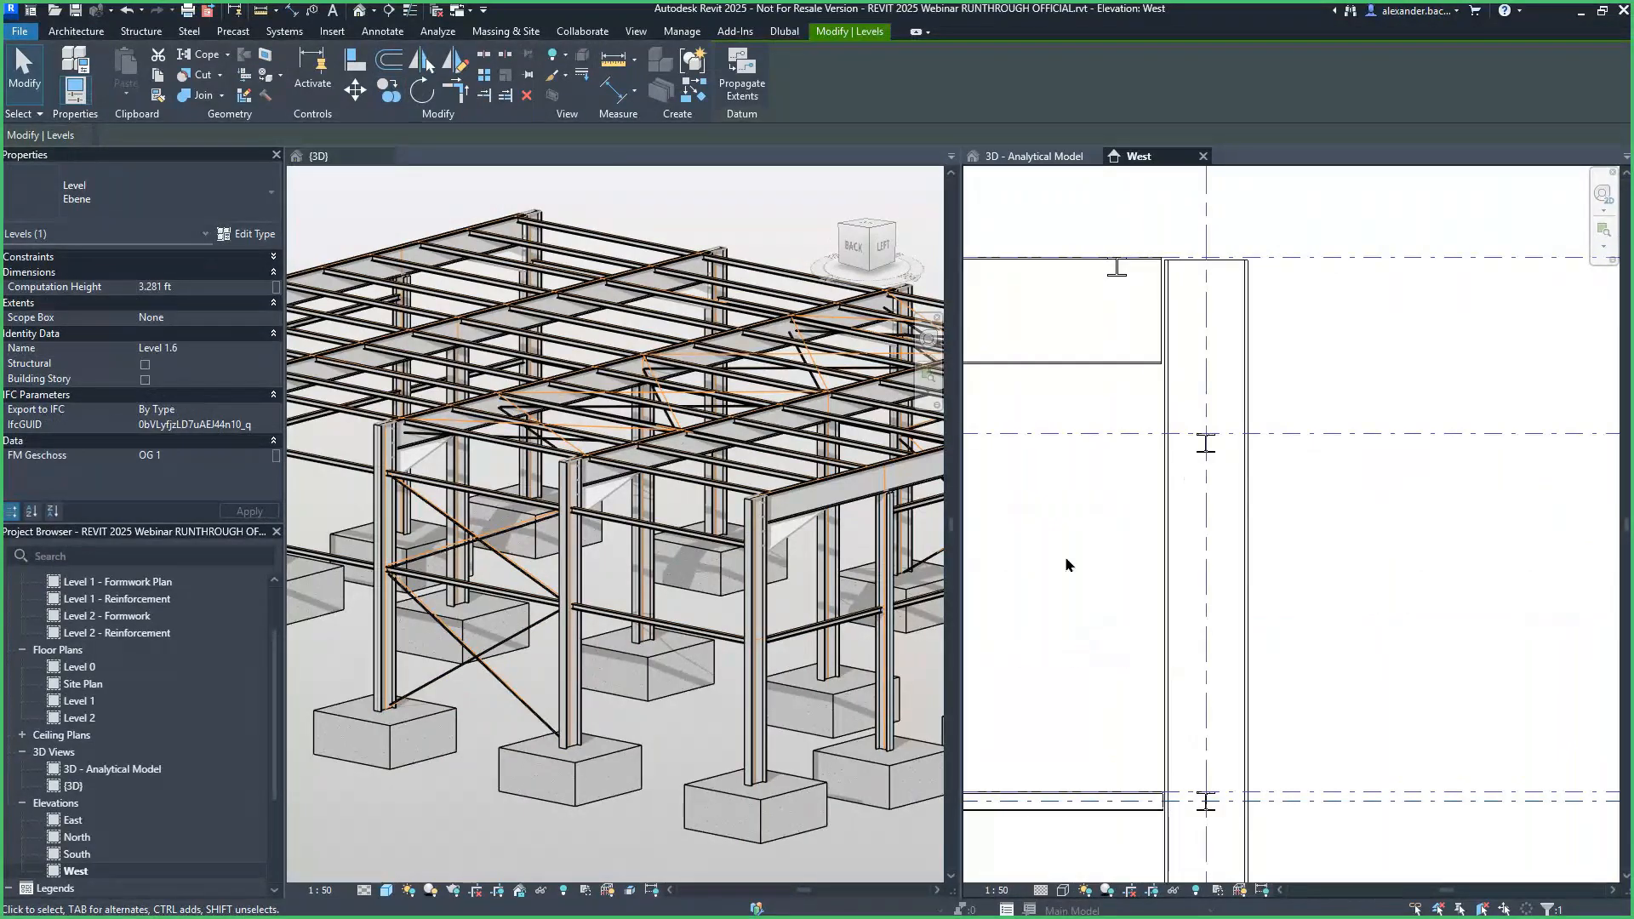
scroll(1065, 557, "down", 2)
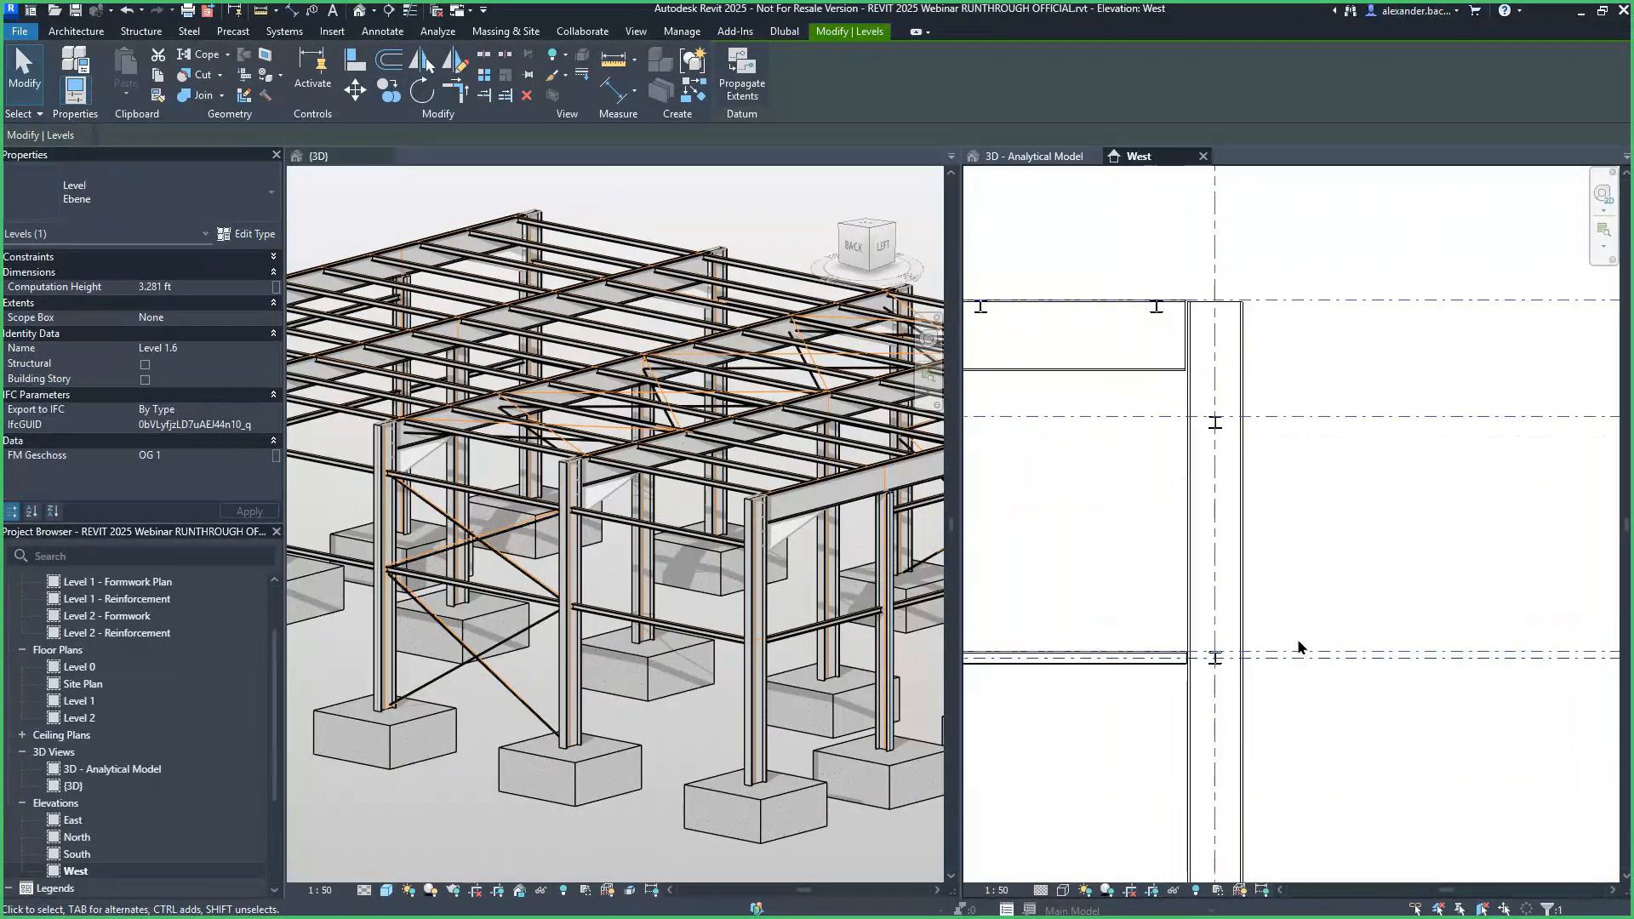
left_click(202, 347)
key("BackSpace")
key("BackSpace")
type("- Structu")
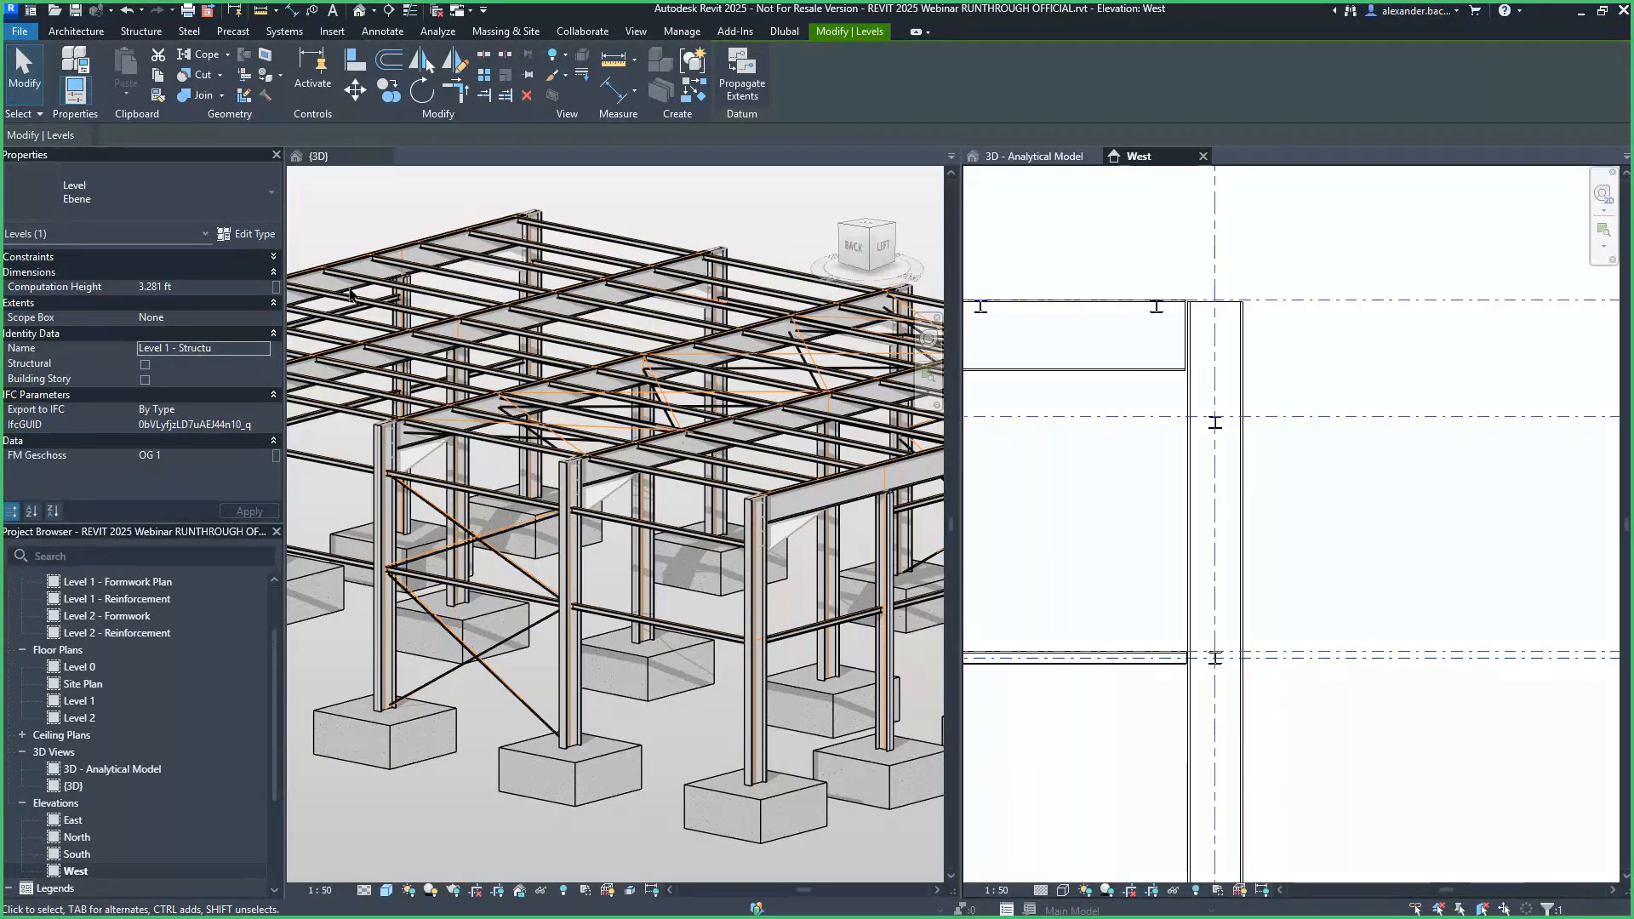
left_click(224, 349)
type("ral")
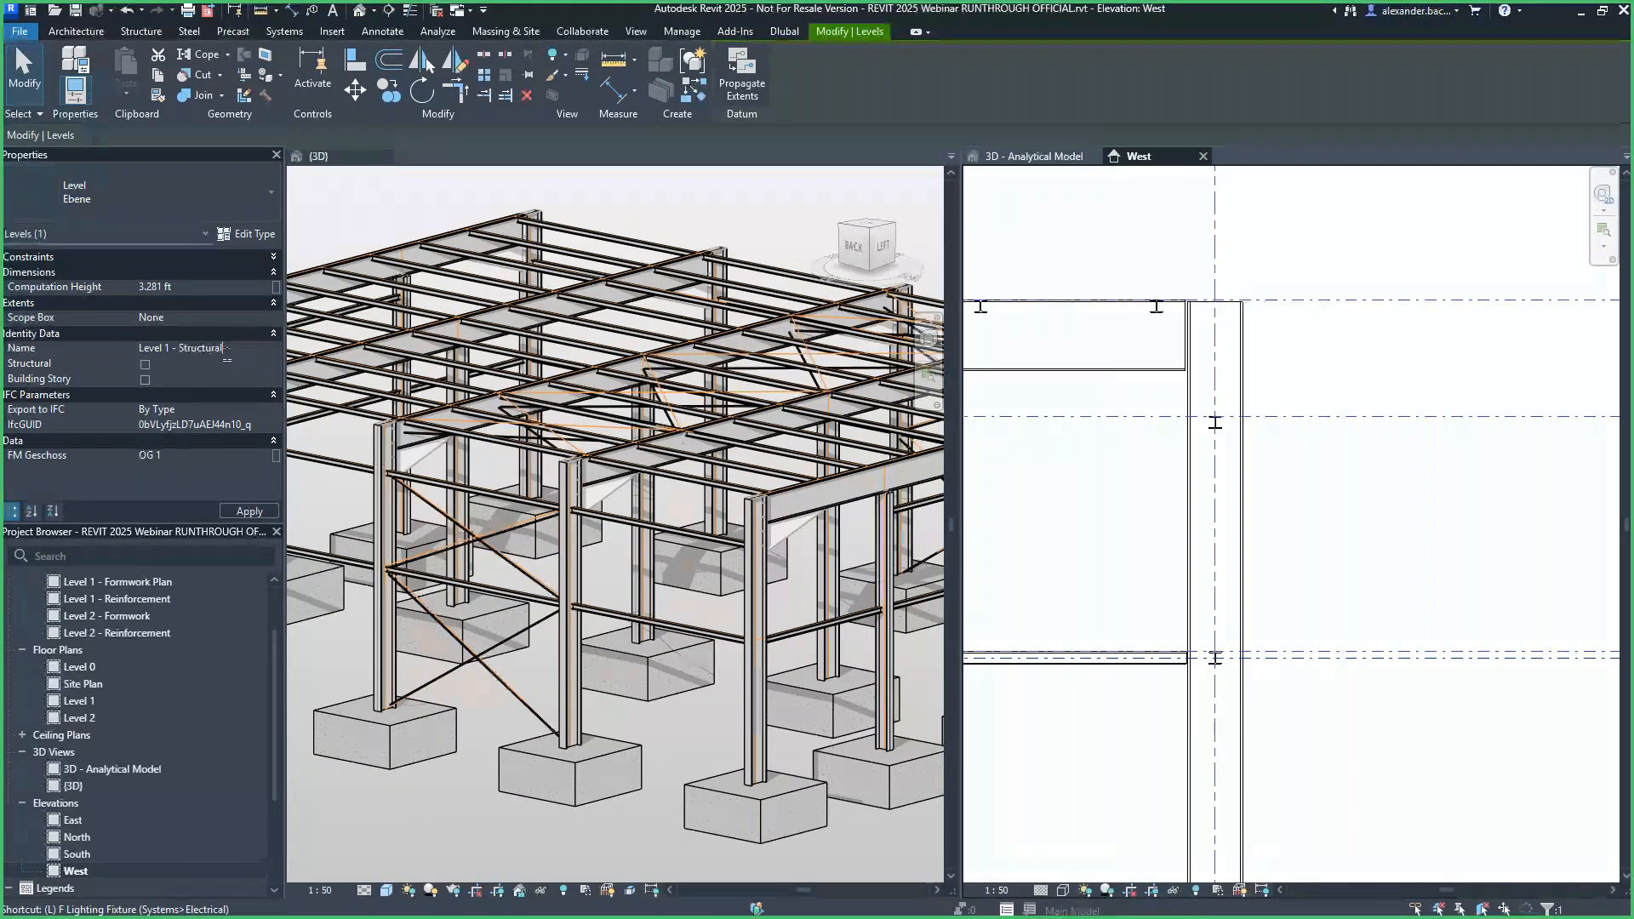
left_click(145, 364)
left_click(249, 509)
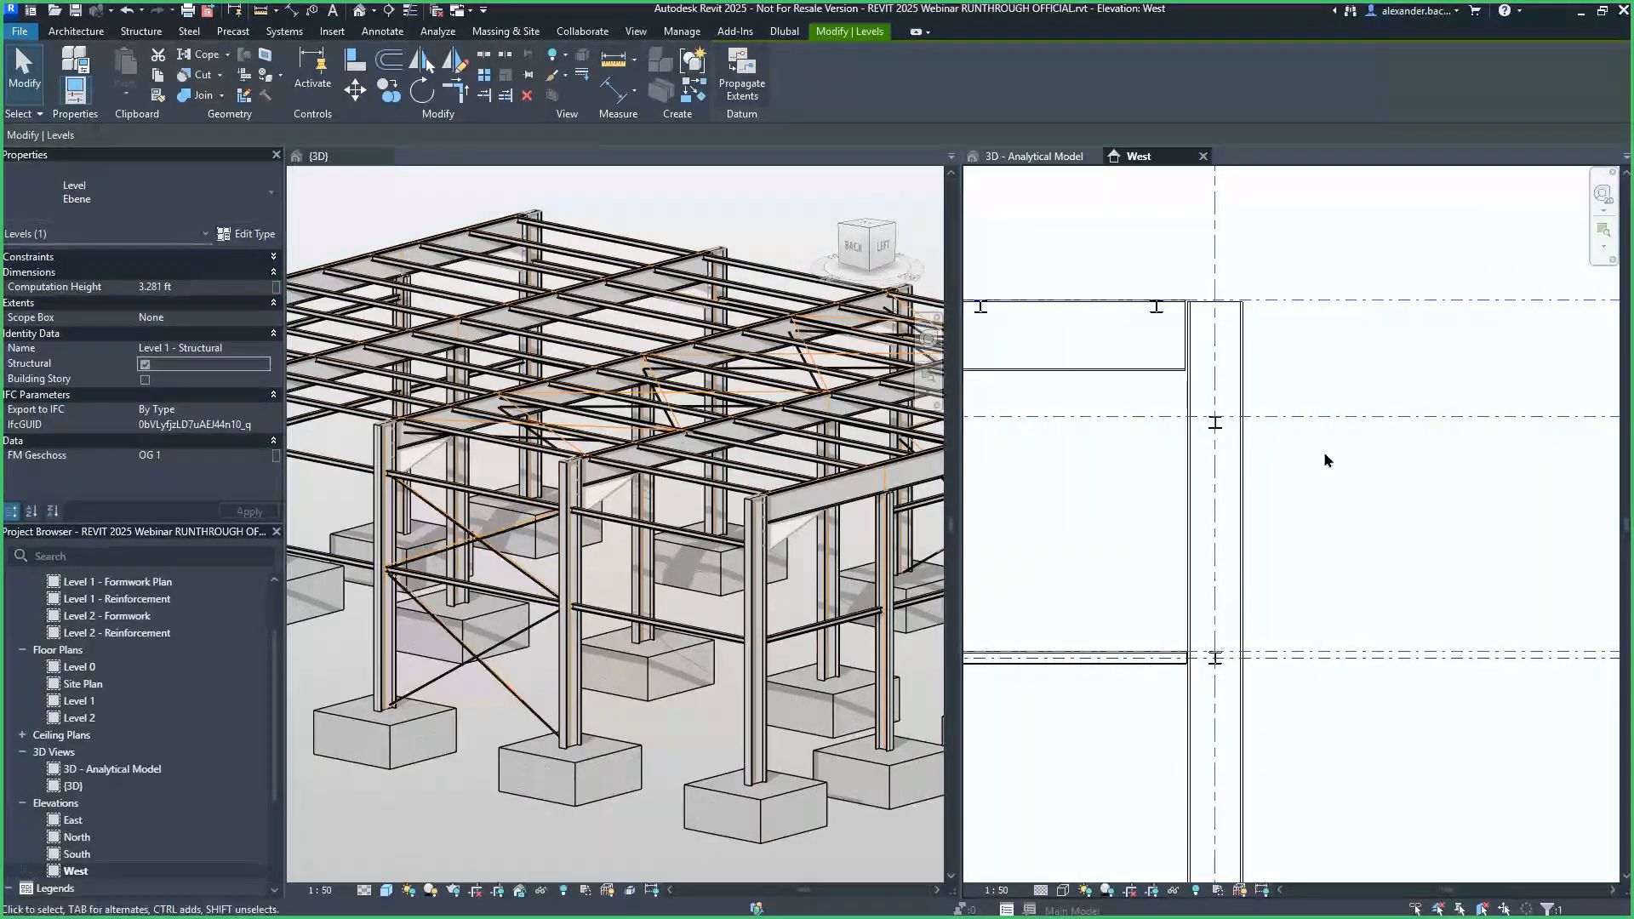
Copy Level 1.5 in the West elevation down to the centreline of the horizontal beam just below it.
middle_click_drag(1325, 452, 1583, 485)
scroll(1280, 451, "up", 1)
left_click(1279, 449)
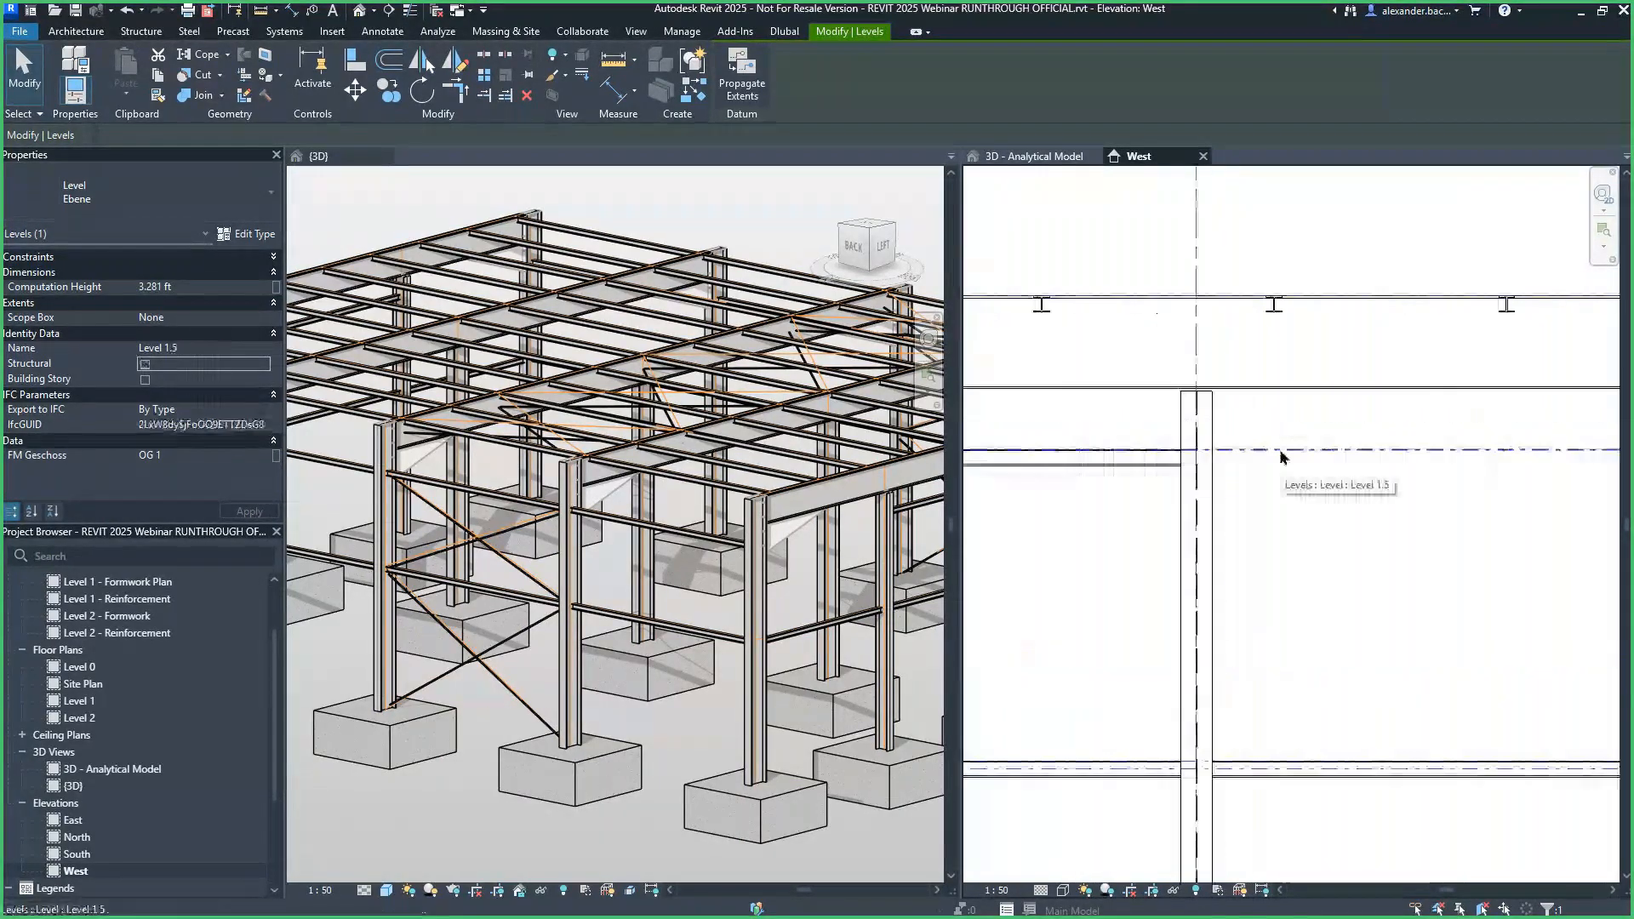
key("c")
key("c")
left_click(1181, 452)
scroll(1181, 451, "up", 4)
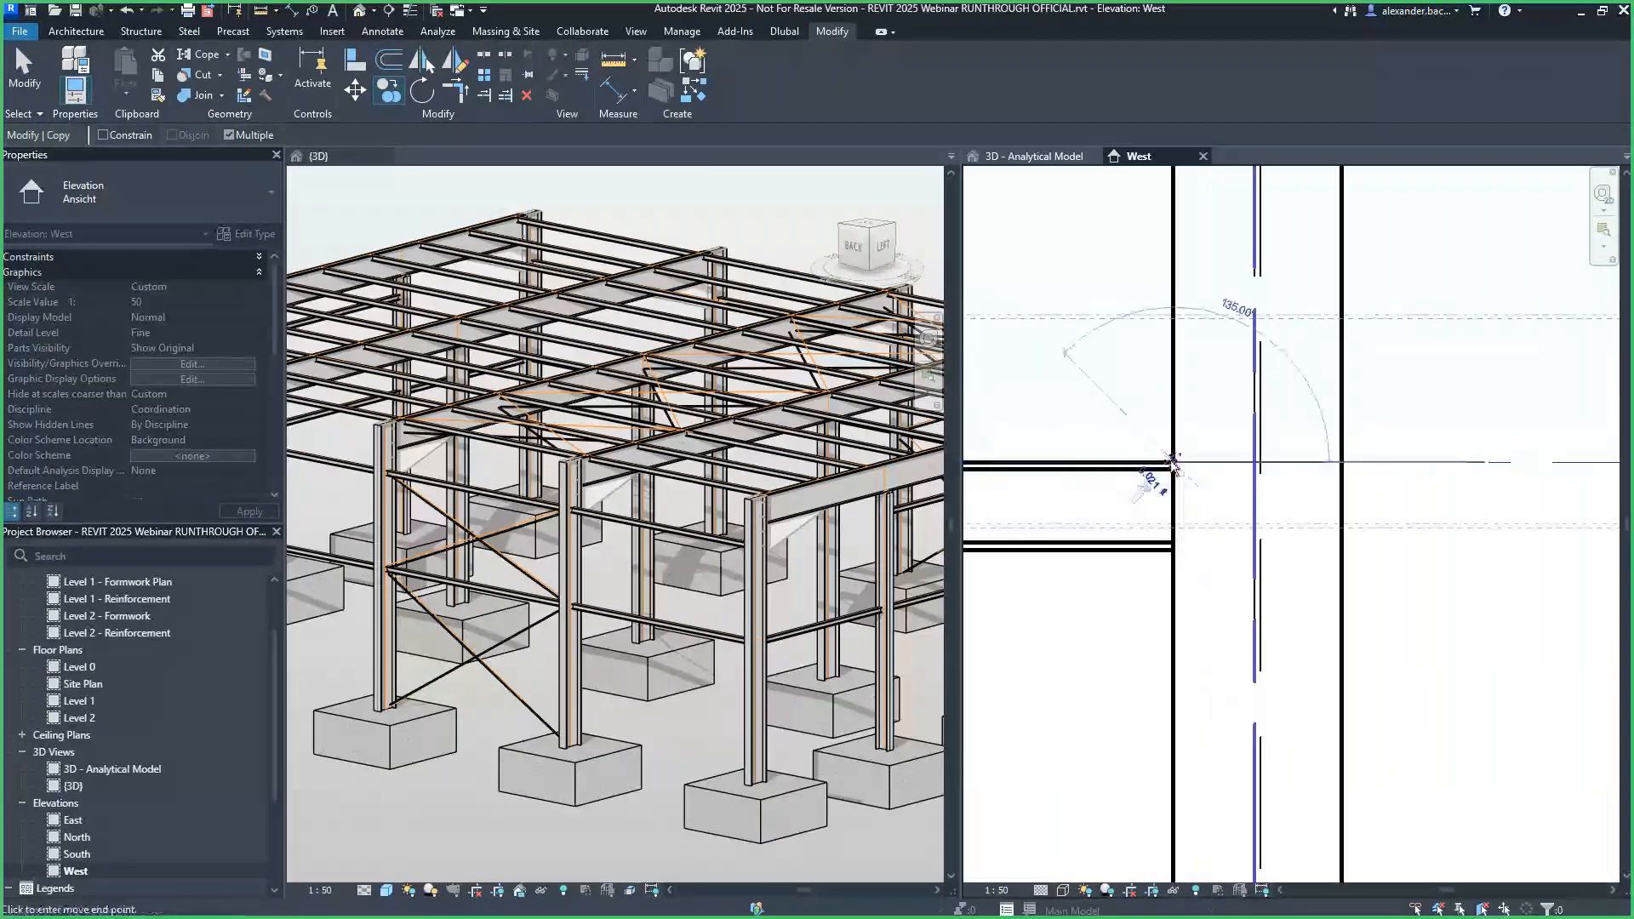
left_click(1176, 511)
scroll(1175, 511, "down", 4)
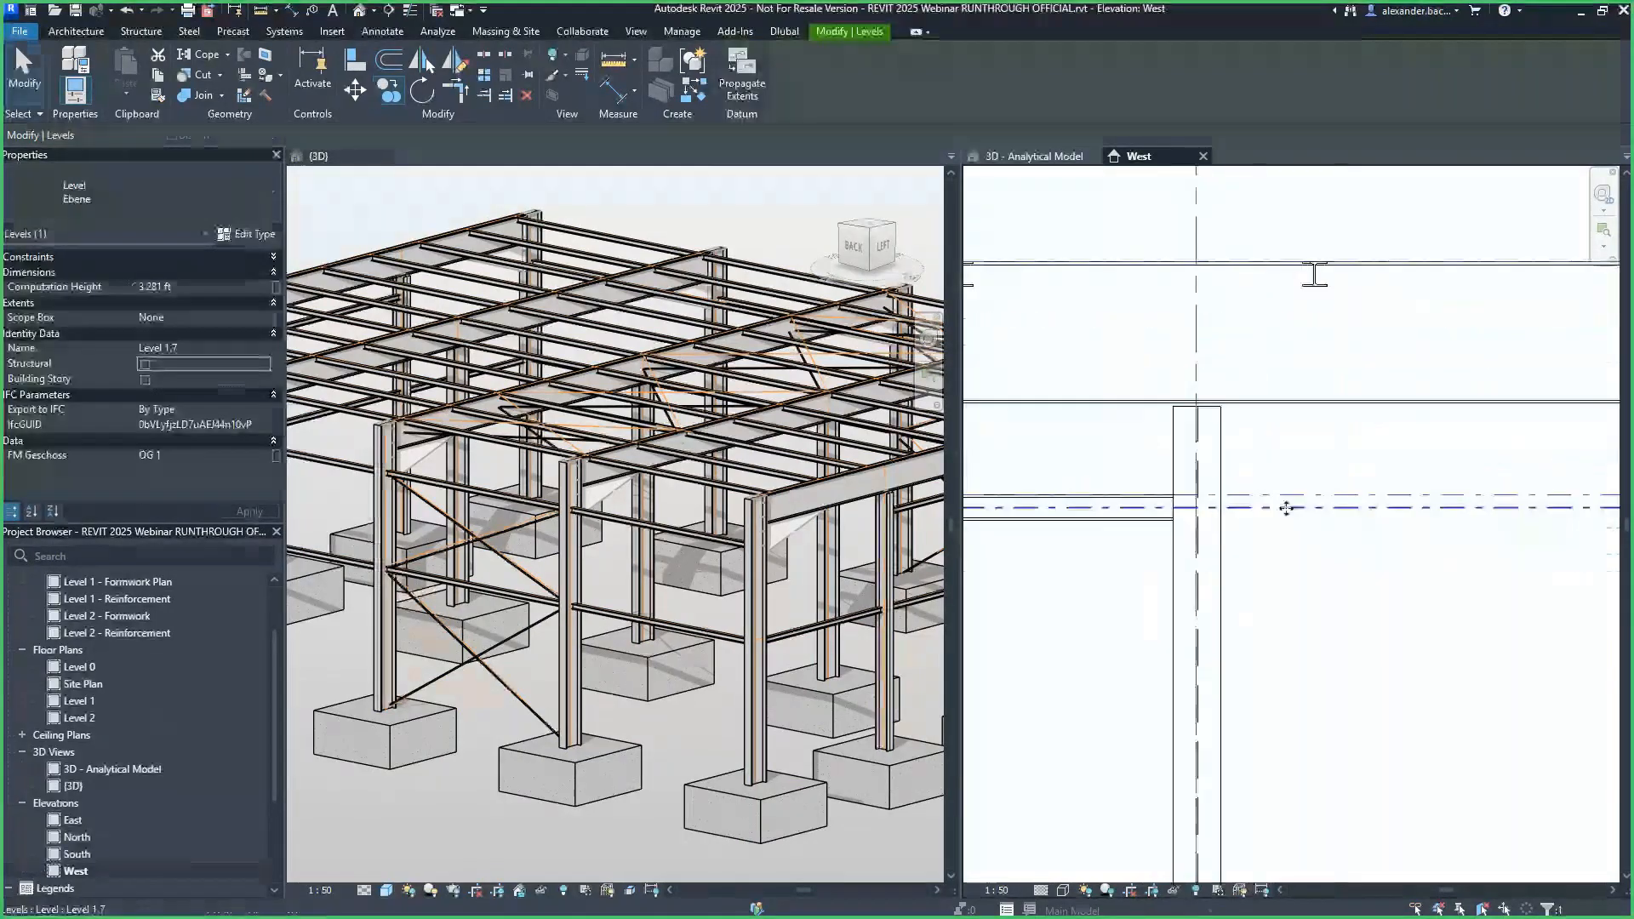
Rename the level copied from Level 1.5 as "Level 1.5 - Structural" and mark it as structural.
left_click(194, 349)
key("BackSpace")
type("5 - St")
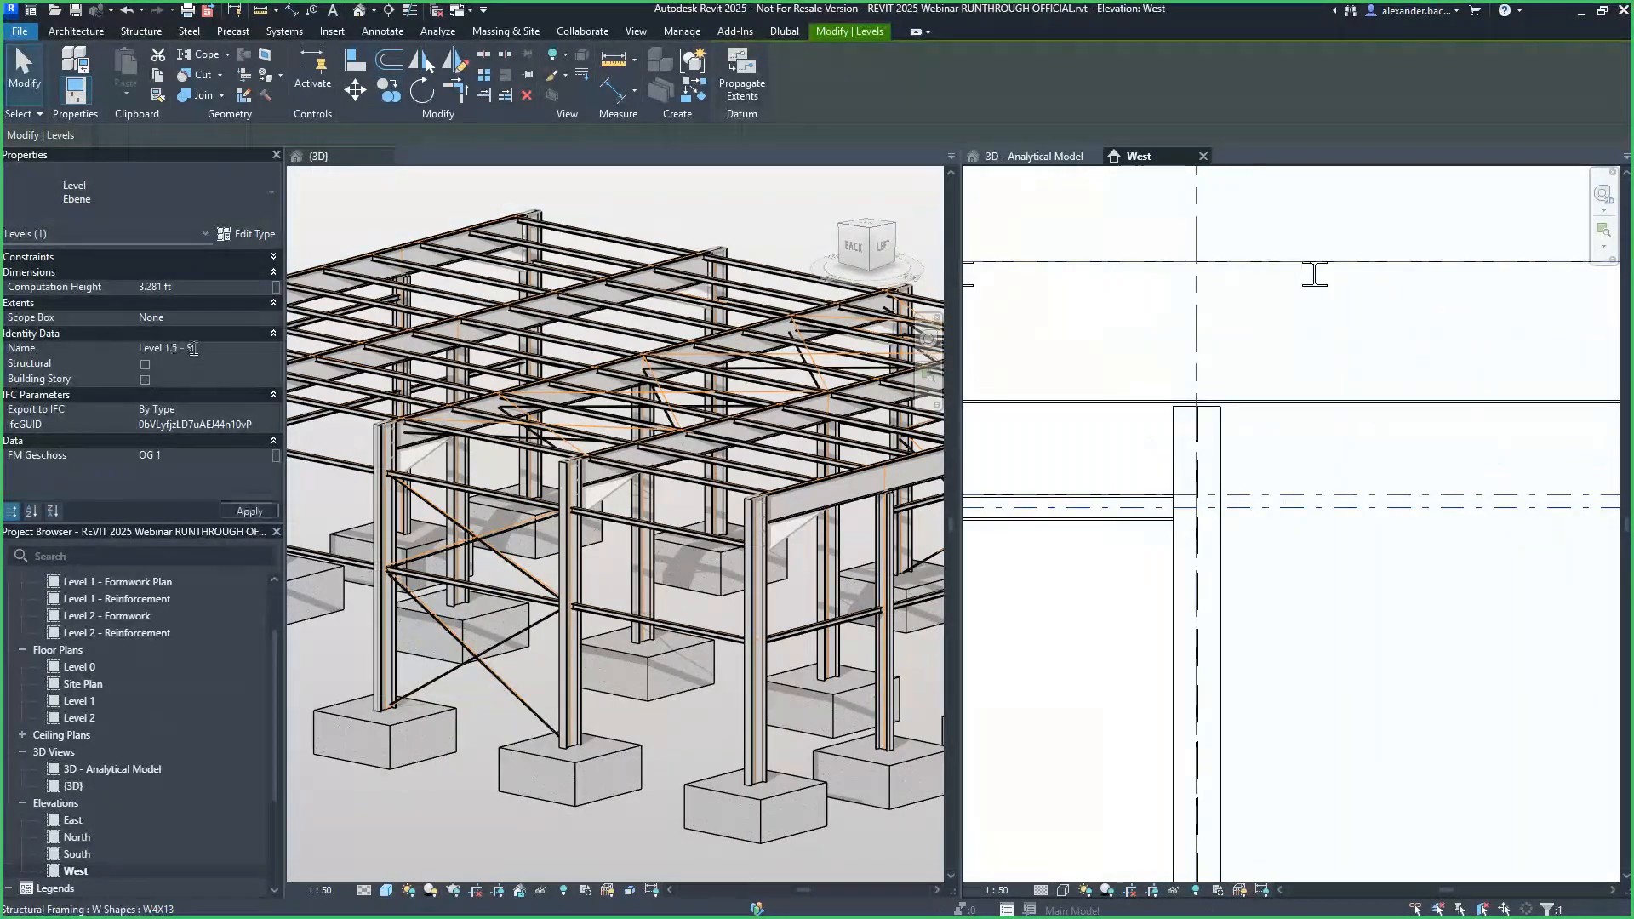
type("ructural")
left_click(144, 365)
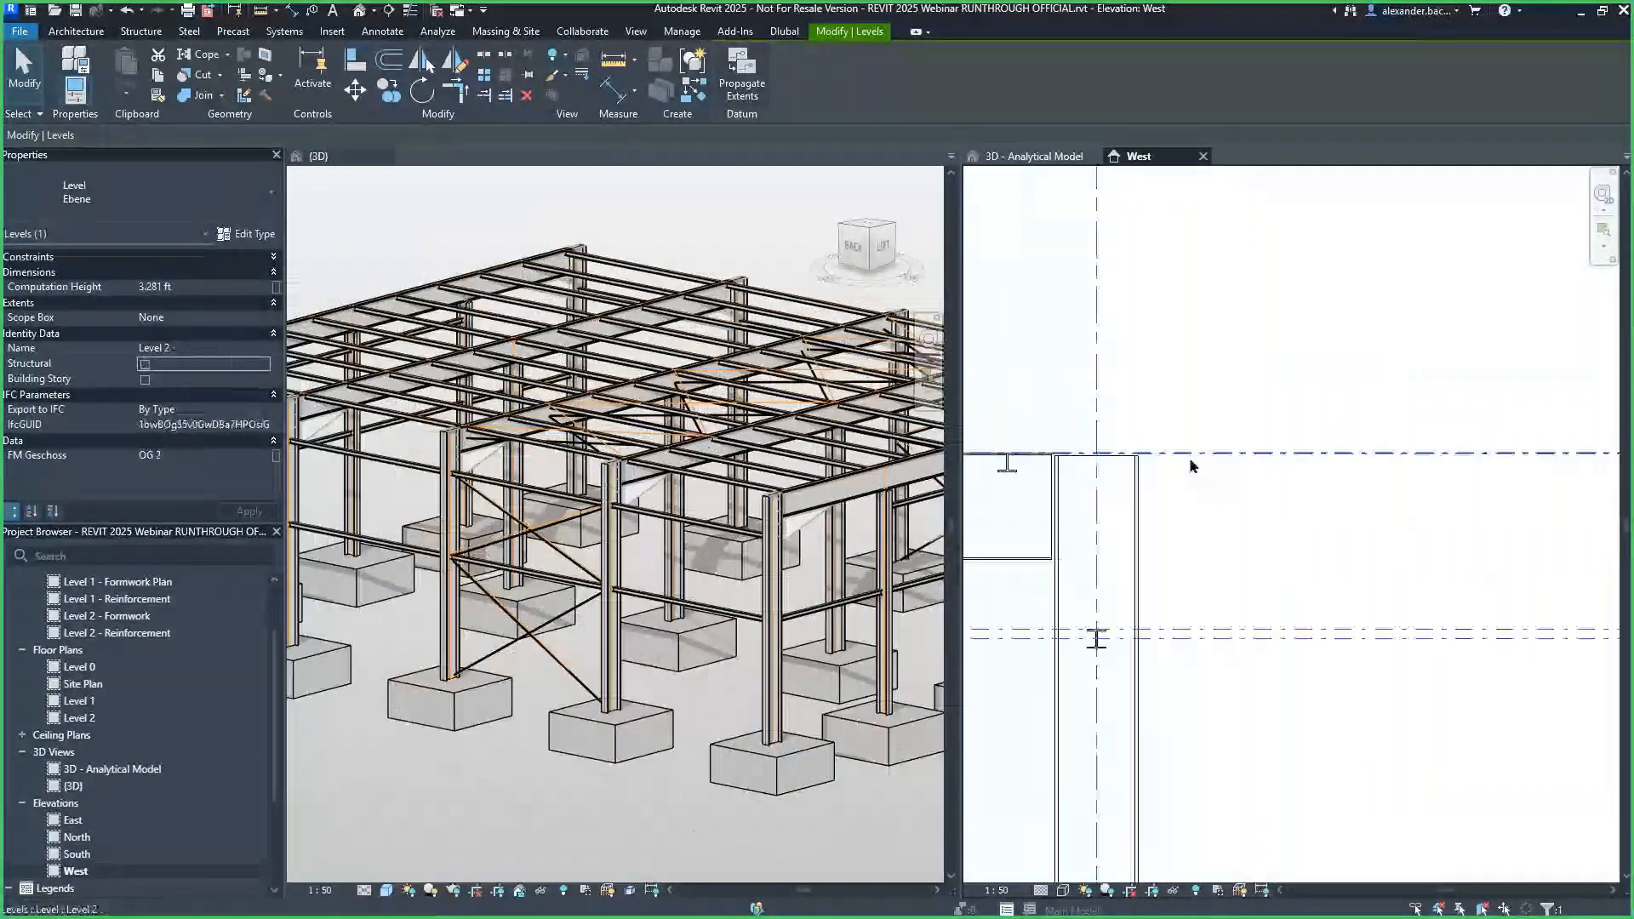
Copy Level 2 in the West elevation down to the midpoint of the roof beam's end.
left_click(388, 95)
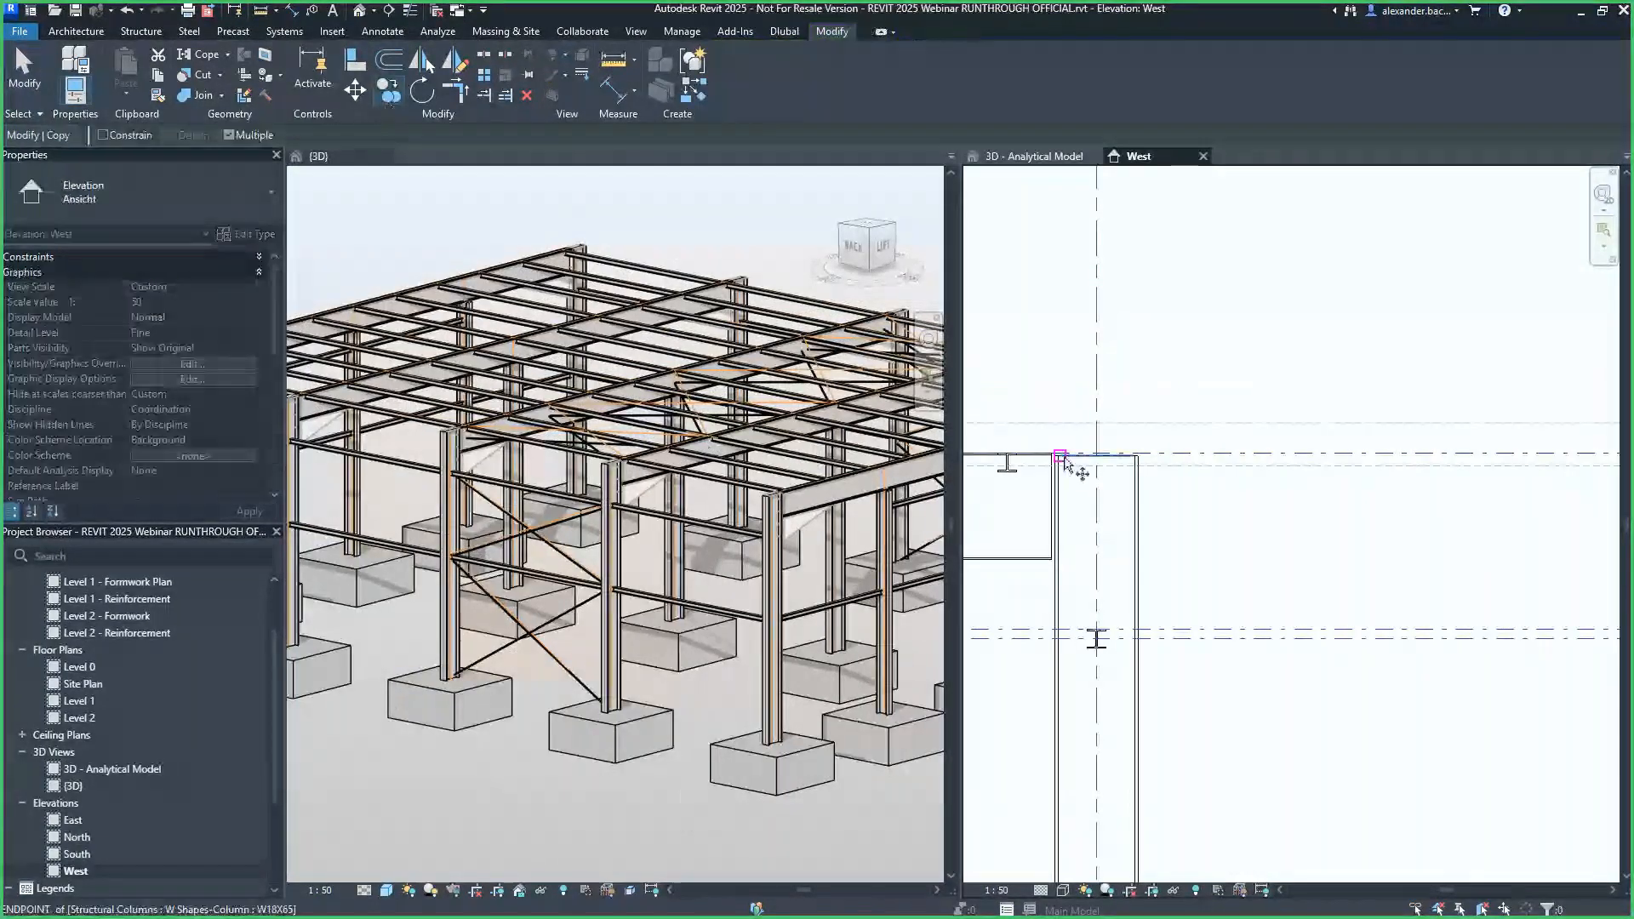
scroll(1058, 460, "up", 5)
left_click(1046, 433)
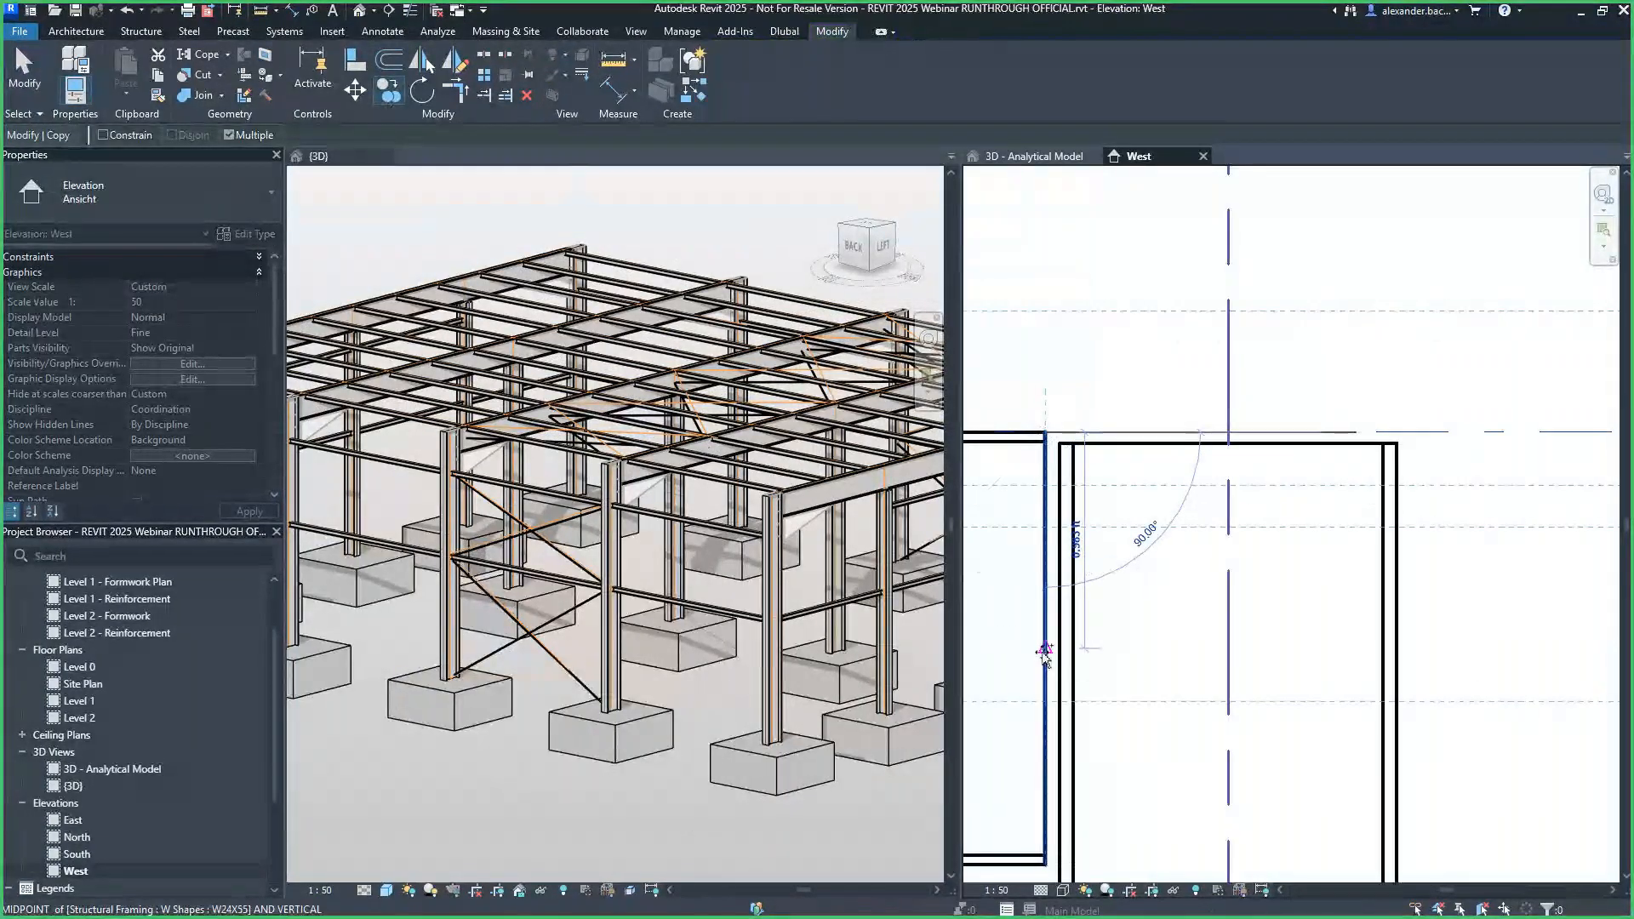
scroll(1044, 652, "down", 3)
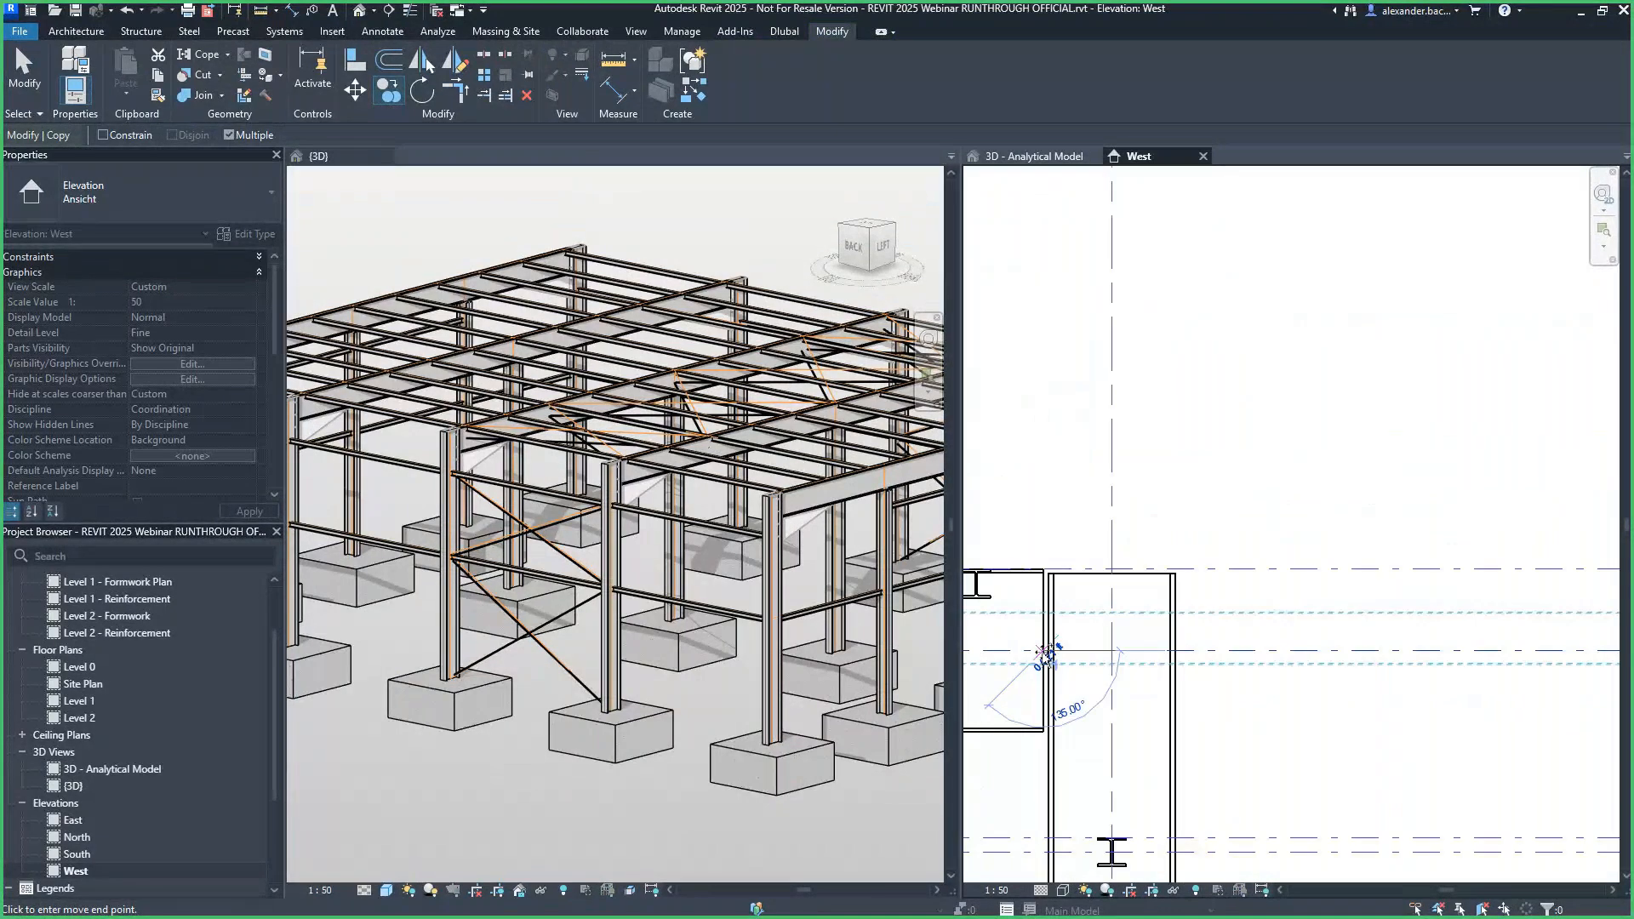
left_click(1046, 656)
Name the level copied from Level 2 "Level 2 - Structural" and turn on its Structural parameter.
left_click(205, 348)
type("Level ")
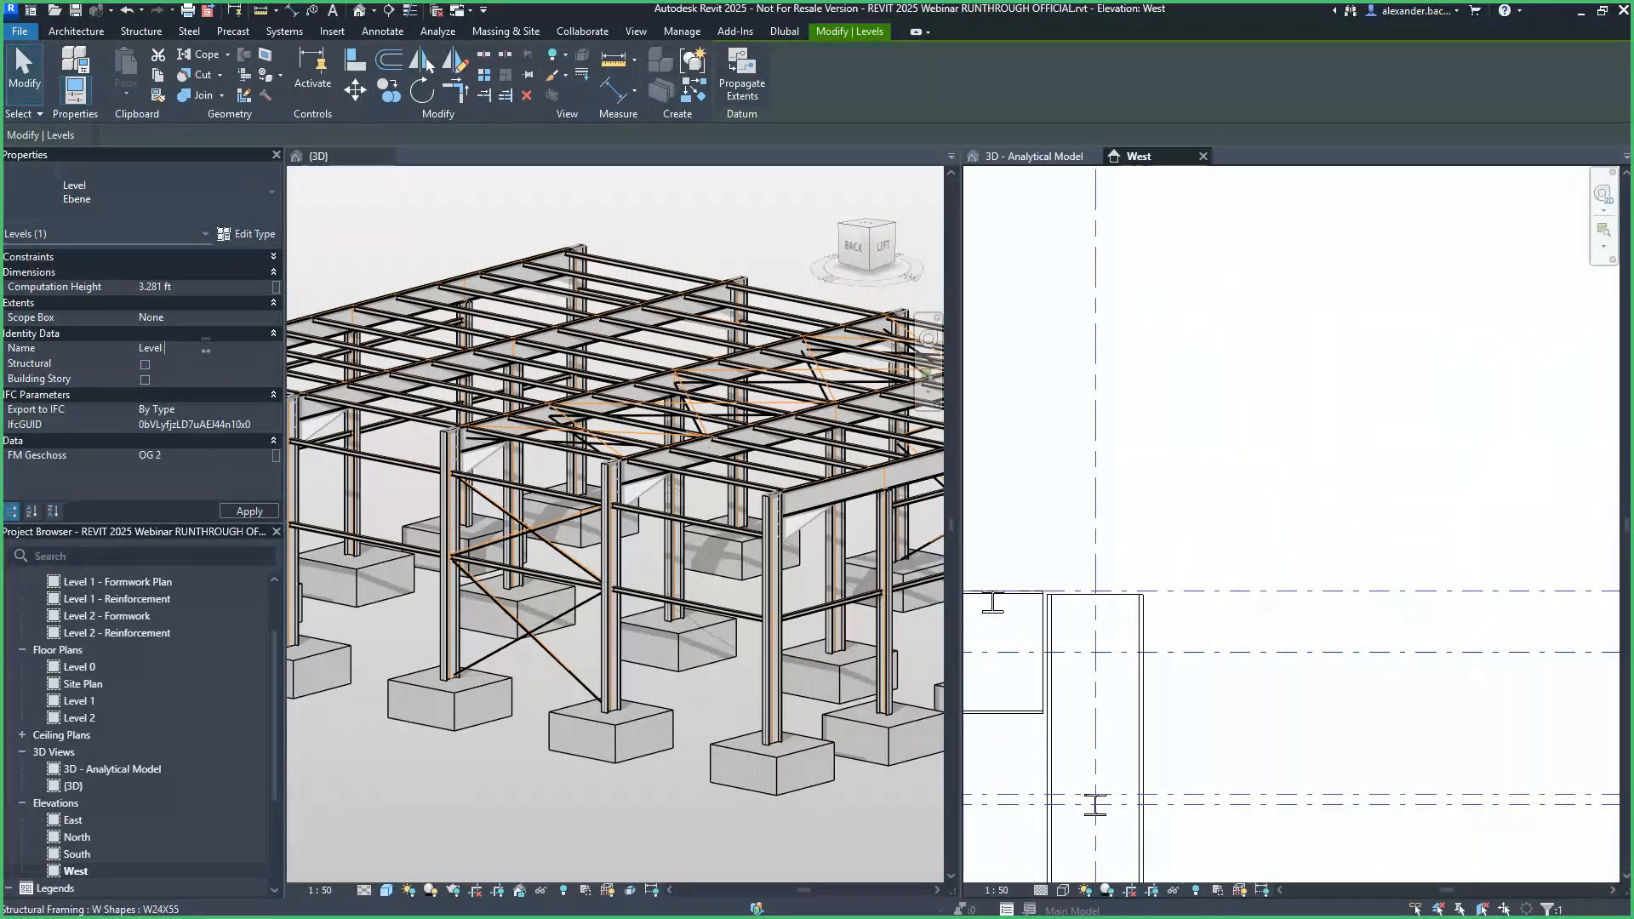
type("2 - Structural")
key("Return")
left_click(145, 364)
scroll(1178, 586, "down", 5)
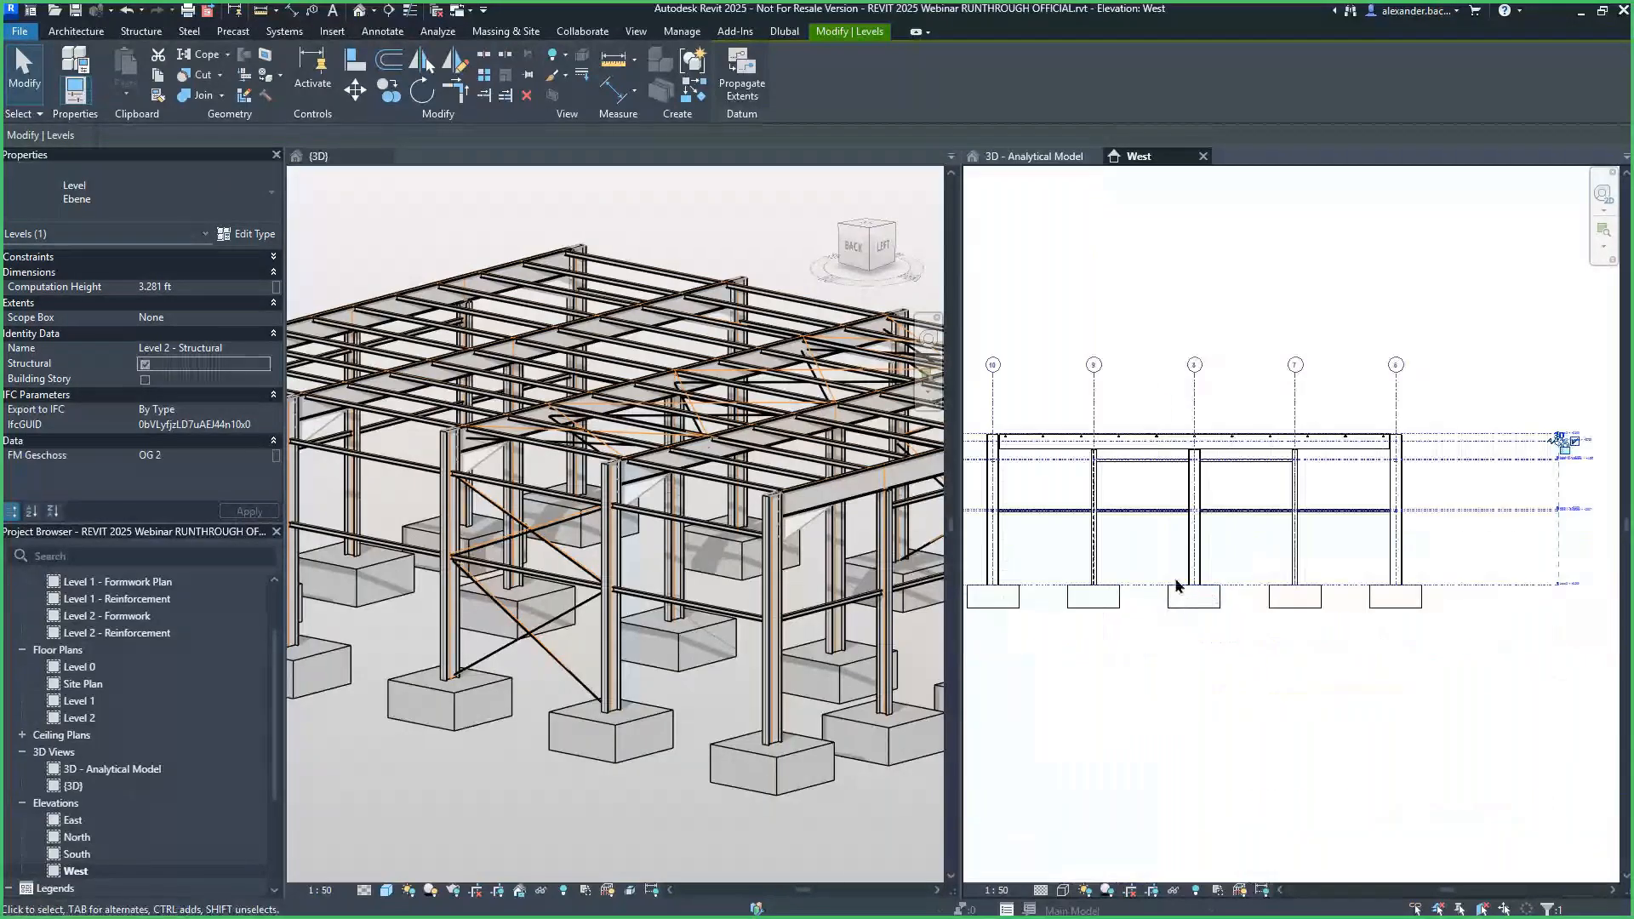
Return to the 3D - Analytical Model view and set the Physical to Analytical for Buildings script to consider only structural levels.
left_click(1007, 155)
key("super")
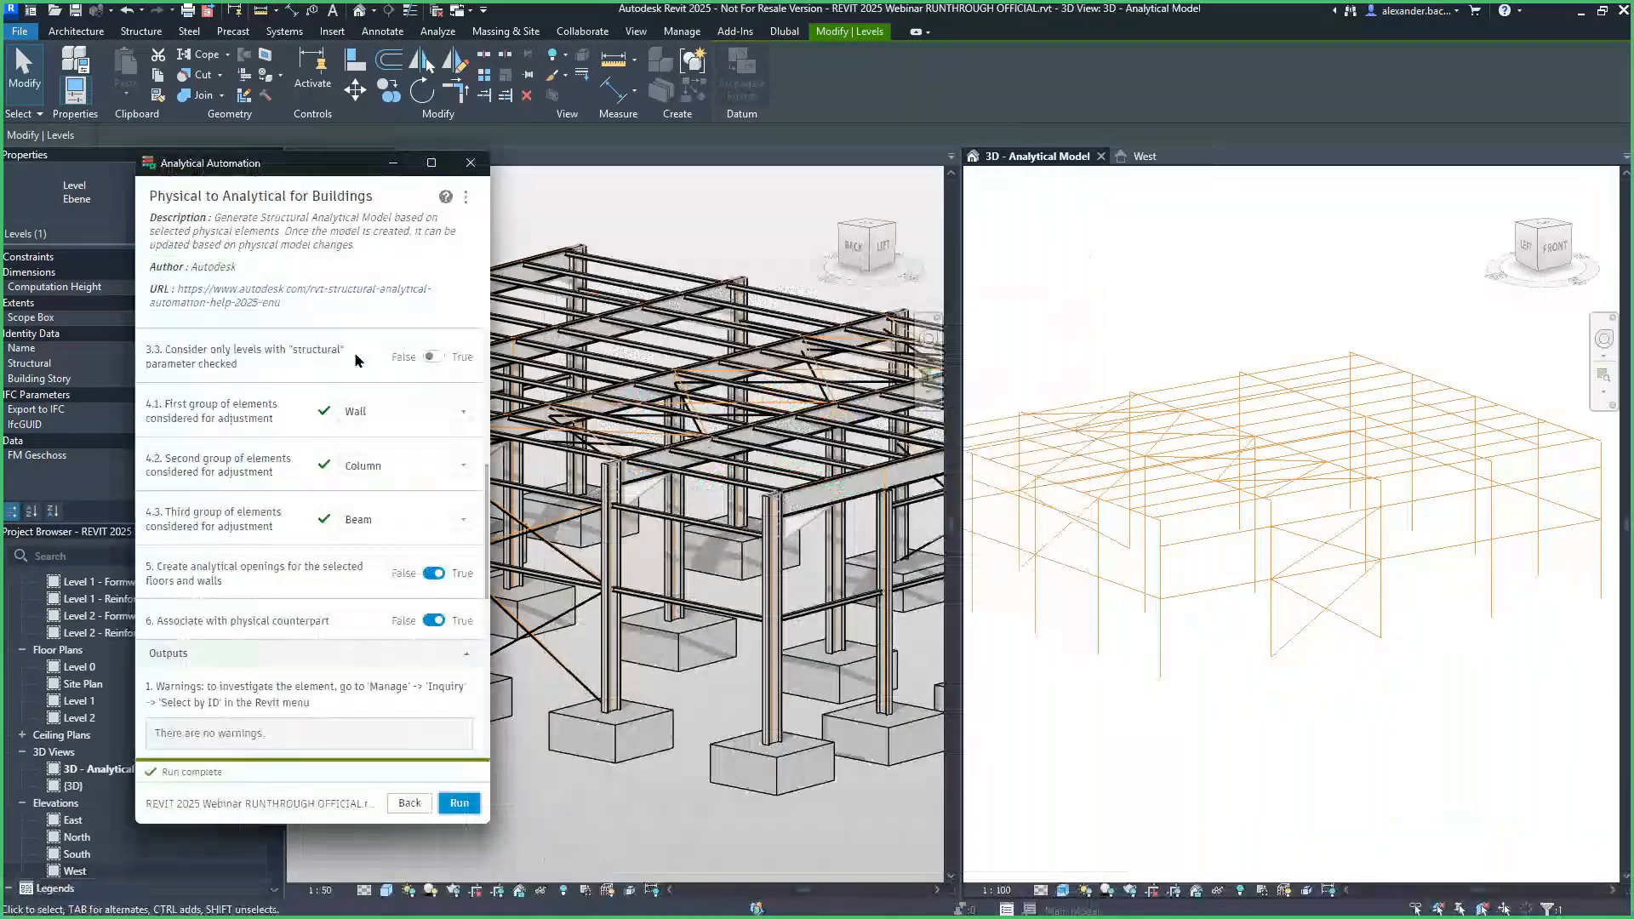
left_click(434, 358)
scroll(403, 504, "up", 3)
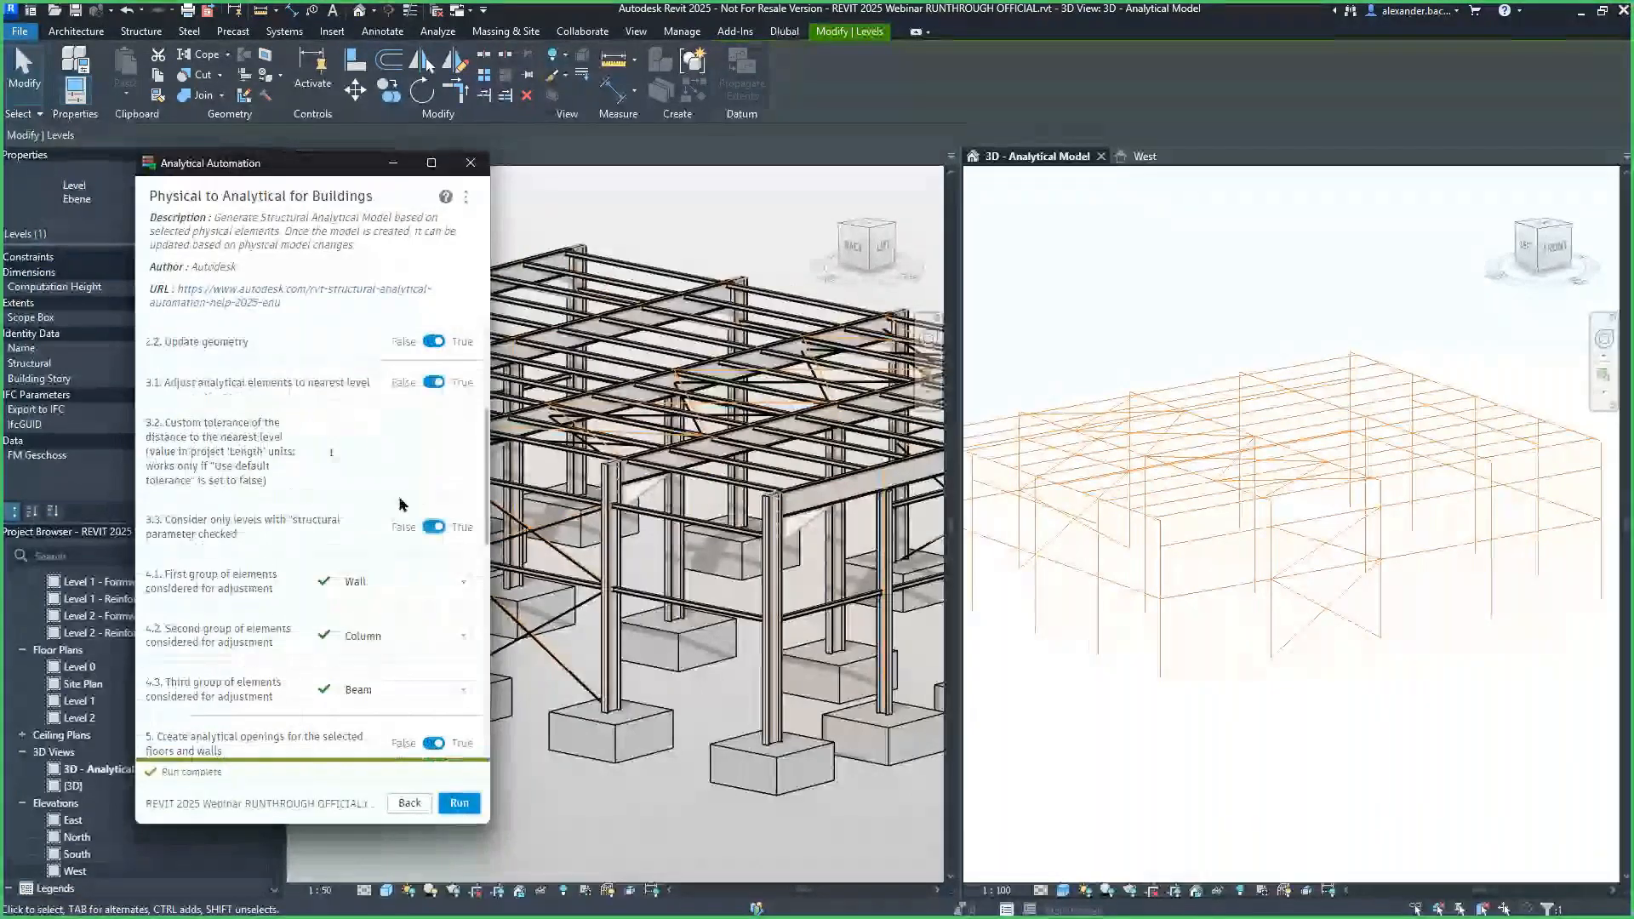
Set the custom tolerance to the nearest level to 10 and run the script.
left_click(351, 456)
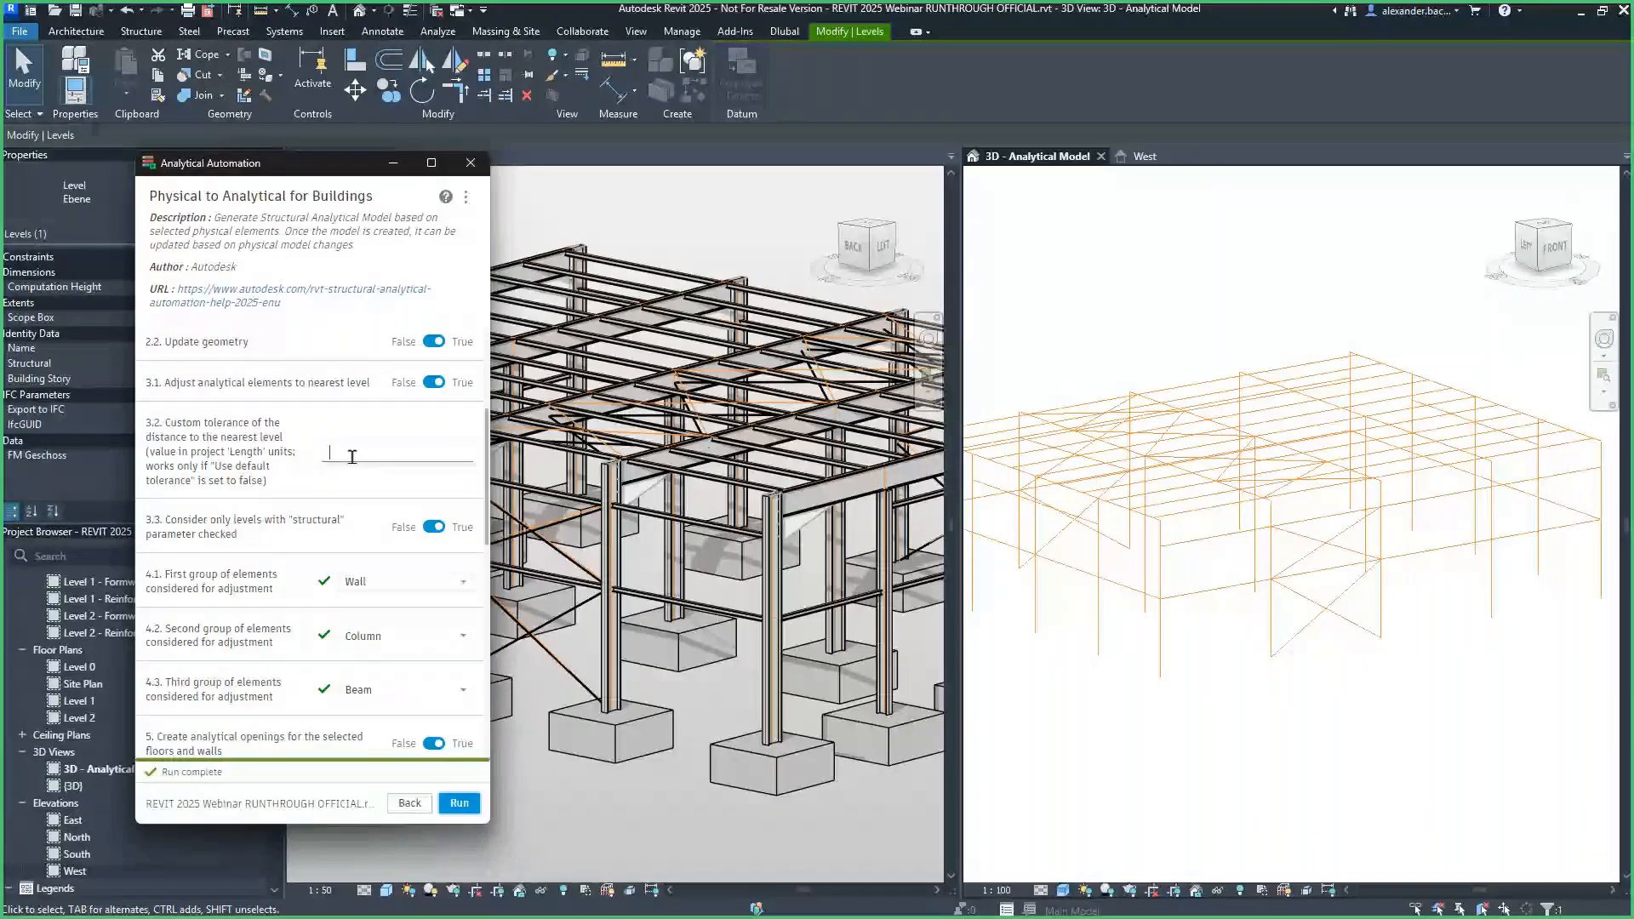
type("10")
left_click(459, 803)
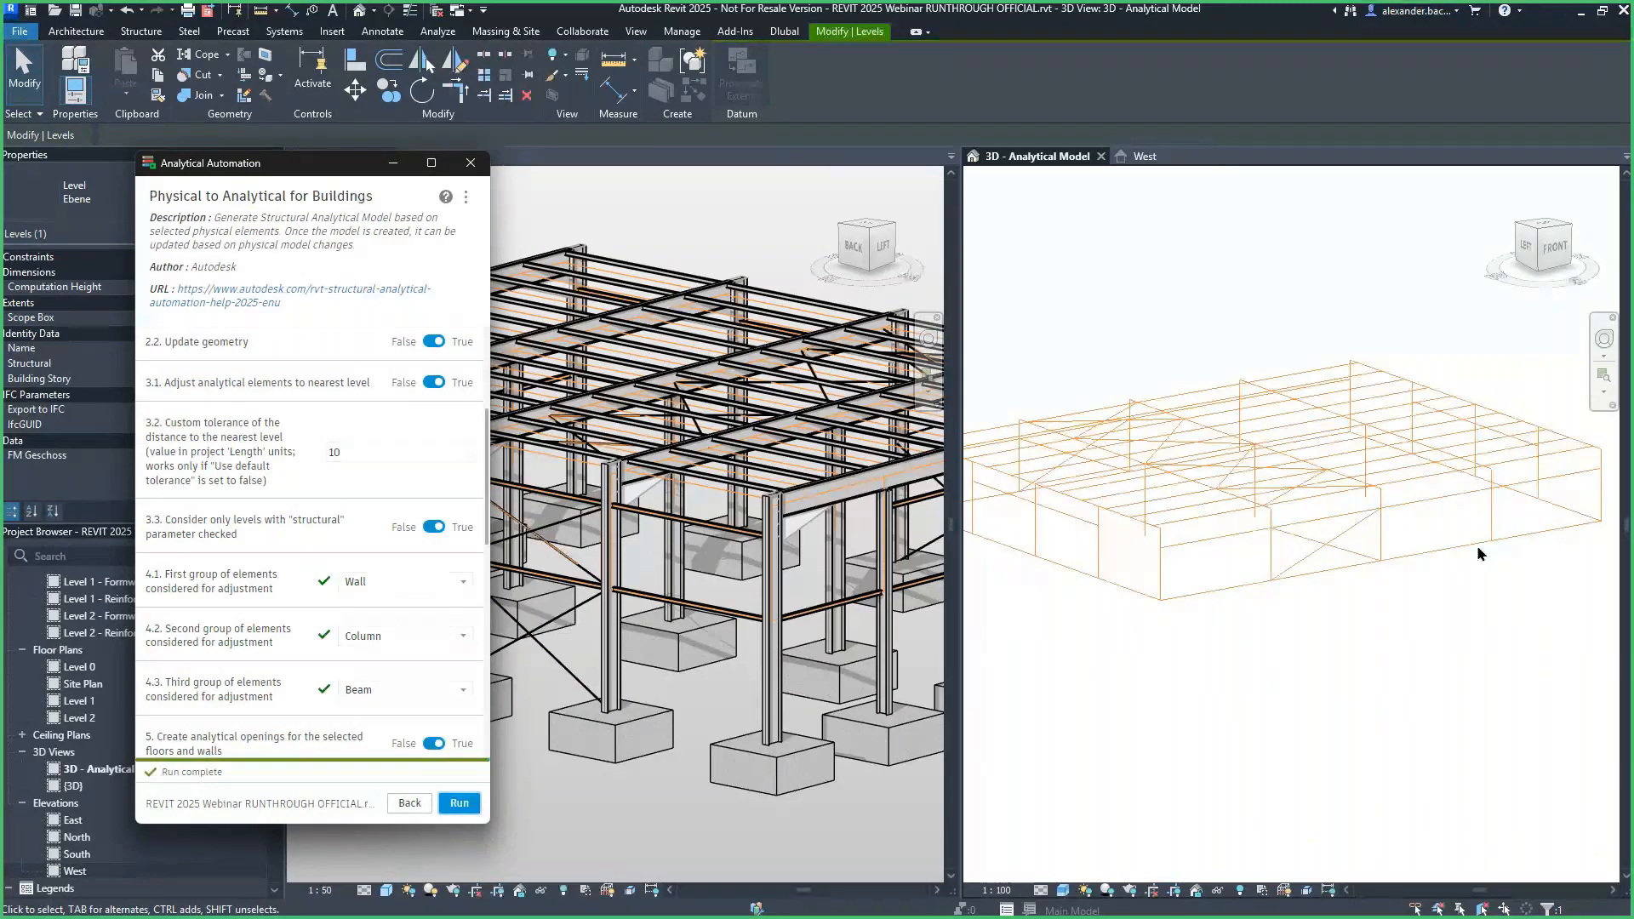
Set the nearest-level tolerance to 0.1, rerun the script and inspect the member connections in the analytical model.
left_click(354, 456)
key("BackSpace")
key("BackSpace")
type("0.1")
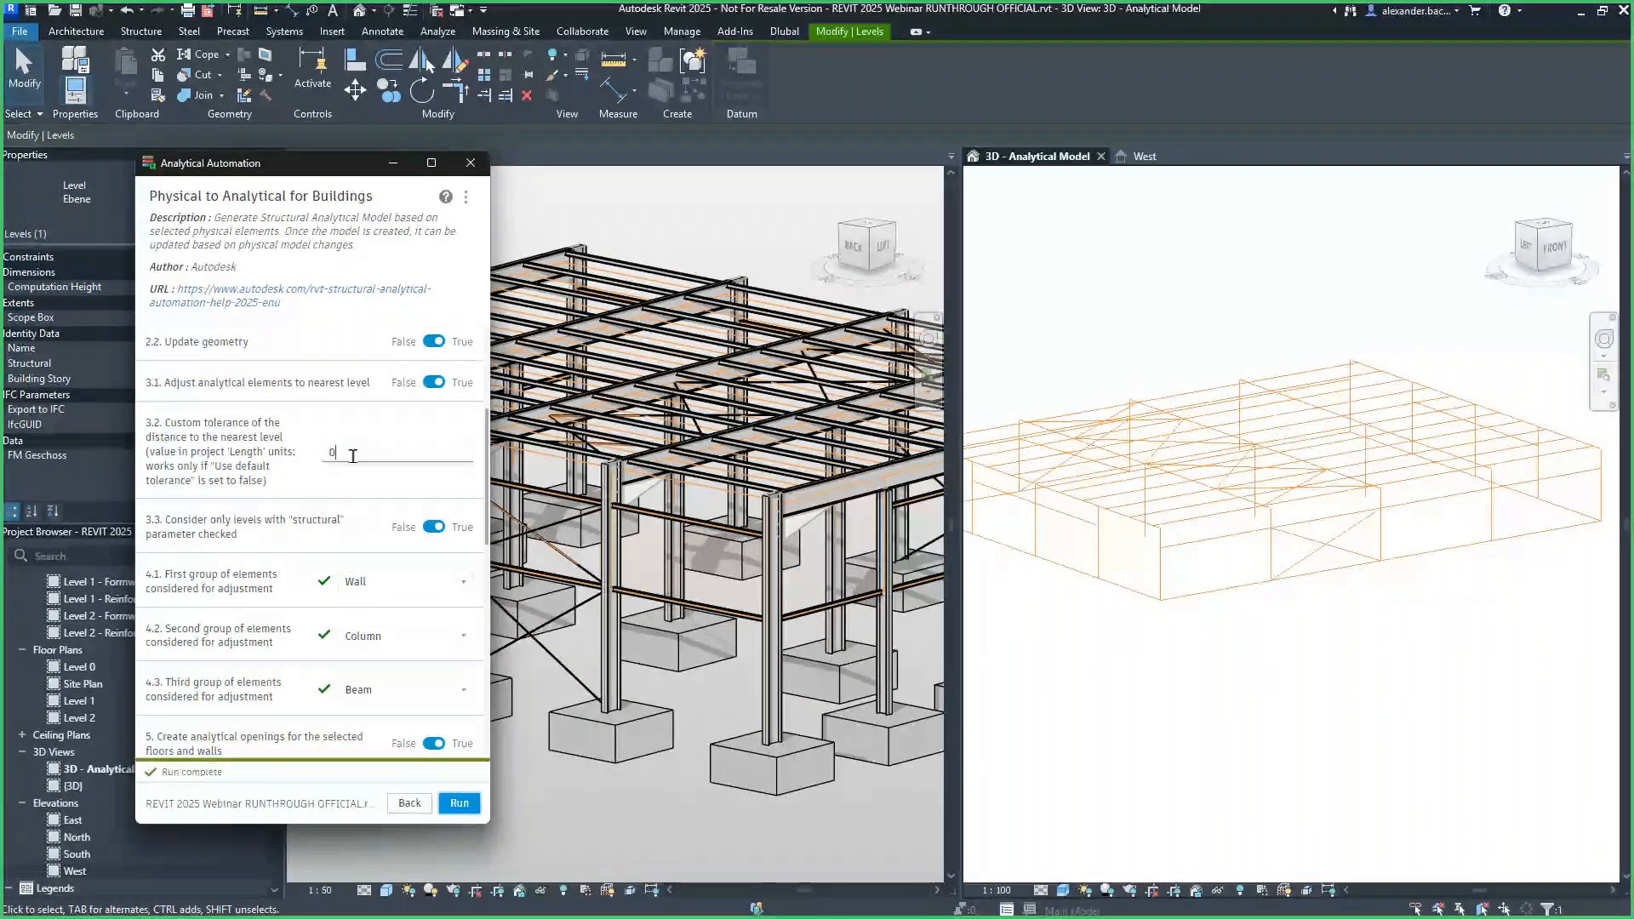
left_click(460, 804)
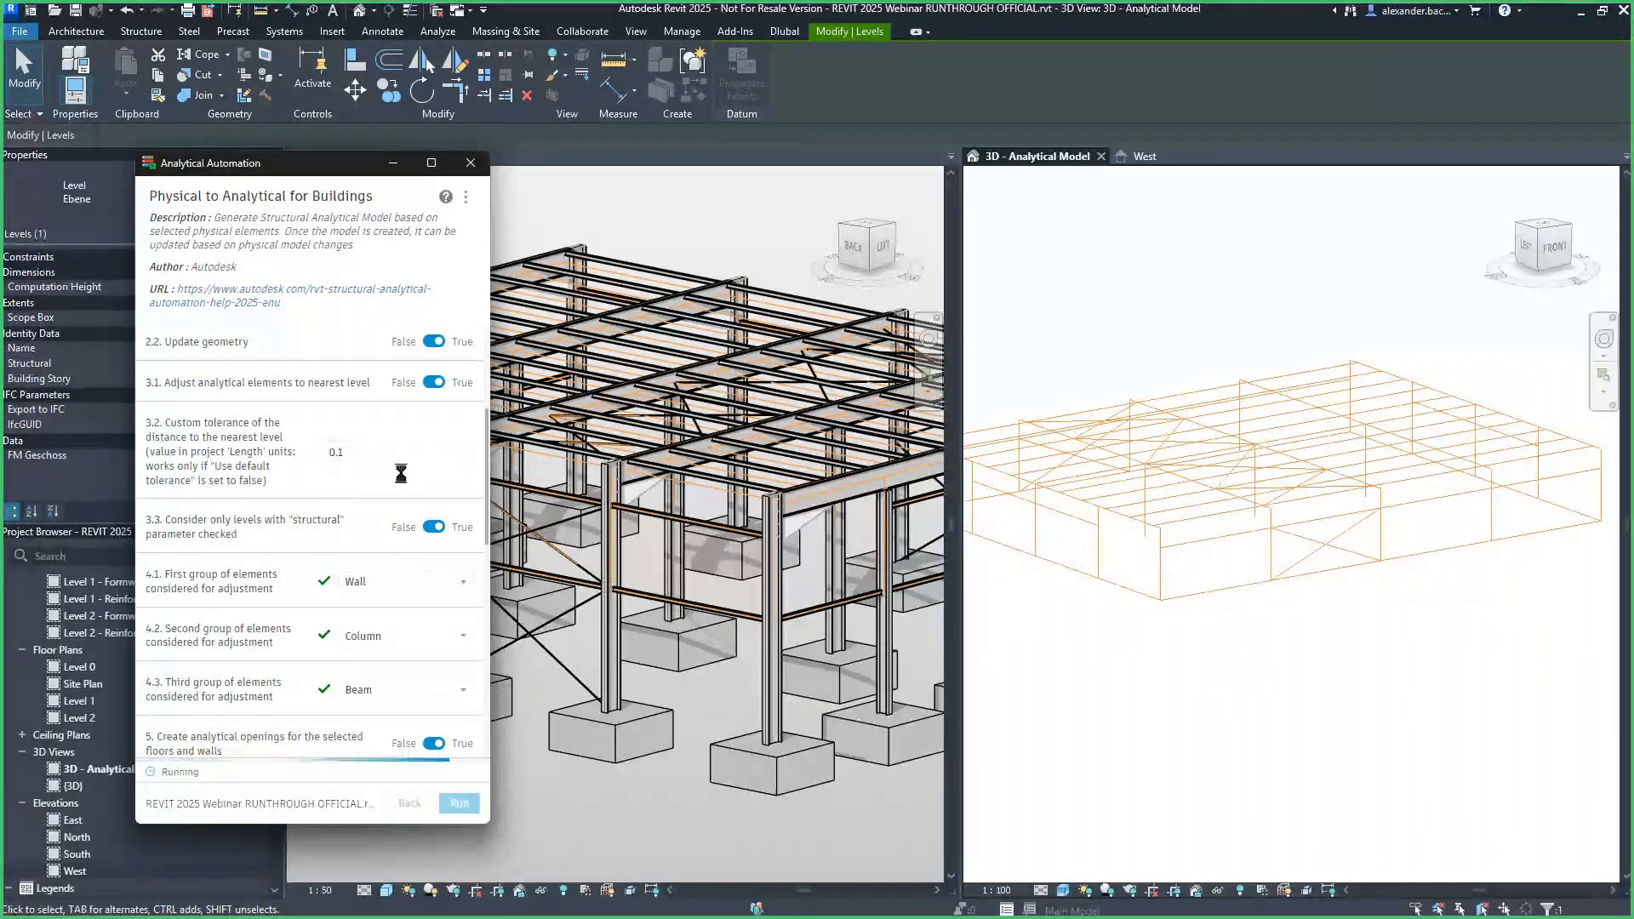
scroll(1144, 509, "up", 3)
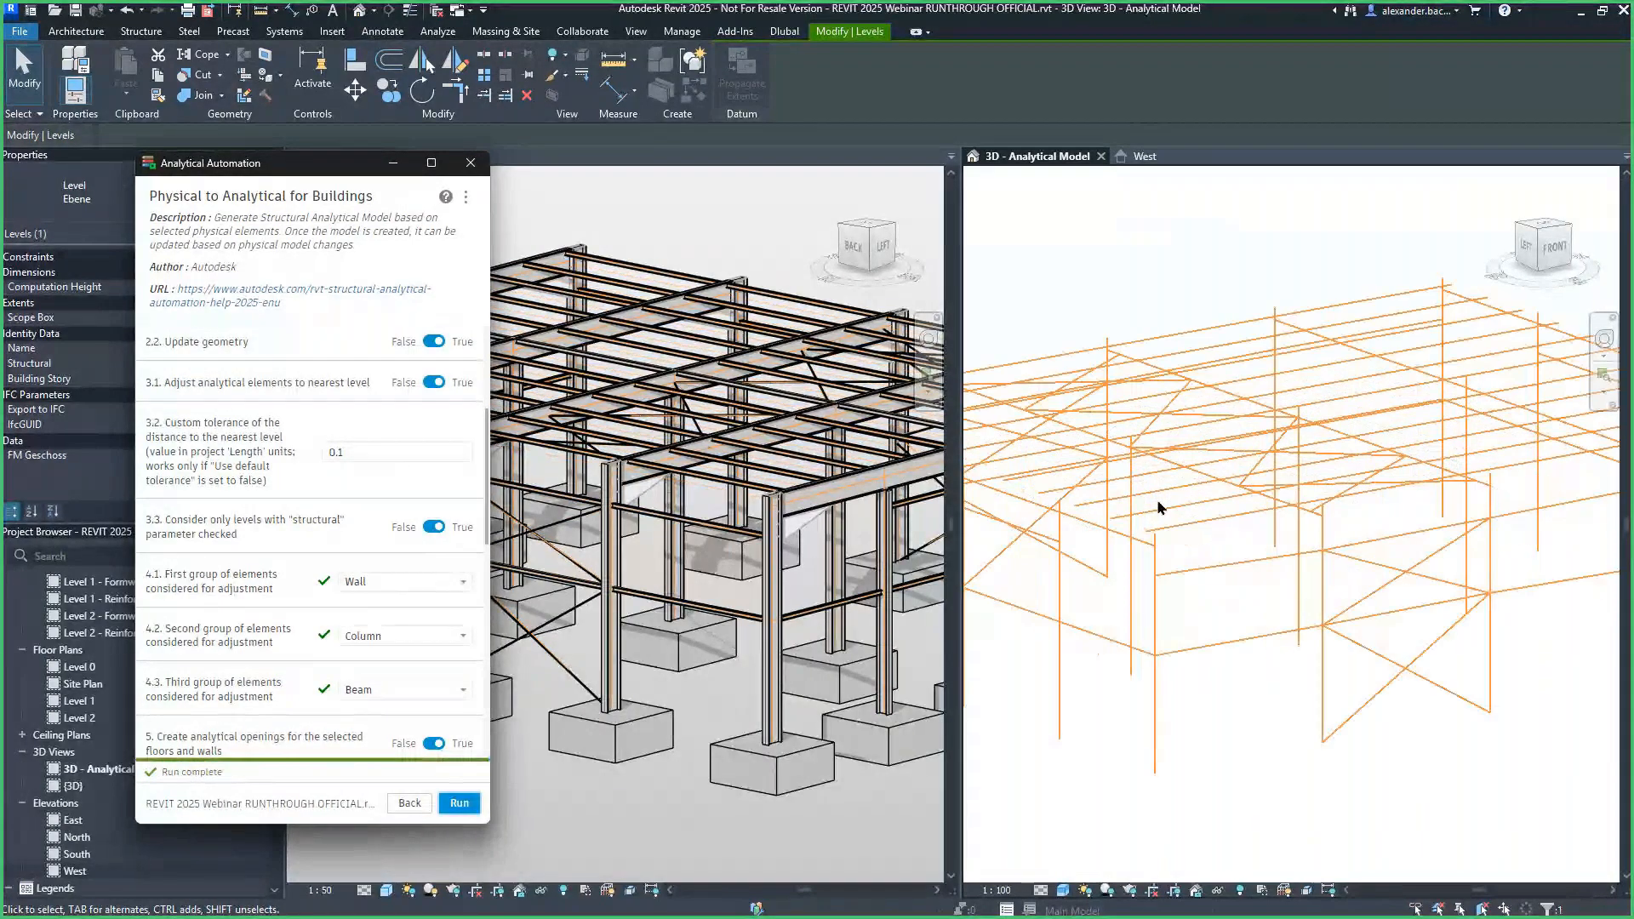
middle_click_drag(1157, 499, 1294, 498, "shift")
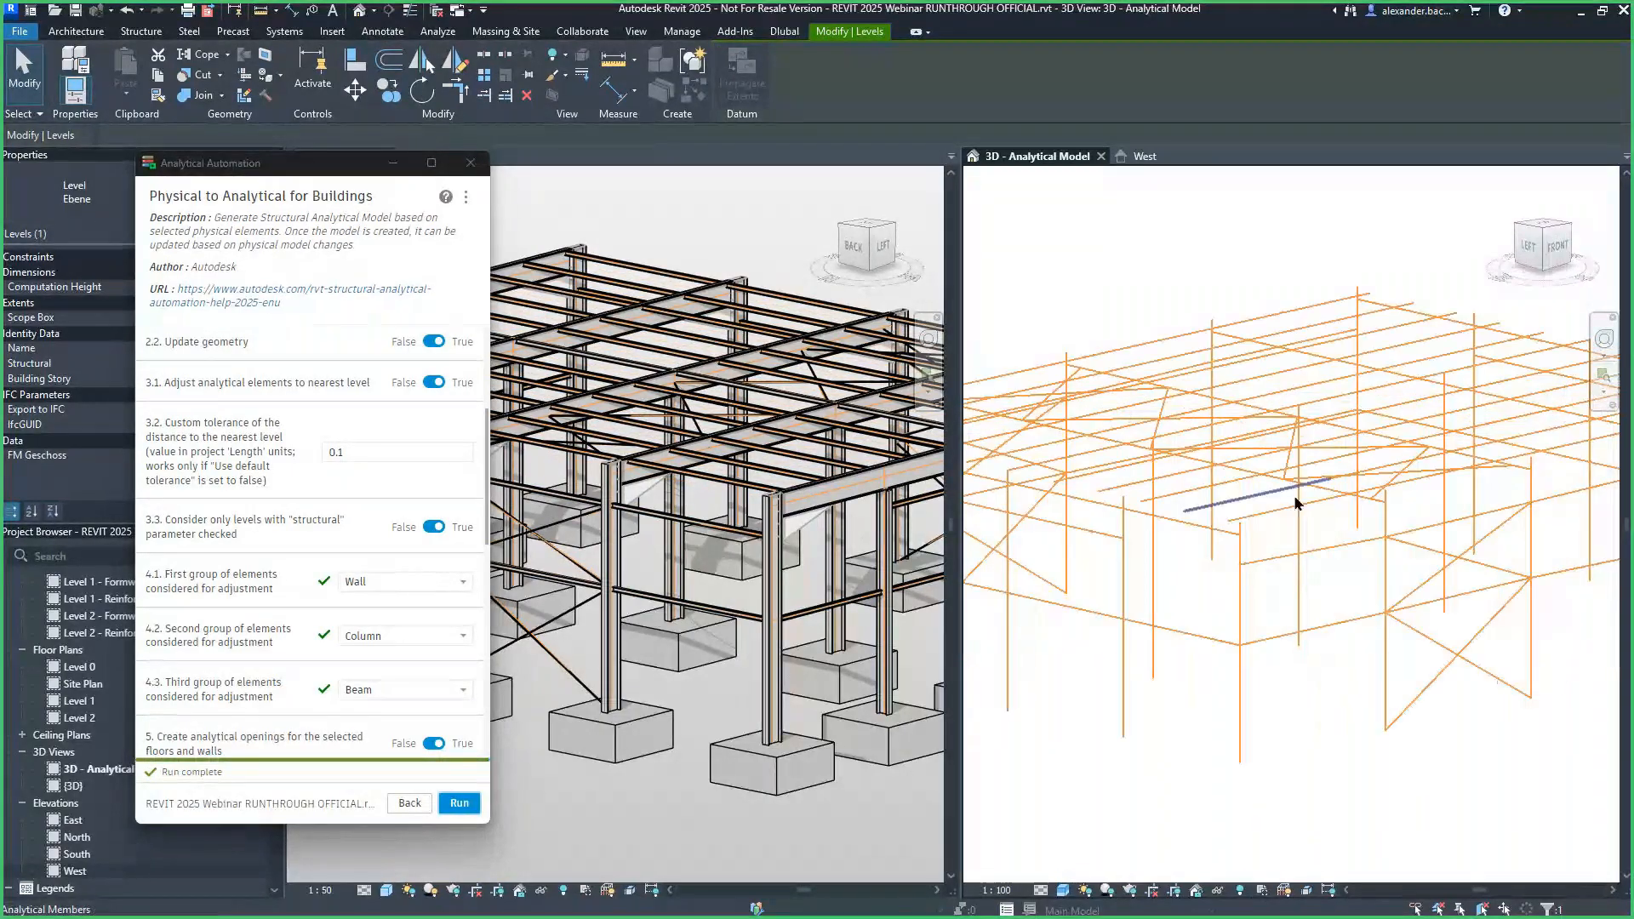
key("Escape")
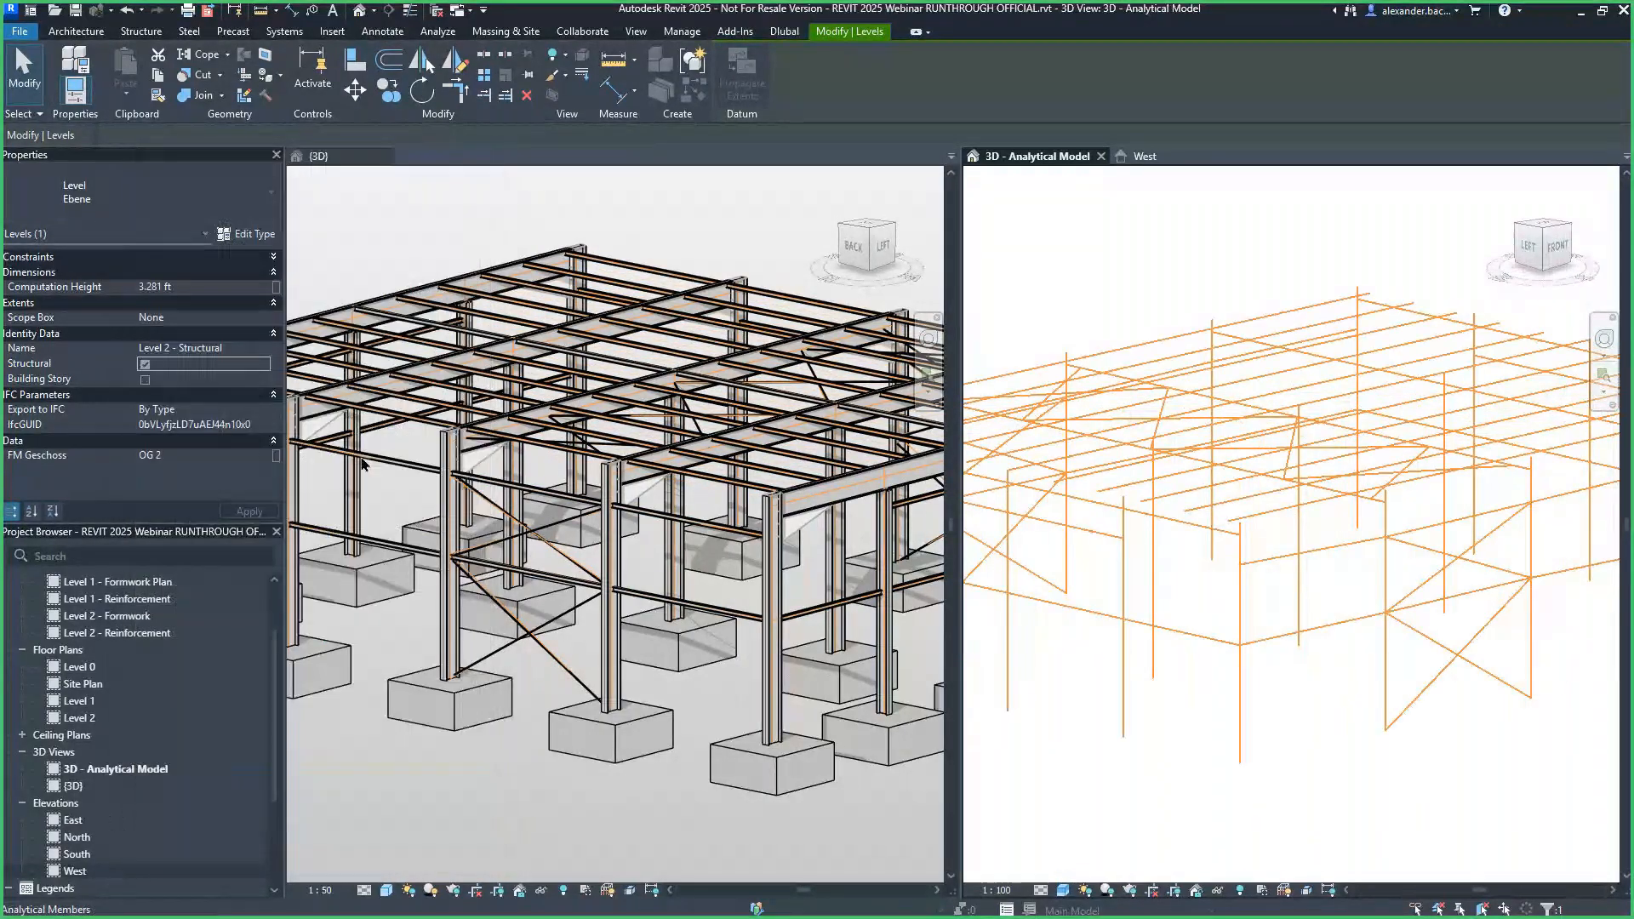
Set the nearest-level tolerance to 1, rerun the script and close the Analytical Automation window.
key("alt+Tab")
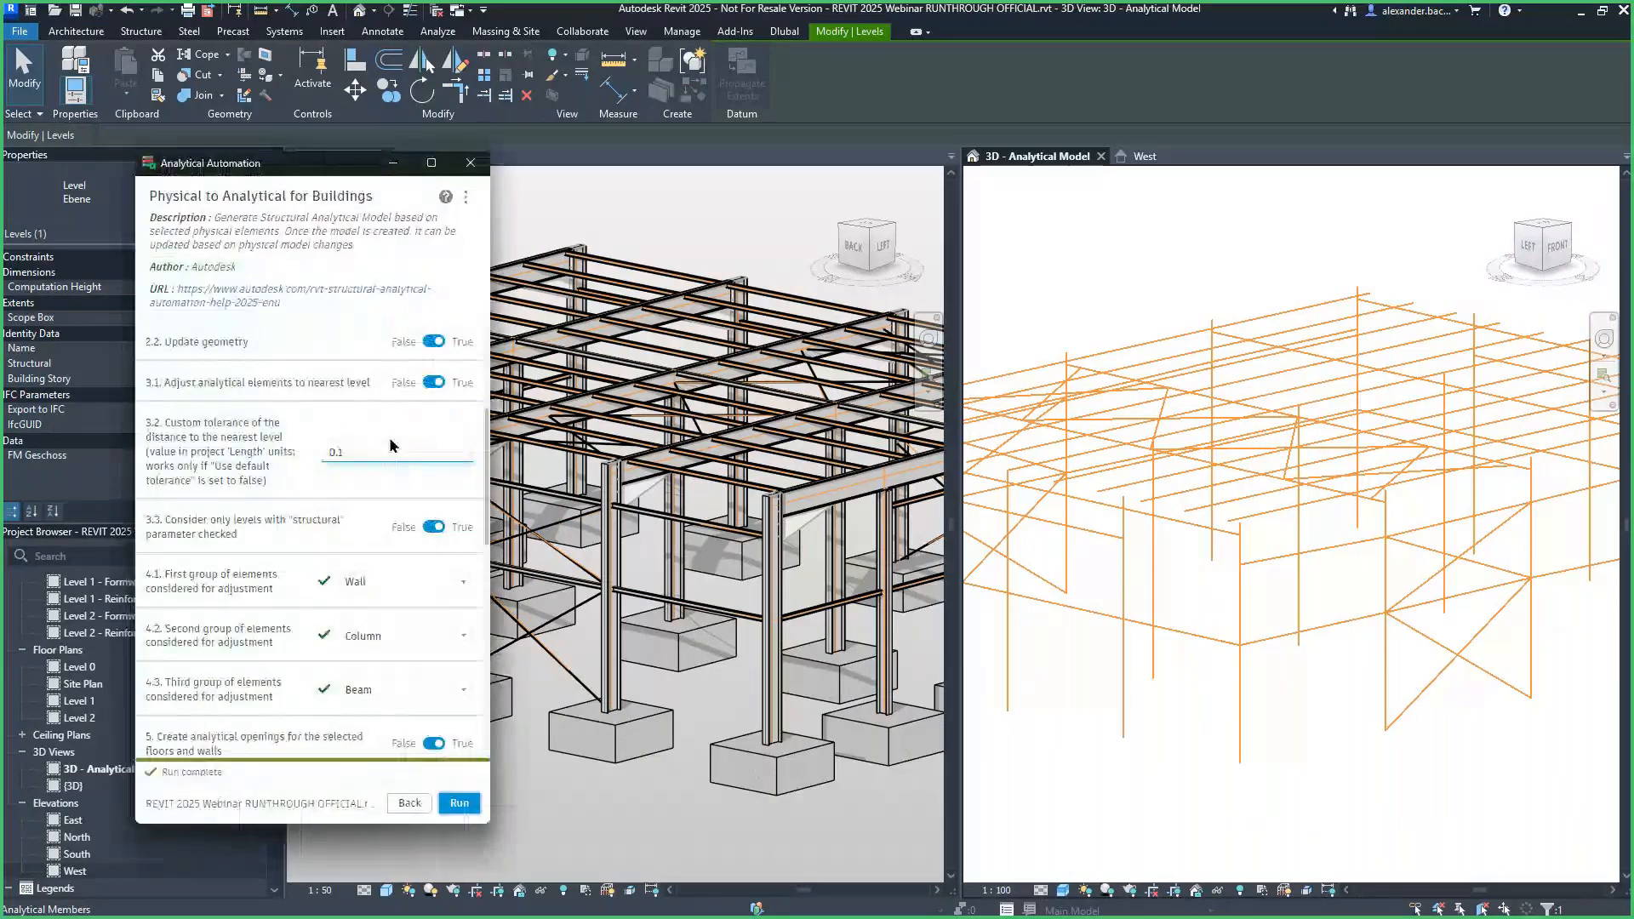
left_click(391, 445)
key("BackSpace")
key("BackSpace")
key("BackSpace")
type("1")
left_click(460, 803)
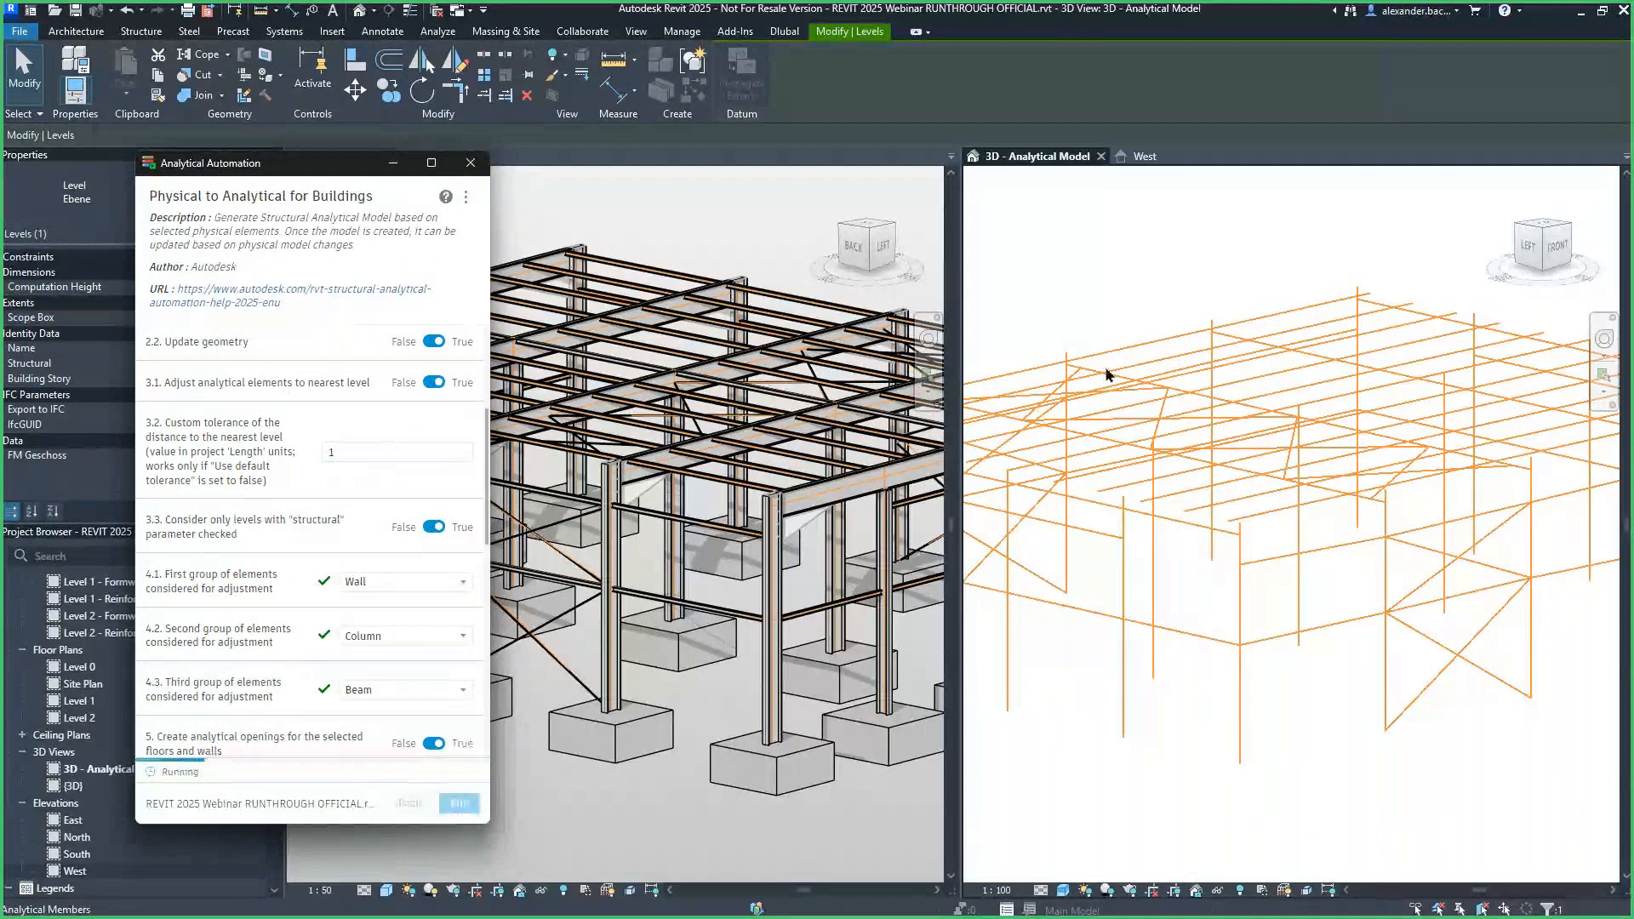
left_click(471, 164)
Examine the analytical lines at the physical frame corner and the roof and wall bracing connections in the analytical model.
middle_click_drag(1191, 554, 1362, 555, "shift")
scroll(732, 504, "up", 3)
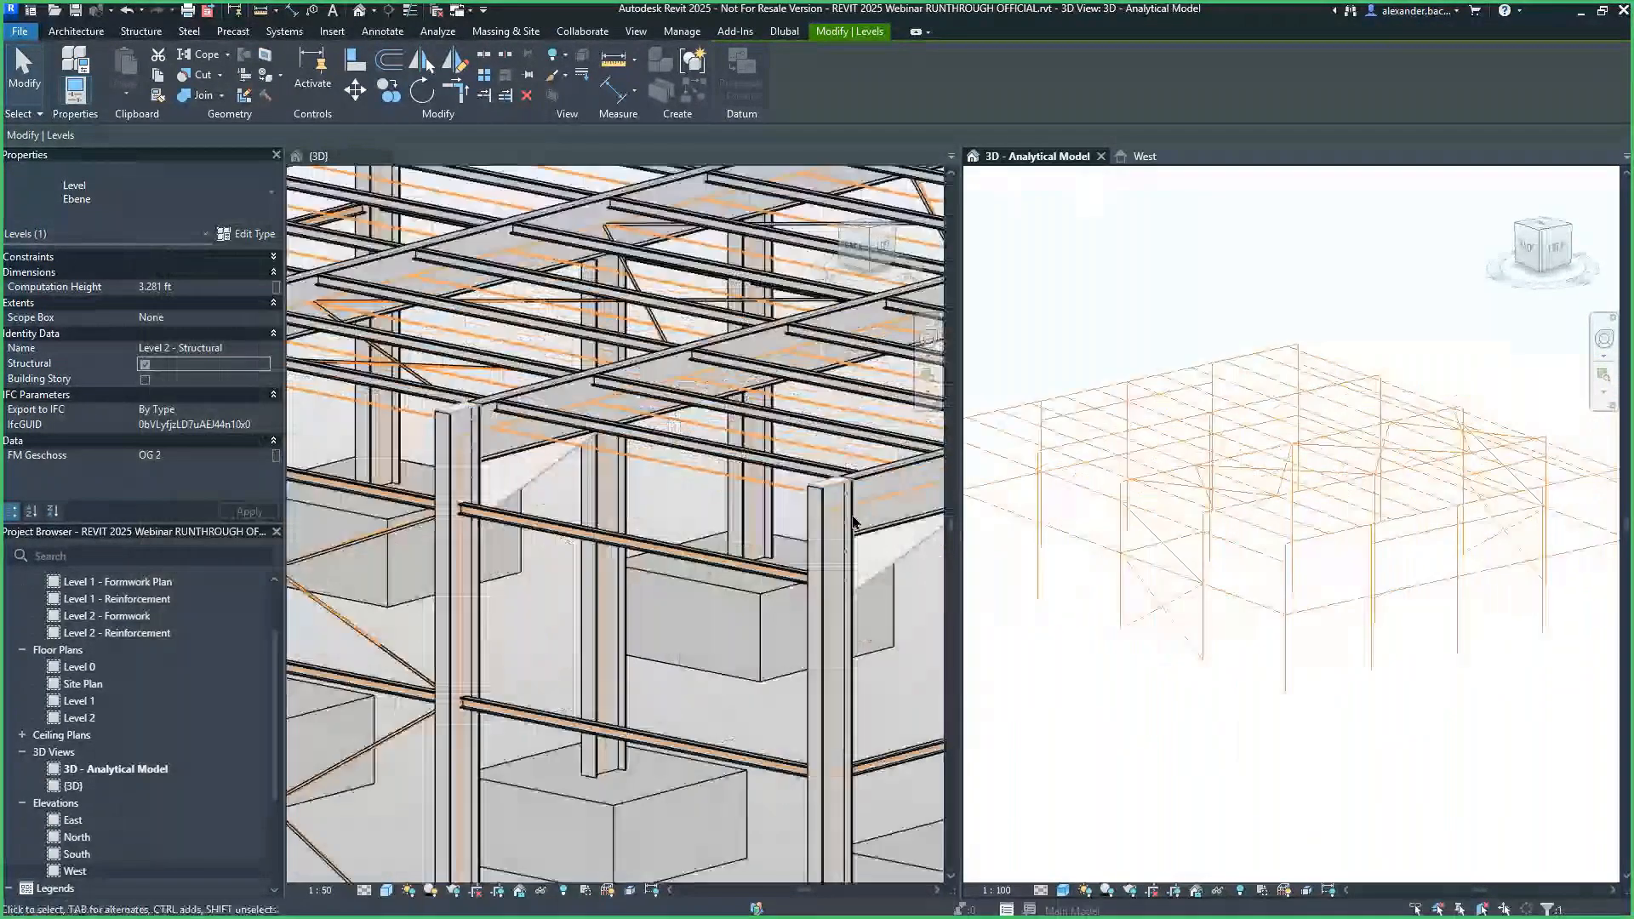
left_click(853, 522)
middle_click_drag(756, 536, 660, 477, "shift")
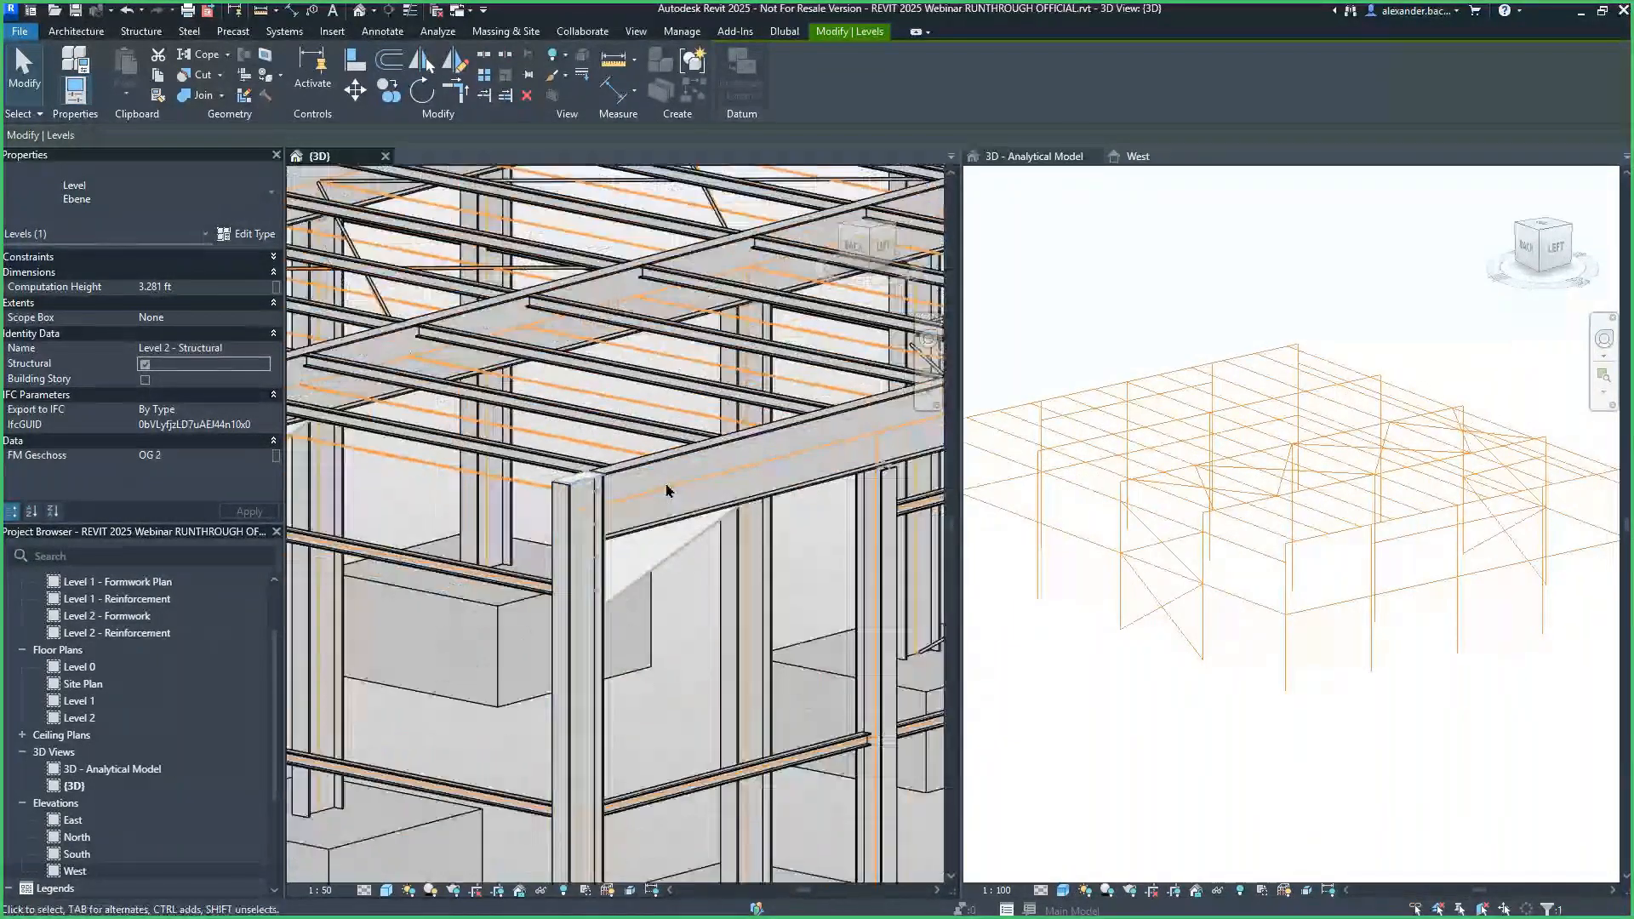
left_click(1253, 546)
scroll(1277, 565, "up", 6)
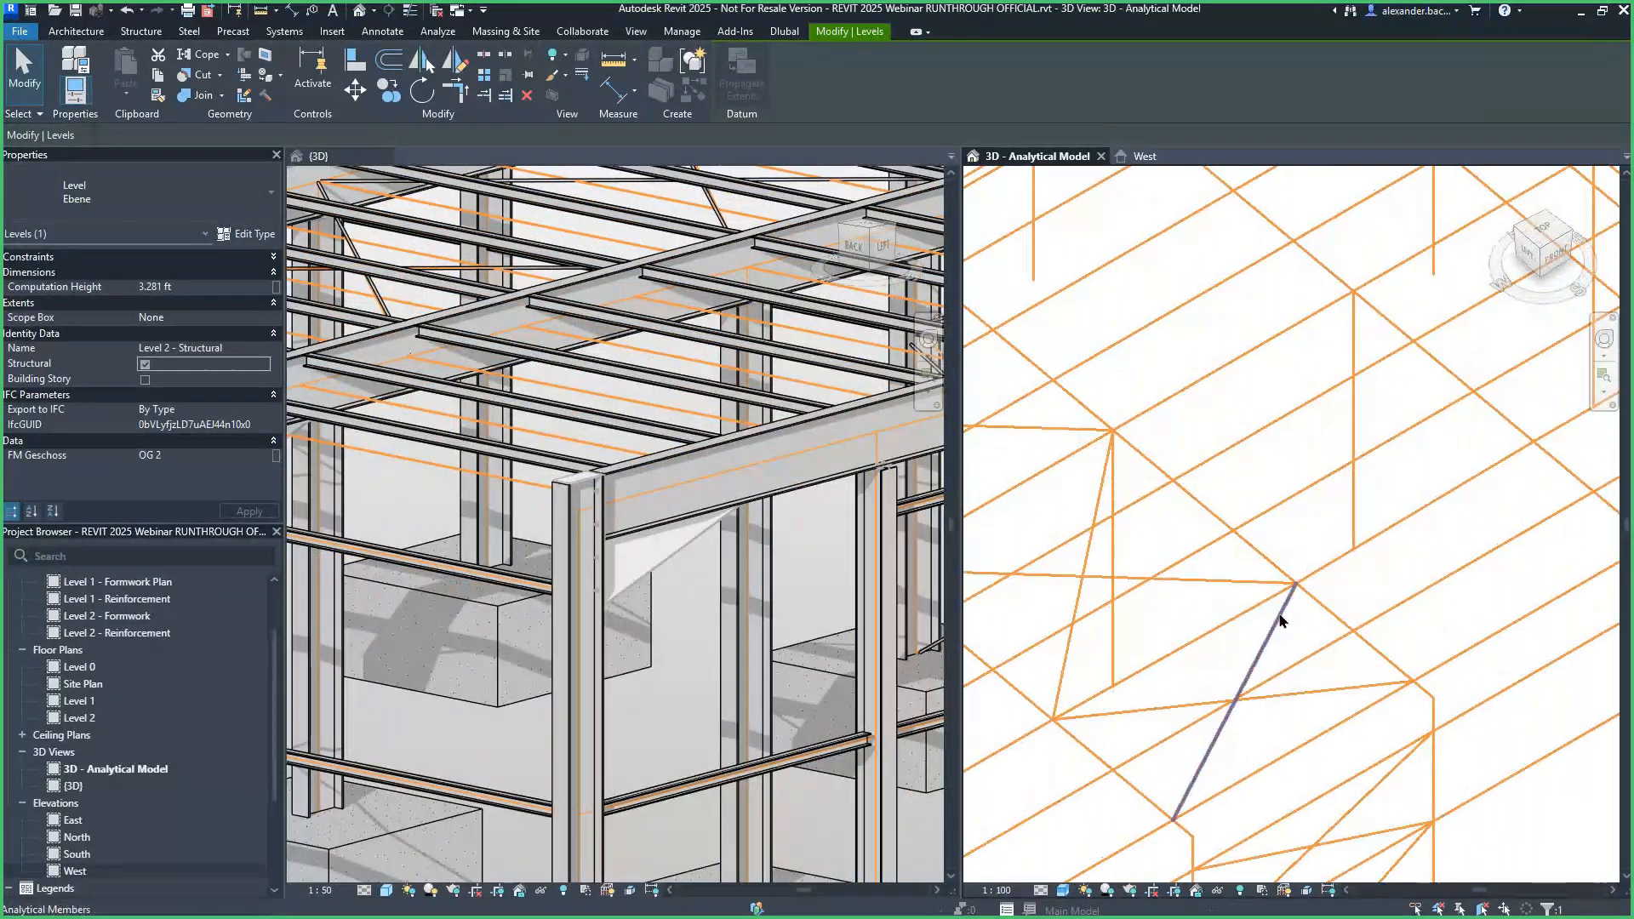
middle_click_drag(1208, 791, 1185, 570)
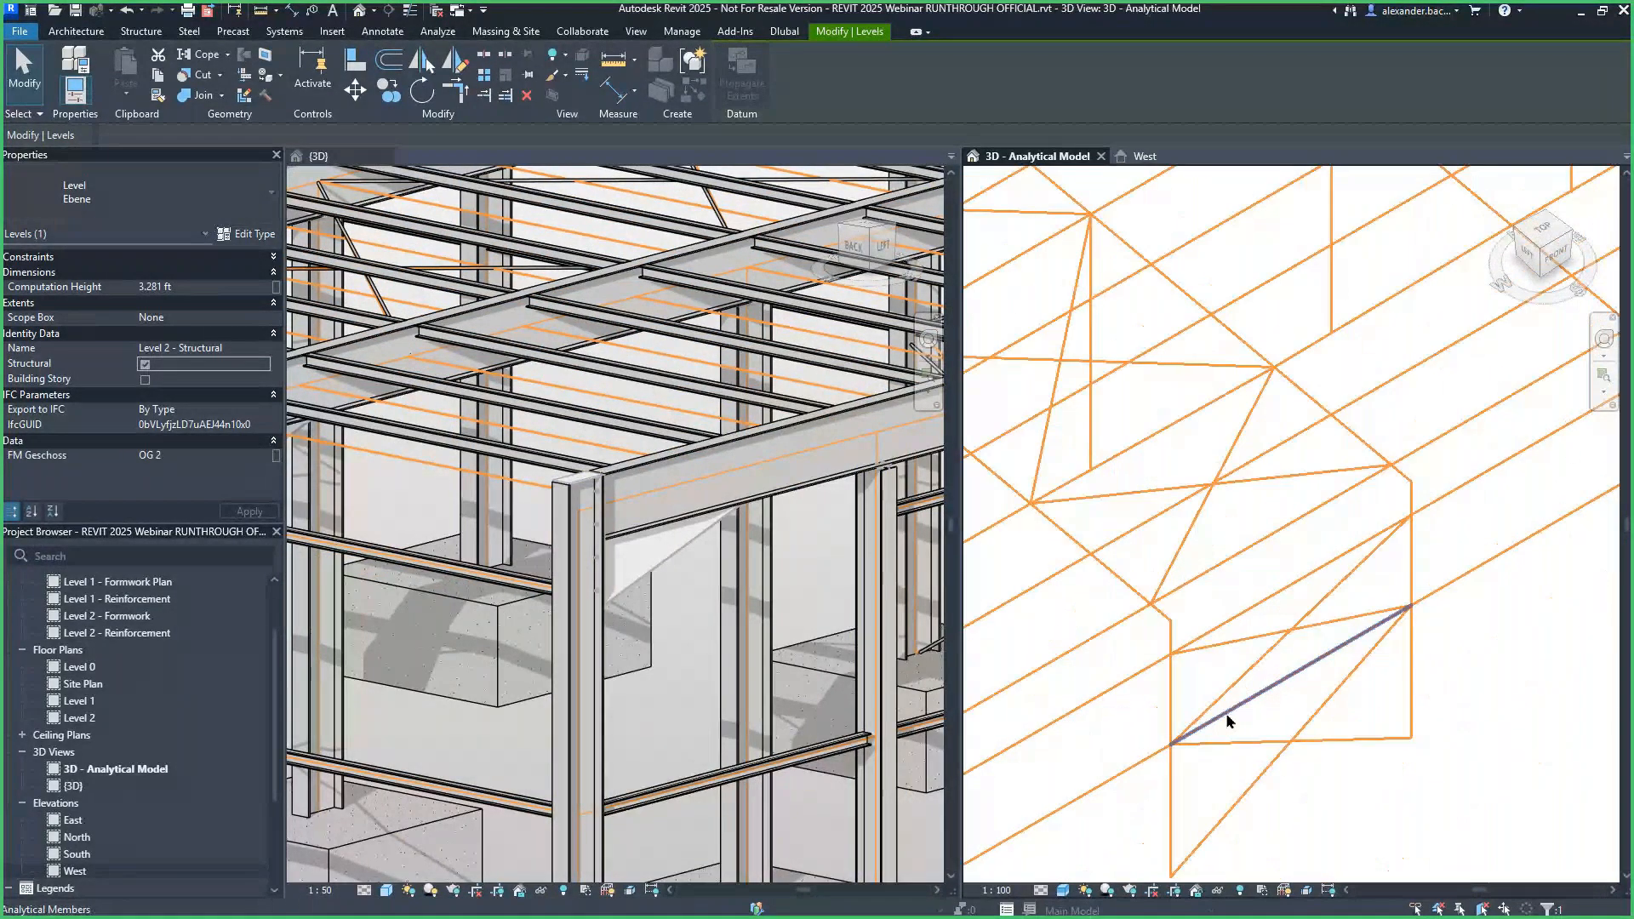
middle_click_drag(1176, 749, 1264, 677)
Compare the whole physical frame in the {3D} view with the complete analytical model from several angles.
scroll(1276, 722, "down", 4)
scroll(798, 621, "down", 4)
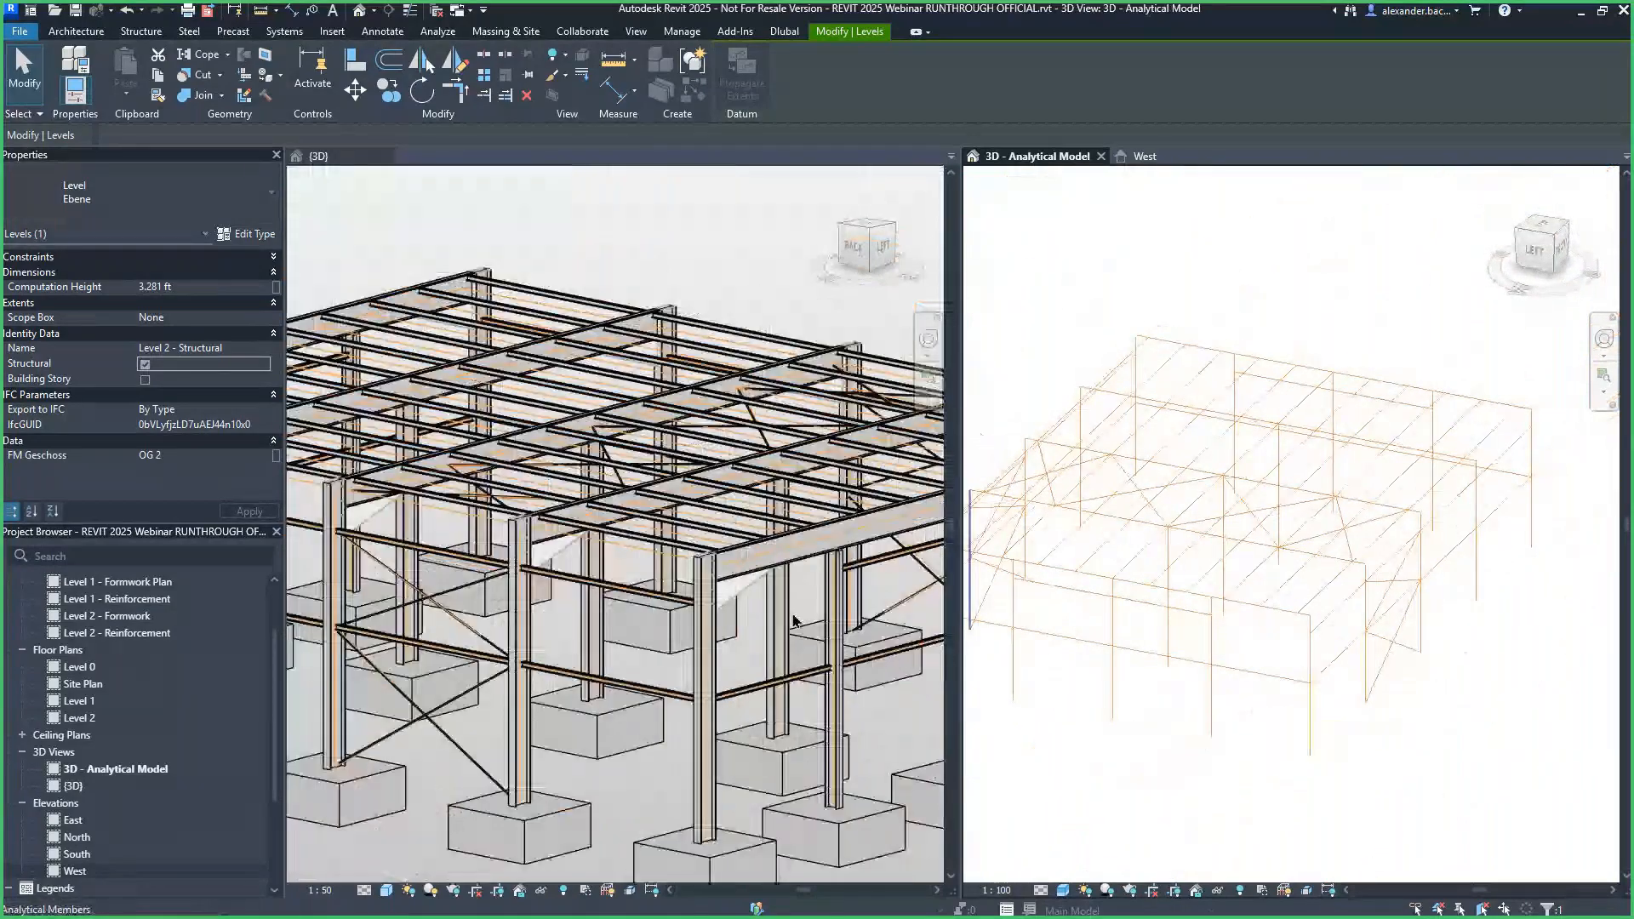
scroll(794, 621, "down", 3)
mouse_move(794, 621)
middle_mouse_down("shift")
mouse_move(806, 602)
mouse_move(788, 611)
middle_mouse_up("shift")
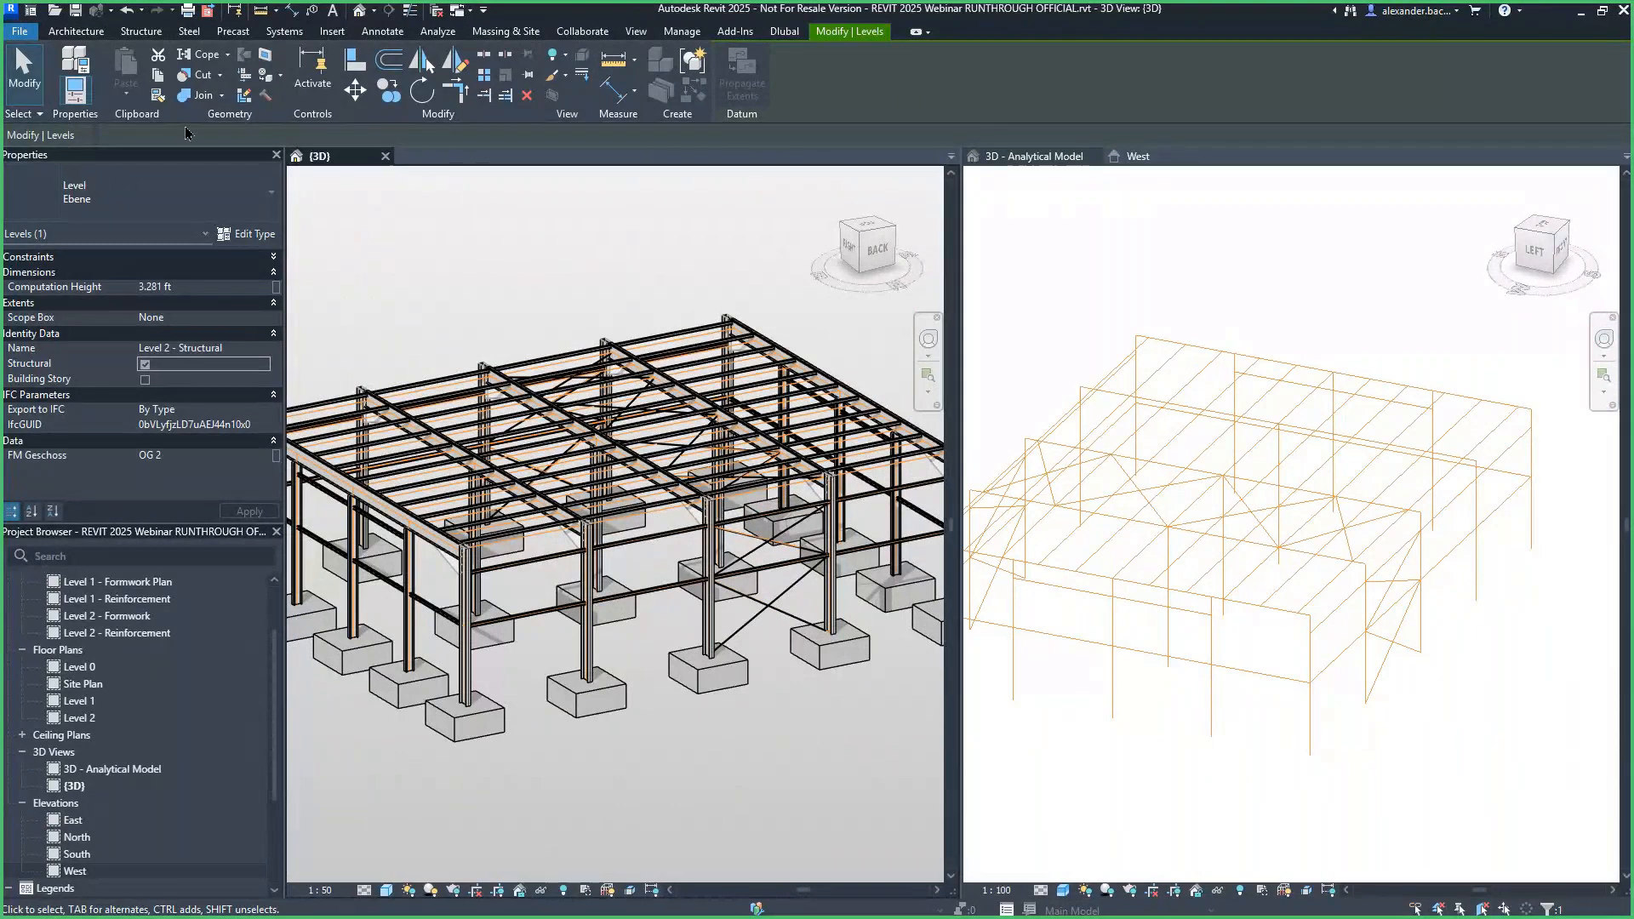
scroll(447, 264, "down", 1)
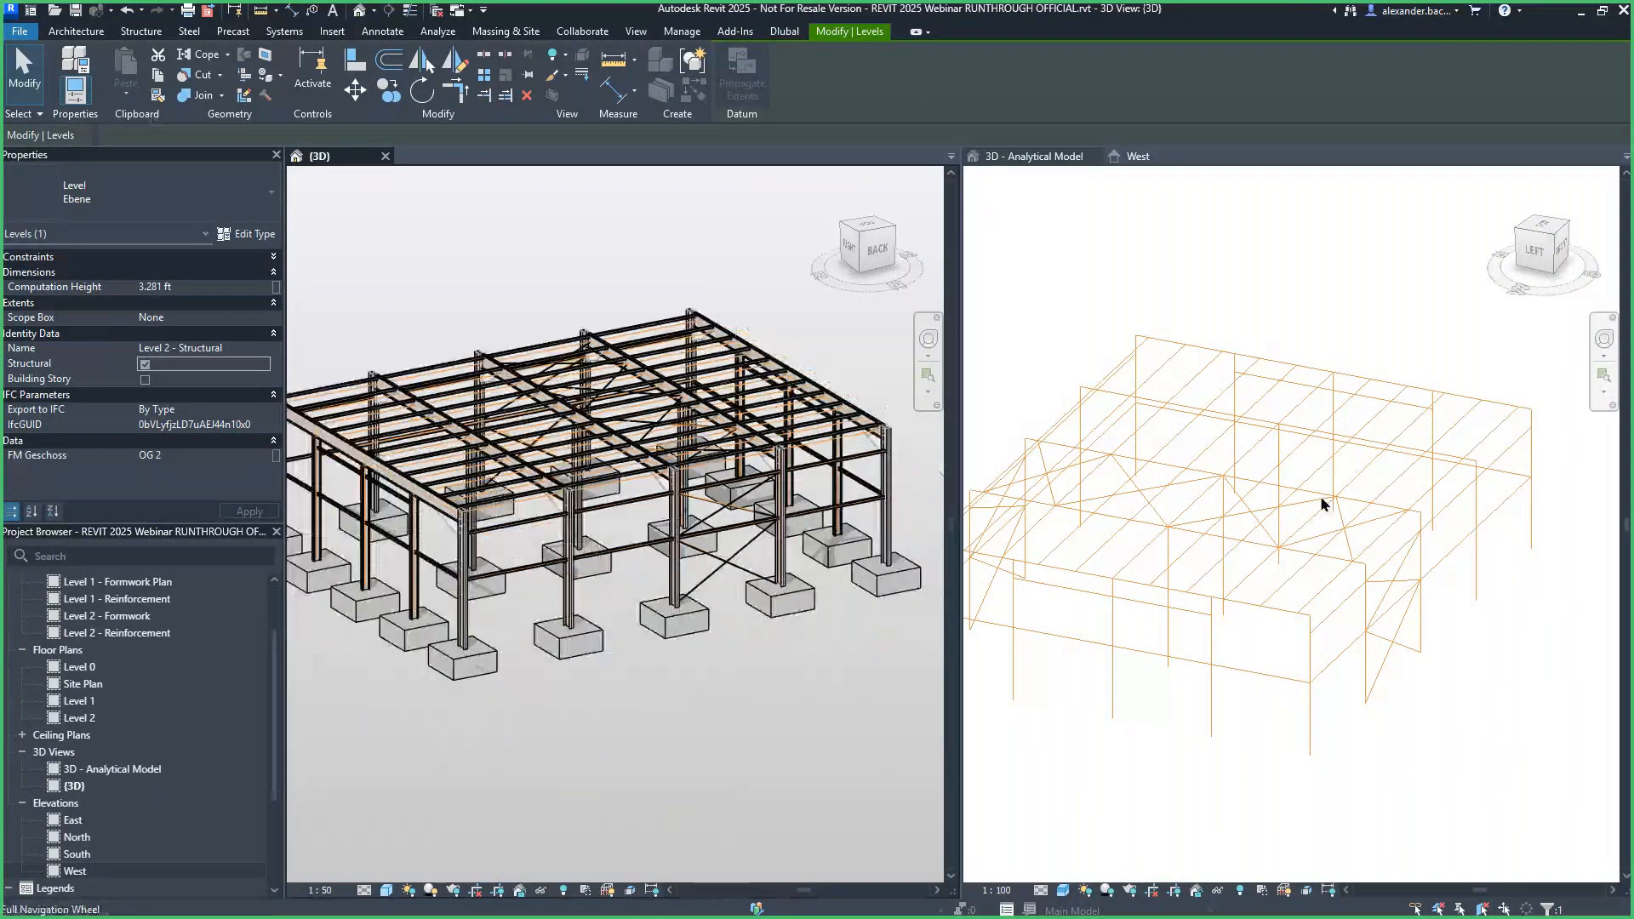
left_click(1277, 497)
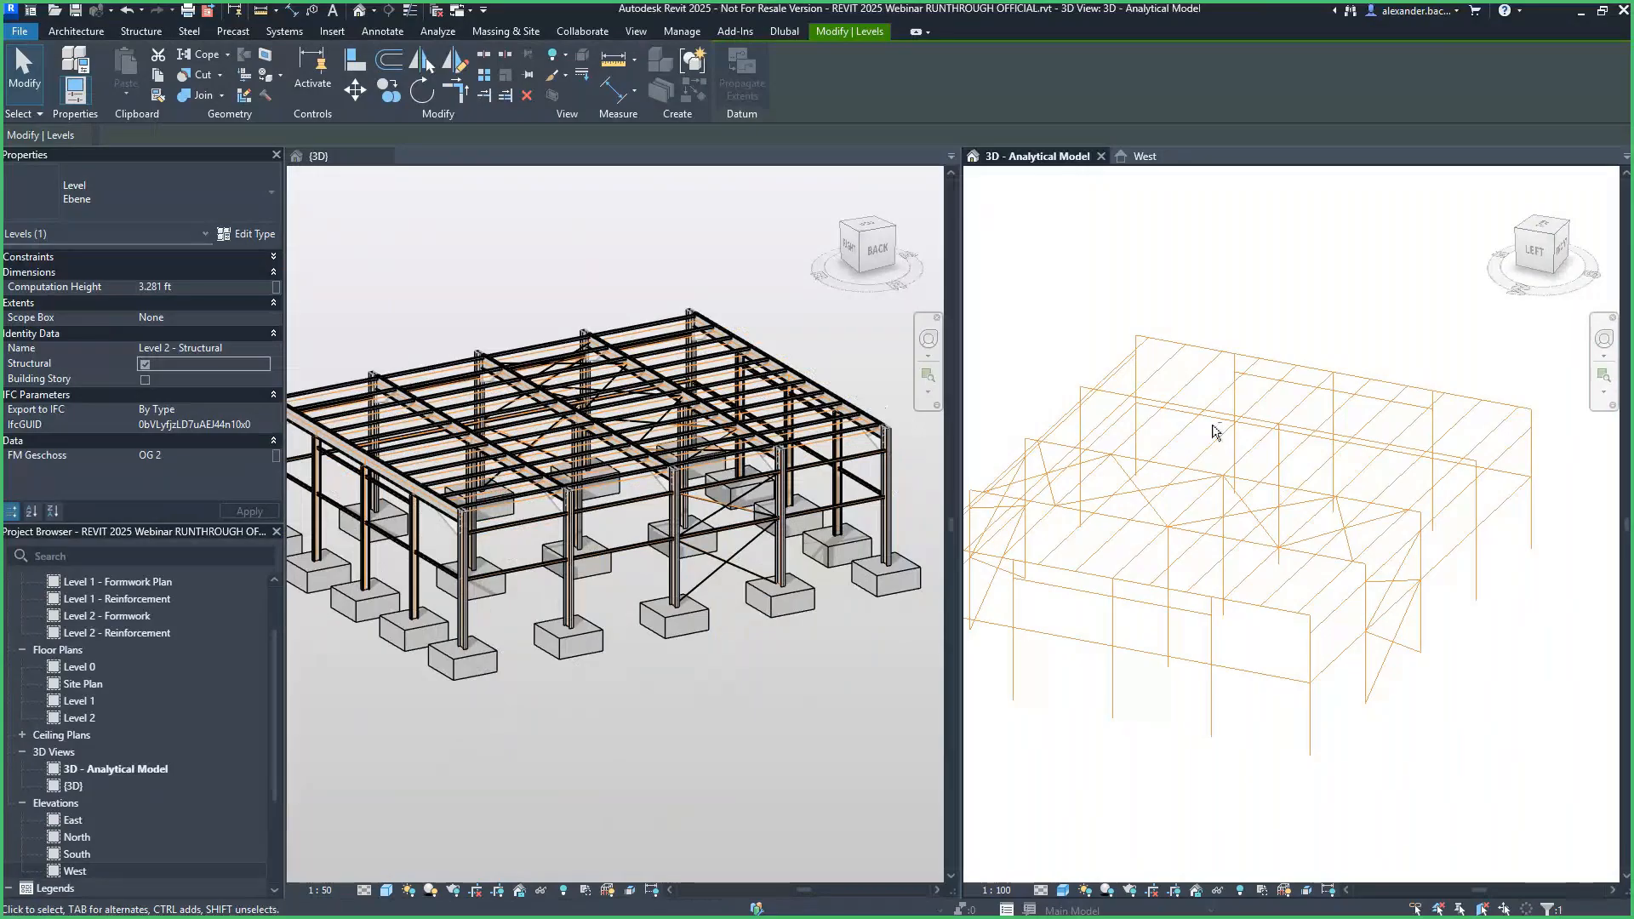
middle_click_drag(1214, 431, 1158, 499, "shift")
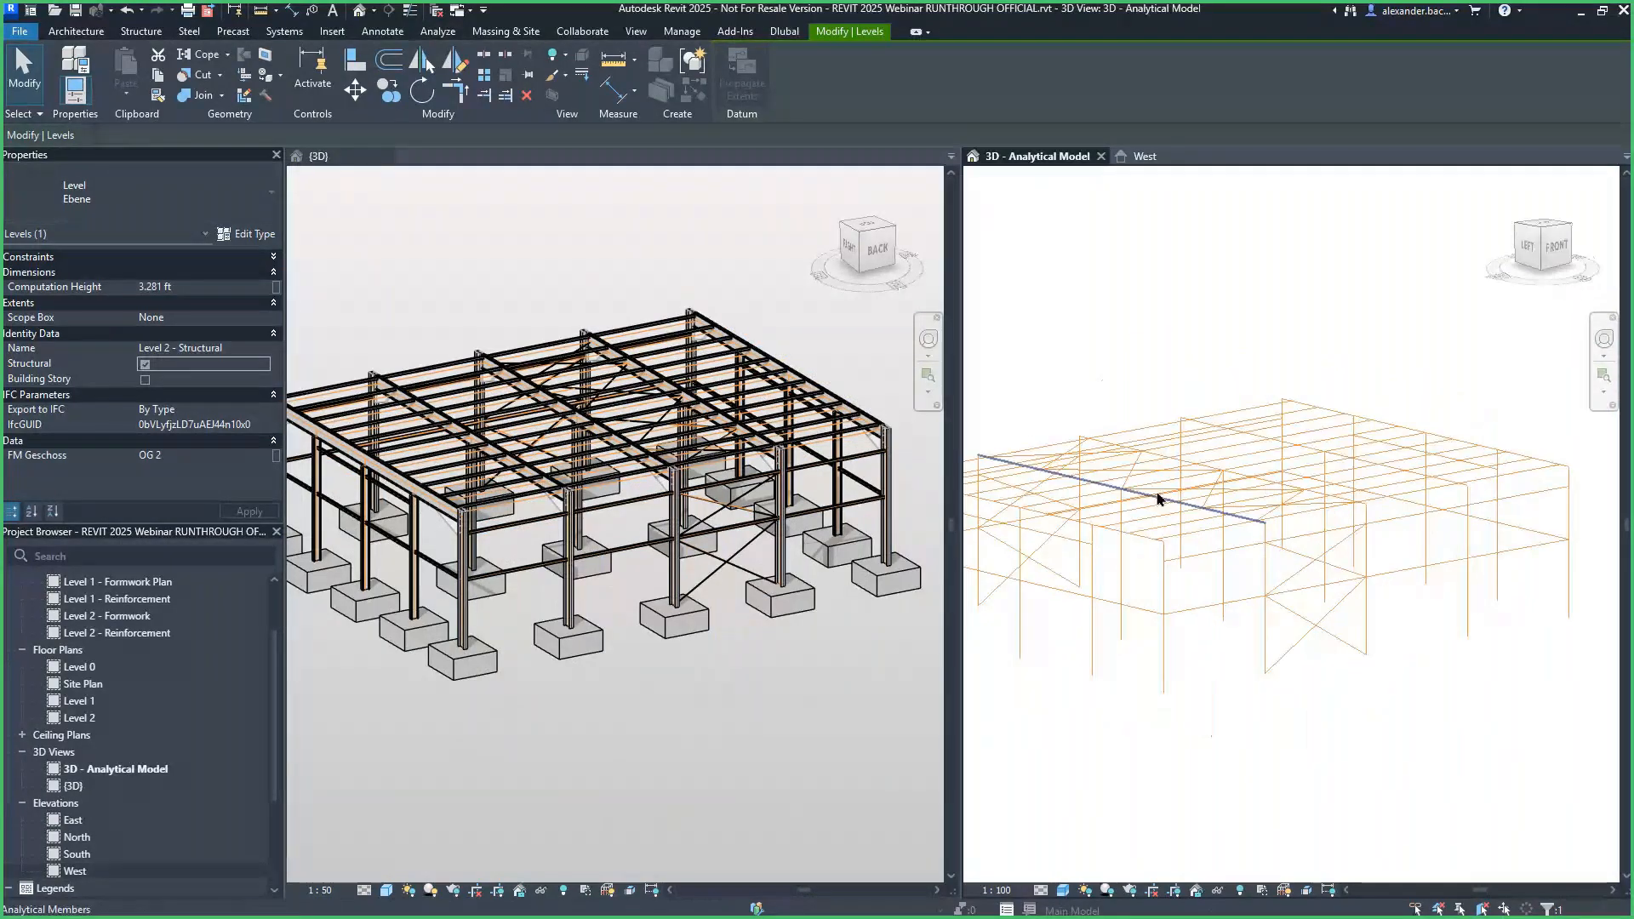
Look at the boundary condition options and the point, line and area load options for the analytical model.
left_click(436, 32)
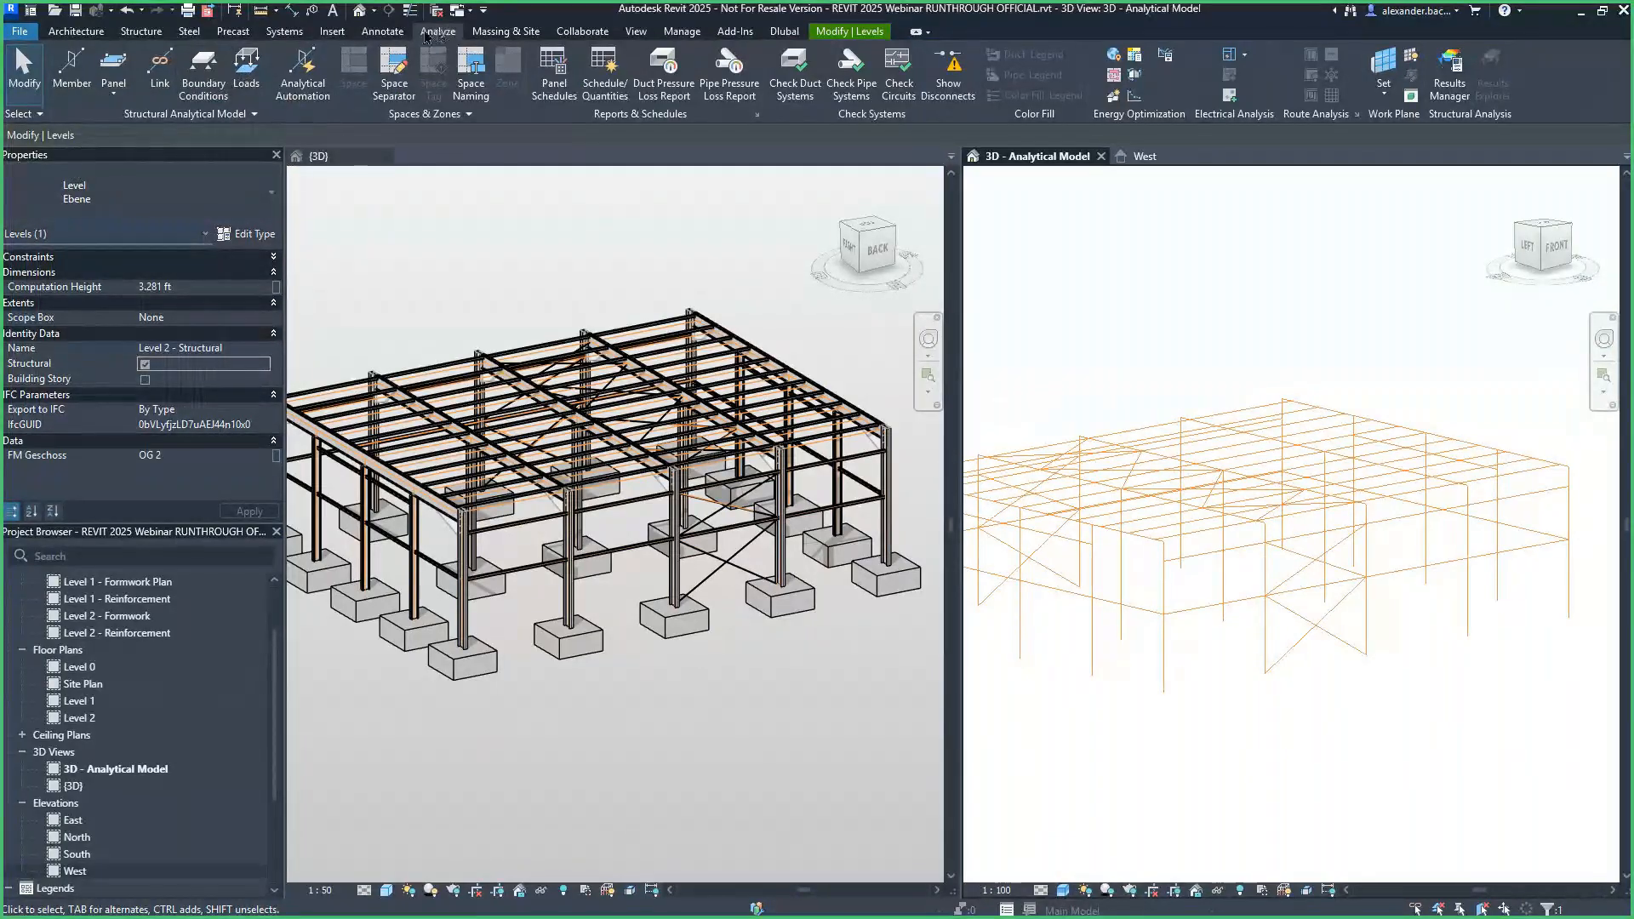
left_click(195, 79)
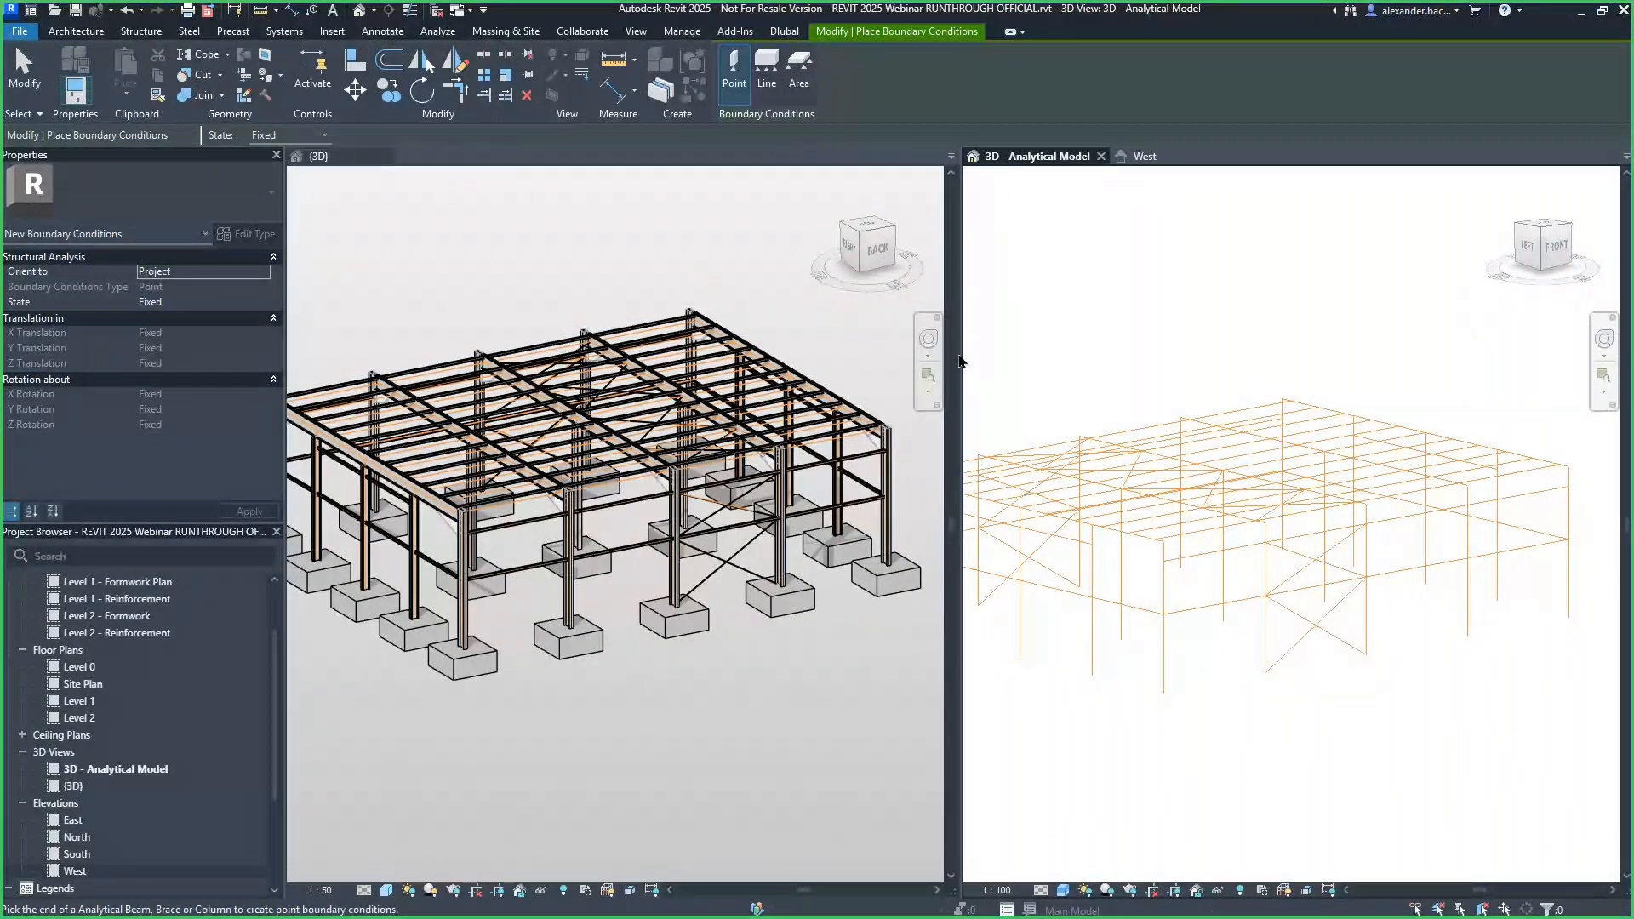
key("Escape")
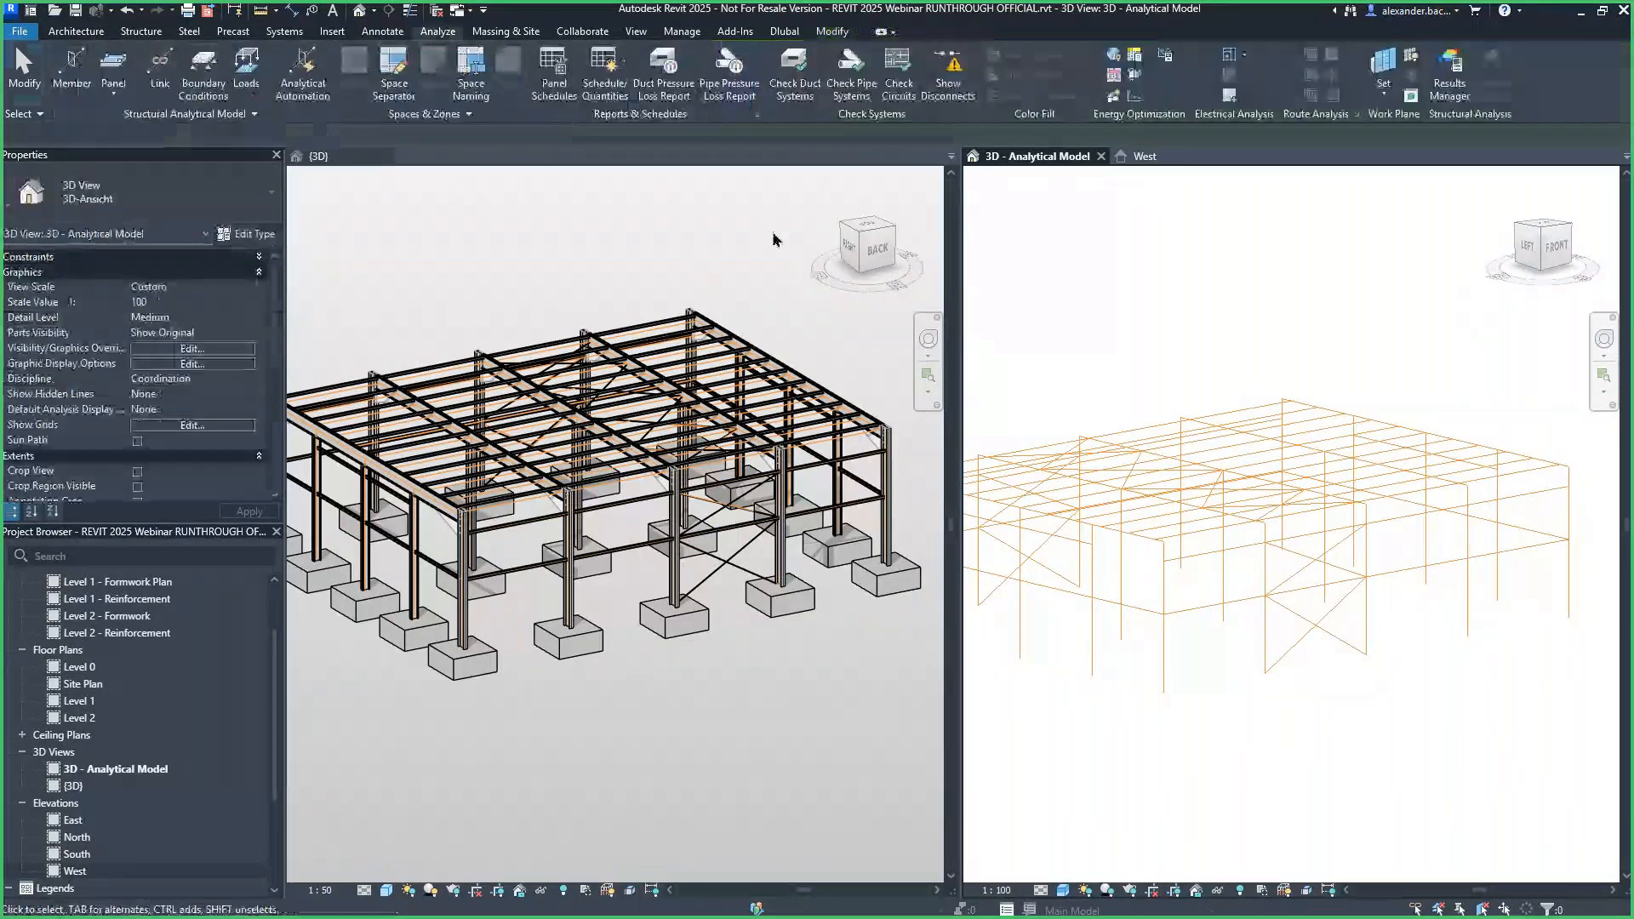
left_click(247, 76)
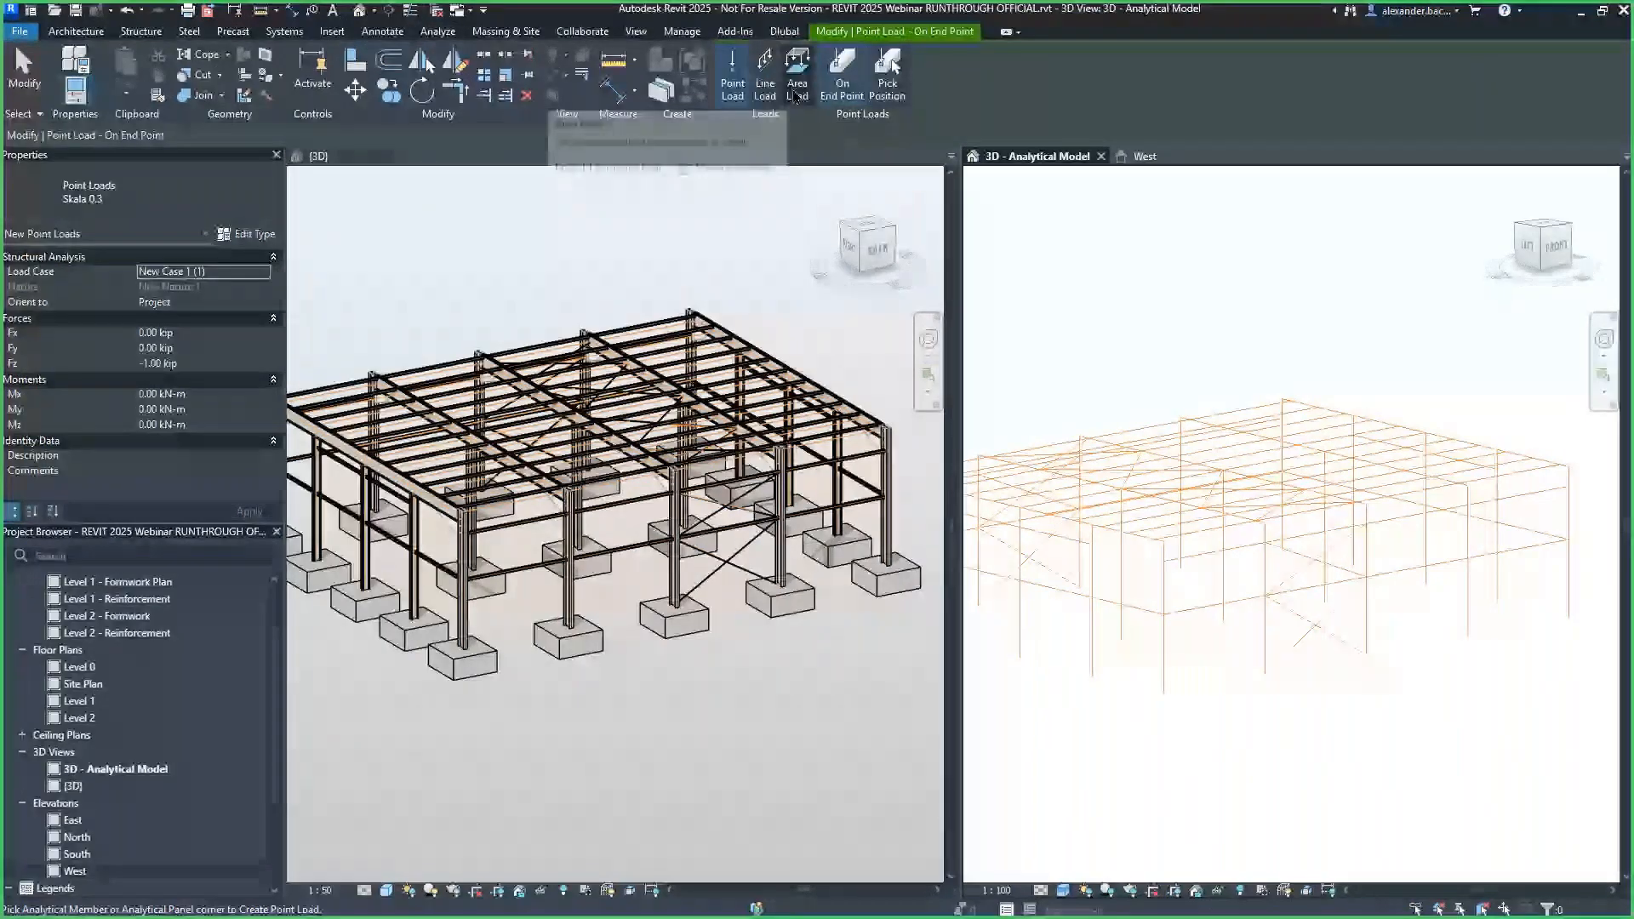
key("Escape")
Review the load cases and load combinations in the Structural Settings, then leave them without changes.
left_click(253, 113)
left_click(217, 134)
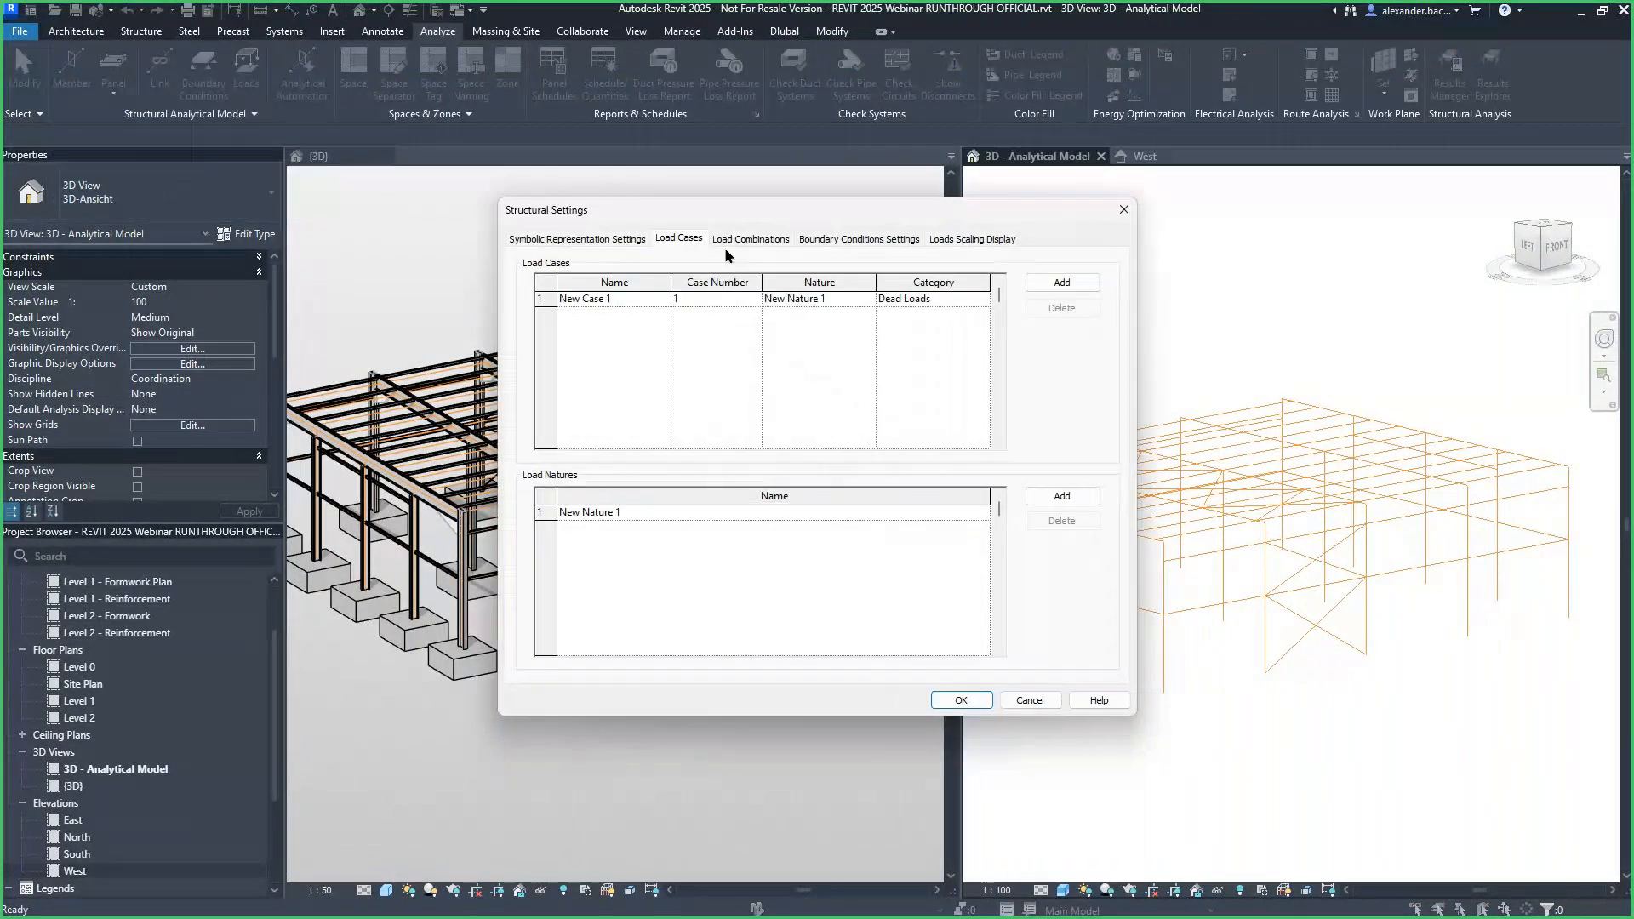
left_click(747, 240)
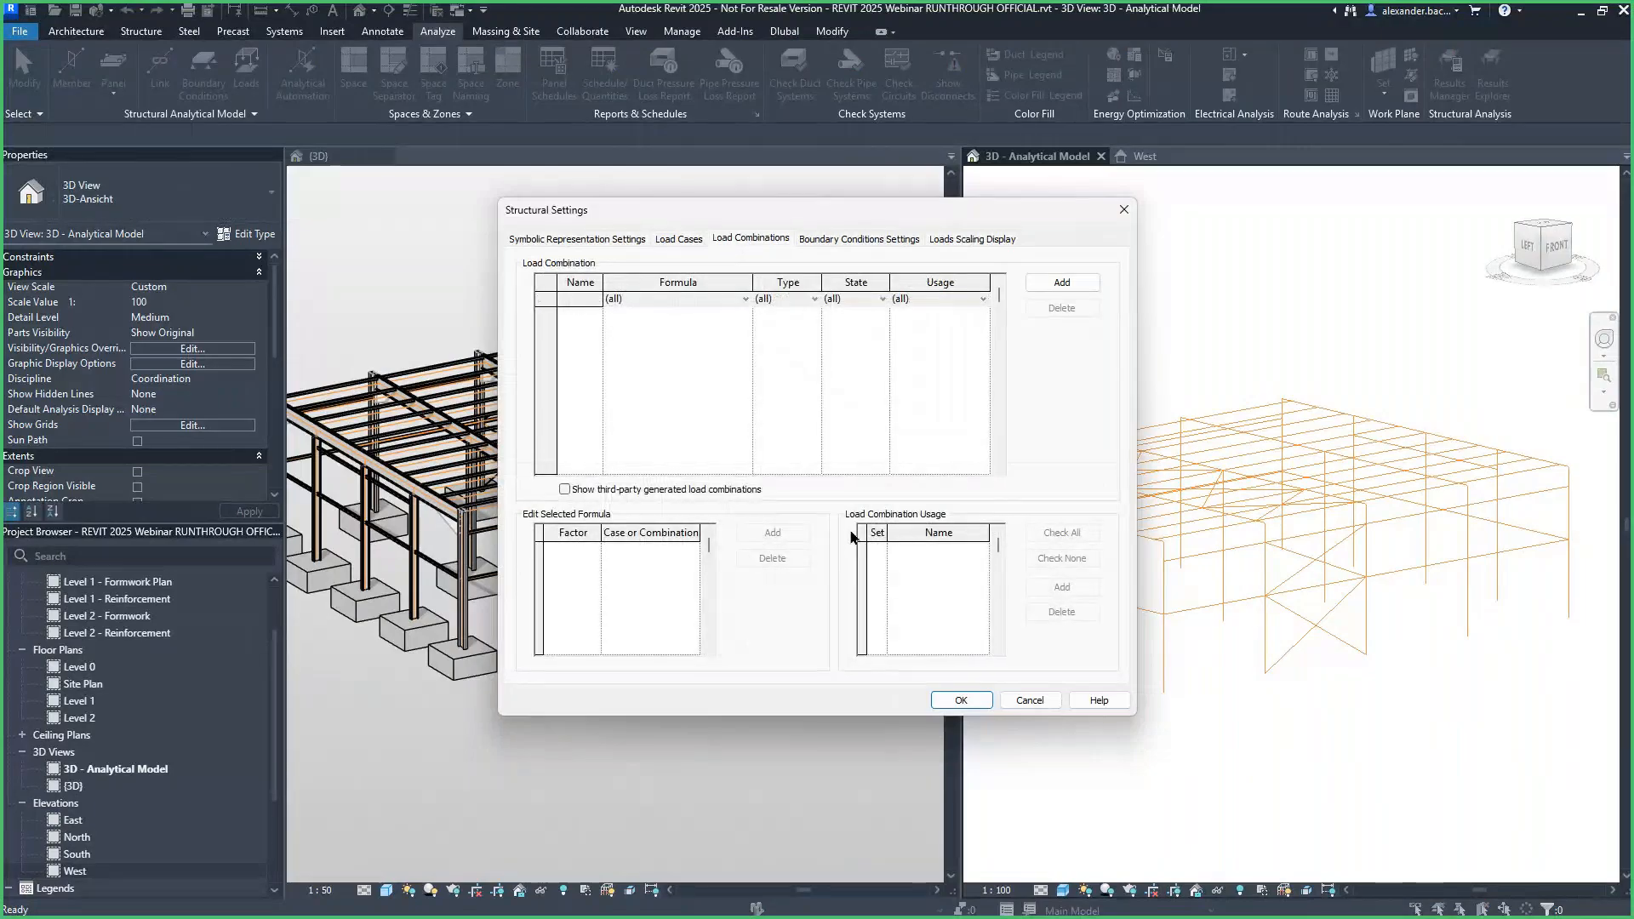
key("Escape")
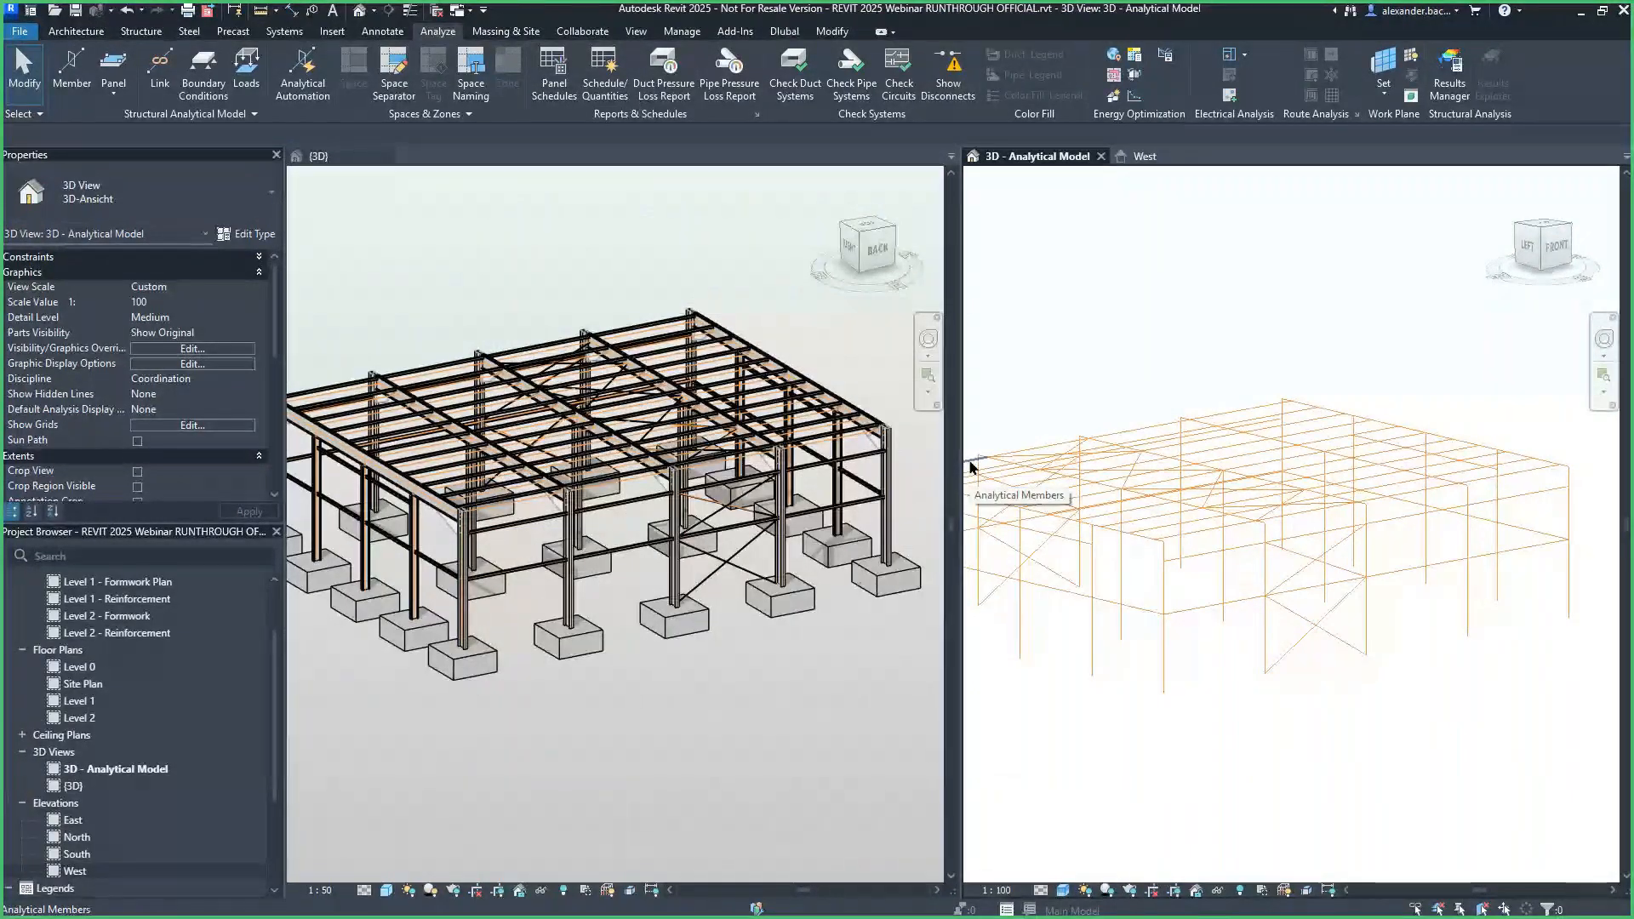
Close the 3D - Analytical Model and West views, keeping only the {3D} view open.
left_click(704, 739)
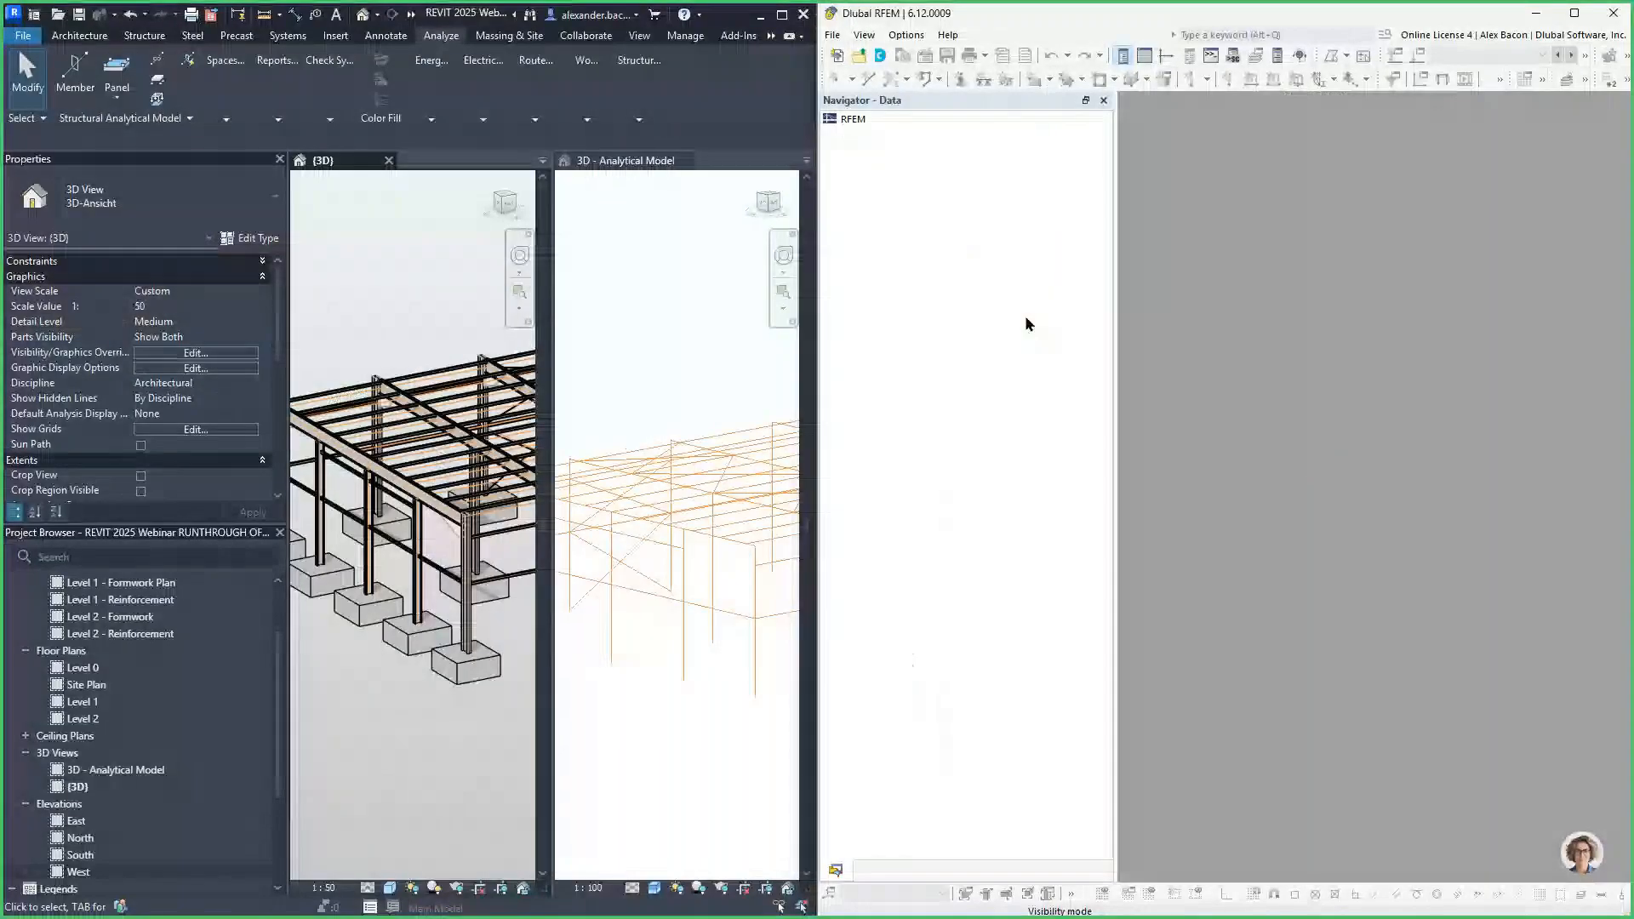
left_click(737, 163)
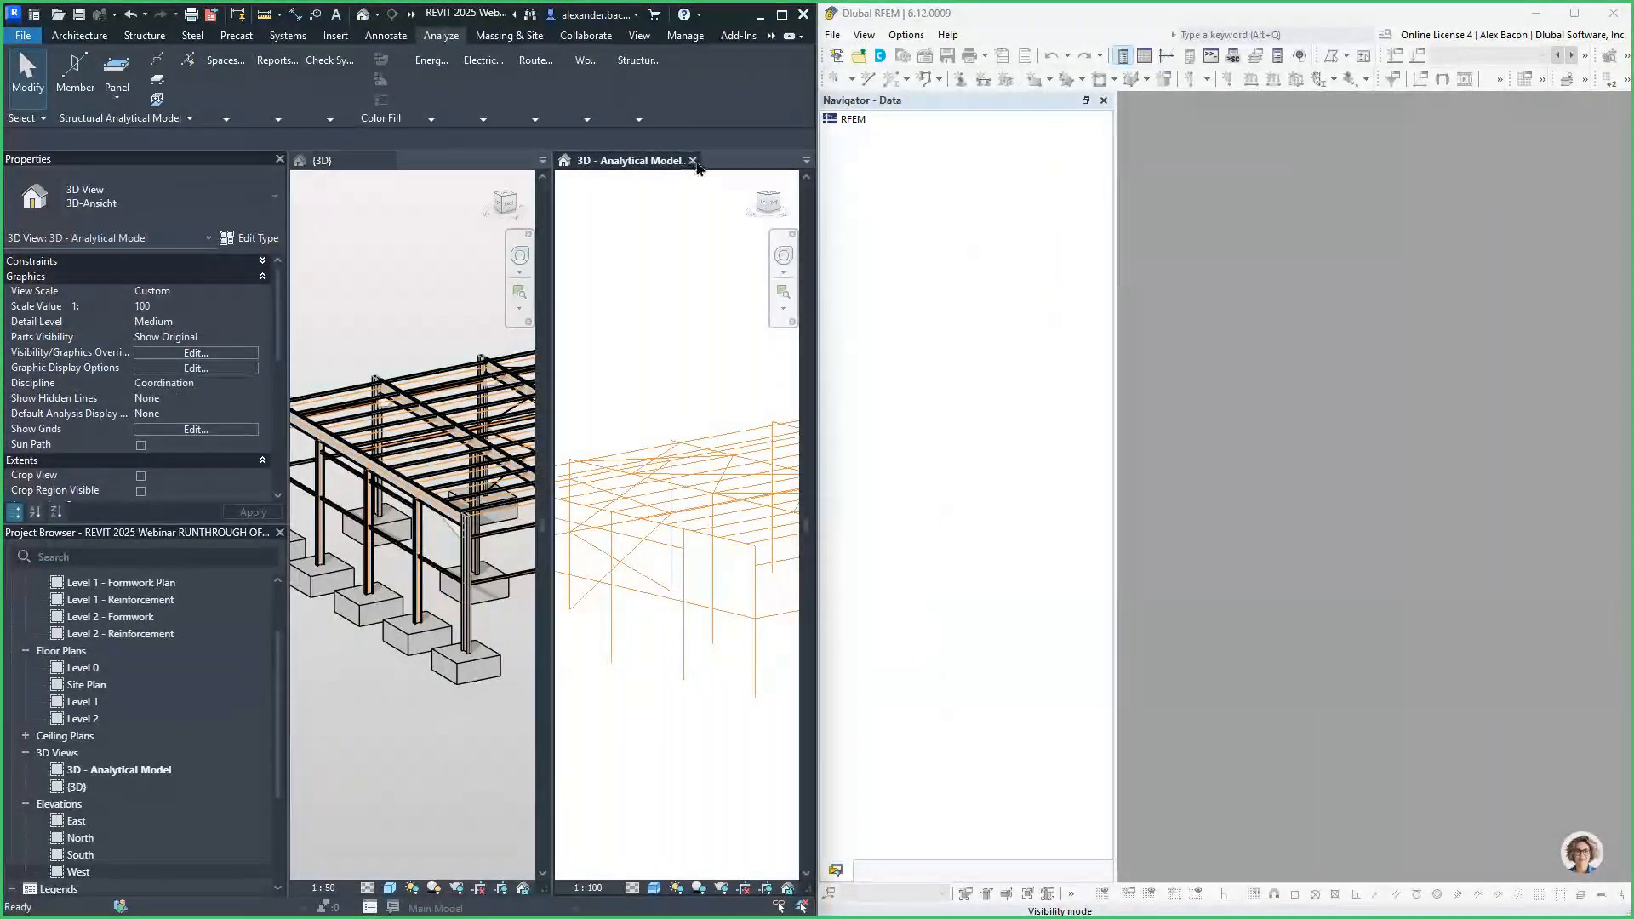
left_click(693, 161)
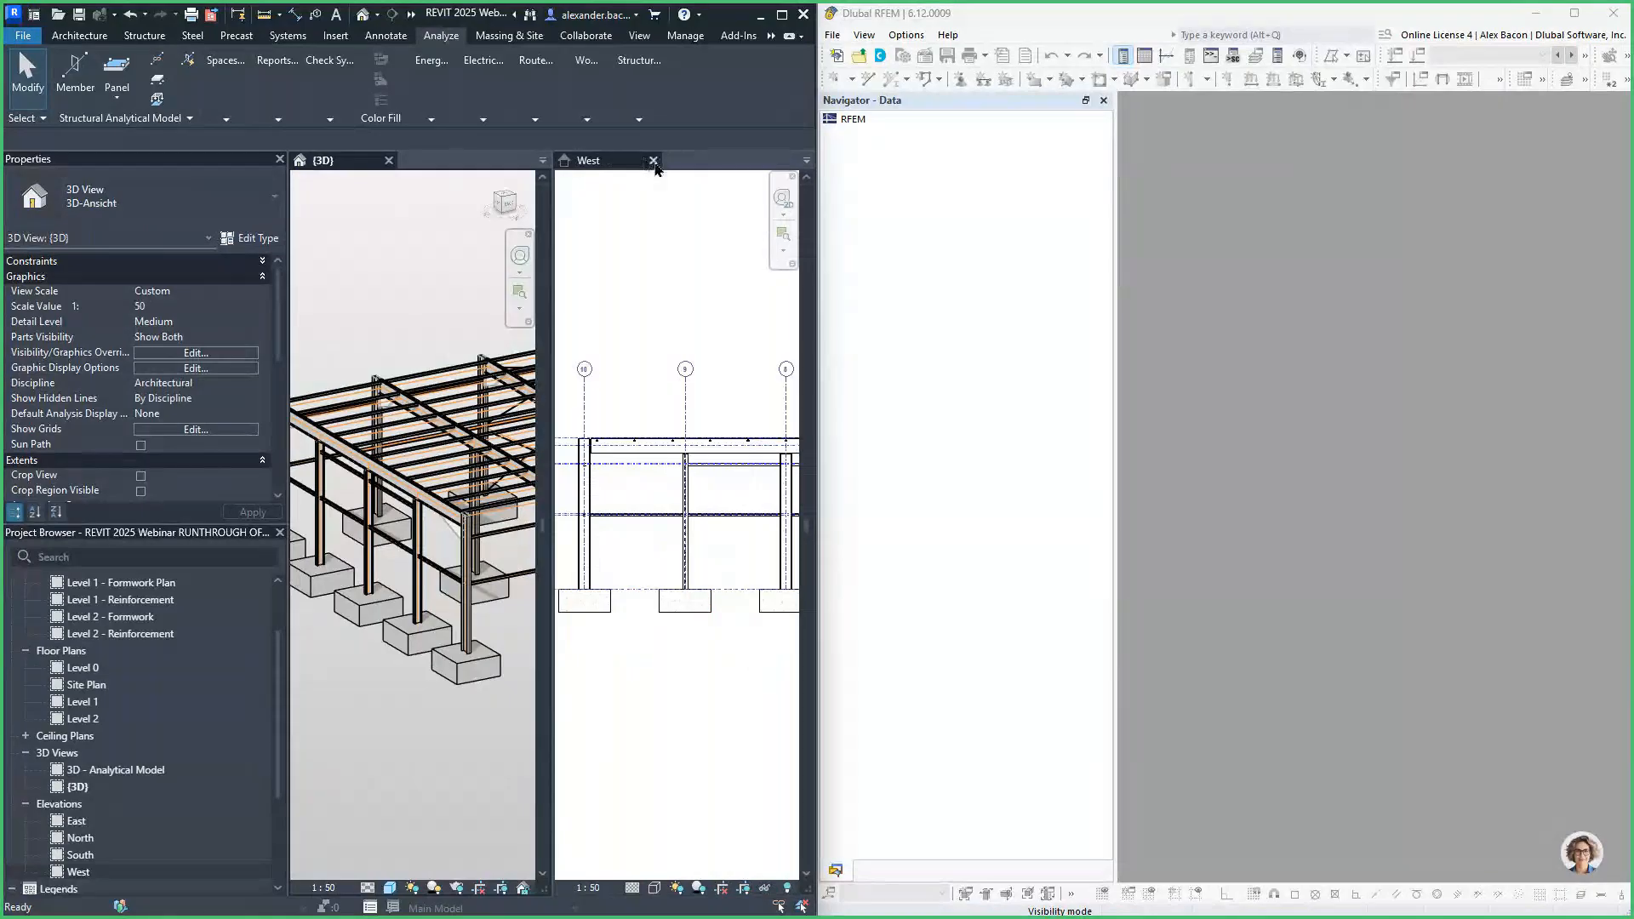
left_click(656, 170)
left_click(654, 161)
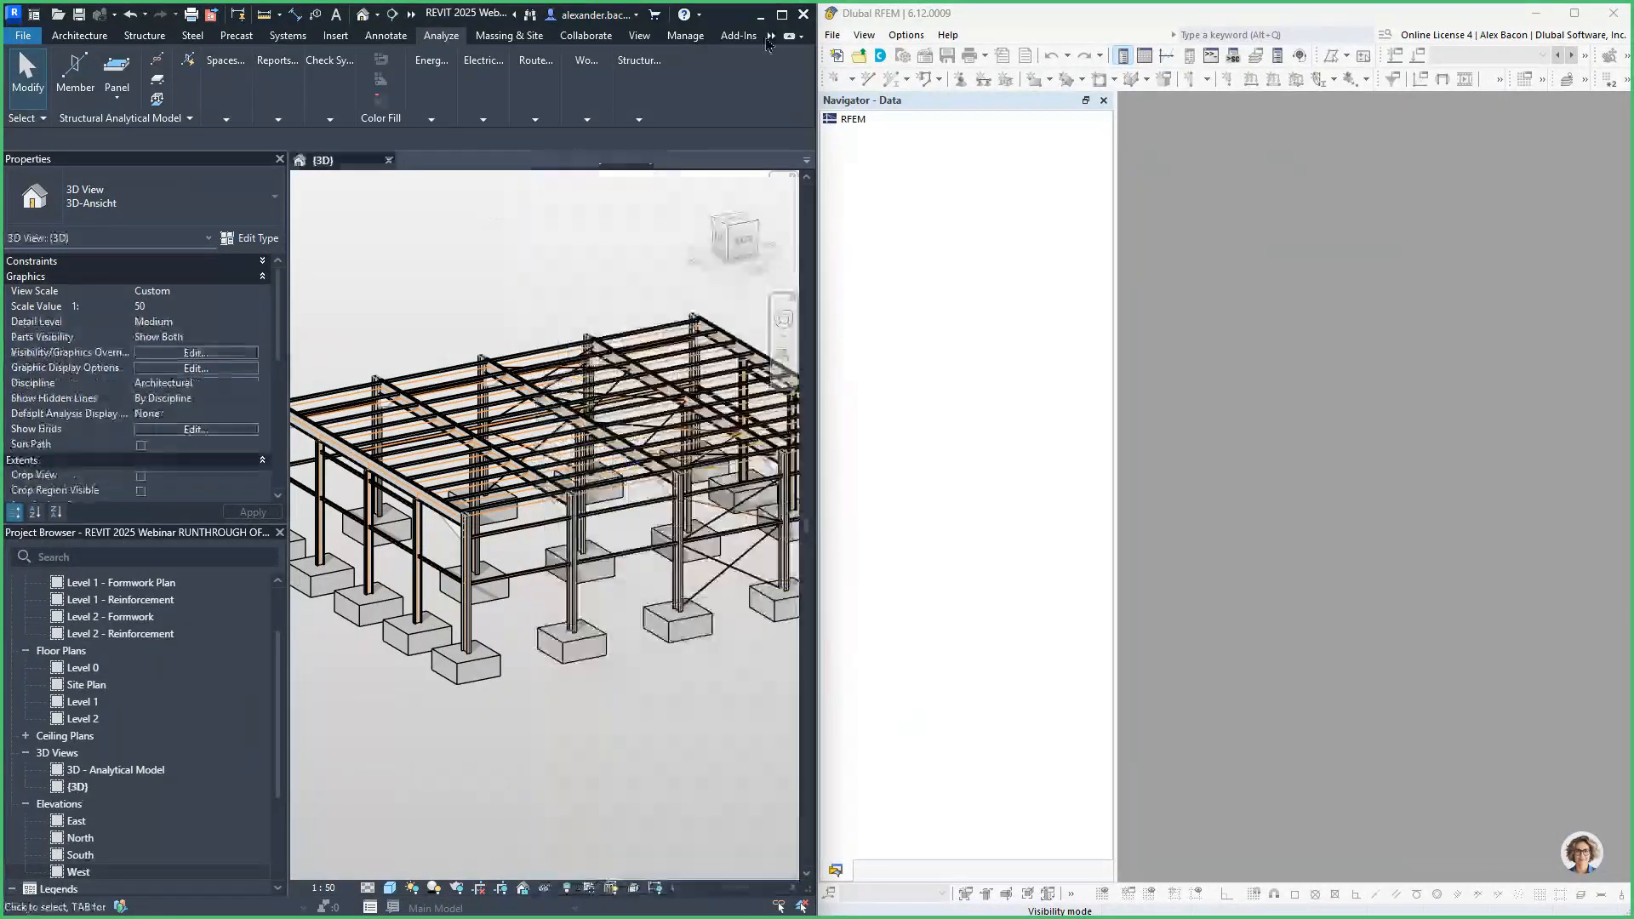
Start the model export to RFEM 6 and check the template file path in the export settings.
left_click(738, 35)
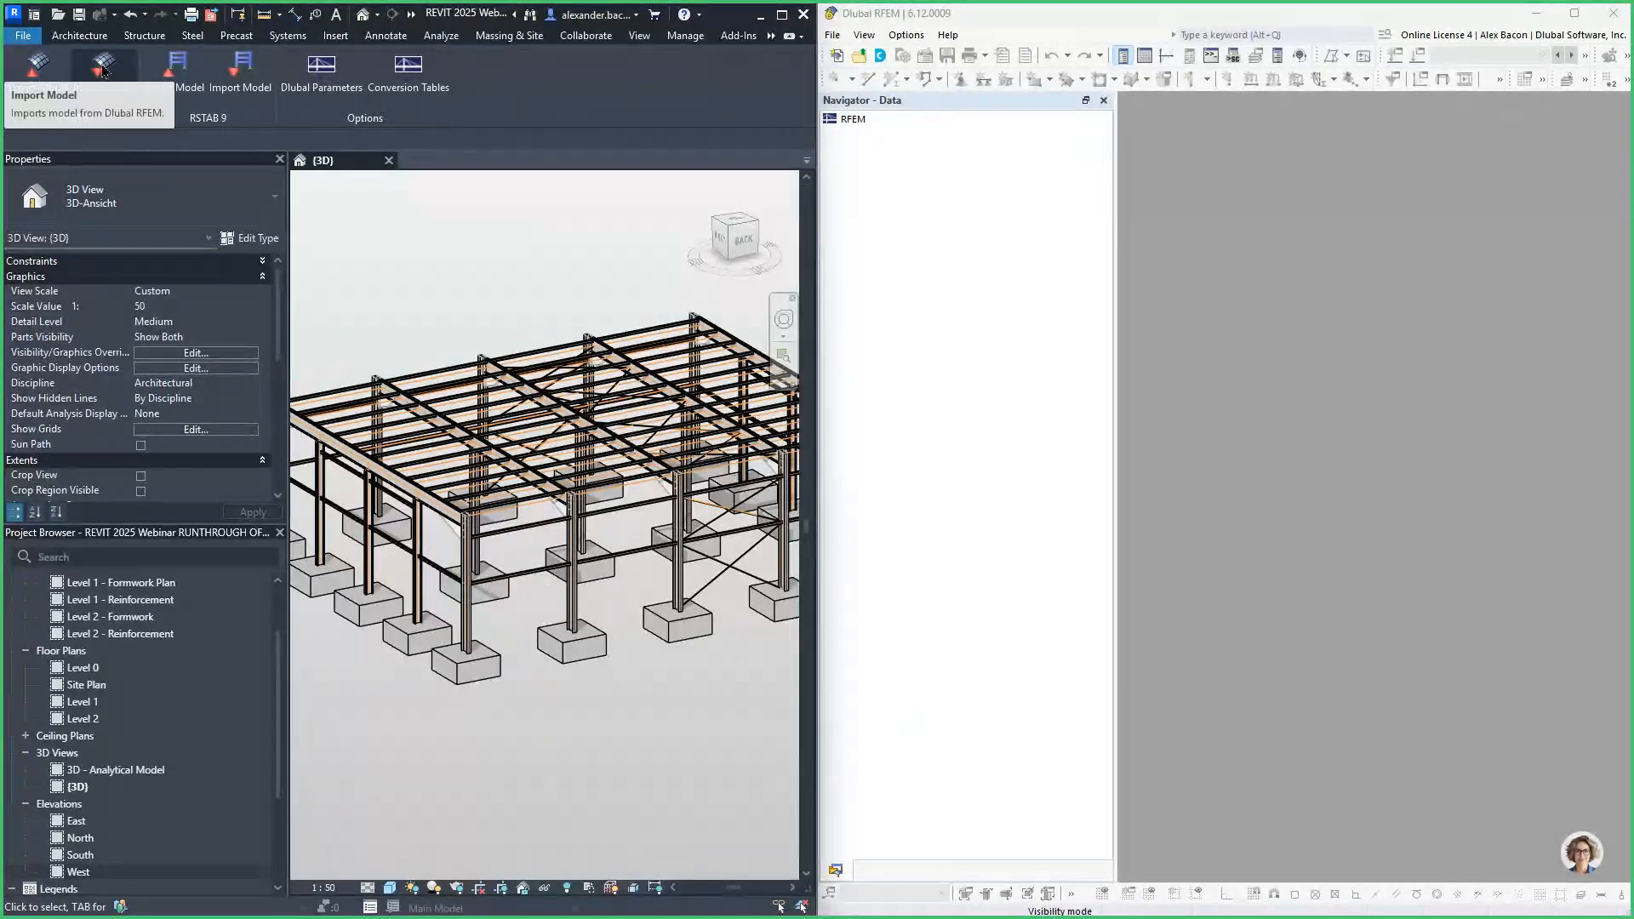
left_click(38, 70)
left_click_drag(597, 175, 354, 196)
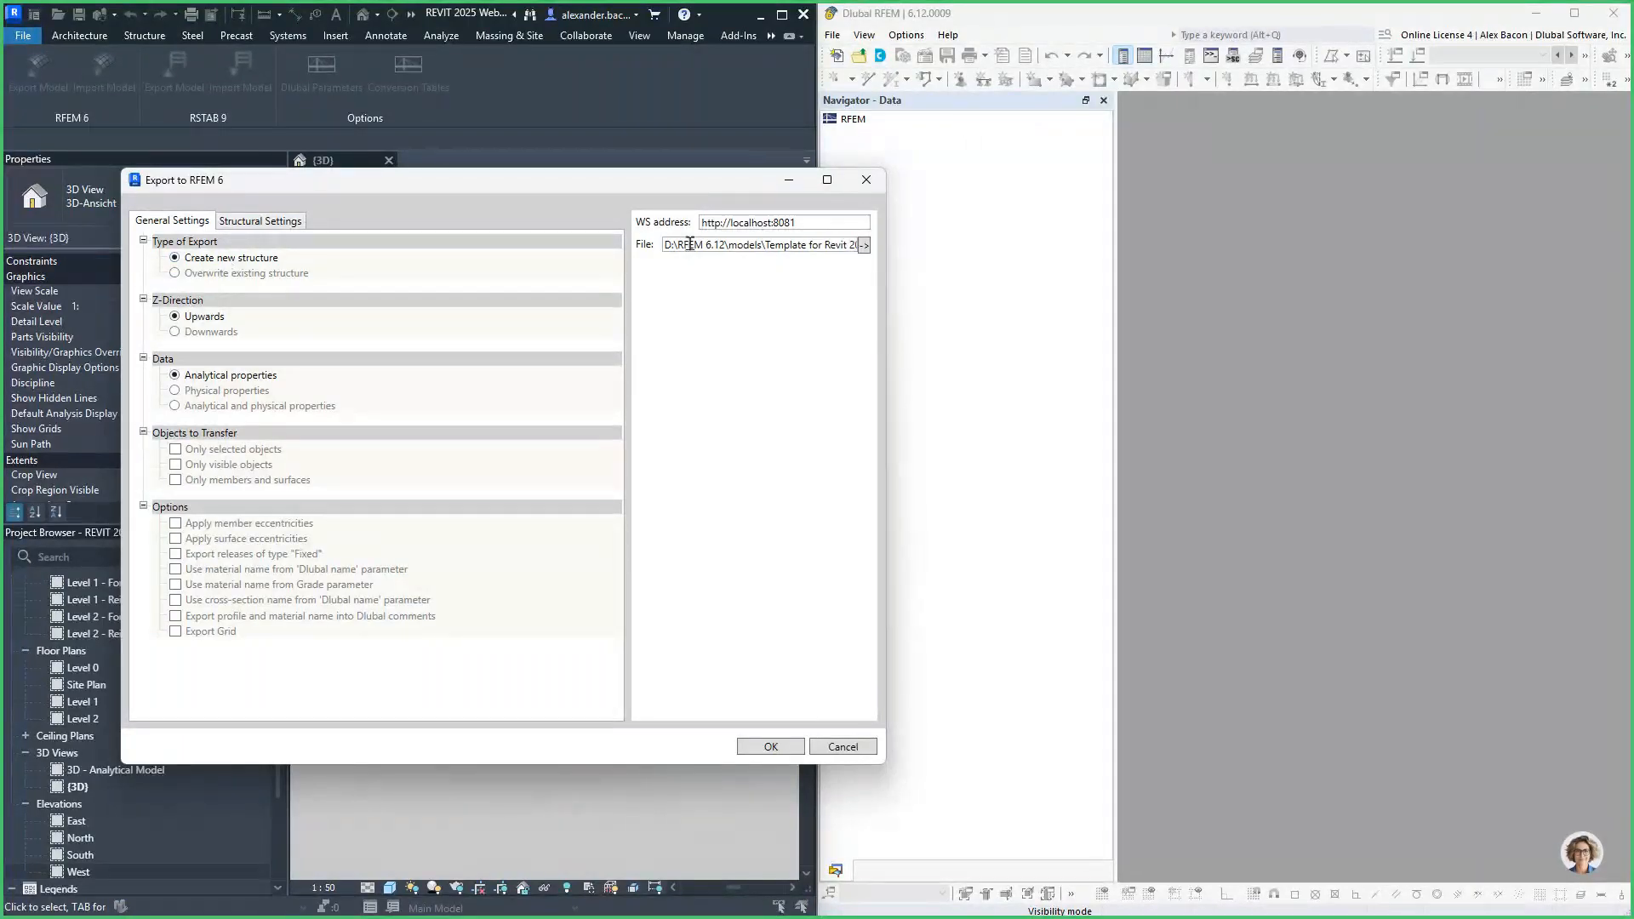
left_click_drag(669, 244, 881, 247)
left_click(801, 244)
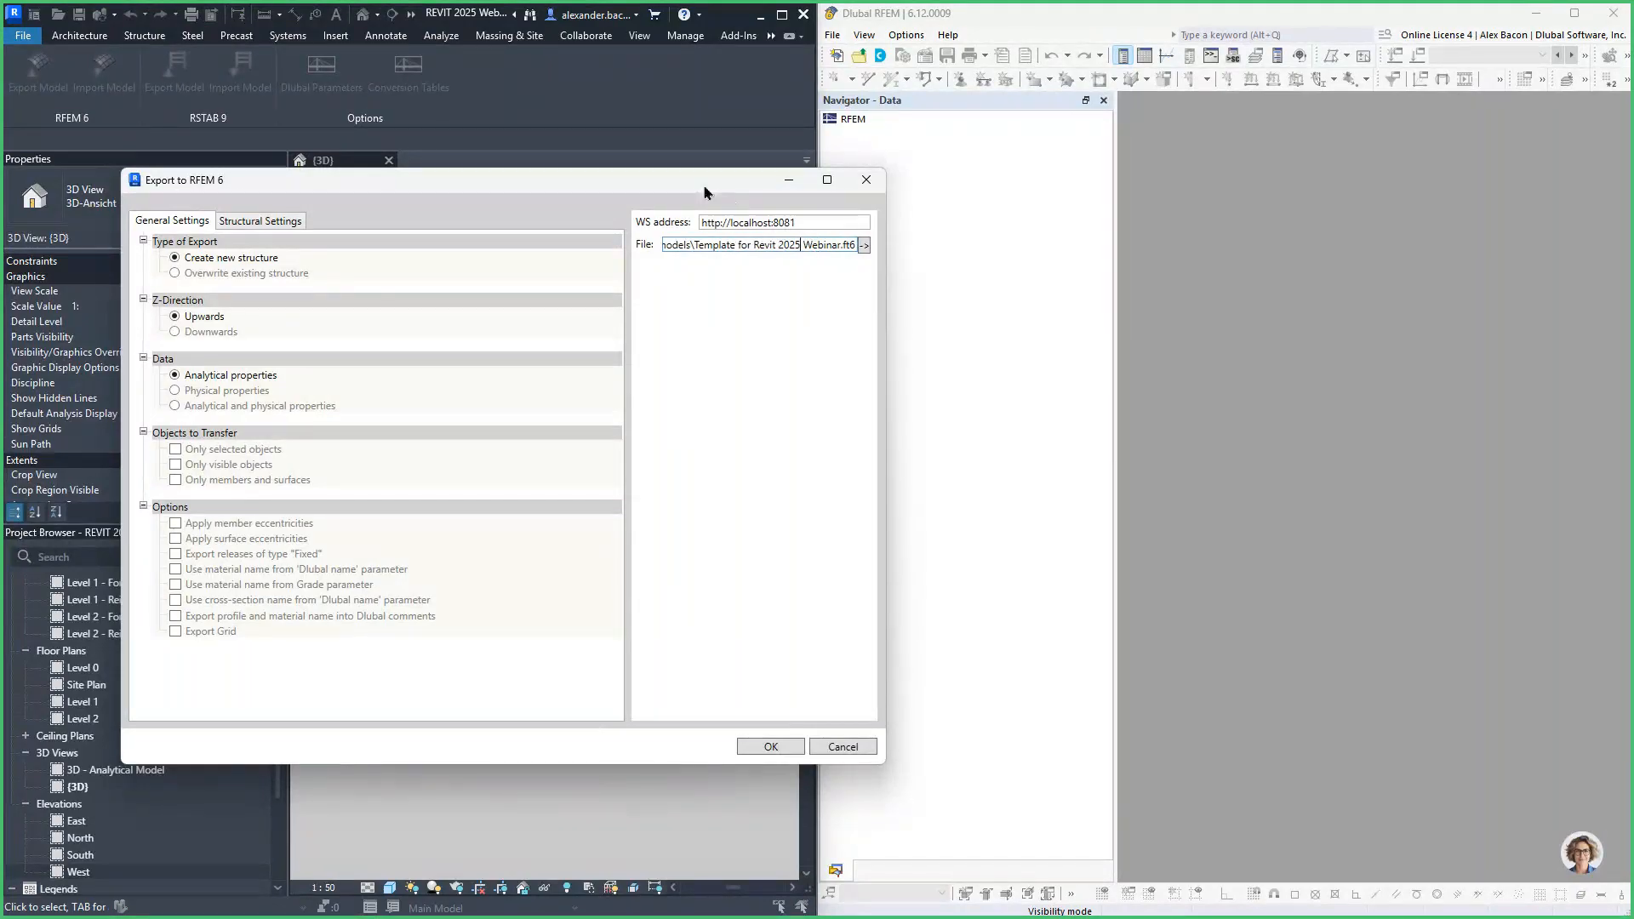
left_click_drag(705, 192, 593, 182)
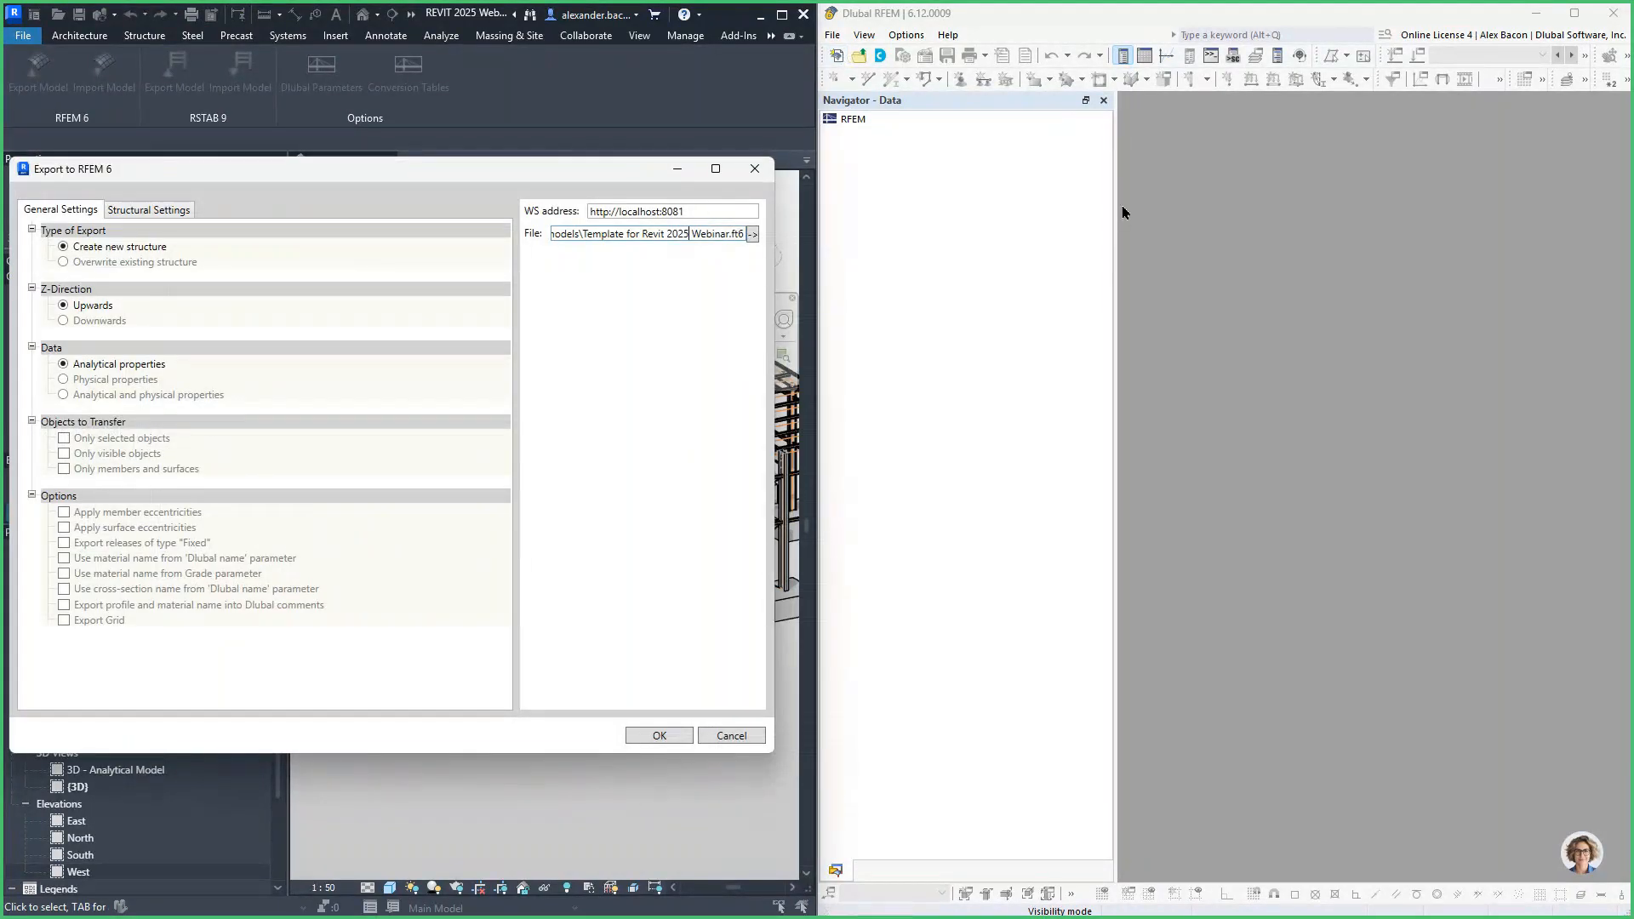
Look at RFEM's recent files and at the export's template file browser without choosing another file.
left_click(833, 38)
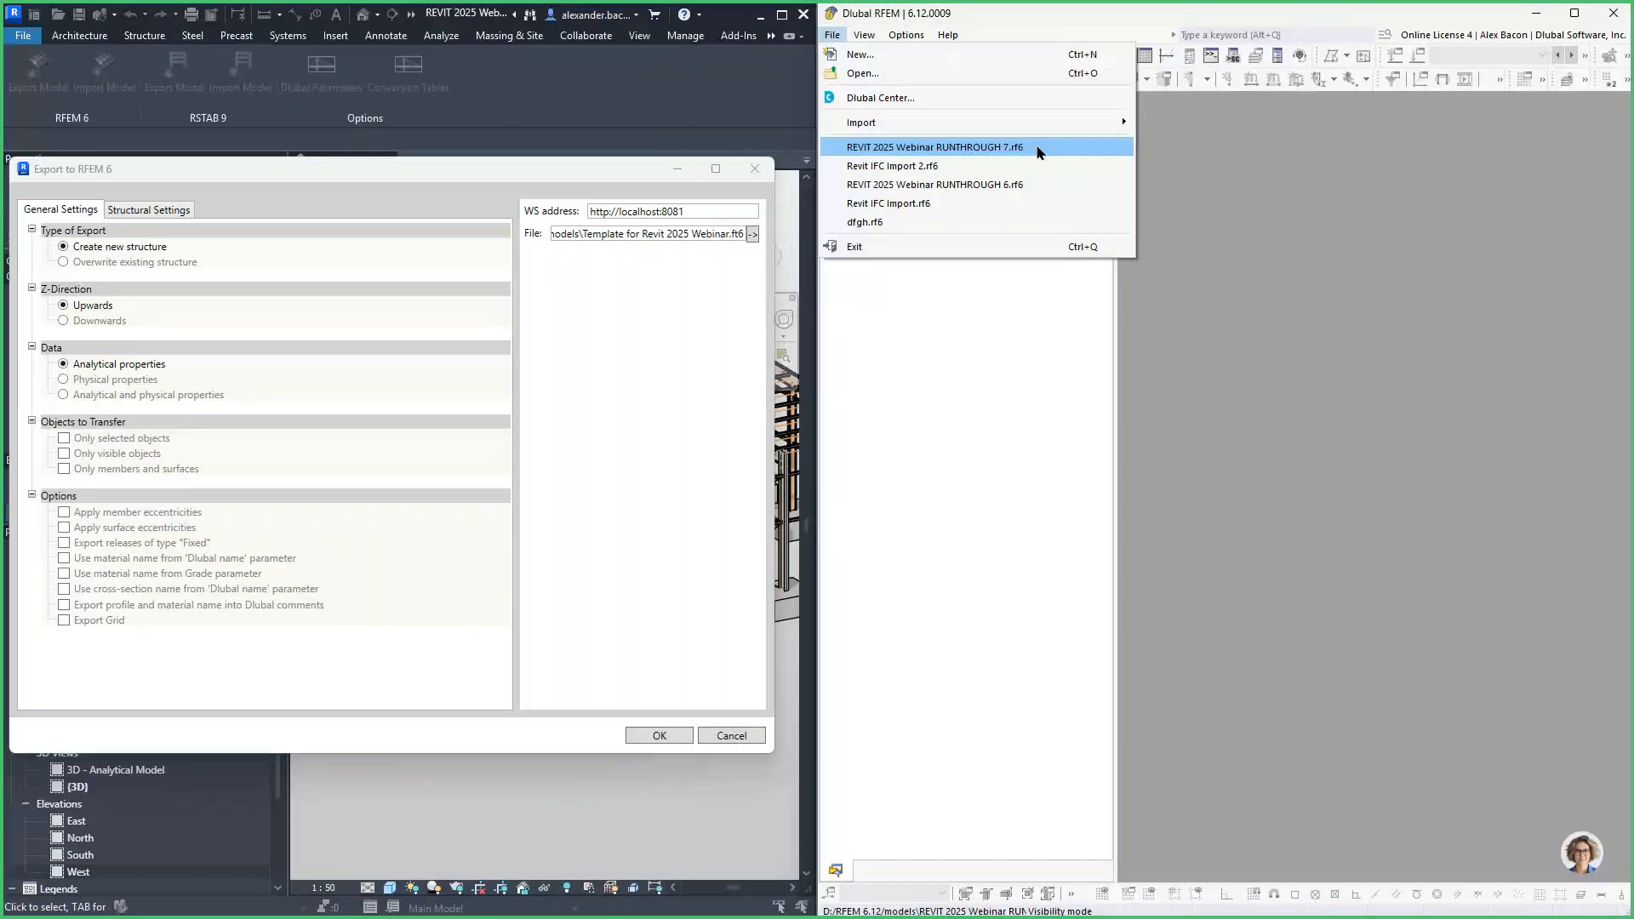
left_click(708, 208)
left_click_drag(649, 233, 752, 242)
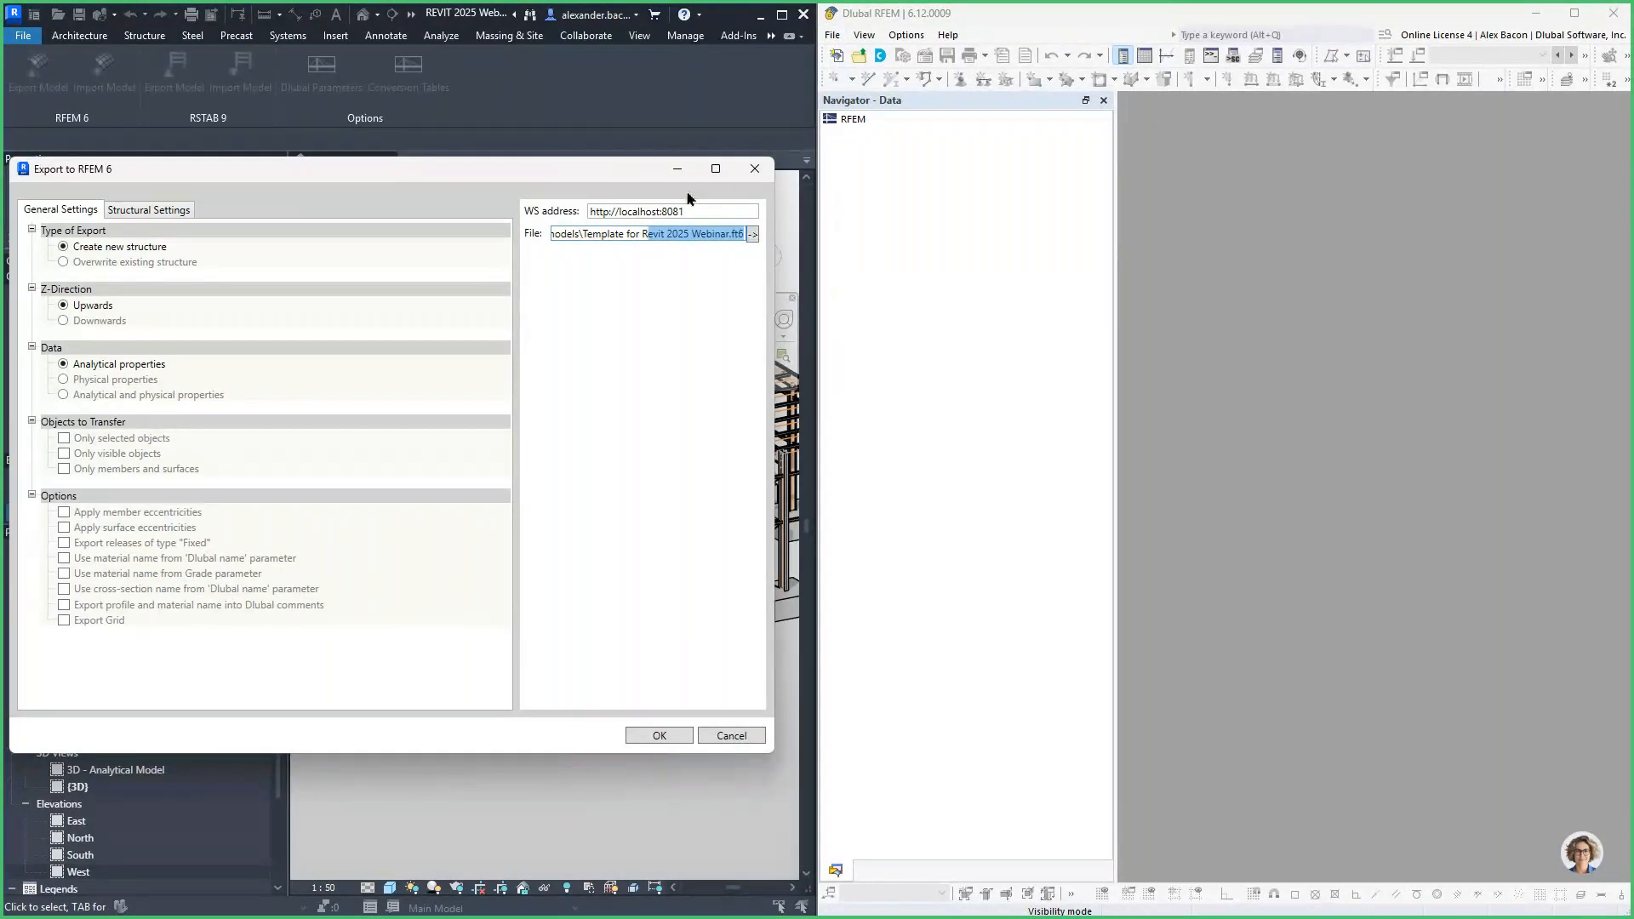
left_click(752, 235)
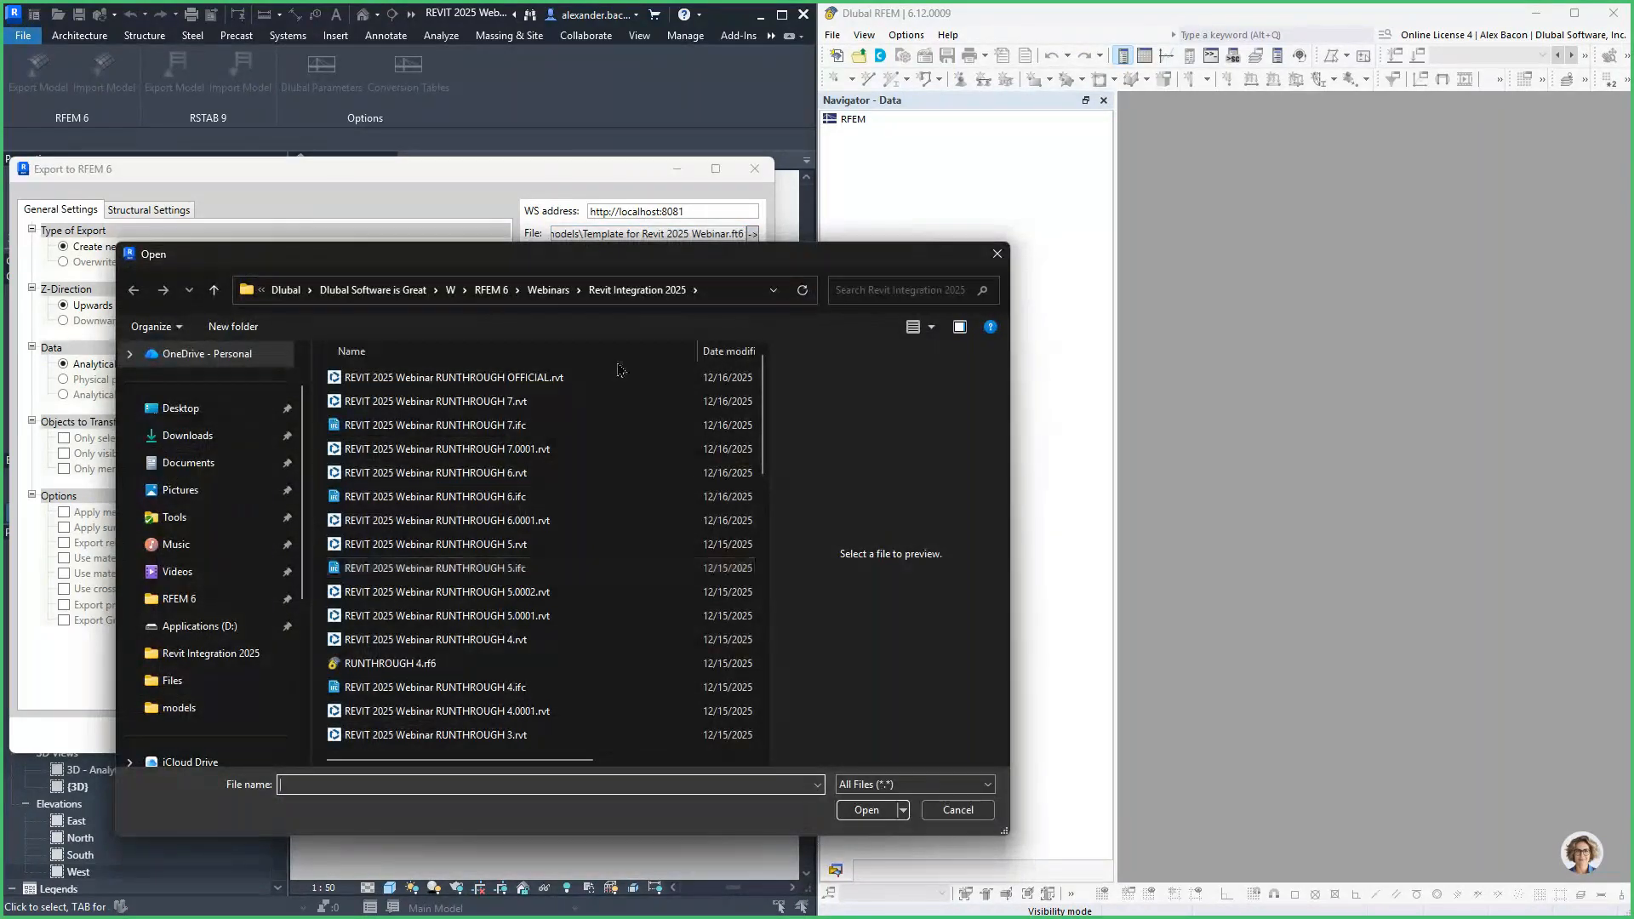
left_click(998, 255)
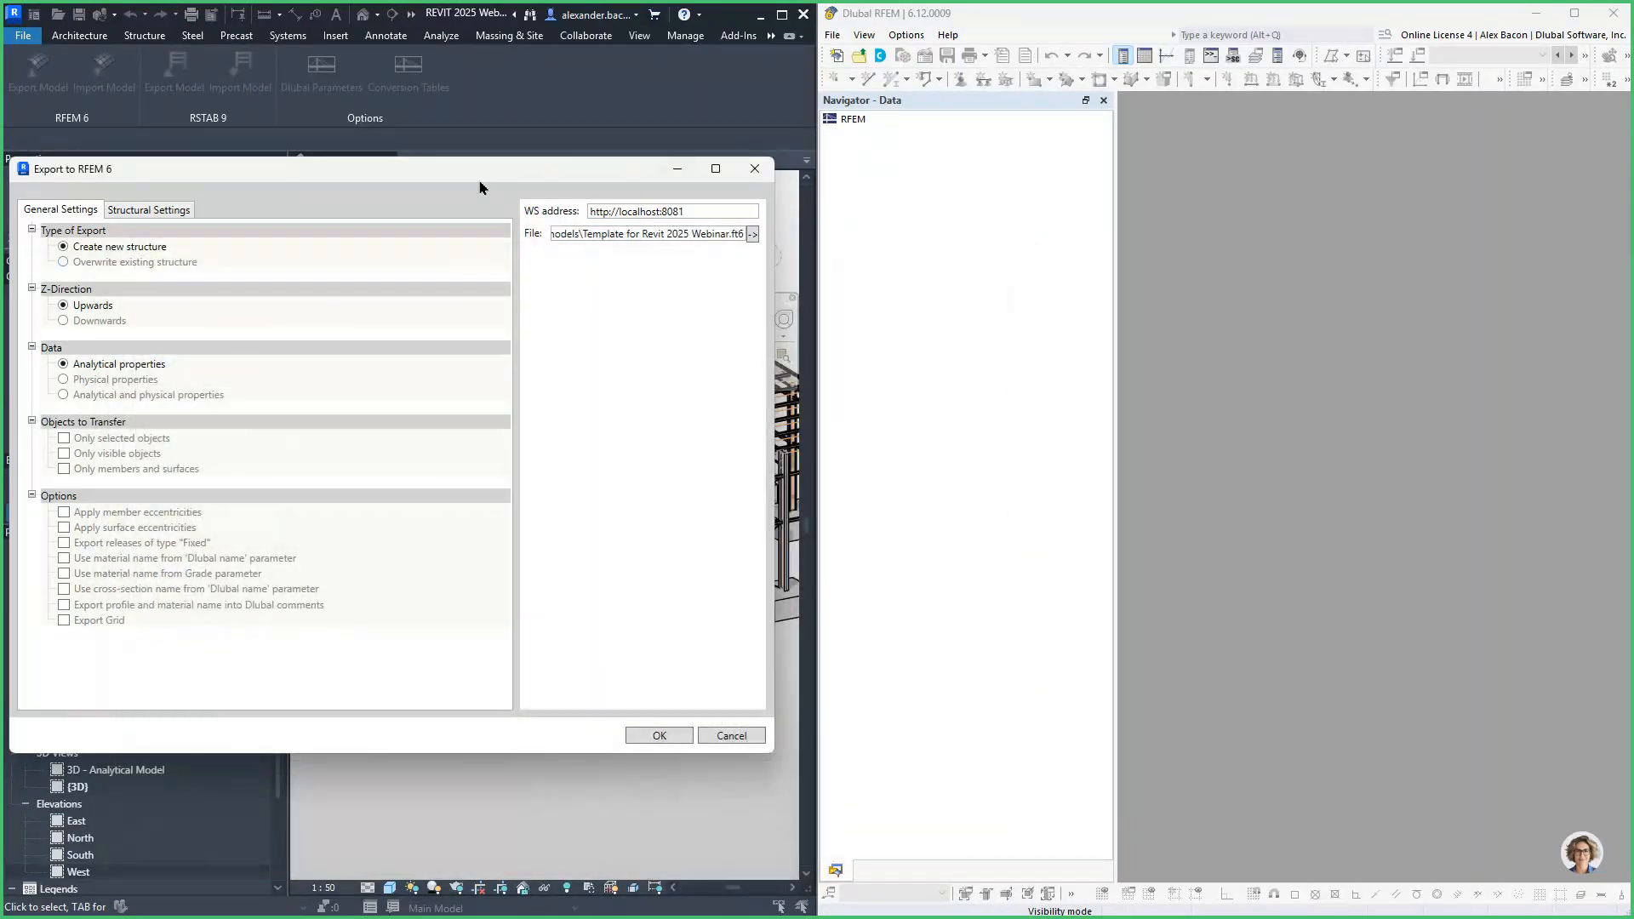
Set the data exported to RFEM 6 to Physical properties.
left_click_drag(480, 182, 626, 180)
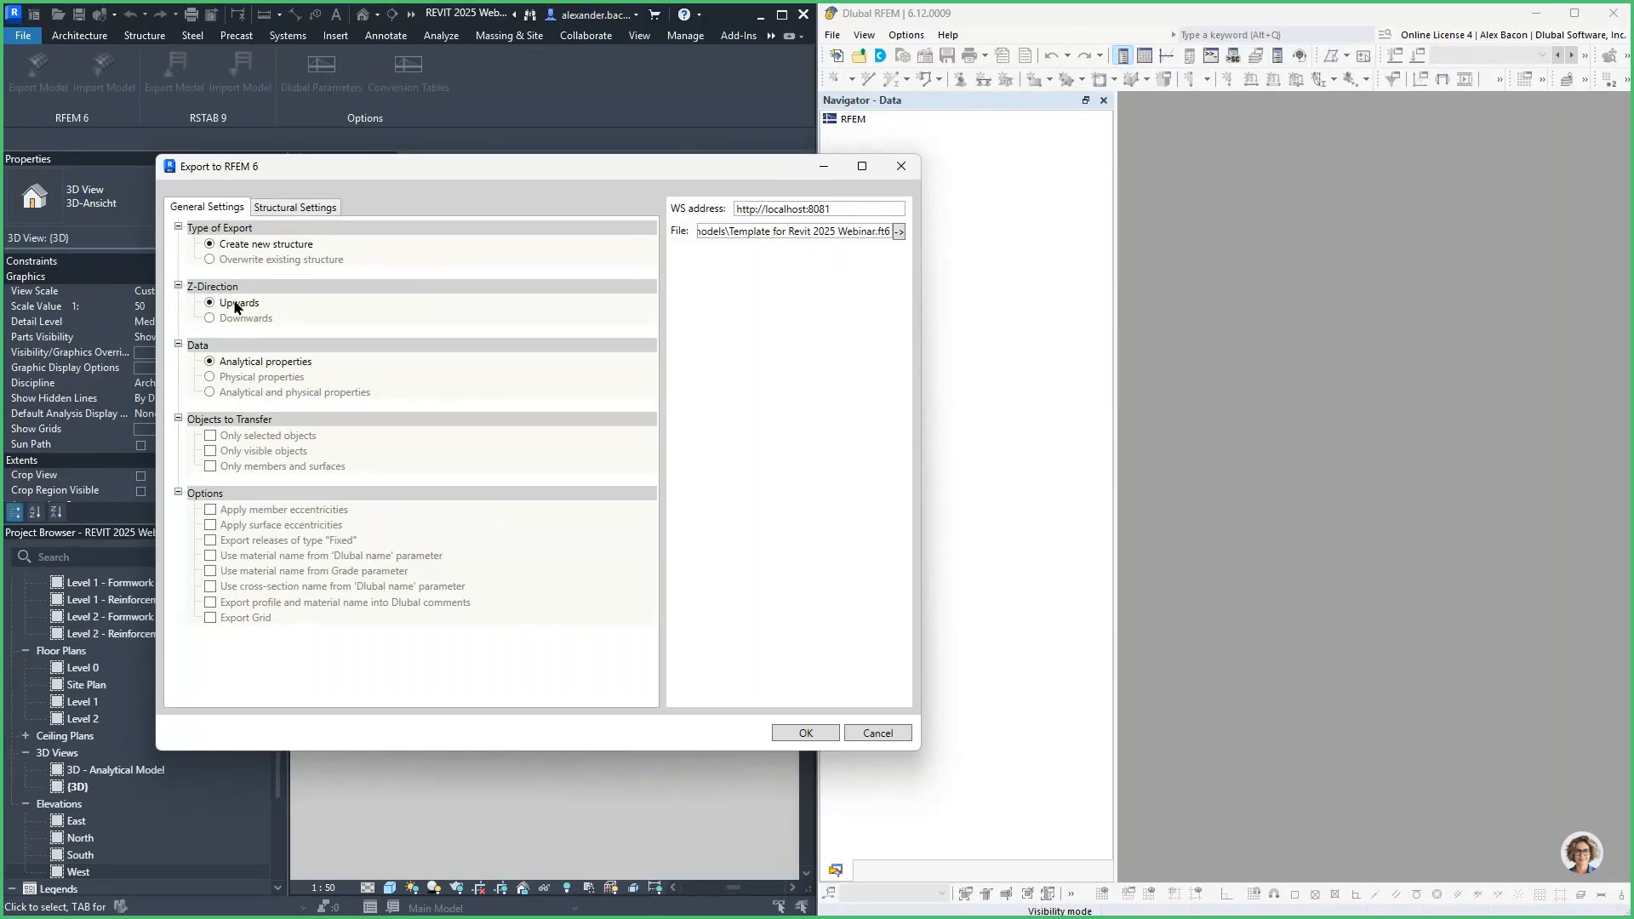
left_click(261, 396)
left_click(272, 379)
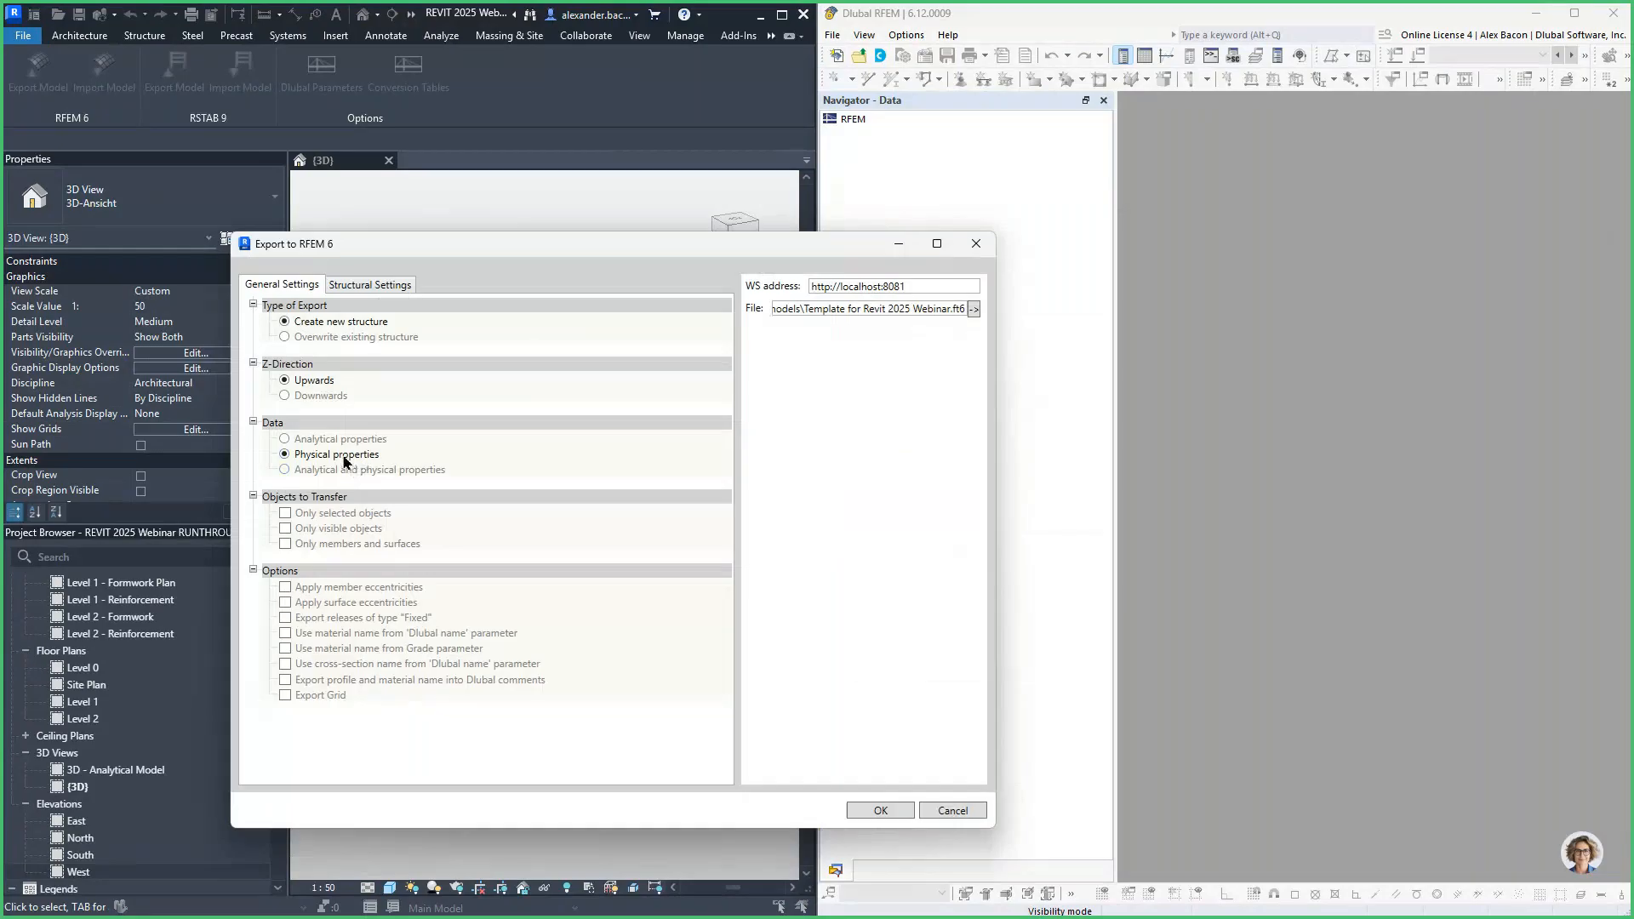
left_click_drag(379, 262, 243, 245)
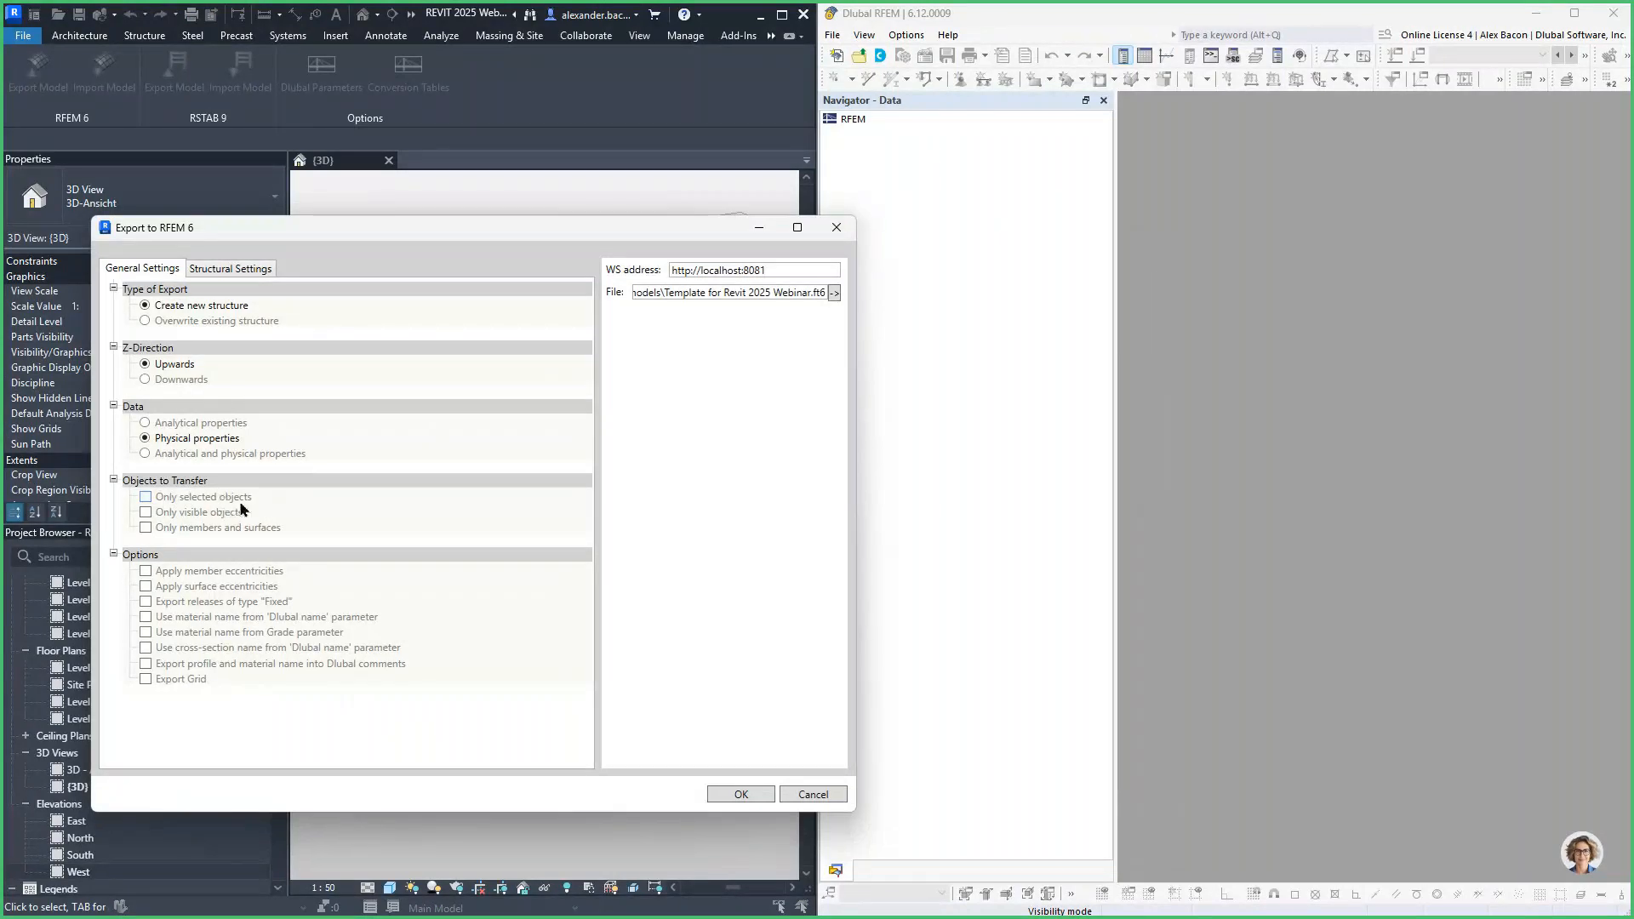
Review the export's Structural Settings, export the physical model to RFEM 6 as a new structure and close the export report.
left_click(145, 527)
left_click(241, 270)
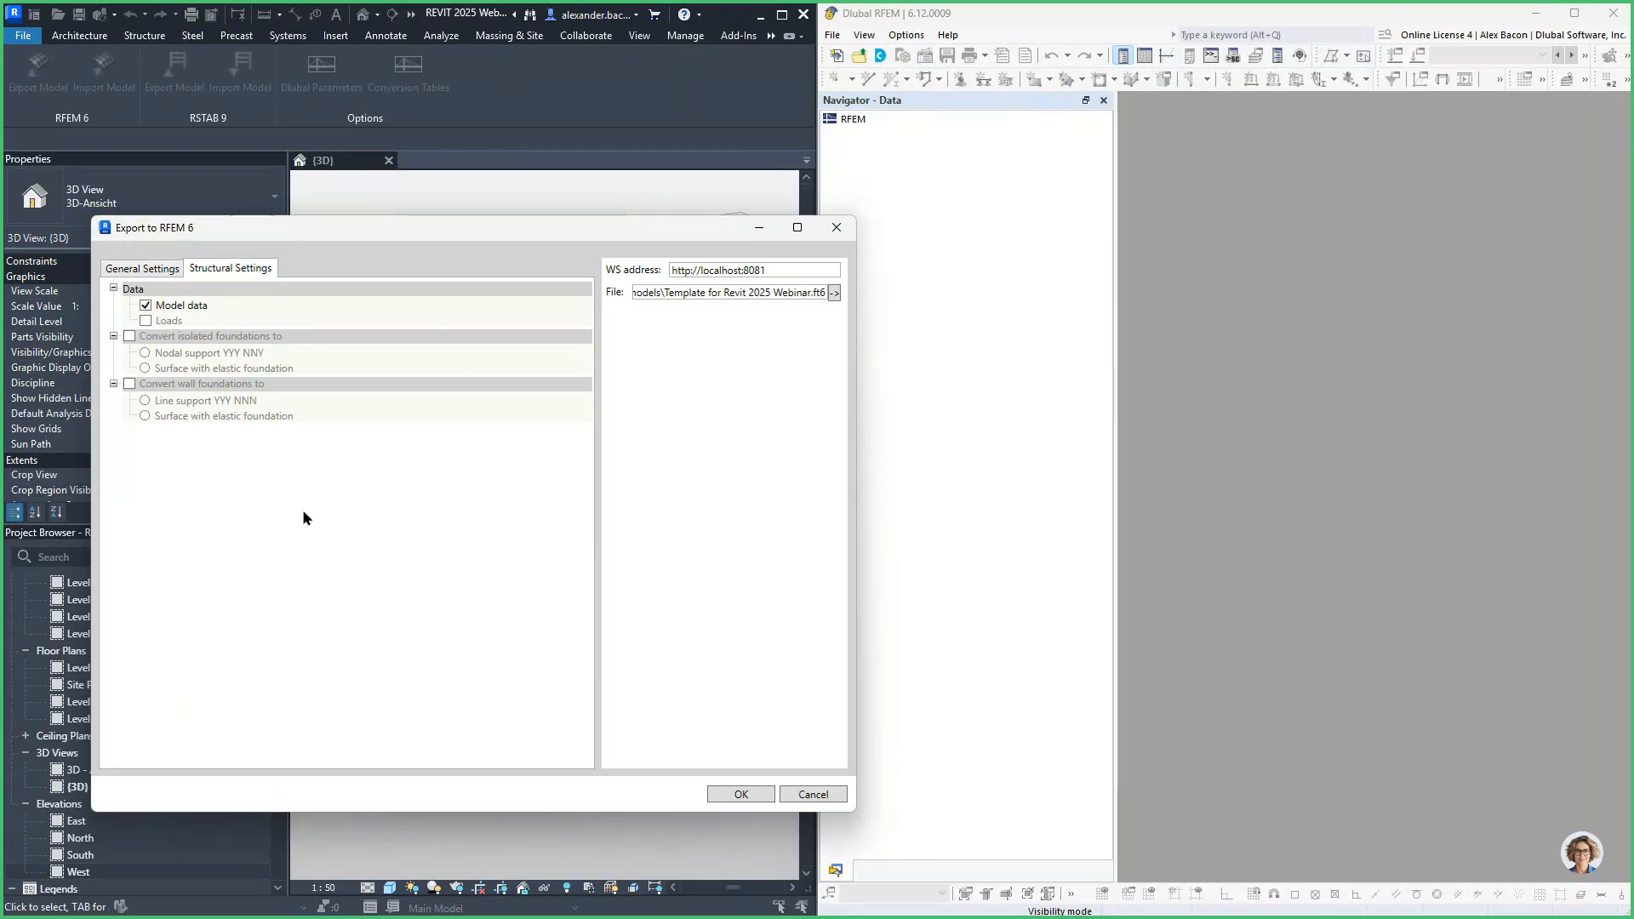
left_click(134, 269)
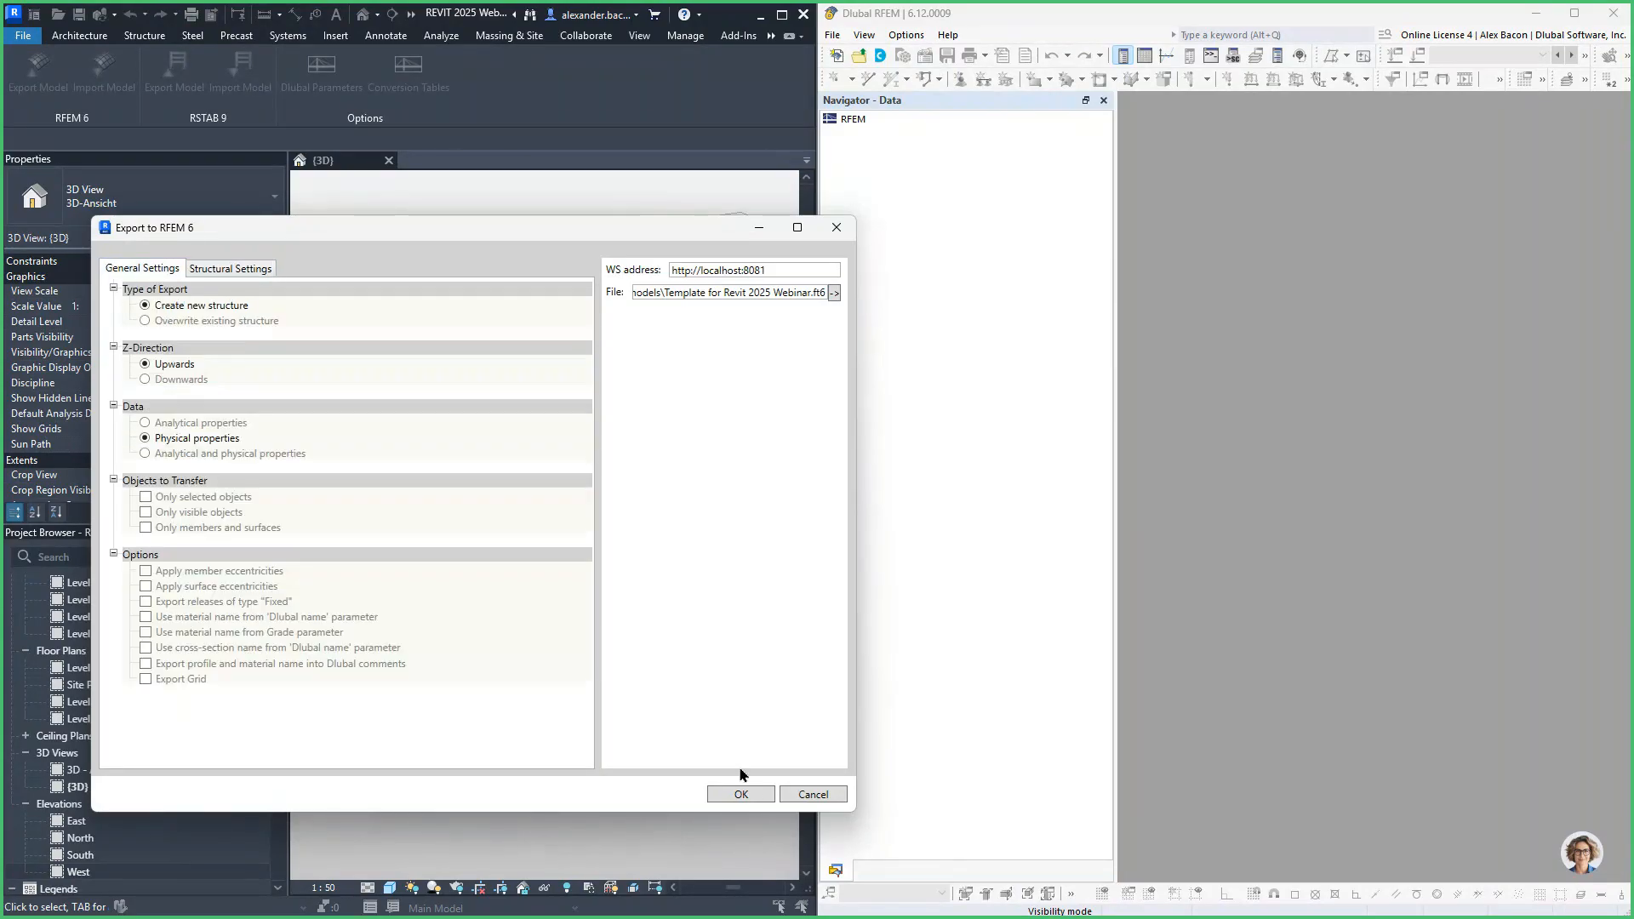
left_click(741, 794)
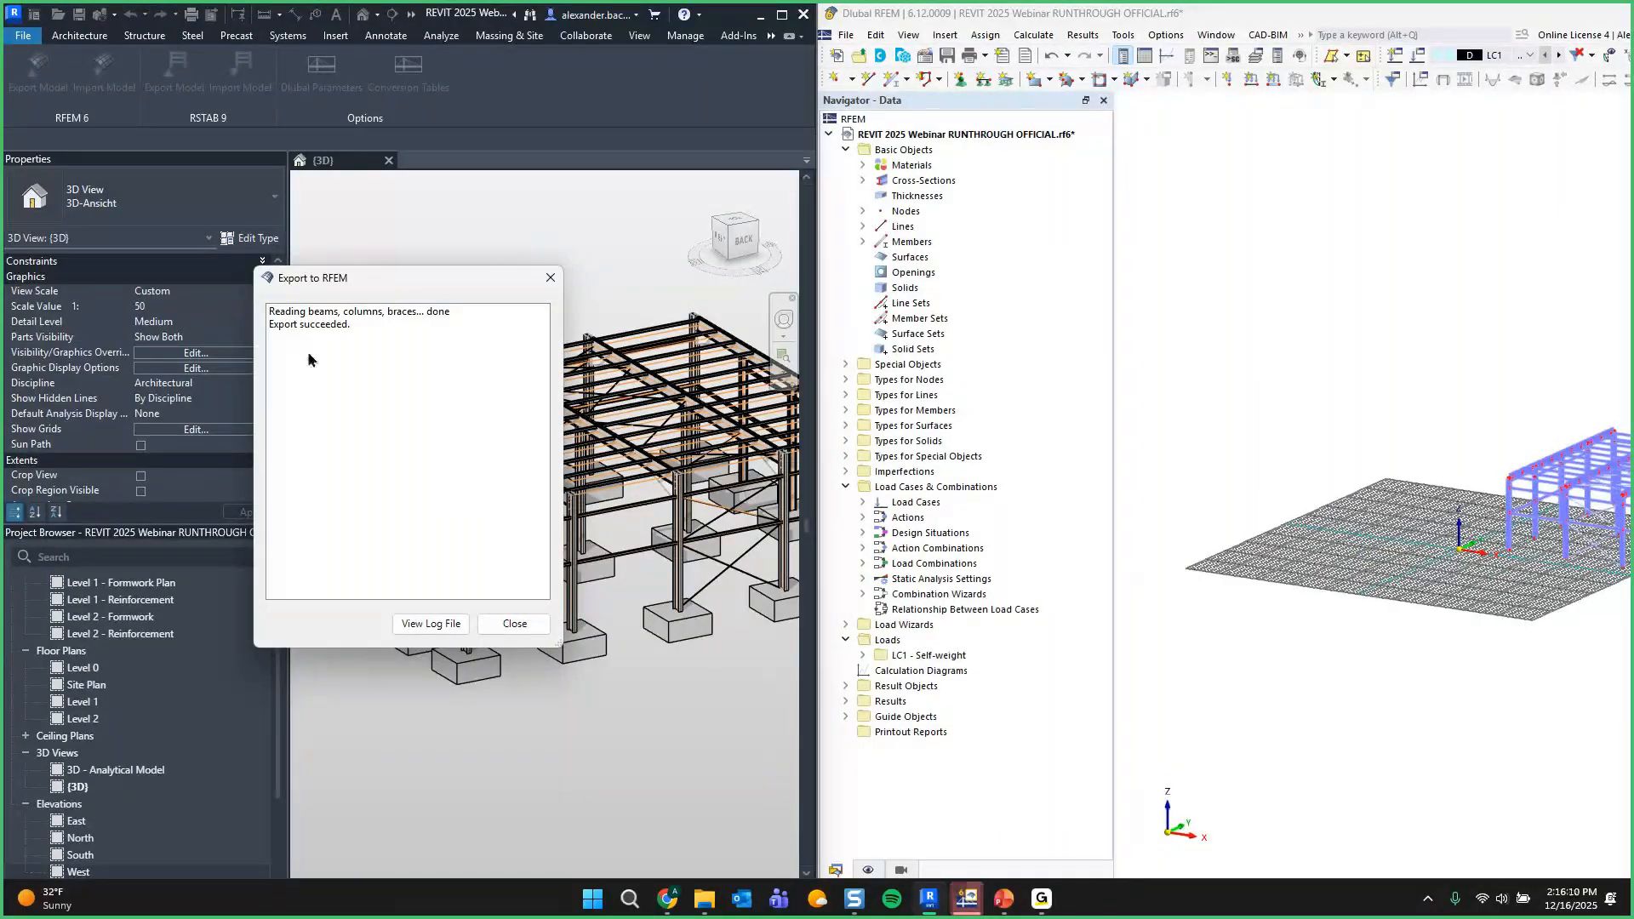
left_click(511, 626)
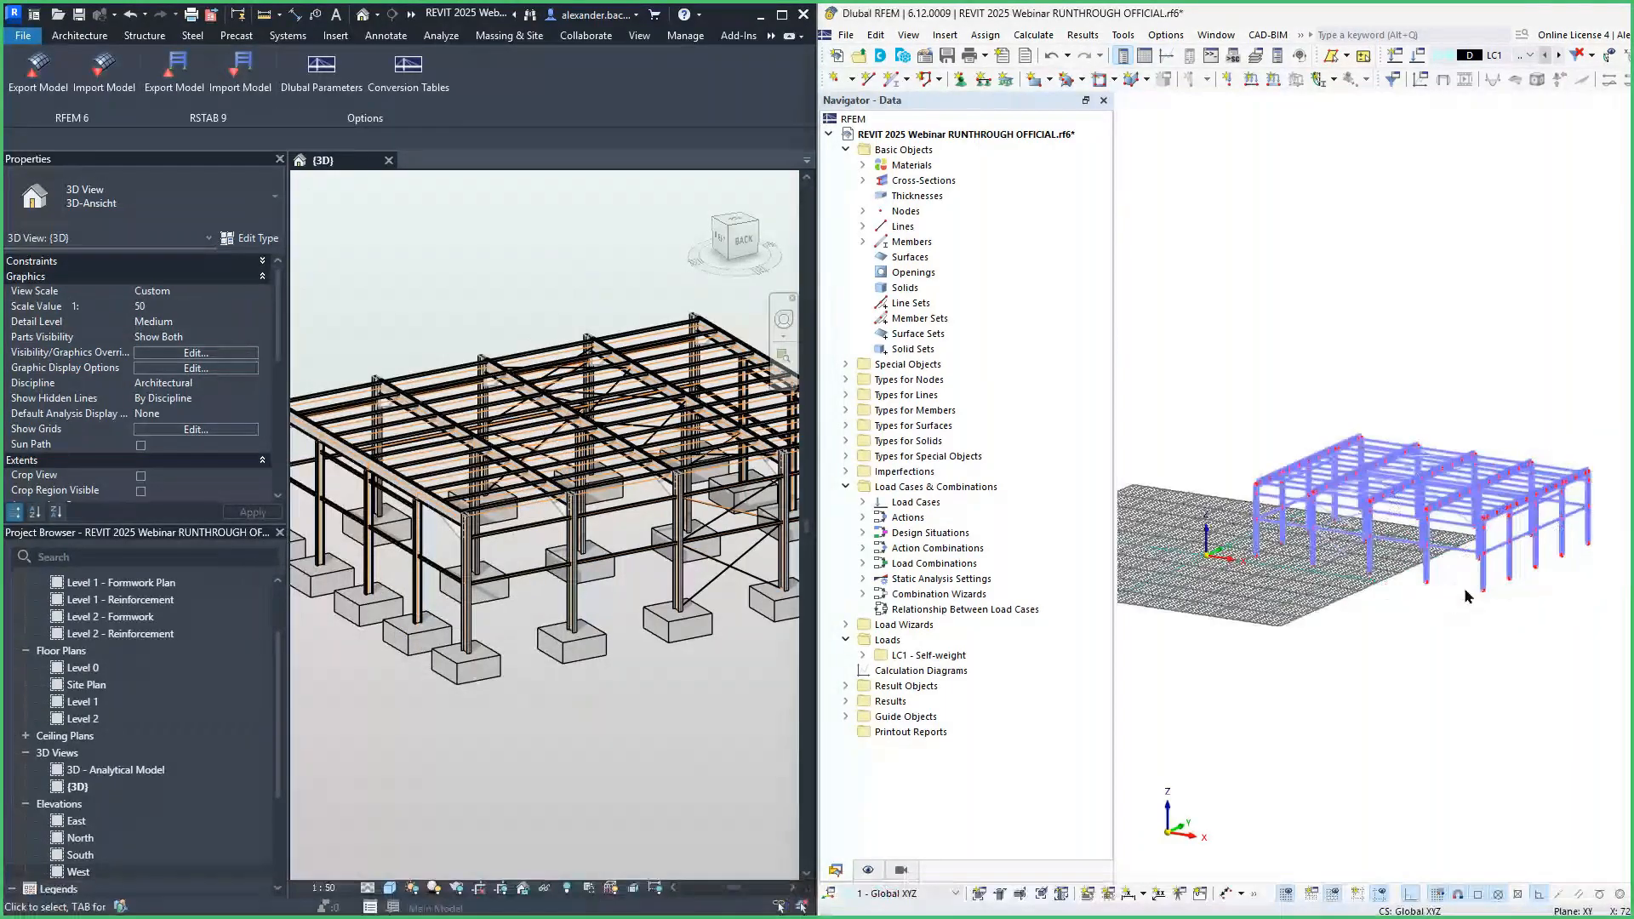
Switch to RFEM and enlarge its window to fill the screen.
left_click_drag(817, 189, 521, 189)
left_click_drag(1626, 51, 1104, 86)
double_click(1104, 85)
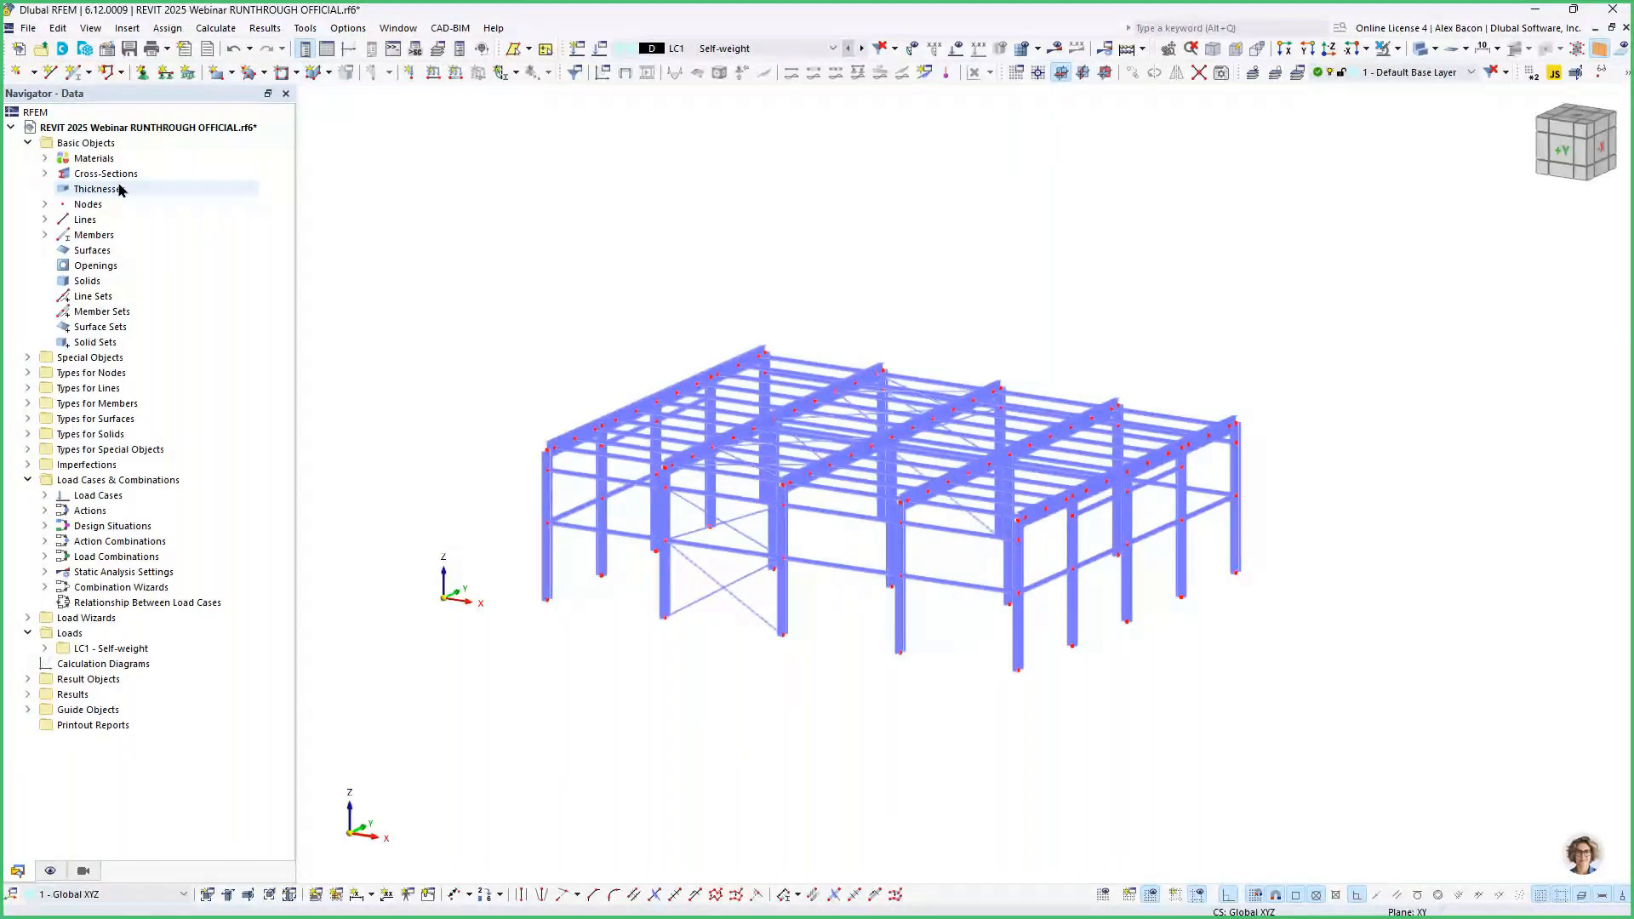
Examine which members use the imported A36 material and the W 18x65, W 12x40 and RB 1 cross-sections.
left_click(45, 173)
left_click(46, 160)
left_click(136, 174)
left_click(213, 189)
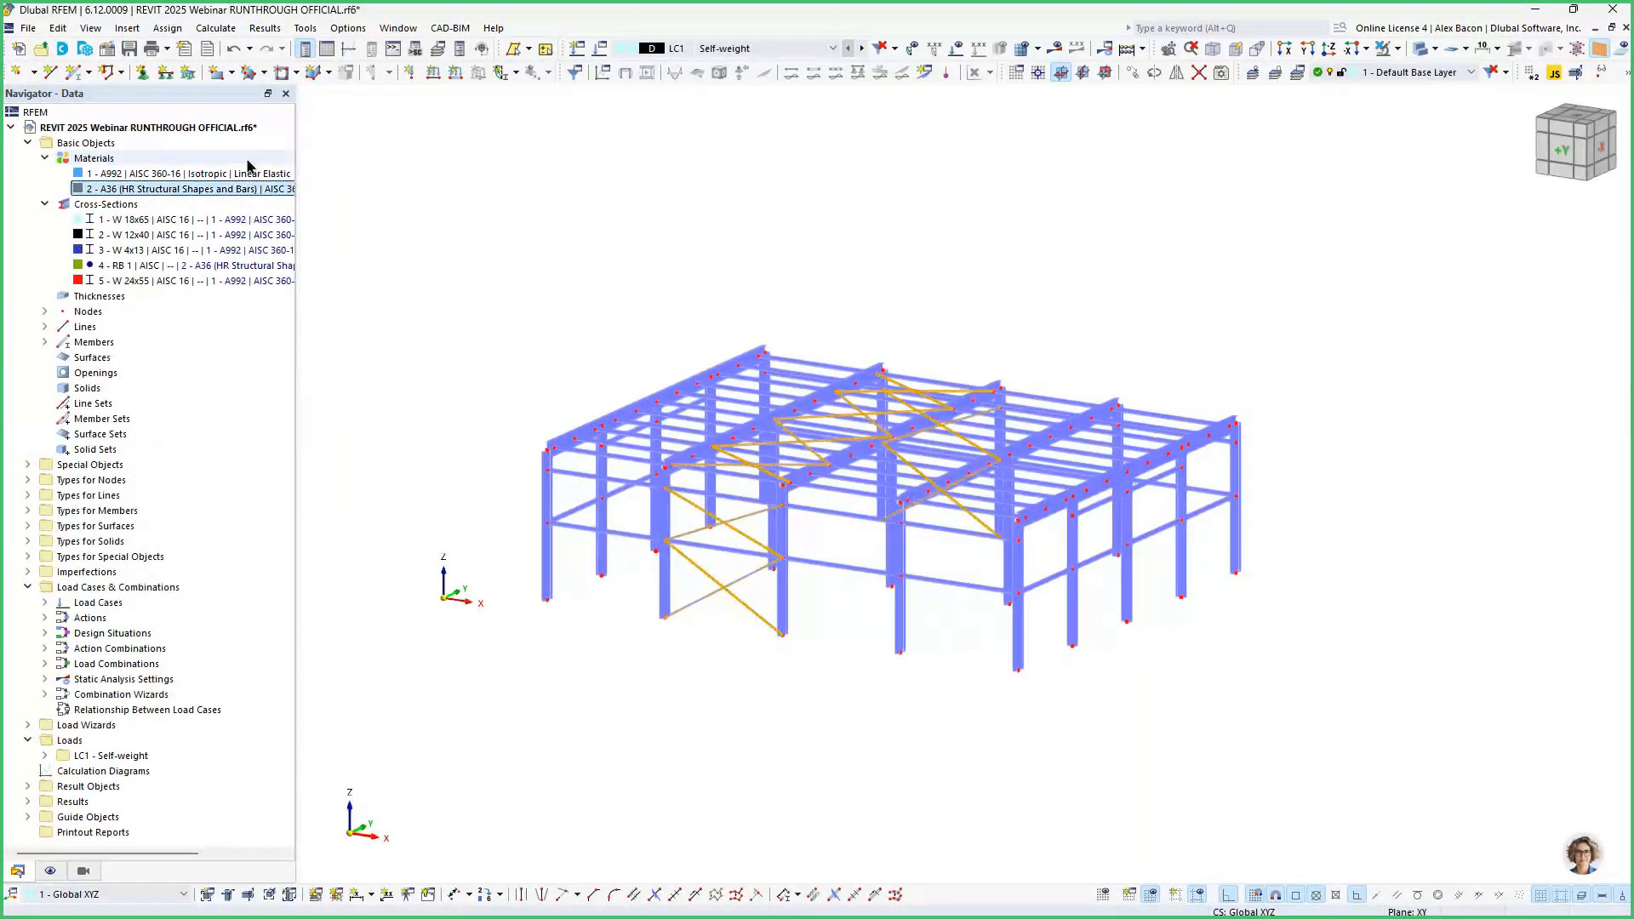
left_click(159, 221)
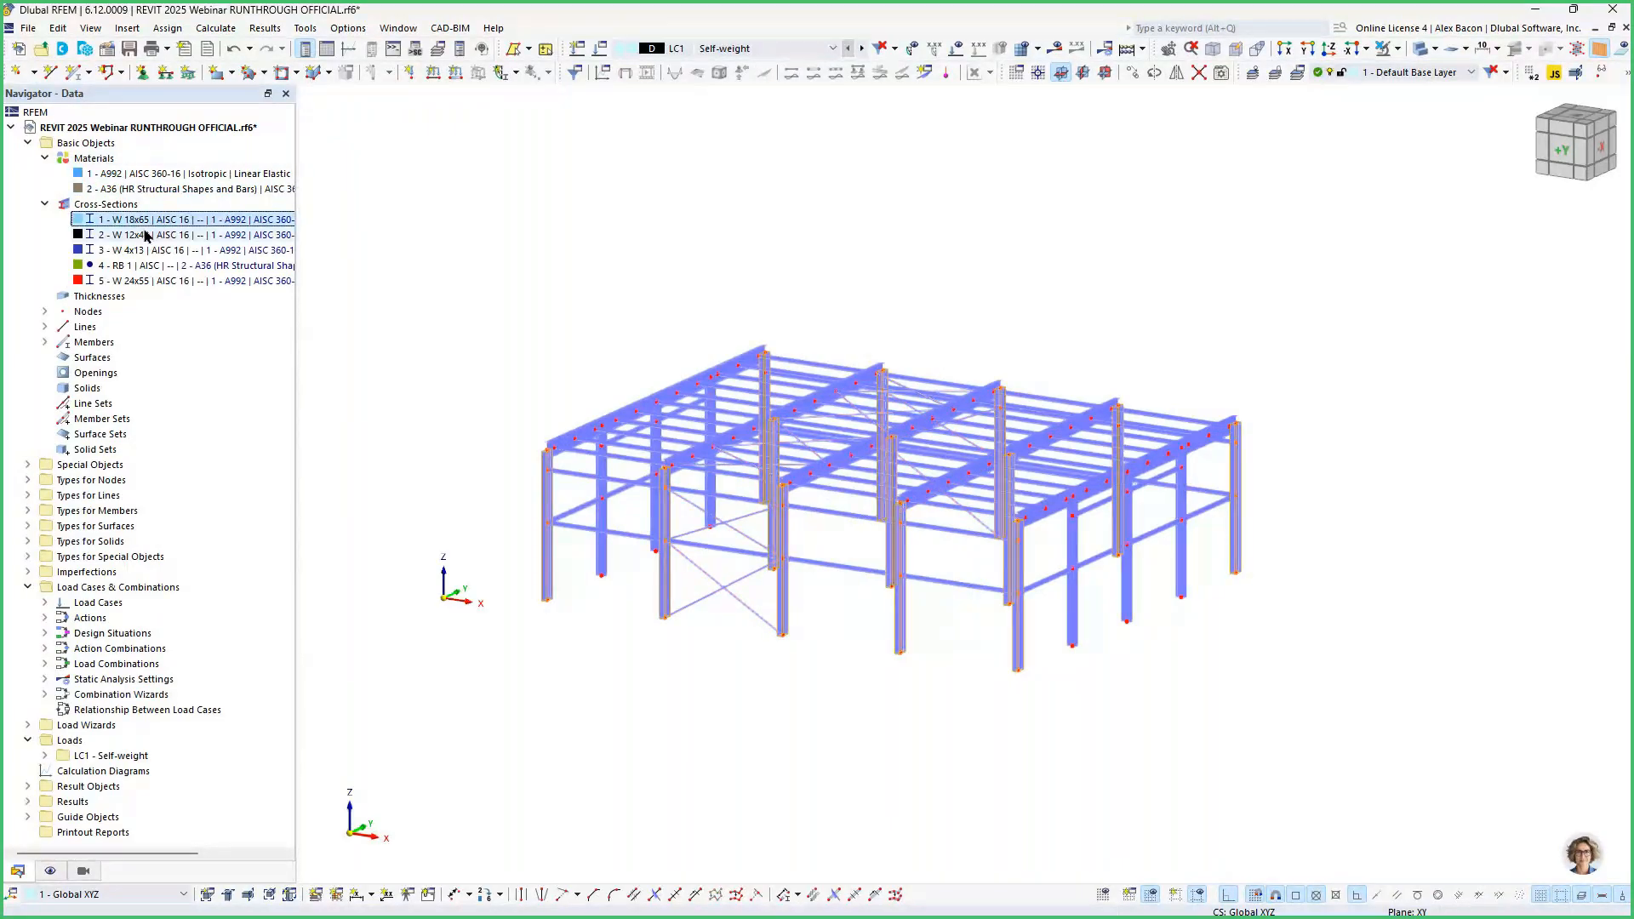
left_click(146, 235)
left_click(130, 266)
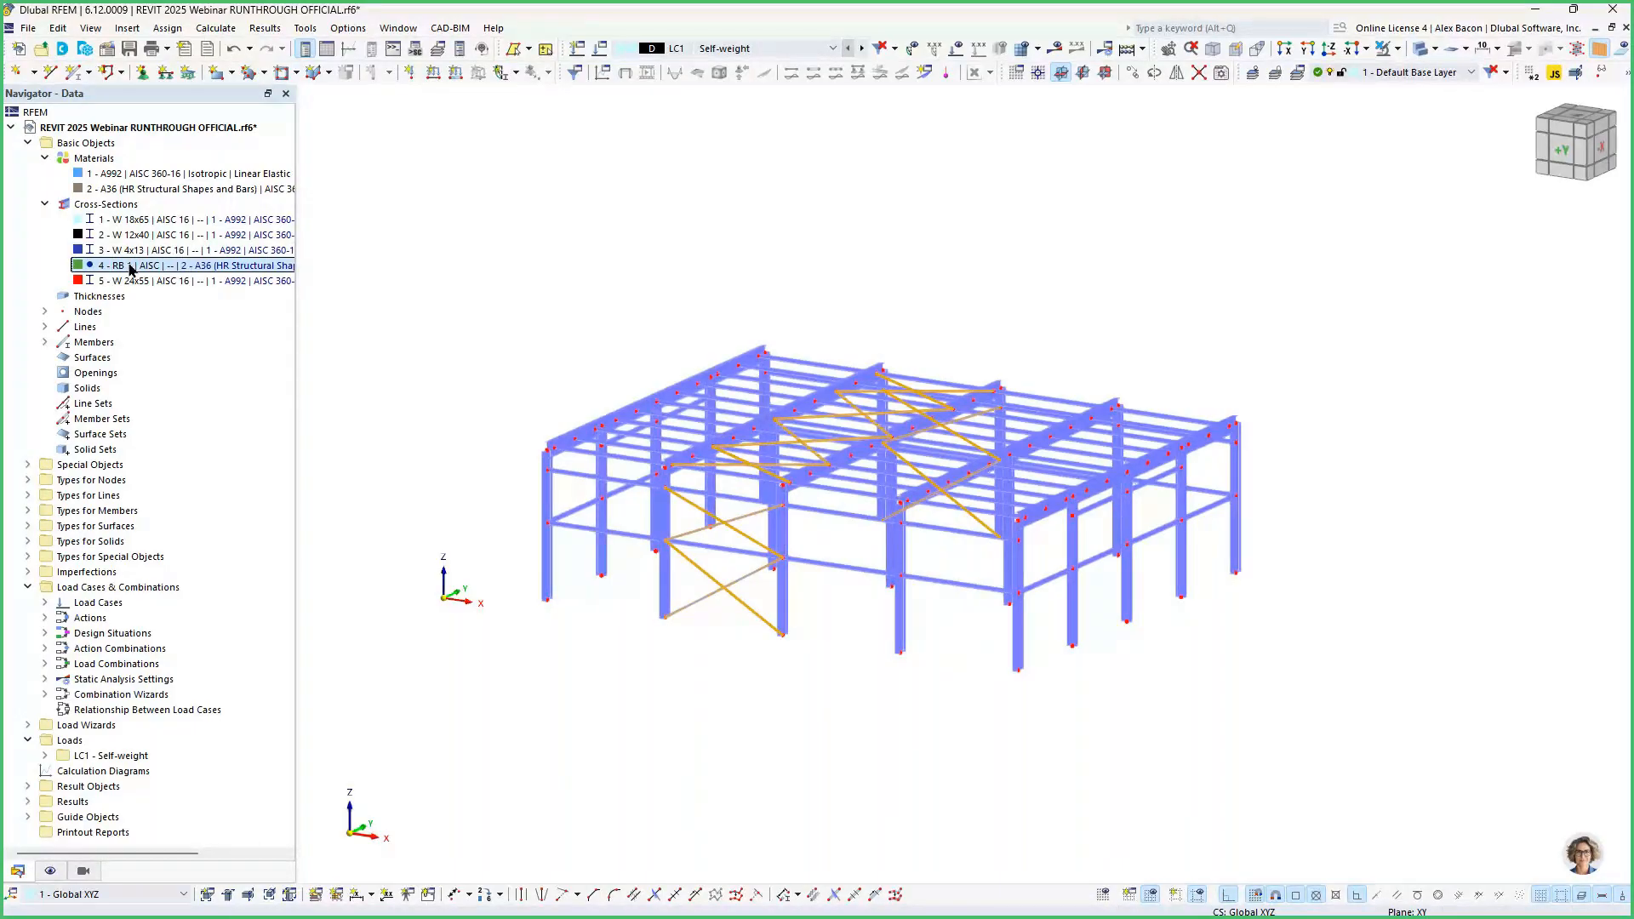
left_click(553, 216)
Run the model check for identical nodes with a tolerance of 5 ft, keeping the flagged nodes in the frame in view.
scroll(985, 291, "up", 1)
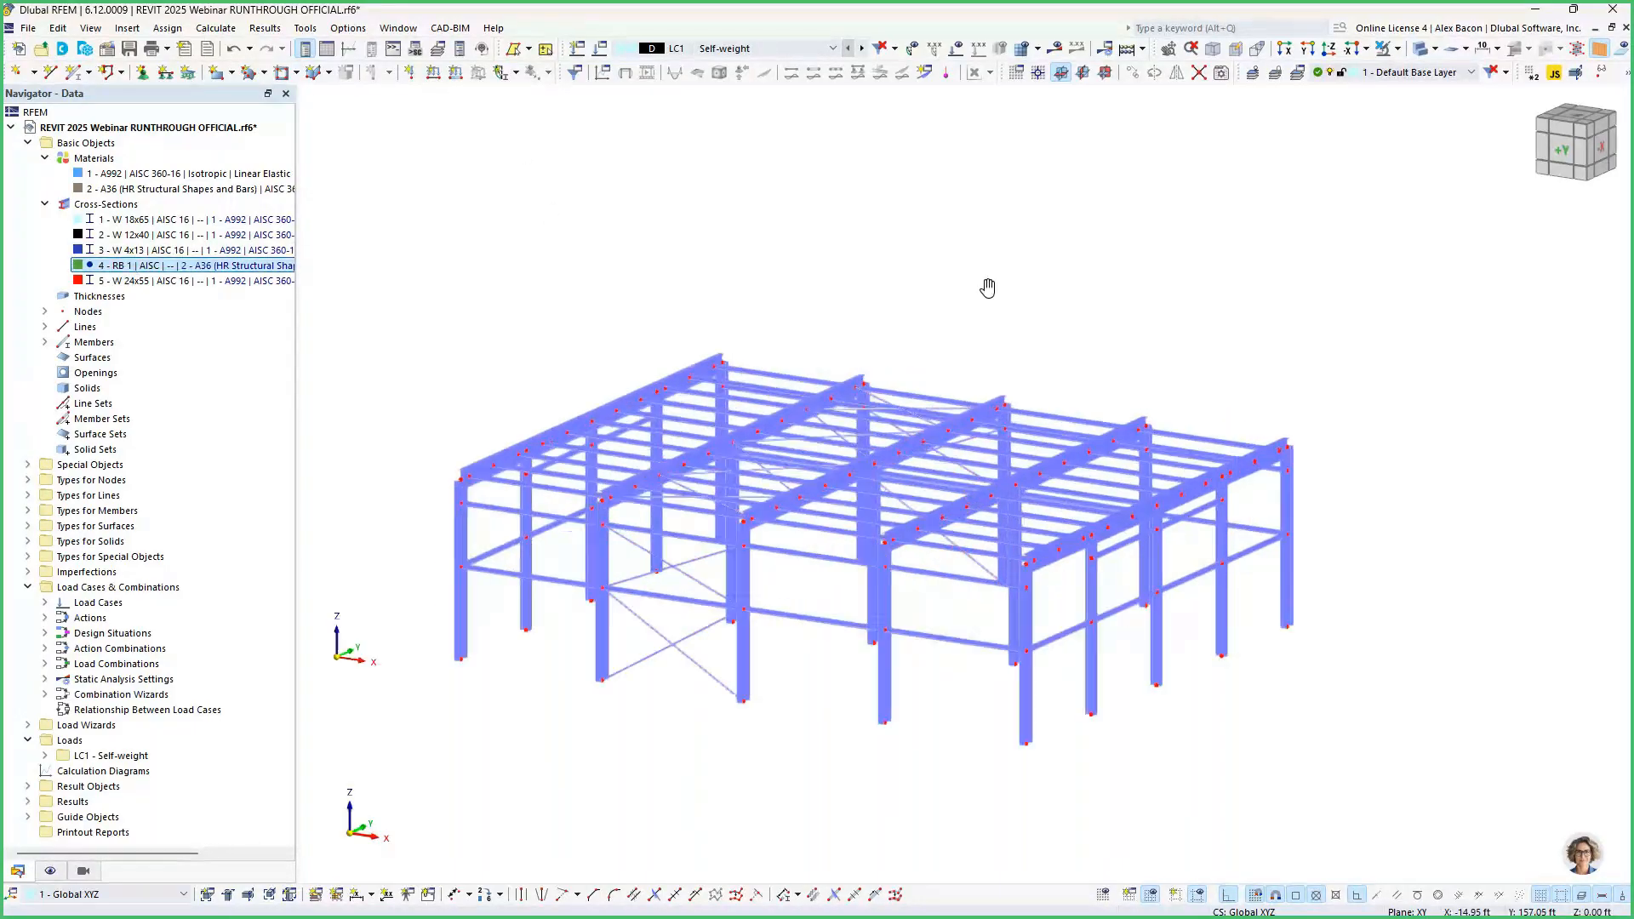
middle_click_drag(986, 290, 983, 250)
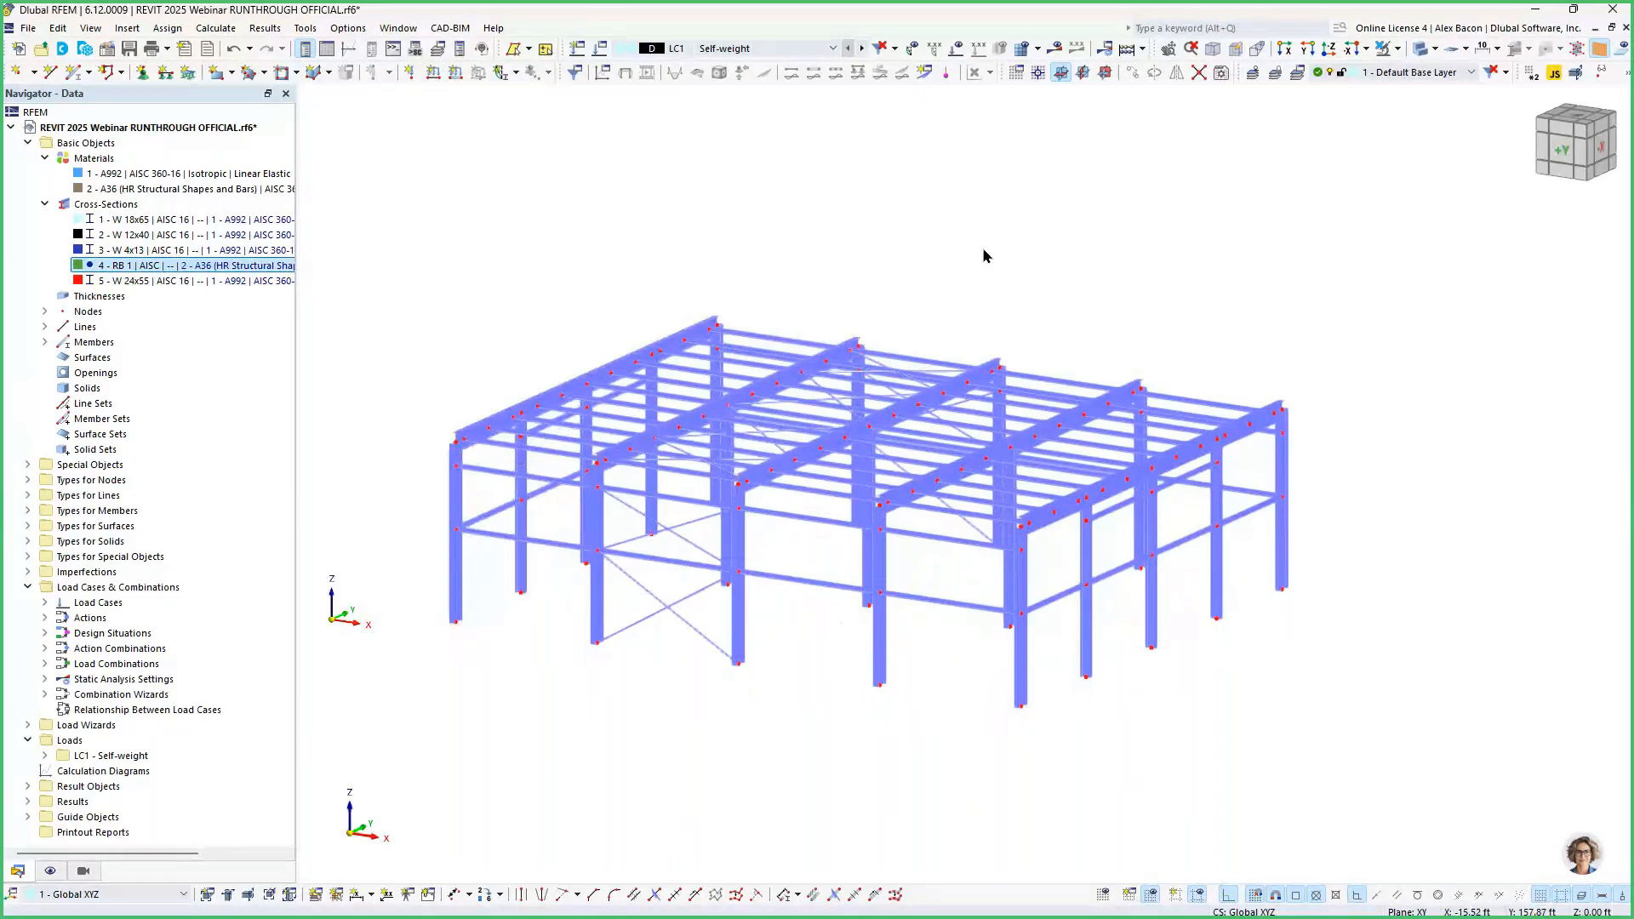
left_click(304, 28)
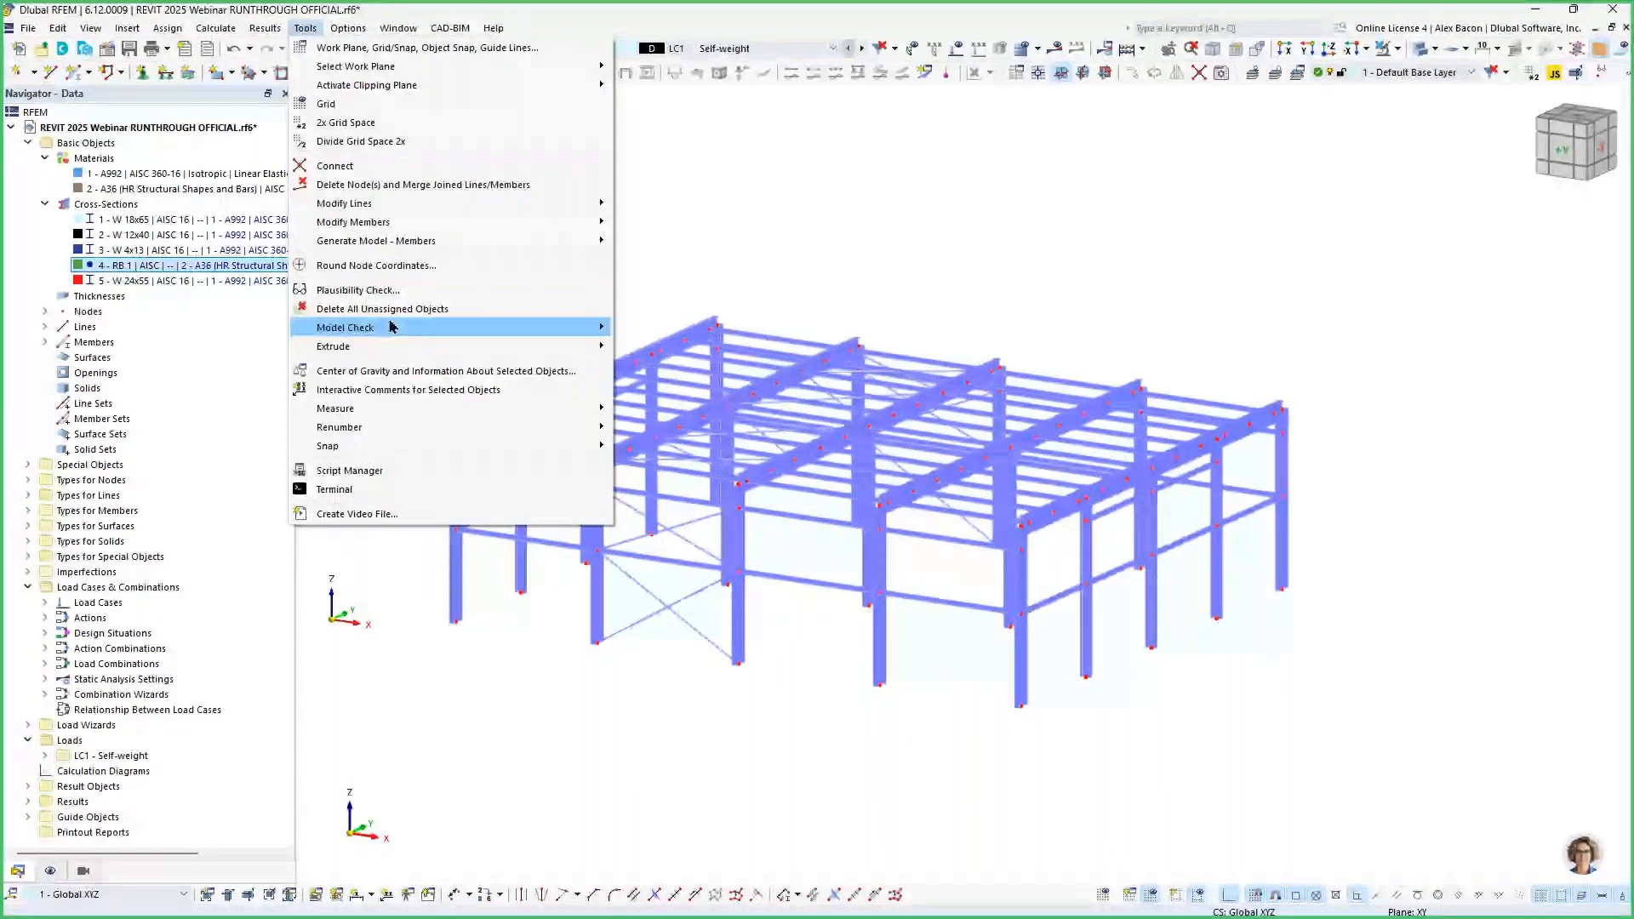
left_click(672, 328)
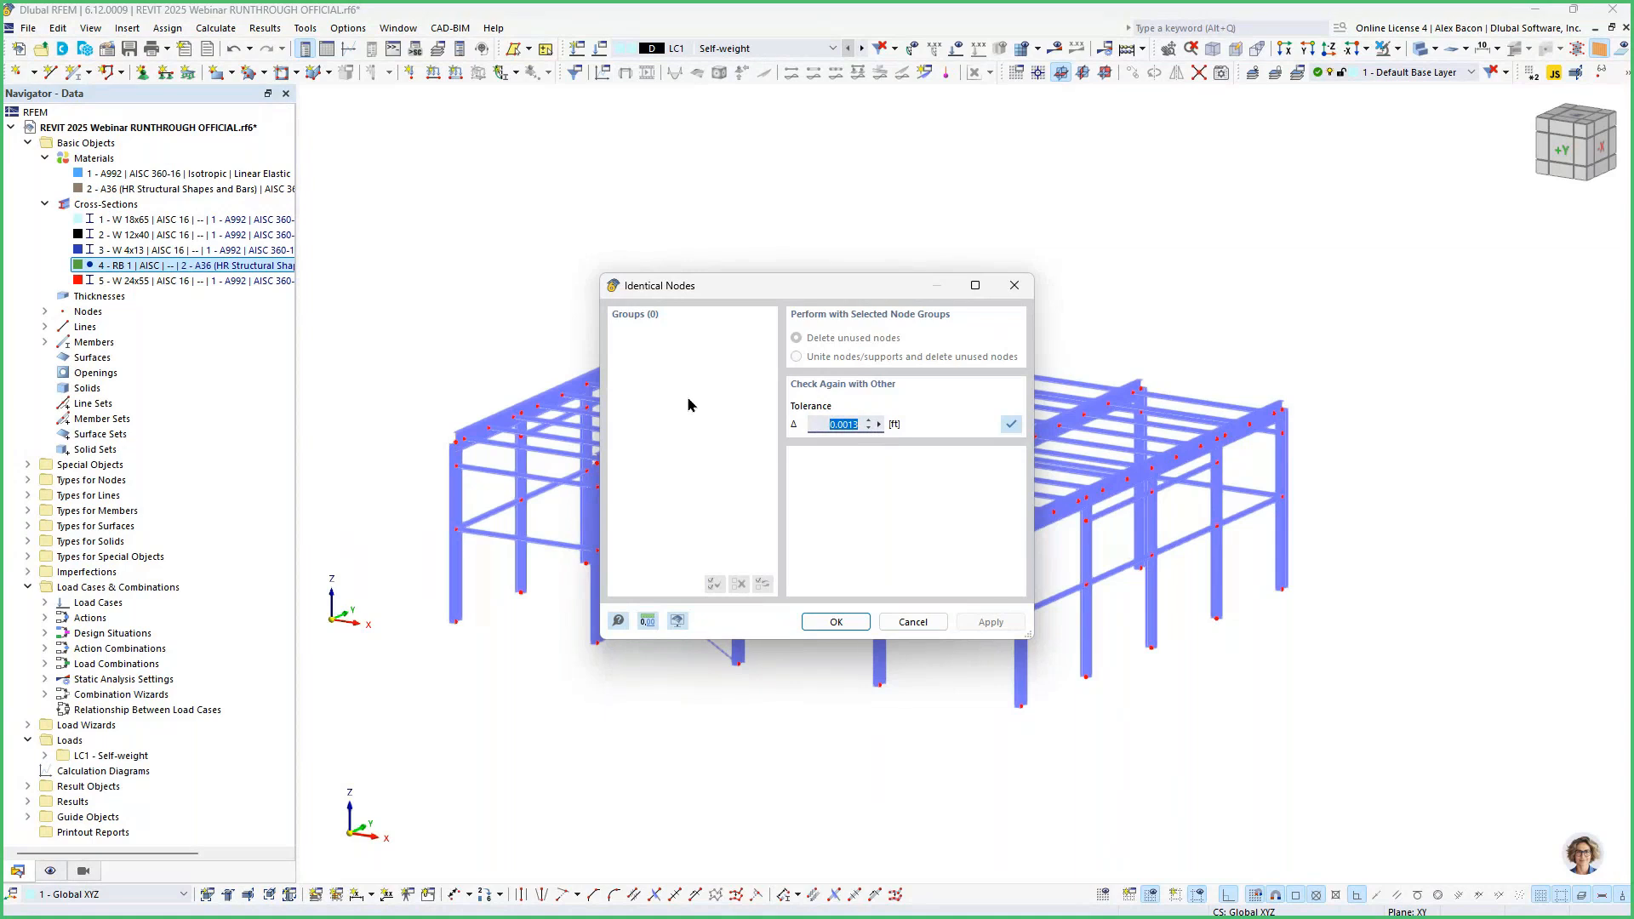
type("5")
left_click(1015, 423)
left_click_drag(844, 295, 1303, 525)
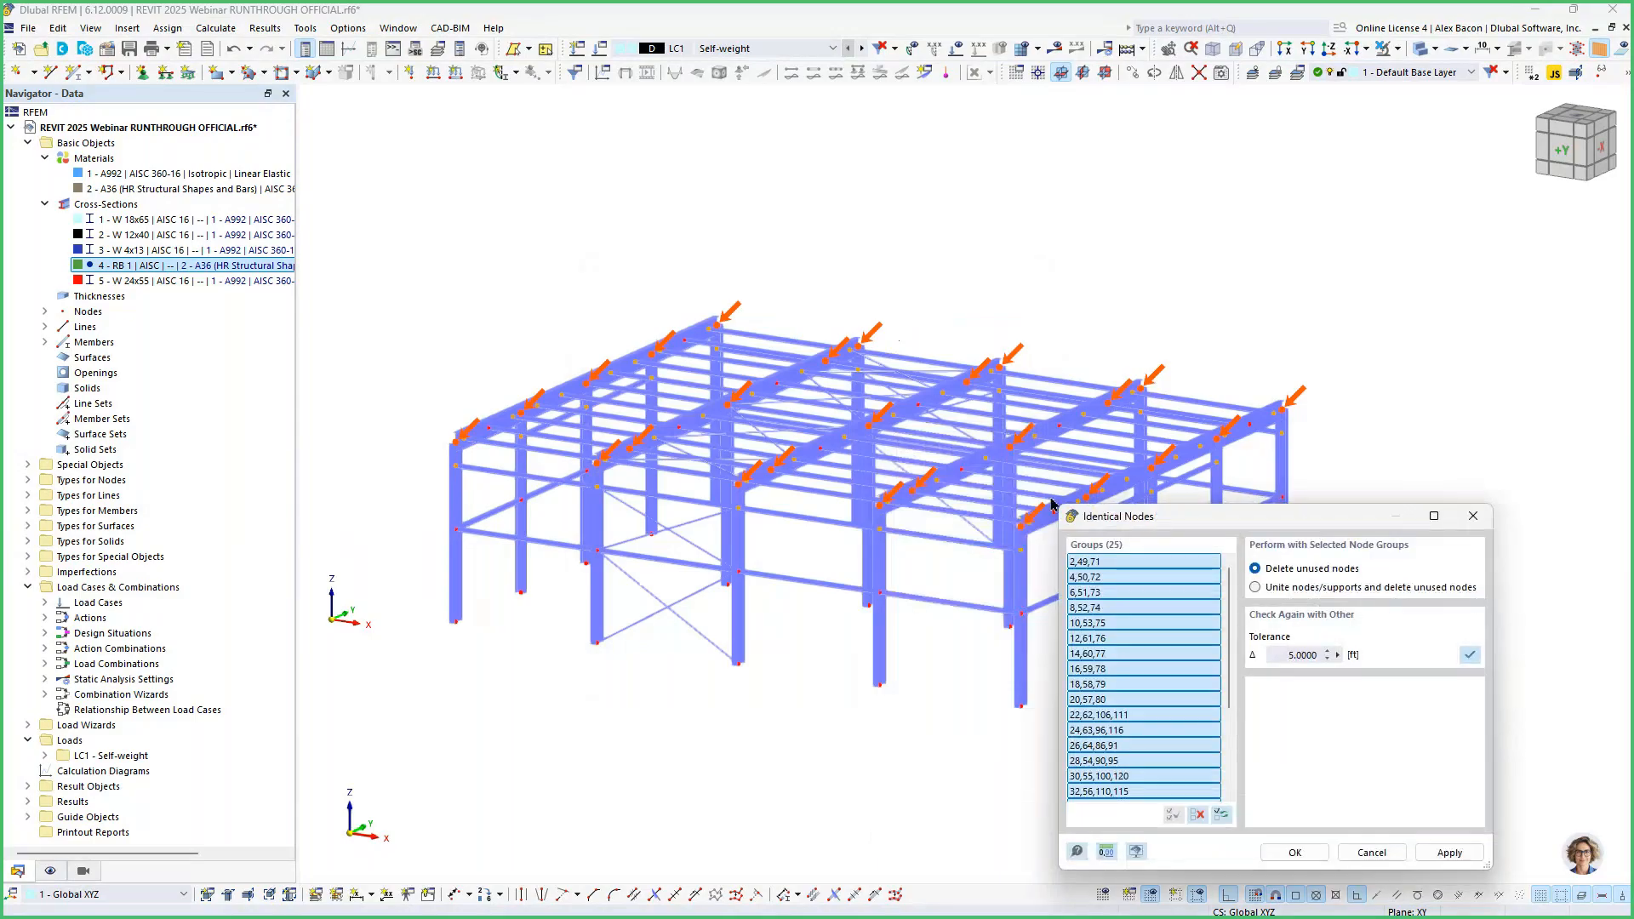
Close the identical nodes check without applying it and run the model check for overlapping members.
left_click_drag(1154, 522, 804, 422)
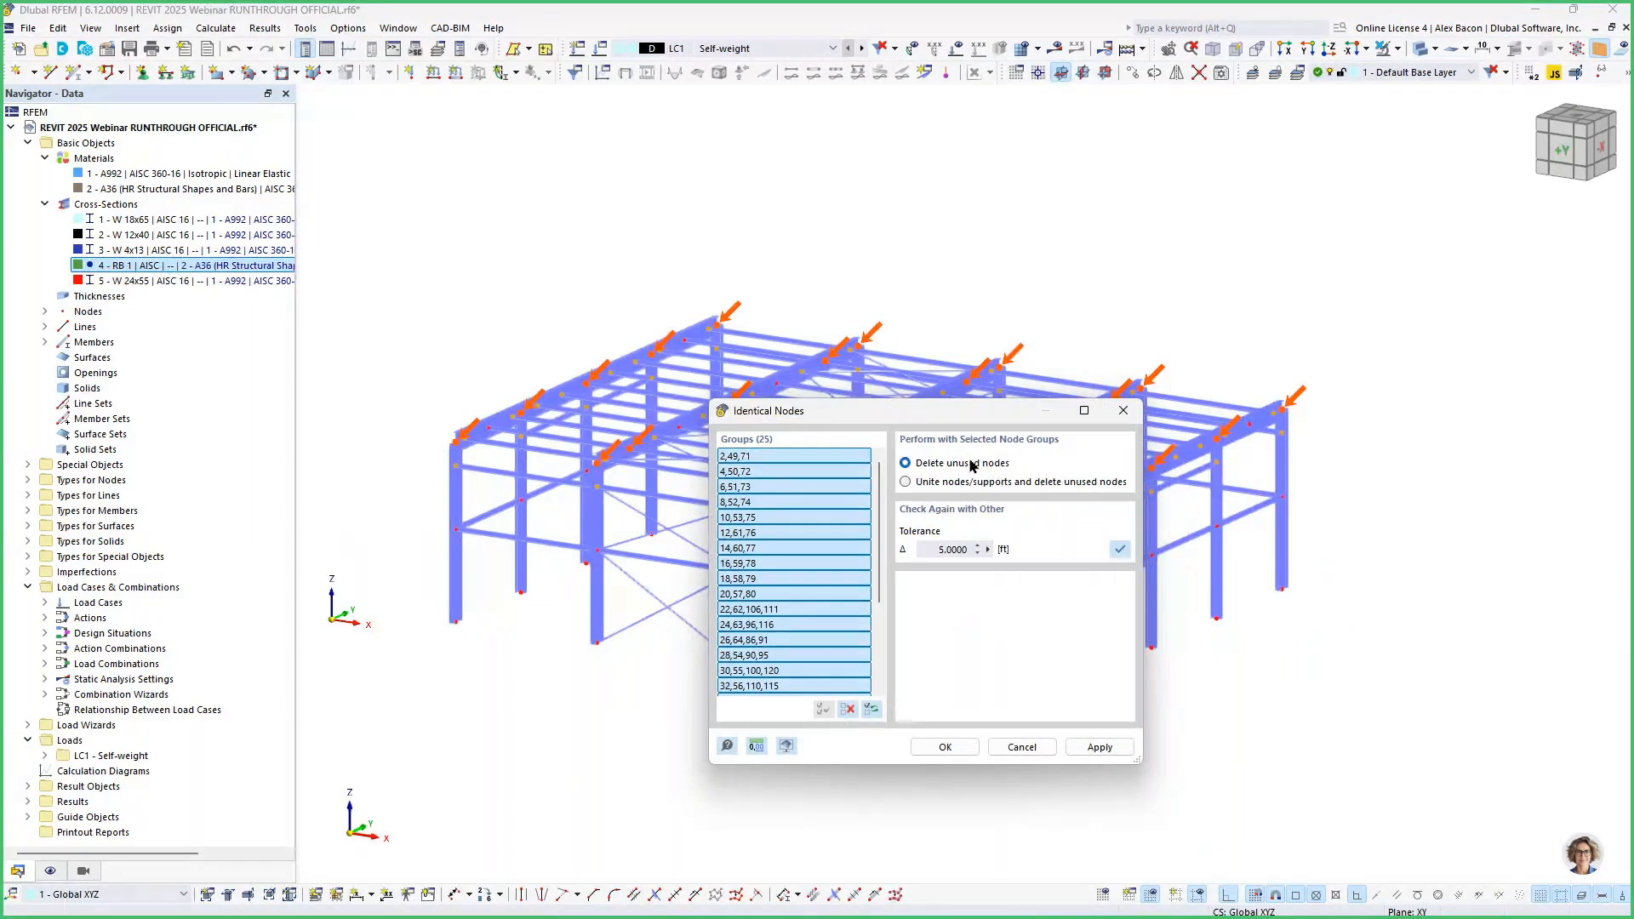
left_click(1123, 412)
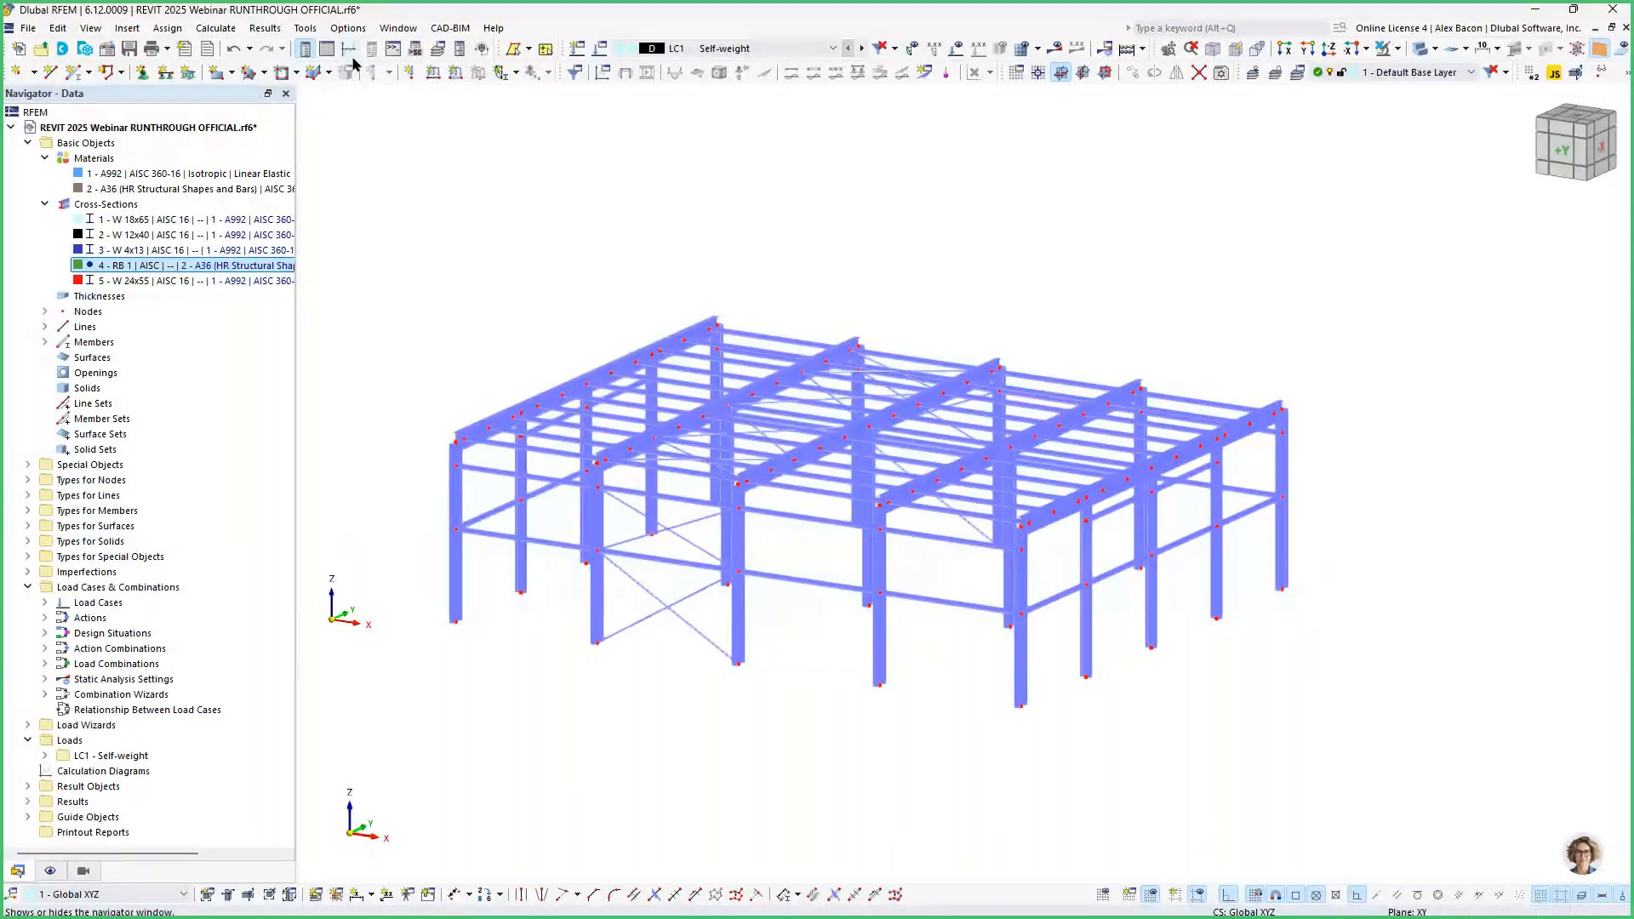
left_click(305, 28)
mouse_move(364, 333)
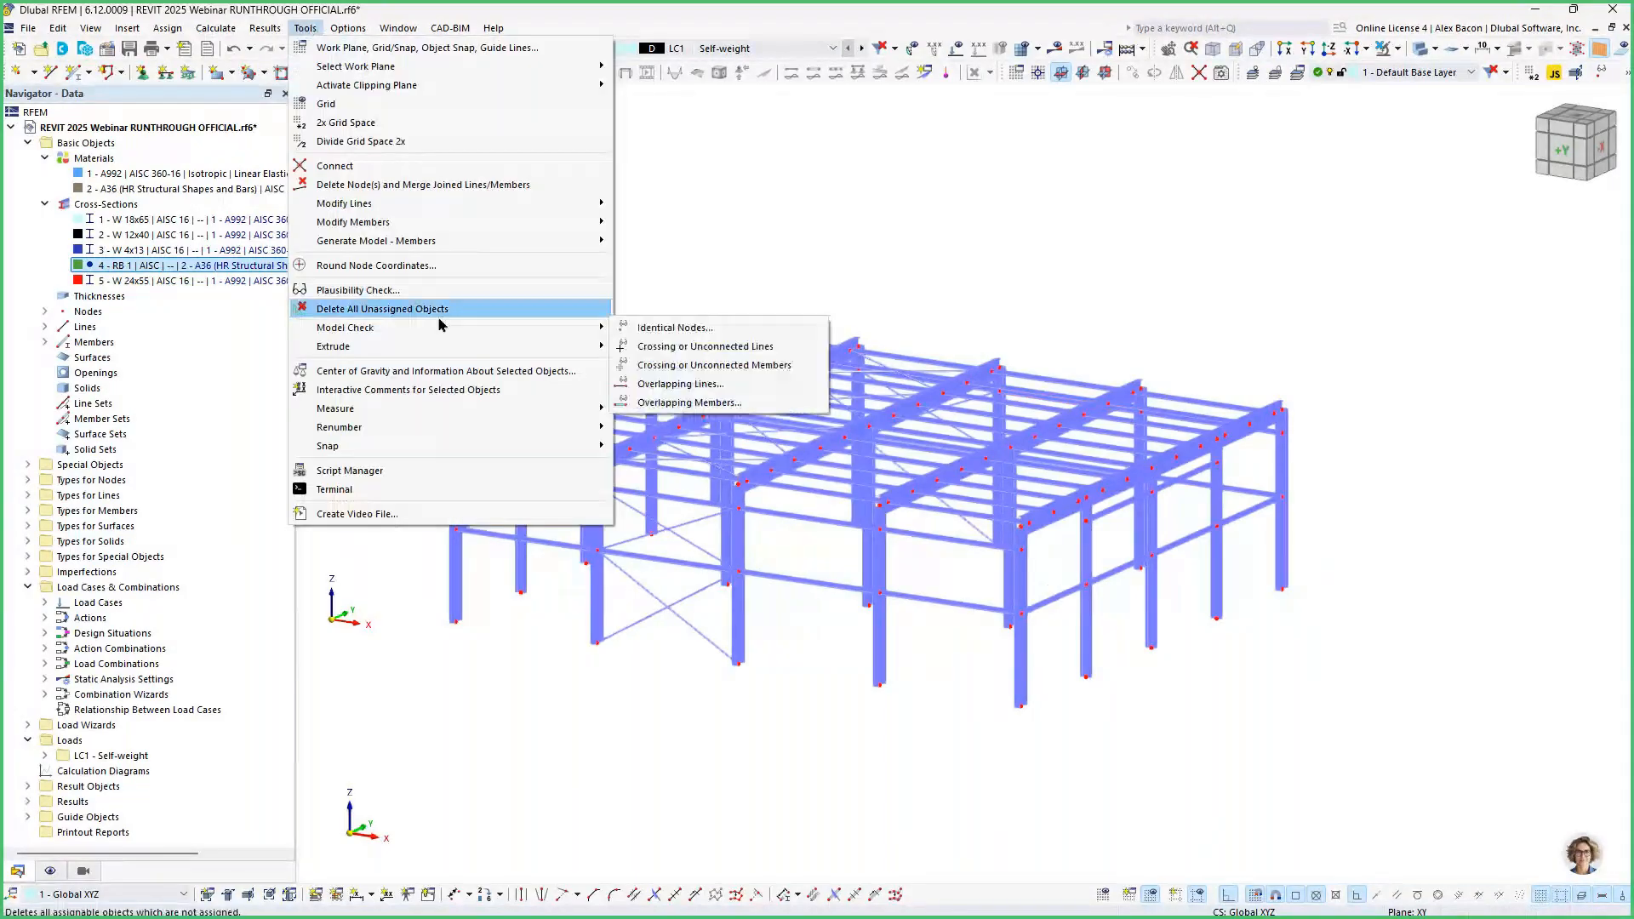
left_click(680, 405)
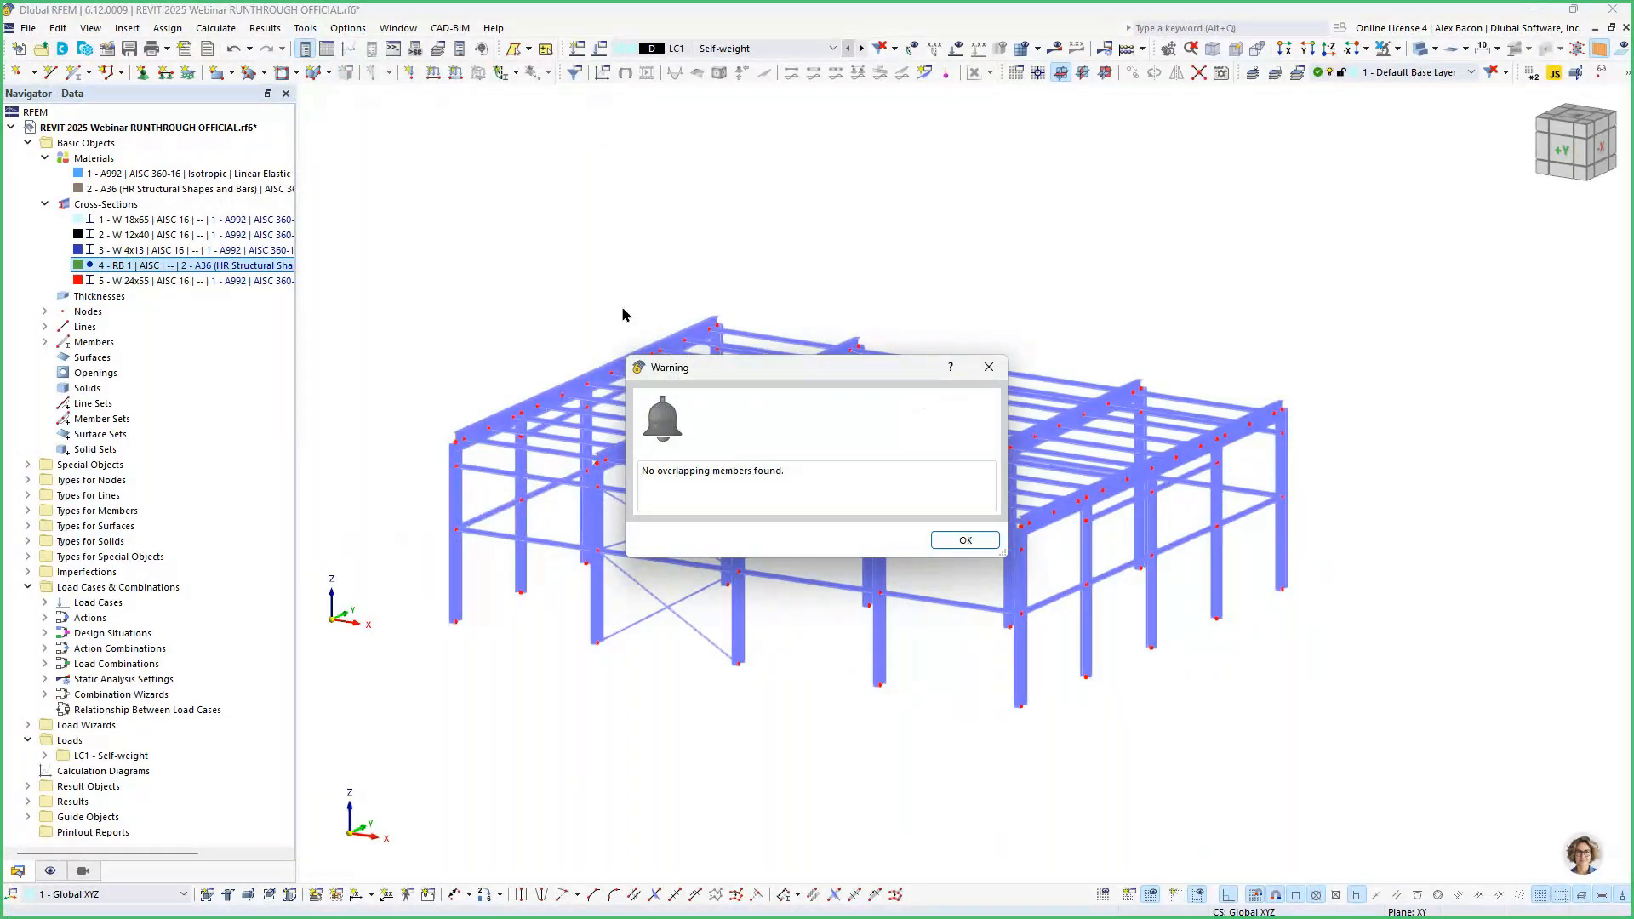
key("Return")
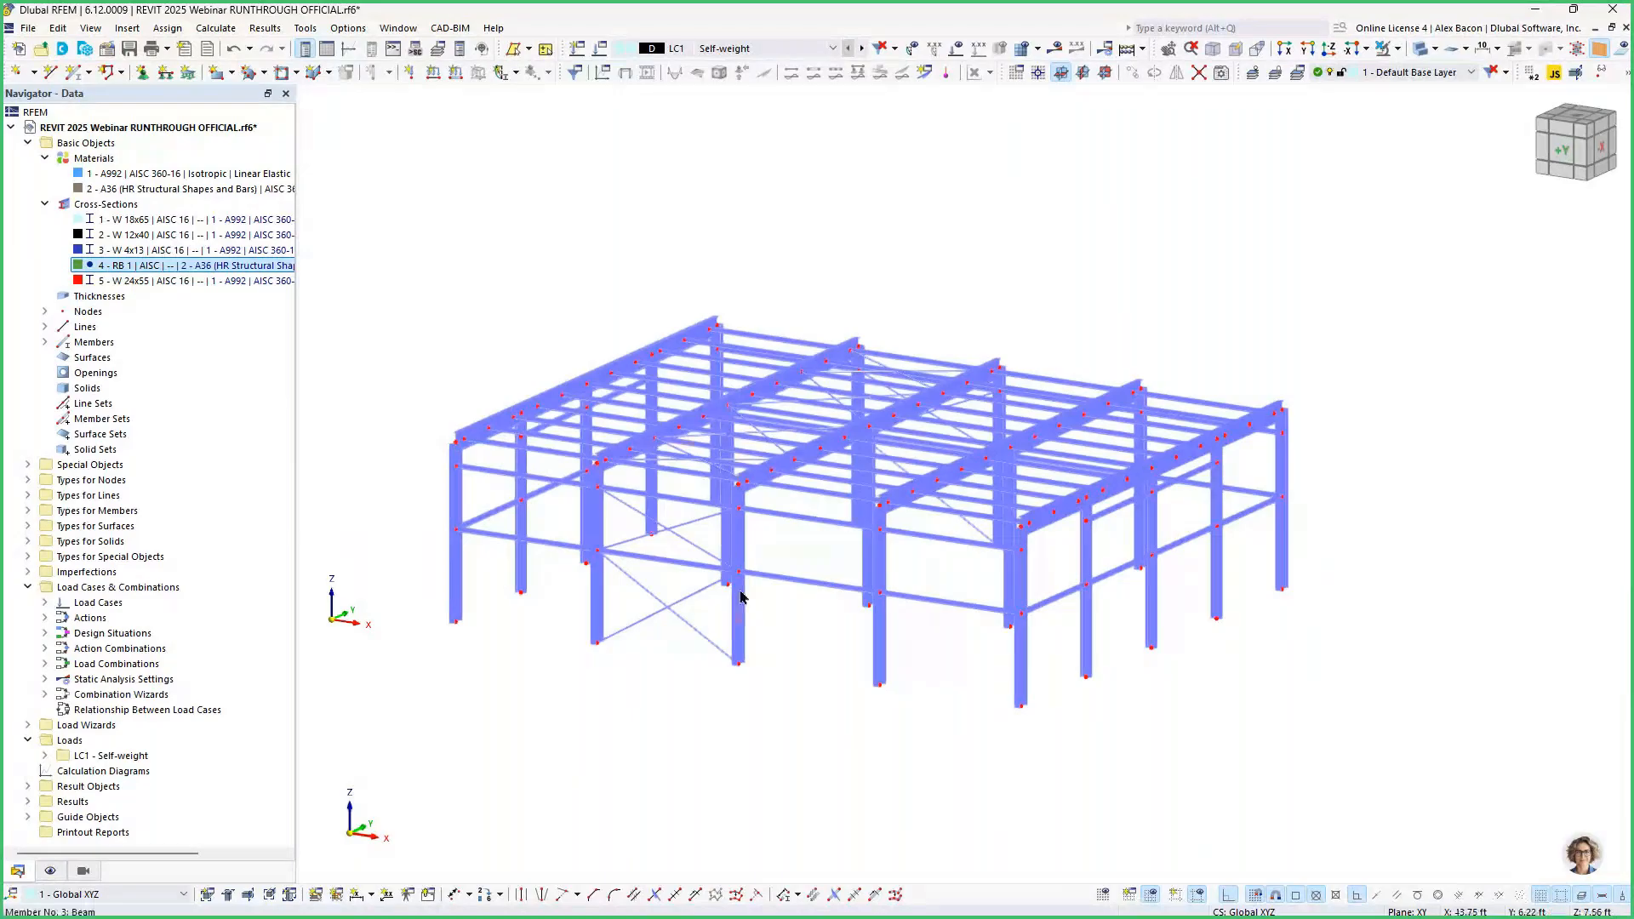
Color the rendered members by cross-section and examine how the imported sections are distributed across the whole frame.
mouse_move(741, 596)
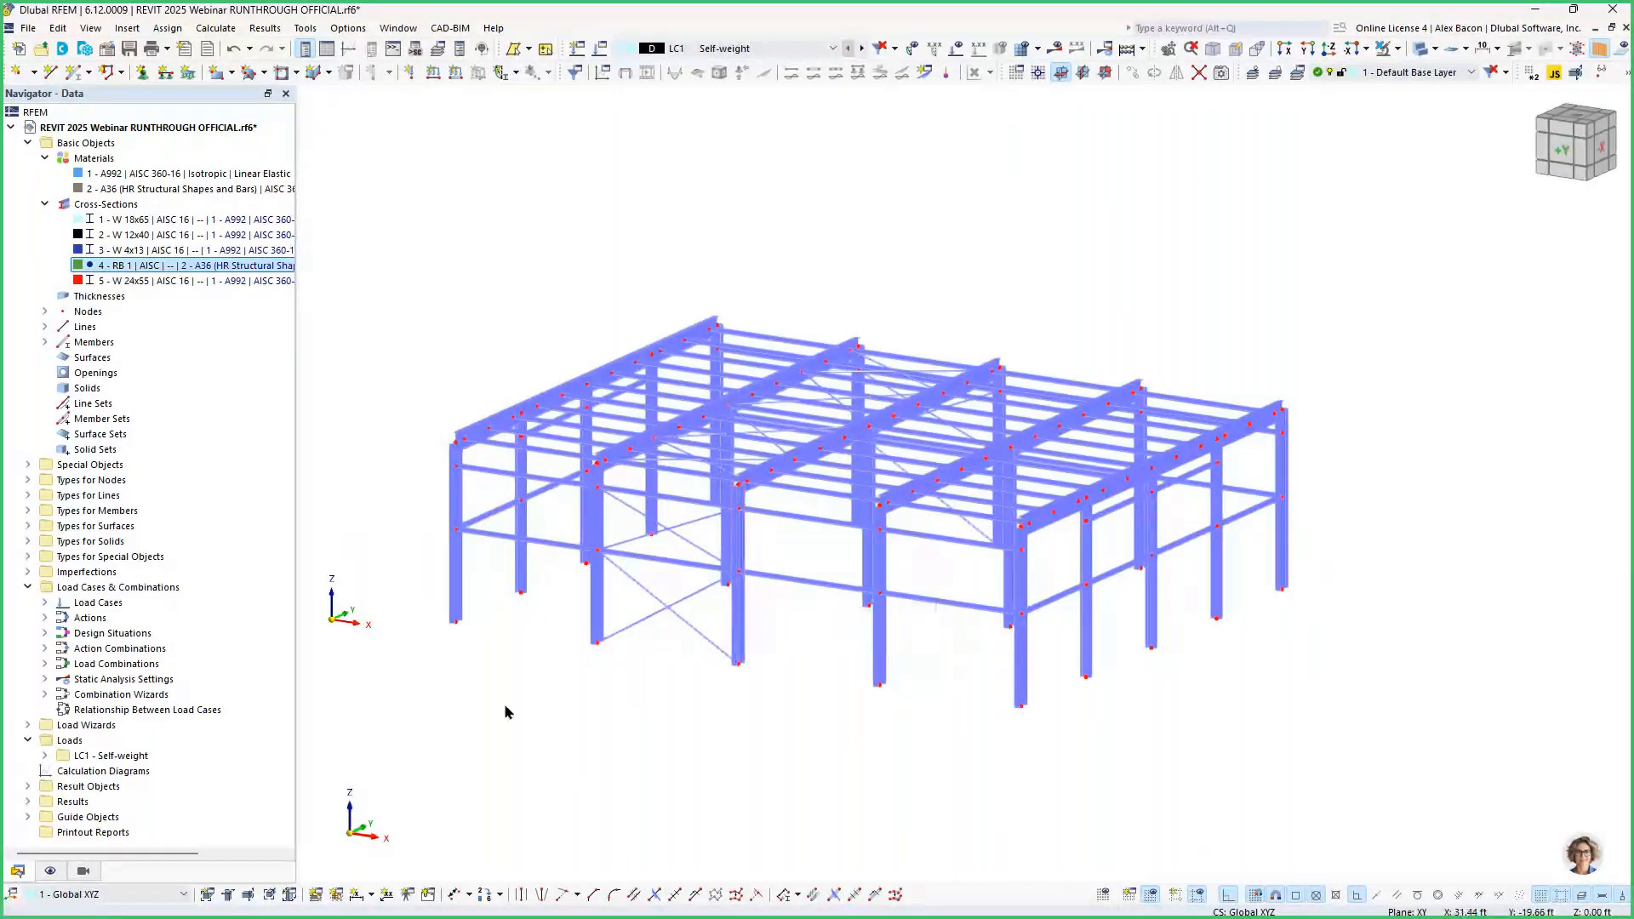
left_click(49, 872)
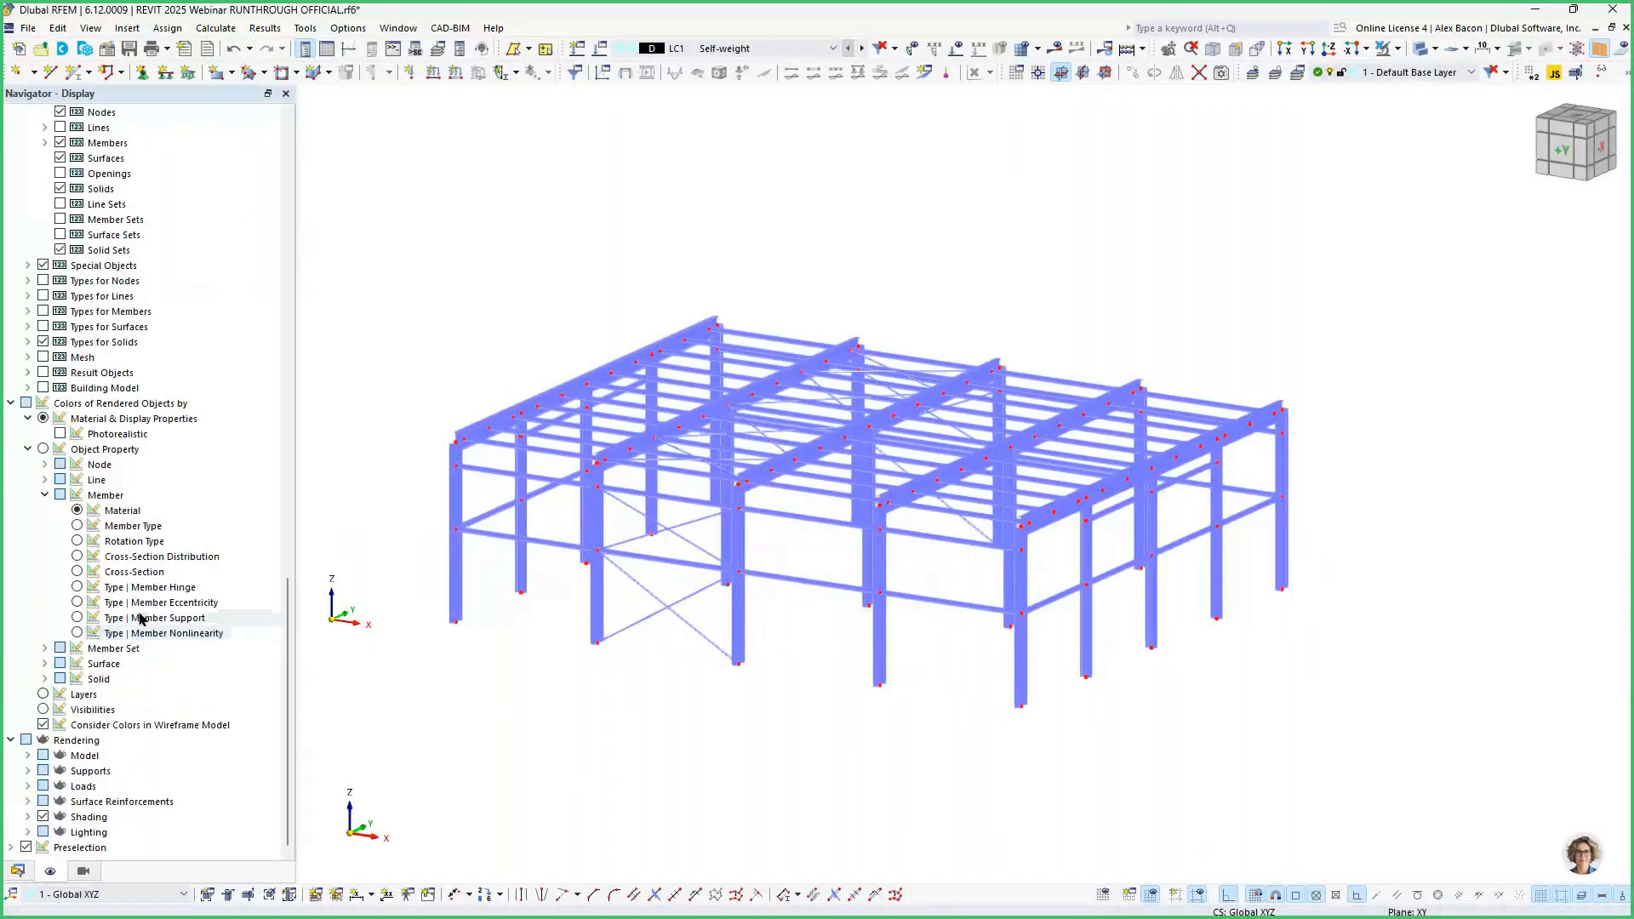
left_click(78, 527)
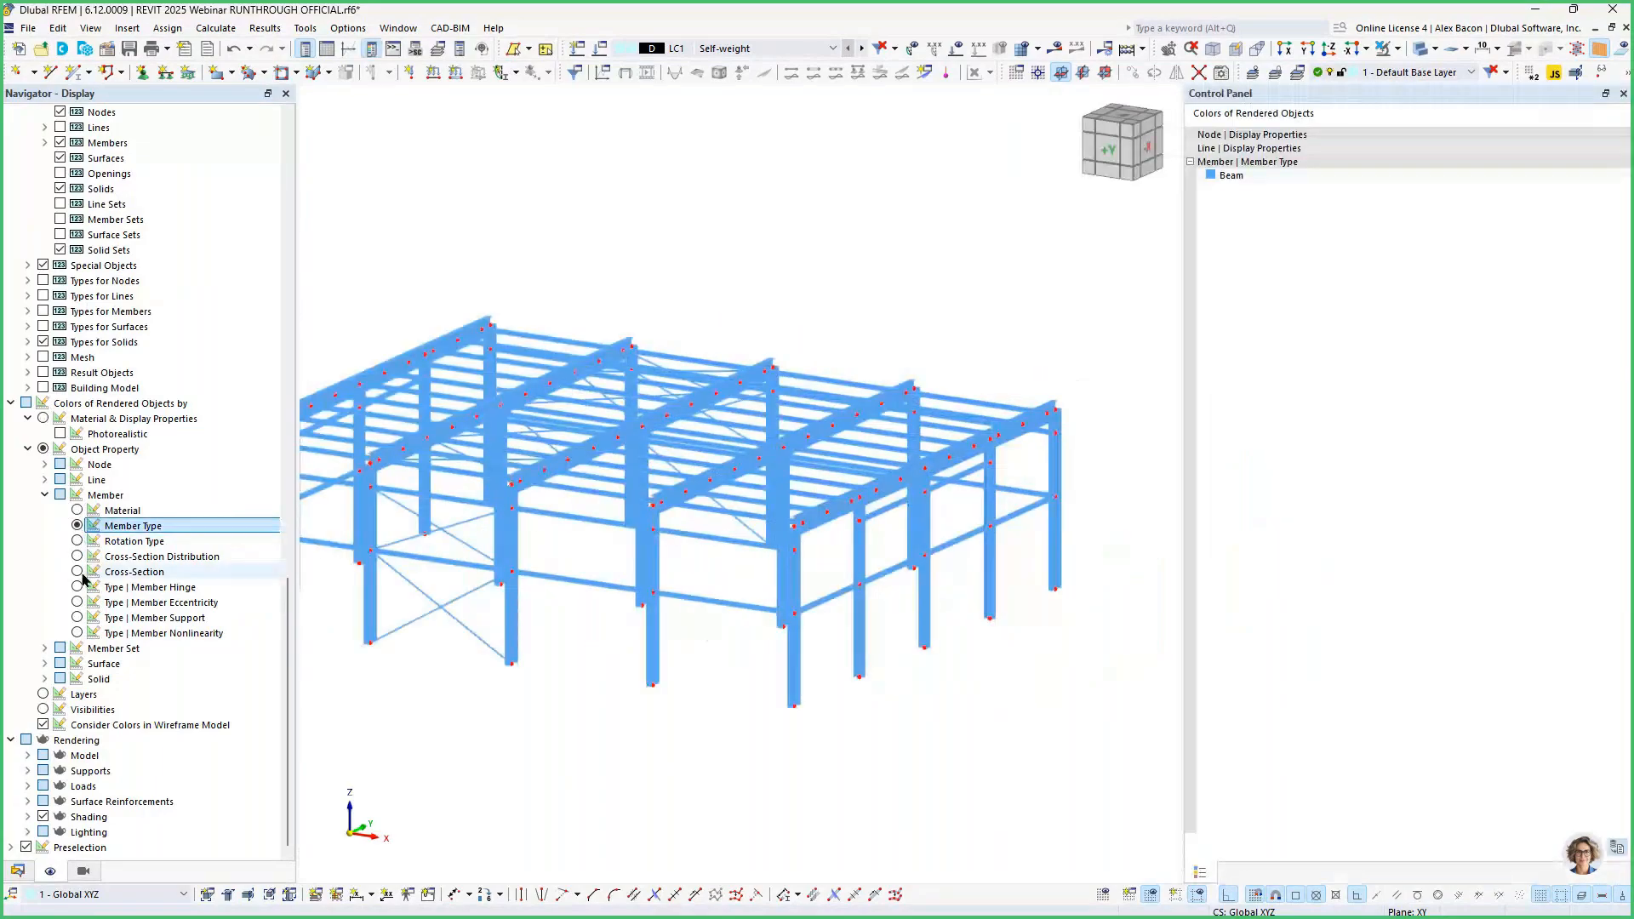
left_click(77, 571)
scroll(568, 664, "down", 2)
middle_click_drag(568, 664, 599, 650)
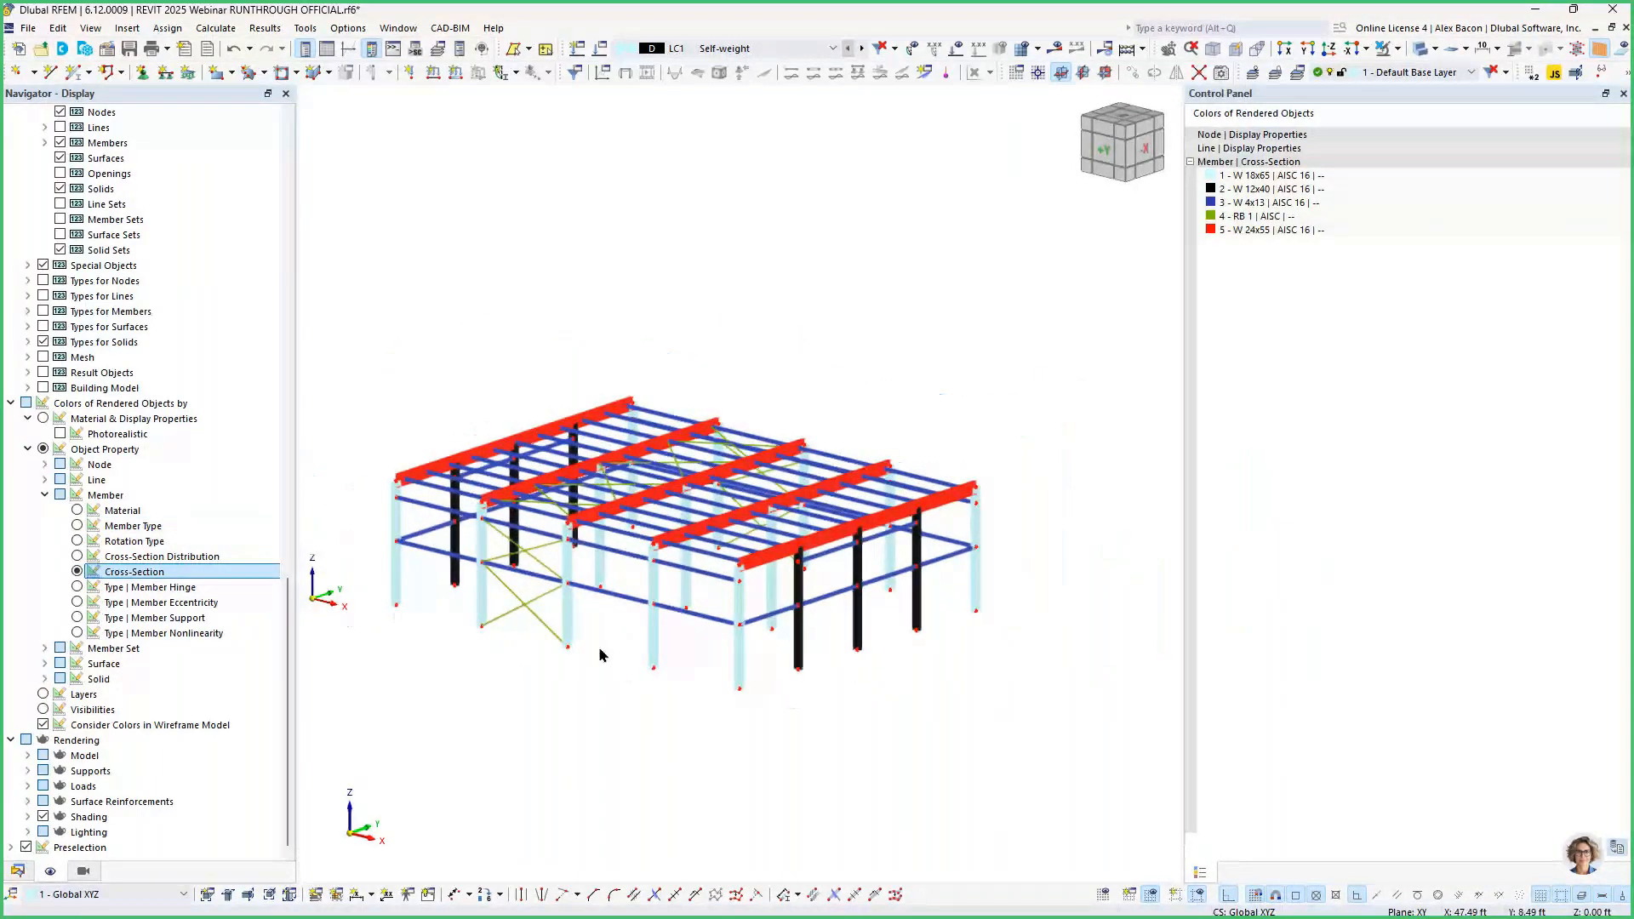
double_click(1269, 177)
left_click(1025, 288)
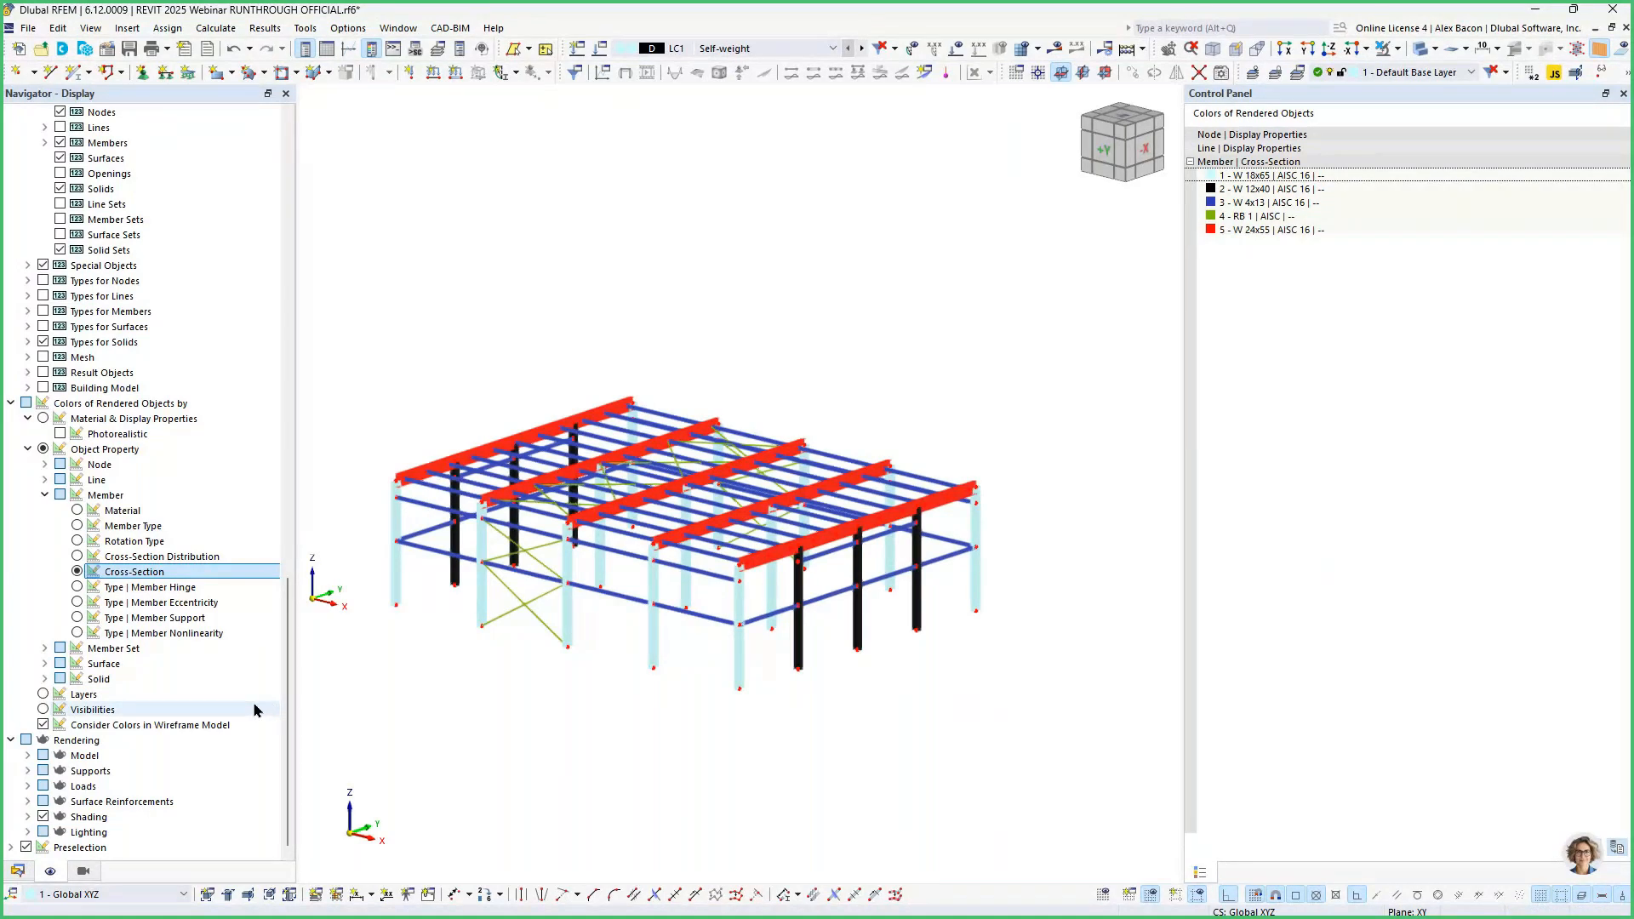
Compare the member type and member hinge colorings of the frame, leaving the members colored by member type.
left_click(77, 525)
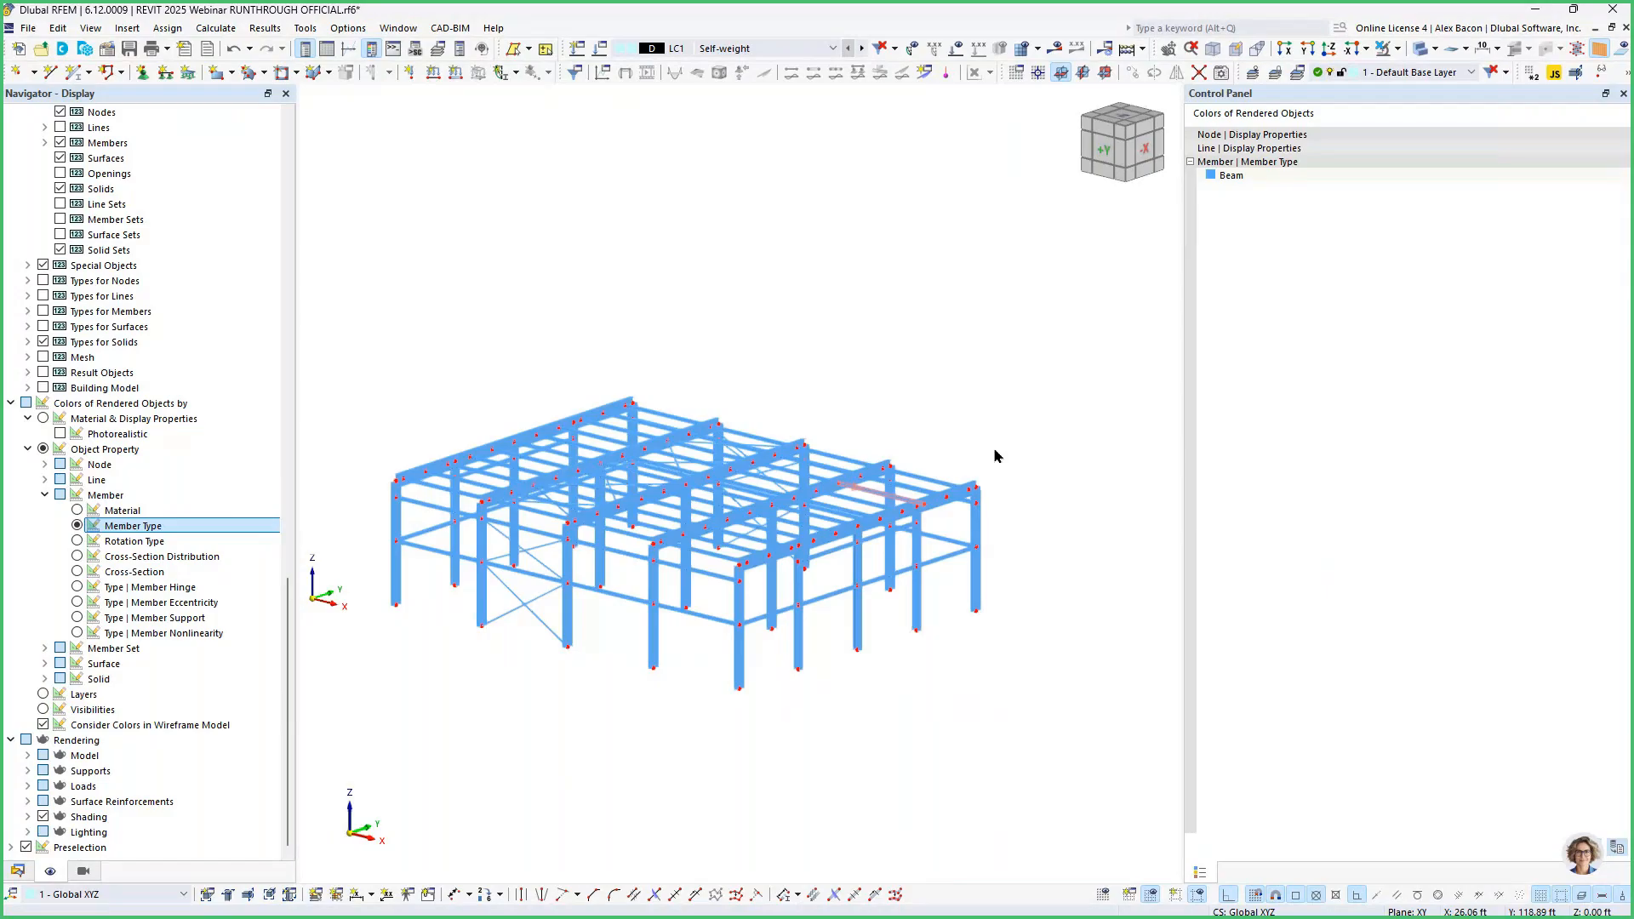
left_click(85, 587)
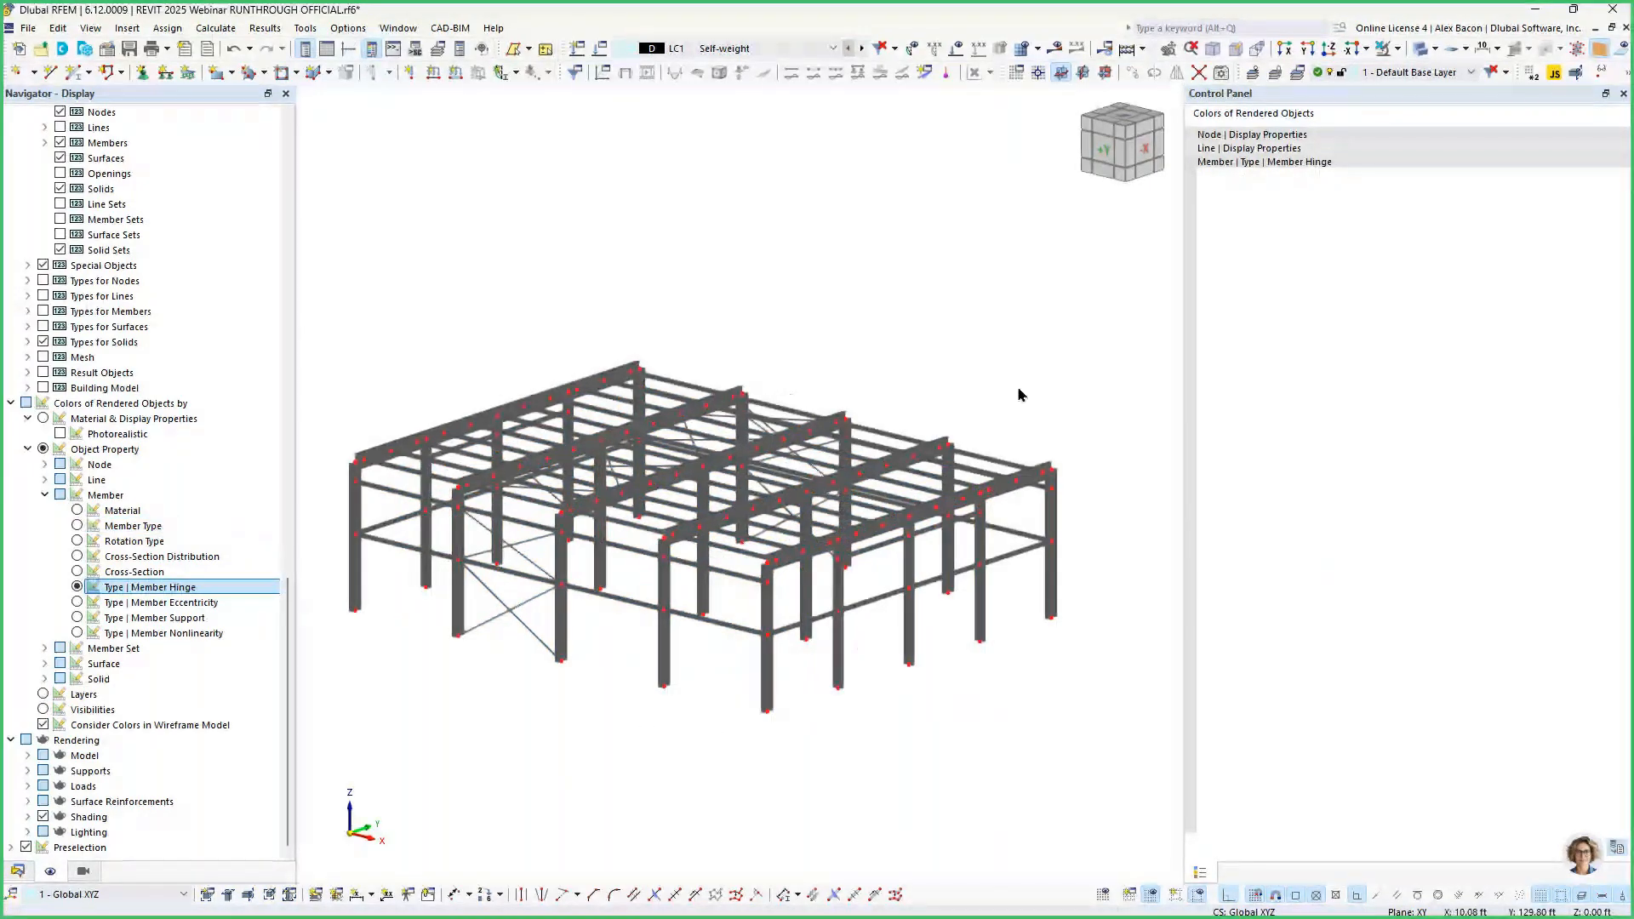
middle_click_drag(1018, 386, 630, 407, "ctrl")
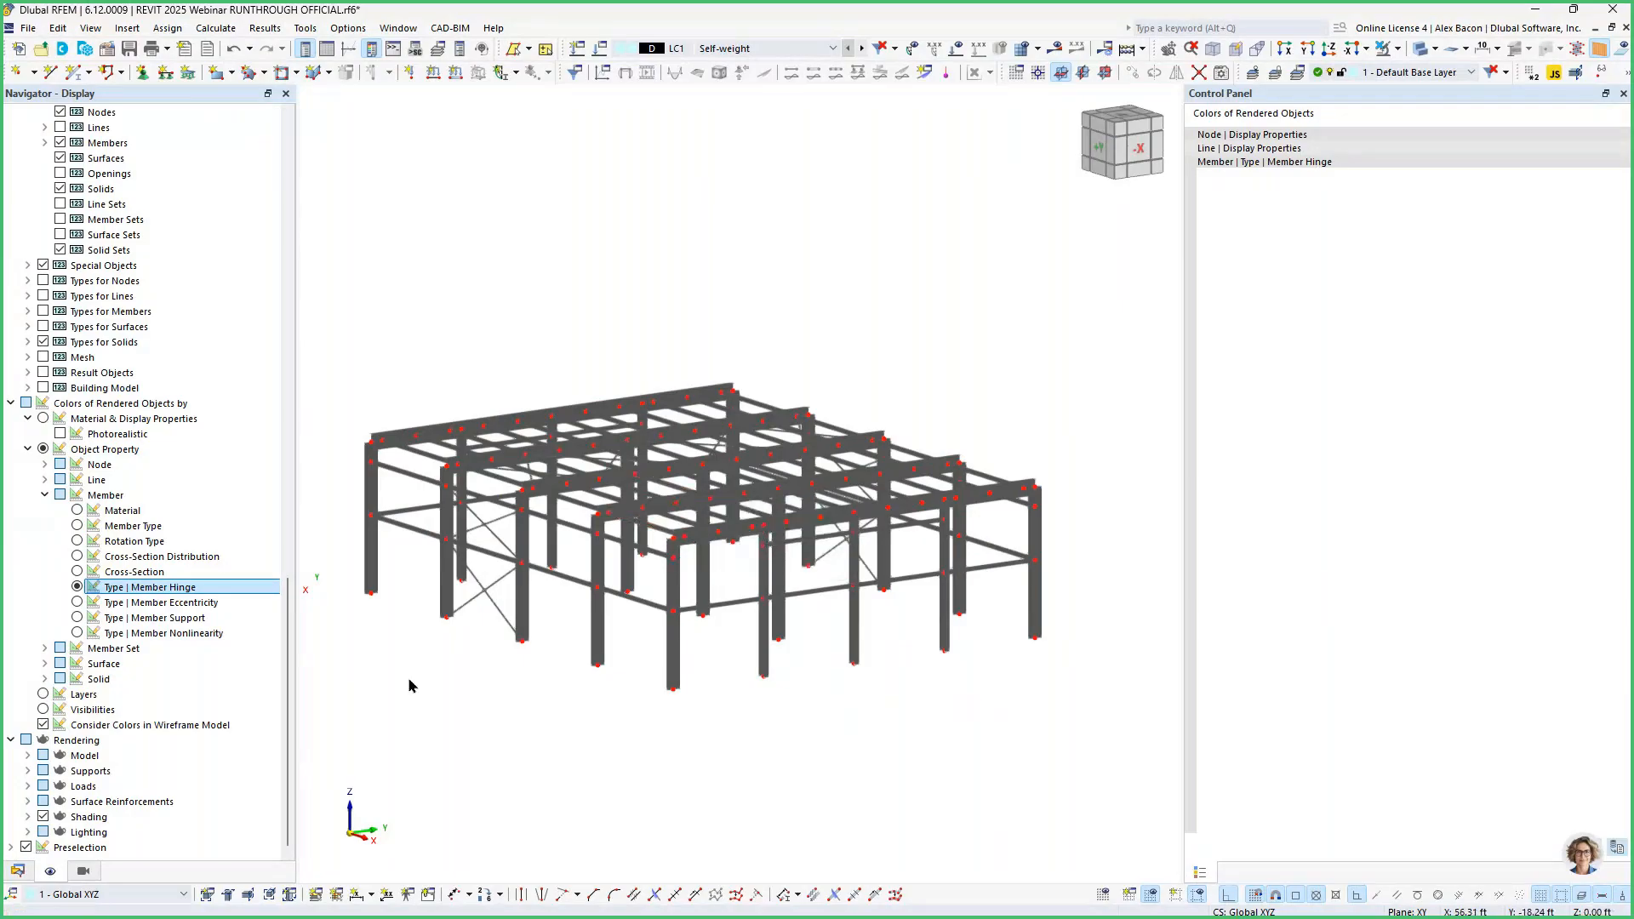
left_click(82, 872)
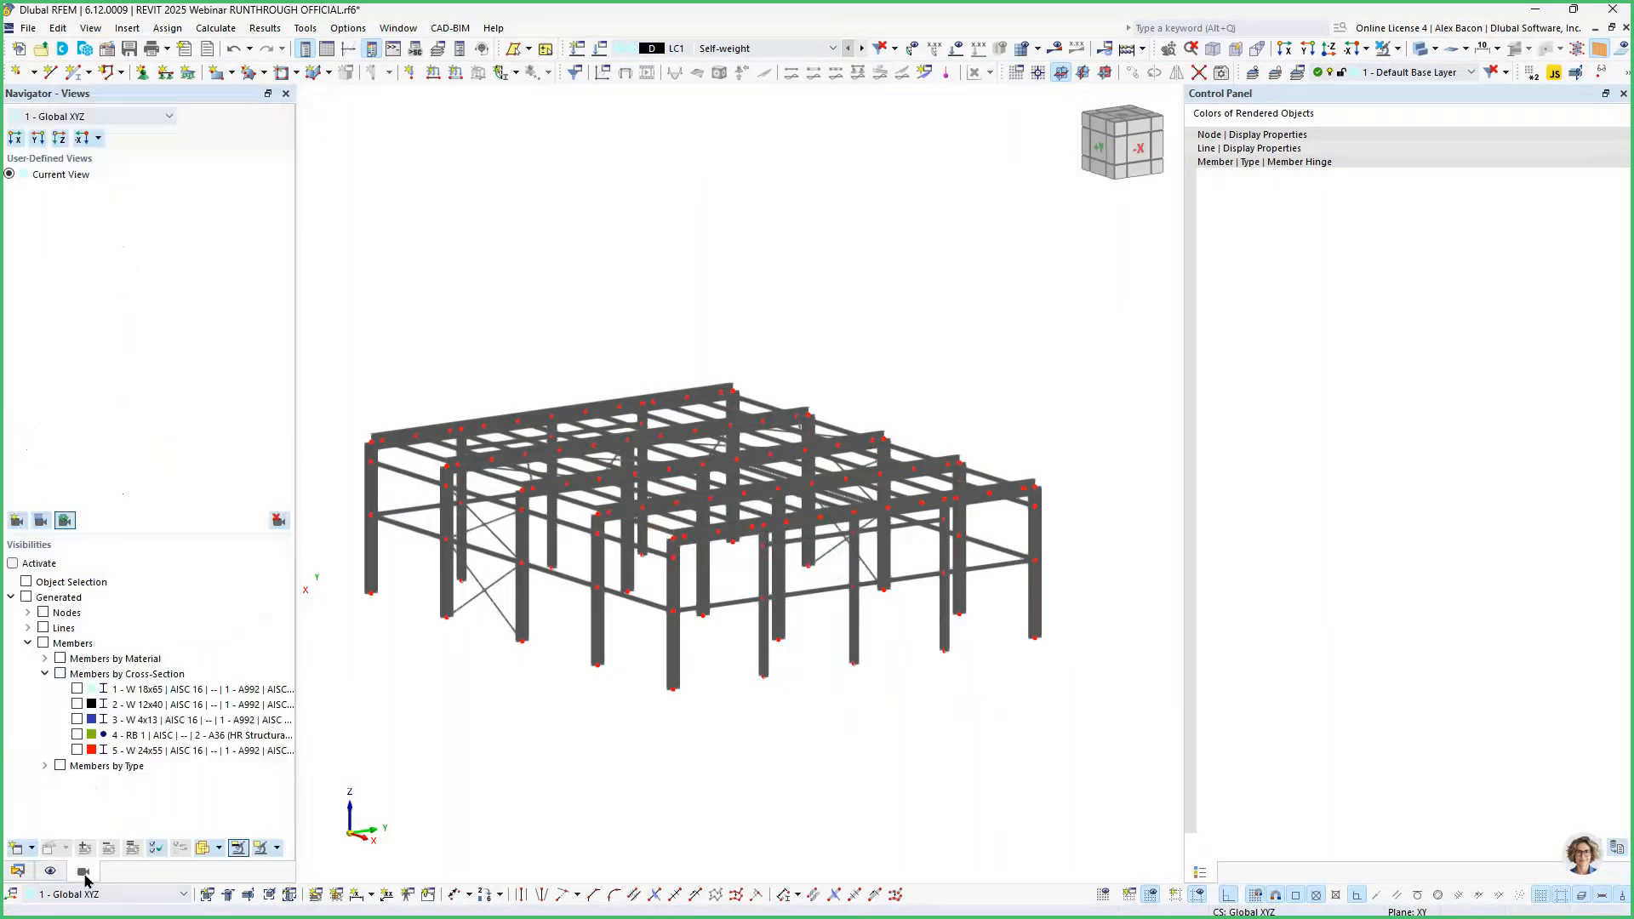
left_click(17, 870)
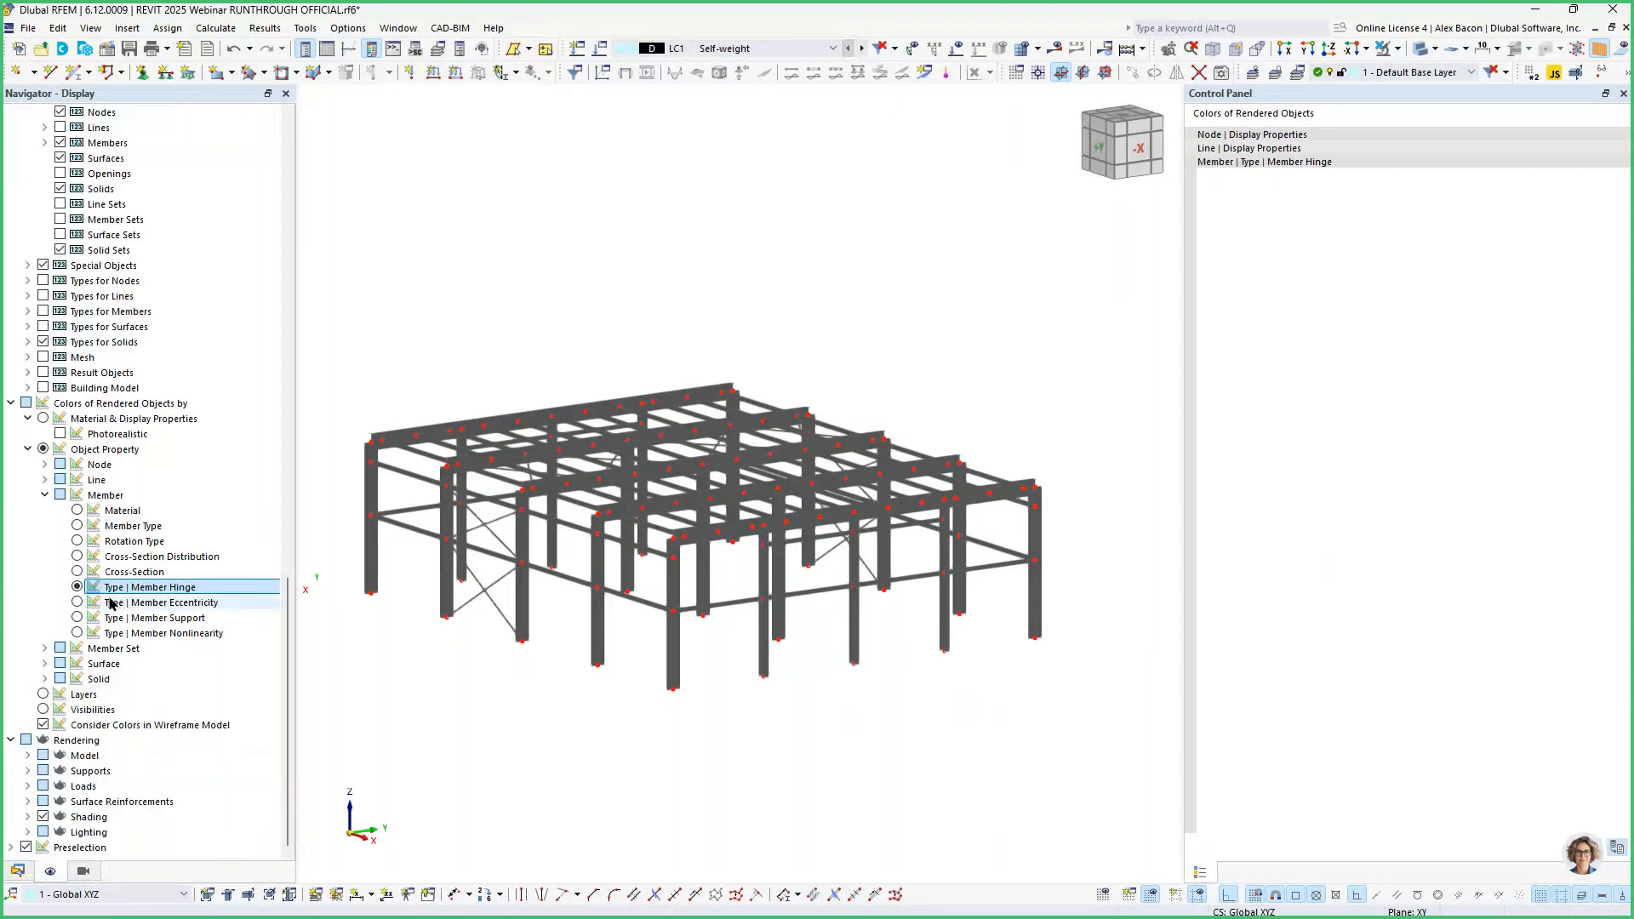
left_click(77, 526)
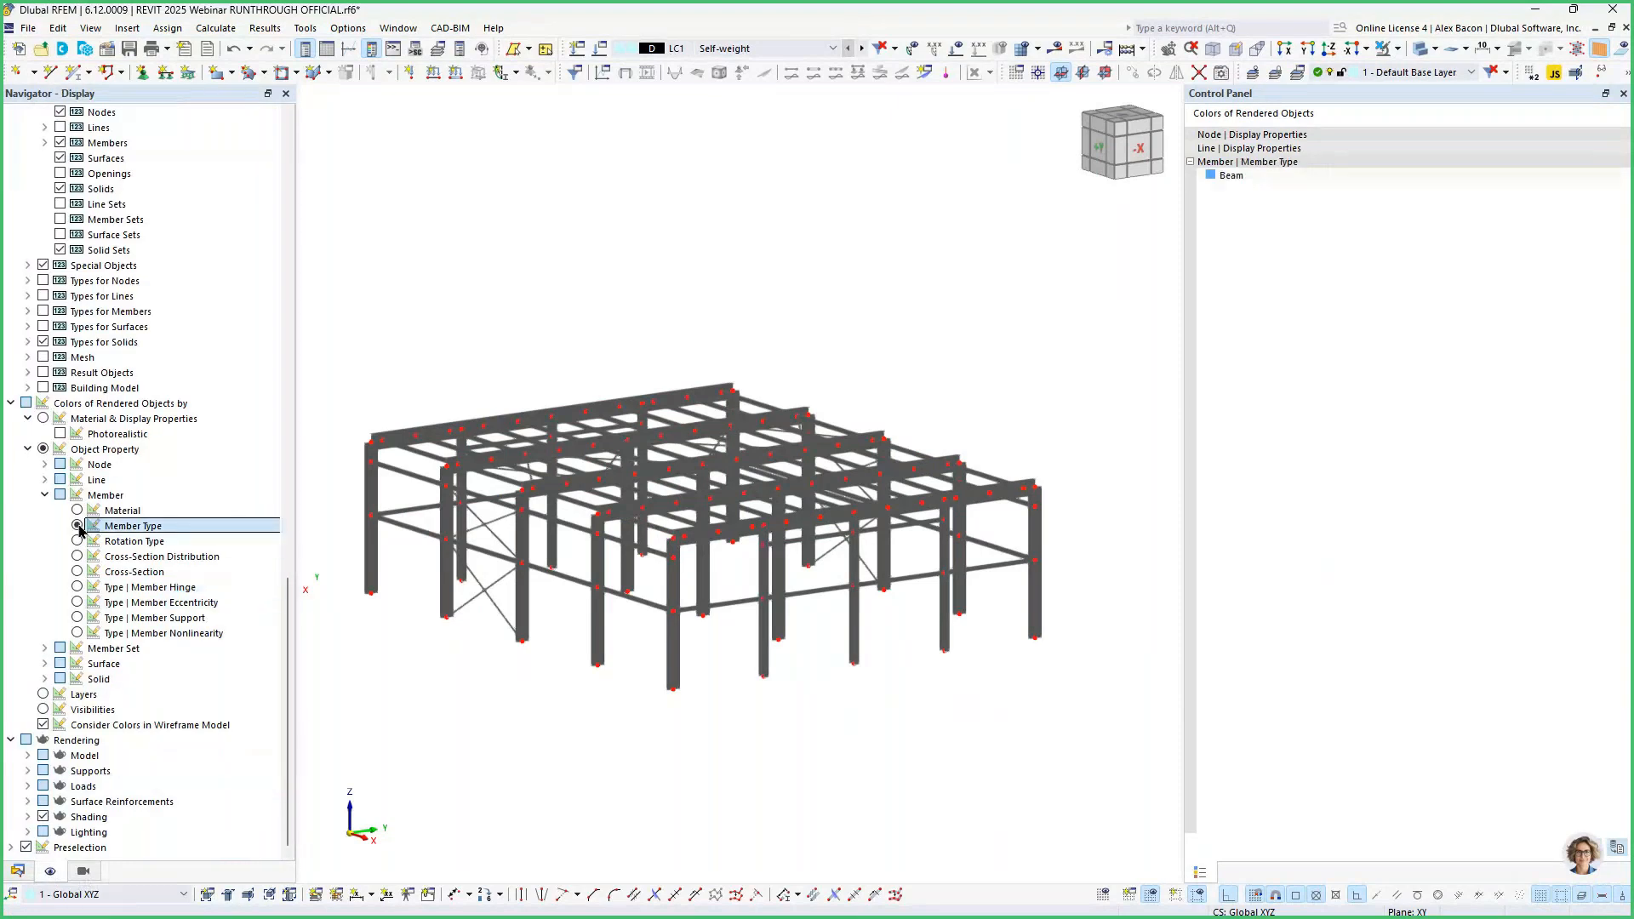
Isolate the RB 1 bracing members and set the member type of all of them to Tension.
left_click(83, 872)
left_click(77, 735)
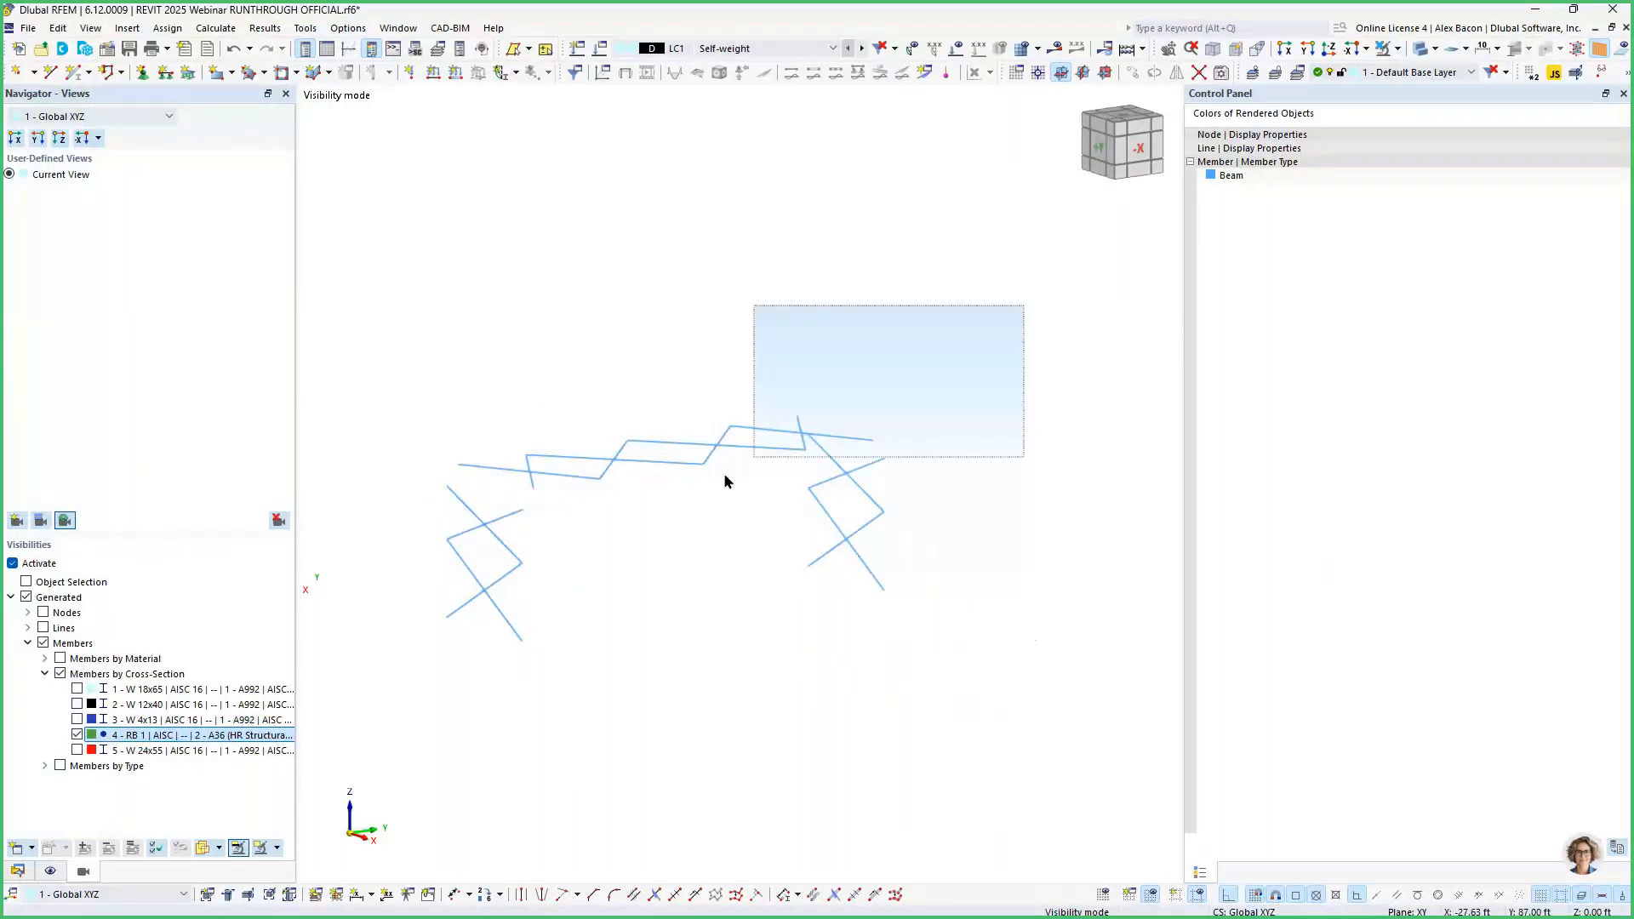
left_click_drag(726, 482, 501, 623)
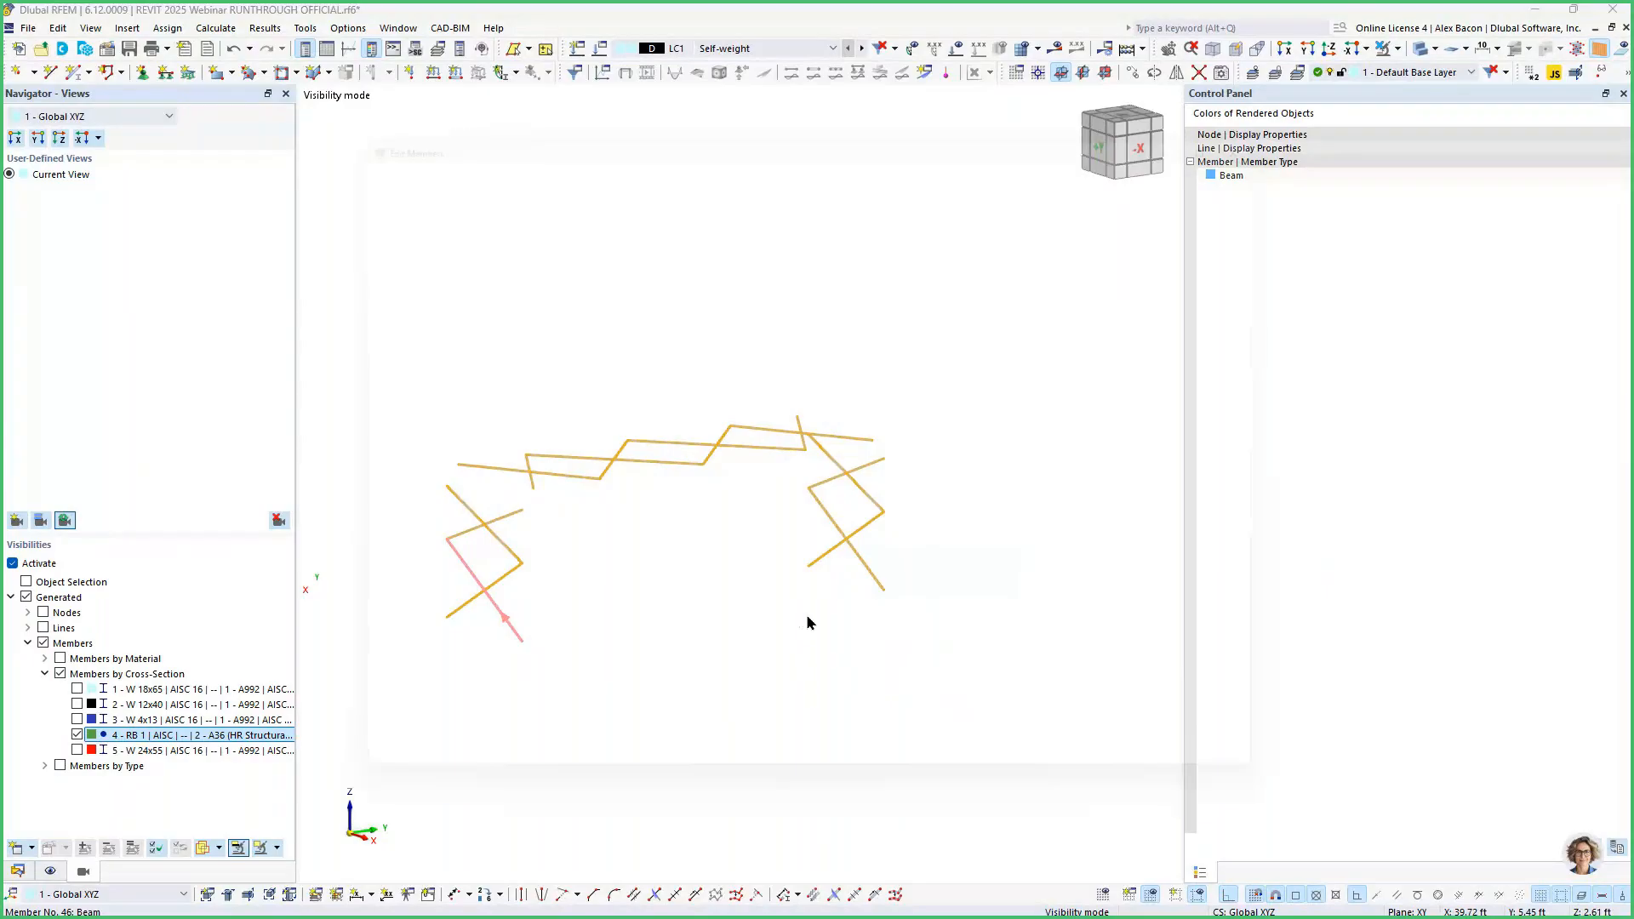
left_click(511, 233)
left_click(366, 308)
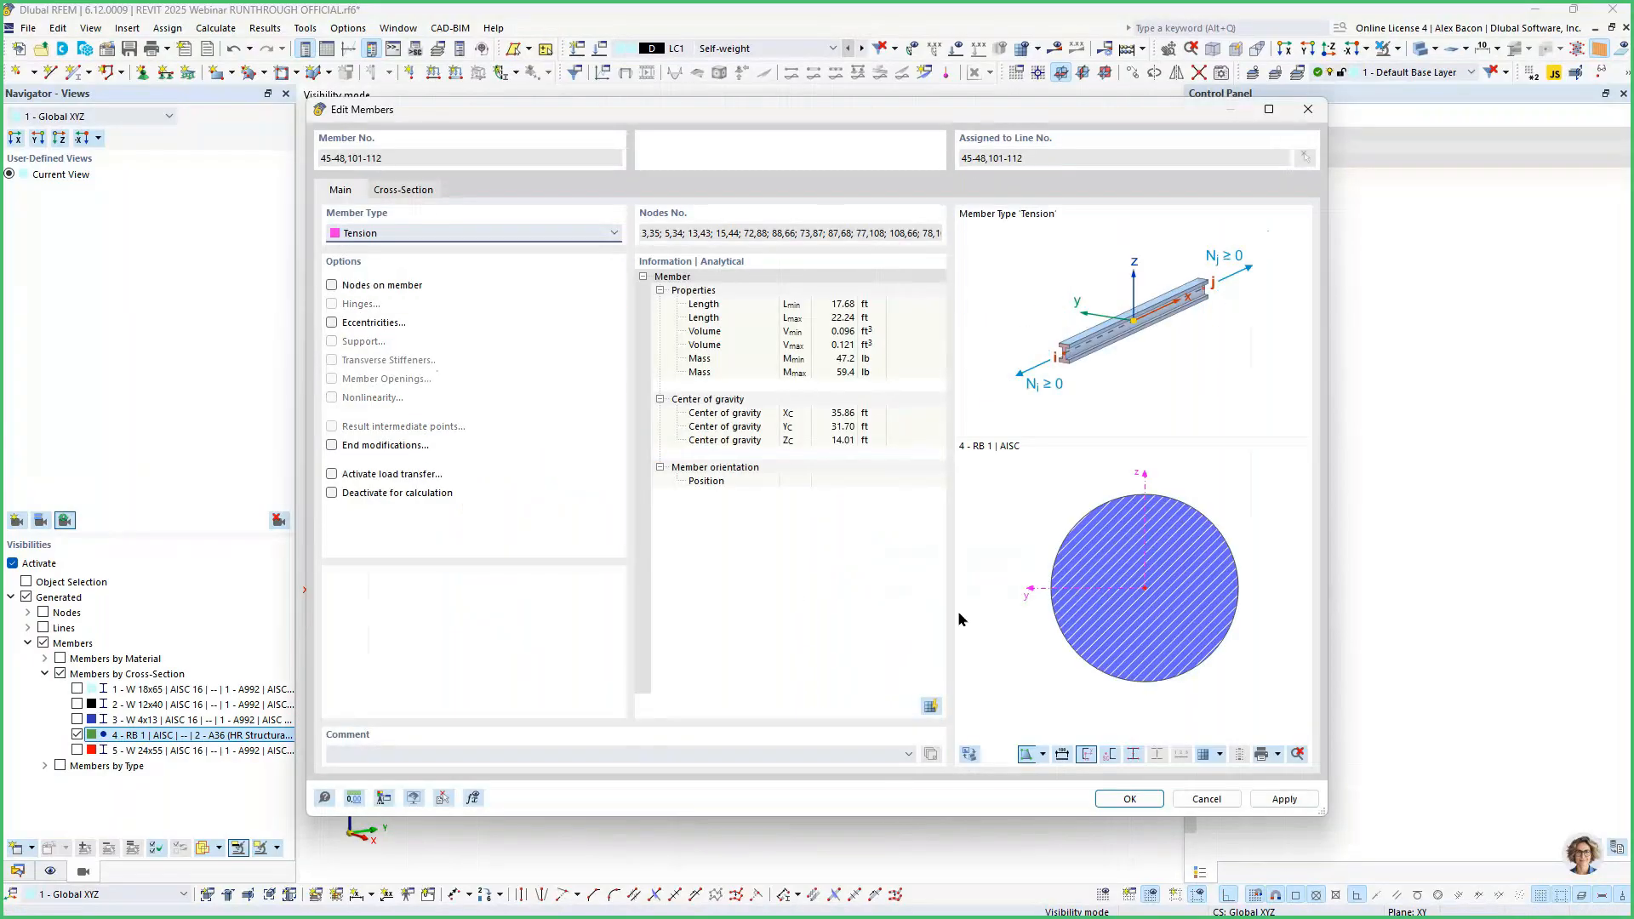
left_click(1129, 798)
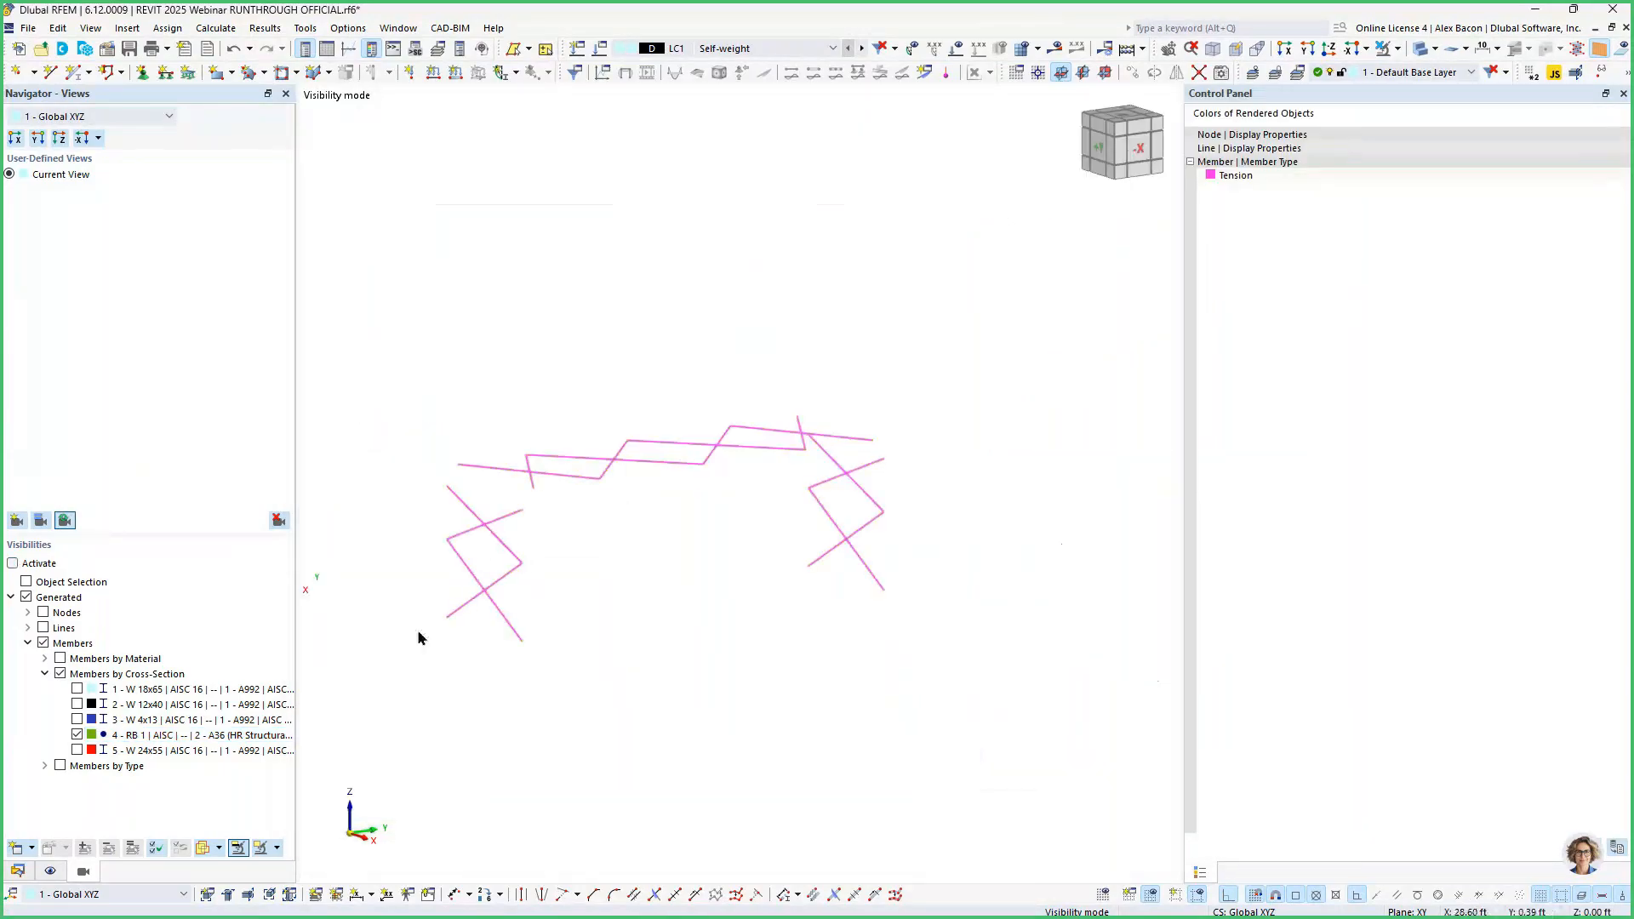
Show only the W 4x13 members and set the member type of all of them to Truss.
left_click(78, 739)
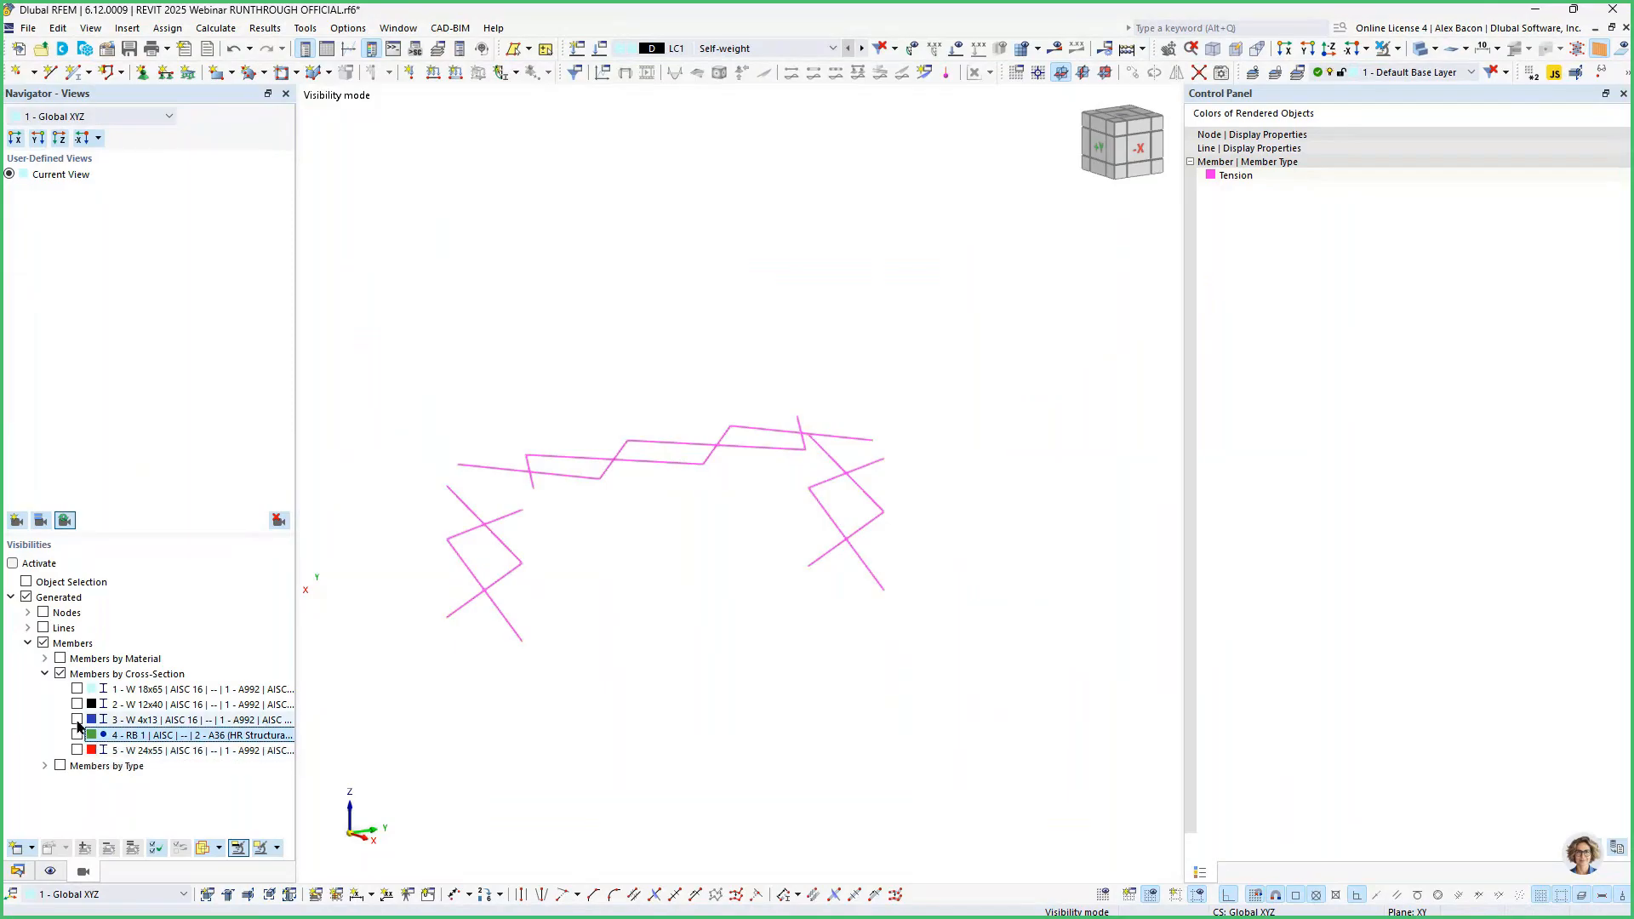
left_click(77, 720)
left_click_drag(1101, 261, 325, 710)
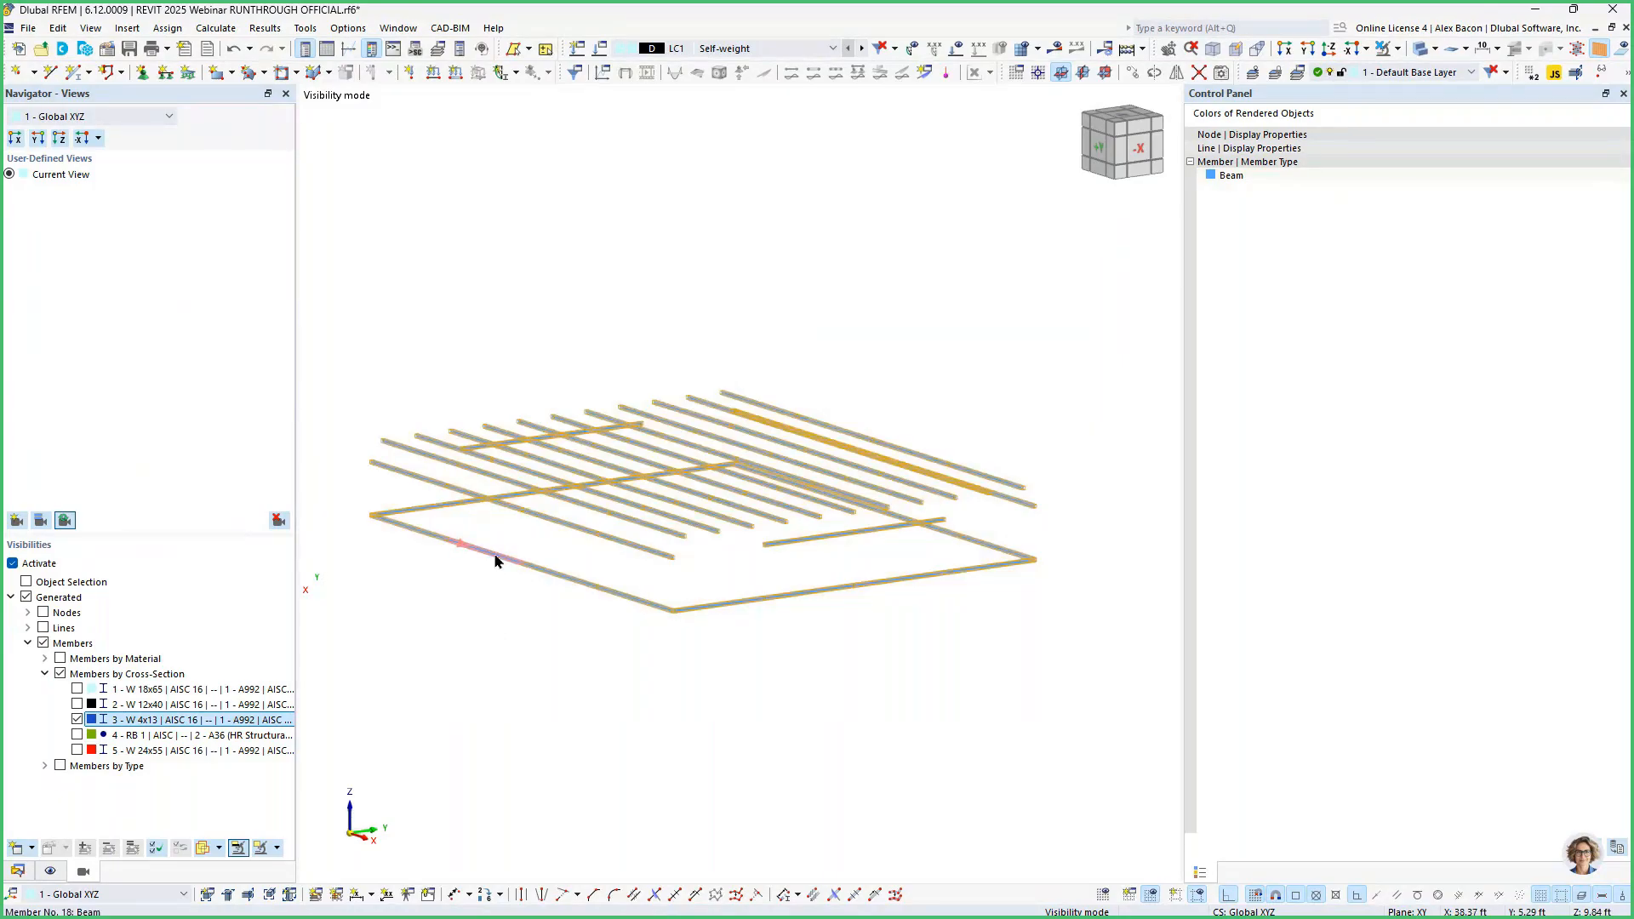
double_click(496, 561)
left_click(1130, 798)
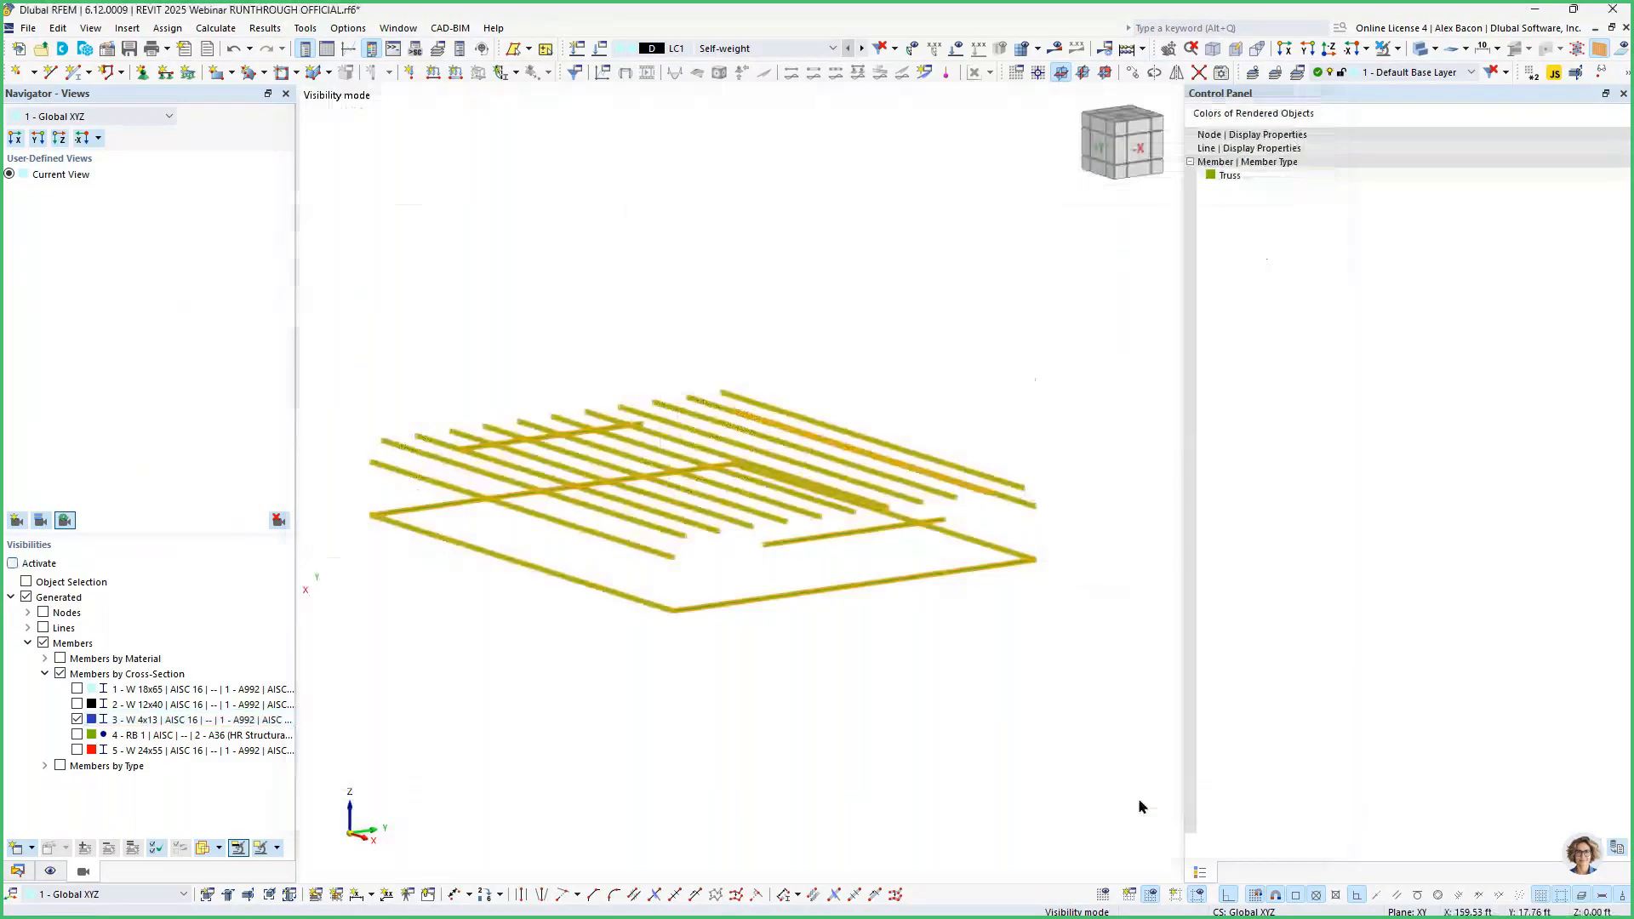
left_click(535, 706)
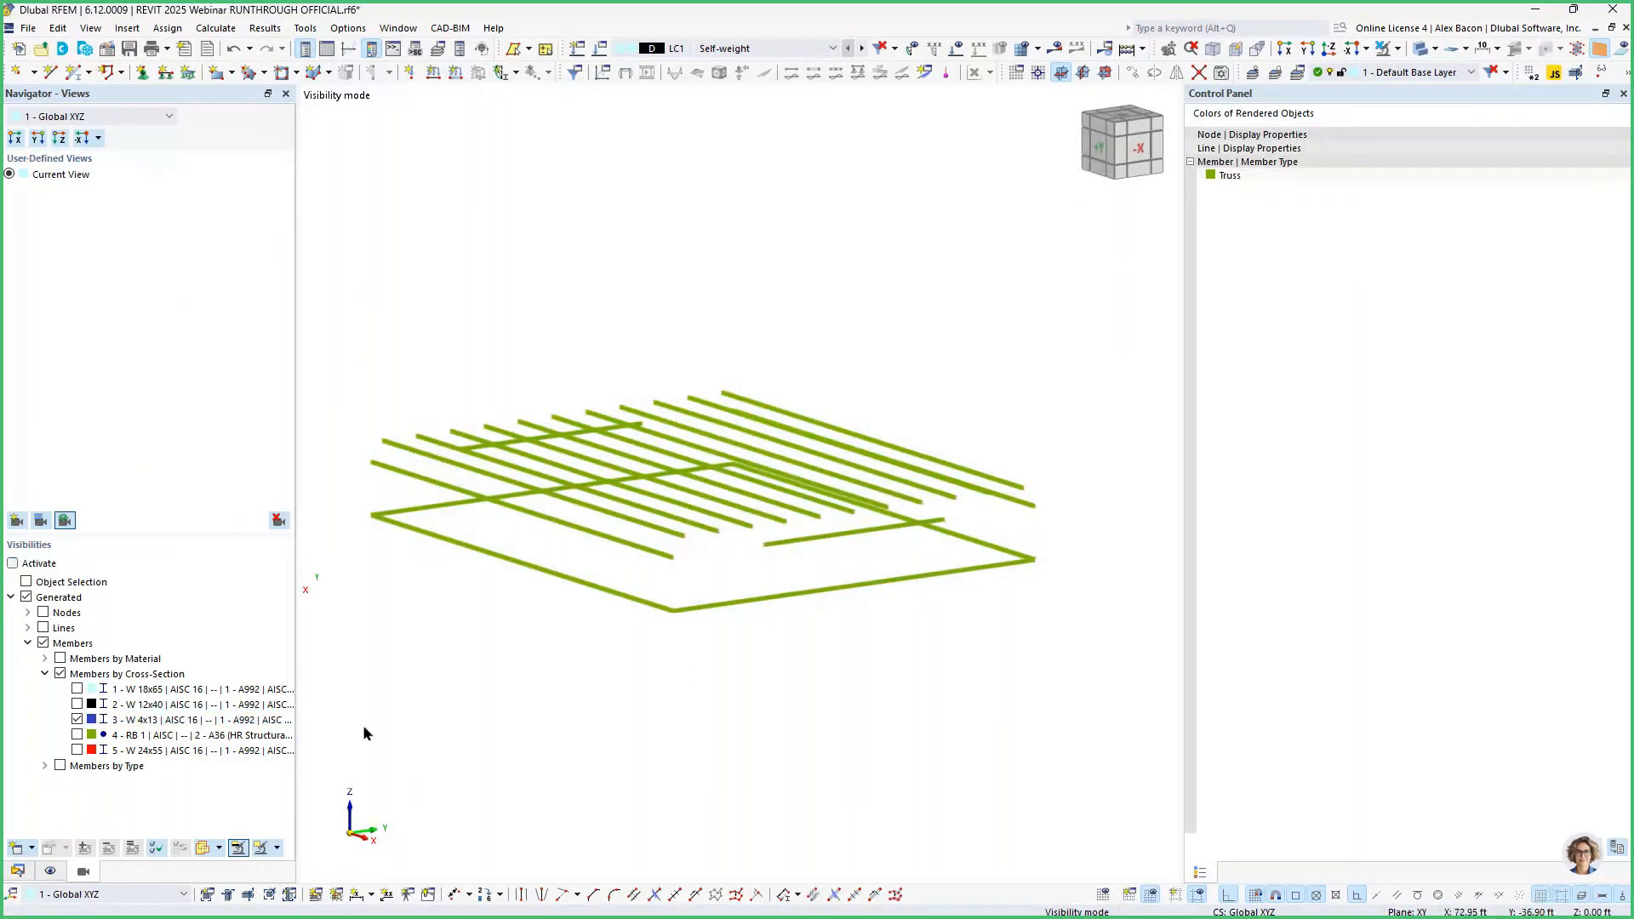
Show only the W 18x65 and W 12x40 columns and view them from the -X side.
scroll(502, 695, "up", 1)
middle_click_drag(502, 695, 590, 696, "ctrl")
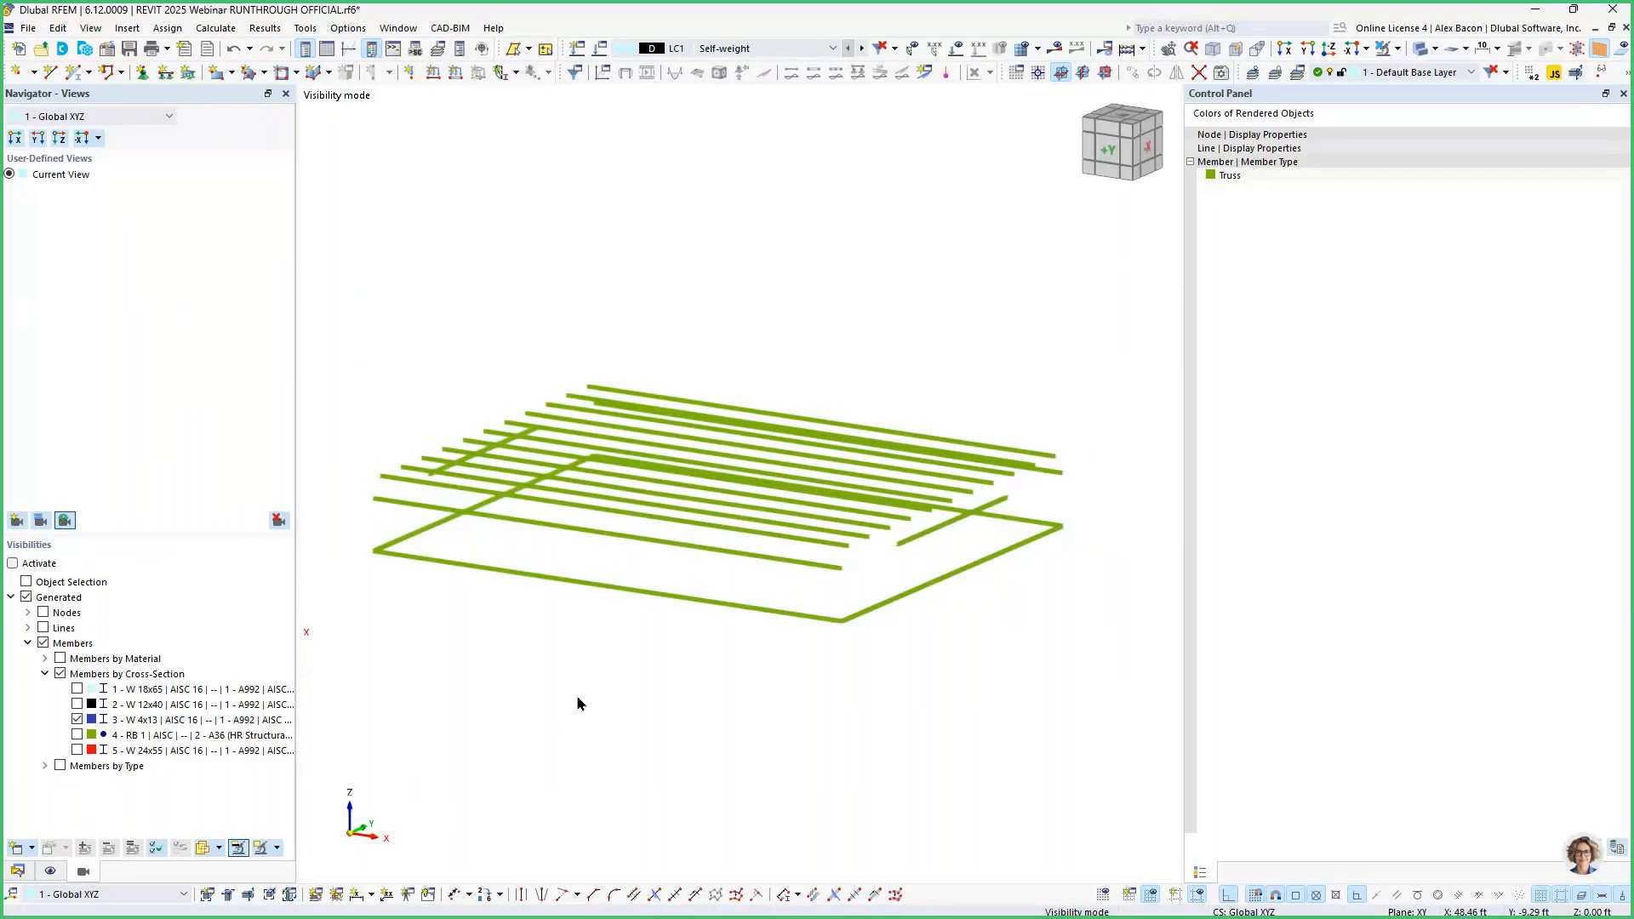
left_click(76, 708)
left_click(78, 690)
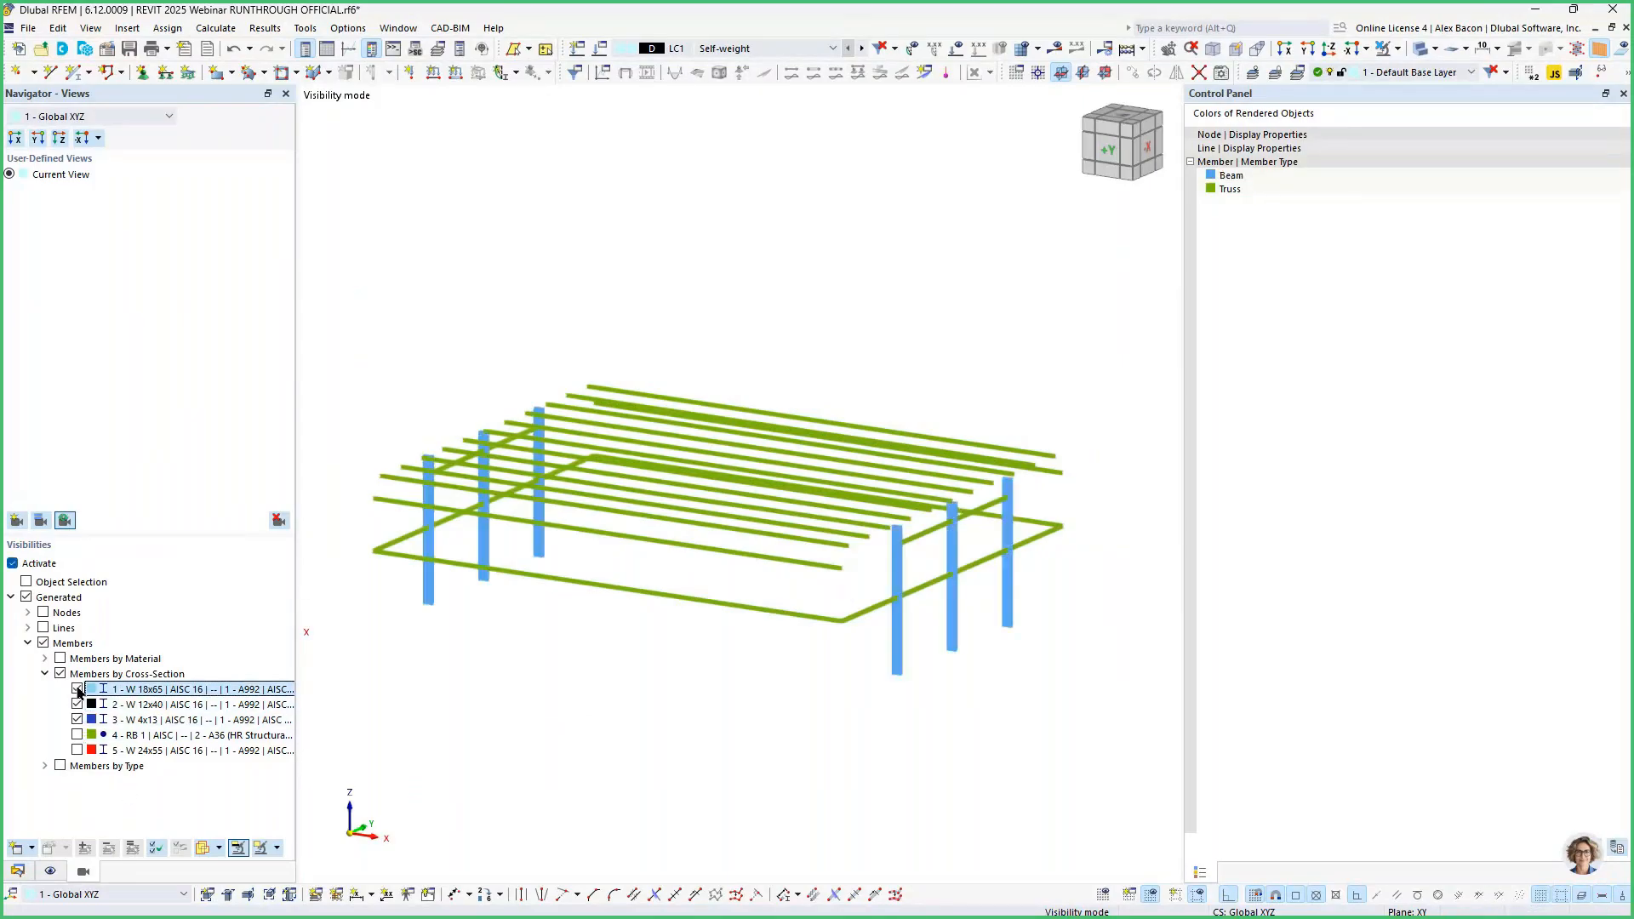
left_click(77, 719)
middle_click_drag(982, 750, 764, 733, "ctrl")
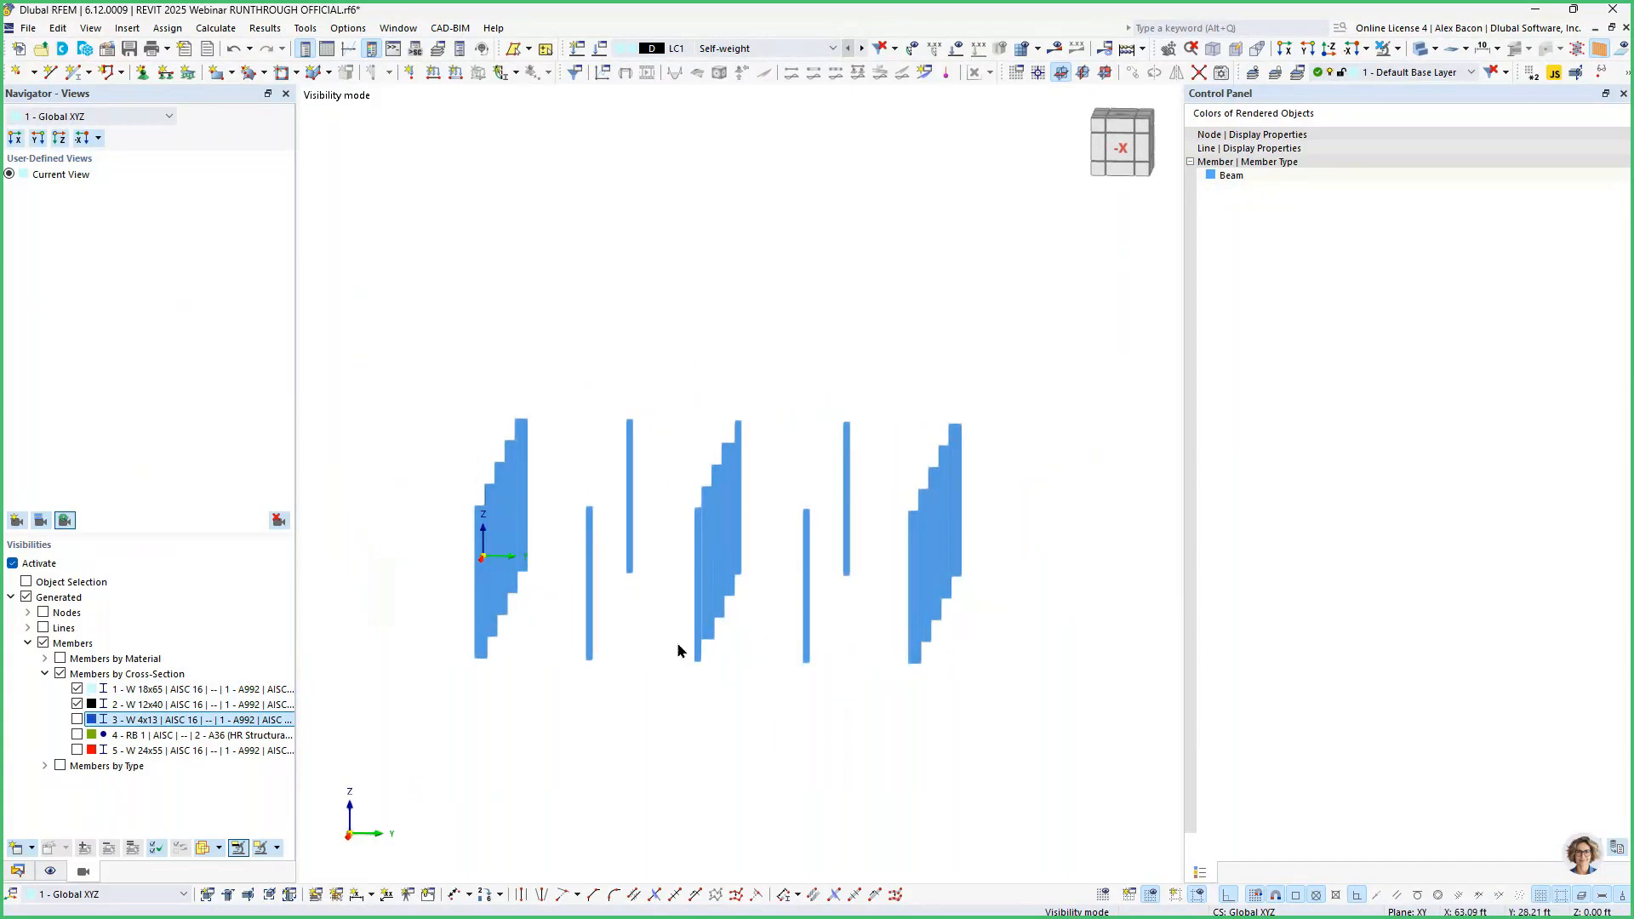
Switch to Revit, examine how the end-wall columns connect to the sloping roof beam, and return to RFEM.
key("super")
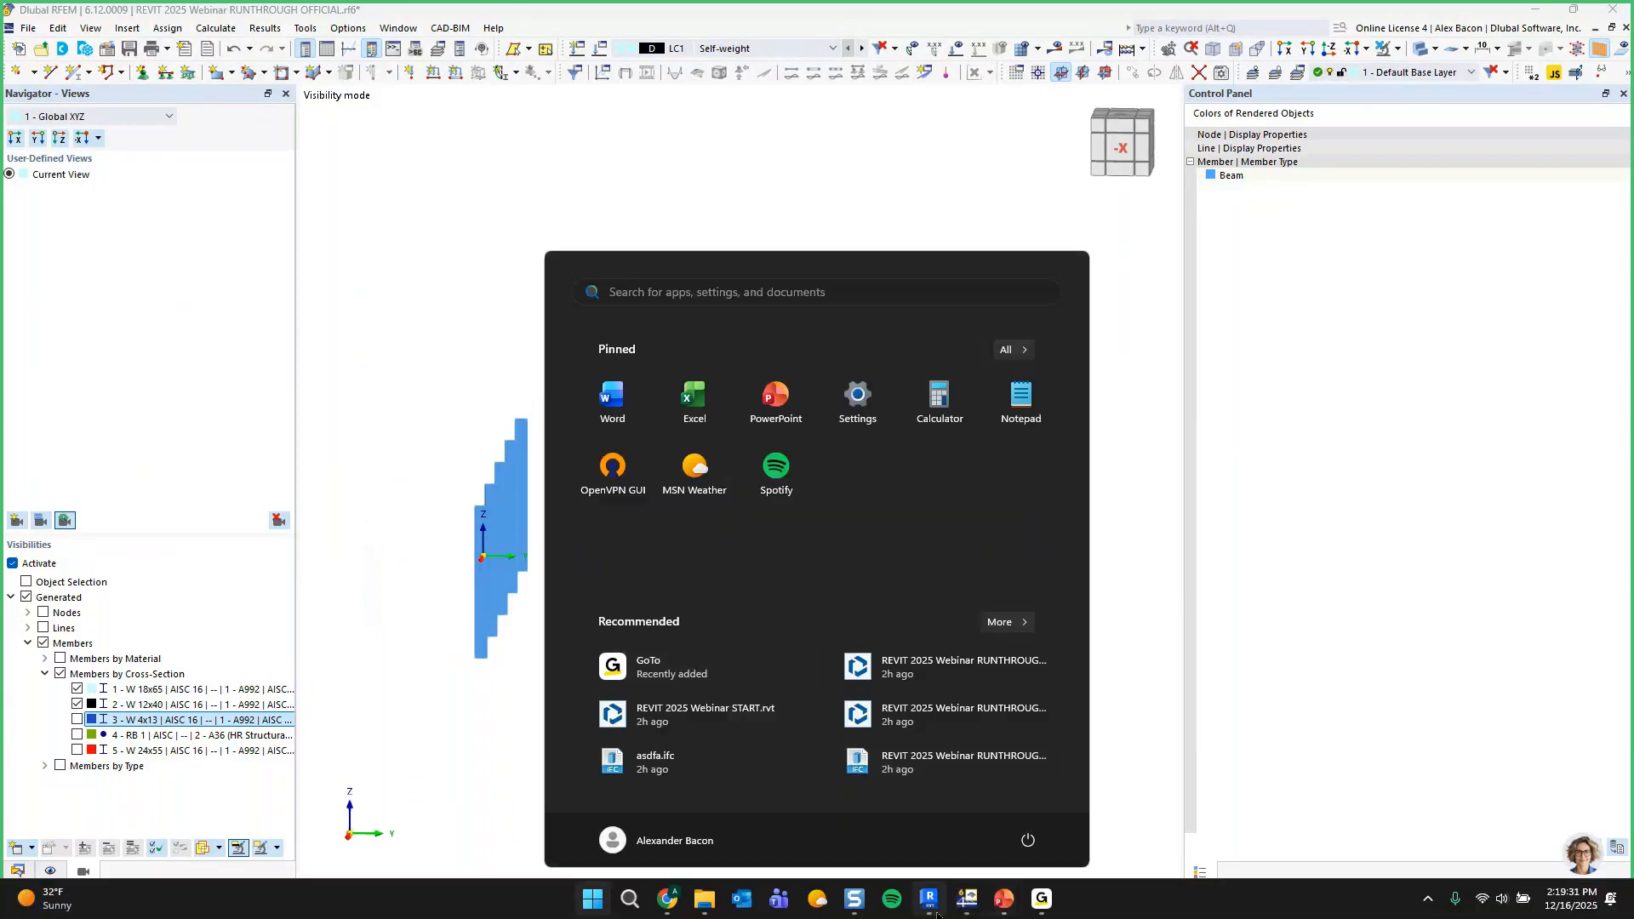
left_click(933, 910)
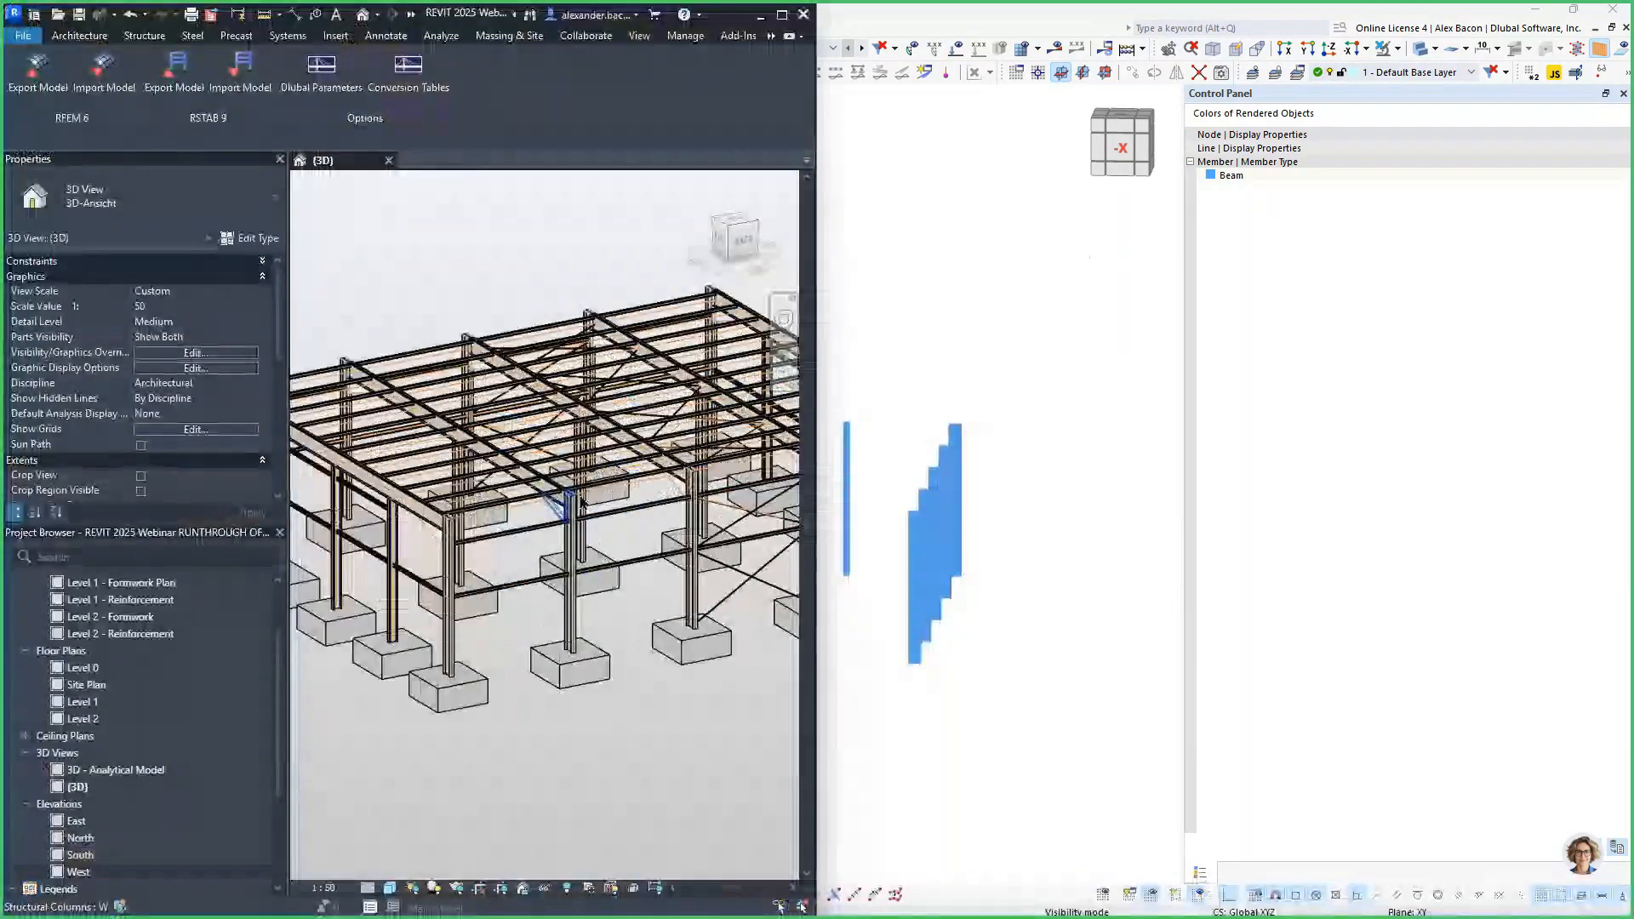
scroll(582, 504, "up", 3)
scroll(525, 522, "up", 3)
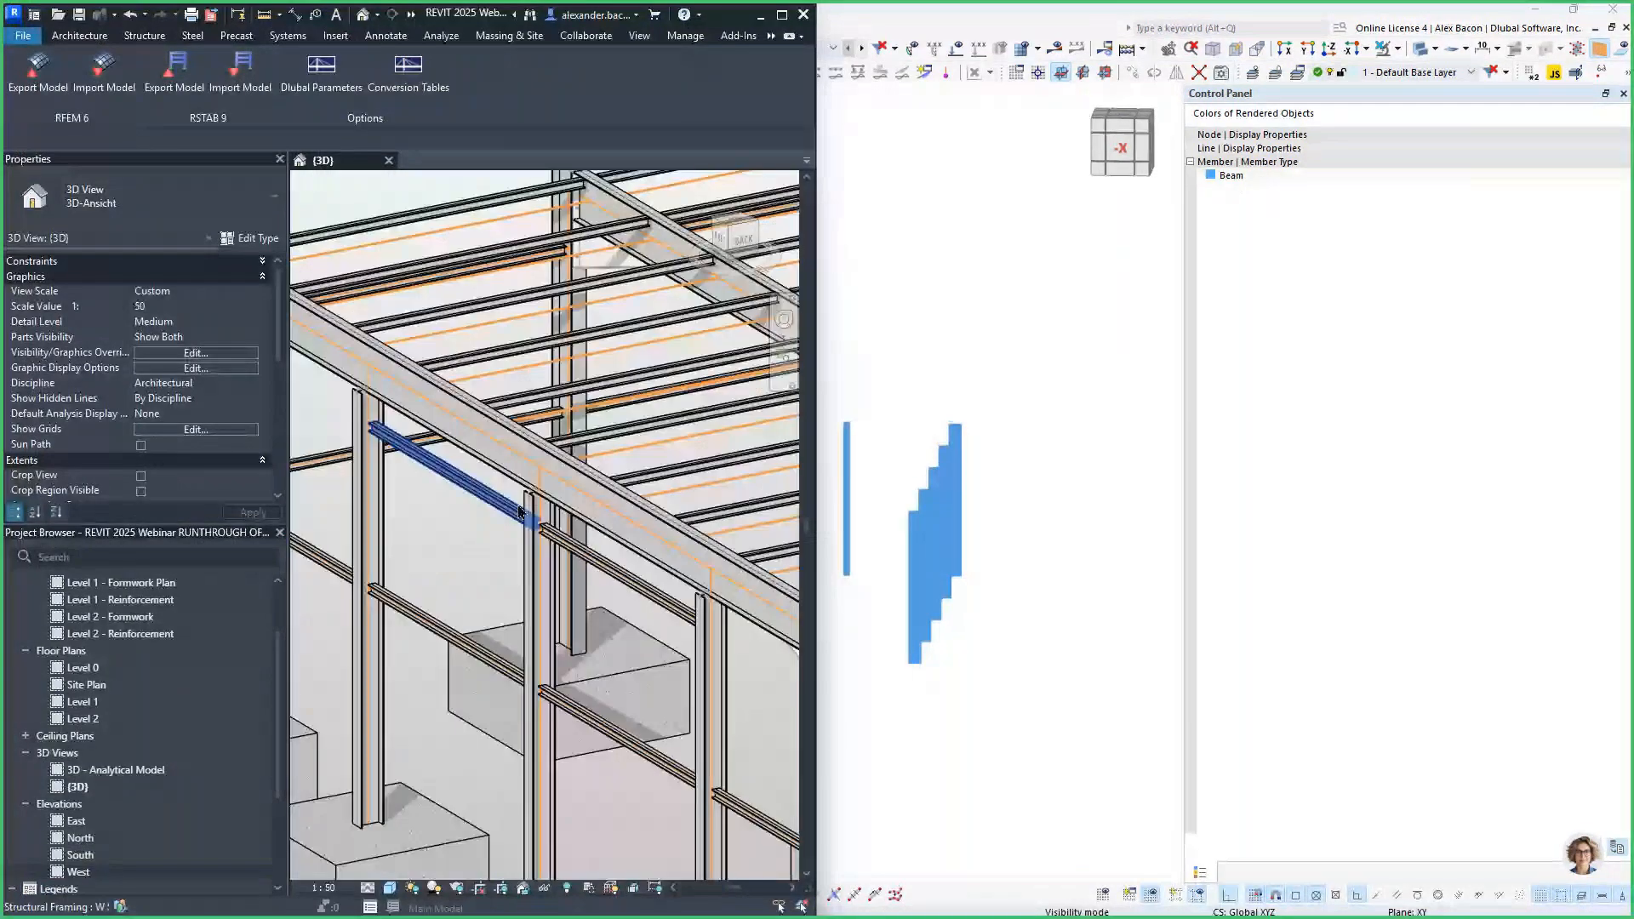
scroll(521, 511, "up", 3)
scroll(541, 483, "down", 5)
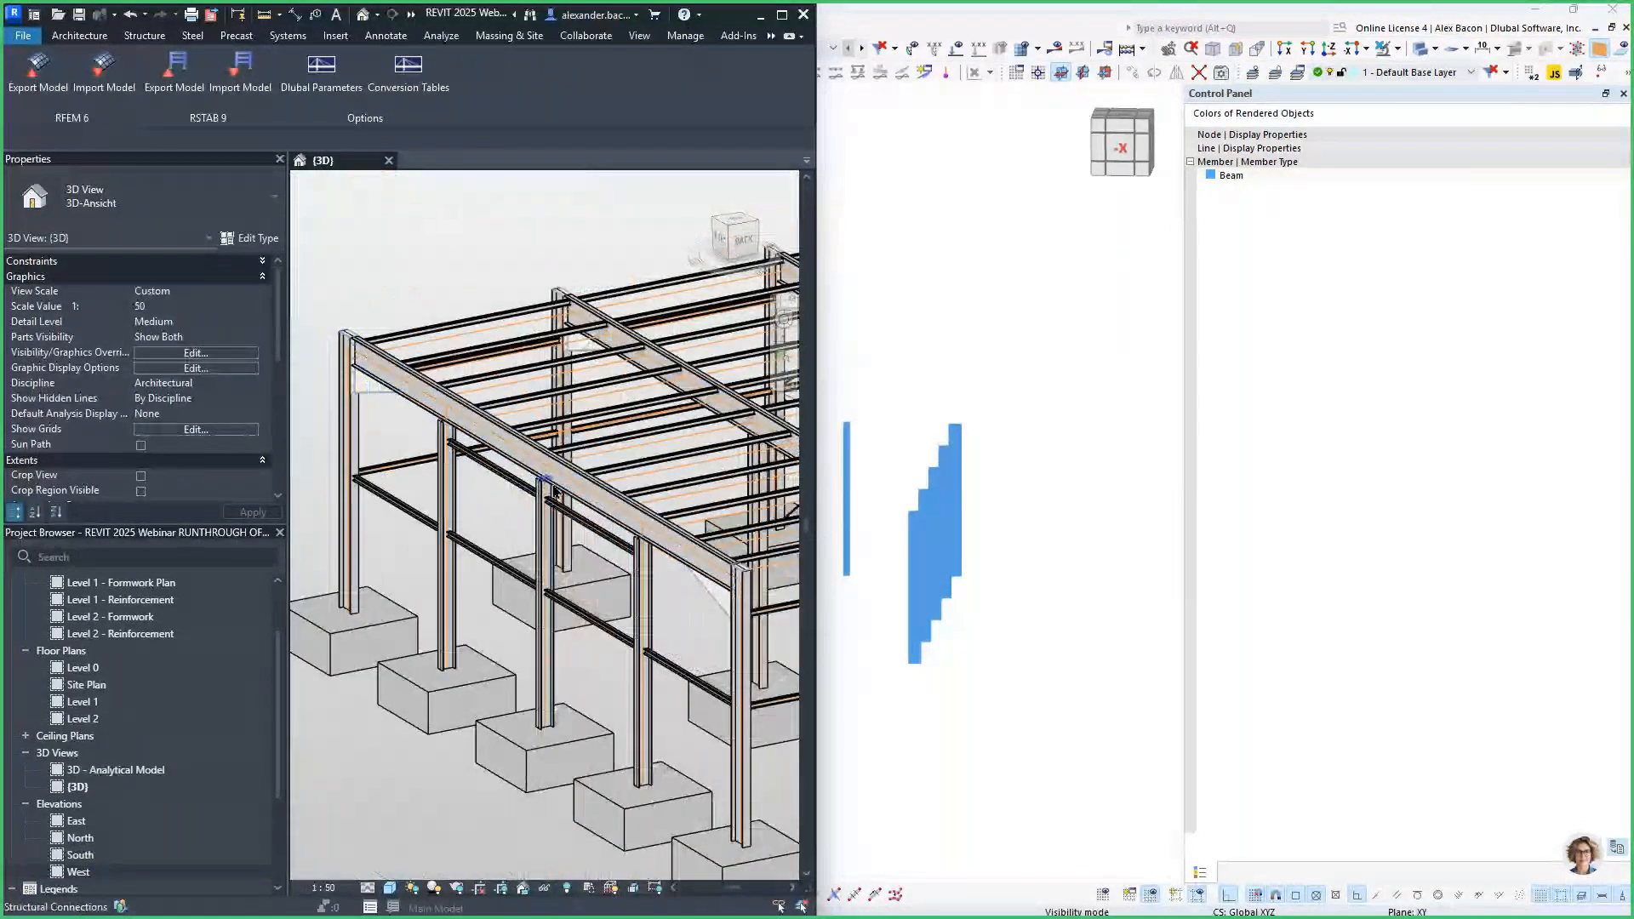
scroll(356, 393, "up", 3)
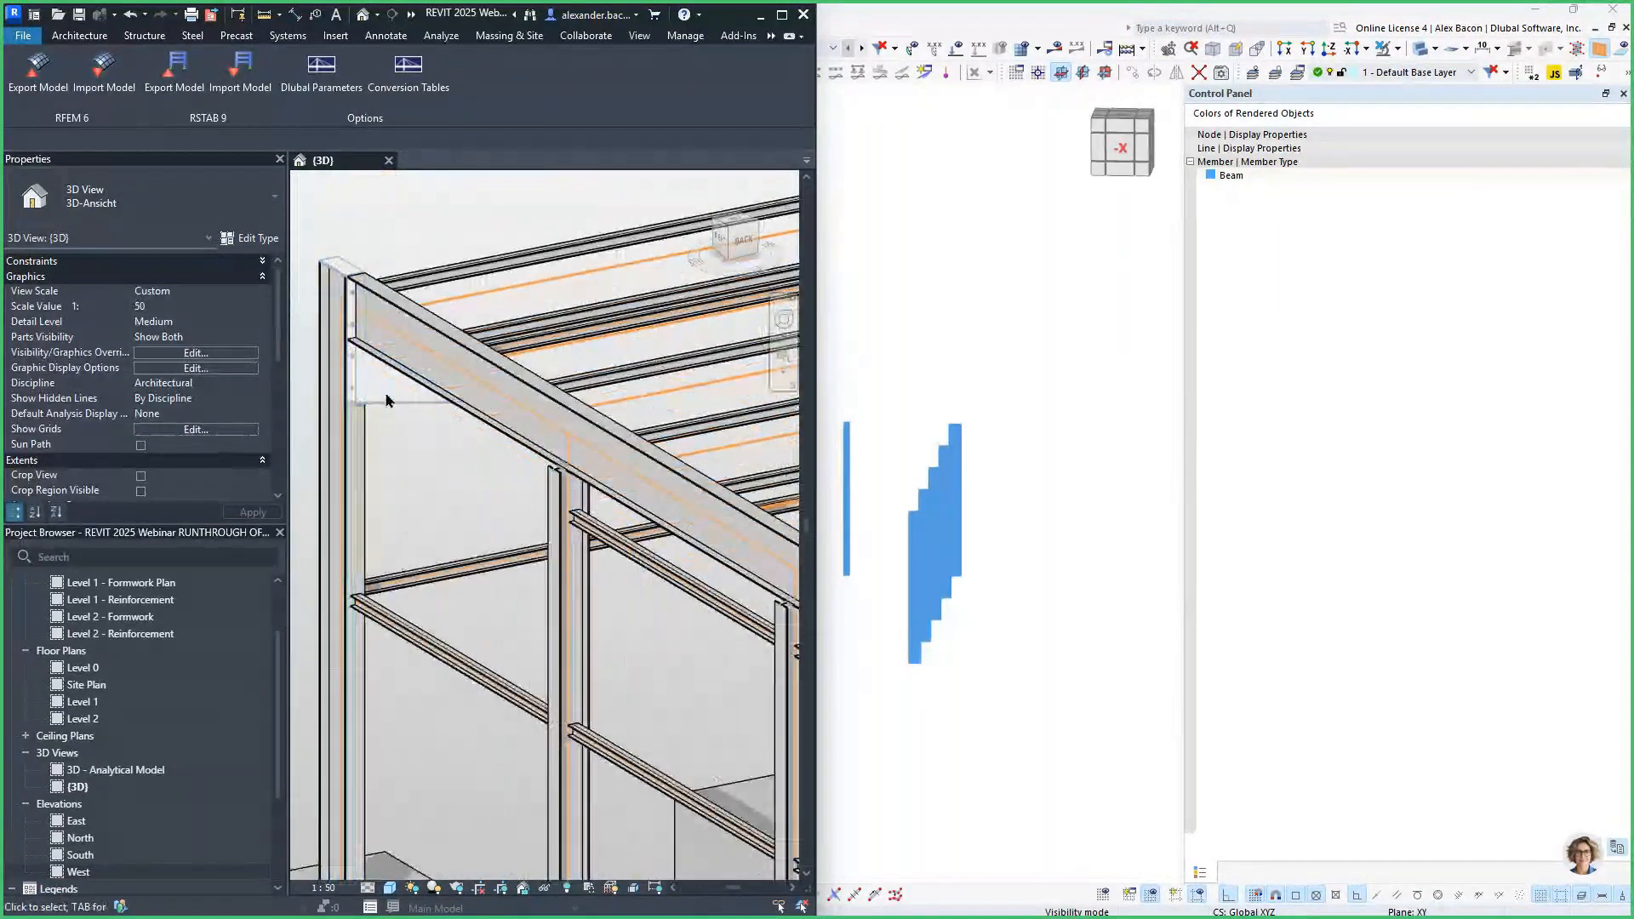
scroll(372, 351, "down", 2)
middle_click_drag(684, 573, 553, 449)
scroll(553, 449, "up", 2)
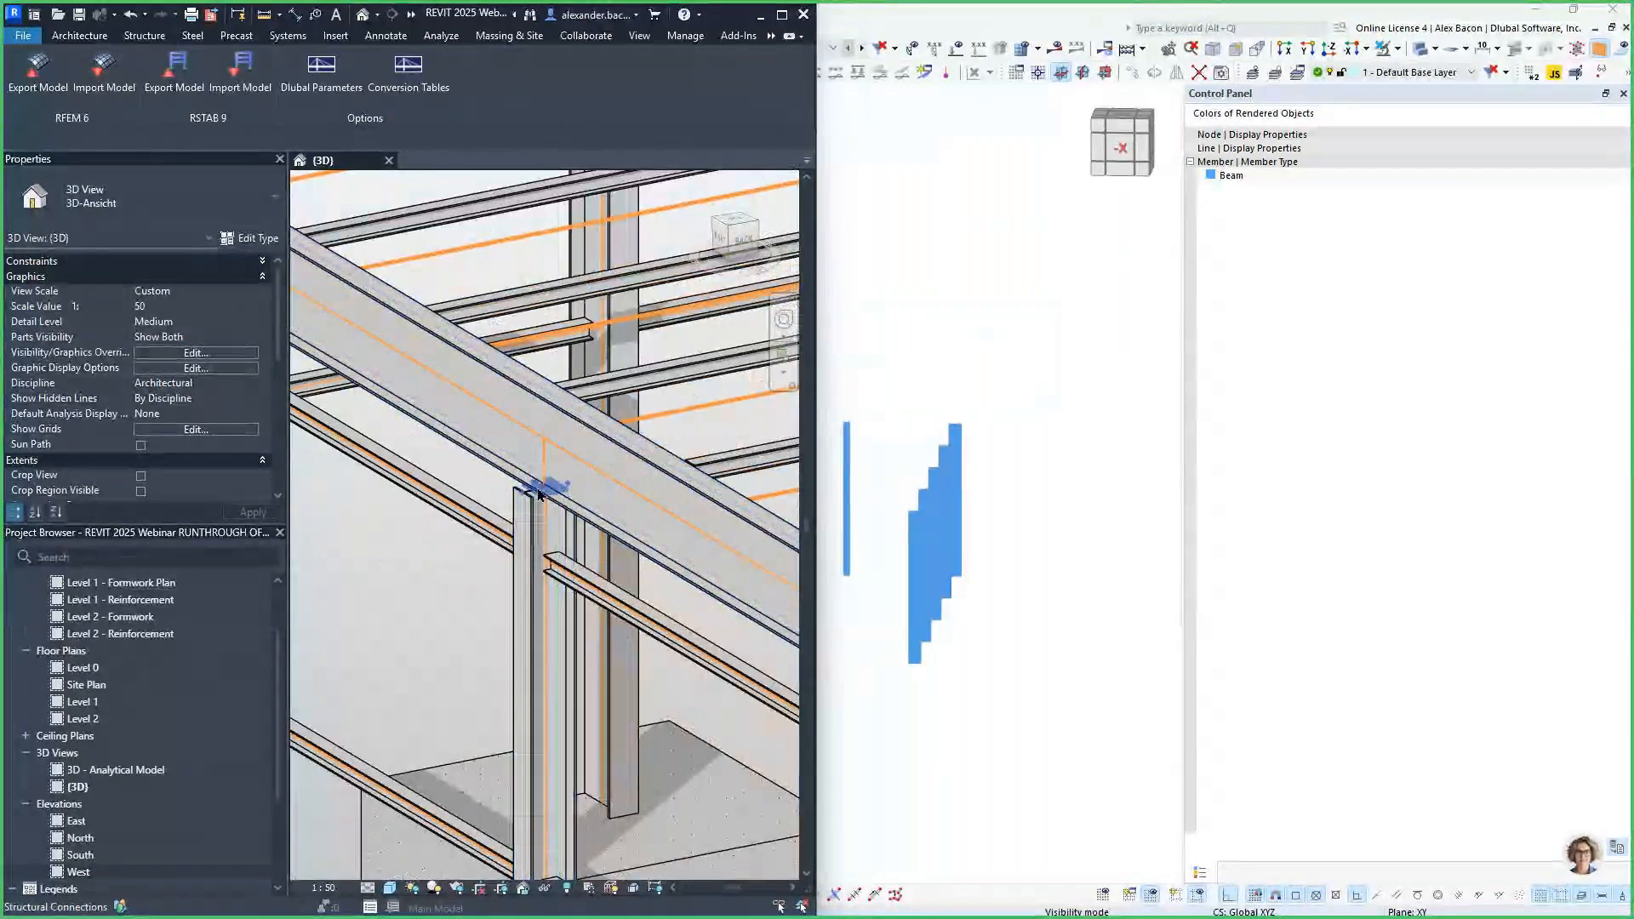
scroll(539, 495, "down", 3)
middle_click_drag(539, 495, 498, 506)
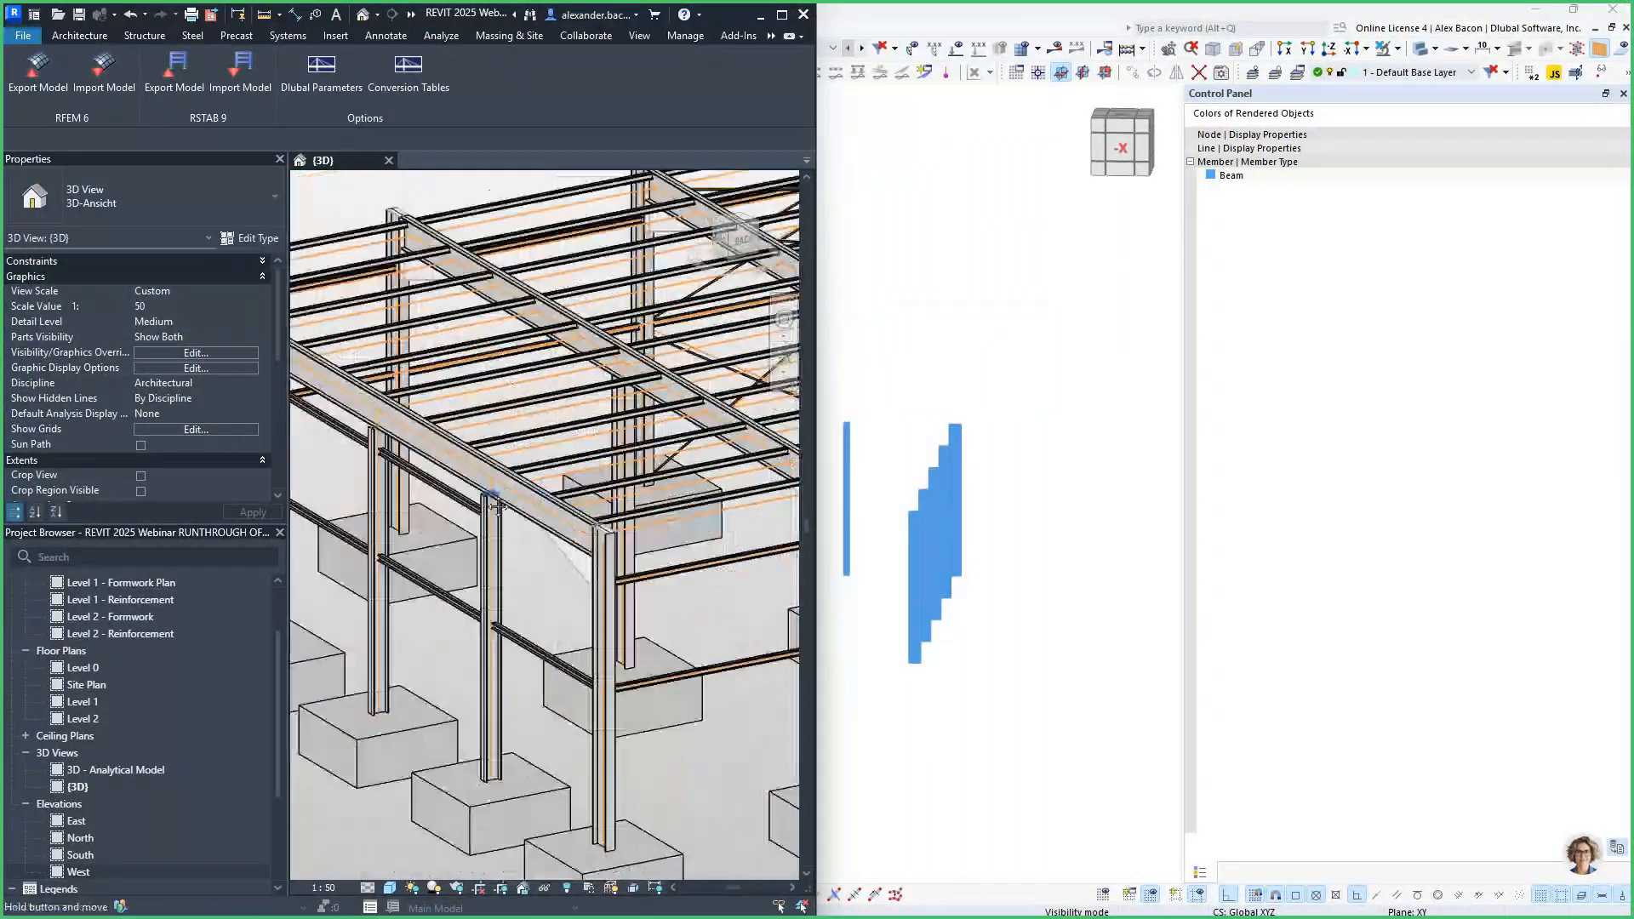
key("alt+Tab")
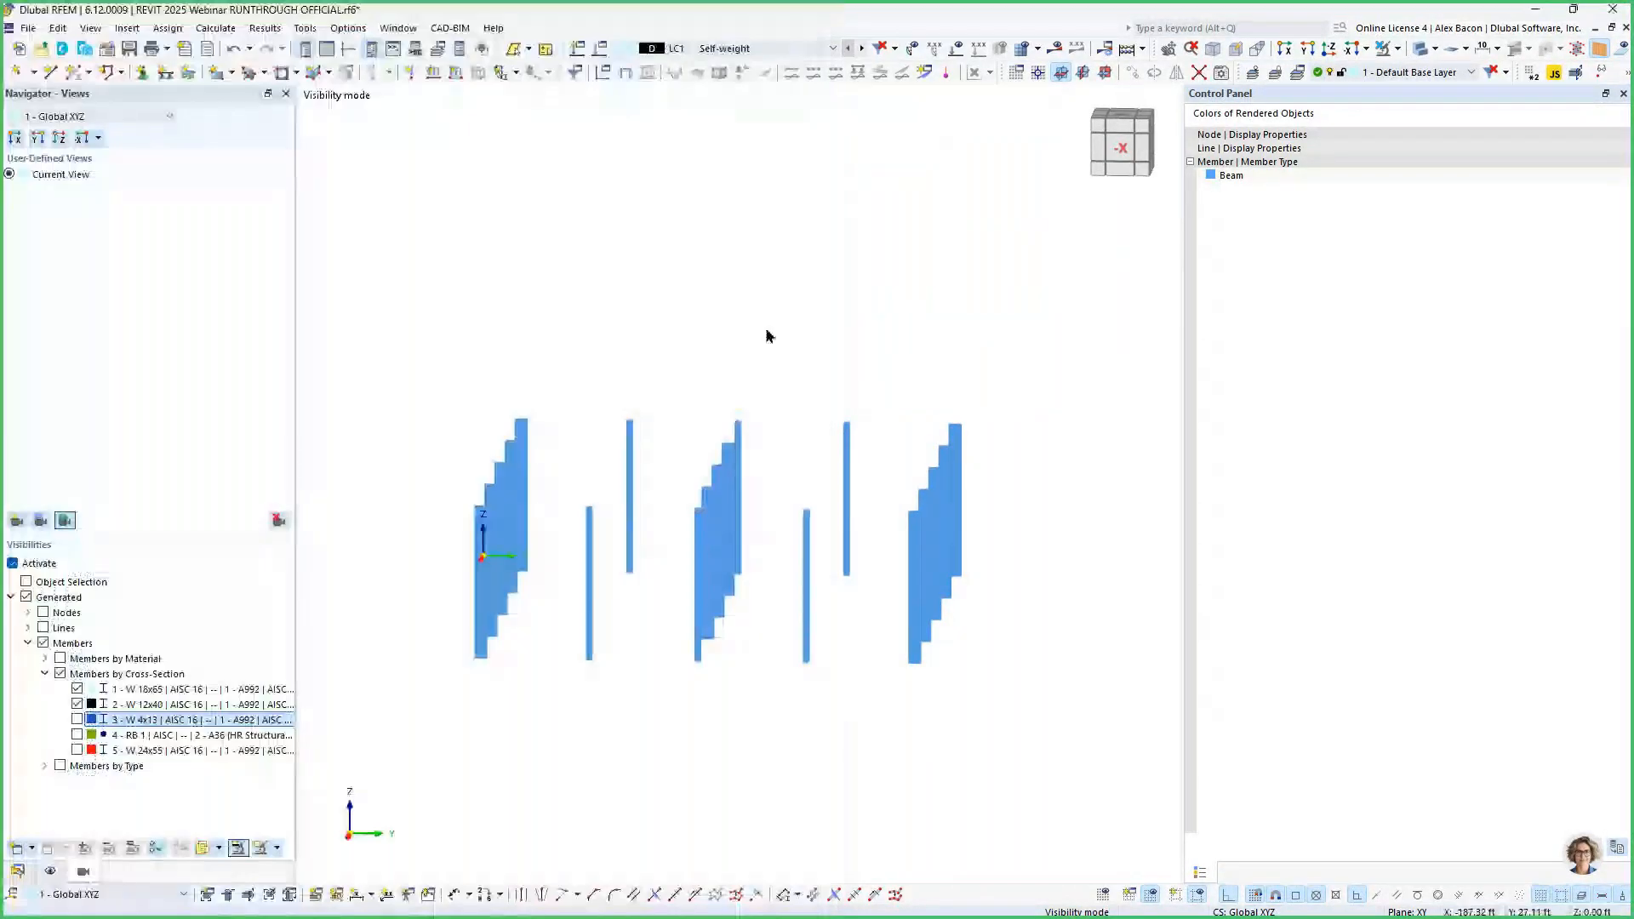
Create a local xyz member hinge releasing φy and φz, and assign it to the upper ends of the inner and end-wall columns.
left_click(20, 870)
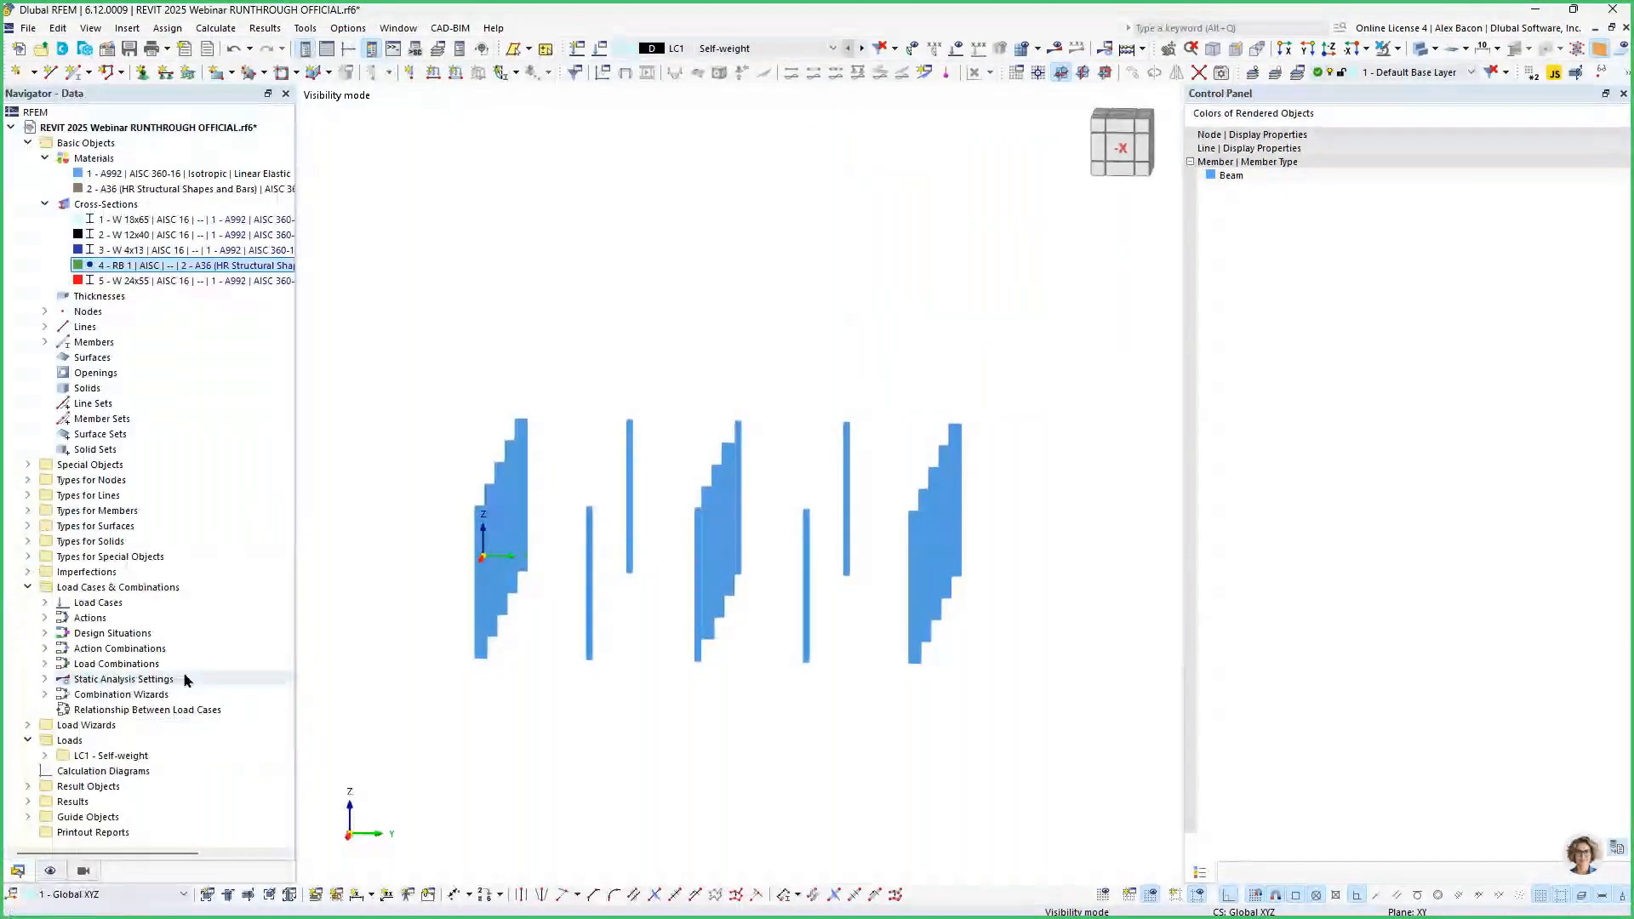
left_click(28, 481)
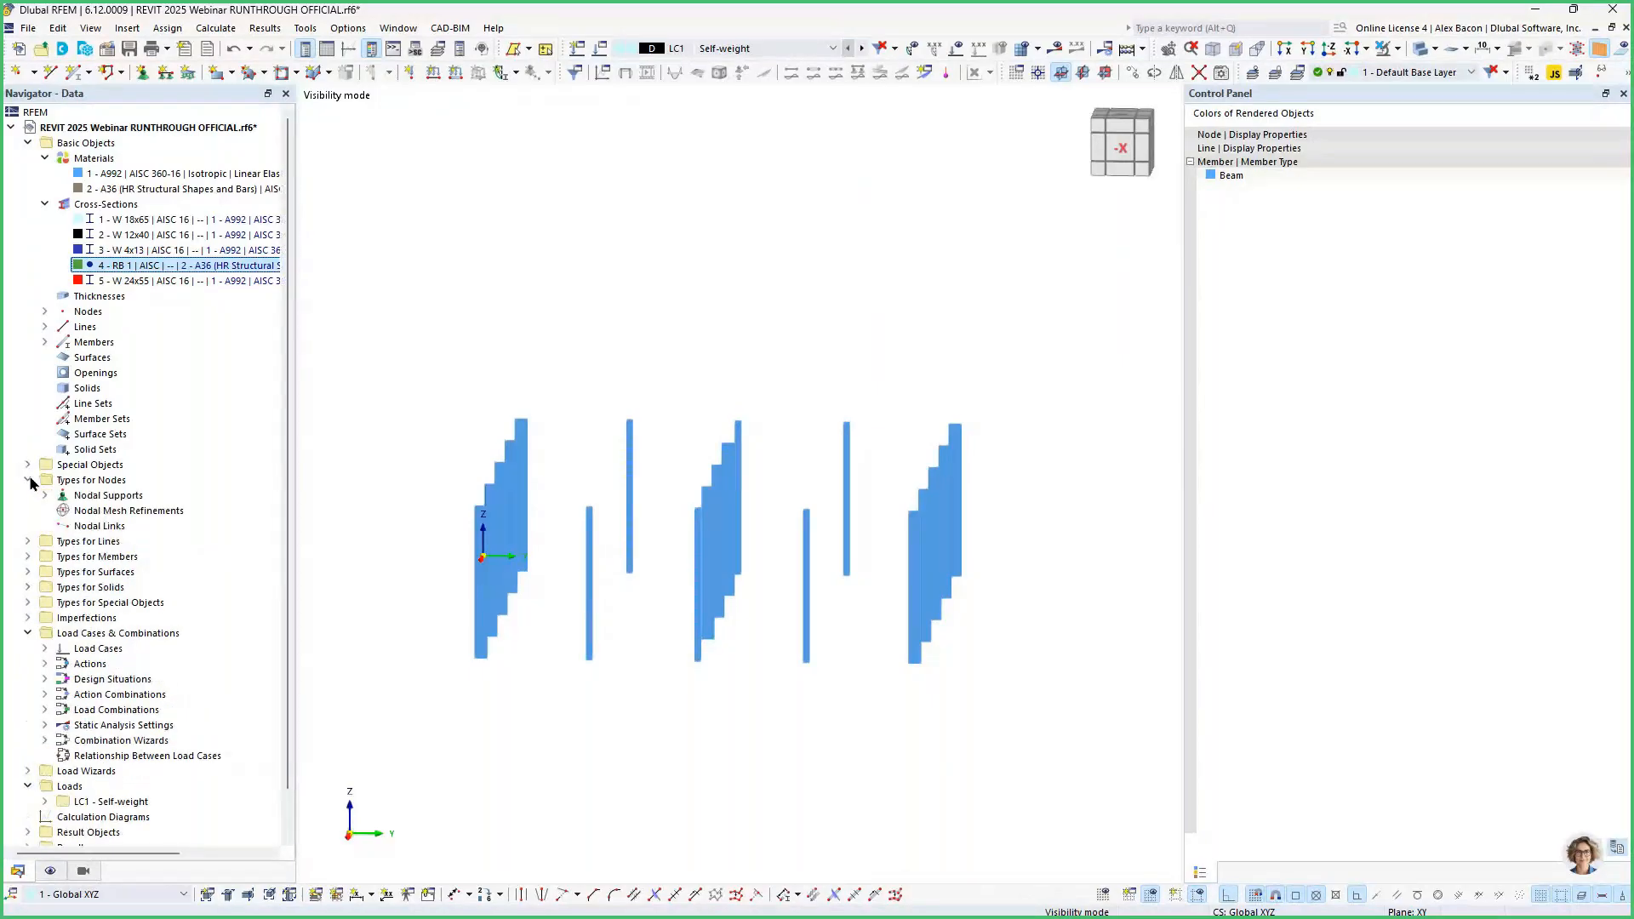
left_click(29, 556)
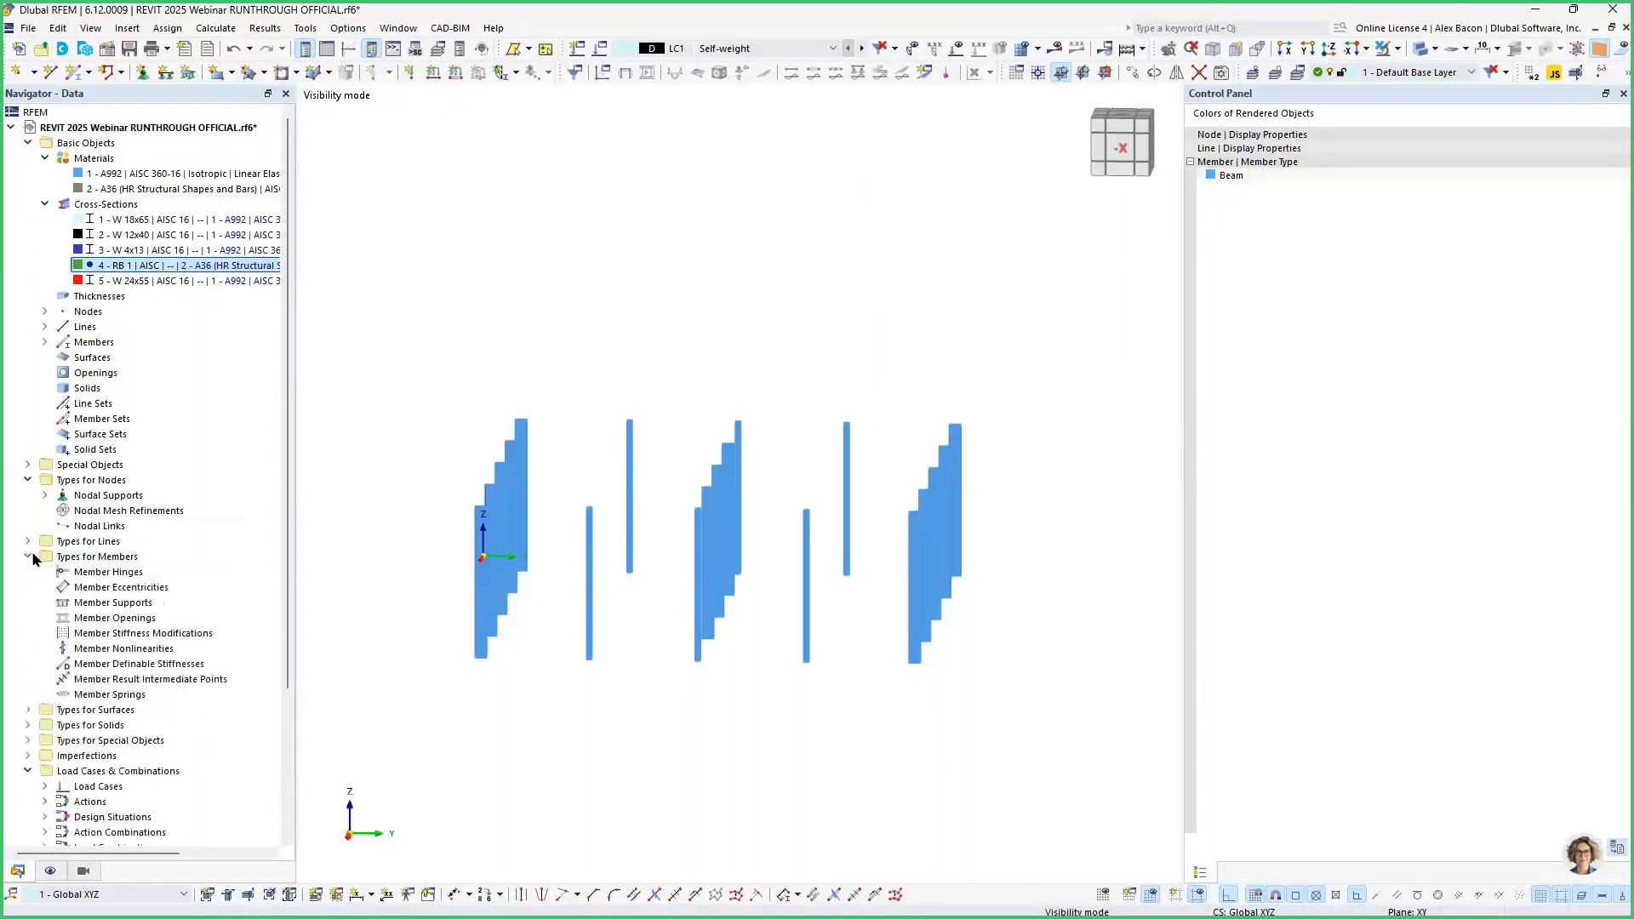
left_click(107, 573)
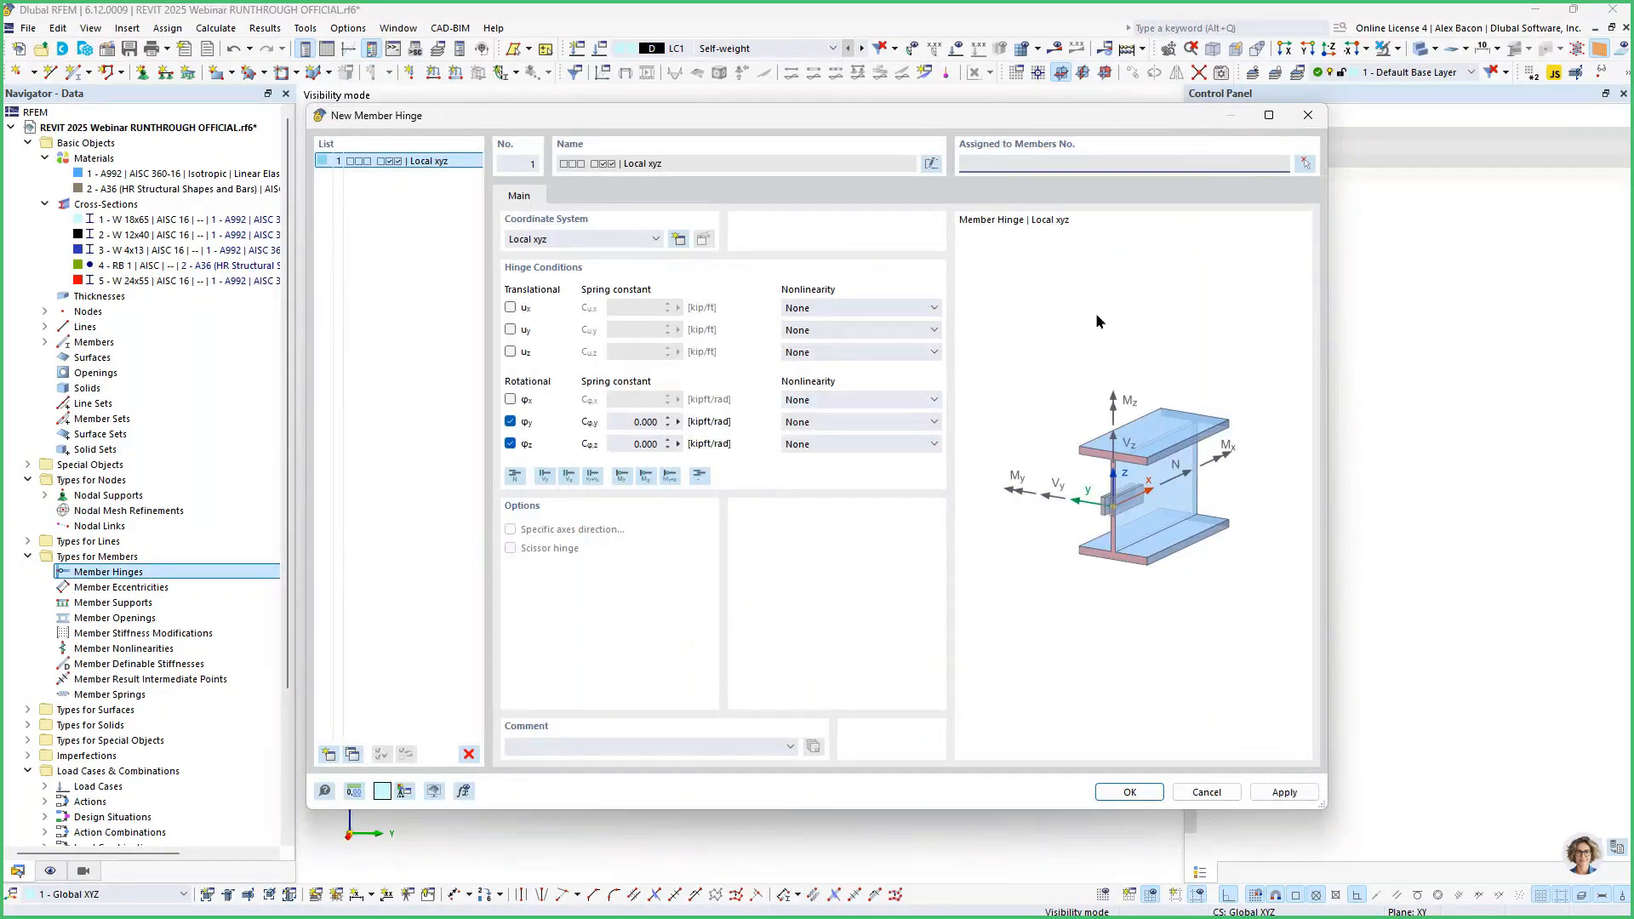
left_click(1305, 162)
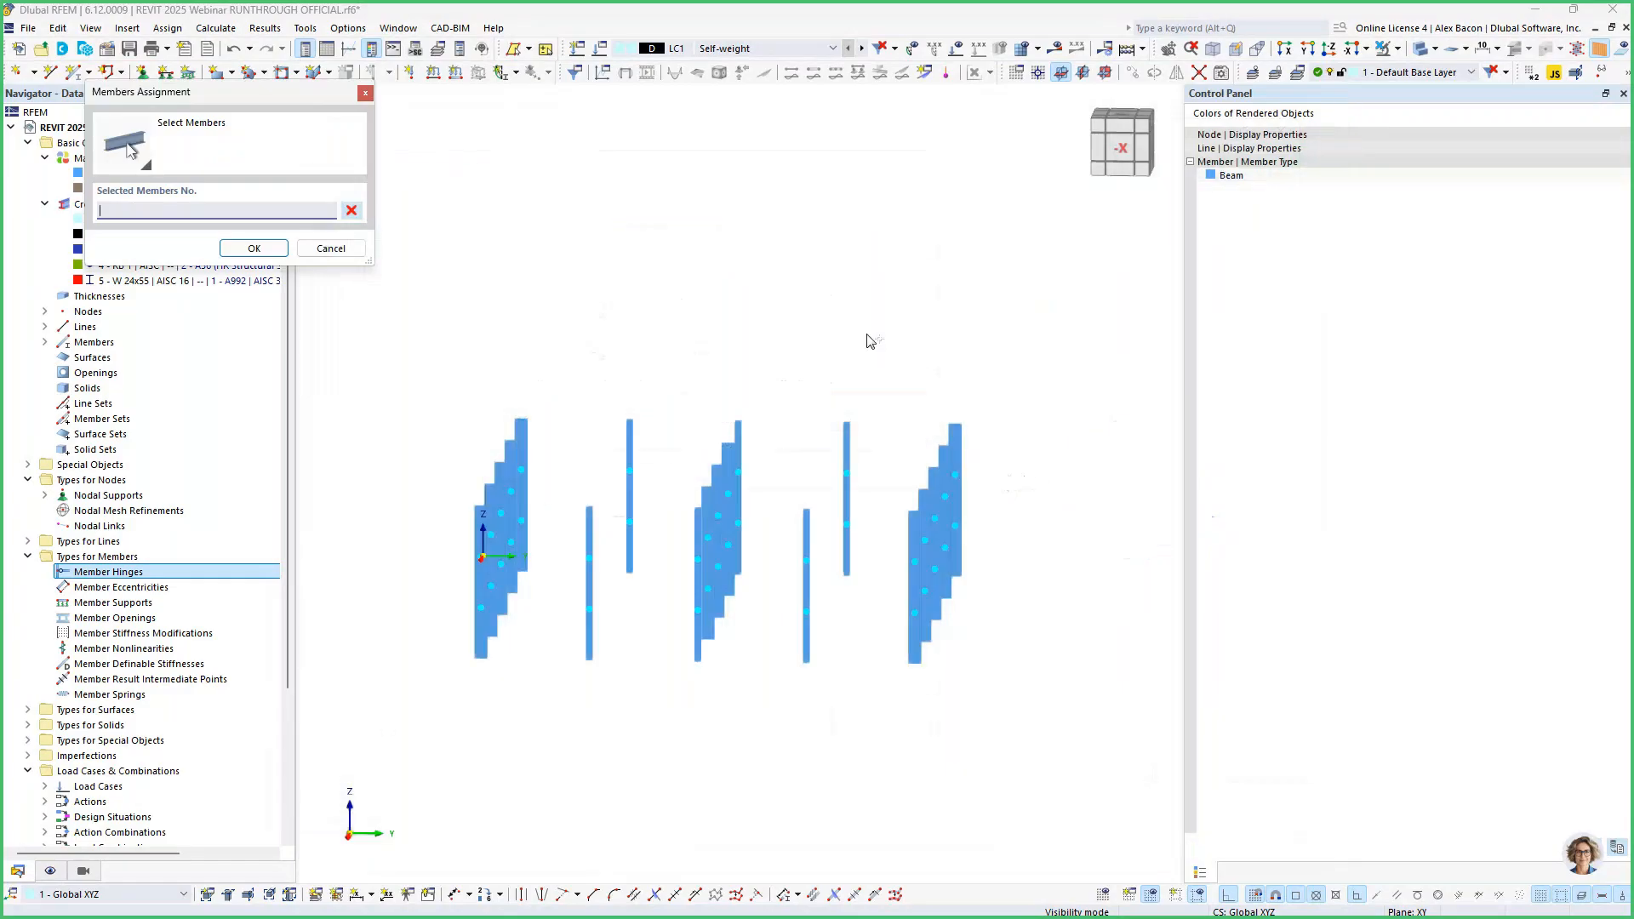
left_click(1145, 167)
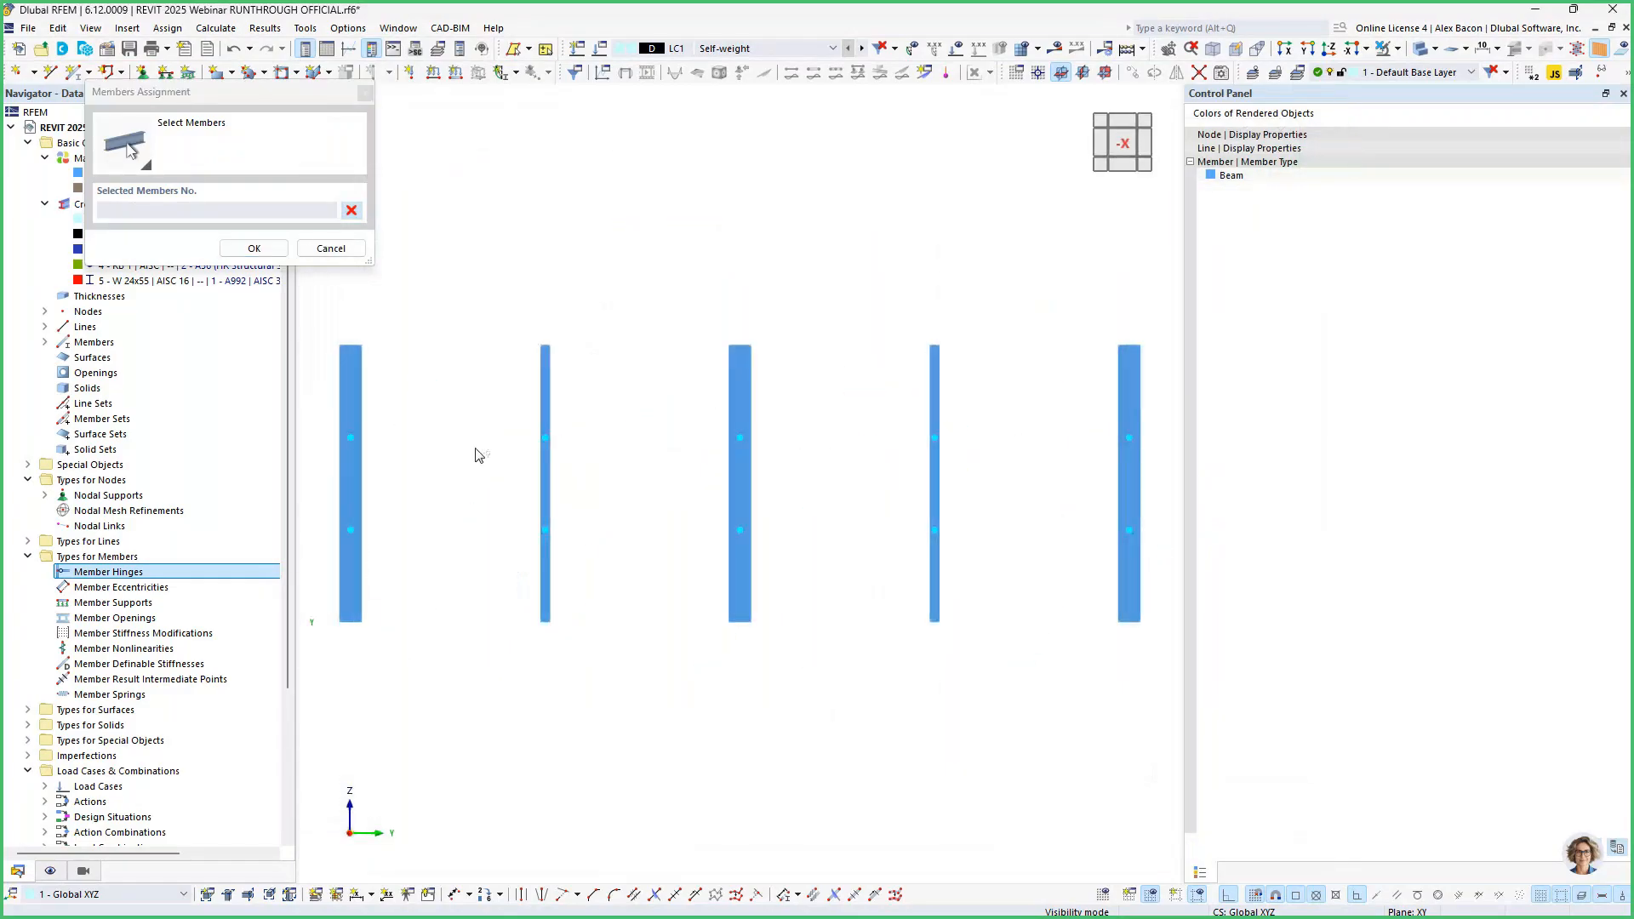
left_click_drag(495, 474, 1032, 208)
middle_click_drag(843, 383, 809, 423, "ctrl")
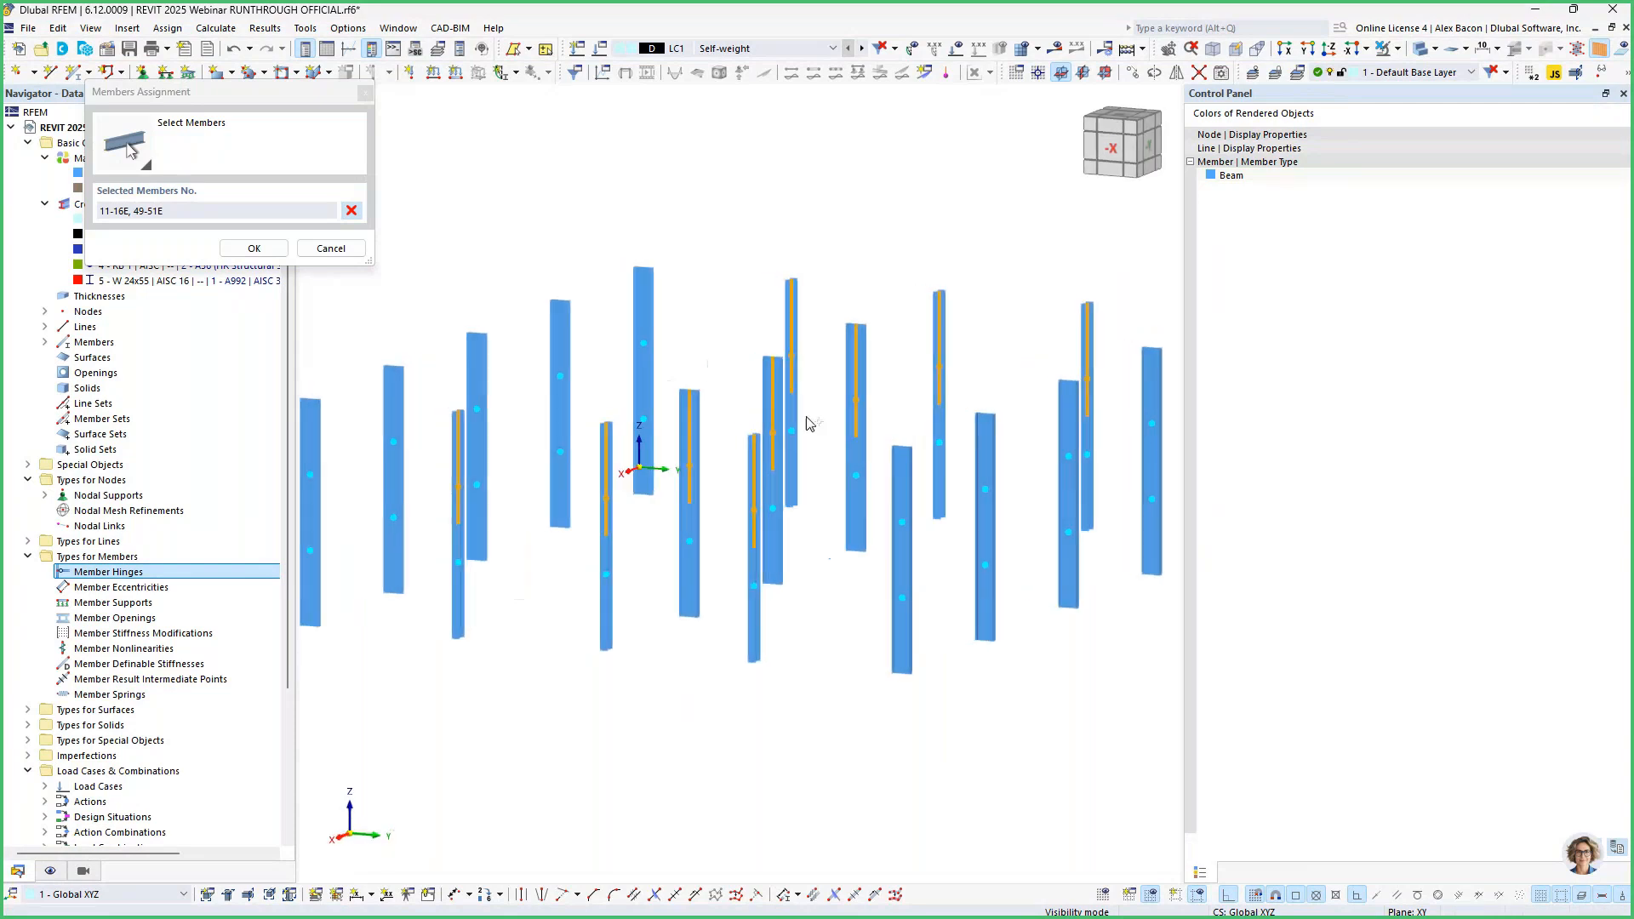
left_click(255, 249)
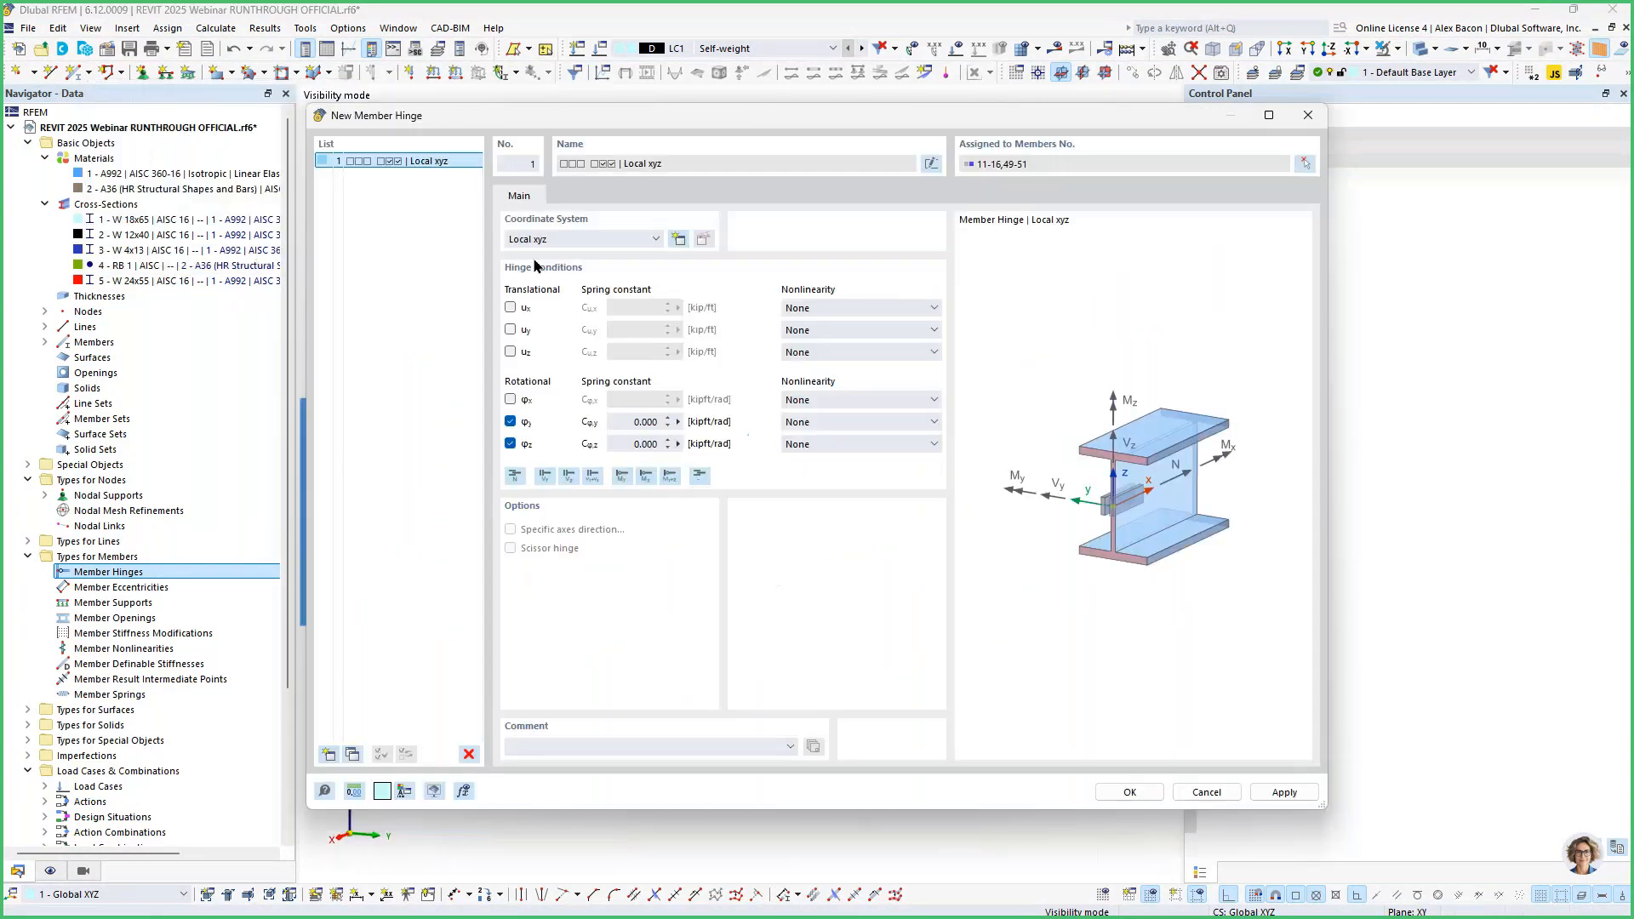
left_click(1121, 791)
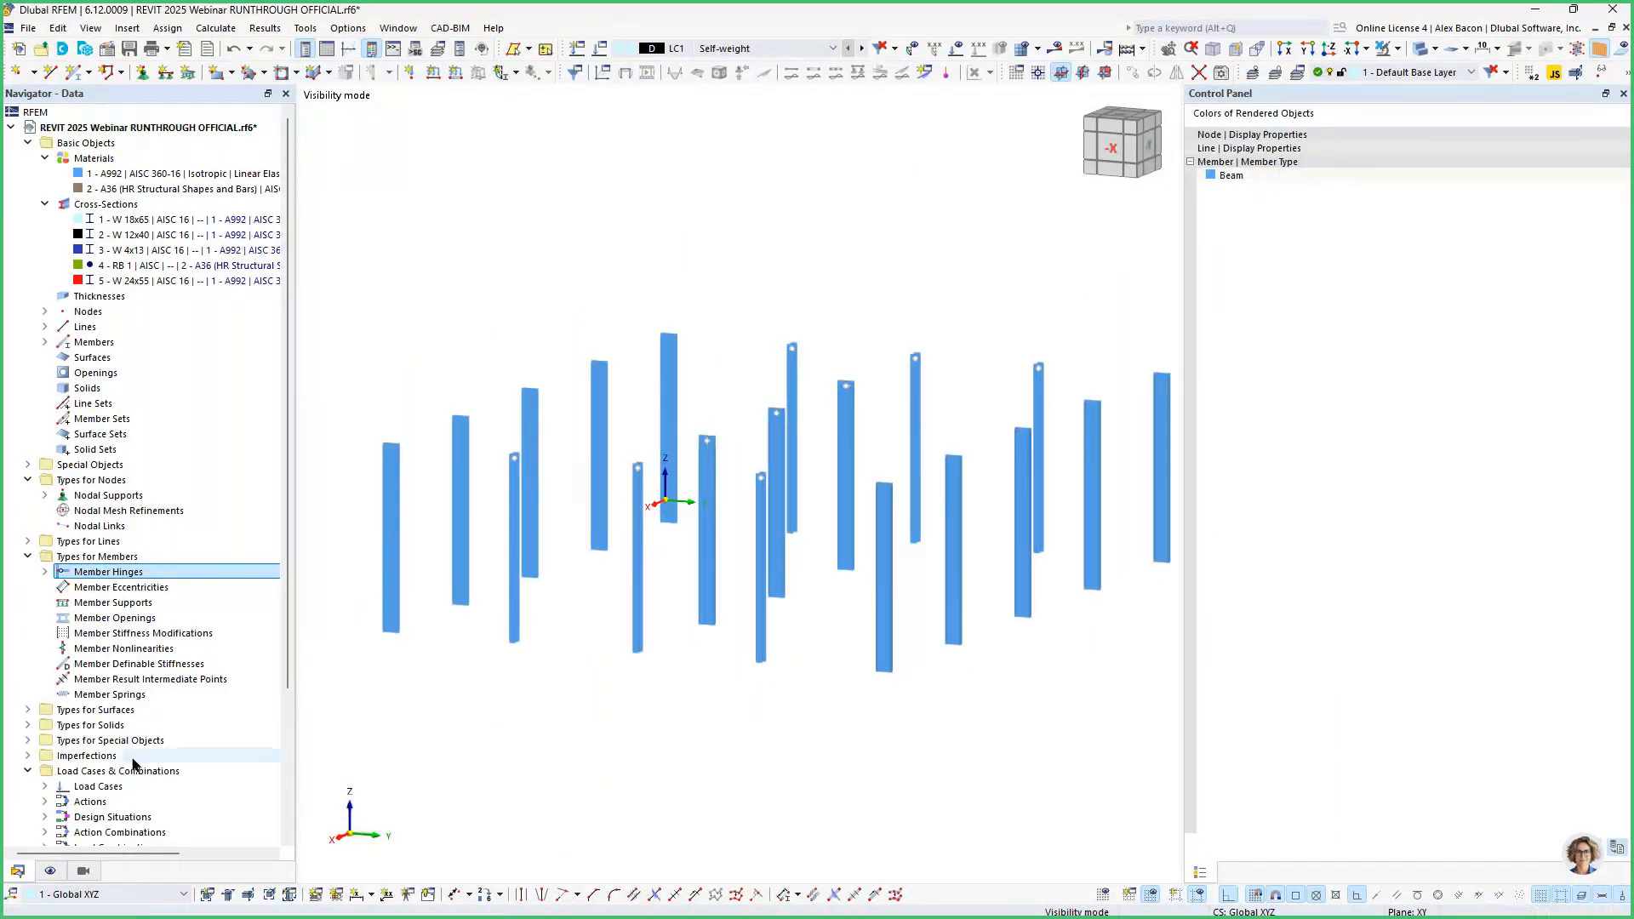
Color the rendered members by member hinge type to check which column ends carry the hinge.
left_click(53, 869)
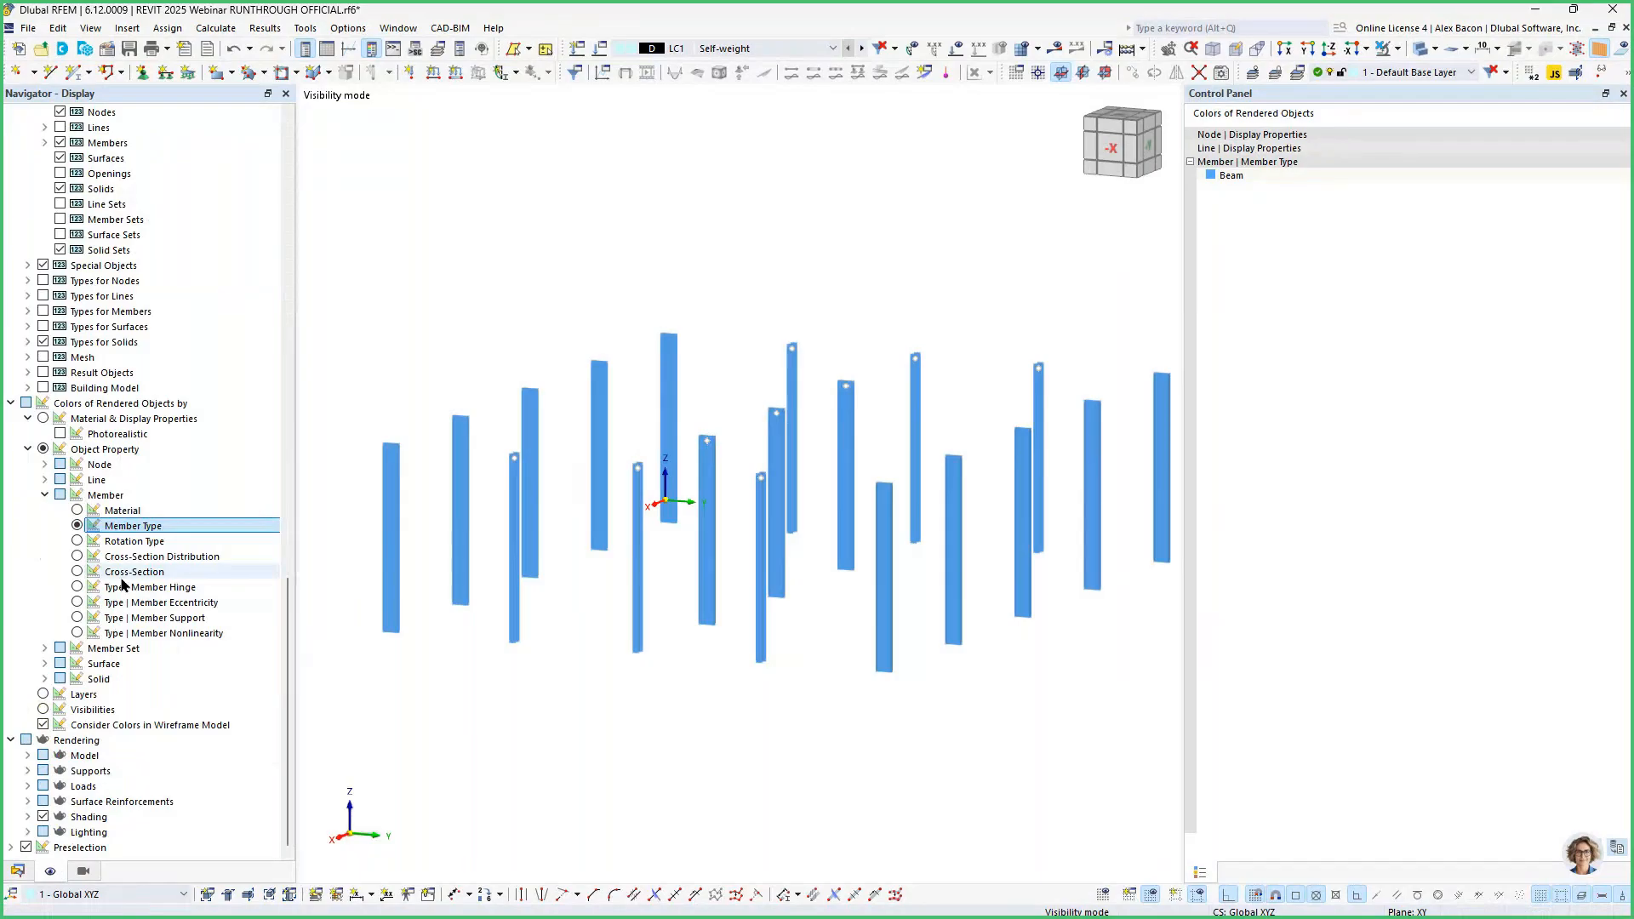
left_click(79, 587)
scroll(834, 594, "down", 2)
middle_click_drag(833, 594, 852, 626, "ctrl")
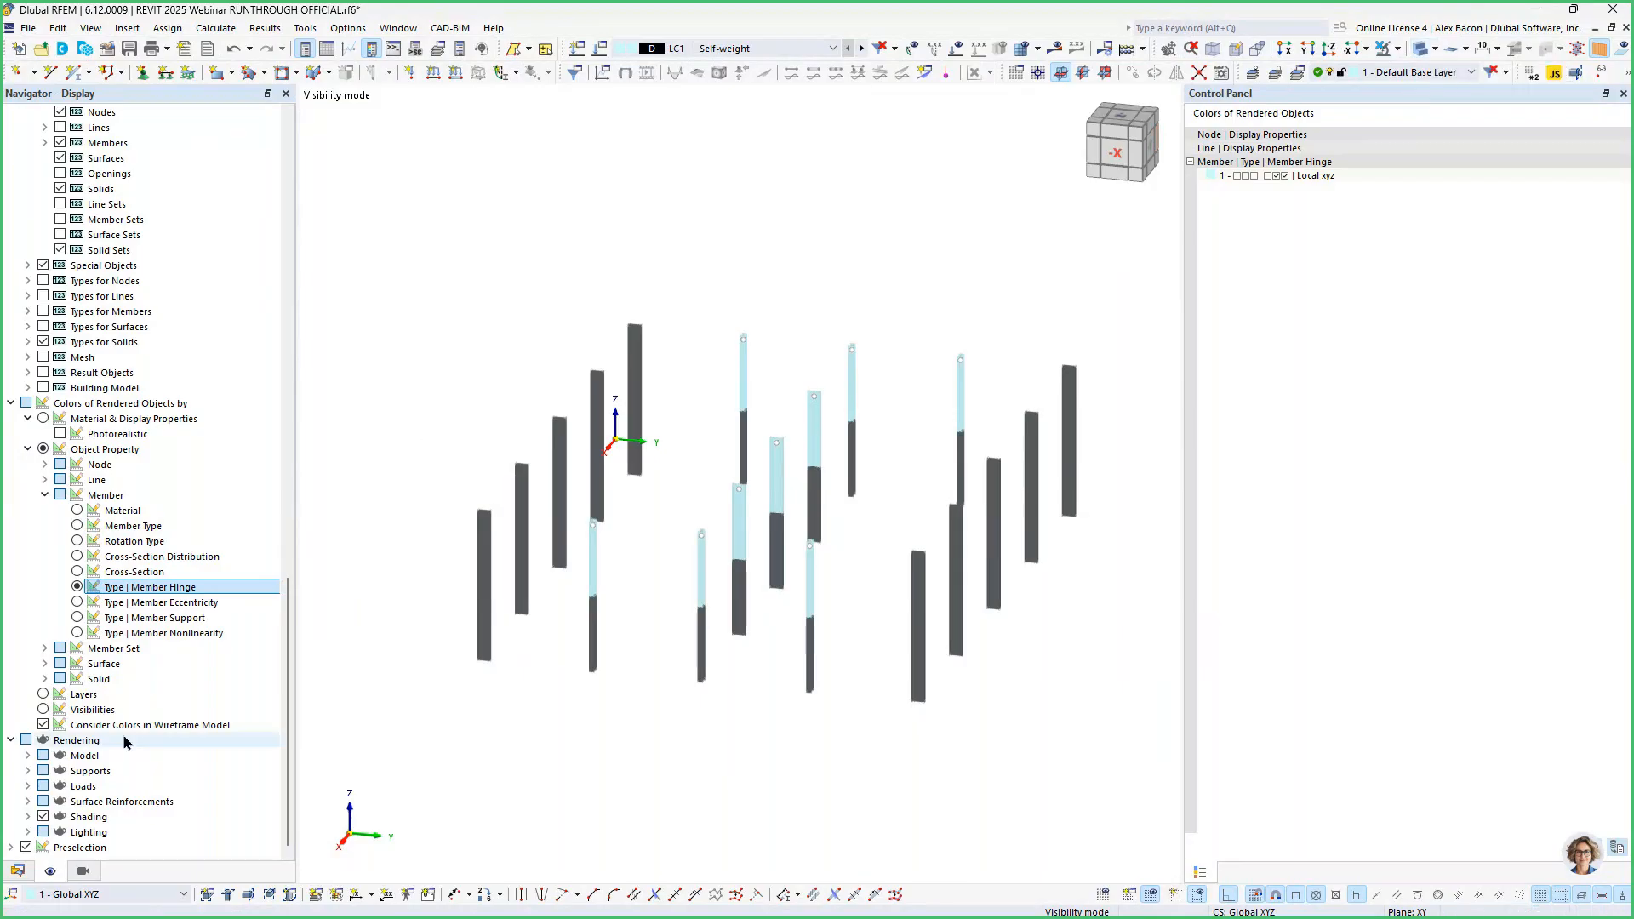
Show the complete model again and color the rendered members by cross-section.
left_click(82, 871)
left_click(13, 564)
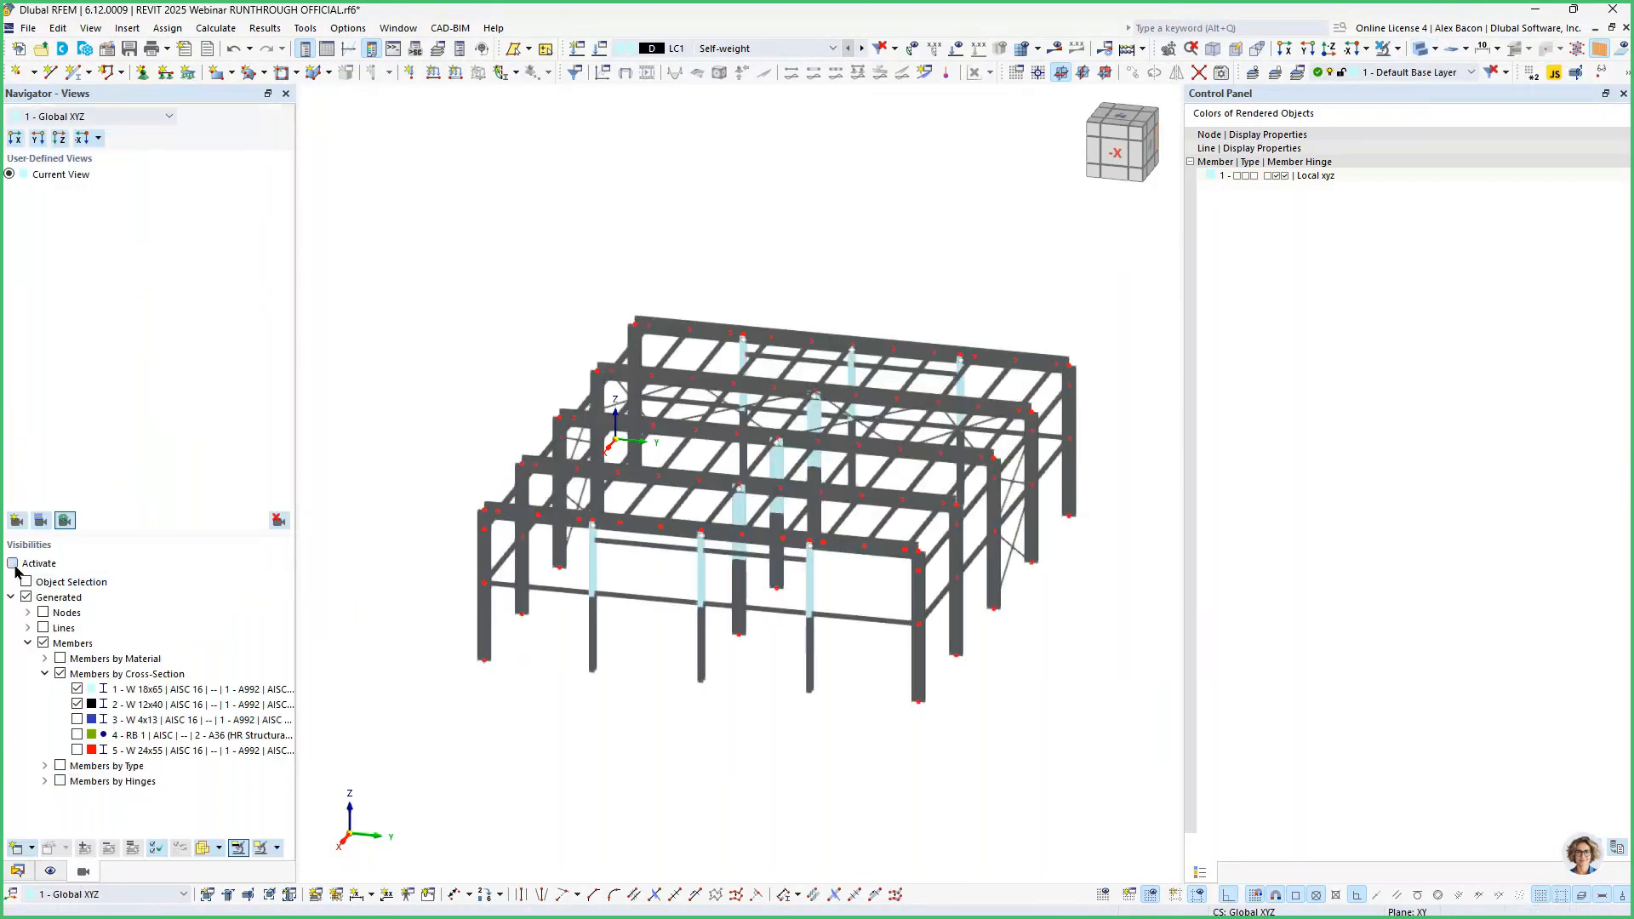
left_click(51, 872)
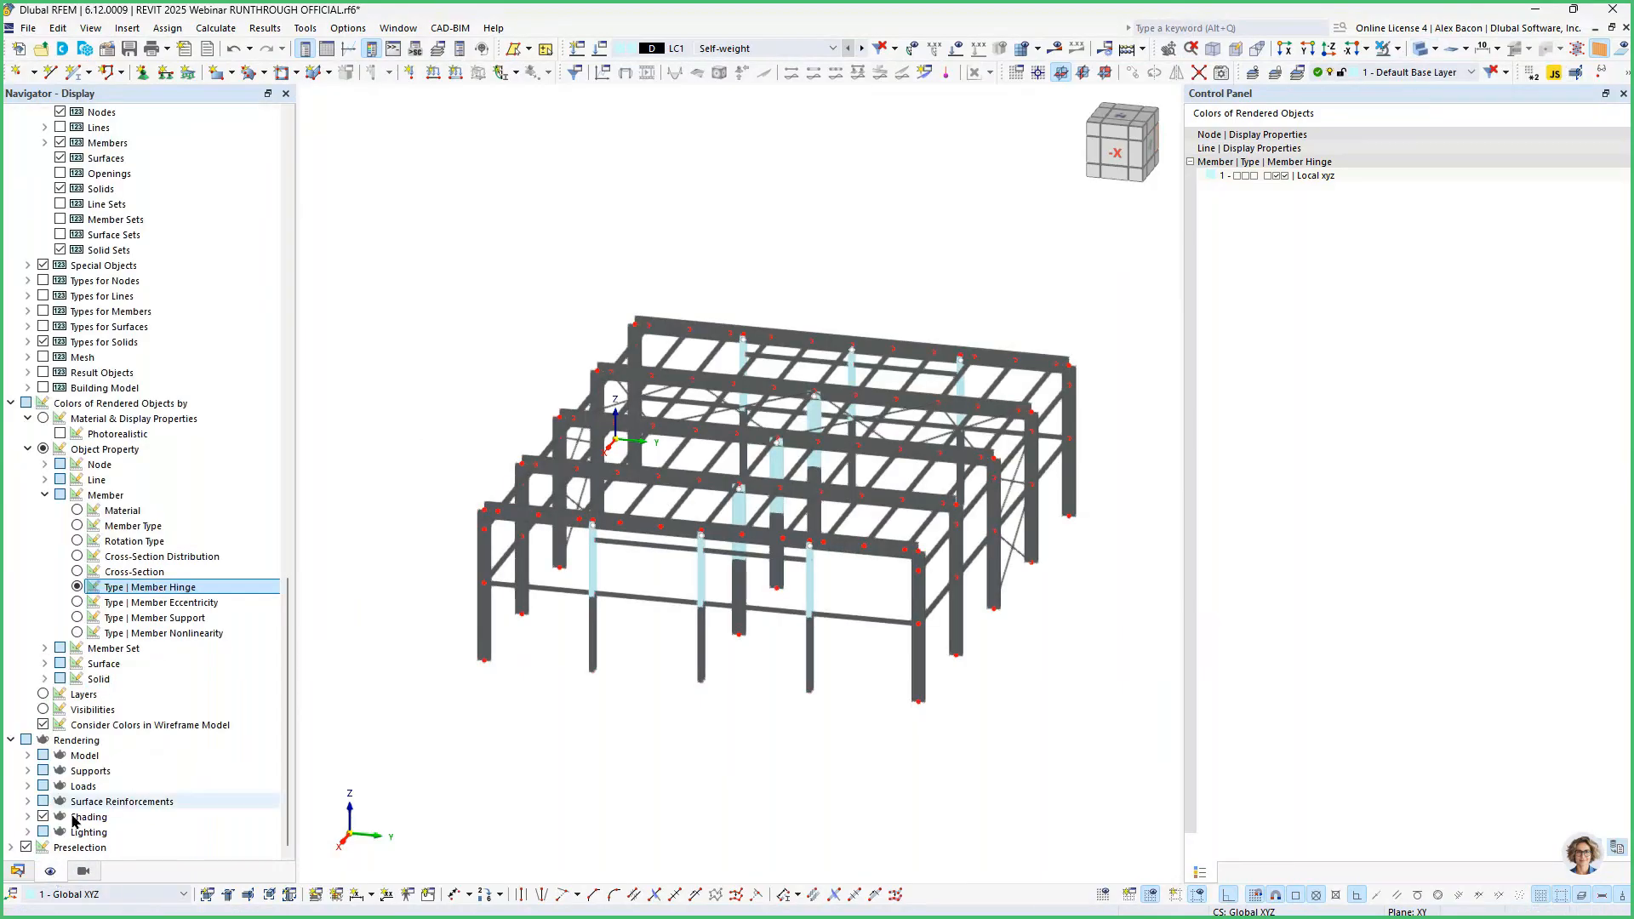
left_click(77, 574)
left_click(77, 573)
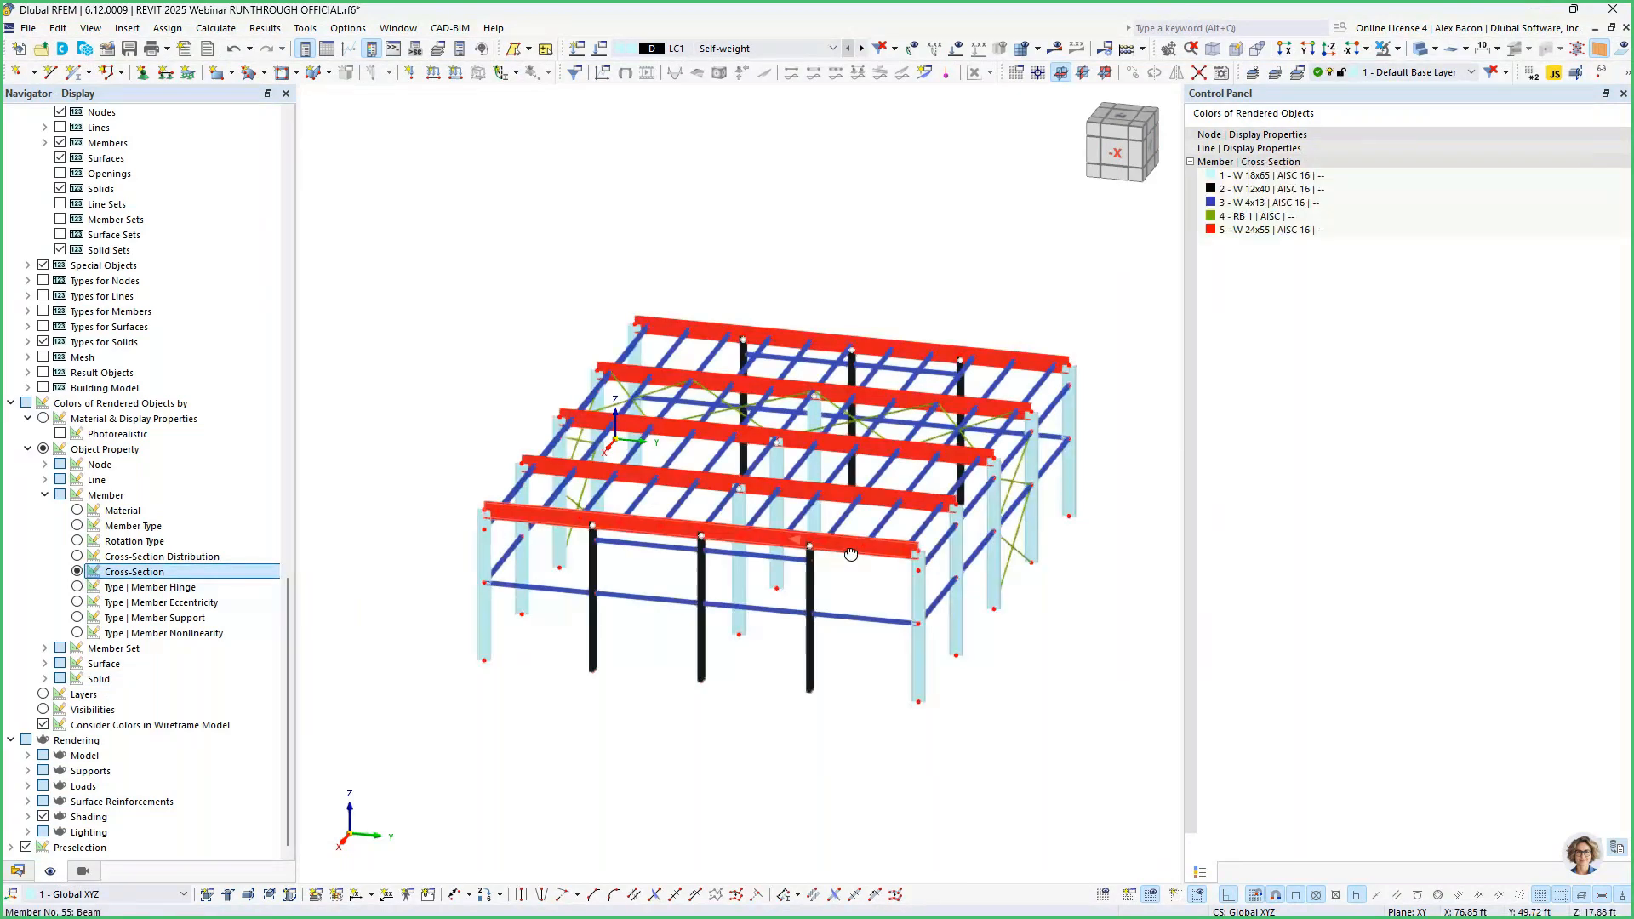
From the -Y side view, assign the Hinged nodal support to all column base nodes.
middle_click_drag(851, 554, 605, 507, "ctrl")
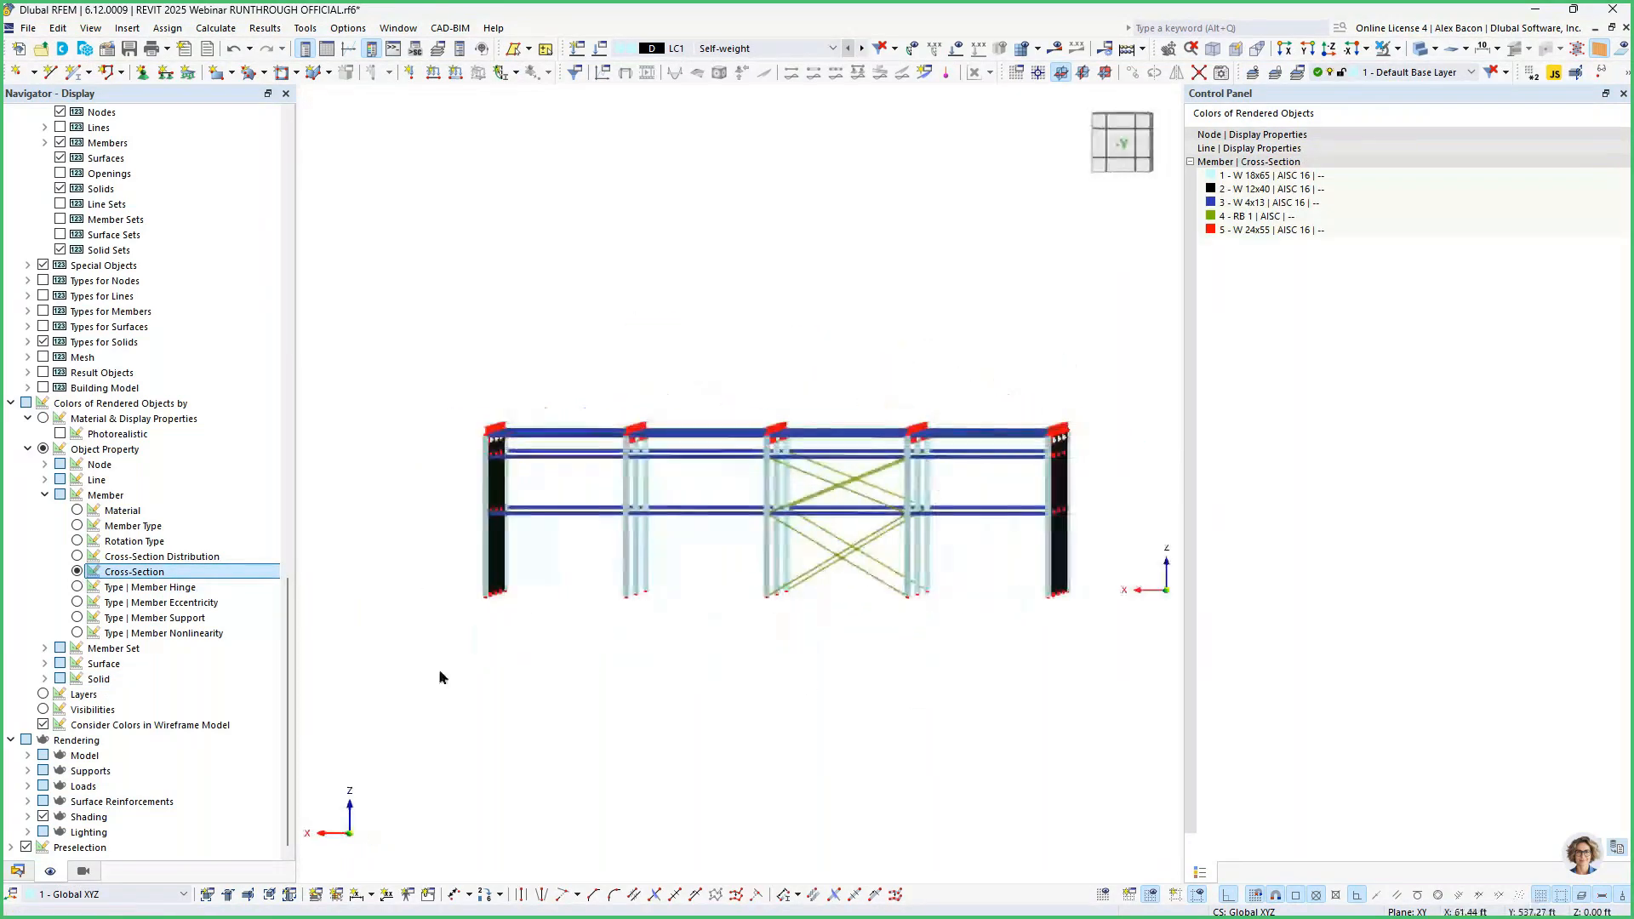
left_click(142, 74)
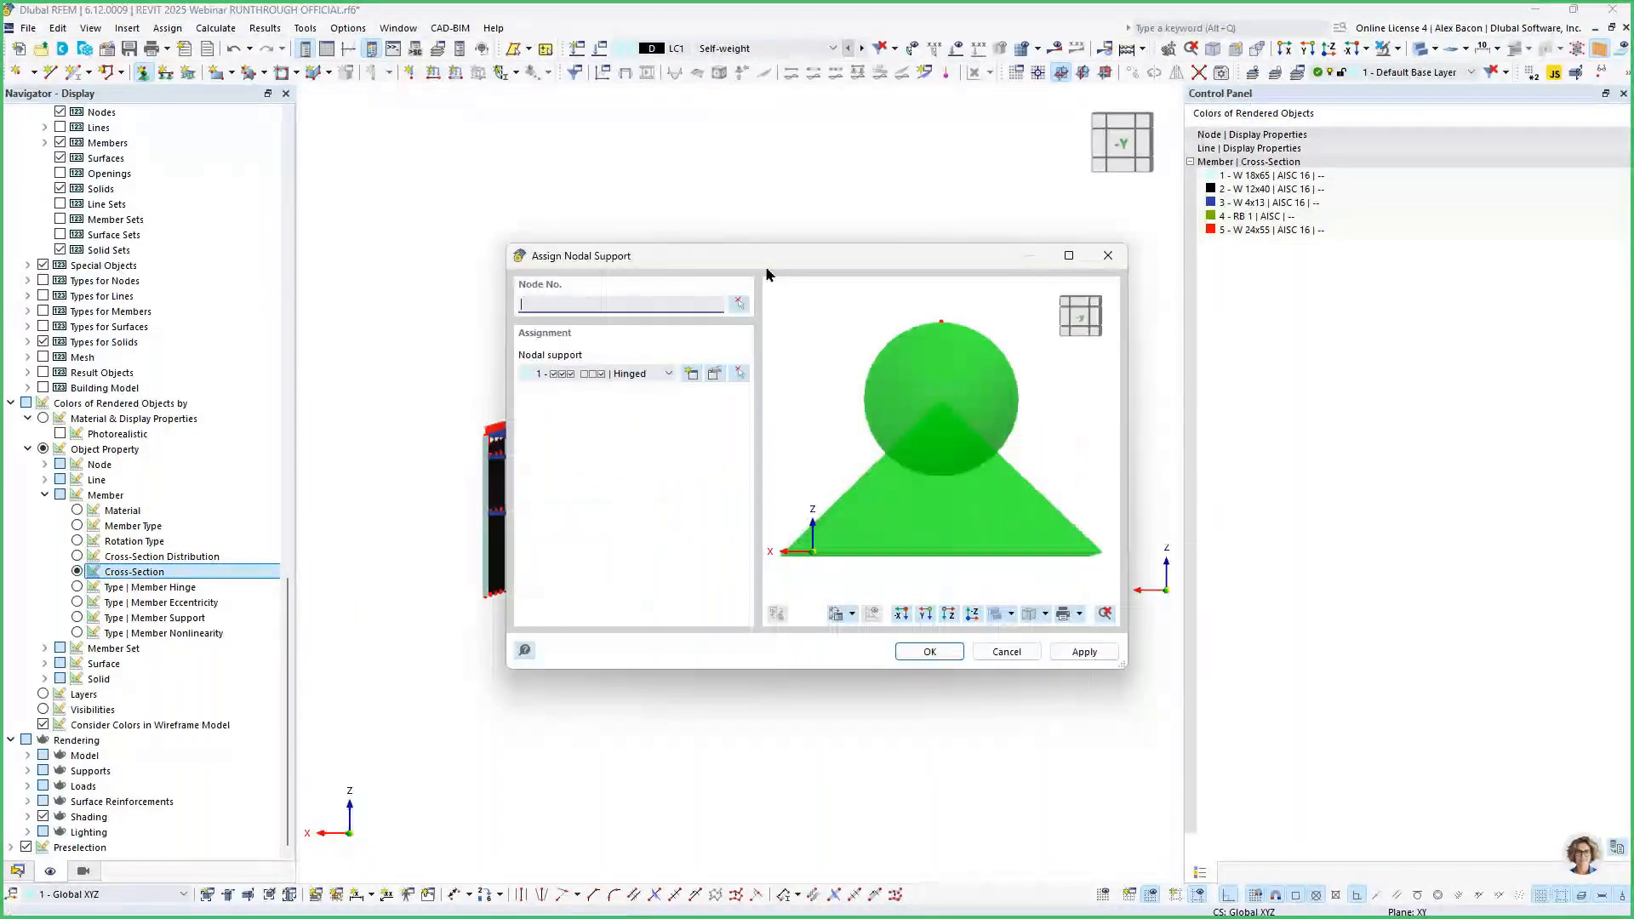
left_click(929, 652)
left_click_drag(425, 629, 1115, 587)
middle_click_drag(911, 681, 766, 695, "ctrl")
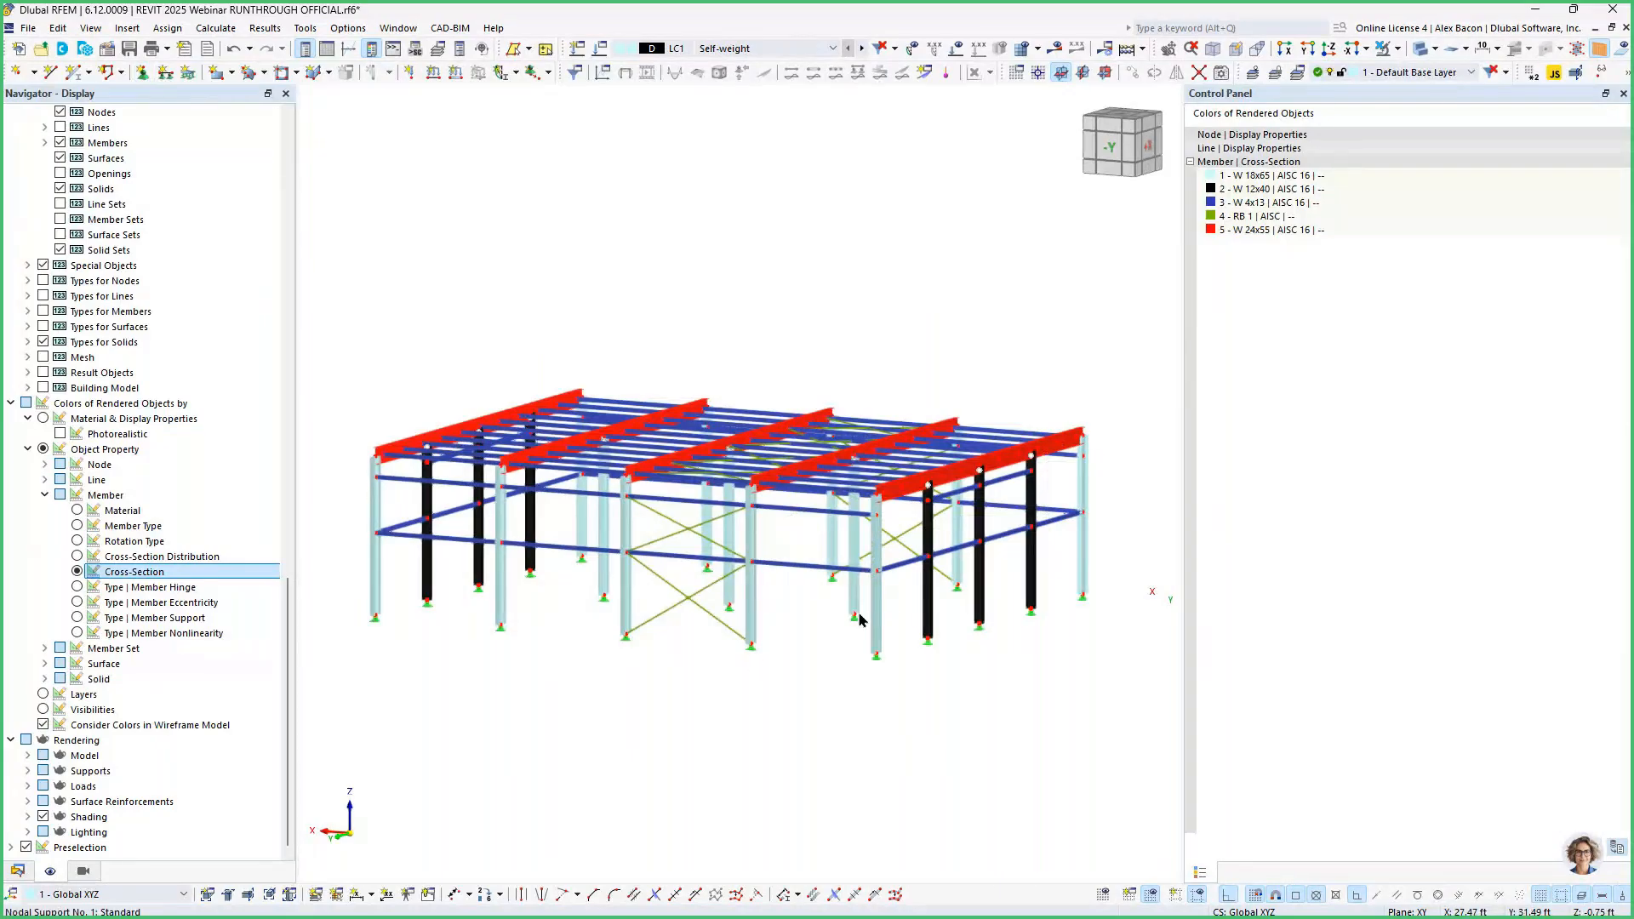
Calculate LC1 Self-weight and examine the global deformations of the frame.
left_click(1055, 47)
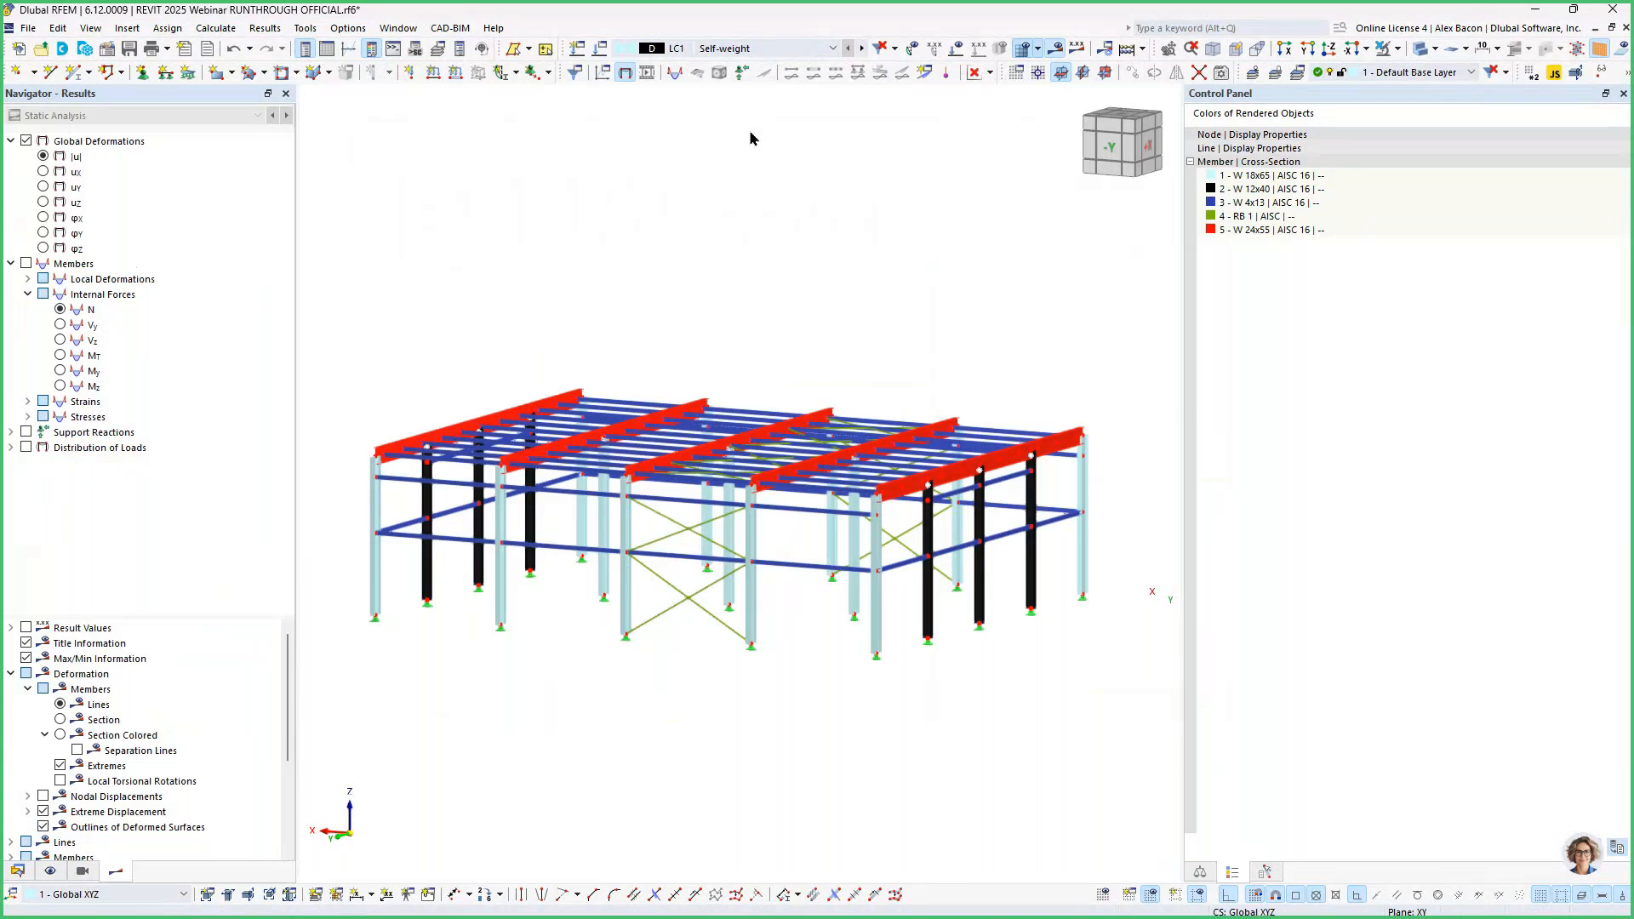
middle_click_drag(750, 131, 694, 410, "ctrl")
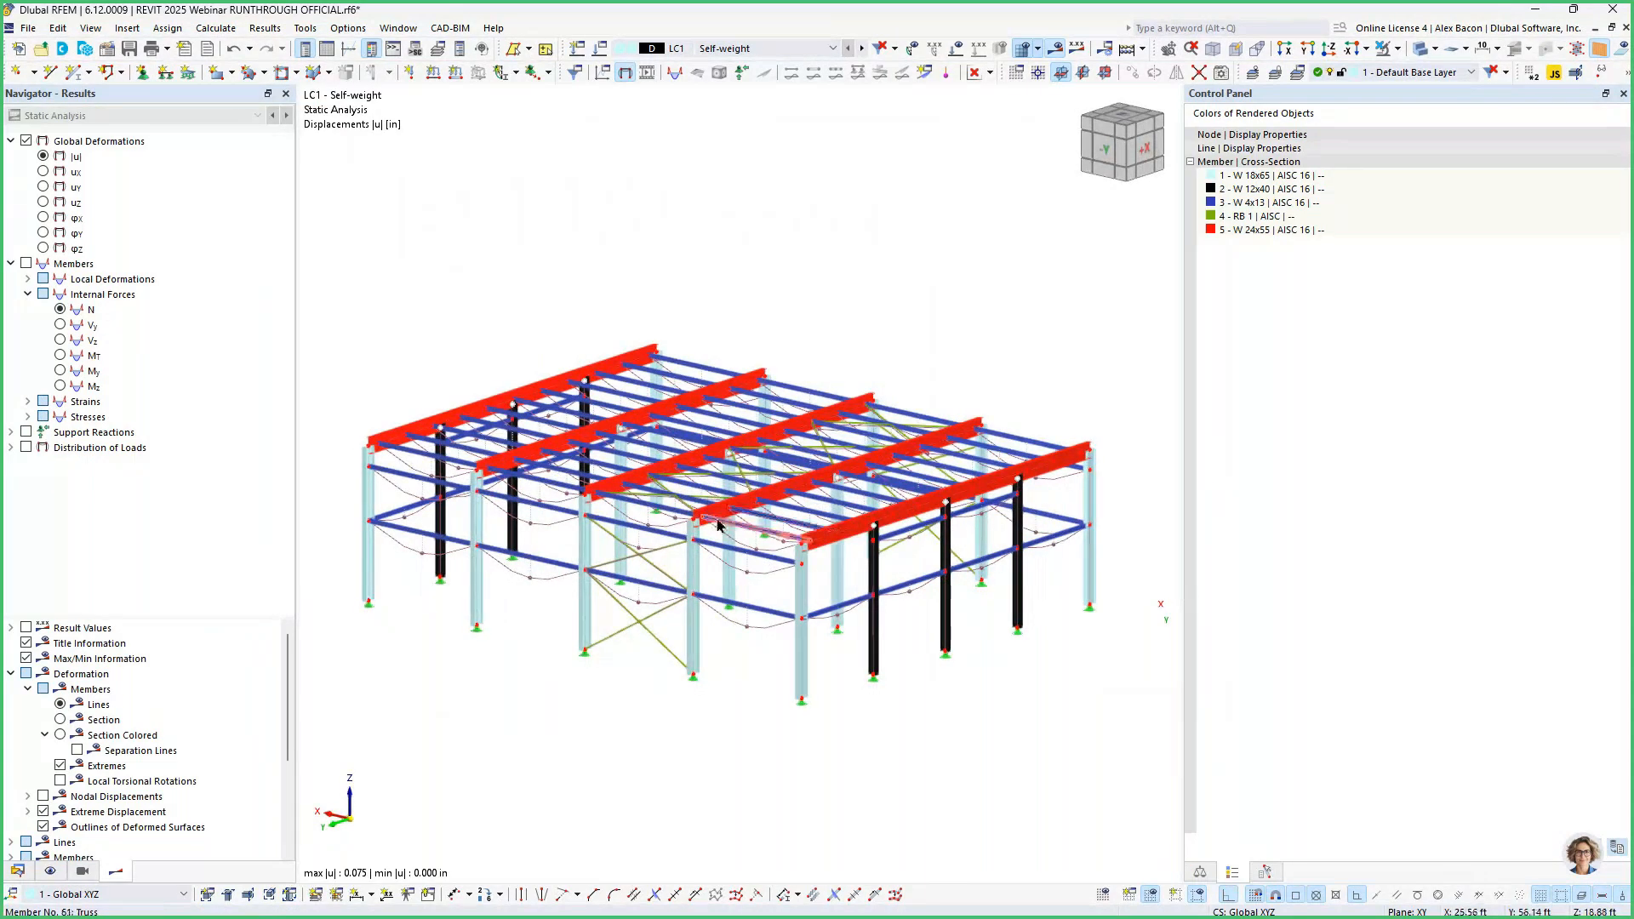
middle_click_drag(818, 333, 833, 364, "ctrl")
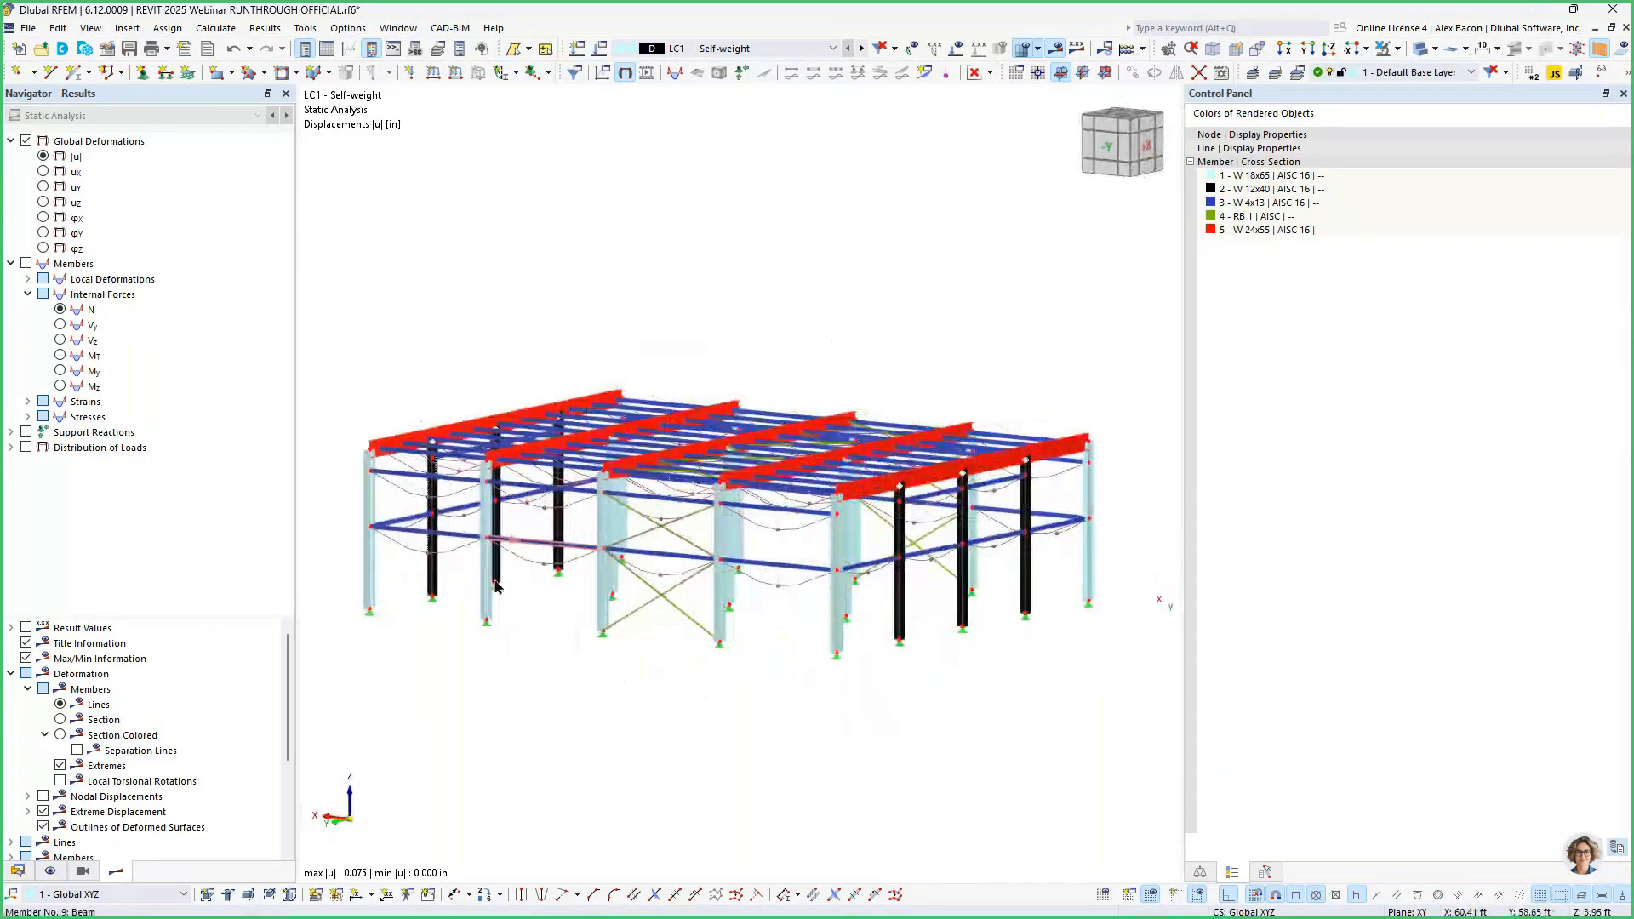
Apply the Dlubal Standard result display, show member deformations as Section Colored over a wireframe model, and examine them from several sides.
right_click(122, 734)
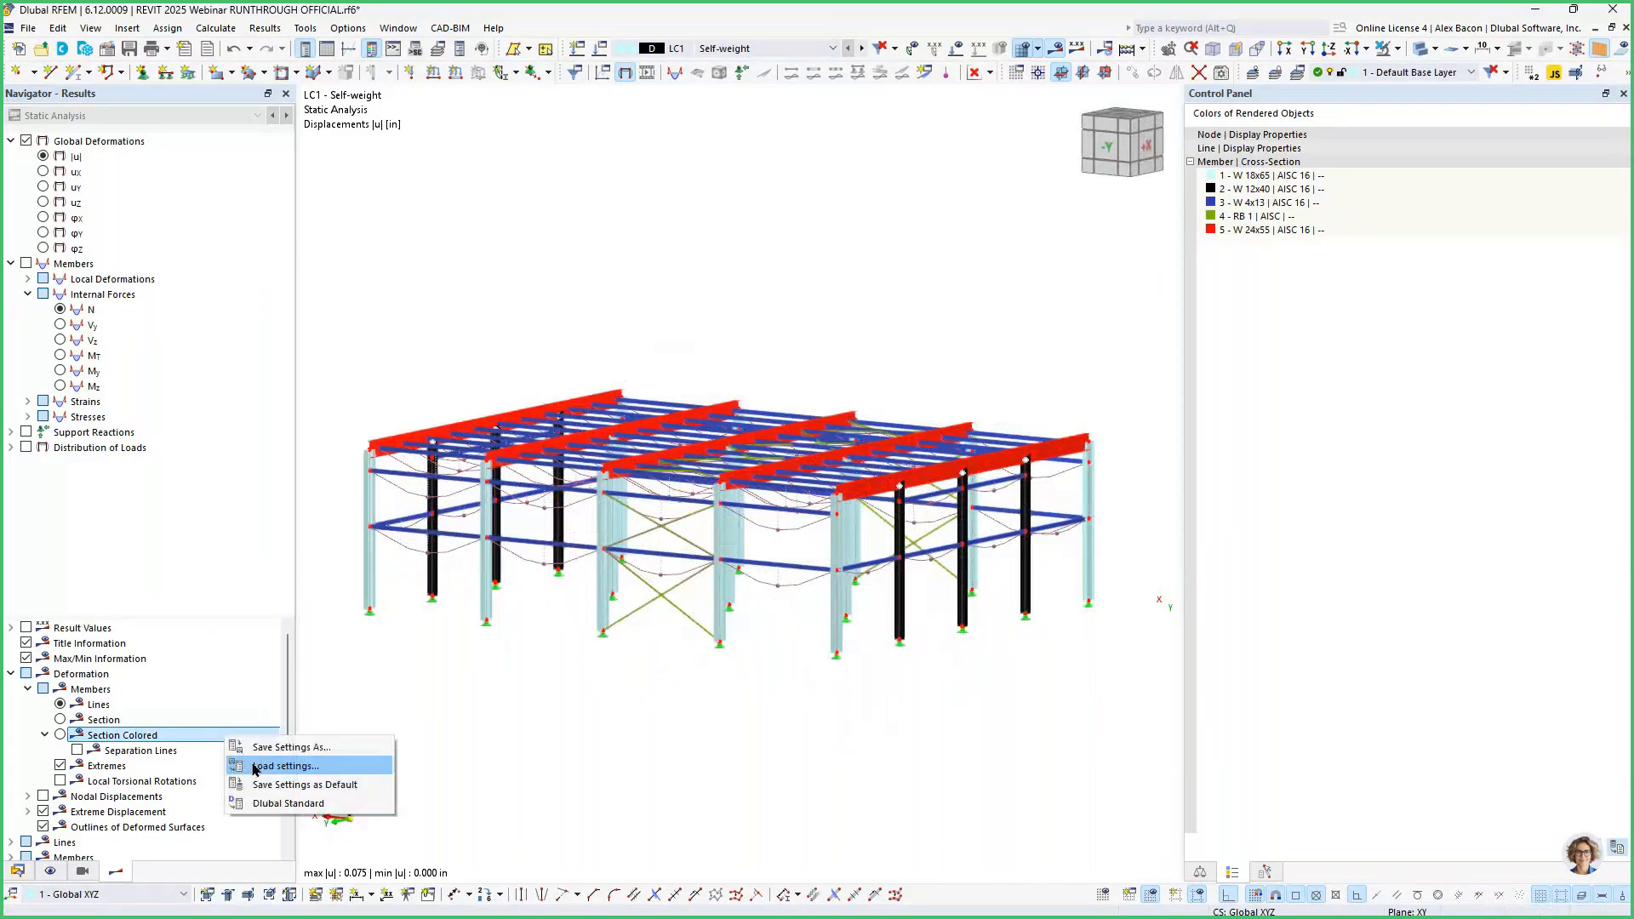
left_click(288, 803)
left_click(59, 736)
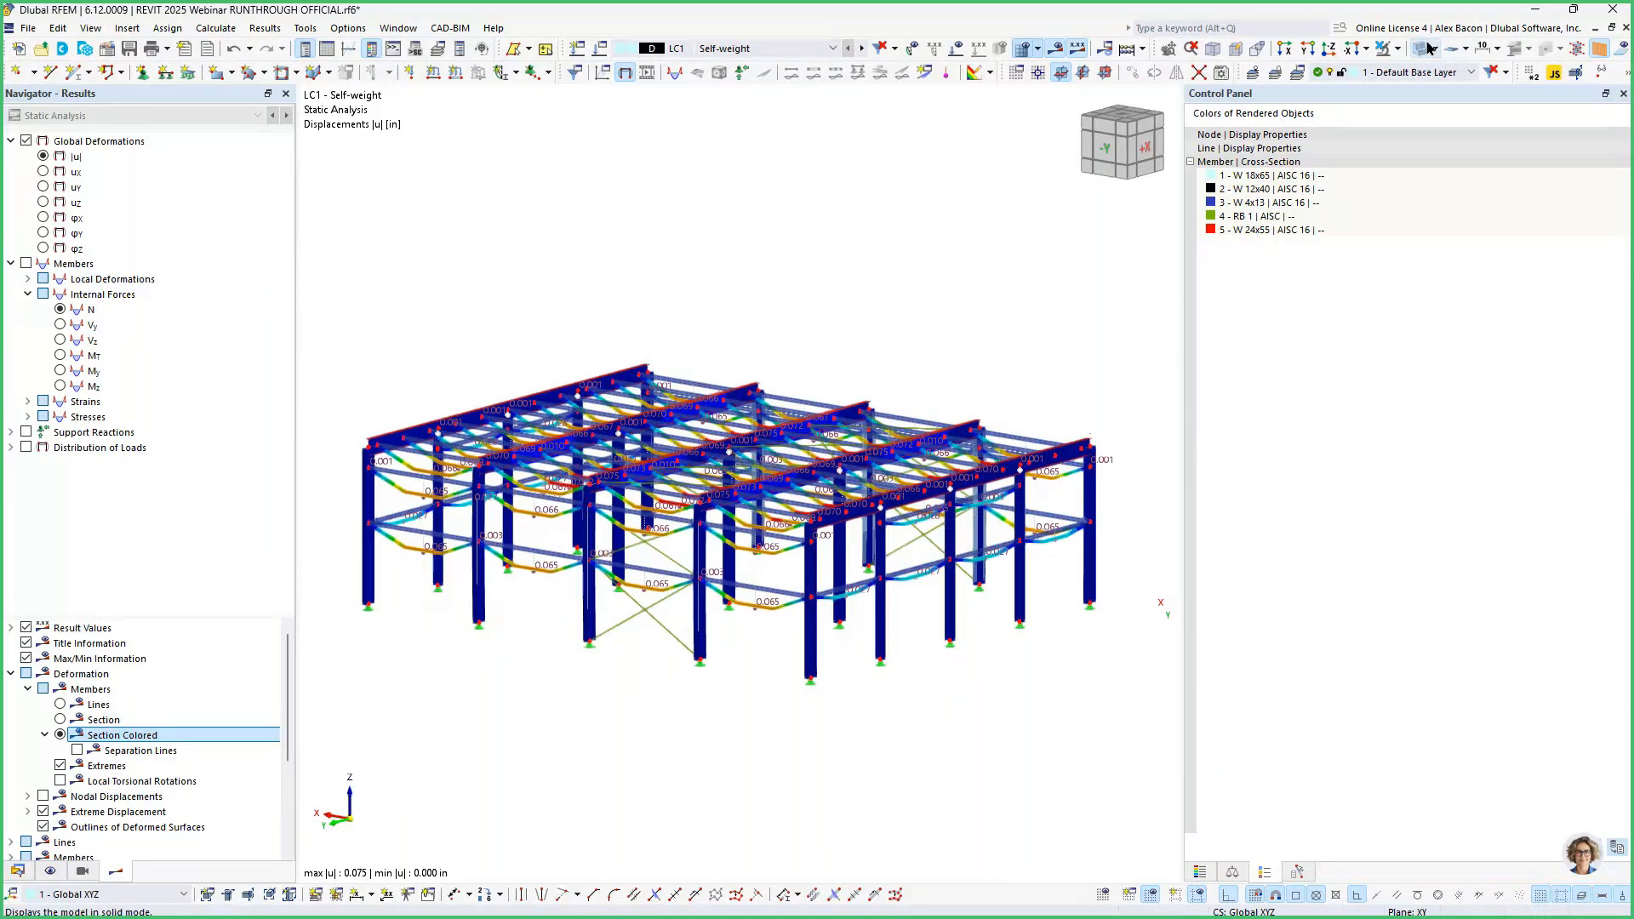
left_click(1430, 48)
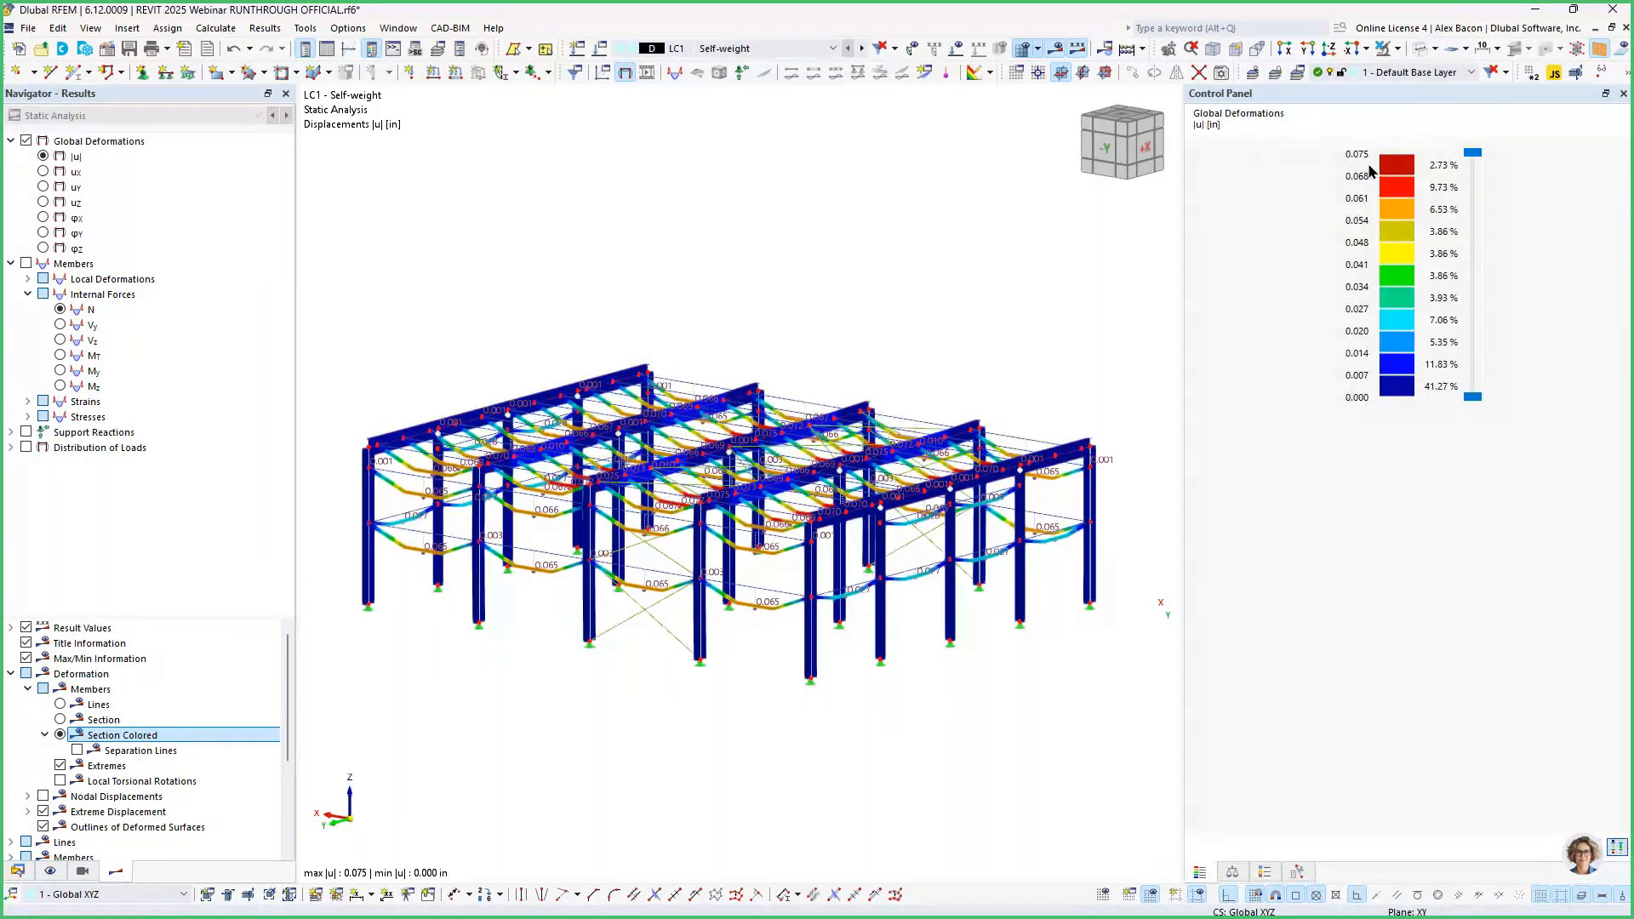
scroll(614, 419, "up", 3)
middle_click_drag(615, 419, 511, 520, "ctrl")
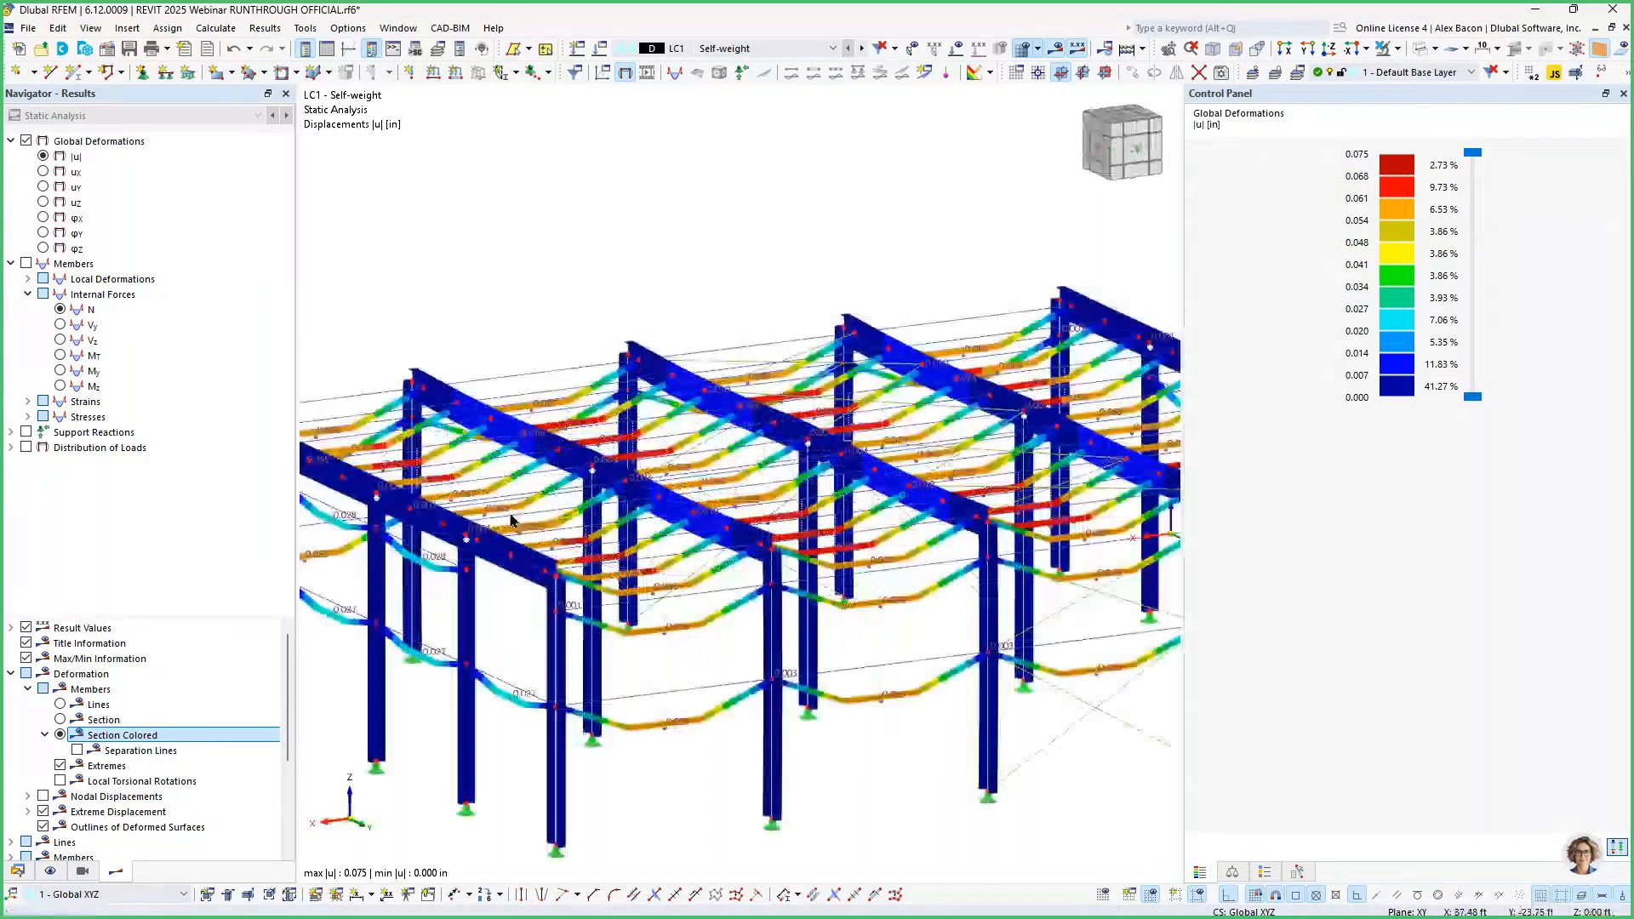
scroll(637, 539, "down", 3)
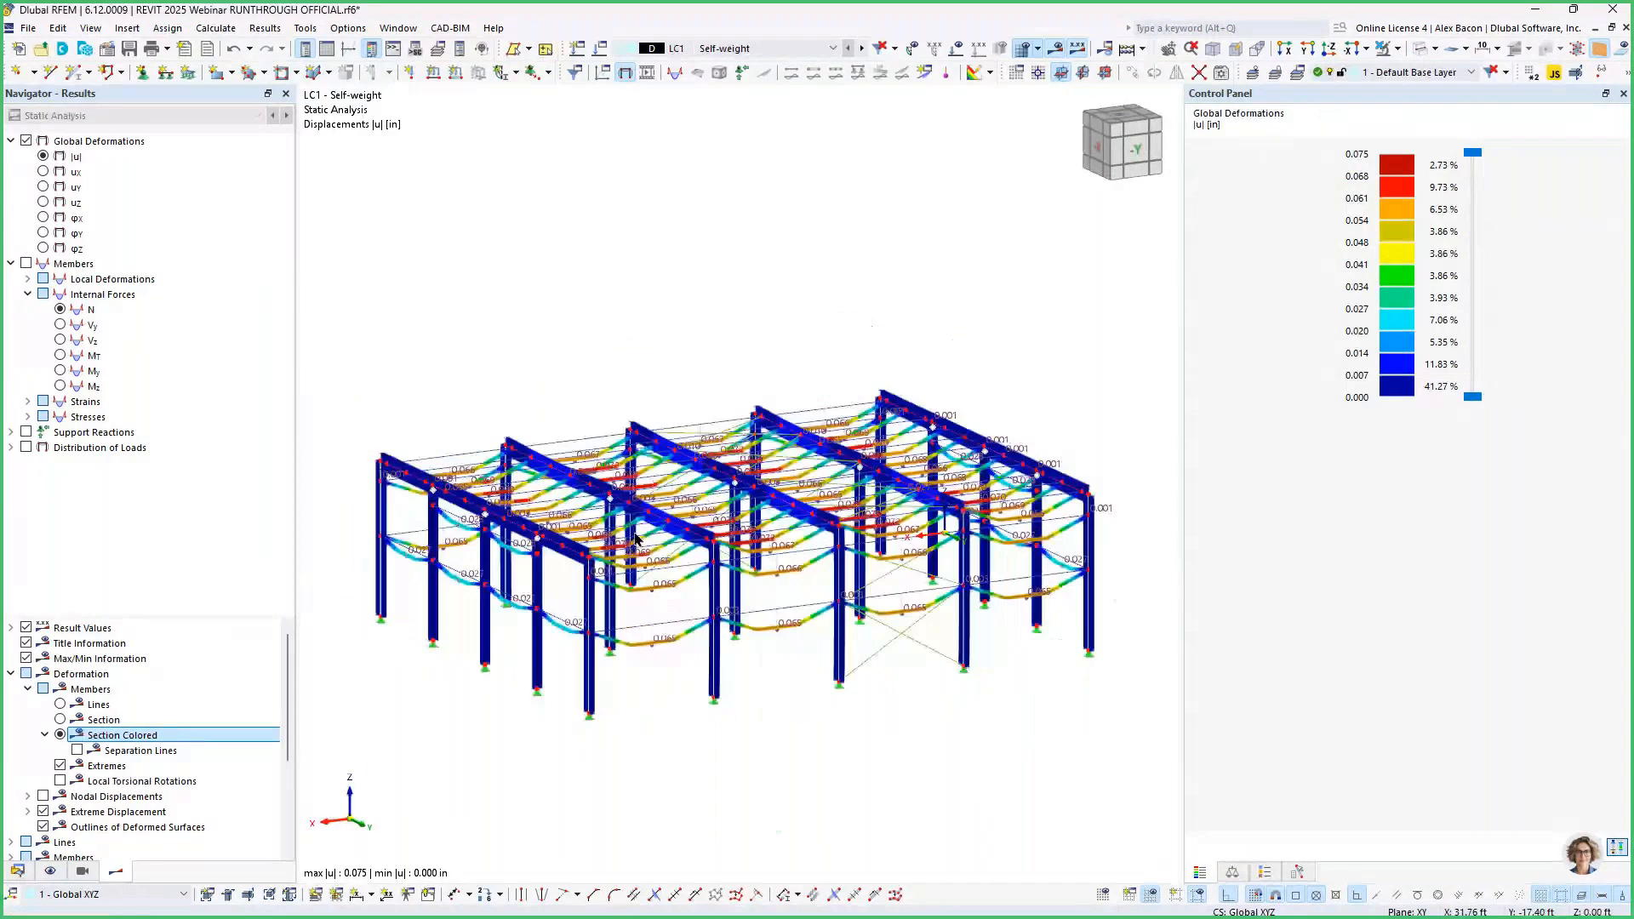
Display the member internal moments My and examine them across the frame.
left_click(27, 264)
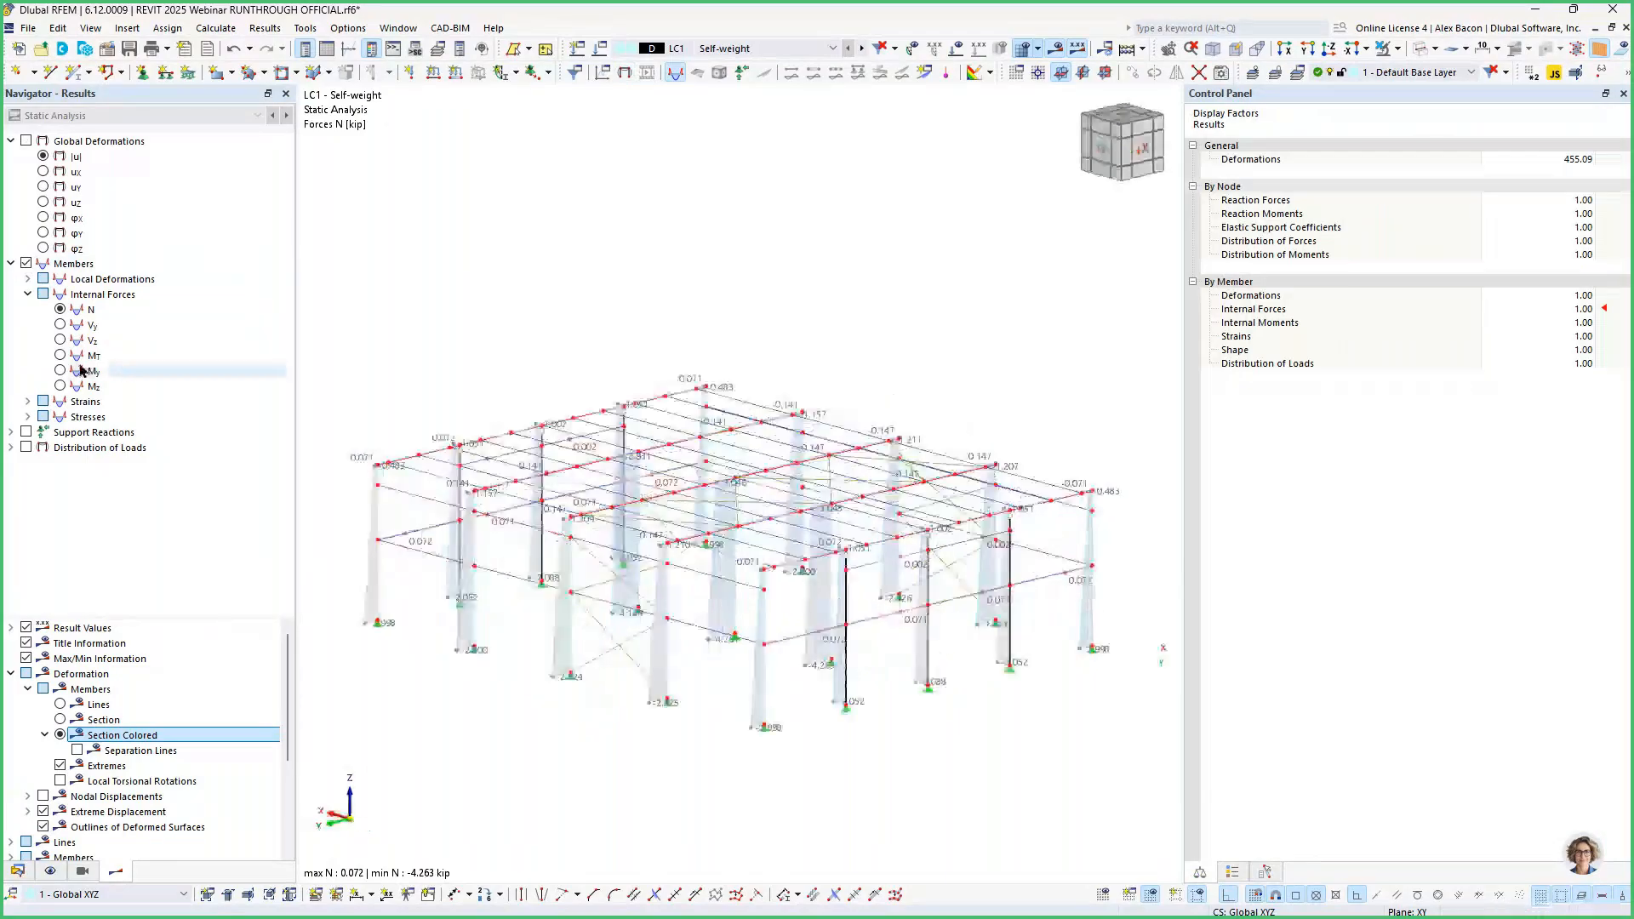
left_click(81, 370)
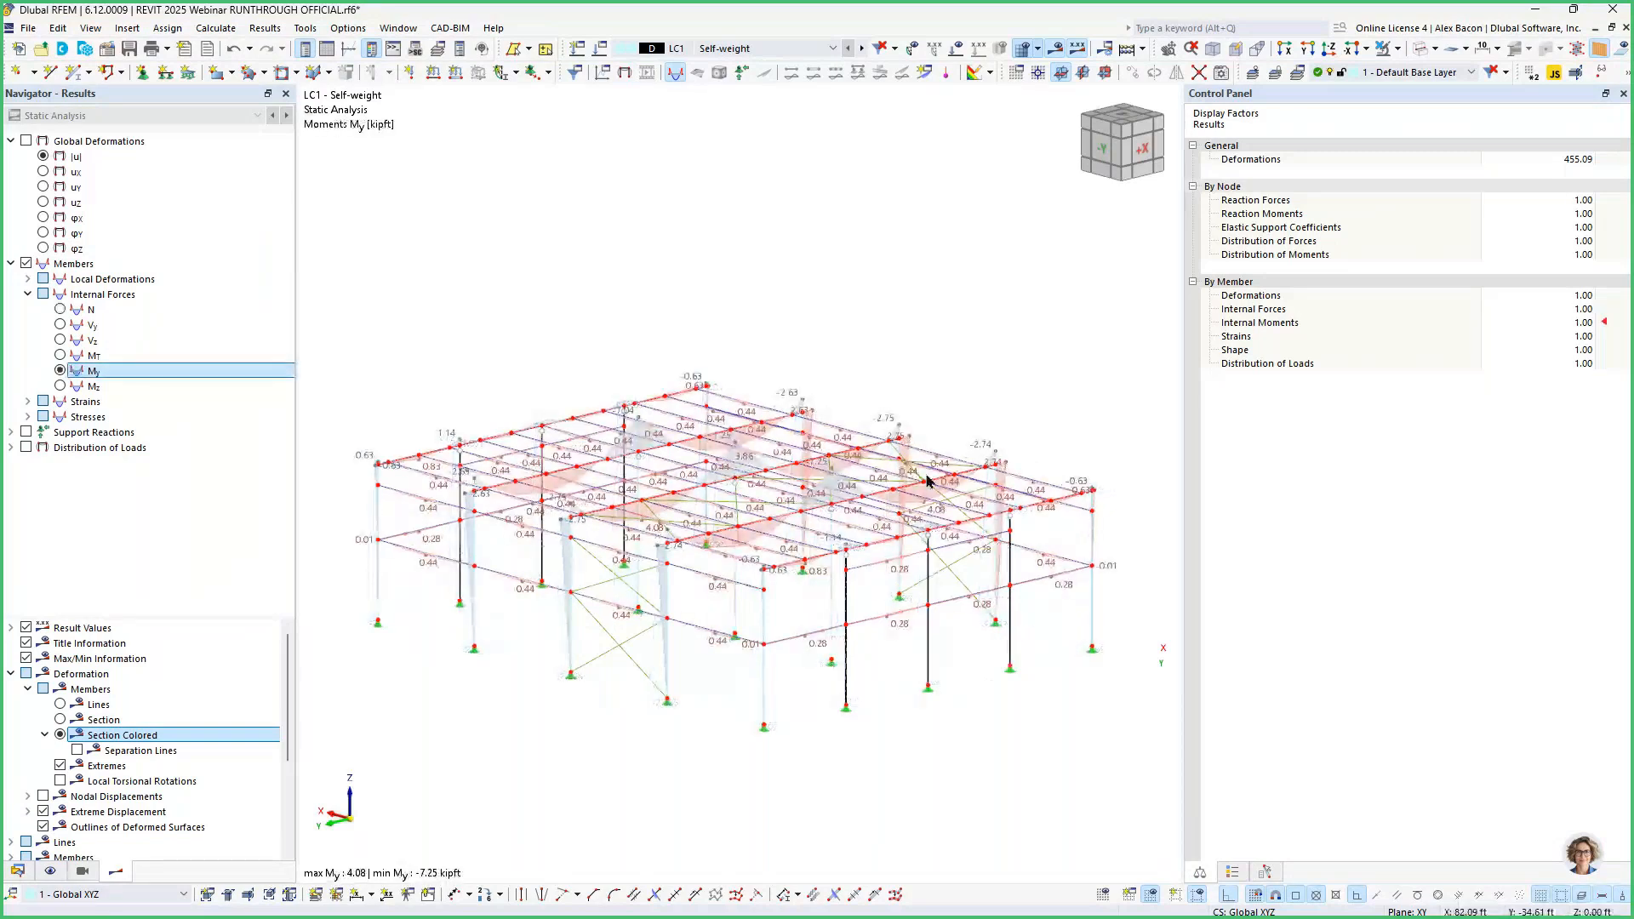
middle_click_drag(955, 455, 518, 546, "ctrl")
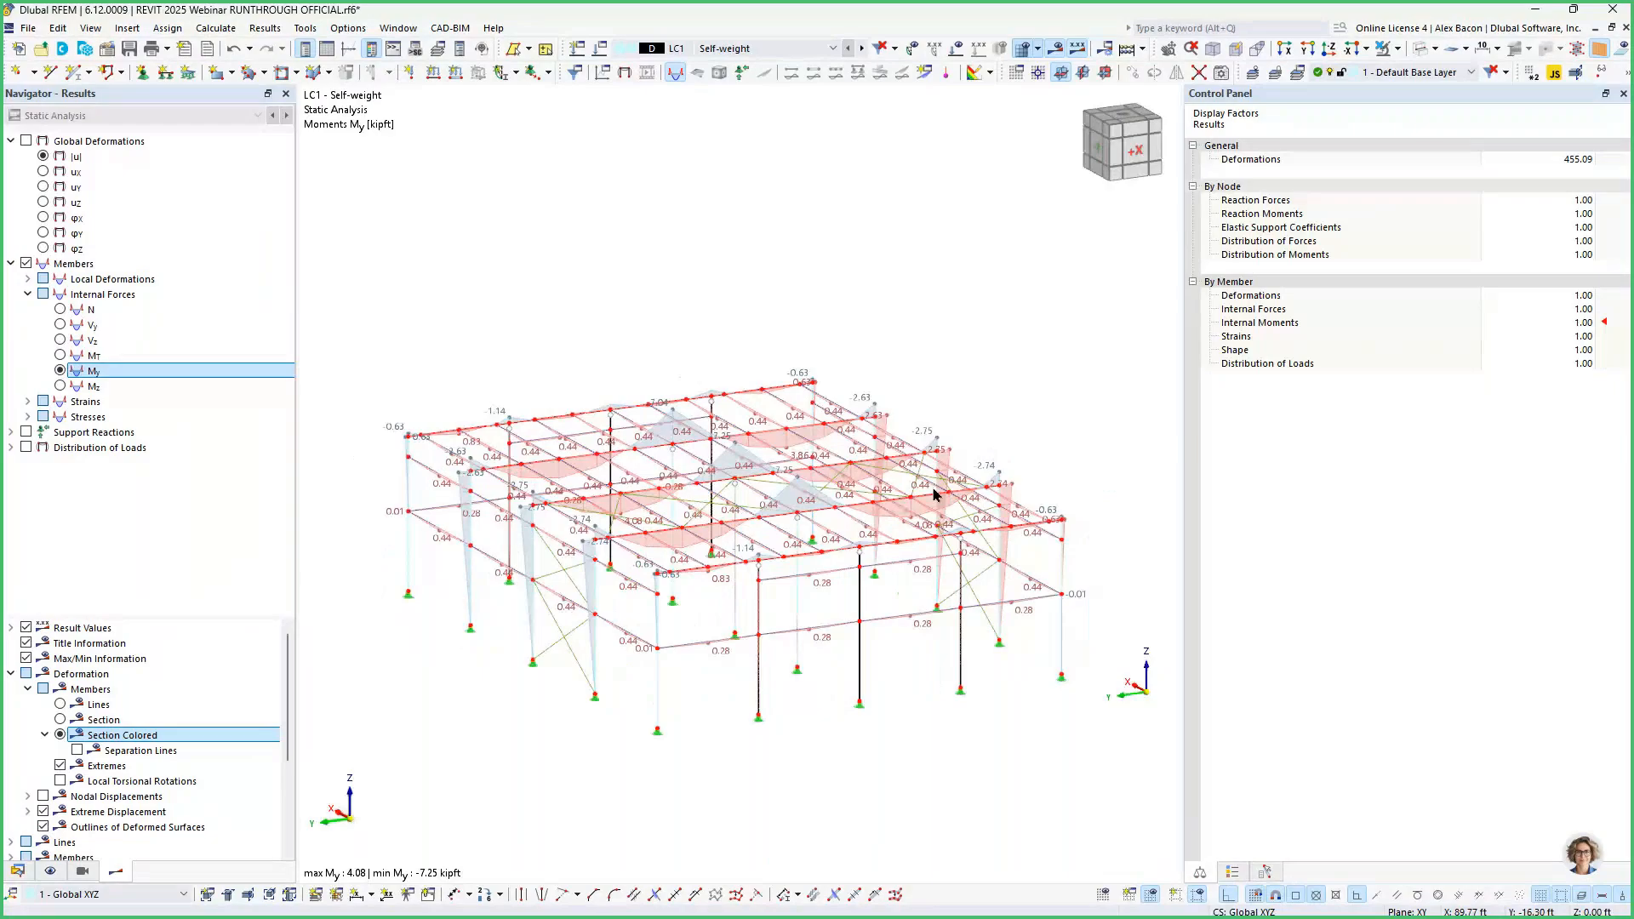
Limit the visible members to the W 18x65 and W 12x40 columns plus the W 24x55 beams to examine their My diagrams.
left_click(82, 870)
left_click(13, 563)
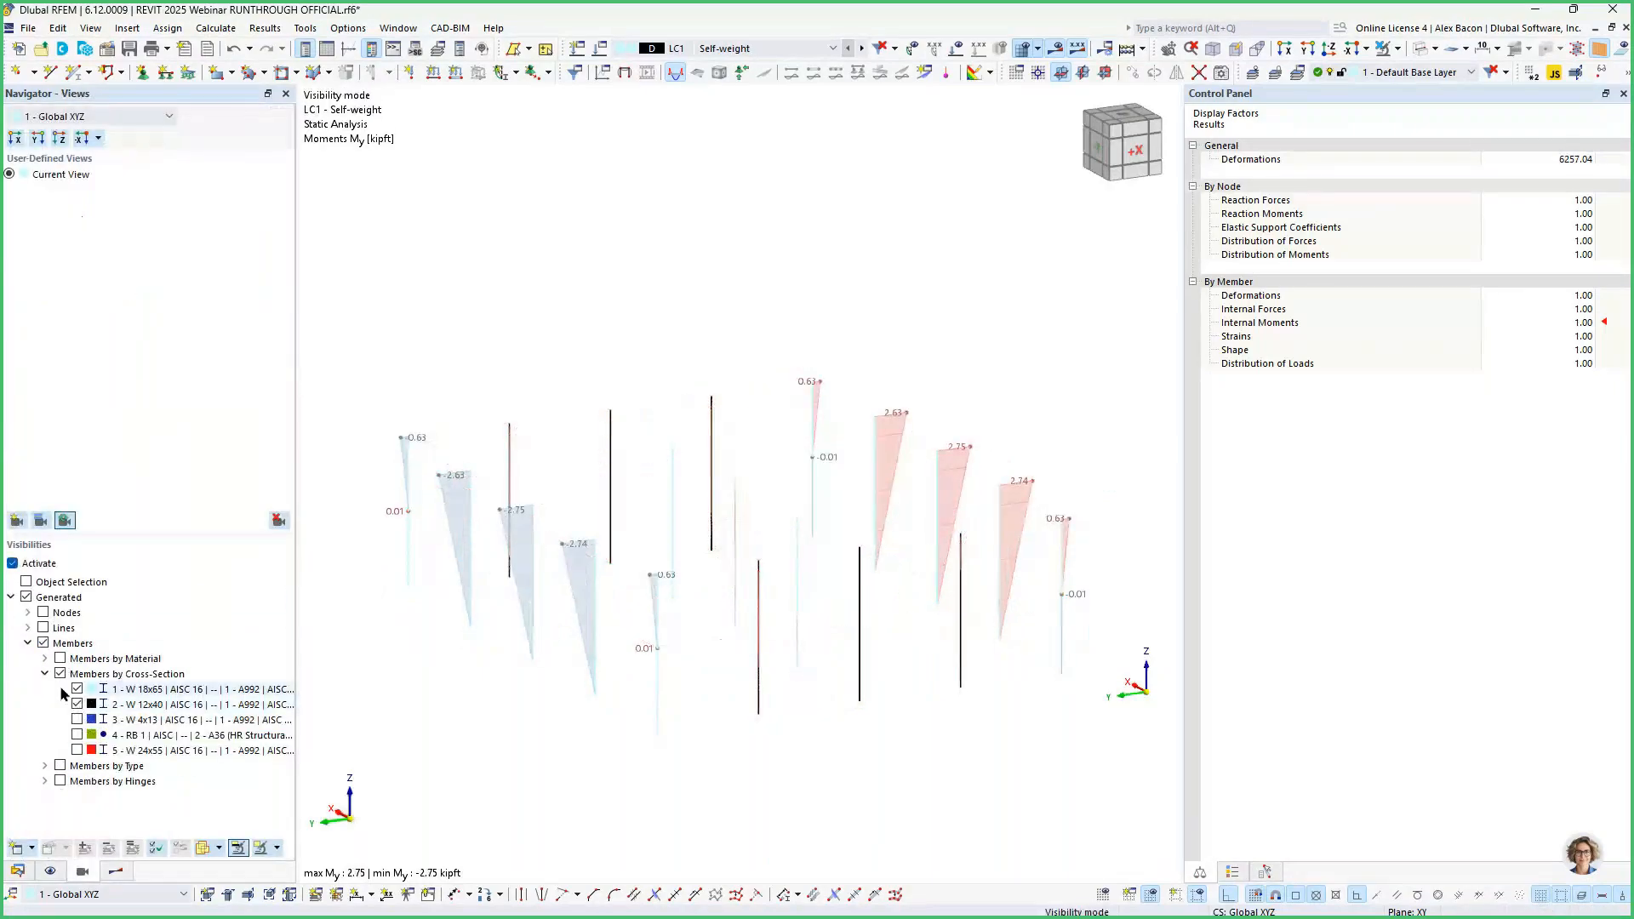
left_click(77, 750)
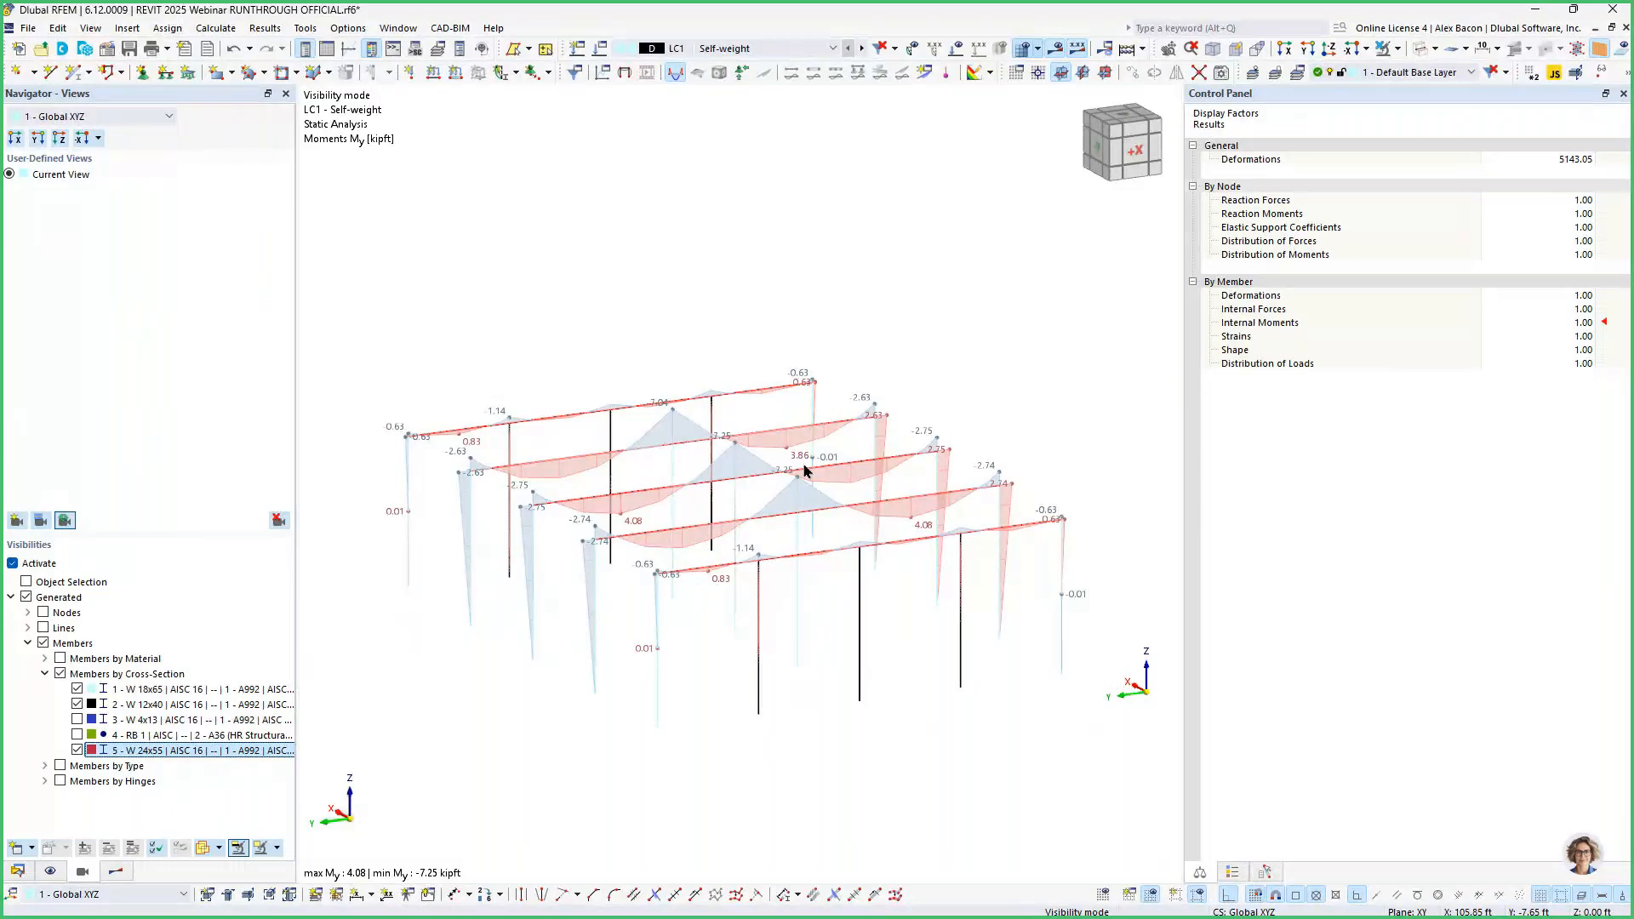
Show all members again, switch the model to a transparent solid display, and hide the results.
left_click(13, 564)
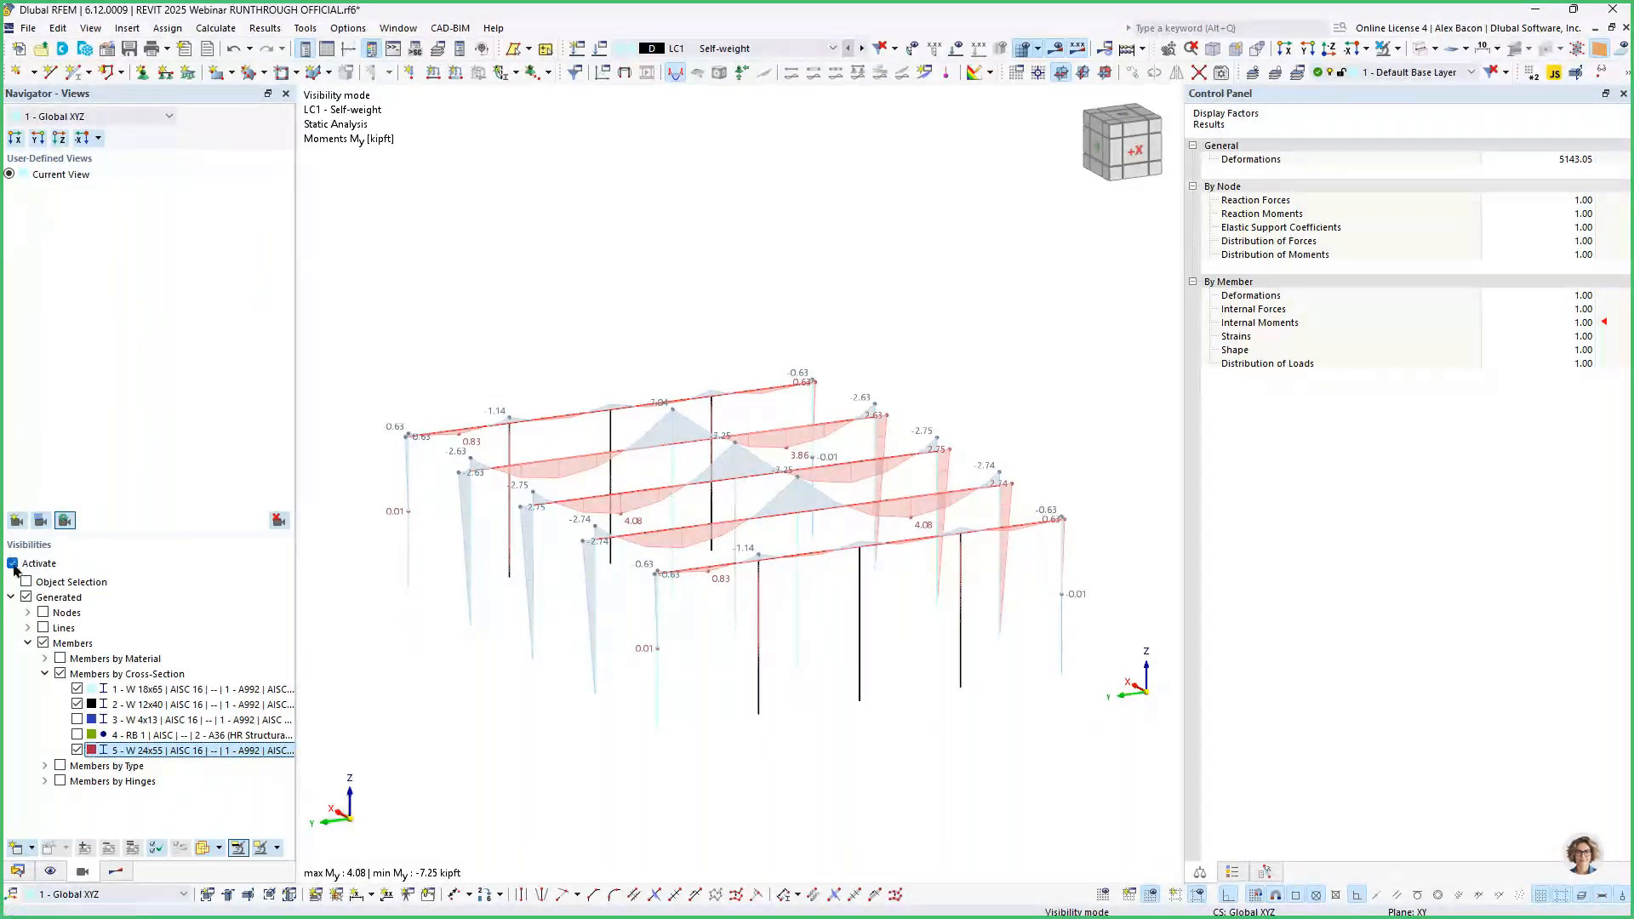
left_click(1423, 49)
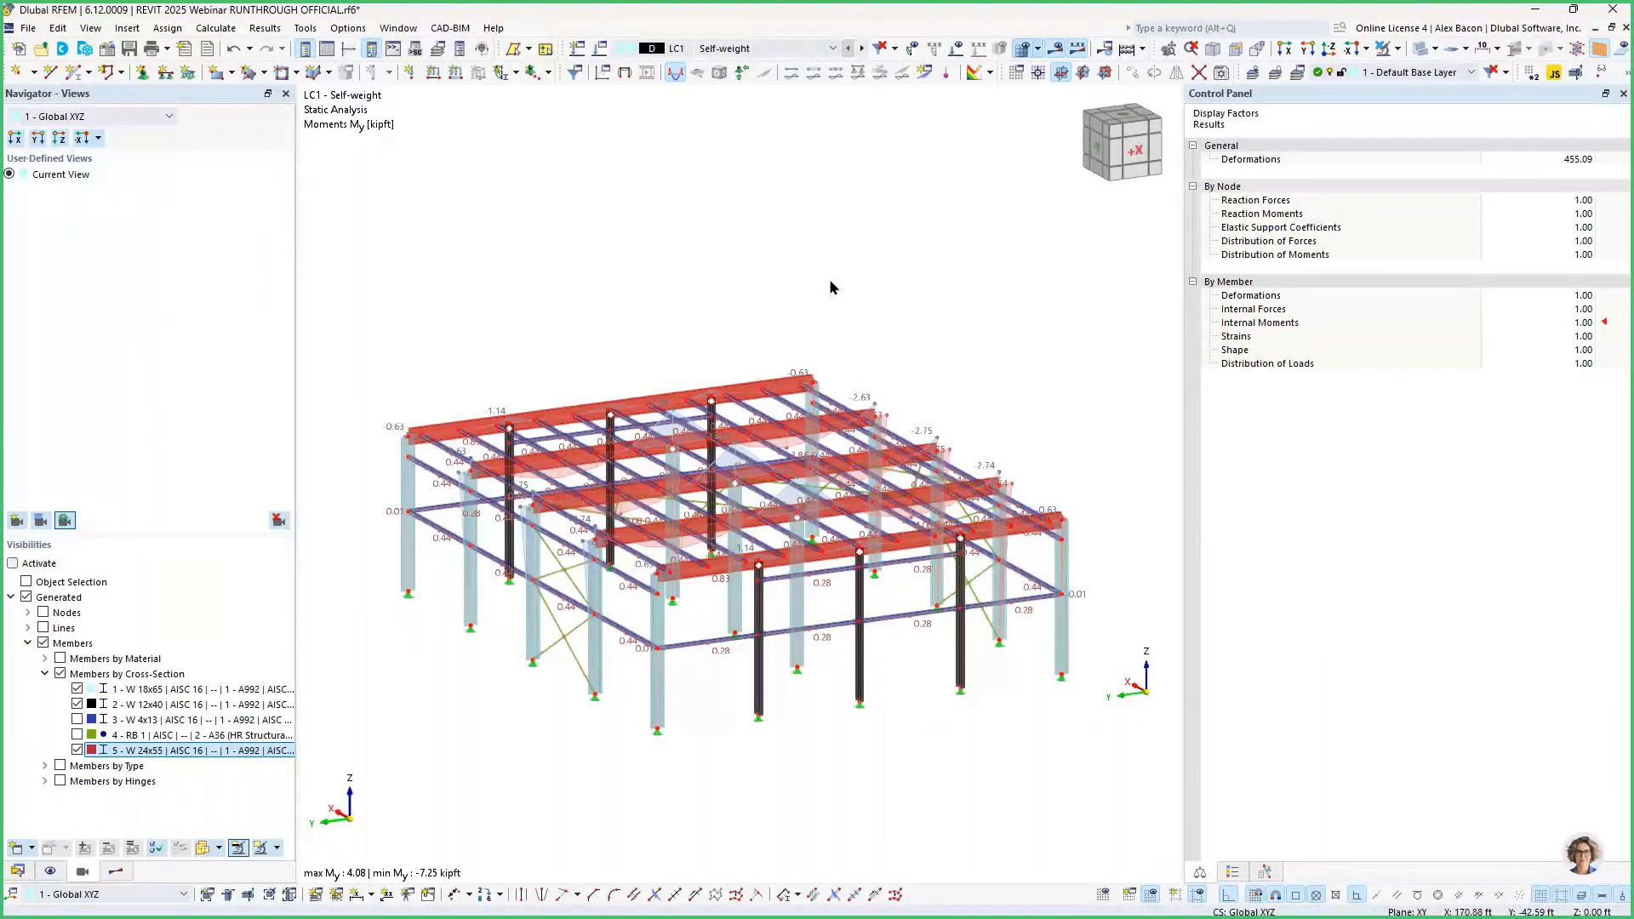
left_click(1055, 49)
scroll(684, 307, "up", 1)
middle_click_drag(684, 307, 666, 271)
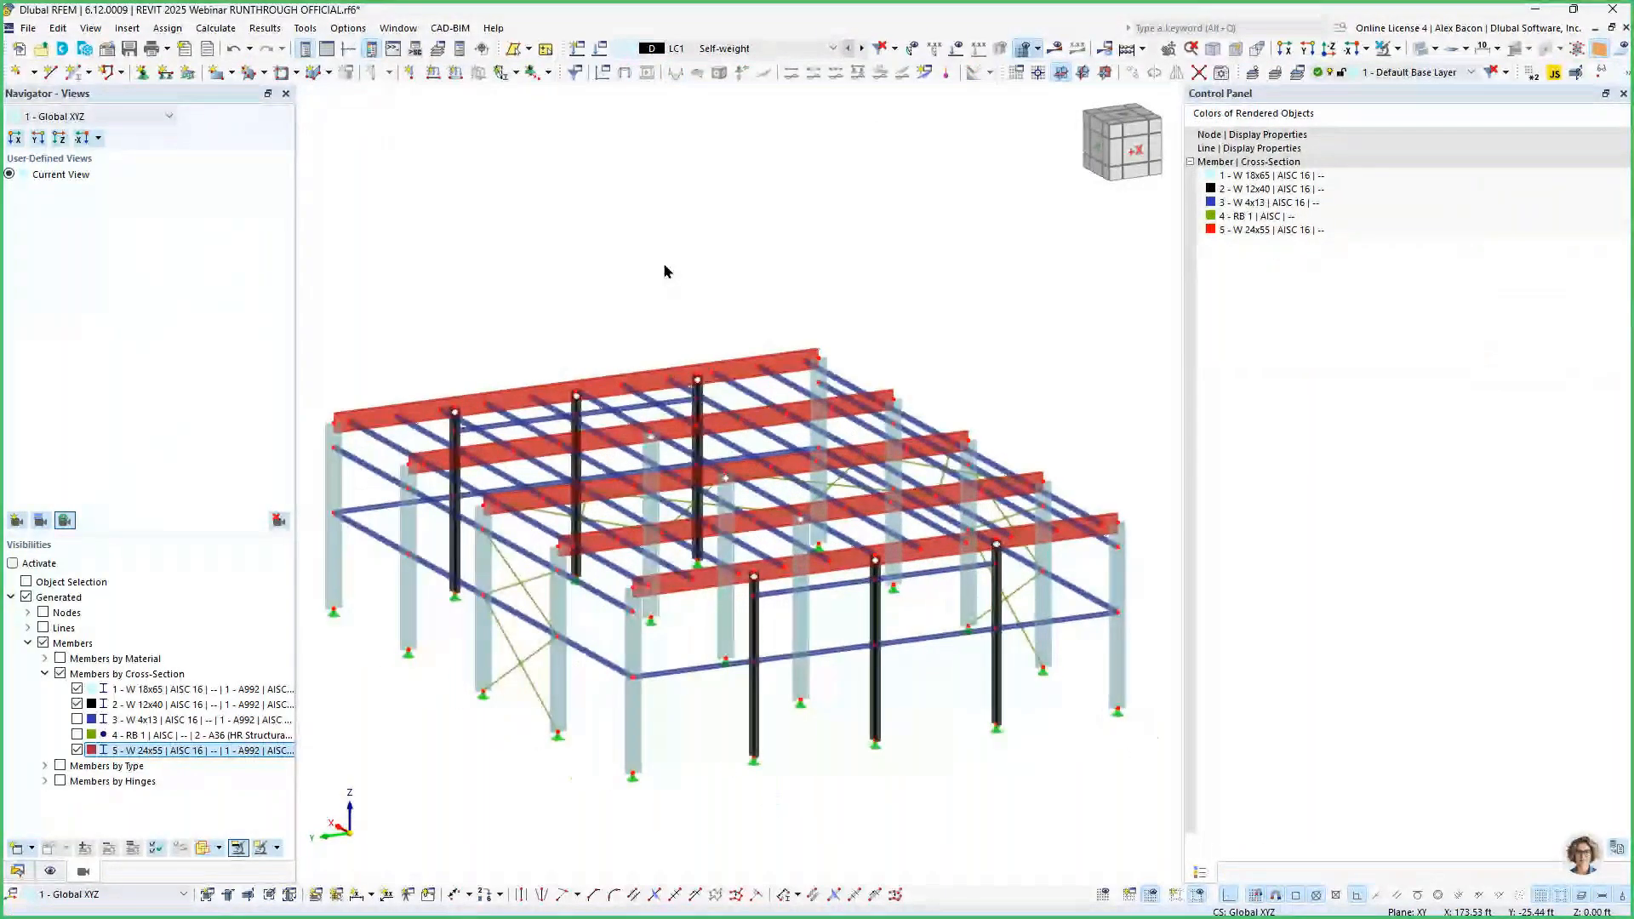
scroll(650, 282, "down", 1)
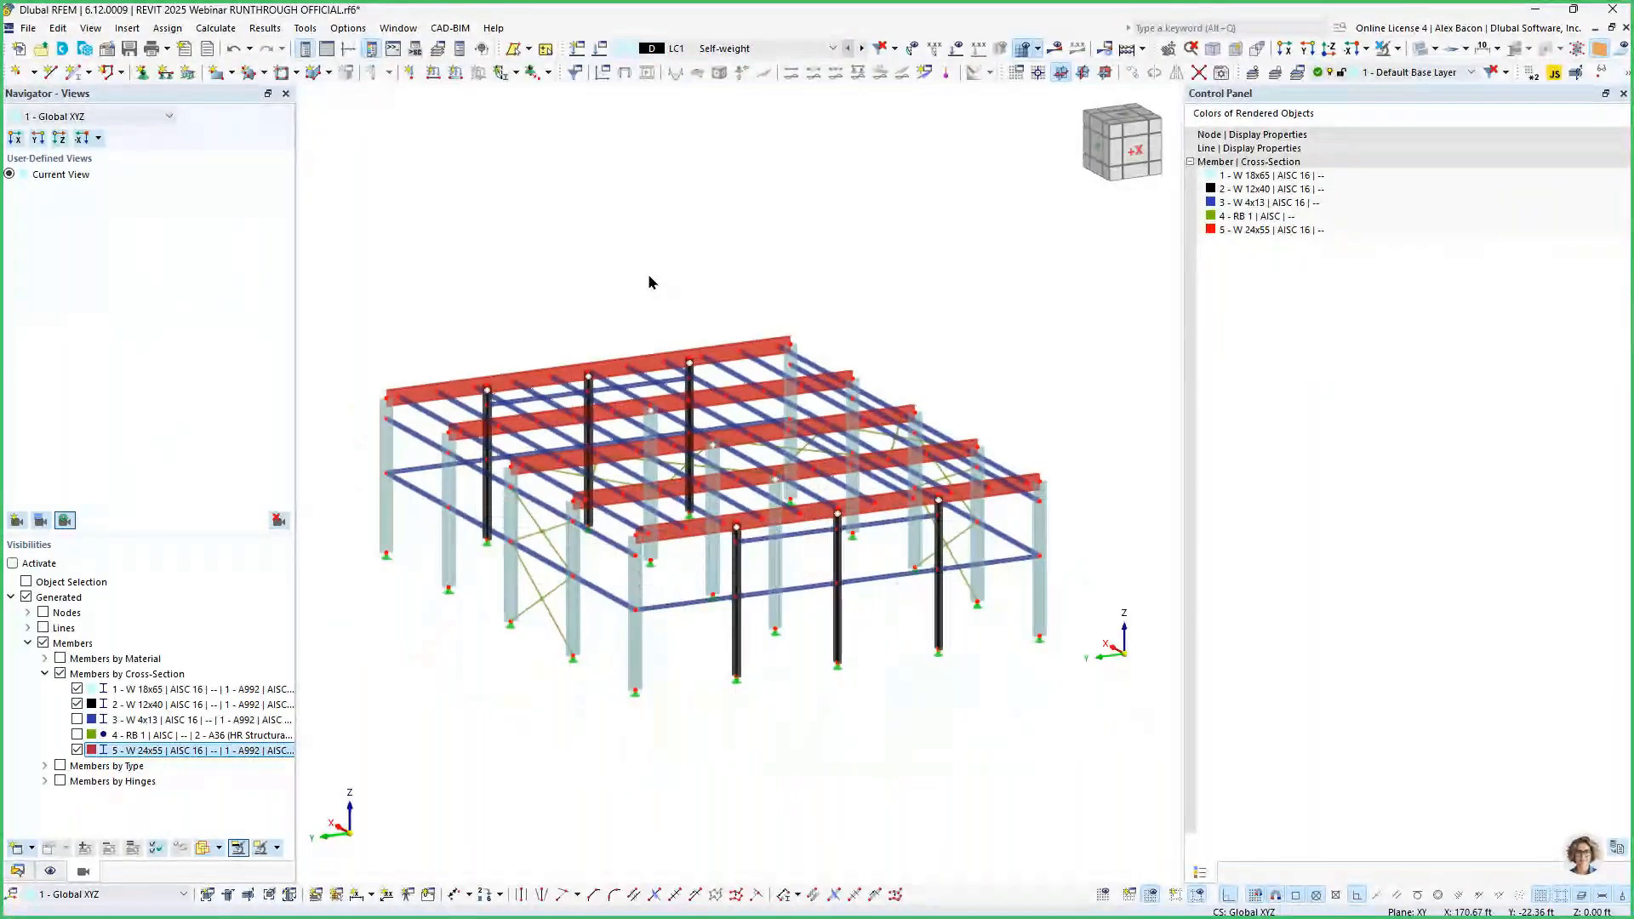
scroll(649, 283, "up", 1)
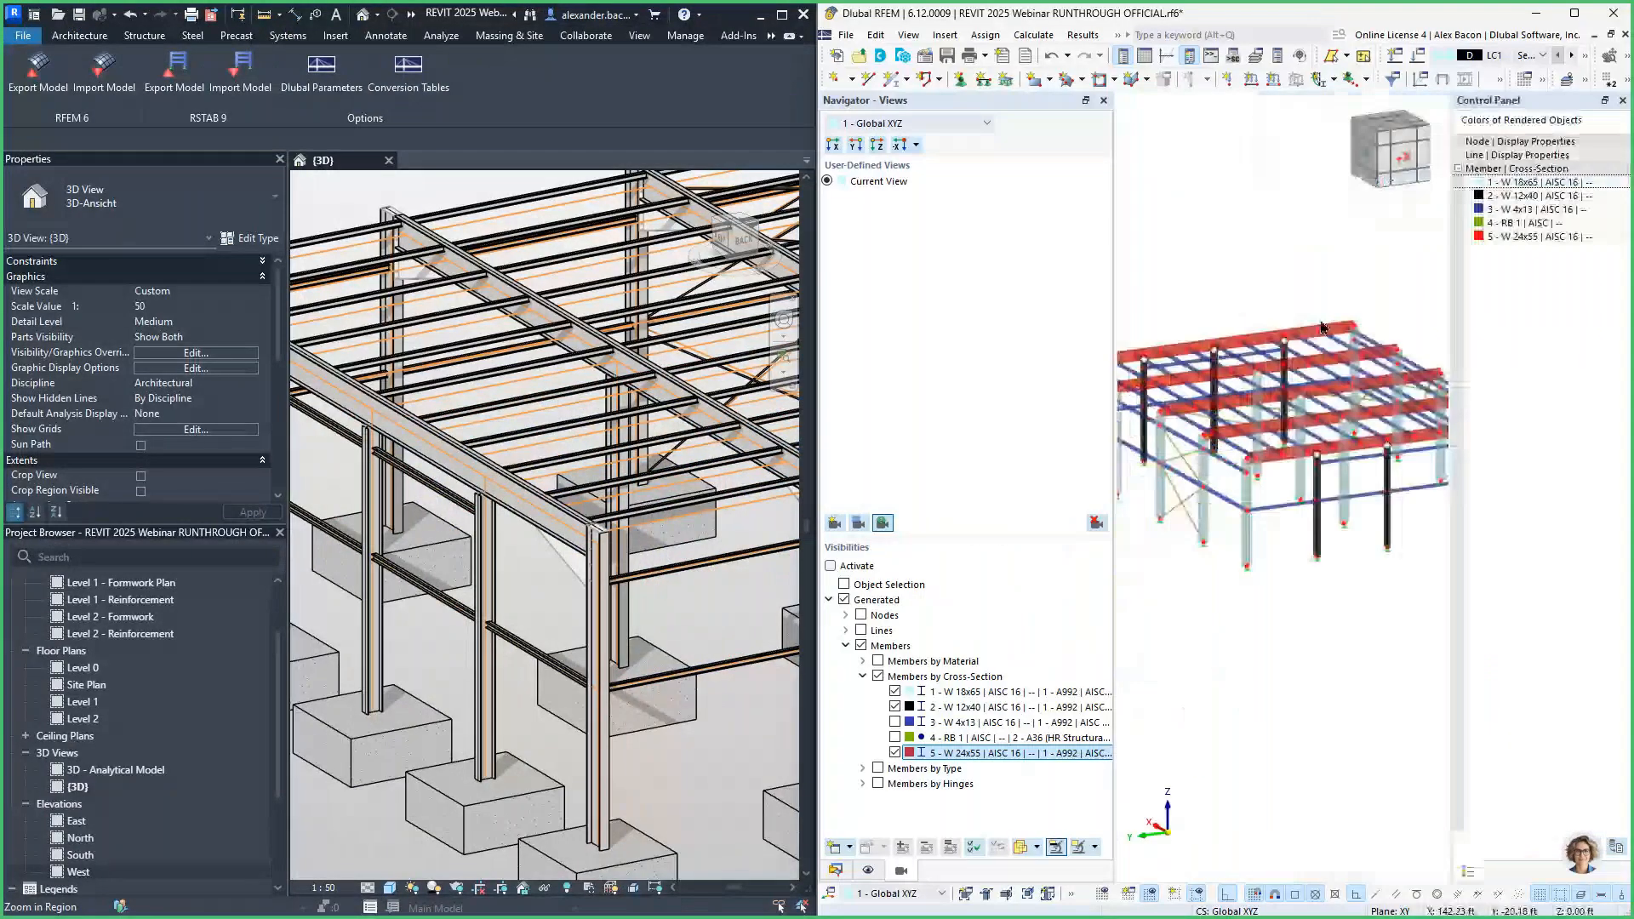
Switch to Revit and delete all elements of the structural frame and its foundations from the 3D view.
middle_click_drag(1321, 328, 1311, 373)
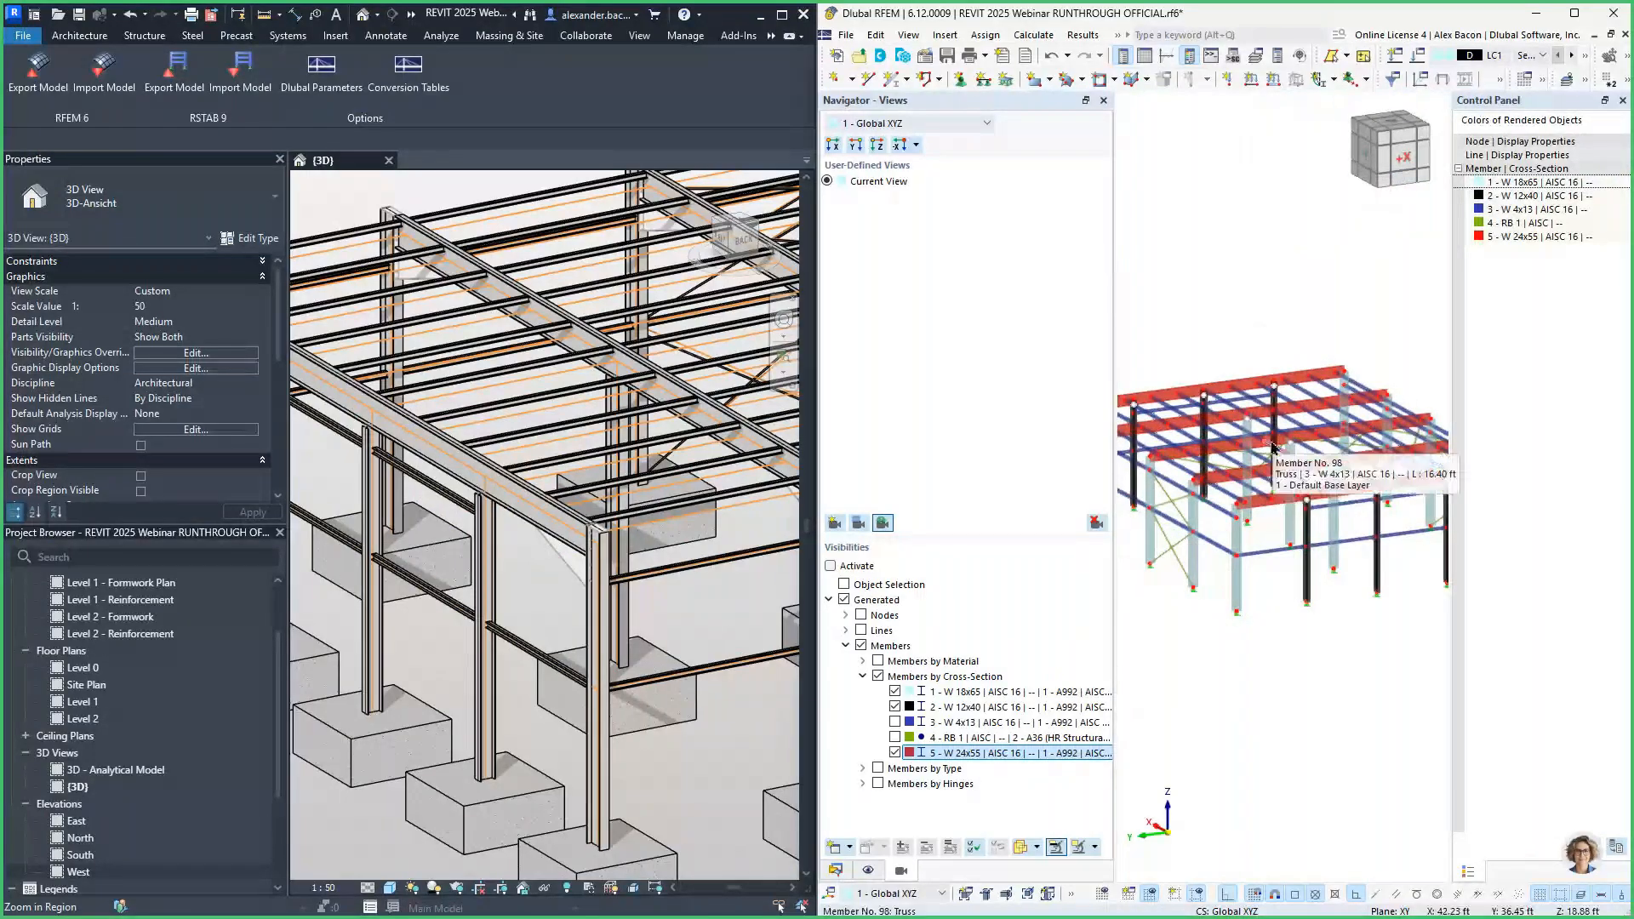
scroll(642, 511, "down", 3)
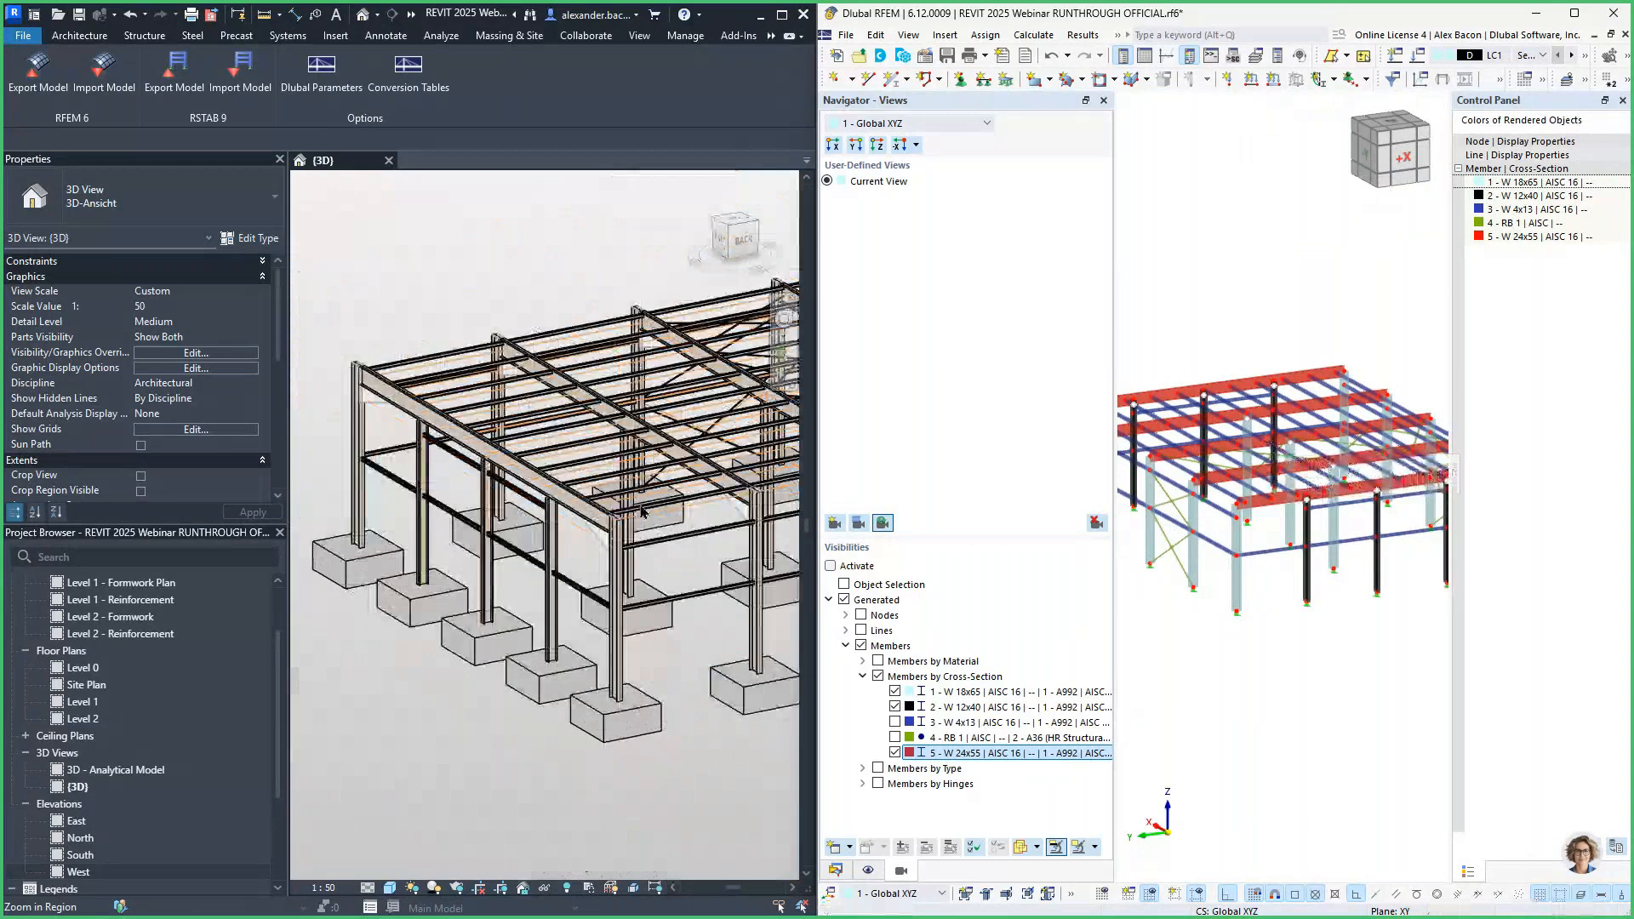
scroll(641, 510, "down", 2)
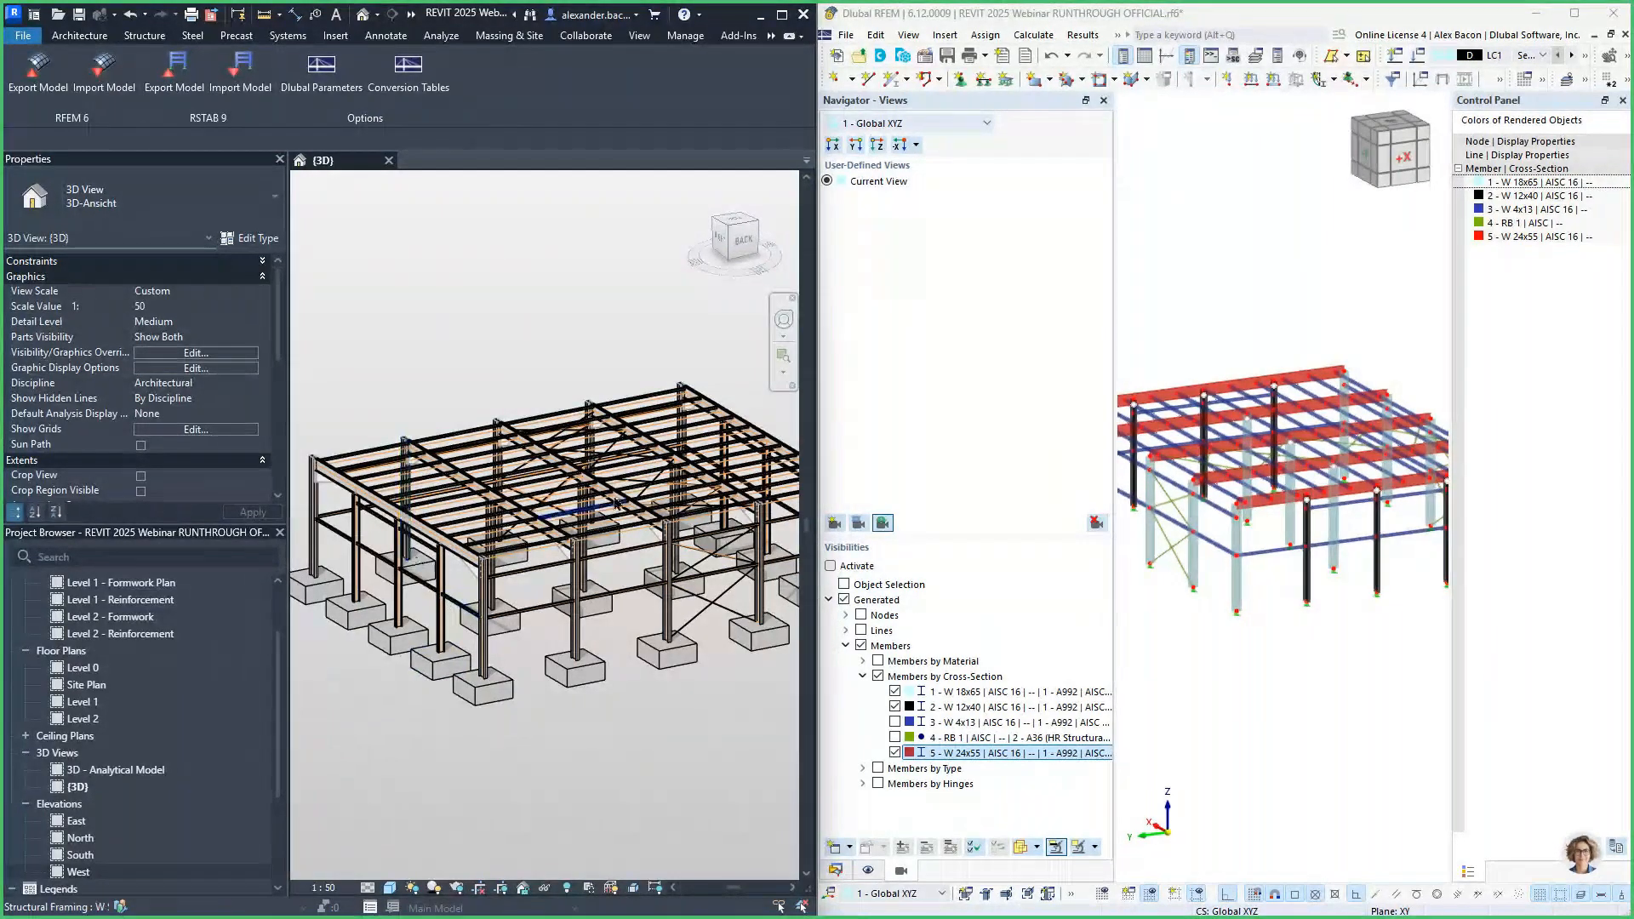
scroll(615, 501, "down", 3)
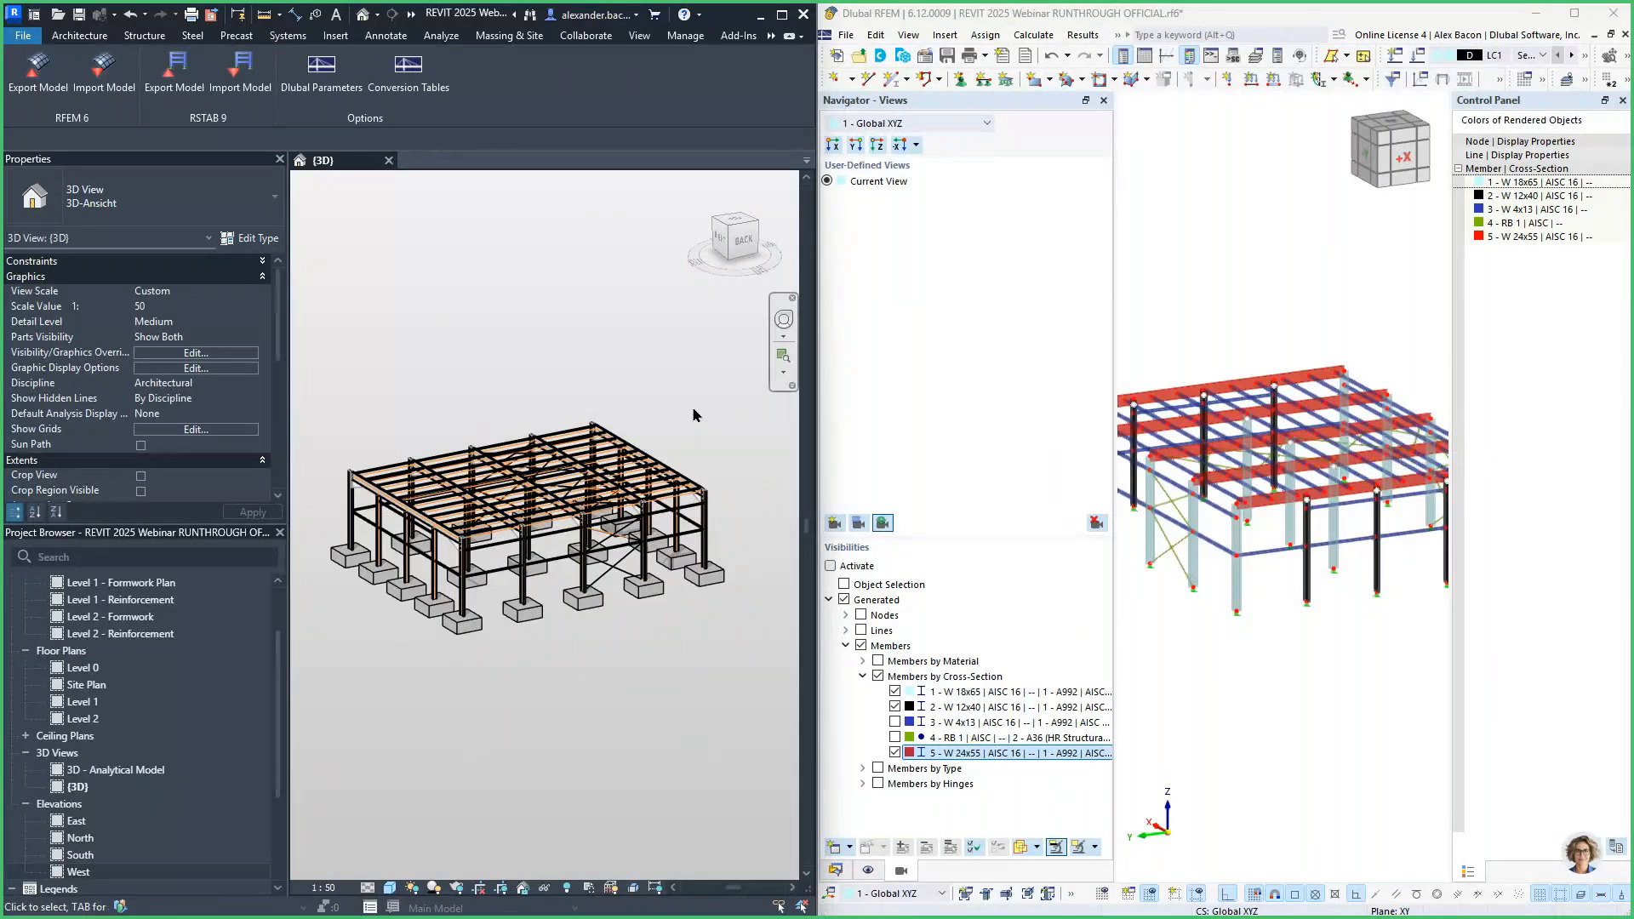
left_click_drag(733, 396, 330, 718)
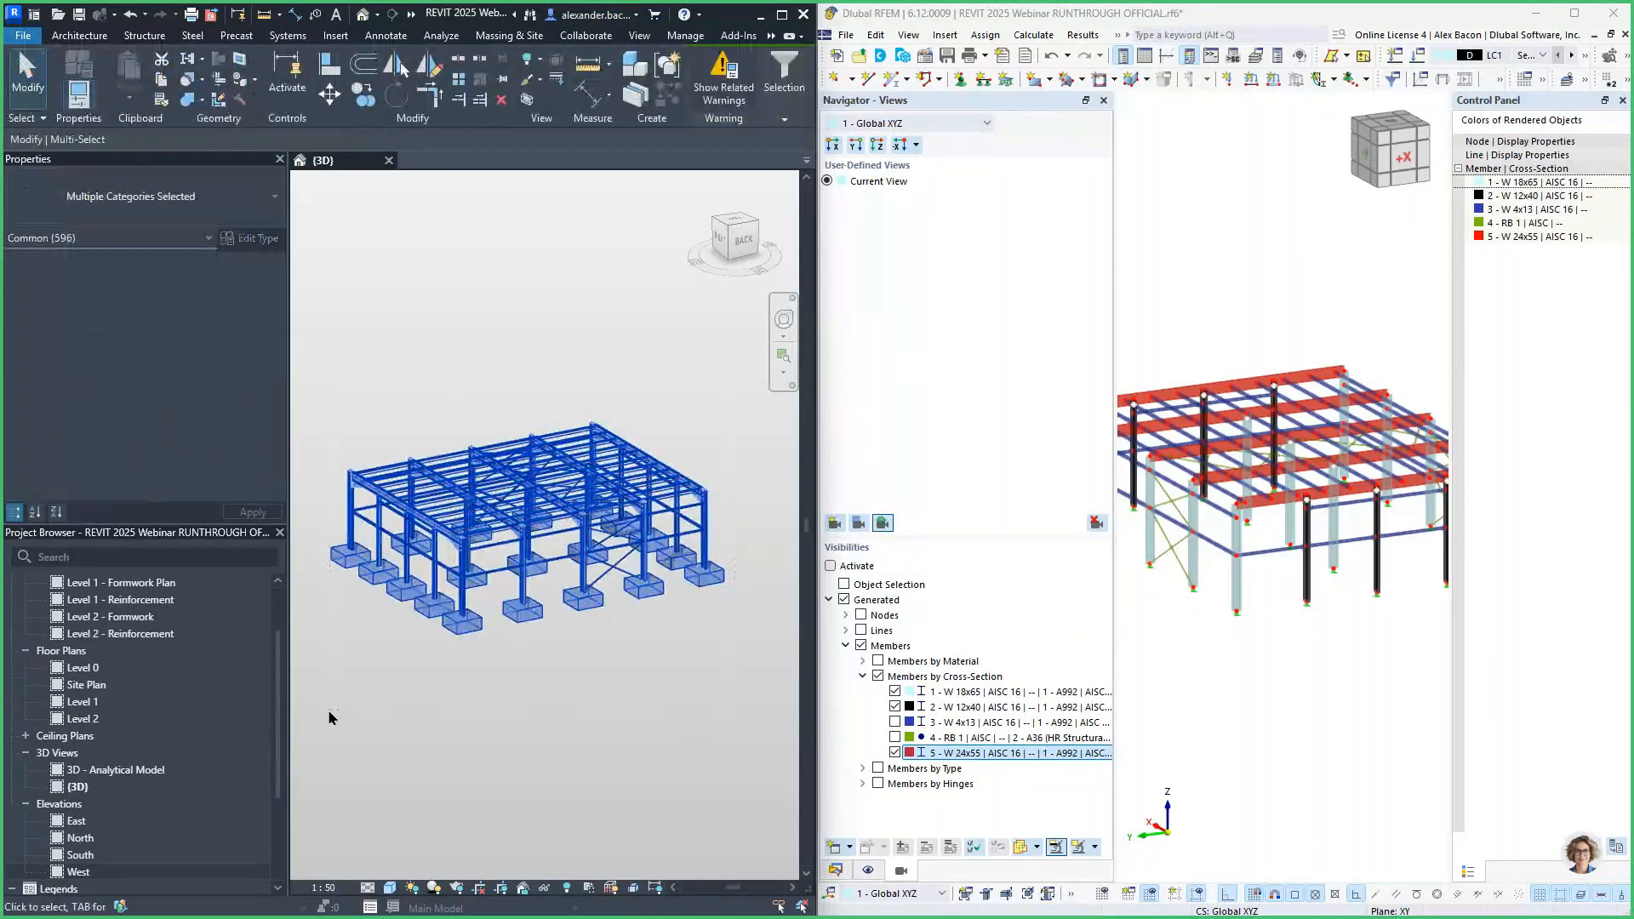
key("Delete")
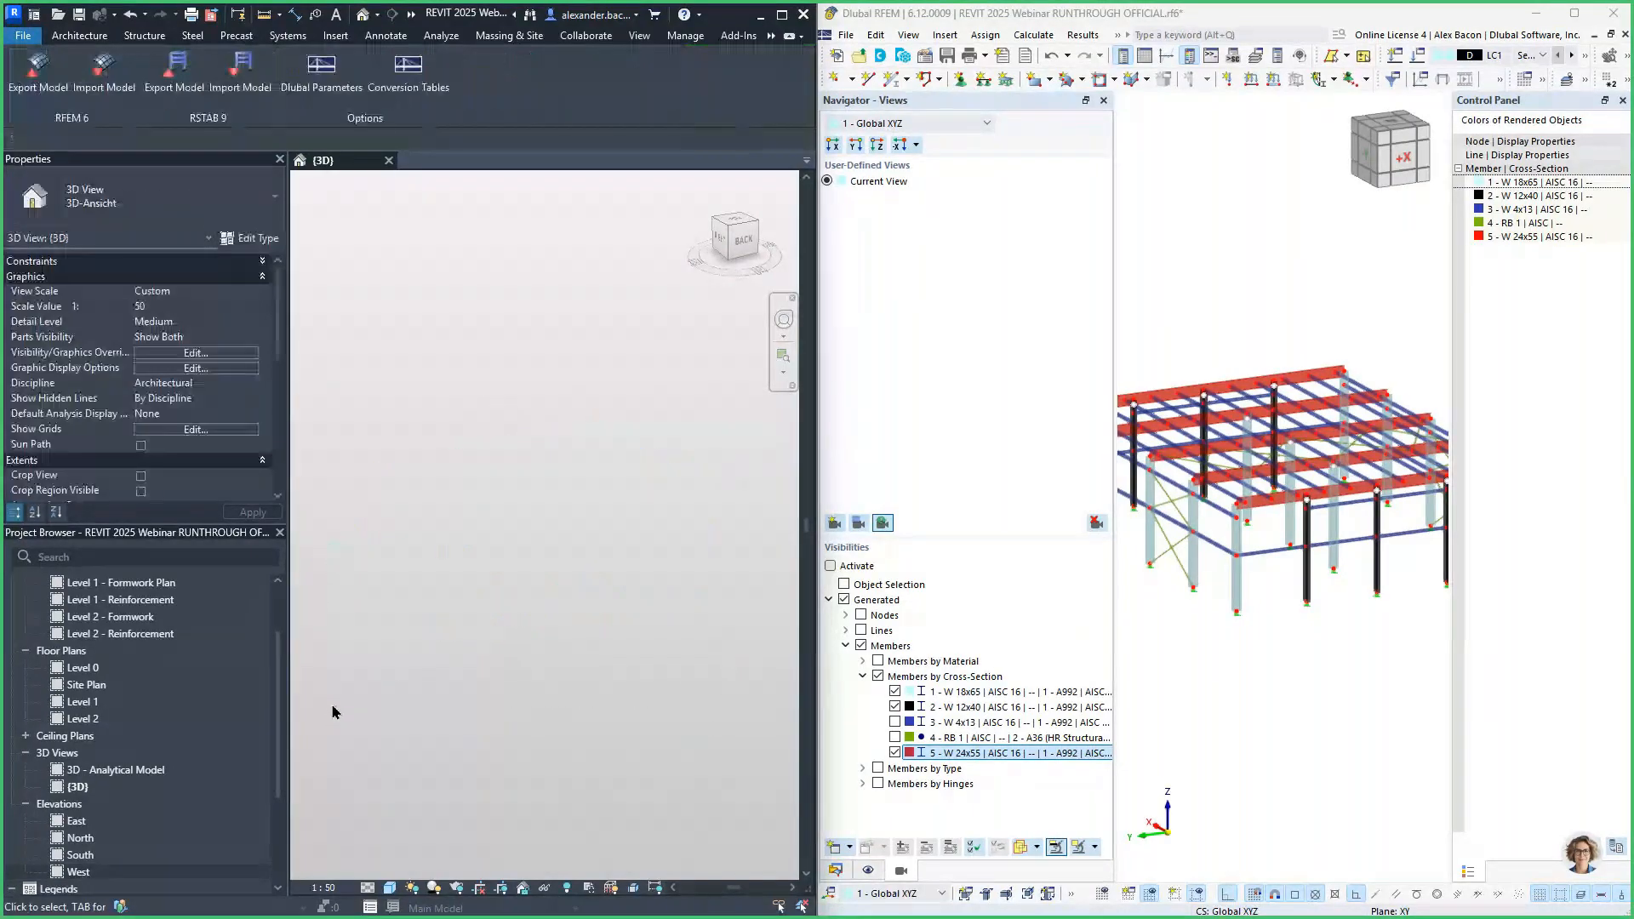
Start importing the RFEM 6 model into Revit, updating the existing structure with analytical and physical properties.
left_click(126, 89)
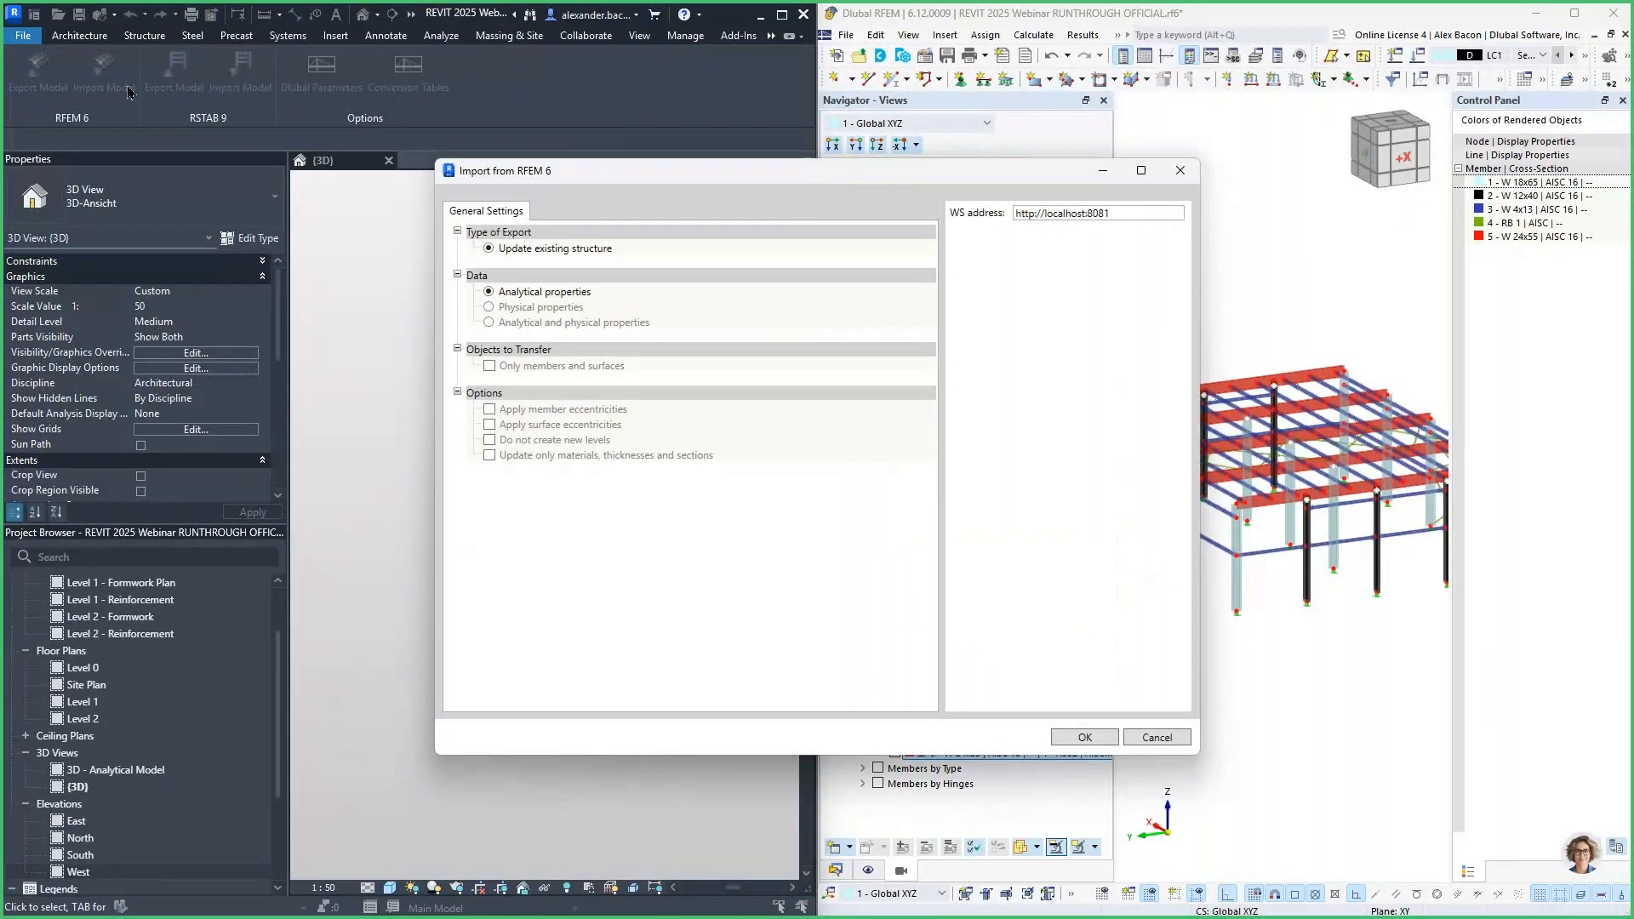
left_click_drag(619, 178, 334, 211)
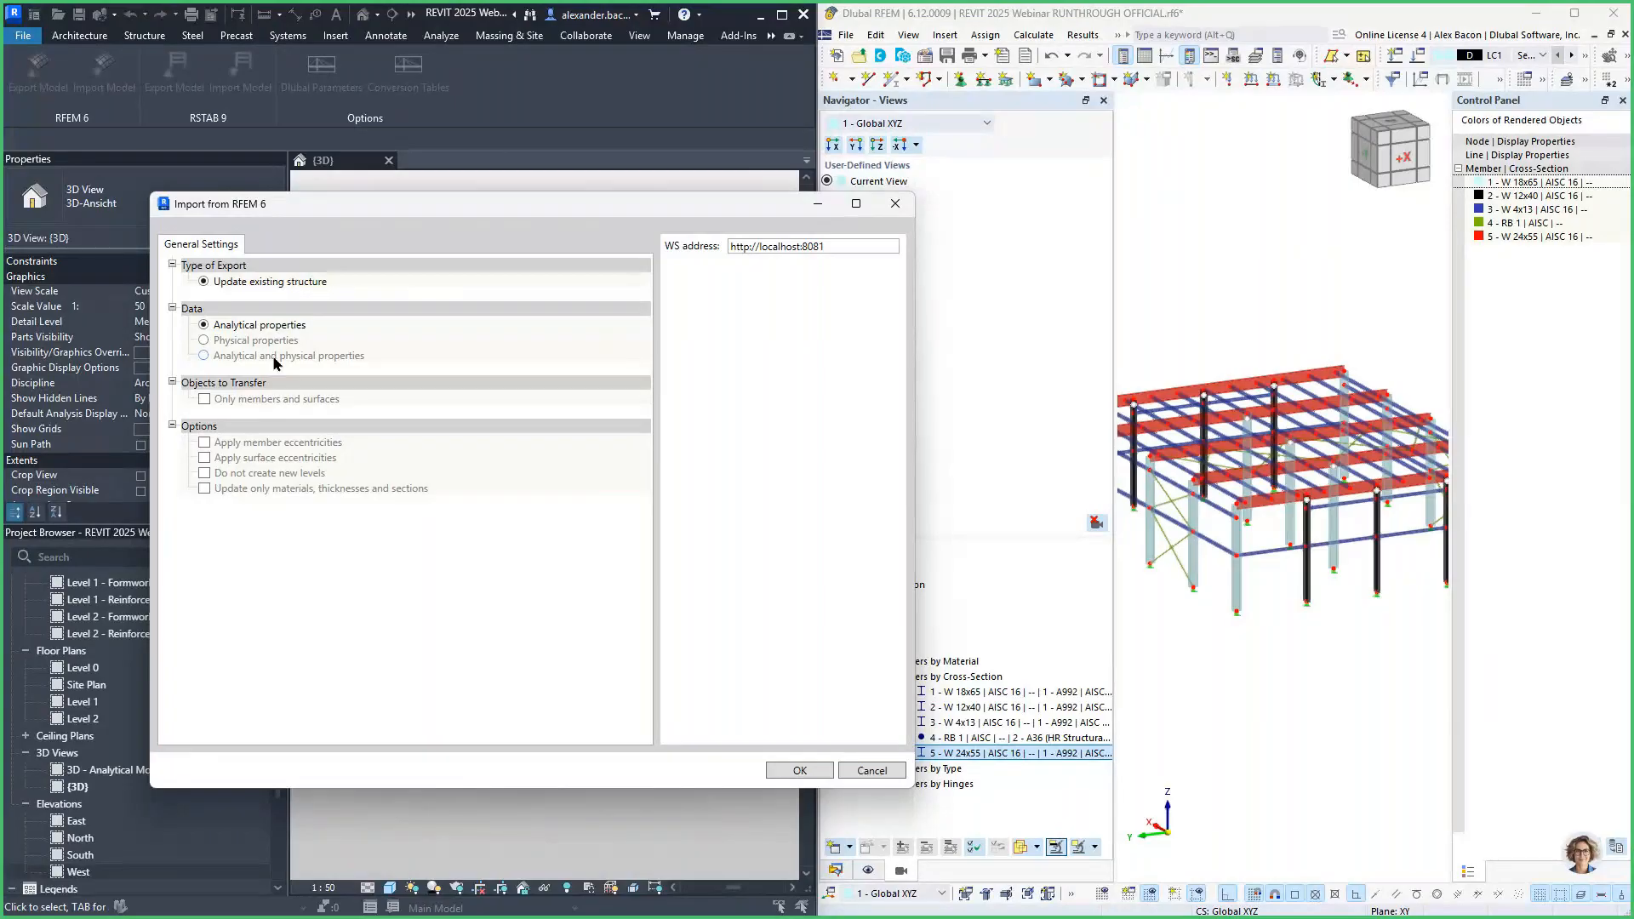
left_click(274, 357)
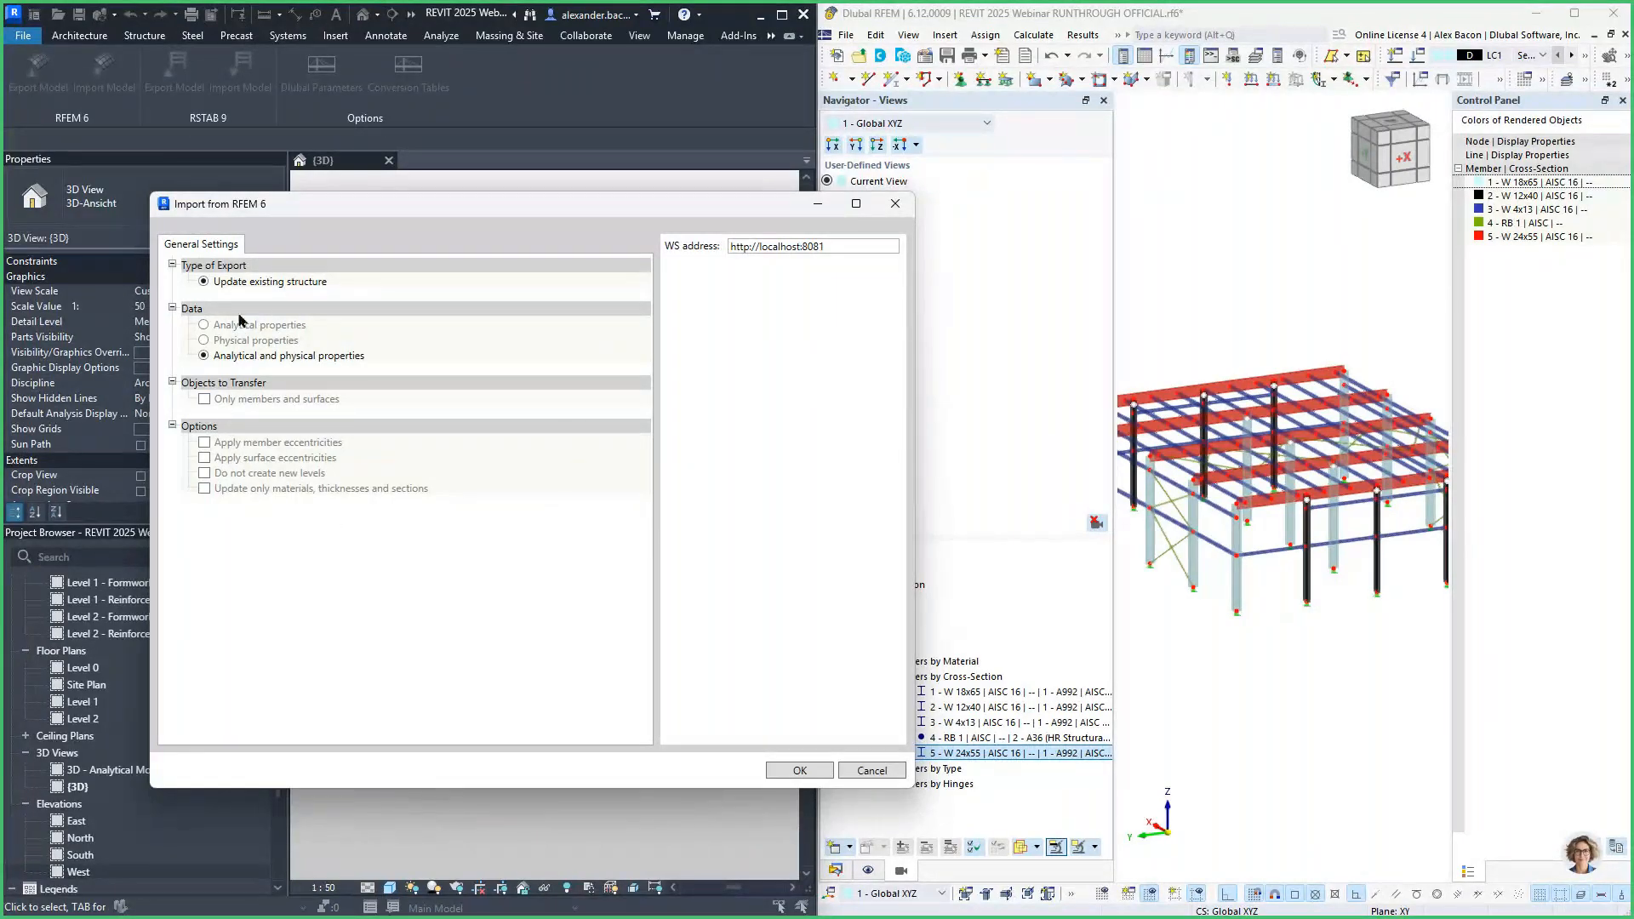
left_click(799, 772)
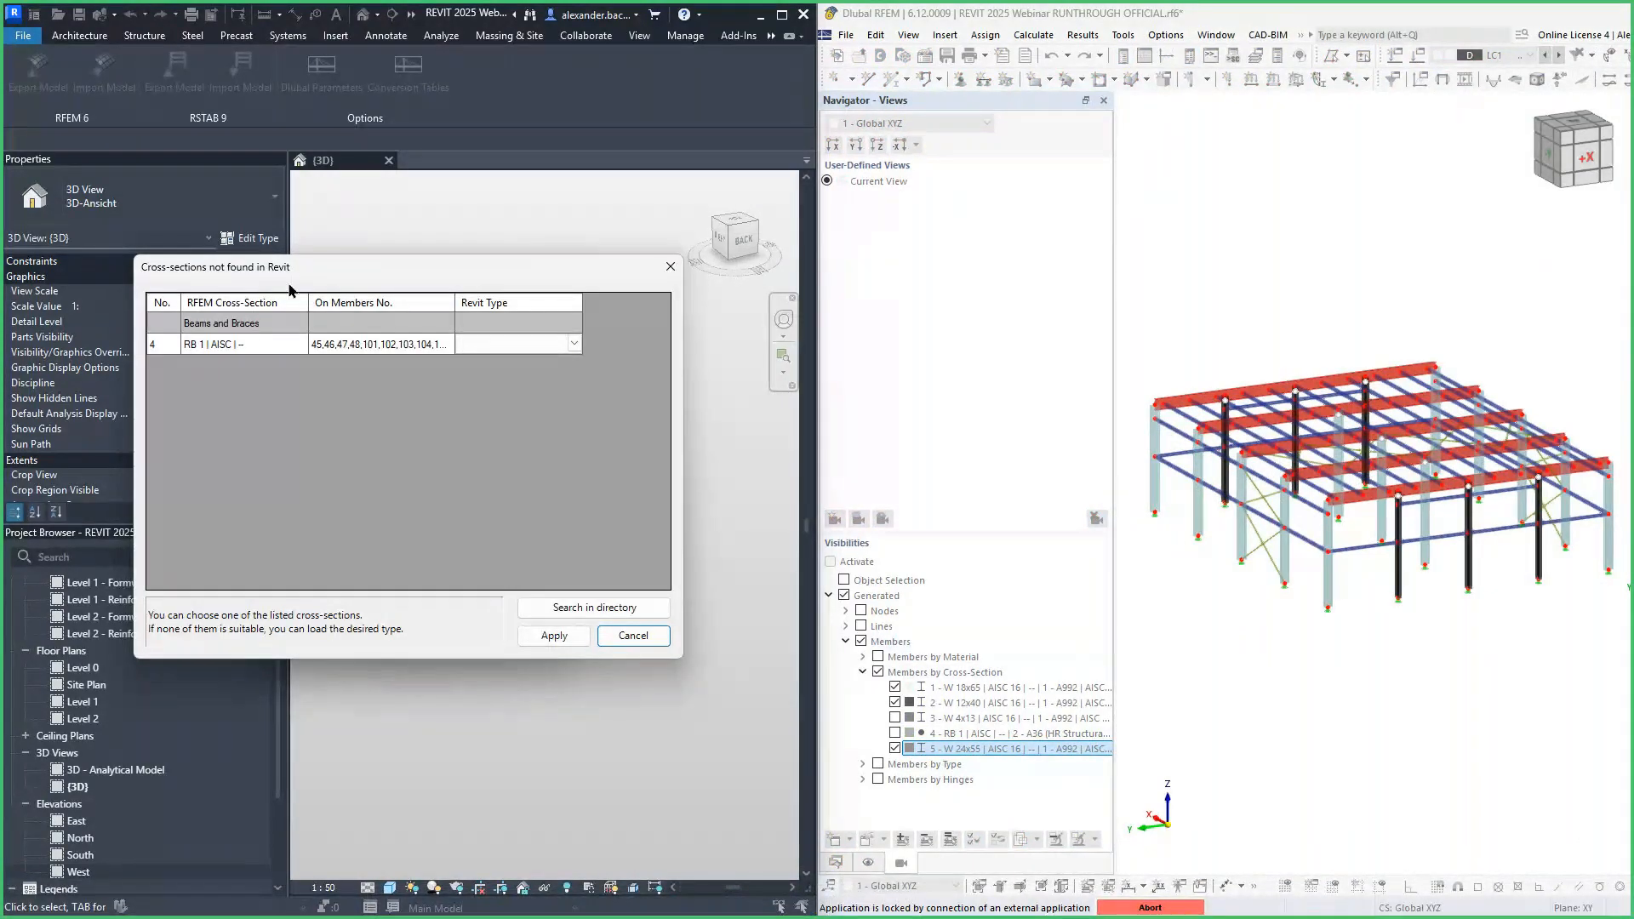
Assign the Revit type RB 1 to the unmatched RB 1 cross-section and complete the import.
left_click_drag(285, 270, 246, 289)
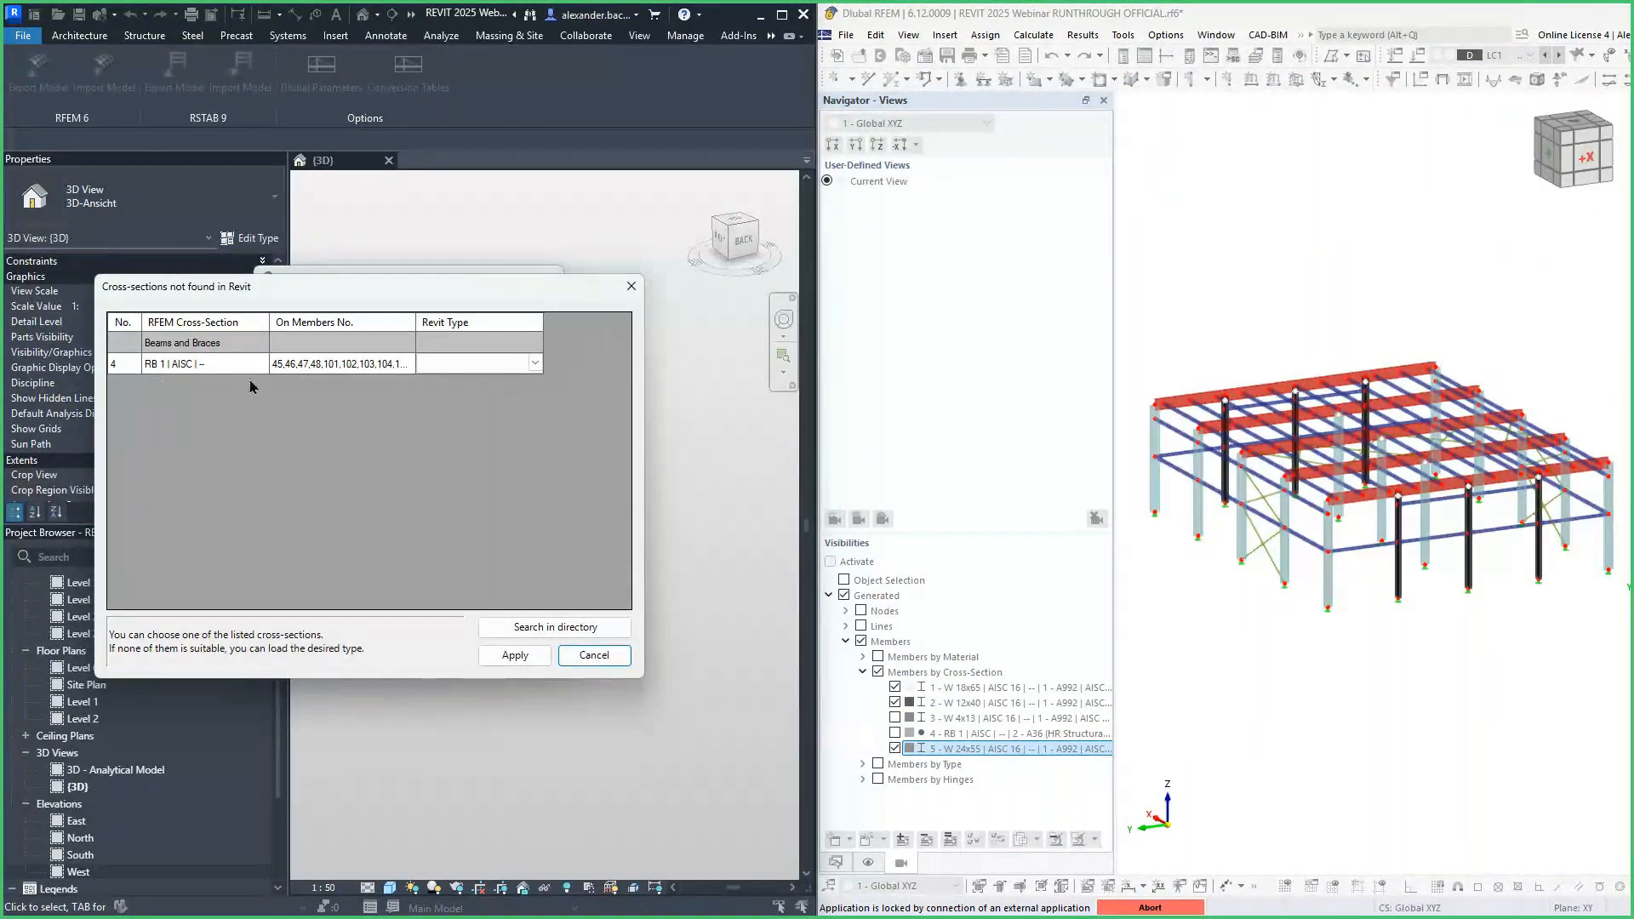
left_click(535, 364)
scroll(509, 443, "down", 5)
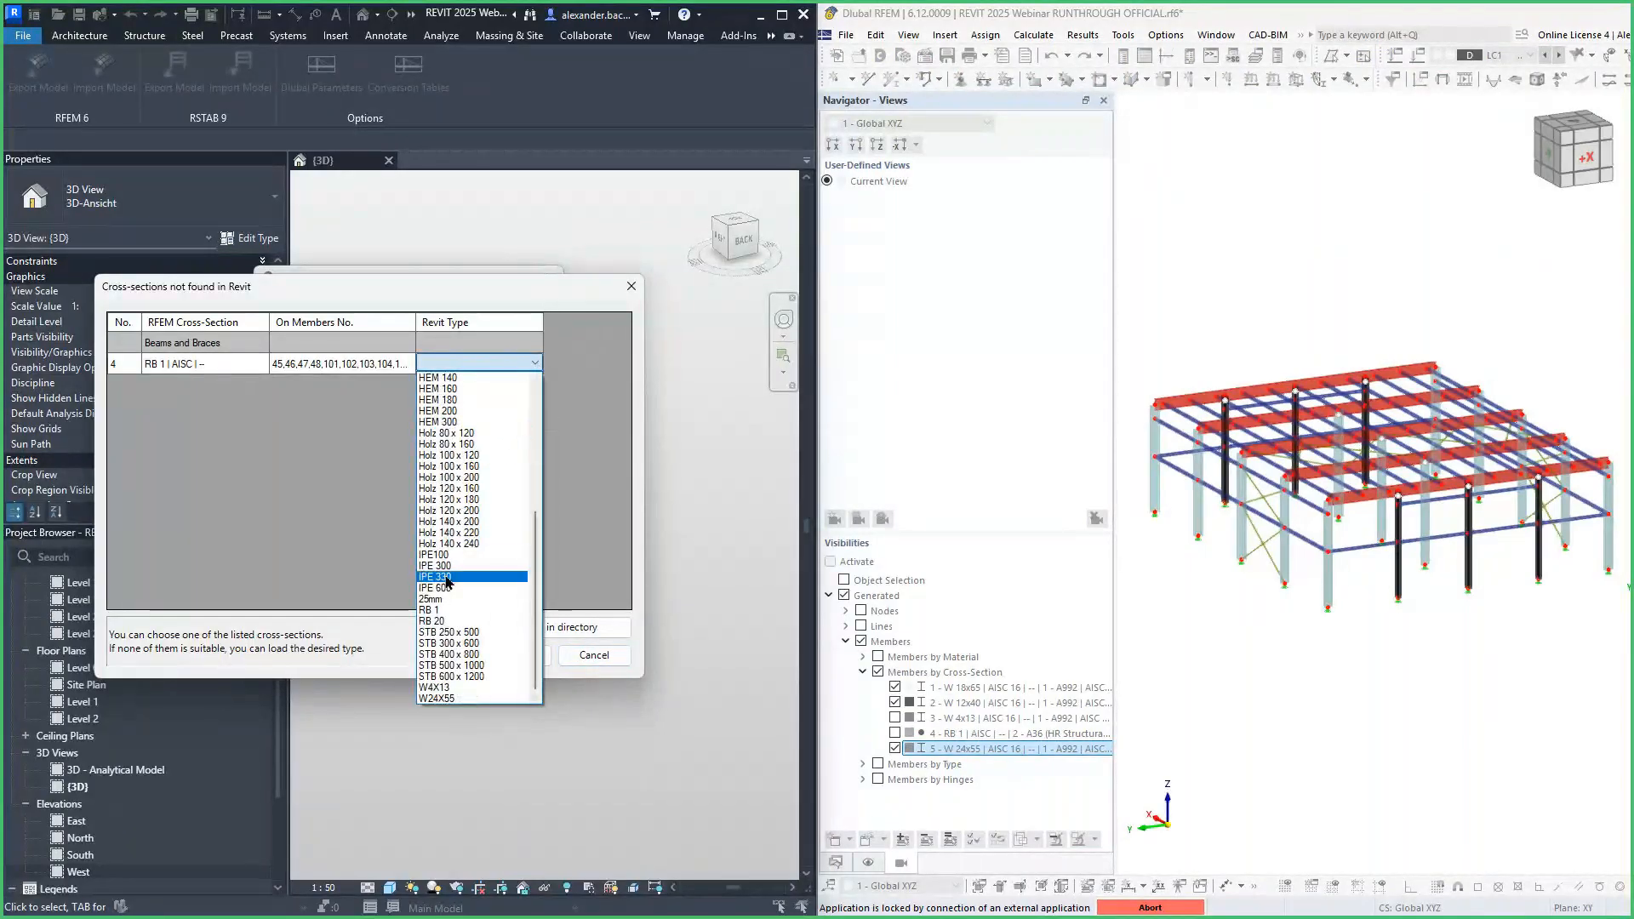
left_click(434, 609)
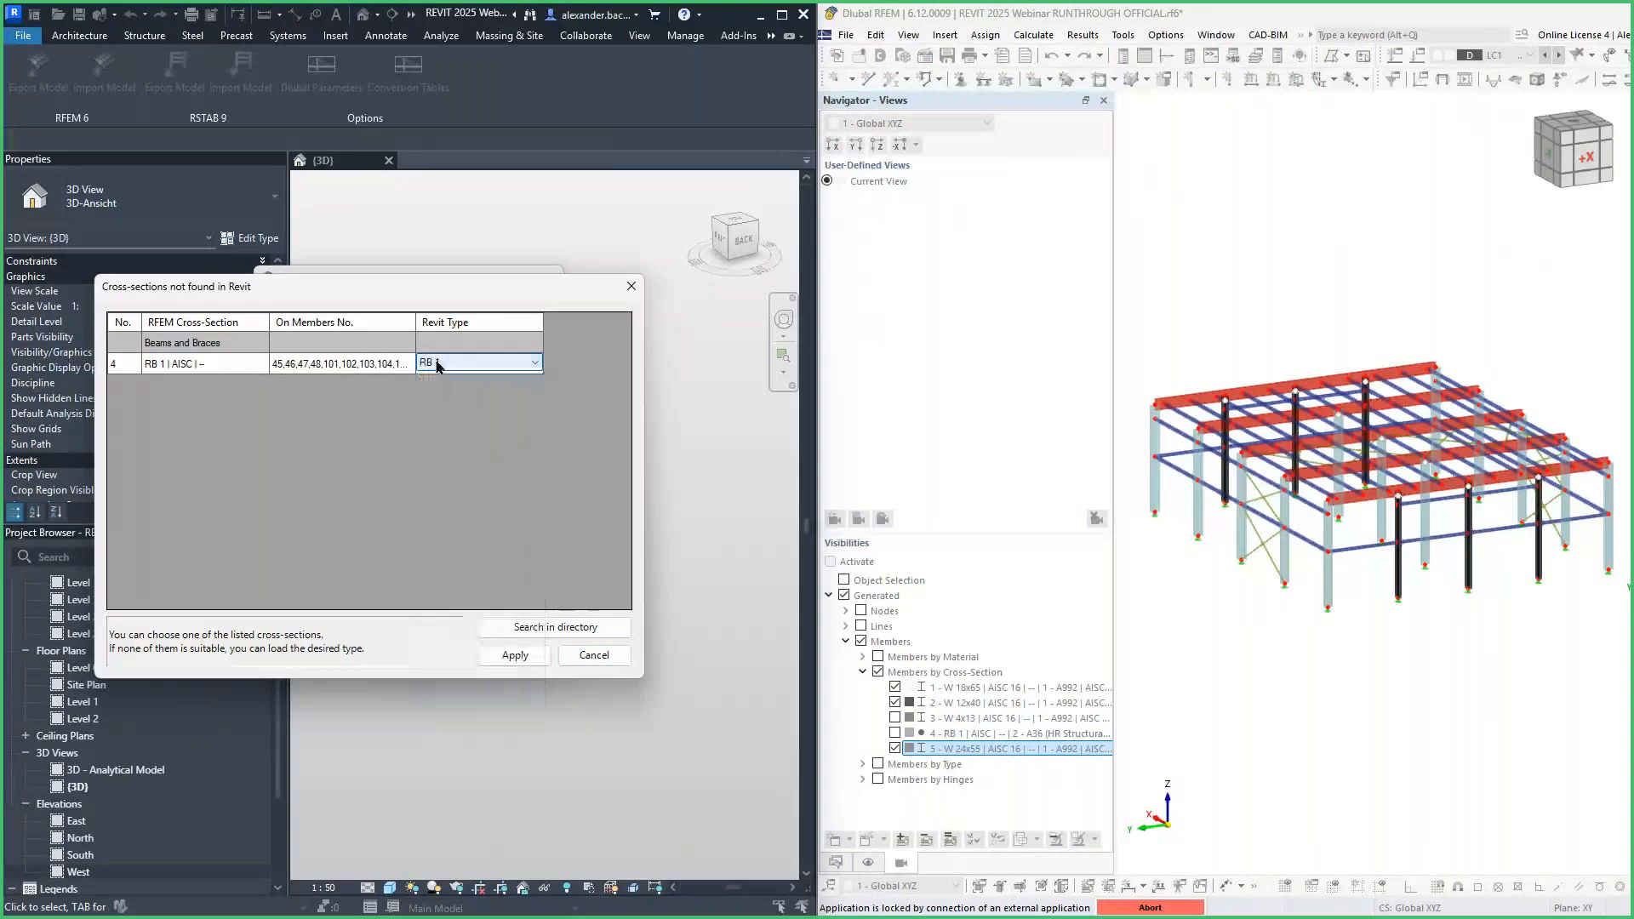
left_click(529, 655)
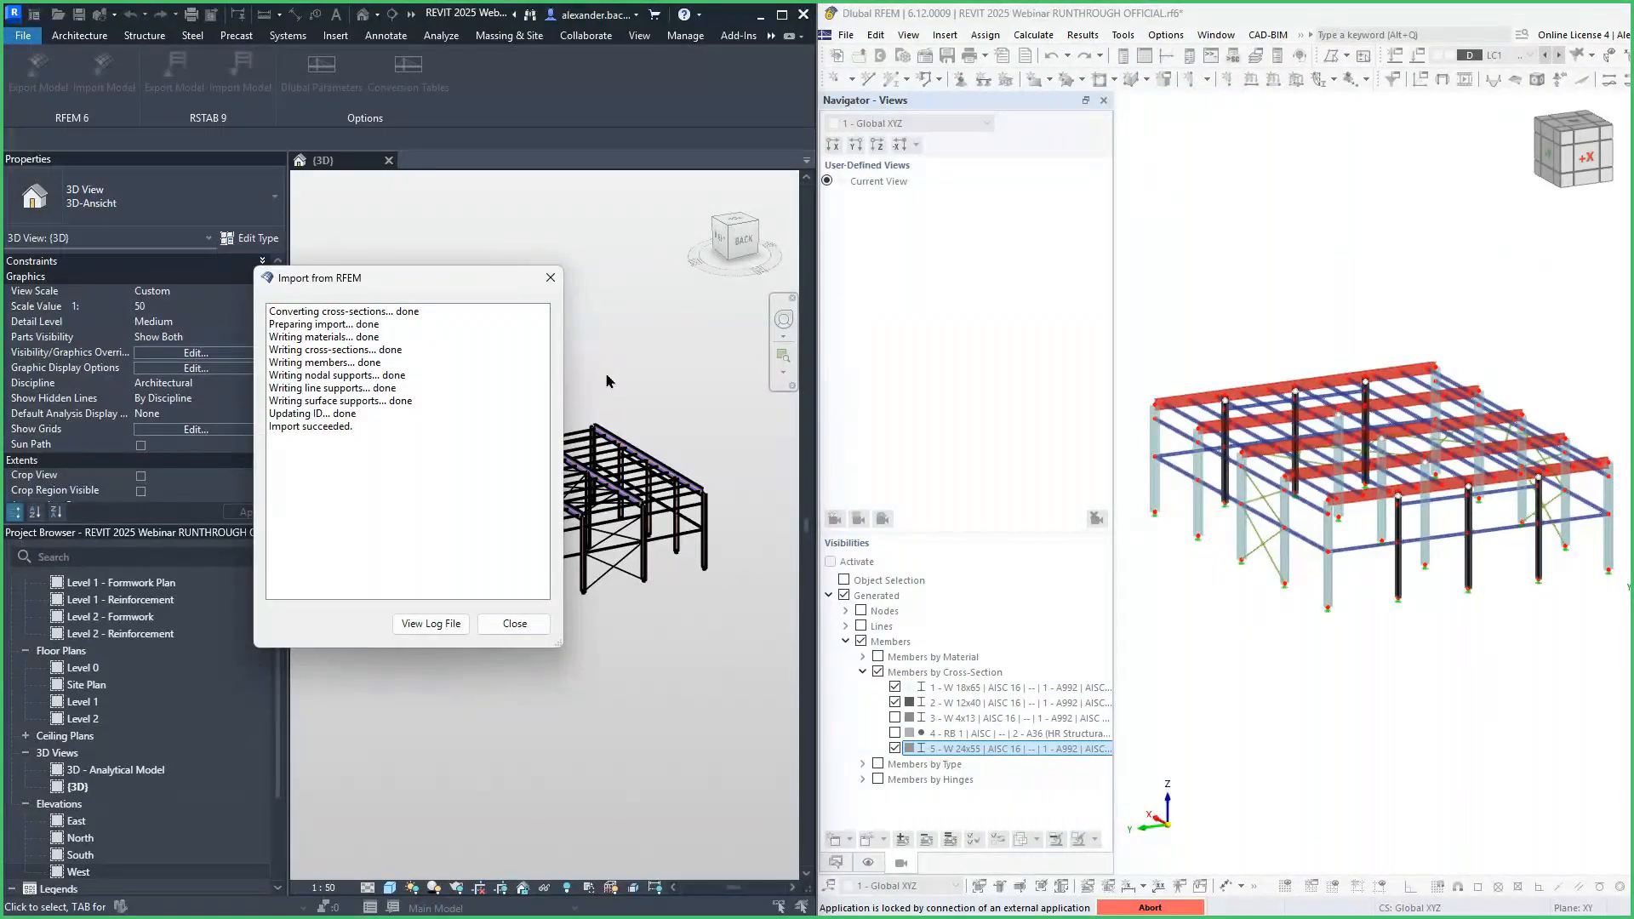
left_click(515, 624)
Examine the imported frame in the {3D} view and its column supports in the 3D - Analytical Model view.
scroll(461, 527, "up", 2)
scroll(486, 538, "up", 2)
middle_click_drag(493, 542, 559, 539)
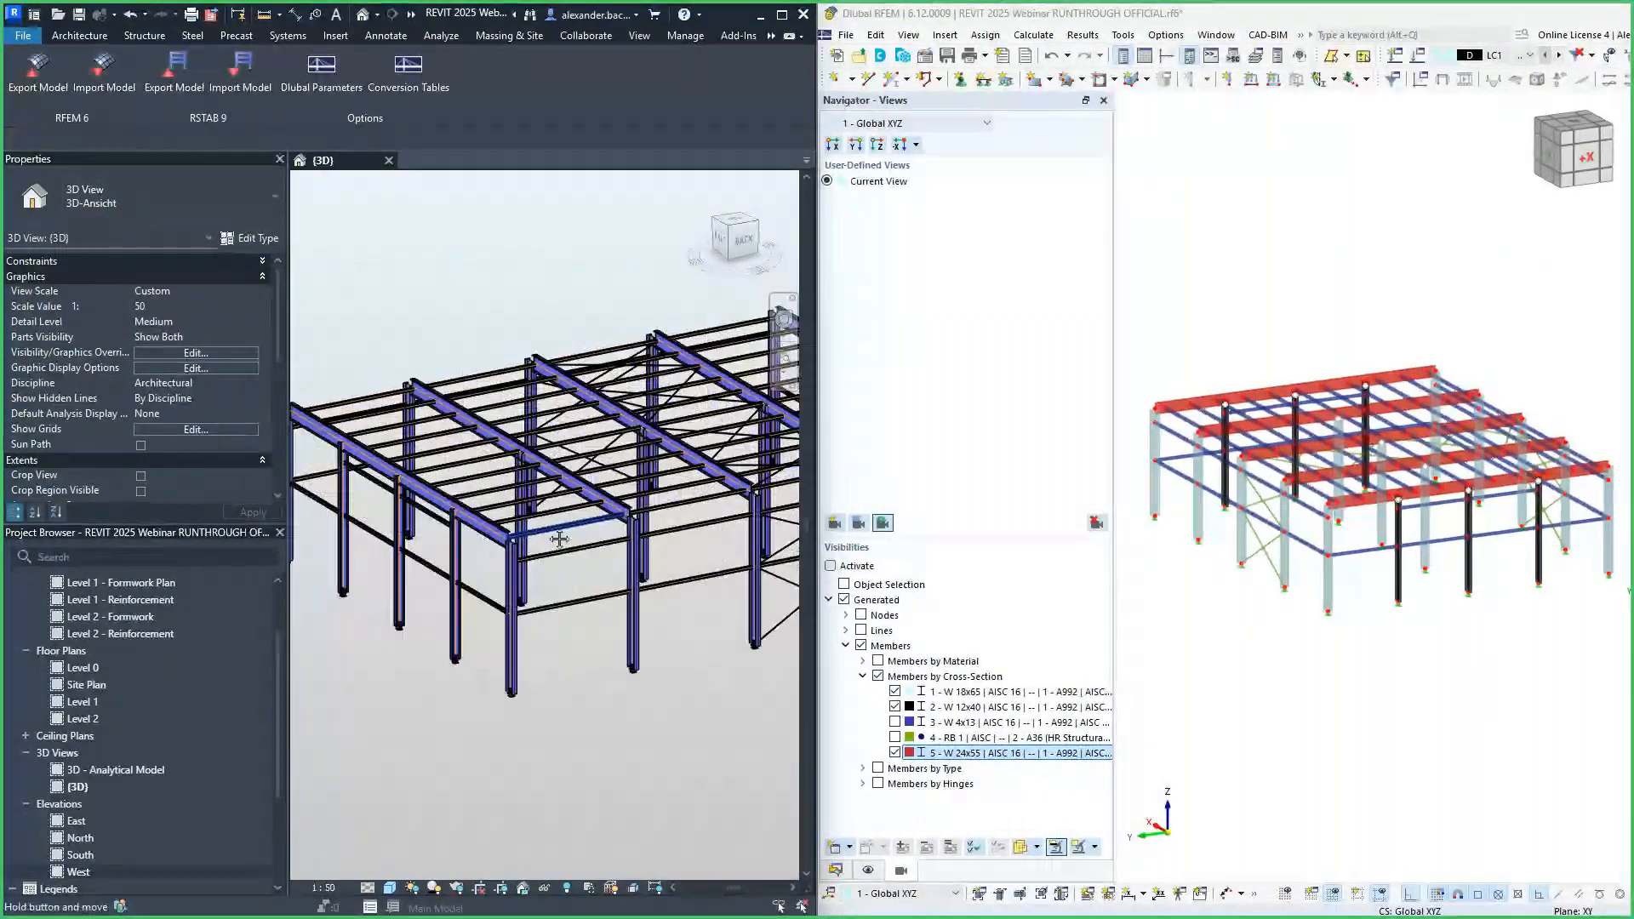
scroll(579, 615, "up", 3)
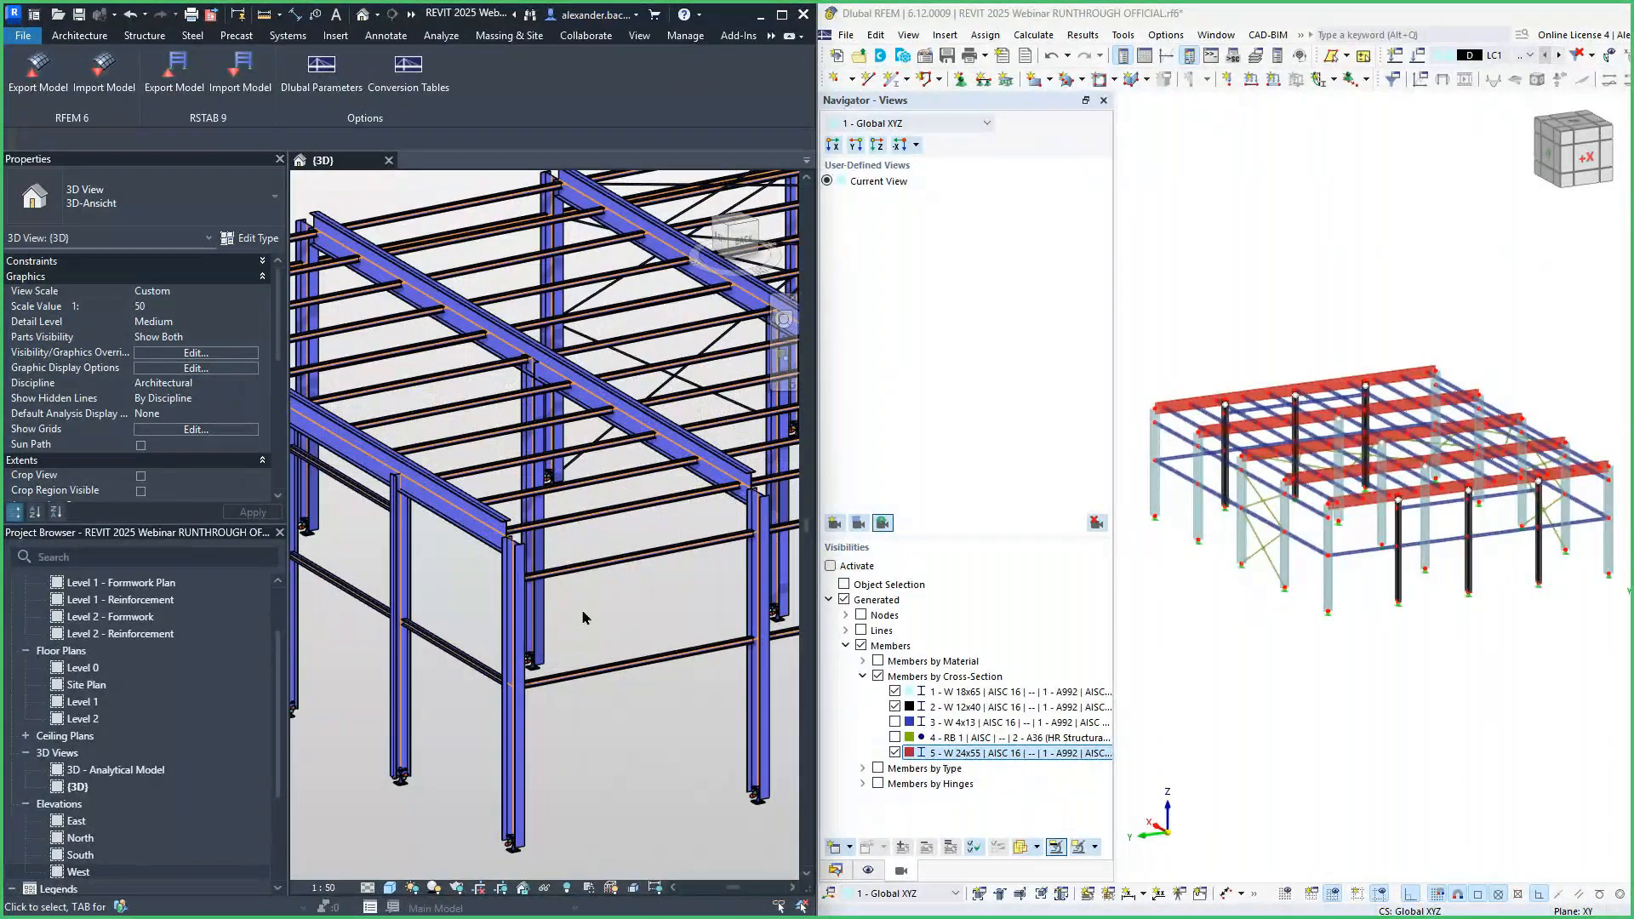
scroll(672, 595, "down", 3)
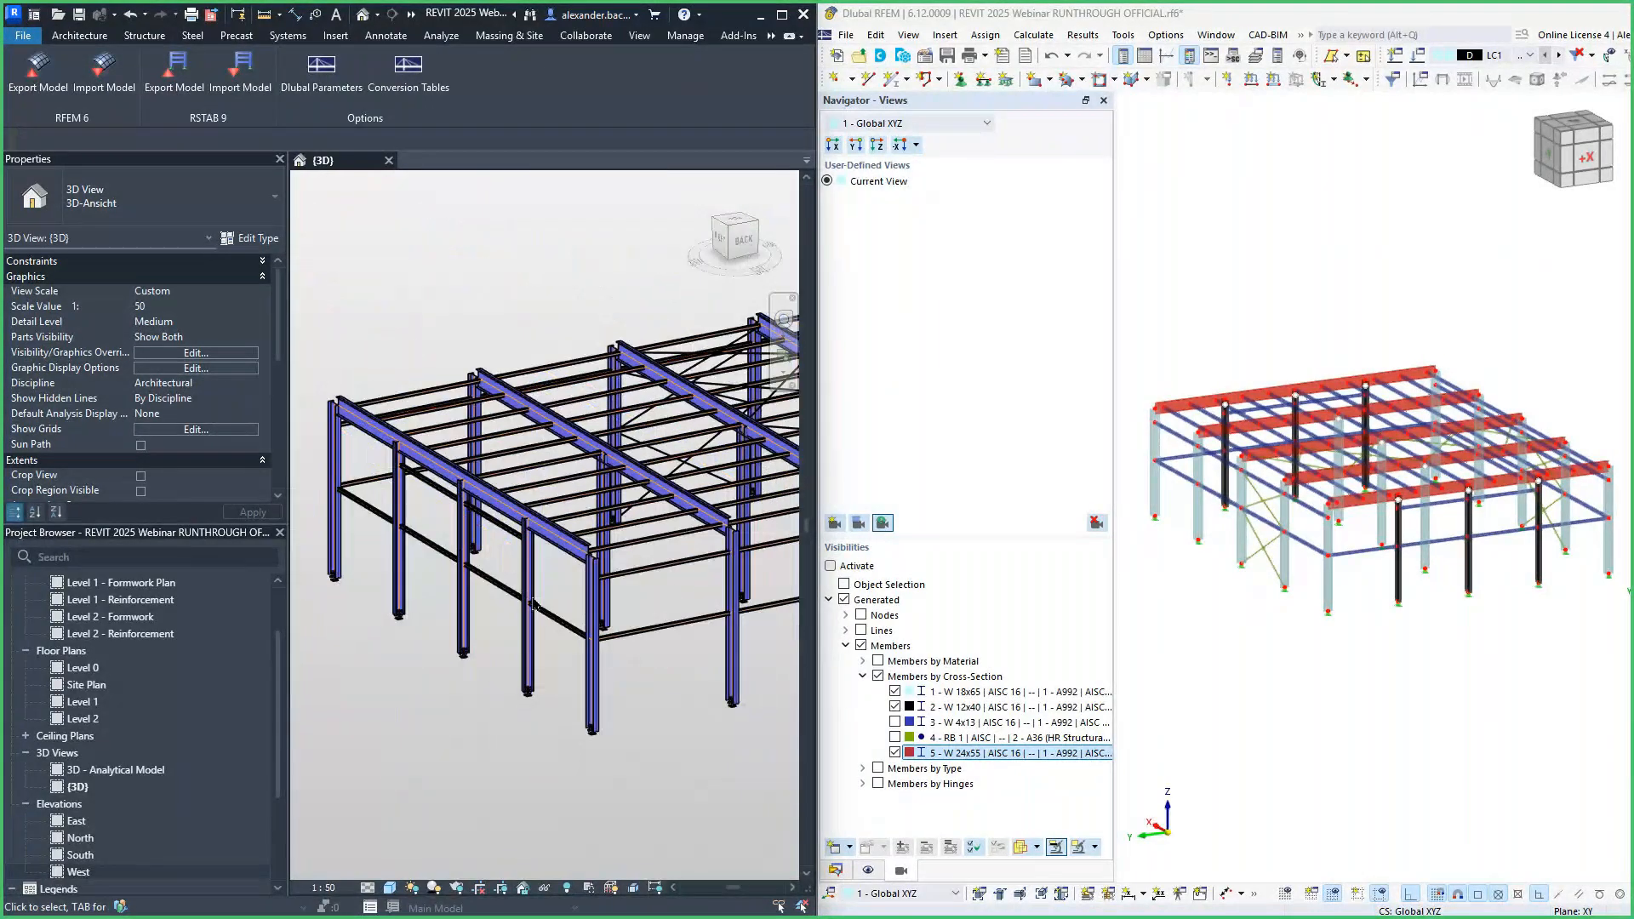
double_click(98, 773)
scroll(460, 584, "up", 5)
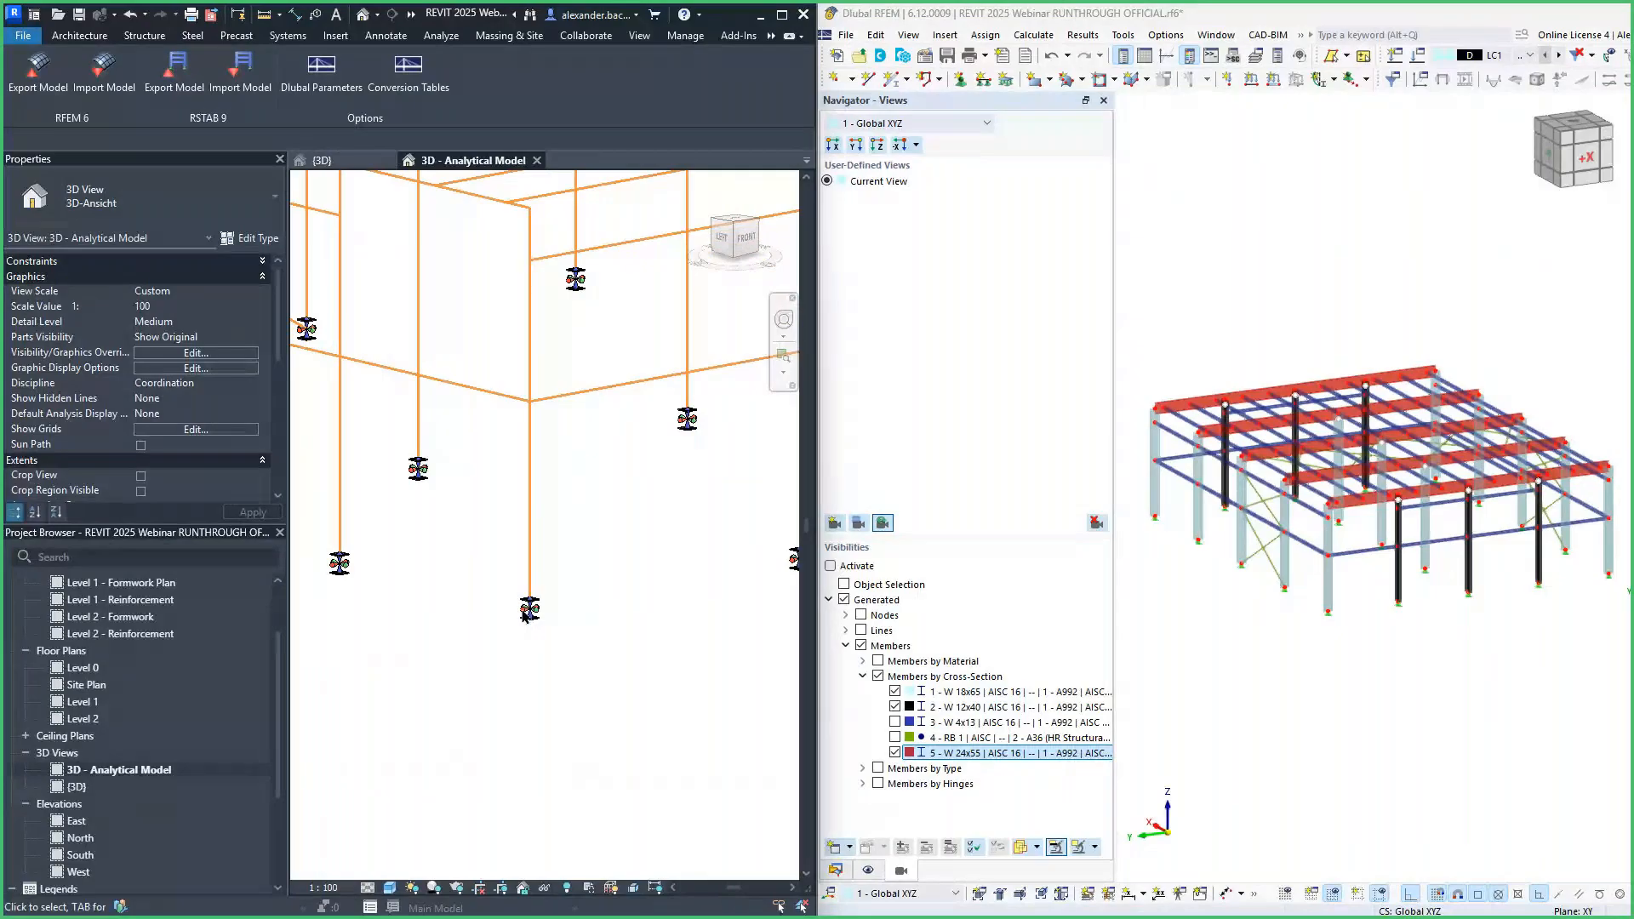
scroll(526, 611, "down", 3)
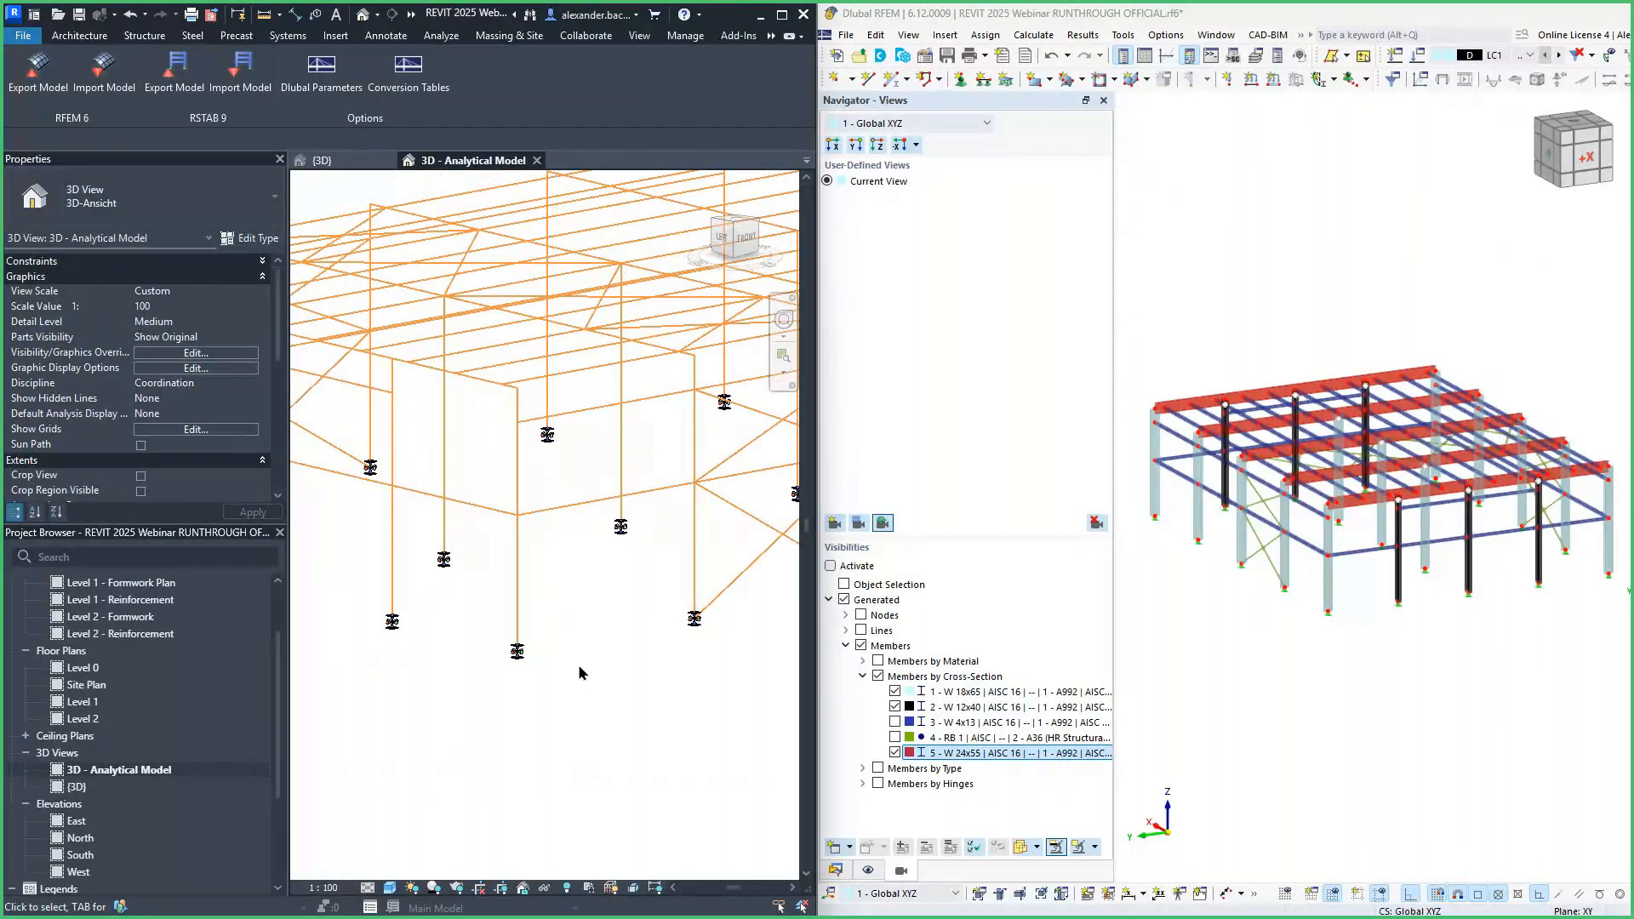
Inspect the end releases of a horizontal wall member and the boundary conditions of the corner column's base support.
left_click(517, 503)
left_click(460, 501)
scroll(197, 420, "down", 5)
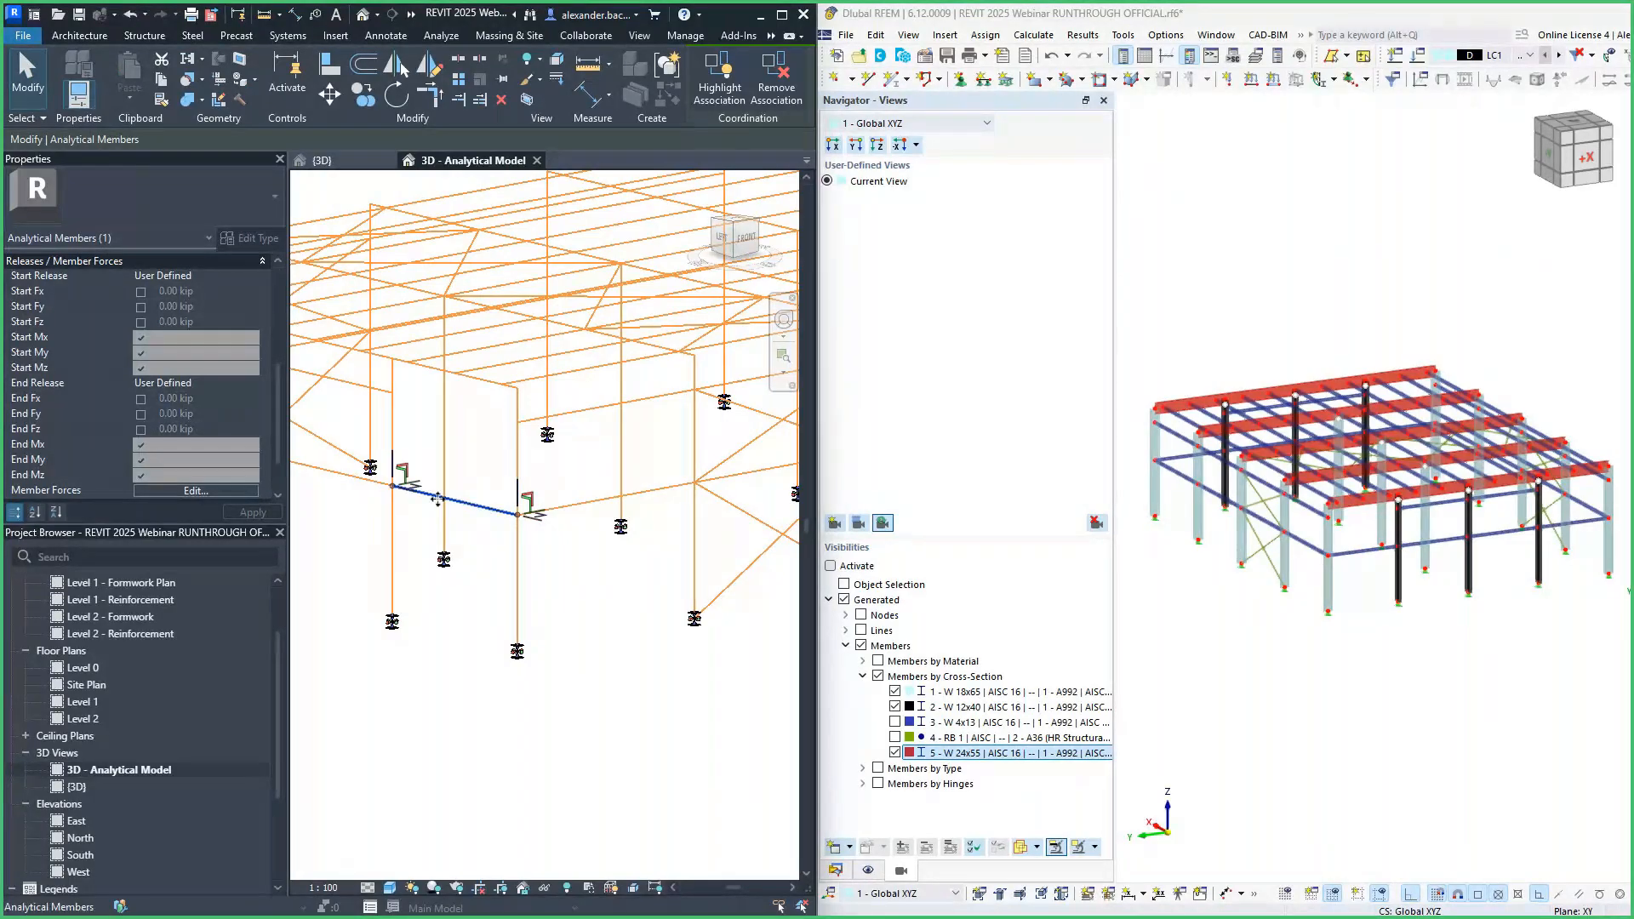
left_click(527, 656)
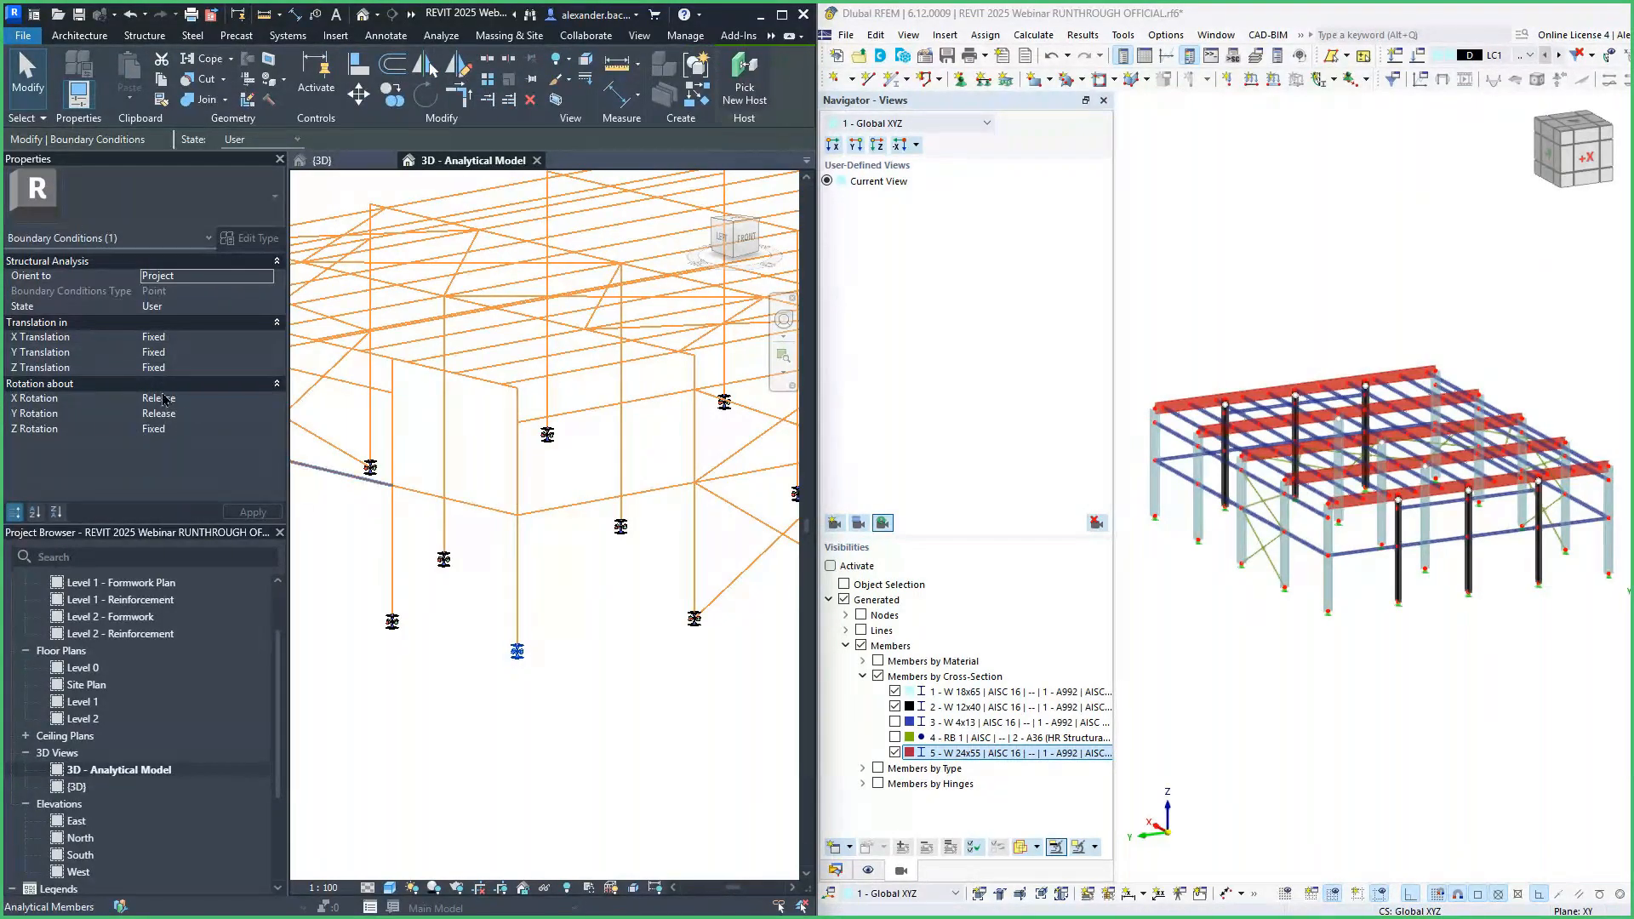
left_click(467, 580)
scroll(466, 580, "down", 2)
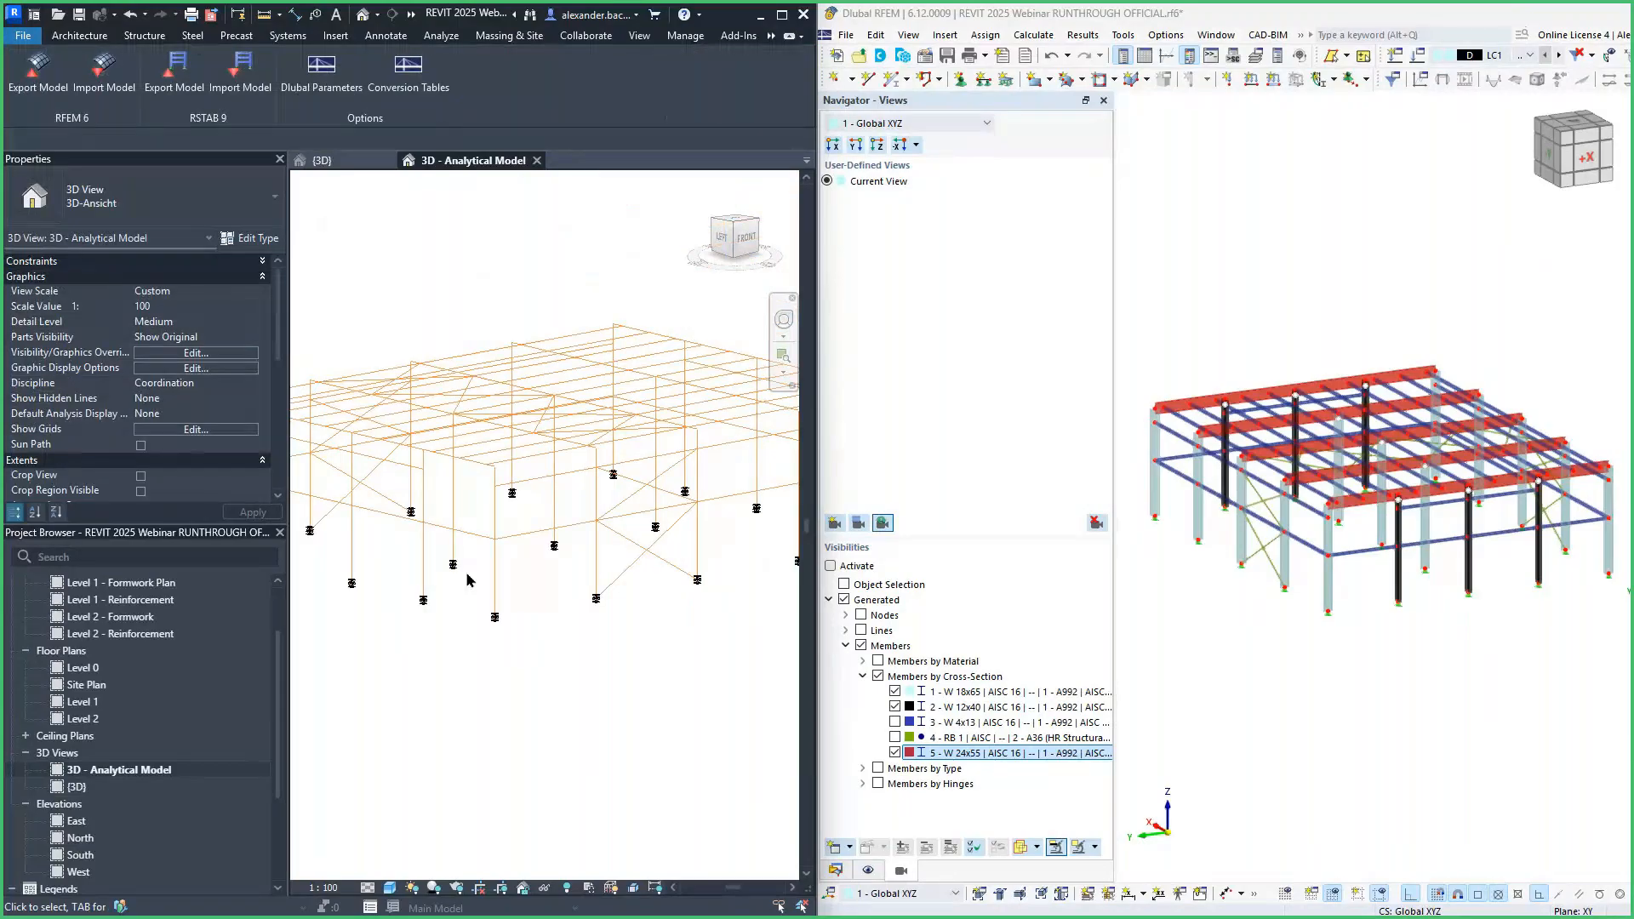
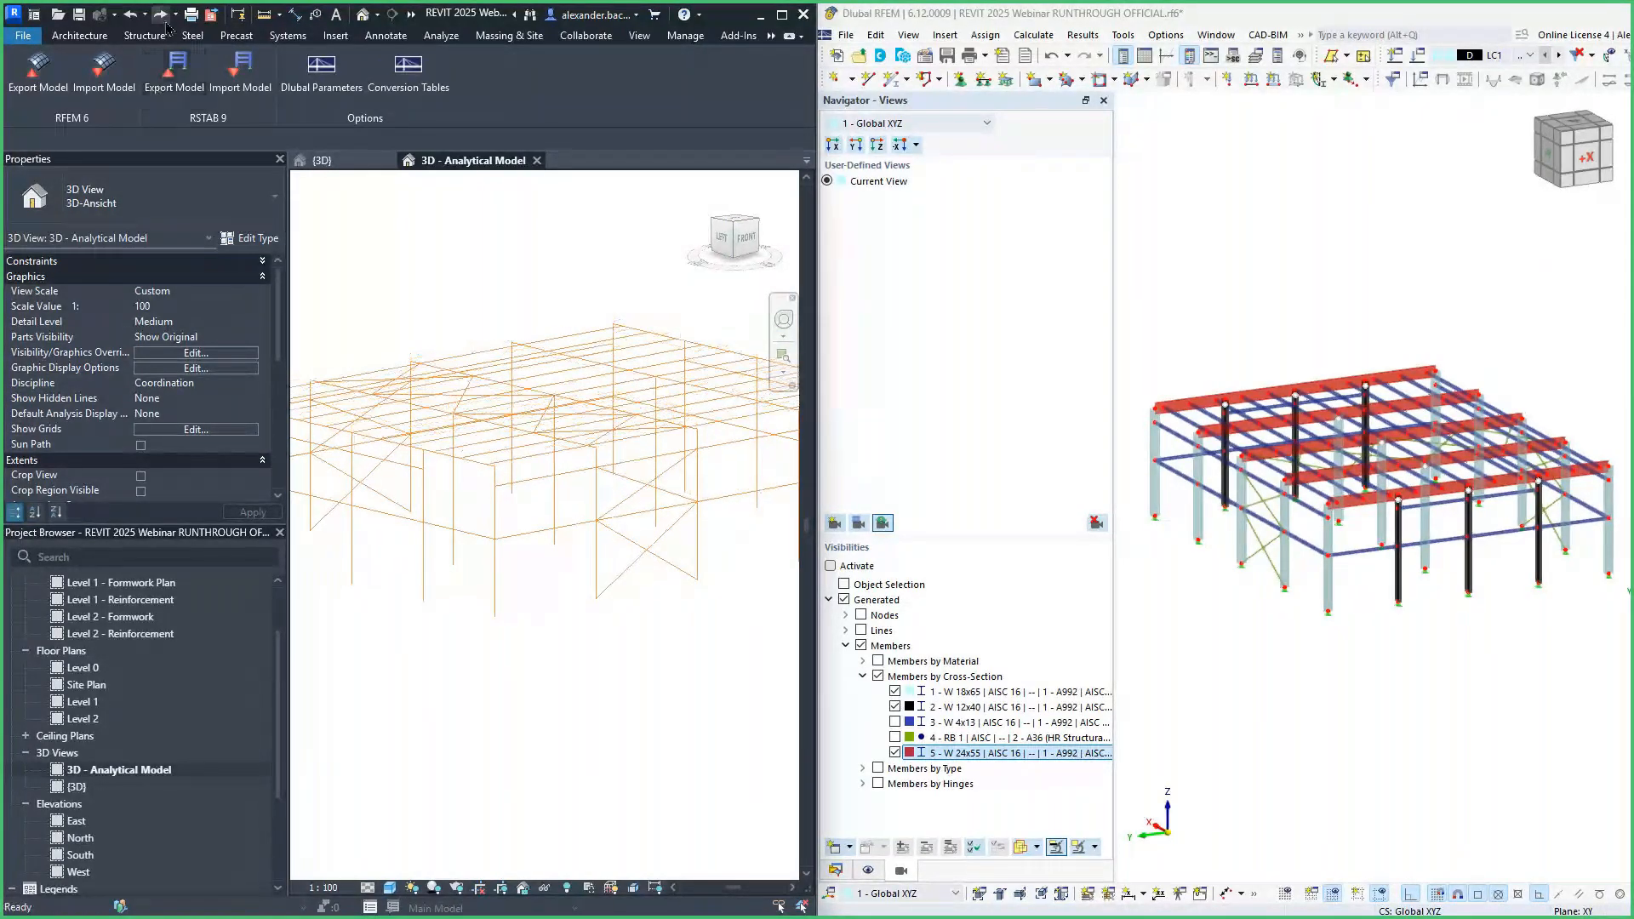
Compare the physical and analytical views, redo the deletion of the structure, and undo it again.
left_click(364, 164)
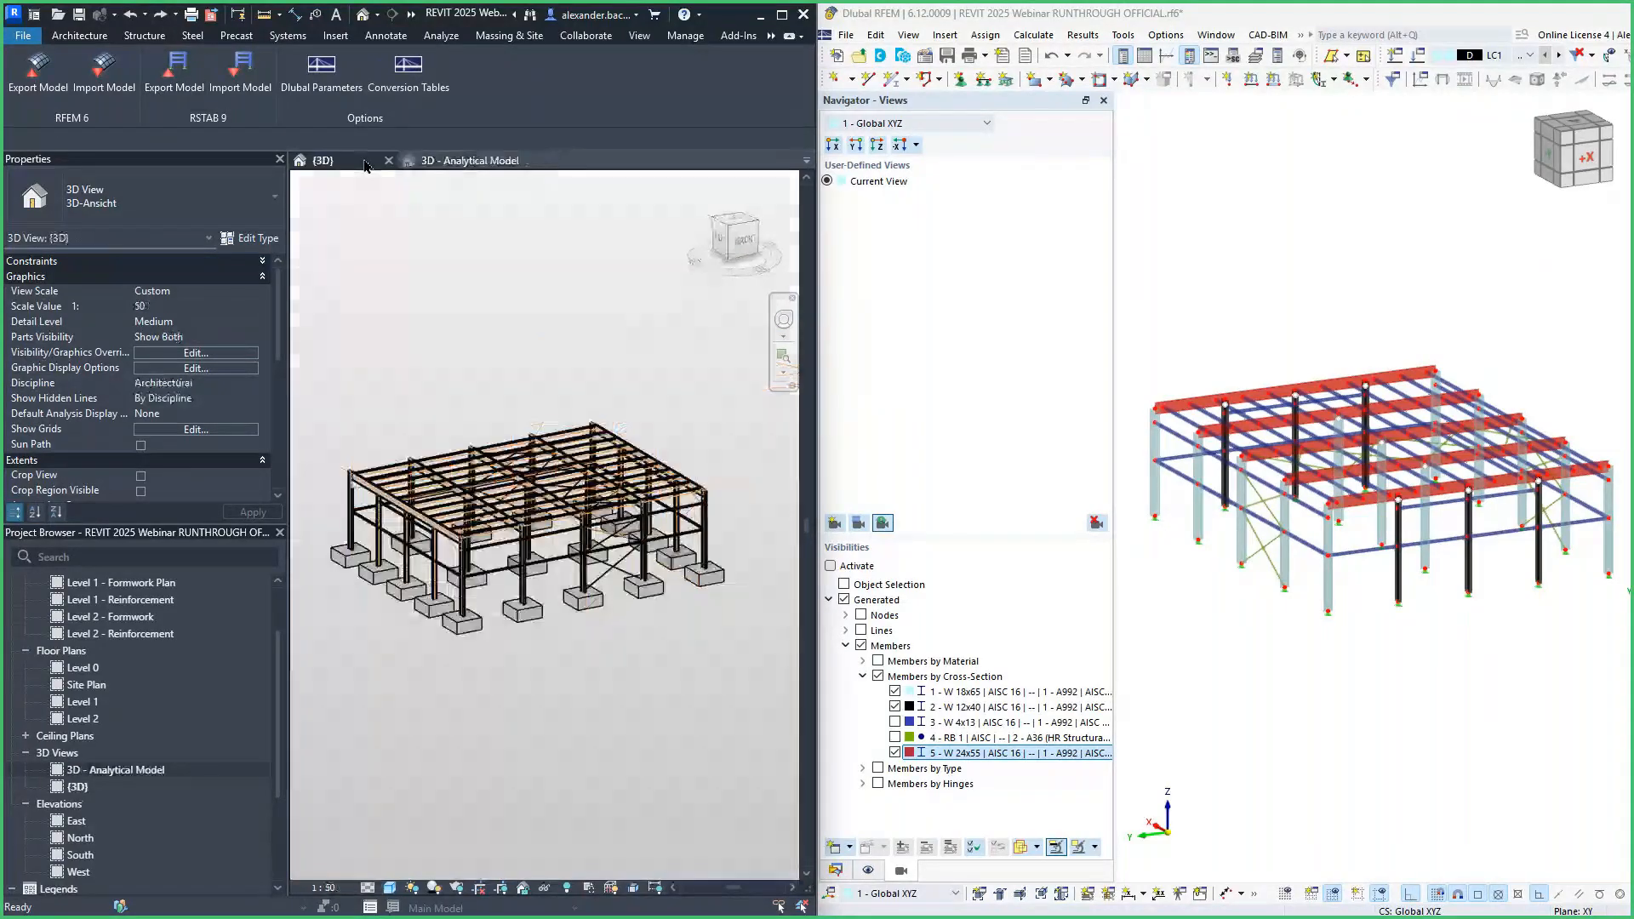
left_click(464, 162)
left_click(161, 18)
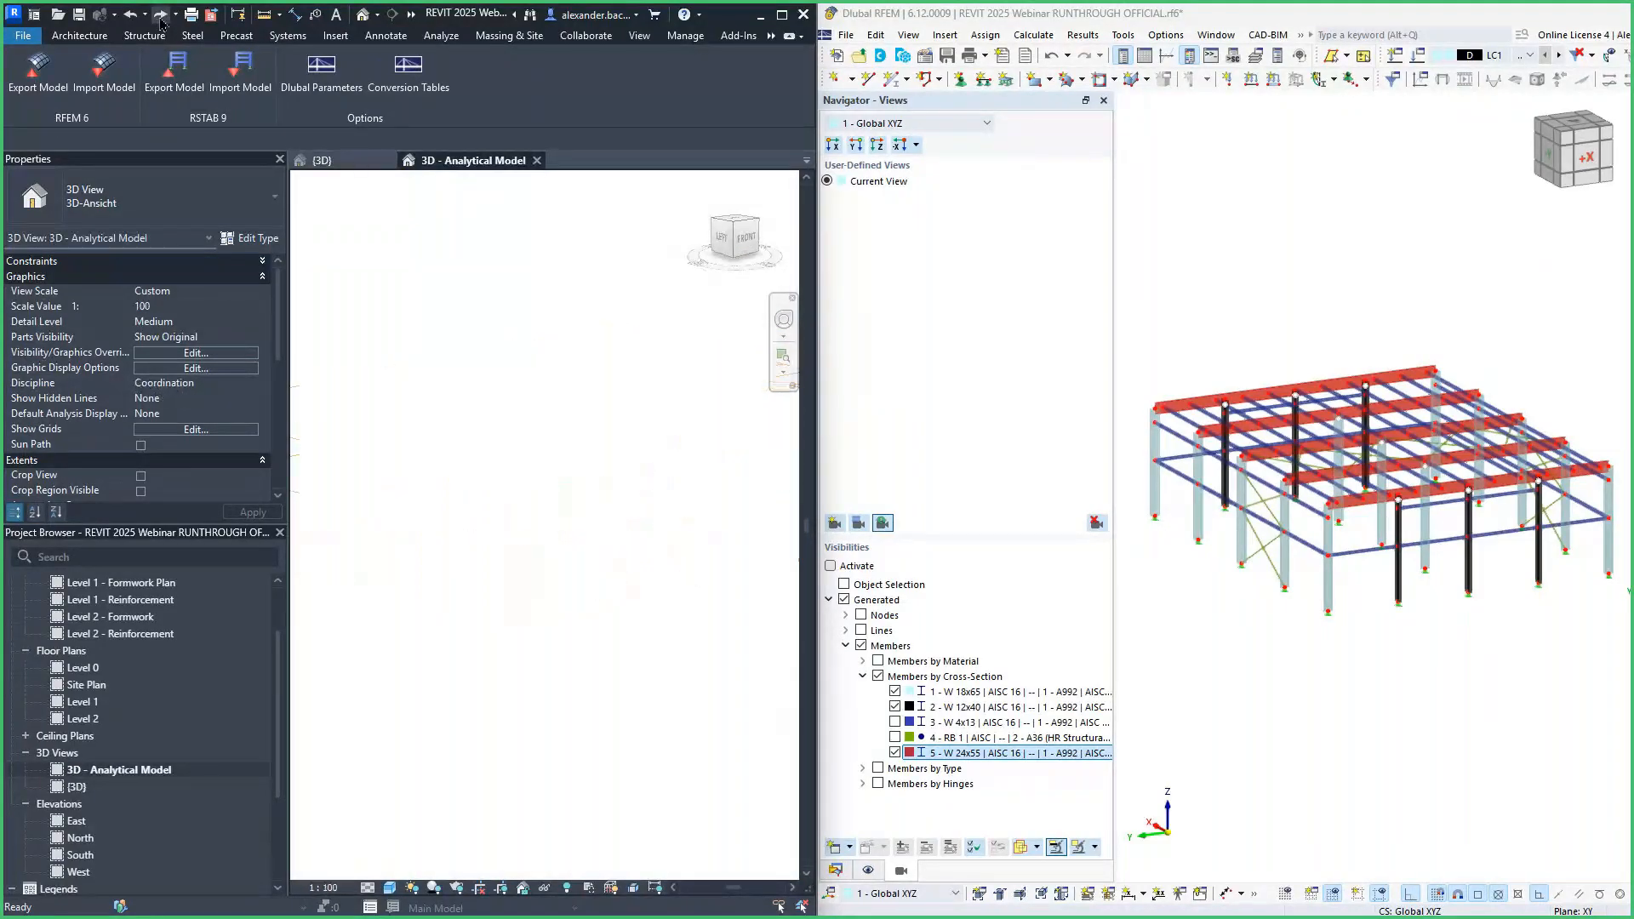
left_click(129, 17)
Export the physical 3D model as REVIT 2025 Webinar RUNTHROUGH OFFICIAL.ifc with the IFC4 Reference View [Structural] setup.
left_click(341, 162)
middle_click_drag(574, 529, 589, 577, "shift")
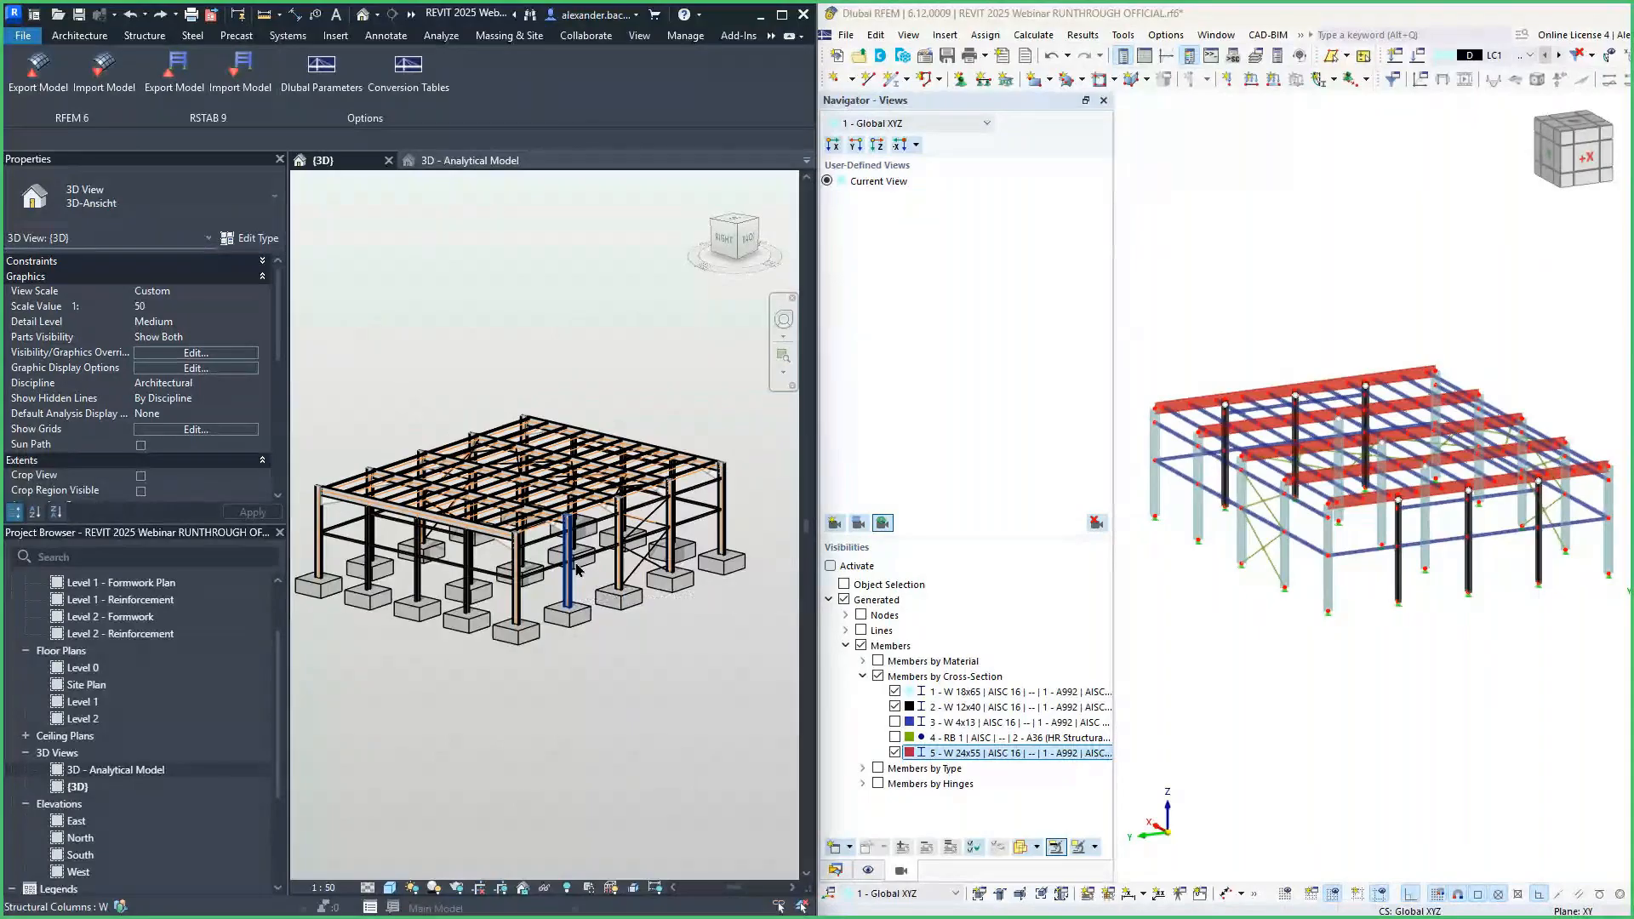
scroll(576, 569, "up", 2)
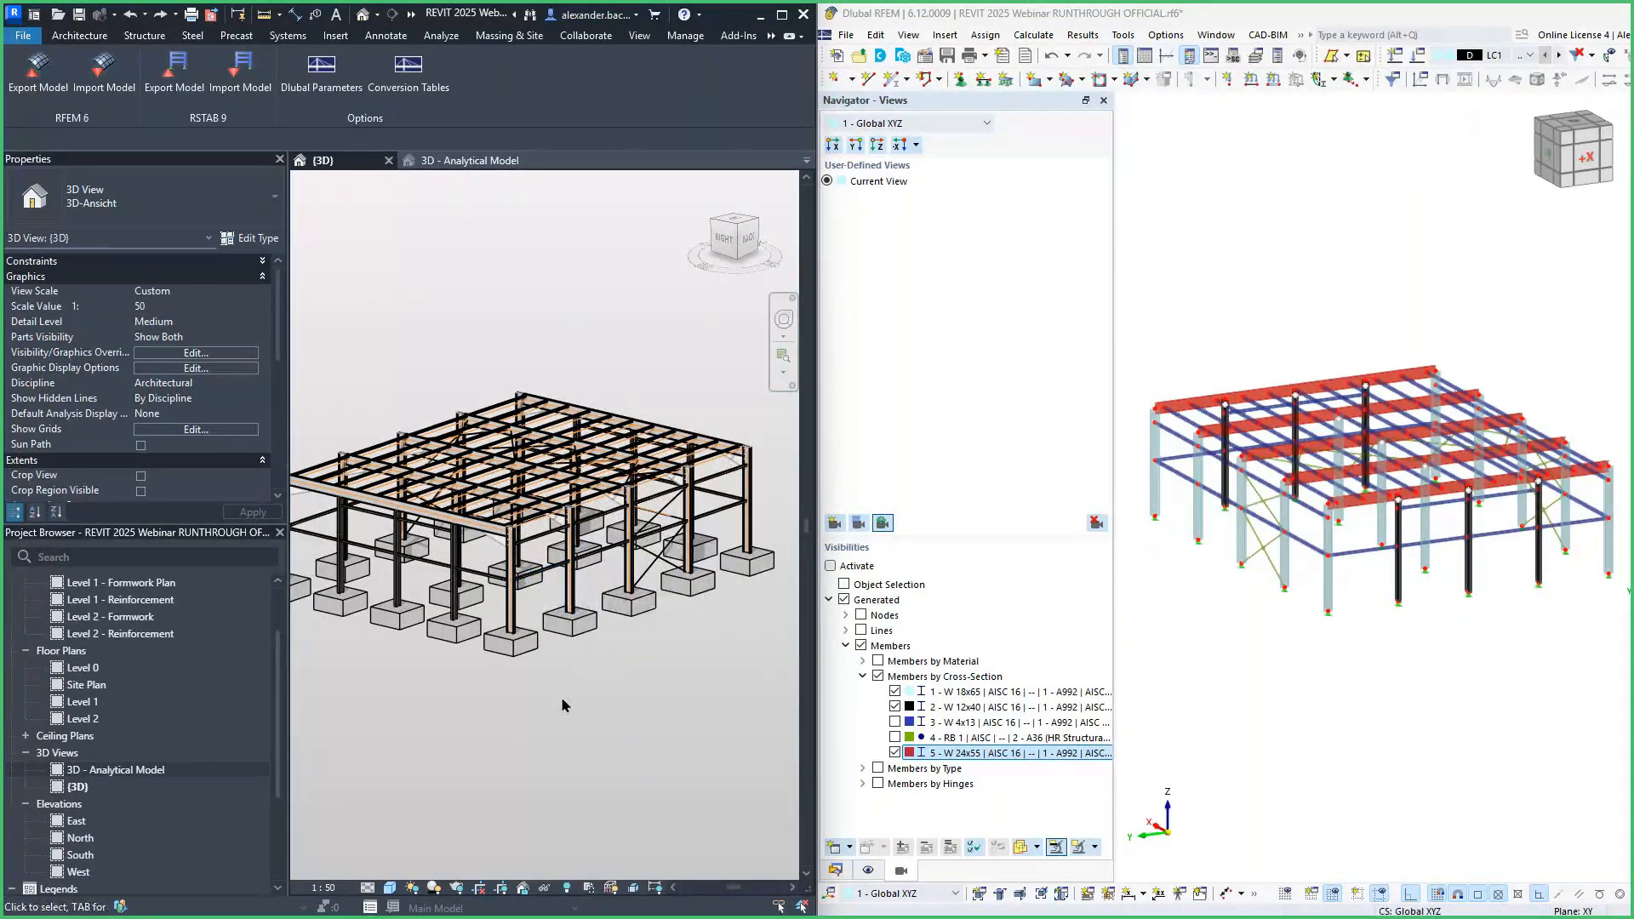
left_click(34, 41)
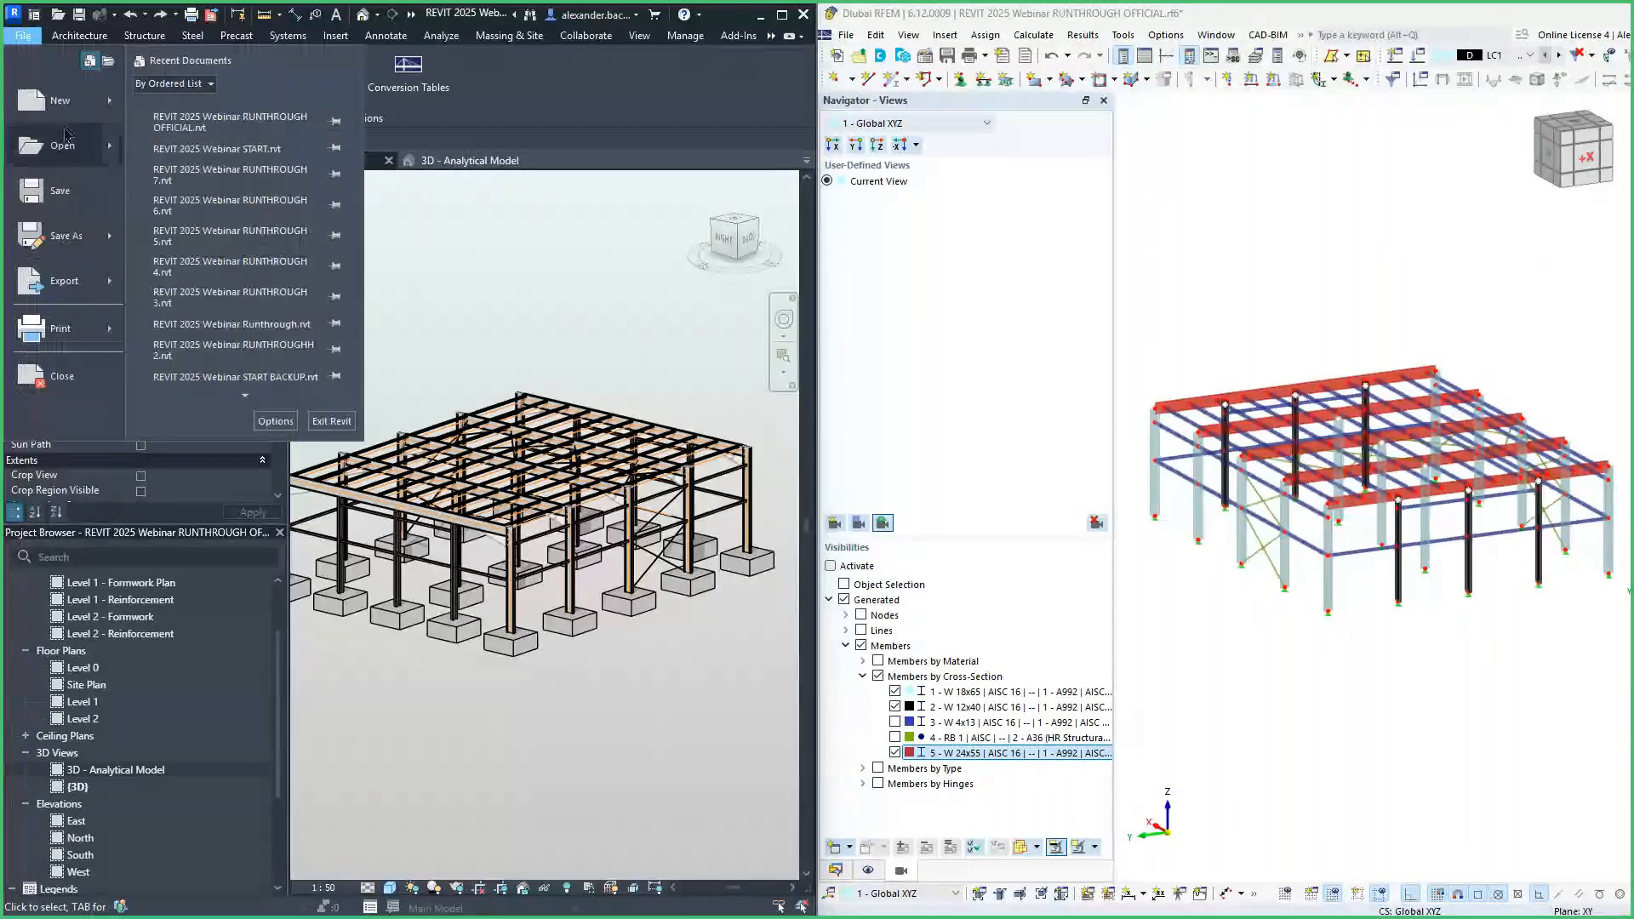
mouse_move(75, 280)
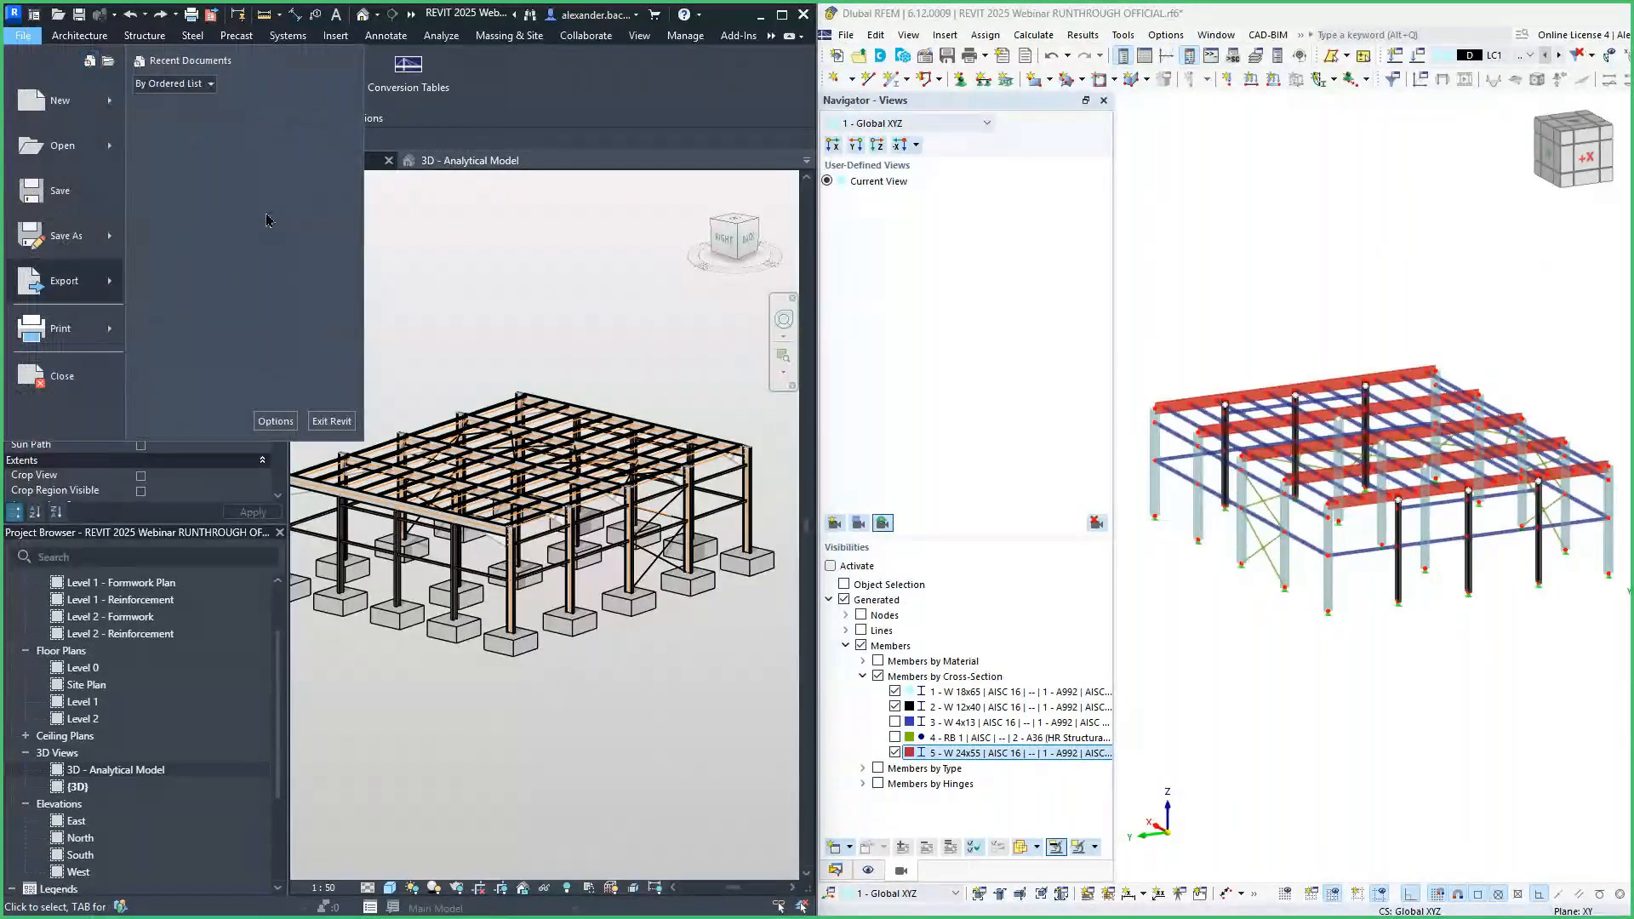
key("Escape")
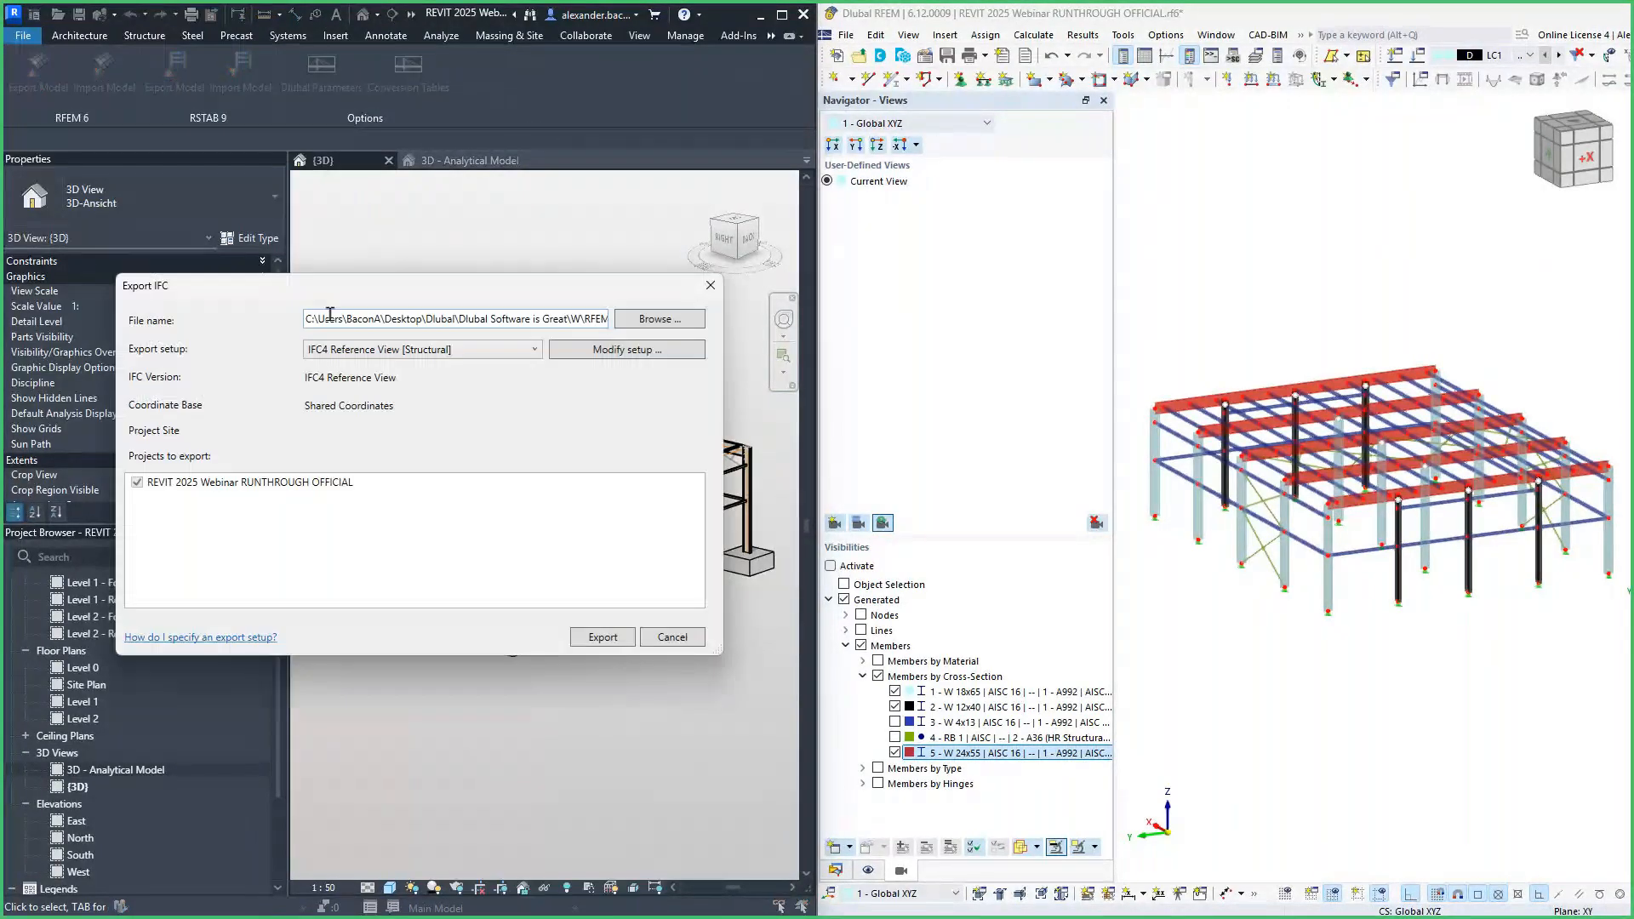
triple_click(330, 314)
left_click(482, 322)
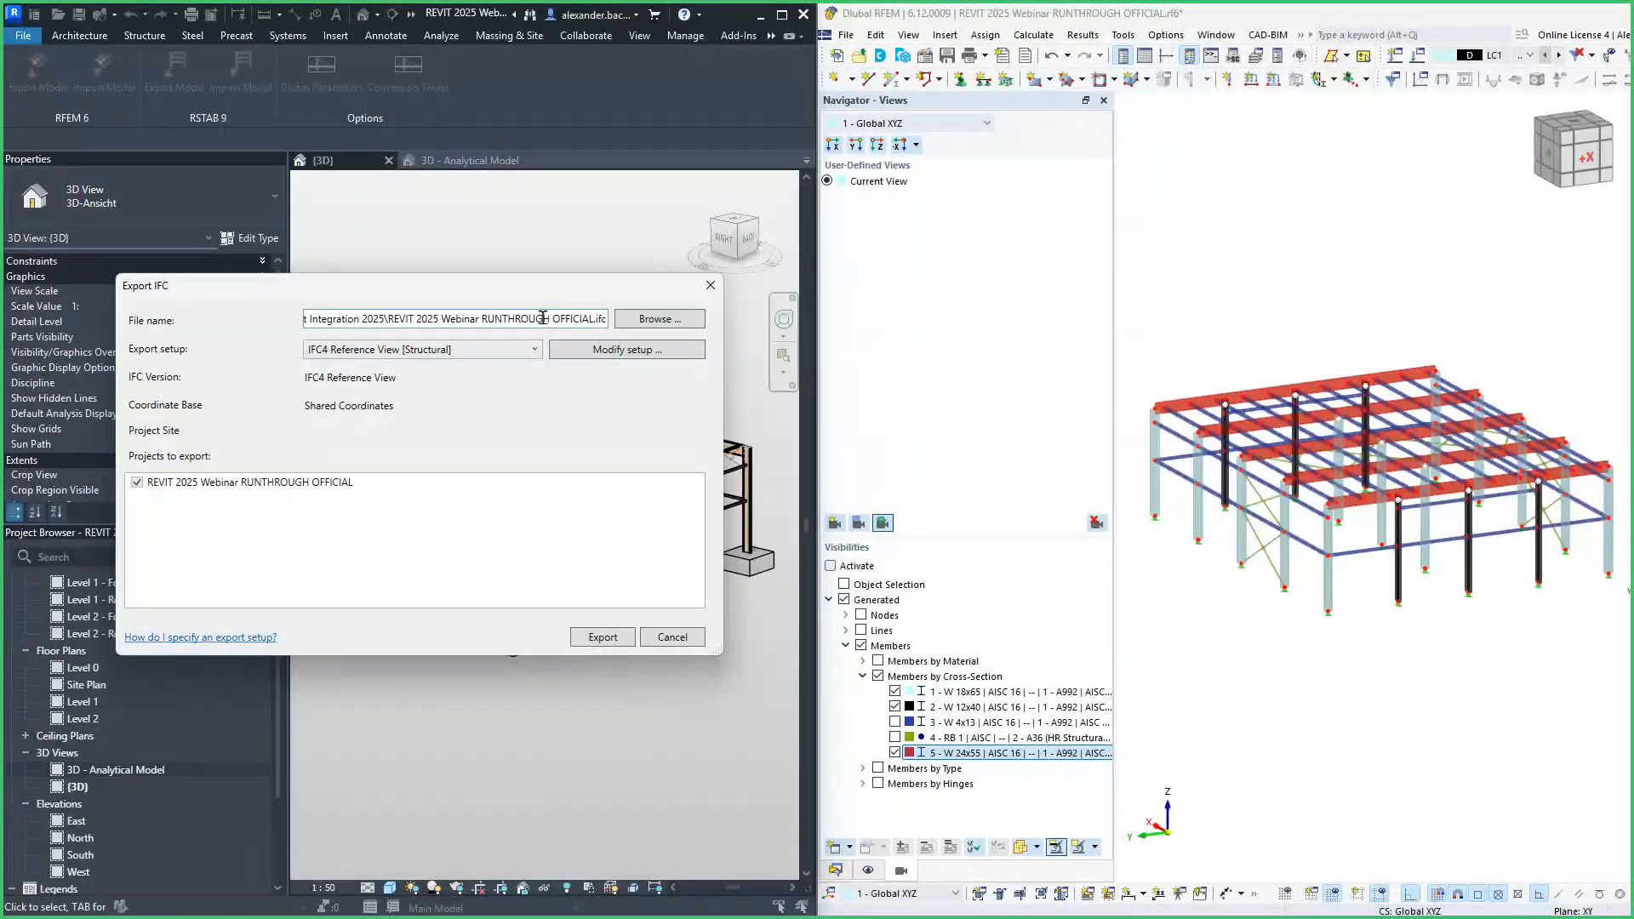
left_click(451, 350)
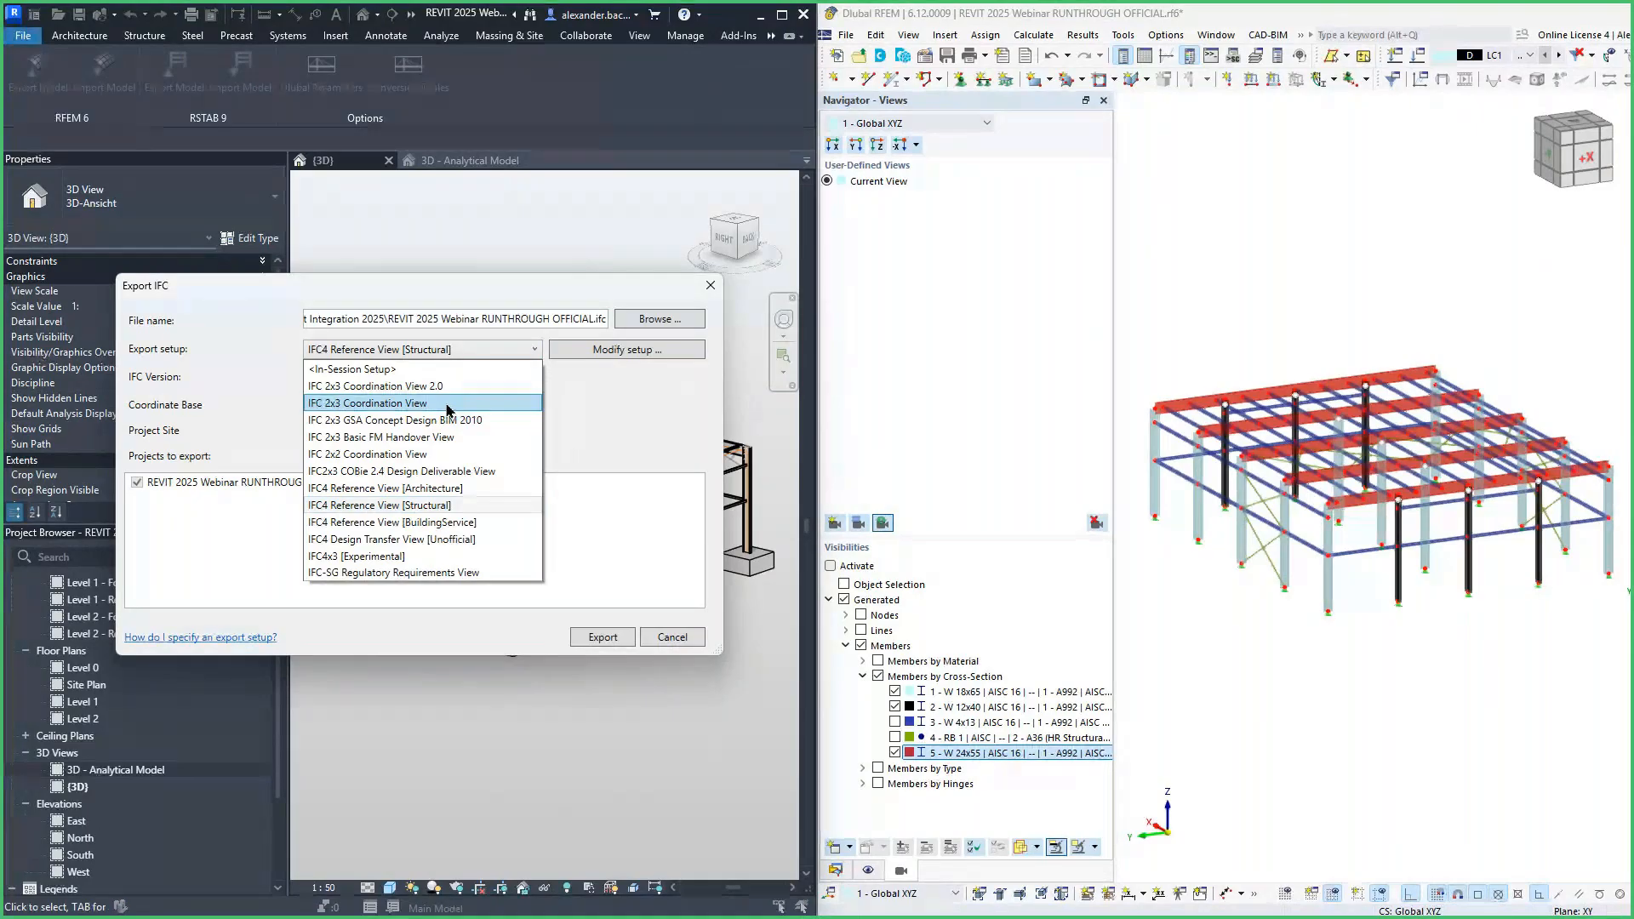
left_click(454, 510)
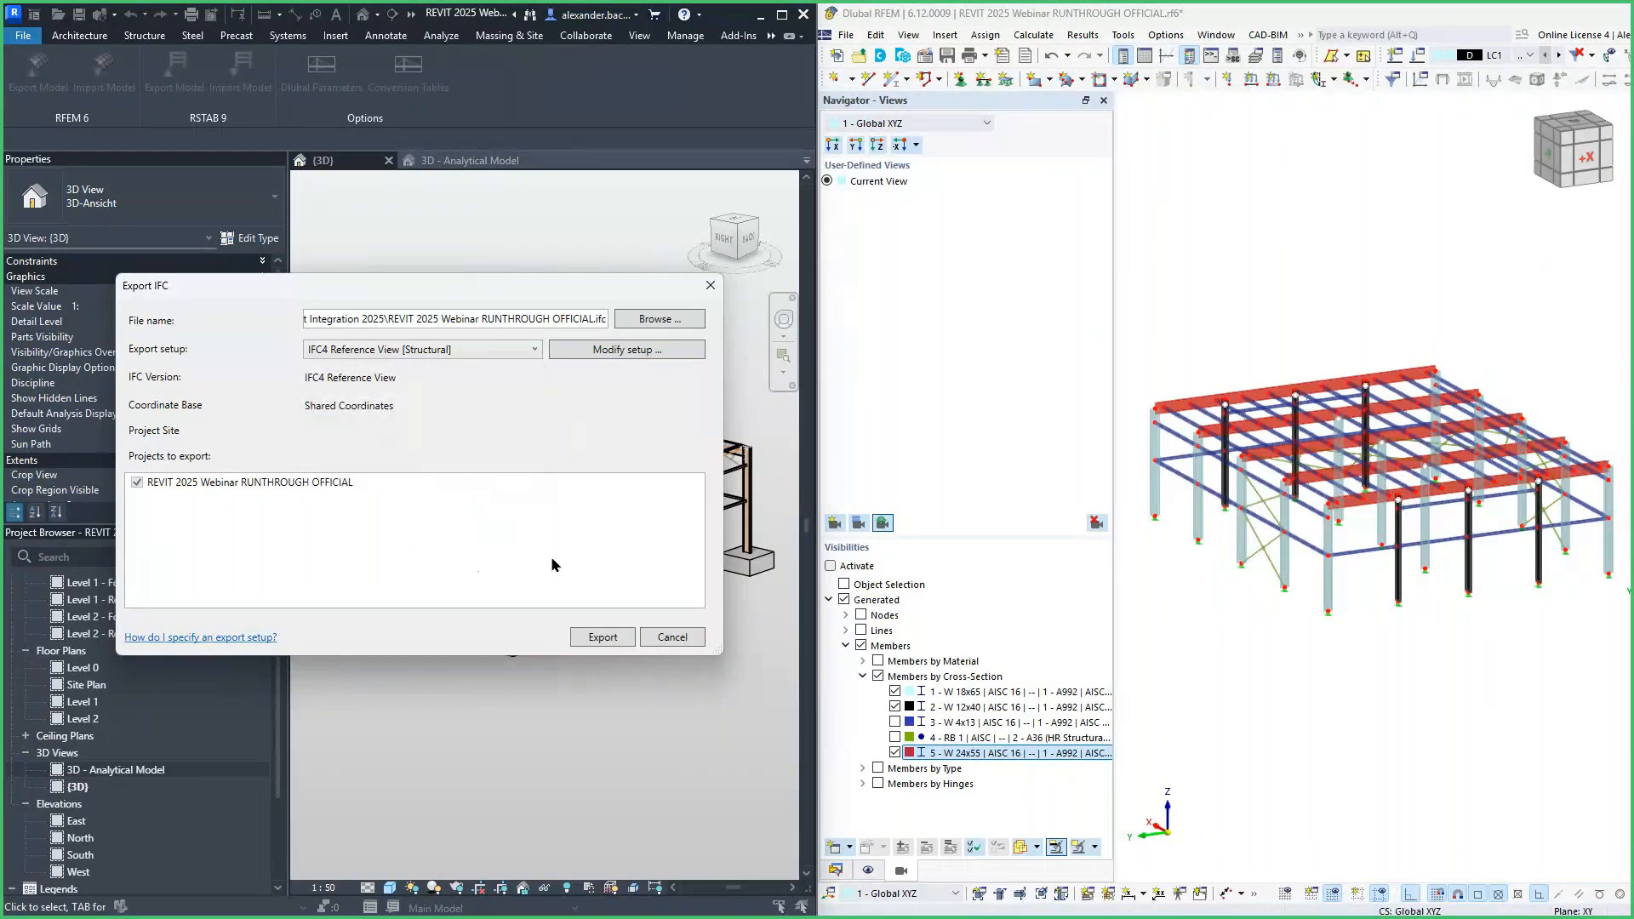
left_click(601, 636)
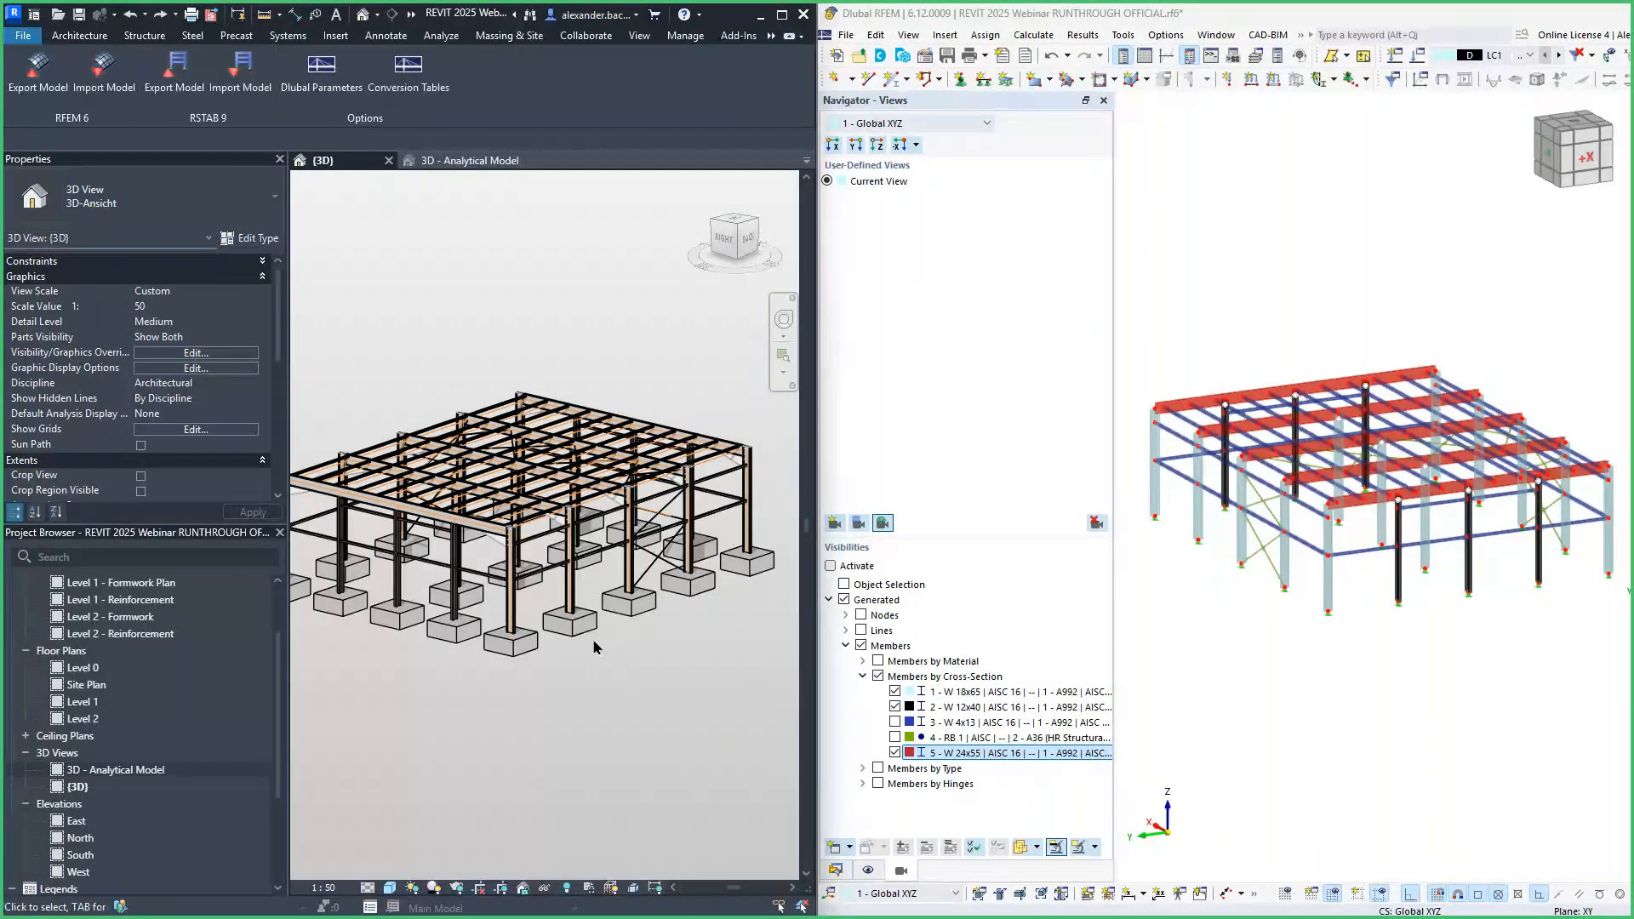
Switch to File Explorer and open the Revit Integration 2025 folder containing the exported IFC file.
key("super")
left_click(707, 900)
left_click(270, 504)
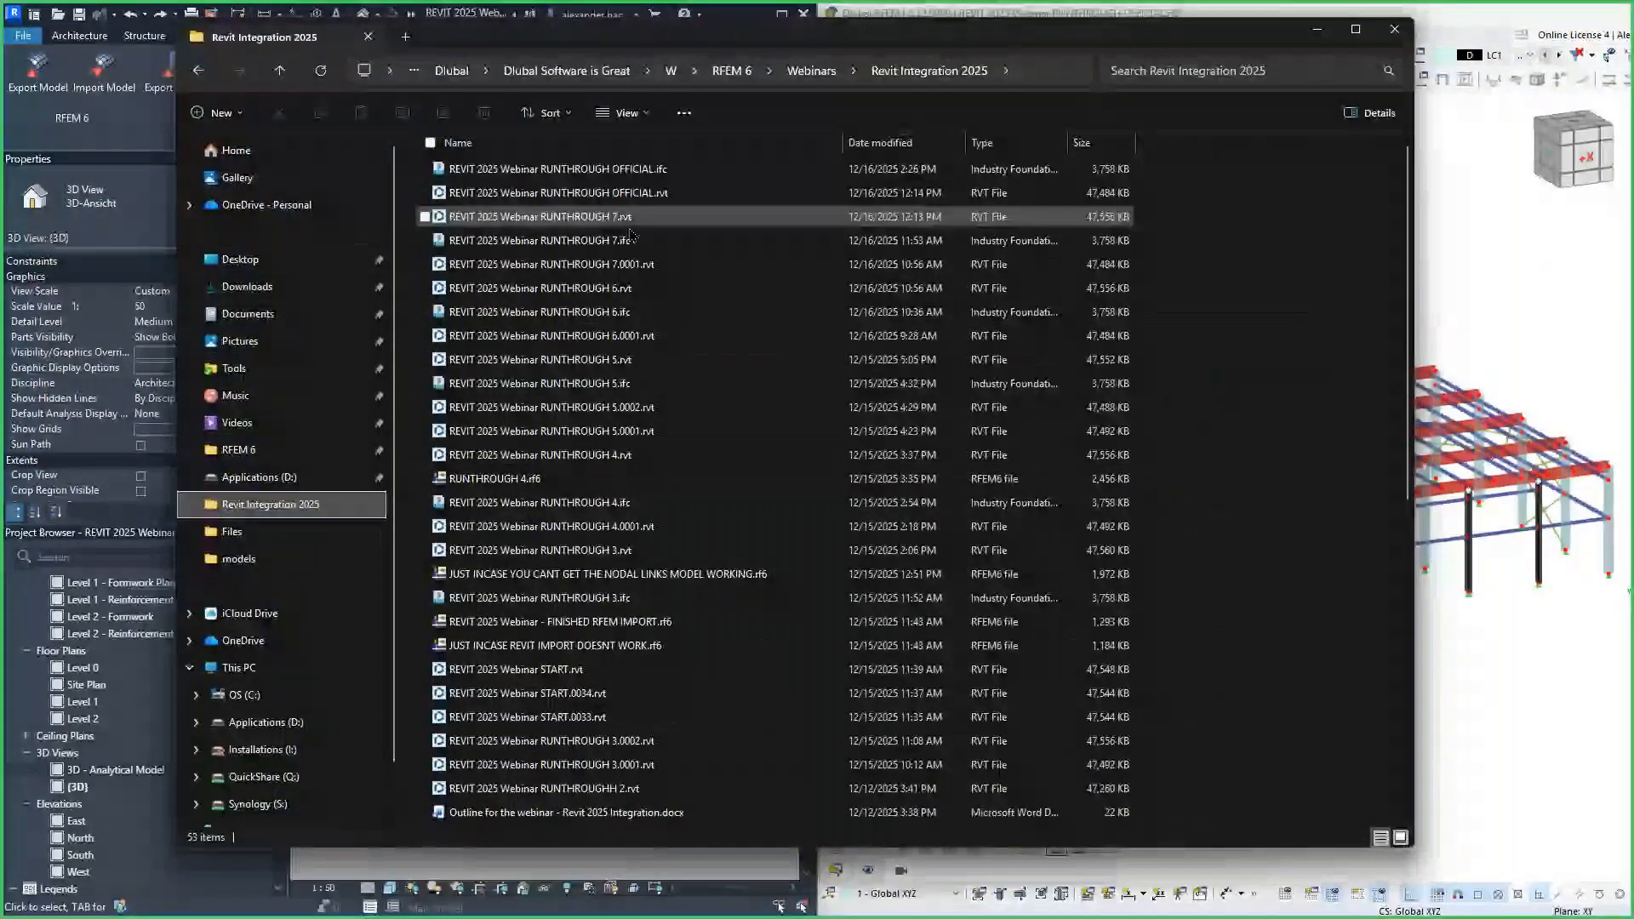
Open REVIT 2025 Webinar RUNTHROUGH OFFICIAL.ifc in BIMvision with a maximized window and examine the frame and its corner connection.
double_click(640, 169)
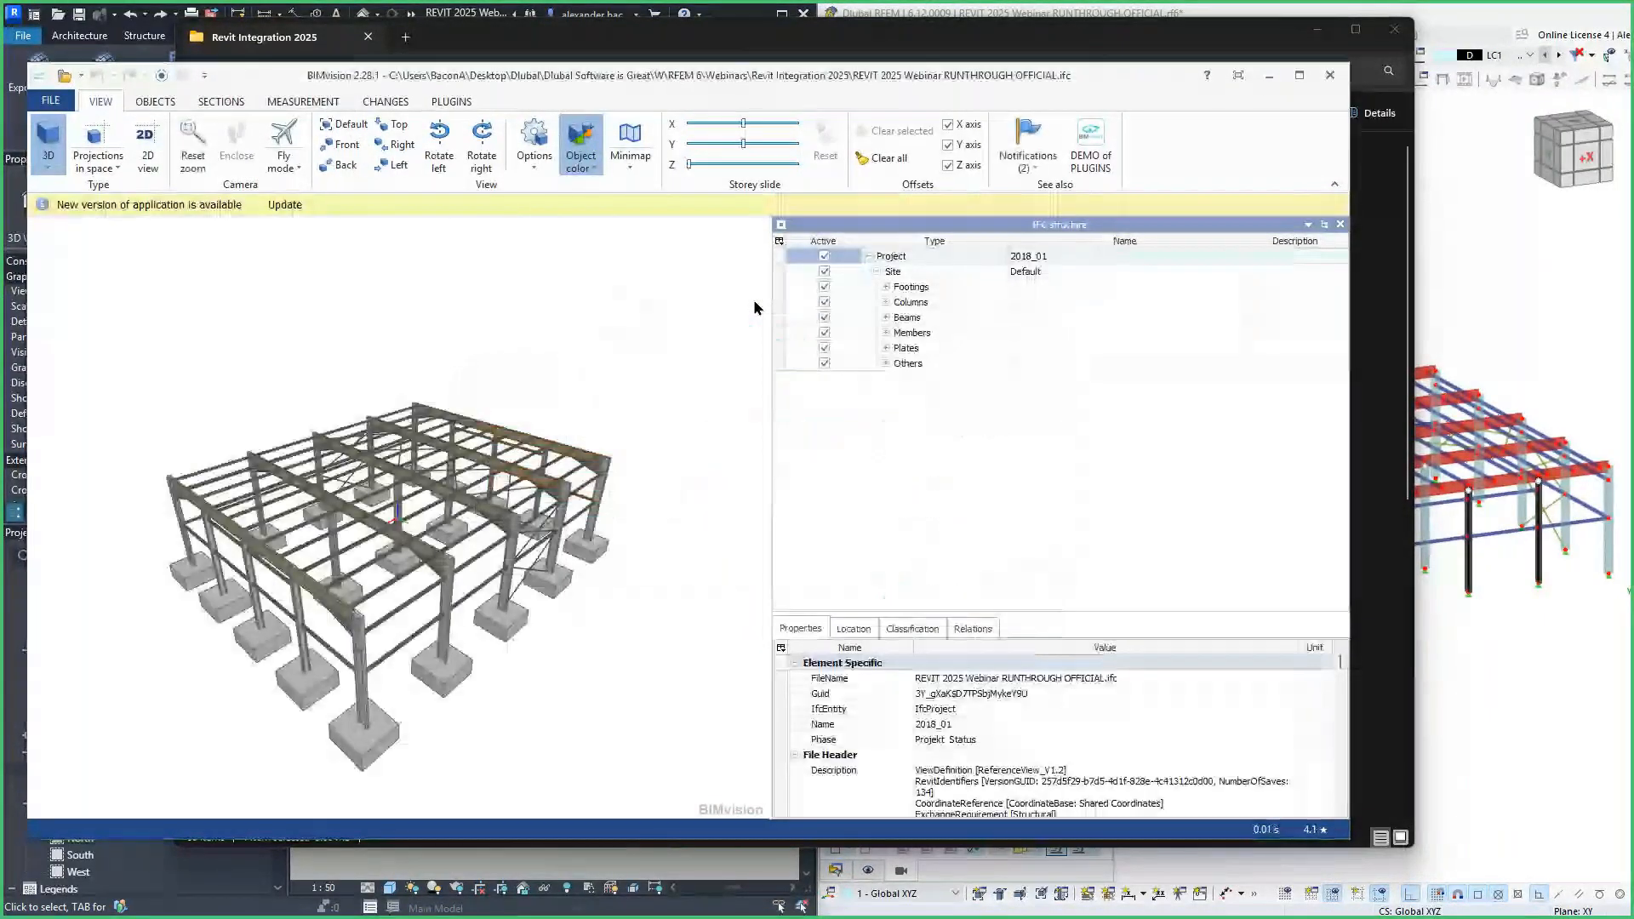
left_click(1300, 76)
left_click_drag(596, 647, 514, 708)
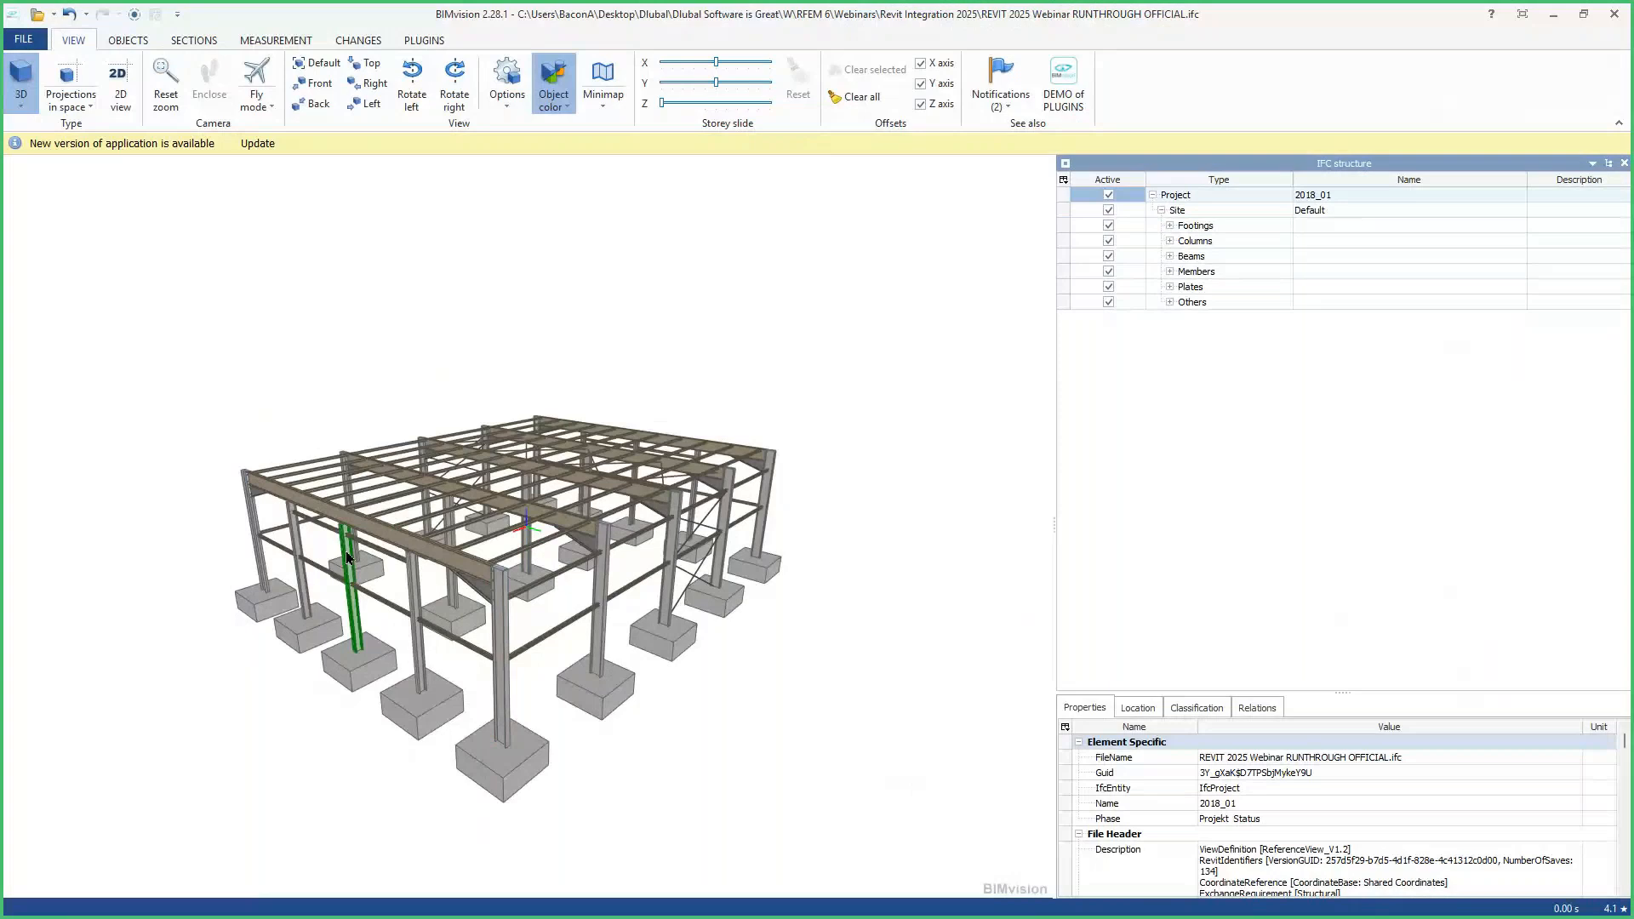
scroll(347, 557, "up", 5)
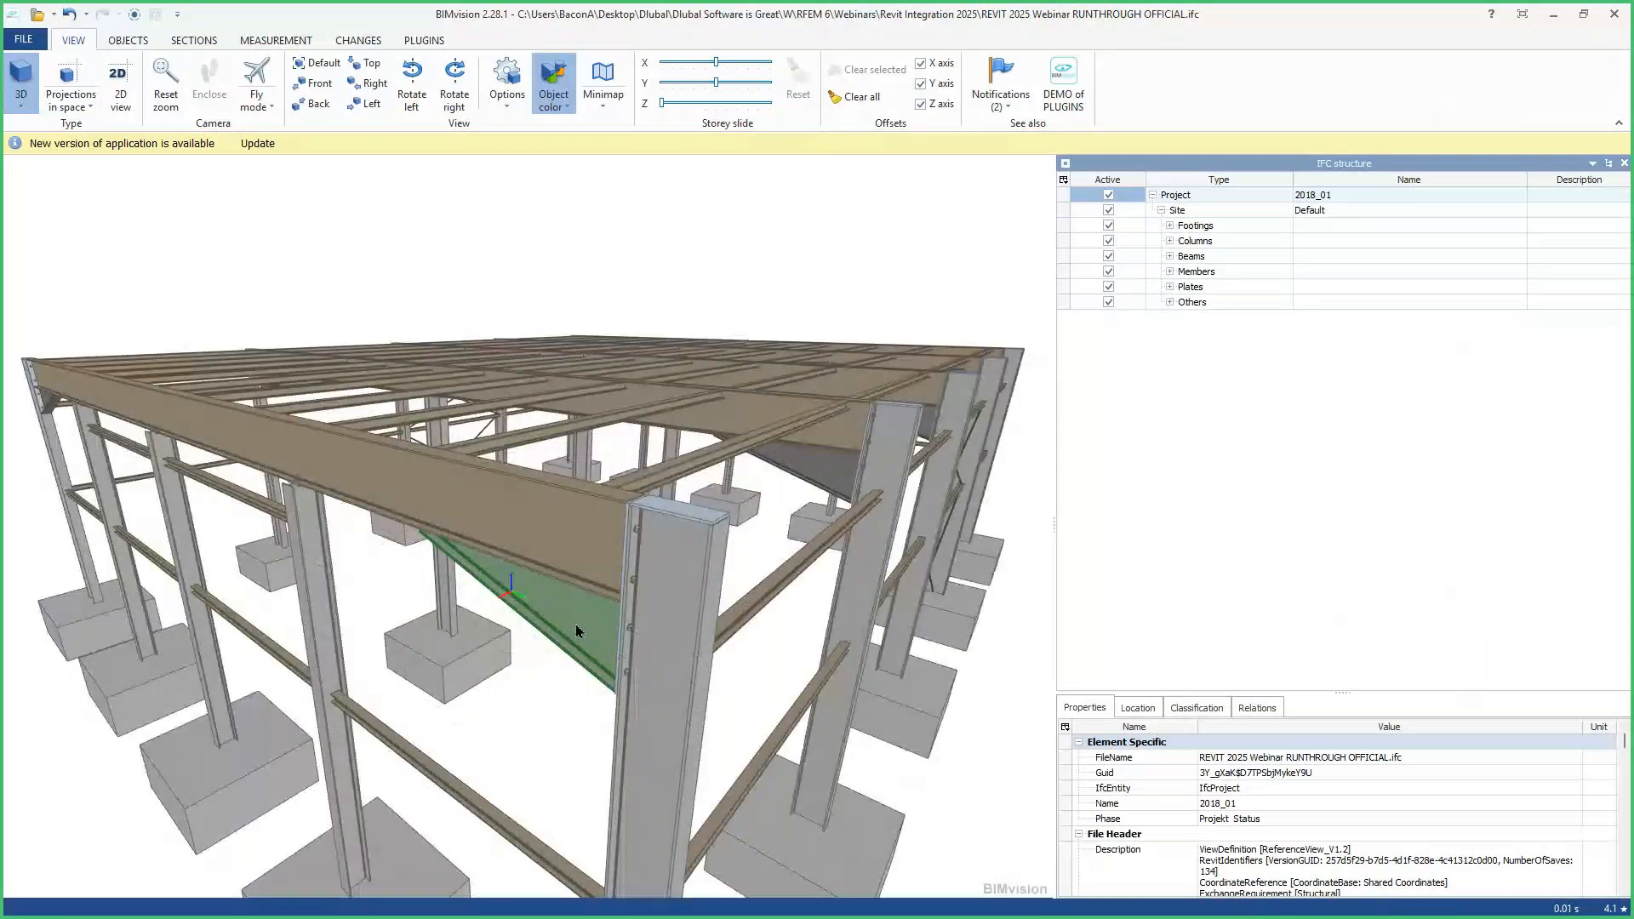
scroll(296, 487, "up", 5)
scroll(302, 496, "down", 2)
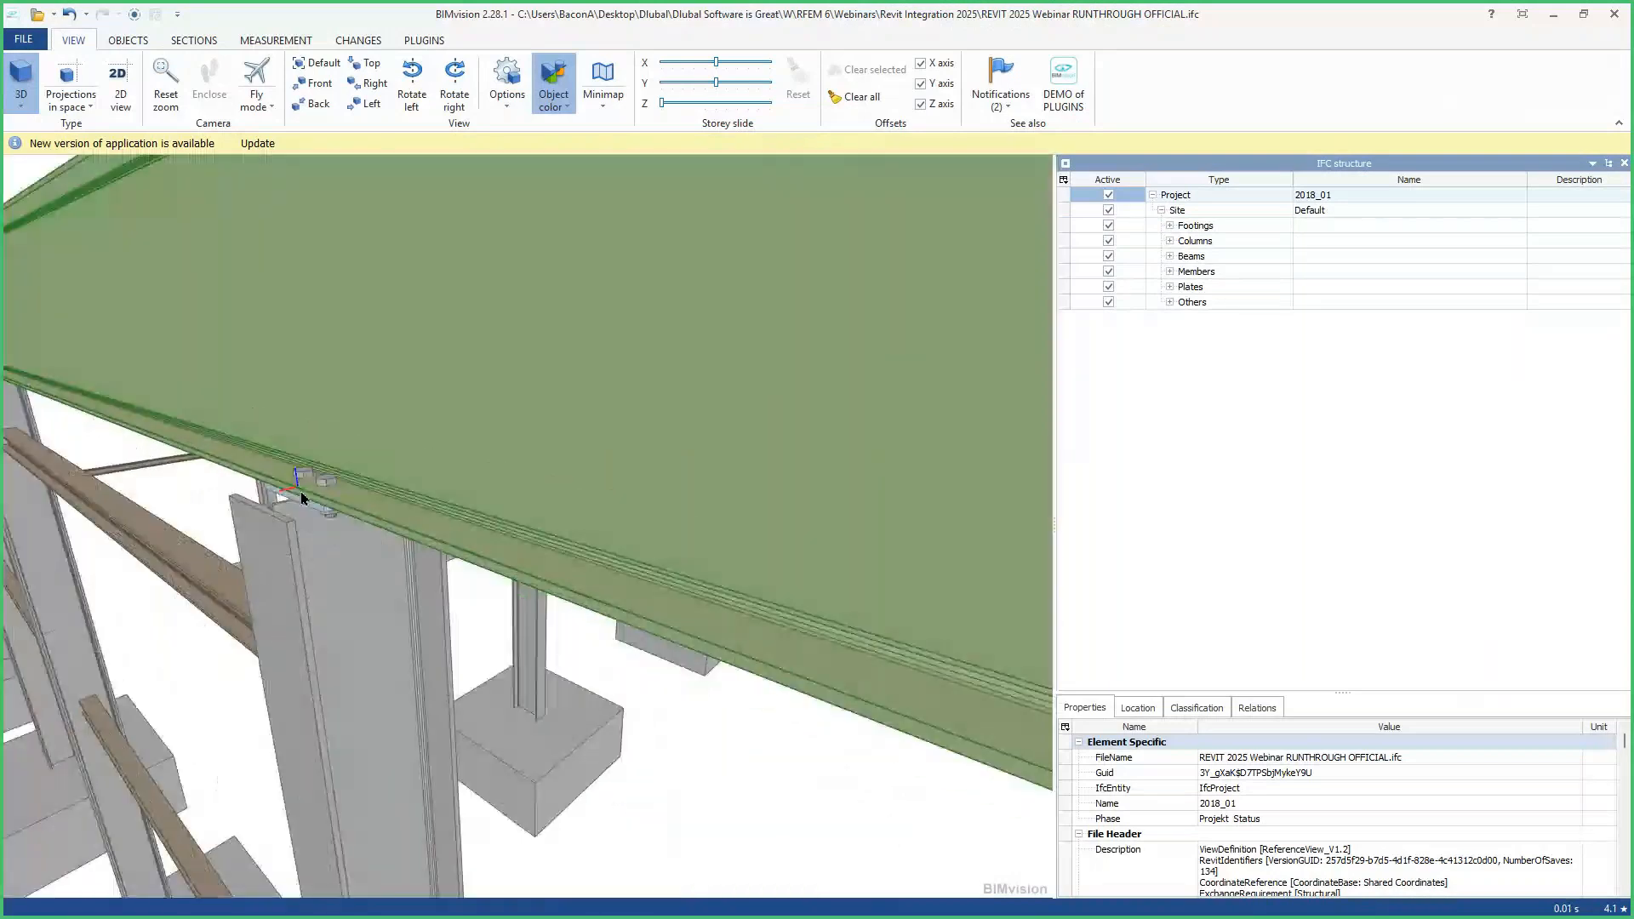
scroll(302, 495, "down", 5)
Inspect the front corner column in the IFC structure, including its openings, material layer and properties.
left_click(587, 687)
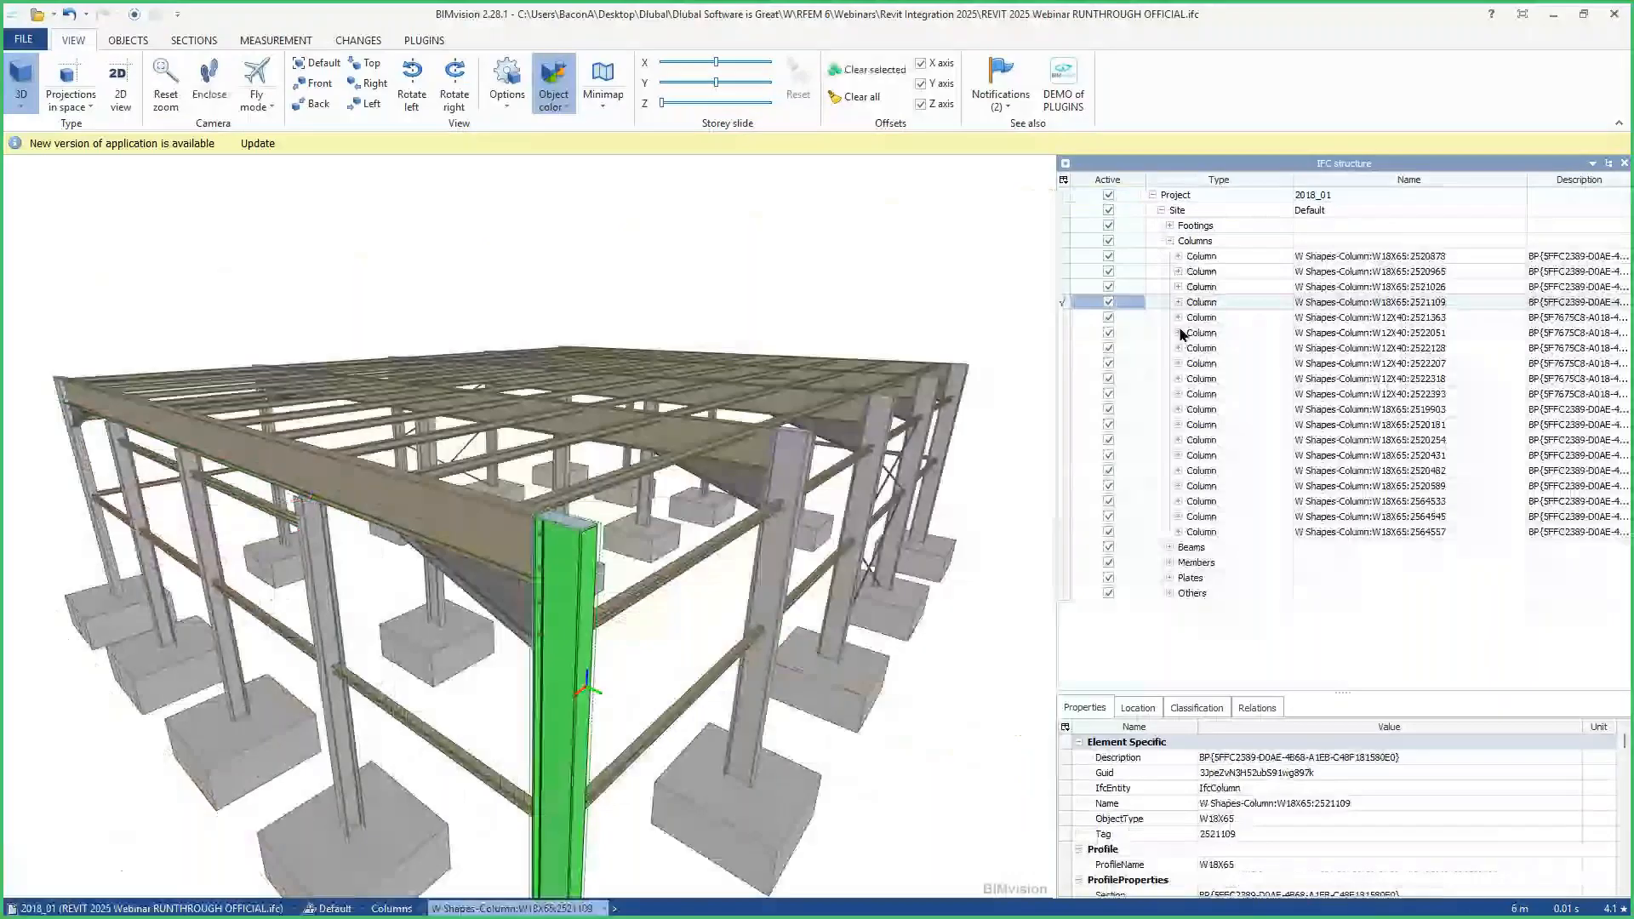
double_click(1430, 304)
left_click(1379, 441)
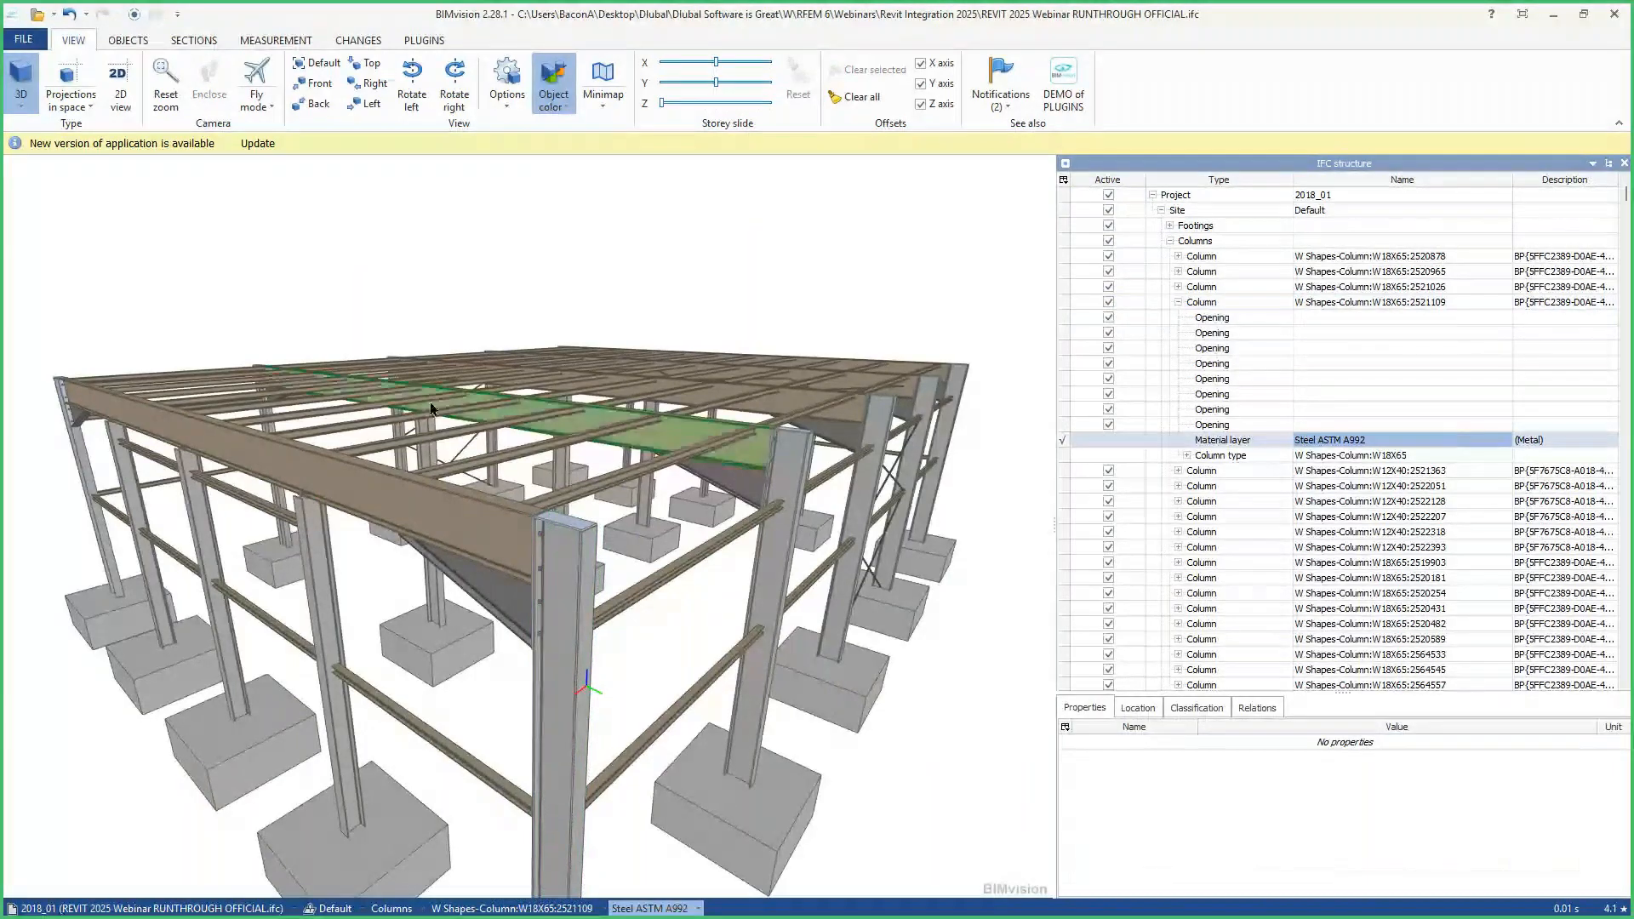
scroll(466, 609, "down", 3)
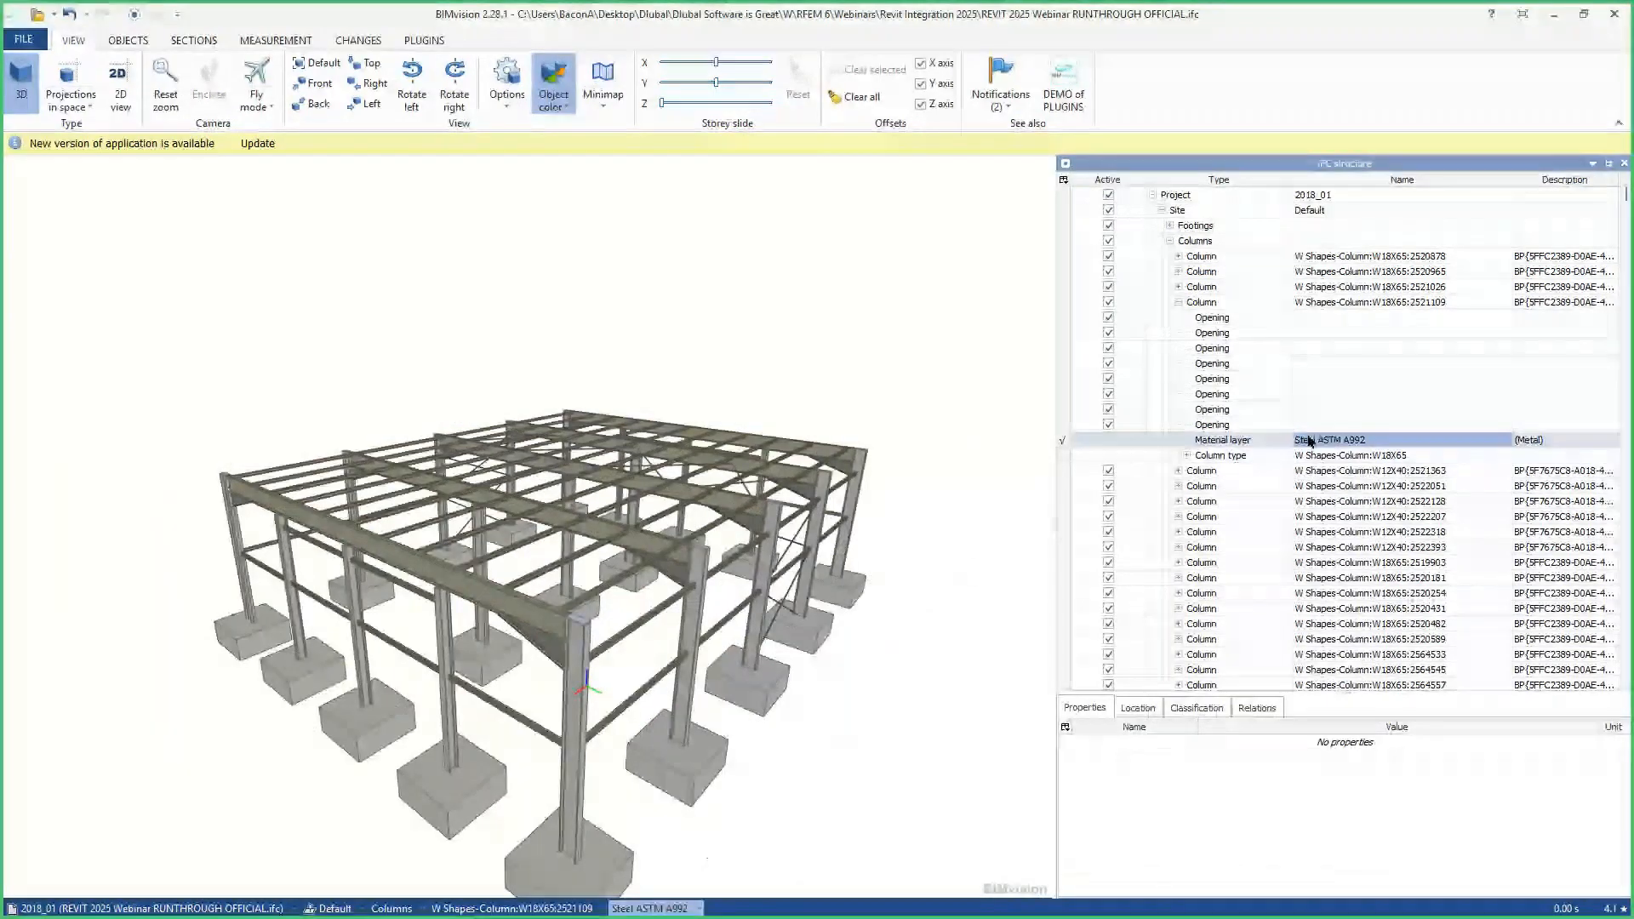
left_click(1328, 302)
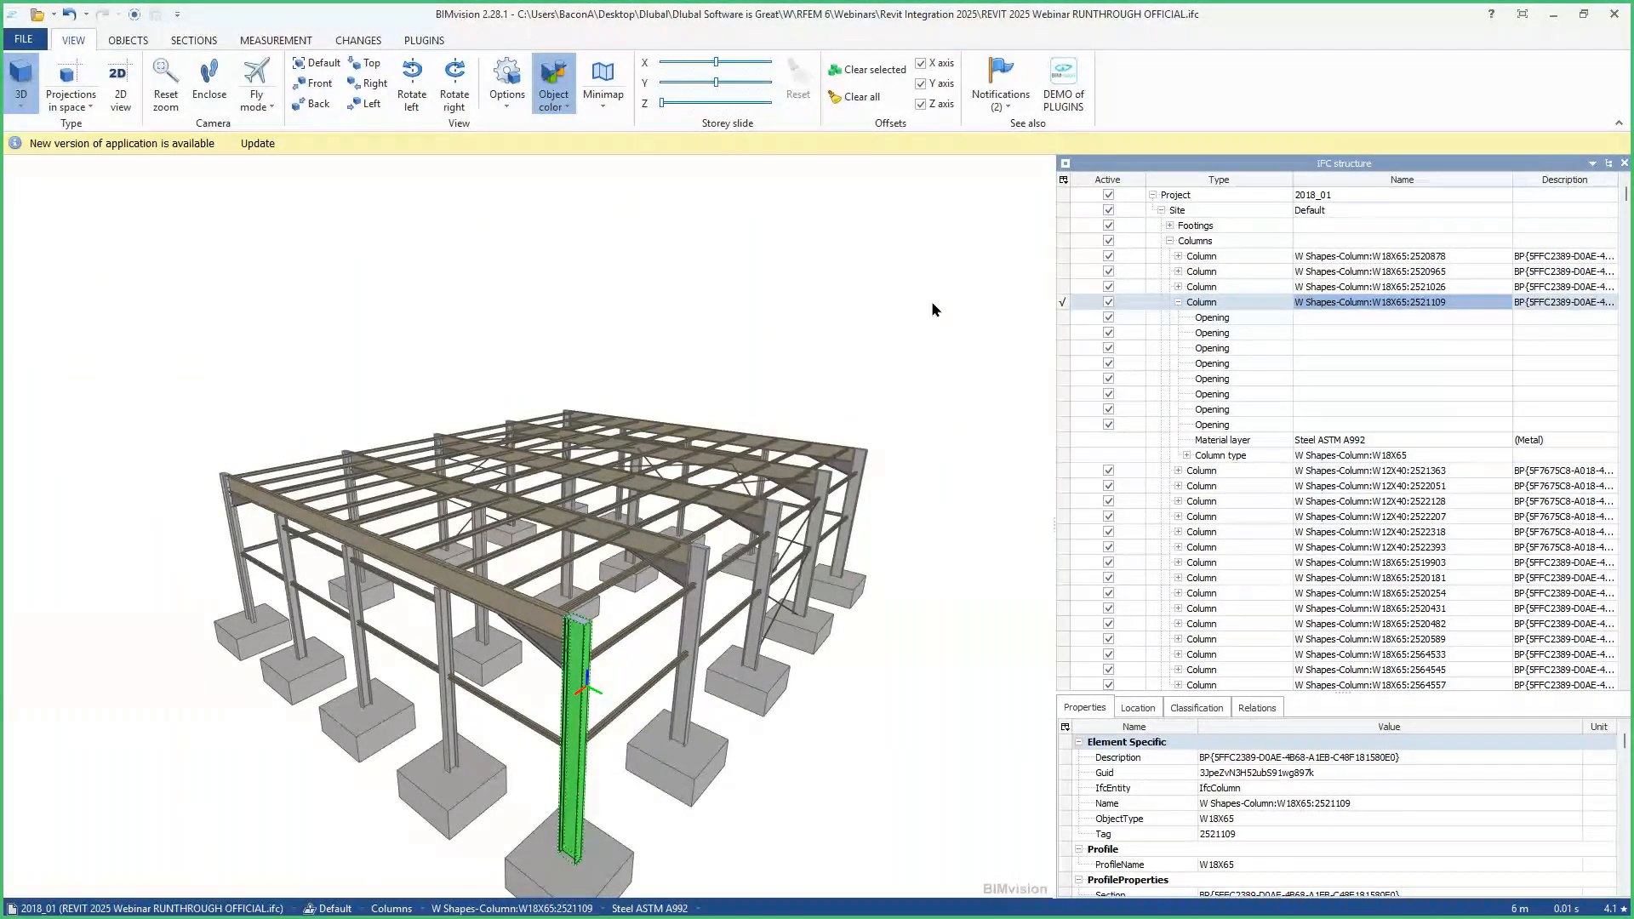
Switch to RFEM and create a blank 3D model named IFC Import Revit.
key("super")
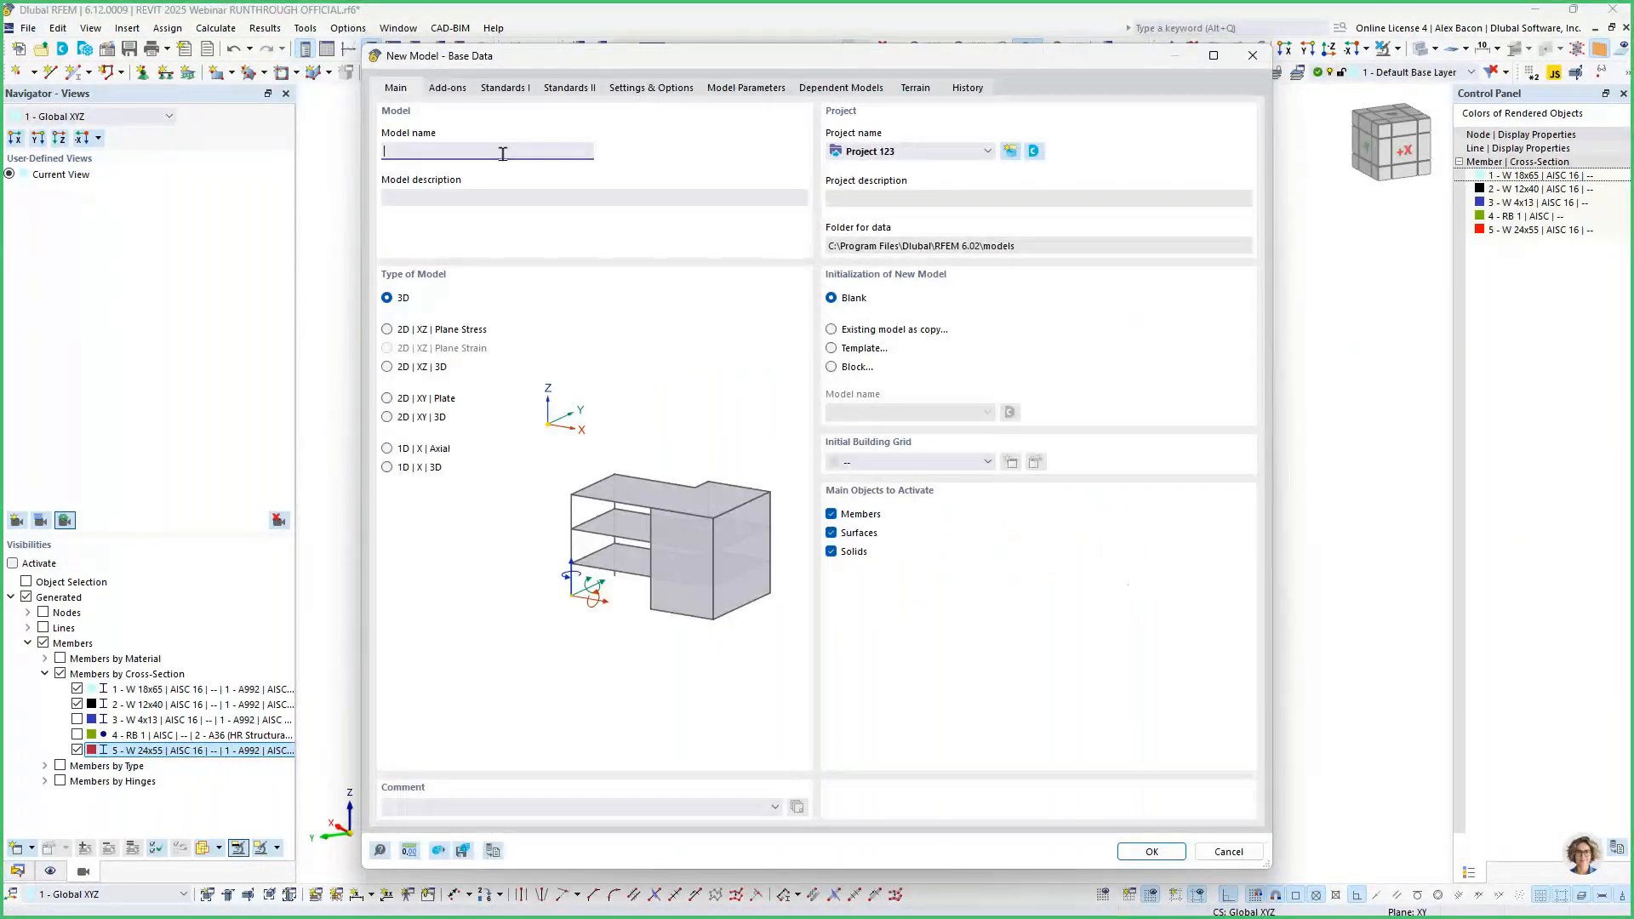
type("IFC Import Revit")
left_click(1151, 852)
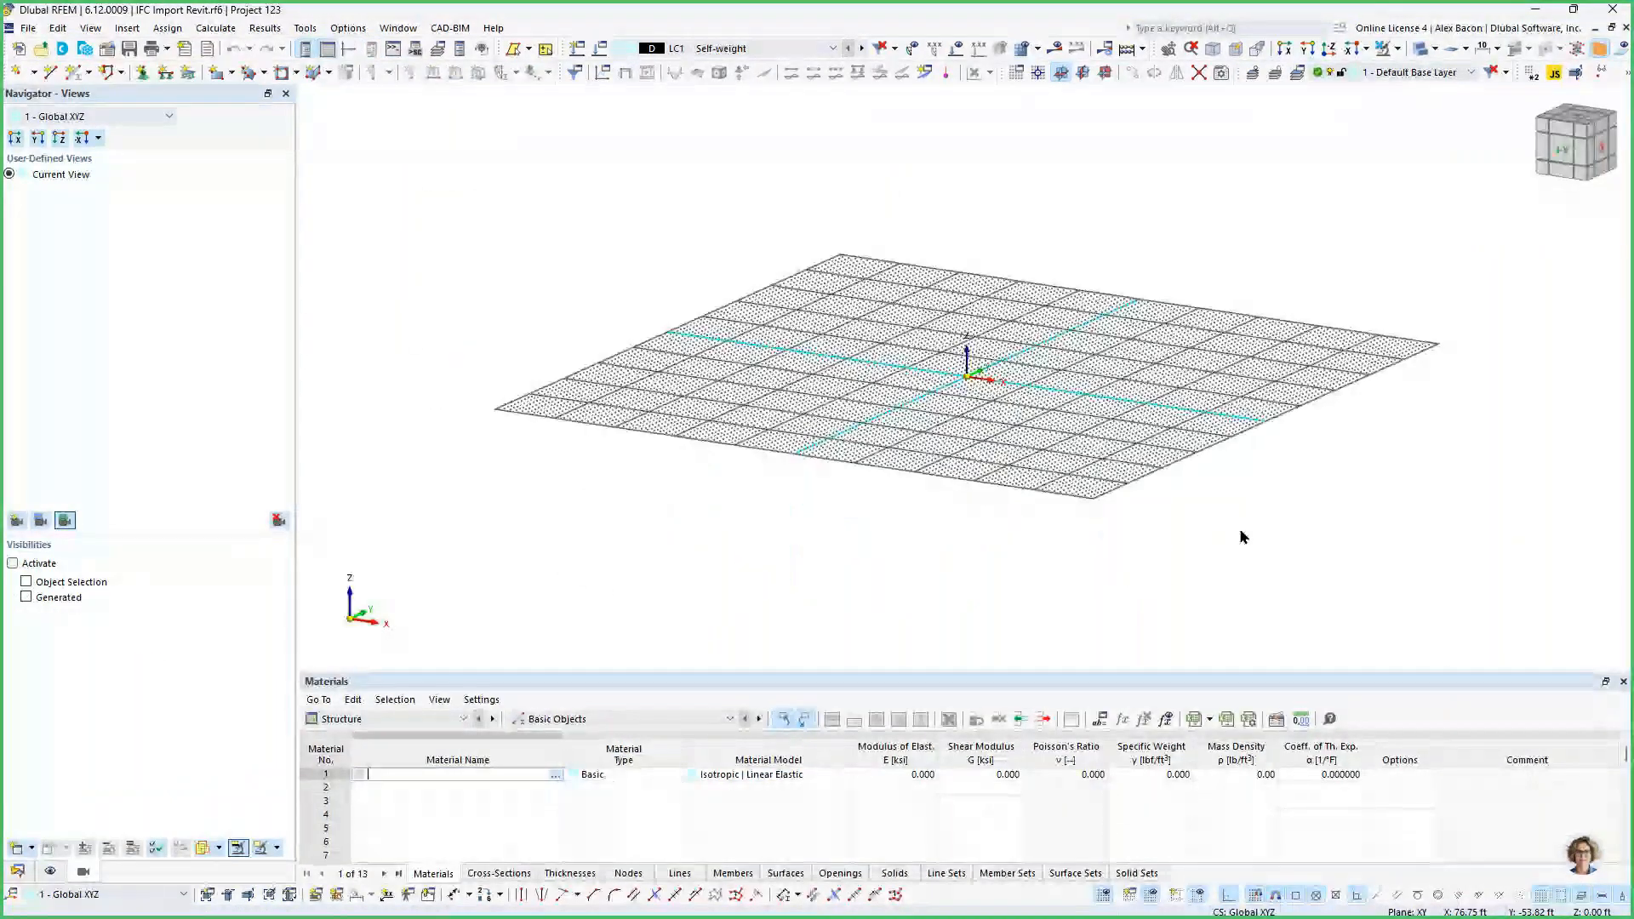
Import REVIT 2025 Webinar RUNTHROUGH OFFICIAL.ifc with the default insertion point and coordinate settings, and dismiss the import log.
left_click(28, 28)
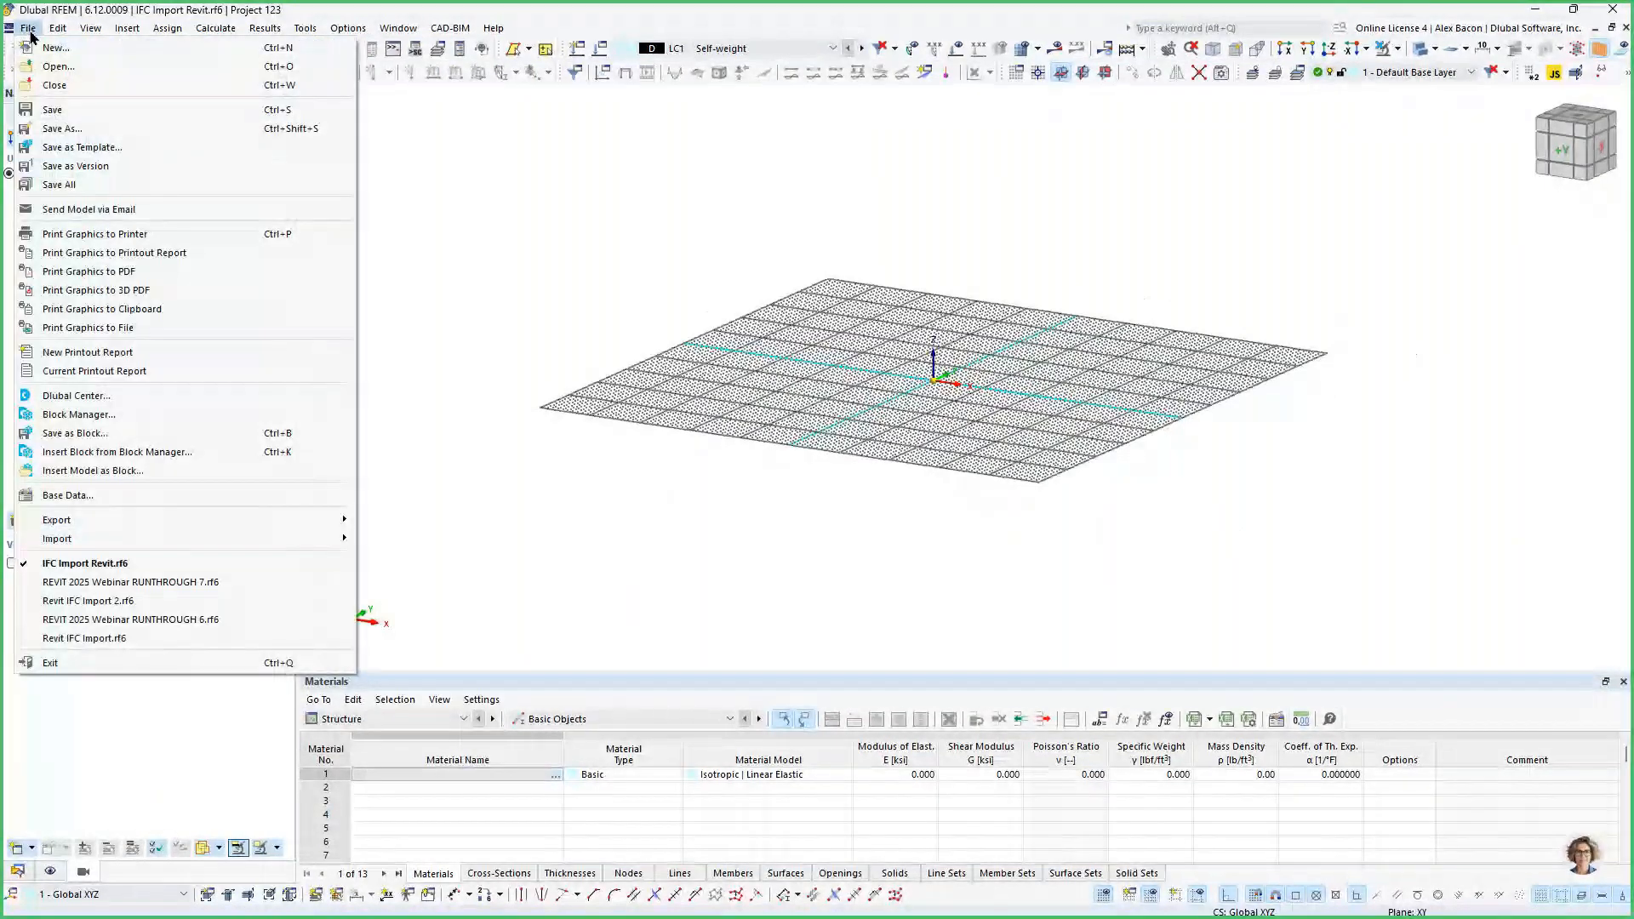
left_click(409, 658)
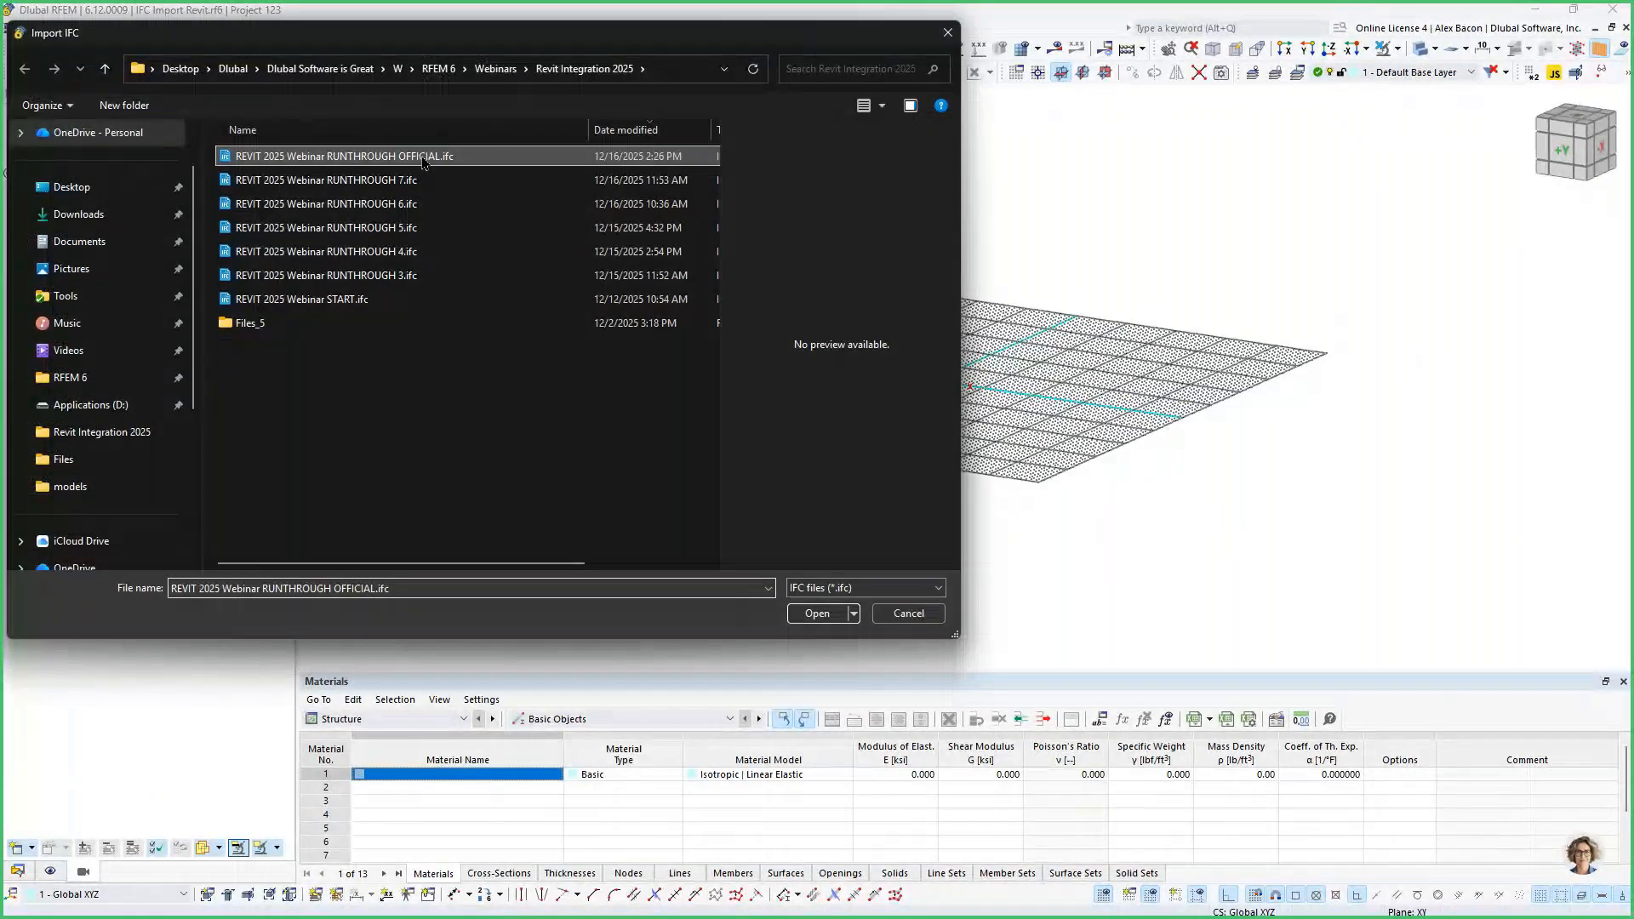
left_click(815, 613)
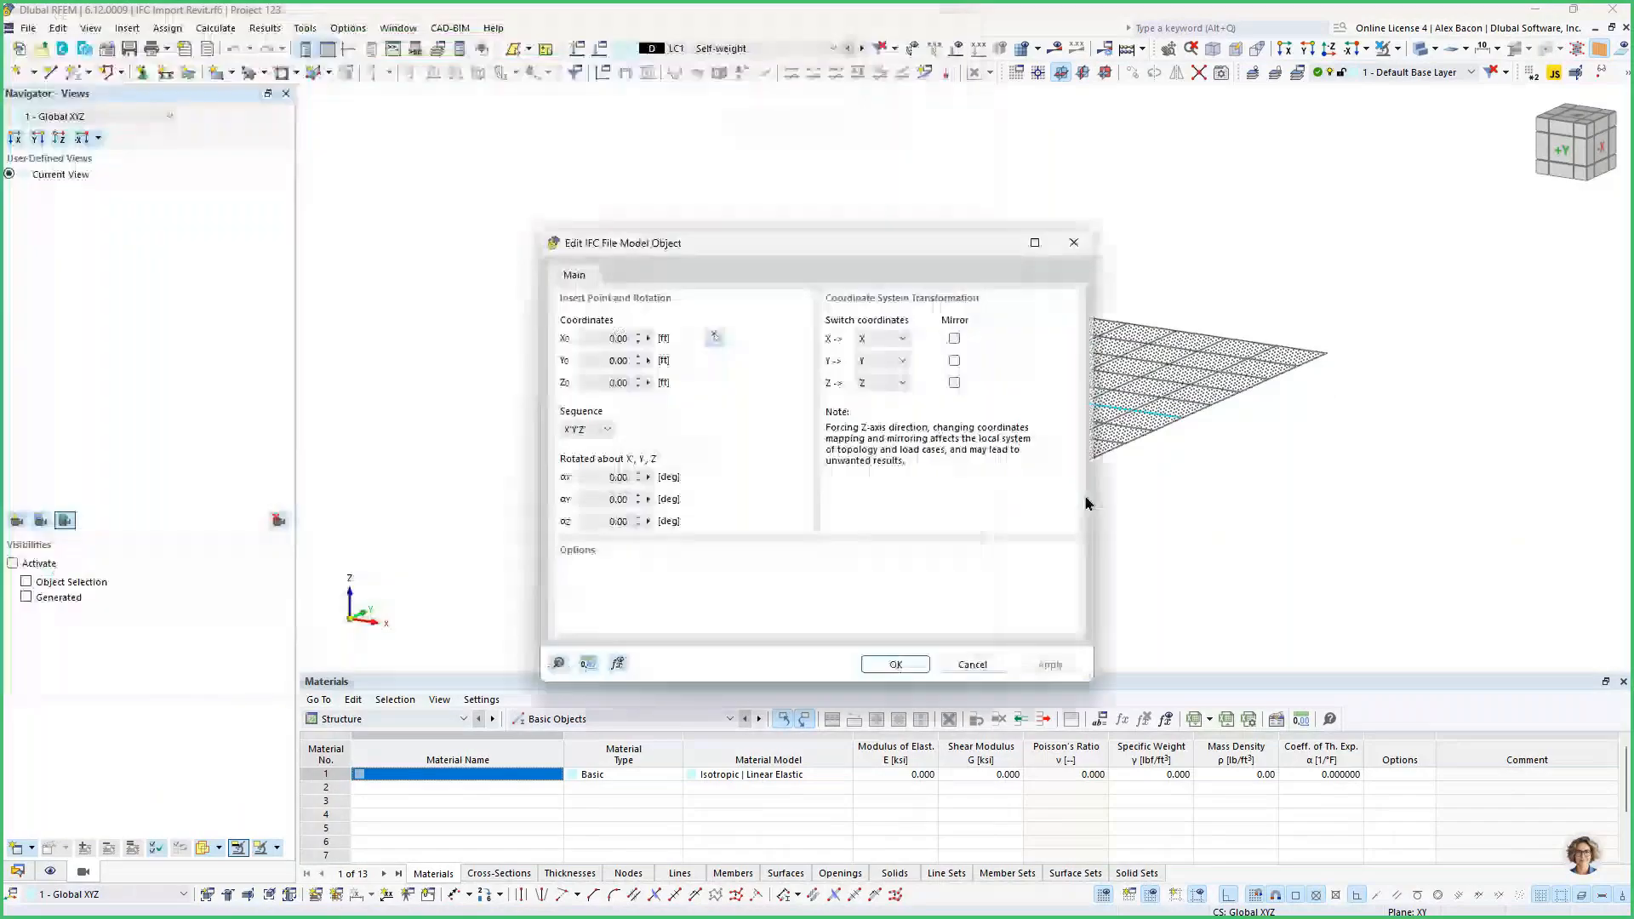
key("Return")
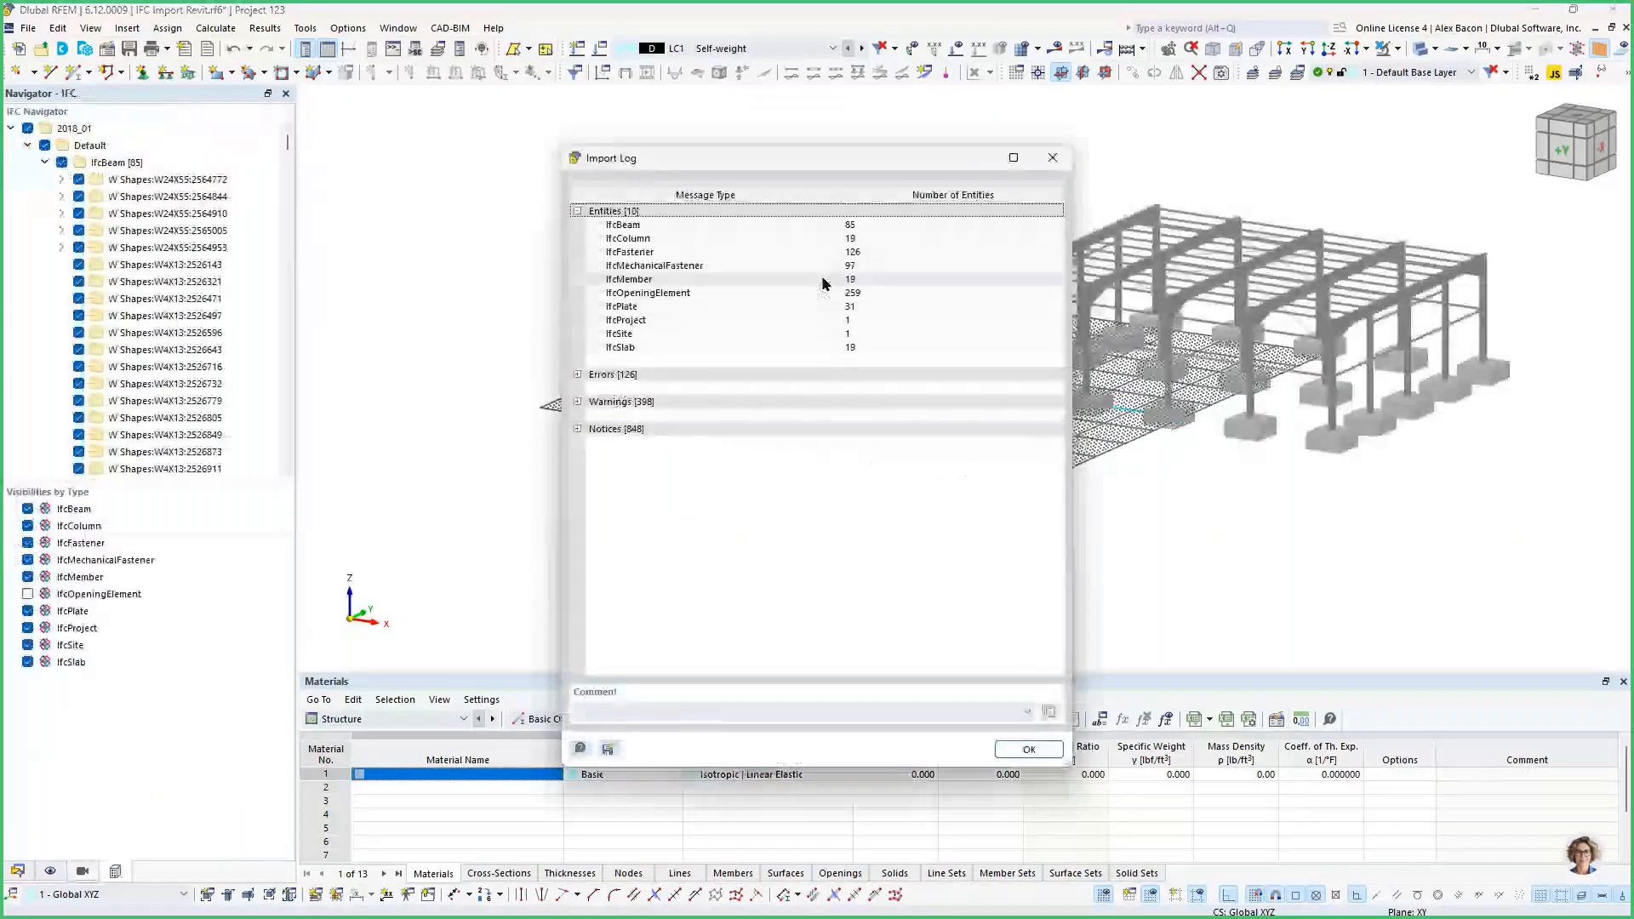
left_click(1053, 158)
Select the front corner column of the imported frame and display its IFC basic properties with the value column readable.
middle_click_drag(1232, 456, 1156, 431)
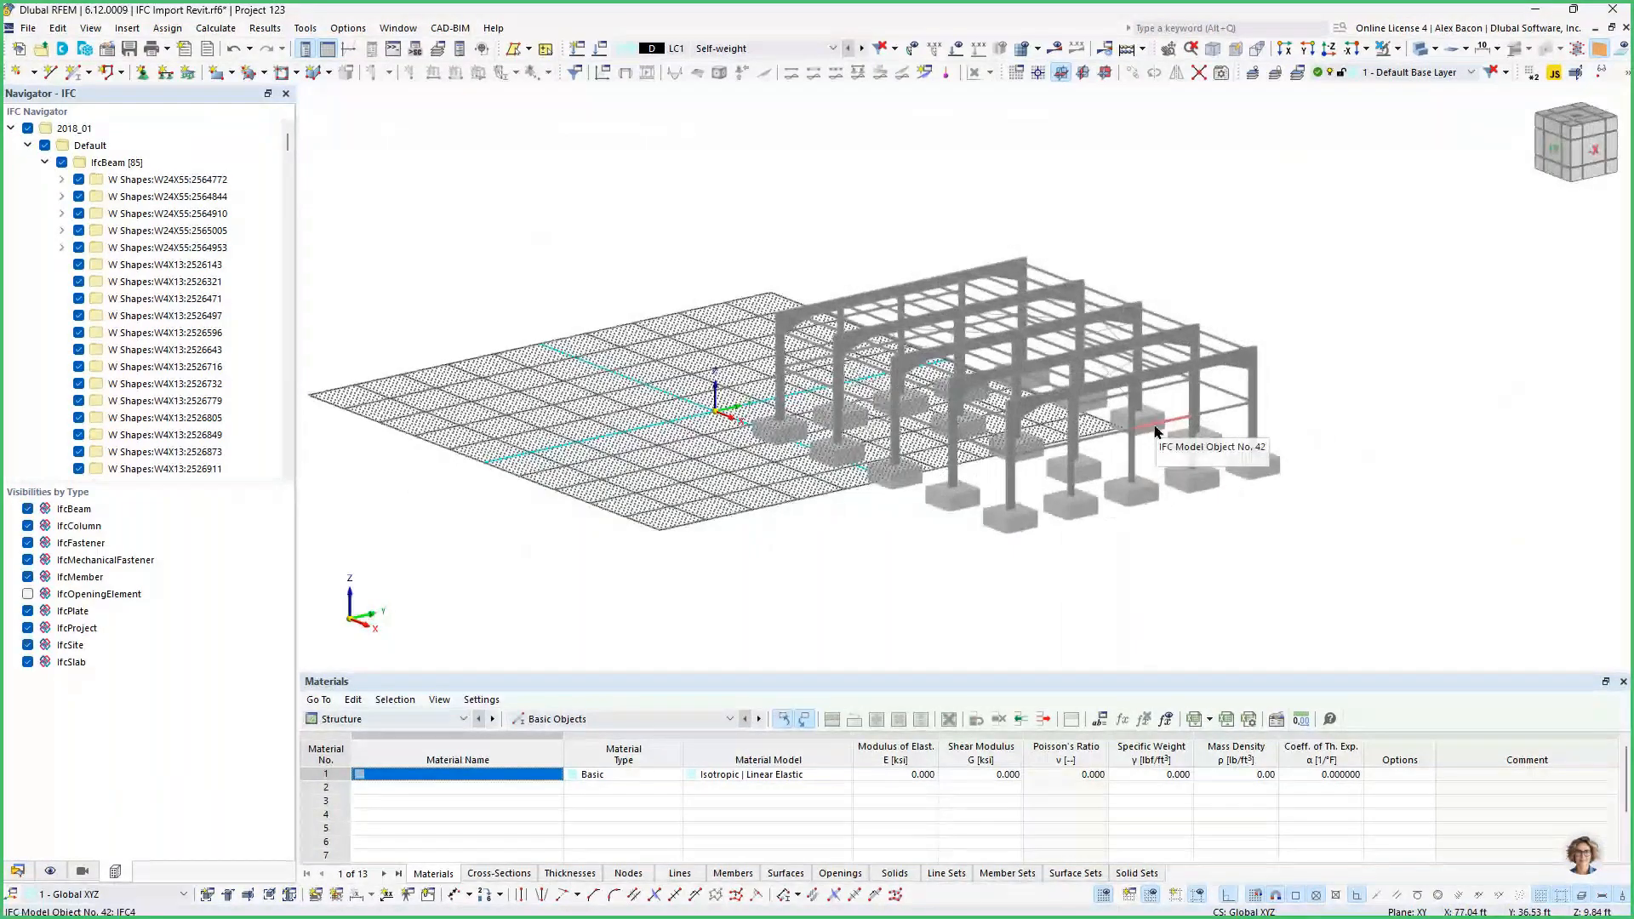
scroll(843, 465, "up", 2)
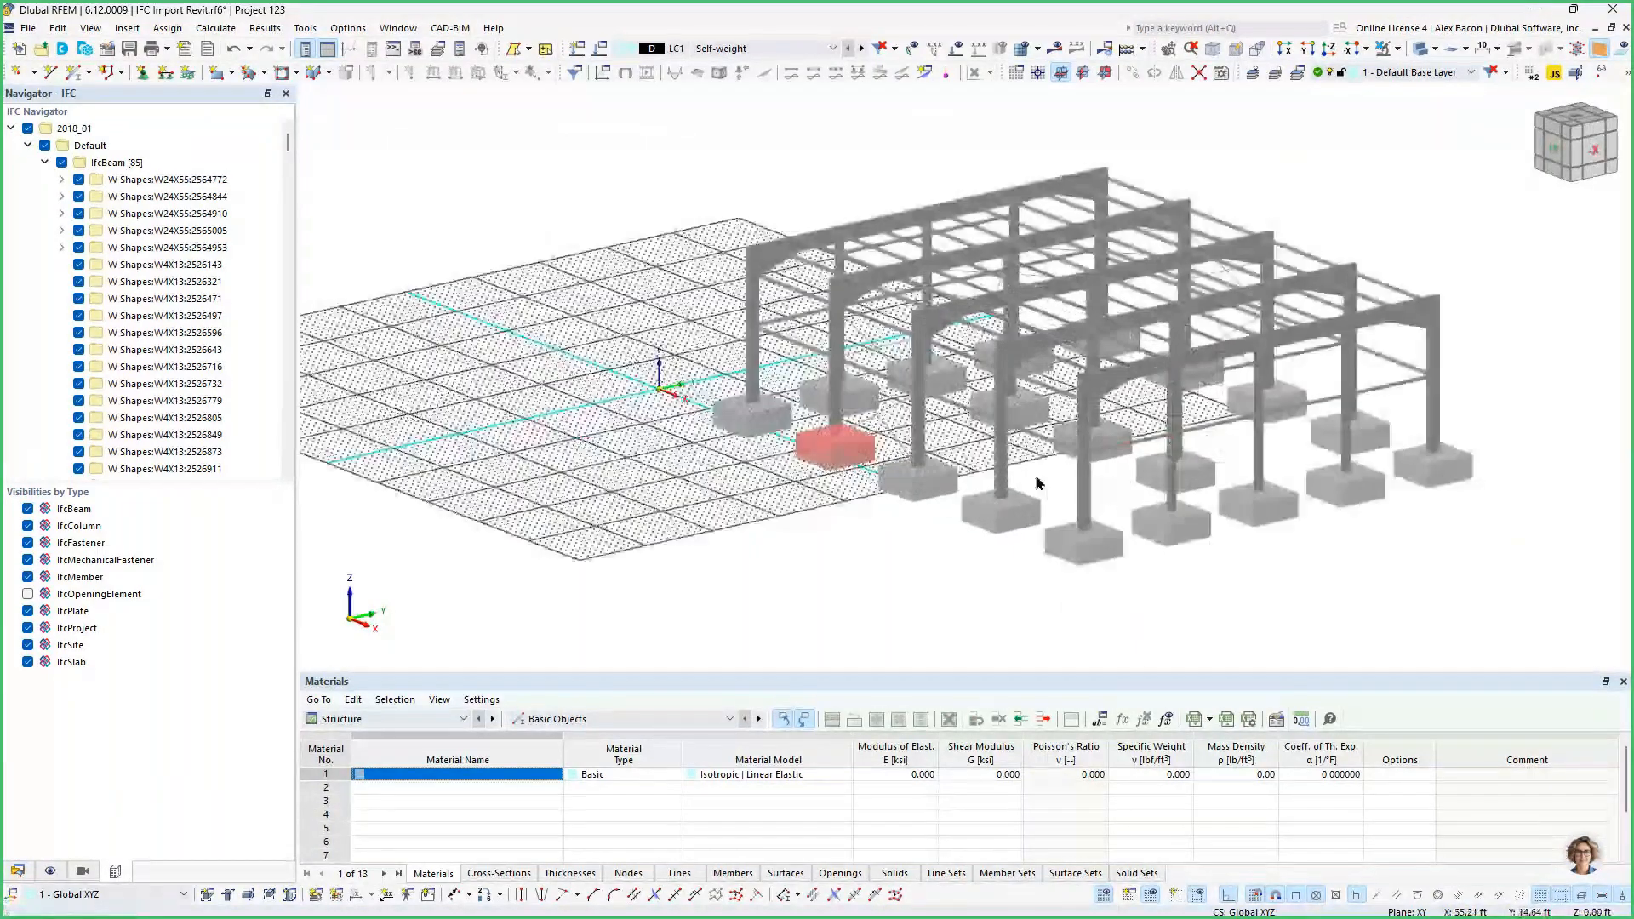
middle_click_drag(1036, 478, 787, 507)
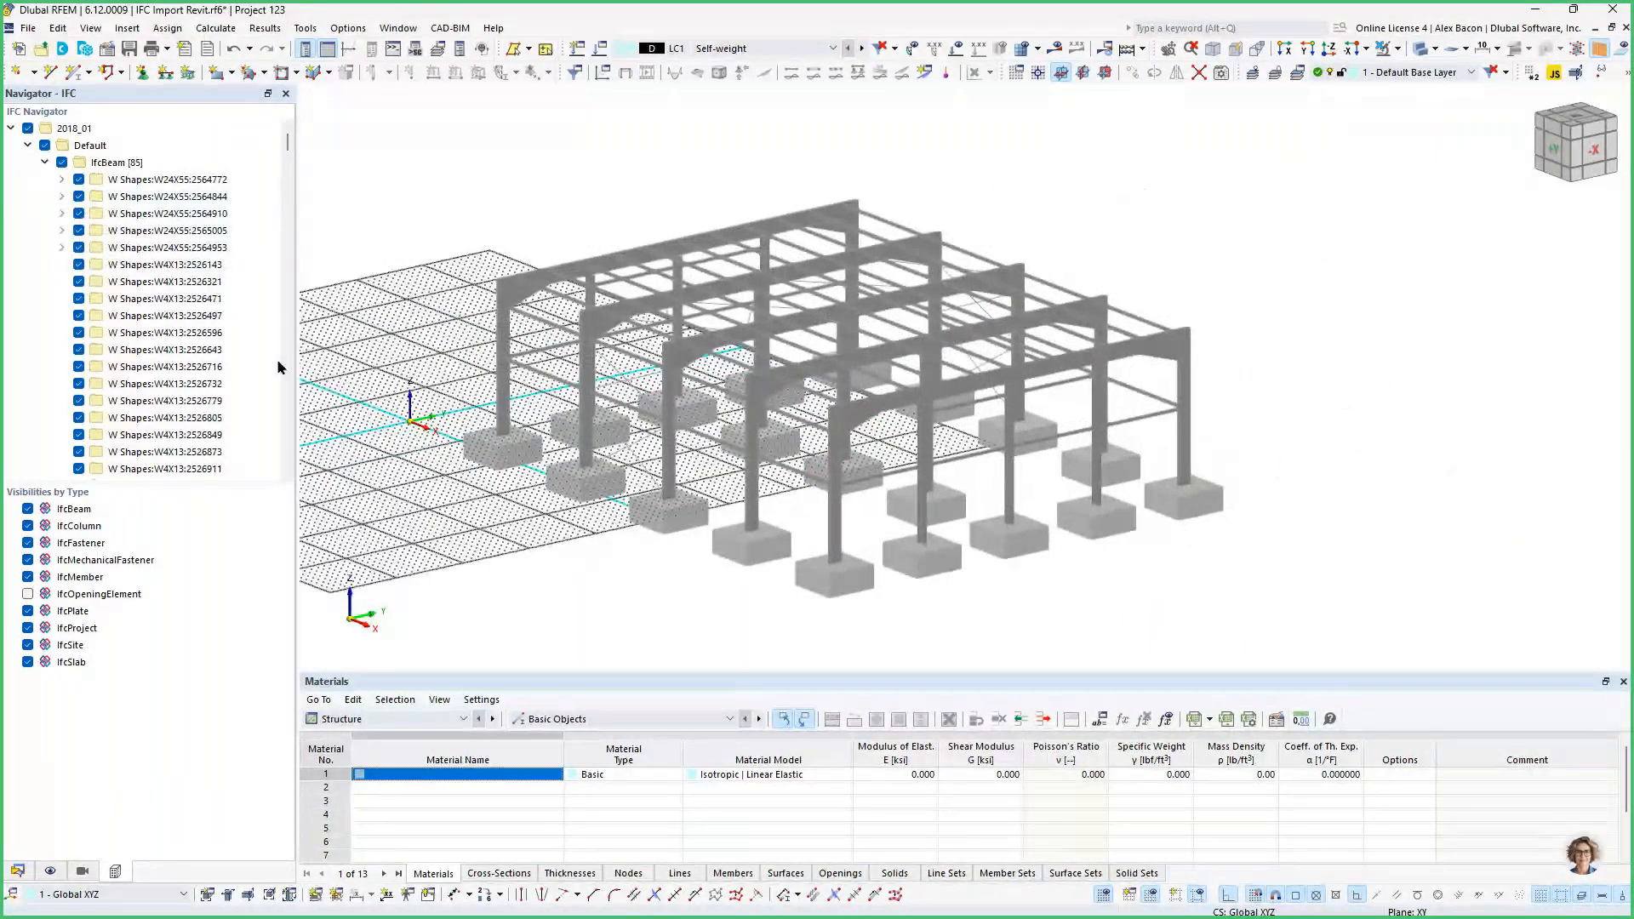
left_click(833, 518)
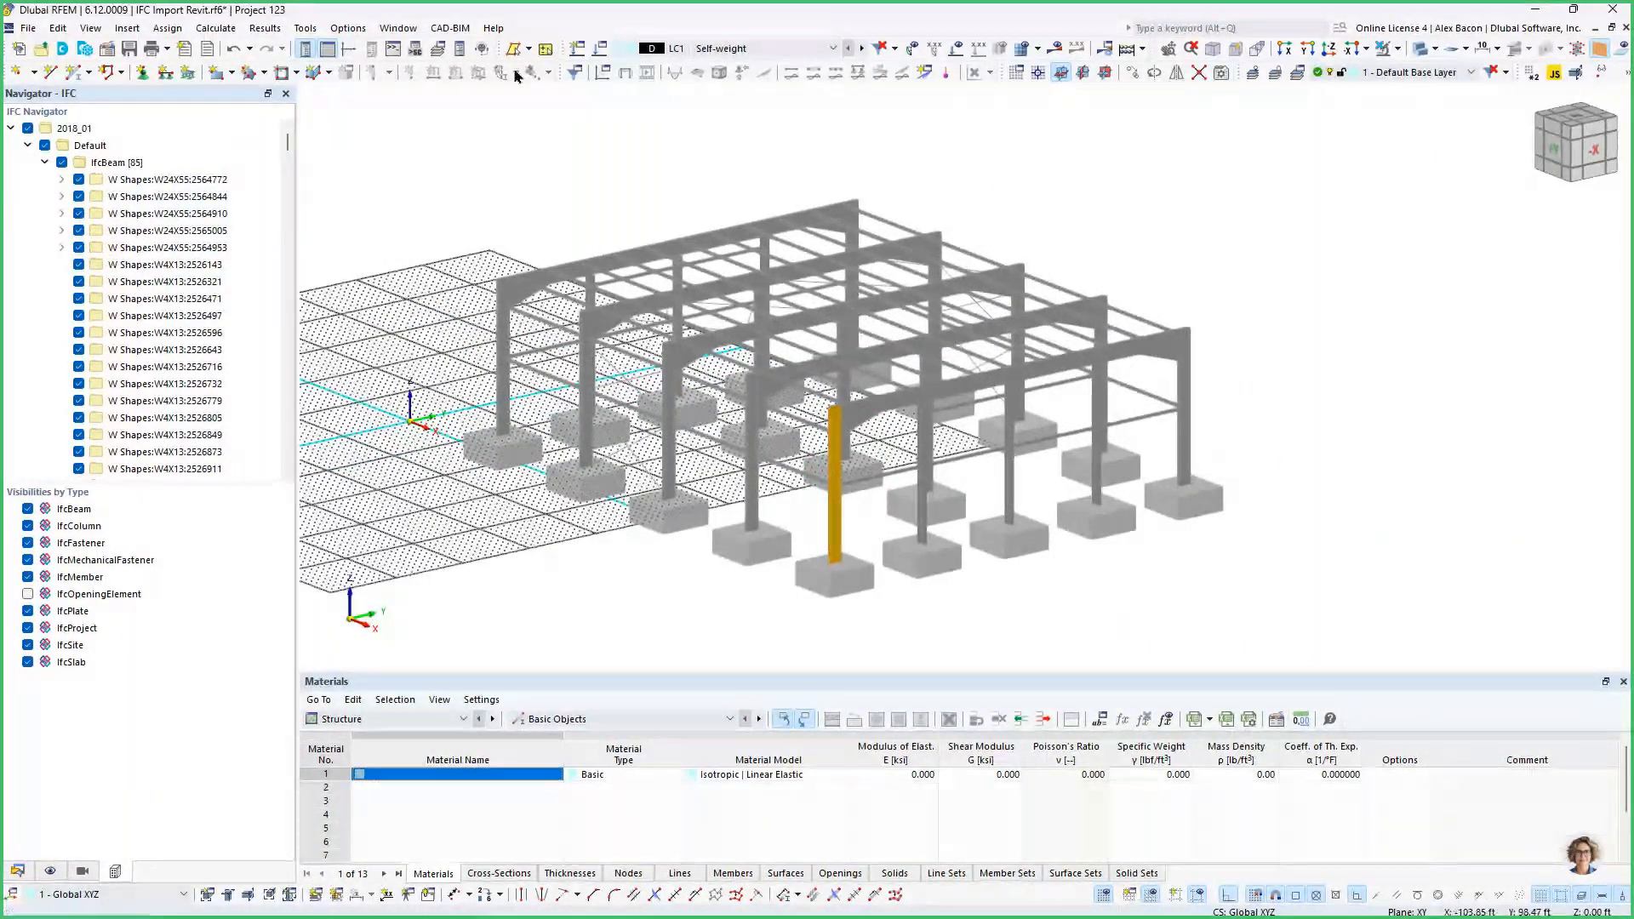
left_click(466, 53)
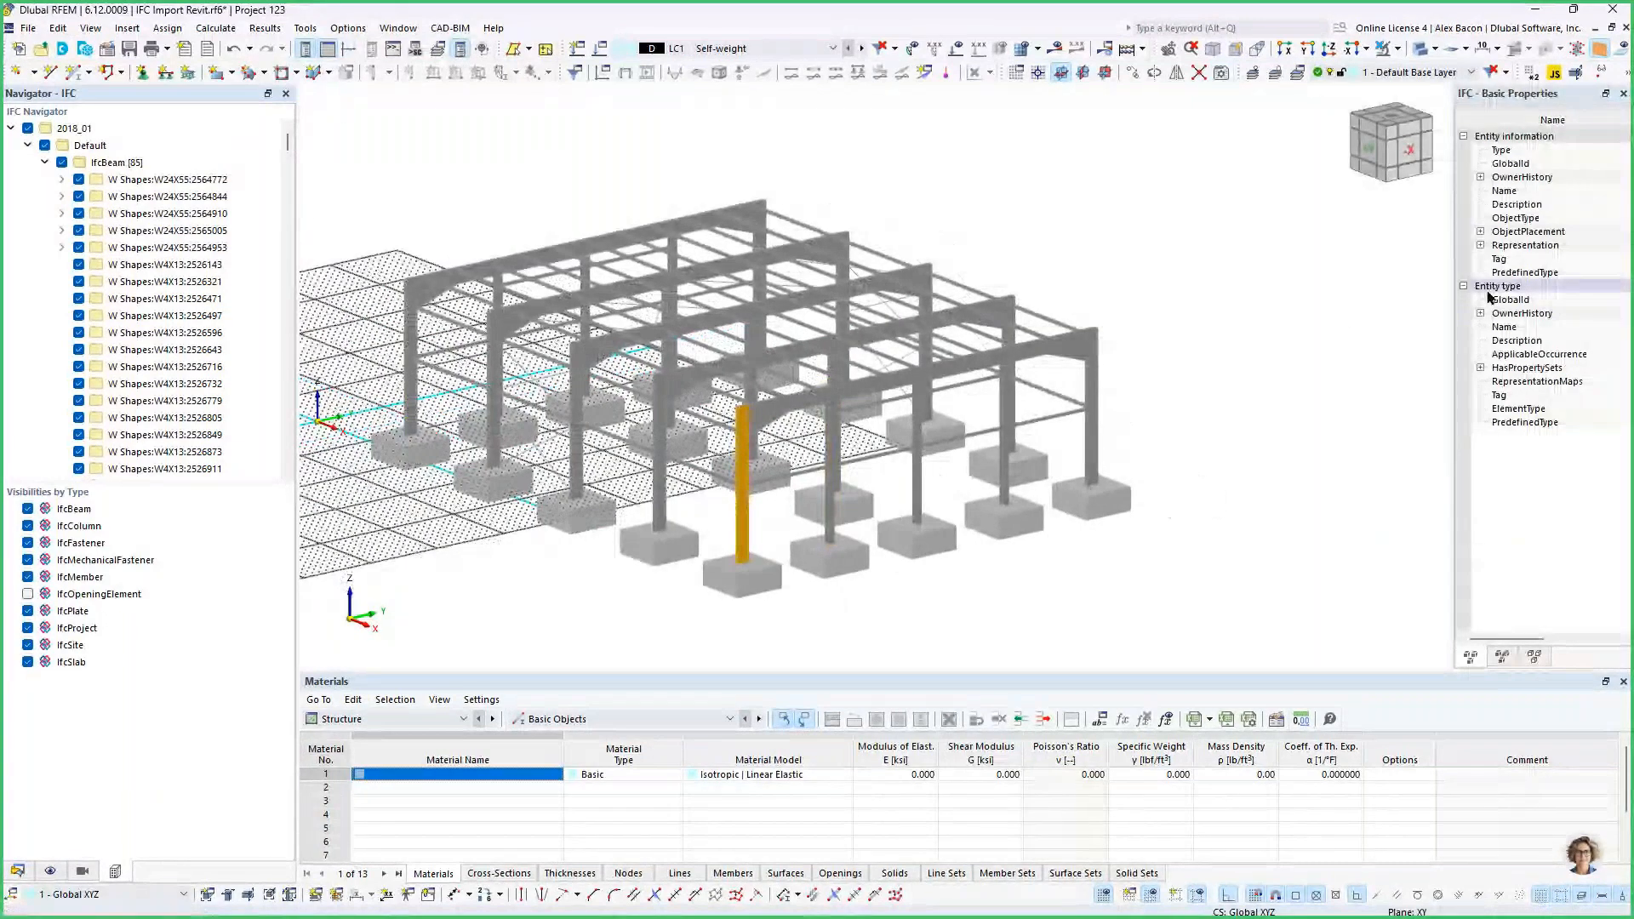
left_click_drag(1452, 286, 1239, 288)
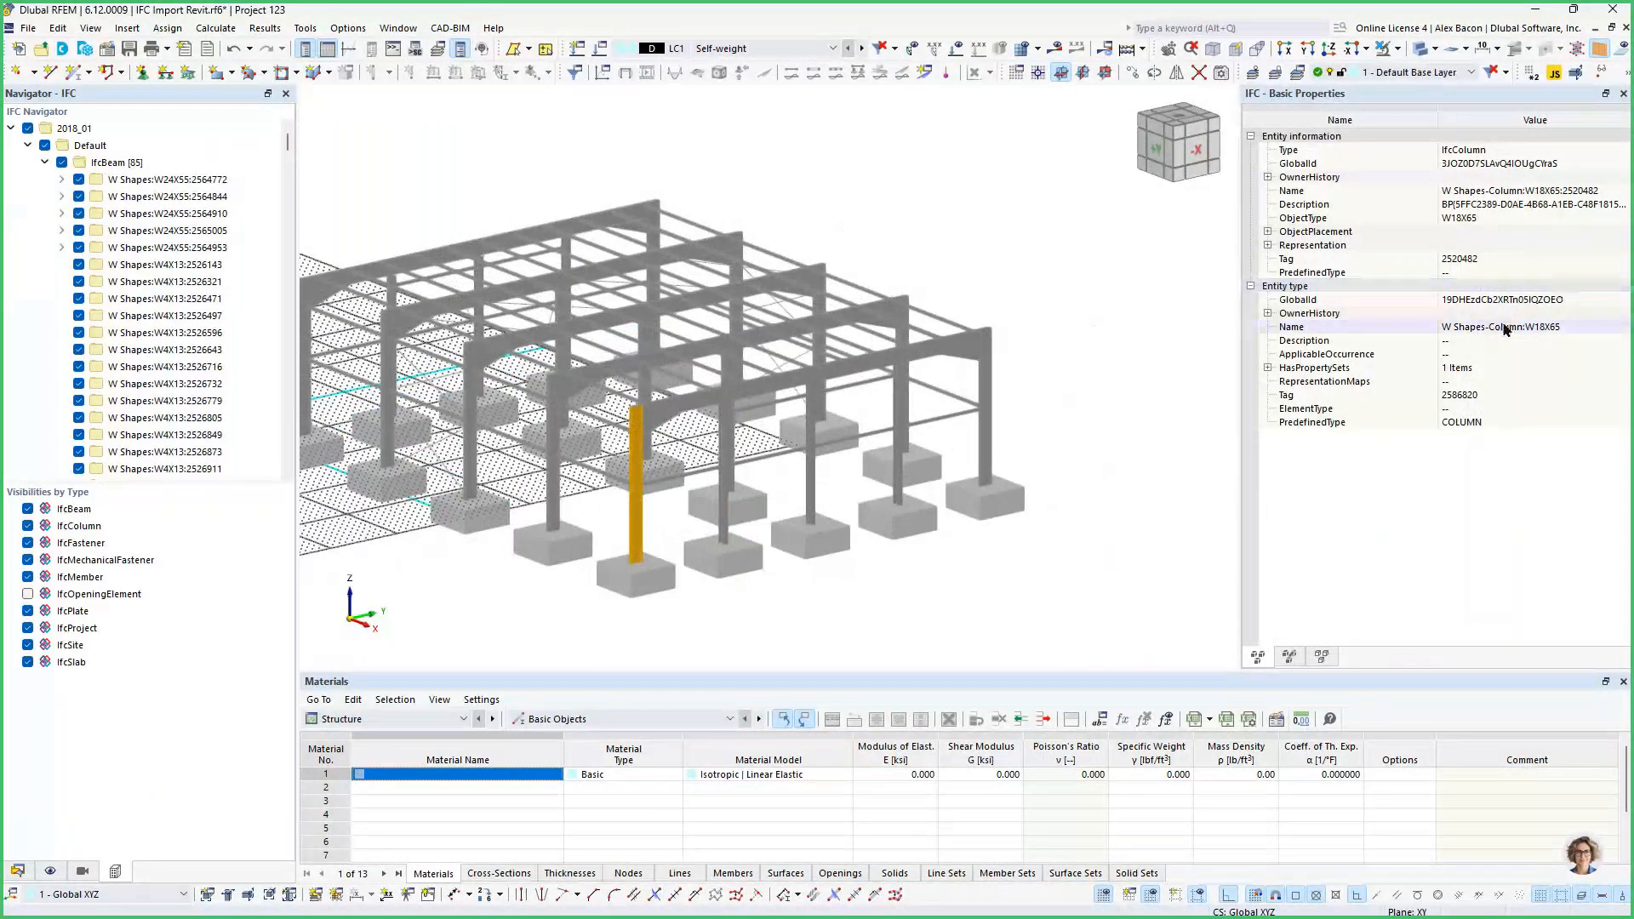
Check the material associated with the selected column in its IFC relations, and return to its basic properties.
left_click(1258, 656)
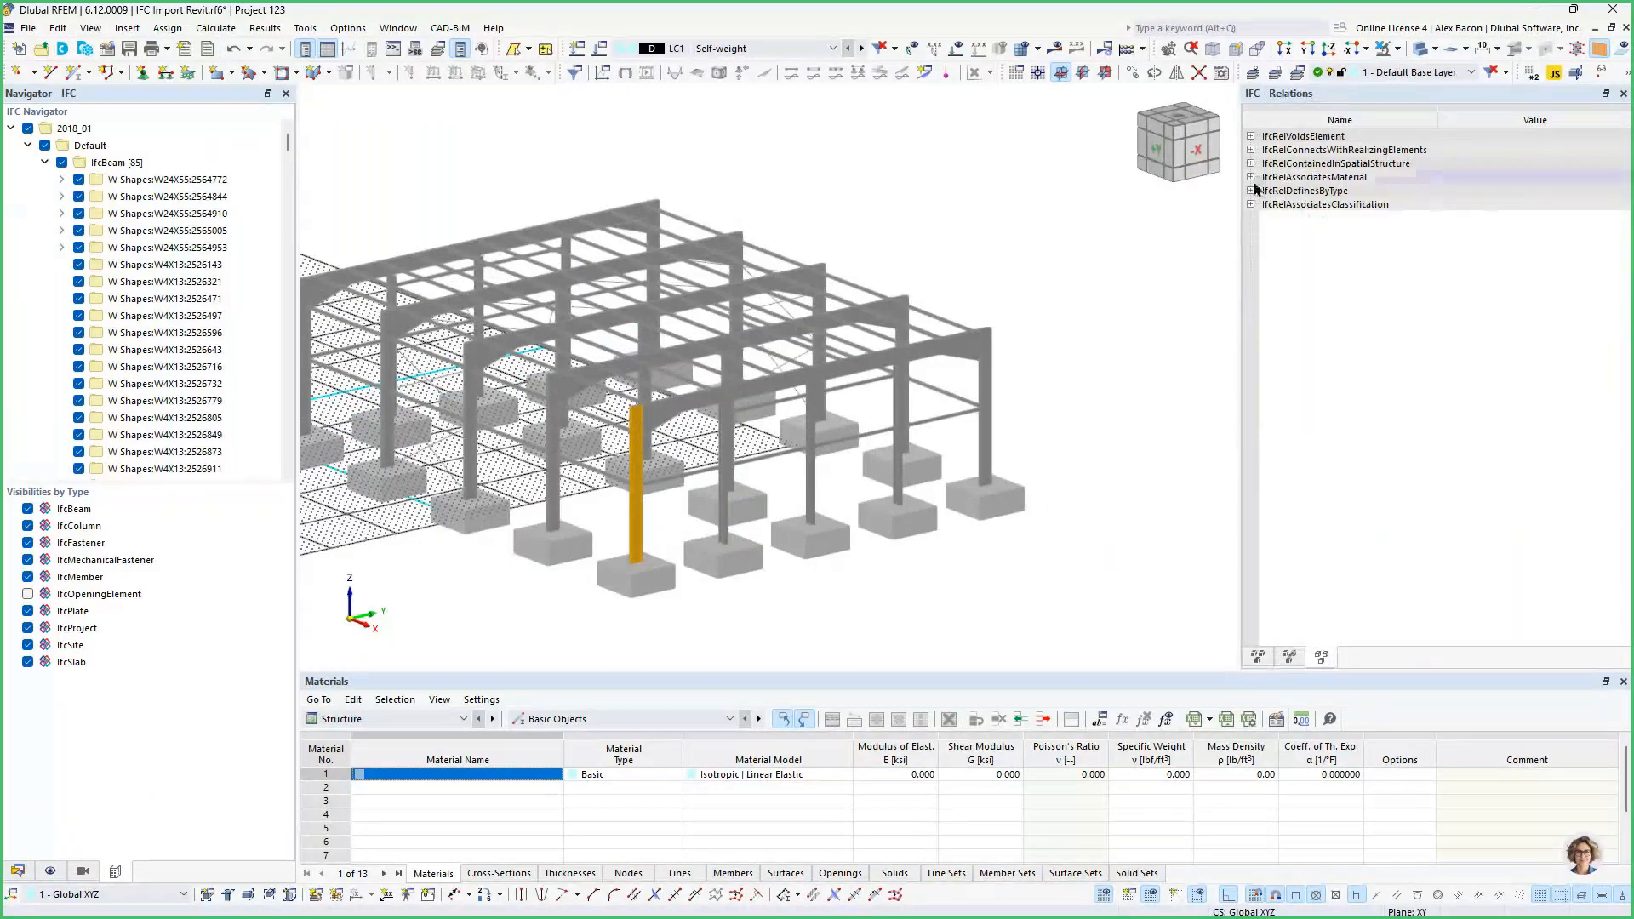
left_click(1253, 178)
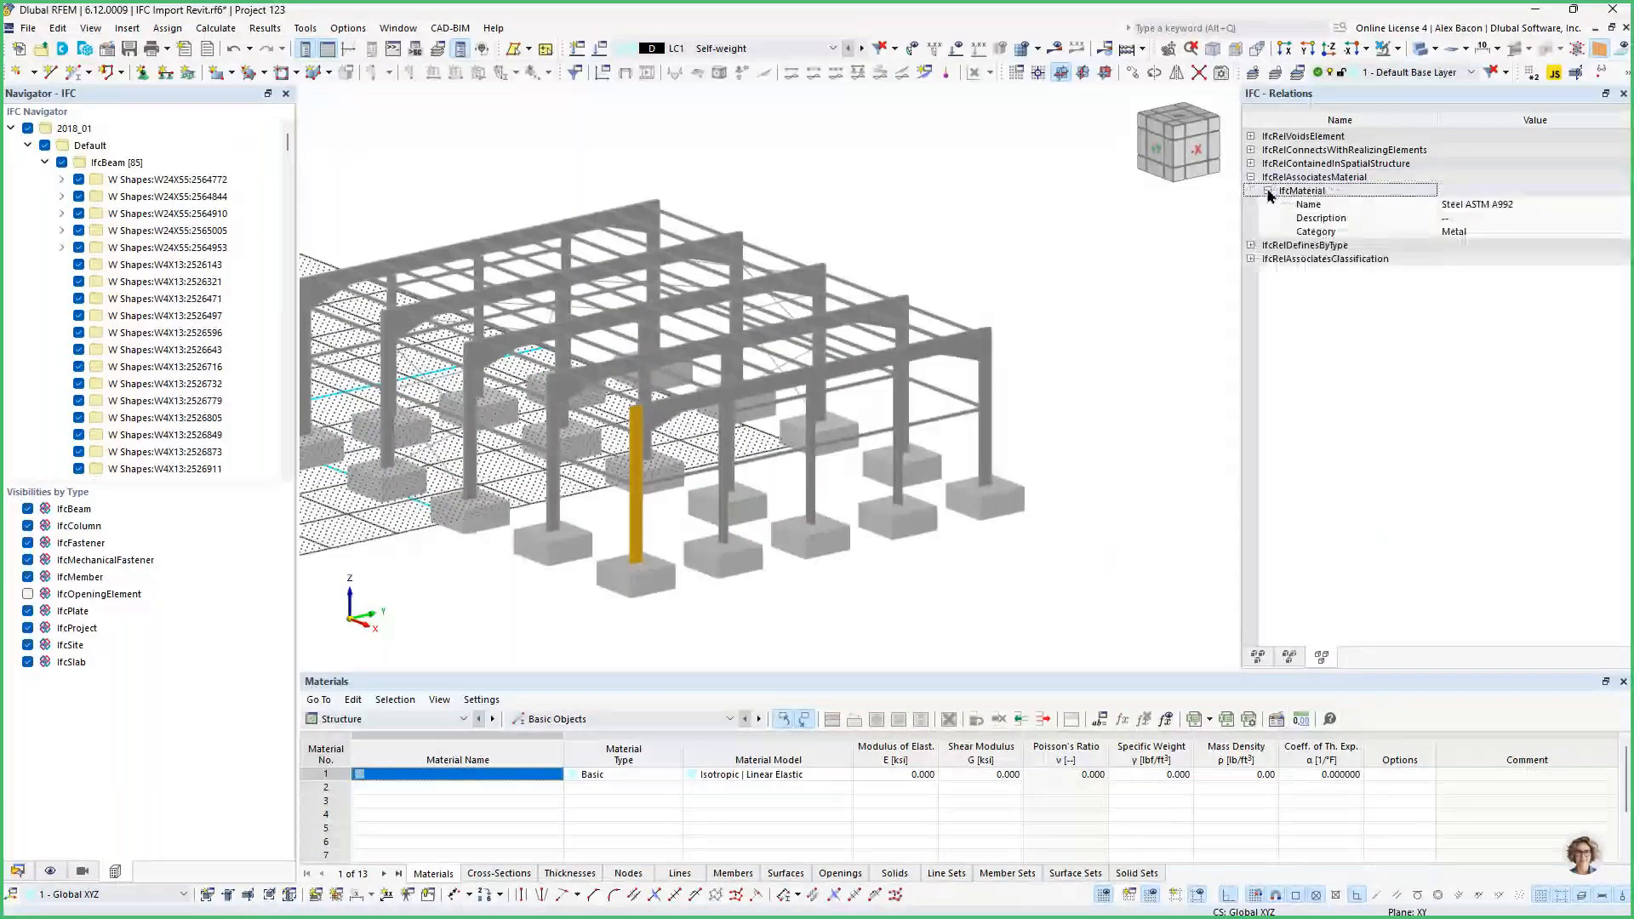
left_click(1261, 656)
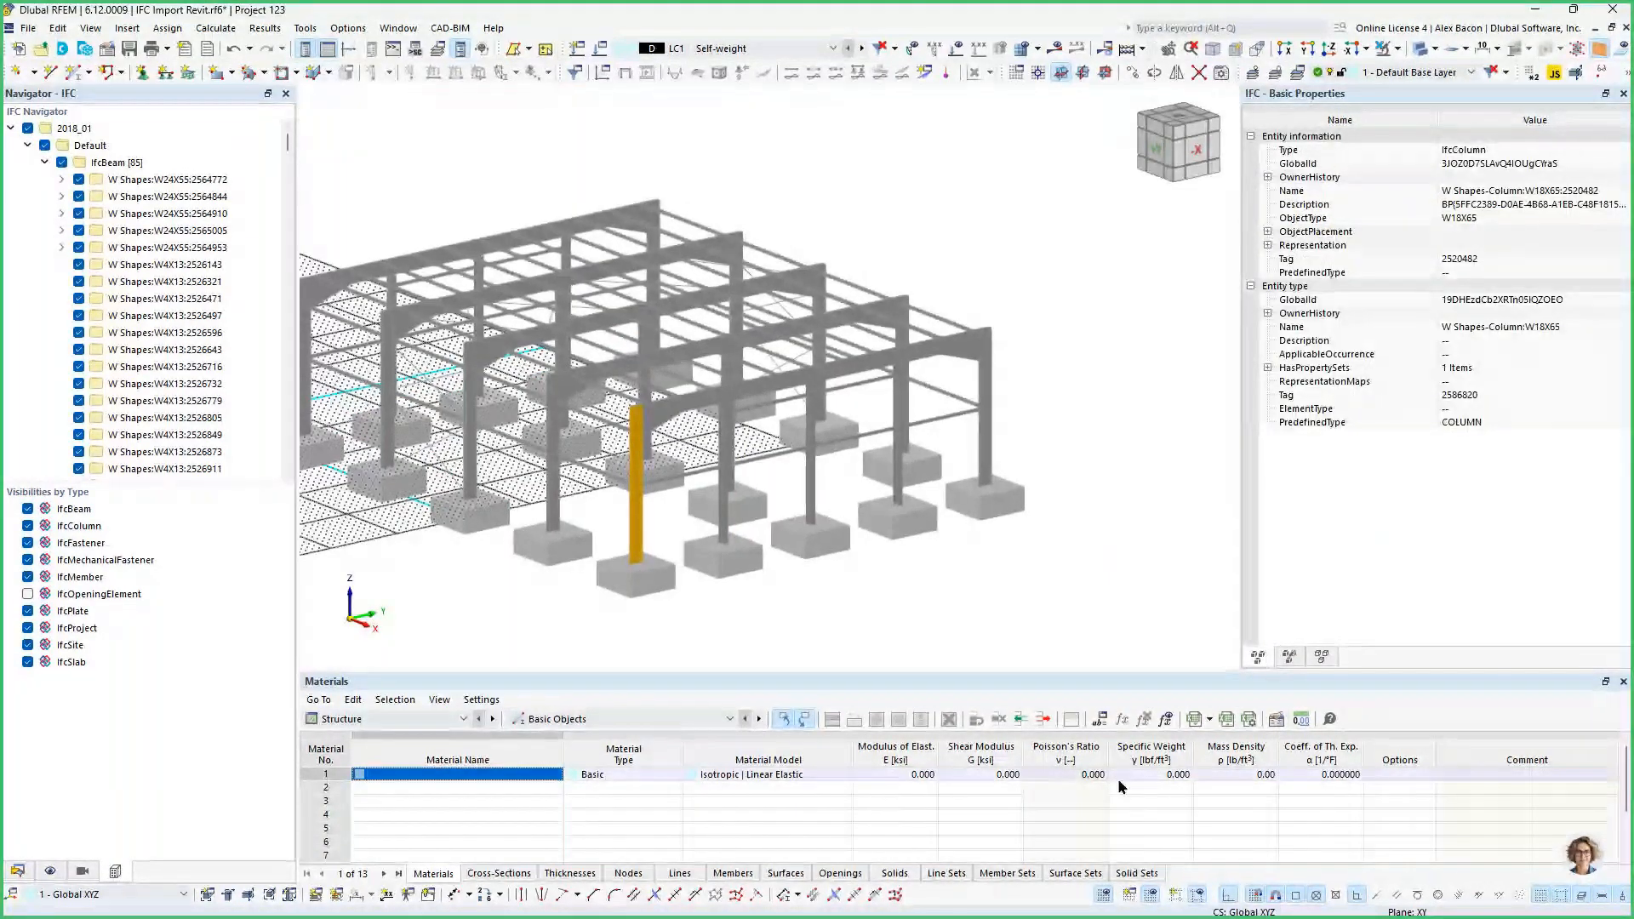
Hide the work plane grid and clear the column selection.
left_click(1103, 896)
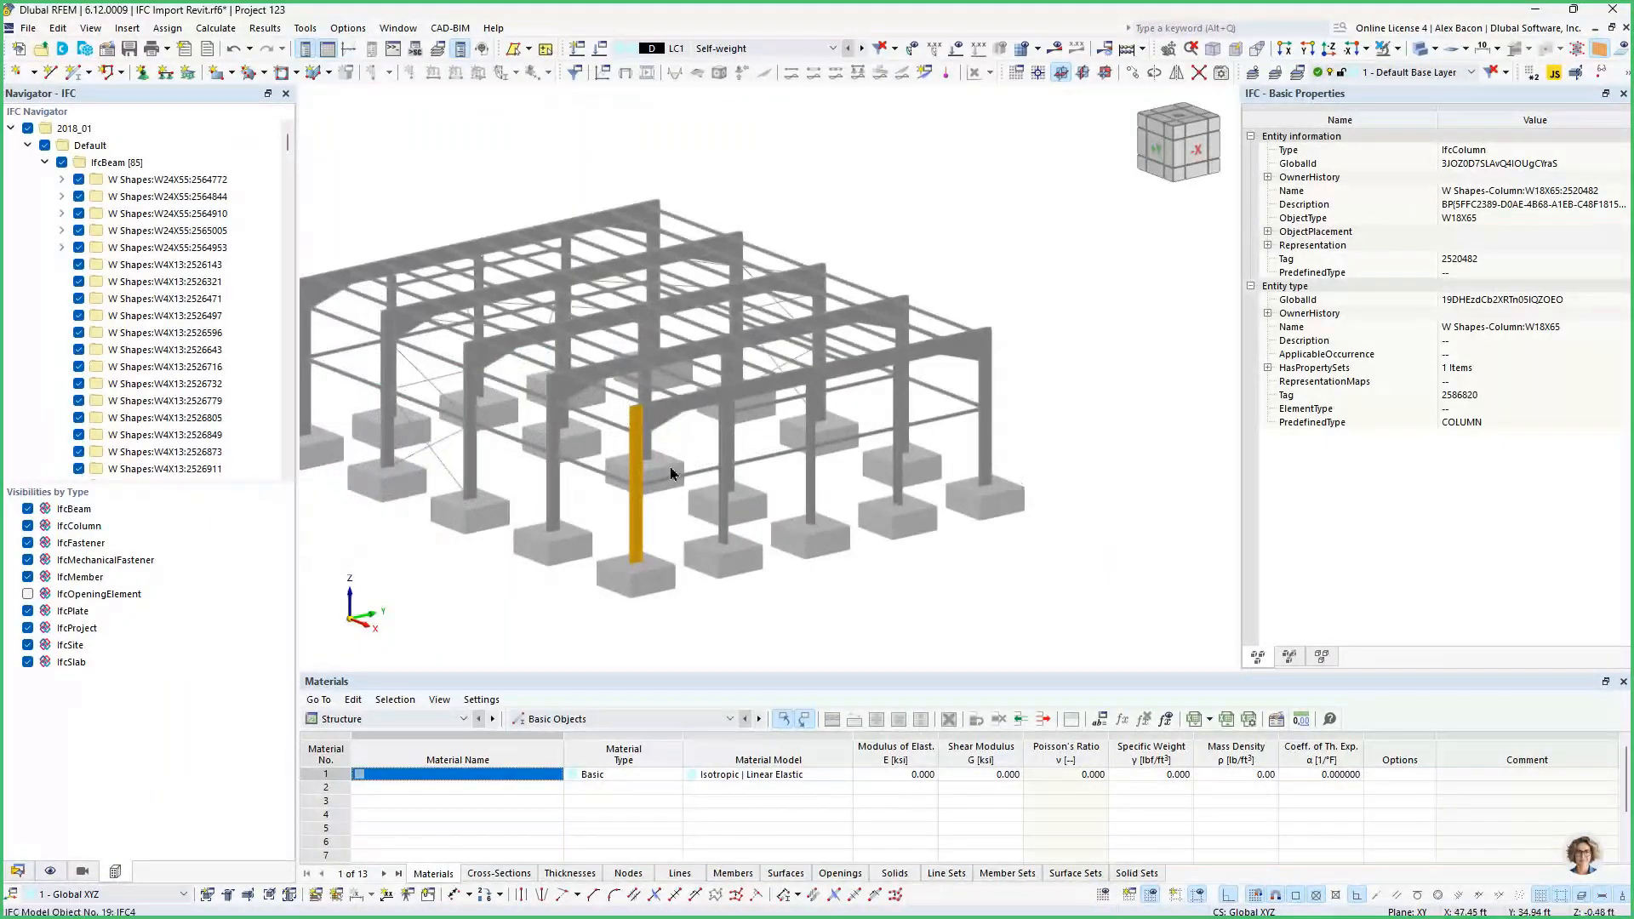
middle_click_drag(673, 515, 799, 535)
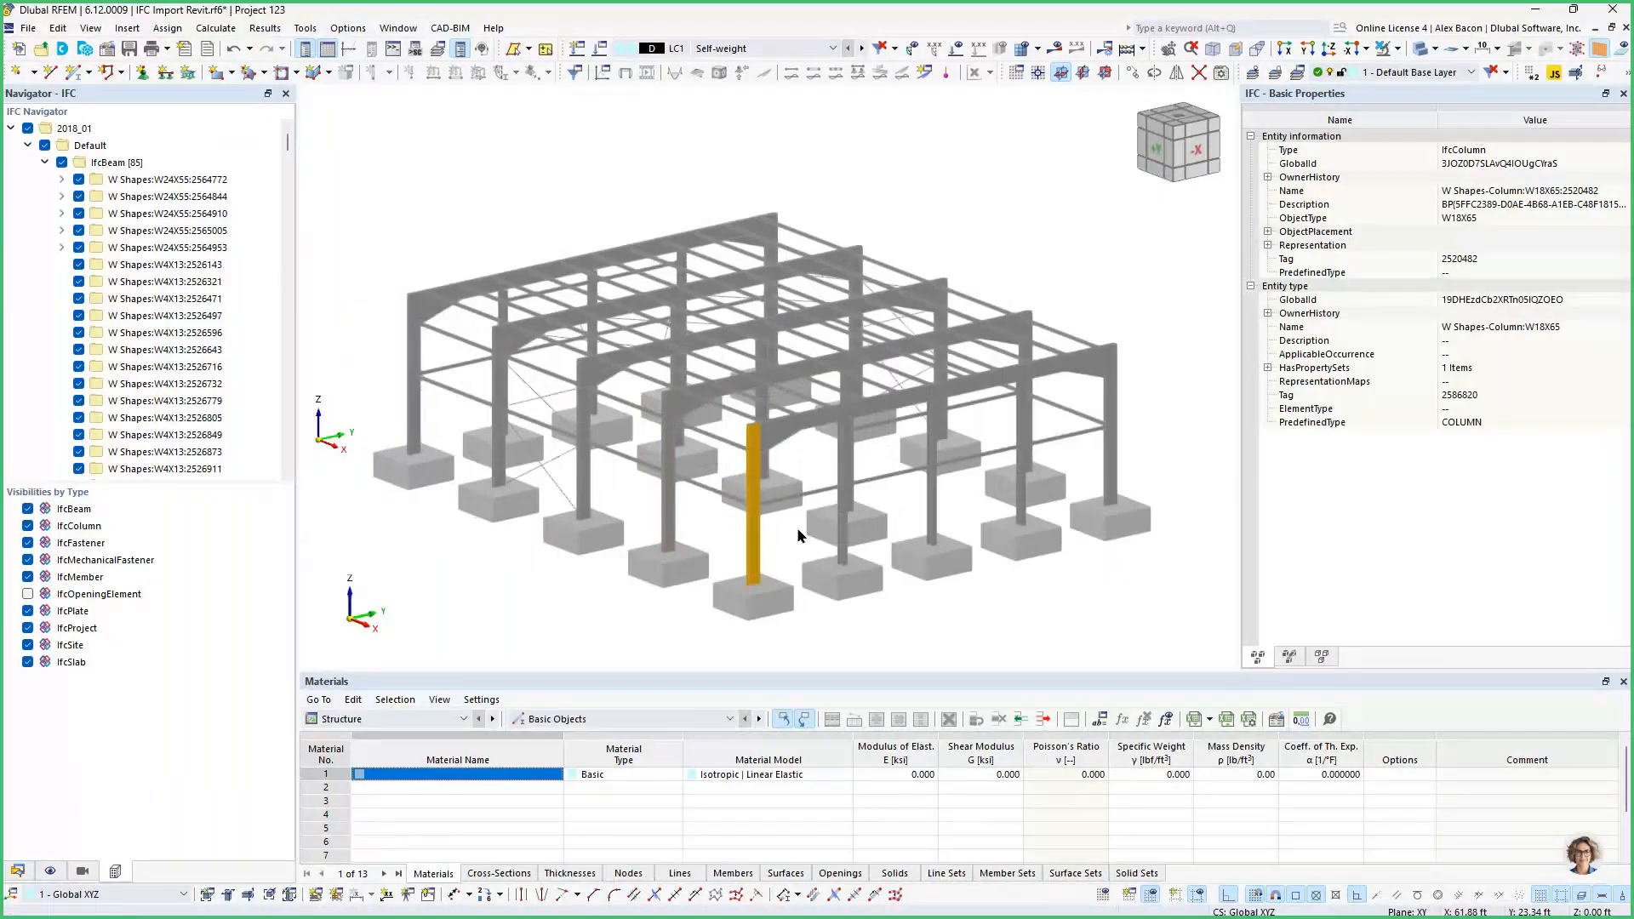
left_click(798, 529)
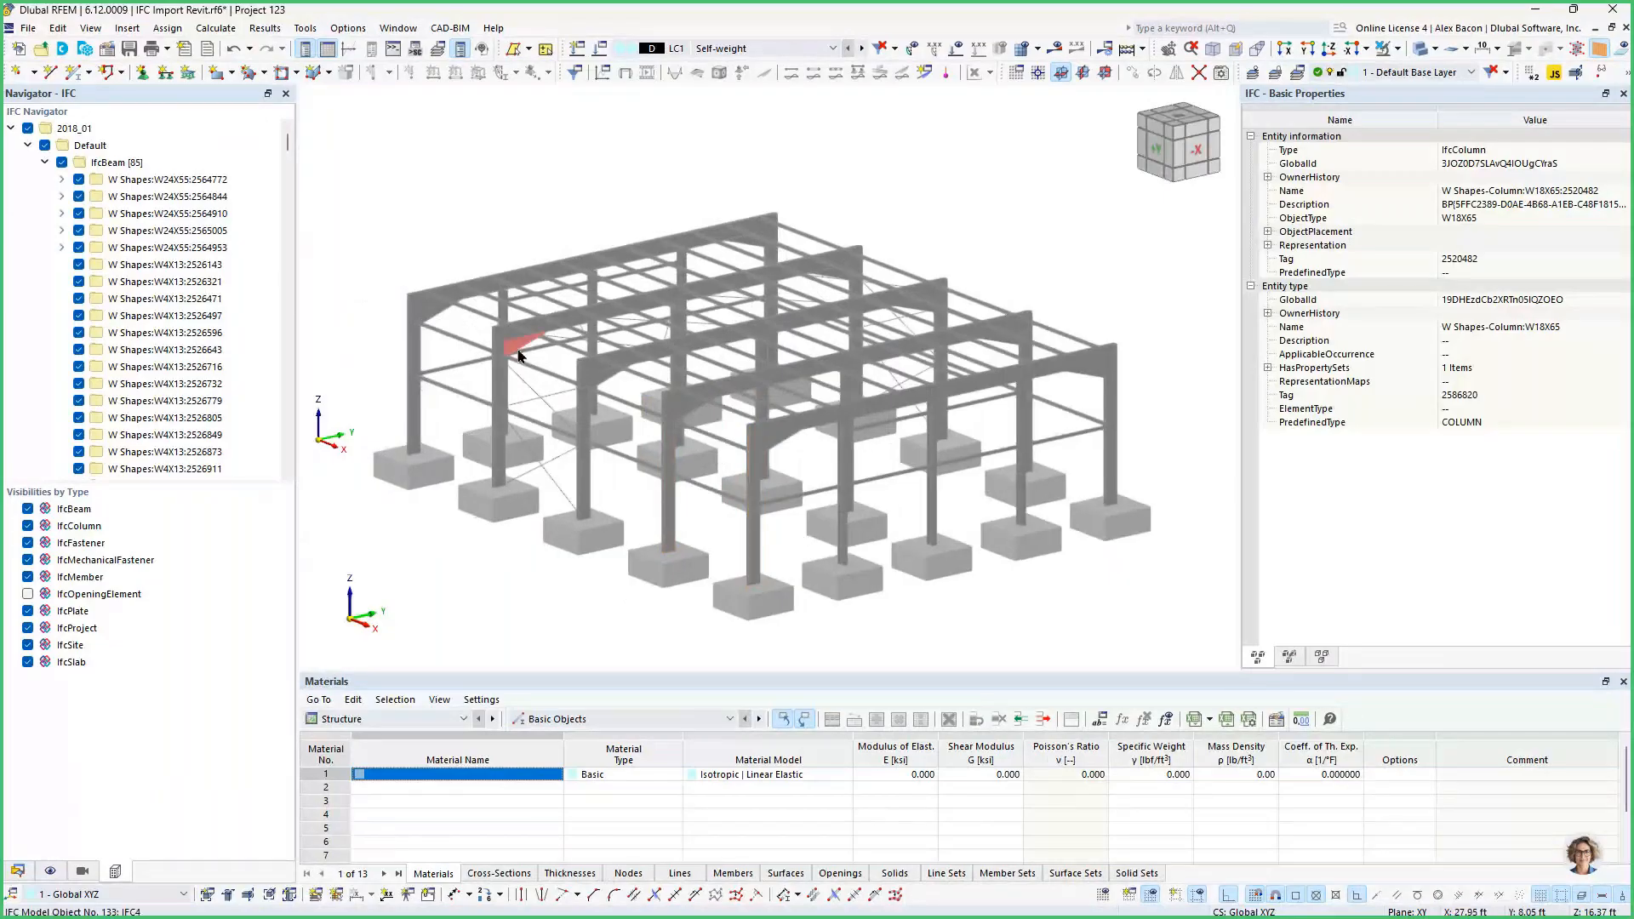
Select a column of another frame to view its IFC properties, and display the model's data tree.
scroll(574, 420, "up", 5)
left_click(574, 420)
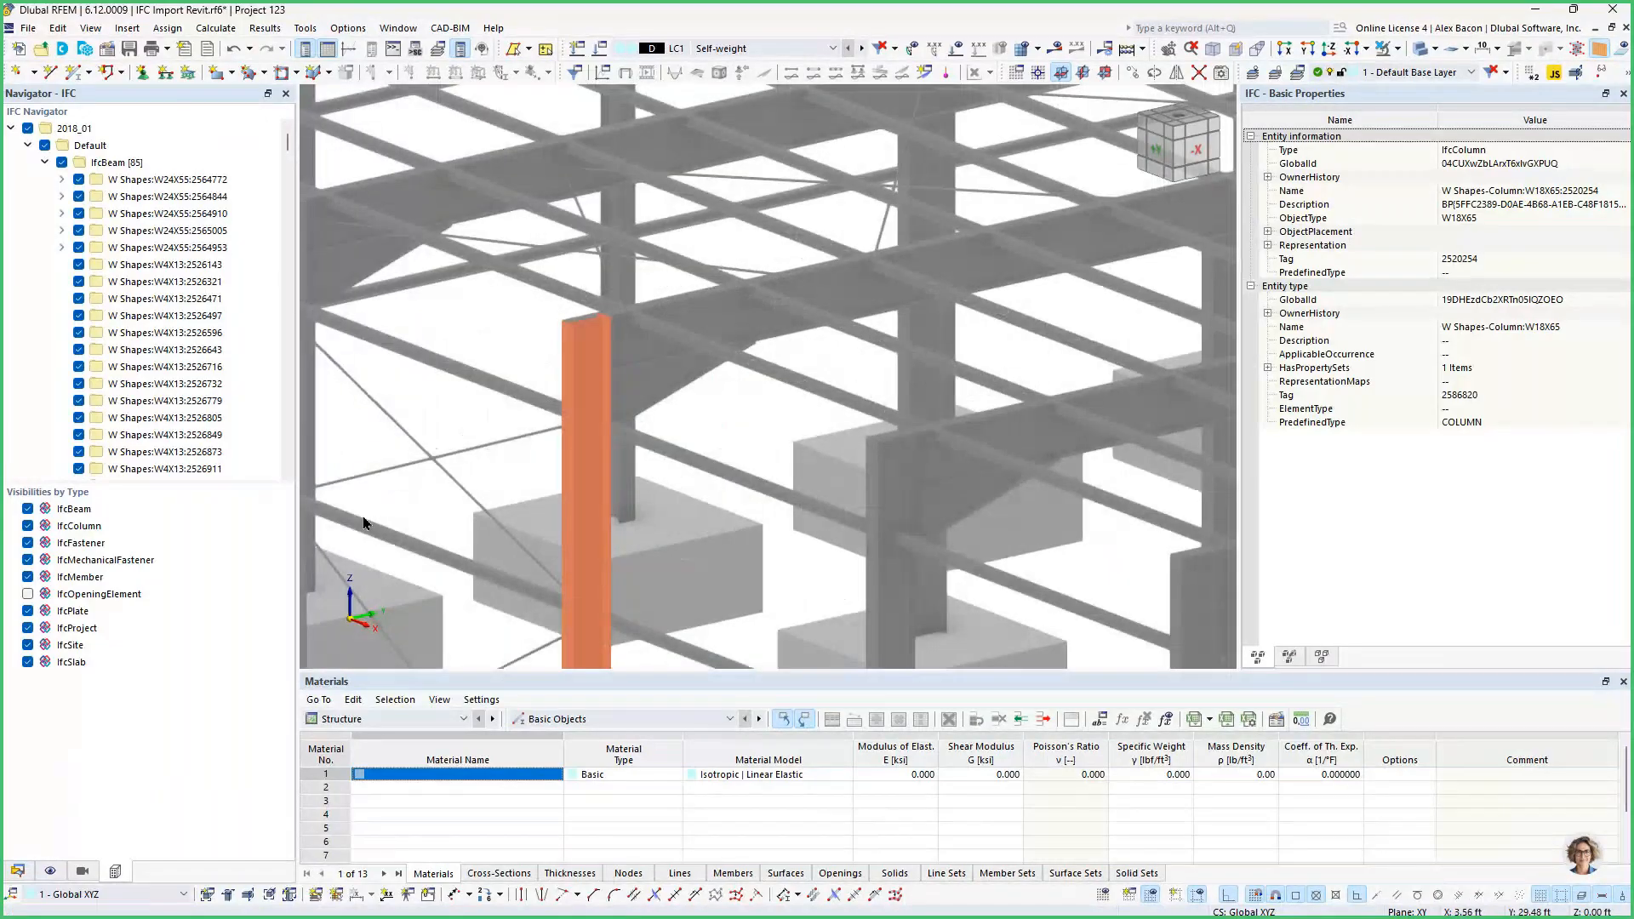
left_click(20, 870)
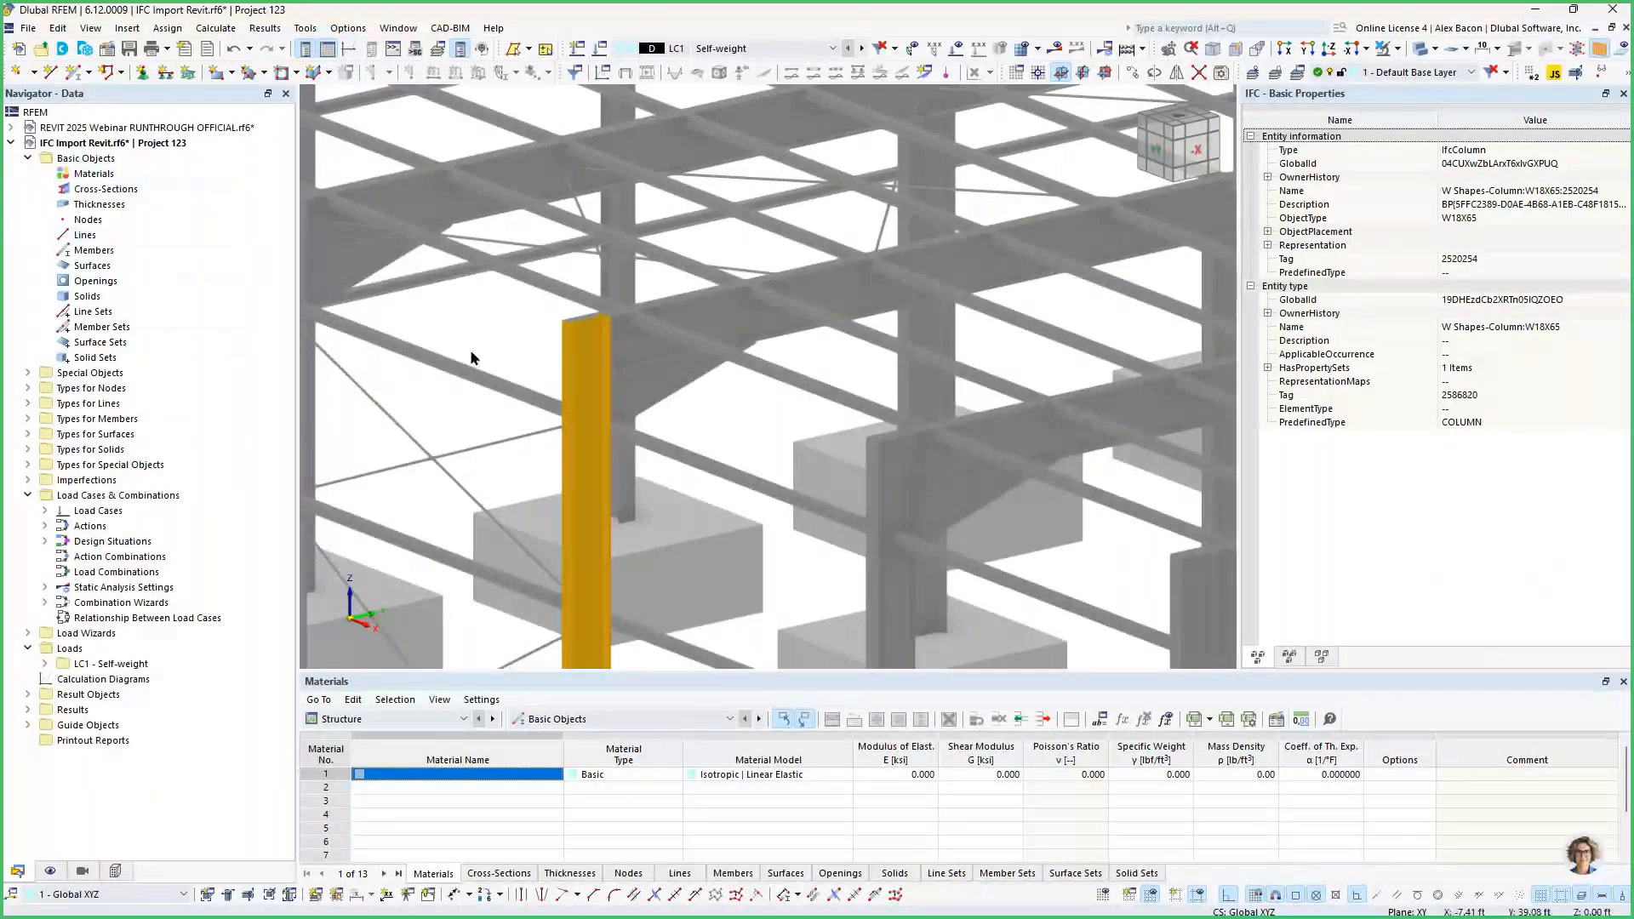
Show the IFC navigator for the imported model and open the conversion tables.
scroll(544, 384, "down", 3)
scroll(545, 384, "down", 3)
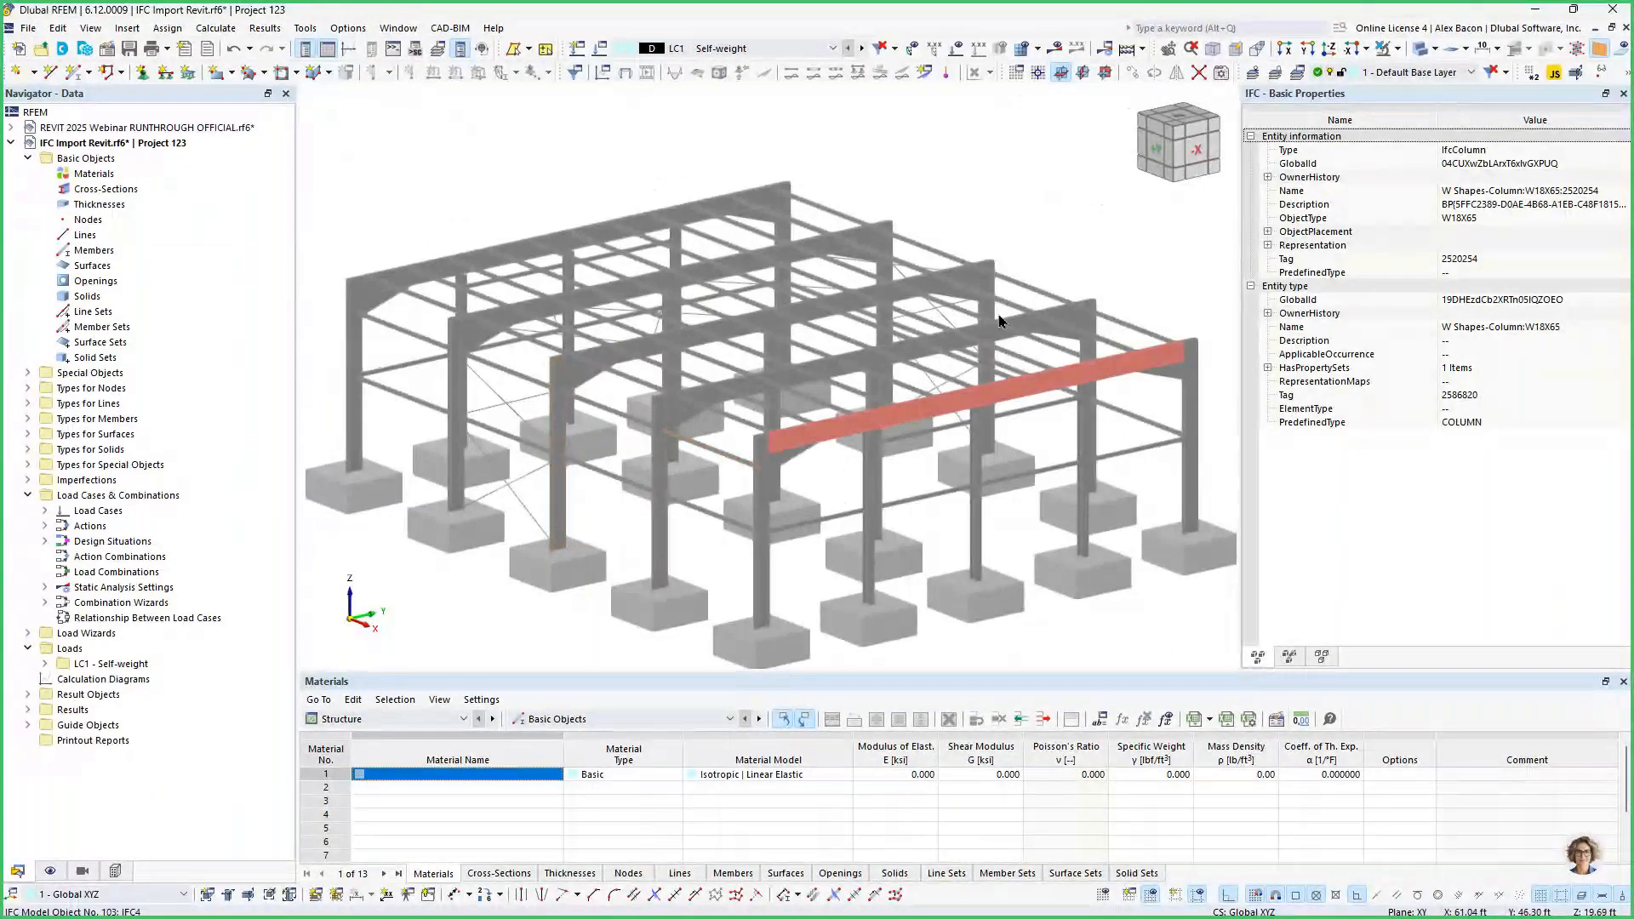
left_click(116, 870)
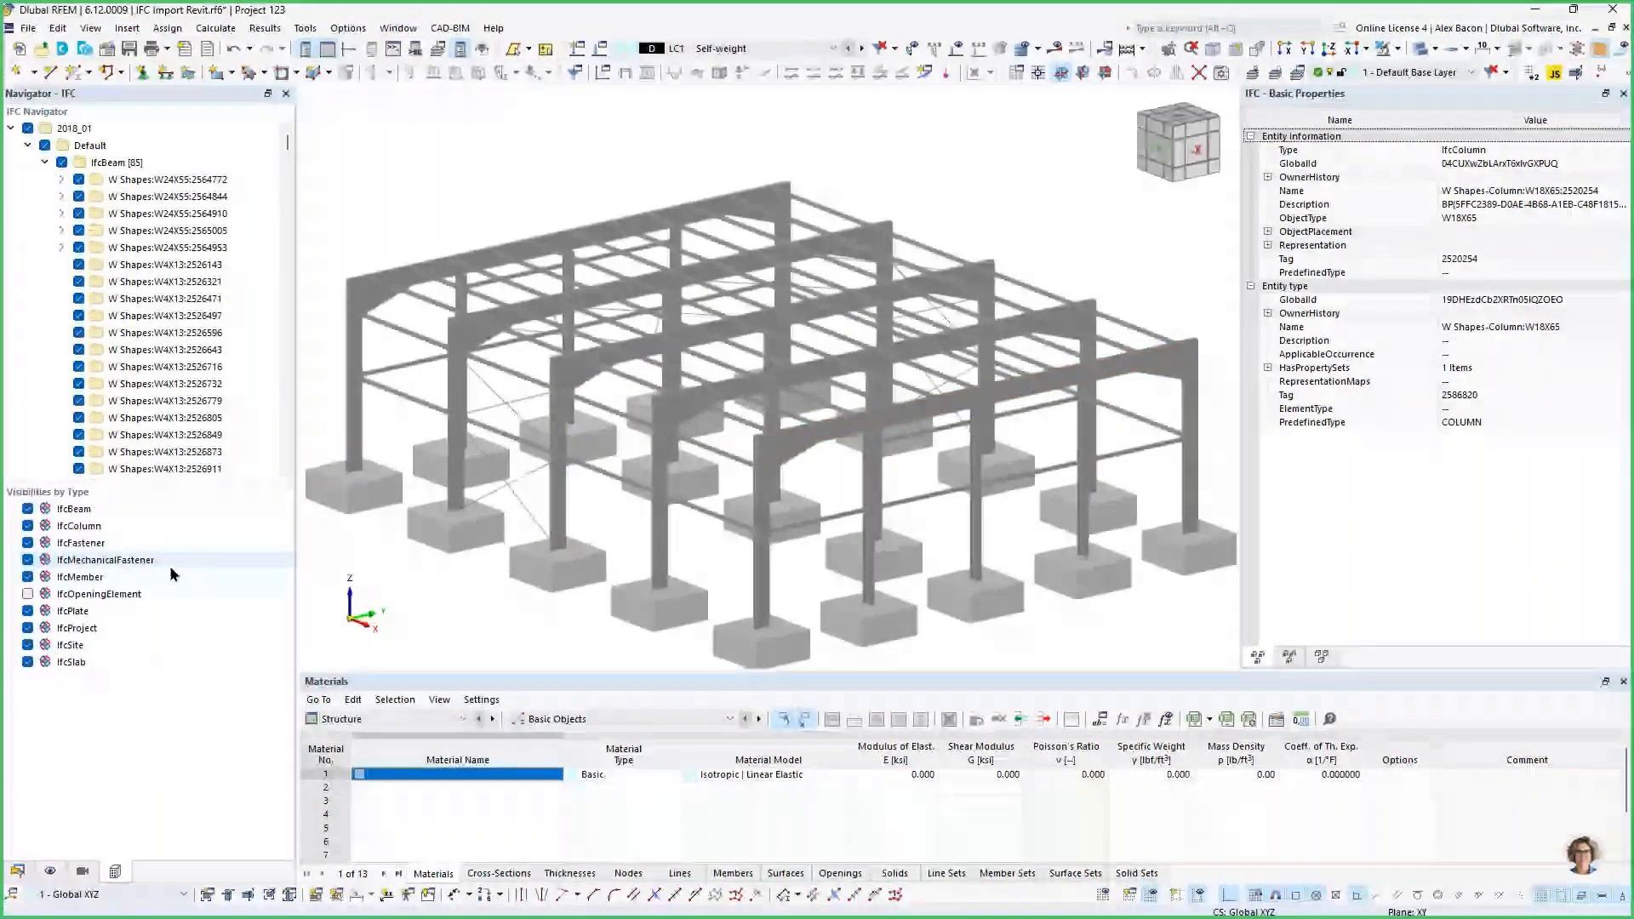
left_click(446, 32)
left_click(511, 175)
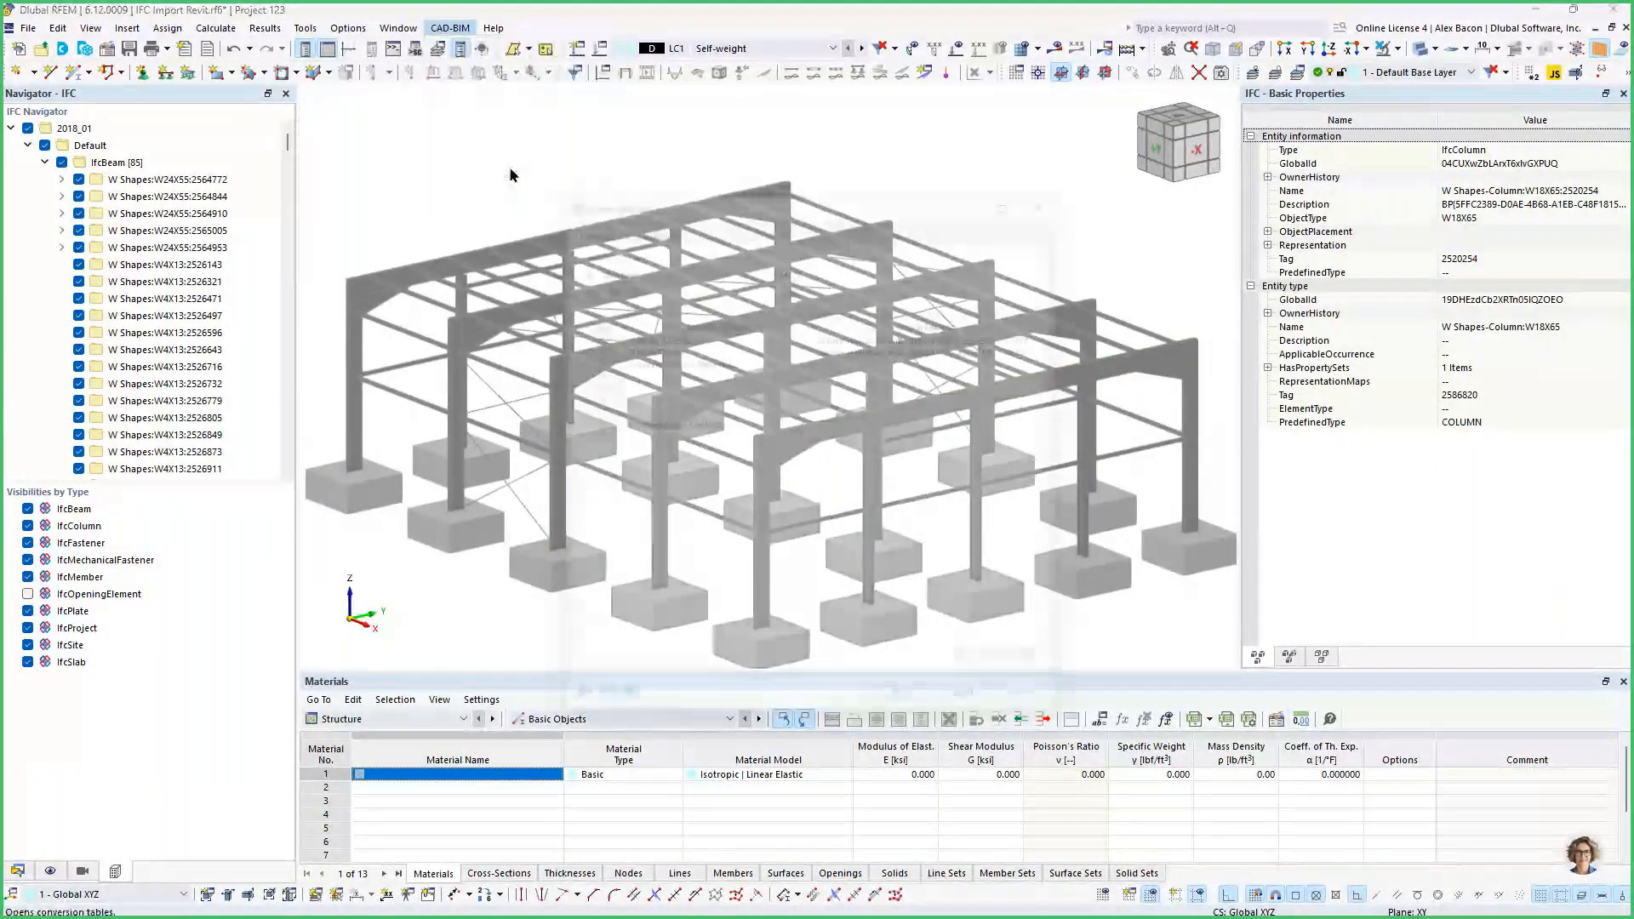
Clear the "Dachdeckung - Blechdach" row from the material conversion table and check the Steel ASTM A992 and A36 mappings.
left_click_drag(737, 182, 670, 171)
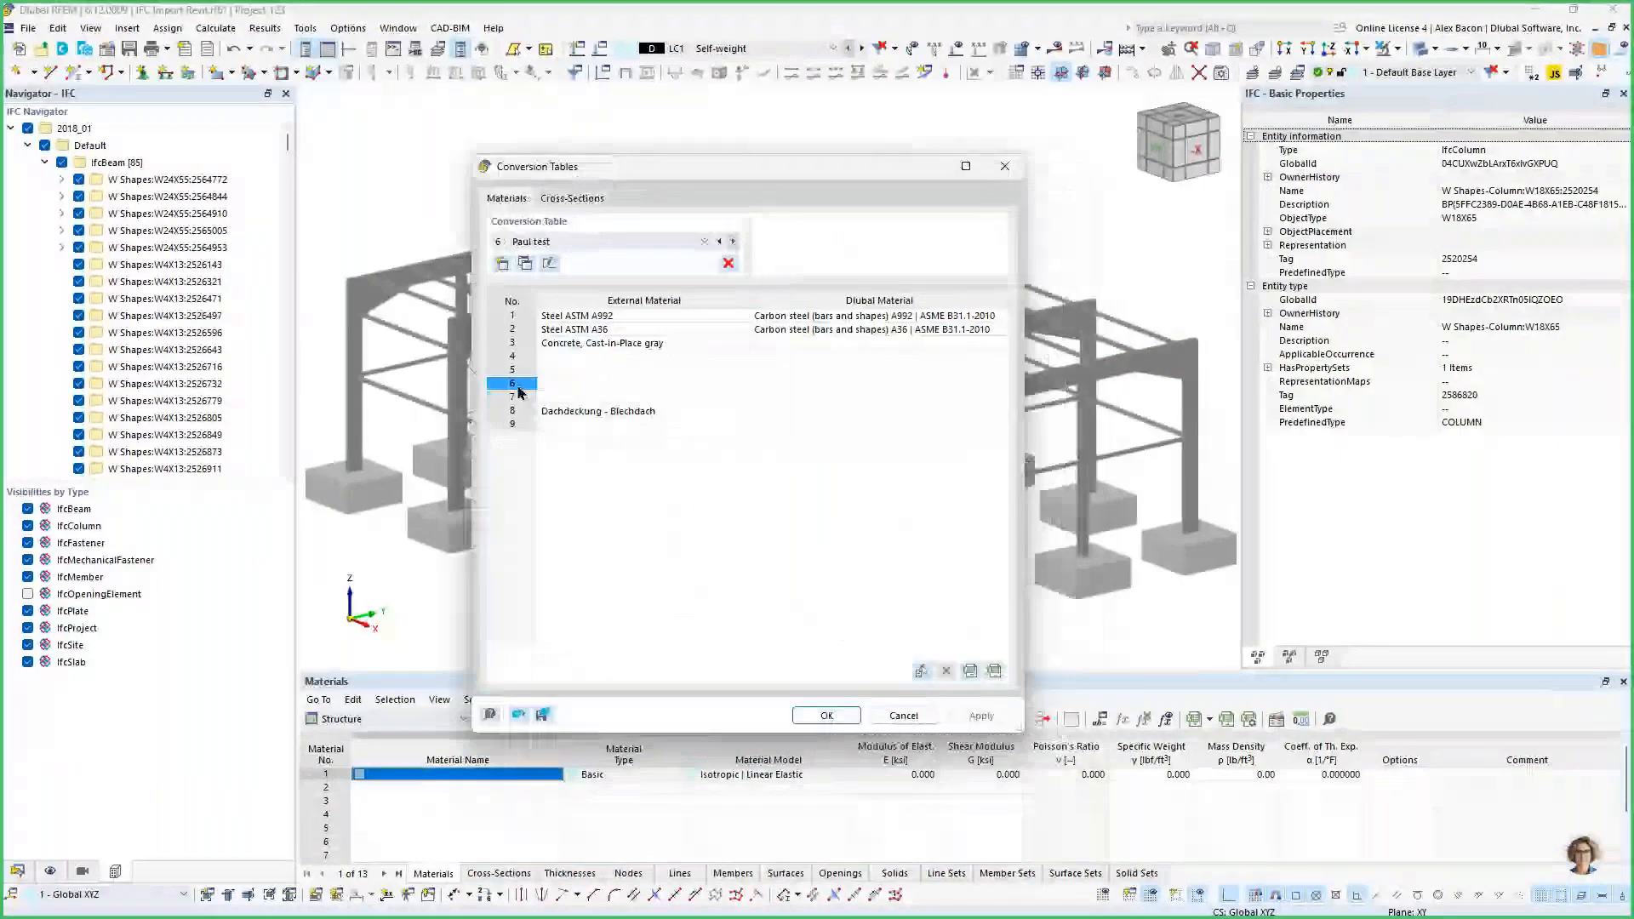
left_click(511, 412)
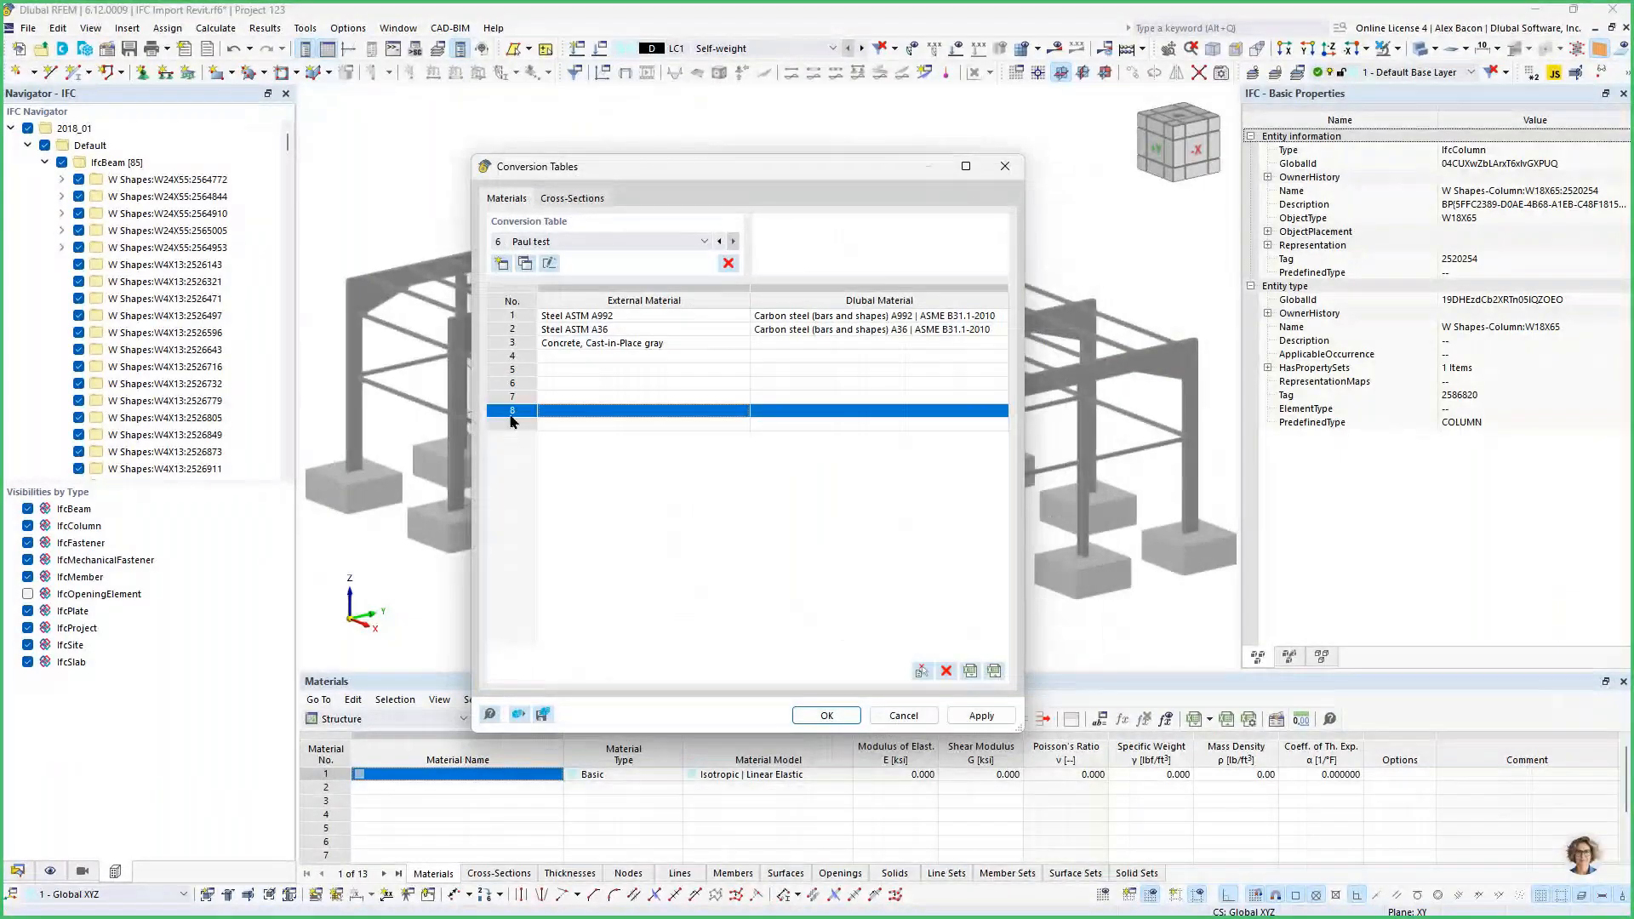
double_click(596, 316)
left_click(618, 332)
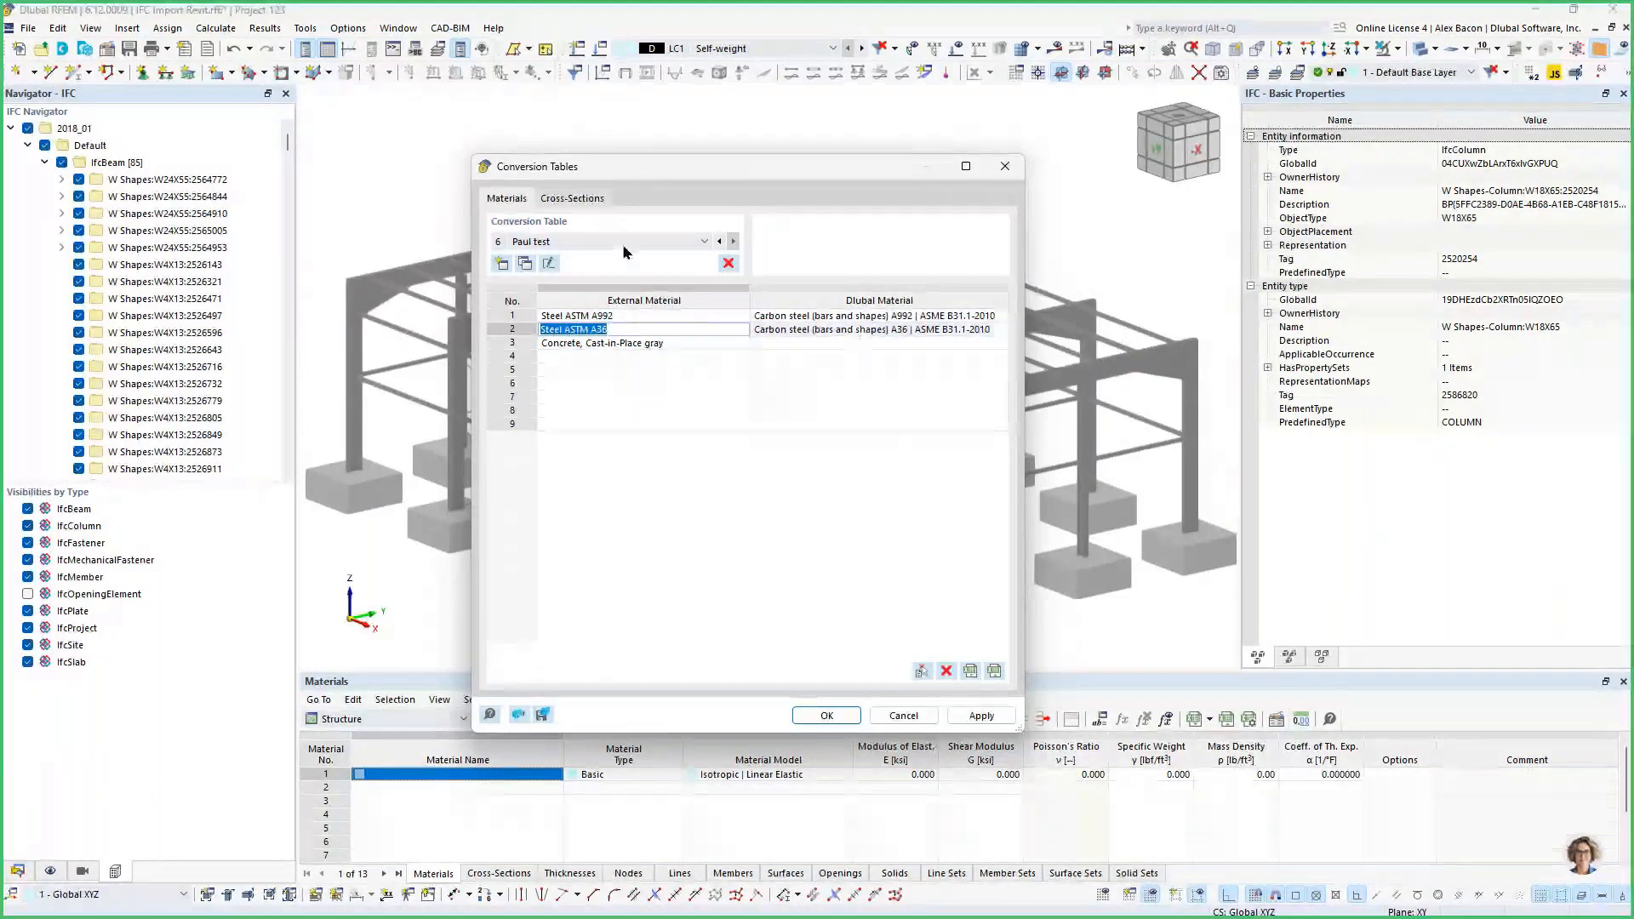
Review the cross-section conversion table and the library available for a new row, and close both without saving.
left_click(572, 198)
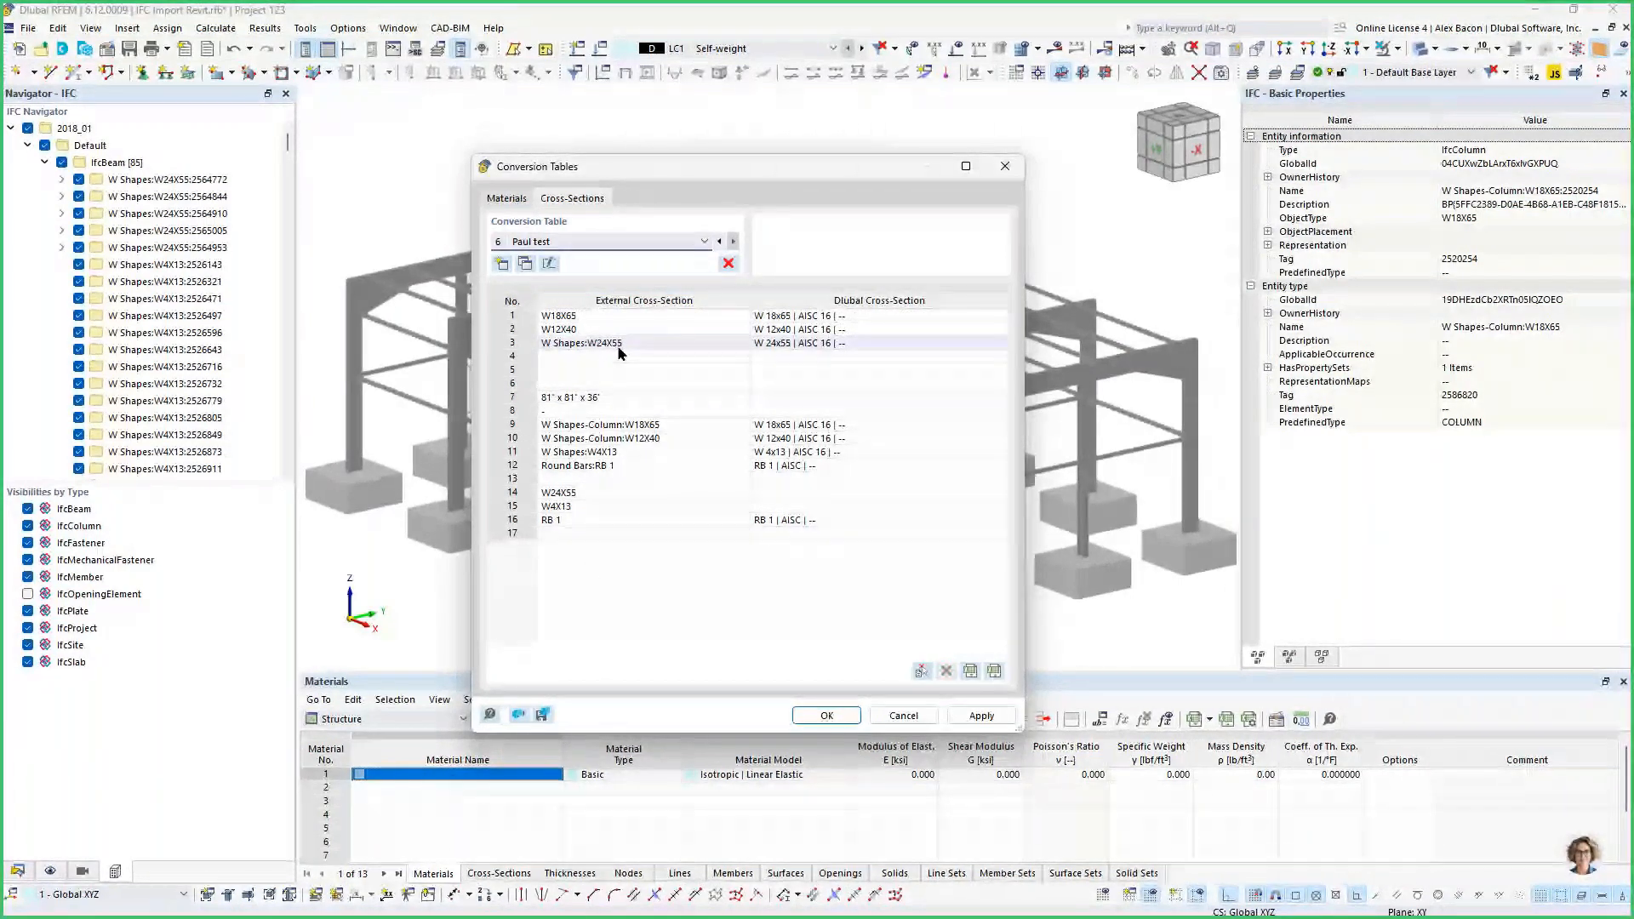
left_click(589, 533)
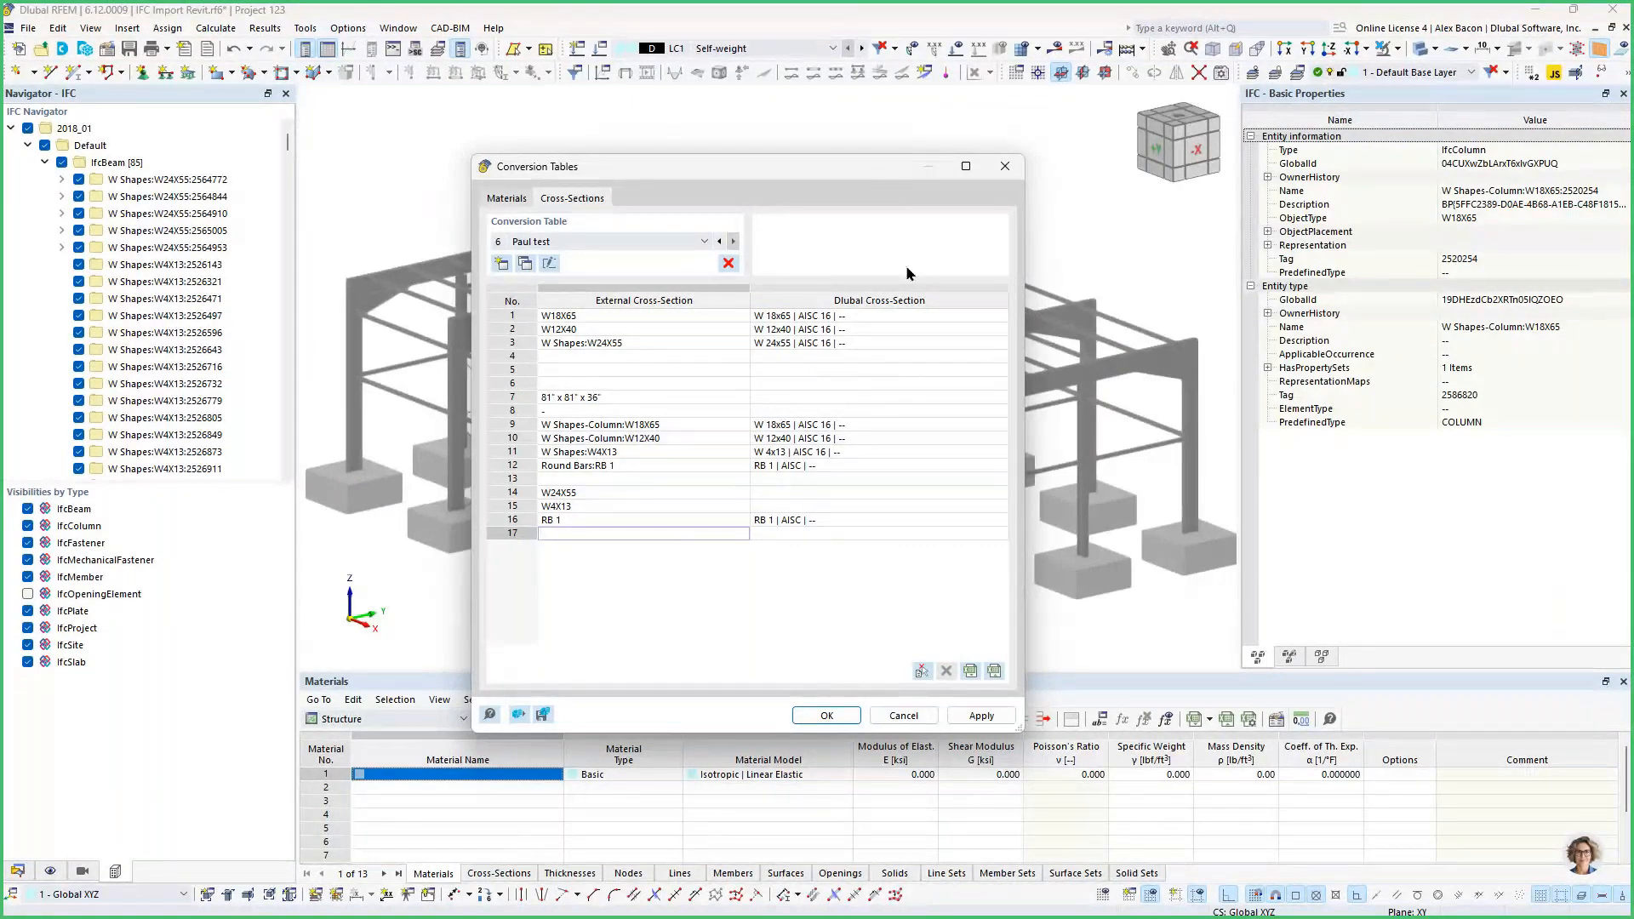
left_click(659, 243)
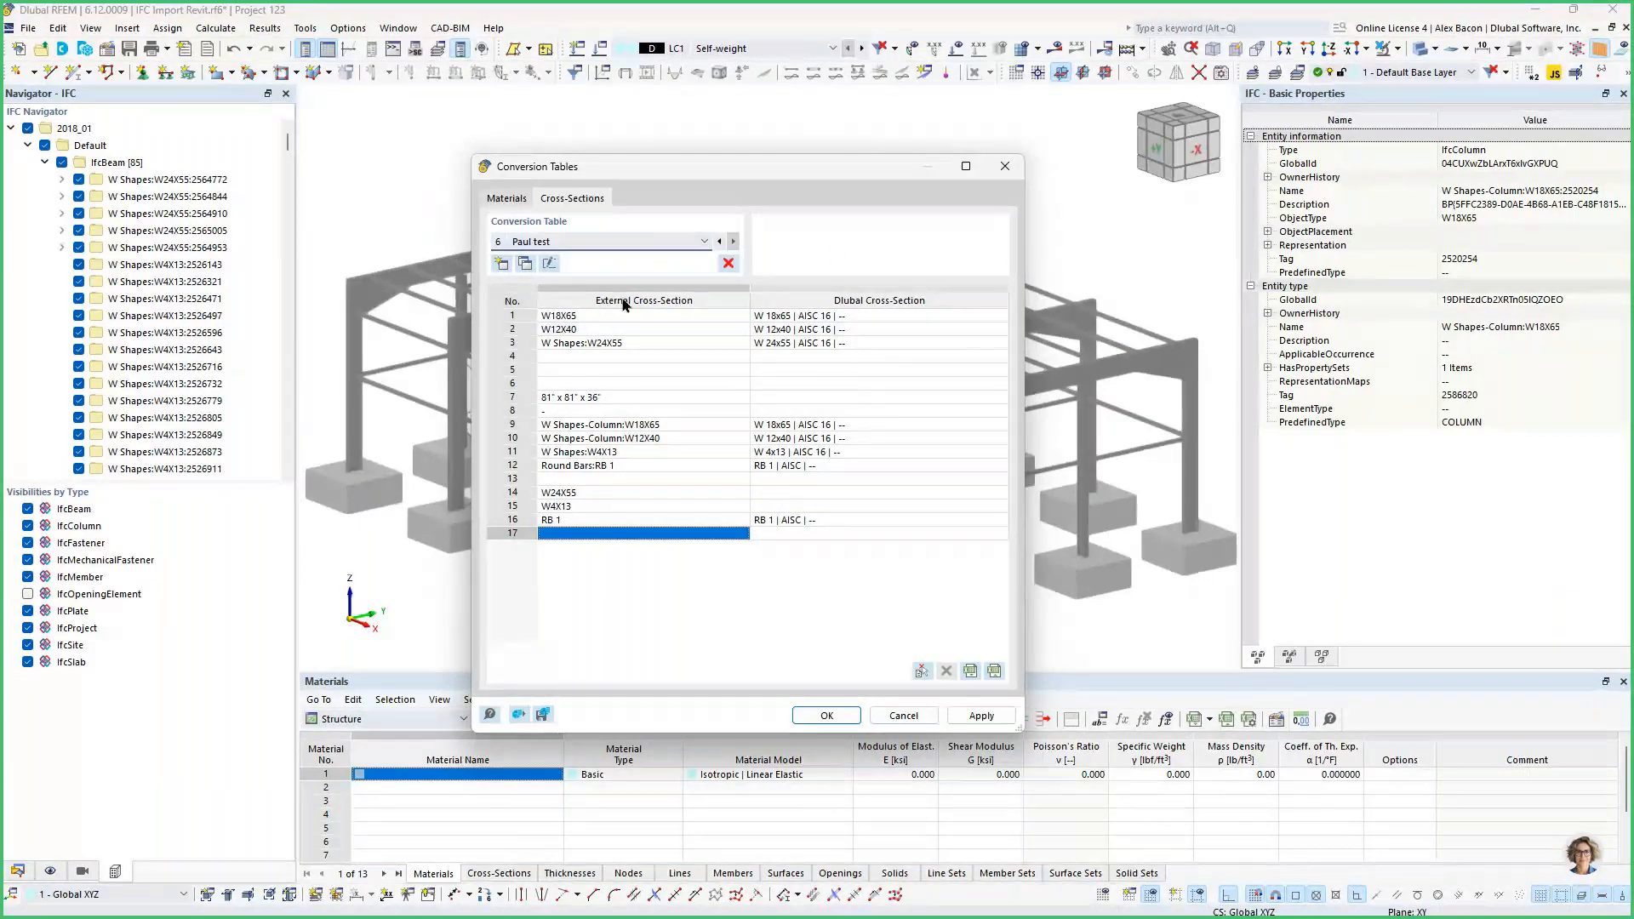
left_click(996, 534)
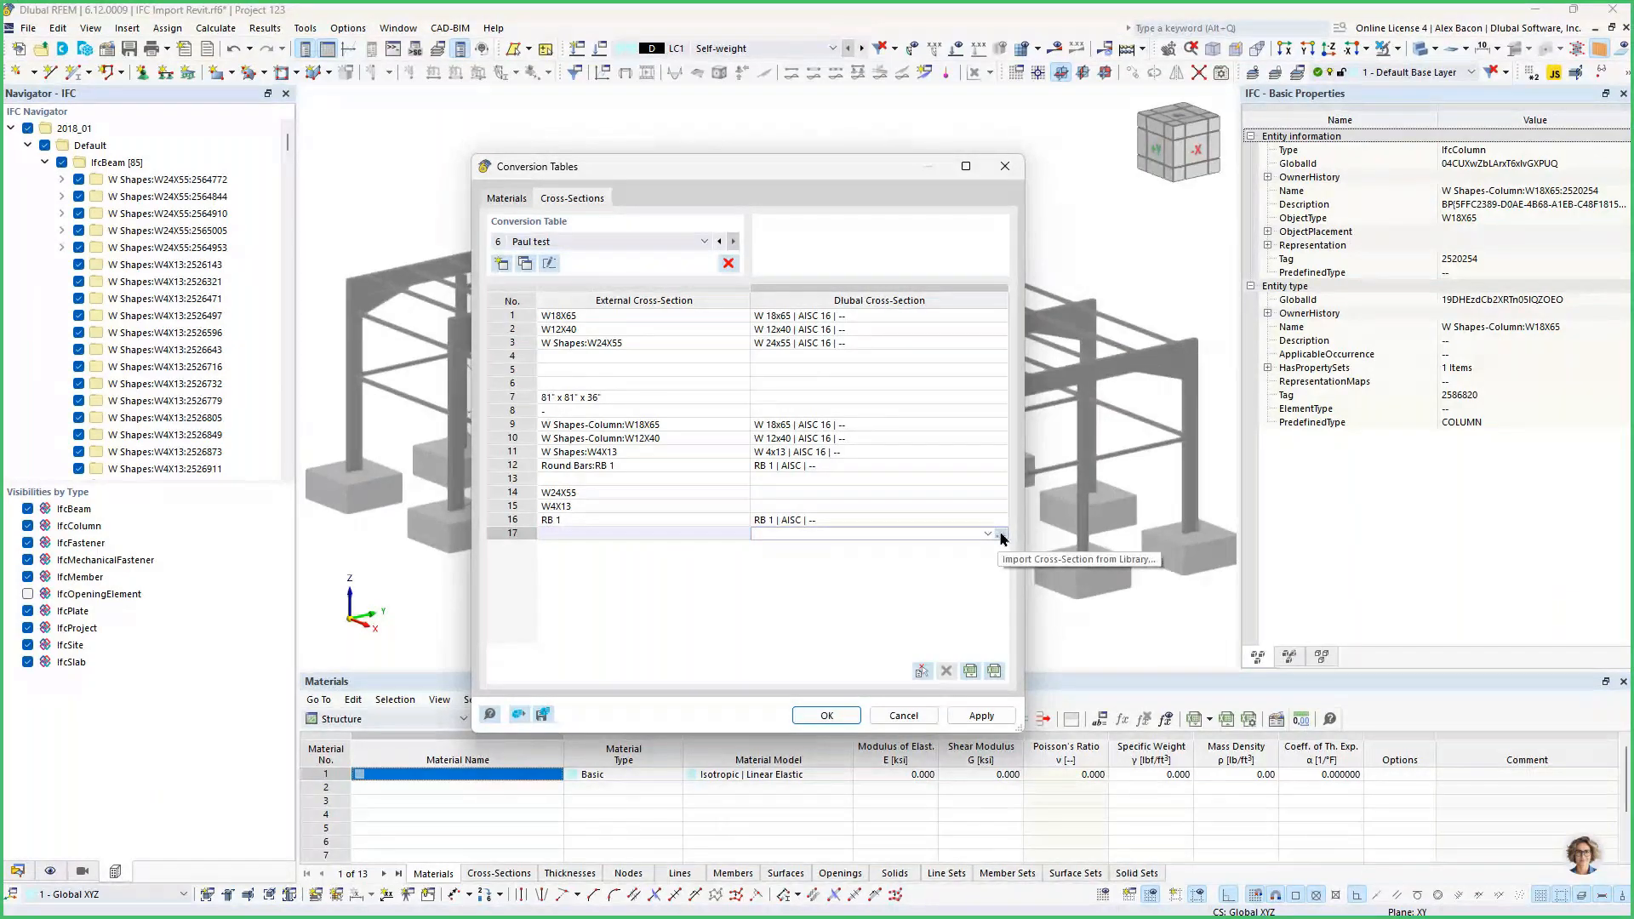
left_click(1001, 535)
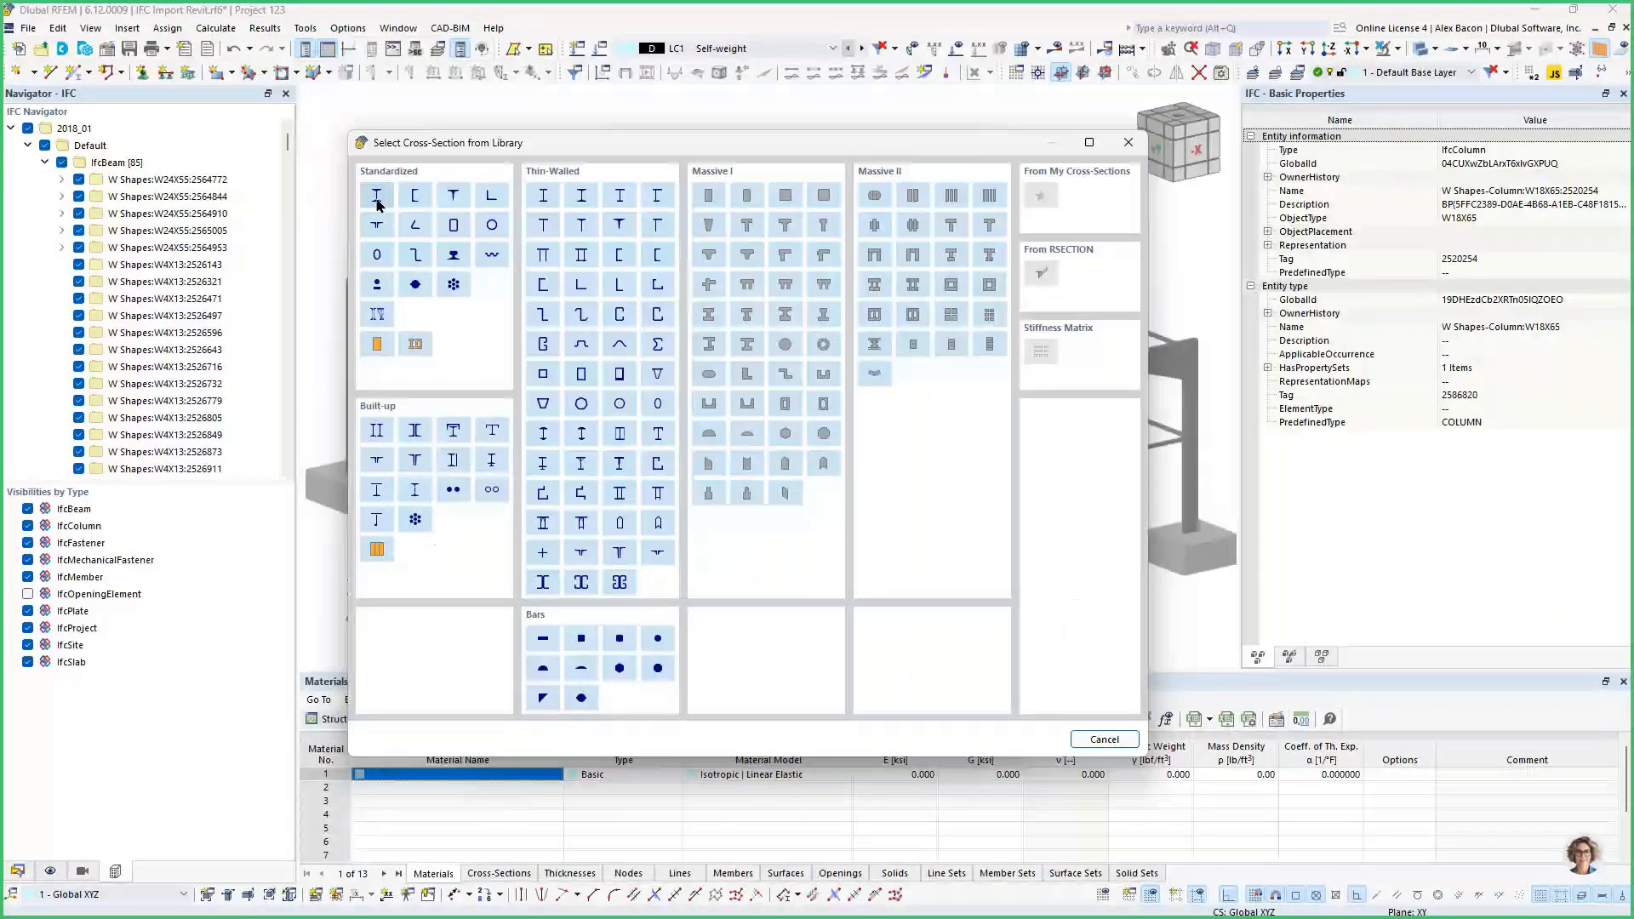
left_click(1129, 142)
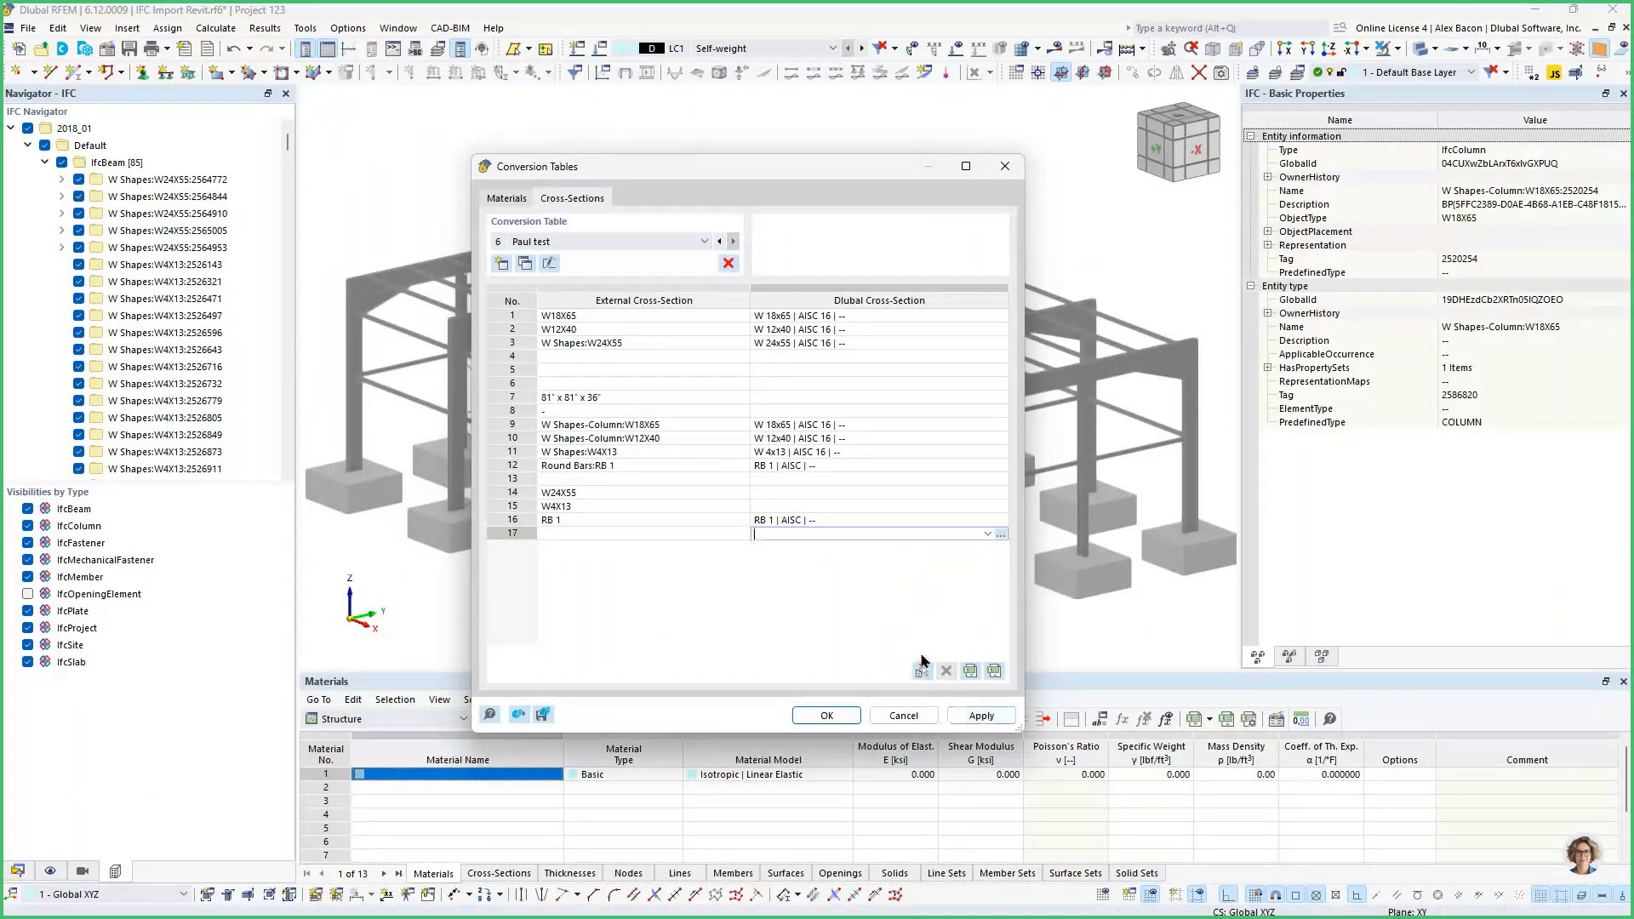
left_click(903, 715)
Hide the IfcSlab, IfcSite, IfcProject and IfcPlate object types in the IFC model.
scroll(632, 651, "down", 2)
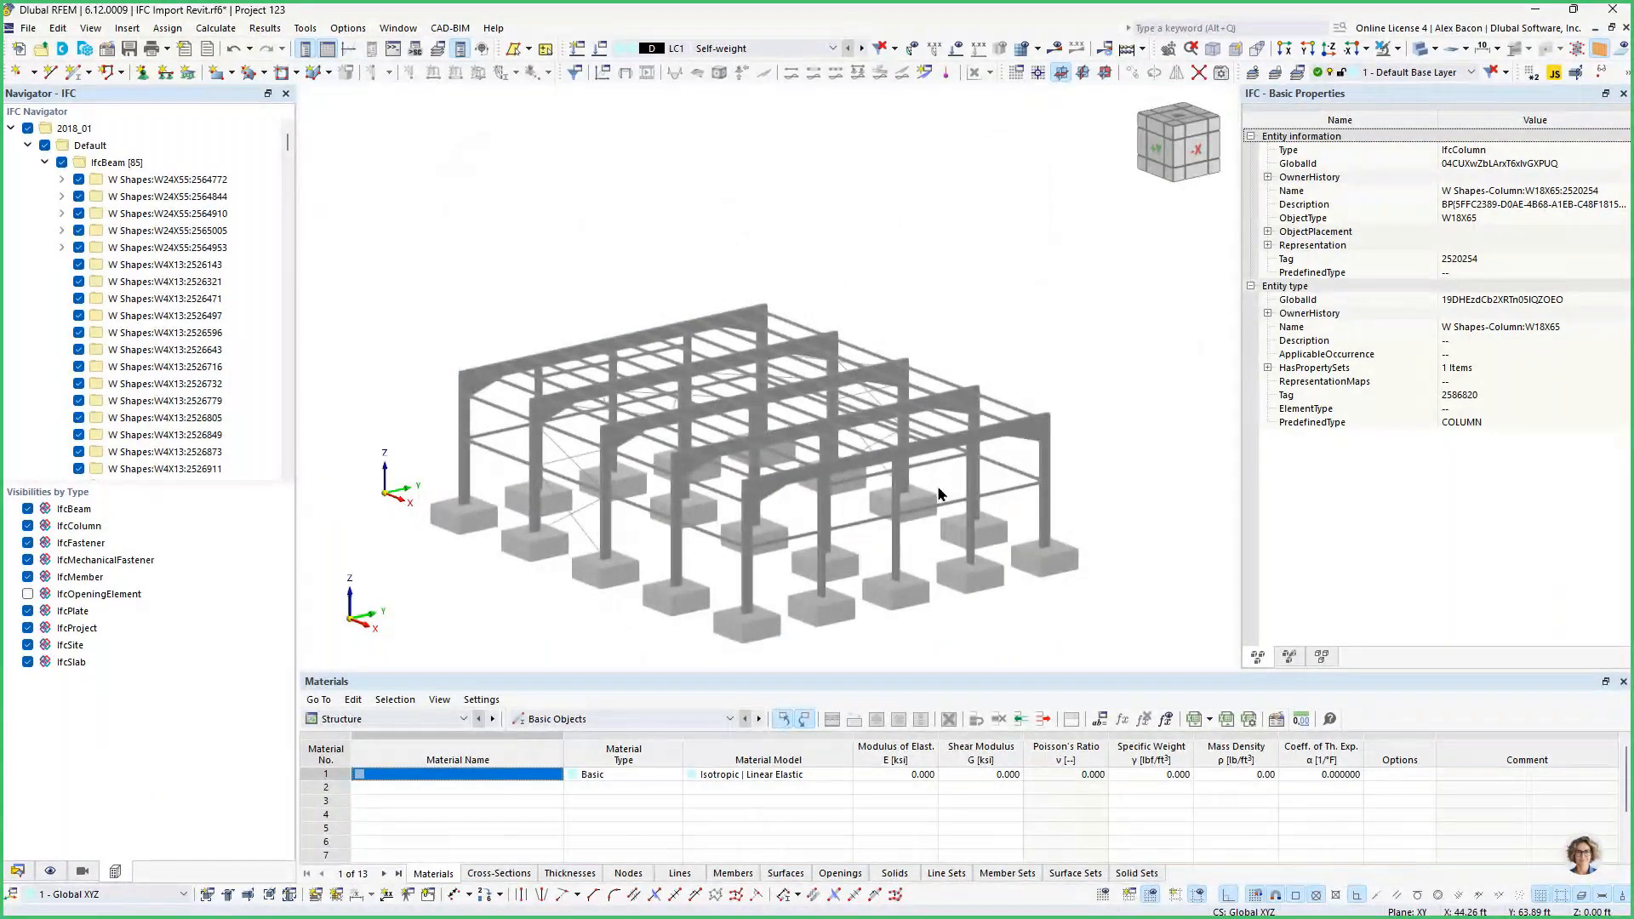
left_click(28, 663)
left_click(27, 627)
left_click(27, 610)
scroll(730, 583, "up", 3)
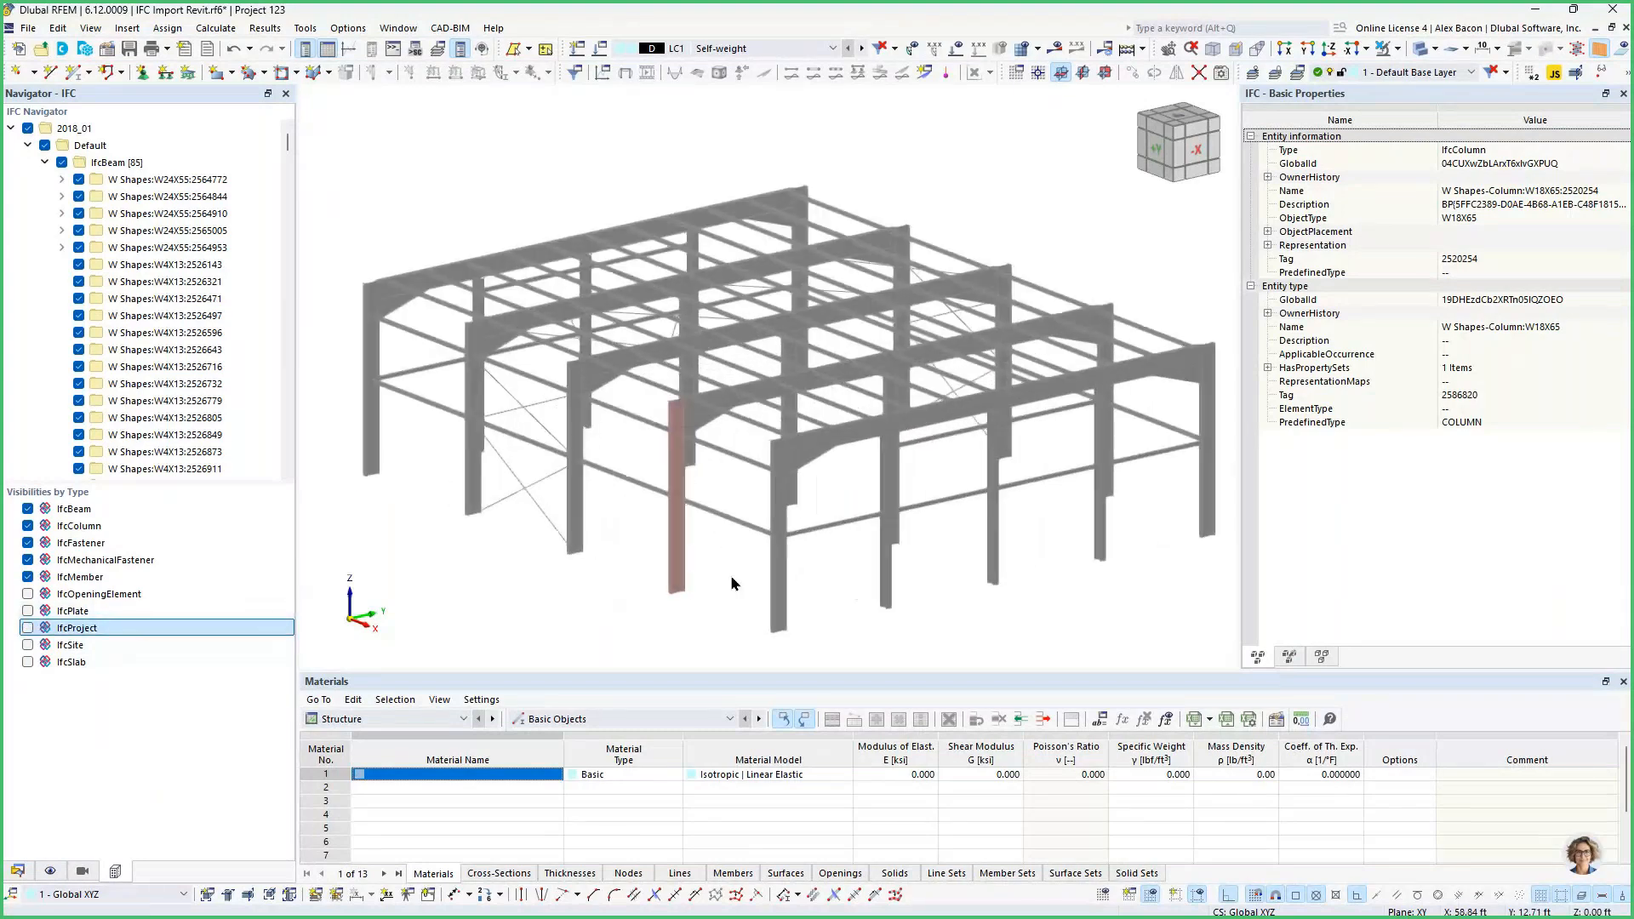
Hide the IfcMechanicalFastener and IfcFastener types, inspecting the column-to-beam haunch connection in between.
left_click(27, 559)
scroll(772, 364, "up", 5)
scroll(701, 298, "down", 5)
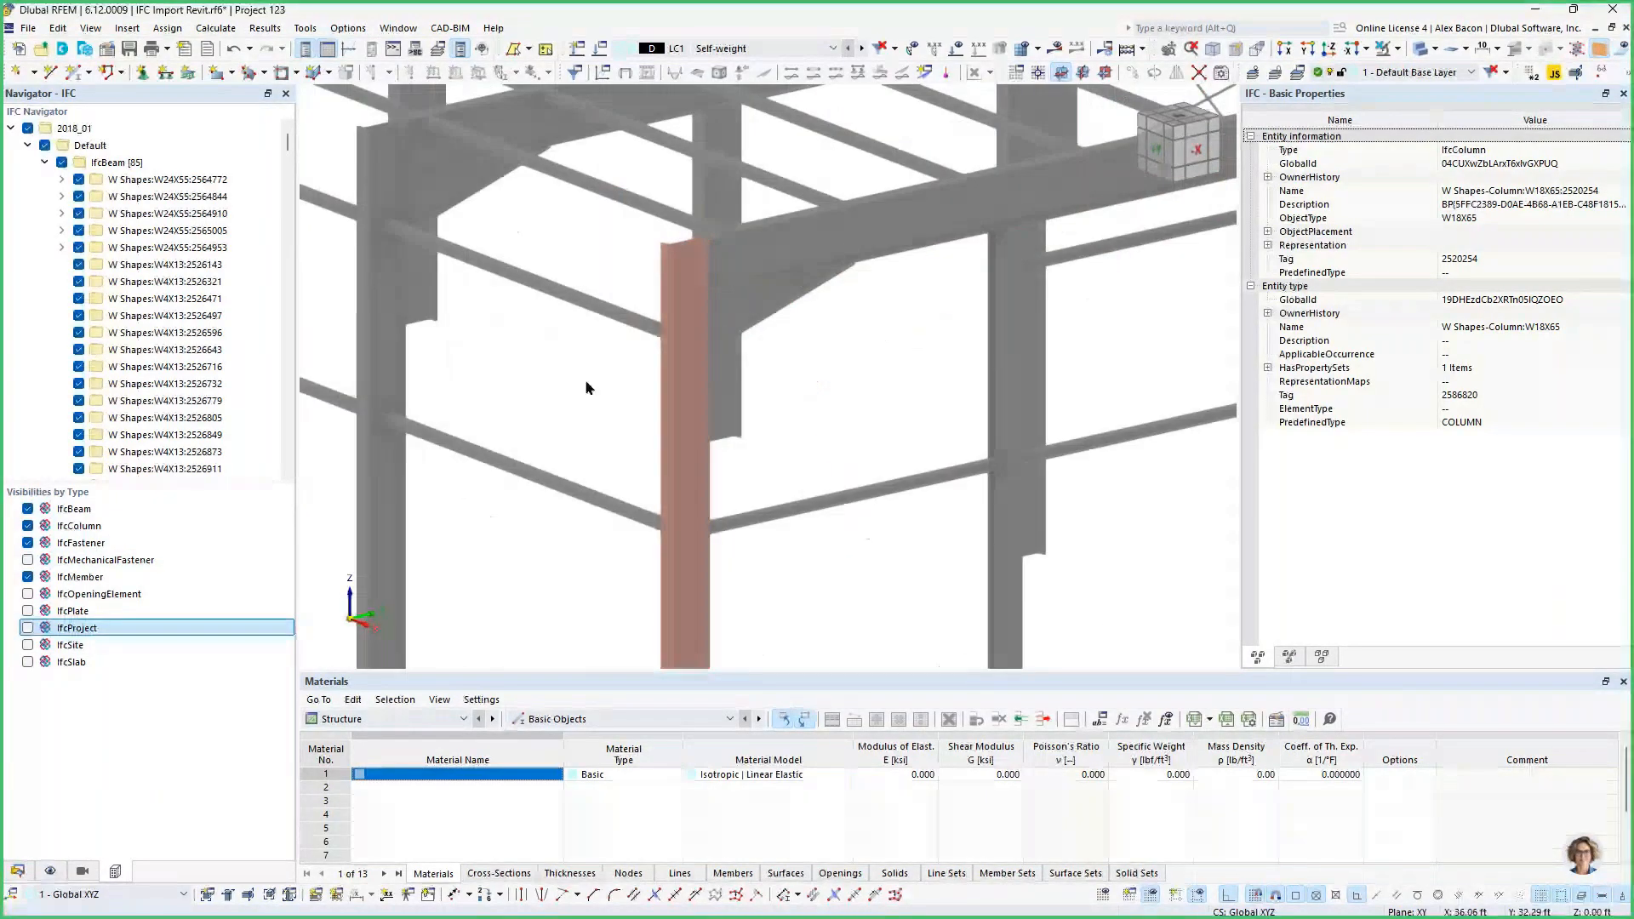
scroll(876, 474, "down", 6)
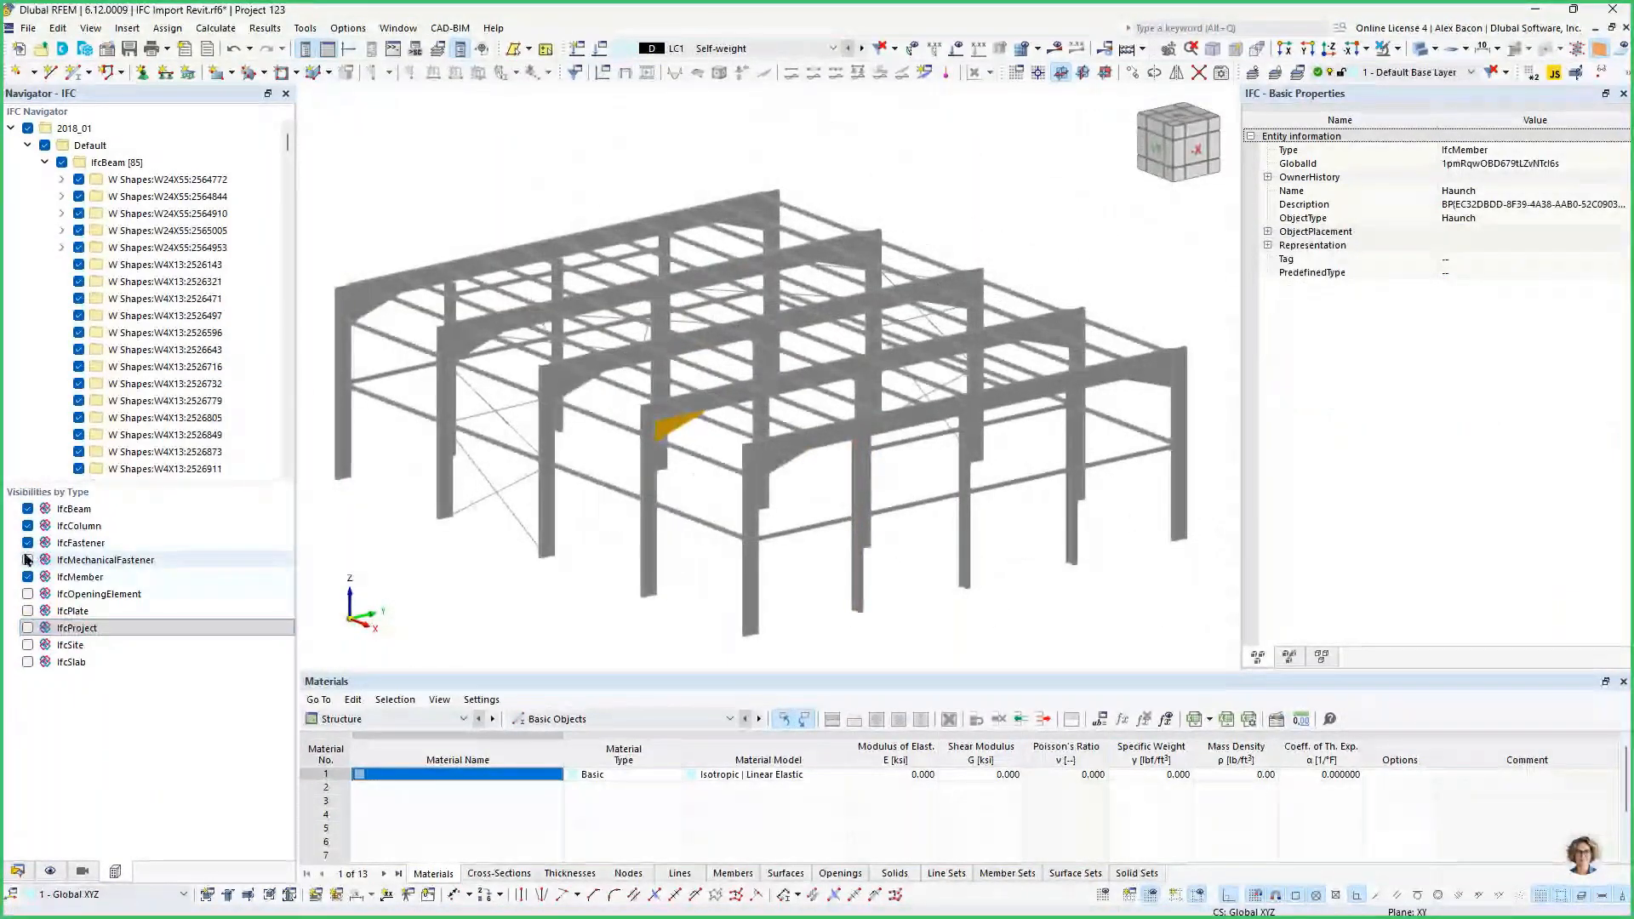
scroll(762, 468, "up", 2)
scroll(761, 468, "up", 5)
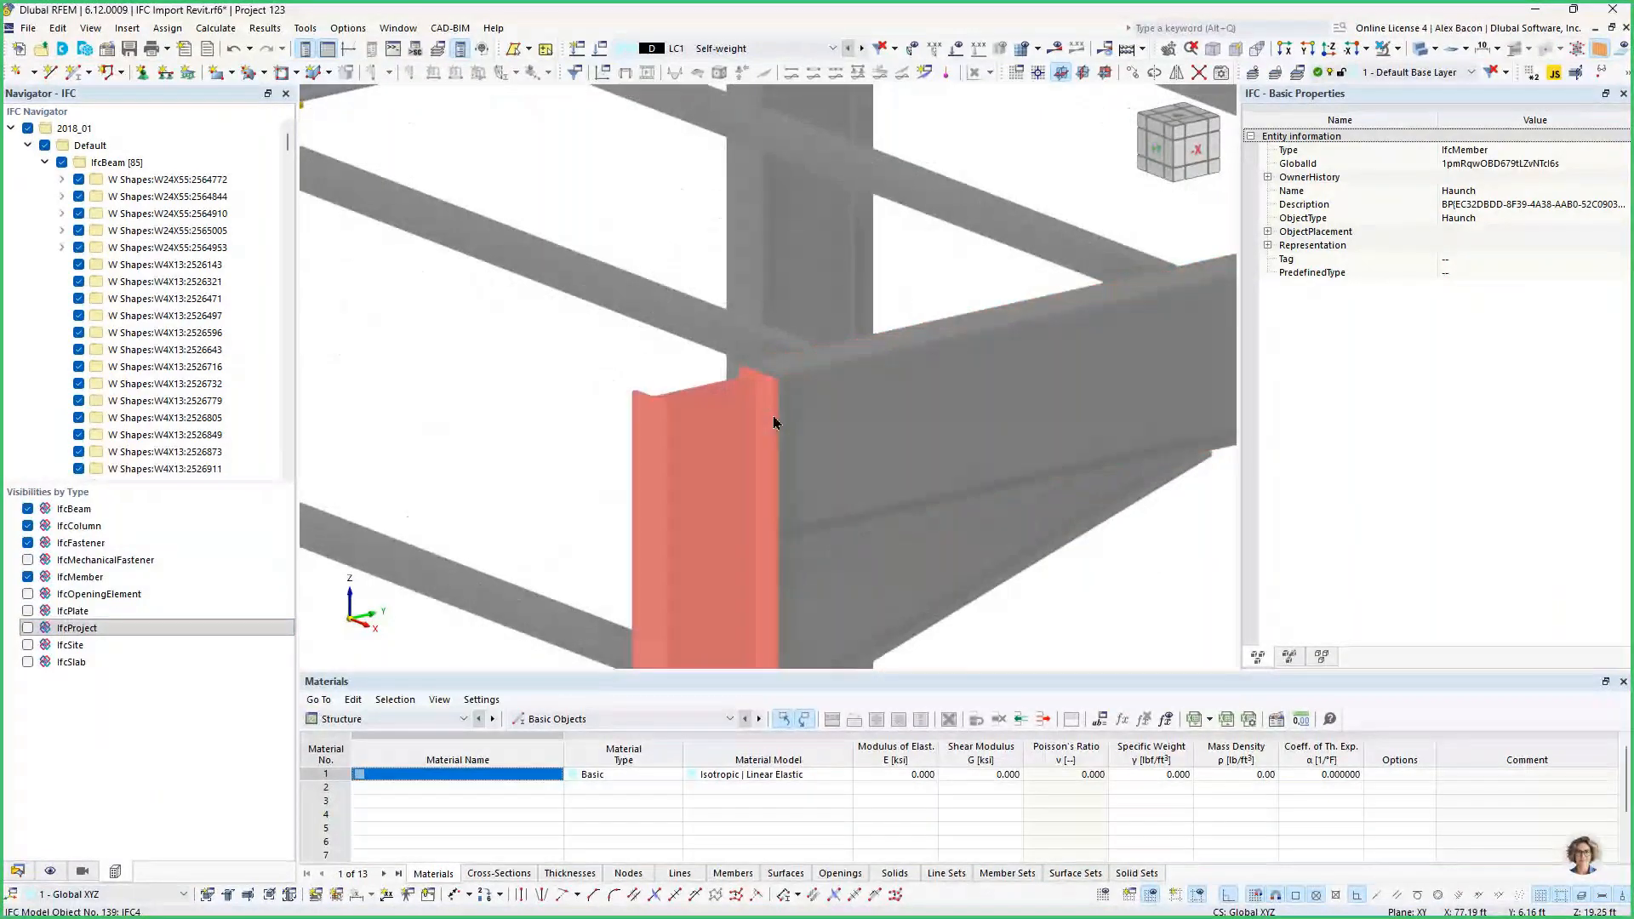
scroll(774, 422, "down", 8)
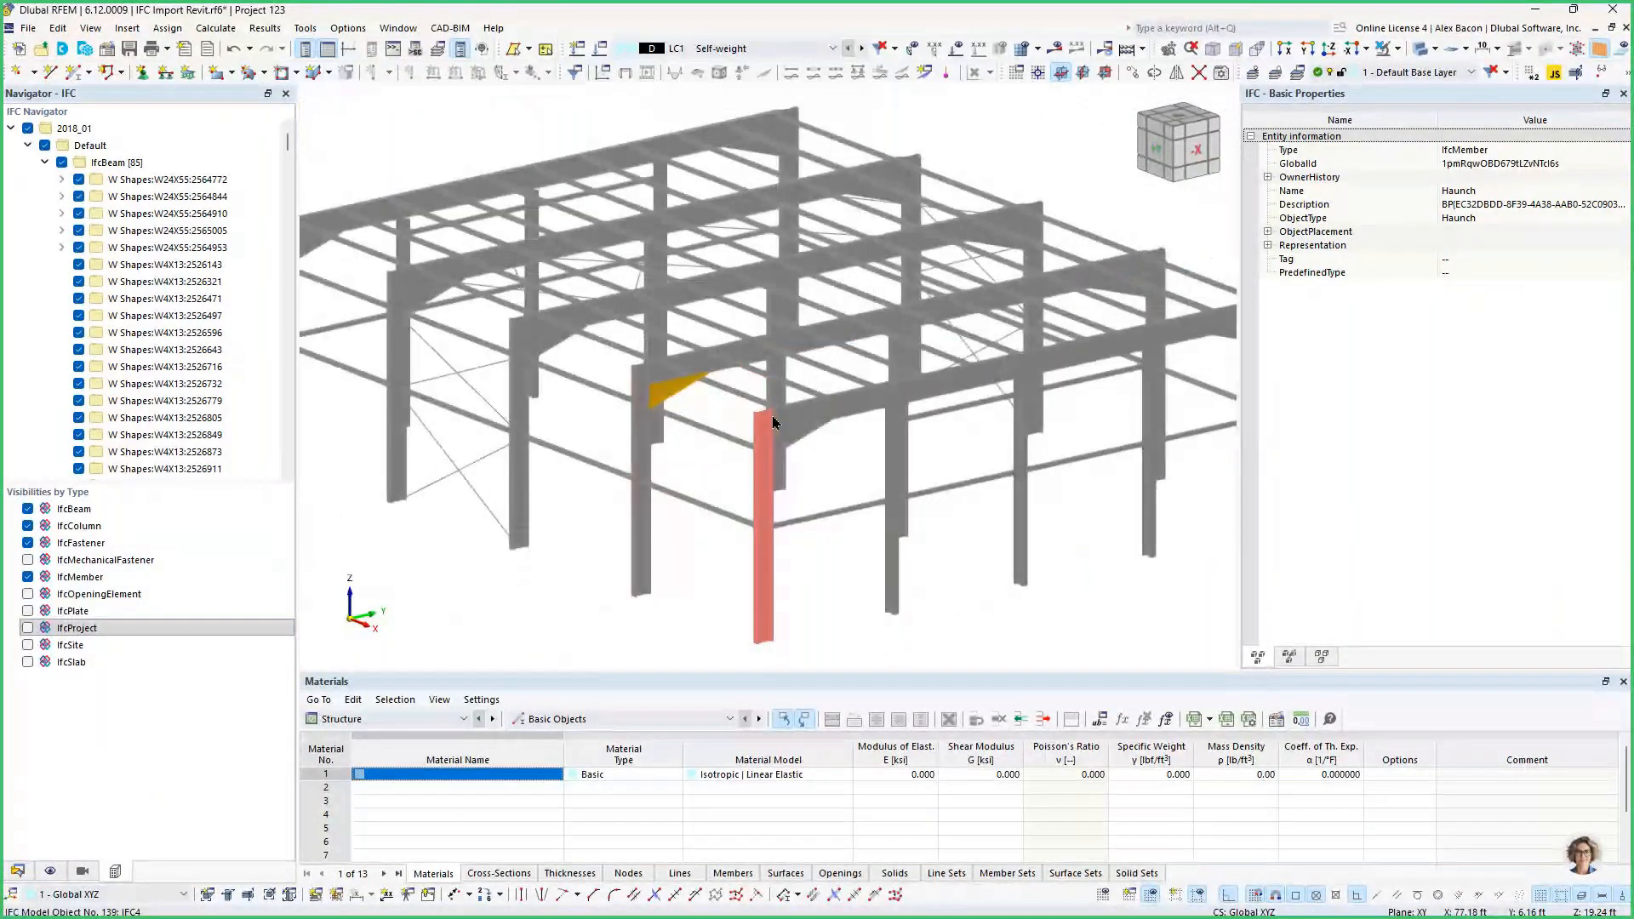
left_click(28, 544)
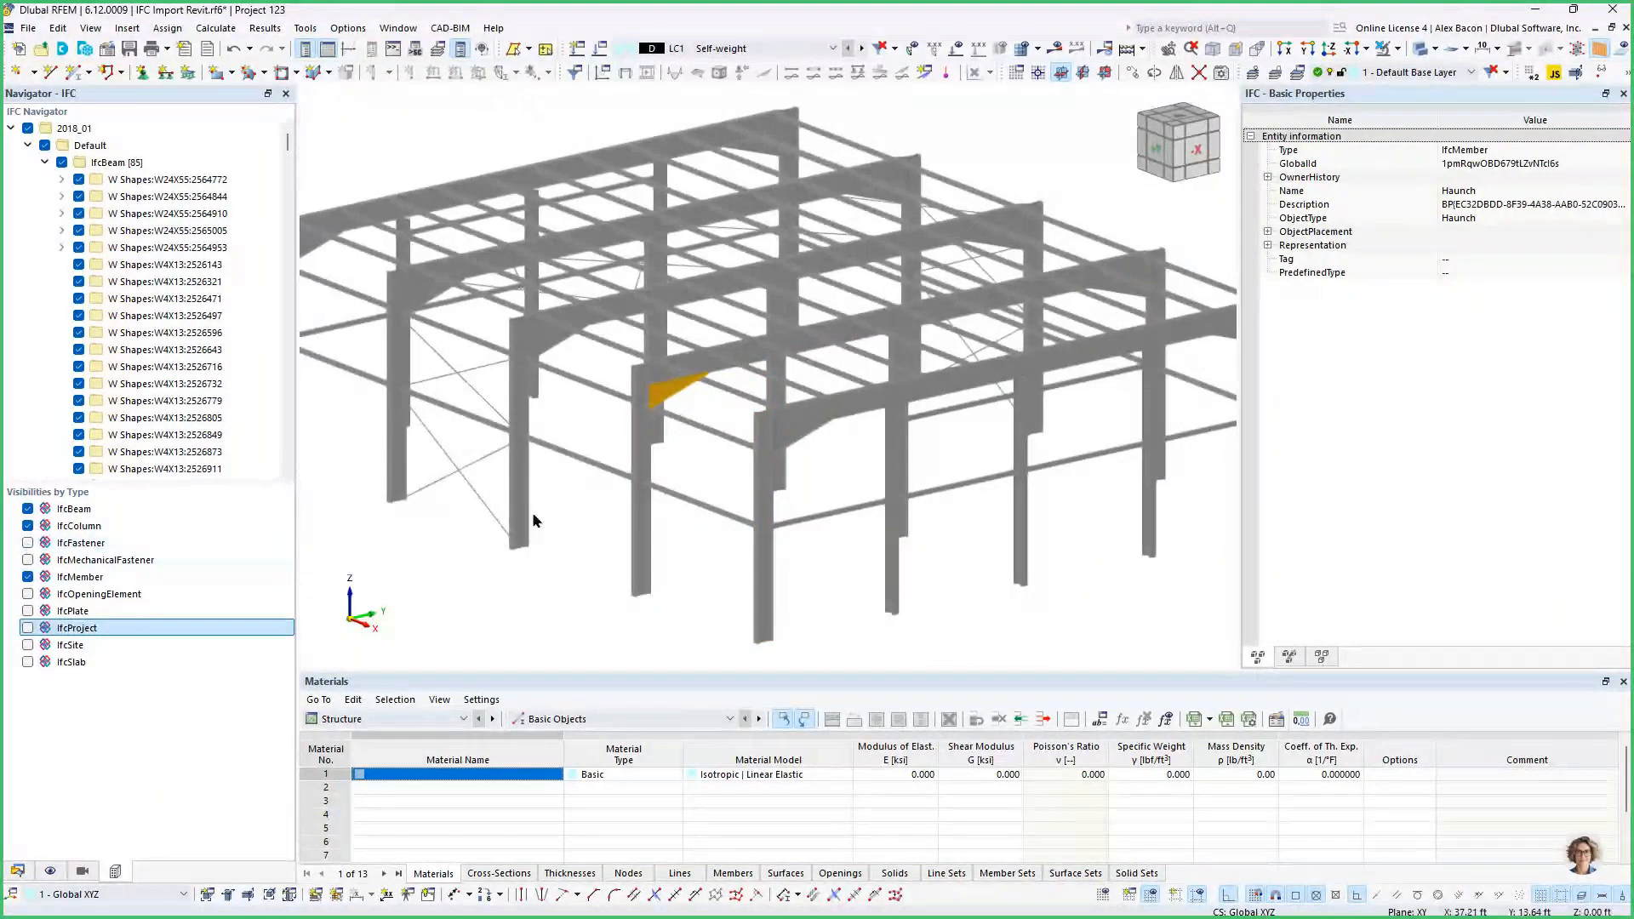
Check the properties of the front frame's haunch and toggle the IfcMember type off and on to identify the haunches.
scroll(686, 474, "down", 1)
left_click(686, 474)
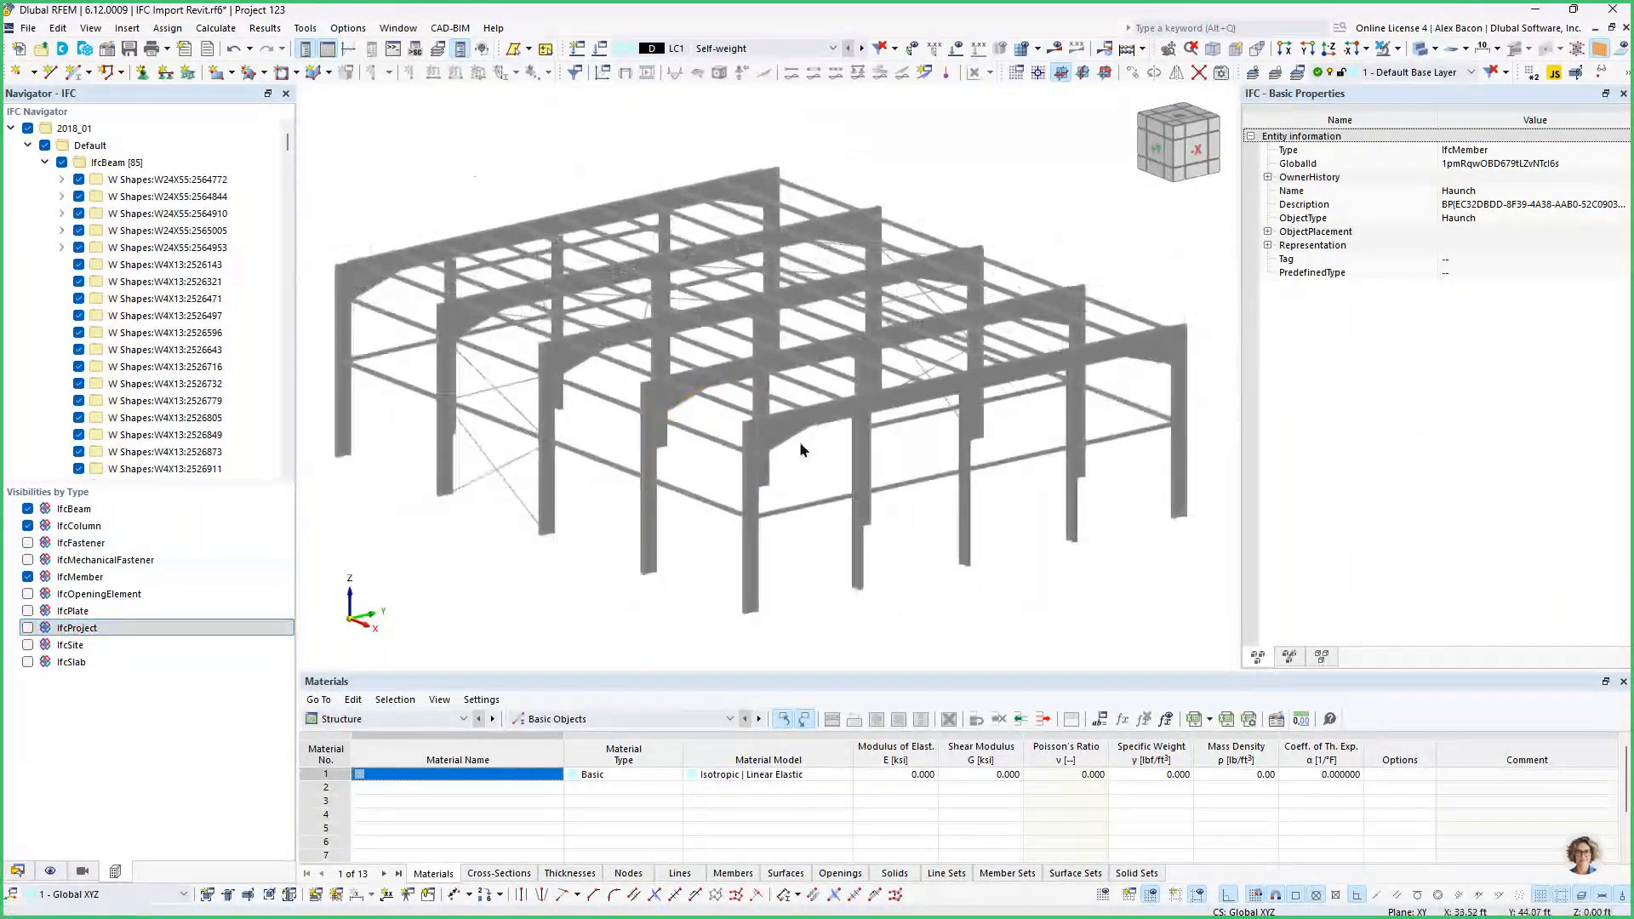
left_click(778, 444)
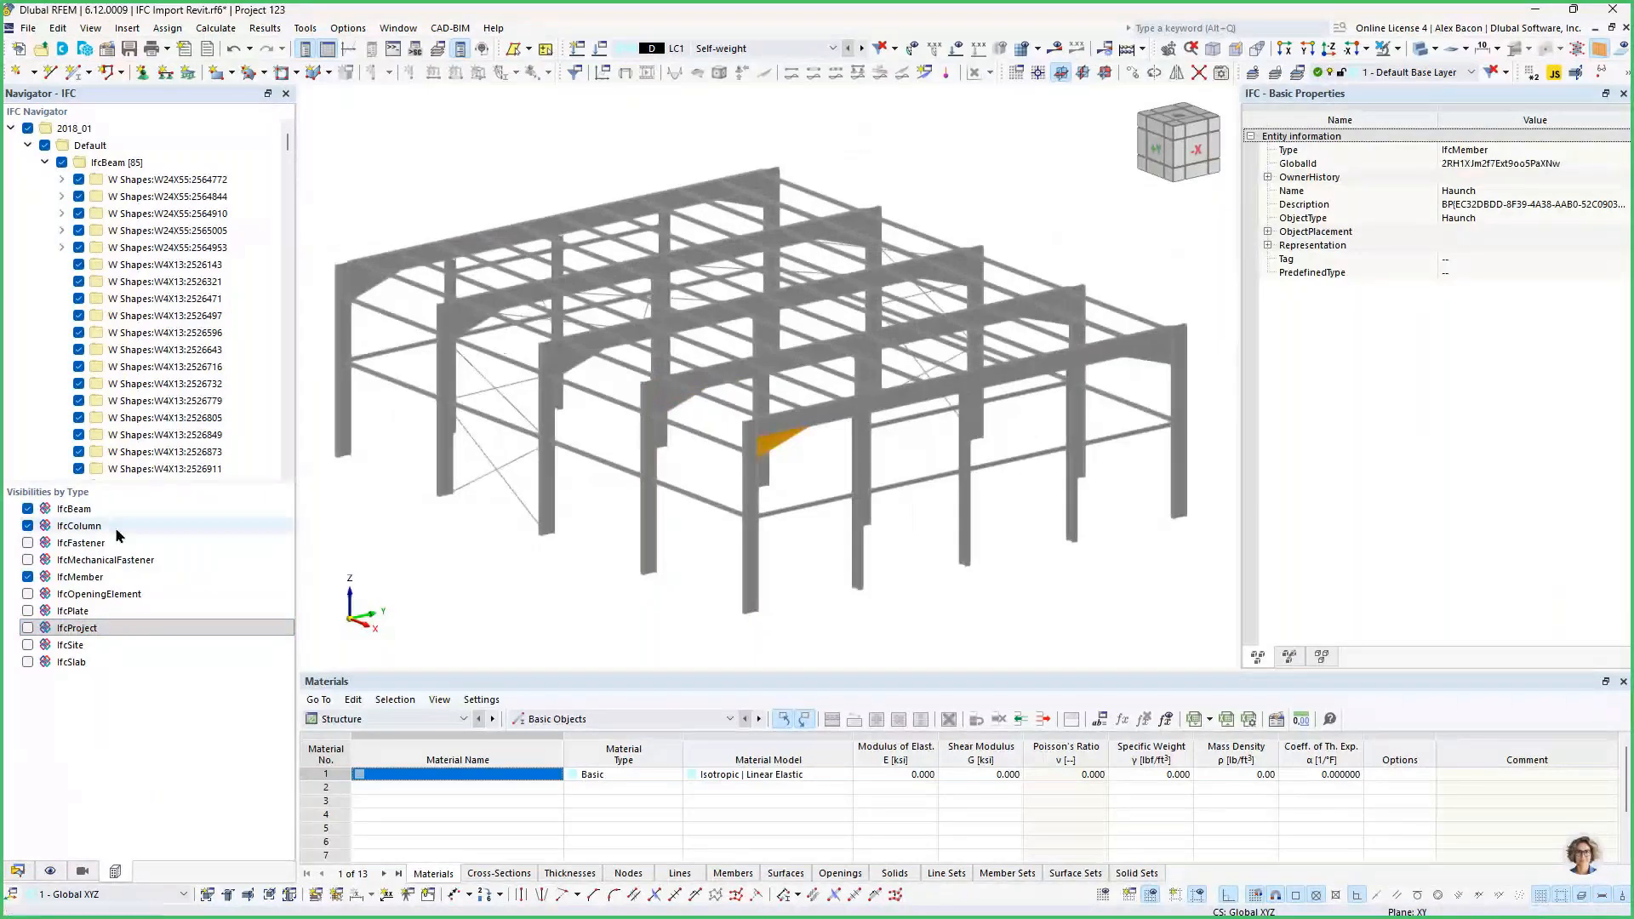
left_click(27, 577)
left_click(27, 577)
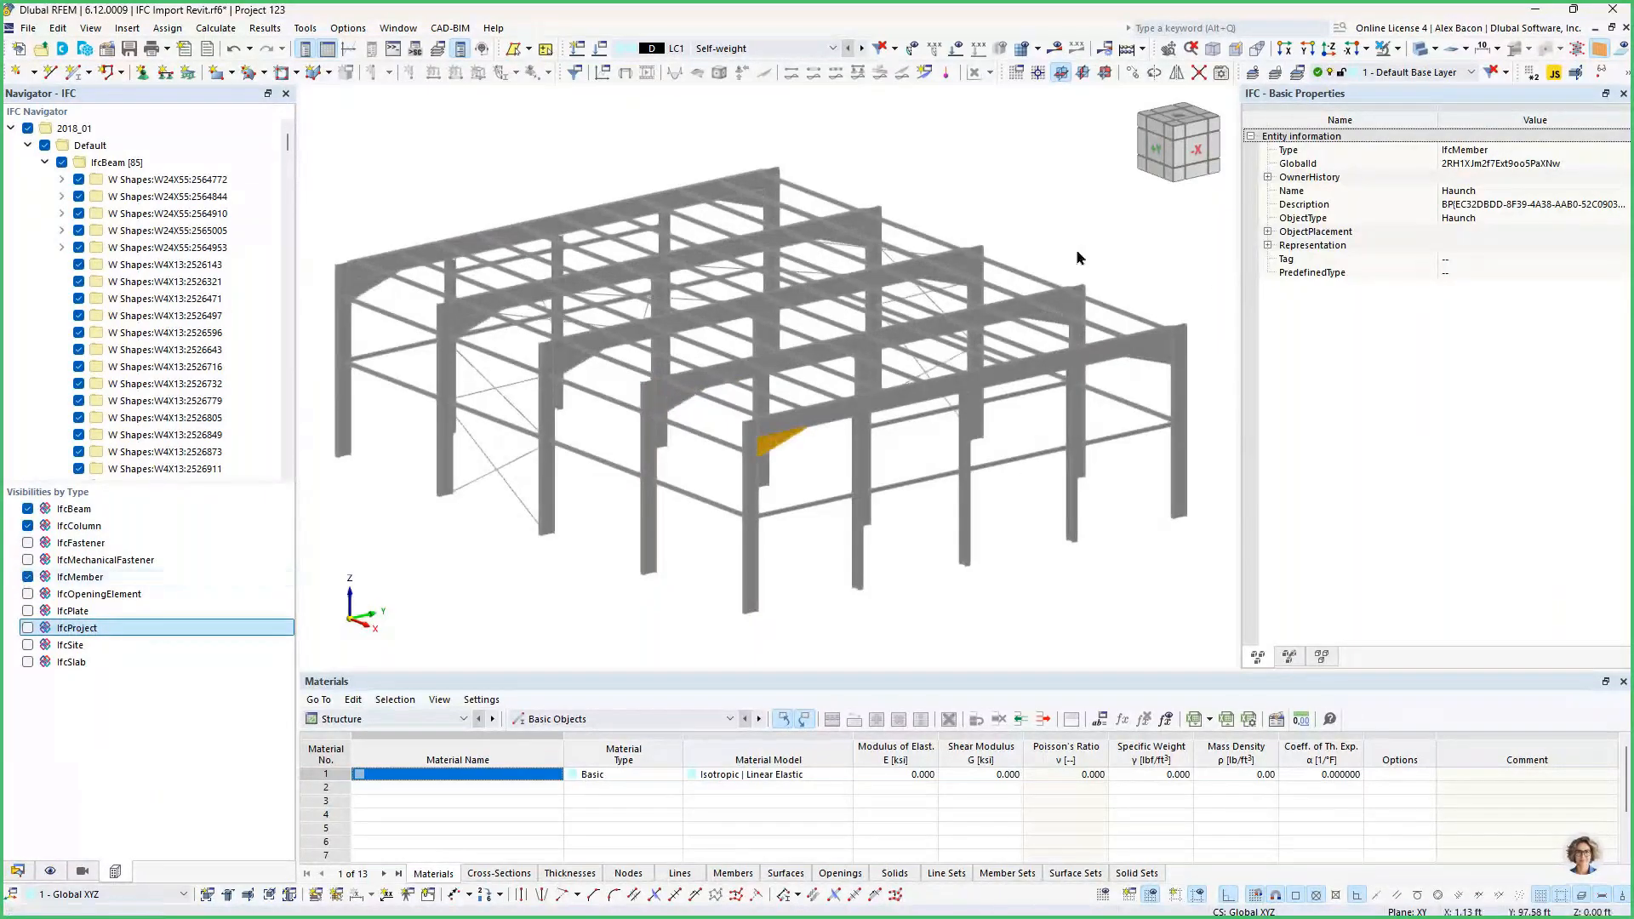
In the -X elevation, select the haunches at the frames' left-hand columns and hide them.
left_click(1197, 162)
scroll(407, 271, "up", 3)
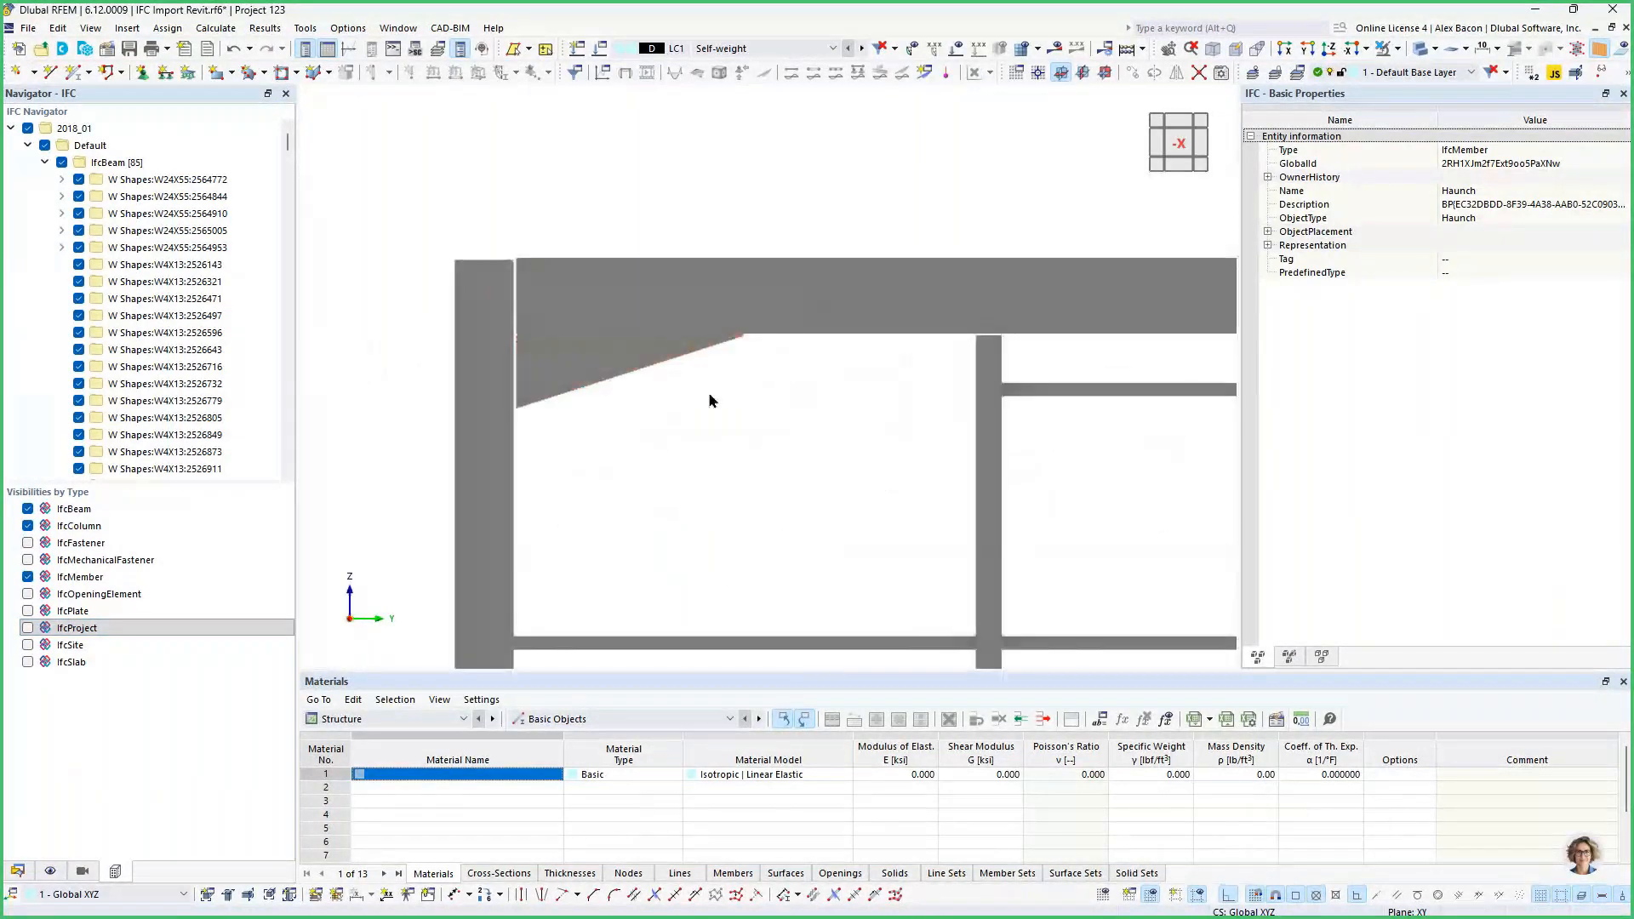
scroll(807, 453, "down", 4)
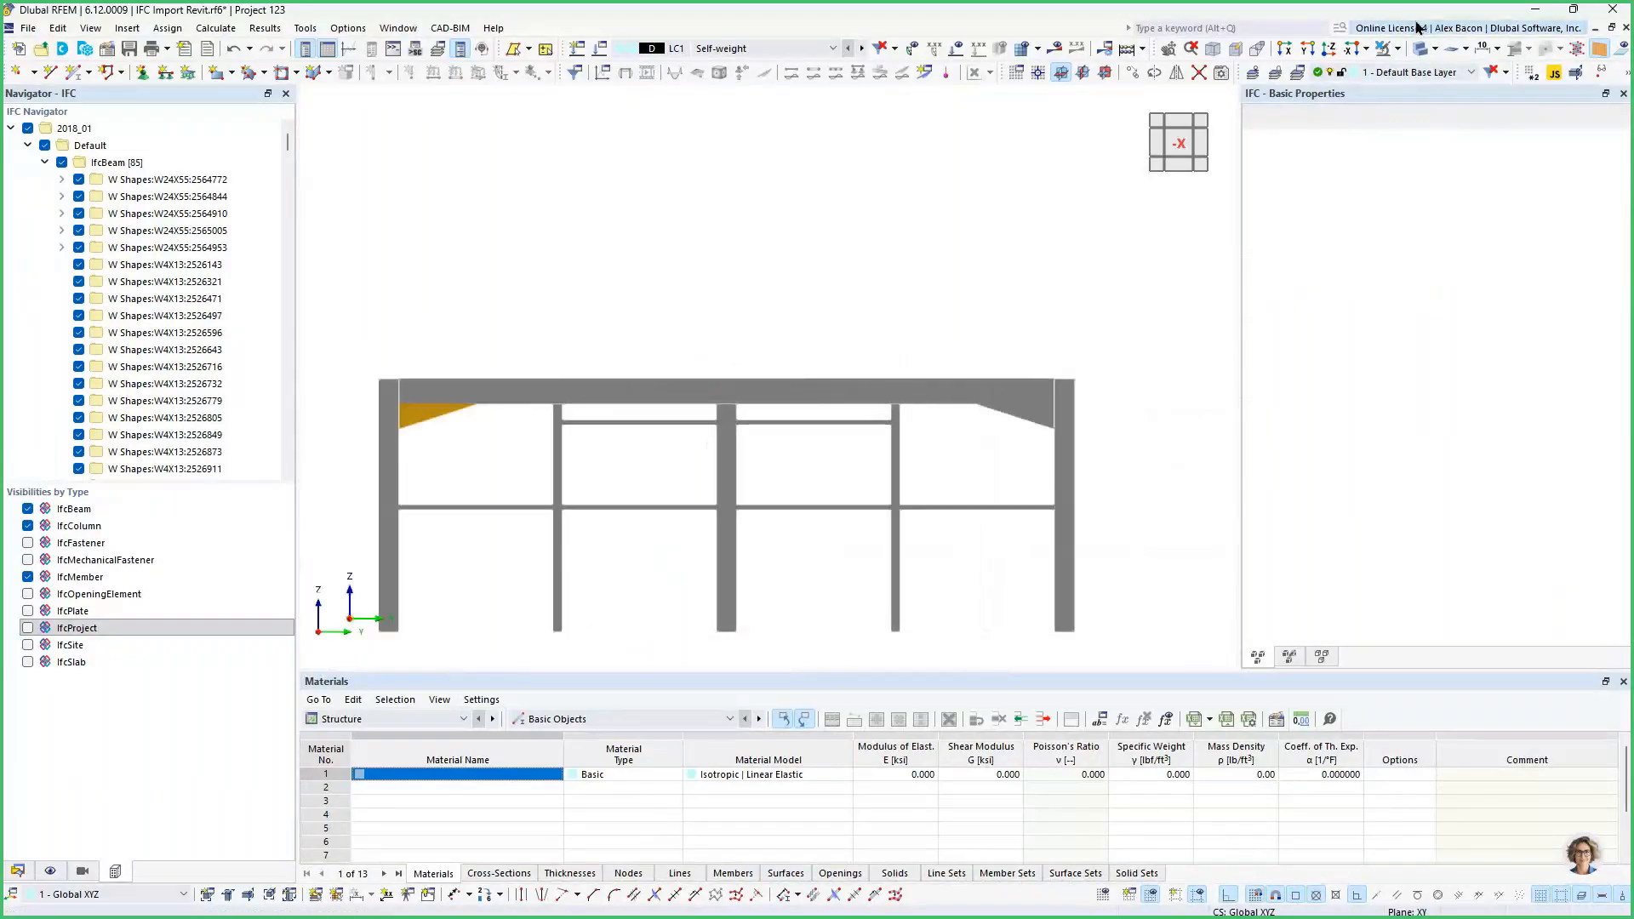
left_click(1420, 49)
Hide the haunches at the frames' right-hand columns and return to a 3D view of the structure.
scroll(967, 431, "up", 3)
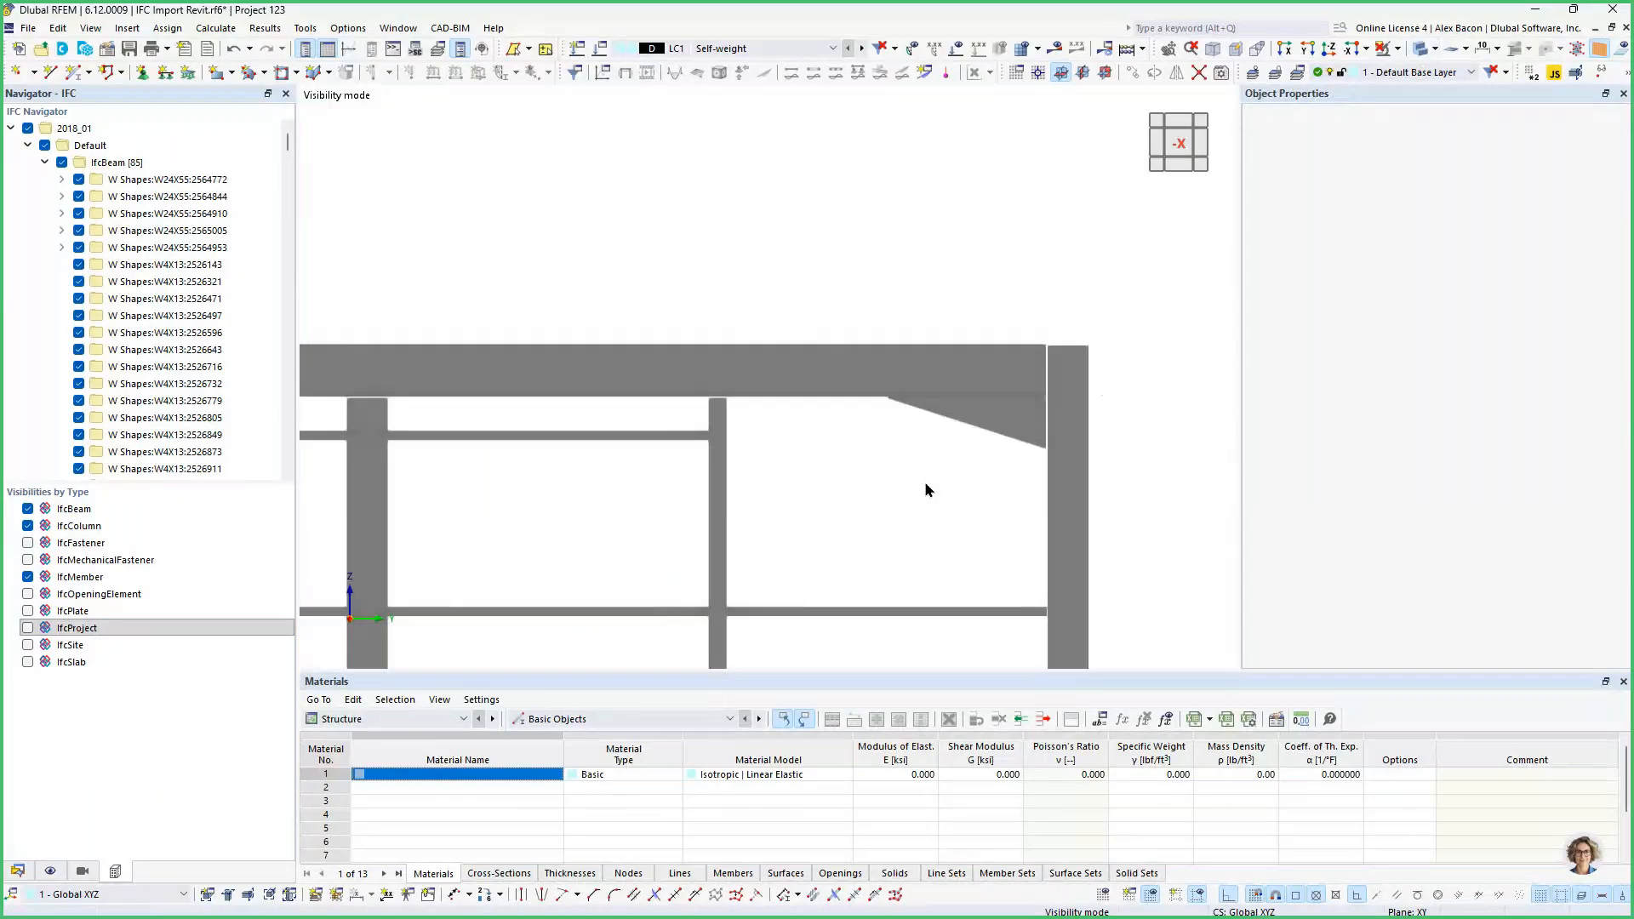
left_click_drag(909, 462, 1006, 411)
left_click(1006, 411)
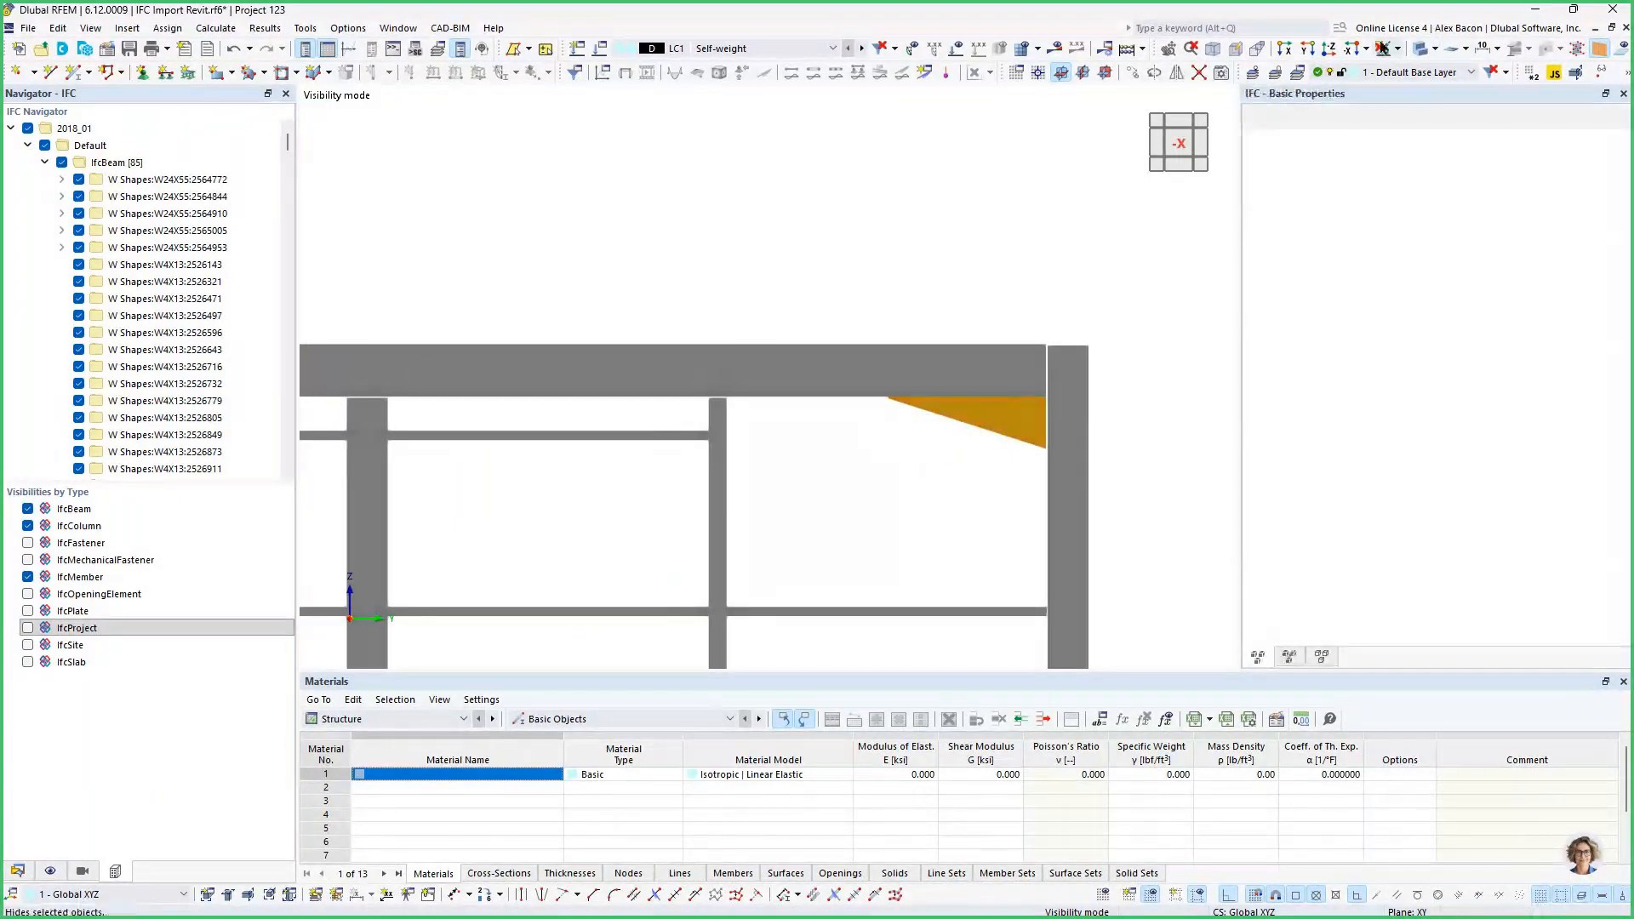
left_click(1384, 51)
scroll(926, 381, "down", 2)
middle_click_drag(926, 381, 811, 479, "ctrl")
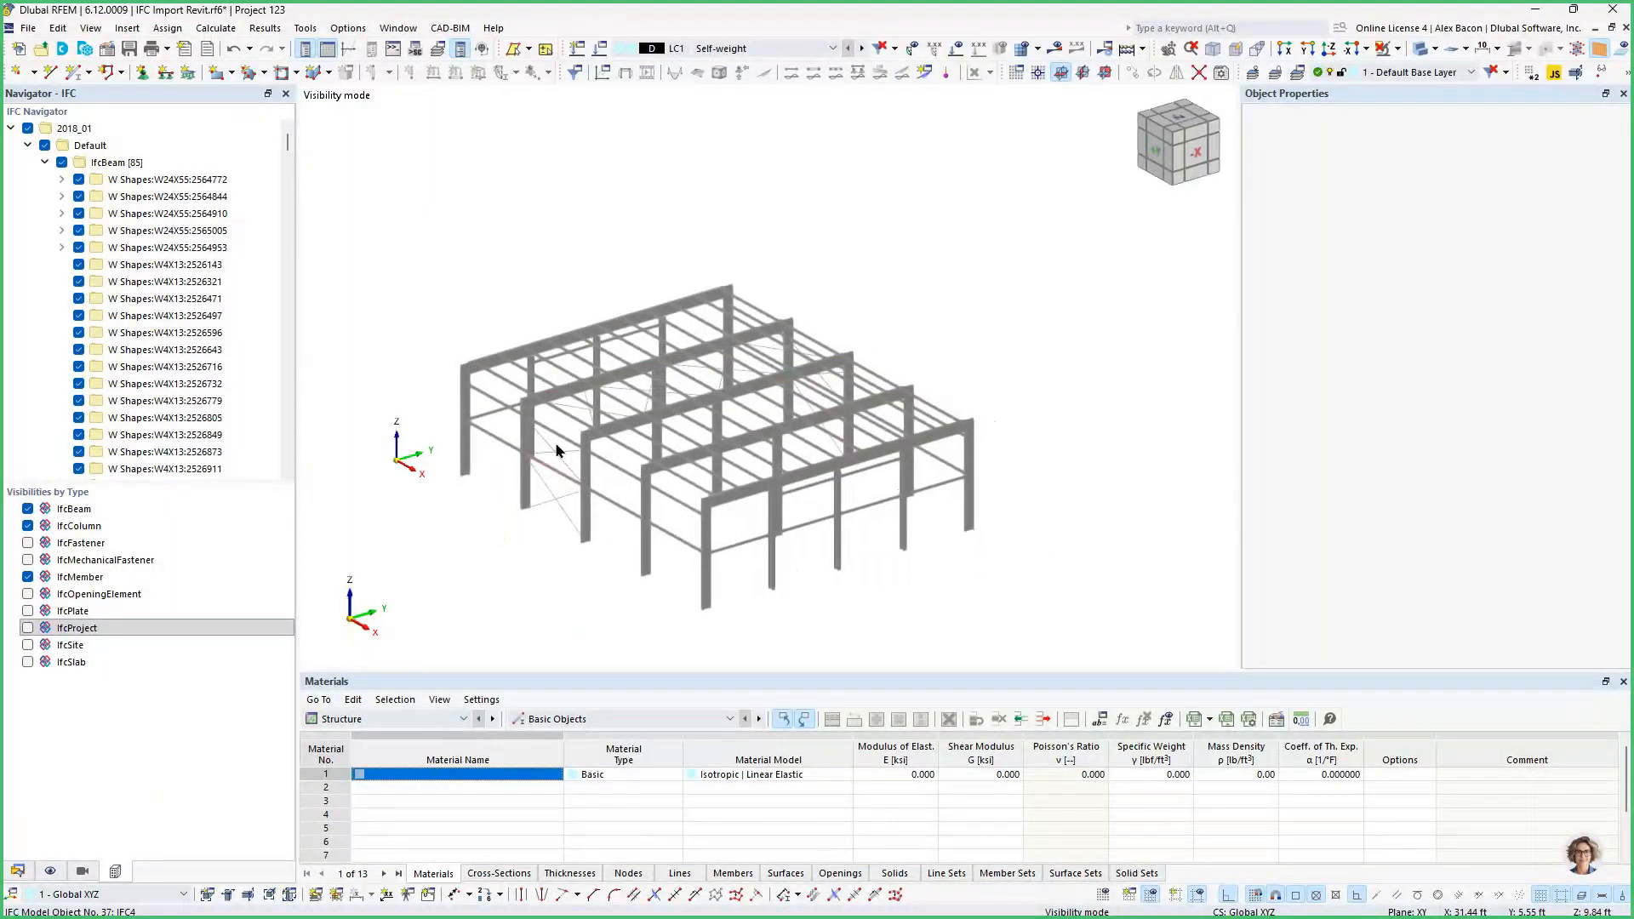
Select all visible IFC beams, columns and bracing and convert them into straight members.
scroll(556, 460, "up", 1)
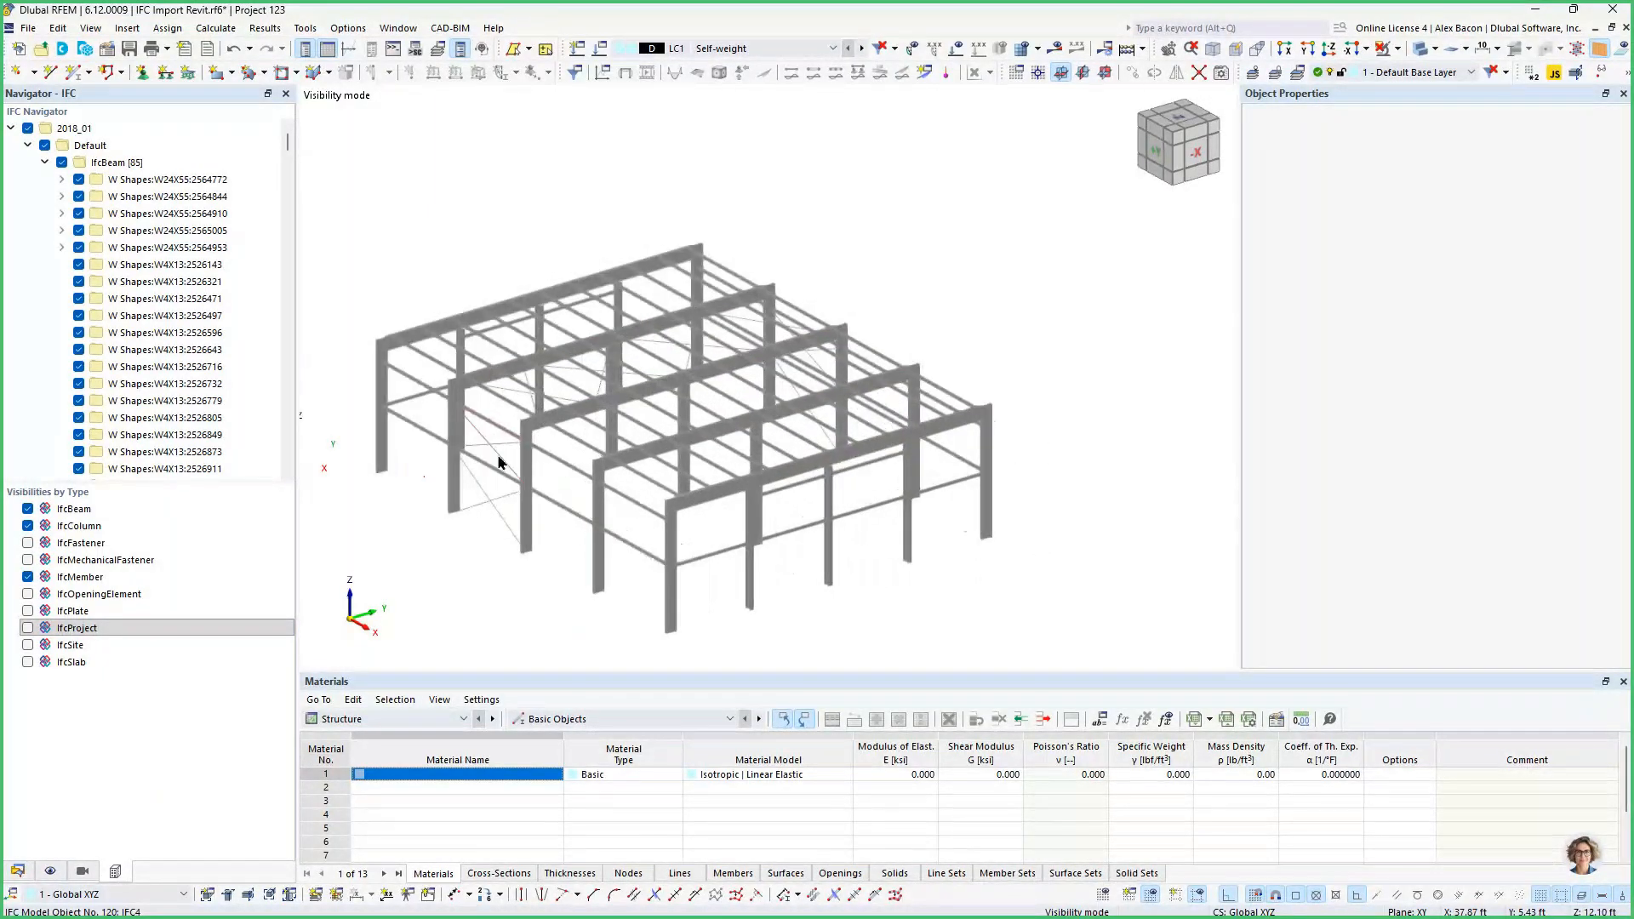
scroll(609, 534, "down", 1)
middle_click_drag(640, 536, 737, 515)
left_click_drag(1126, 196, 411, 647)
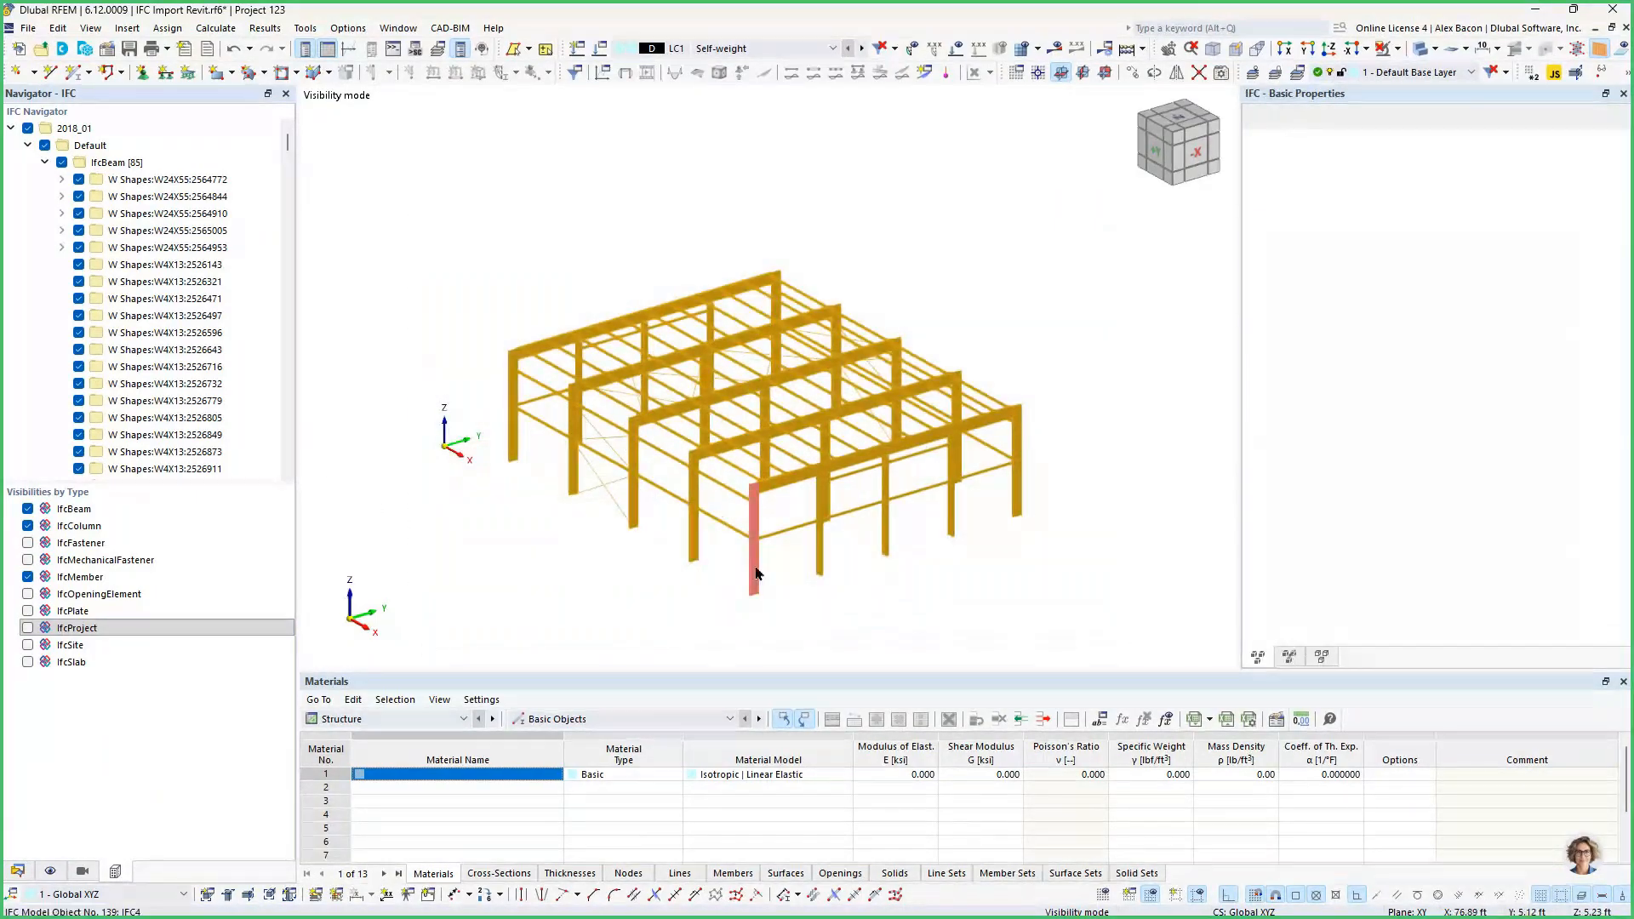
right_click(757, 574)
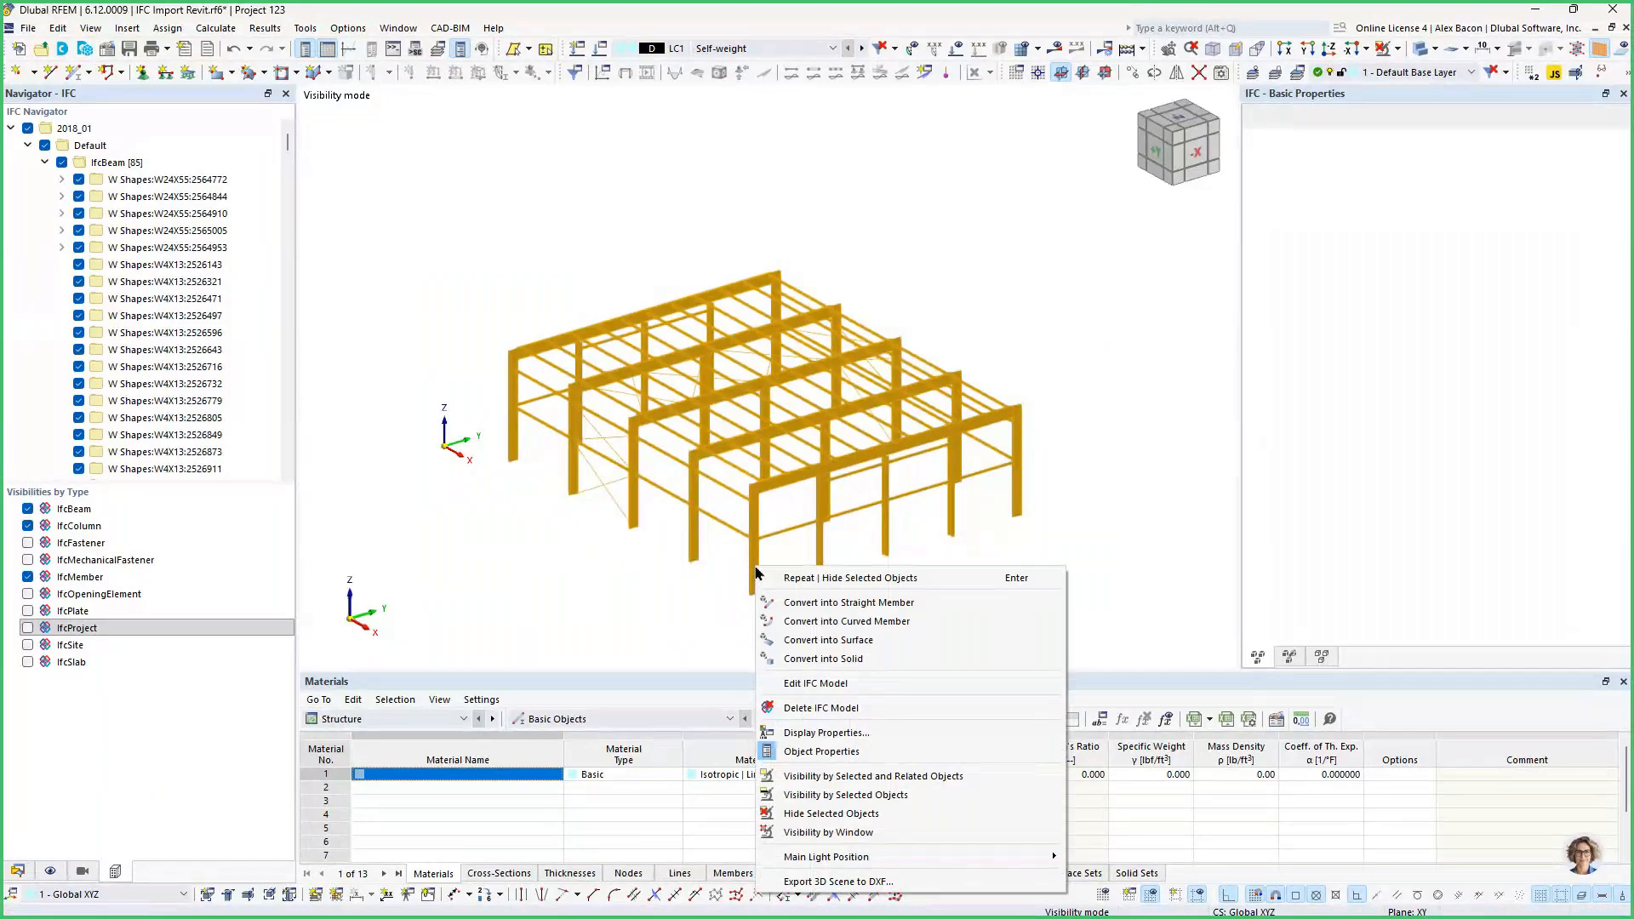
left_click(867, 611)
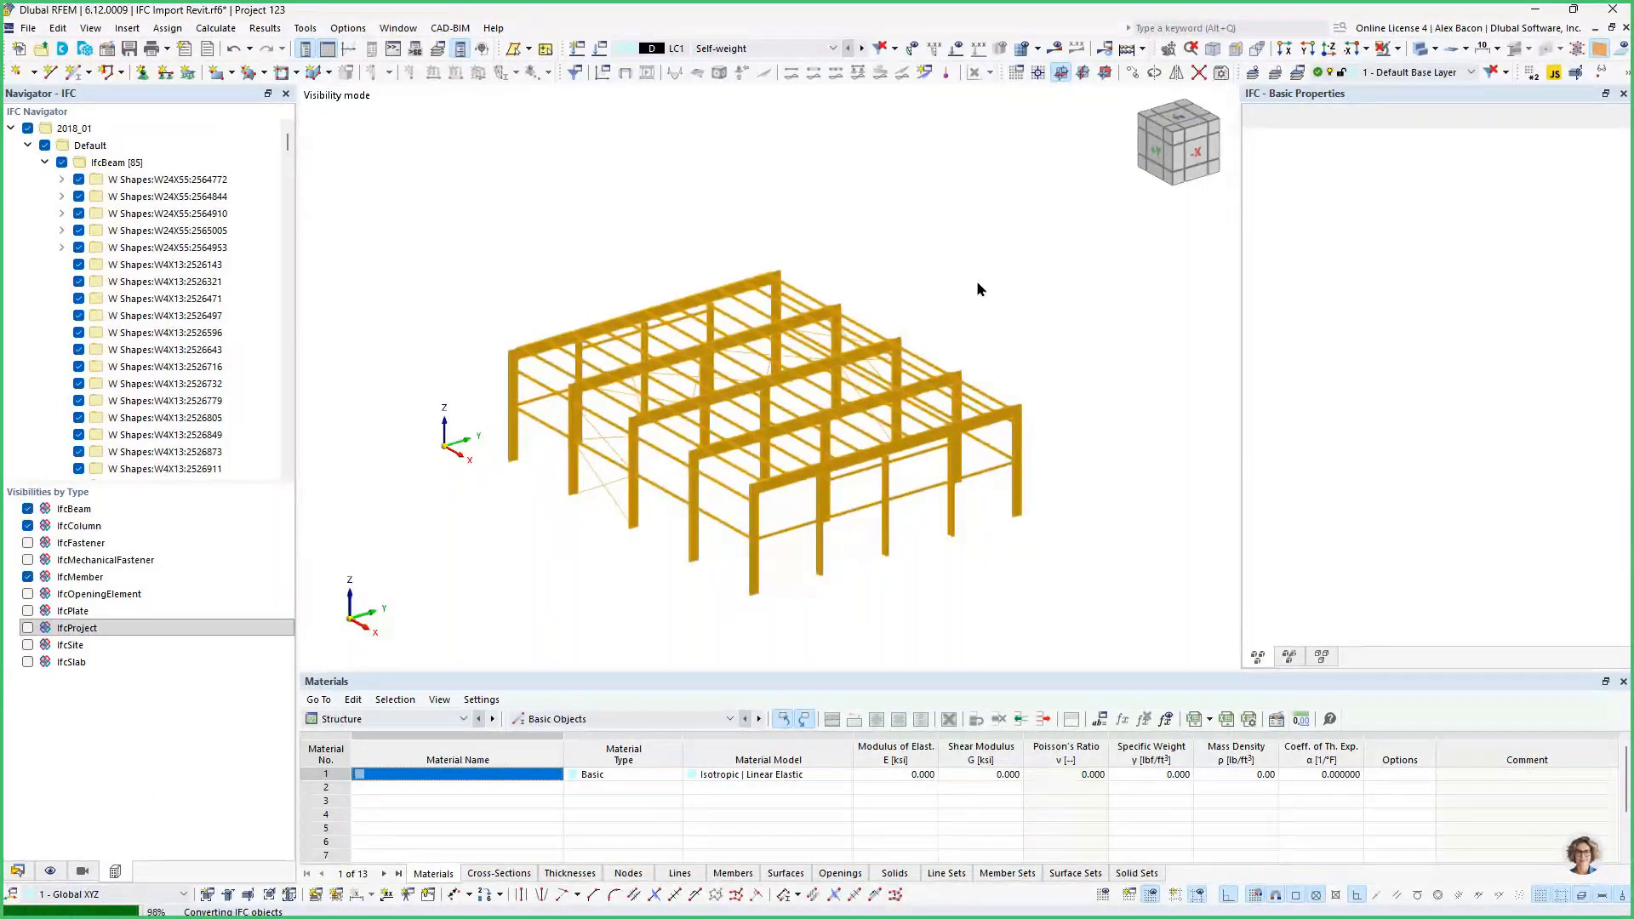
Examine the converted model's cross-sections and materials in the data navigator.
middle_click_drag(797, 551, 754, 545, "ctrl")
left_click(8, 877)
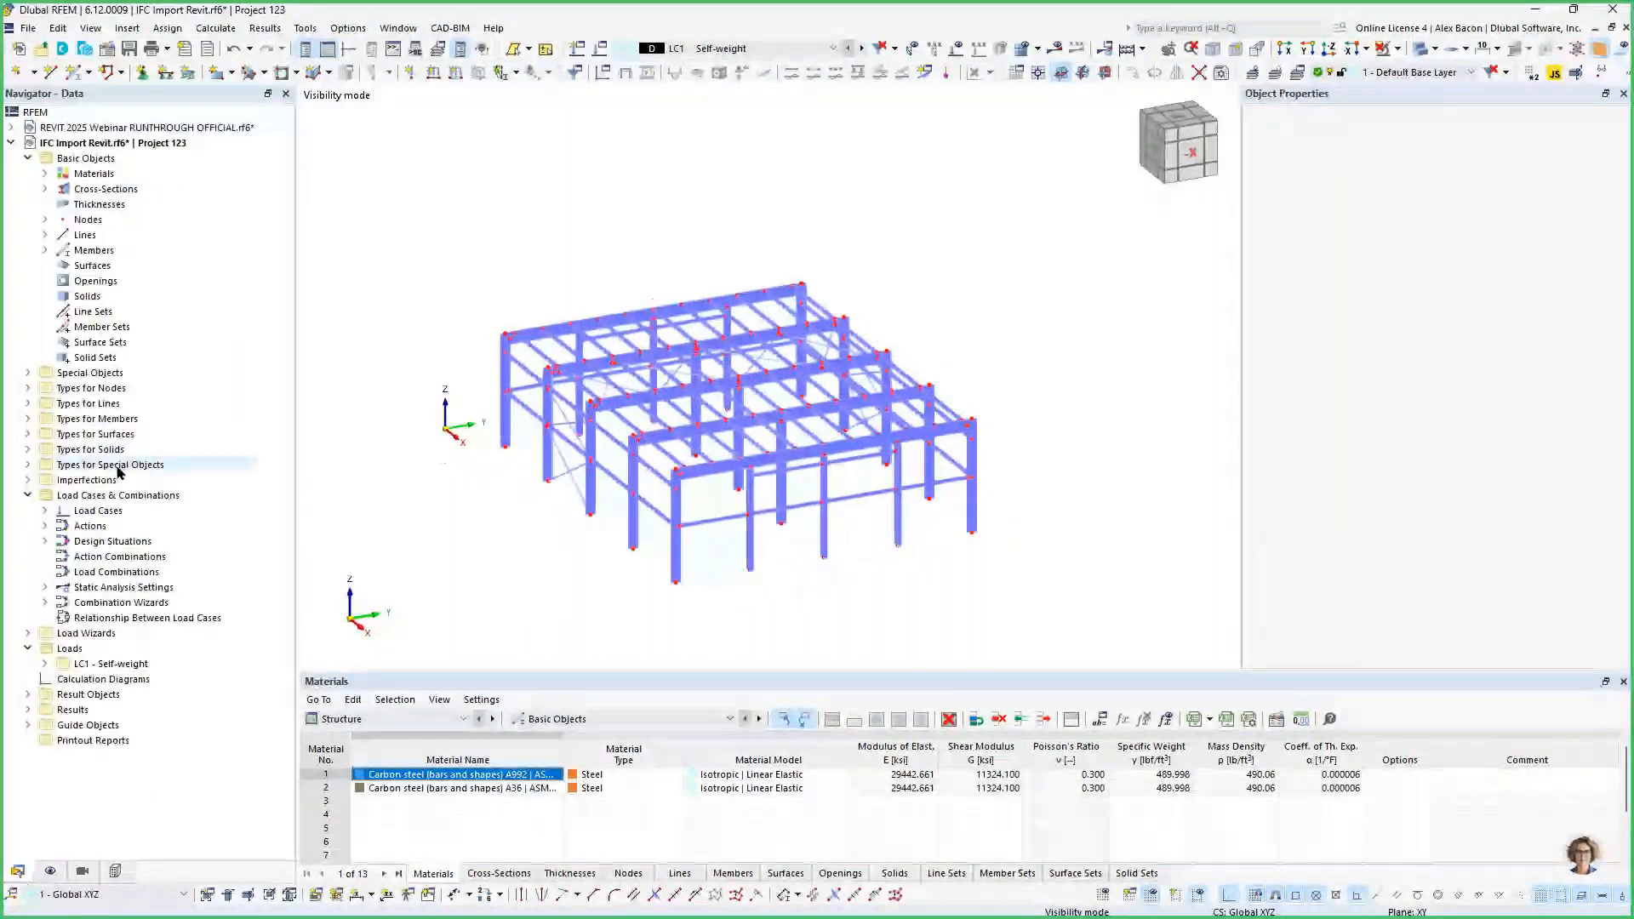
left_click(45, 189)
left_click(132, 266)
left_click(128, 250)
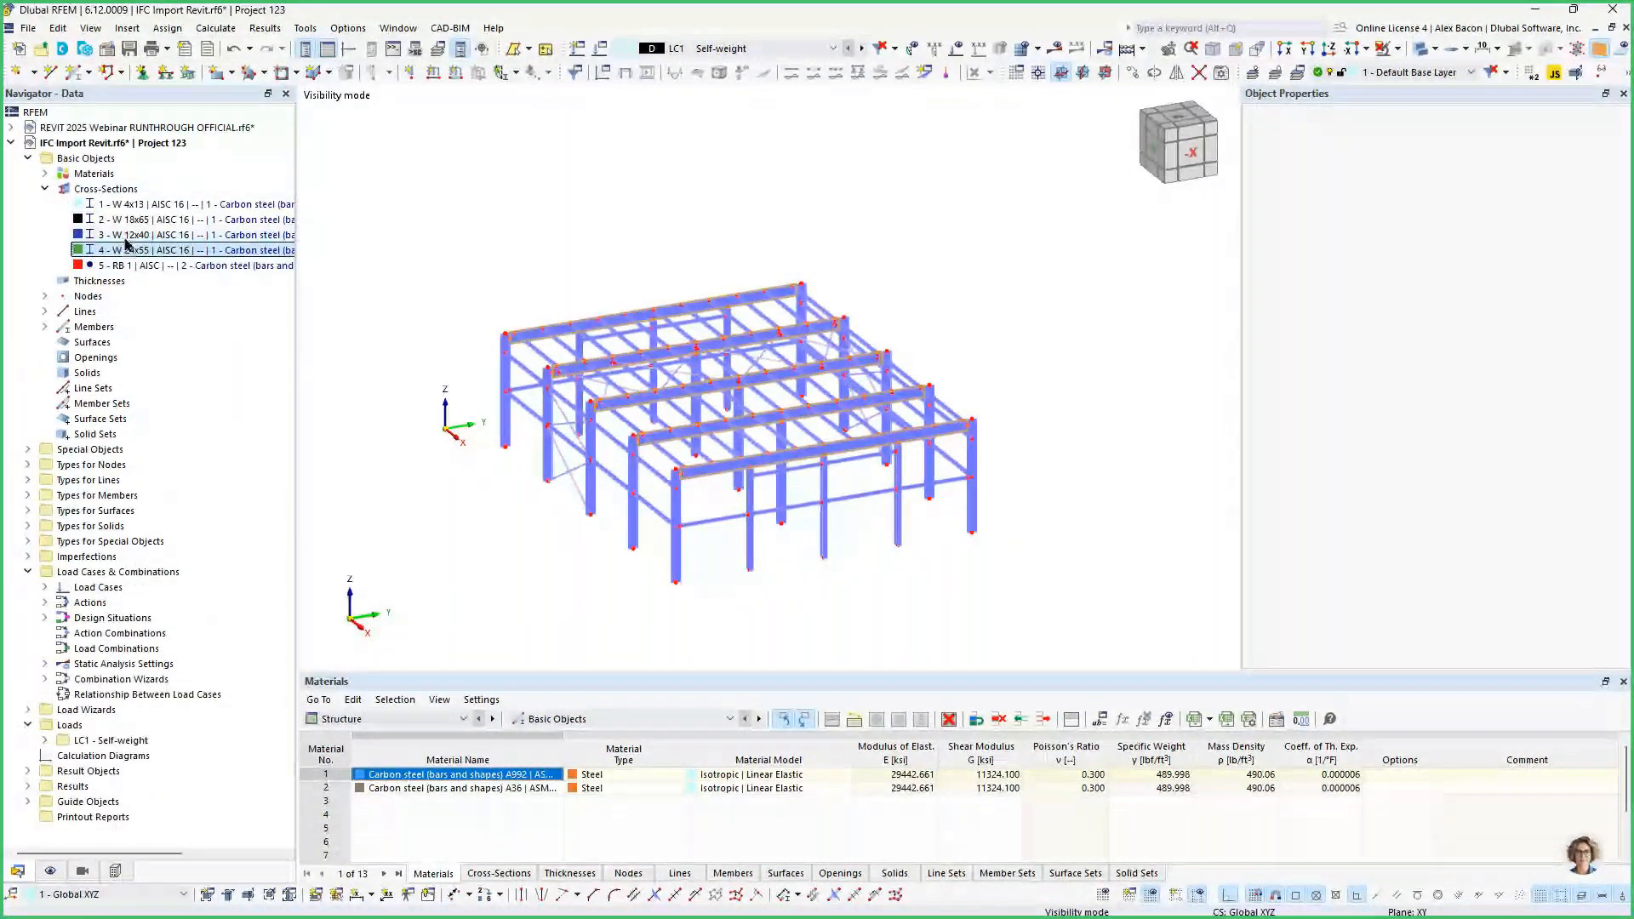
left_click(45, 174)
left_click(145, 191)
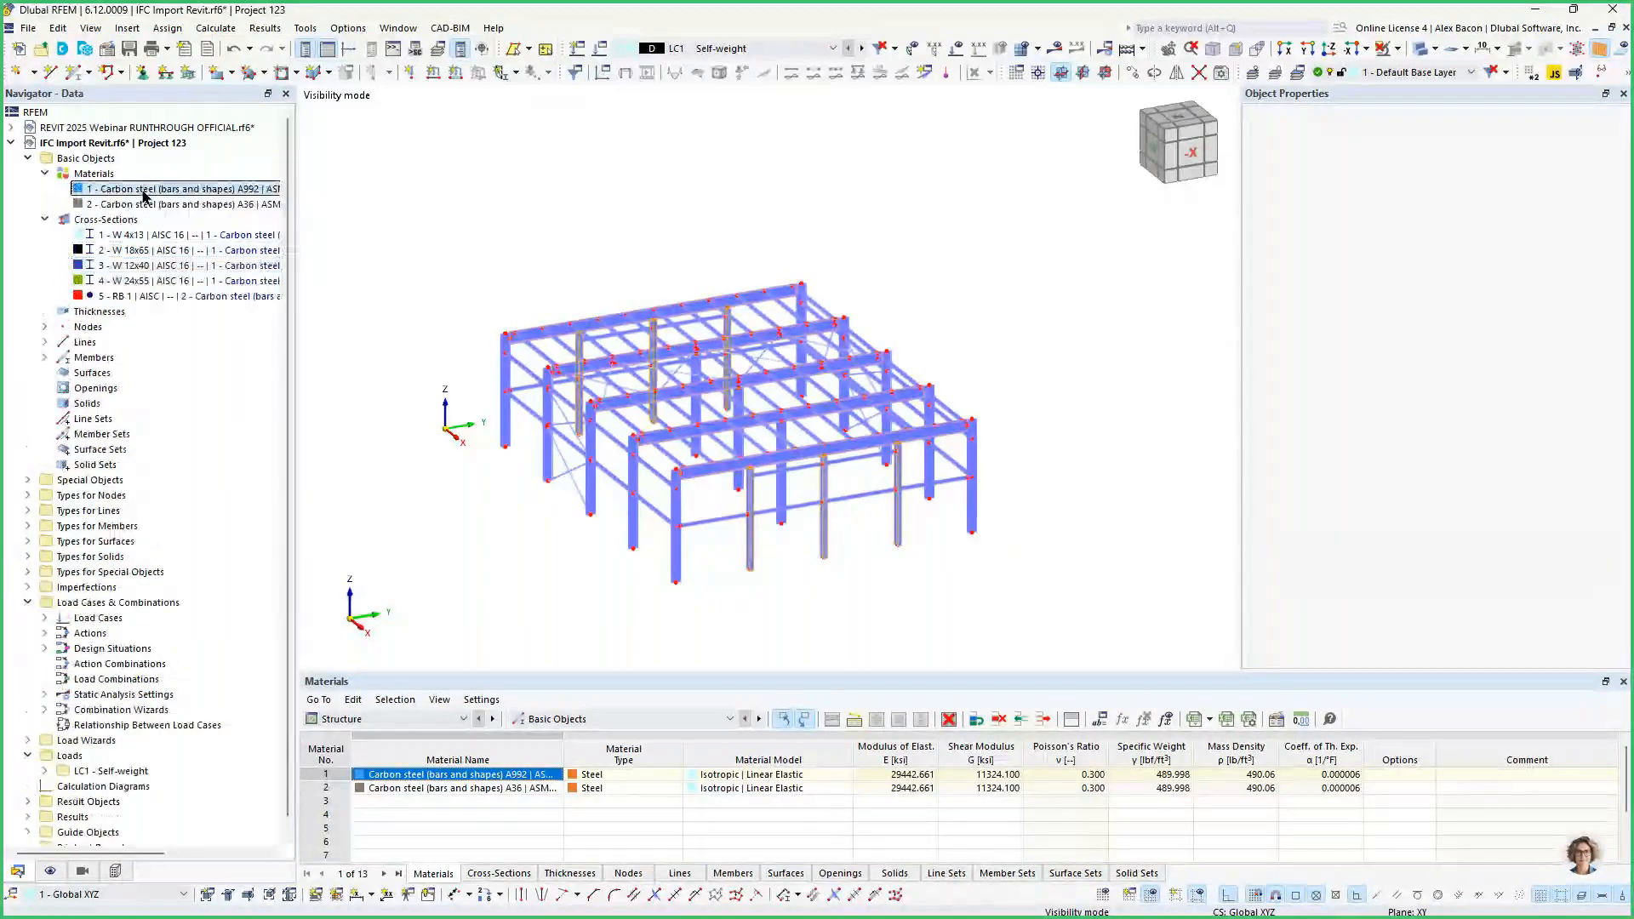
left_click(45, 173)
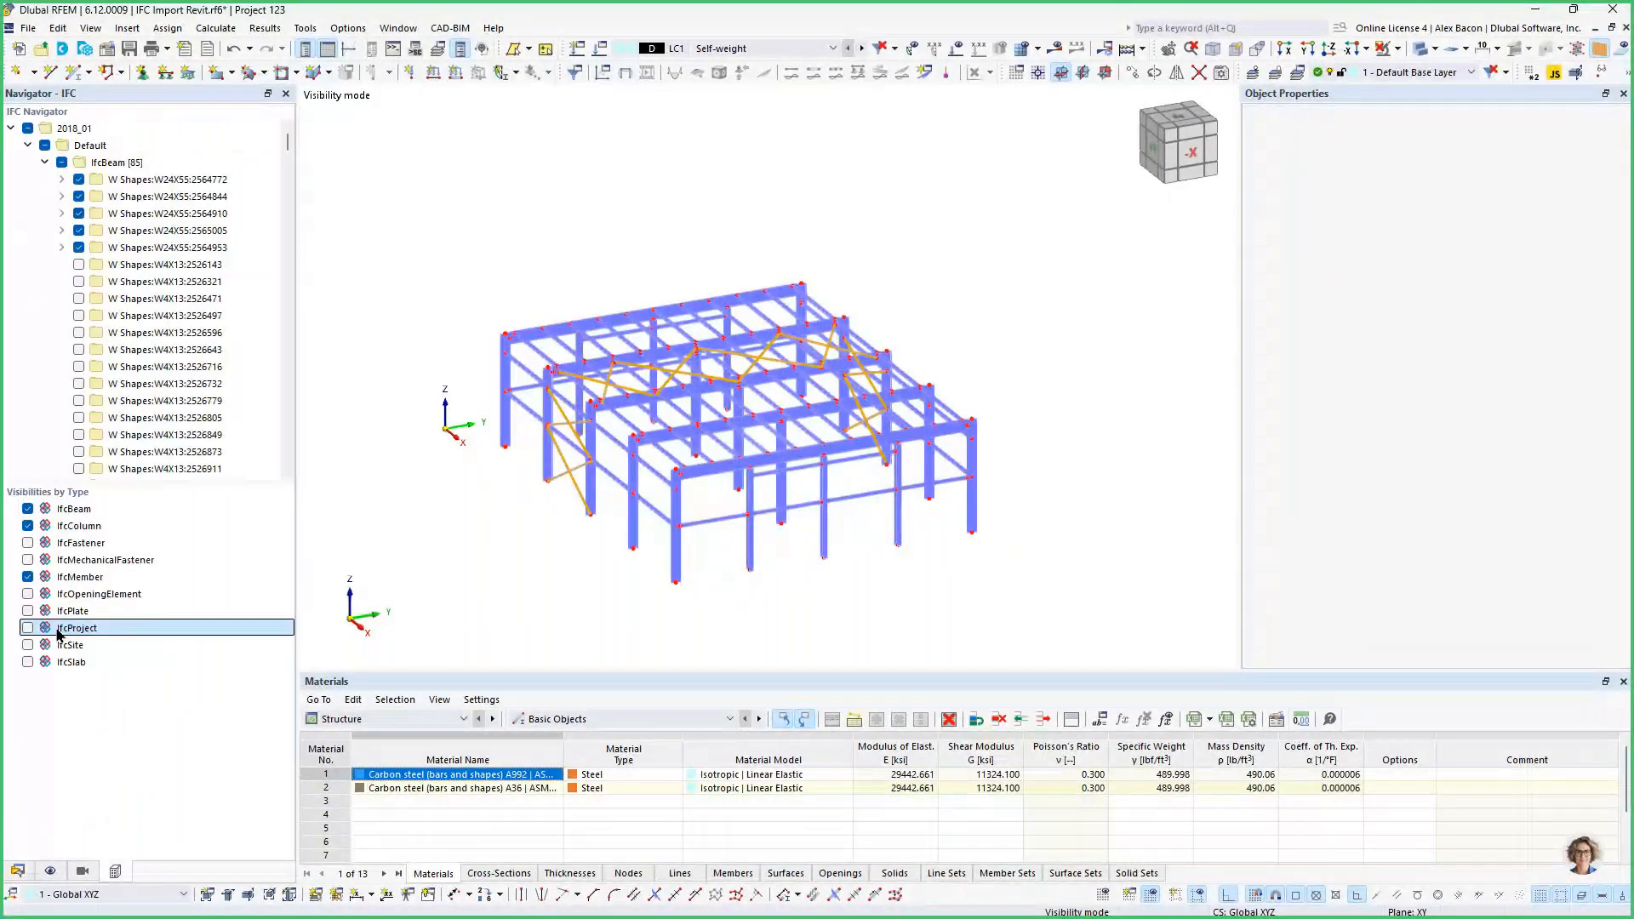
Turn off the visibility of the IfcMember, IfcBeam and IfcColumn objects so only the converted members are displayed.
left_click(28, 576)
left_click(29, 510)
left_click(28, 526)
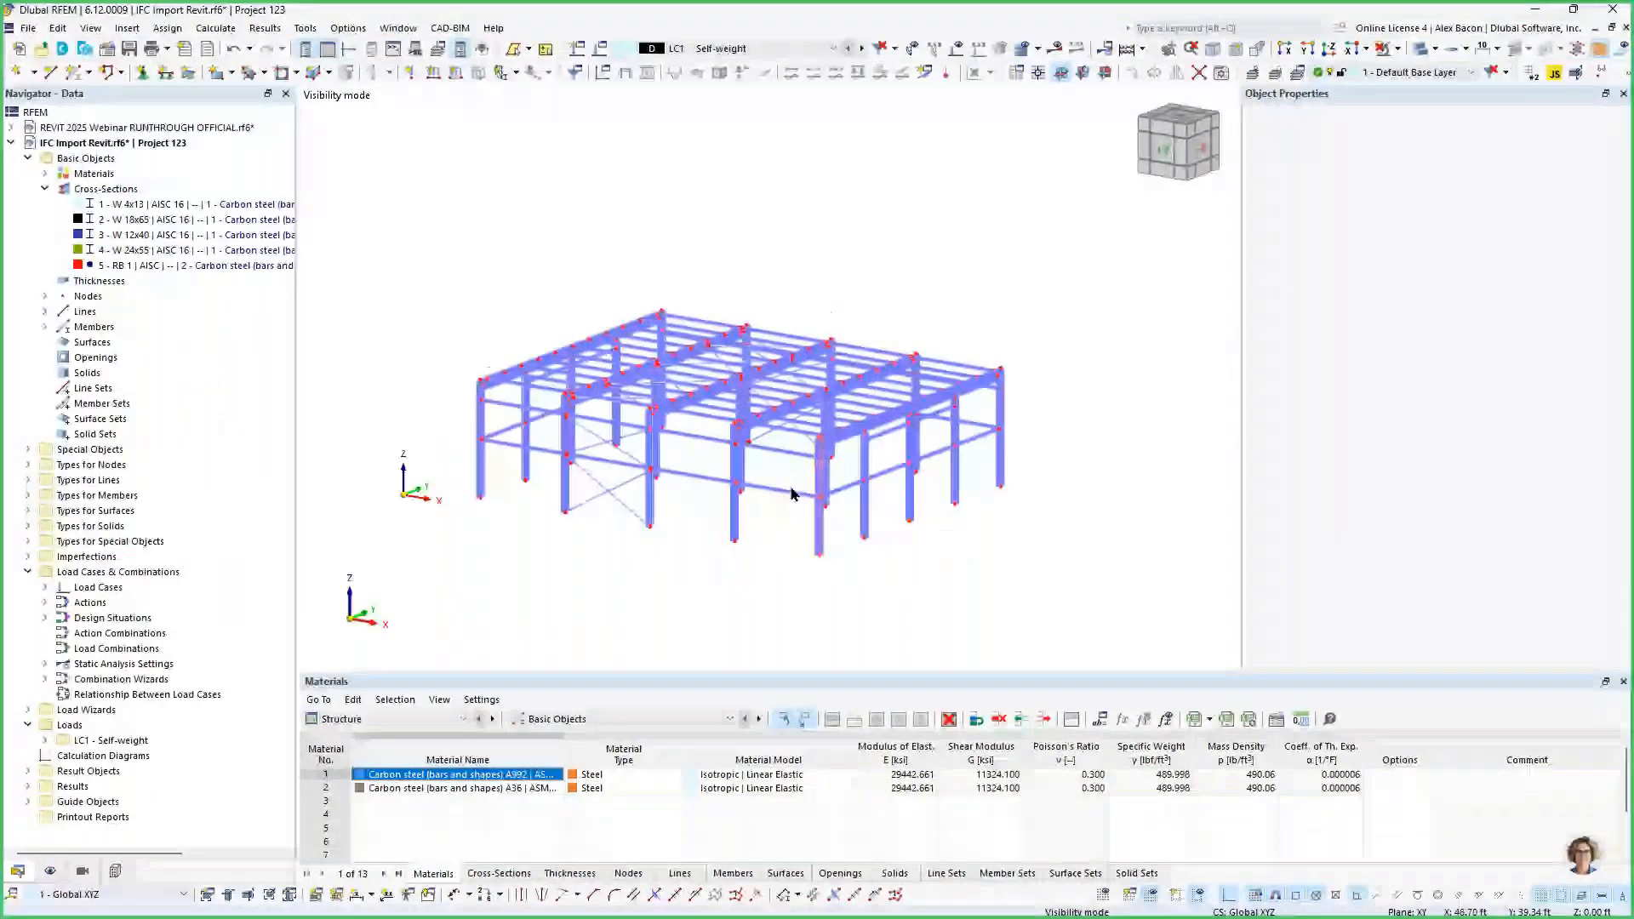
Examine the member ends at the beam-to-column joints in the +Y and -X elevations.
left_click(1164, 153)
scroll(366, 260, "up", 4)
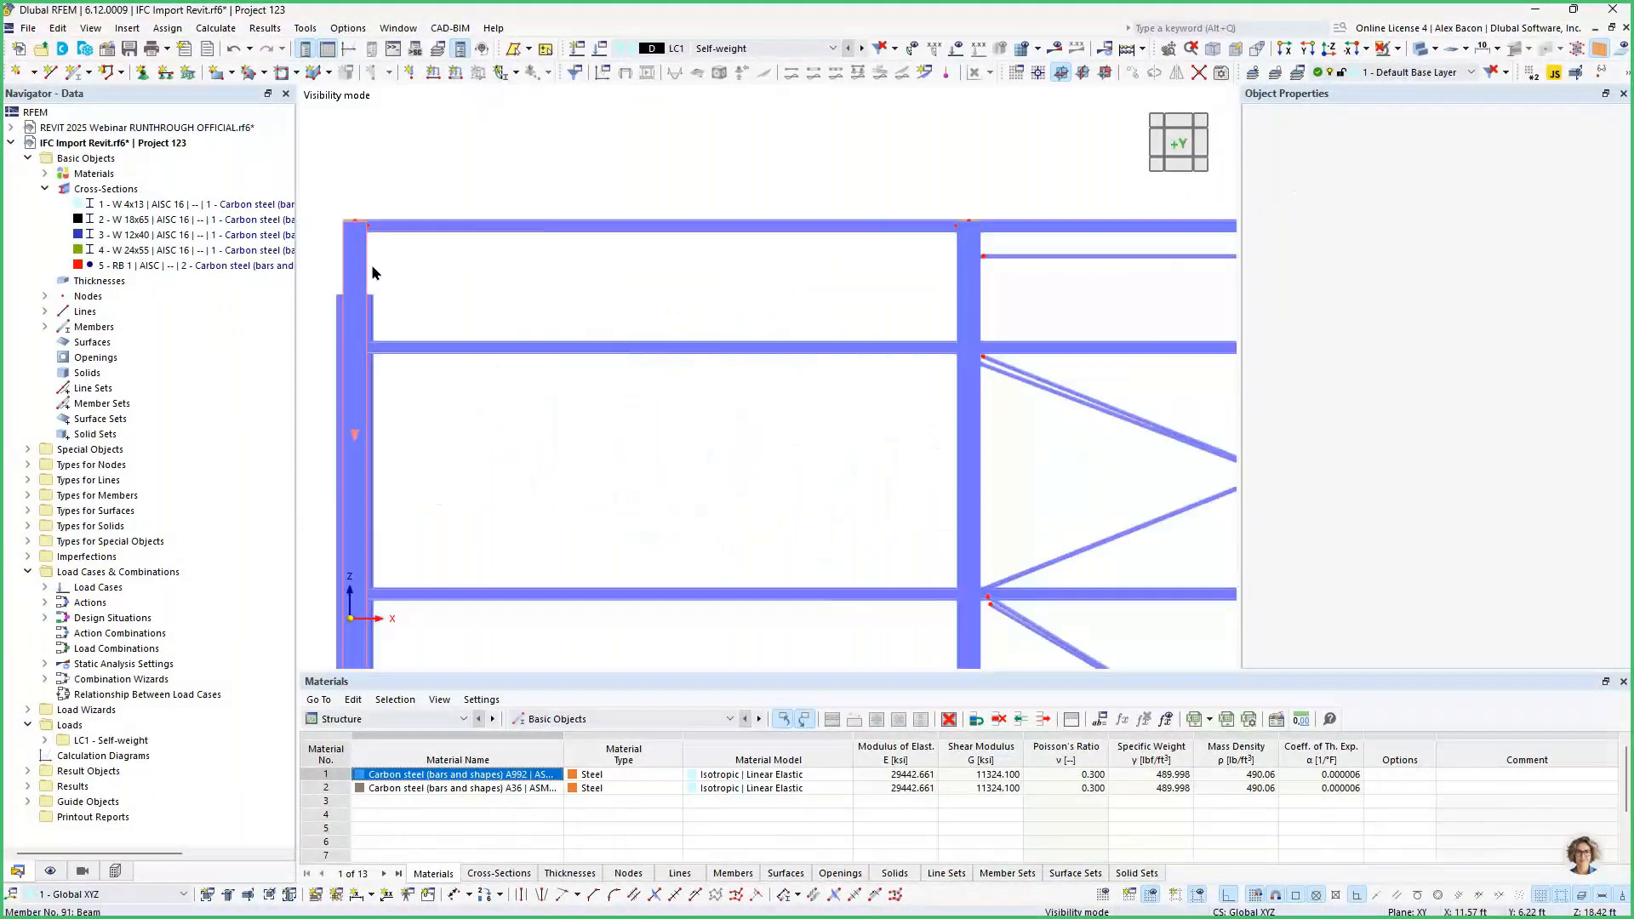
middle_click_drag(372, 272, 530, 331, "ctrl")
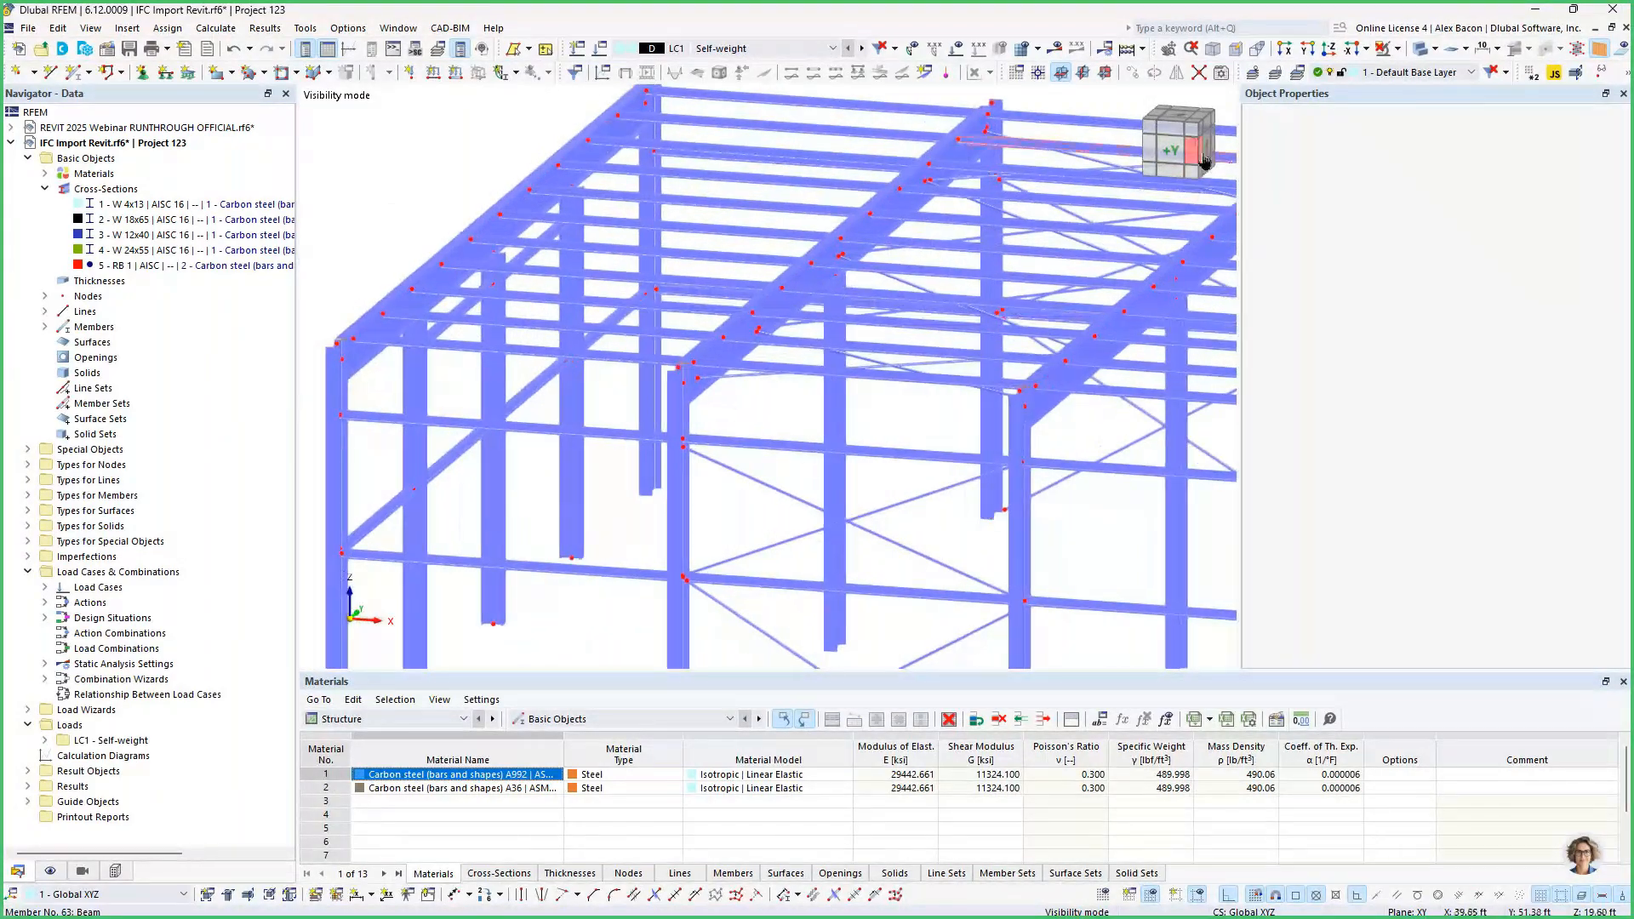
left_click(1196, 162)
scroll(366, 241, "up", 6)
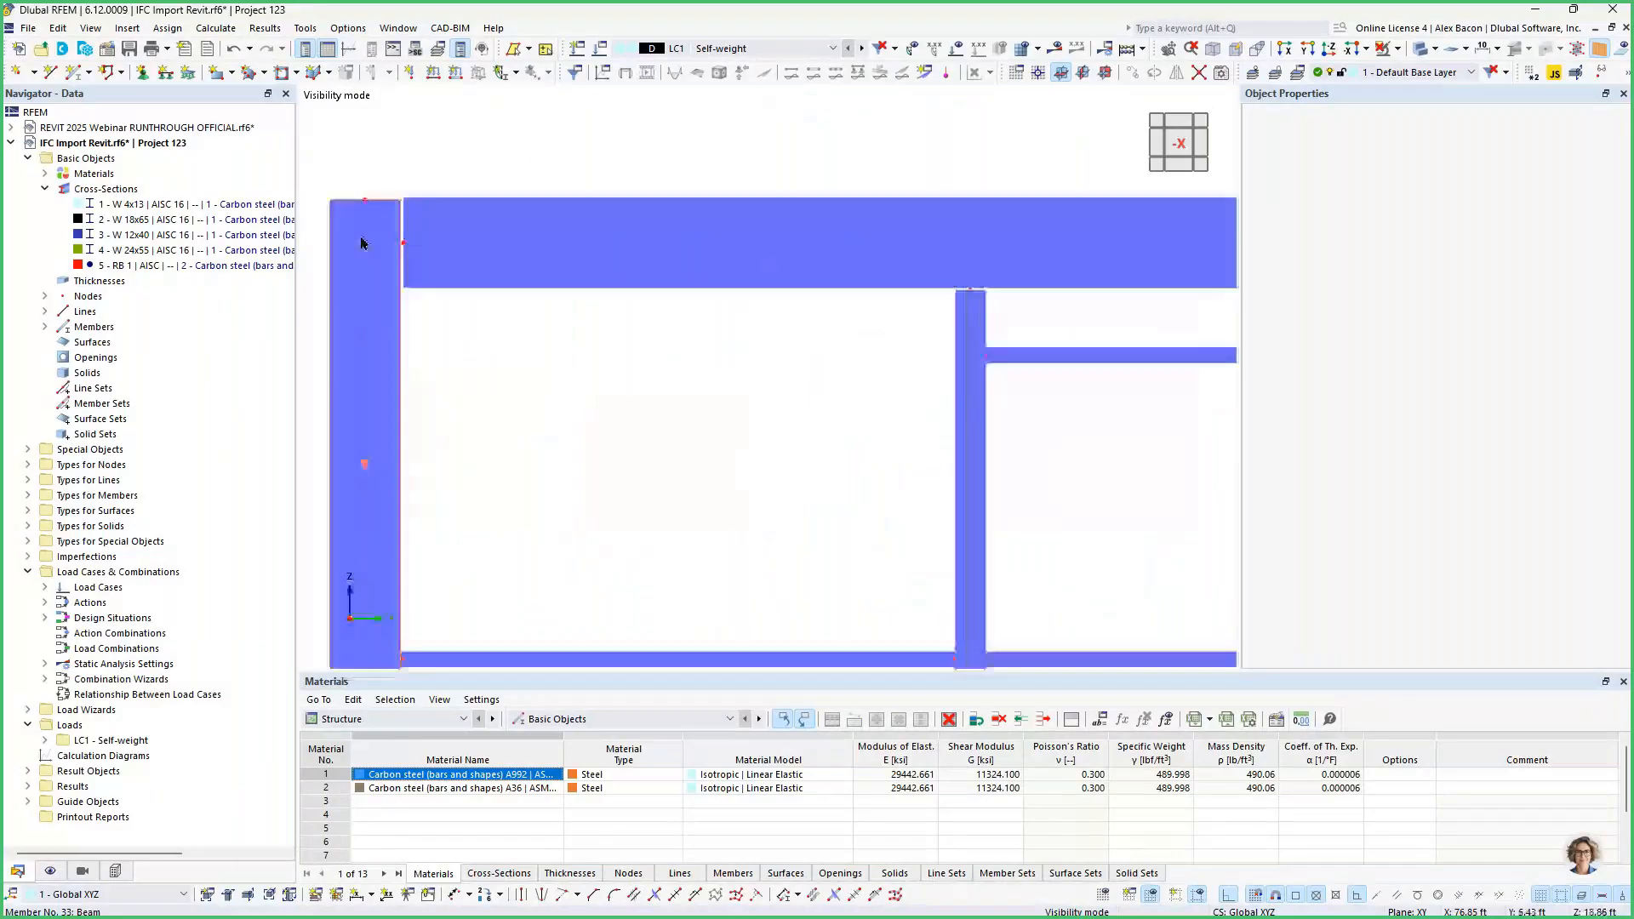
scroll(420, 302, "down", 3)
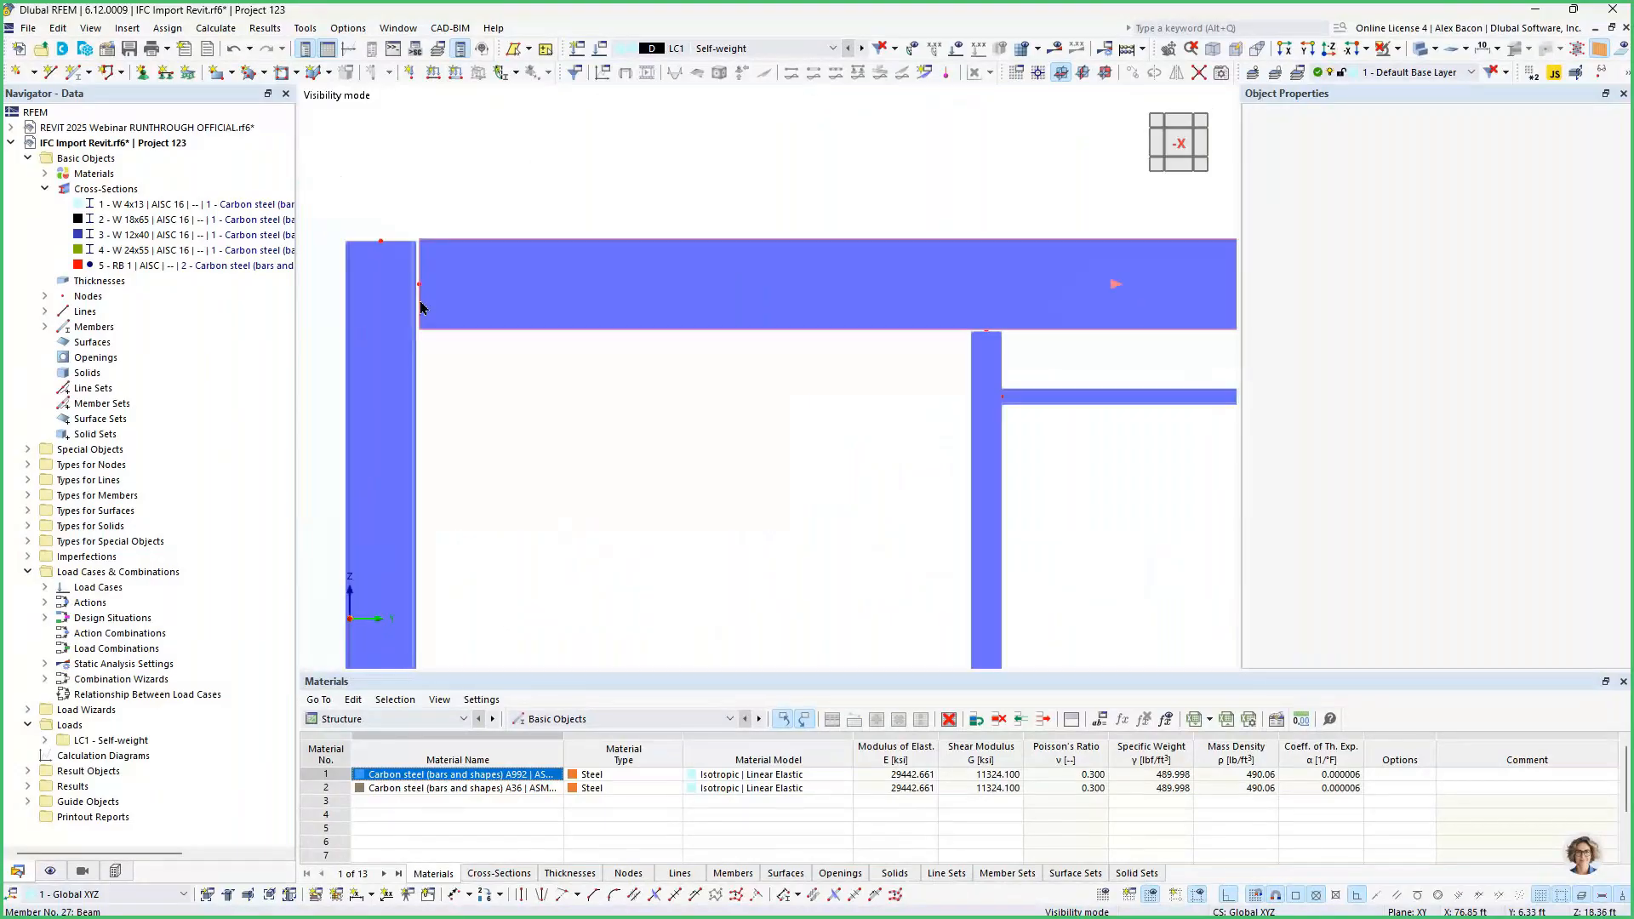
Switch to BIMvision and examine how the end-frame beam meets the W18X65 corner column in the original IFC model.
key("super")
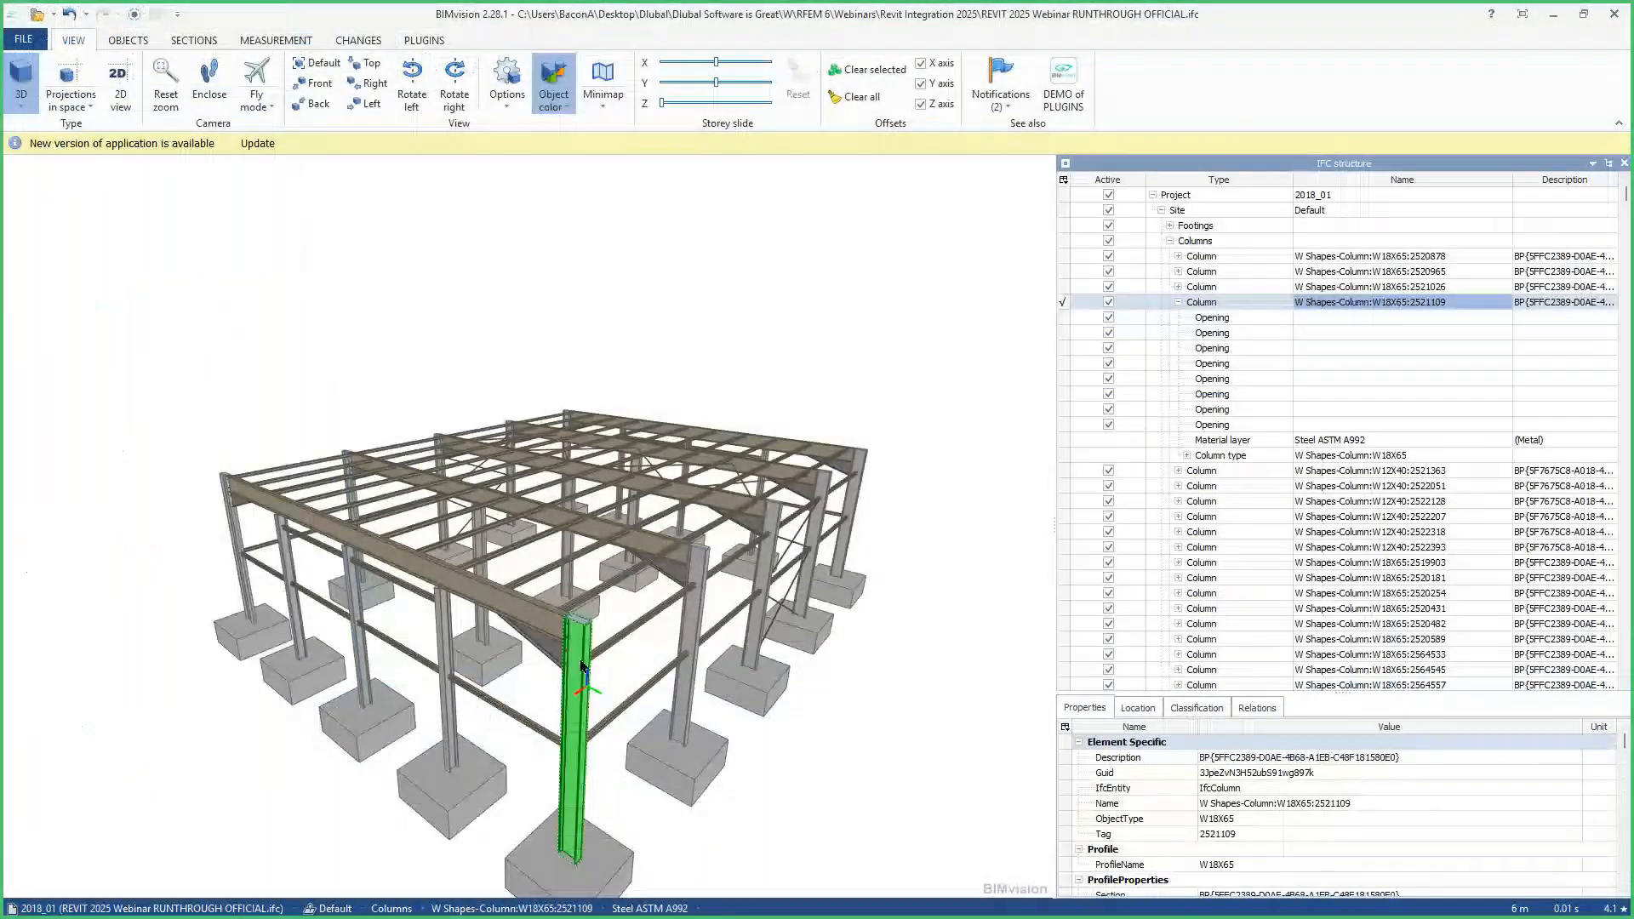
left_click_drag(581, 667, 700, 586)
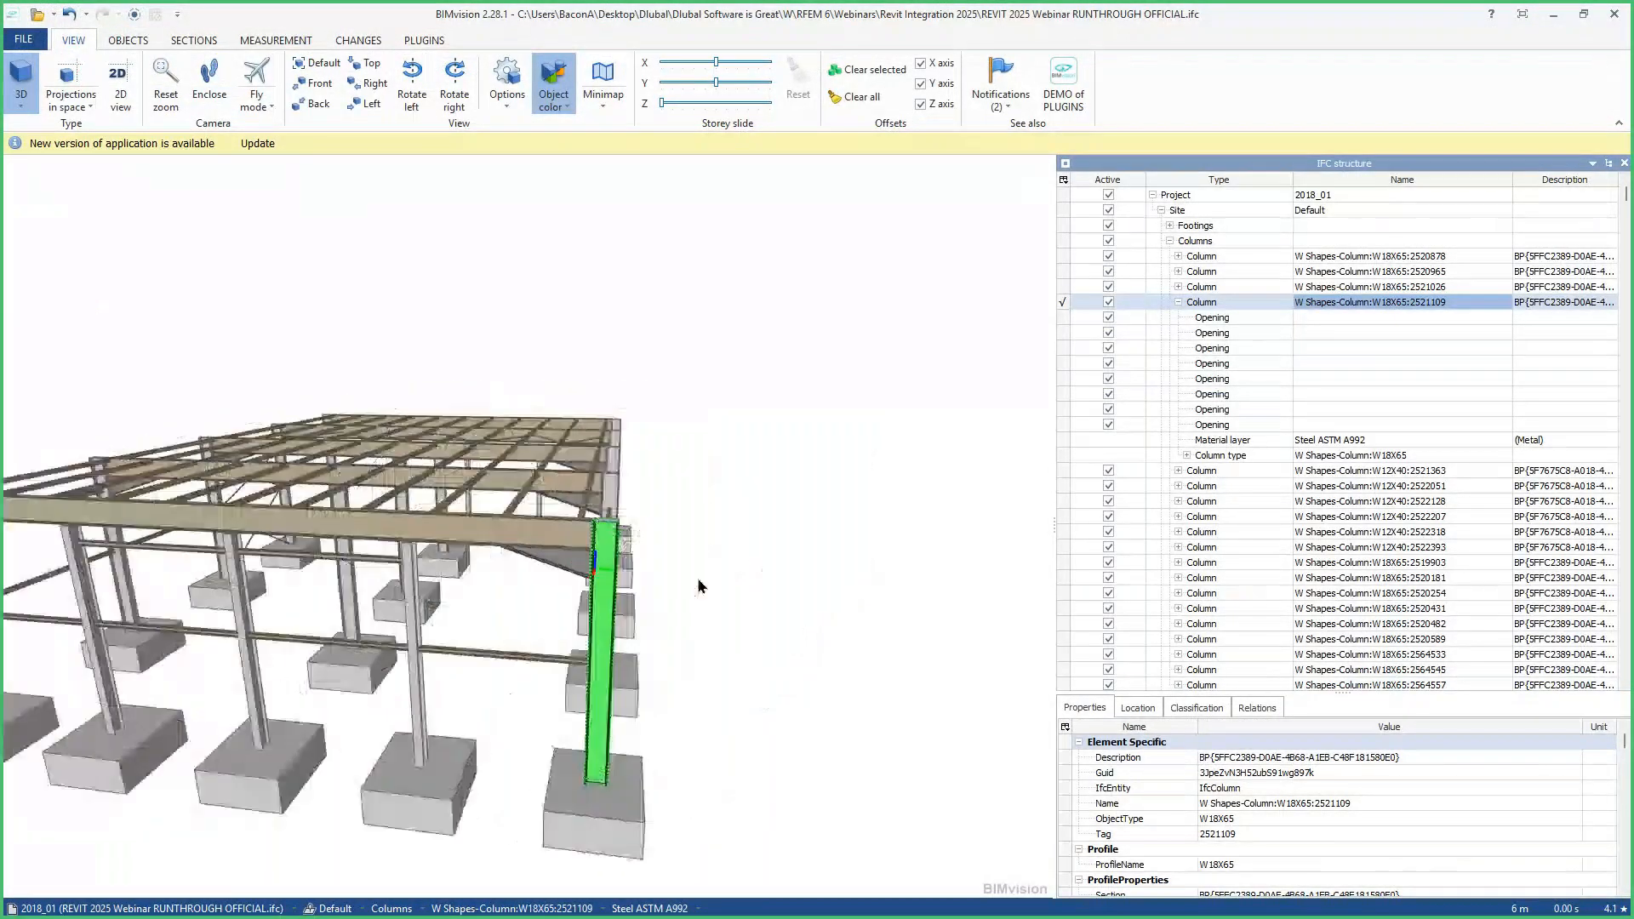
scroll(606, 531, "up", 5)
scroll(606, 531, "down", 5)
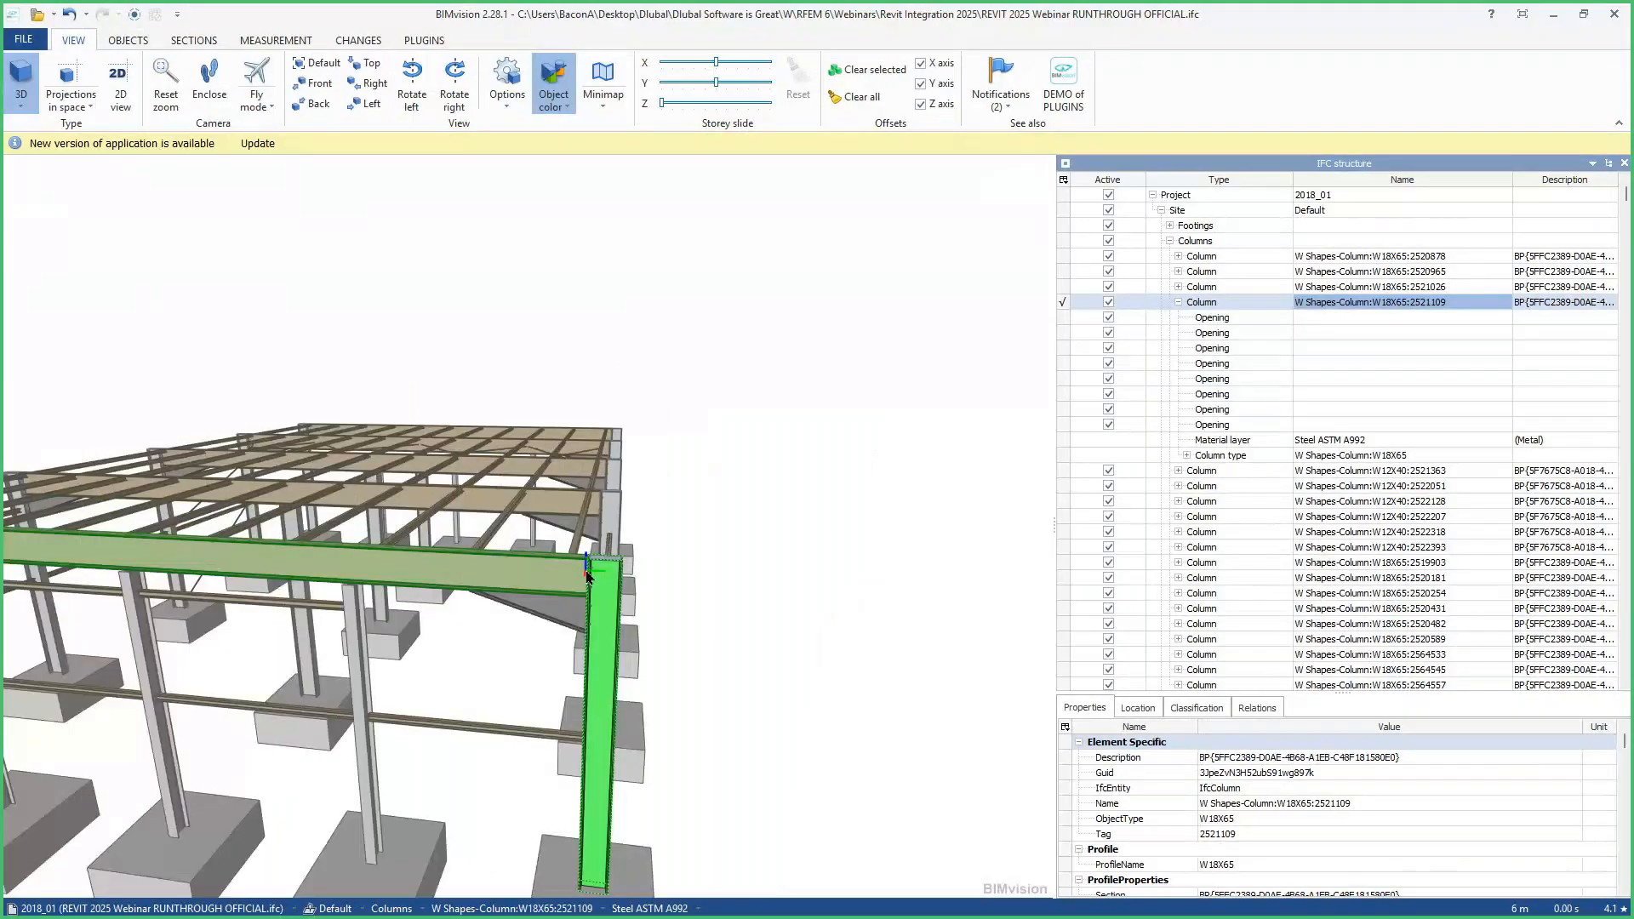
Switch back to RFEM and display the converted members as a line model instead of solid sections.
left_click(572, 915)
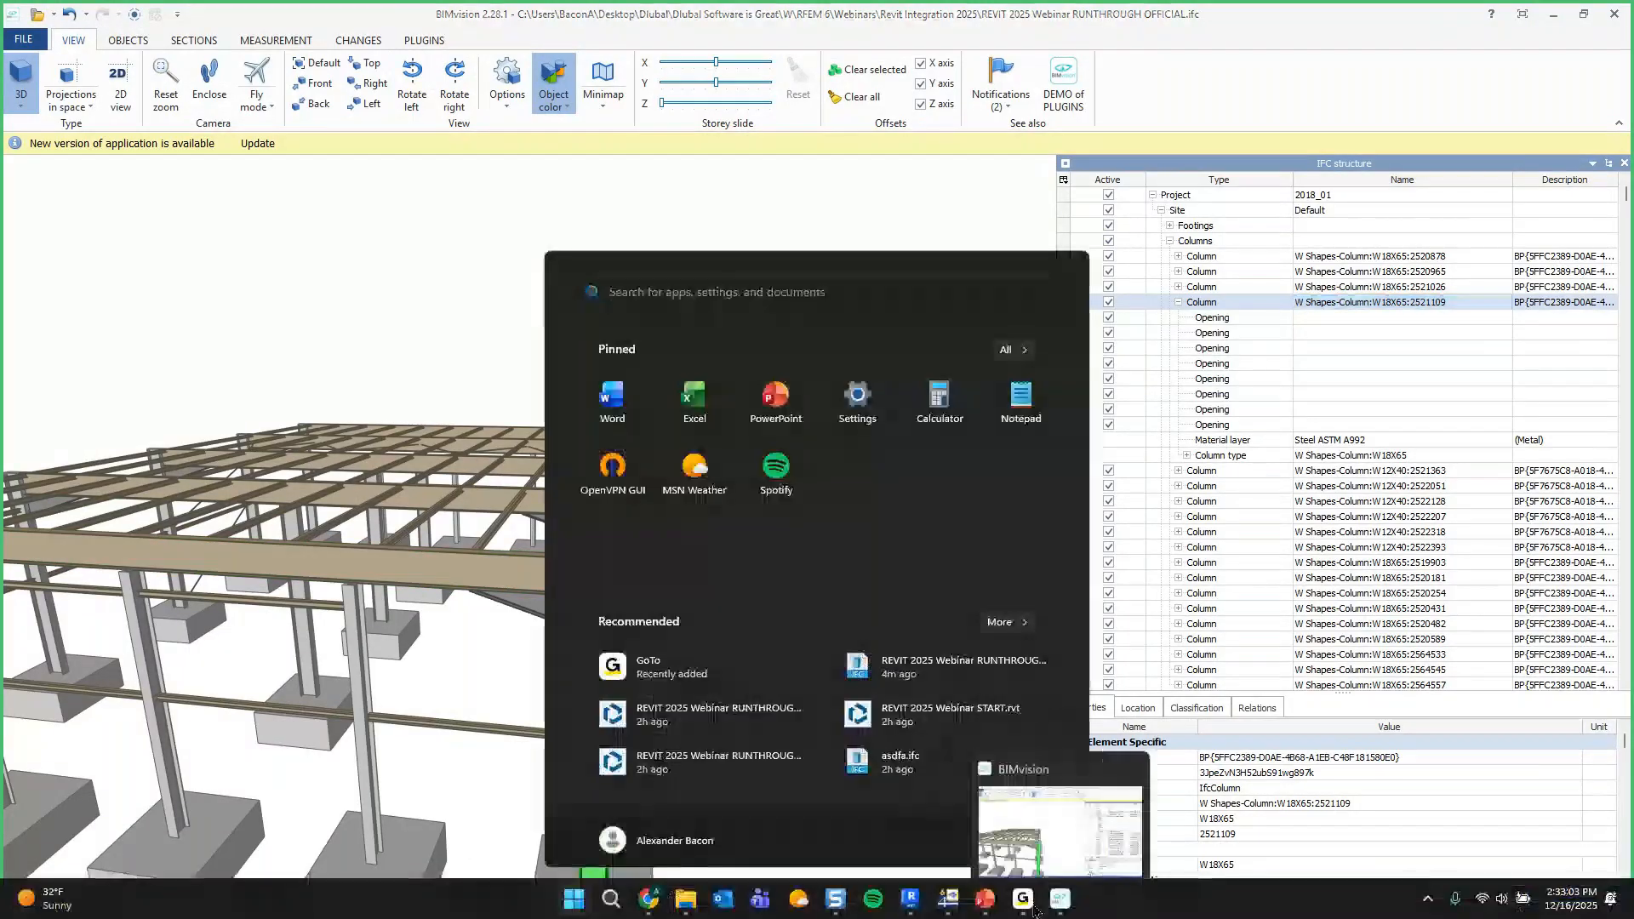
left_click(985, 915)
scroll(923, 379, "down", 3)
scroll(911, 409, "down", 2)
middle_click_drag(898, 431, 756, 406)
scroll(854, 431, "up", 1)
middle_click_drag(868, 434, 715, 458, "ctrl")
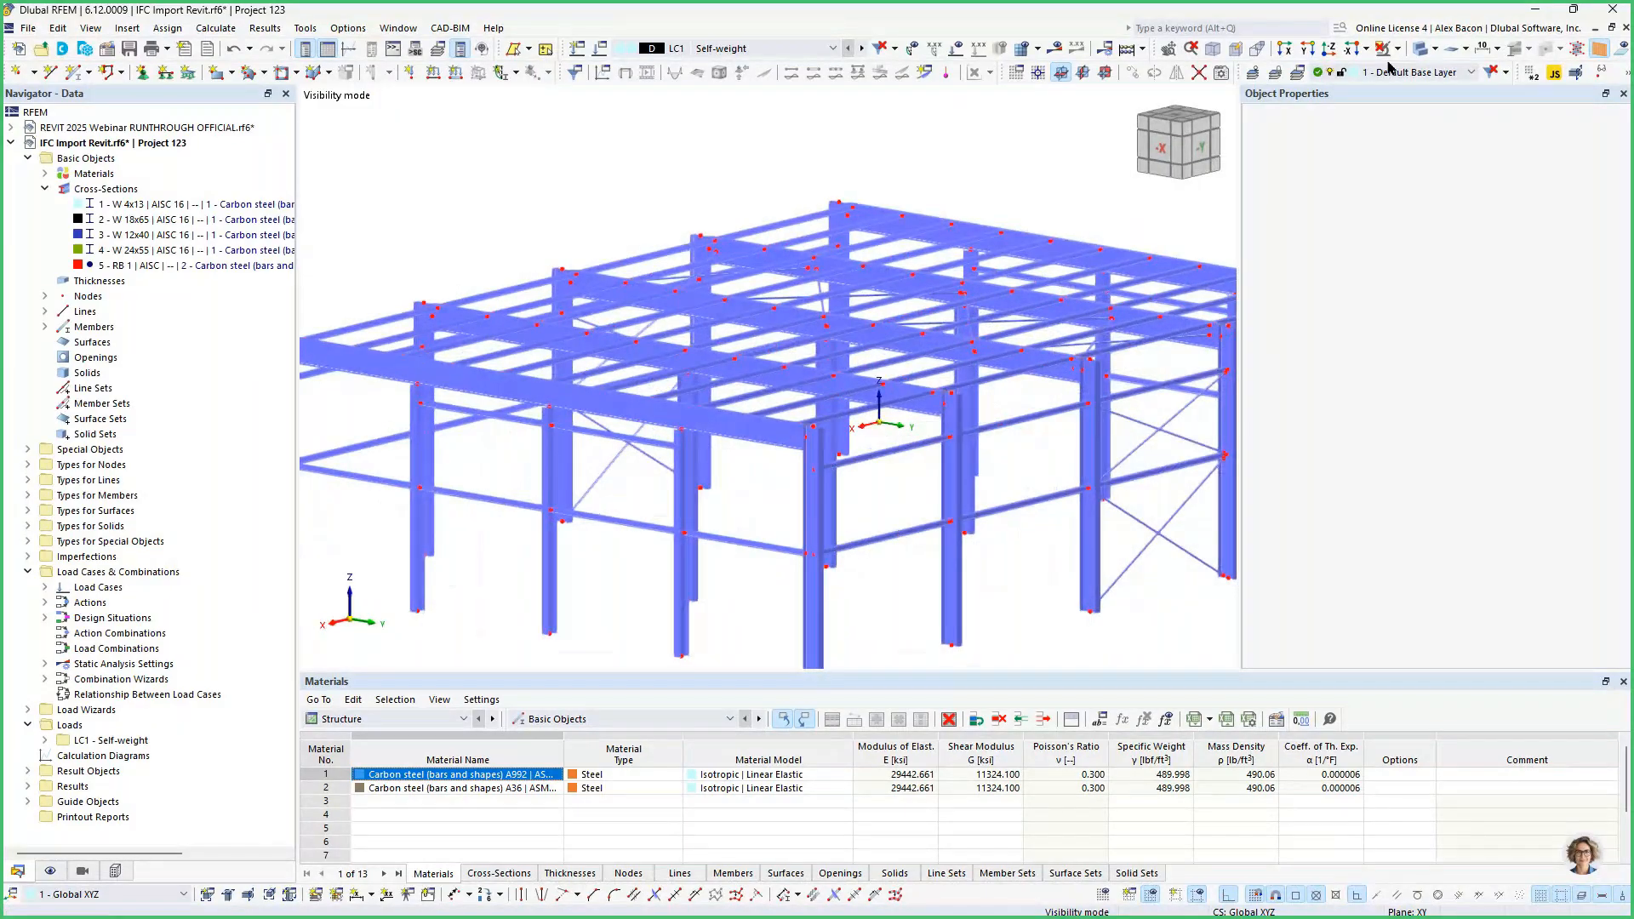
left_click(1420, 51)
Extend the ends of the lower girts at the corner column until they reach the column's axis.
middle_click_drag(991, 421, 779, 310)
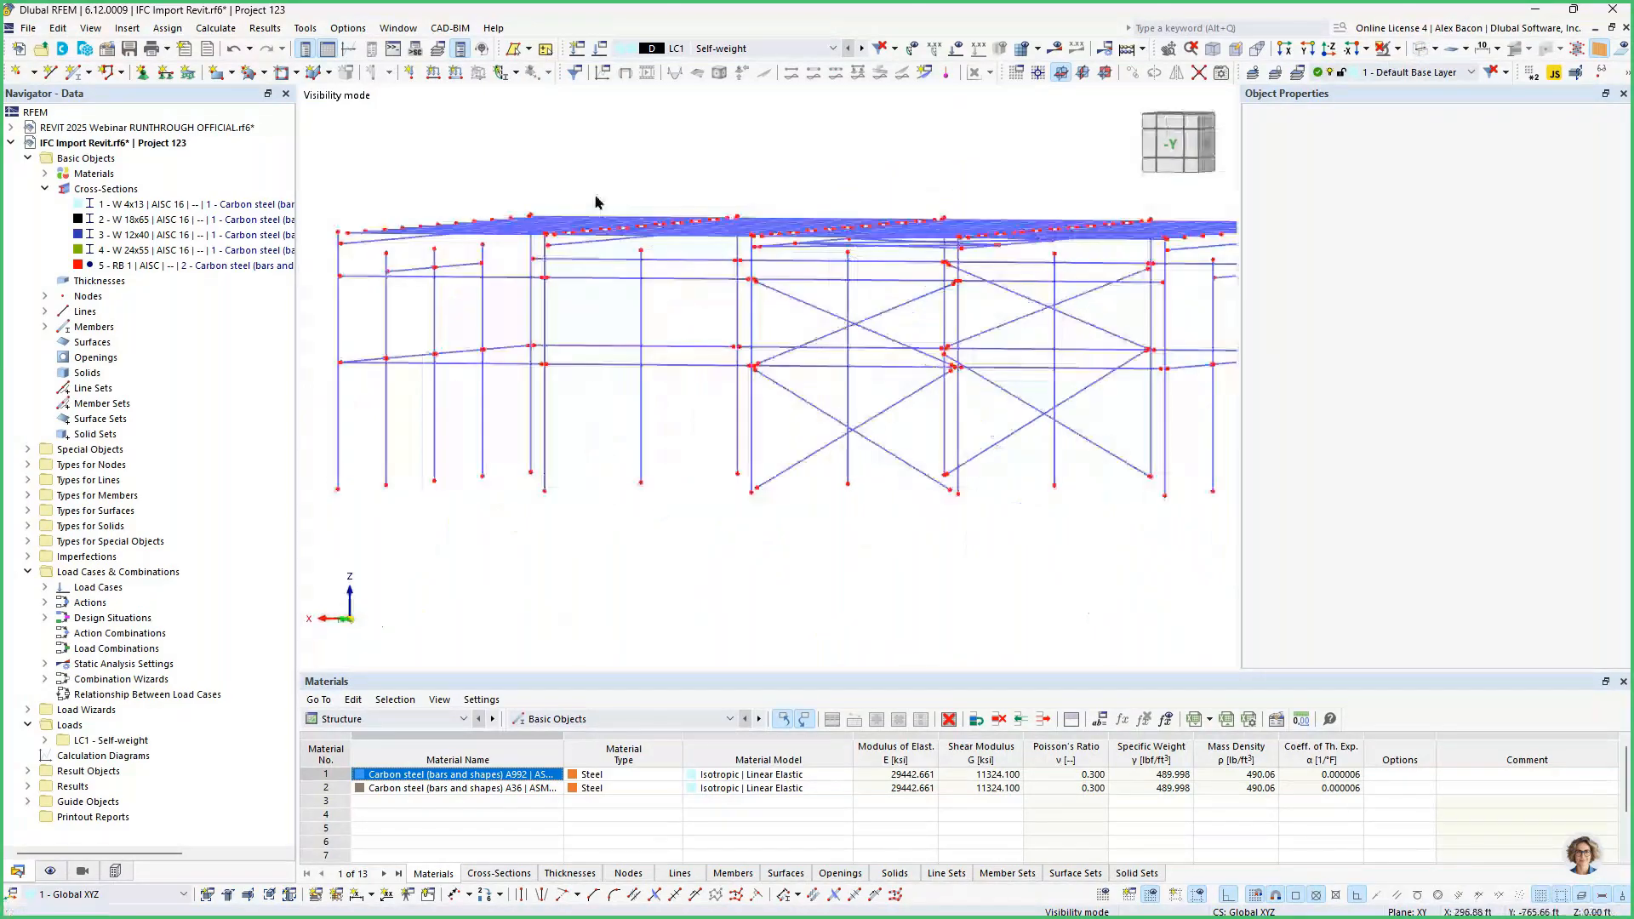
scroll(650, 266, "down", 2)
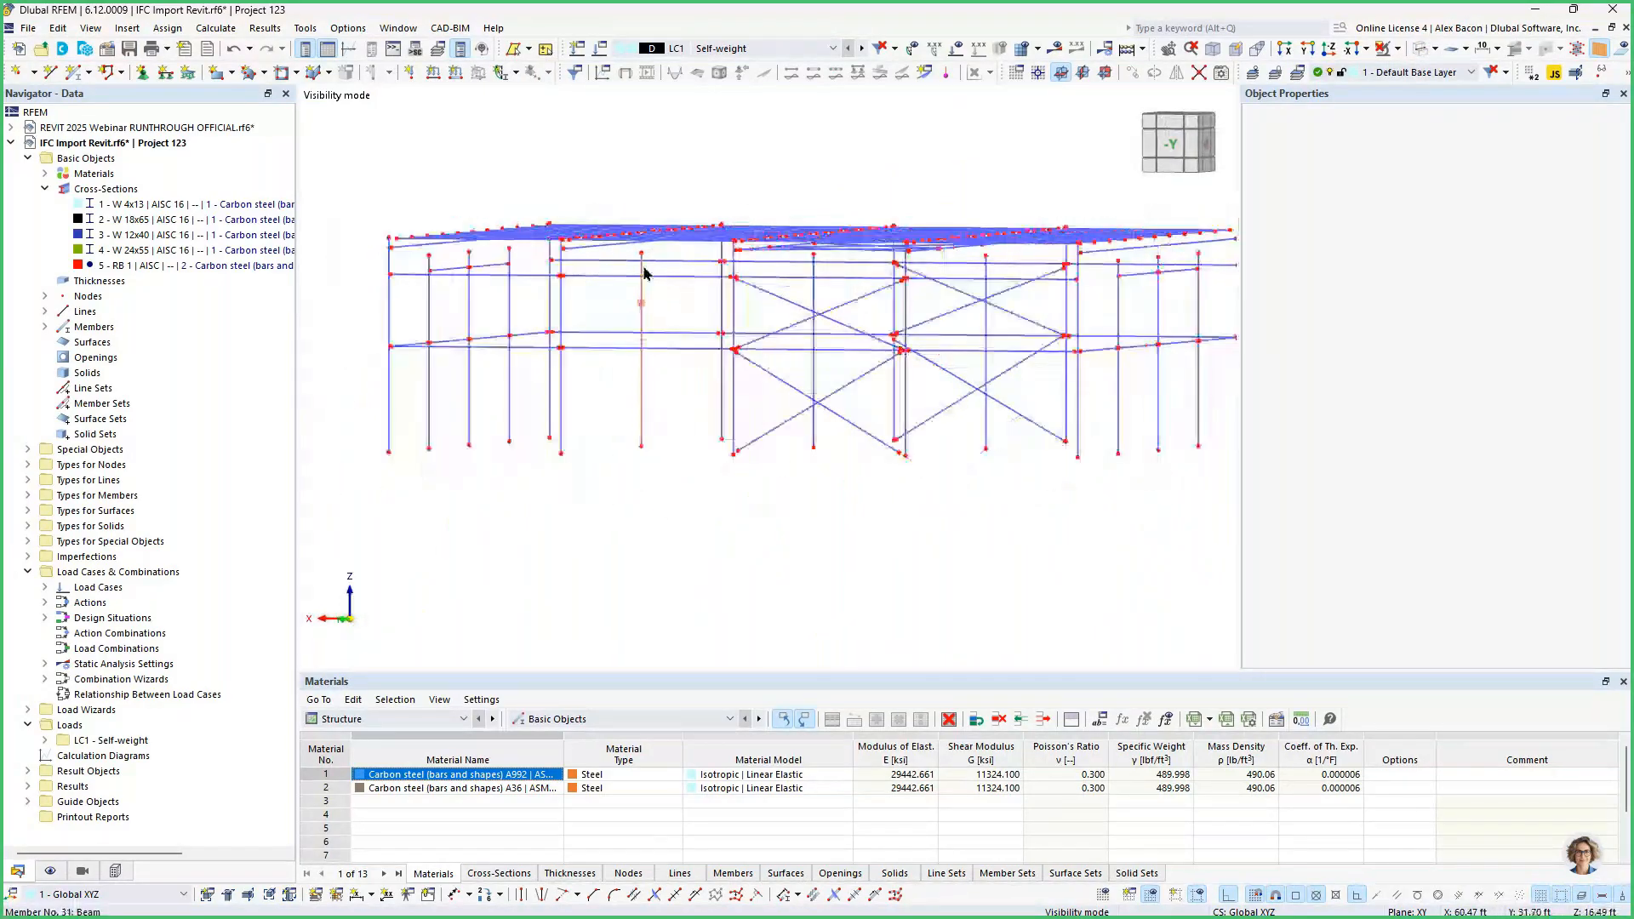
scroll(402, 351, "up", 6)
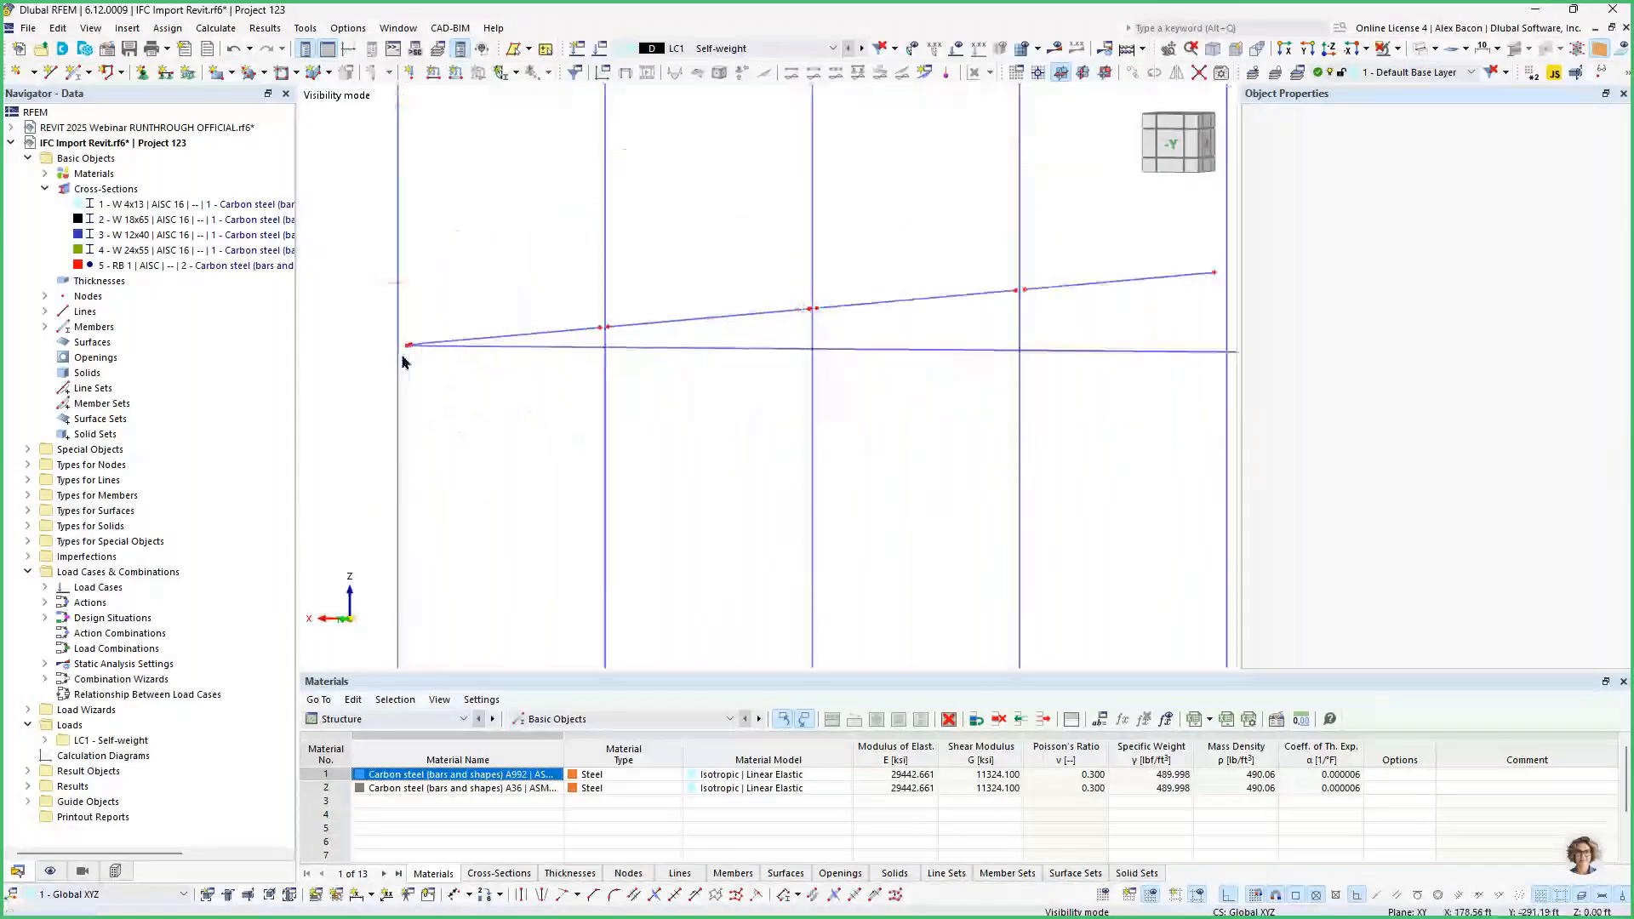
scroll(436, 345, "down", 5)
middle_click_drag(437, 350, 737, 344, "ctrl")
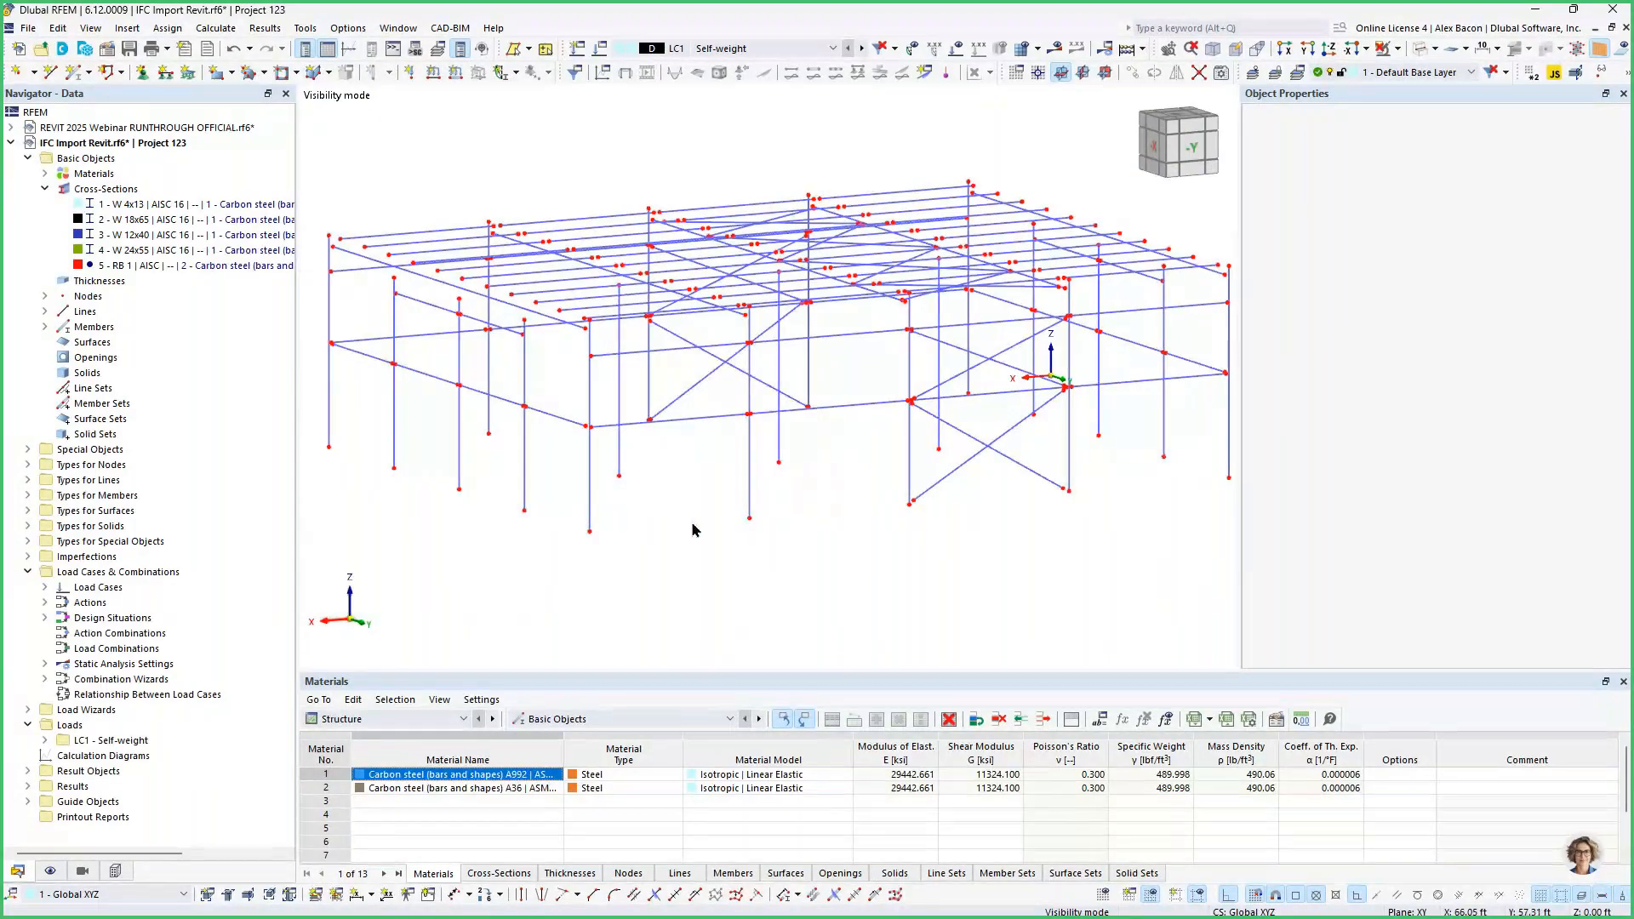
scroll(693, 529, "up", 3)
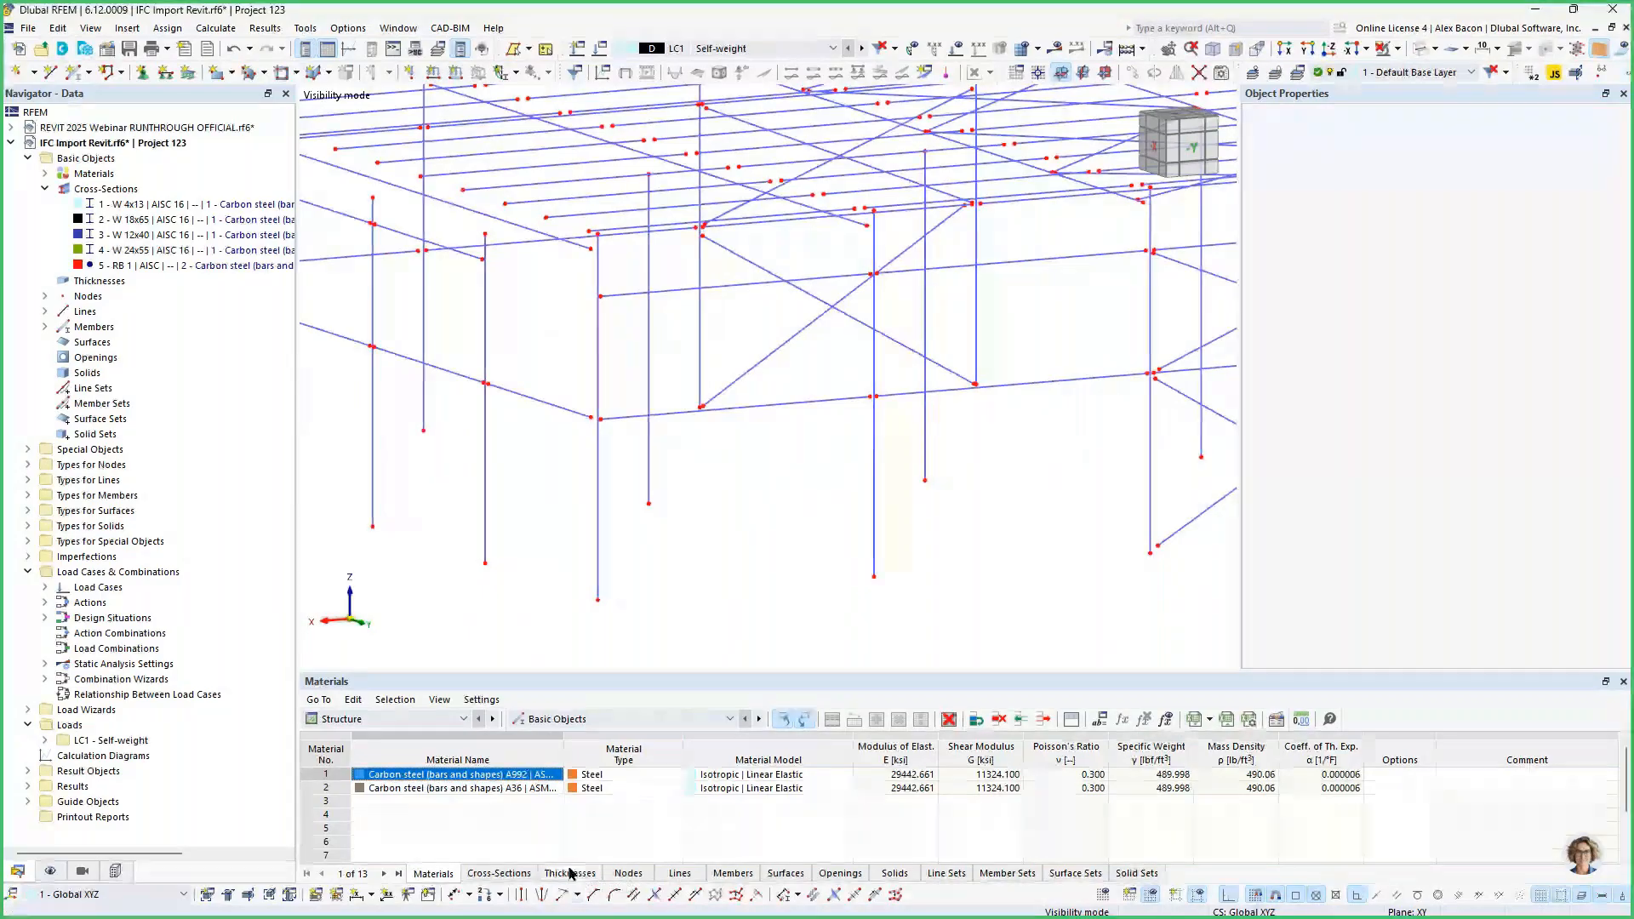
scroll(574, 411, "up", 5)
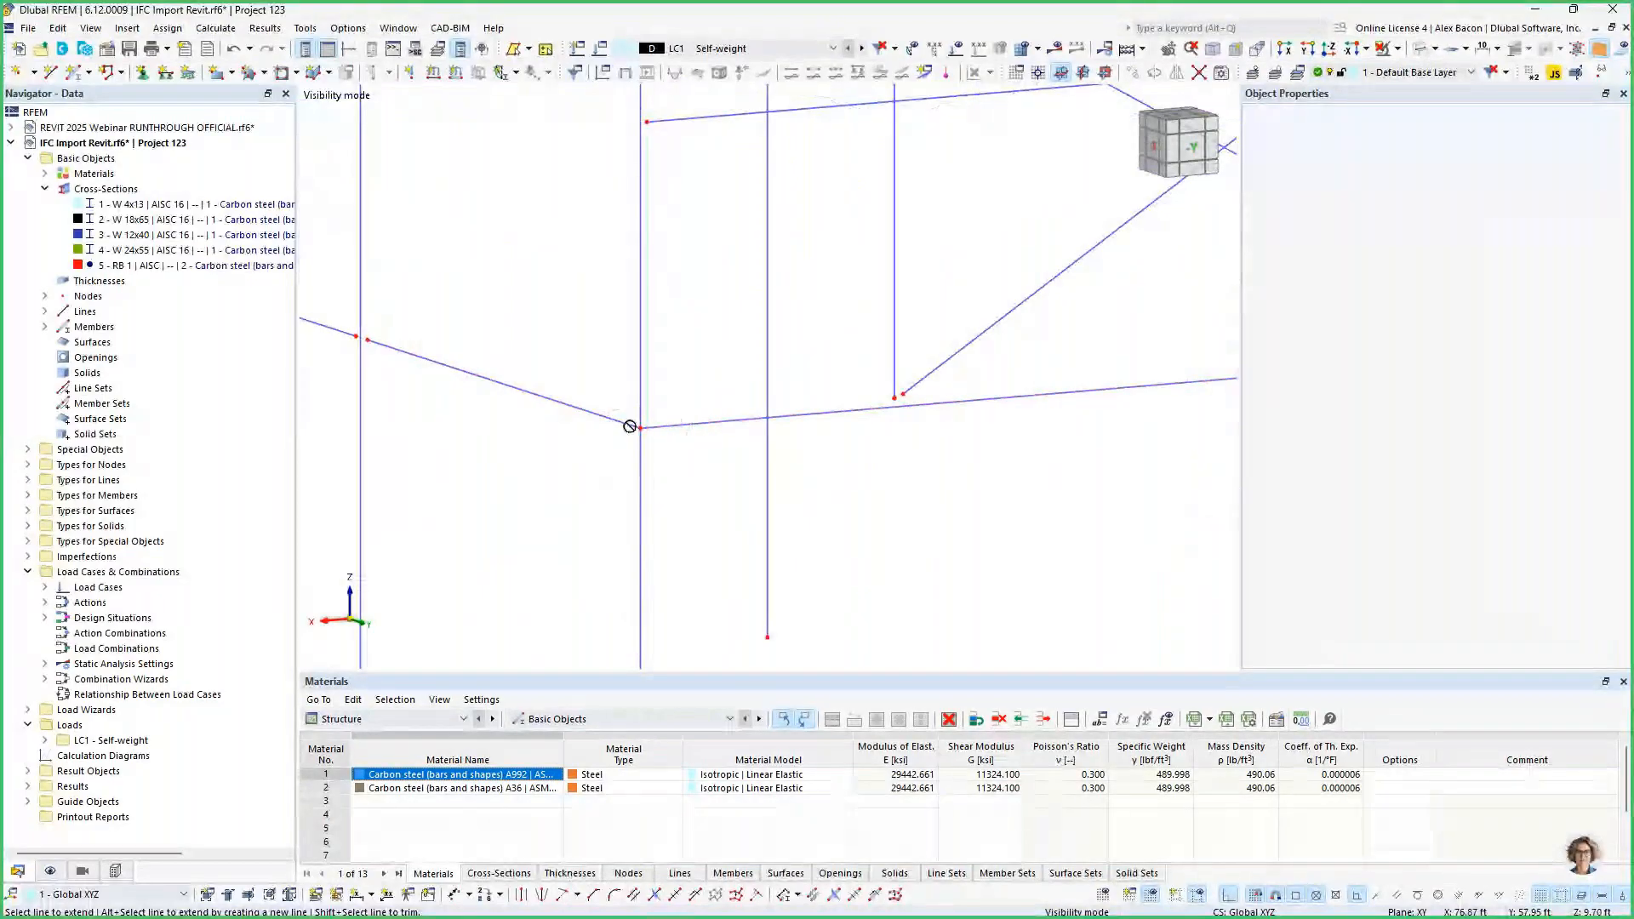
scroll(647, 430, "up", 6)
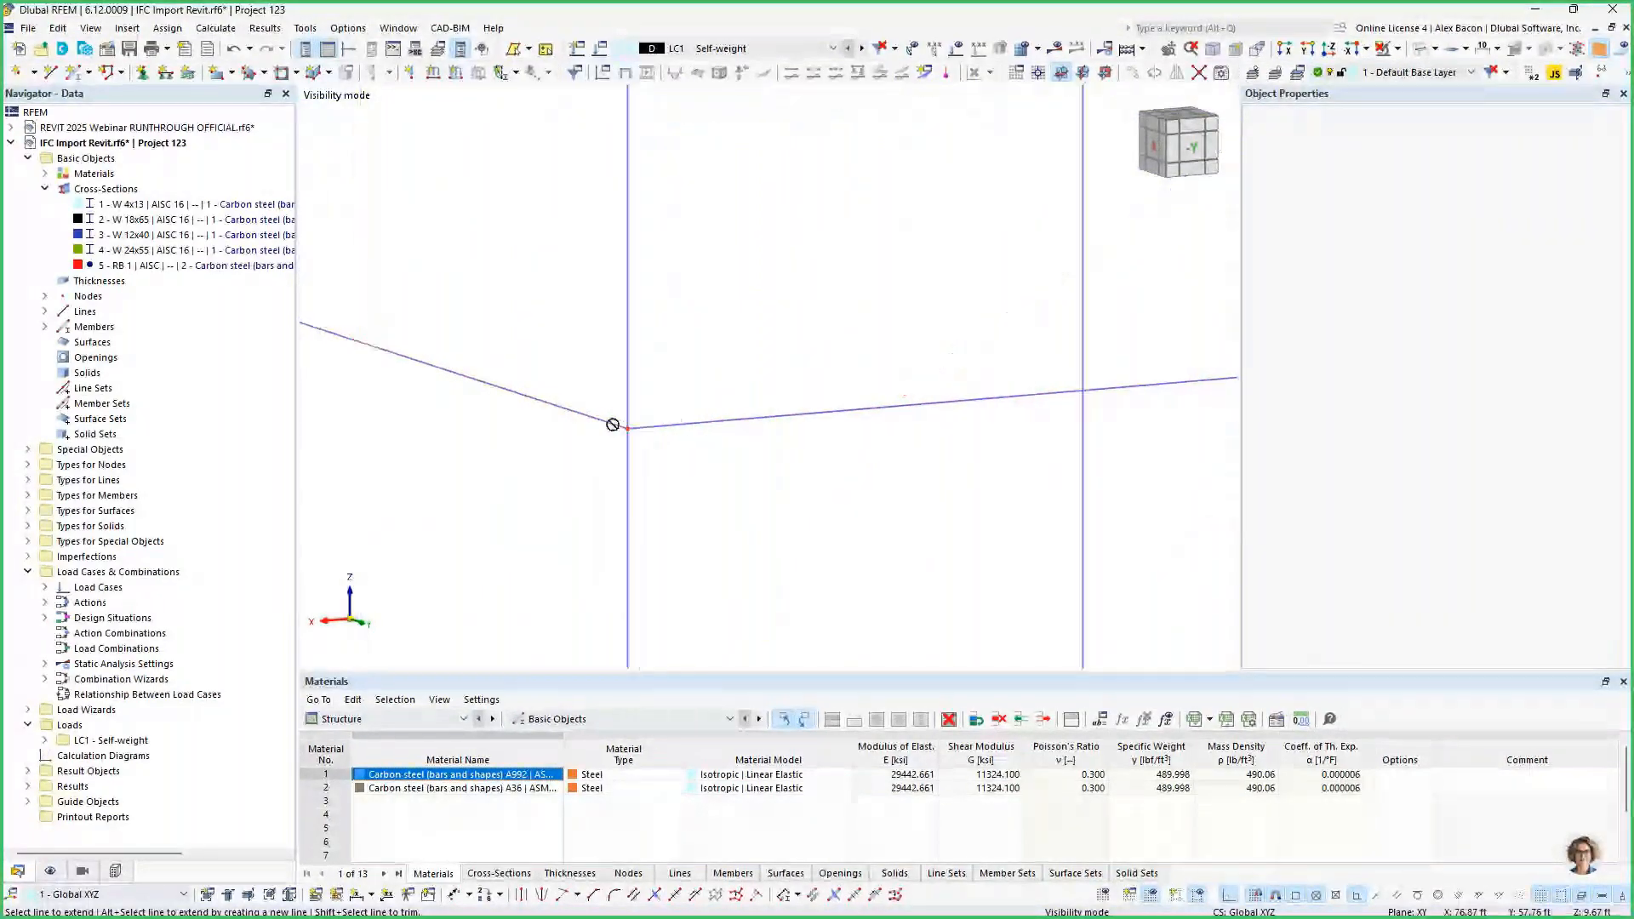
scroll(649, 439, "down", 5)
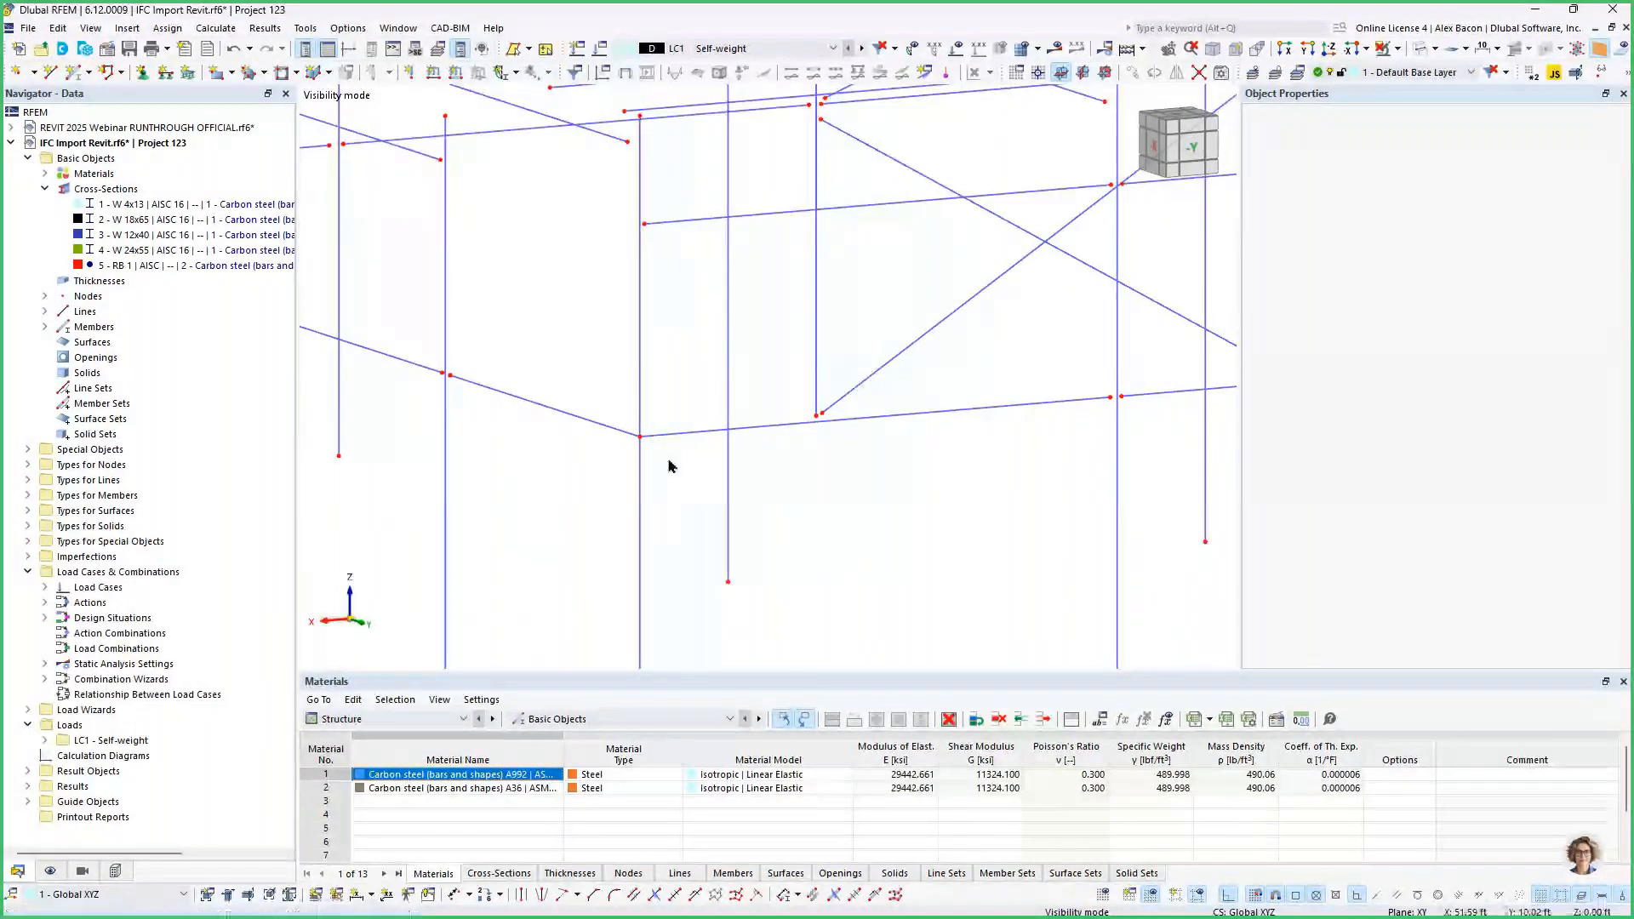
Try to move the roof purlins vertically down to the rafter's end node, with the displacement vector's X and Y set to 0 ft.
scroll(669, 466, "down", 2)
middle_click_drag(682, 466, 795, 551, "ctrl")
middle_click_drag(486, 284, 448, 266, "ctrl")
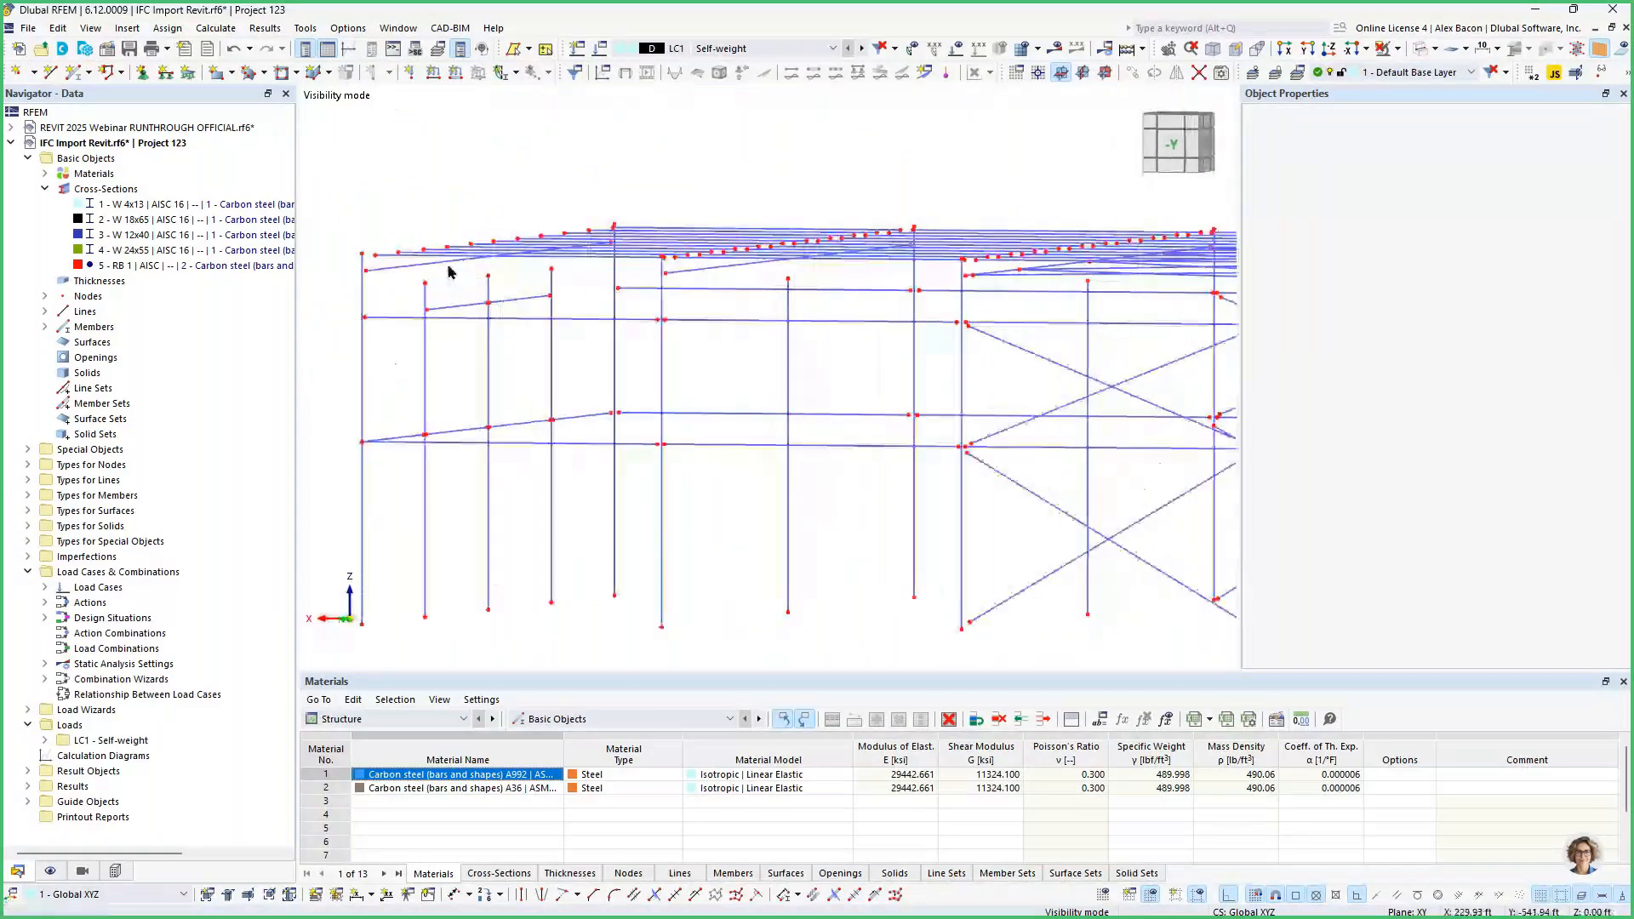
scroll(417, 246, "up", 1)
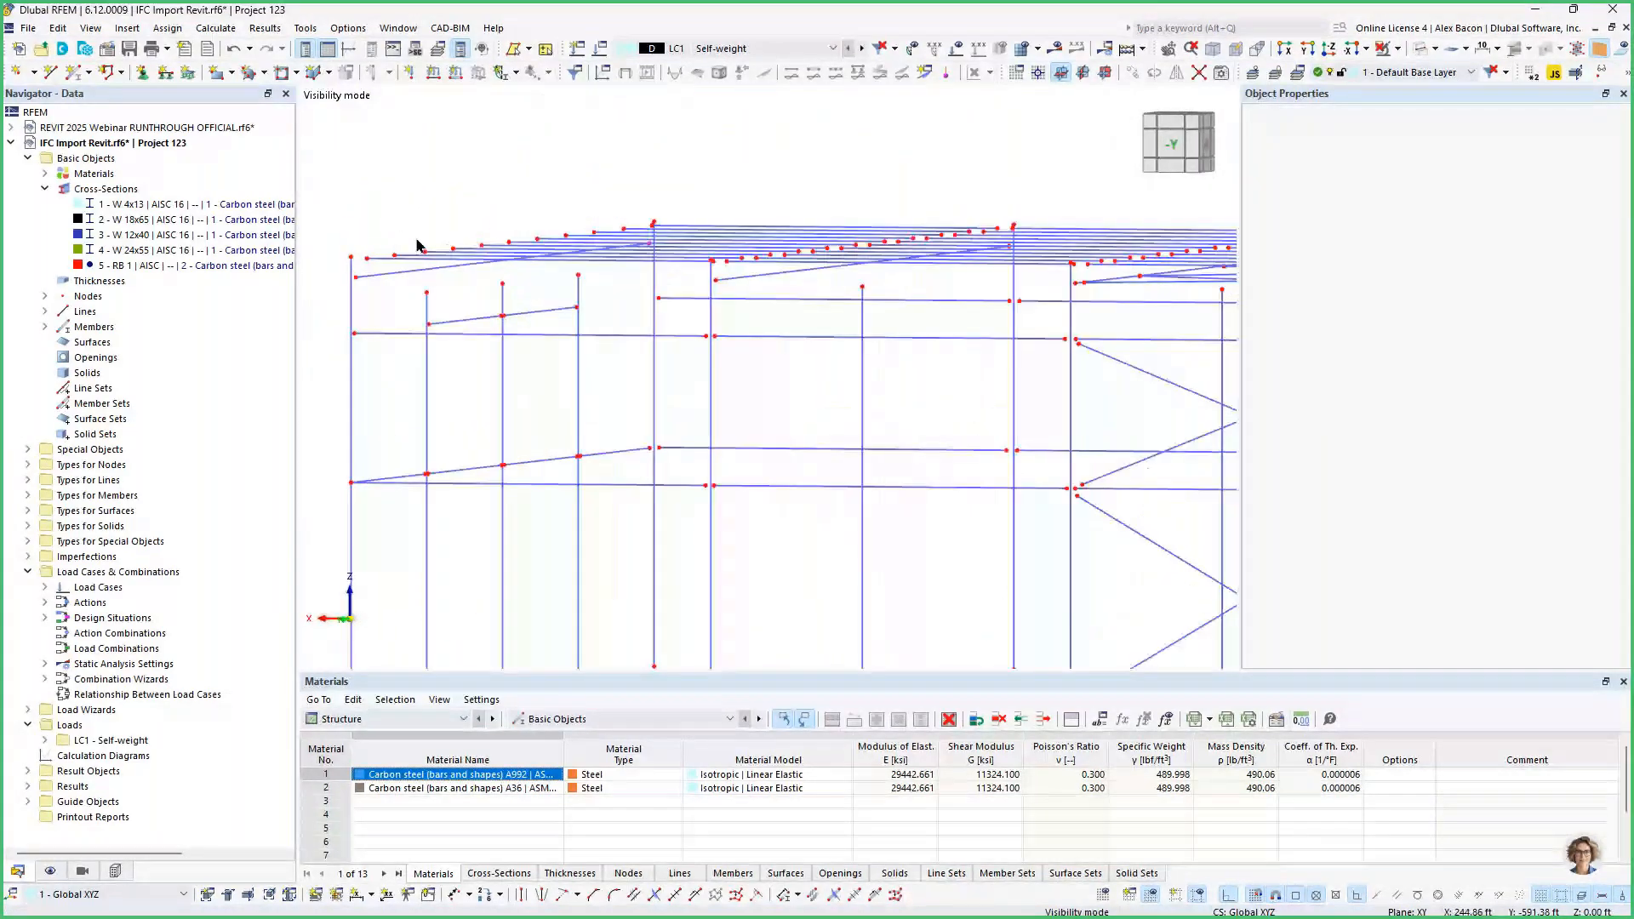
scroll(517, 326, "up", 4)
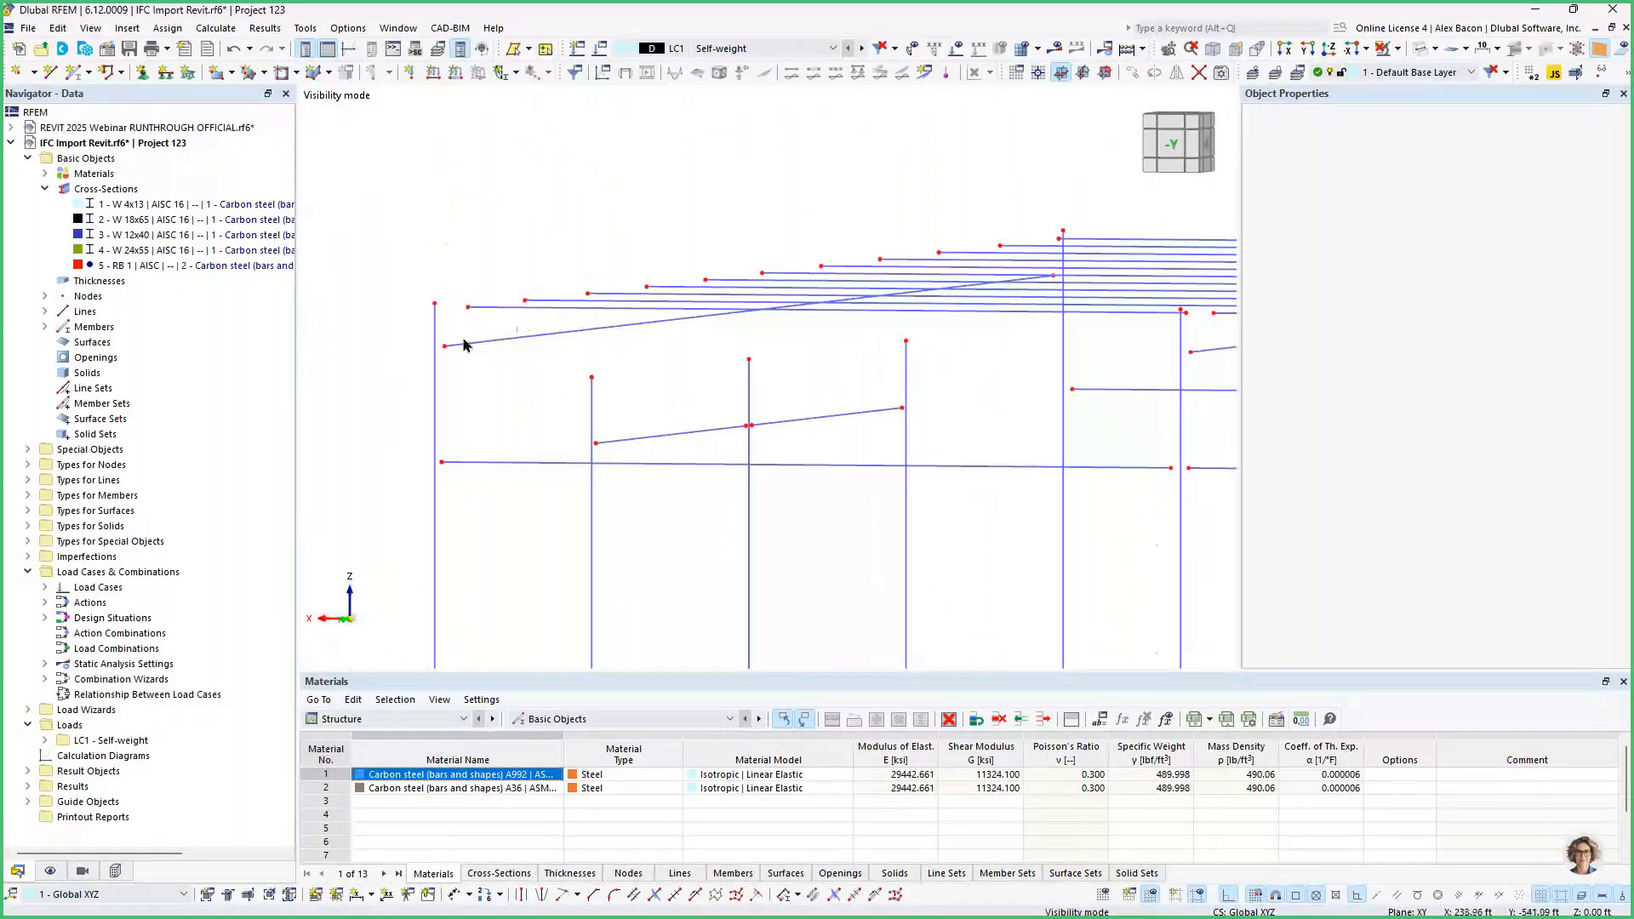
middle_click_drag(558, 324, 652, 391, "ctrl")
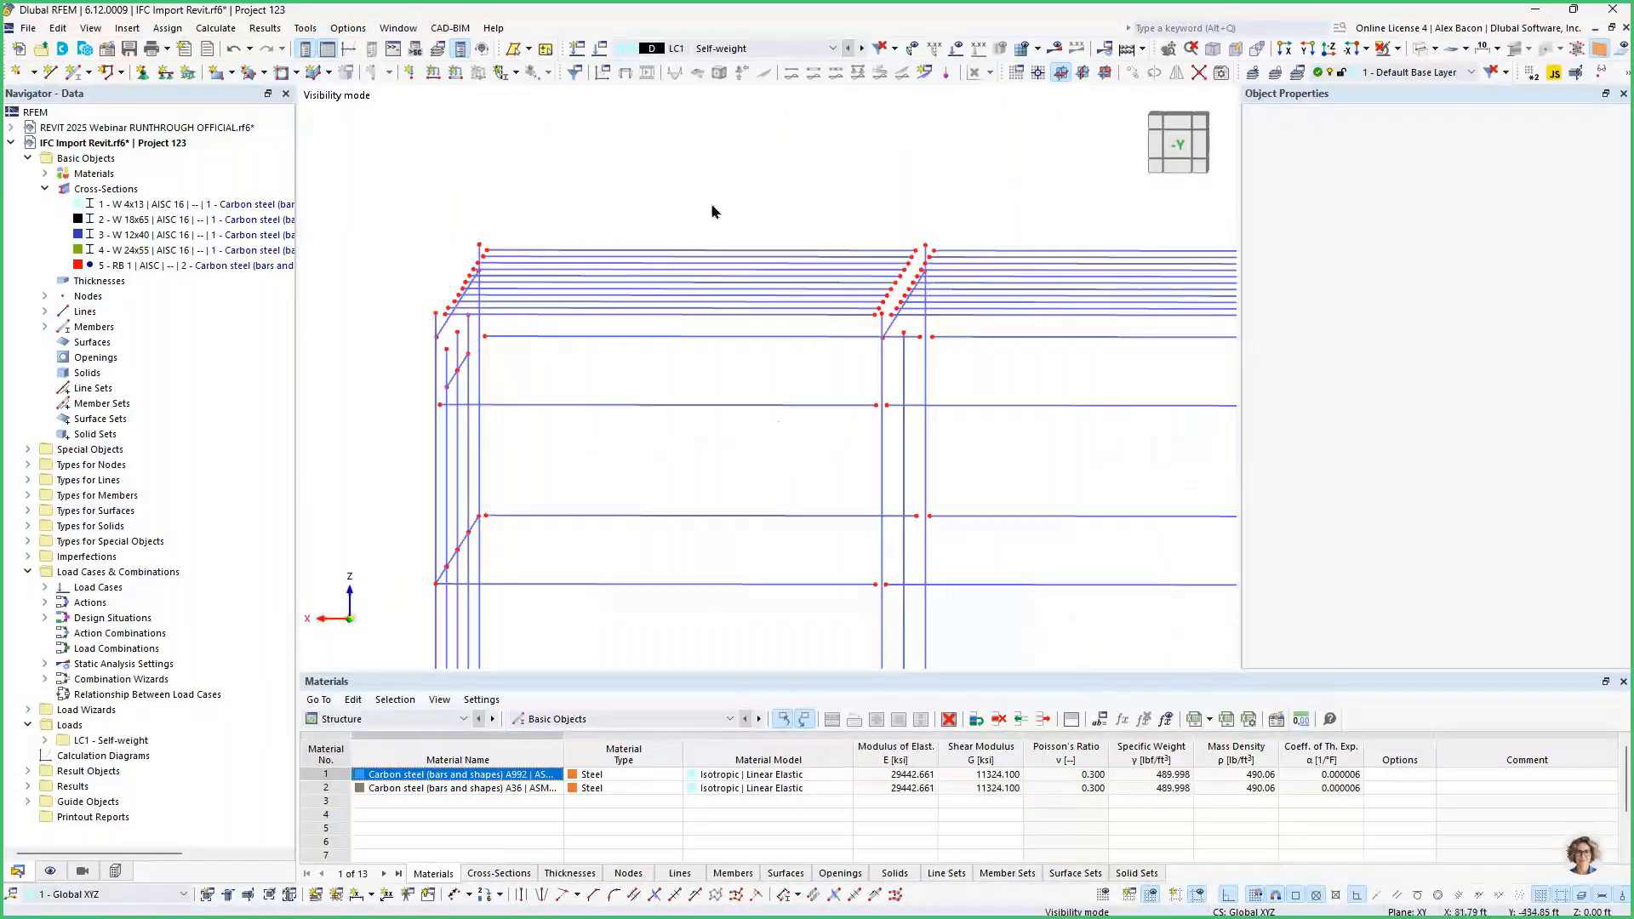
left_click(1133, 75)
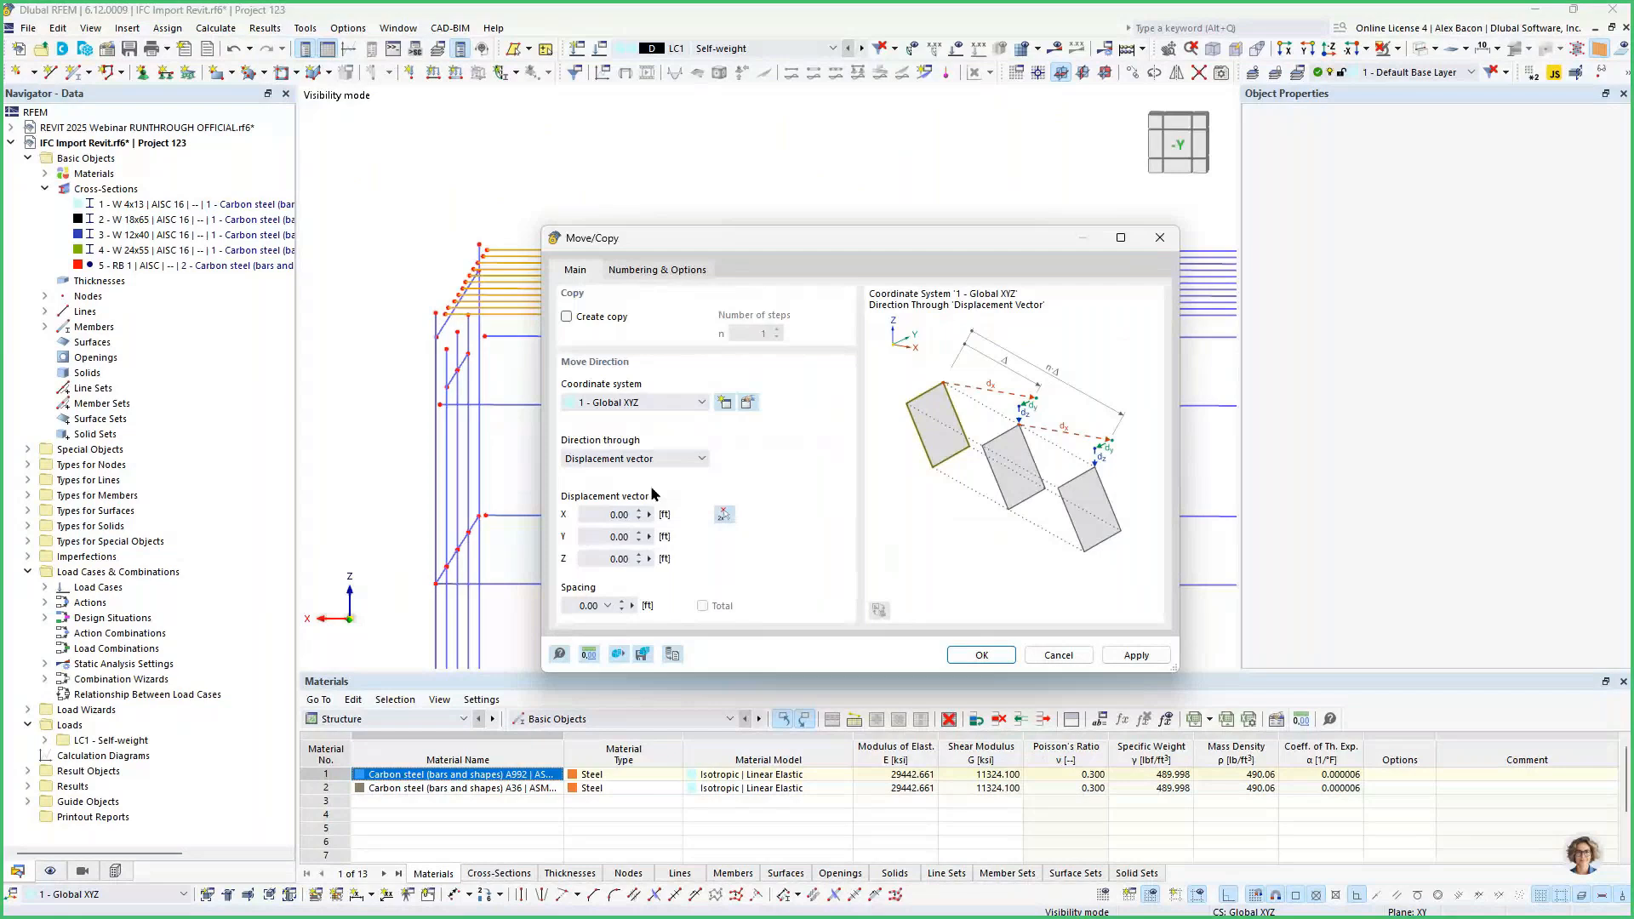
left_click(723, 515)
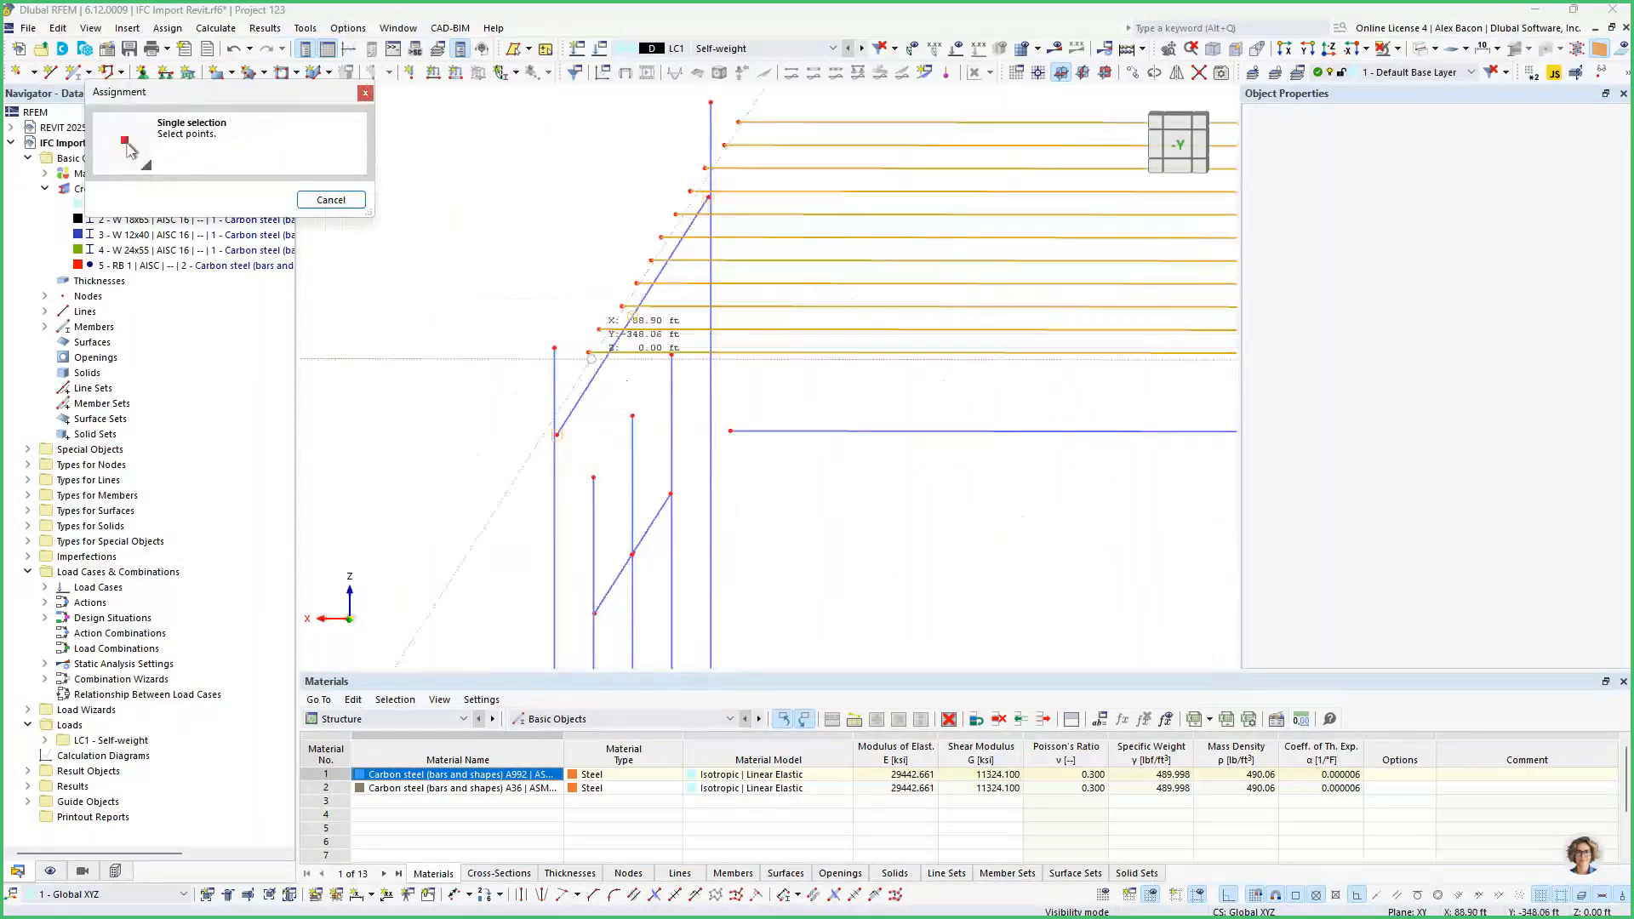
left_click(557, 435)
type("0")
key("Tab")
type("0")
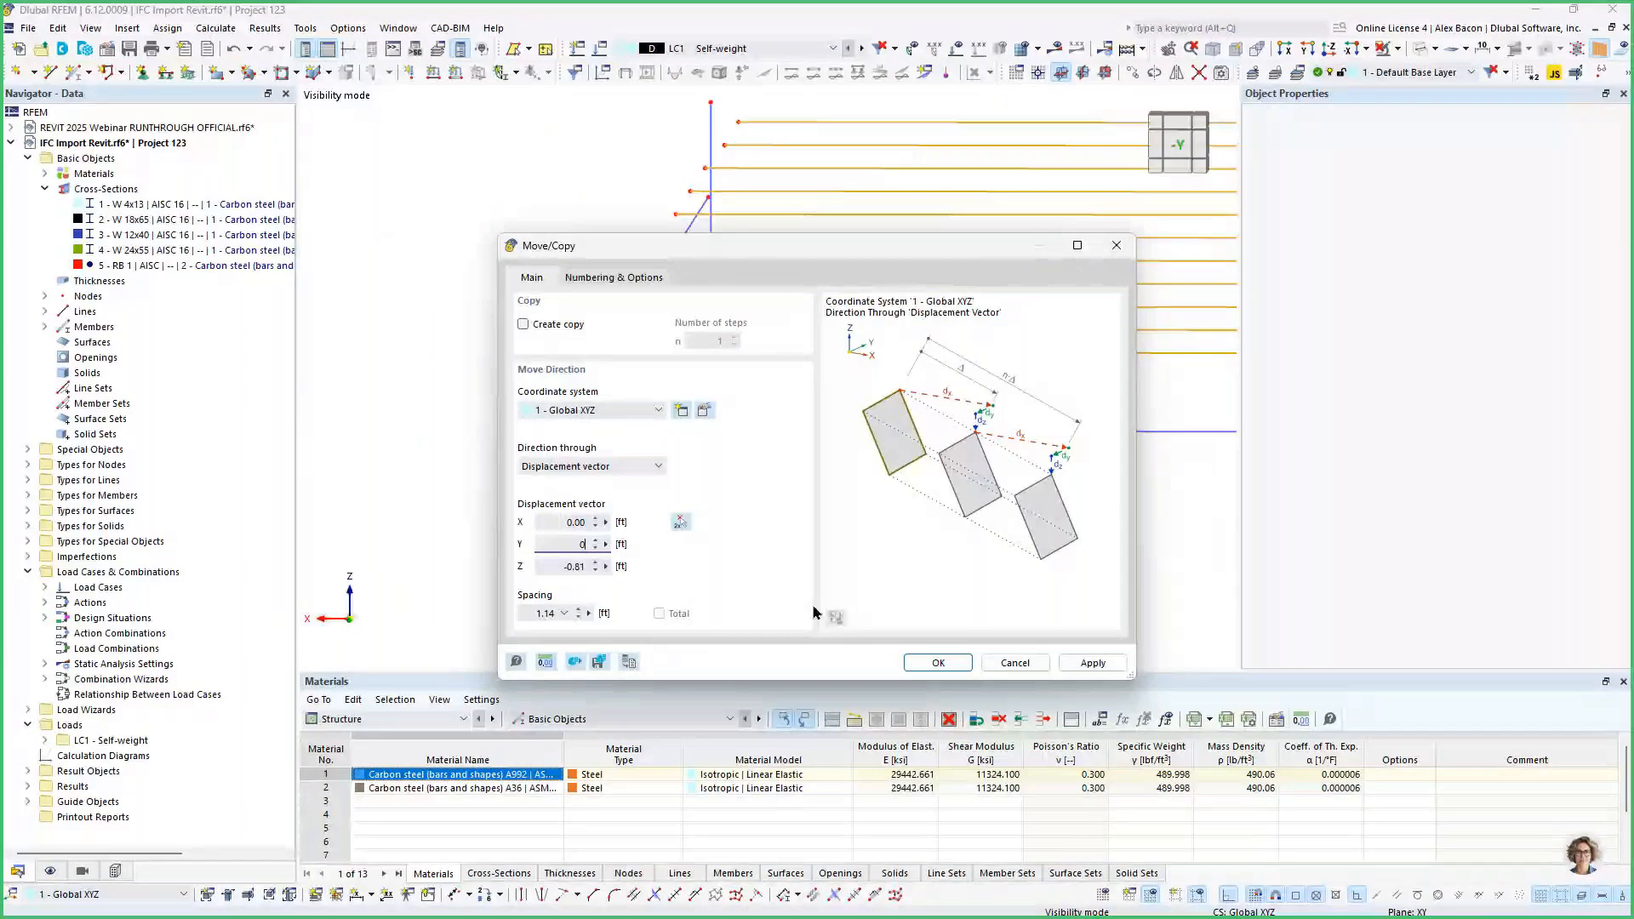
left_click(938, 663)
Inspect the relocated roof purlins around the frame and undo their move.
scroll(896, 450, "up", 2)
middle_click_drag(895, 451, 685, 458, "ctrl")
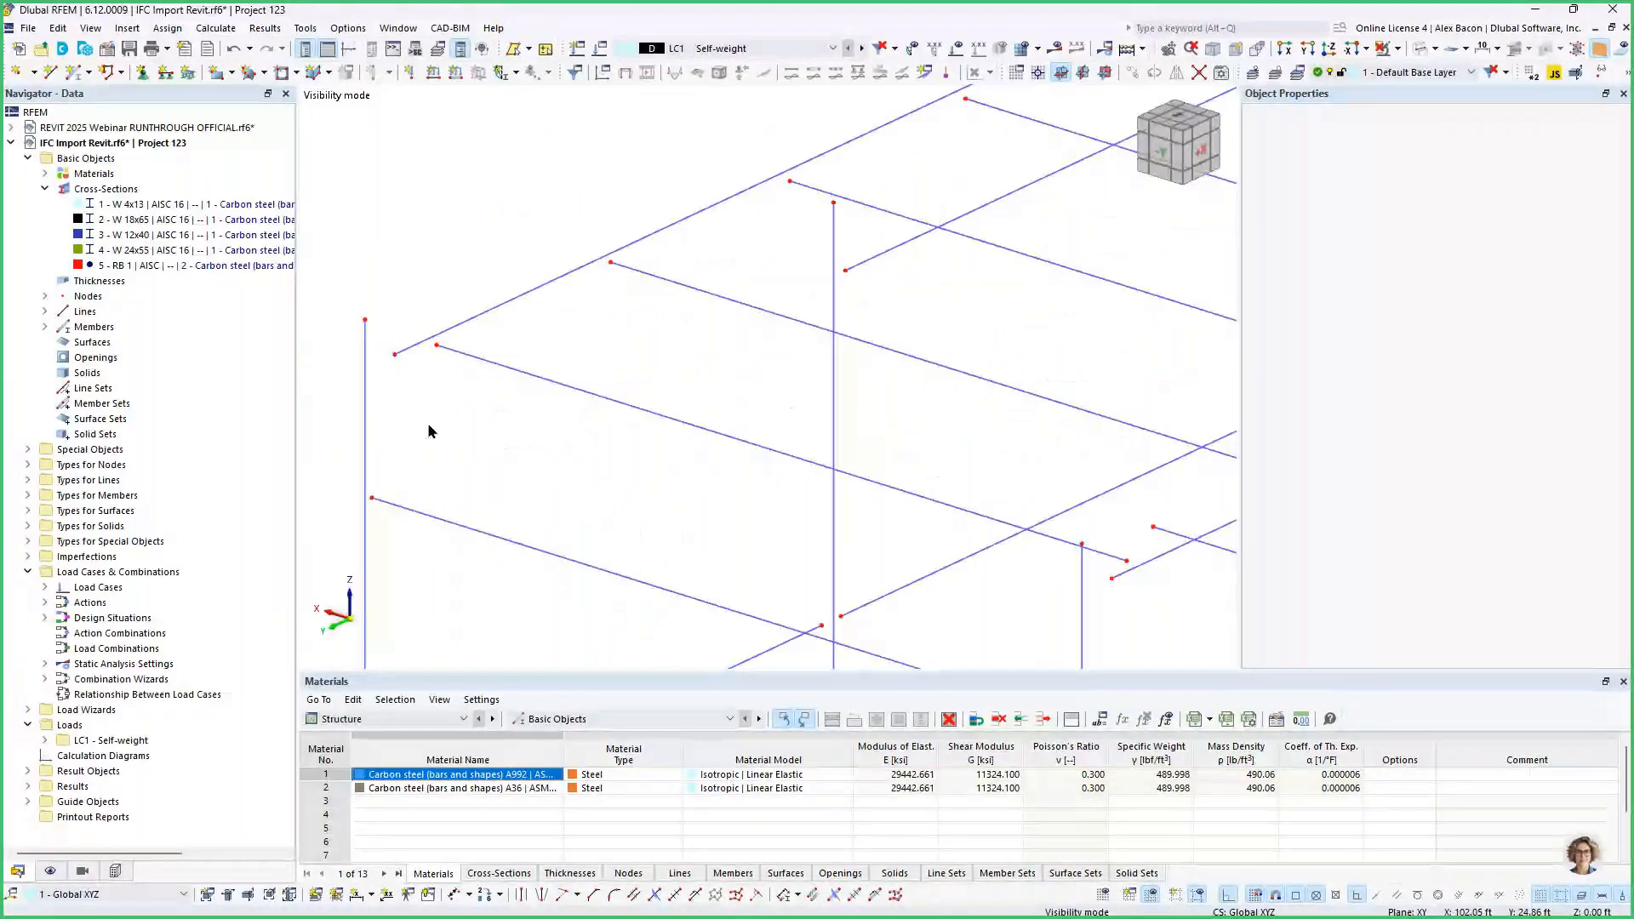
scroll(443, 349, "down", 3)
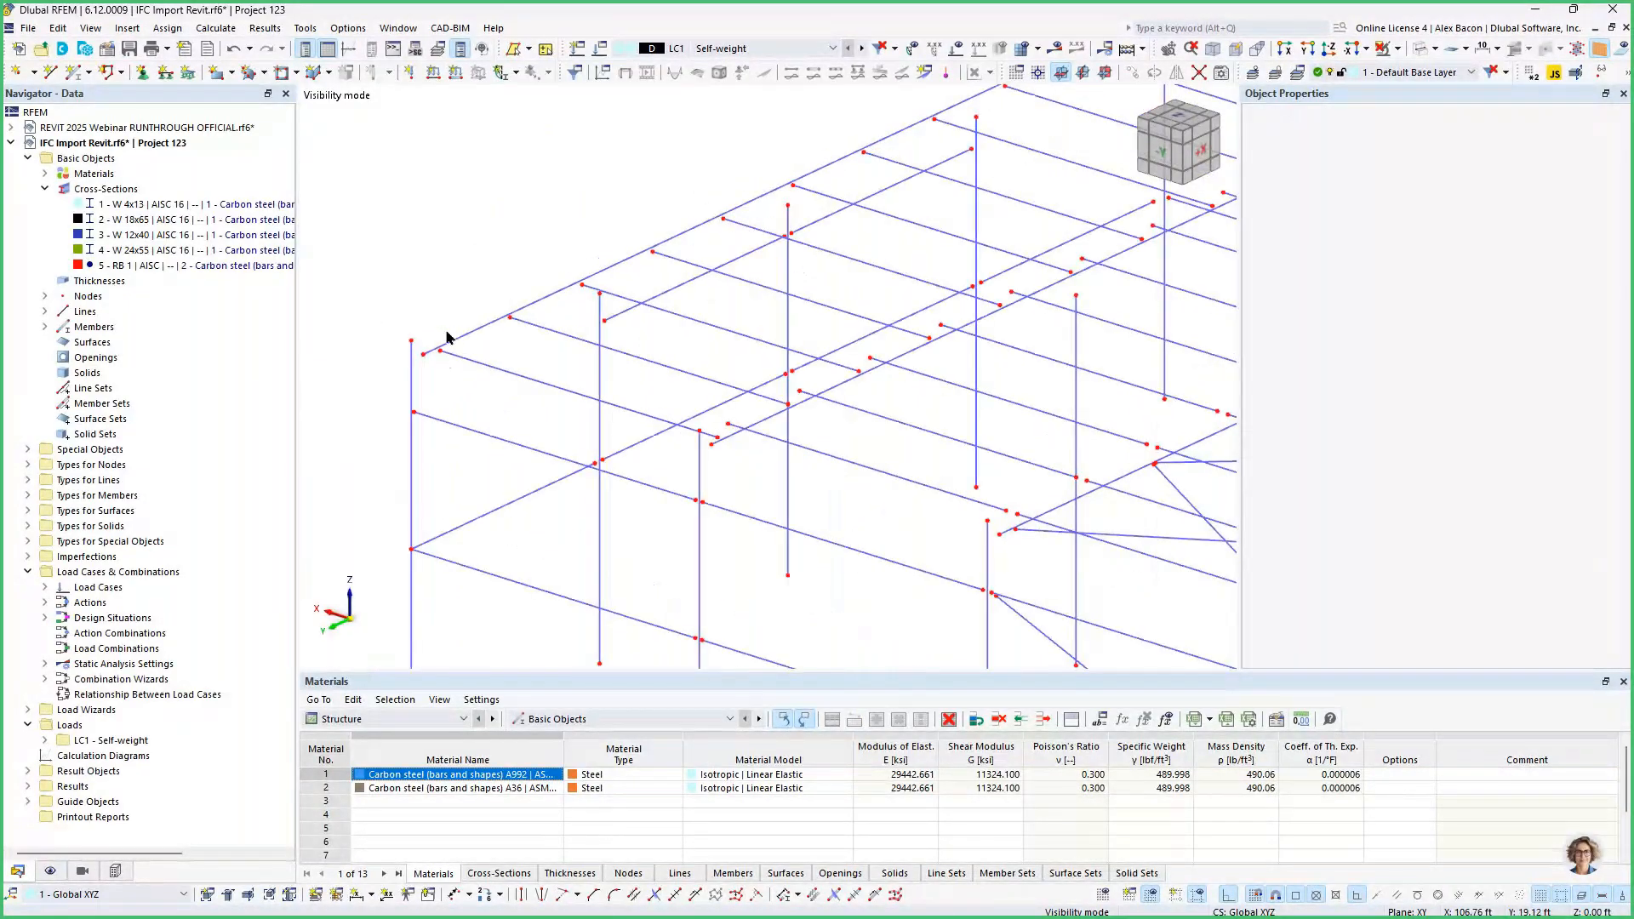
scroll(656, 435, "down", 2)
middle_click_drag(656, 435, 812, 404, "ctrl")
scroll(813, 404, "down", 2)
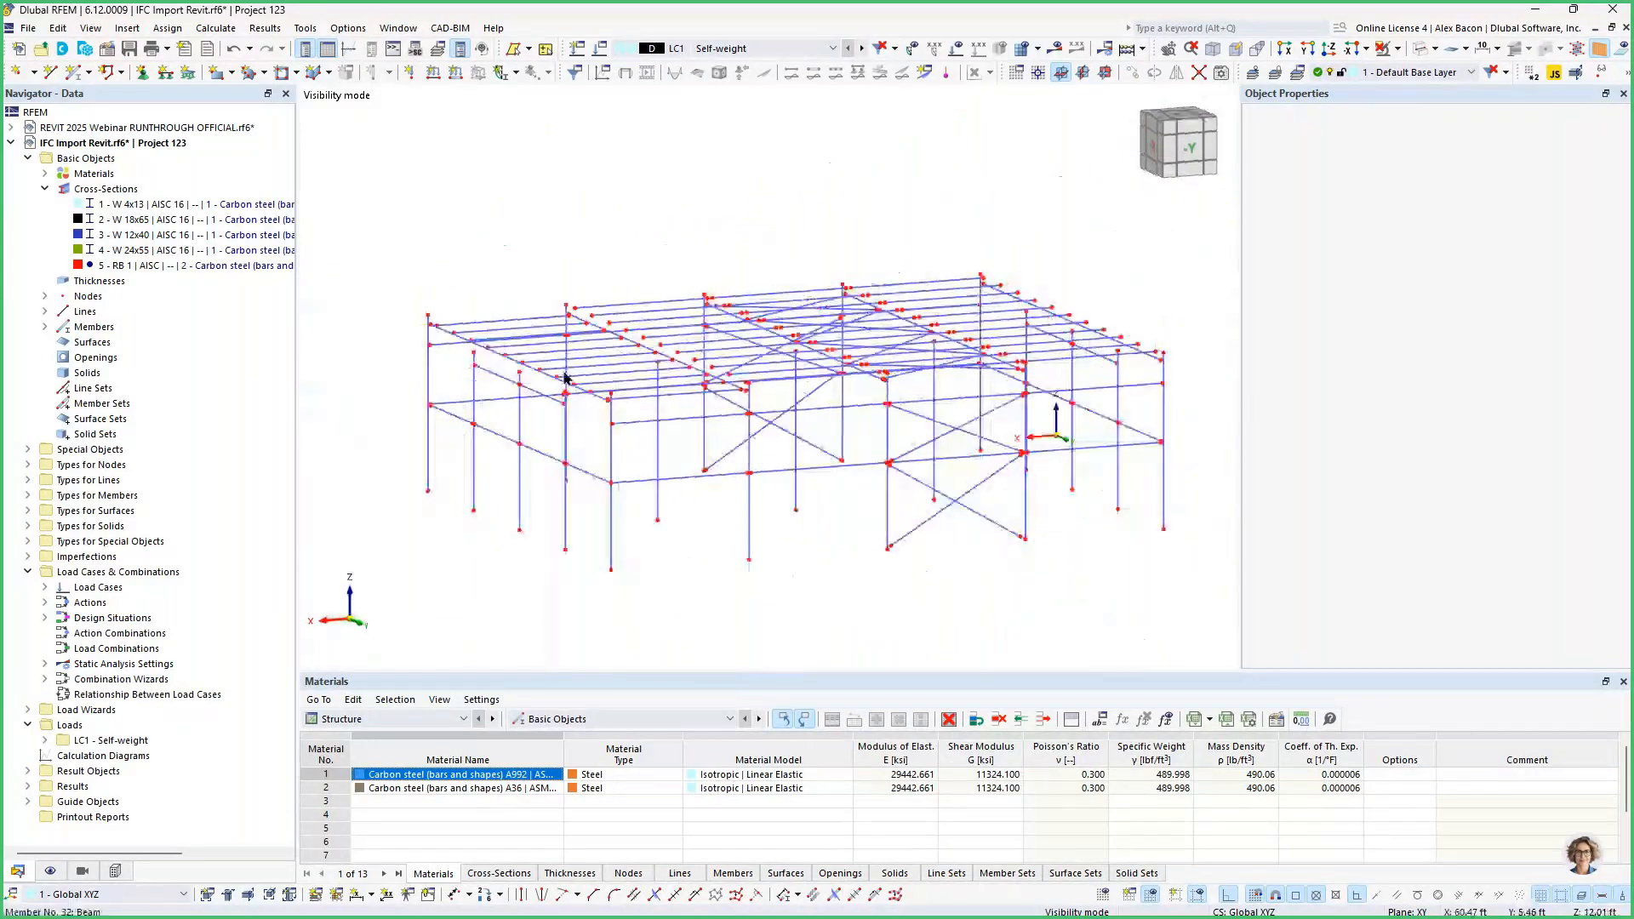
middle_click_drag(713, 281, 689, 442, "ctrl")
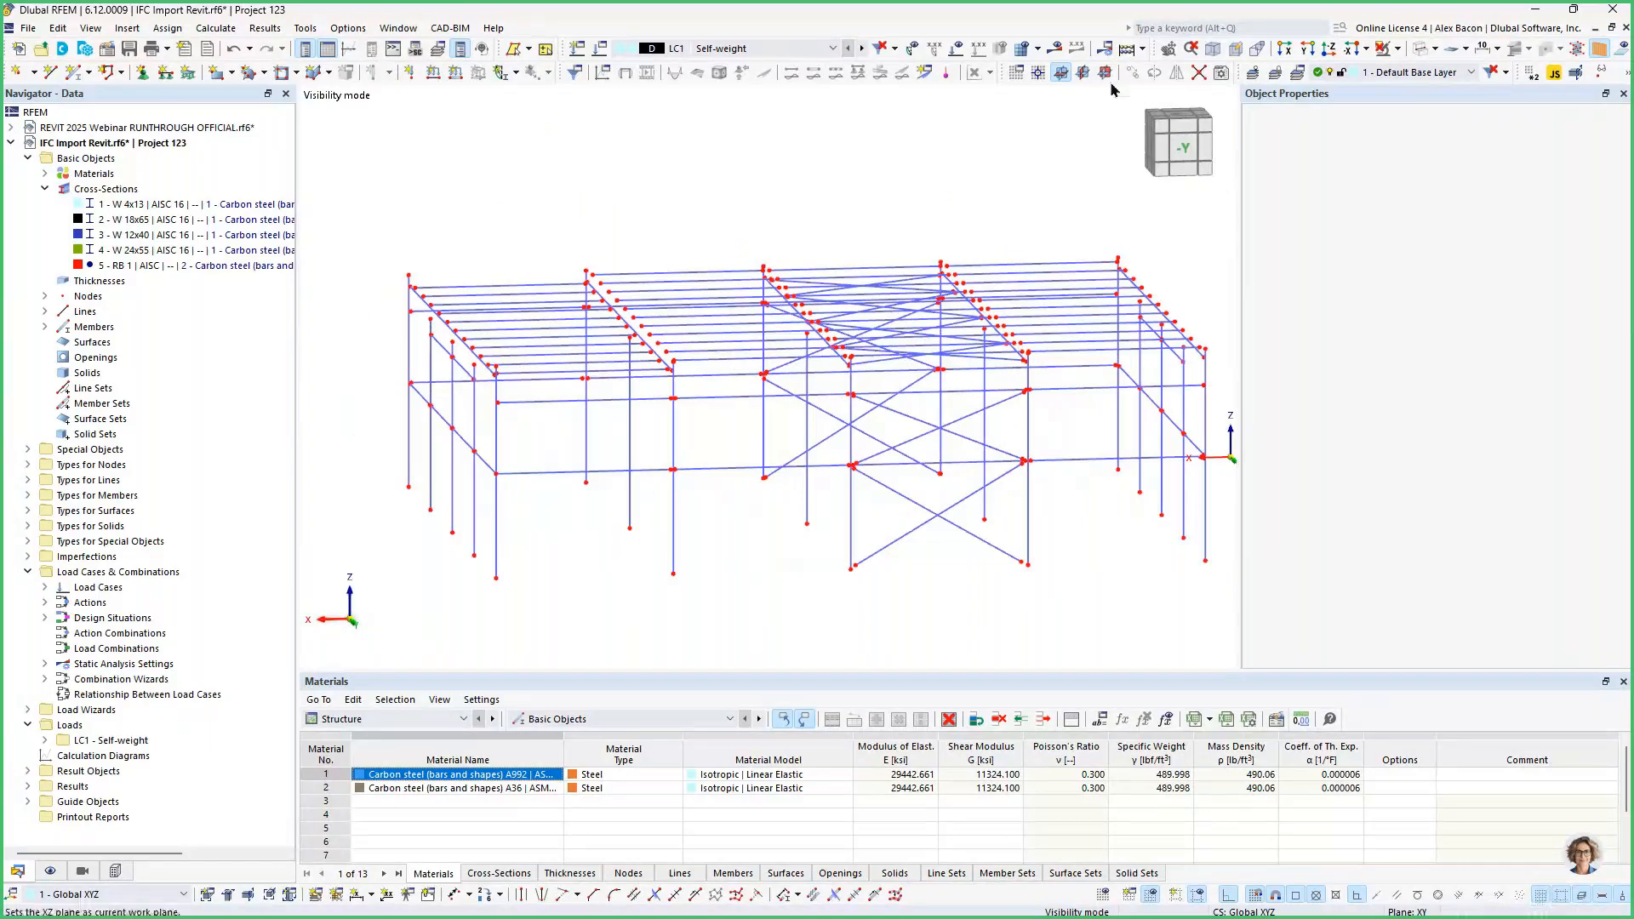
left_click(231, 49)
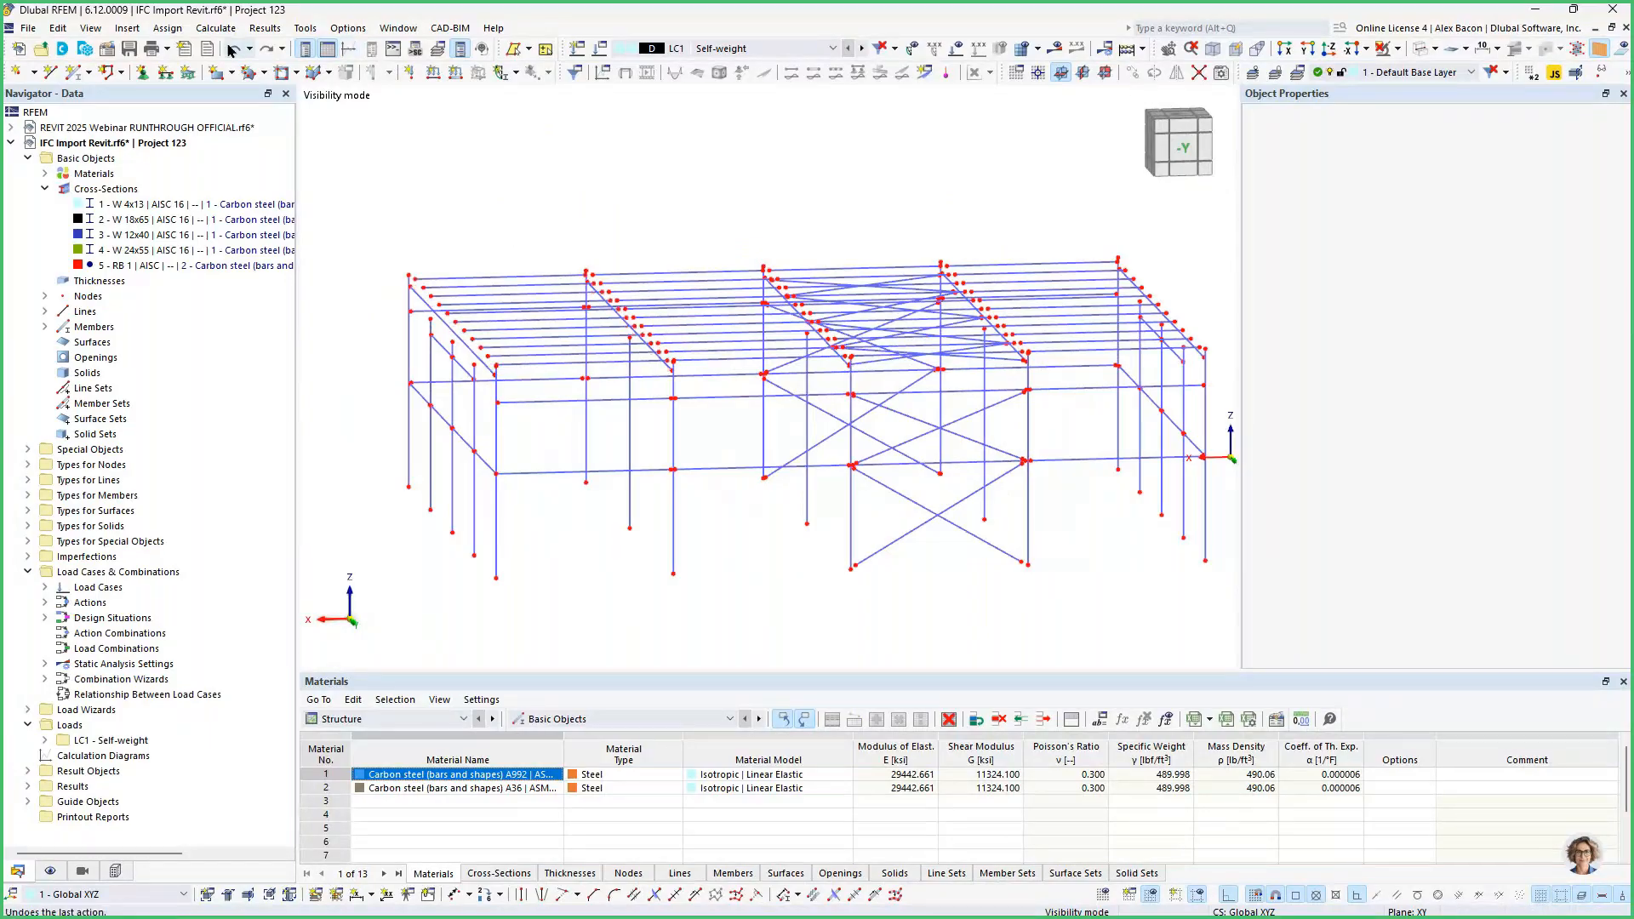
Define a new nodal link that connects to members only, using the closest-objects search method with a 3.00 ft search radius.
mouse_move(613, 296)
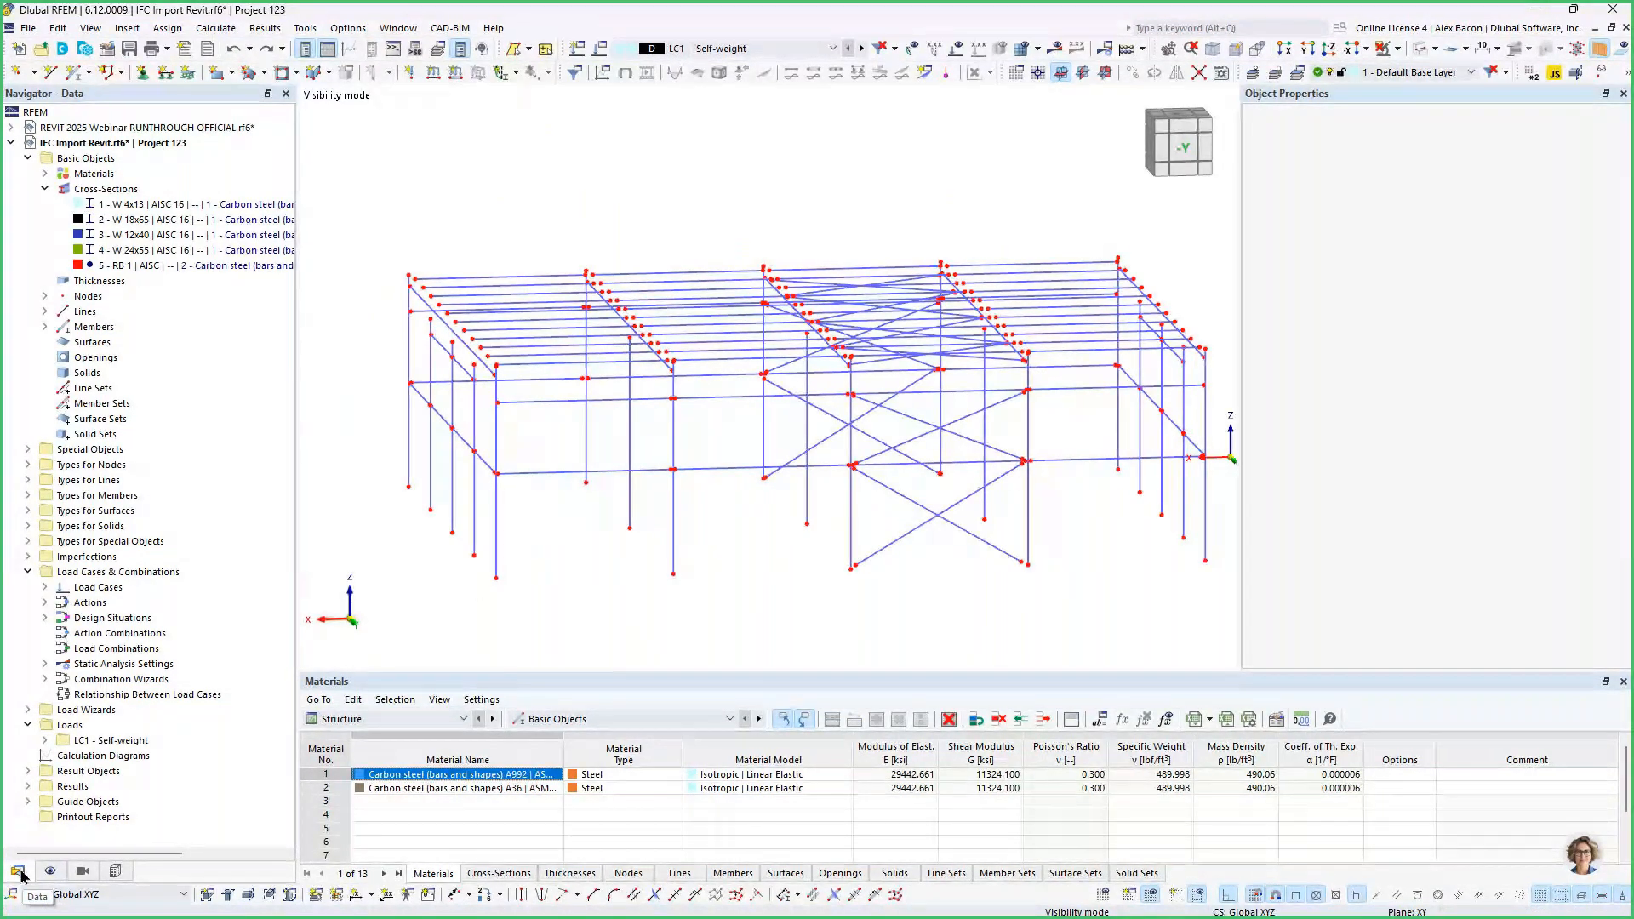
left_click(28, 464)
double_click(100, 510)
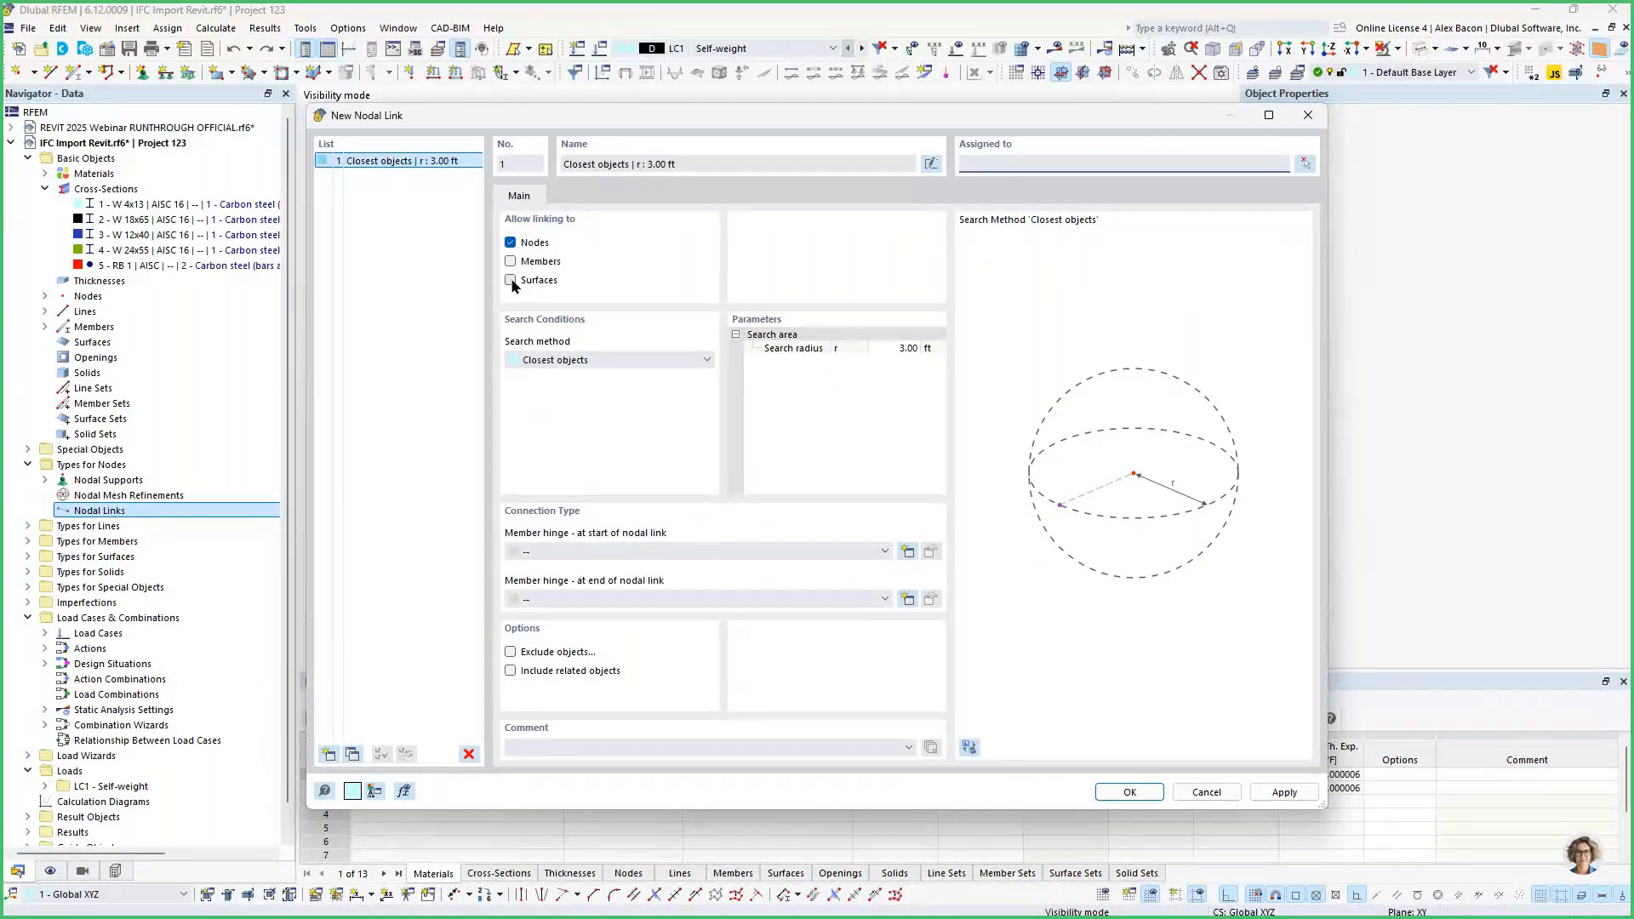
left_click(898, 349)
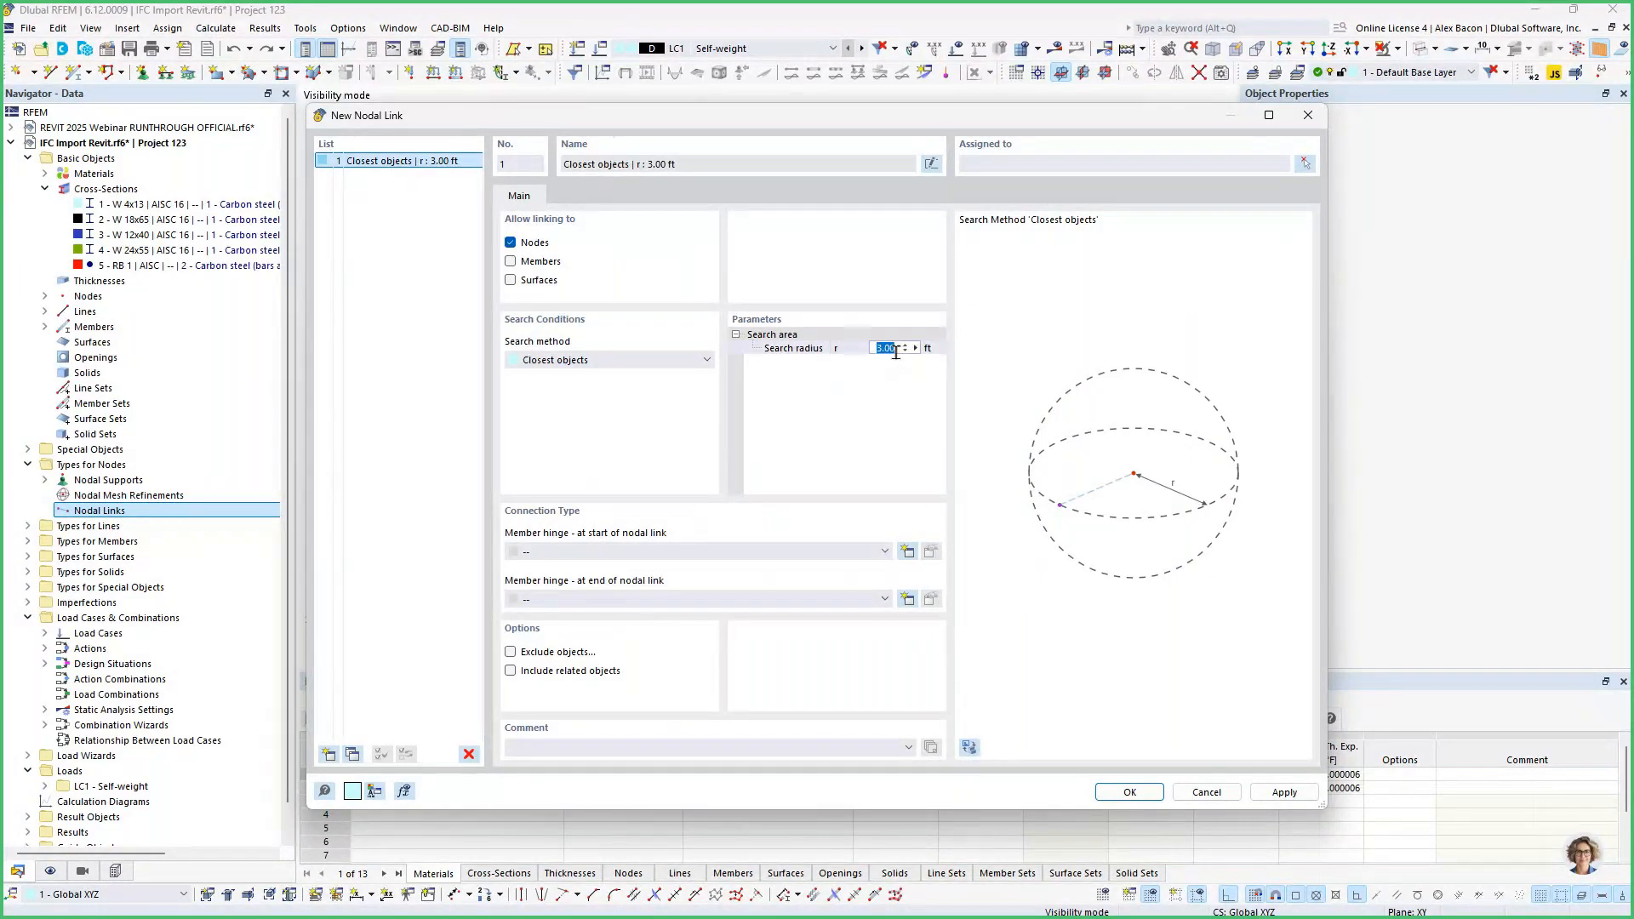
left_click(583, 361)
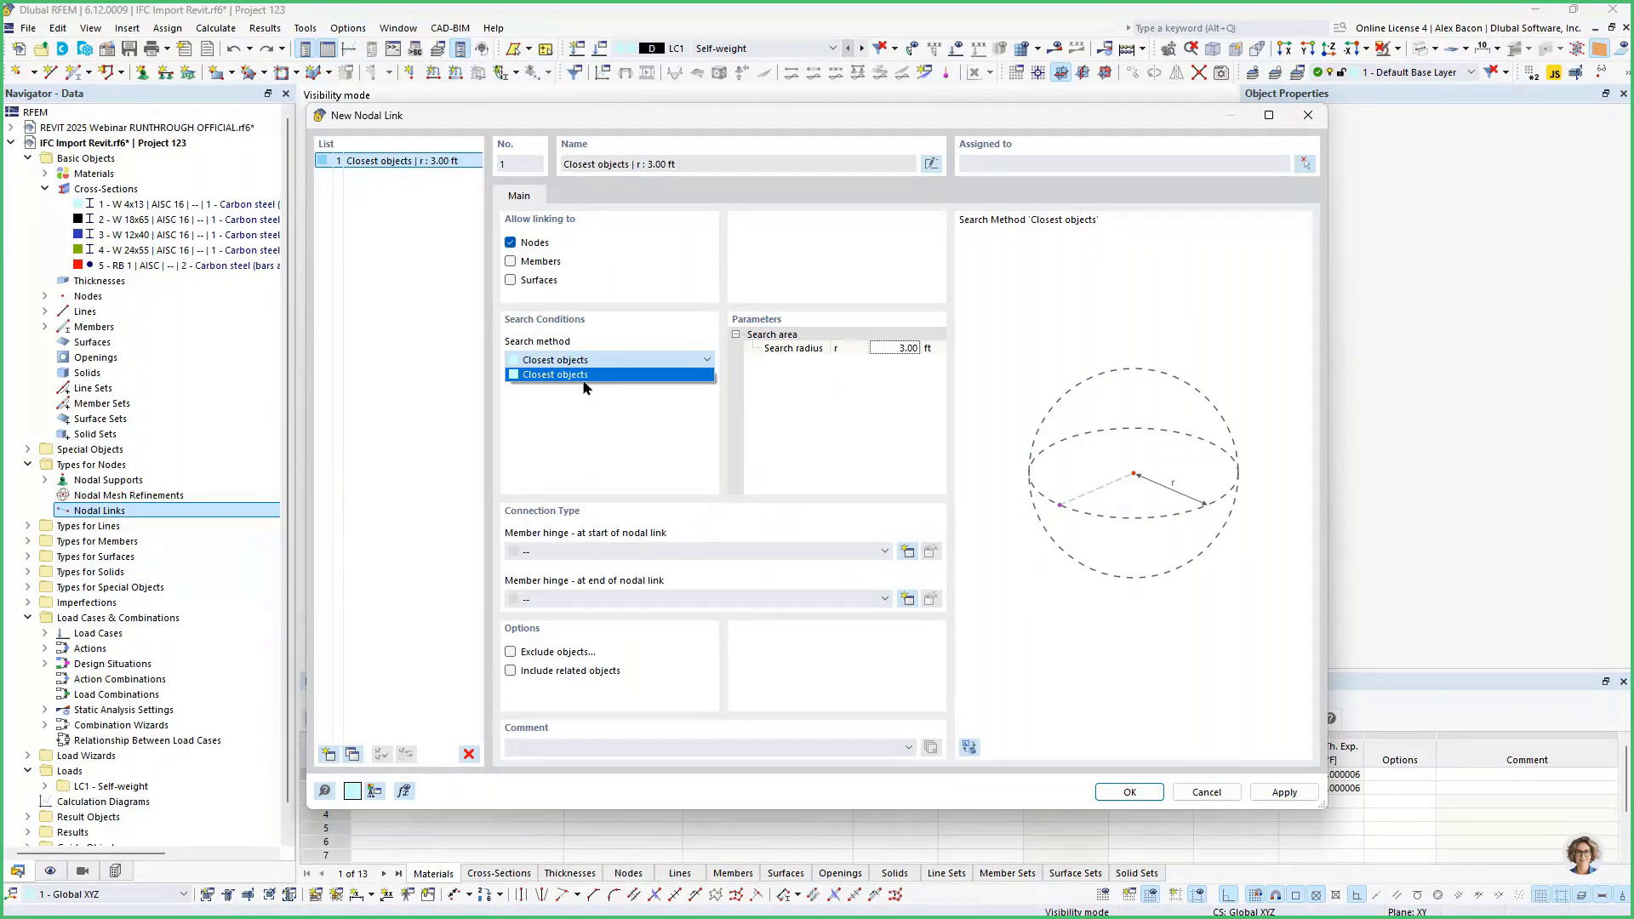
left_click(601, 400)
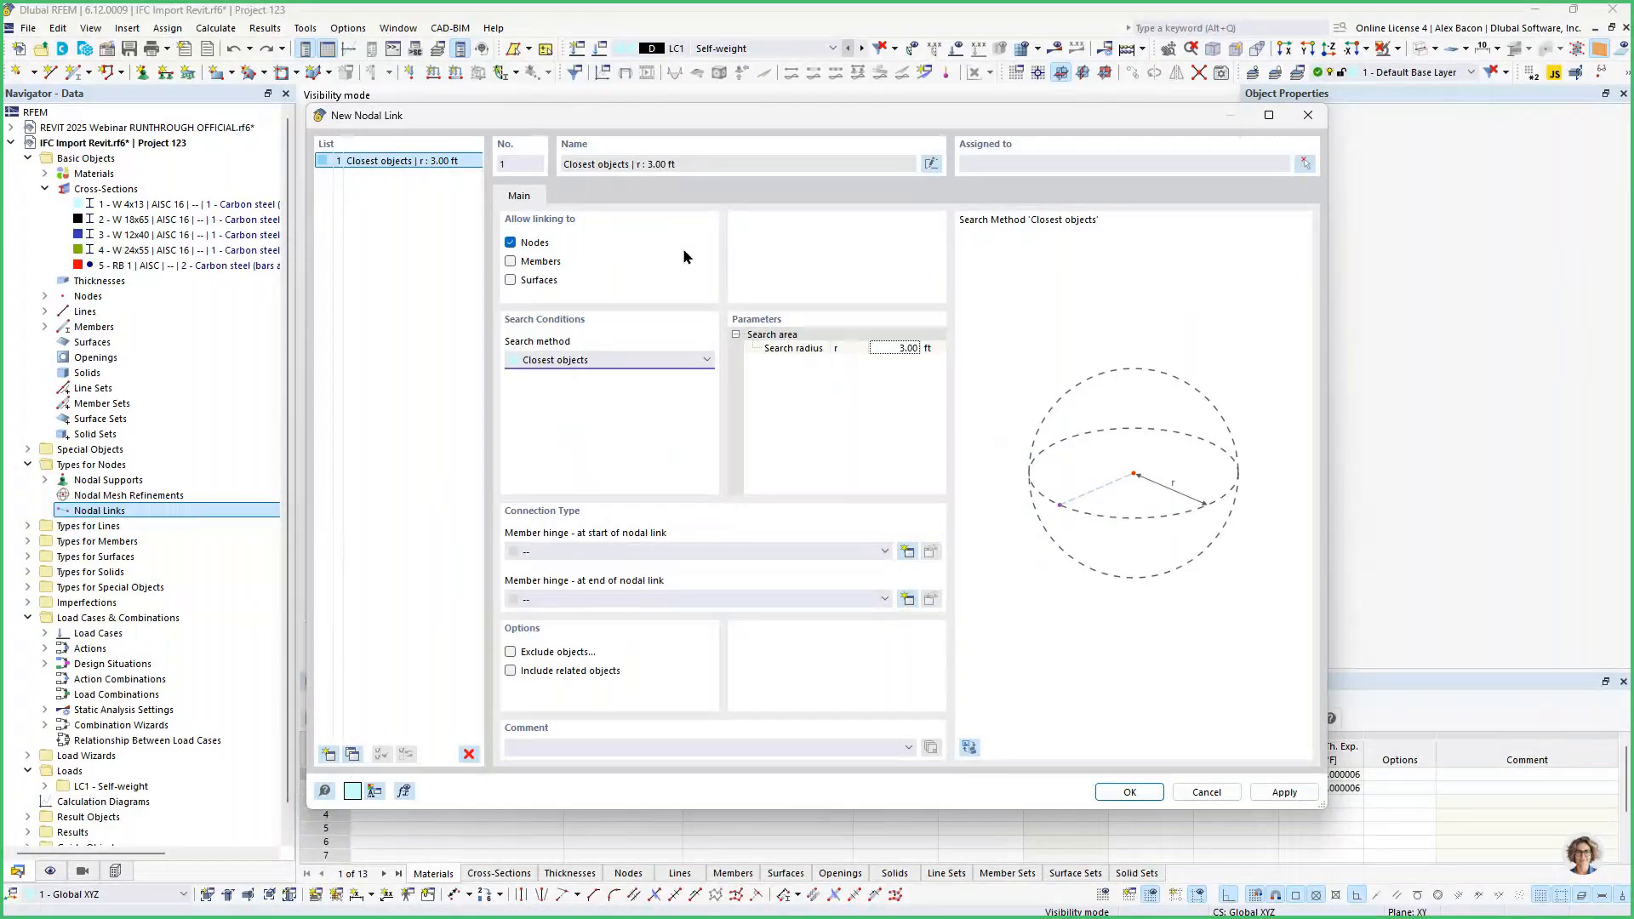
left_click_drag(681, 115, 683, 522)
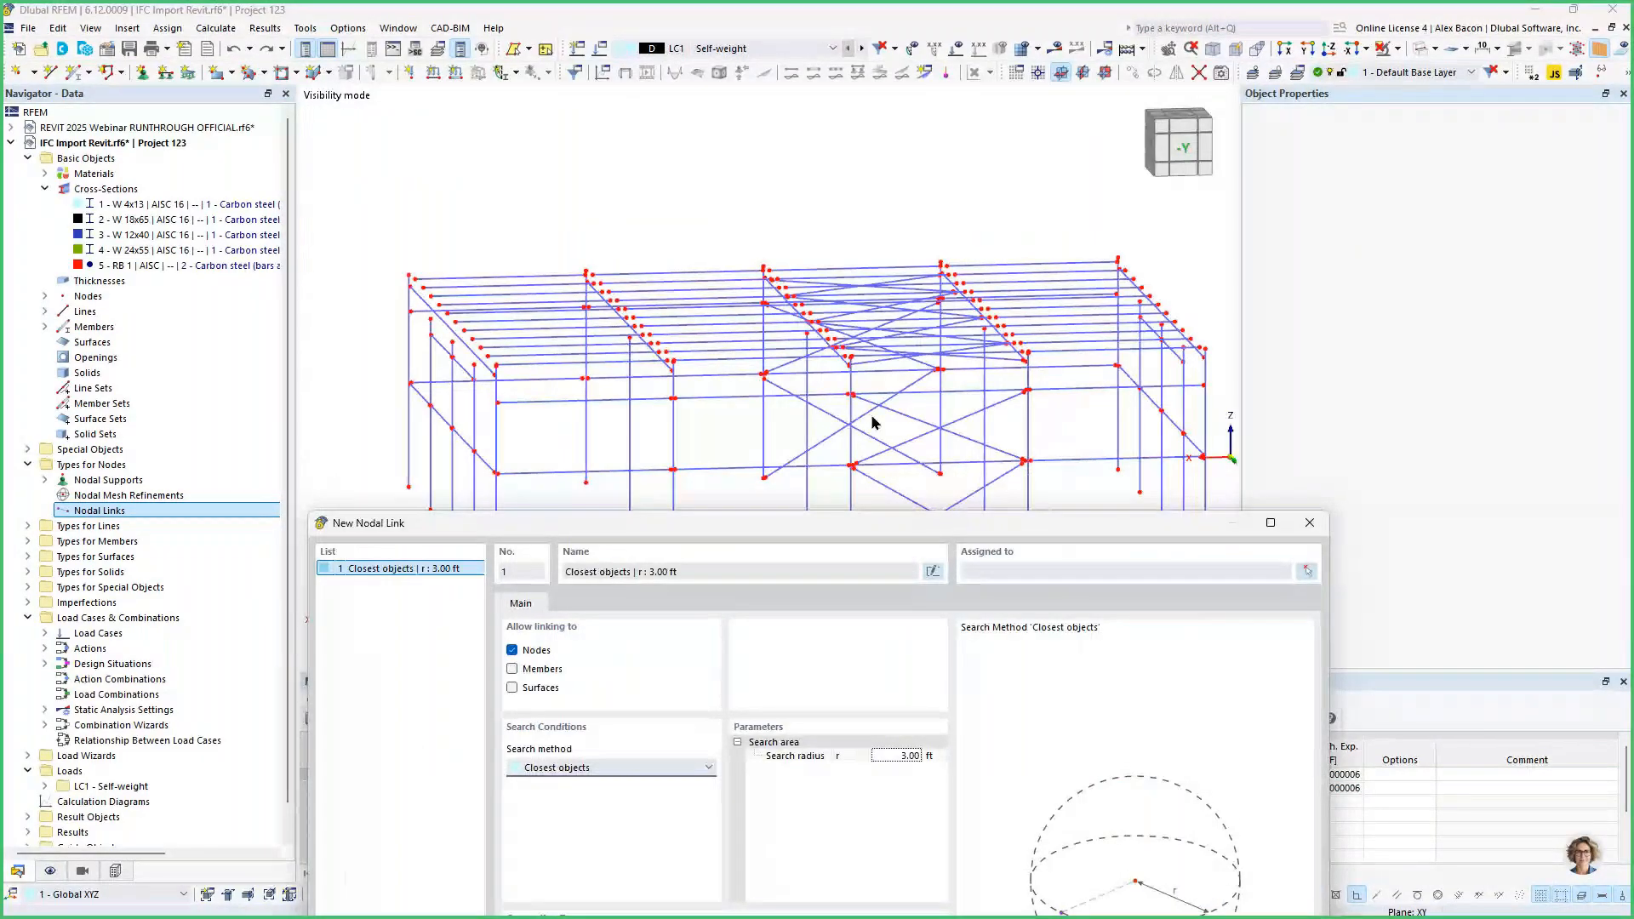
left_click_drag(788, 523, 715, 219)
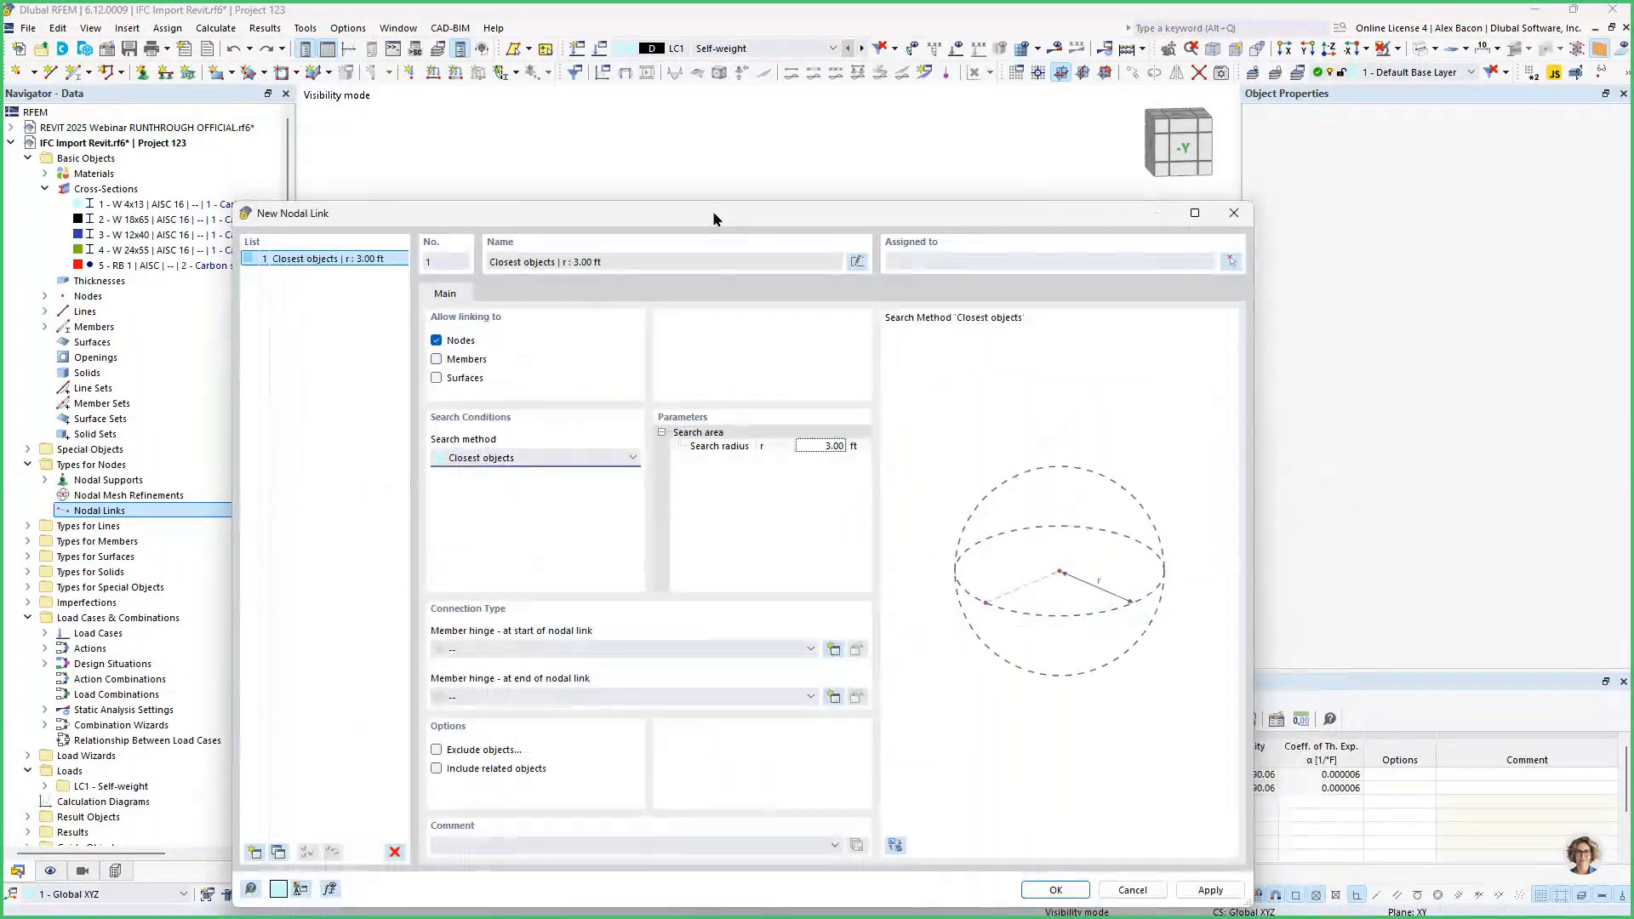
left_click(436, 358)
left_click_drag(842, 212, 817, 131)
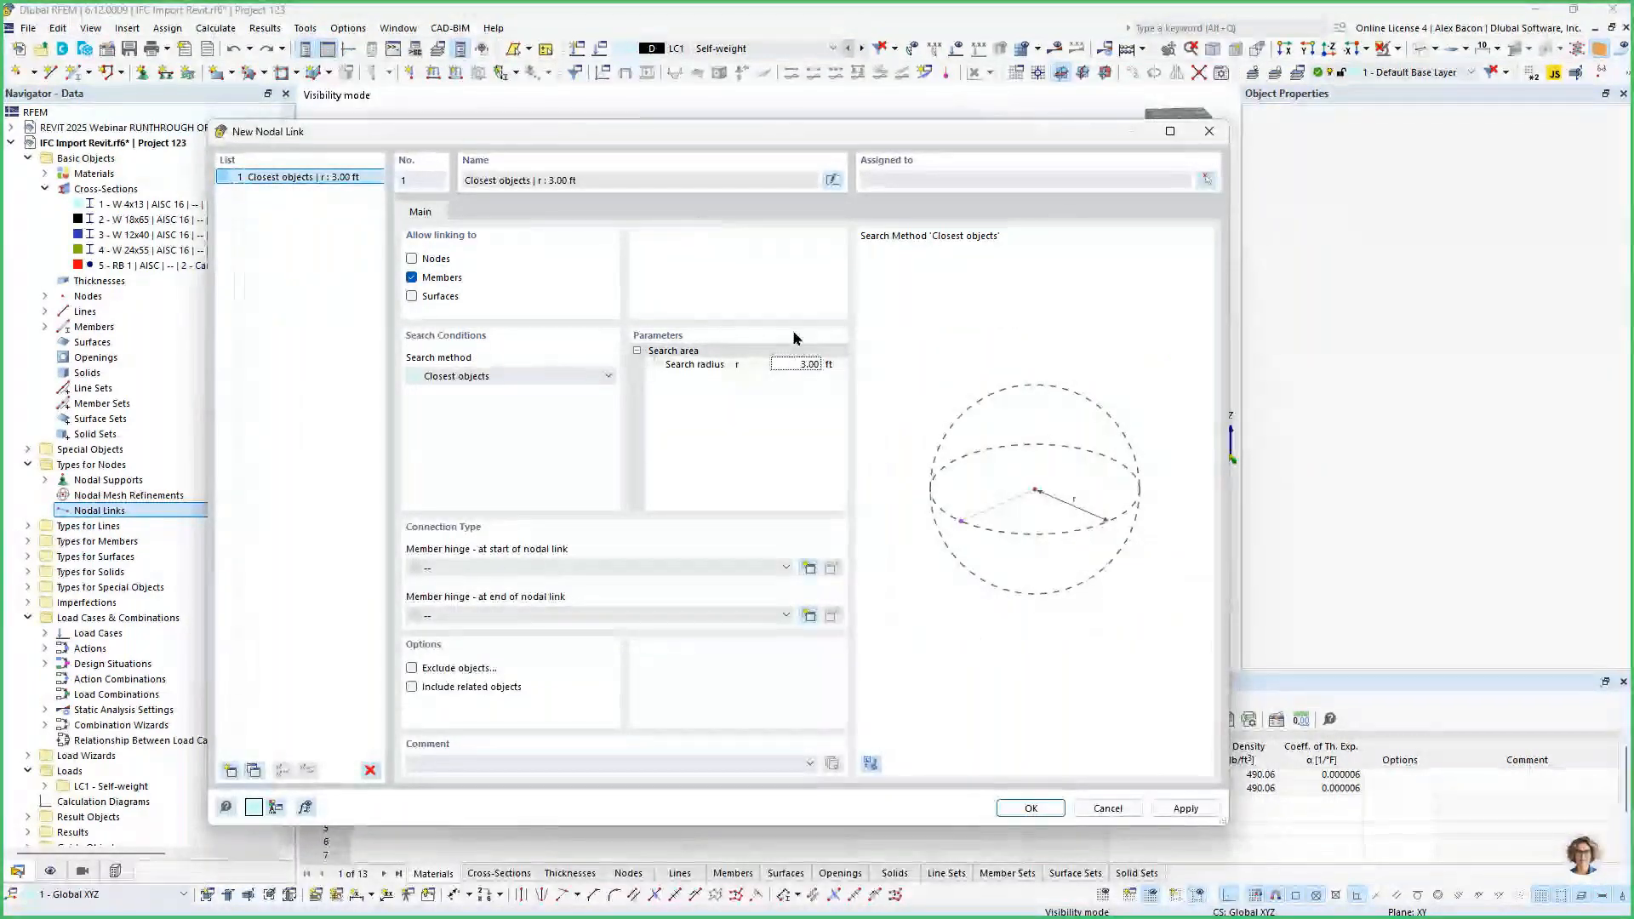
Start assigning the nodal link to nodes and restrict the visible model to the W 18x65 and W 24x55 members with their nodes.
left_click(1207, 180)
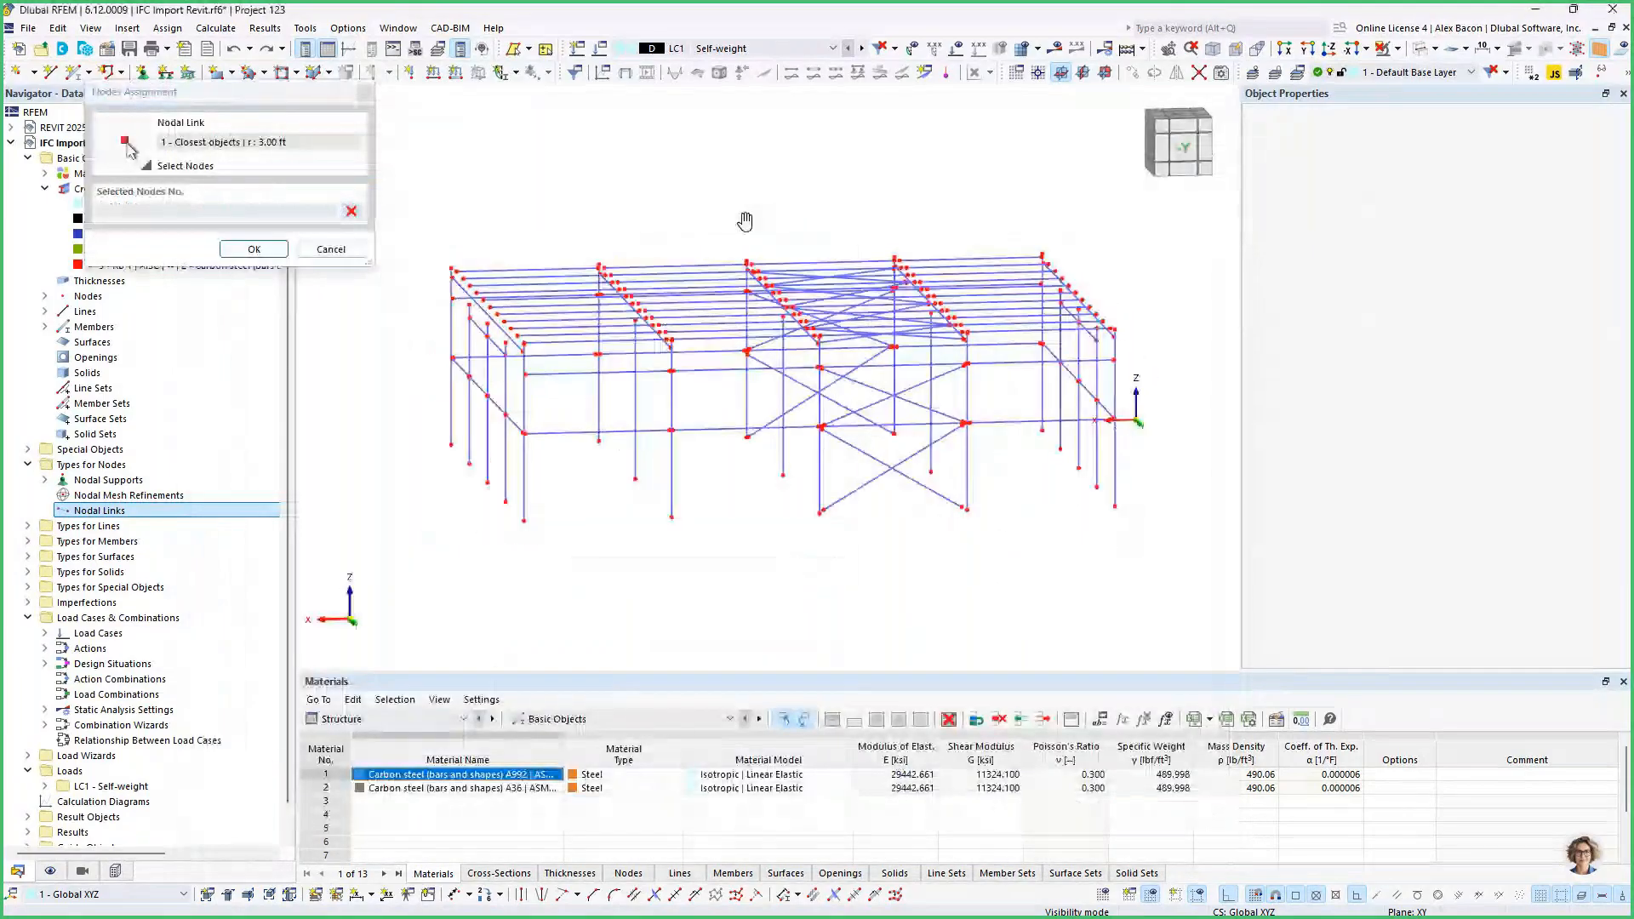
middle_click_drag(745, 221, 664, 260)
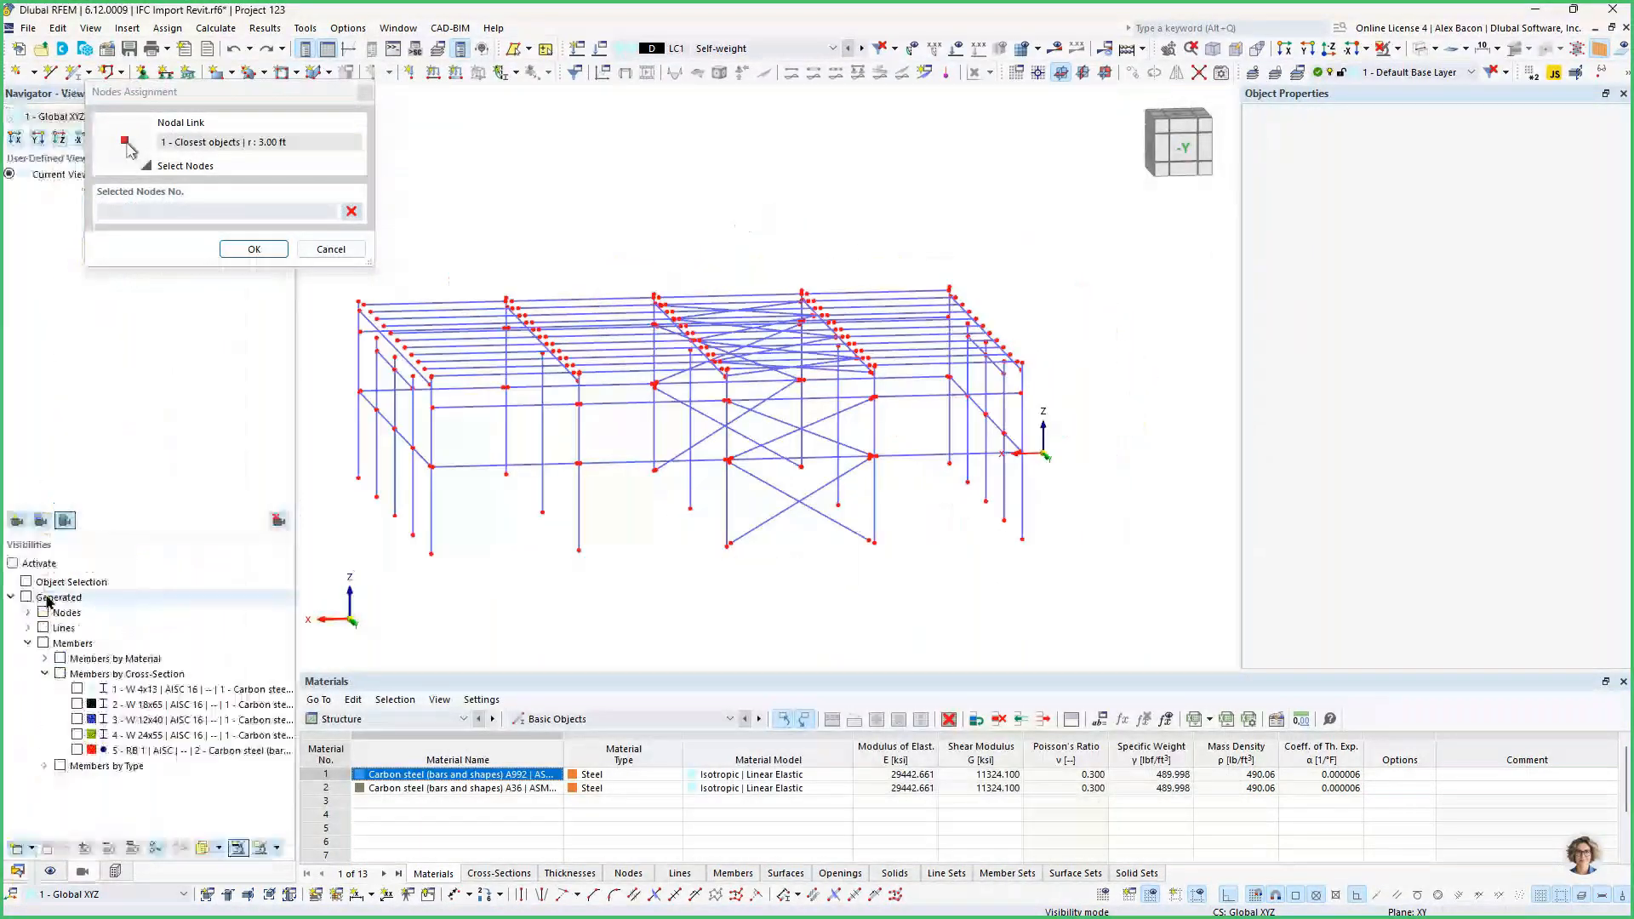
left_click(106, 732)
left_click(77, 706)
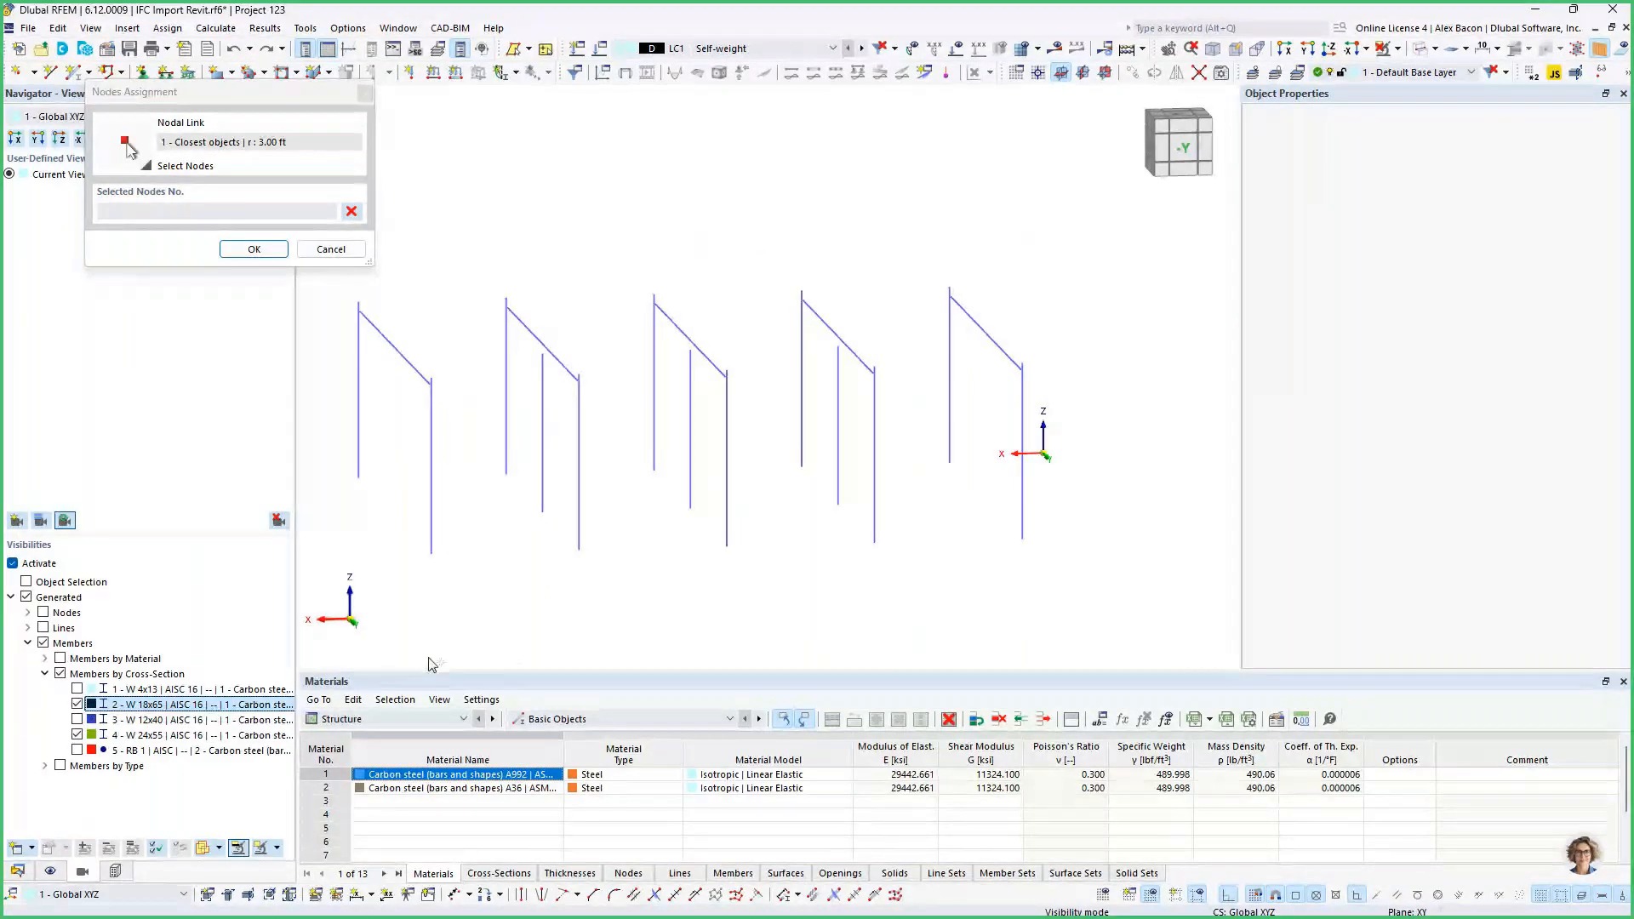
left_click(240, 849)
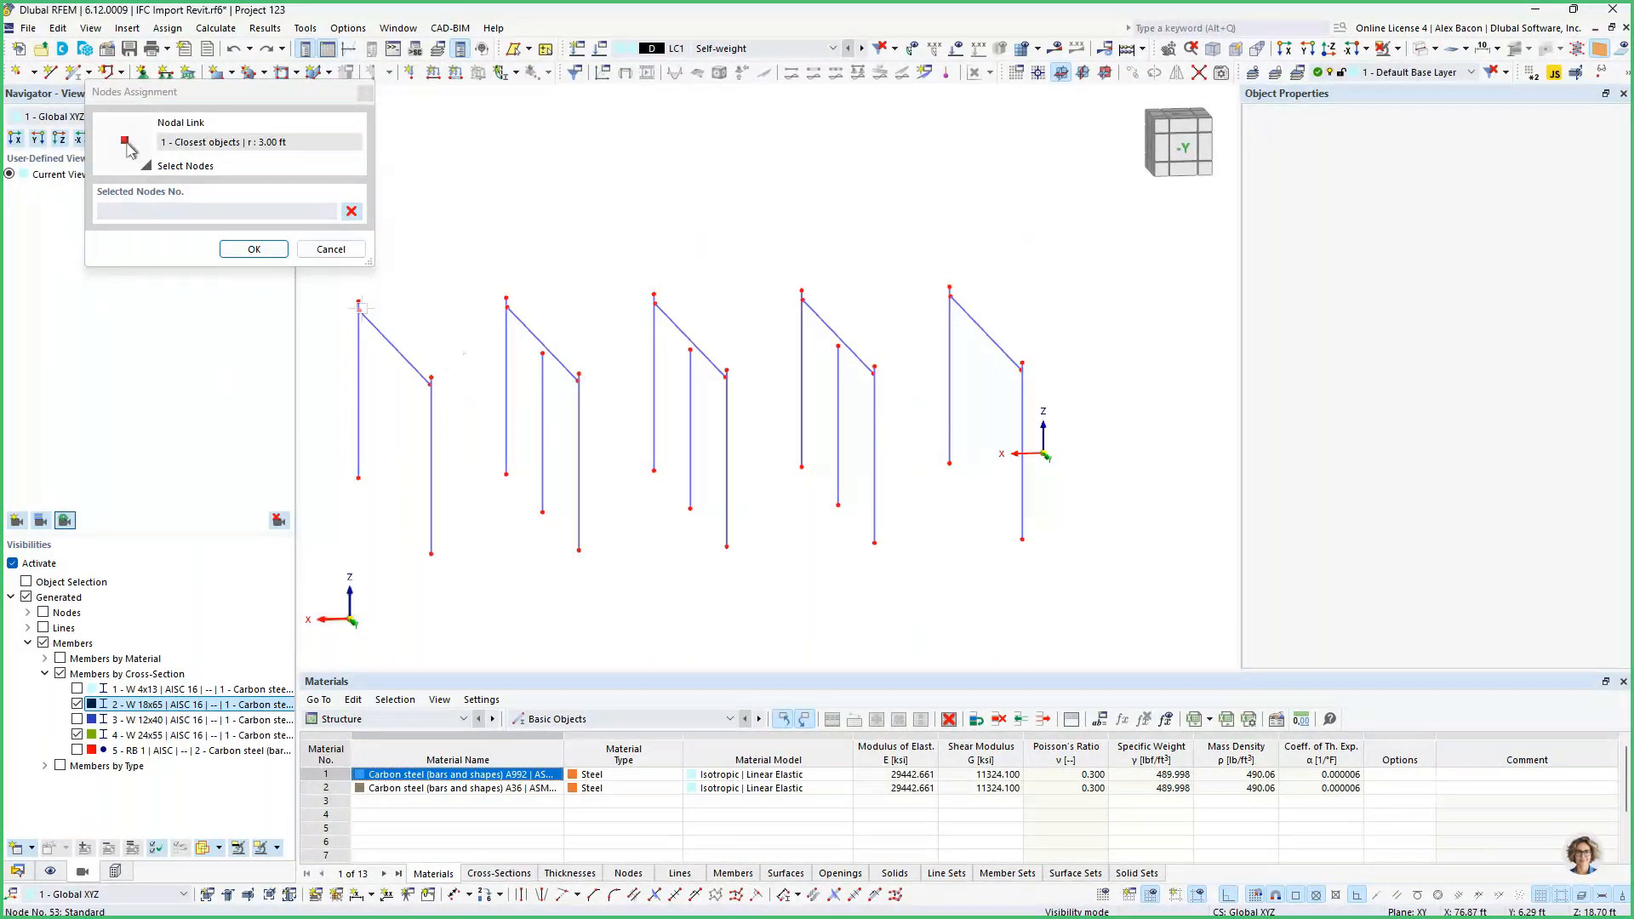
Assign the nodal link to the end nodes at both ends of all five rafters and check the created links at the columns.
left_click(1150, 146)
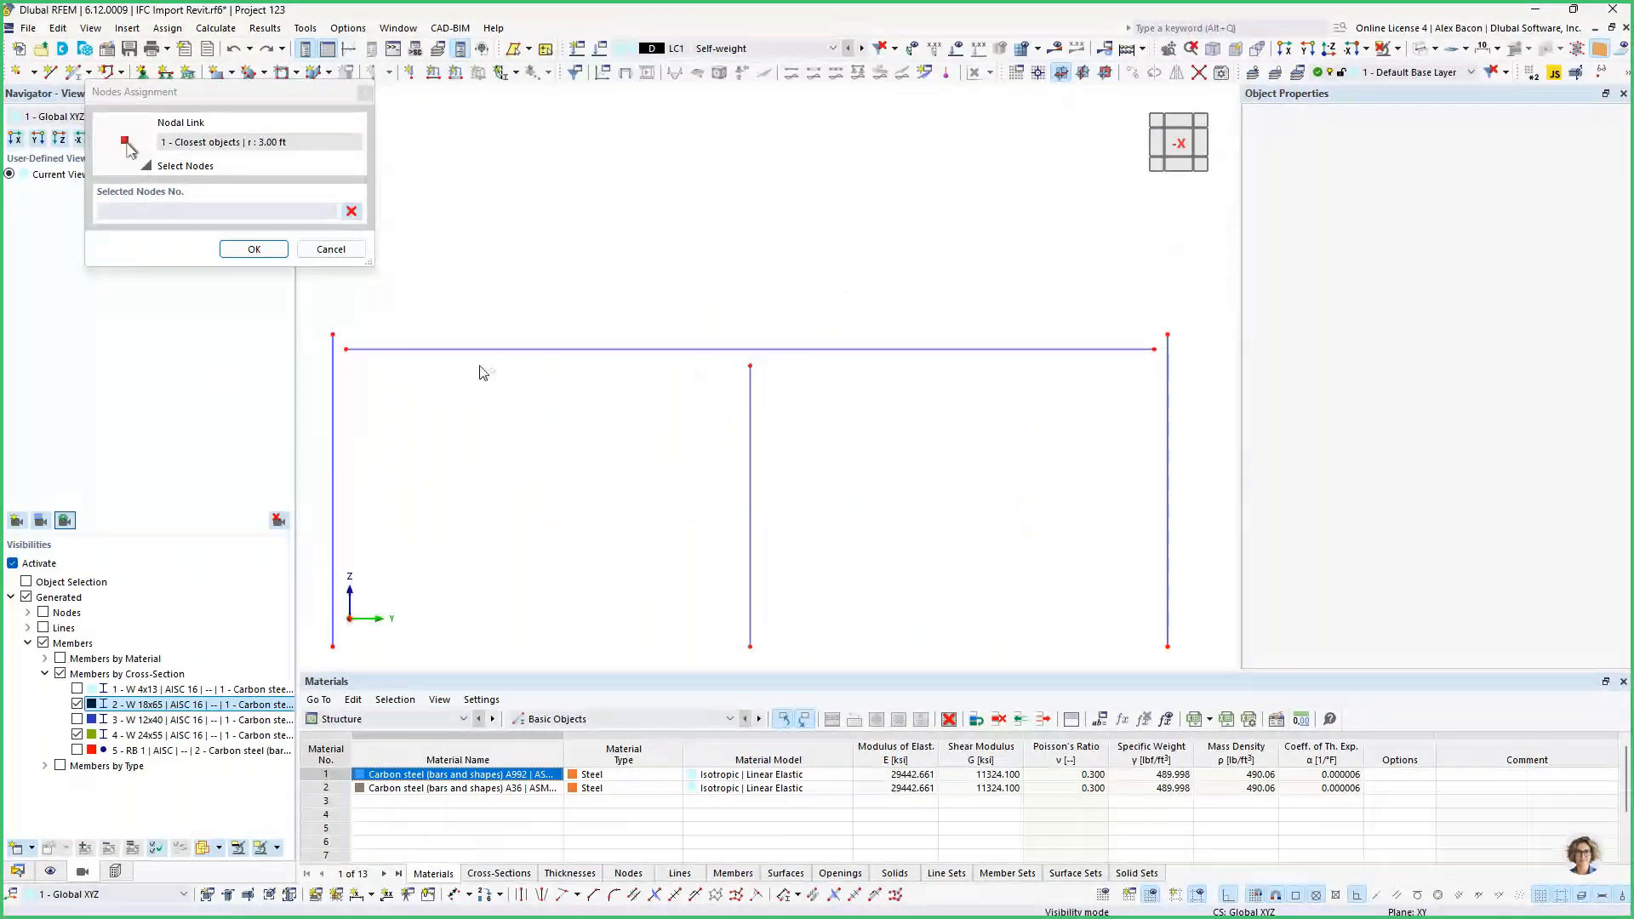
left_click_drag(340, 370, 357, 339)
left_click_drag(1138, 376, 1160, 335)
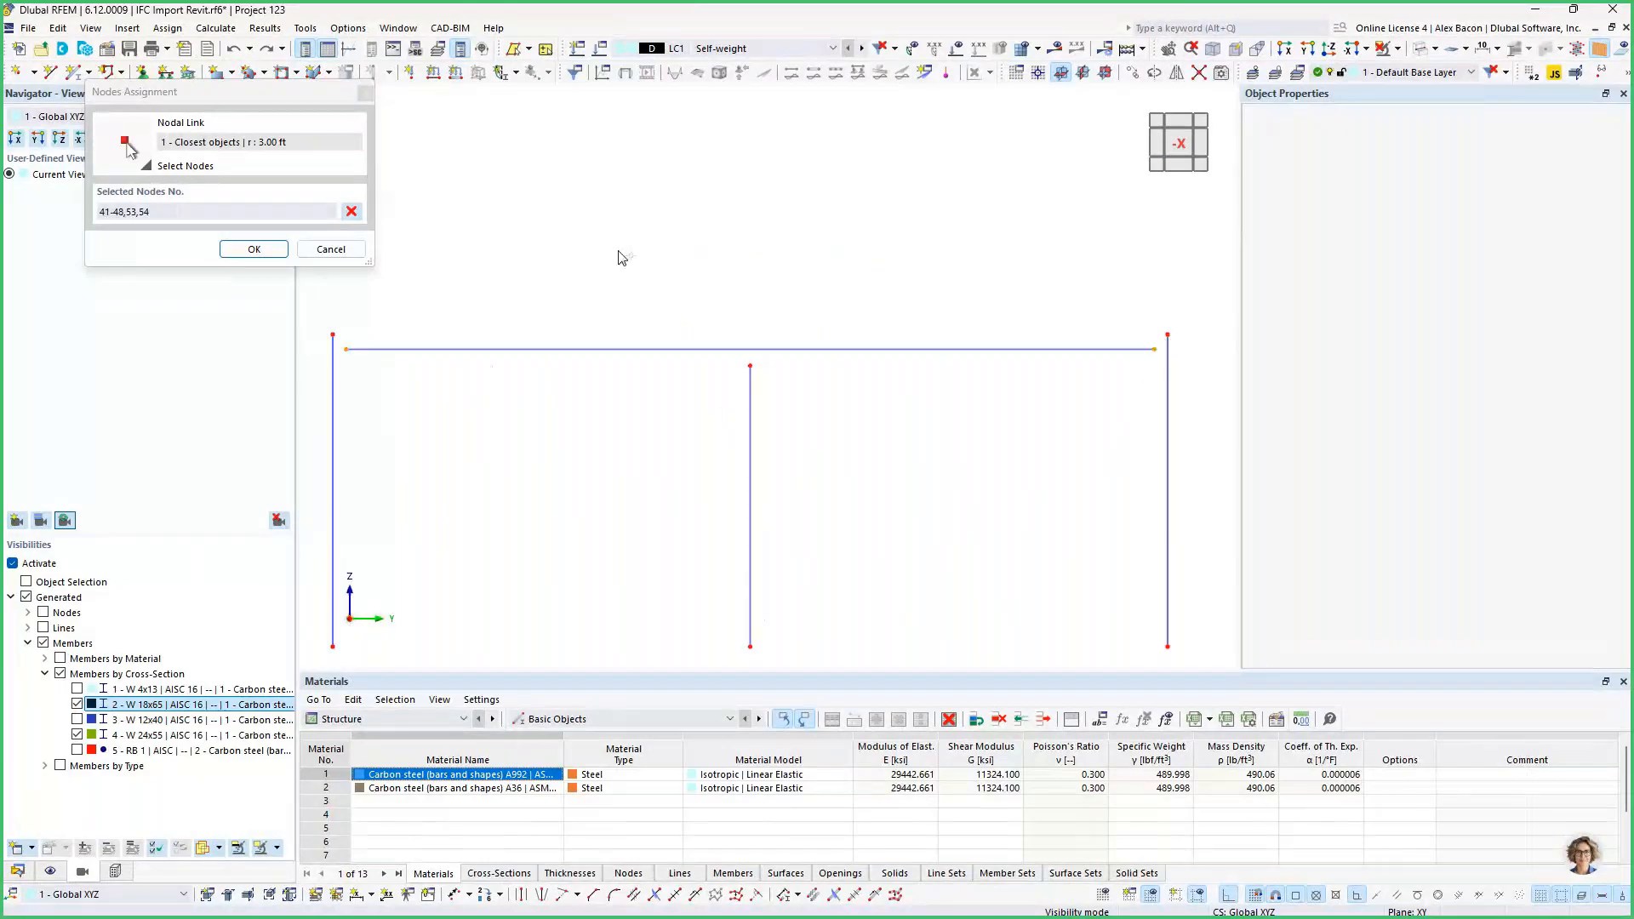
left_click(253, 249)
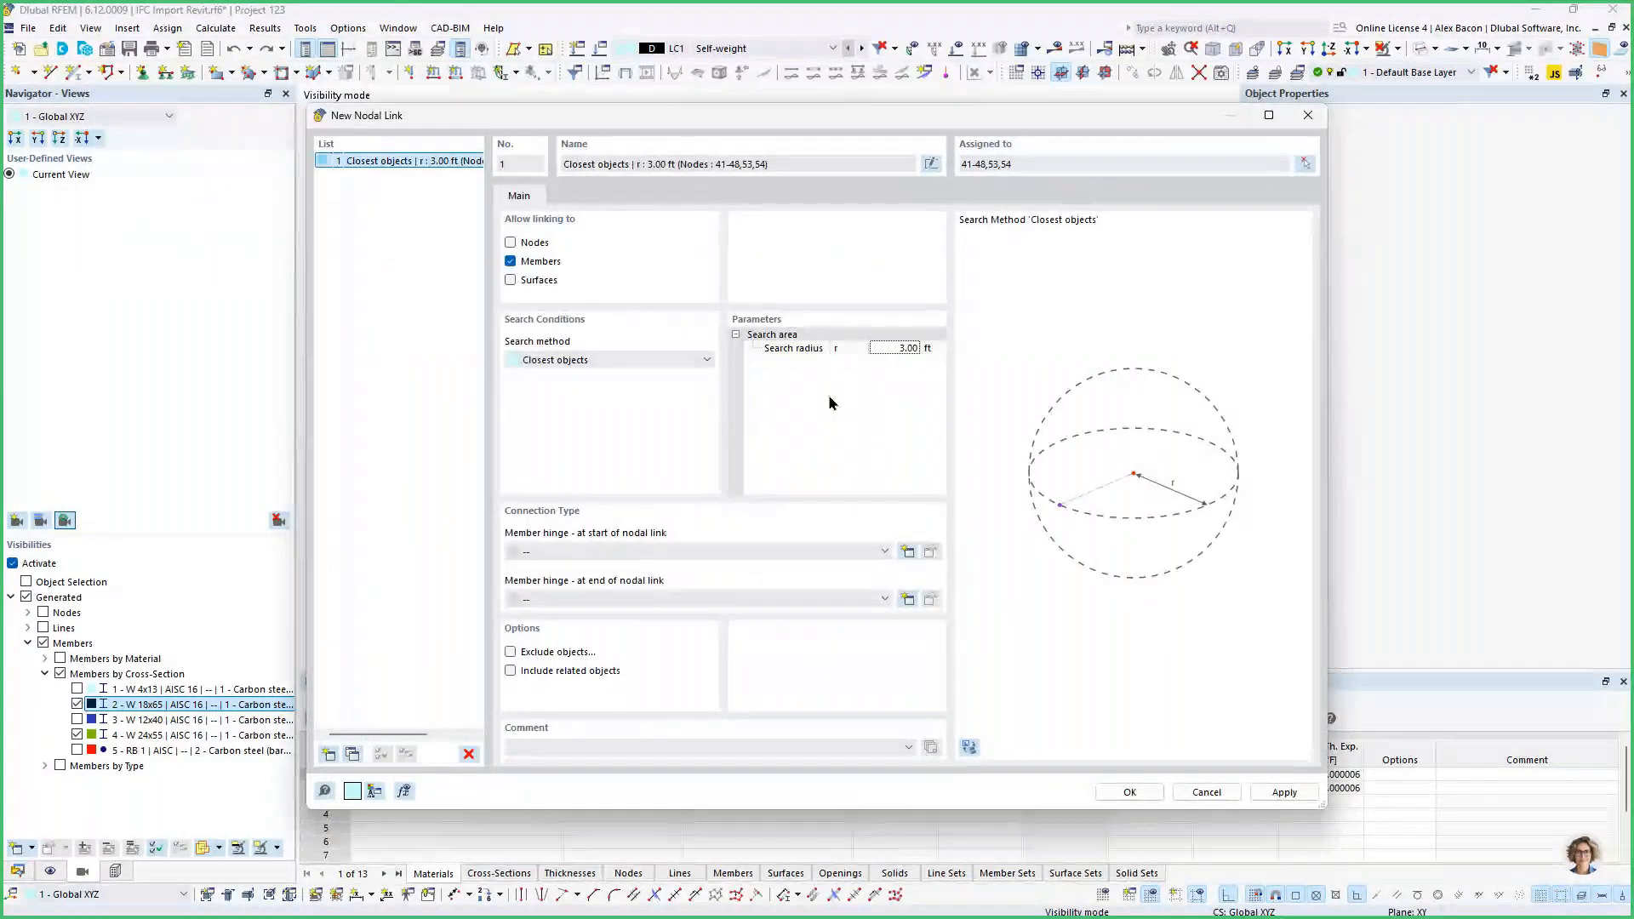
left_click(1129, 791)
middle_click_drag(1026, 481, 962, 514, "ctrl")
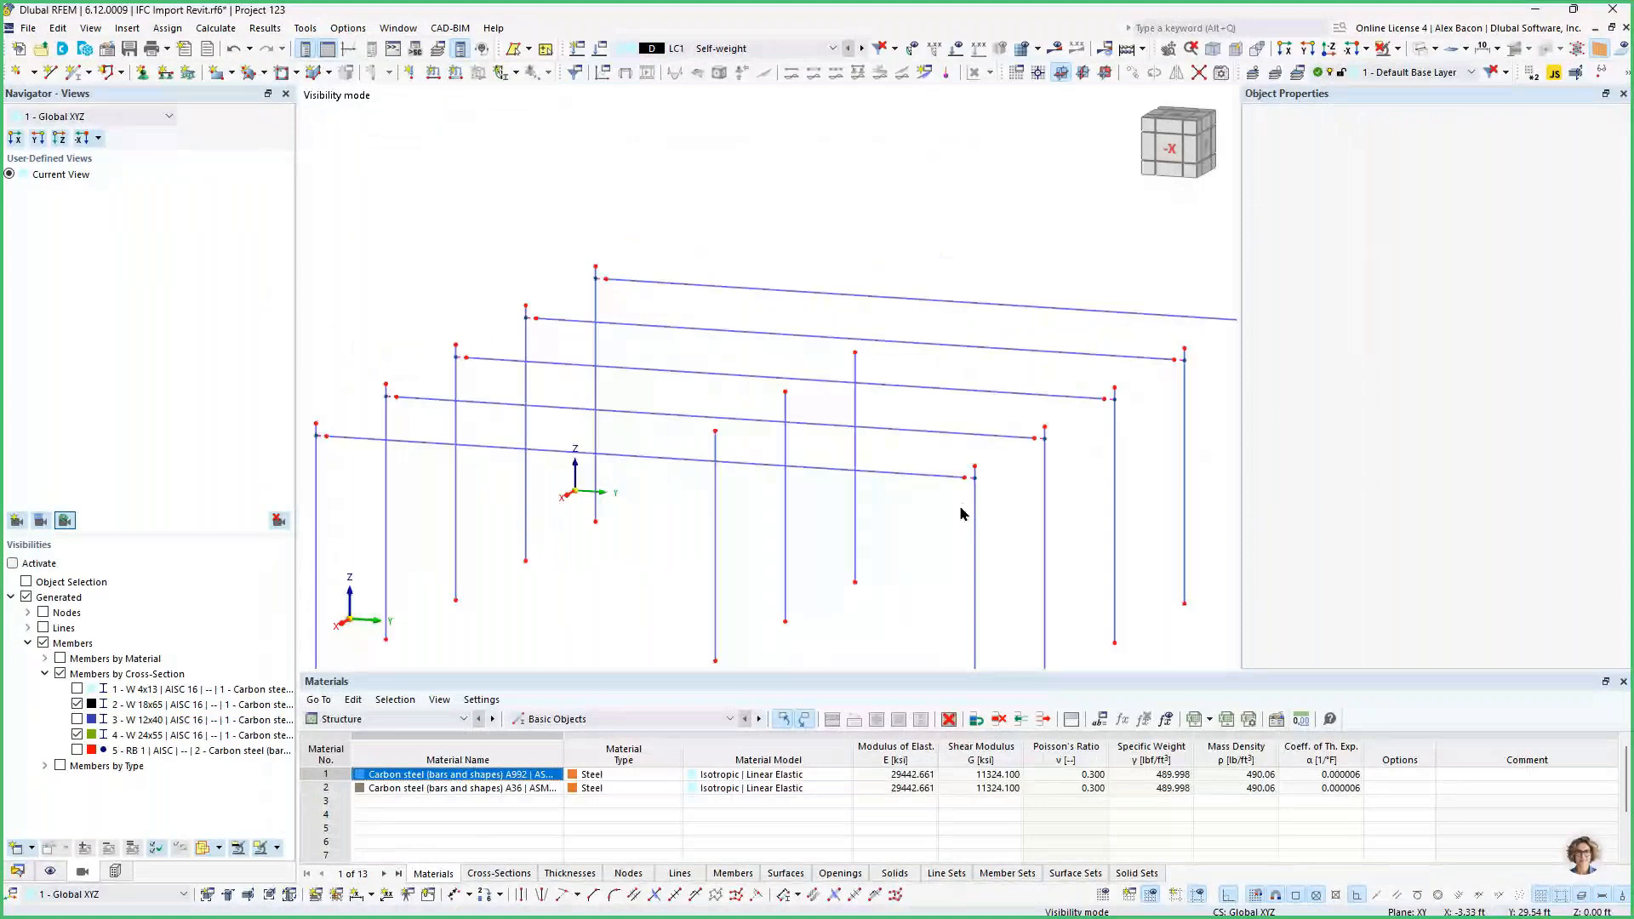
scroll(957, 477, "up", 5)
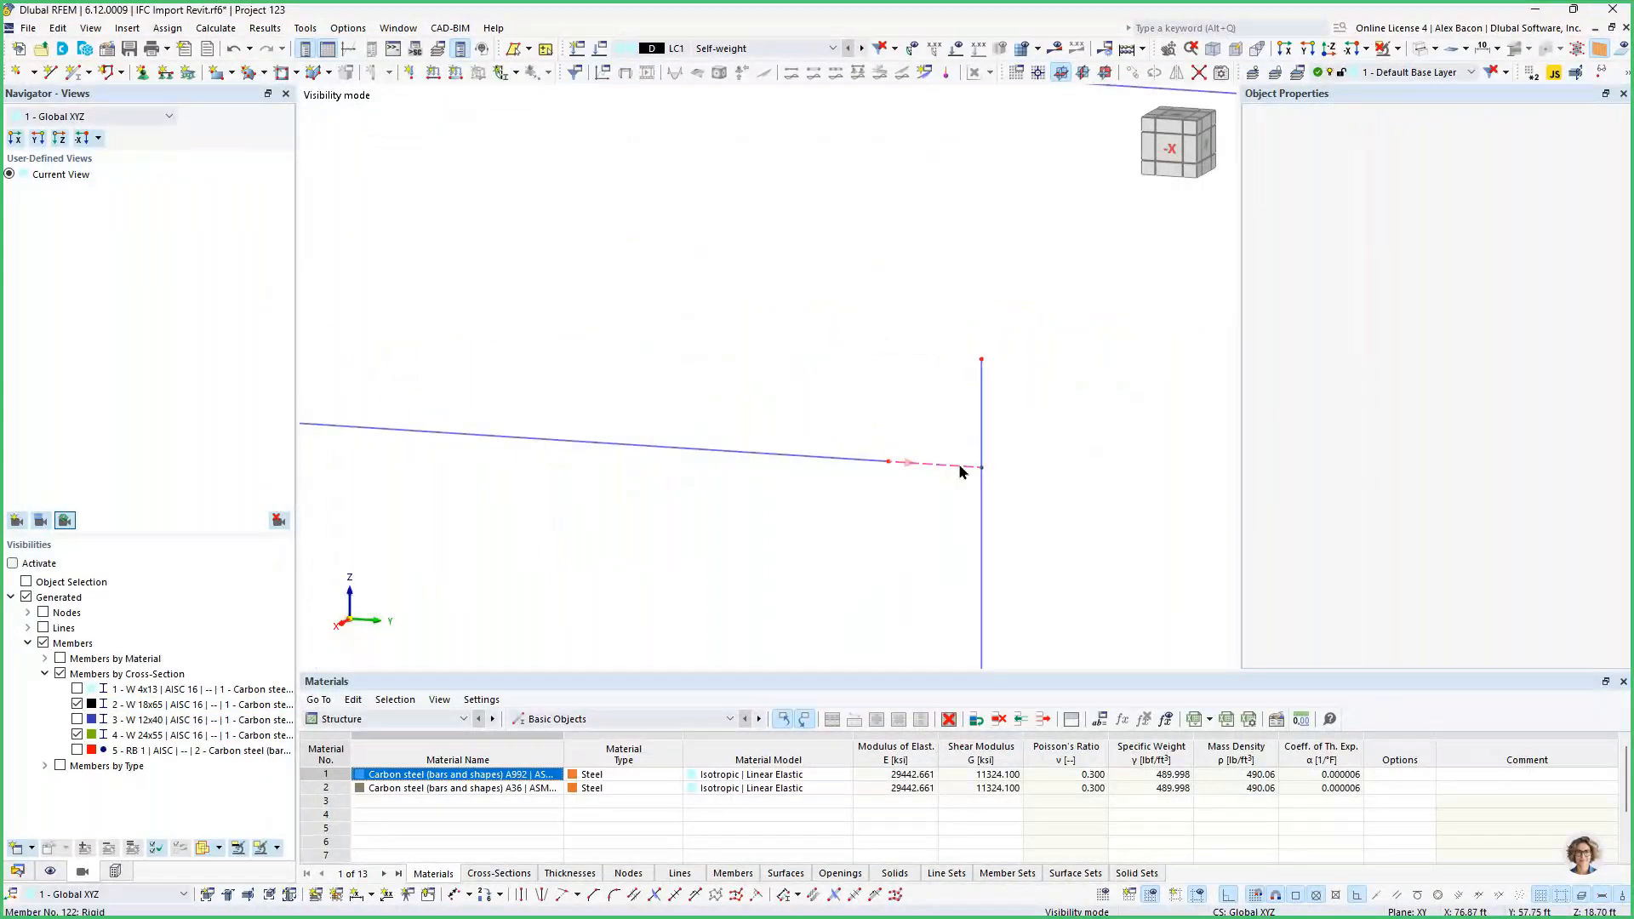
scroll(959, 463, "down", 5)
mouse_move(931, 449)
middle_mouse_down()
mouse_move(910, 453)
mouse_move(956, 459)
middle_mouse_up()
scroll(918, 452, "down", 1)
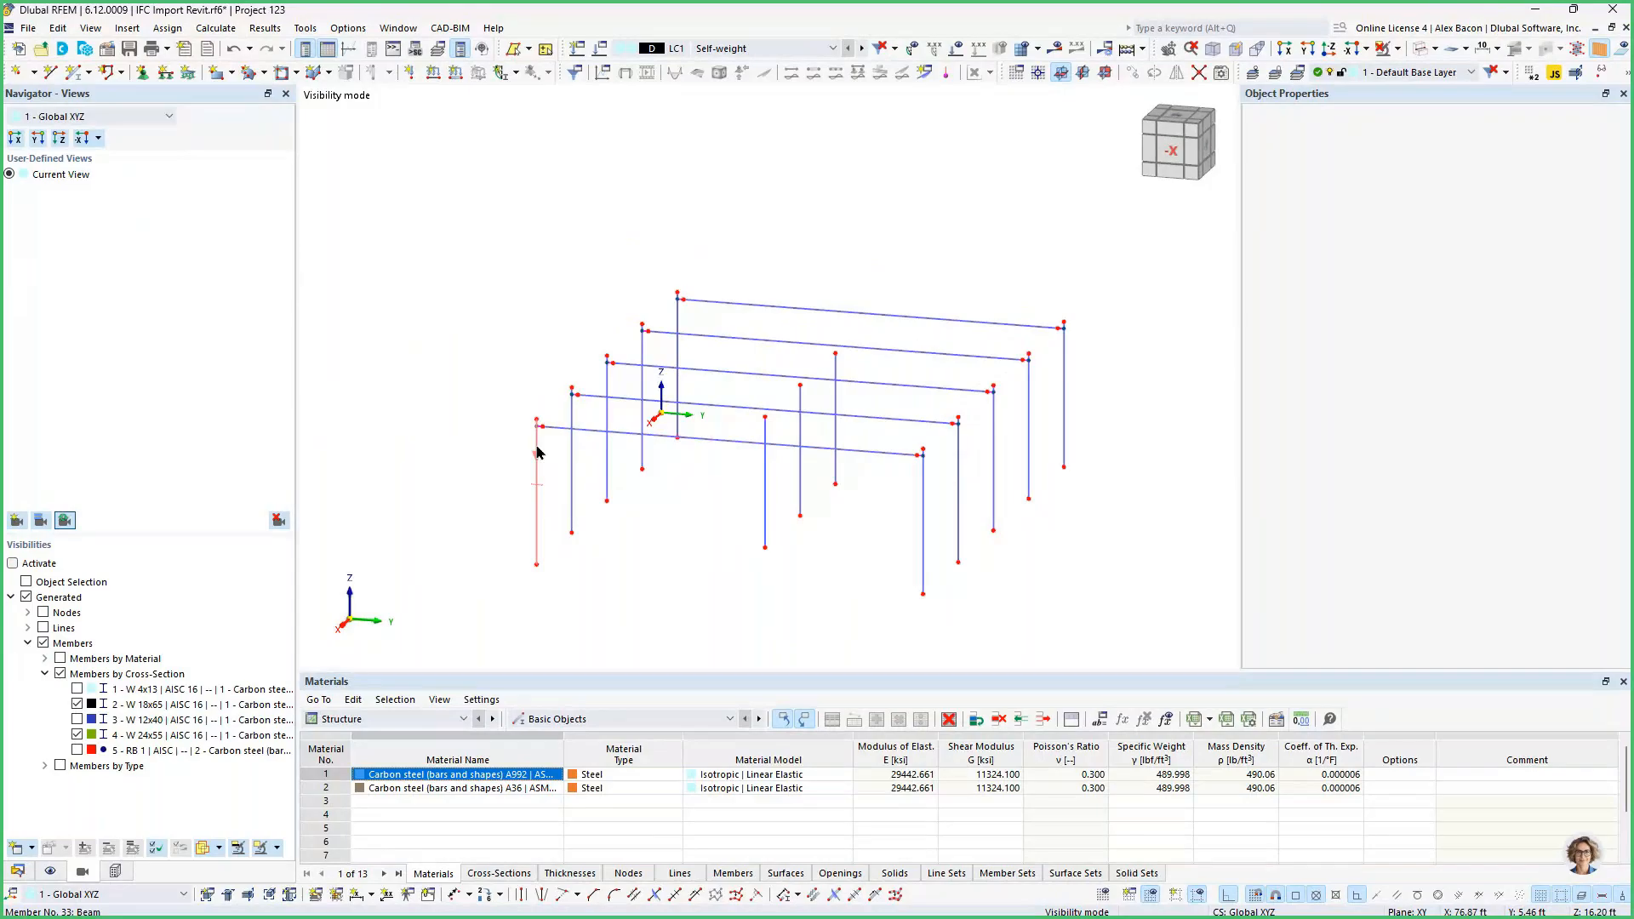
Show the W 12x40 members as well, and switch to Revit to examine how the columns meet the rafters before returning to RFEM.
left_click(77, 719)
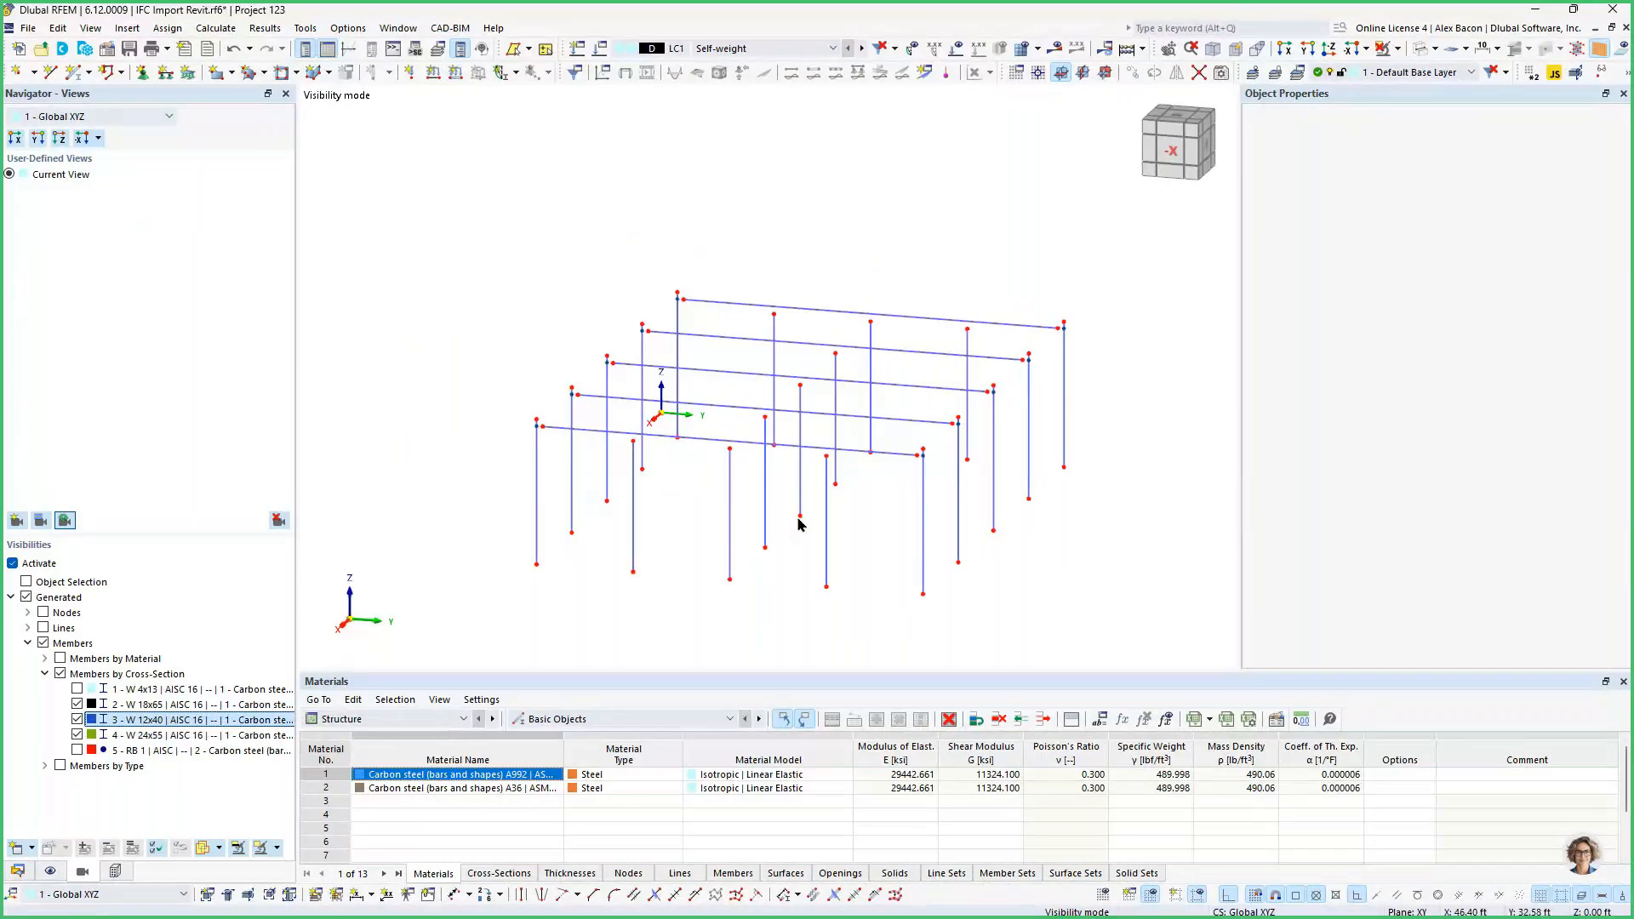
scroll(747, 464, "up", 2)
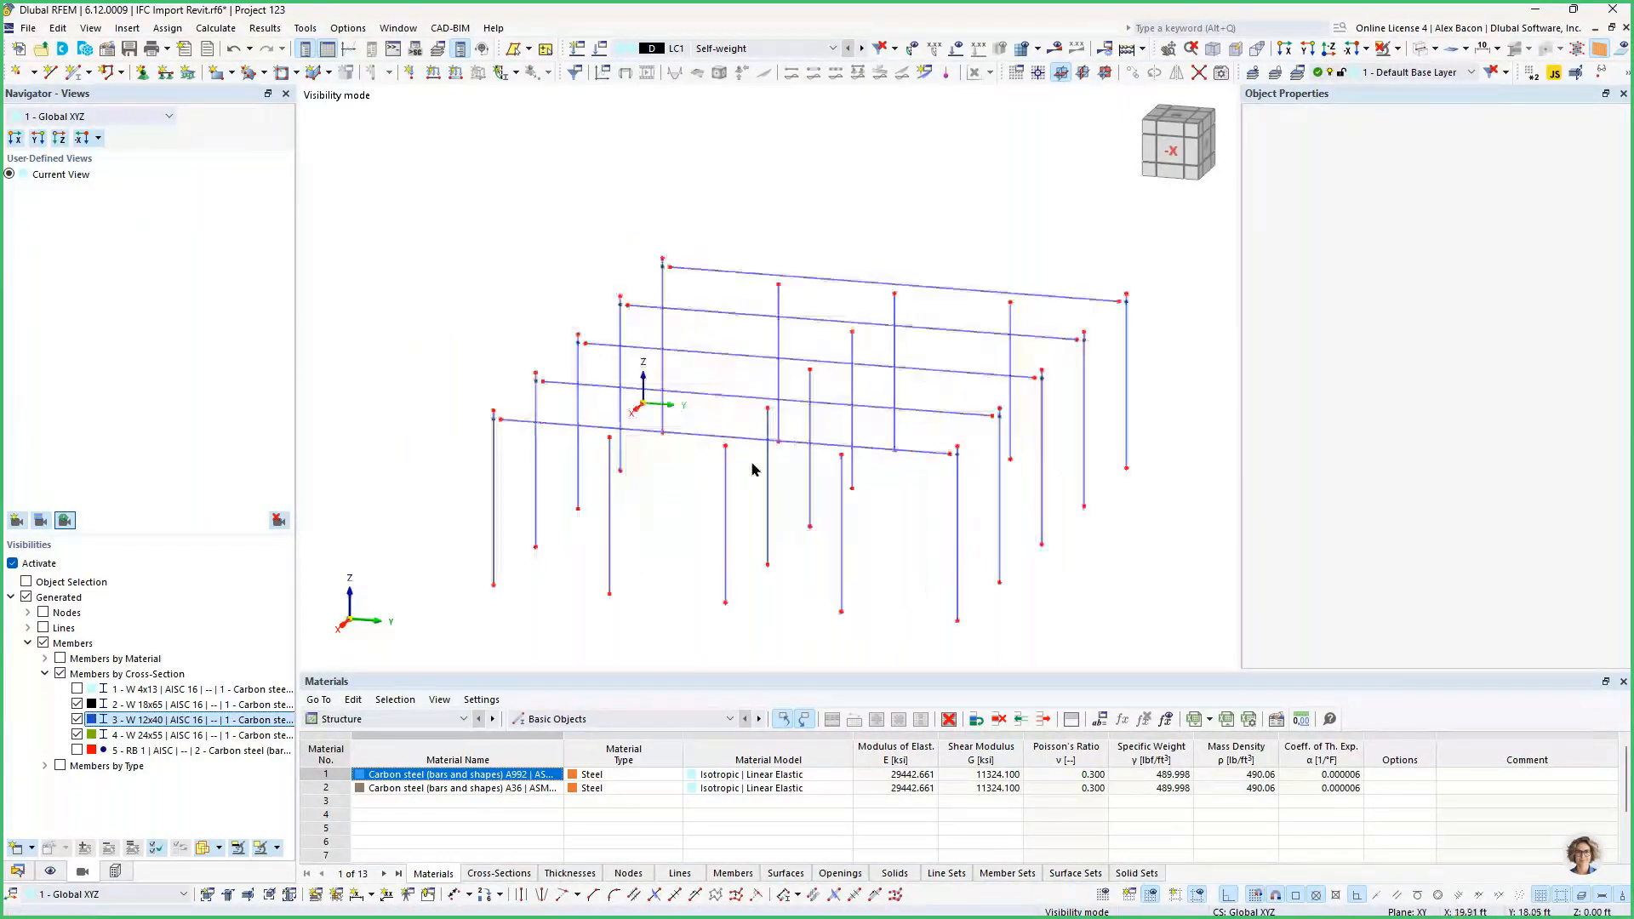
key("super")
left_click(911, 898)
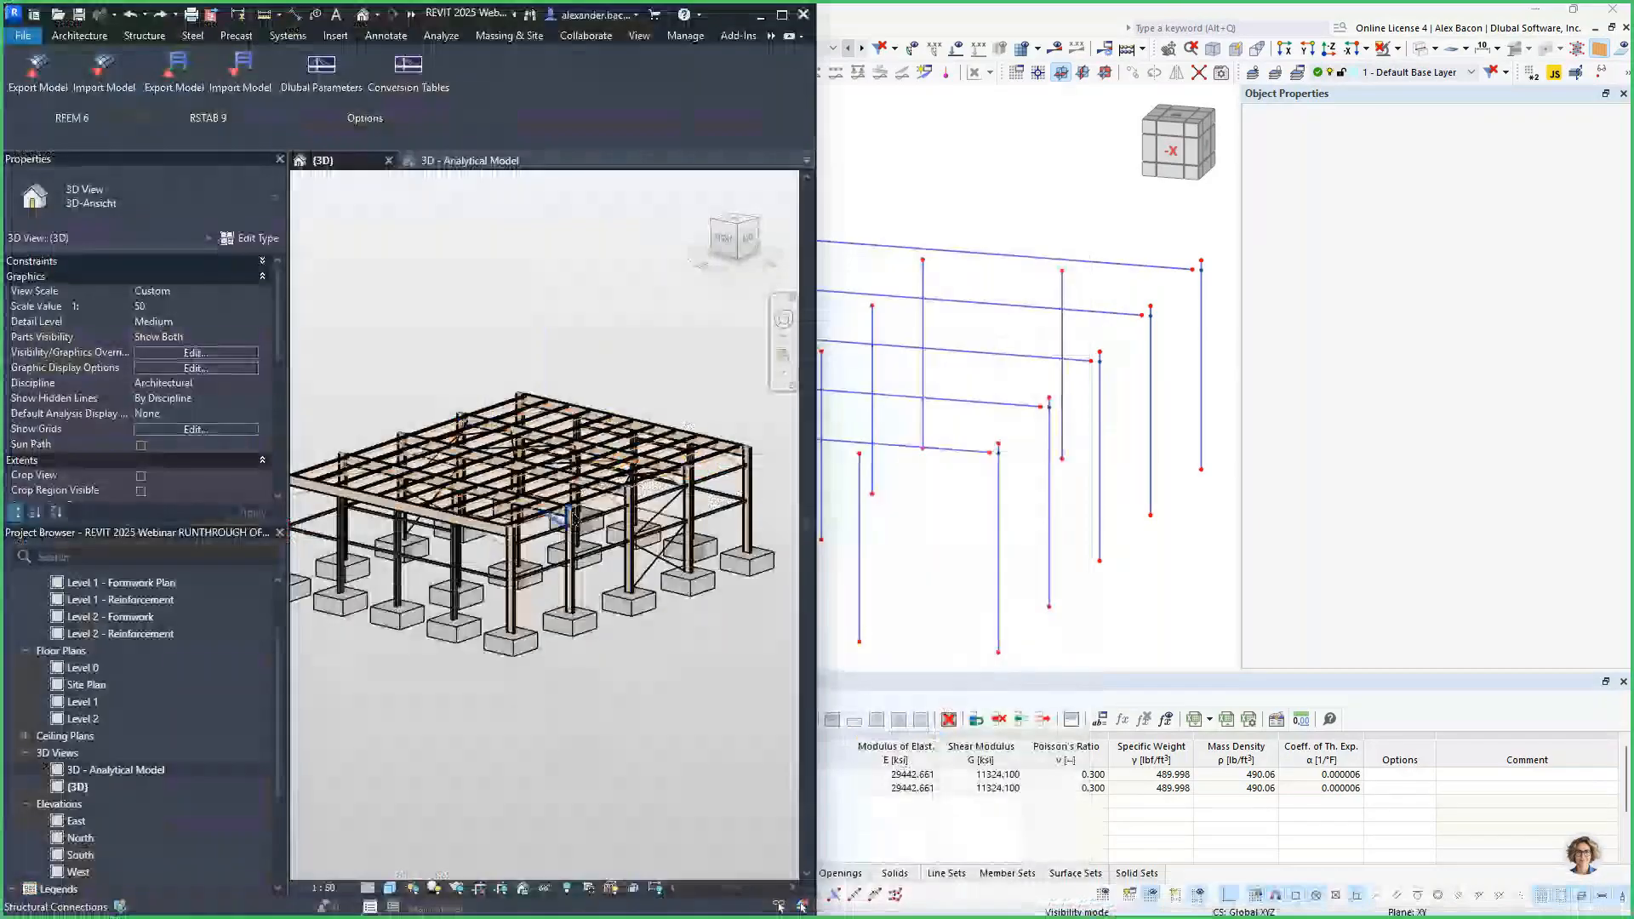
scroll(469, 525, "up", 3)
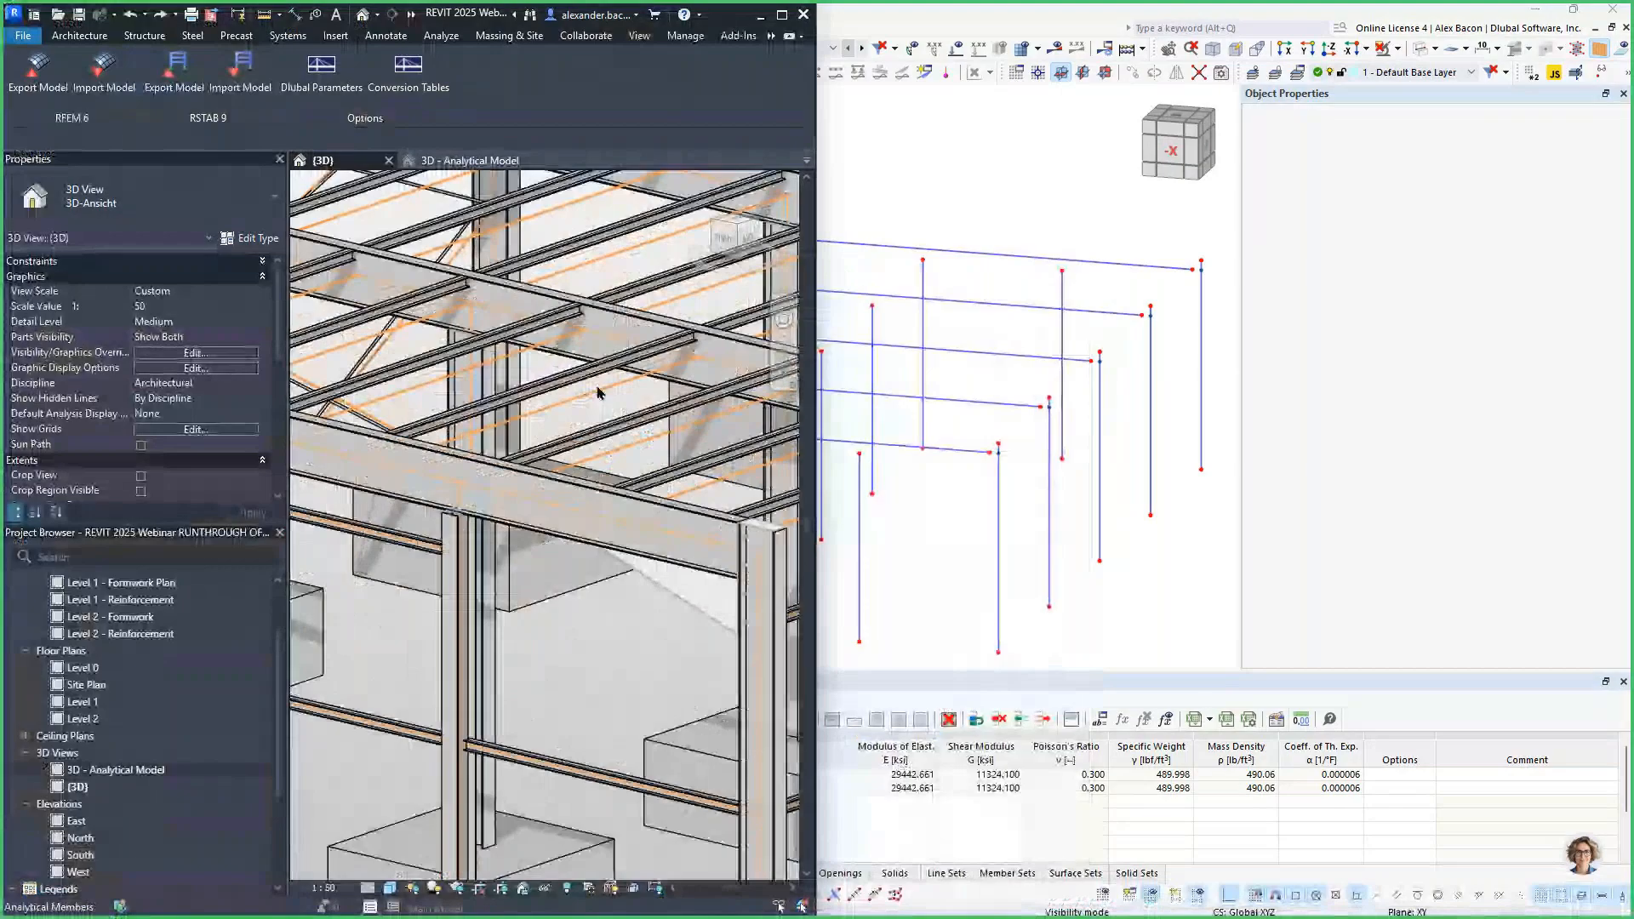
left_click(947, 265)
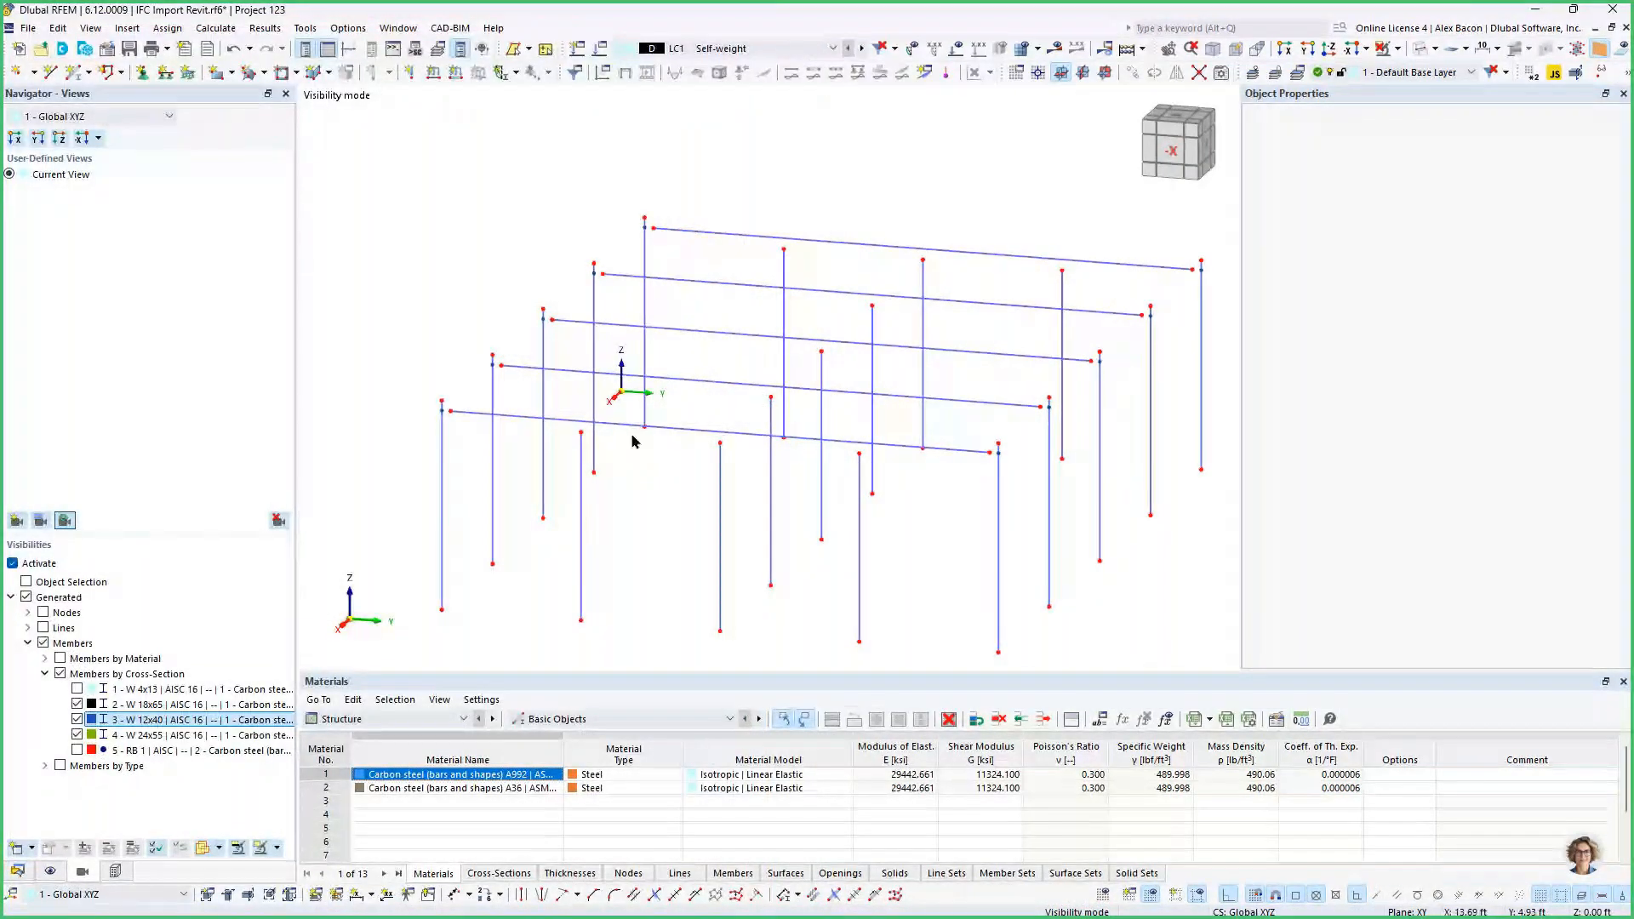
Create a second nodal link with closest-objects search and a 3.00 ft radius, allowing links to members only.
left_click(21, 870)
double_click(124, 513)
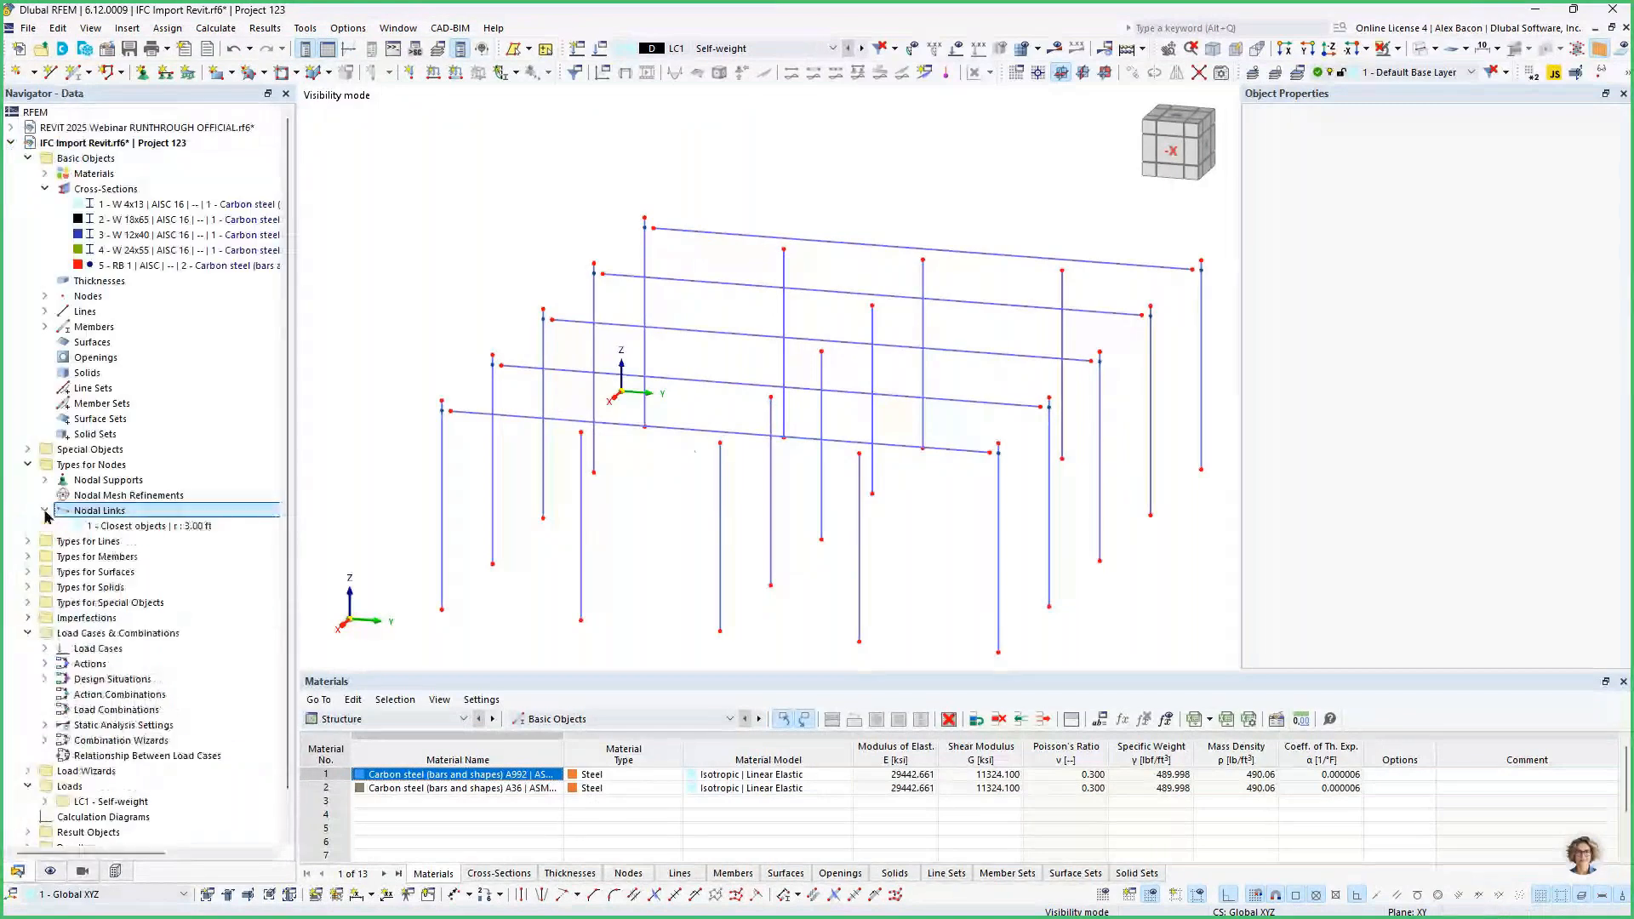
right_click(124, 512)
left_click(170, 542)
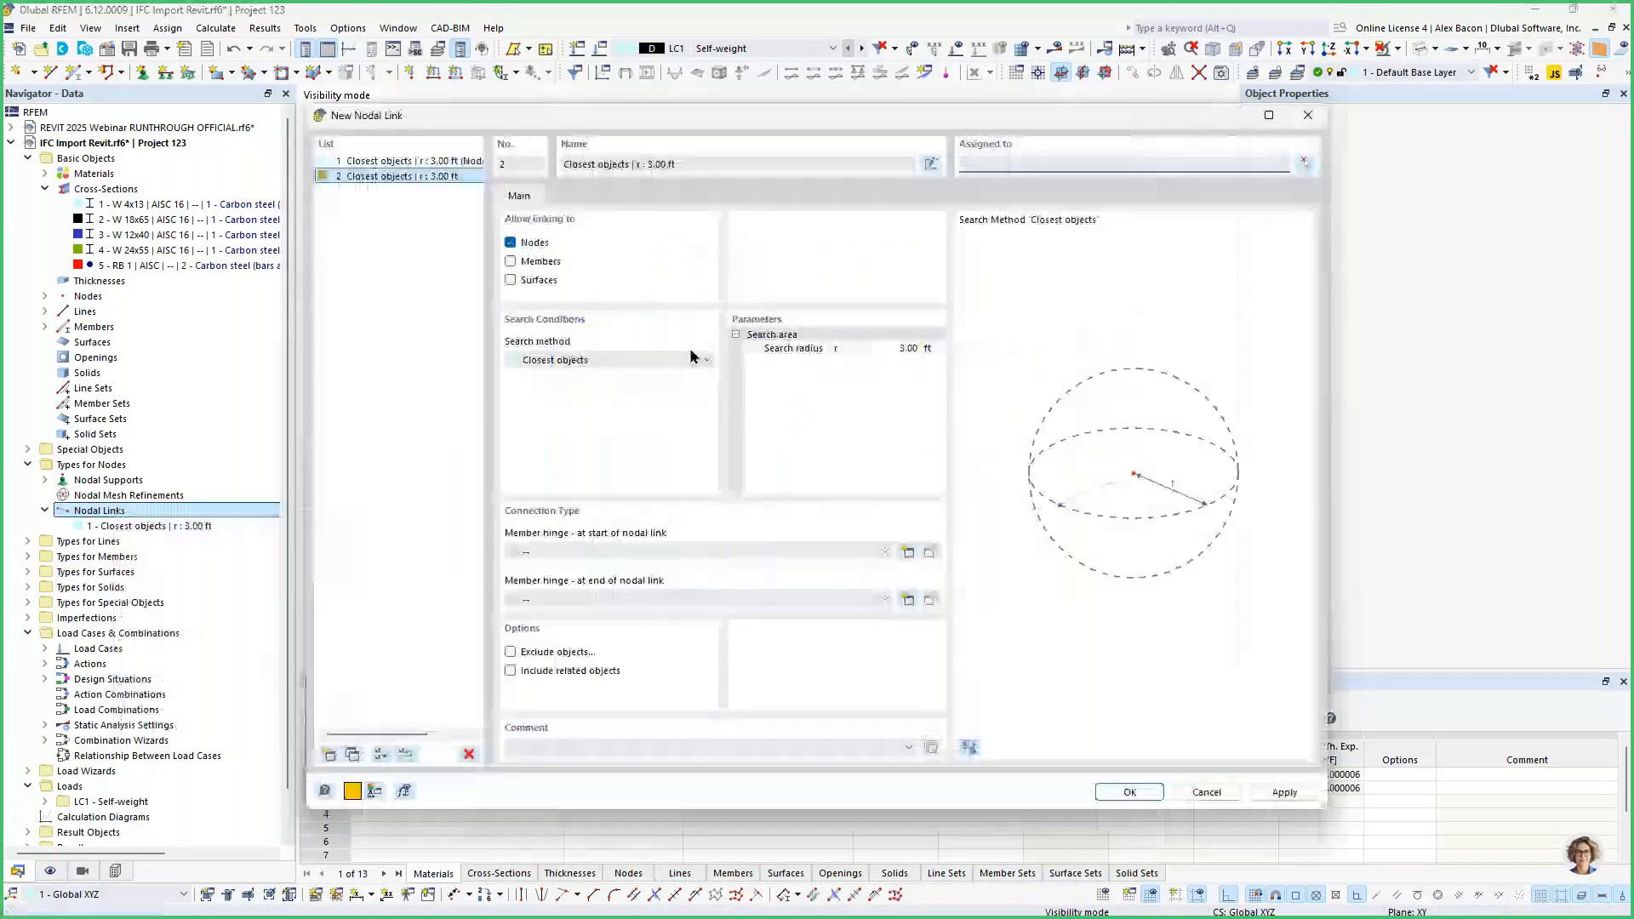
left_click(1263, 161)
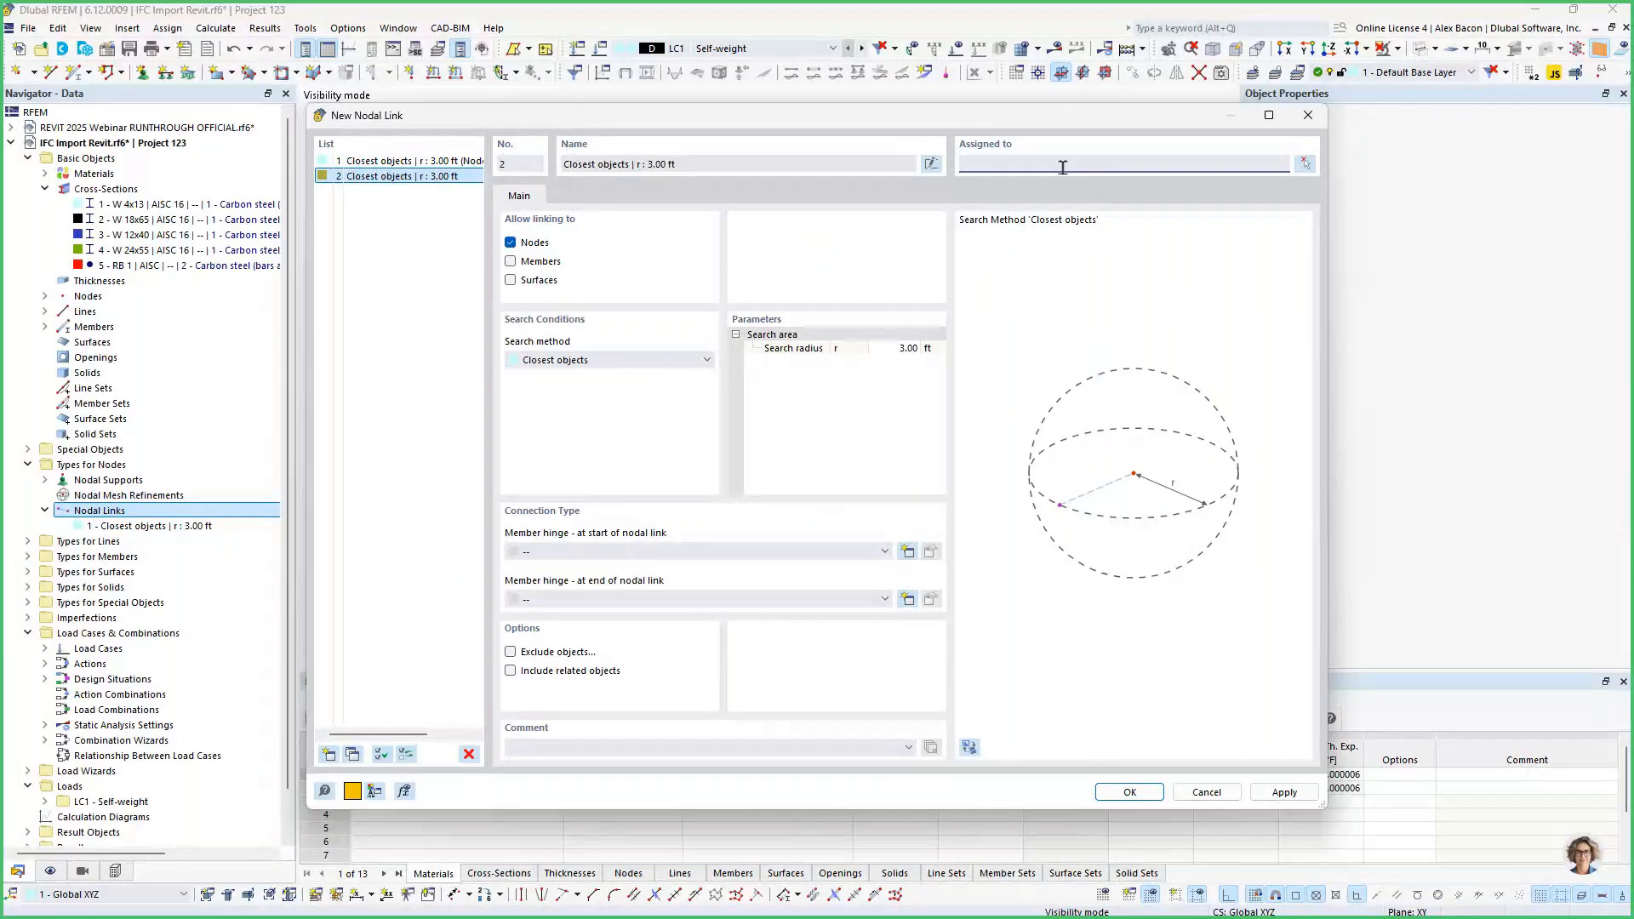
left_click(511, 262)
Give the start of the second nodal link a new member hinge with rotations φy and φz released in the local xyz system.
left_click(603, 550)
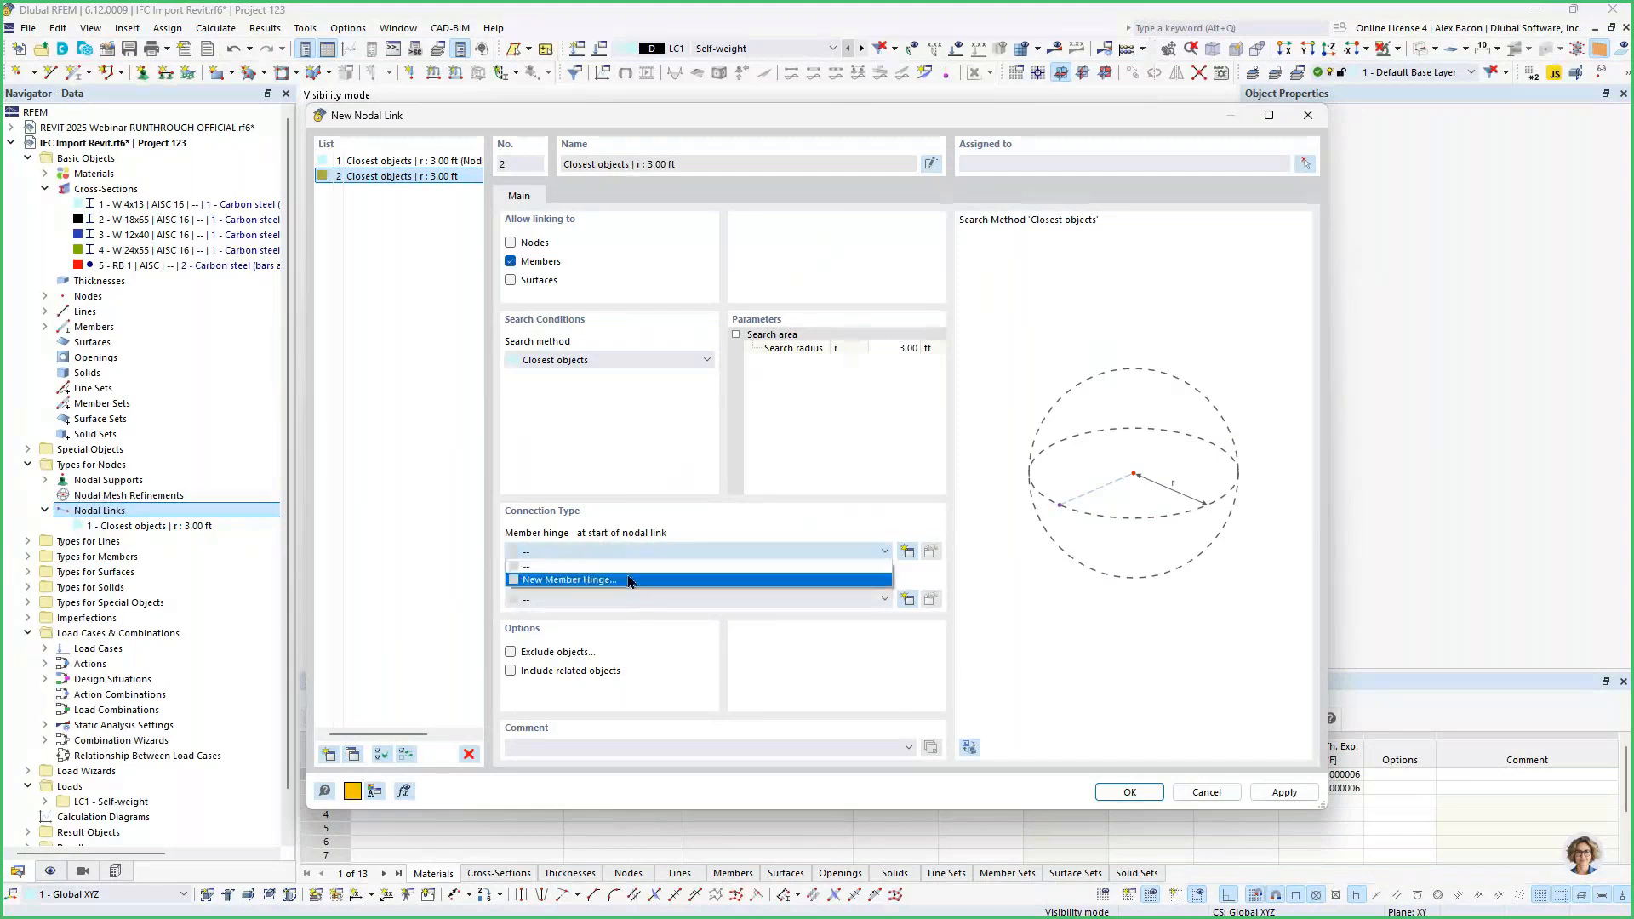
left_click(852, 423)
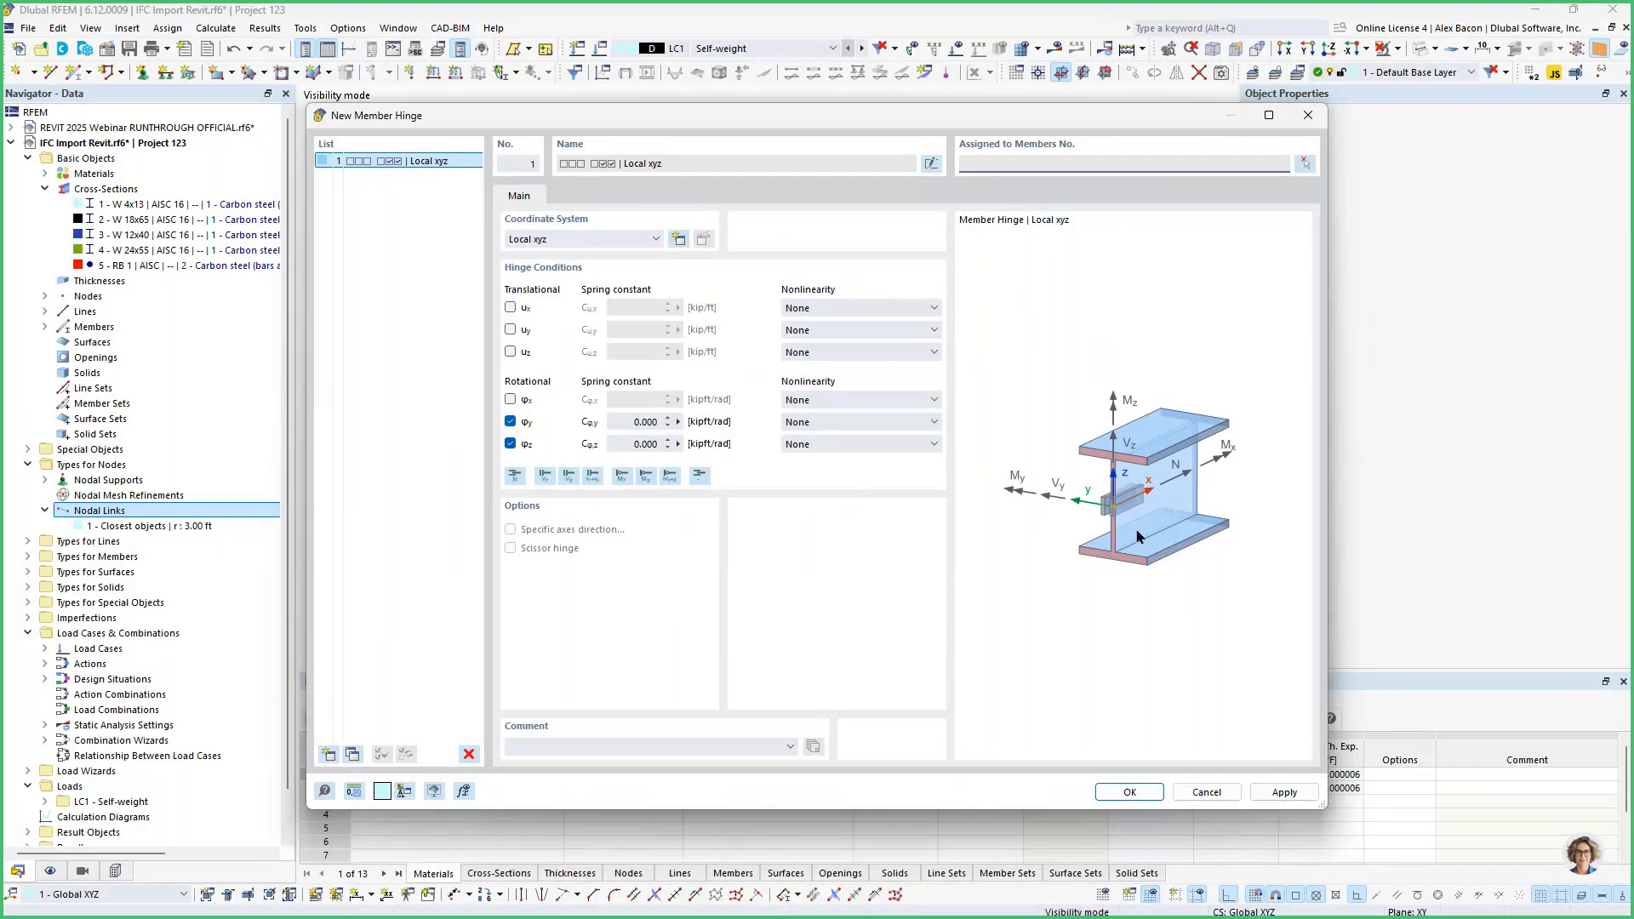
key("Return")
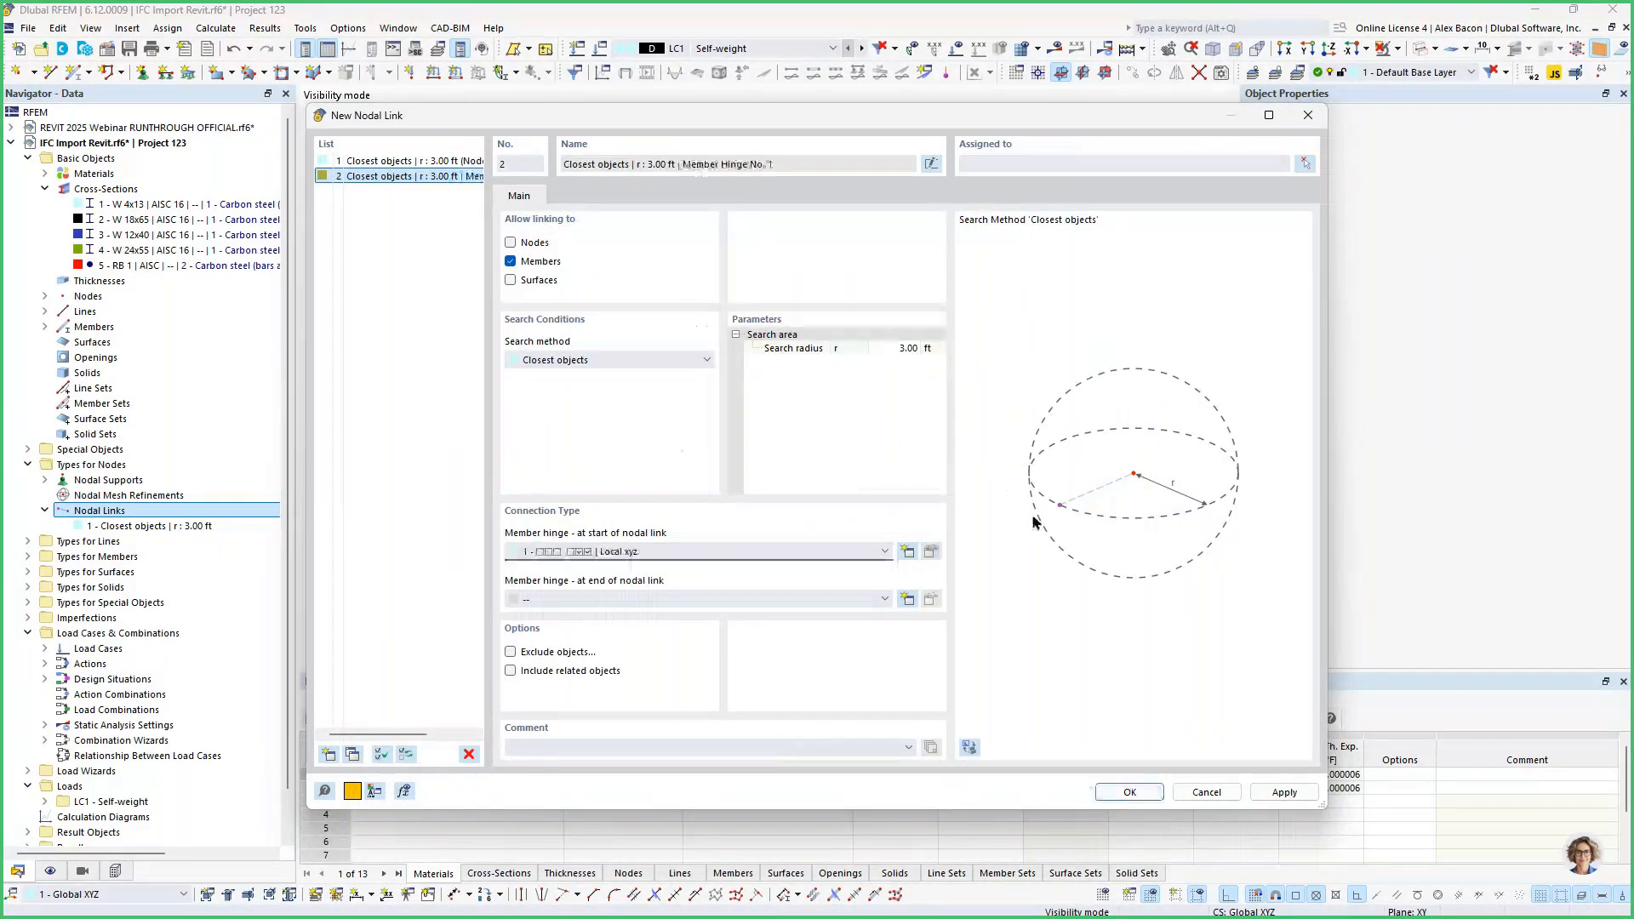
Assign the hinged nodal link to the top nodes of all intermediate columns below the rafters and check the resulting connections.
left_click(1128, 792)
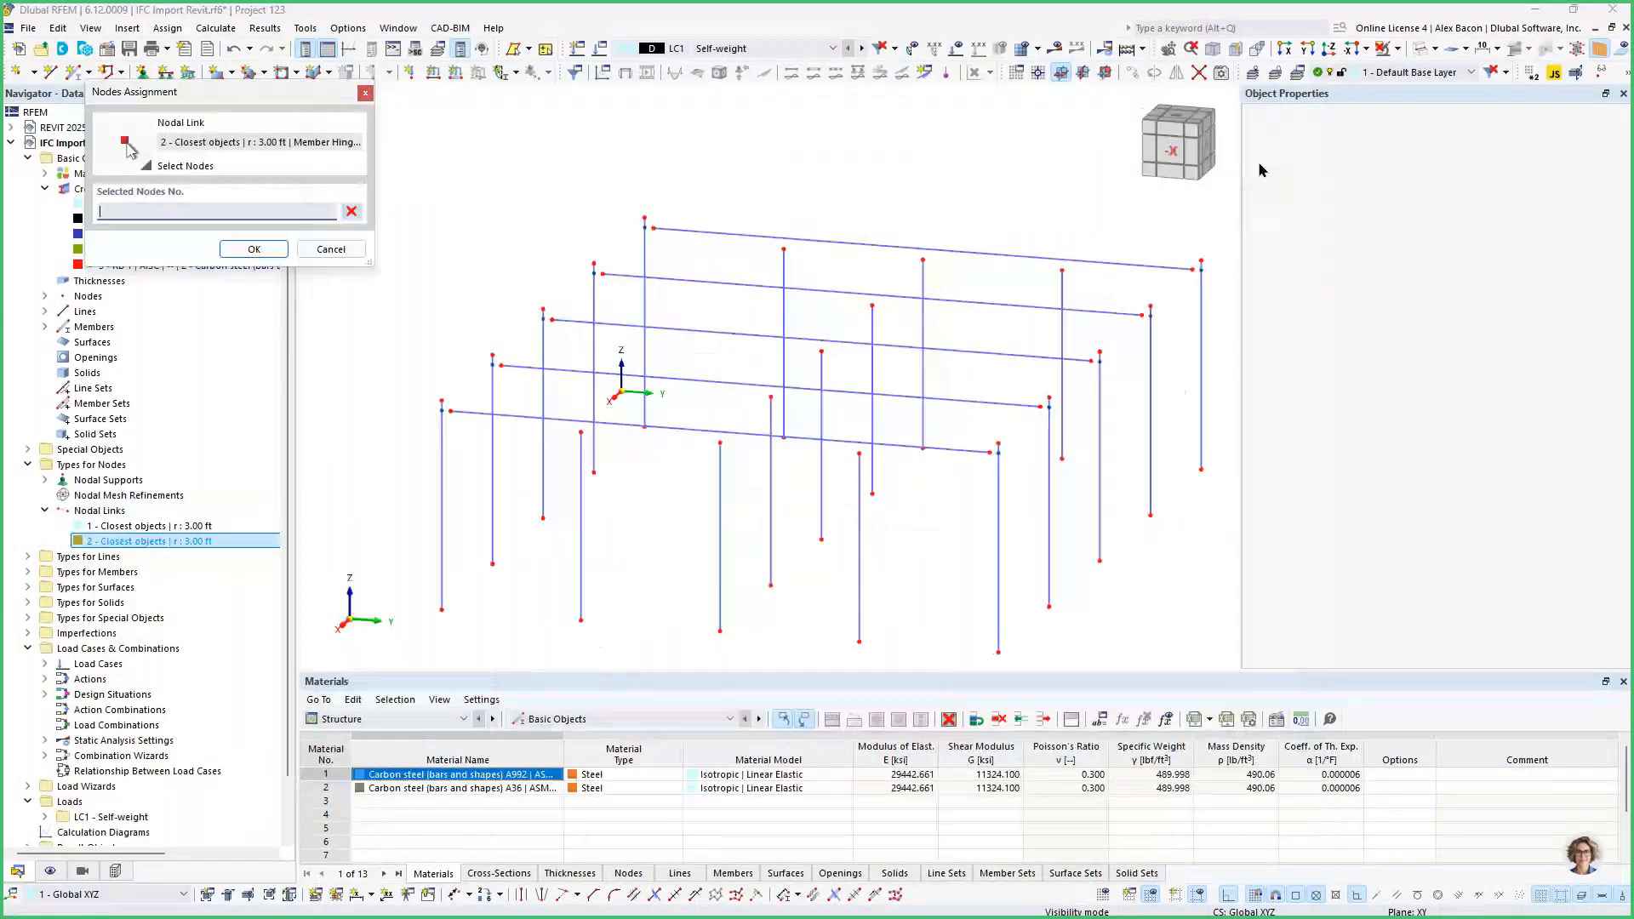
left_click(1175, 154)
left_click_drag(493, 284, 1037, 243)
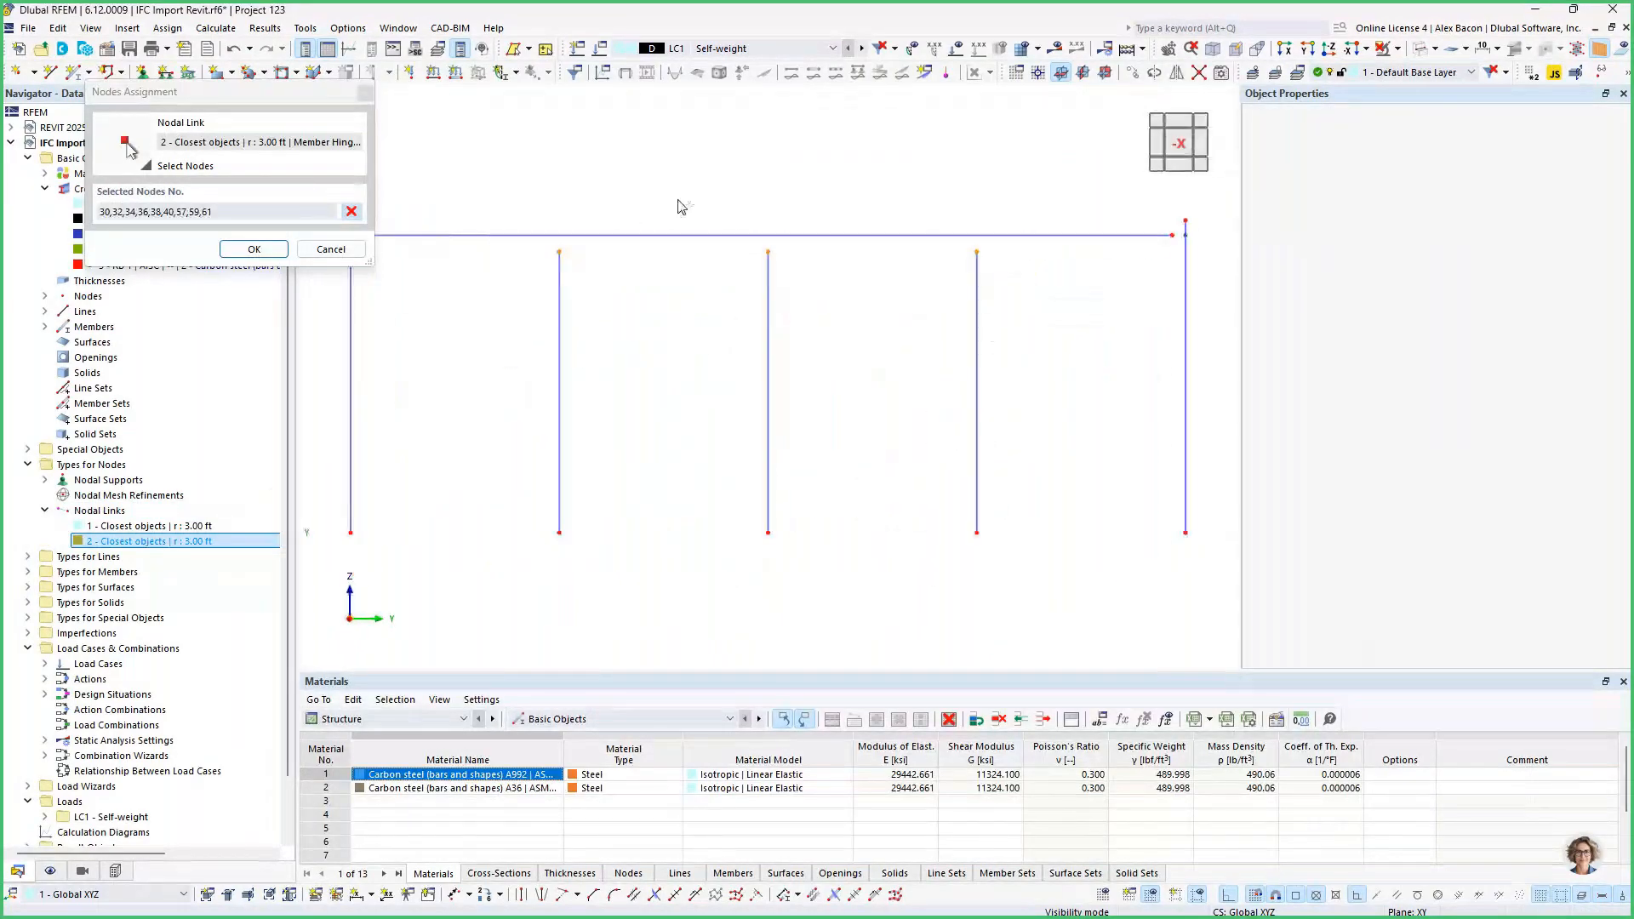
left_click(249, 249)
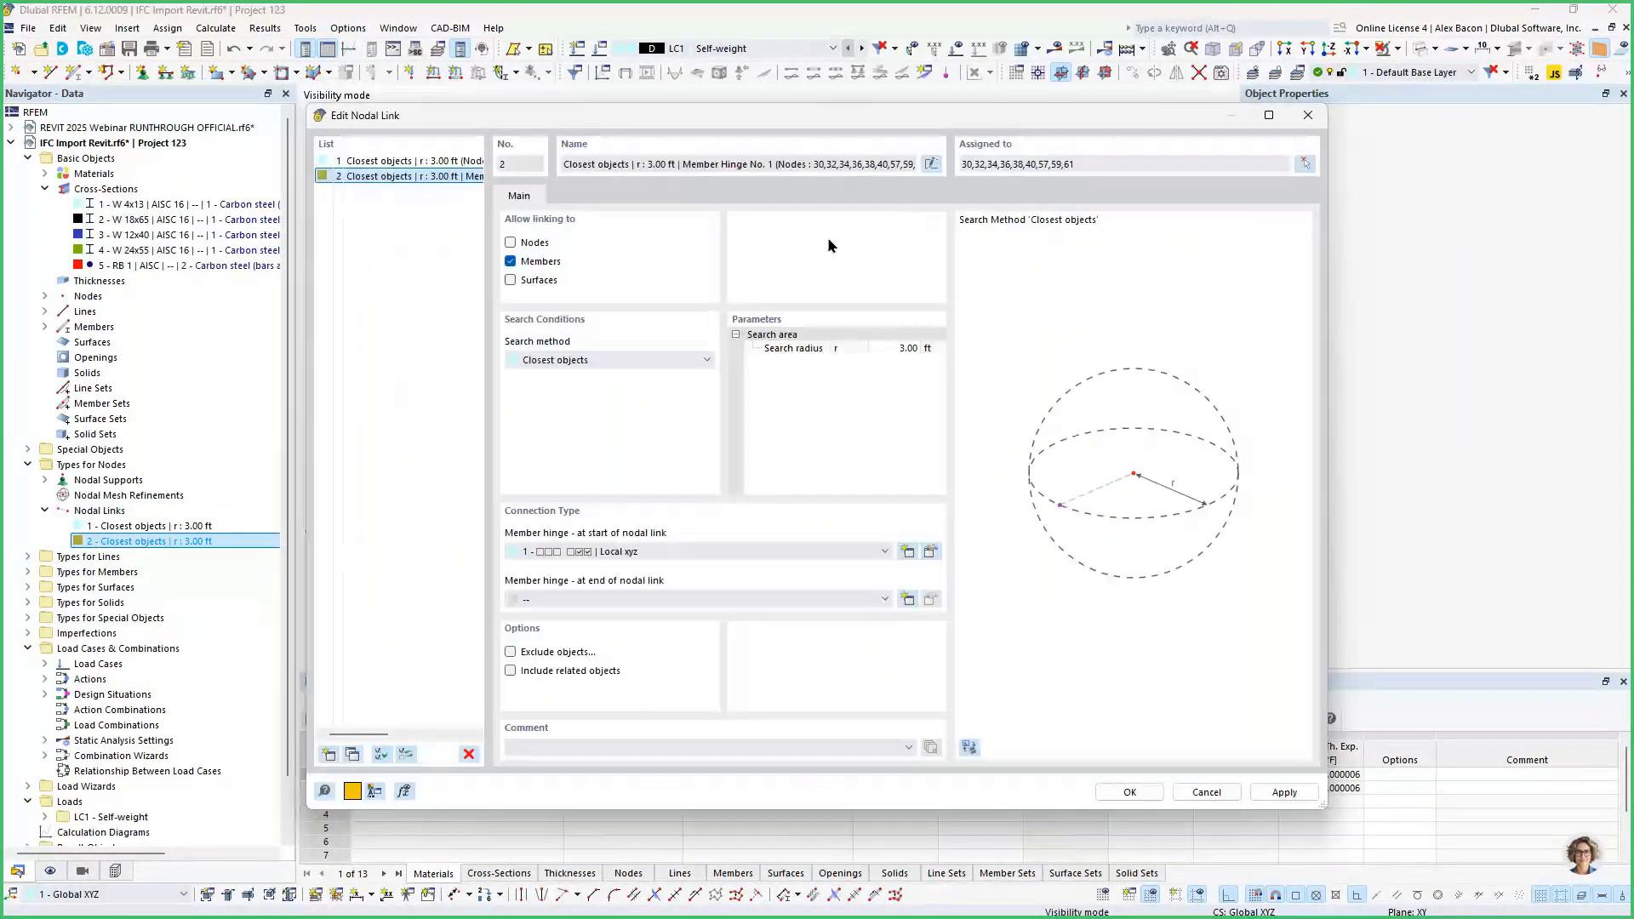
left_click(1127, 793)
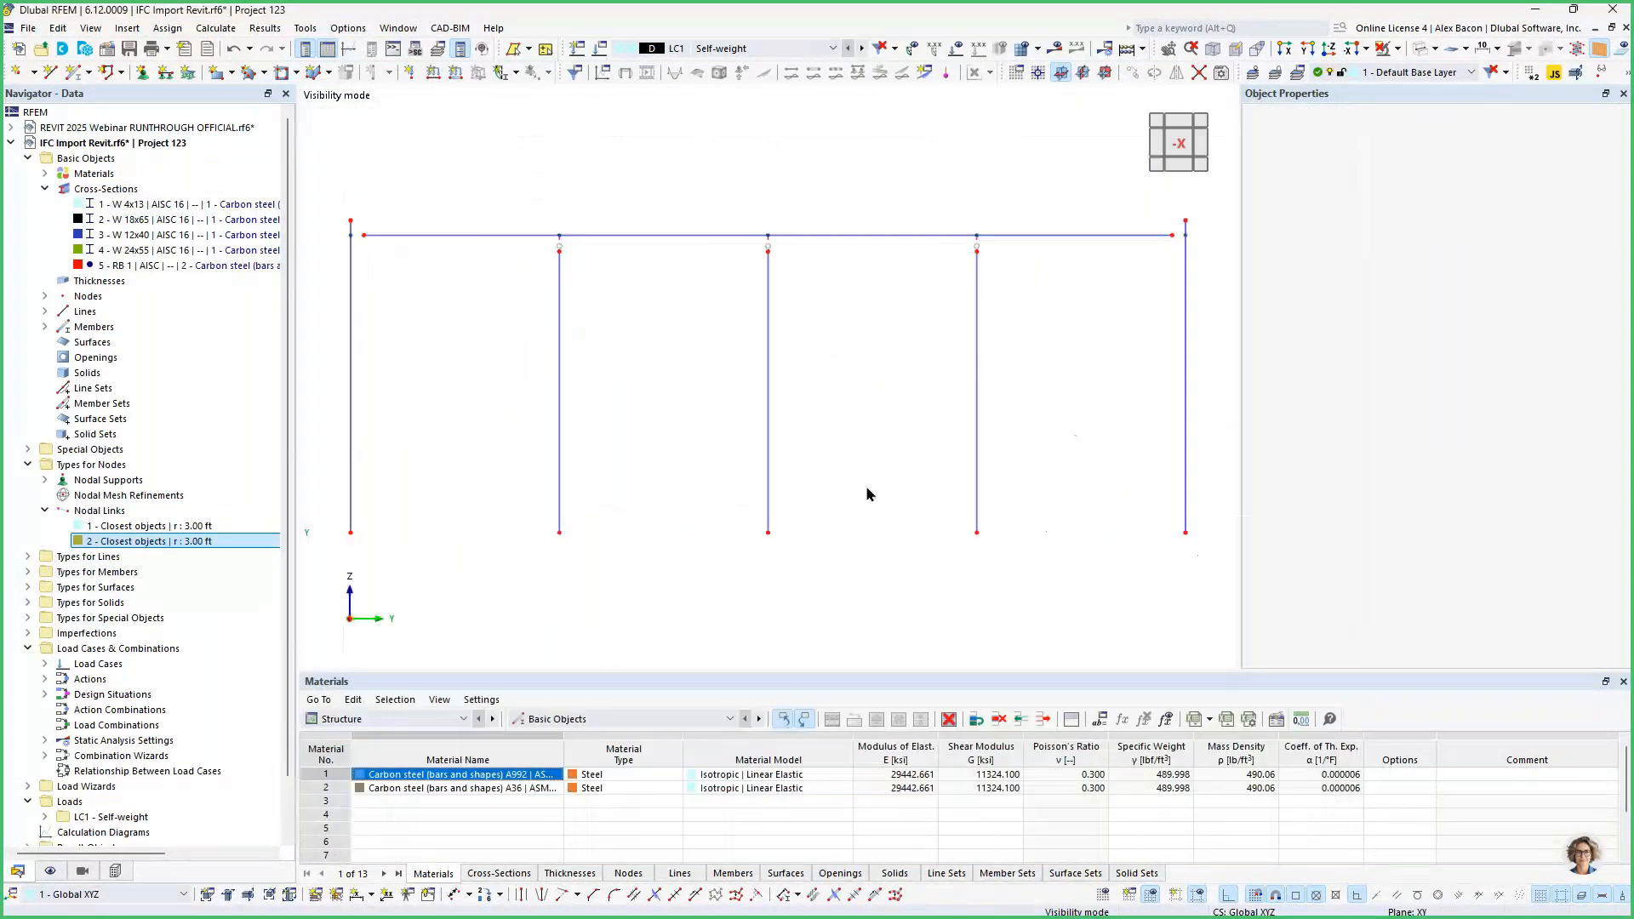
scroll(867, 488, "down", 2)
middle_click_drag(853, 357, 702, 466, "ctrl")
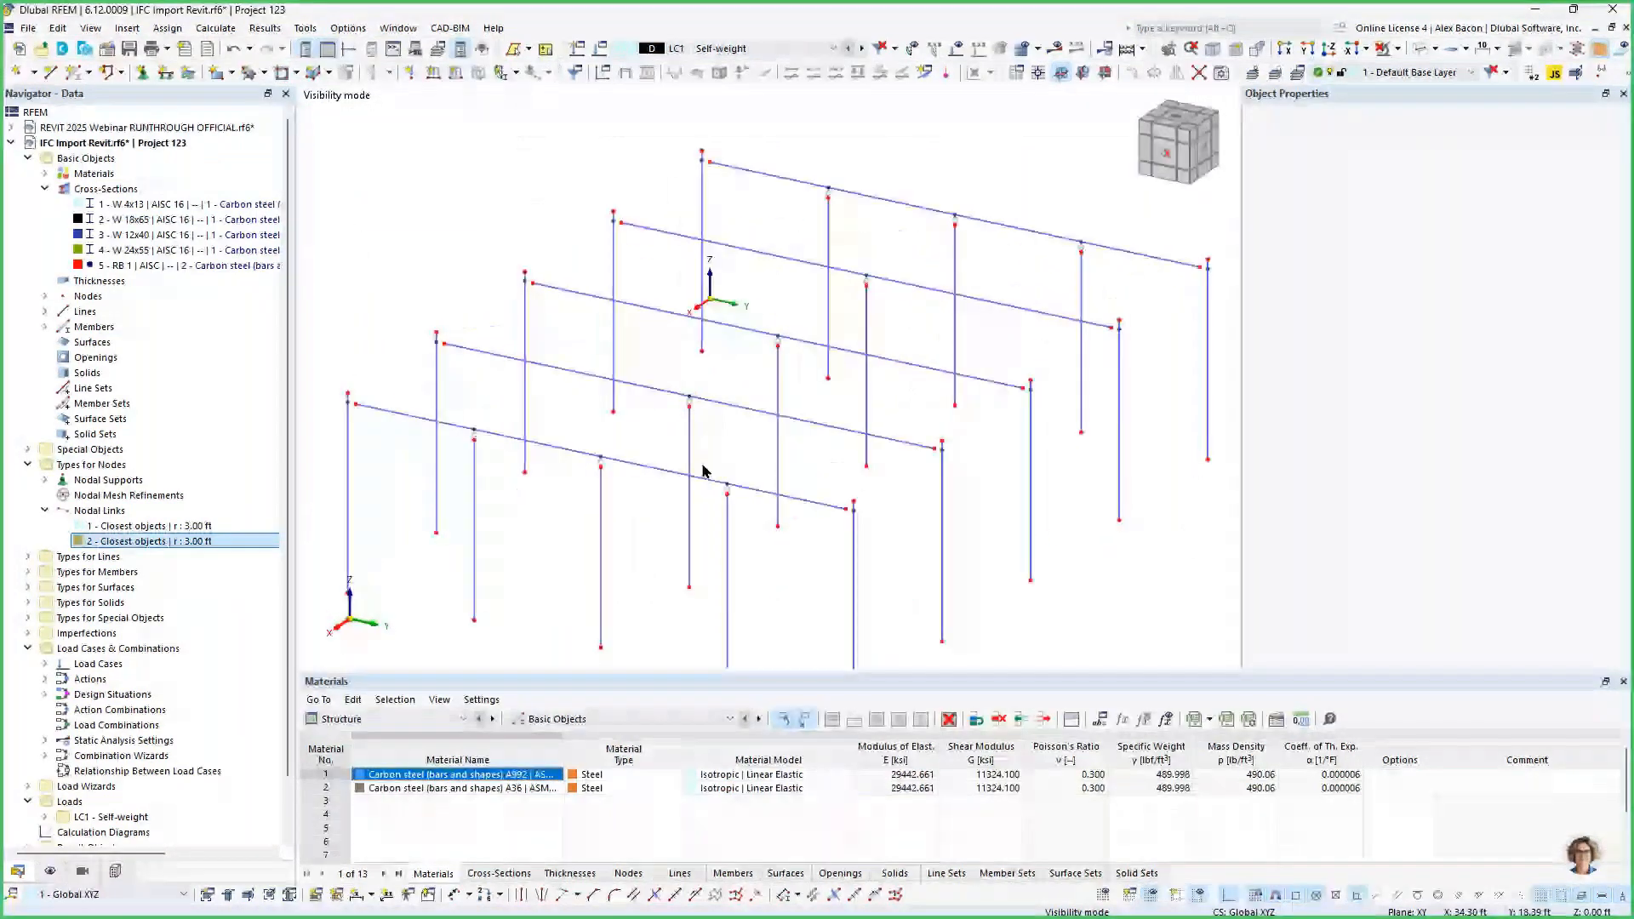
scroll(475, 447, "up", 4)
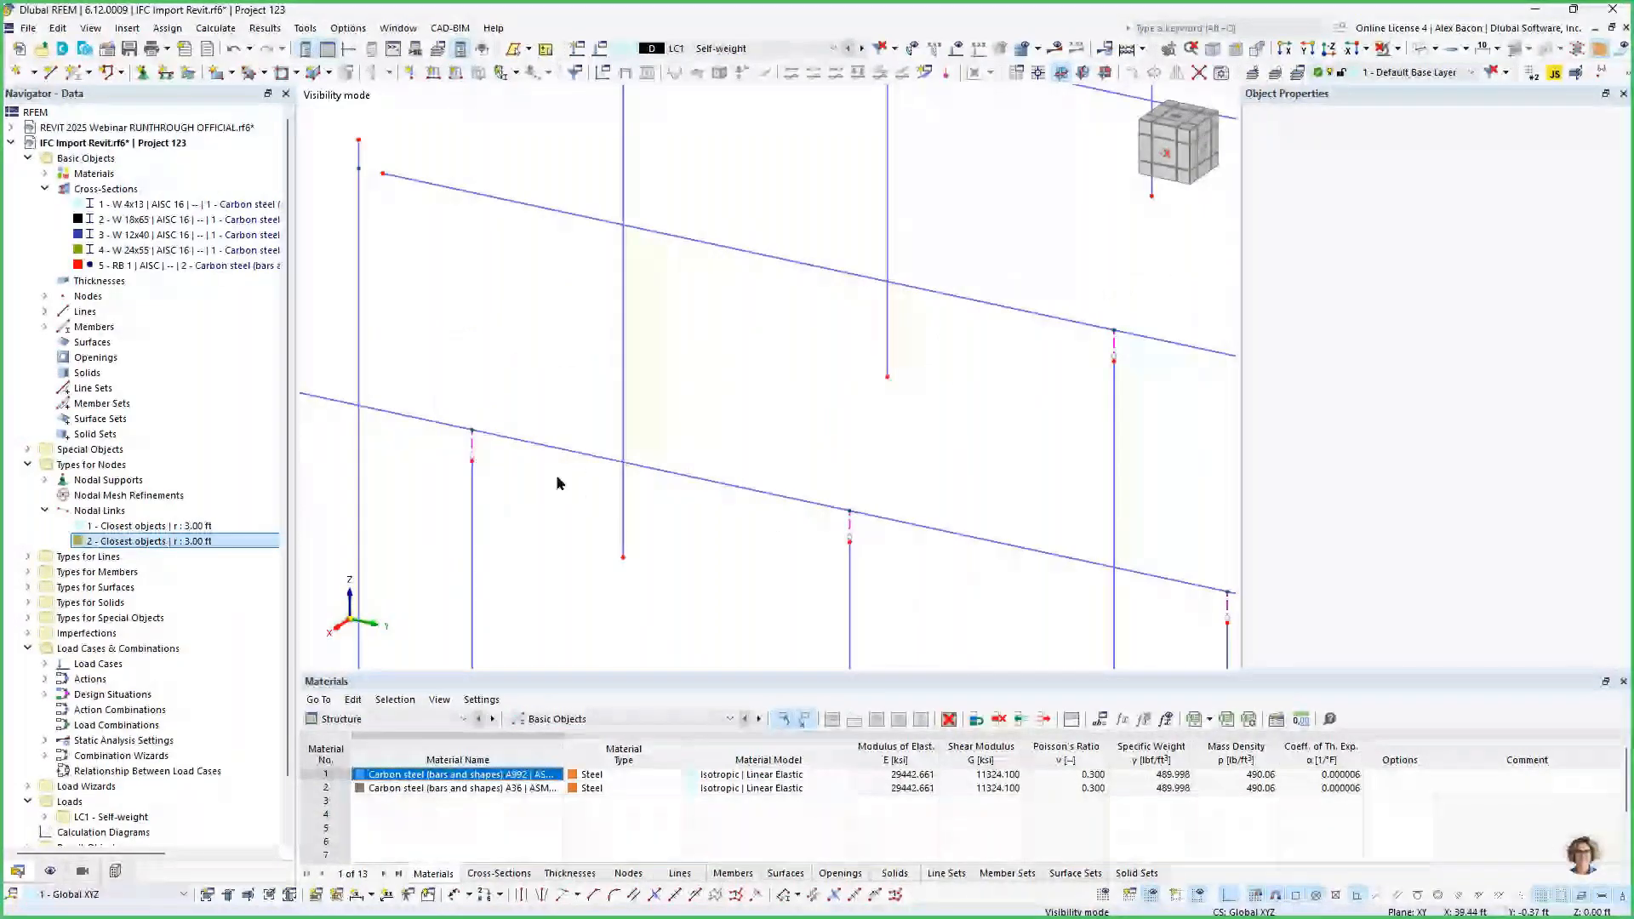
Review the hinged column links across the frame, and limit the visible members to the W 4x13 cross-section.
scroll(557, 483, "down", 2)
scroll(657, 511, "up", 2)
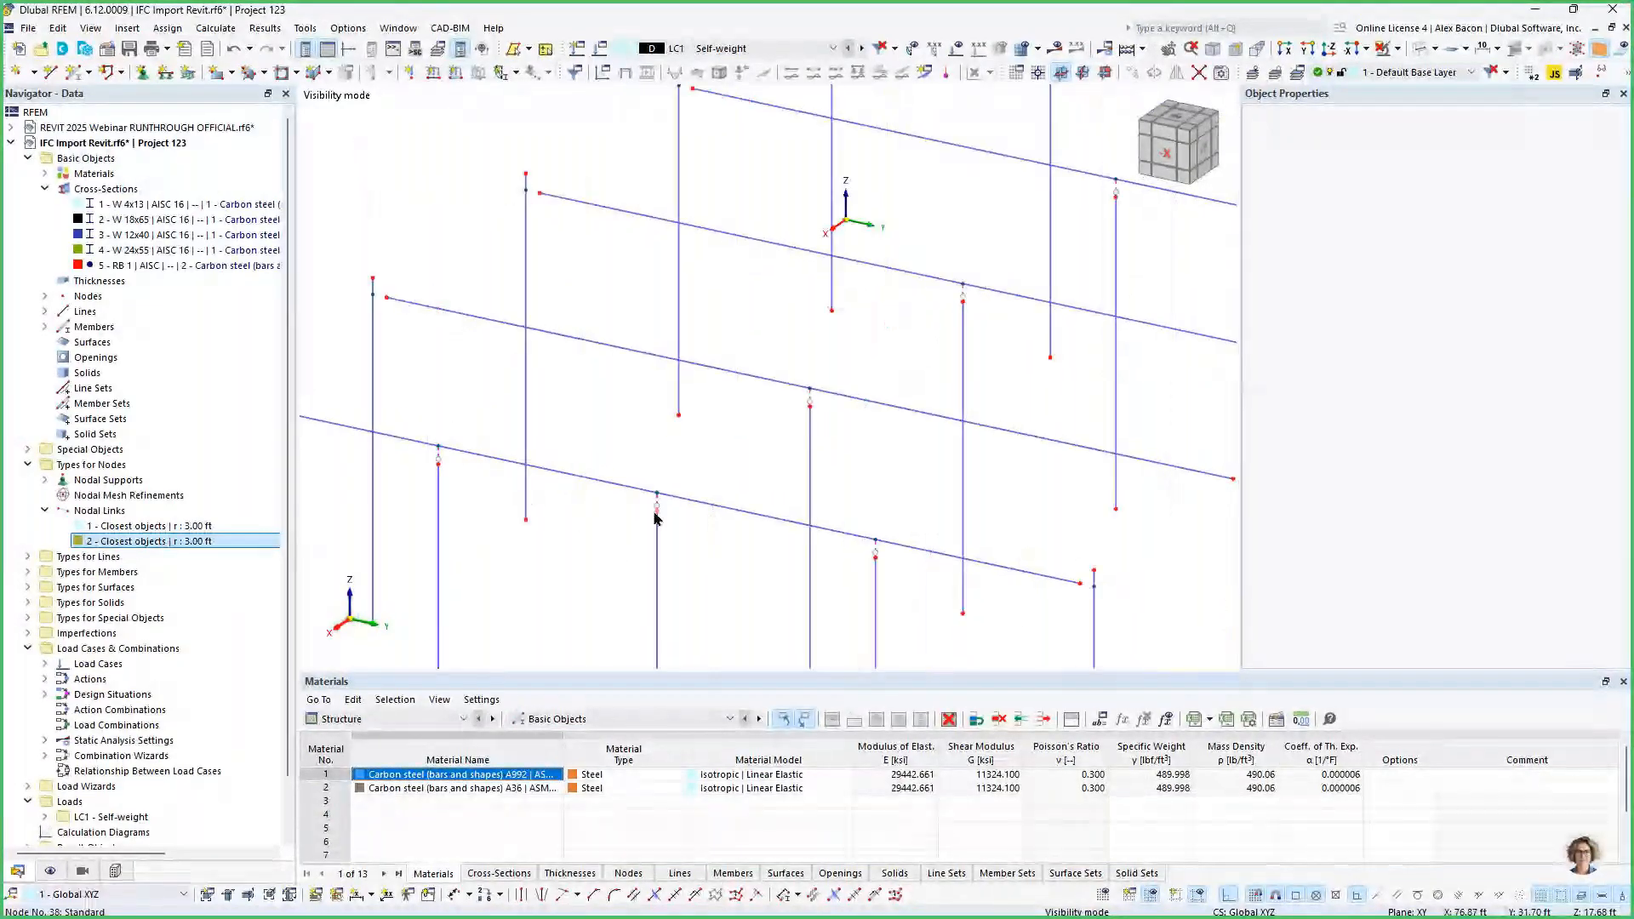
scroll(660, 534, "down", 3)
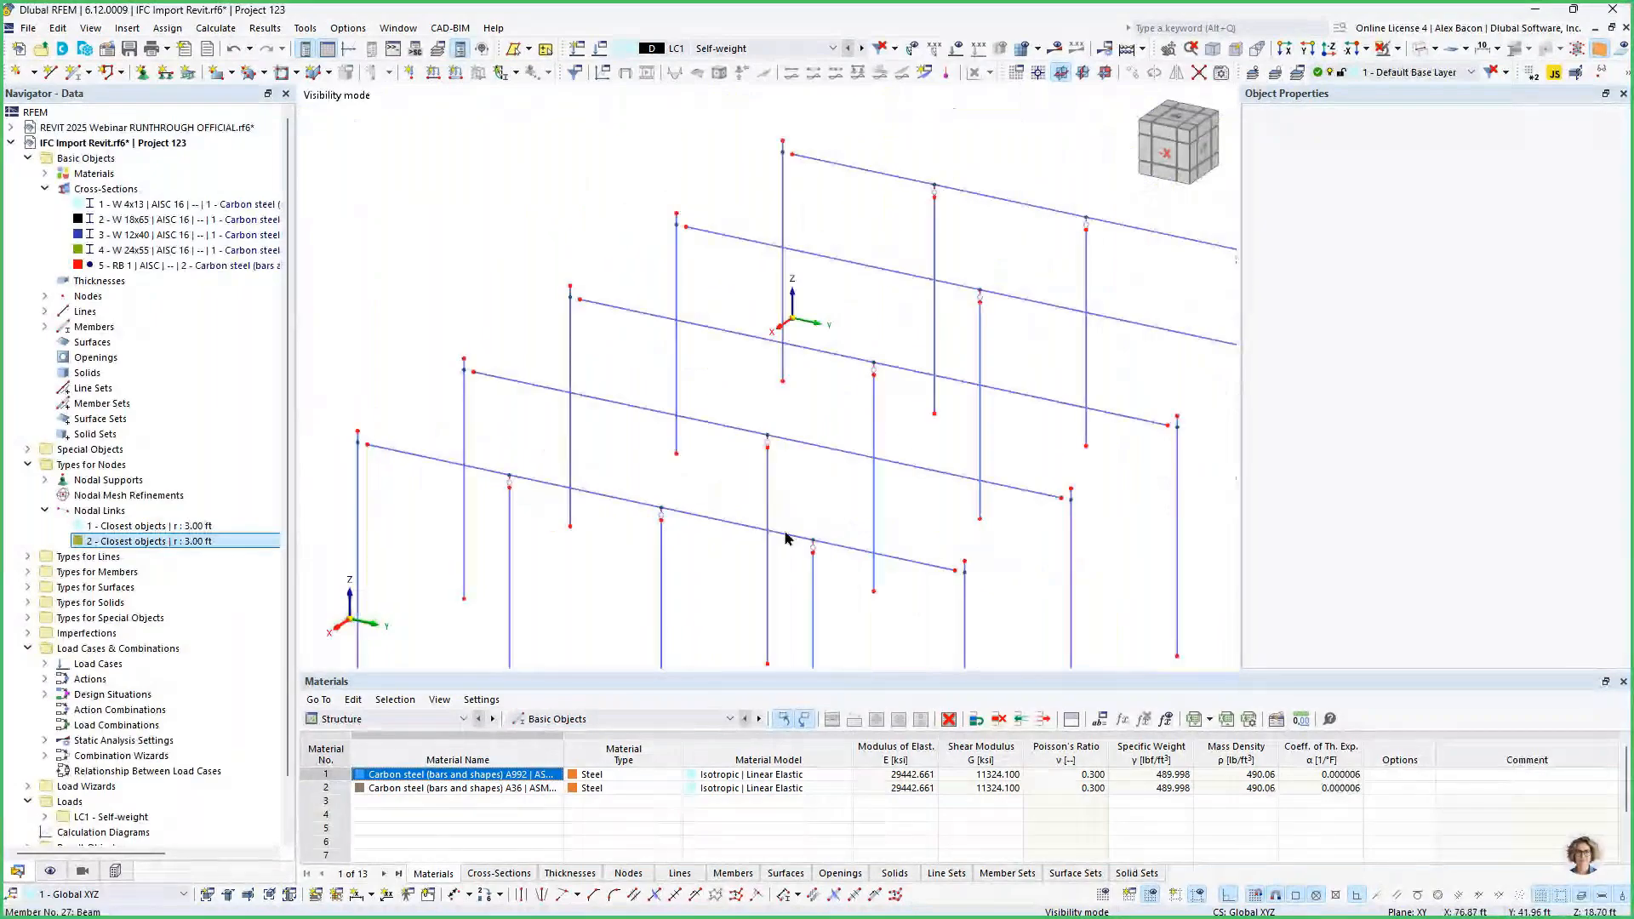
scroll(787, 535, "down", 2)
middle_click_drag(794, 534, 541, 268, "ctrl")
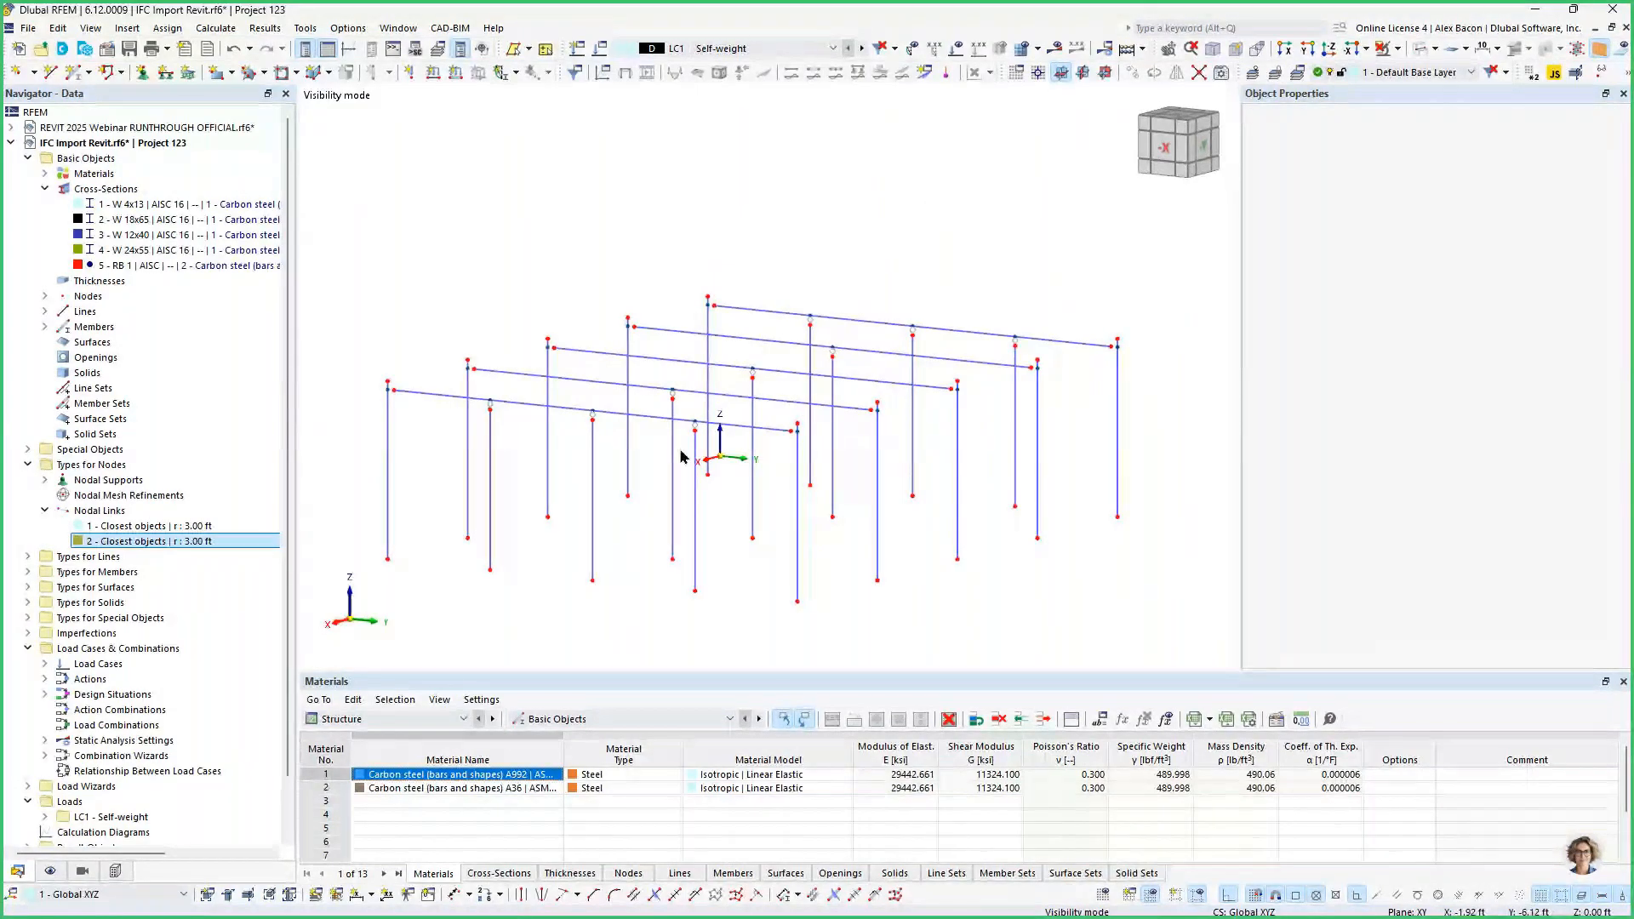
left_click(82, 871)
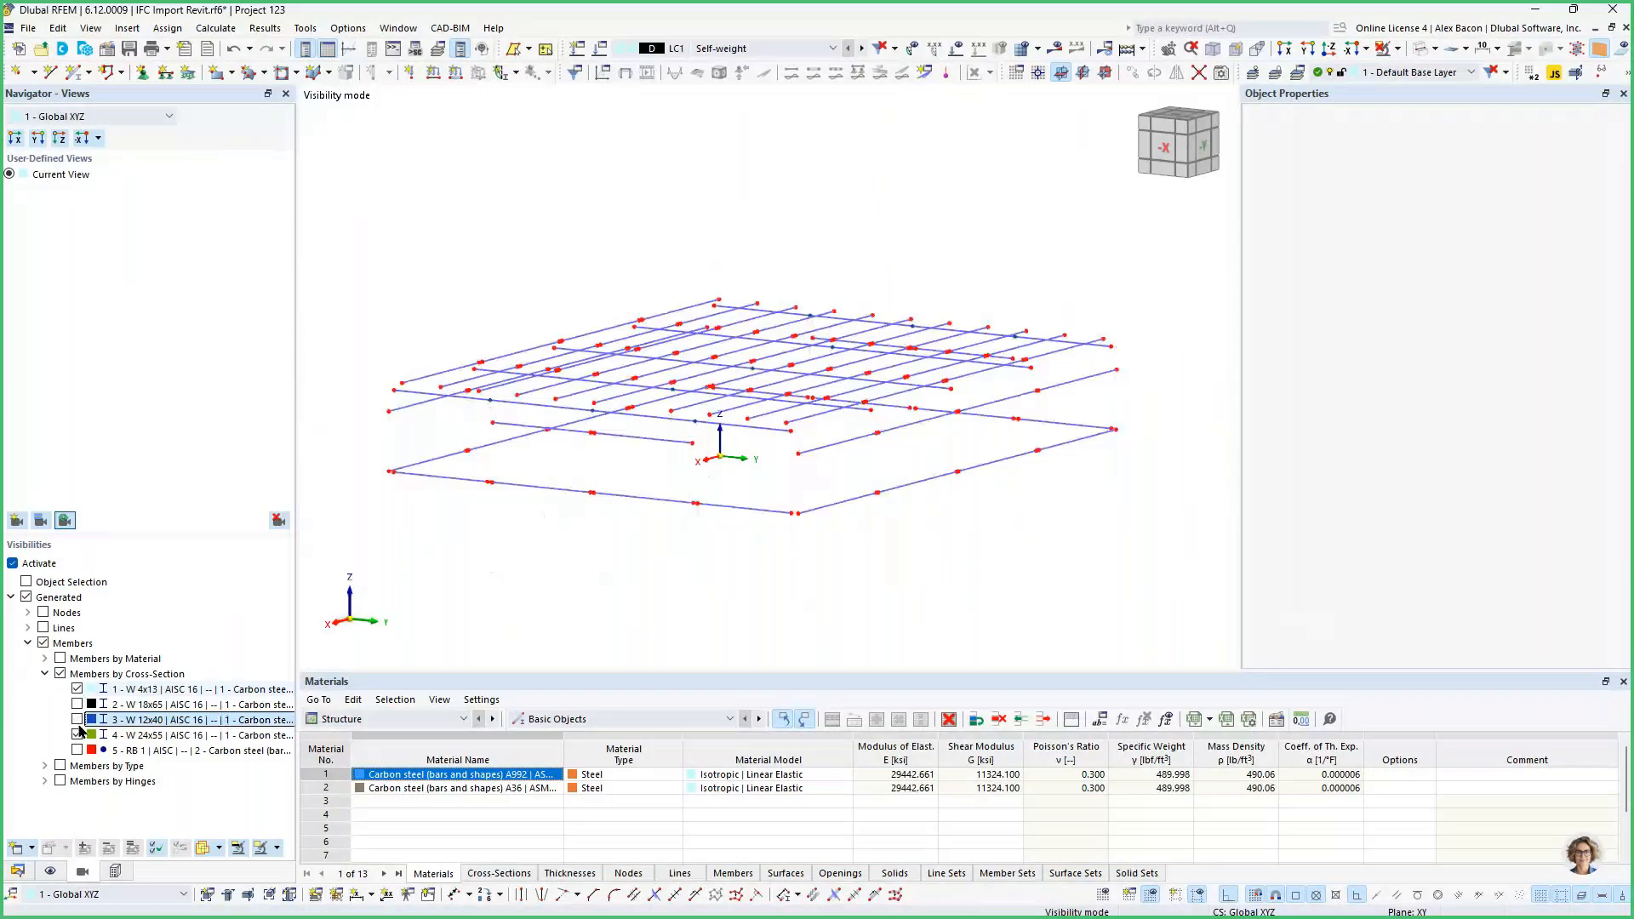
left_click(79, 735)
middle_click_drag(851, 568, 667, 547, "ctrl")
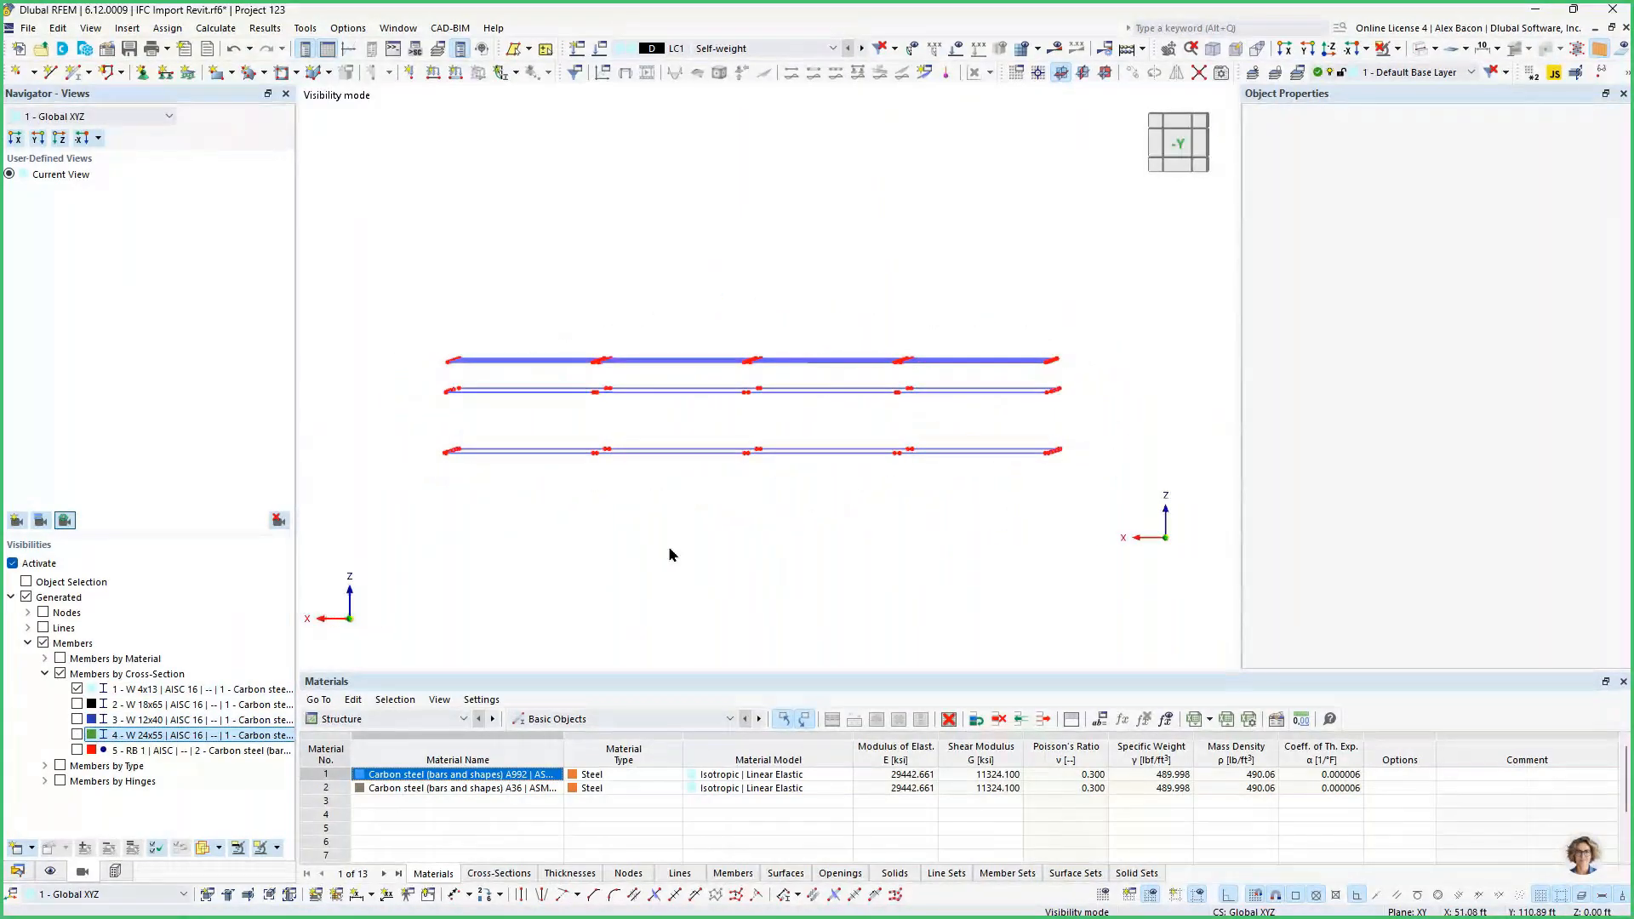
Create a third nodal link with a 3.00 ft closest-objects search, linking only to members, for the nodes of the two lower W 4x13 levels.
left_click(18, 870)
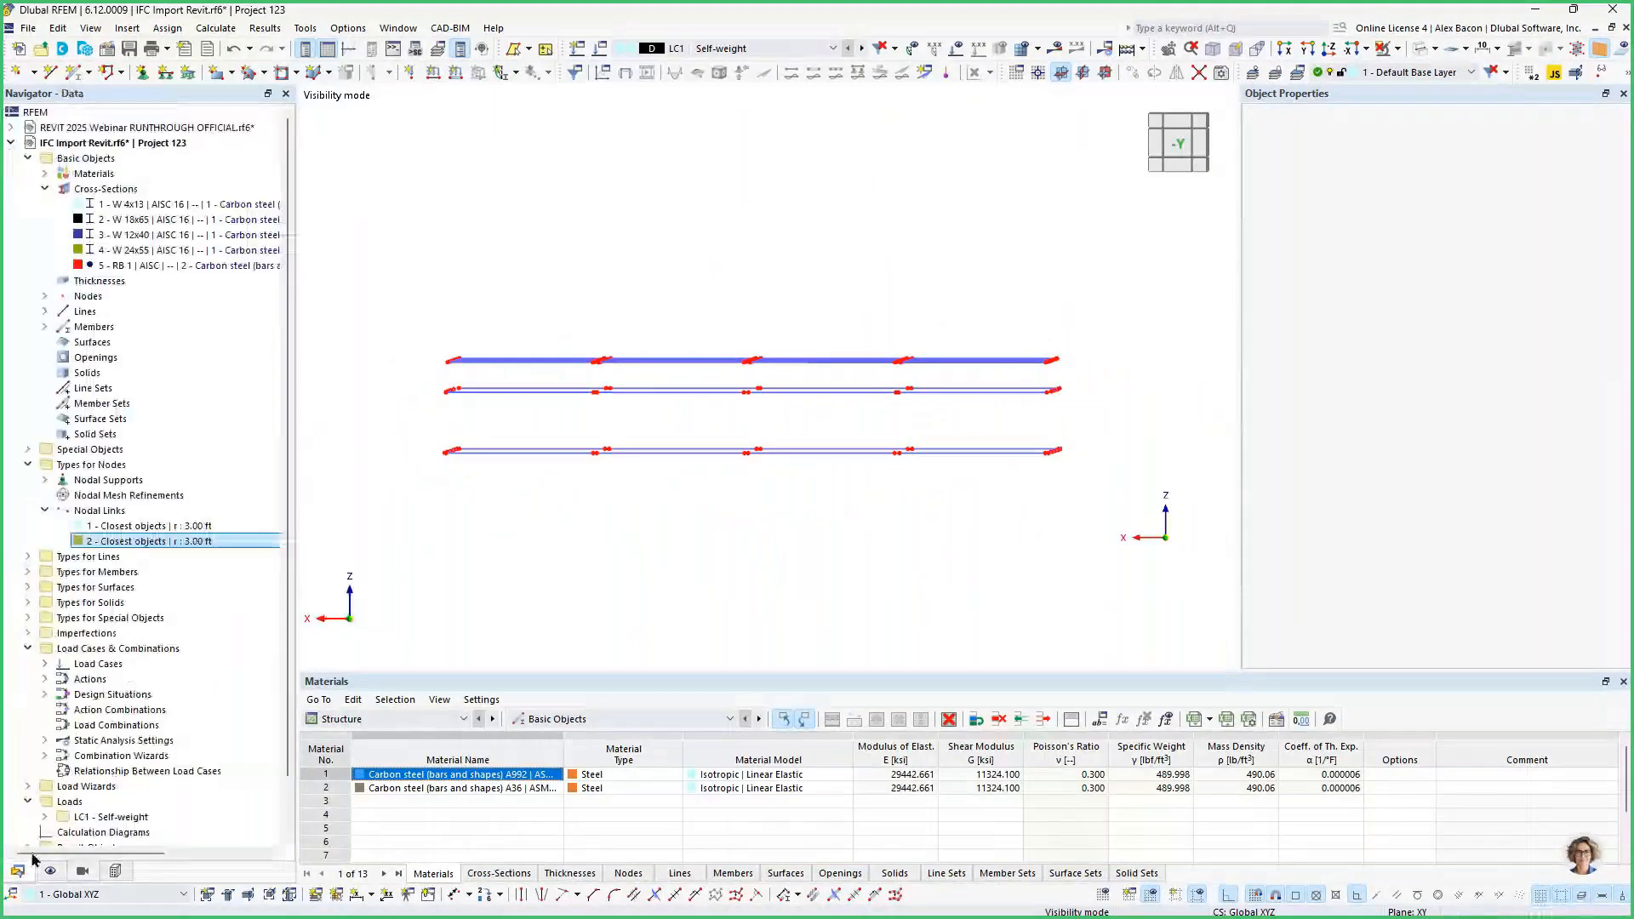
right_click(99, 512)
left_click(164, 544)
left_click(1276, 167)
left_click(1121, 380)
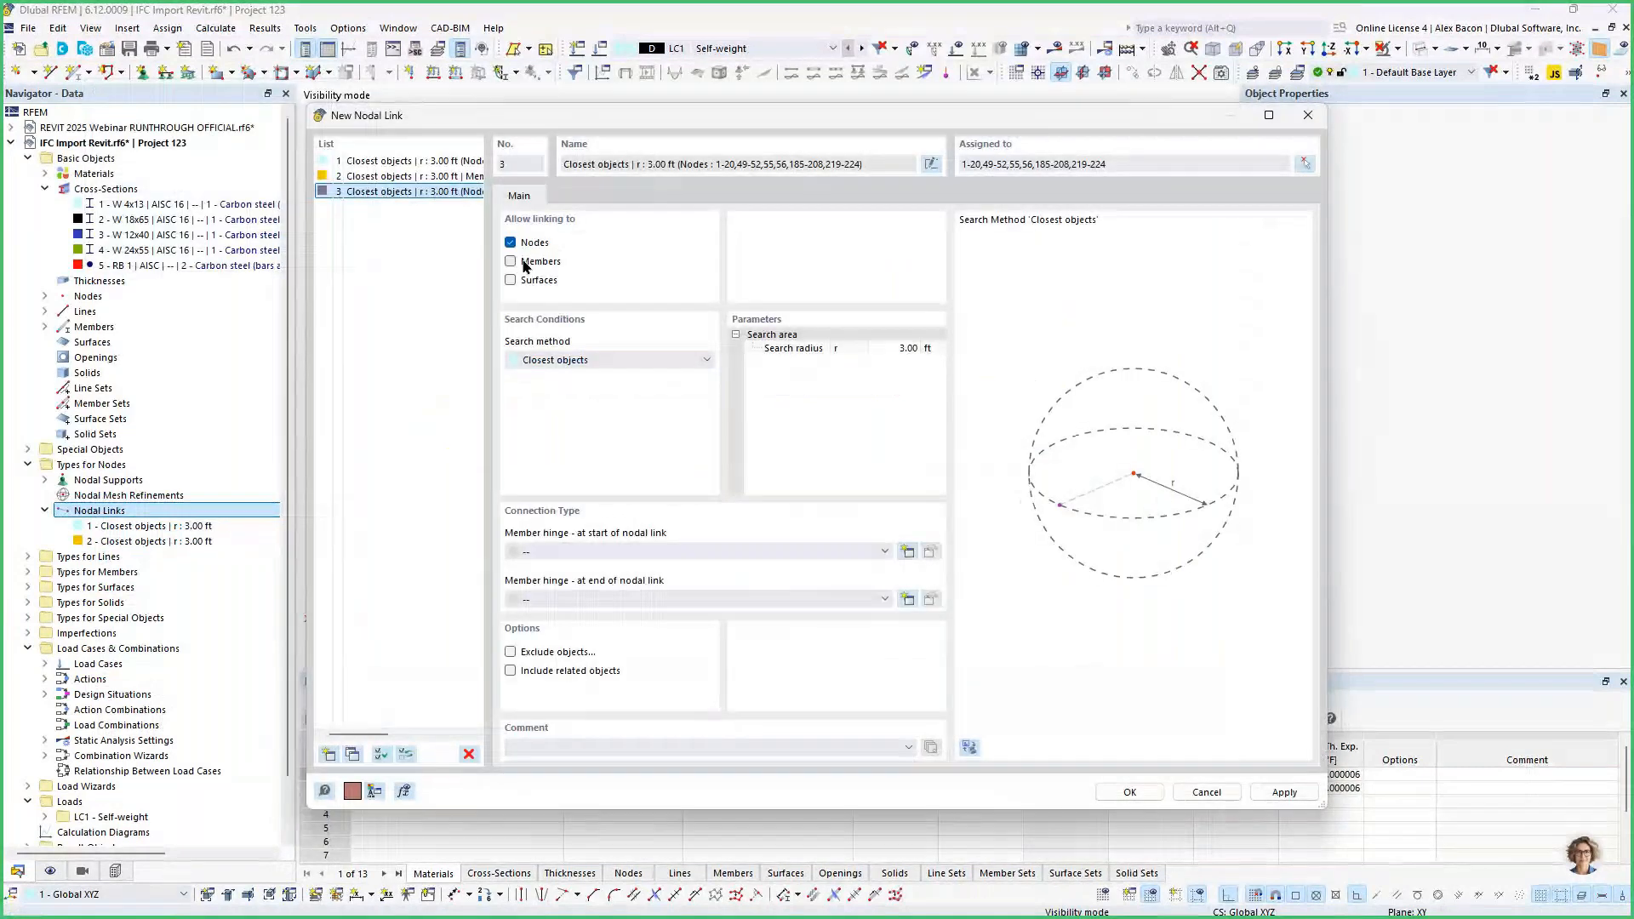
left_click(526, 263)
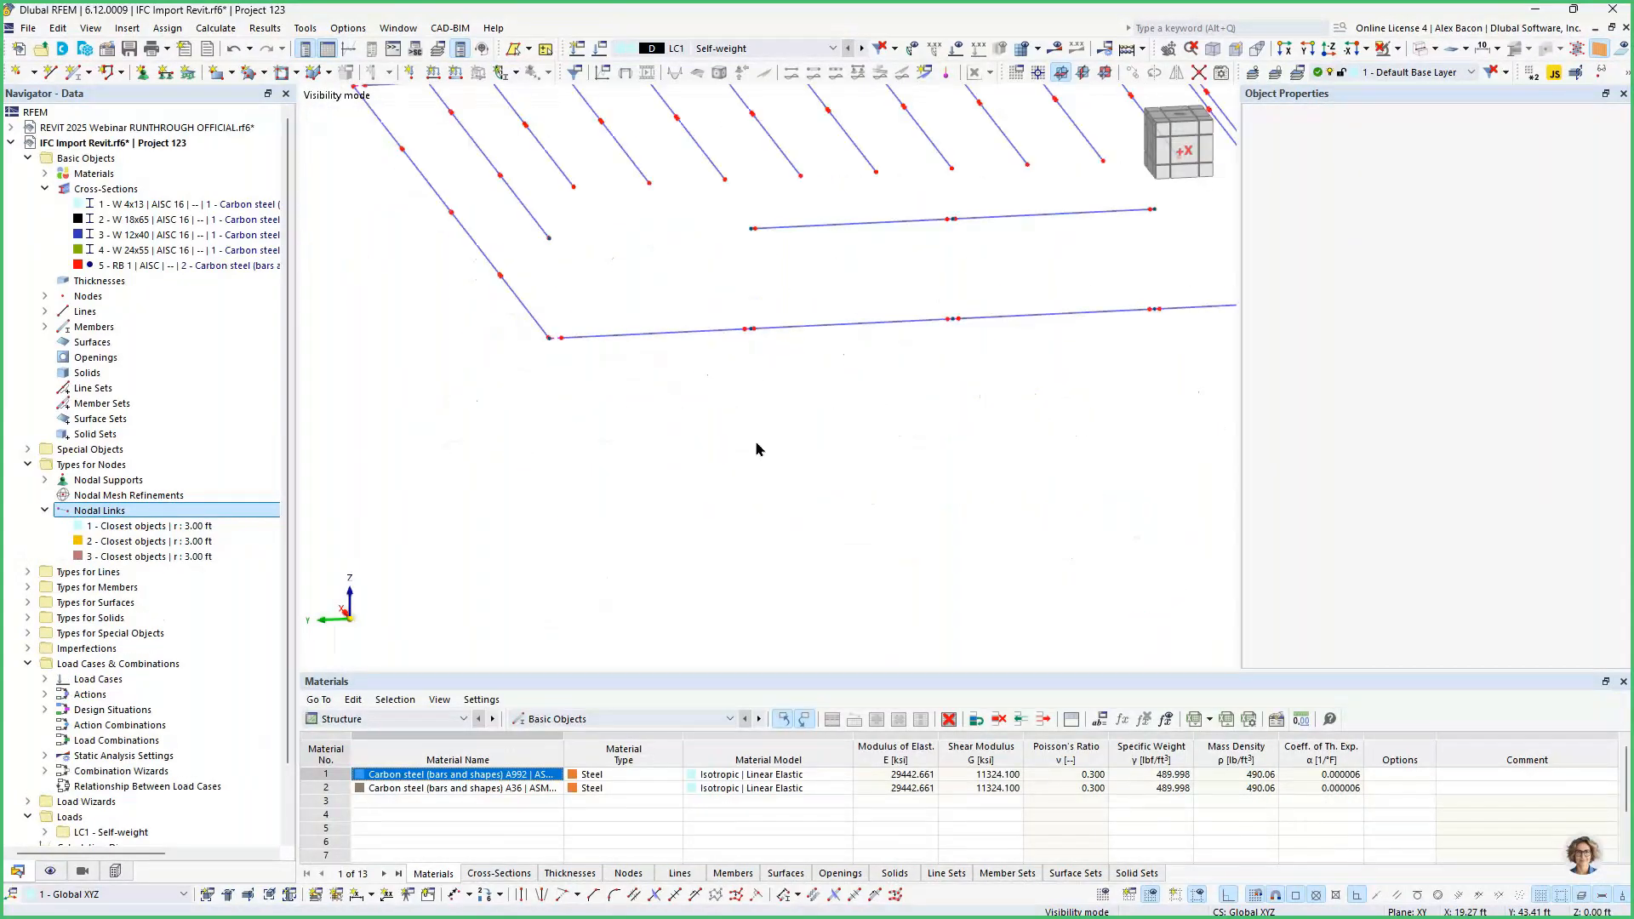
Examine the third nodal link's connections at the ends of the lower W 4x13 members.
scroll(754, 422, "down", 5)
middle_click_drag(809, 408, 798, 385, "ctrl")
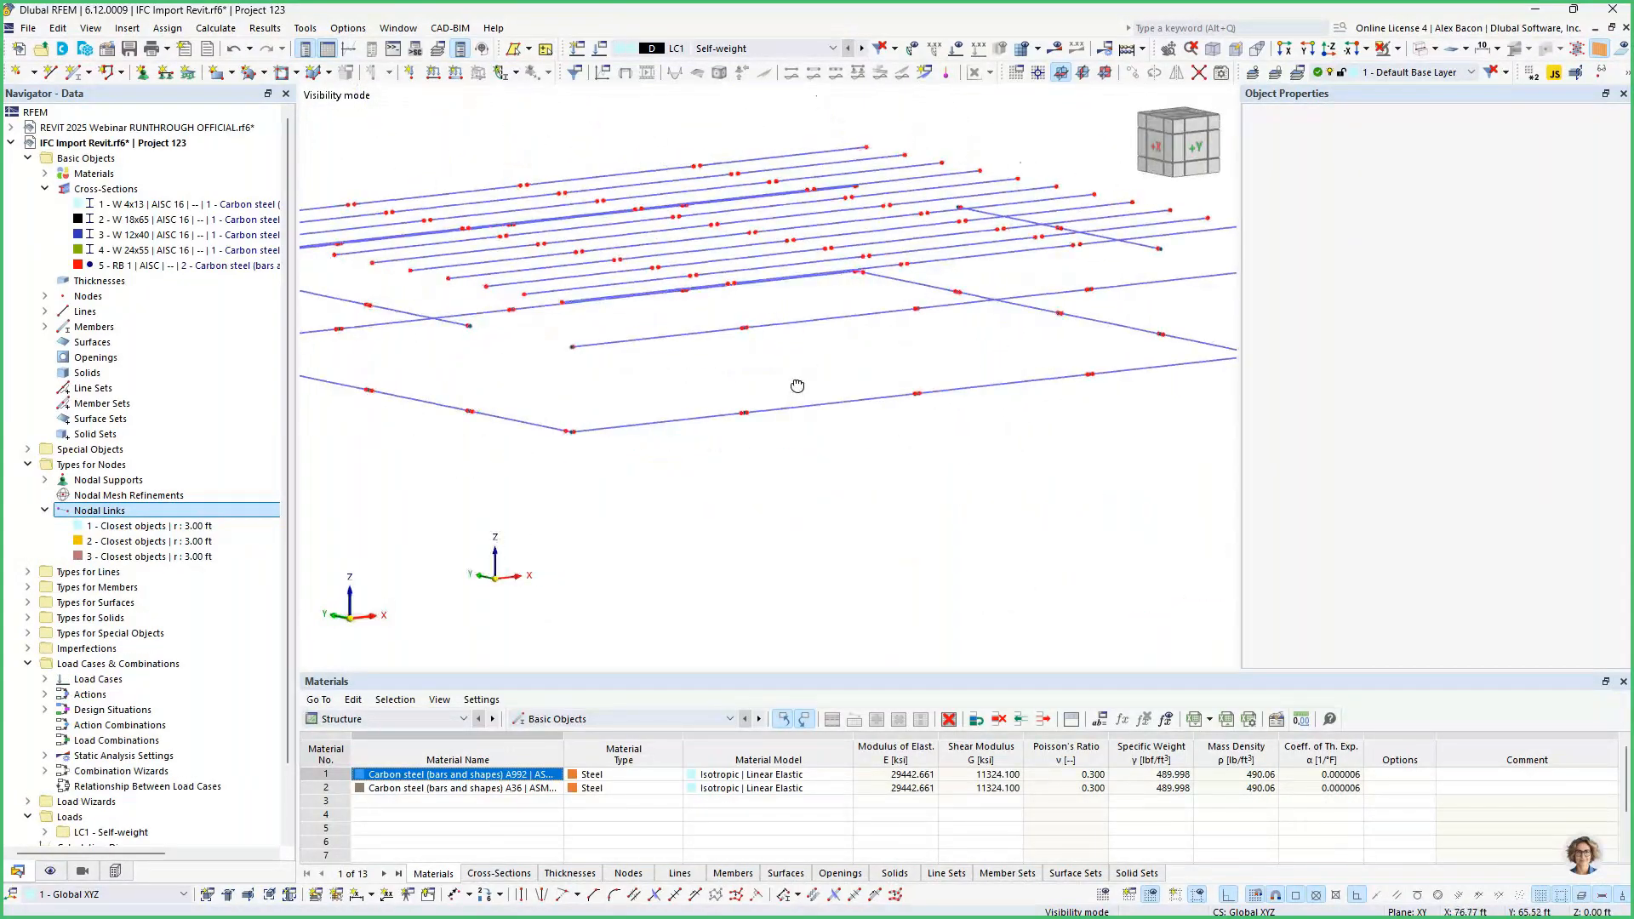
scroll(578, 384, "up", 3)
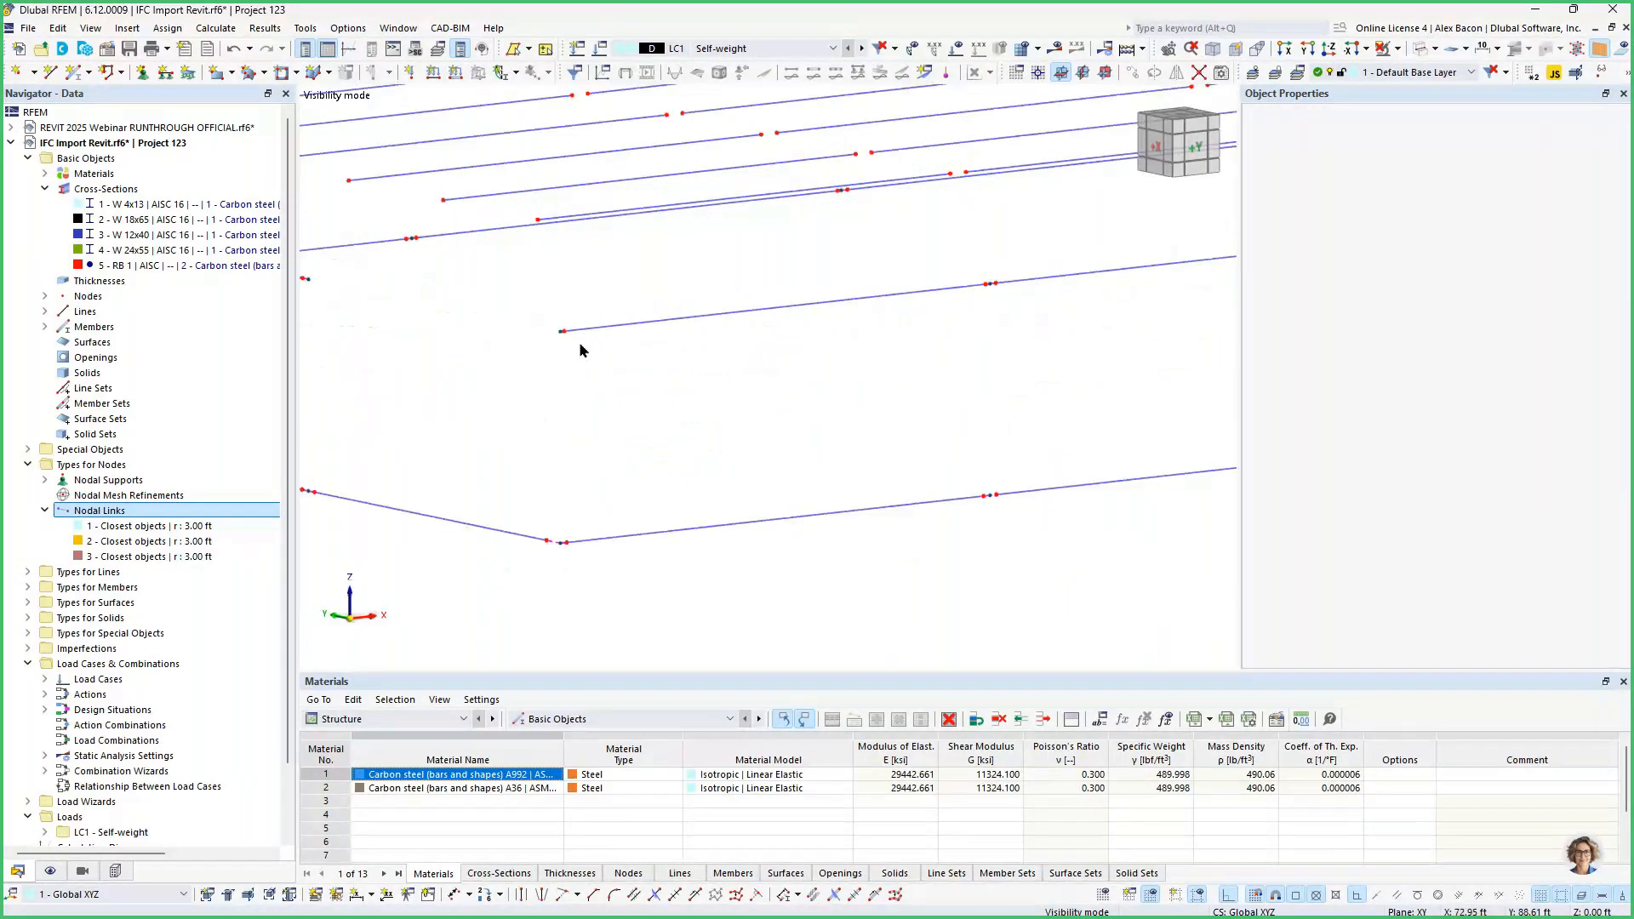
scroll(620, 354, "up", 1)
scroll(496, 576, "up", 4)
scroll(491, 594, "up", 1)
scroll(483, 588, "down", 5)
scroll(638, 559, "up", 1)
middle_click_drag(926, 540, 555, 554, "ctrl")
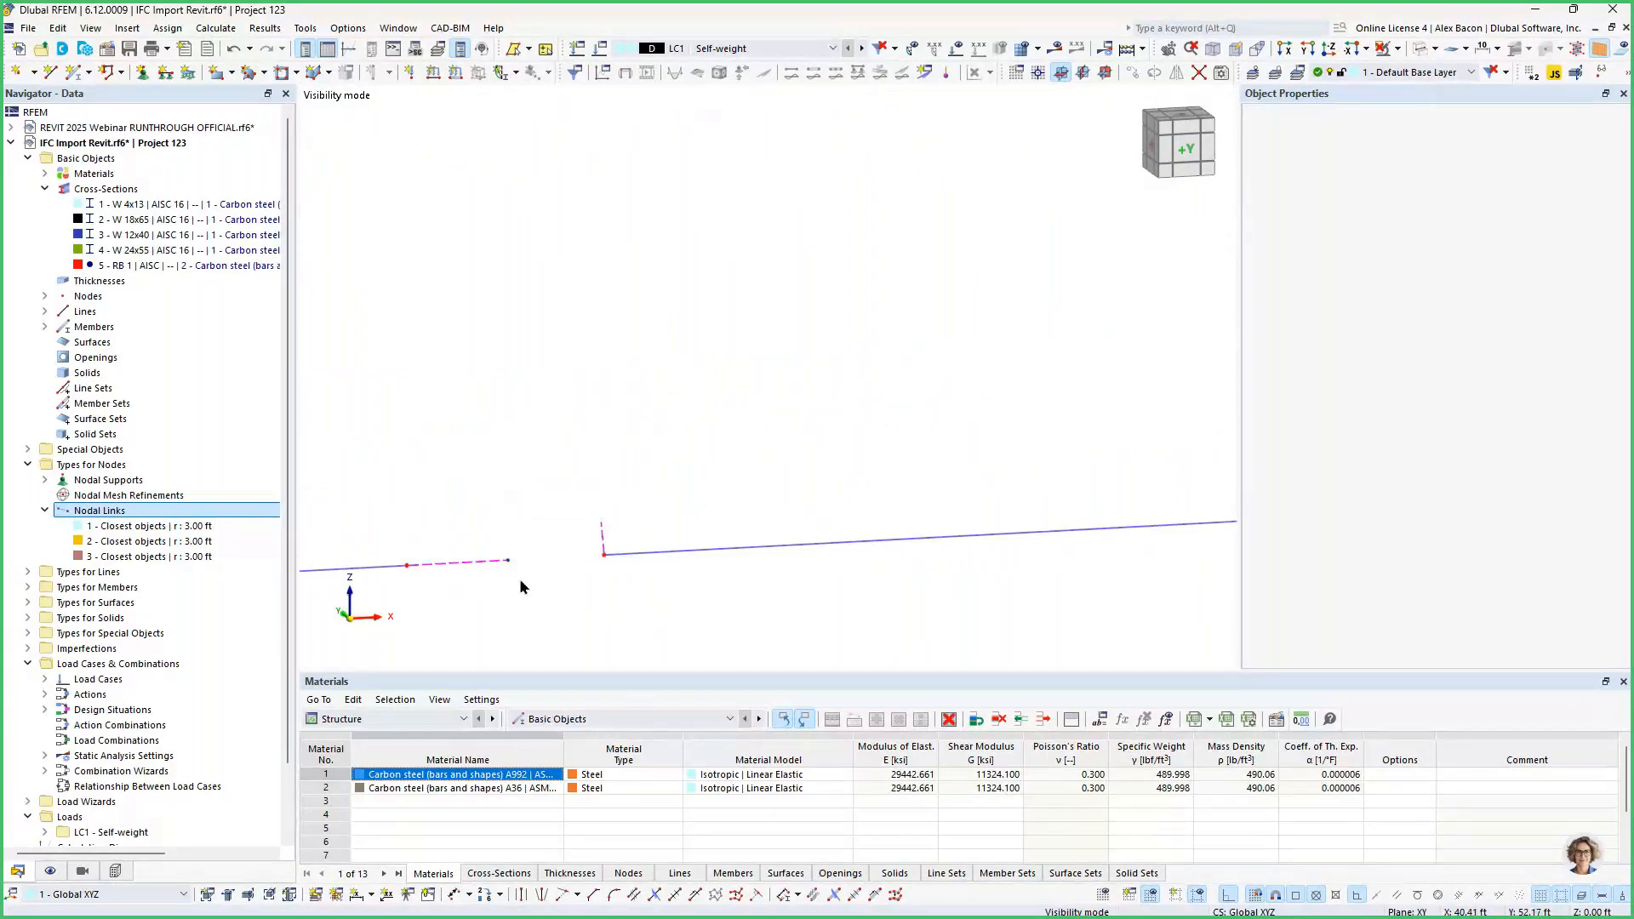
Show the hidden objects in the background and inspect which members the generated links attach to.
right_click(699, 435)
left_click(568, 616)
scroll(568, 616, "up", 4)
middle_click_drag(569, 617, 757, 568)
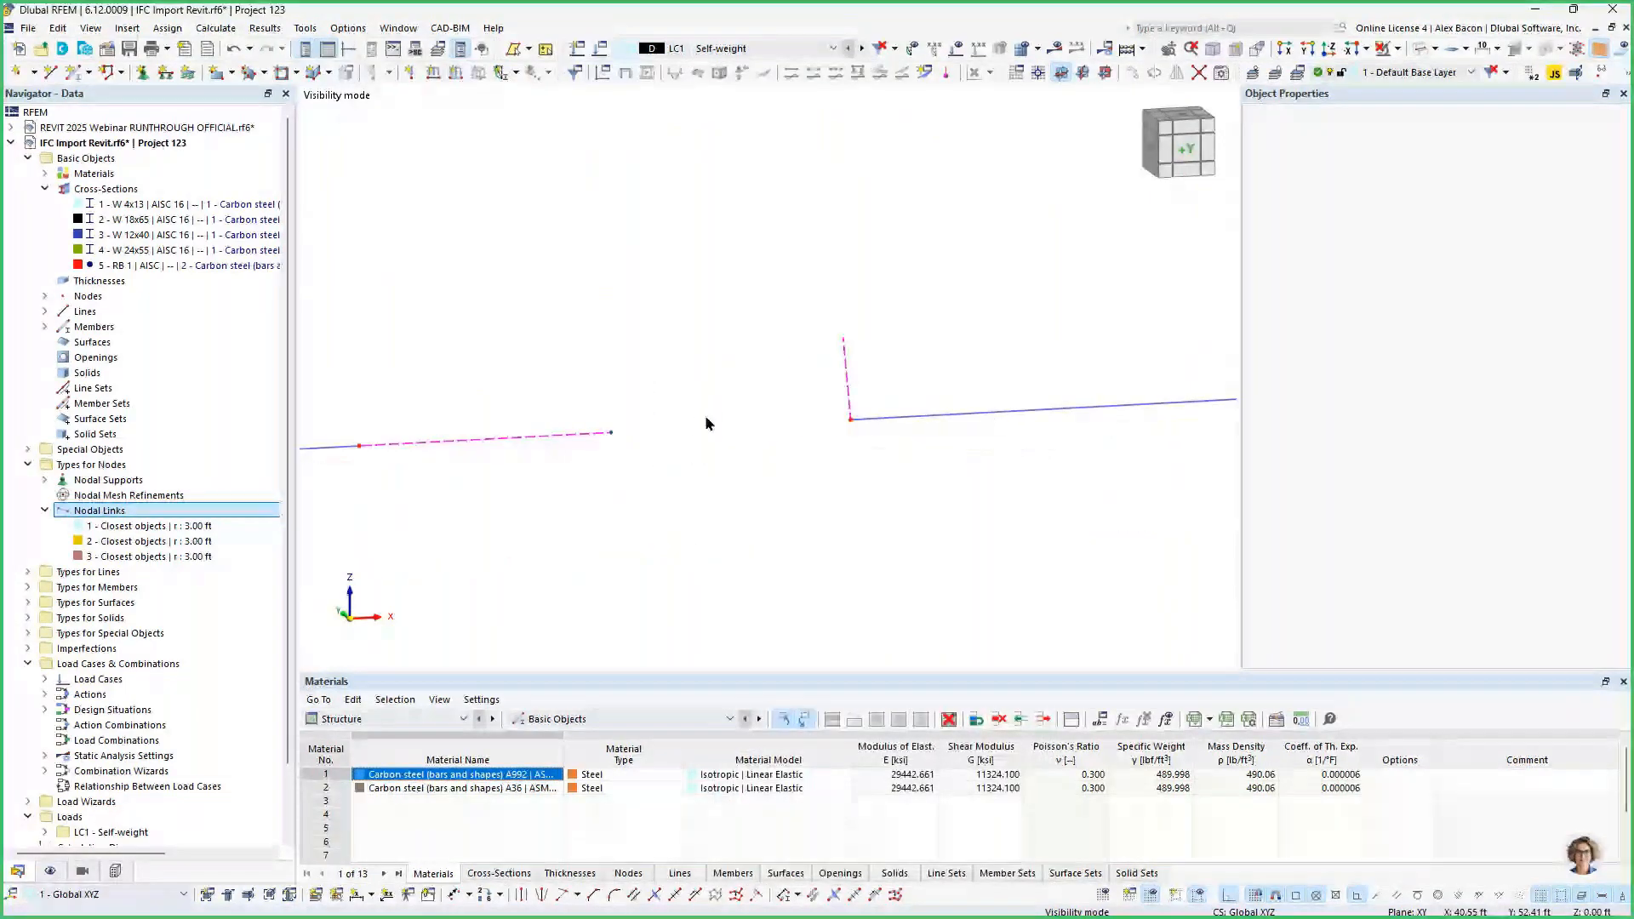
scroll(707, 423, "up", 1)
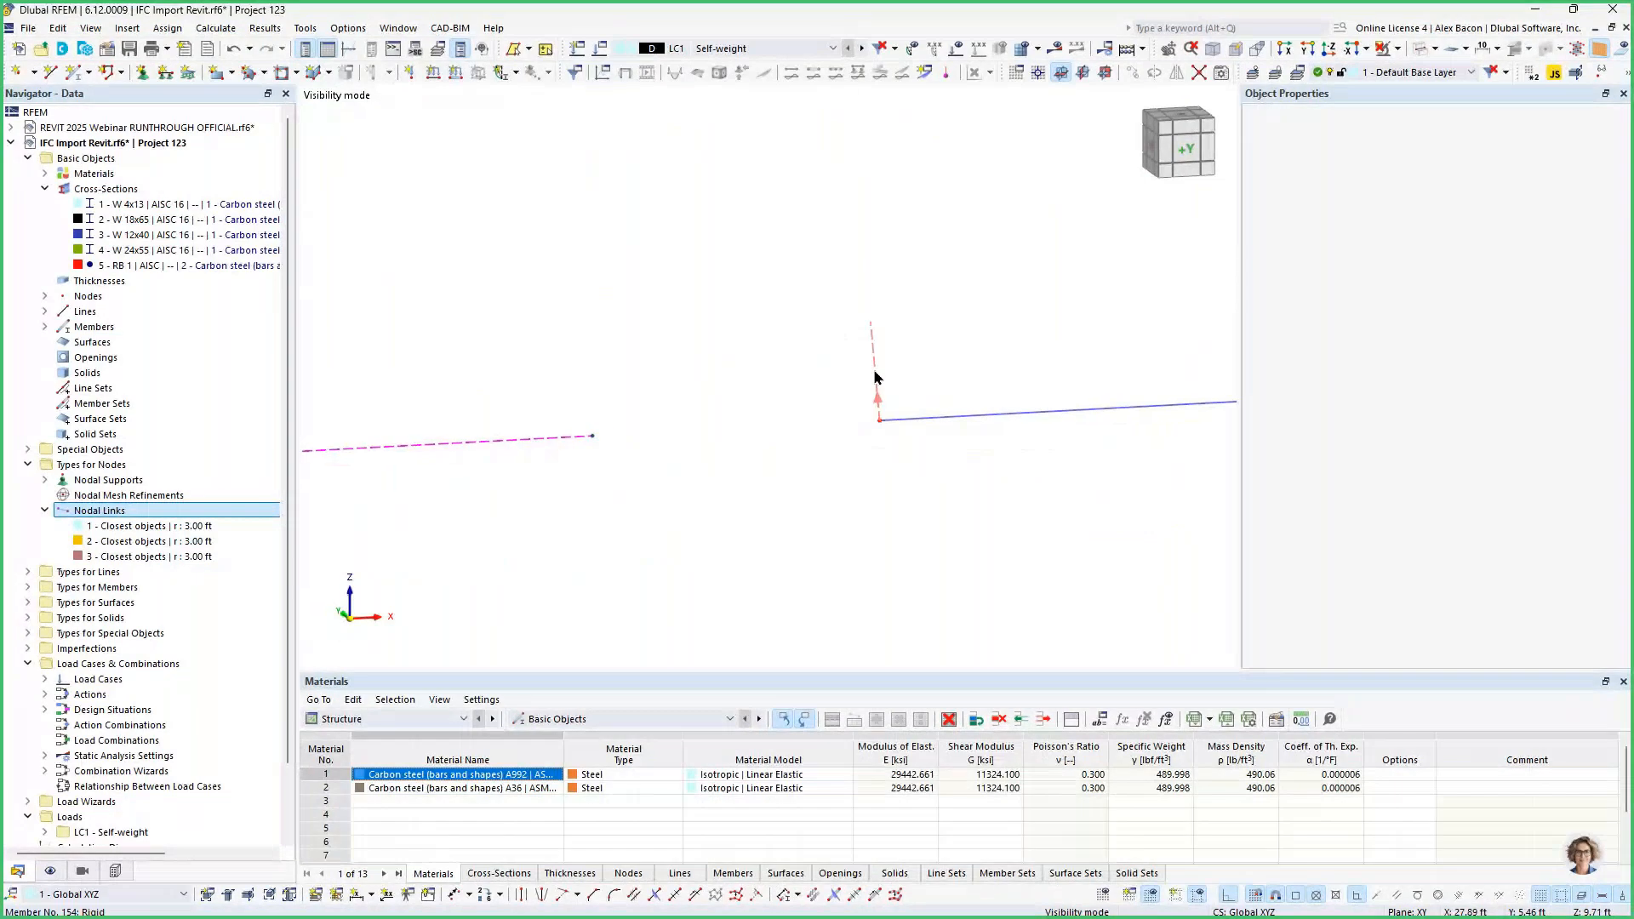
right_click(745, 447)
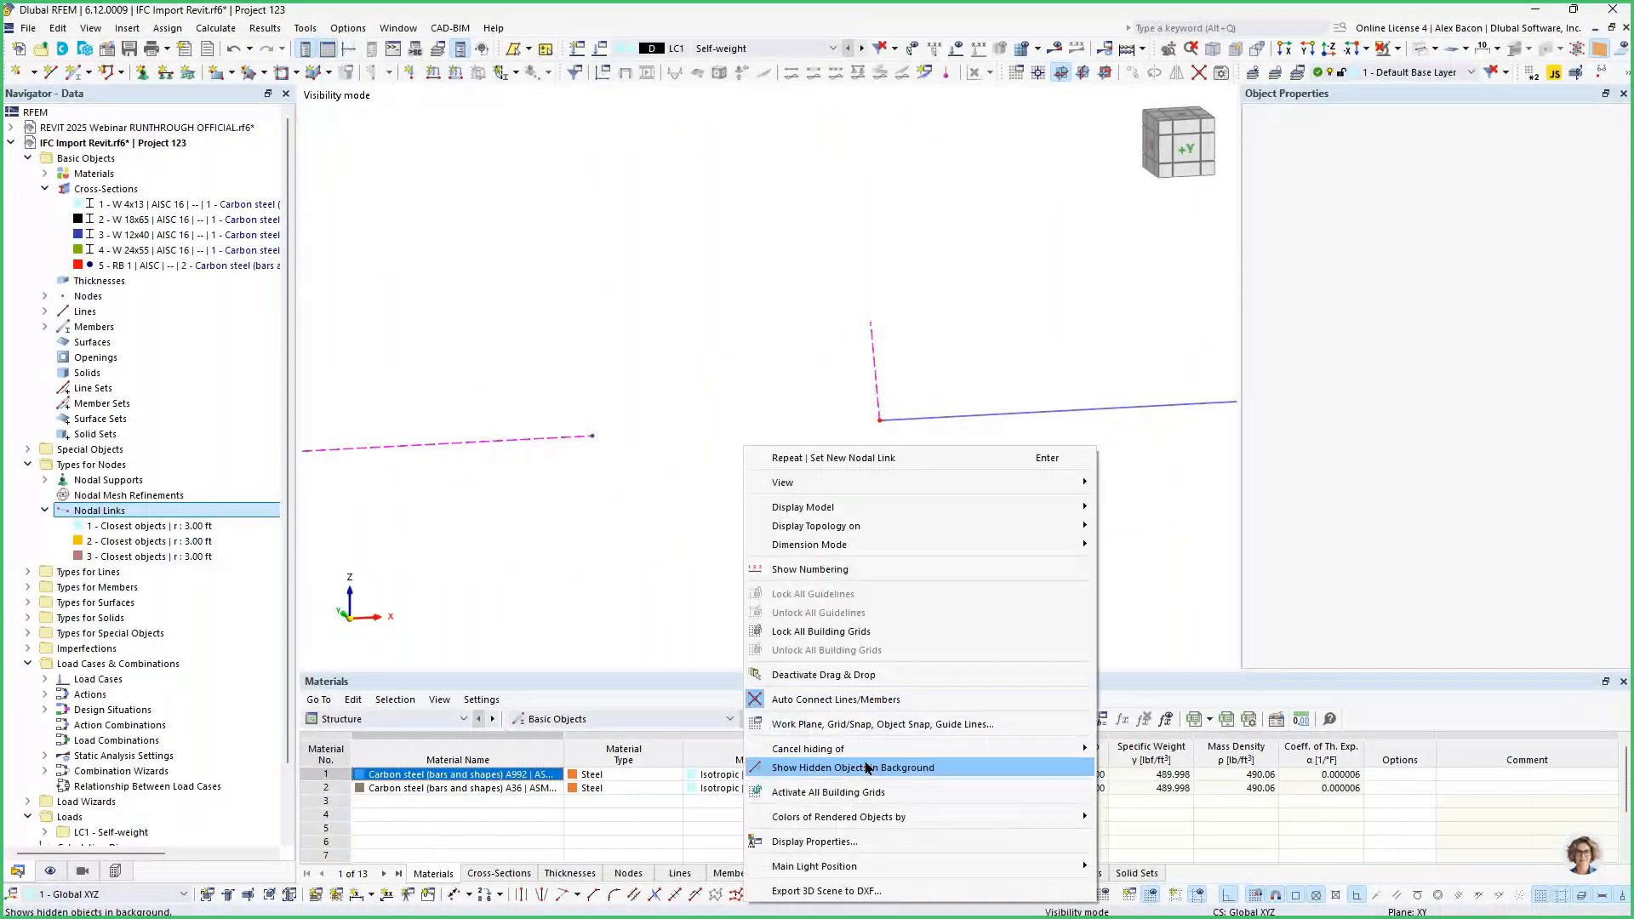
left_click(867, 768)
scroll(650, 558, "up", 2)
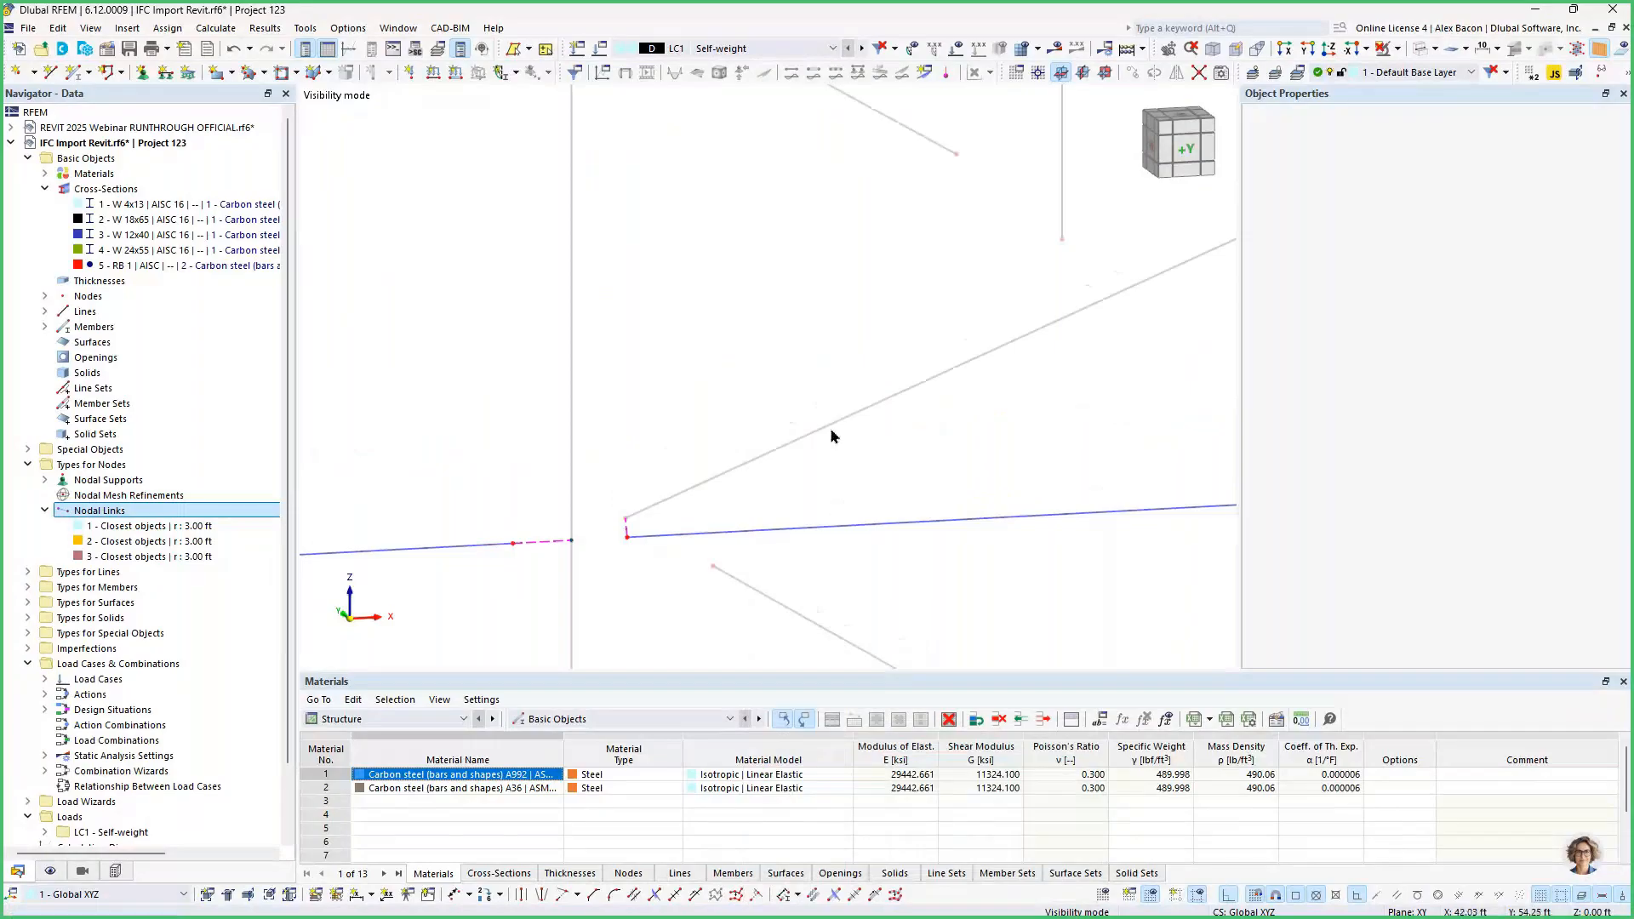
scroll(663, 553, "up", 3)
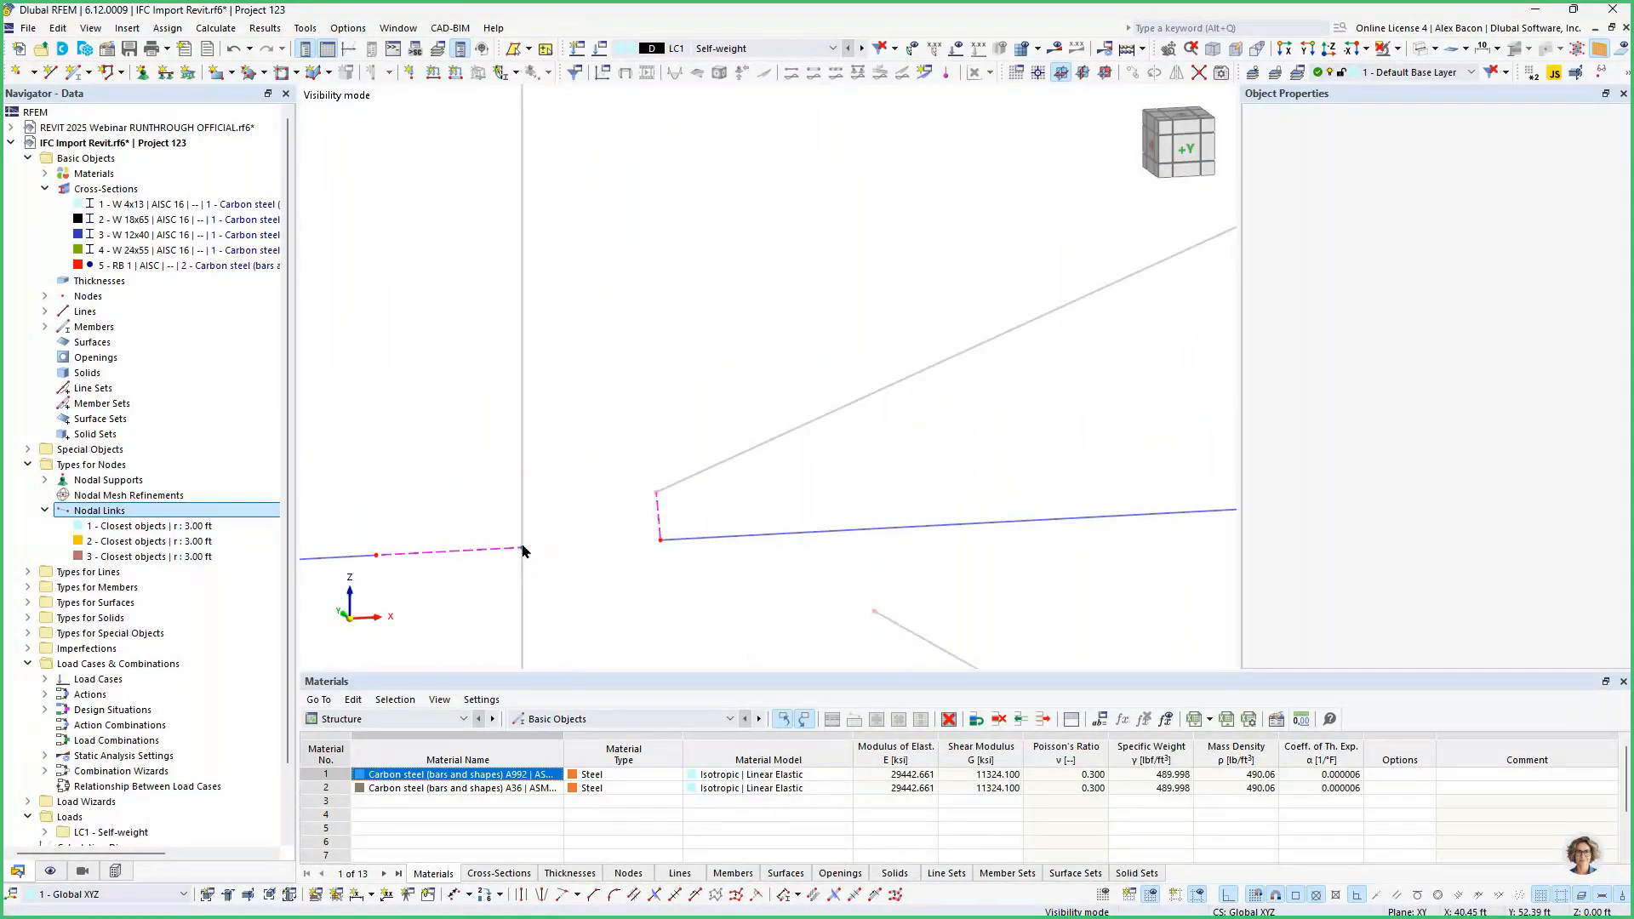
scroll(621, 555, "down", 5)
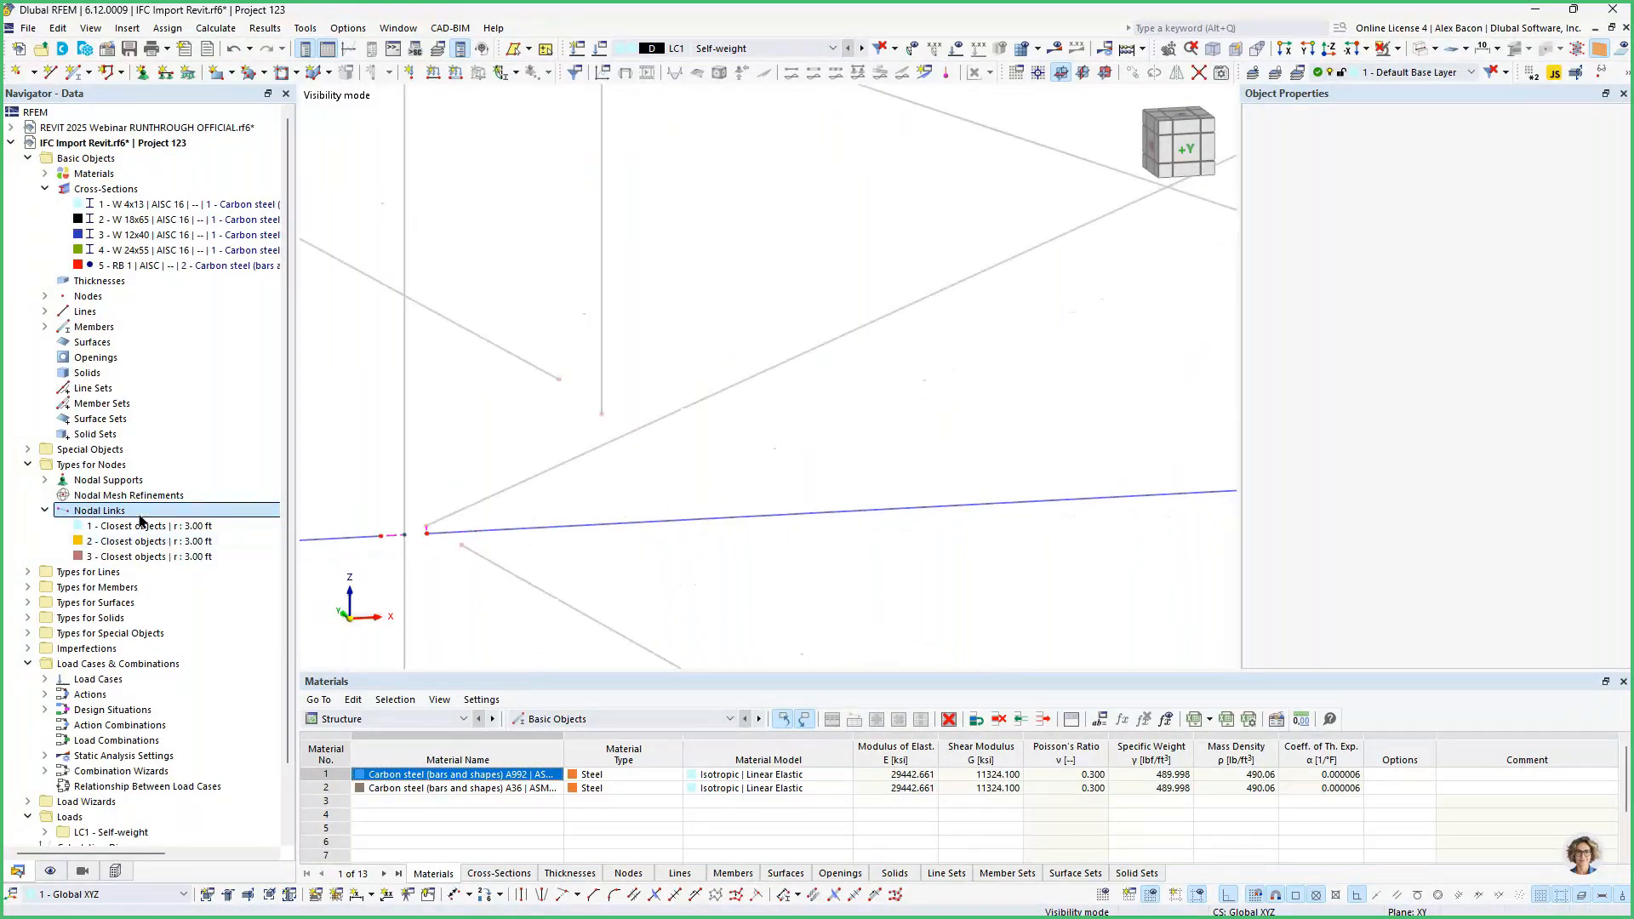
Enable object exclusion for the third nodal link and start selecting the excluded members in the model.
left_click(170, 558)
double_click(170, 558)
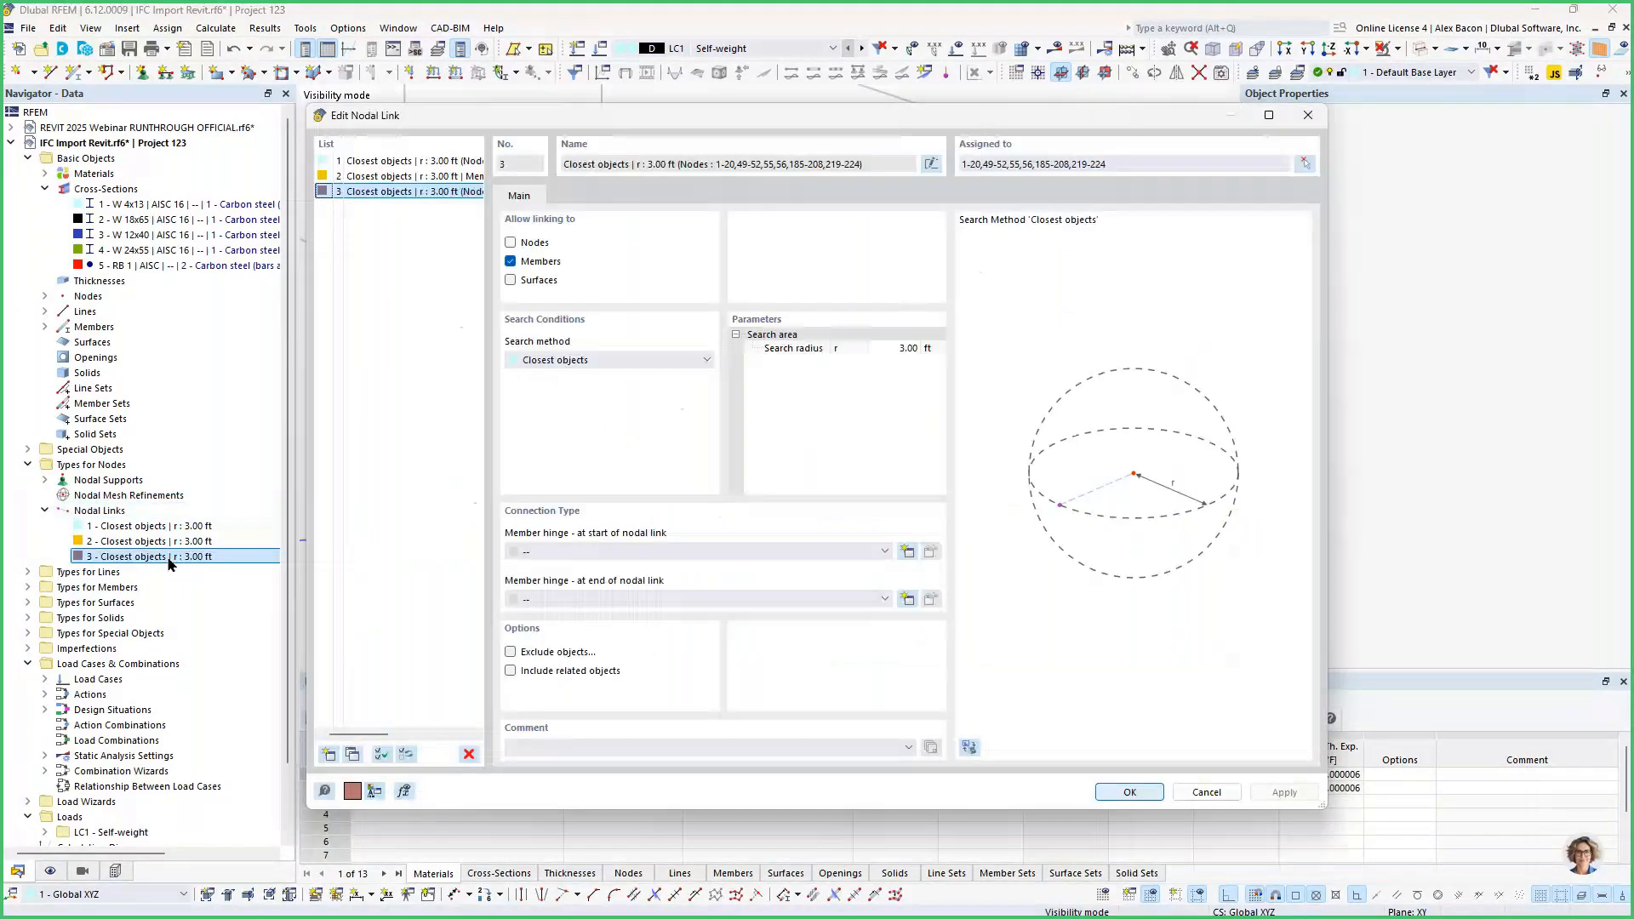
left_click(545, 652)
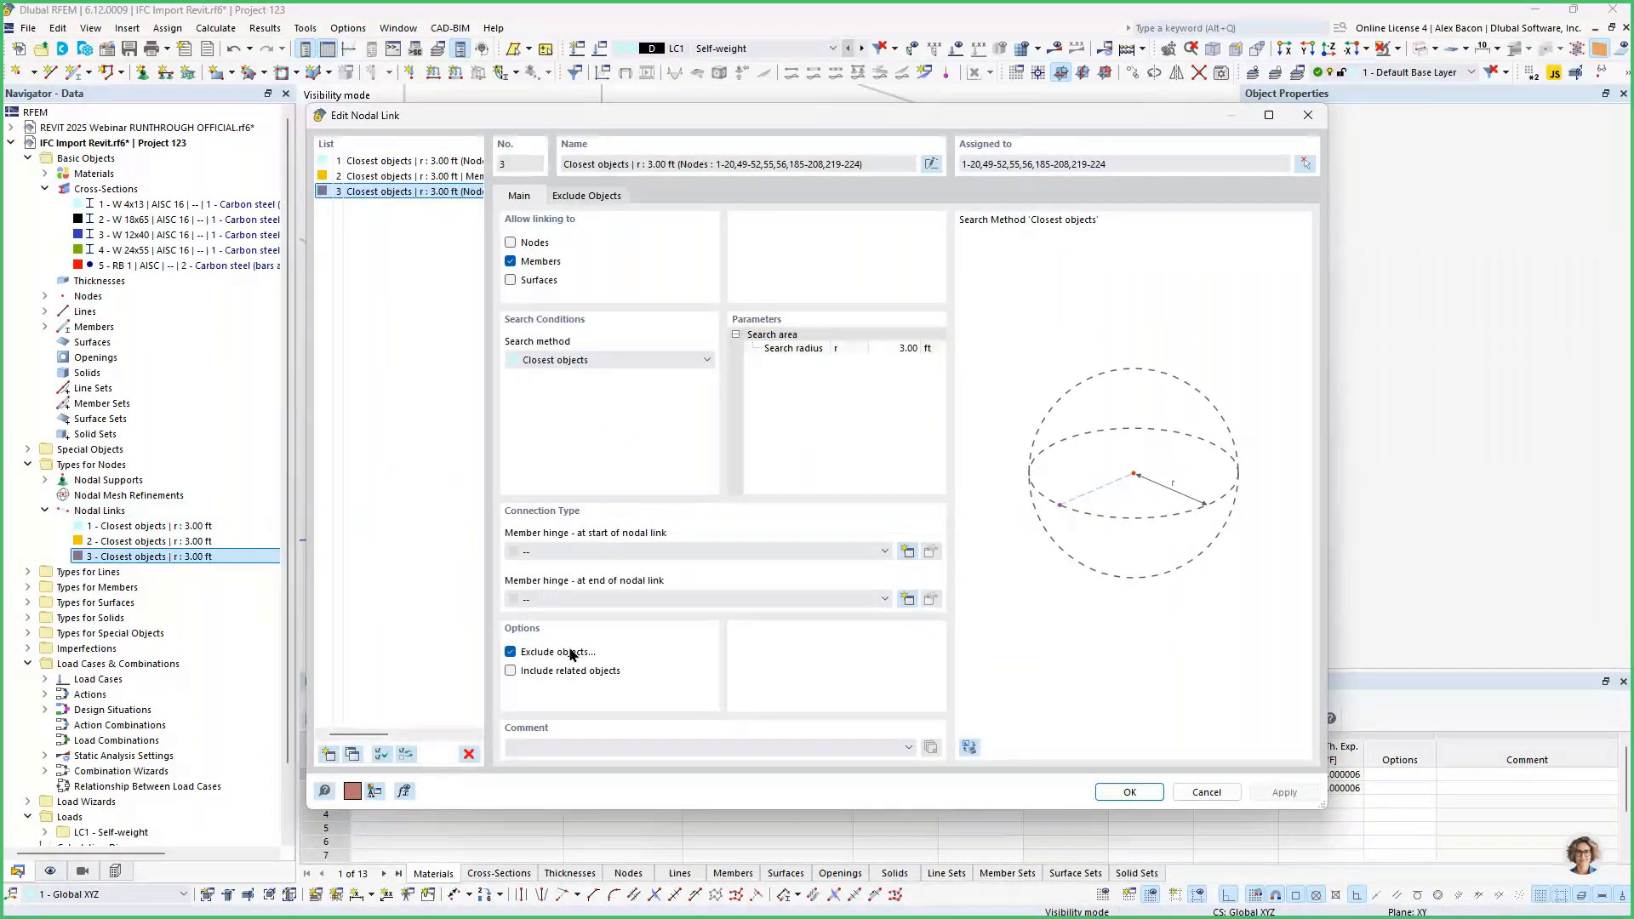
left_click(587, 196)
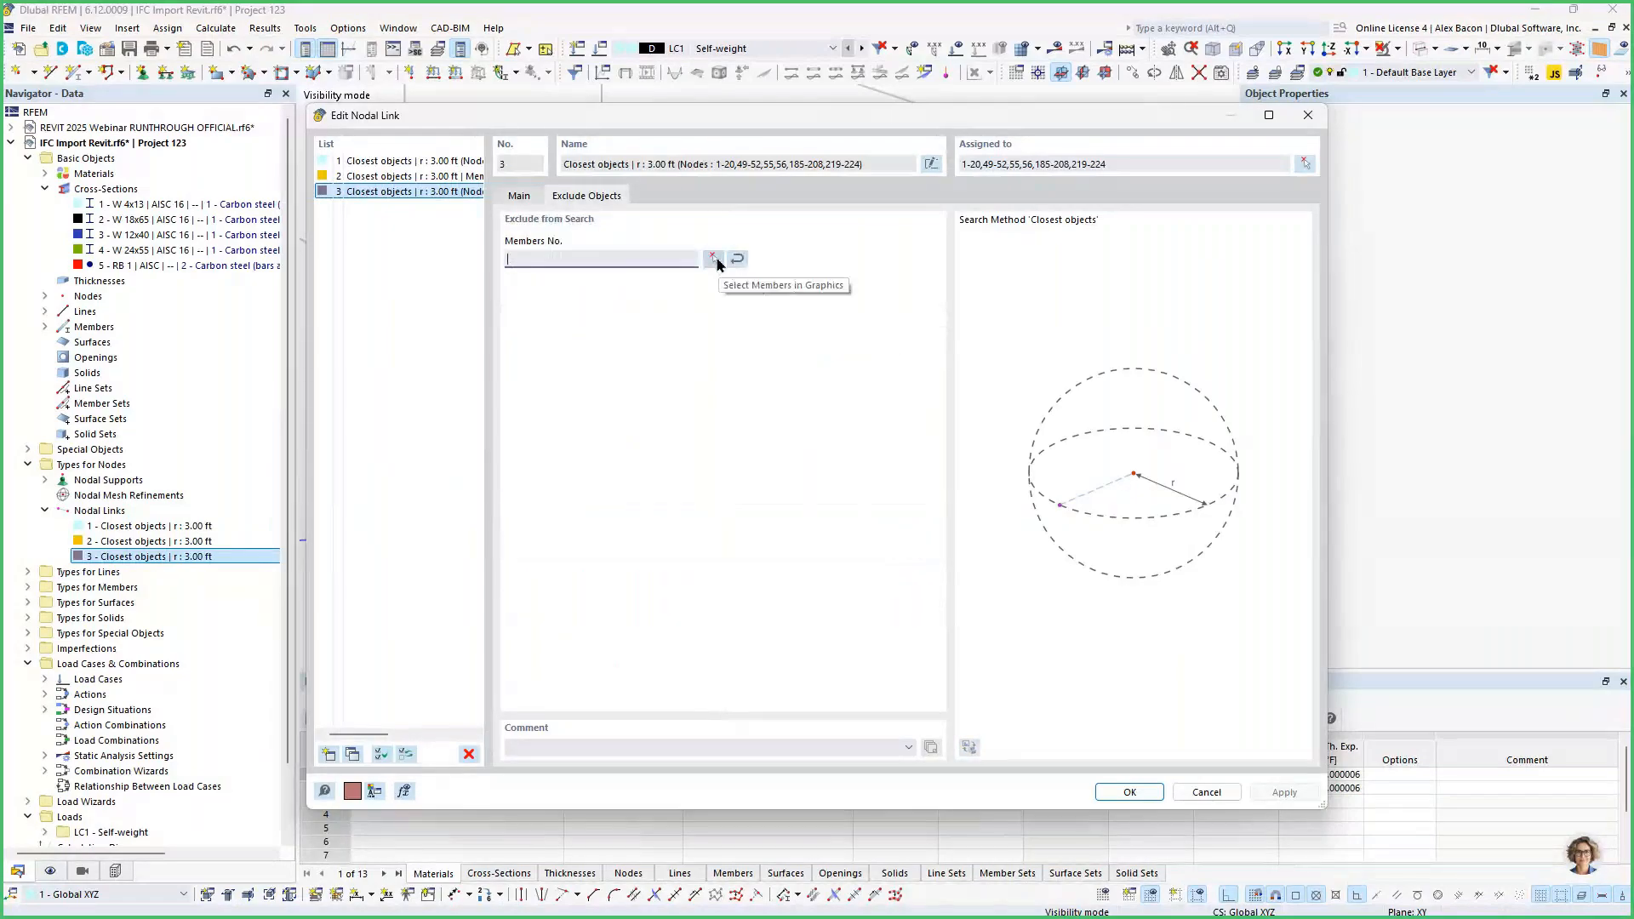
left_click(716, 260)
Make the RB 1 members visible, exclude the rod bracing from the third nodal link's search, and check the links at the column.
scroll(690, 374, "down", 2)
left_click(50, 870)
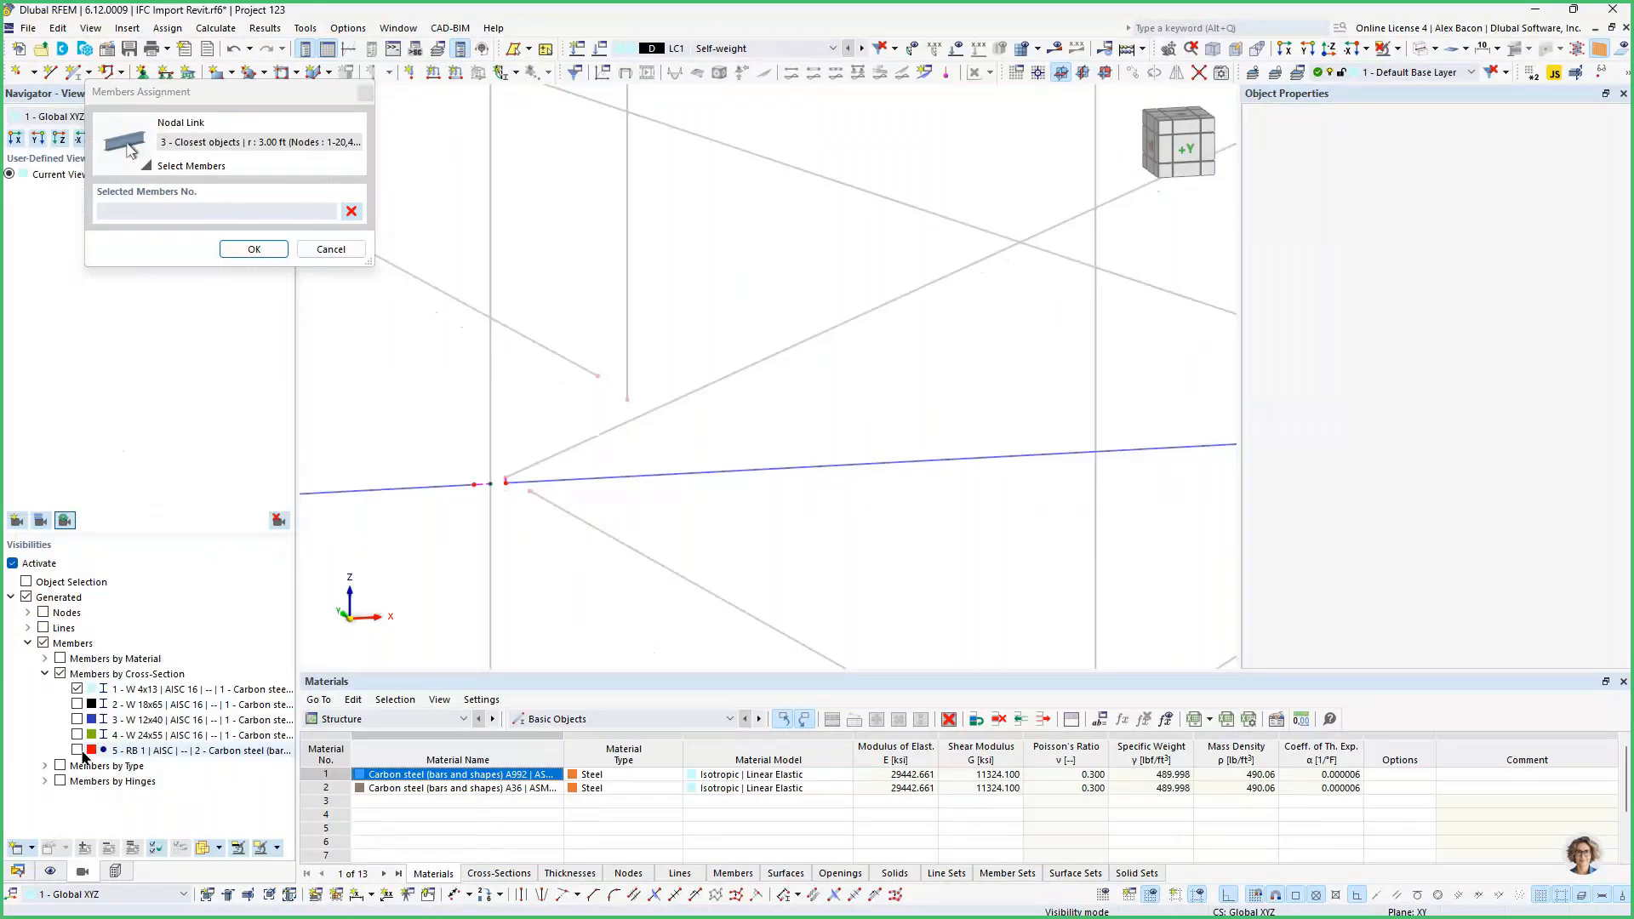
left_click(78, 751)
left_click_drag(769, 326, 716, 390)
left_click(254, 249)
left_click(1127, 786)
scroll(537, 468, "up", 3)
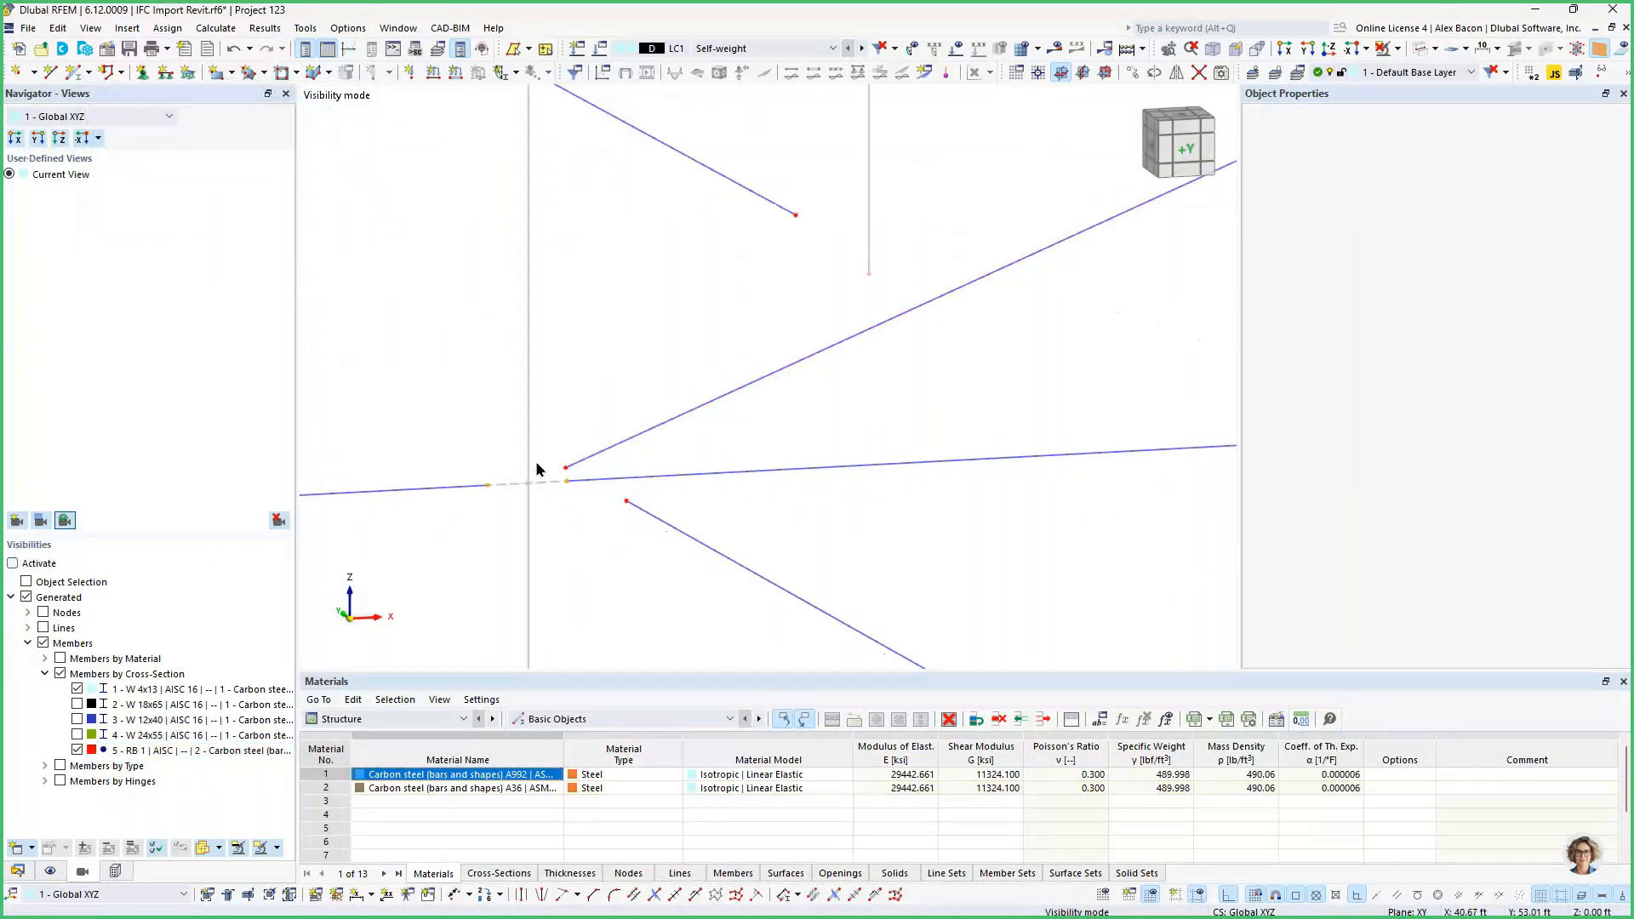
scroll(537, 468, "up", 3)
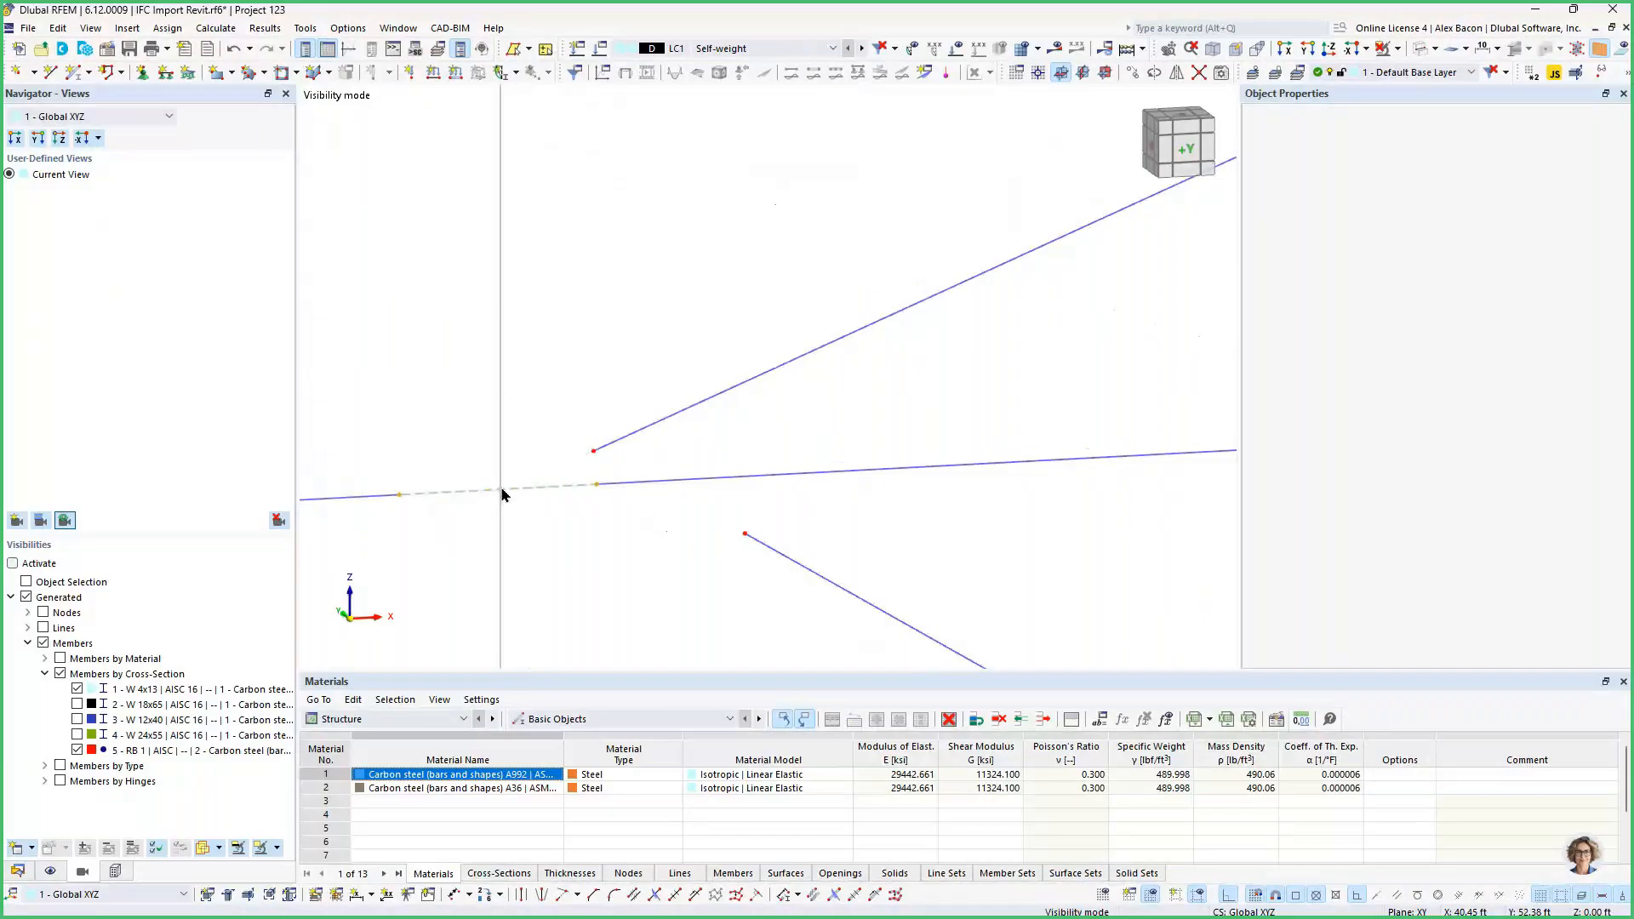
scroll(502, 496, "down", 4)
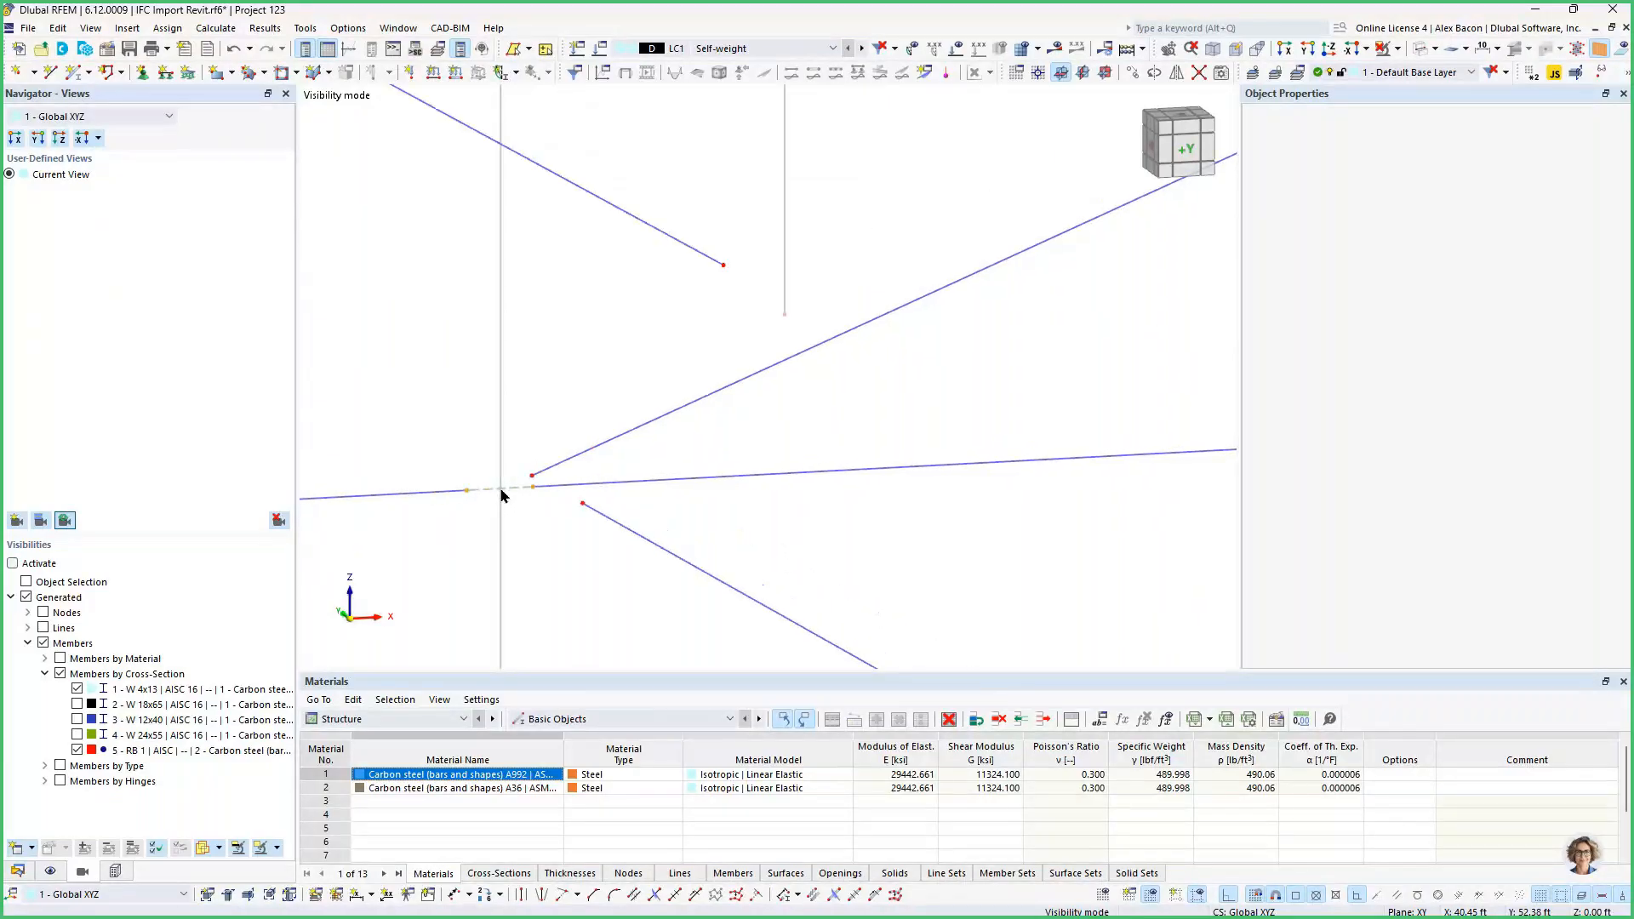
scroll(503, 496, "down", 10)
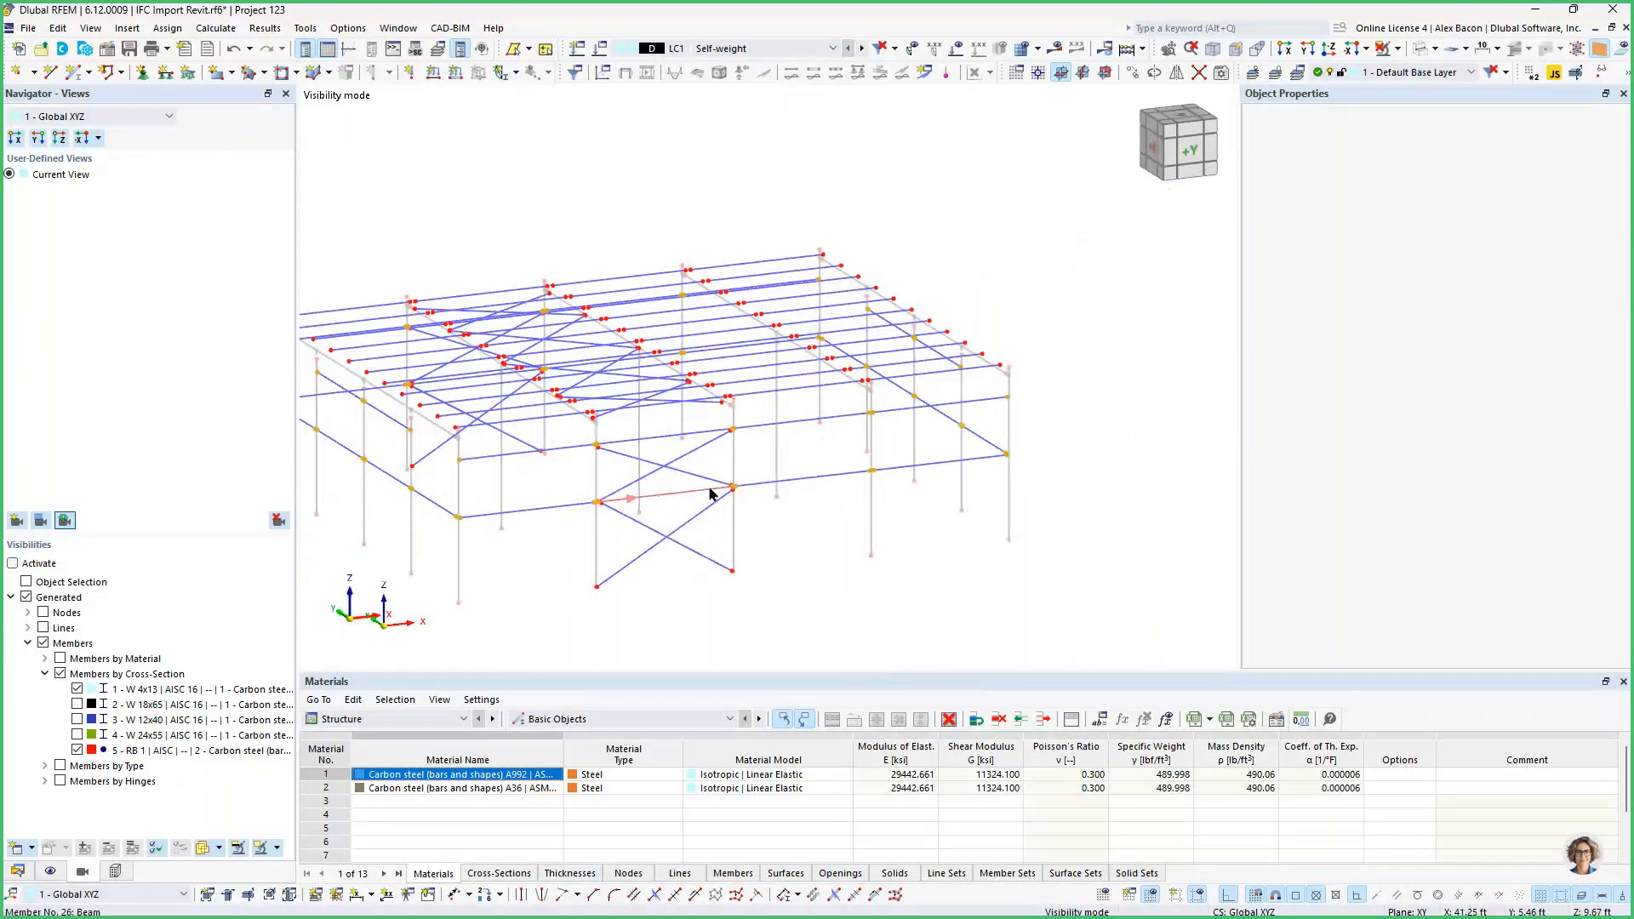
Deactivate the RB 1 cross-section's visibility, and reopen the third nodal link's node selection with the frame seen from +Y.
left_click(76, 750)
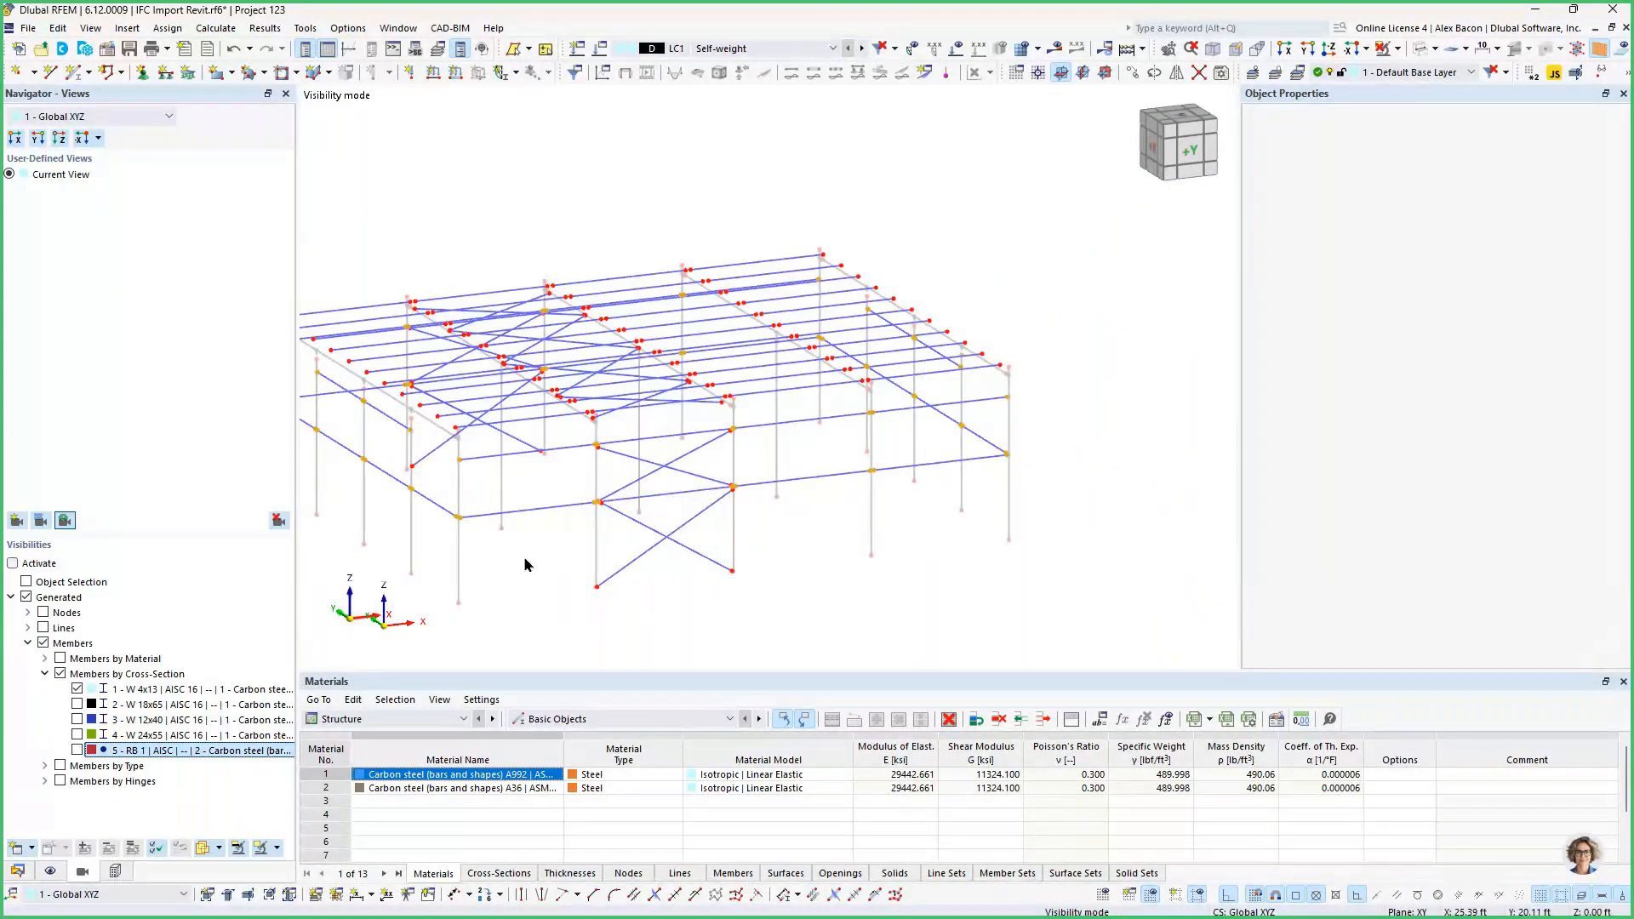
middle_click_drag(634, 500, 624, 474, "ctrl")
scroll(515, 379, "up", 3)
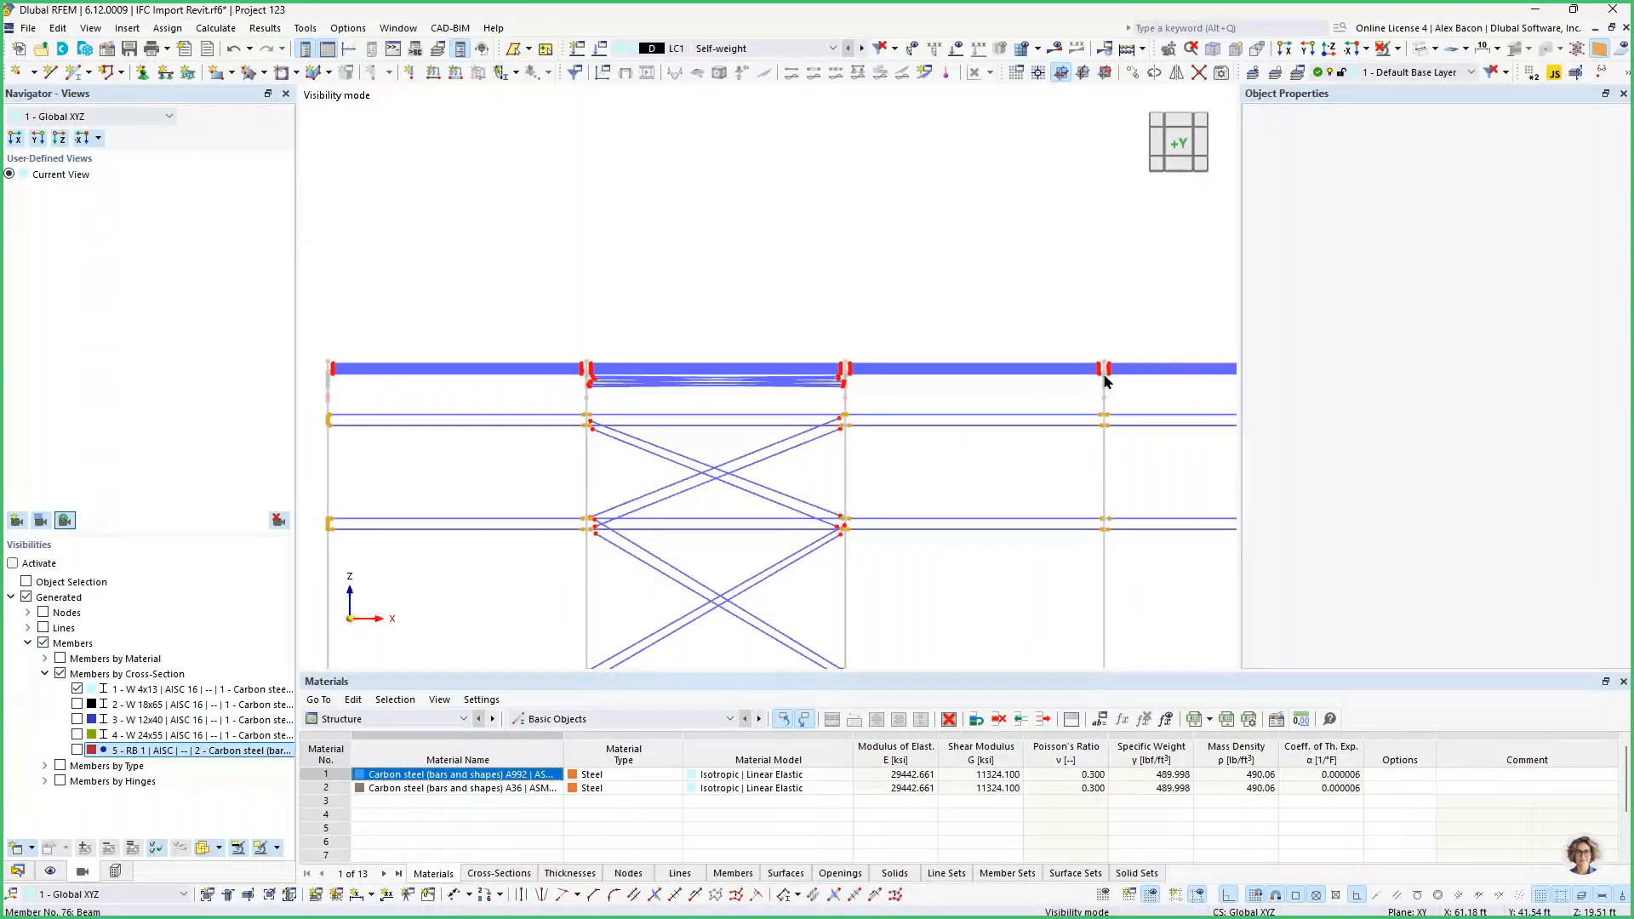
left_click(17, 871)
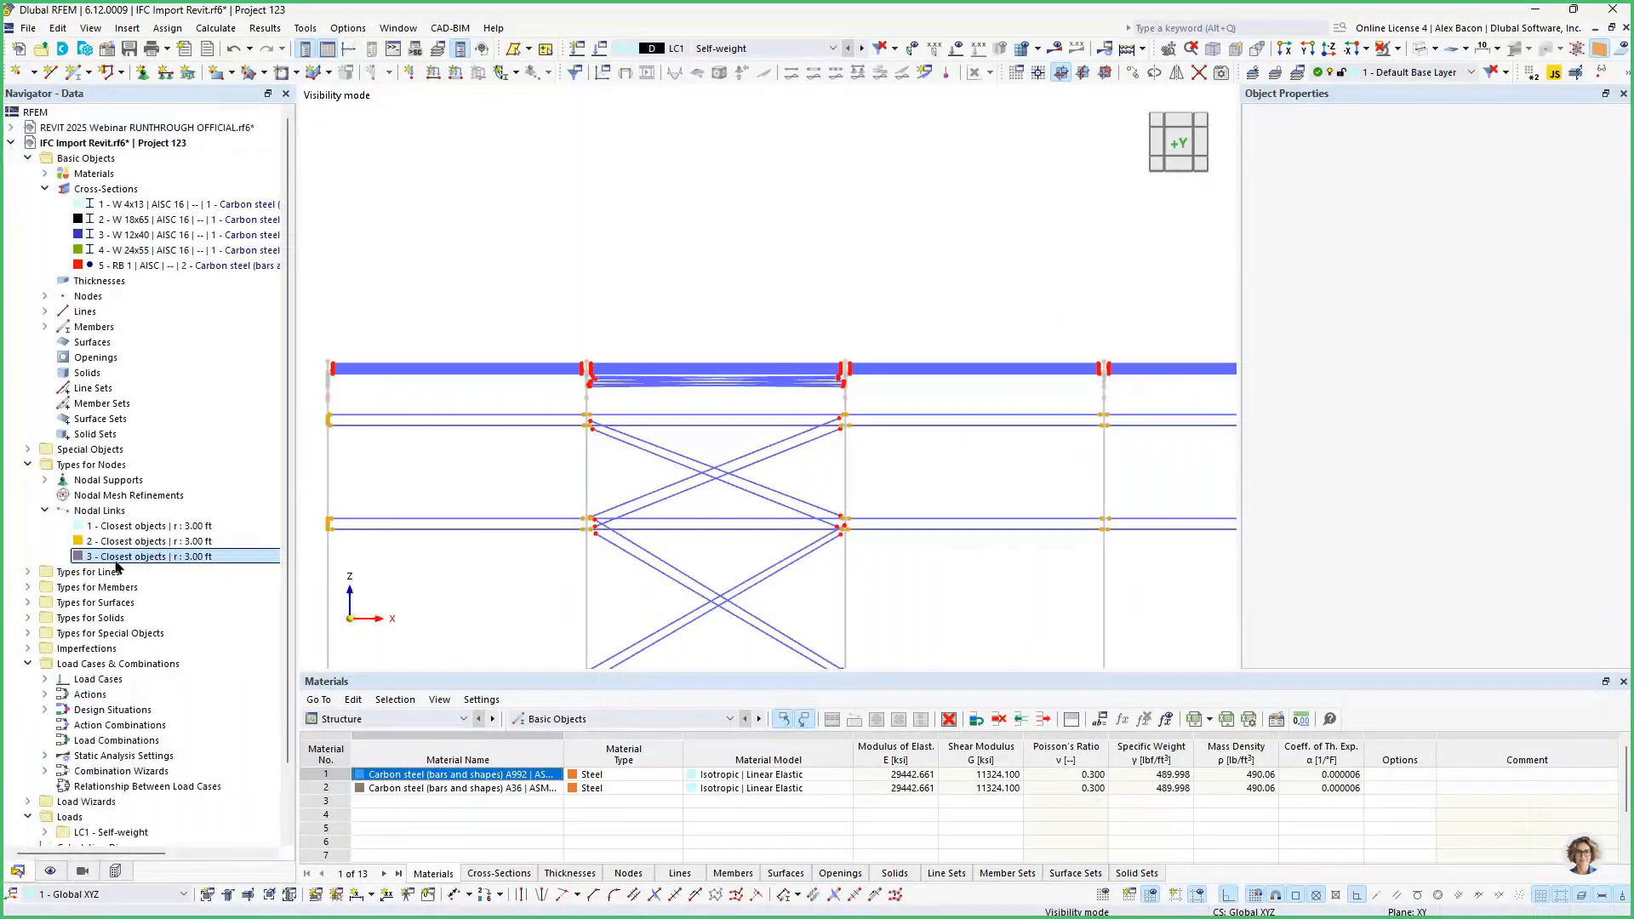
double_click(163, 560)
left_click(1303, 165)
left_click_drag(459, 323, 408, 394)
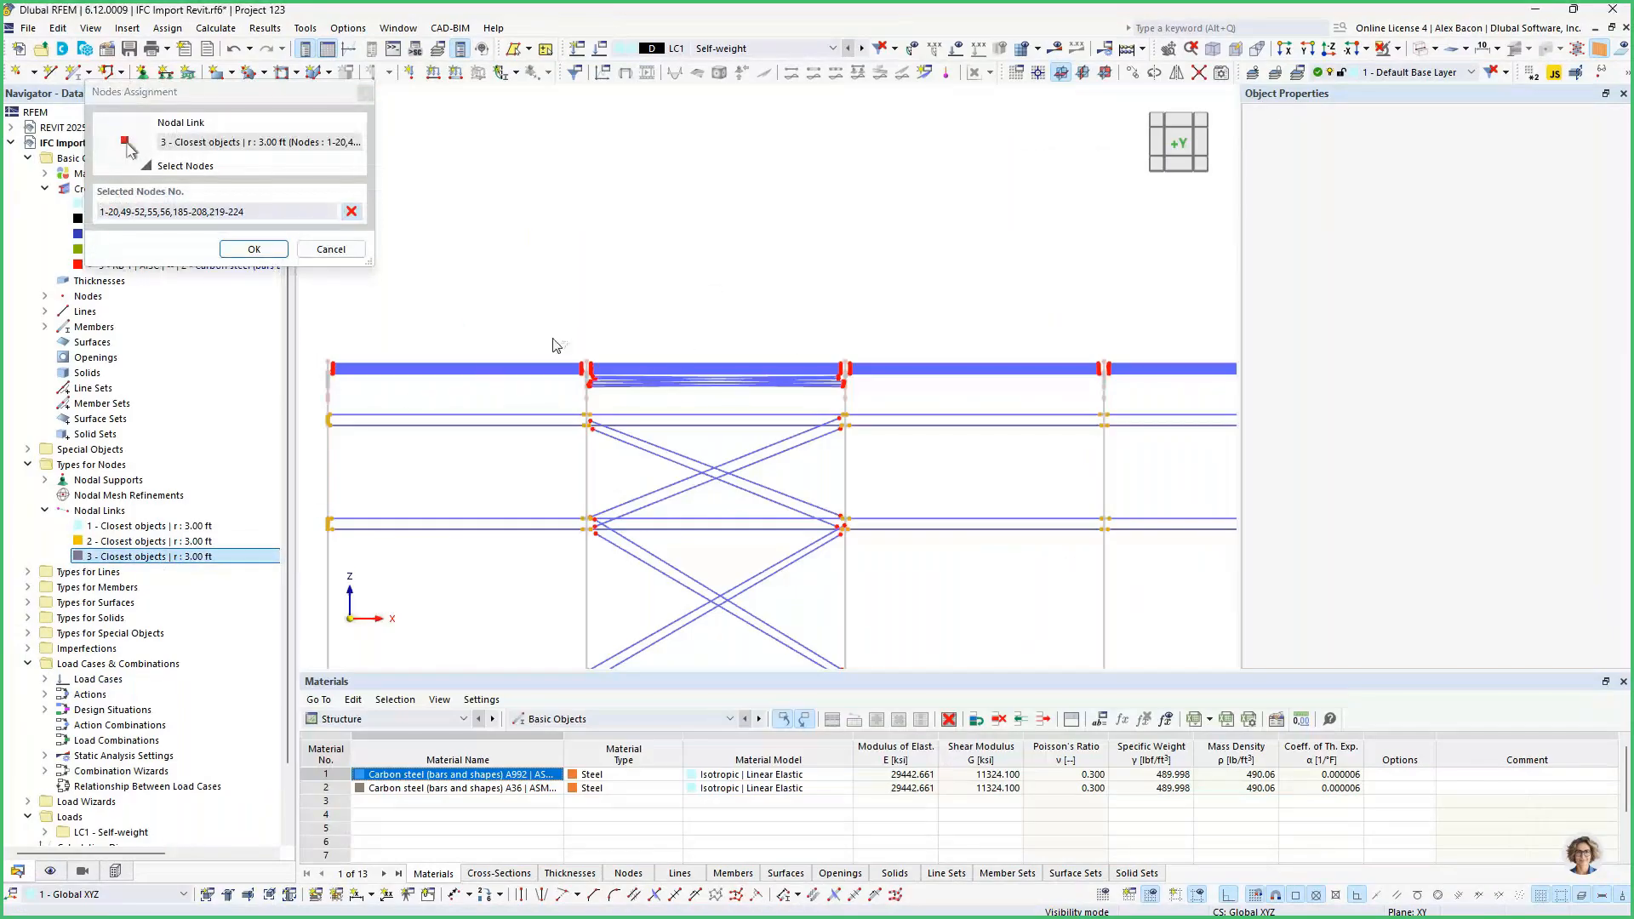
left_click(50, 871)
left_click(77, 689)
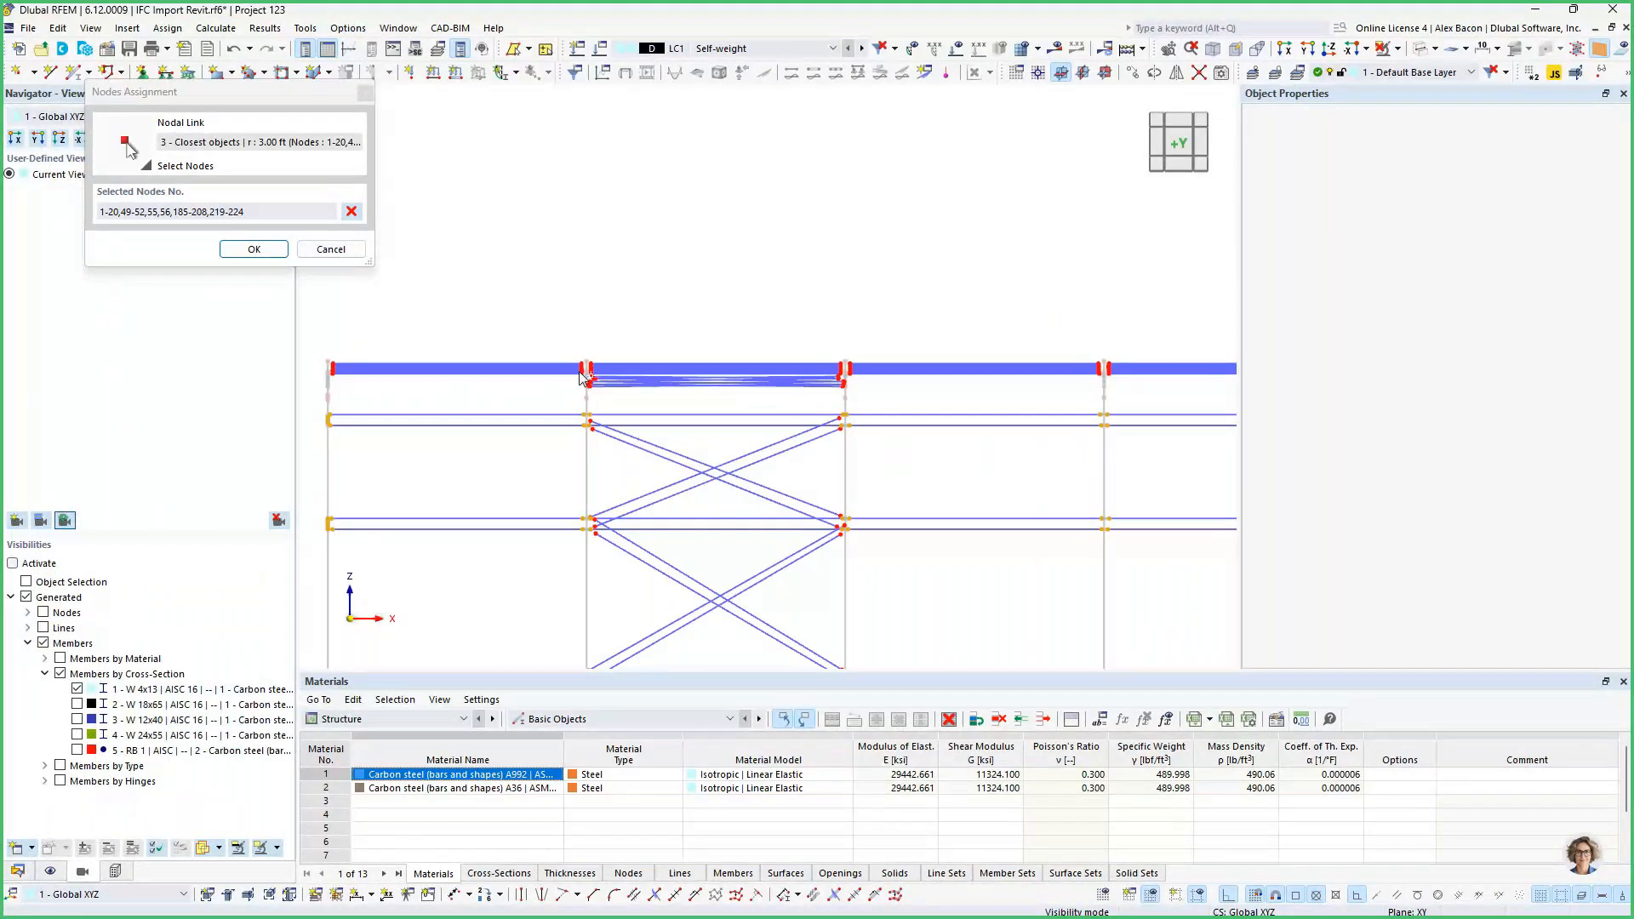
left_click_drag(1206, 230, 404, 279)
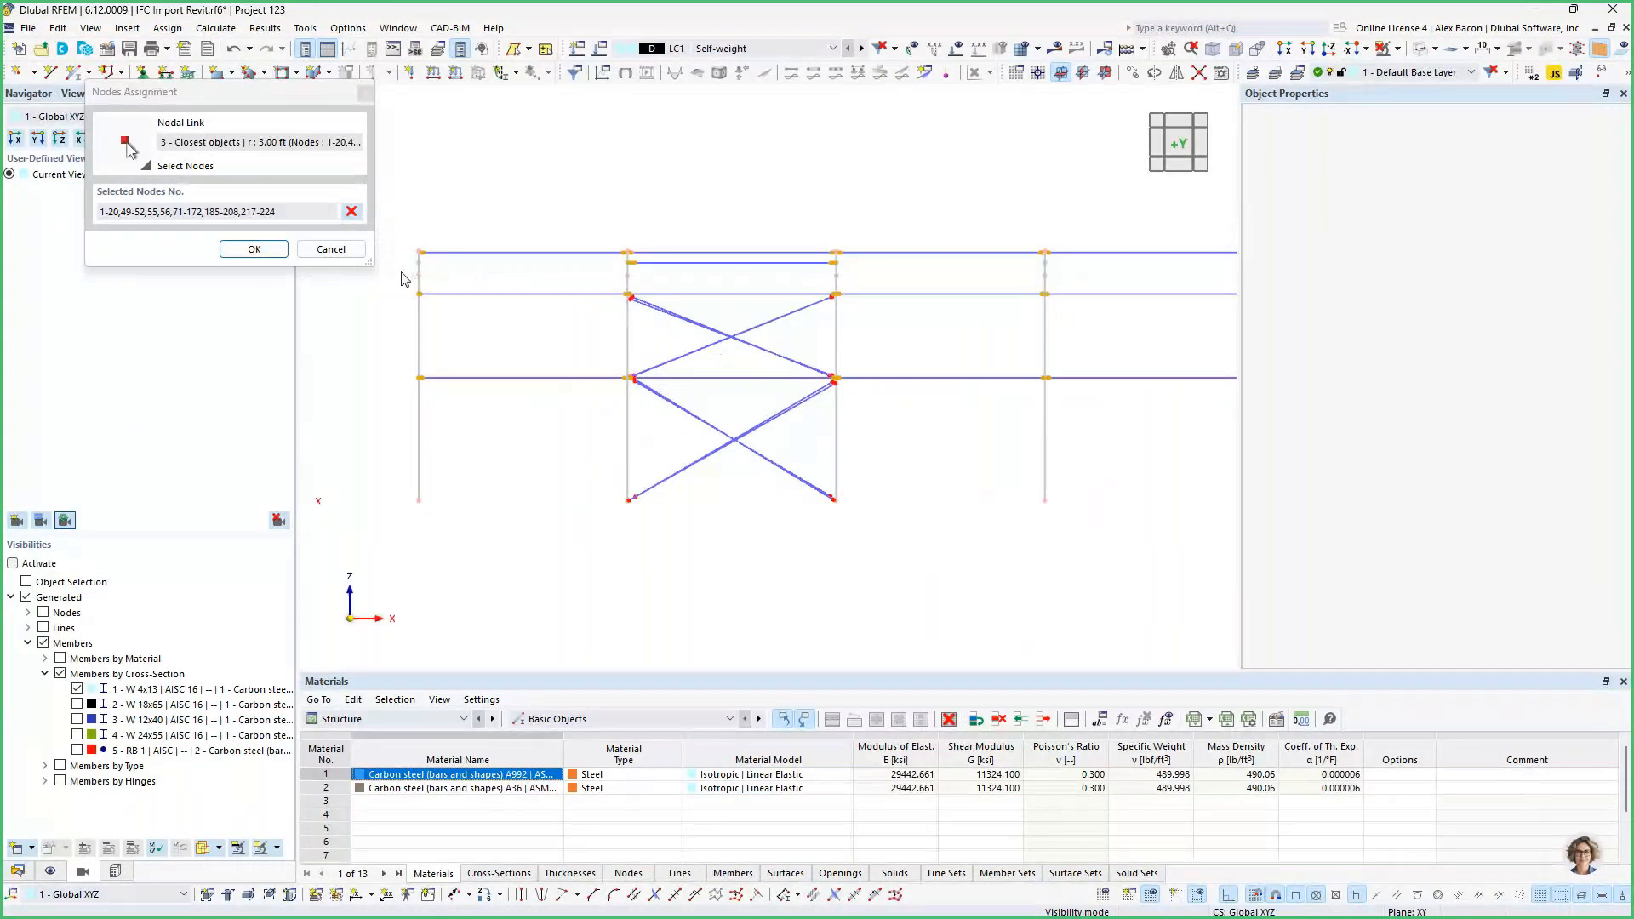
middle_click_drag(756, 331, 555, 435)
right_click(829, 360)
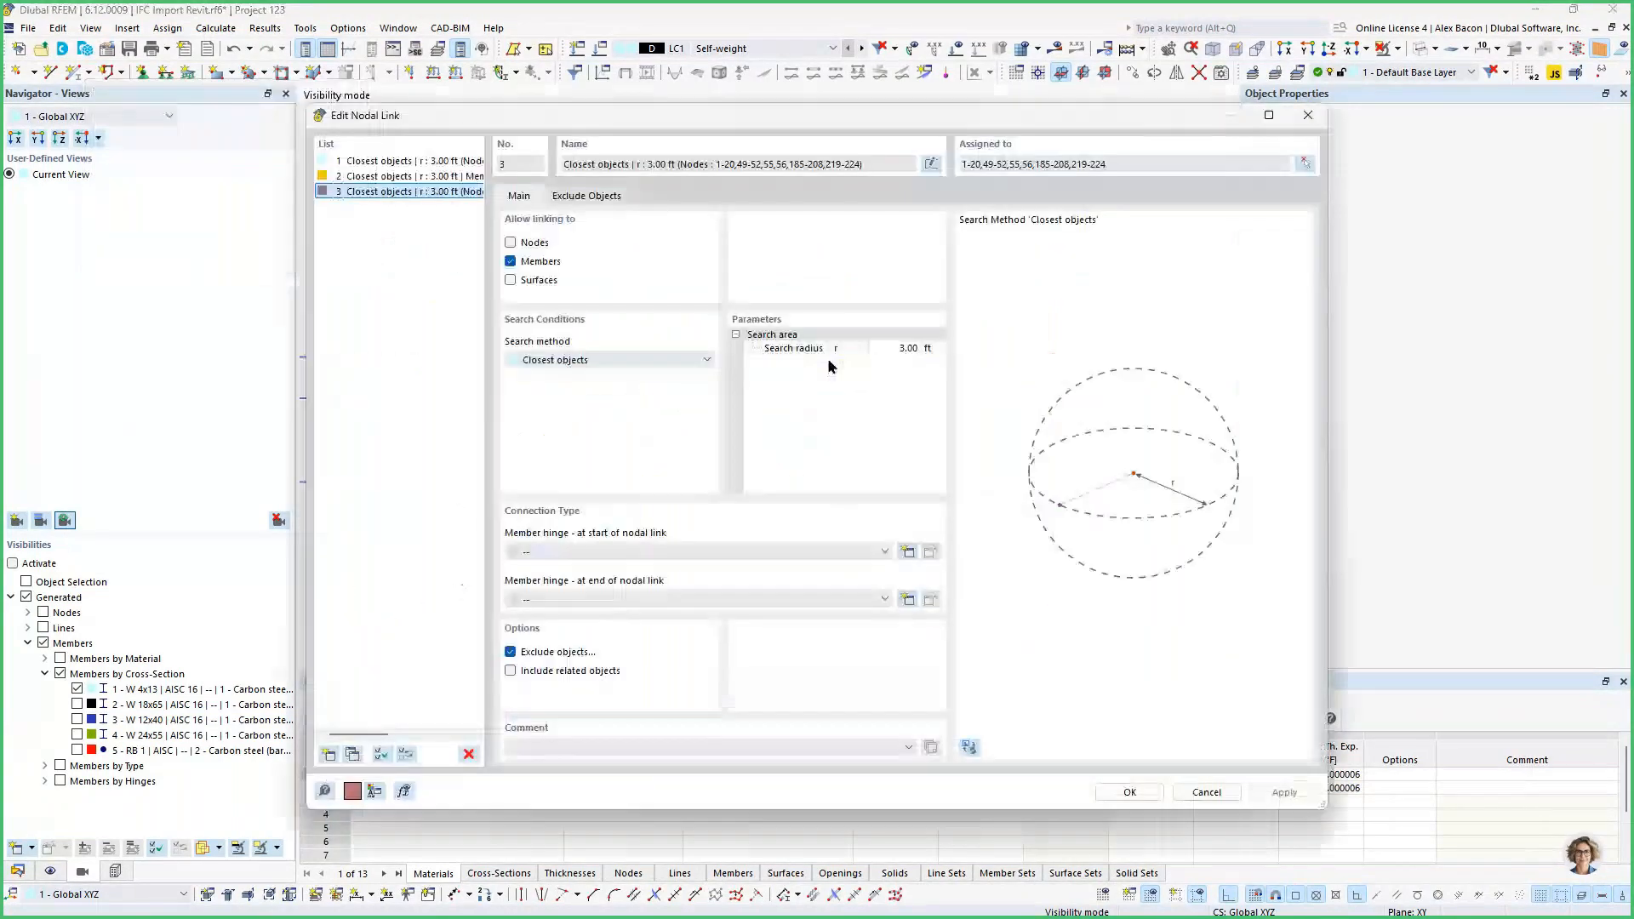
Add the end nodes of the topmost W 4x13 level to the third nodal link's assigned nodes.
left_click(1304, 163)
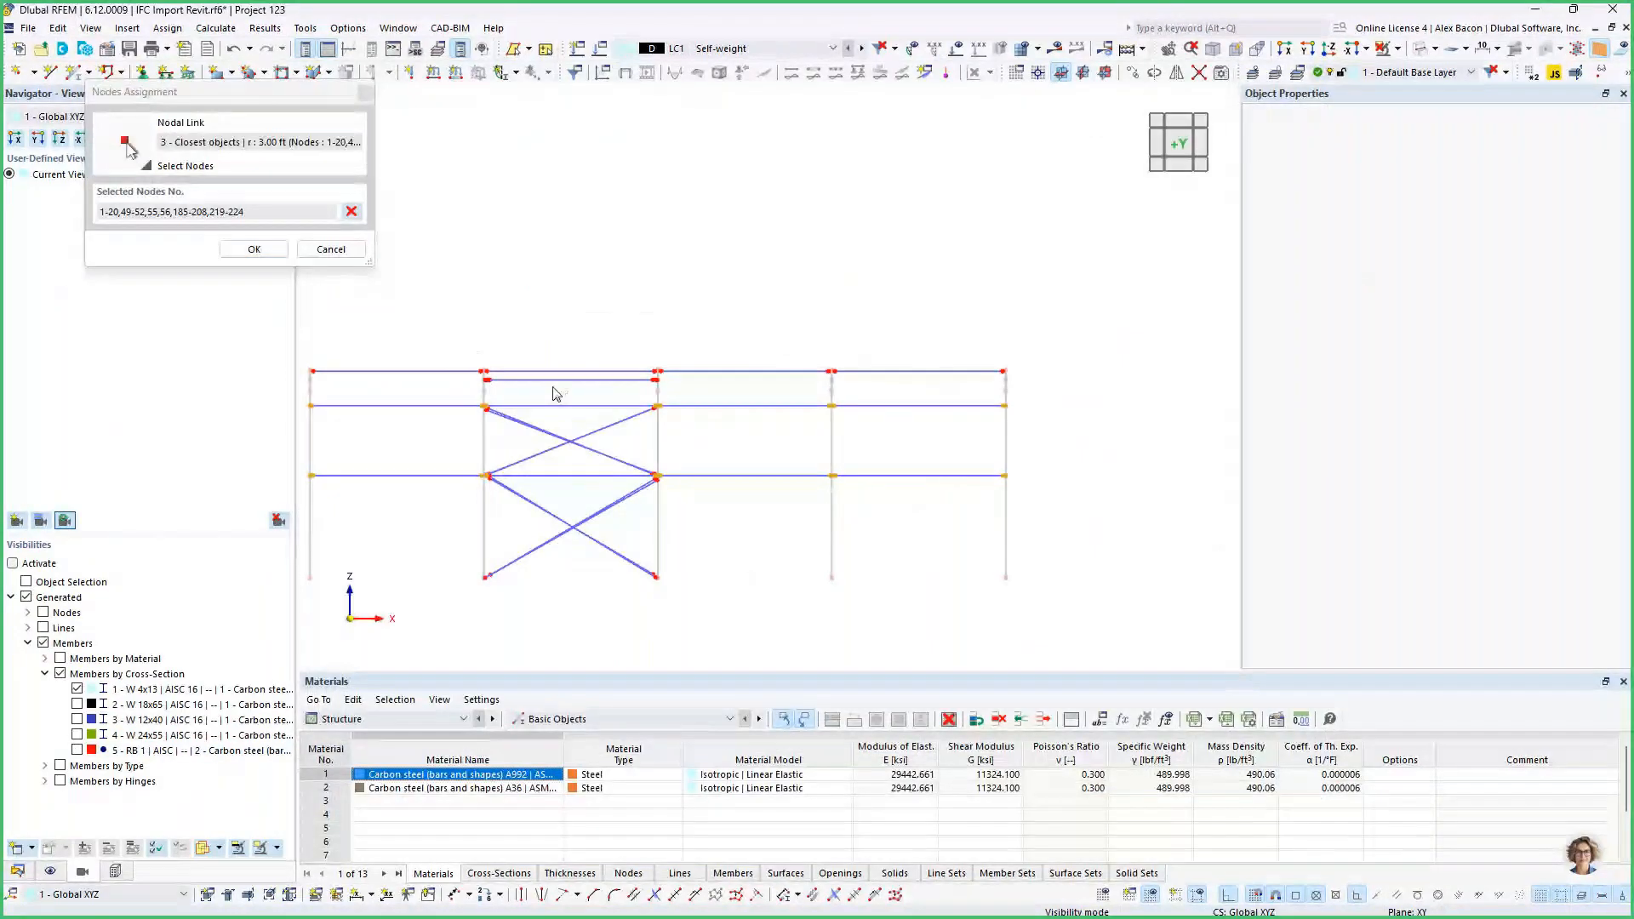
left_click_drag(1093, 331, 345, 383)
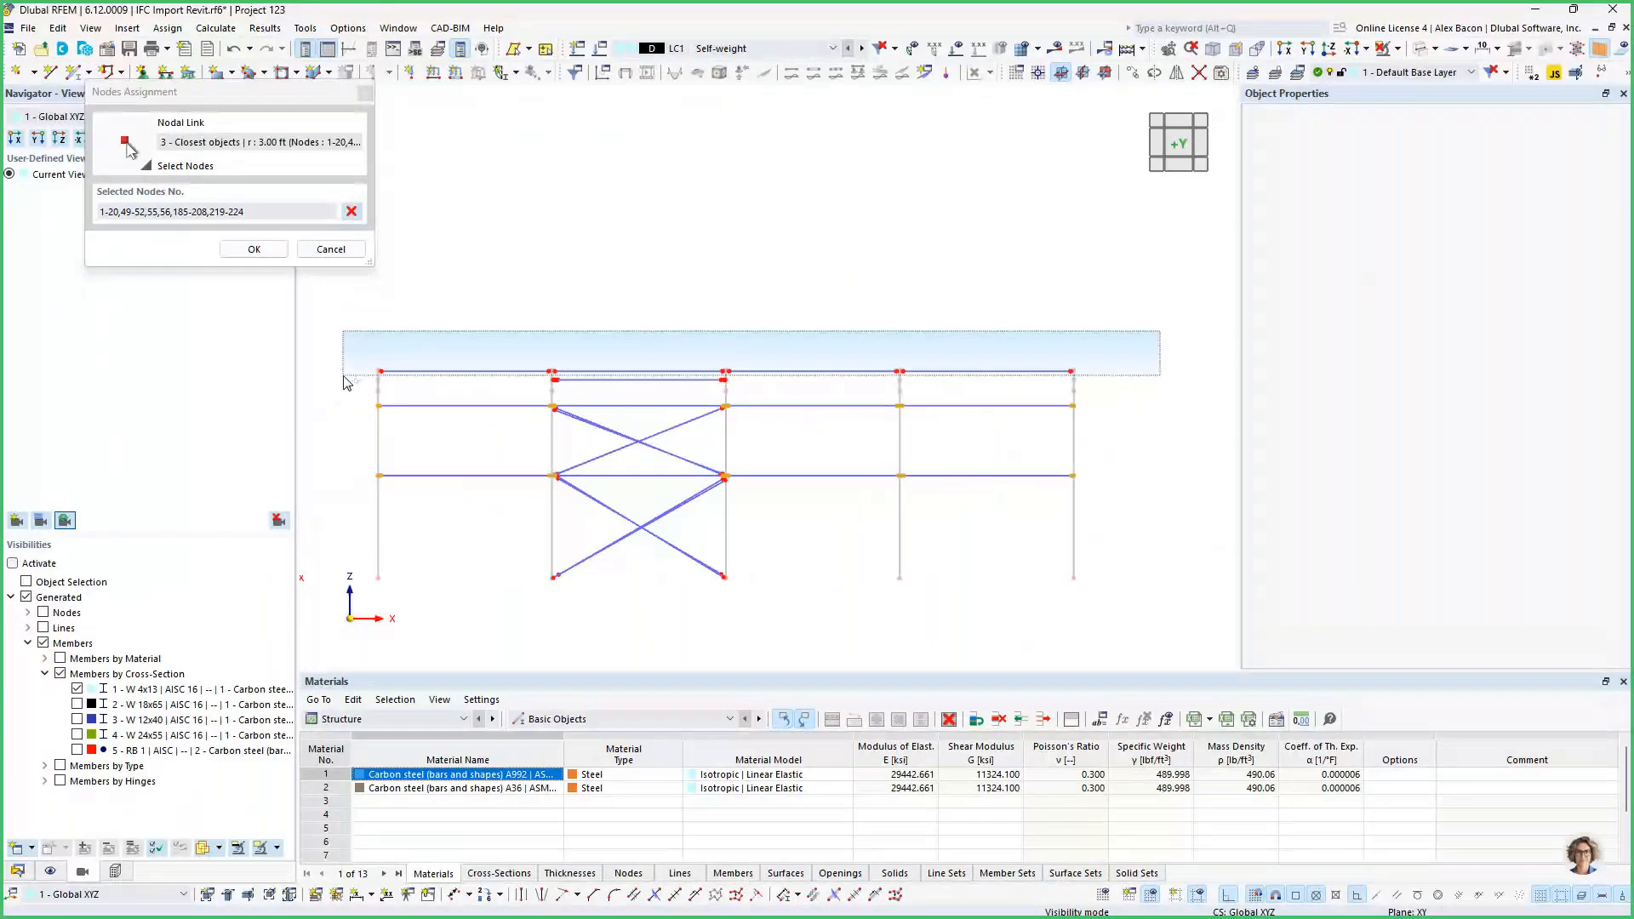
left_click(264, 248)
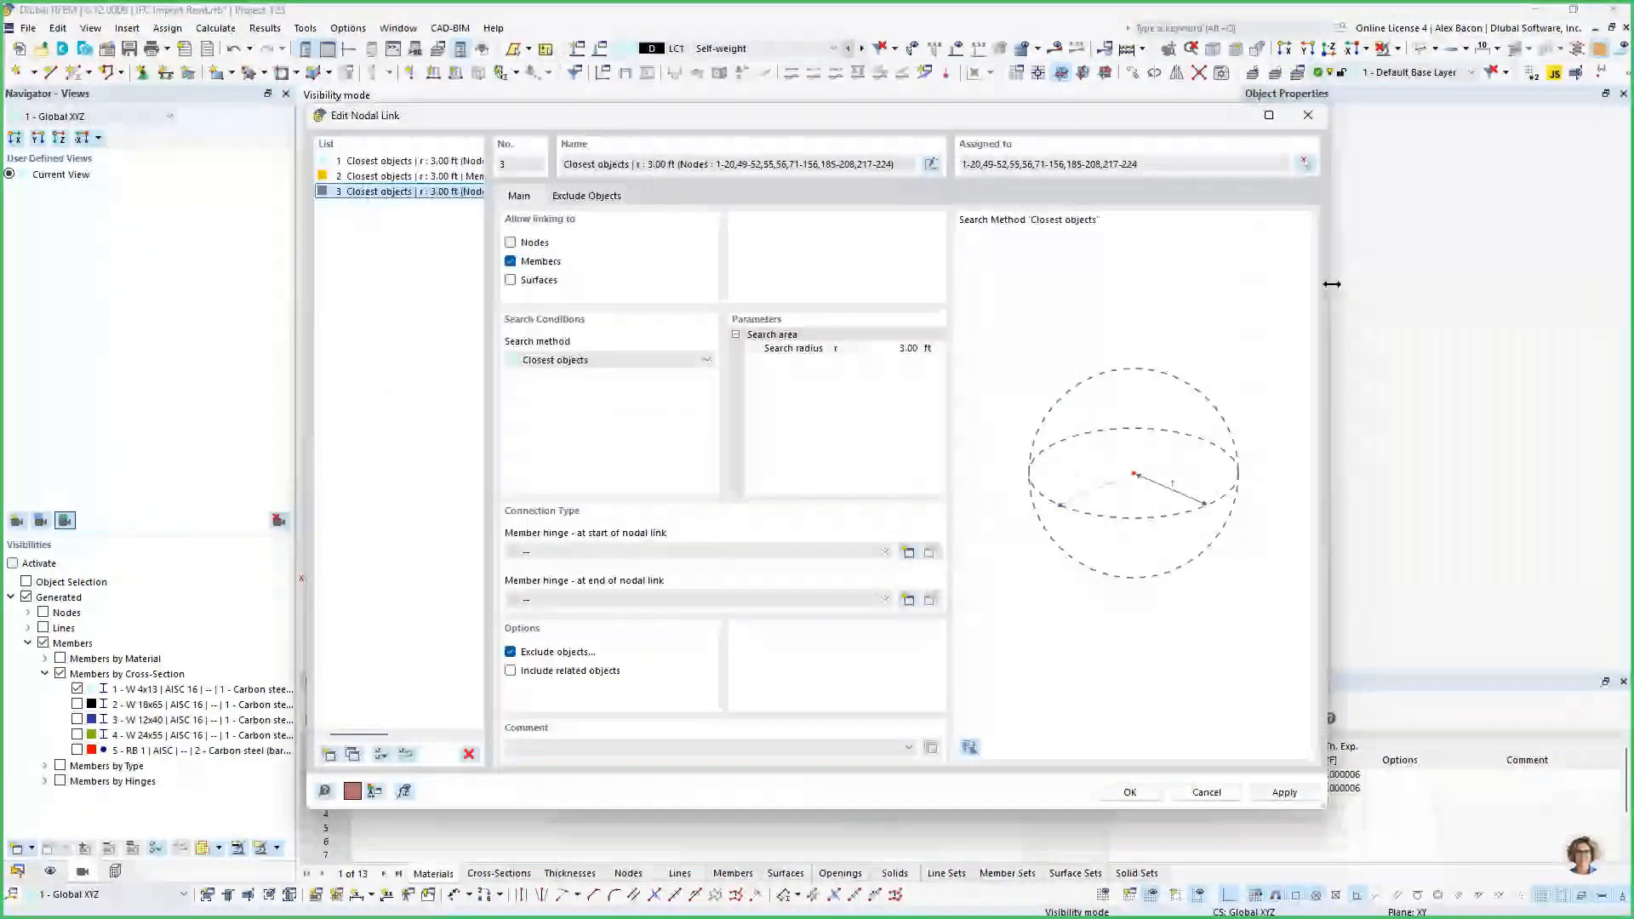
Apply the third nodal link's node assignment and check the created links where the W 4x13 beams and rod bracing meet the rafters.
left_click(1130, 793)
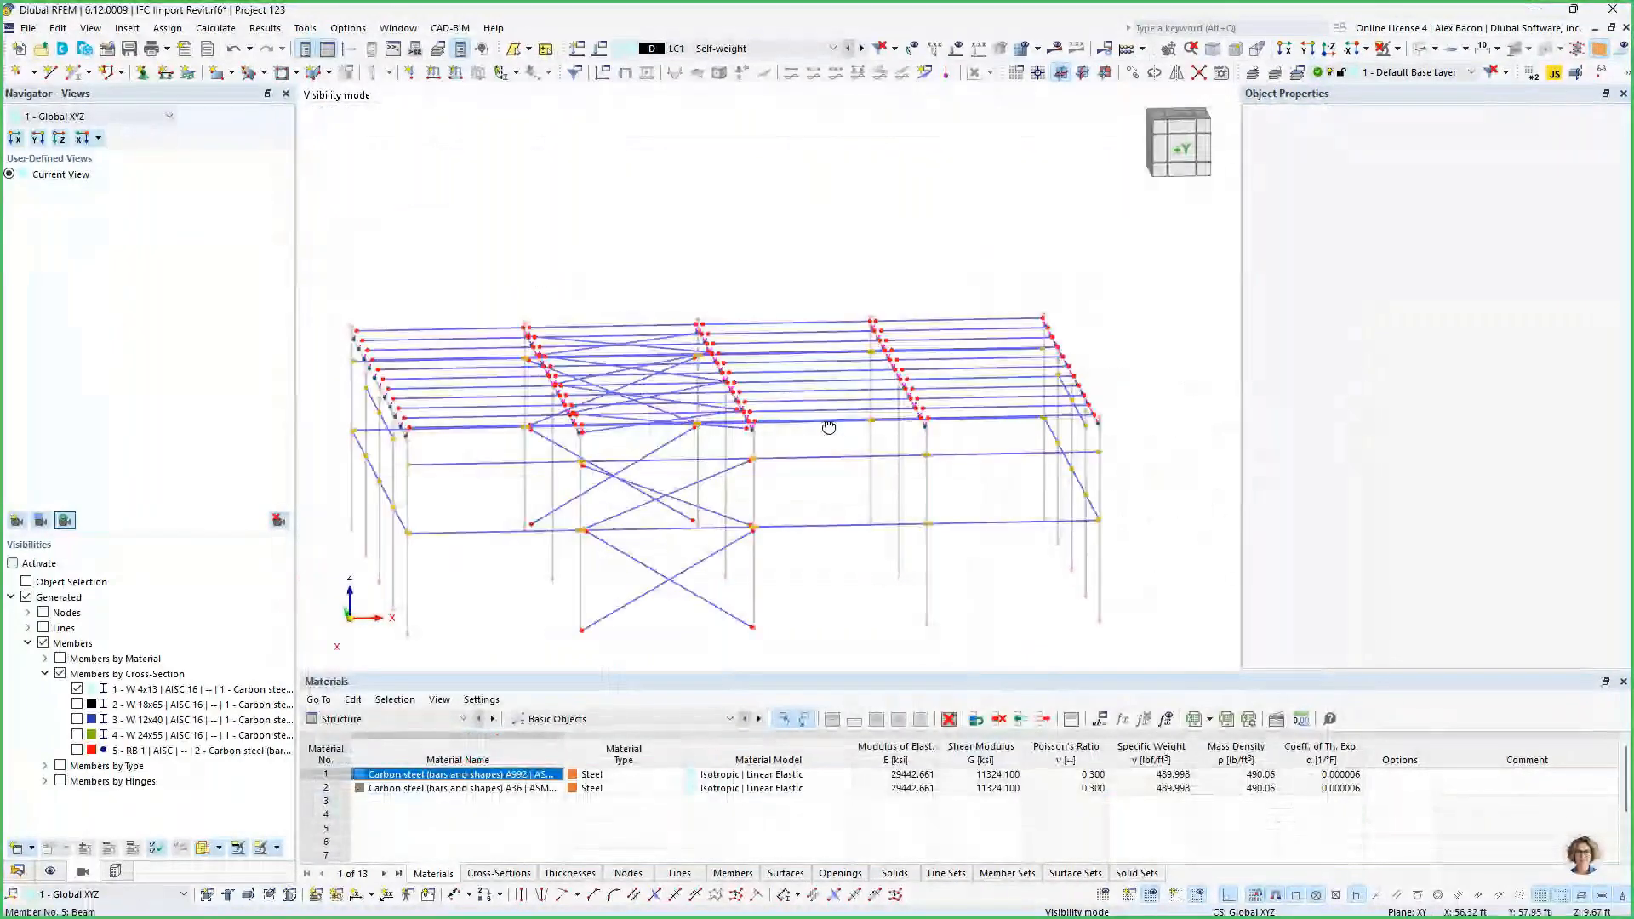
middle_click_drag(829, 427, 835, 432, "ctrl")
scroll(650, 503, "up", 5)
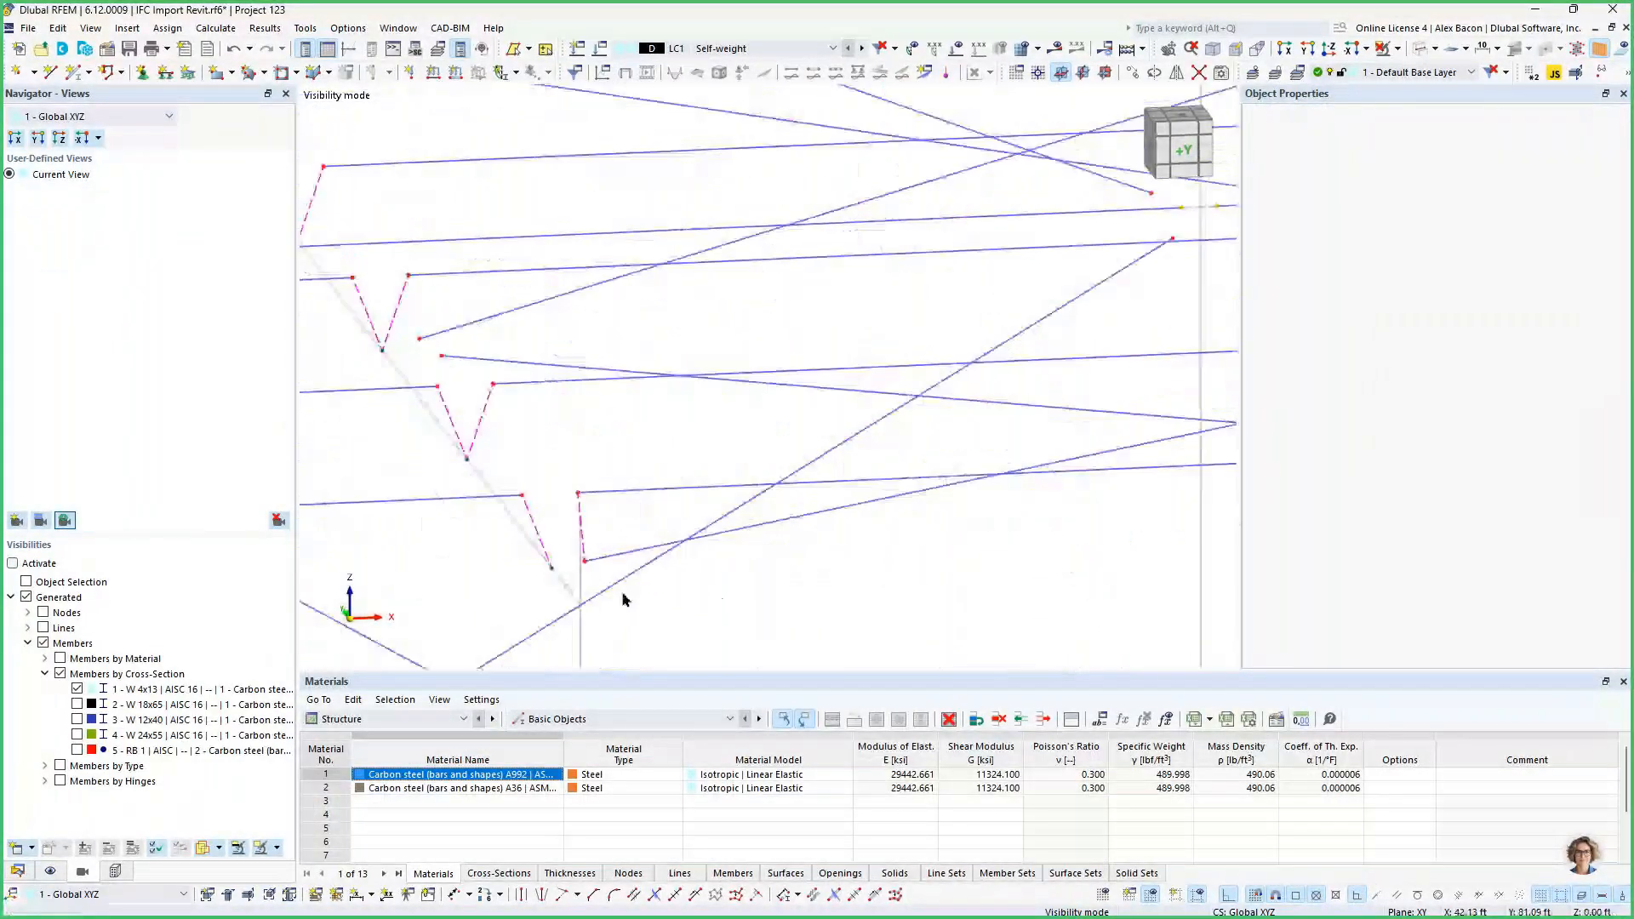
scroll(592, 588, "down", 2)
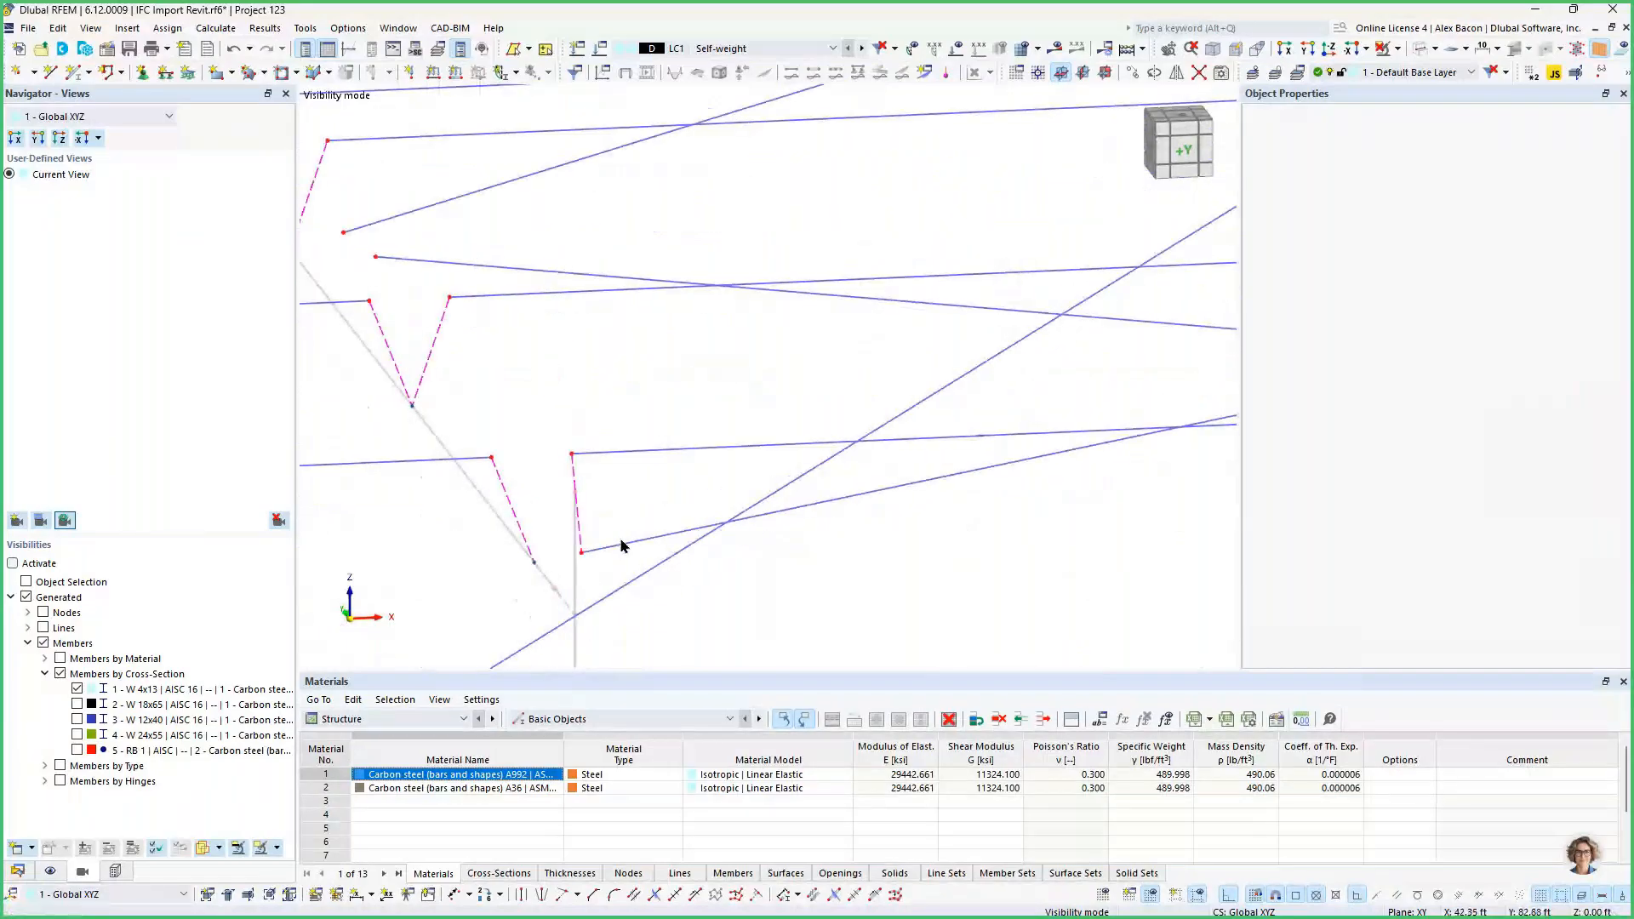
scroll(622, 546, "down", 2)
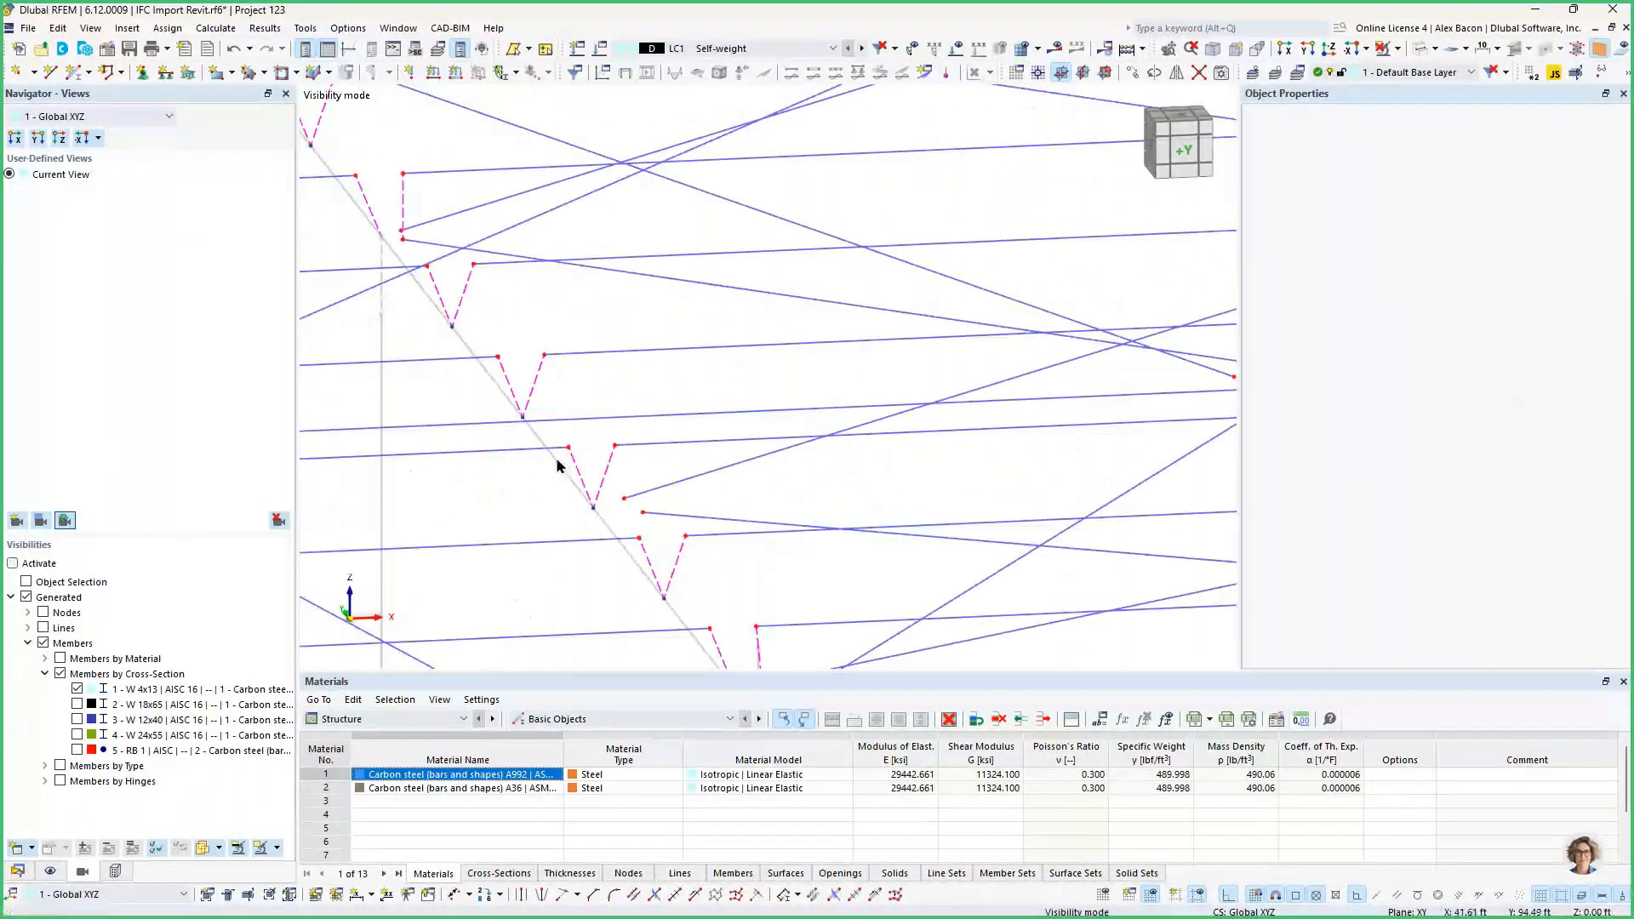
middle_click_drag(381, 201, 521, 392)
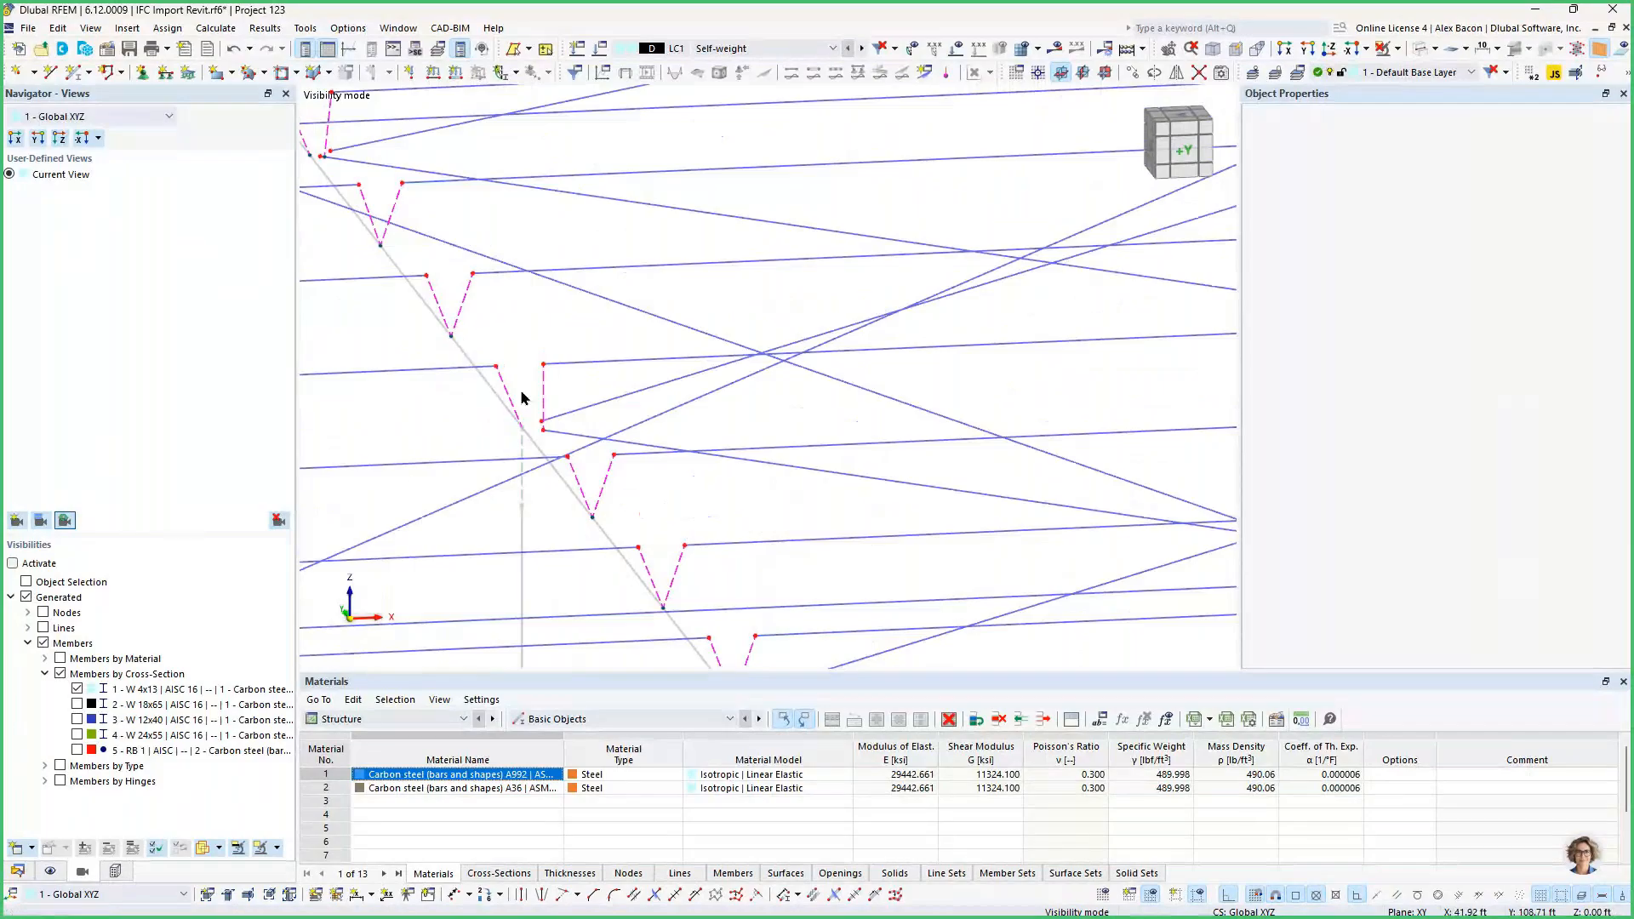
scroll(527, 407, "up", 3)
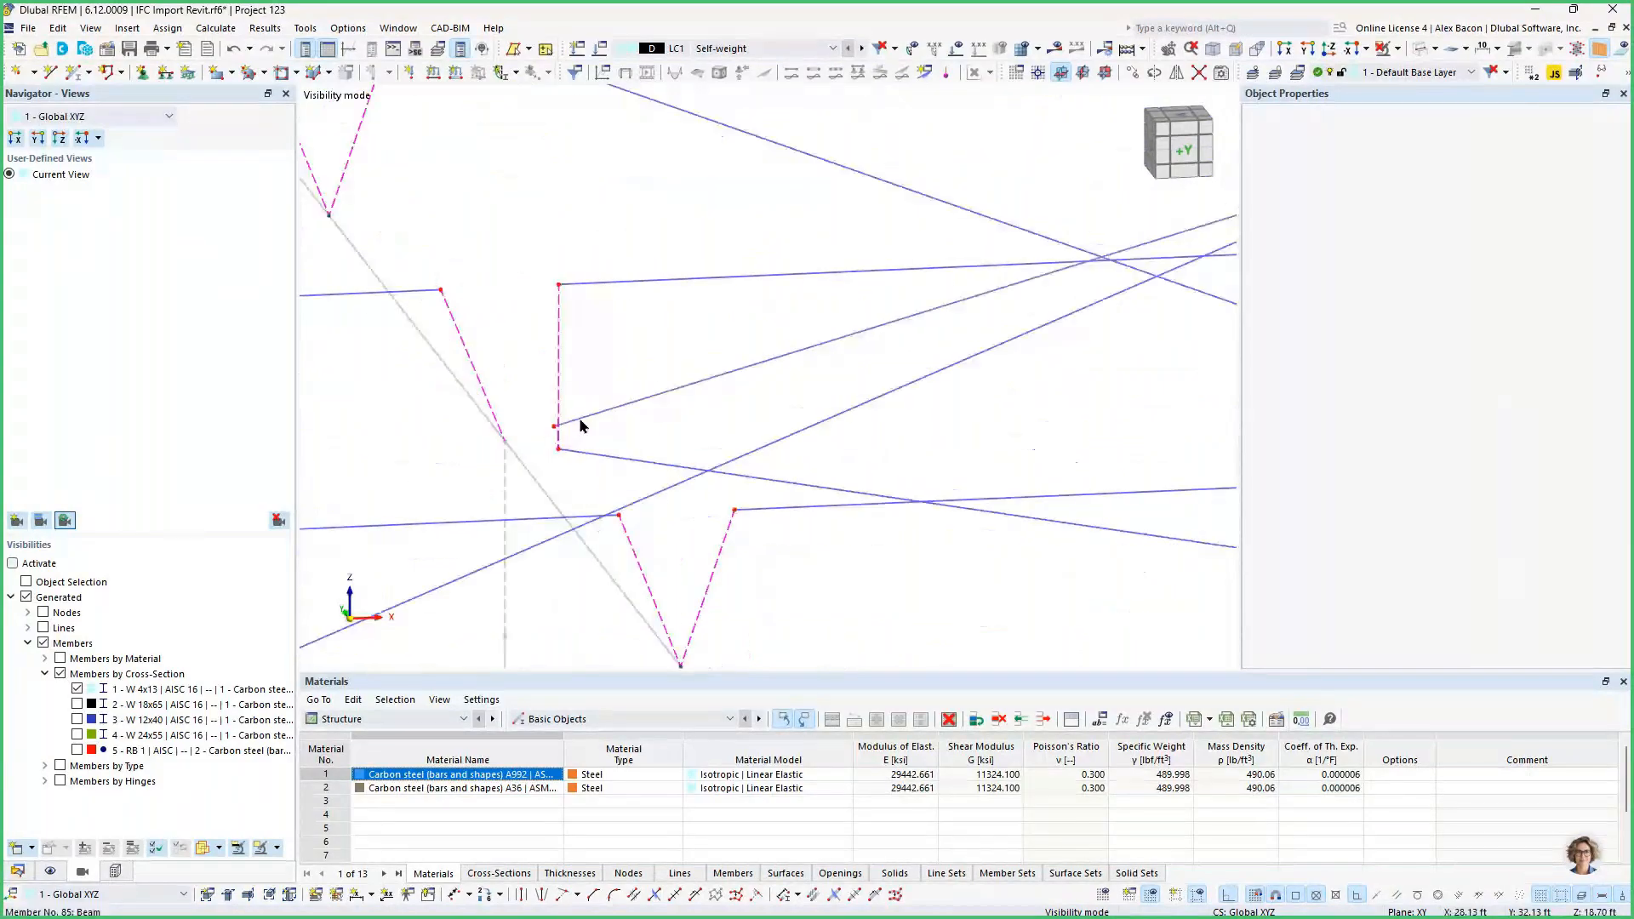
scroll(580, 426, "down", 2)
scroll(475, 368, "up", 3)
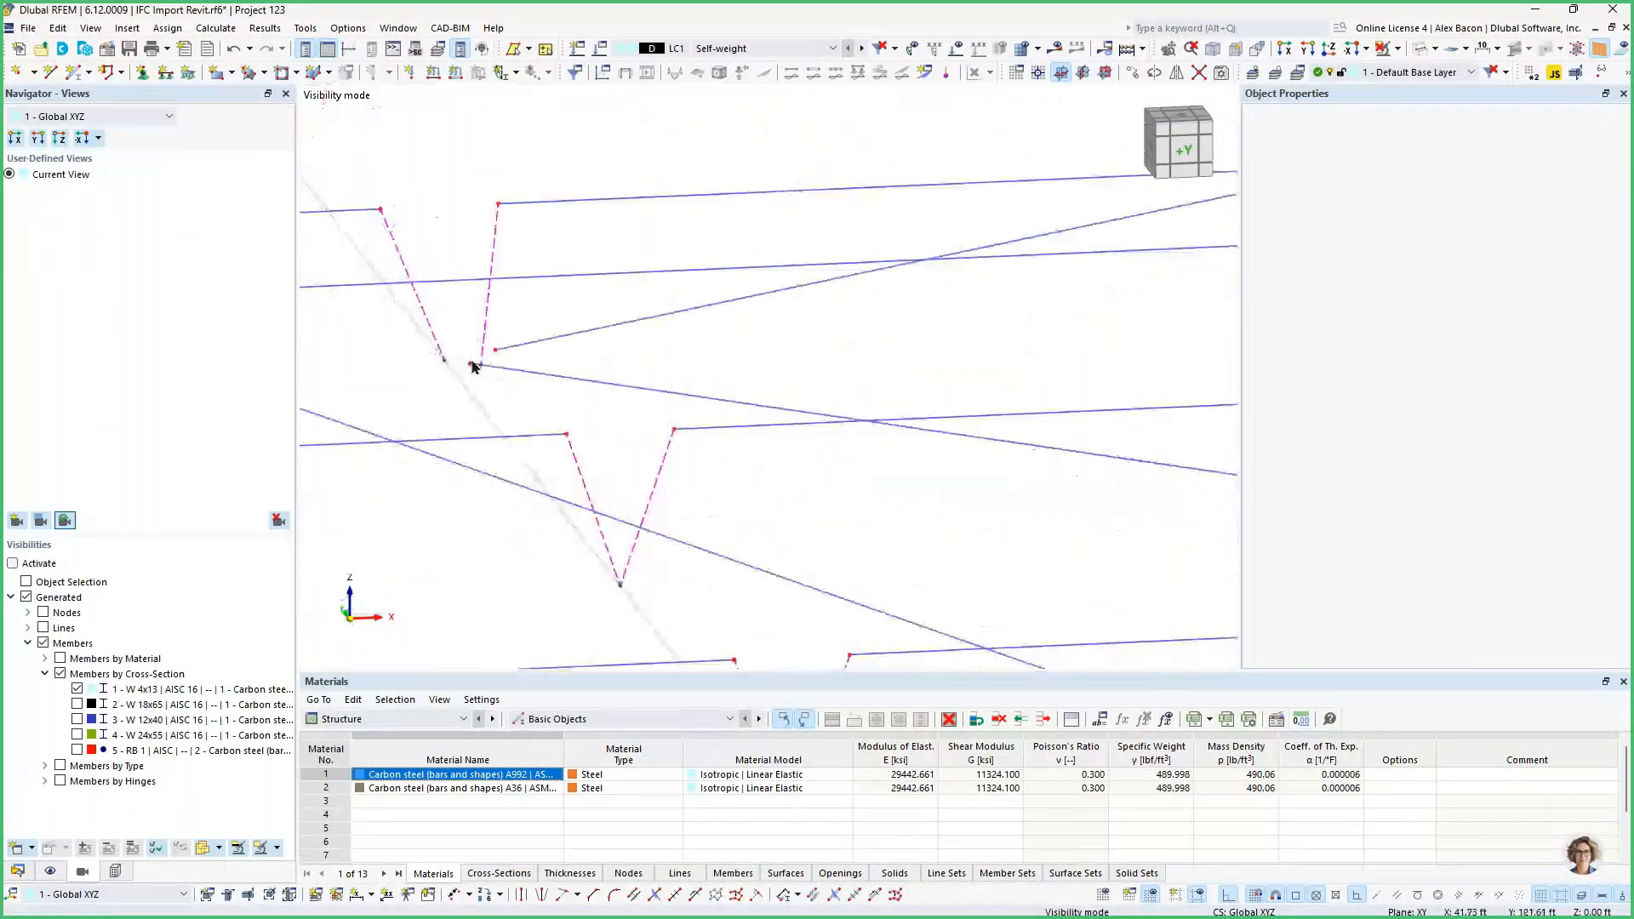
scroll(475, 367, "down", 4)
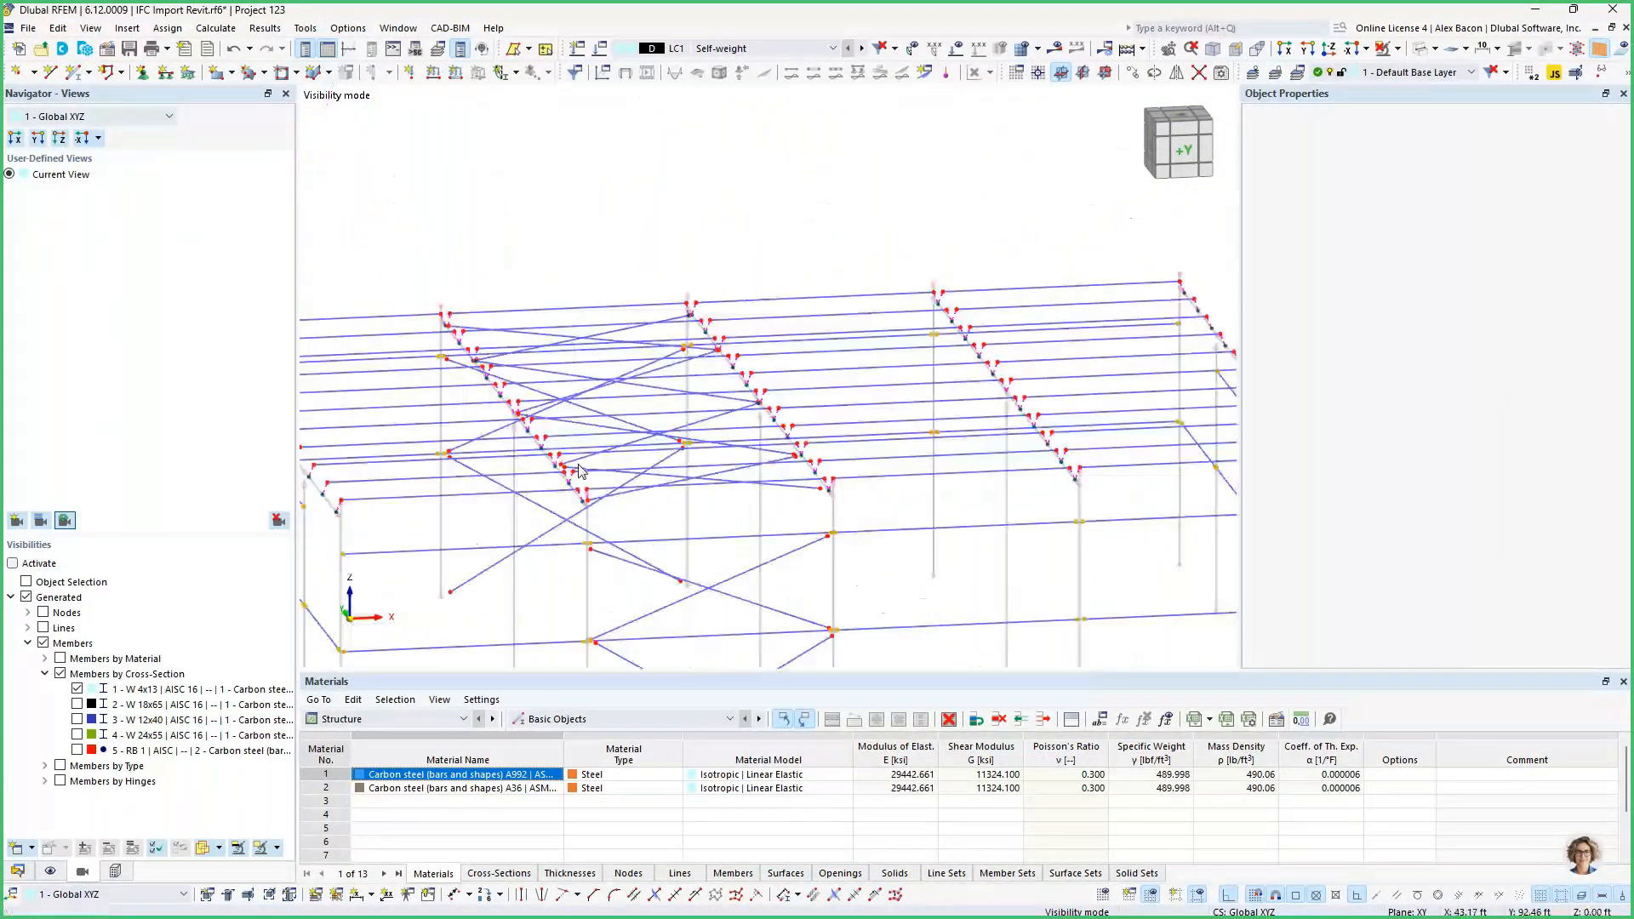
Show only the RB 1 members and exclude all of the rod bracing from the third nodal link's search.
double_click(579, 471)
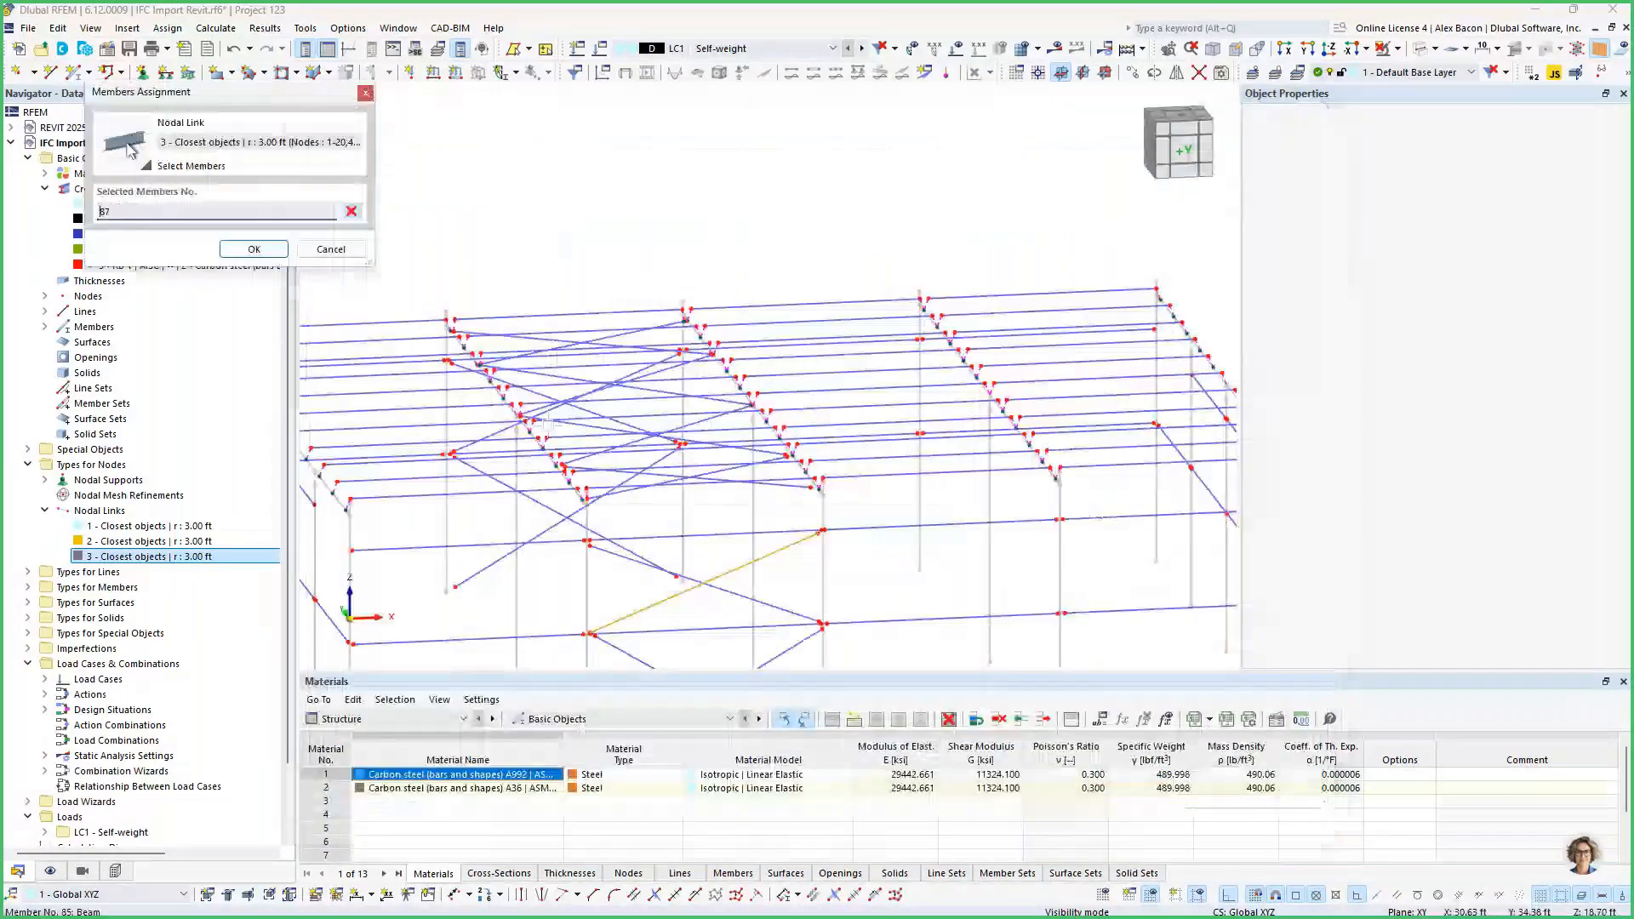
scroll(608, 466, "down", 3)
left_click(81, 873)
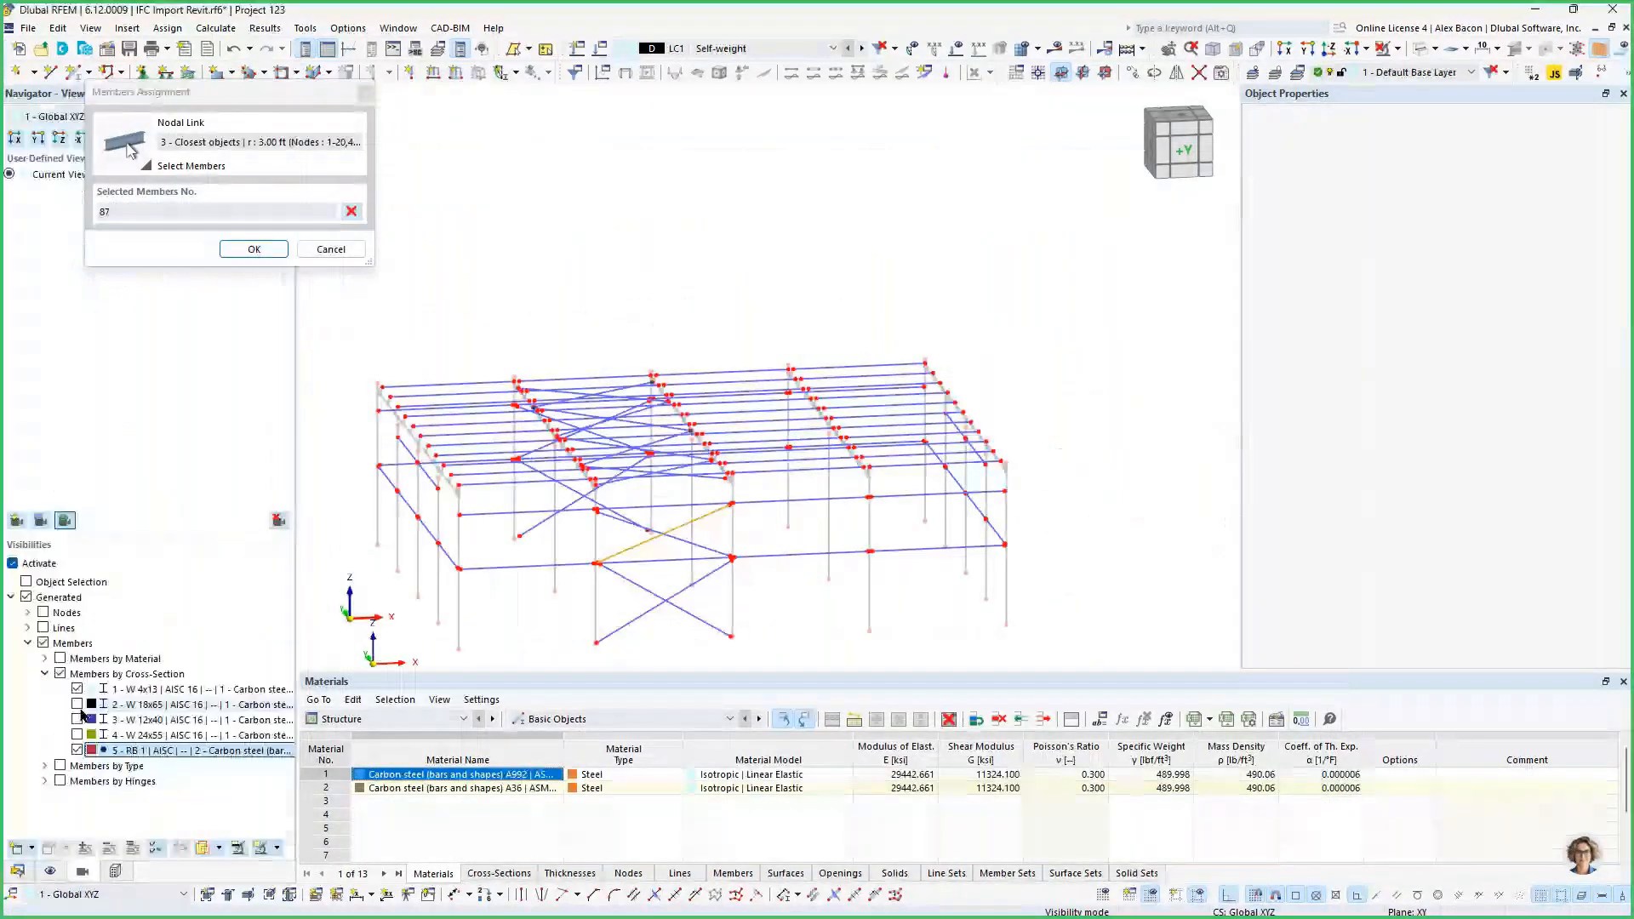
left_click(77, 688)
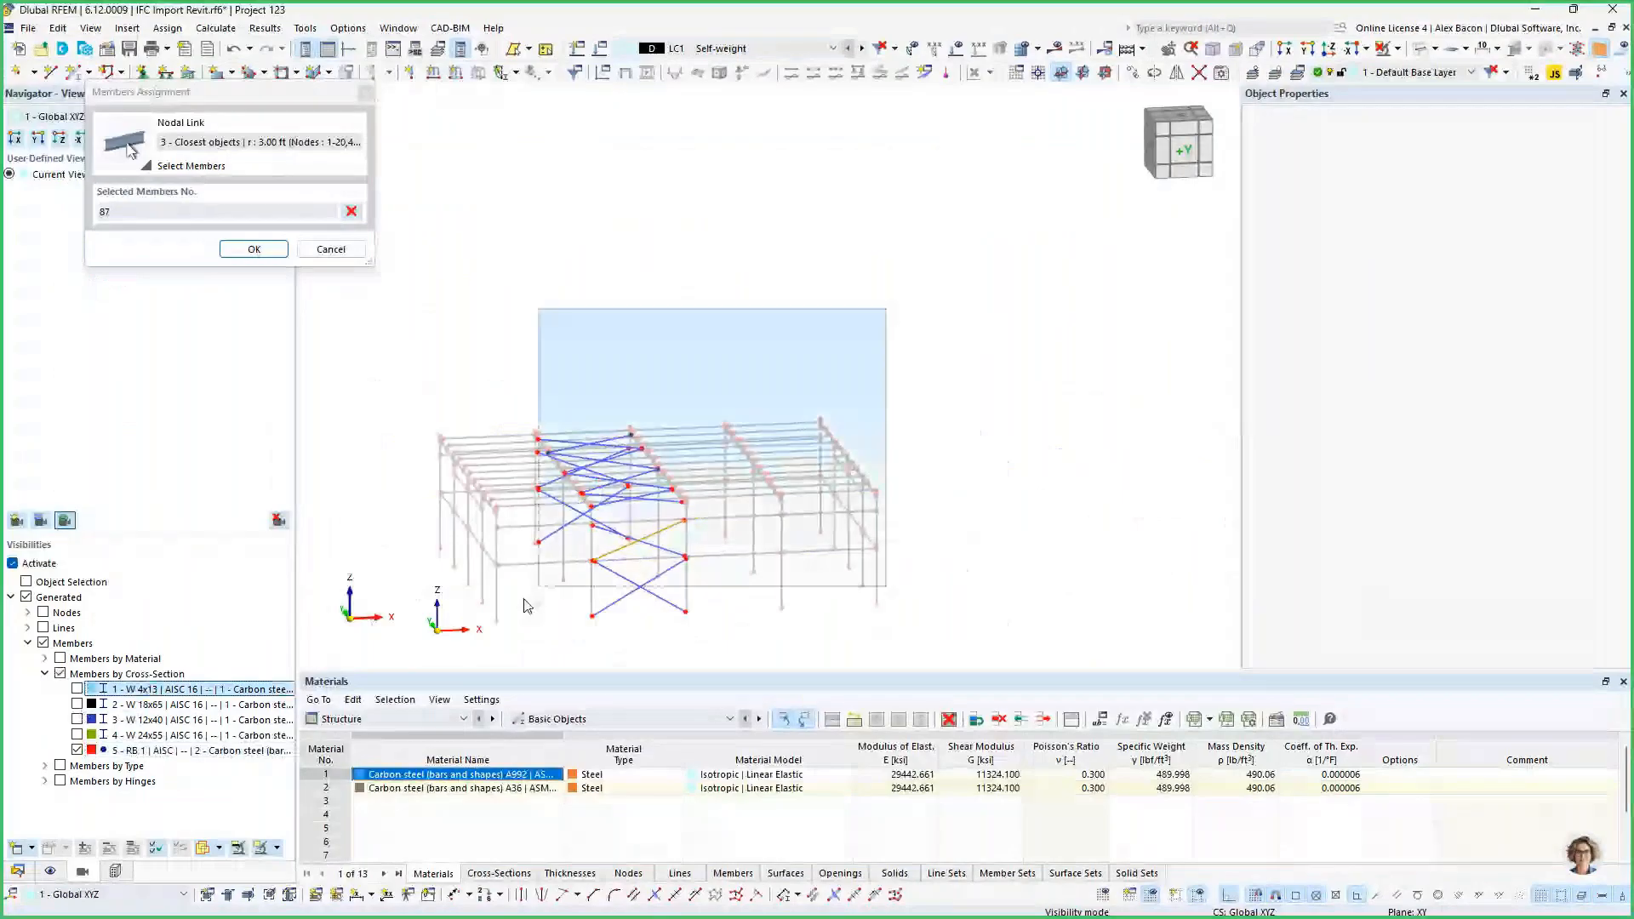
left_click_drag(525, 606, 523, 608)
left_click(254, 249)
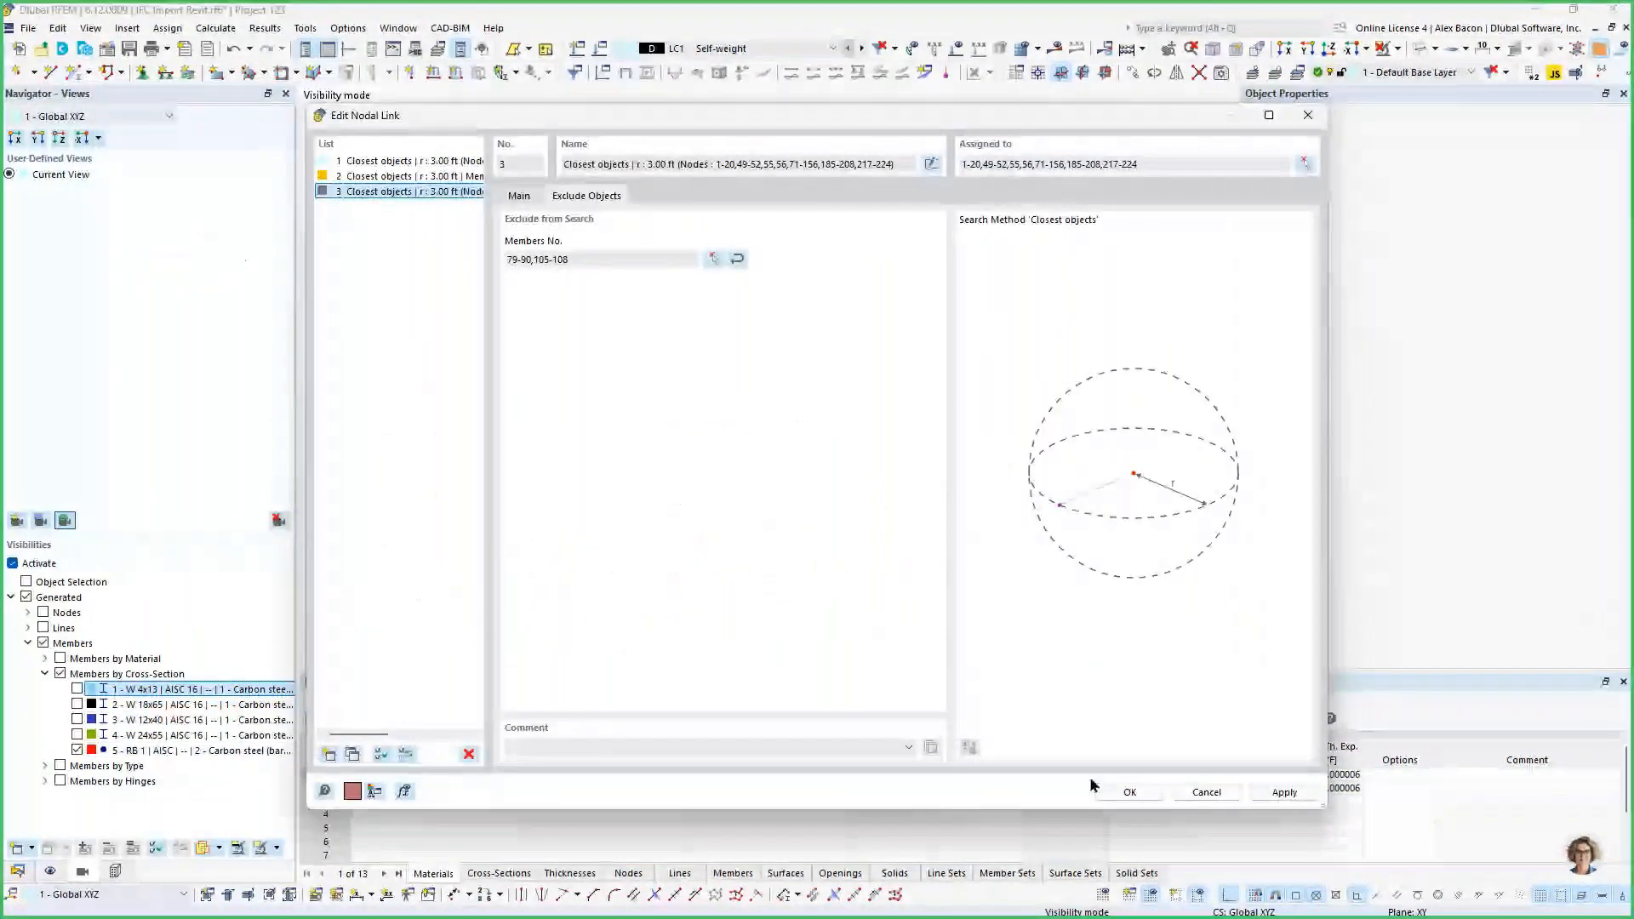
left_click(1127, 792)
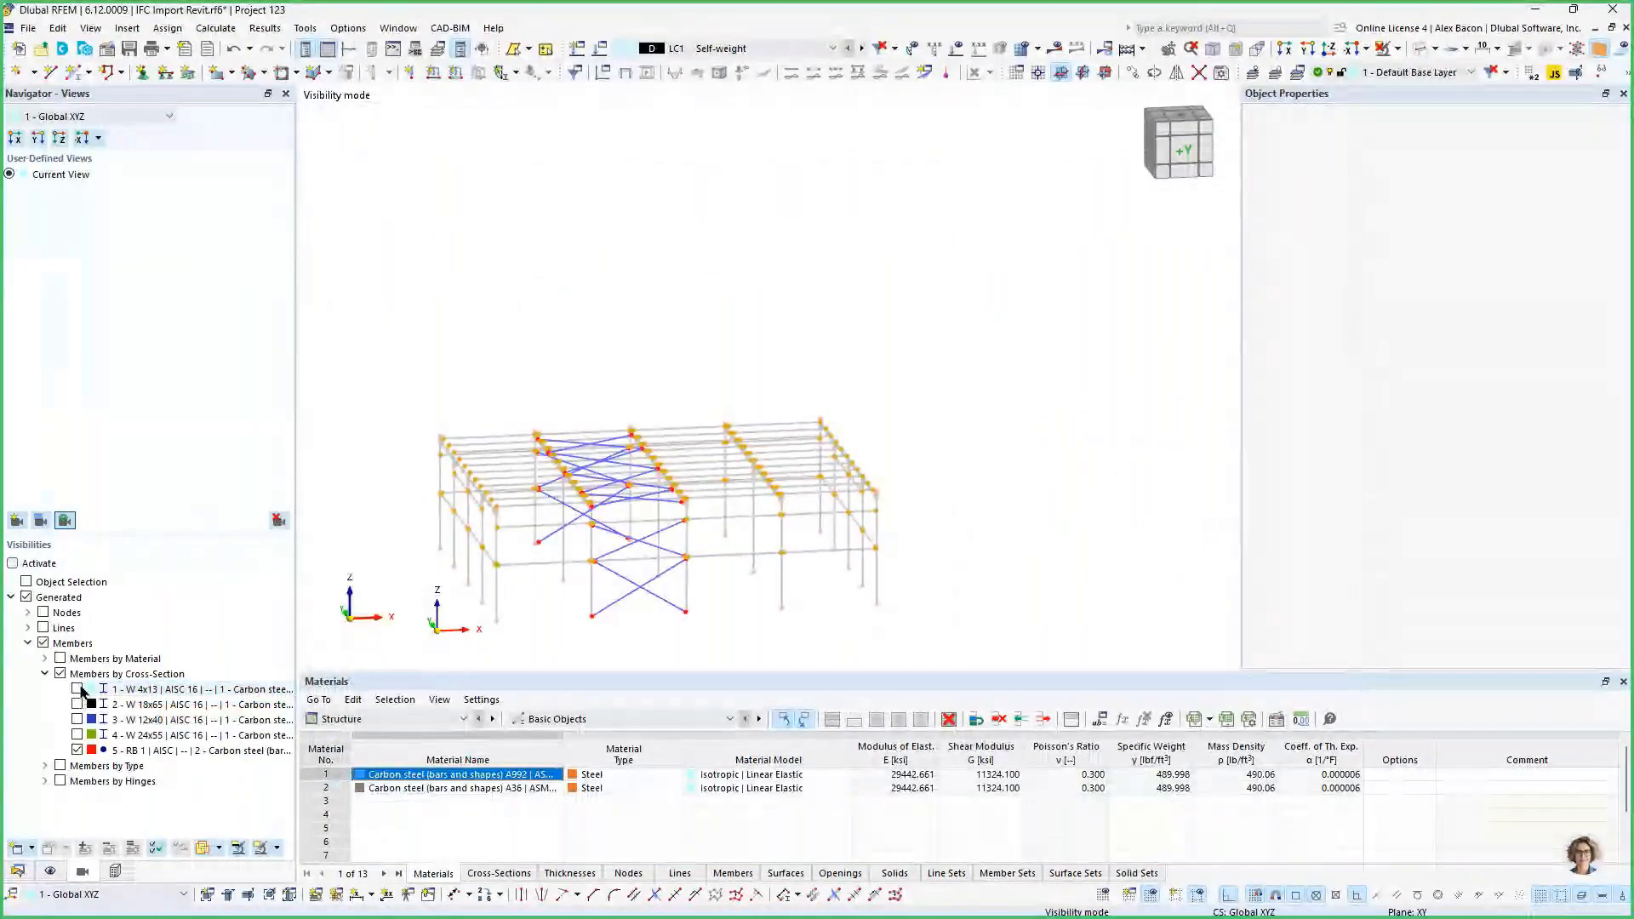
Make the W 4x13 members visible instead of RB 1 and check their nodal links along the rafters and columns.
left_click(77, 690)
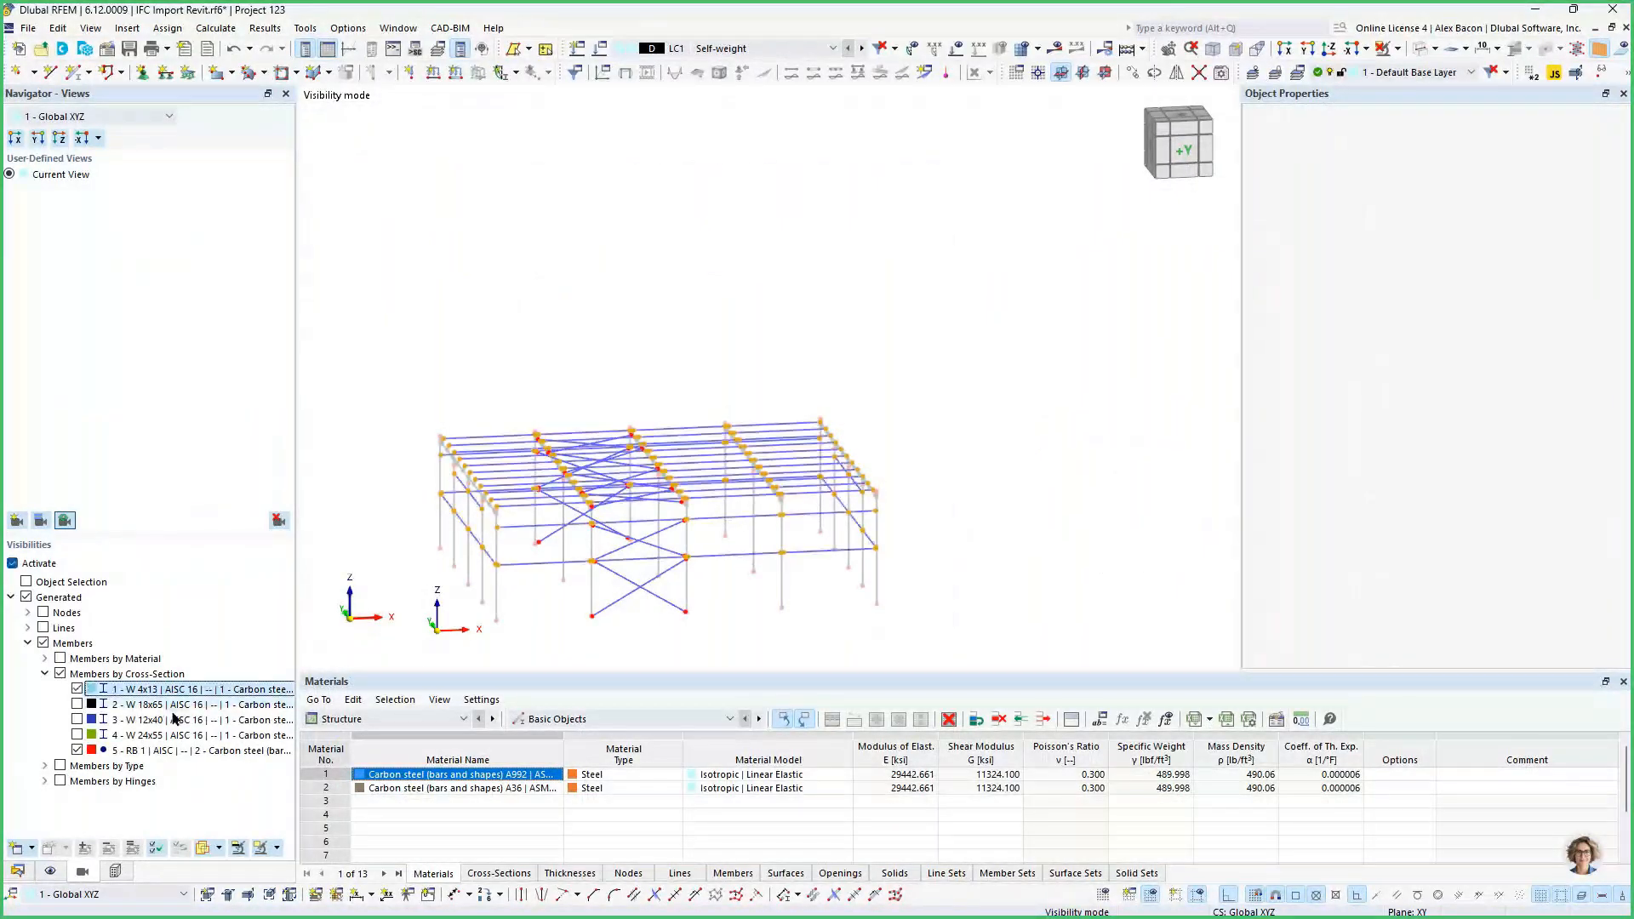
left_click(78, 751)
scroll(586, 510, "up", 4)
middle_click_drag(585, 510, 868, 467)
scroll(602, 431, "up", 6)
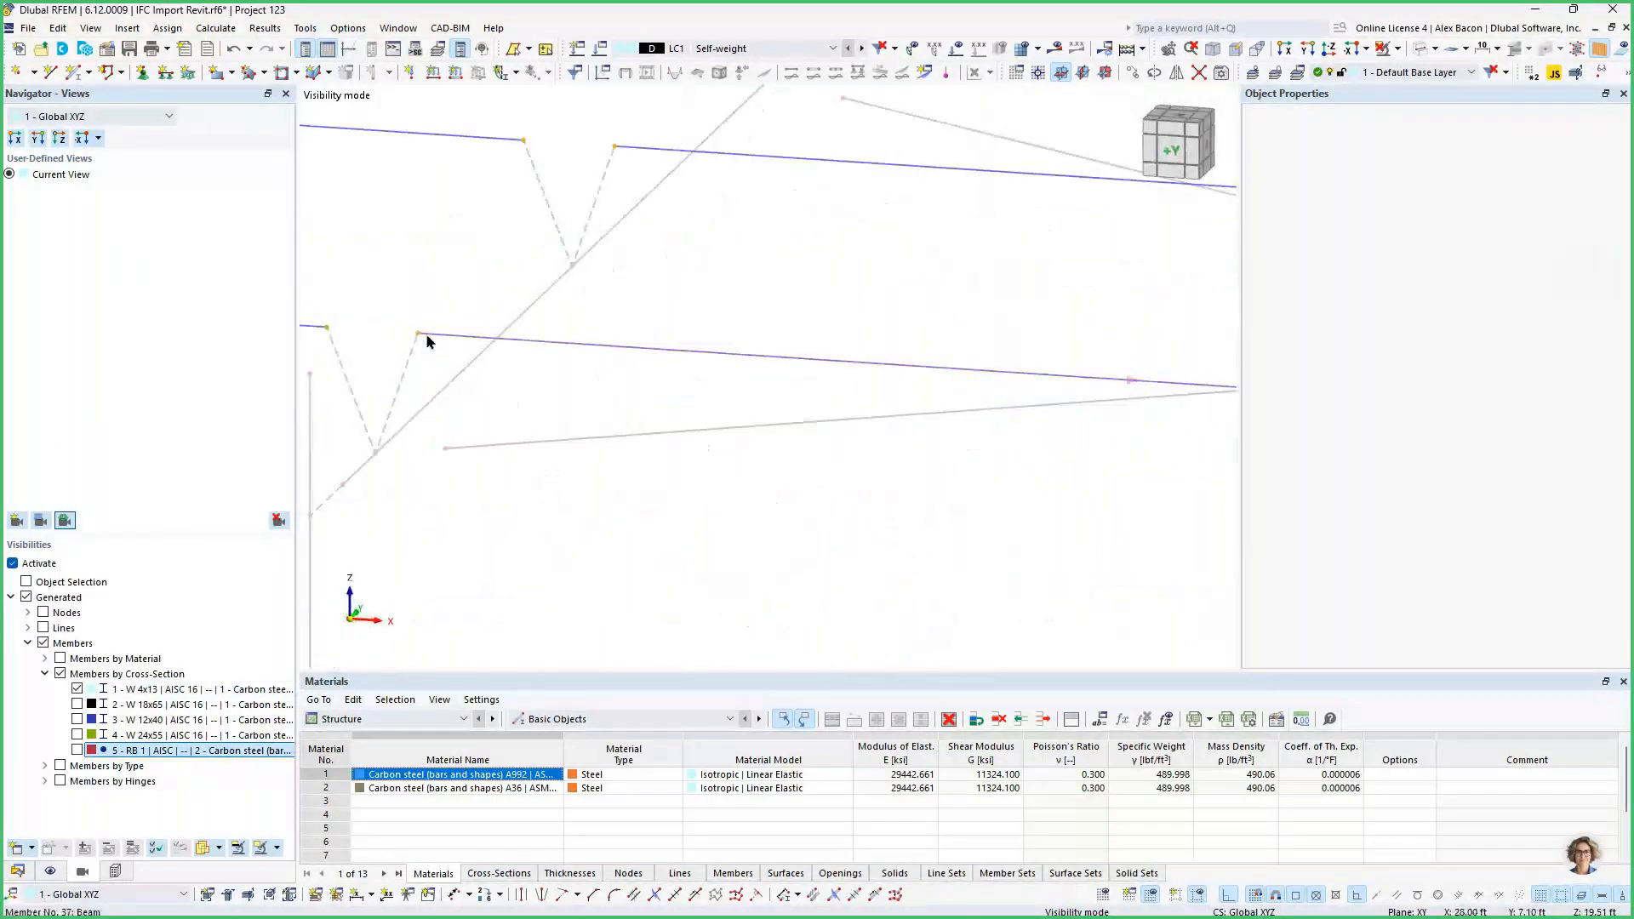
scroll(555, 273, "down", 4)
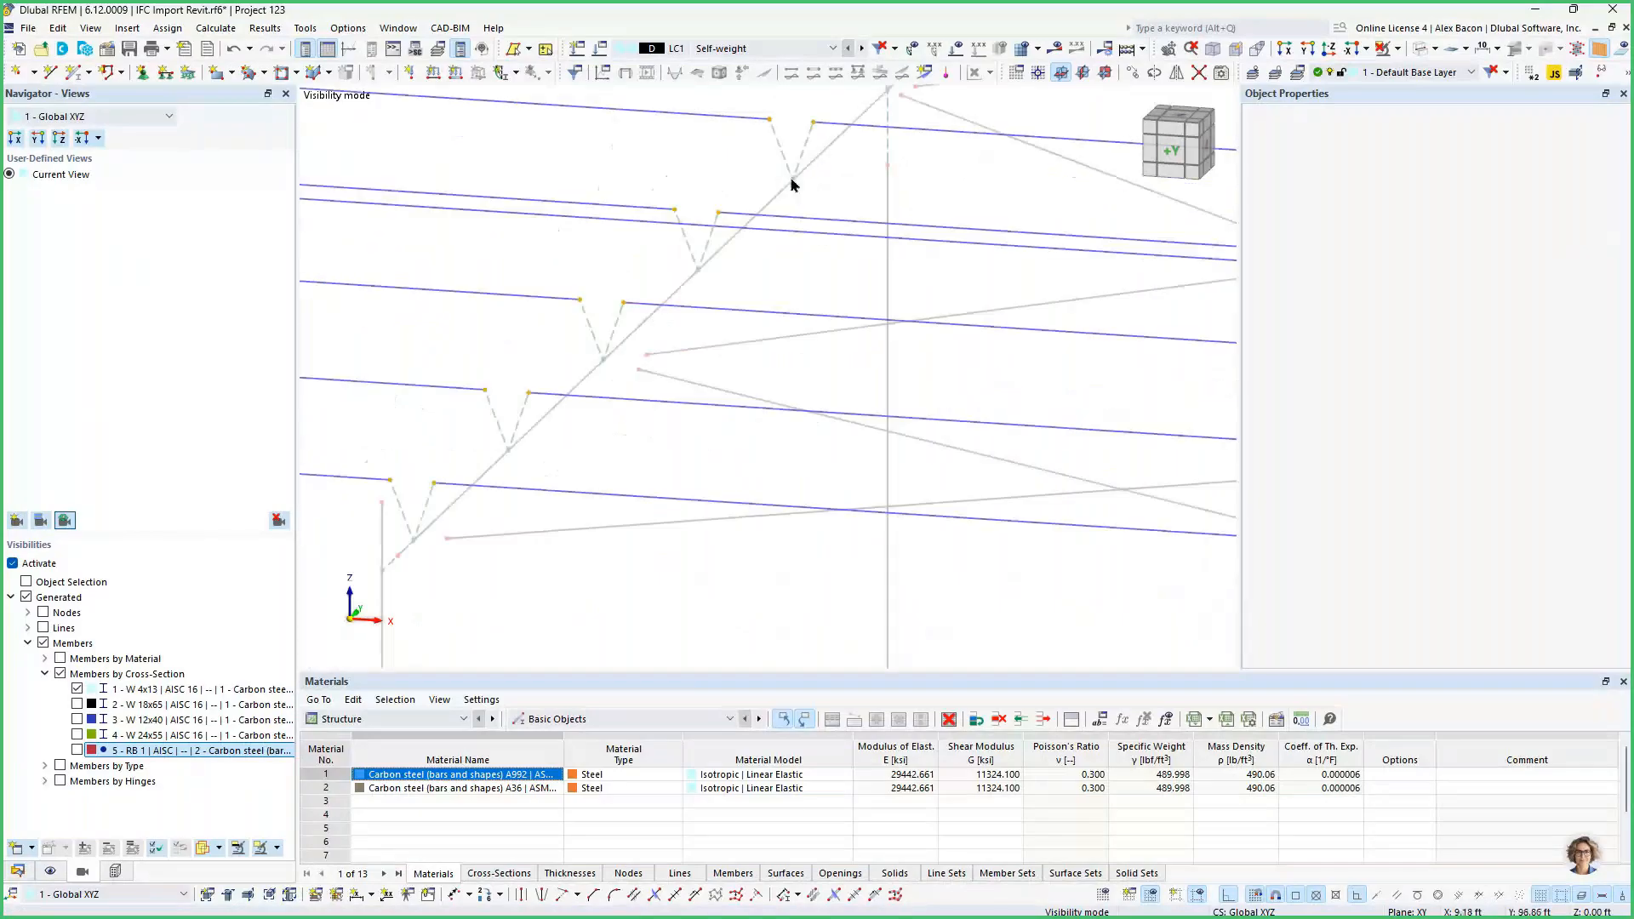
middle_click_drag(795, 325, 634, 494)
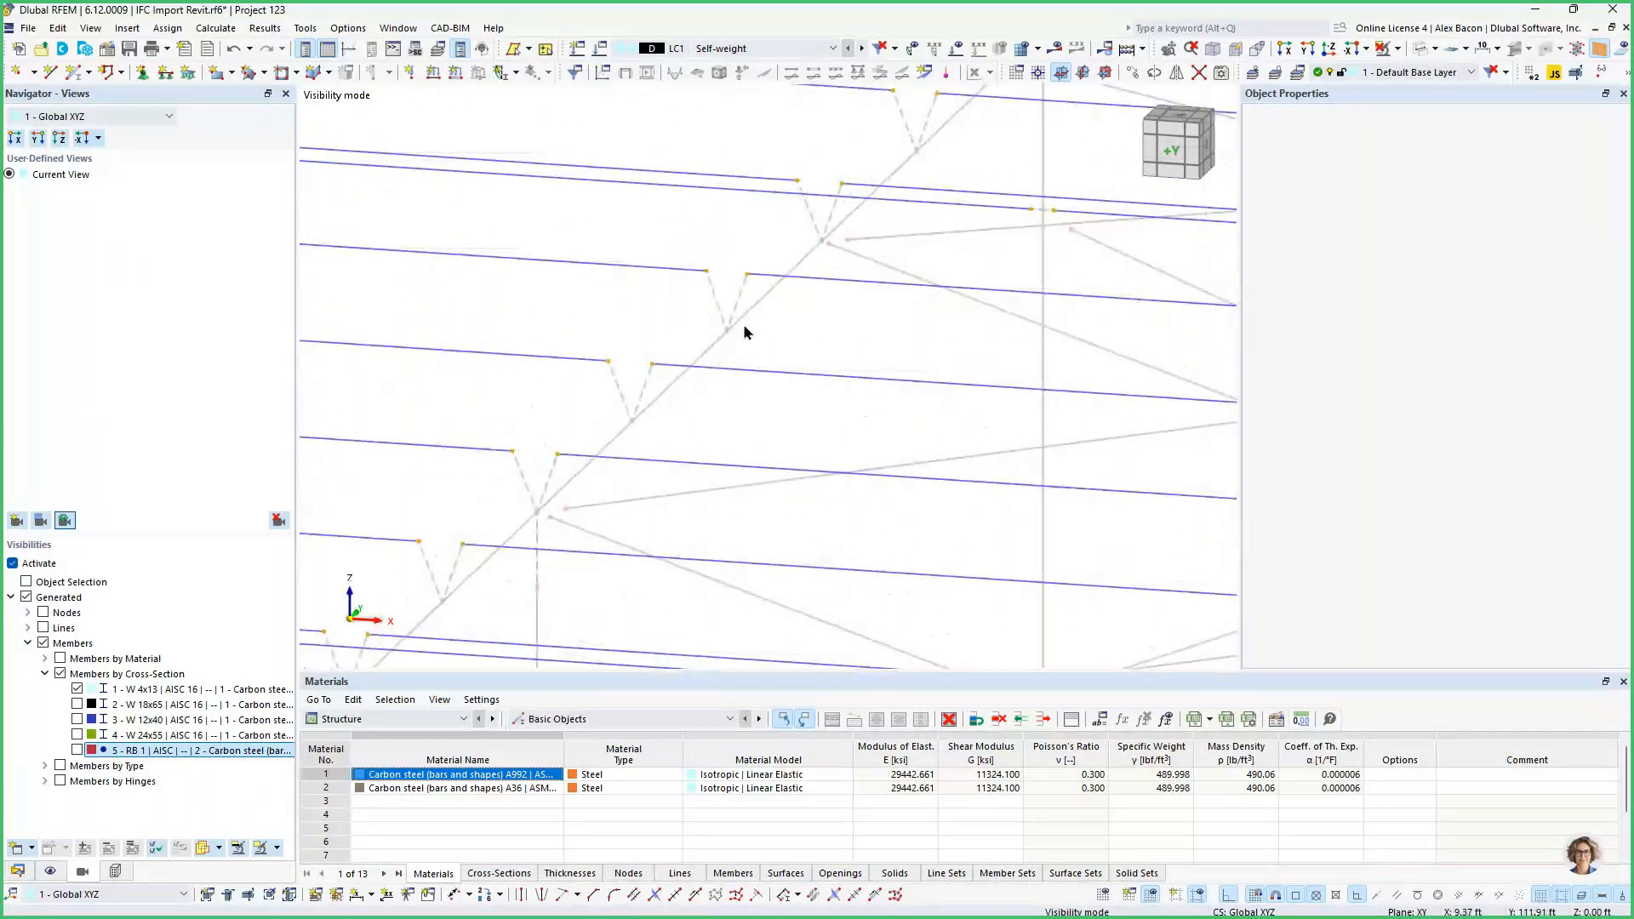
scroll(743, 333, "down", 5)
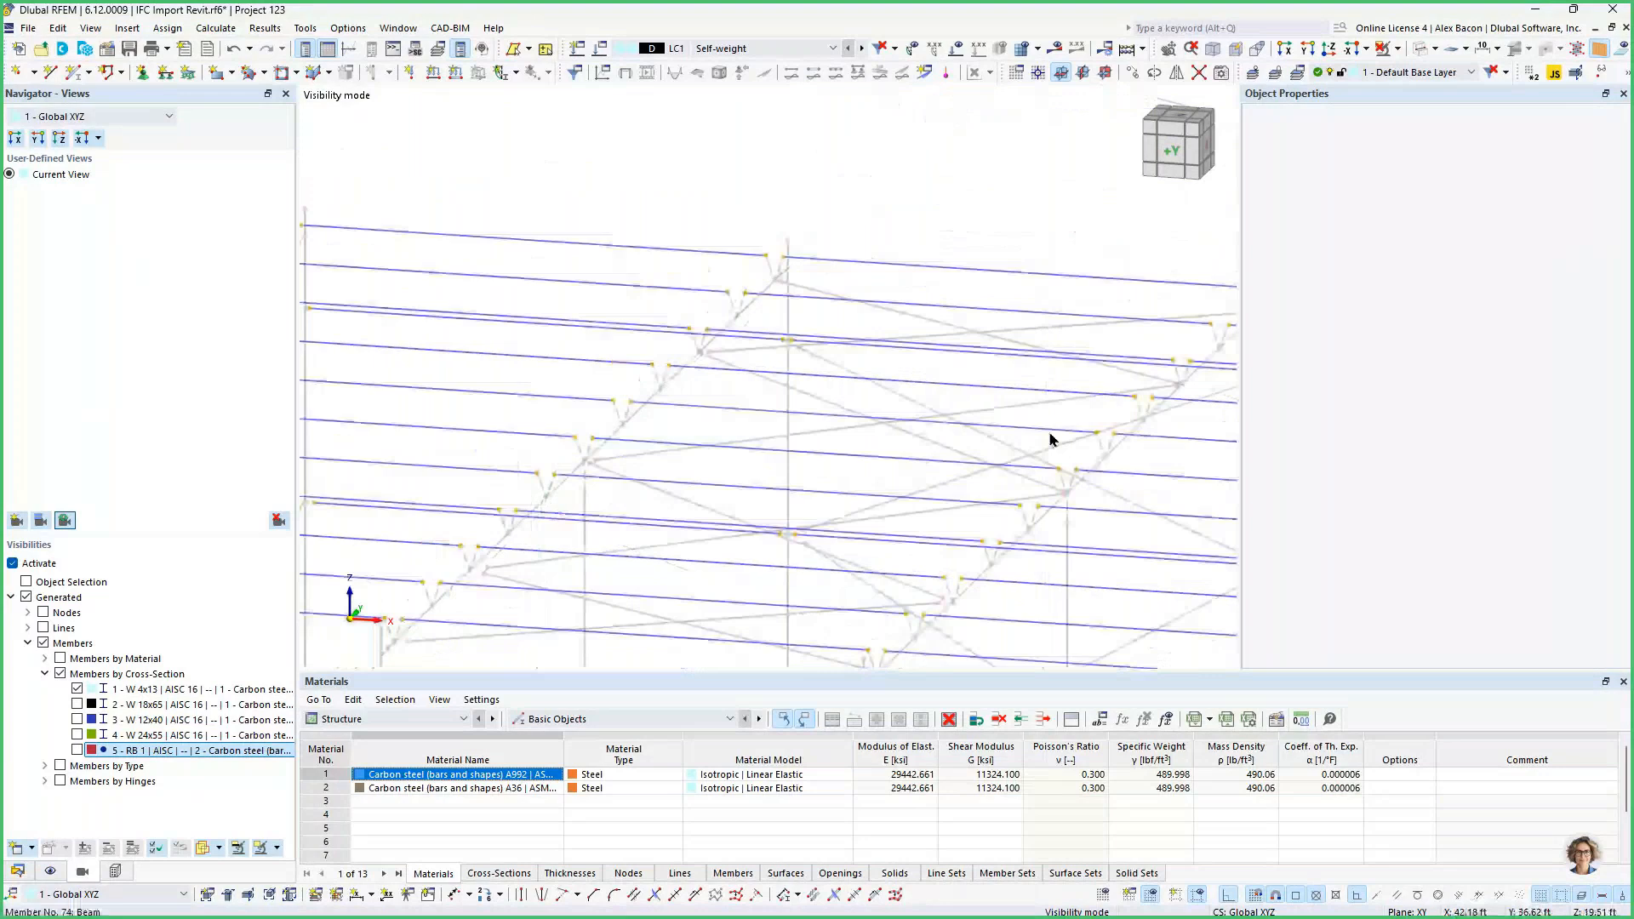
middle_click_drag(924, 497, 761, 339)
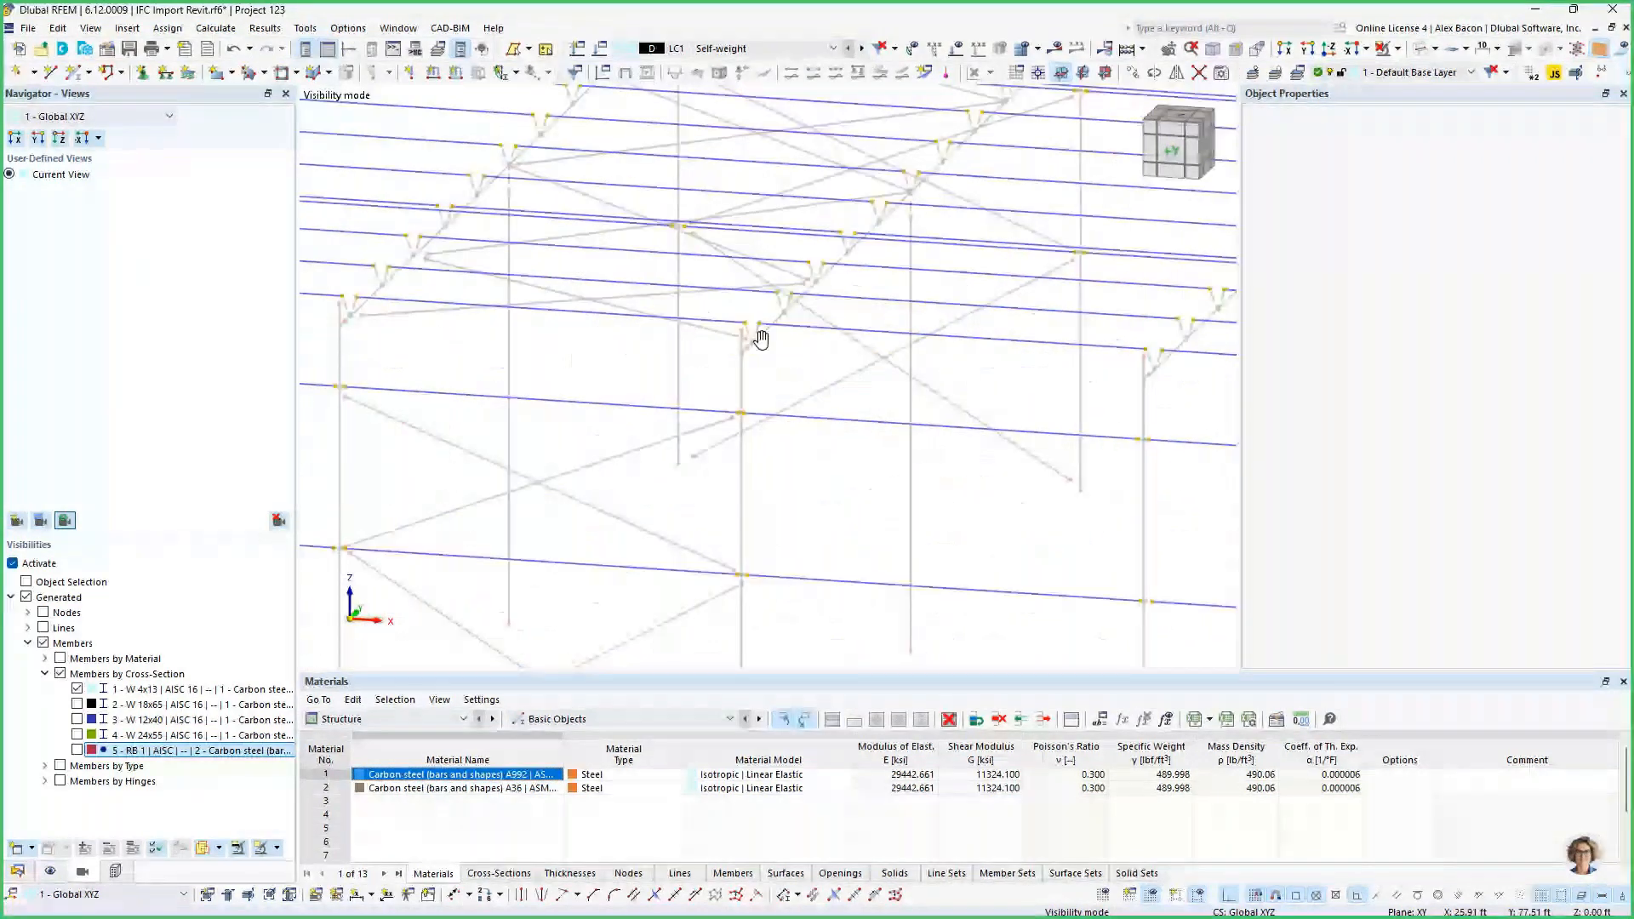
scroll(979, 457, "down", 5)
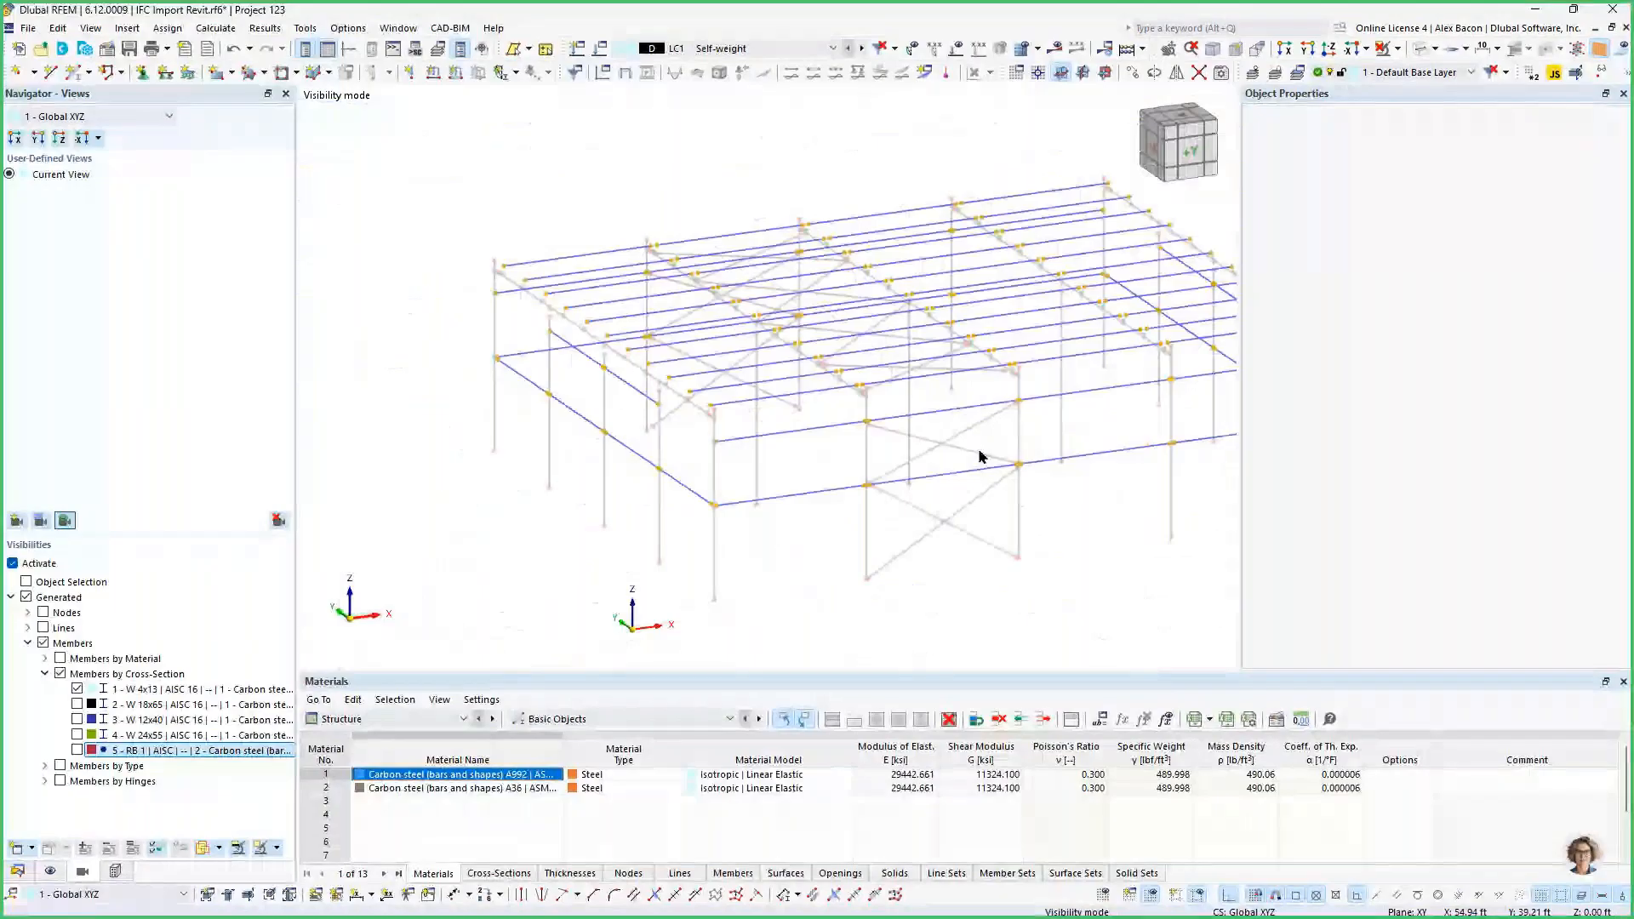
middle_click_drag(980, 451, 835, 446)
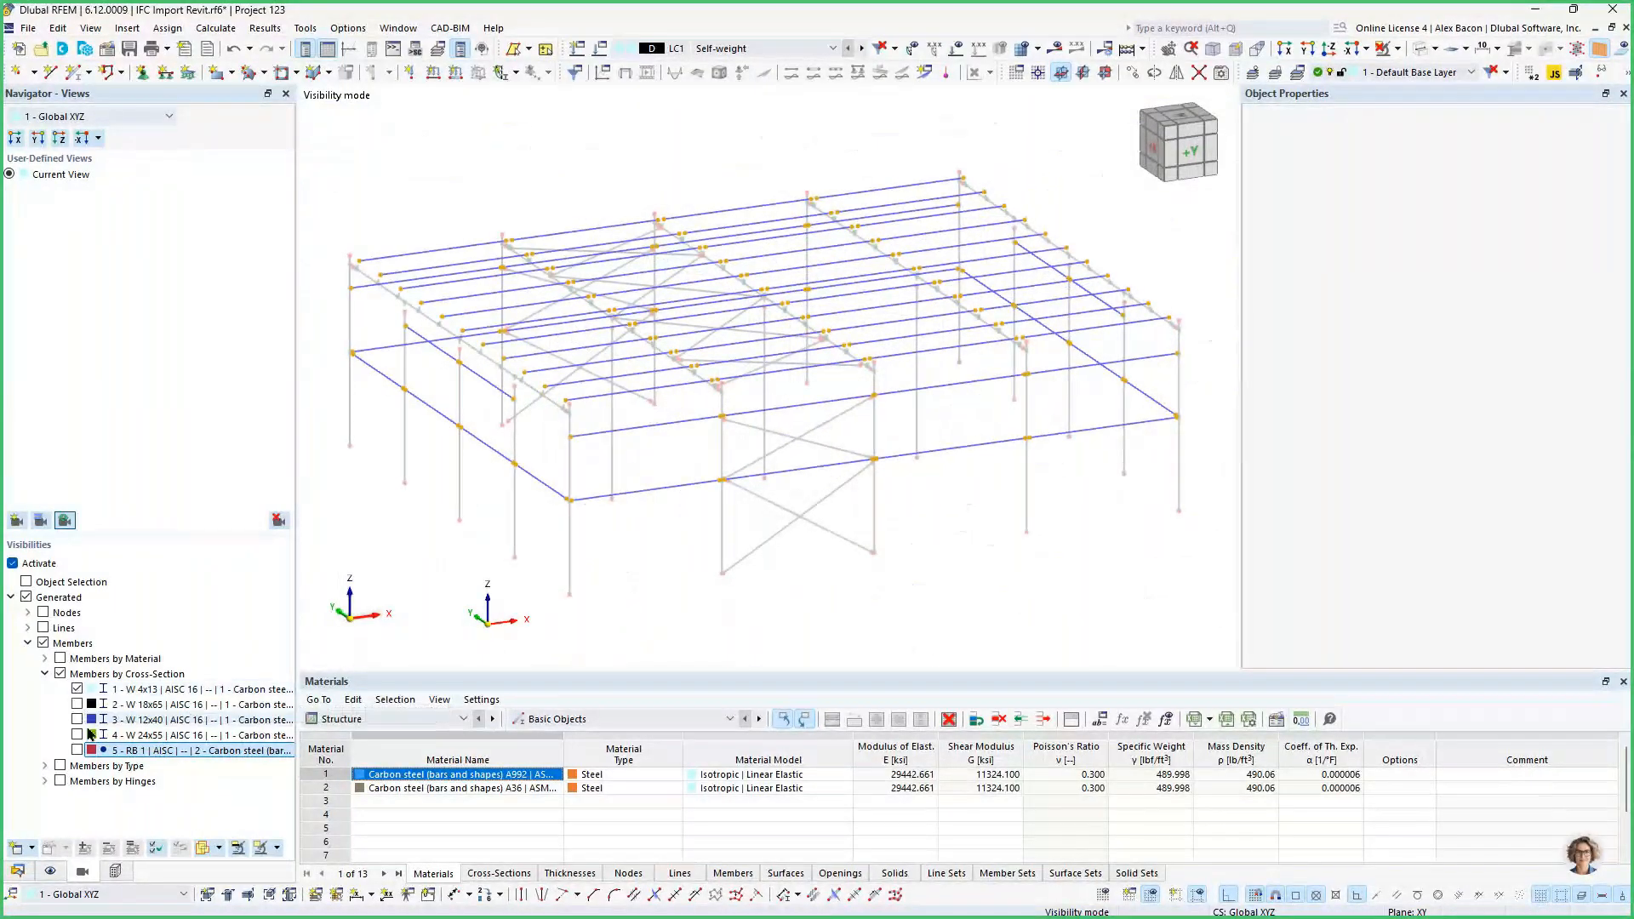
Make only the RB 1 rod bracing visible and examine its unconnected ends at the column joints.
left_click(77, 690)
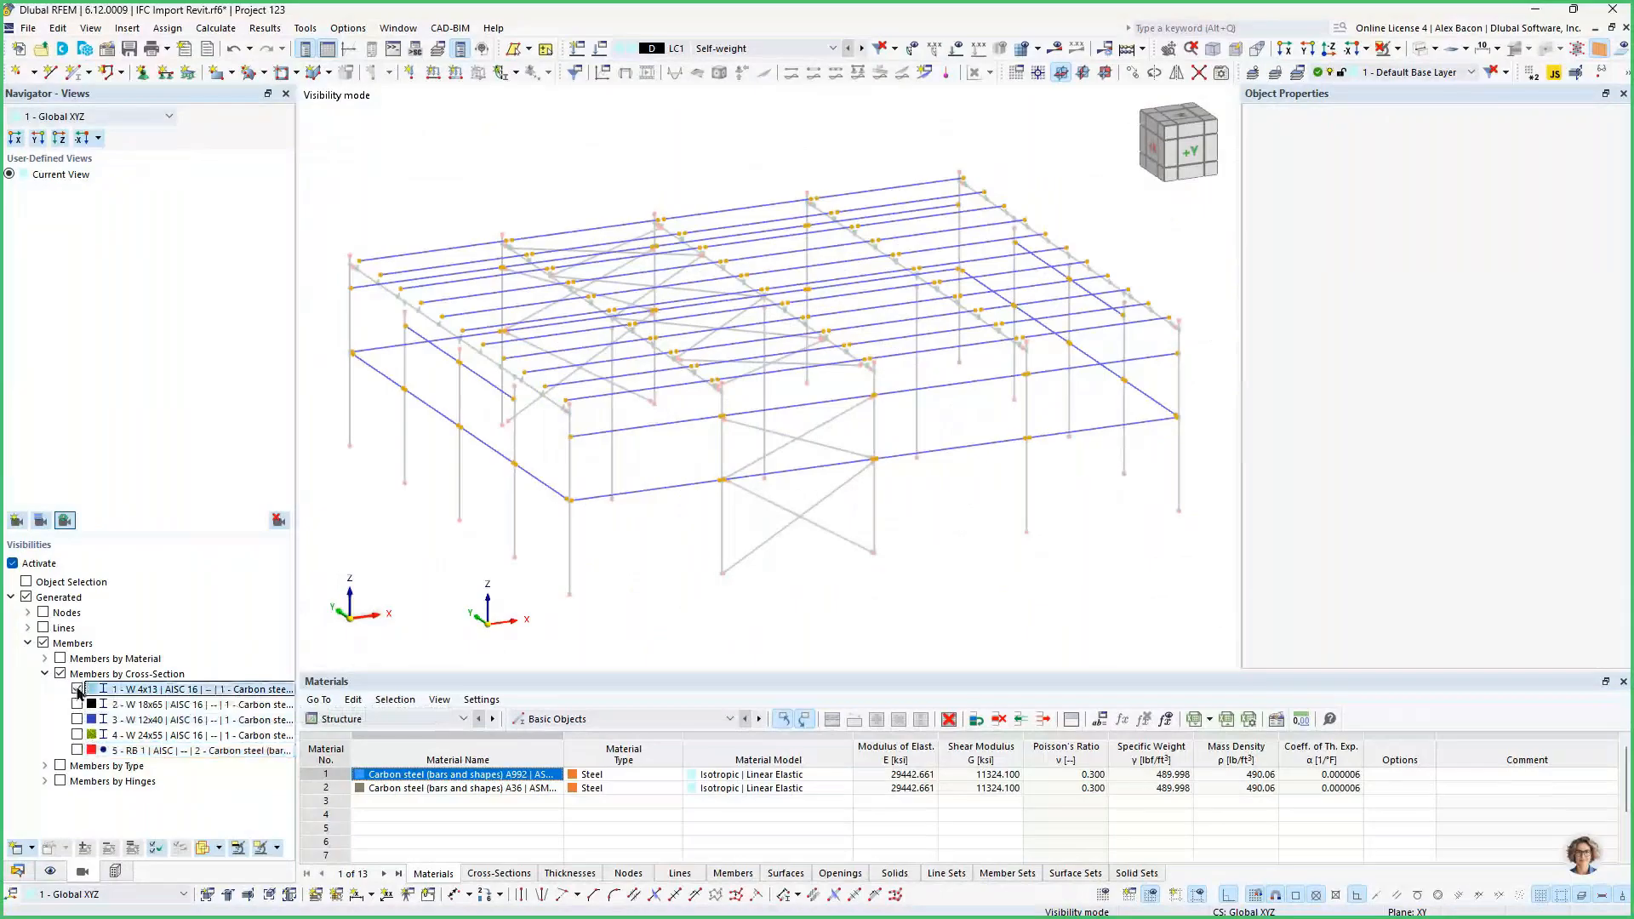
left_click(77, 751)
scroll(687, 525, "up", 5)
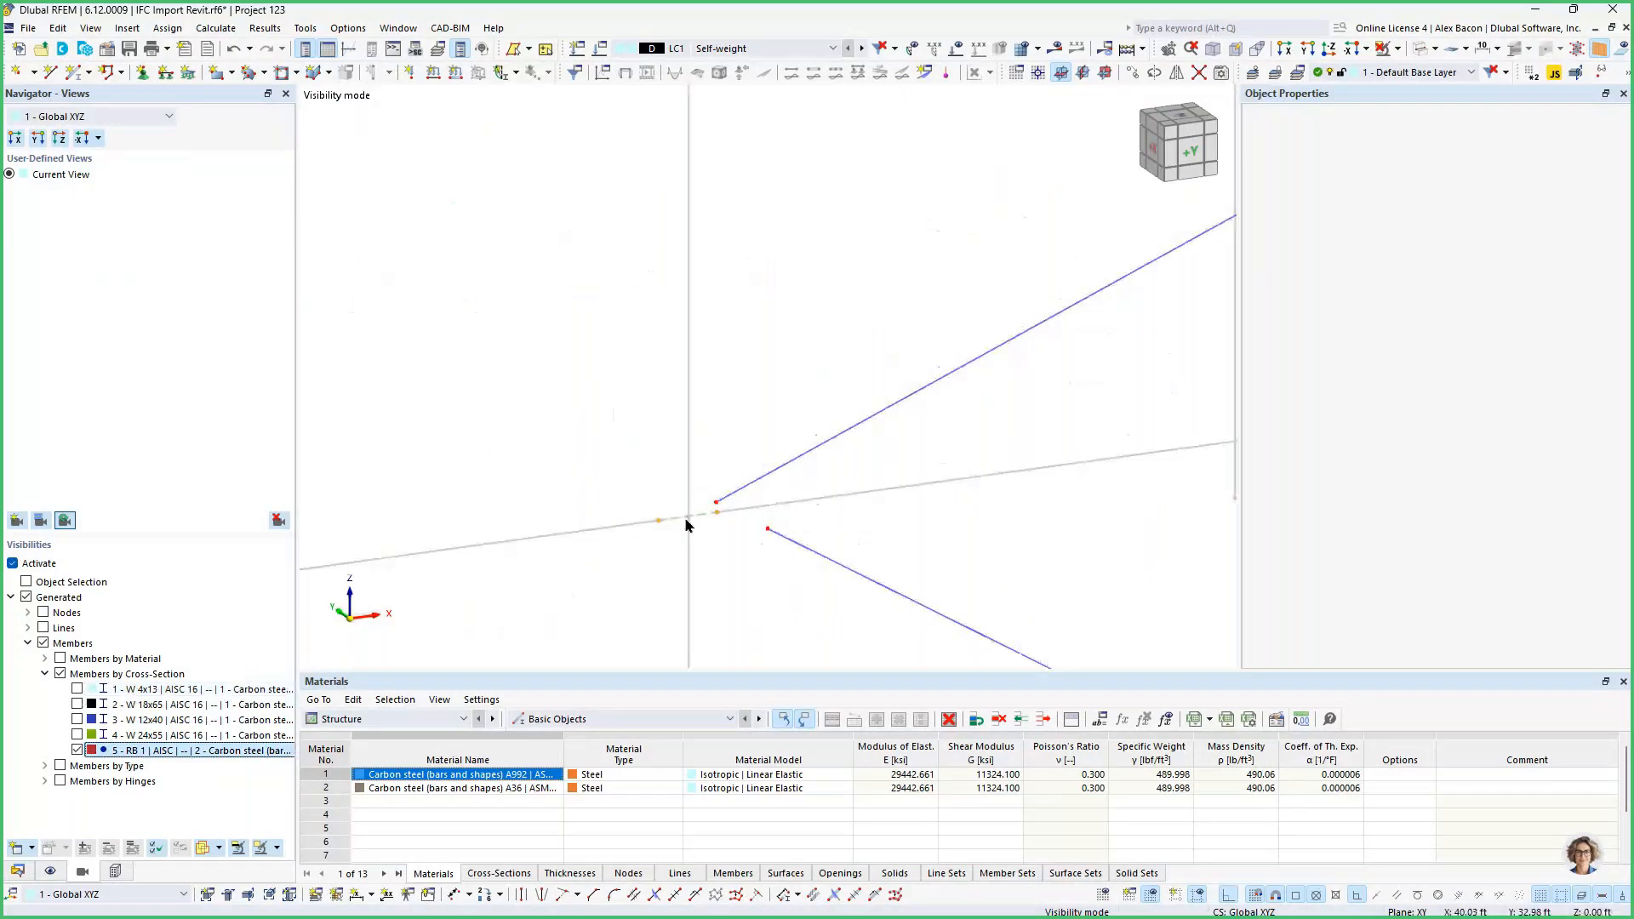
scroll(689, 517, "down", 3)
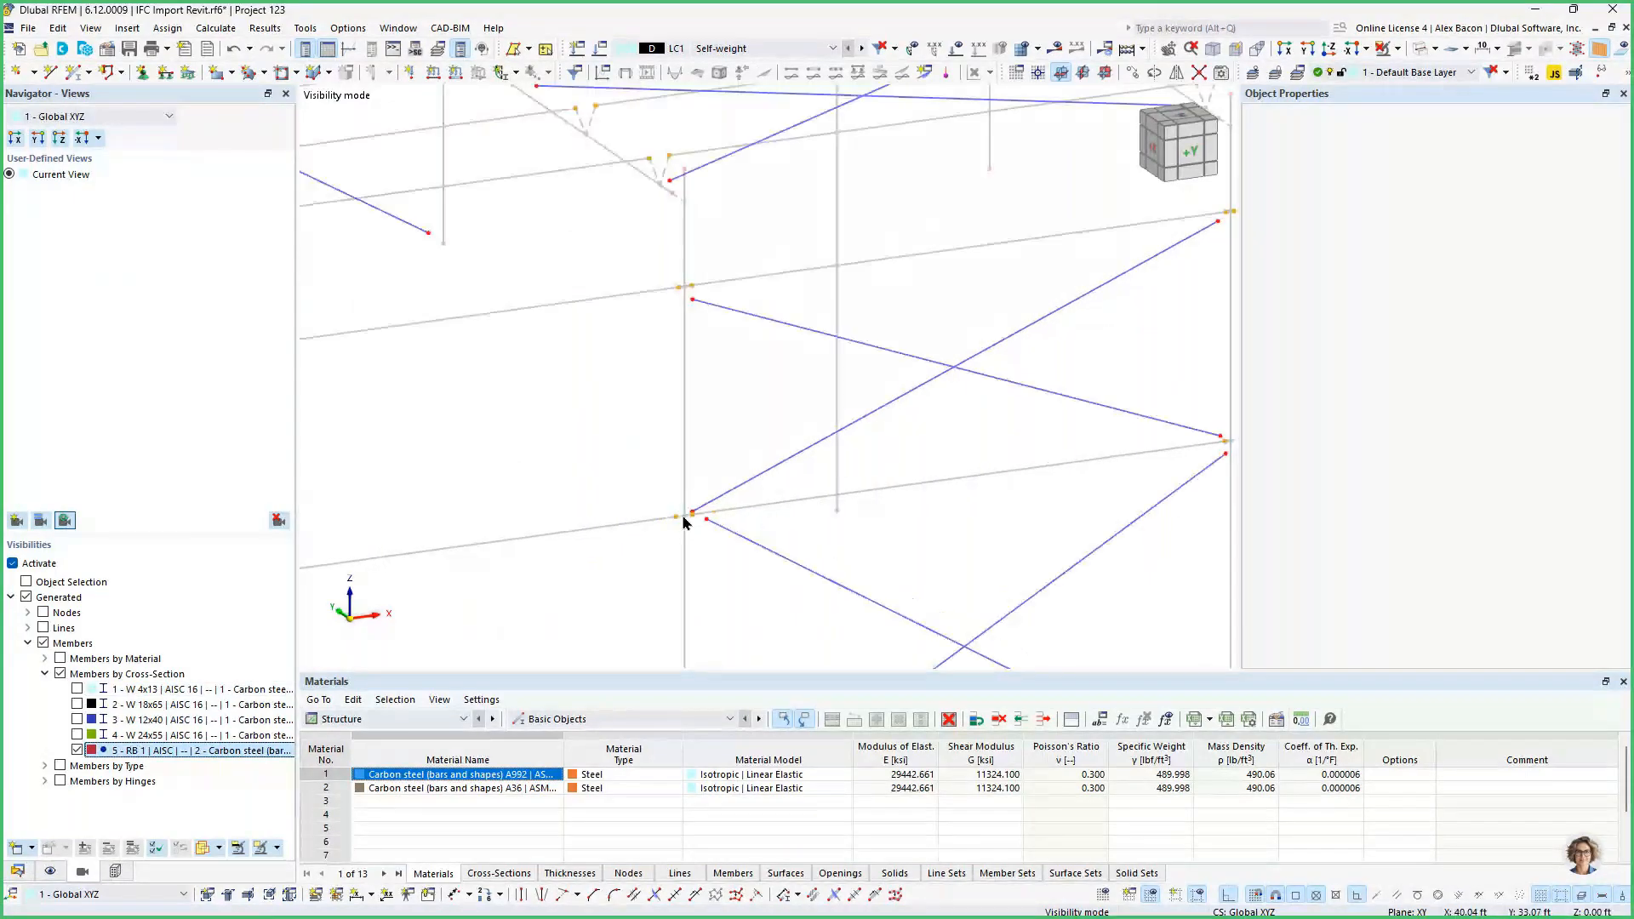
scroll(704, 317, "down", 3)
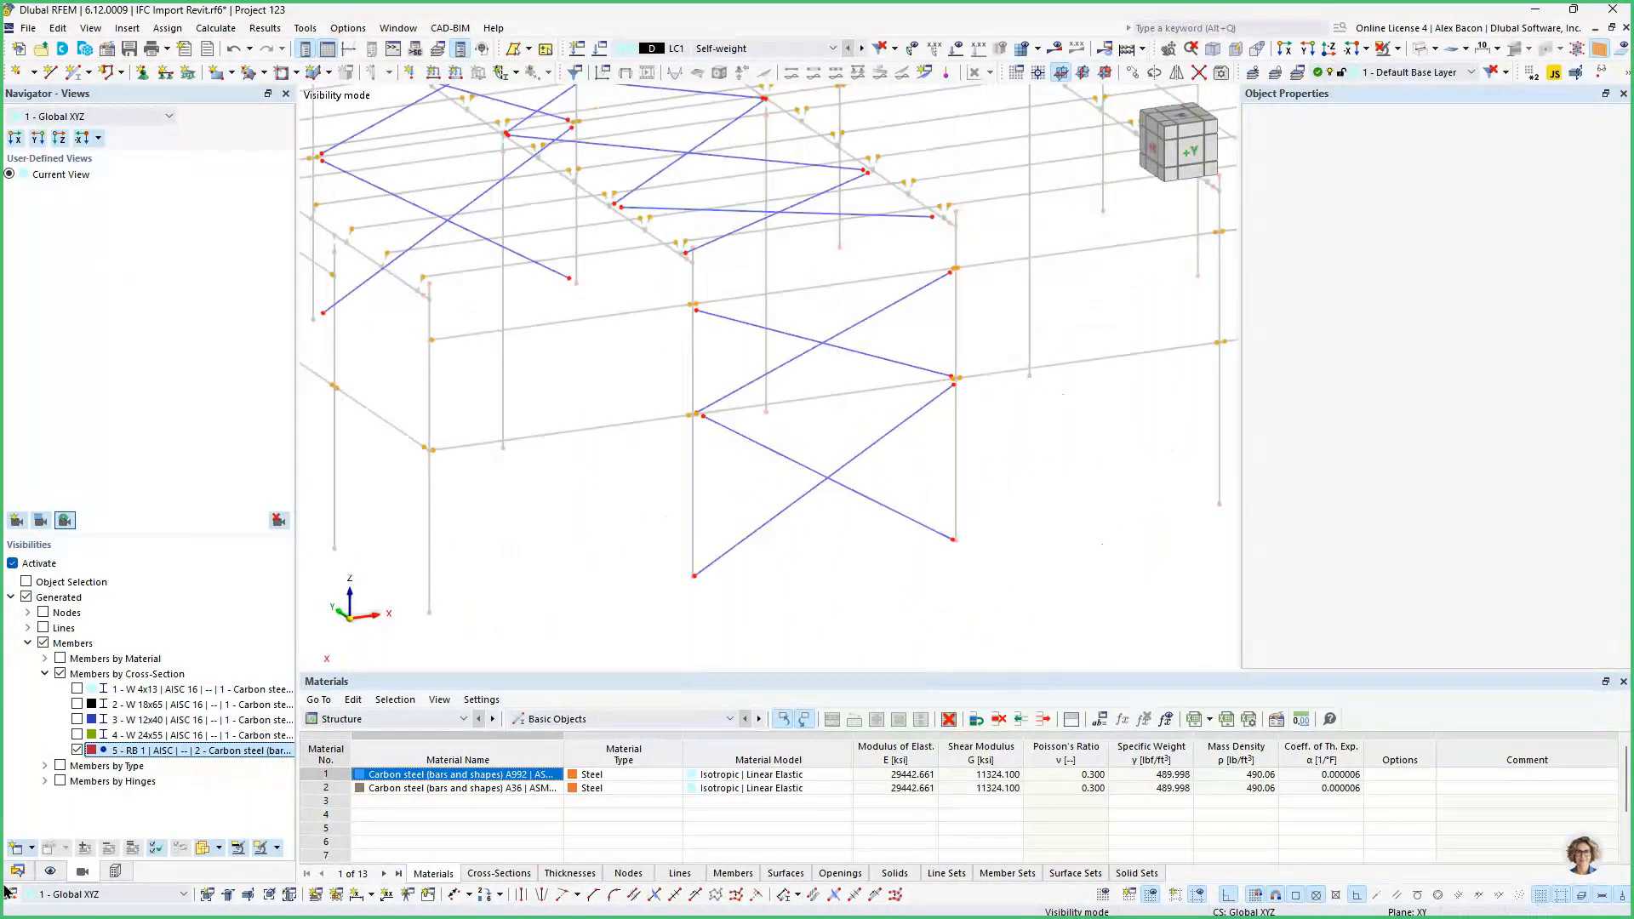
Create a fourth nodal link to the closest nodes with a 3.00 ft search radius, assigned to all RB 1 bracing end nodes.
left_click(17, 870)
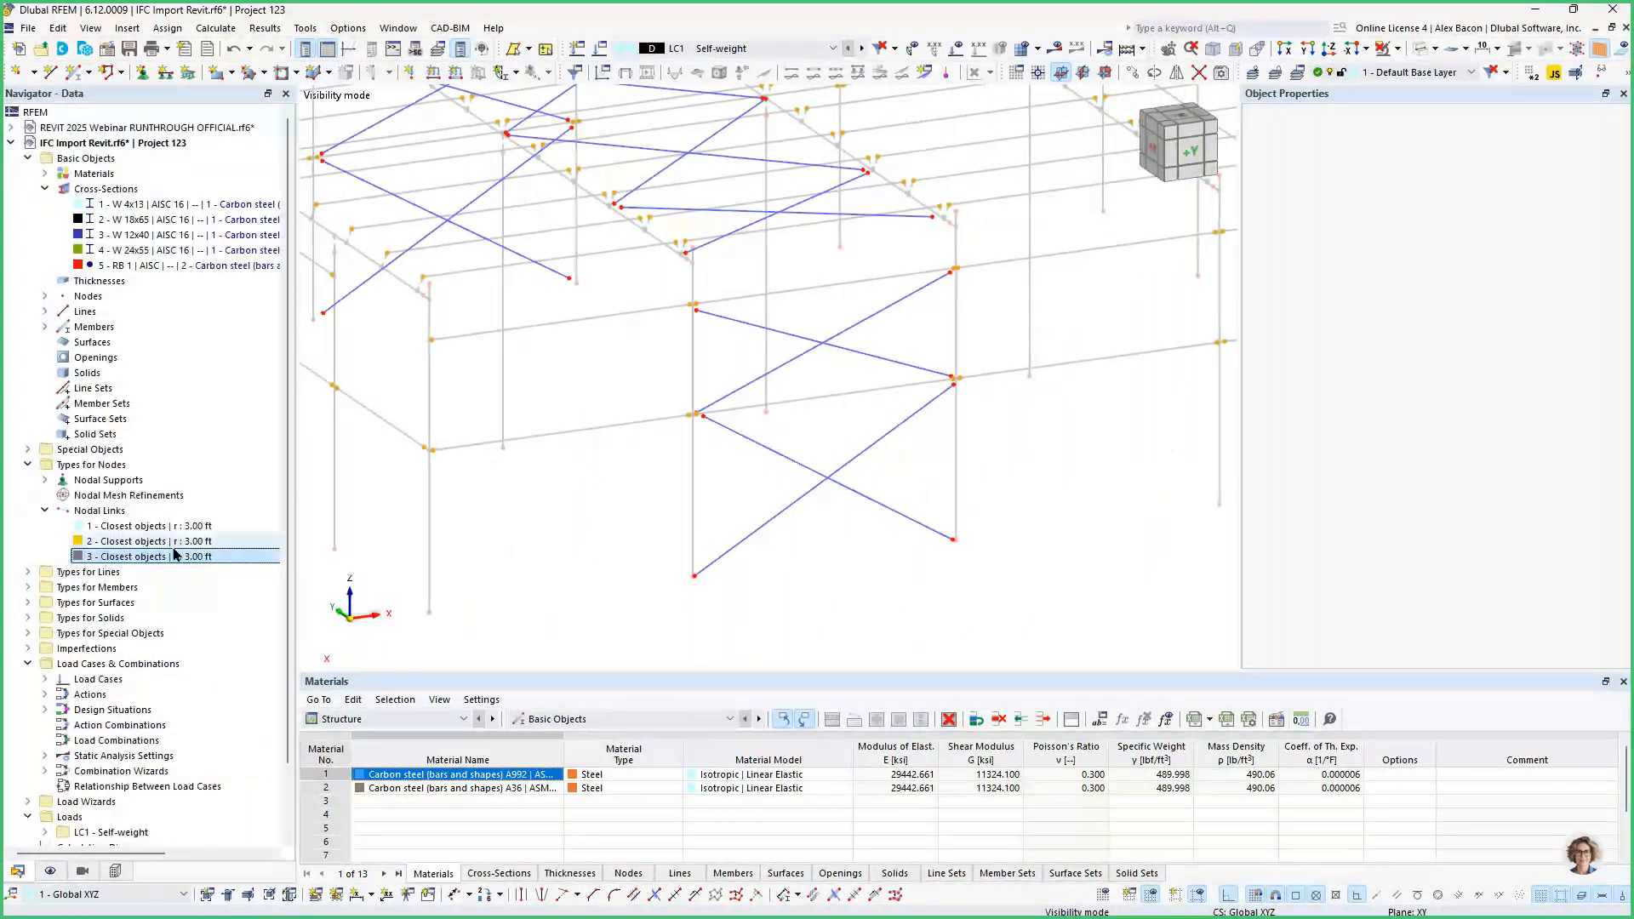
right_click(109, 513)
left_click(166, 544)
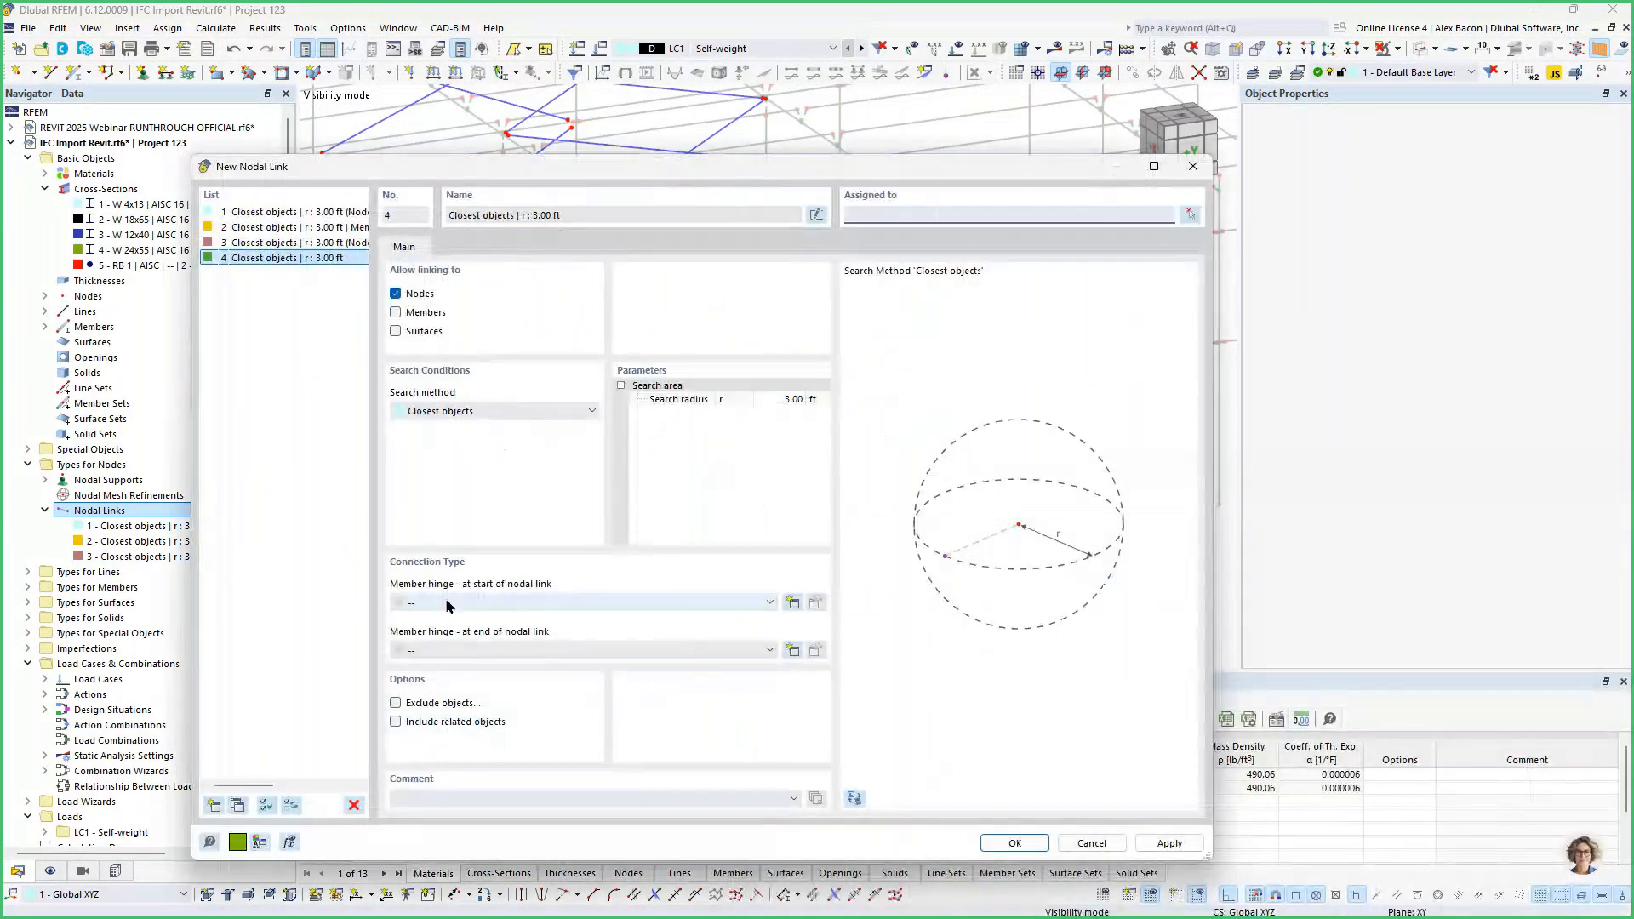
left_click(1191, 215)
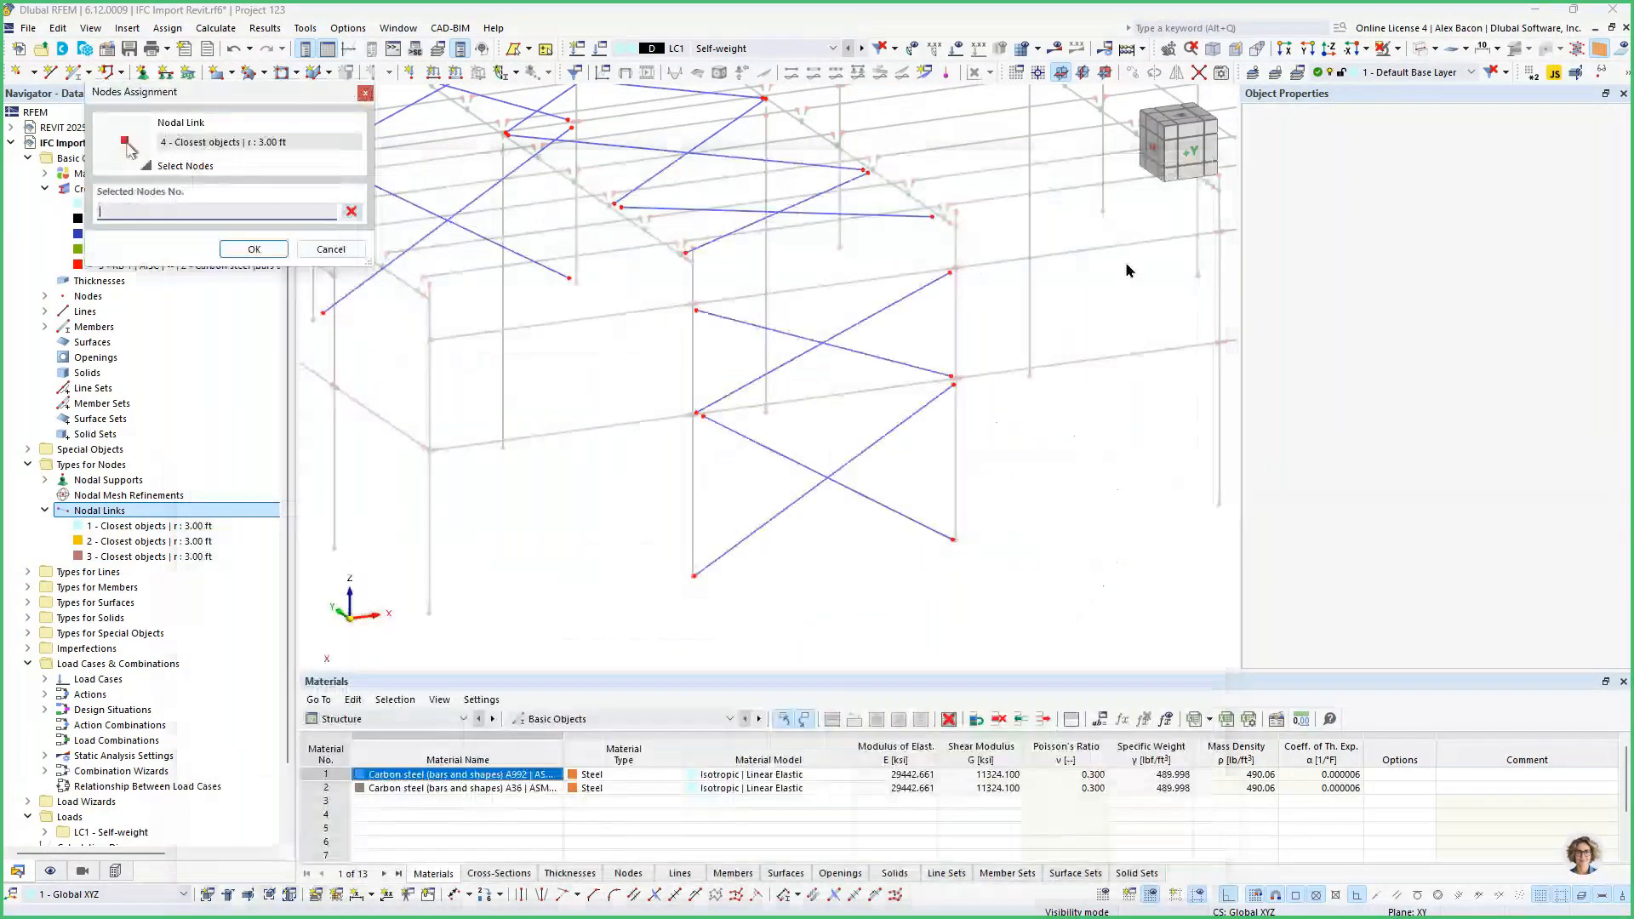
scroll(932, 344, "down", 3)
middle_click_drag(959, 350, 905, 109, "ctrl")
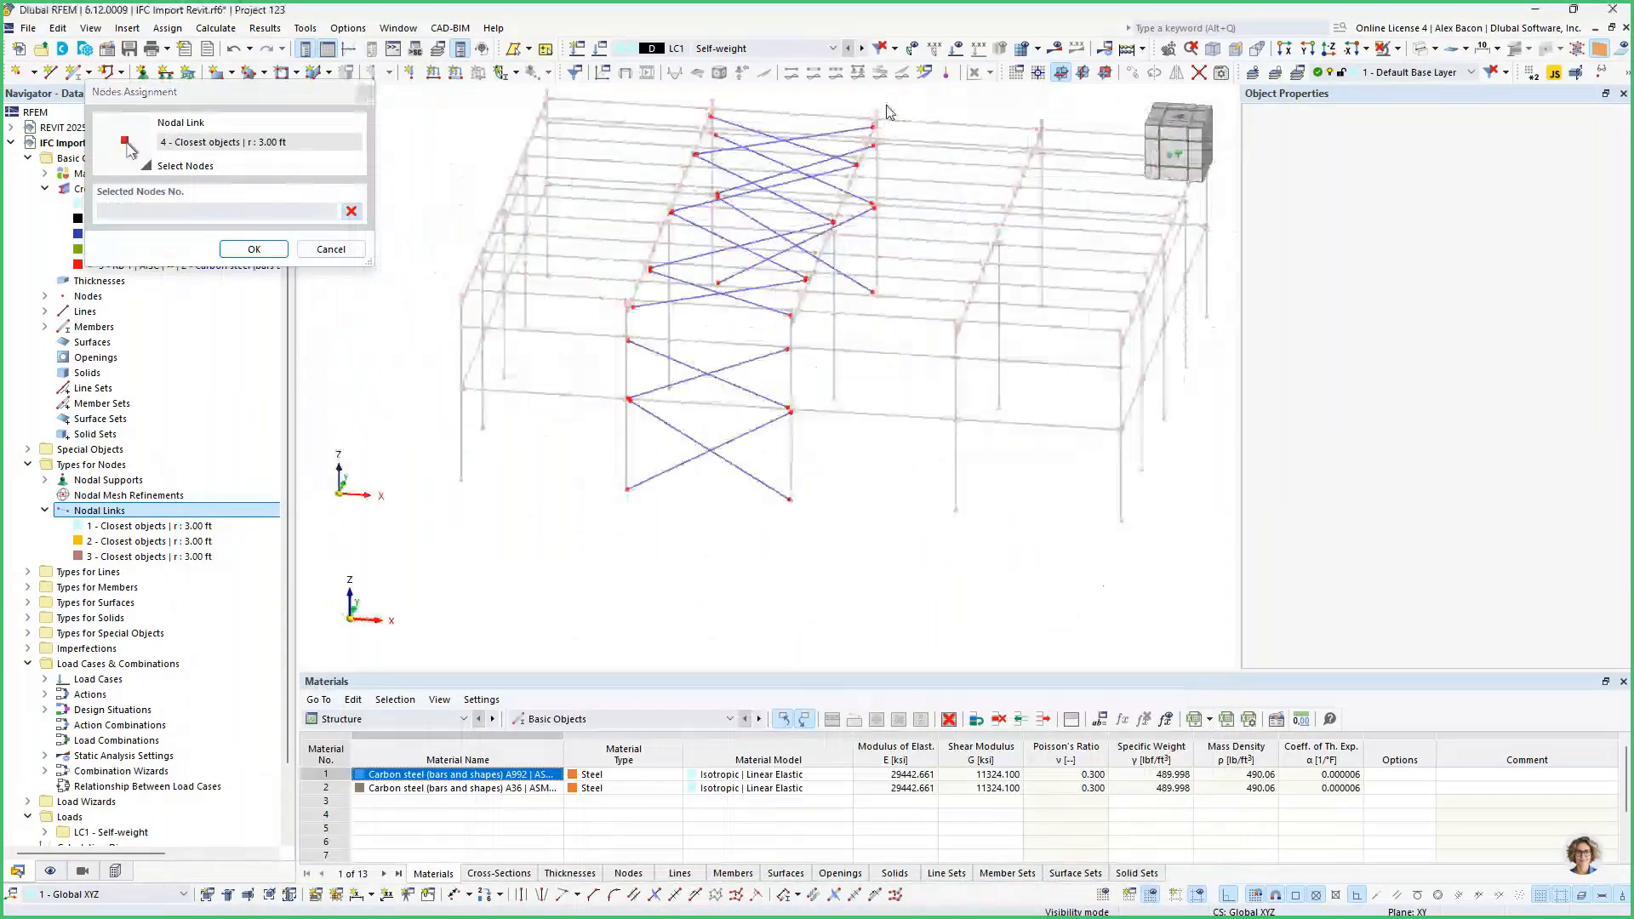
left_click_drag(907, 96, 651, 366)
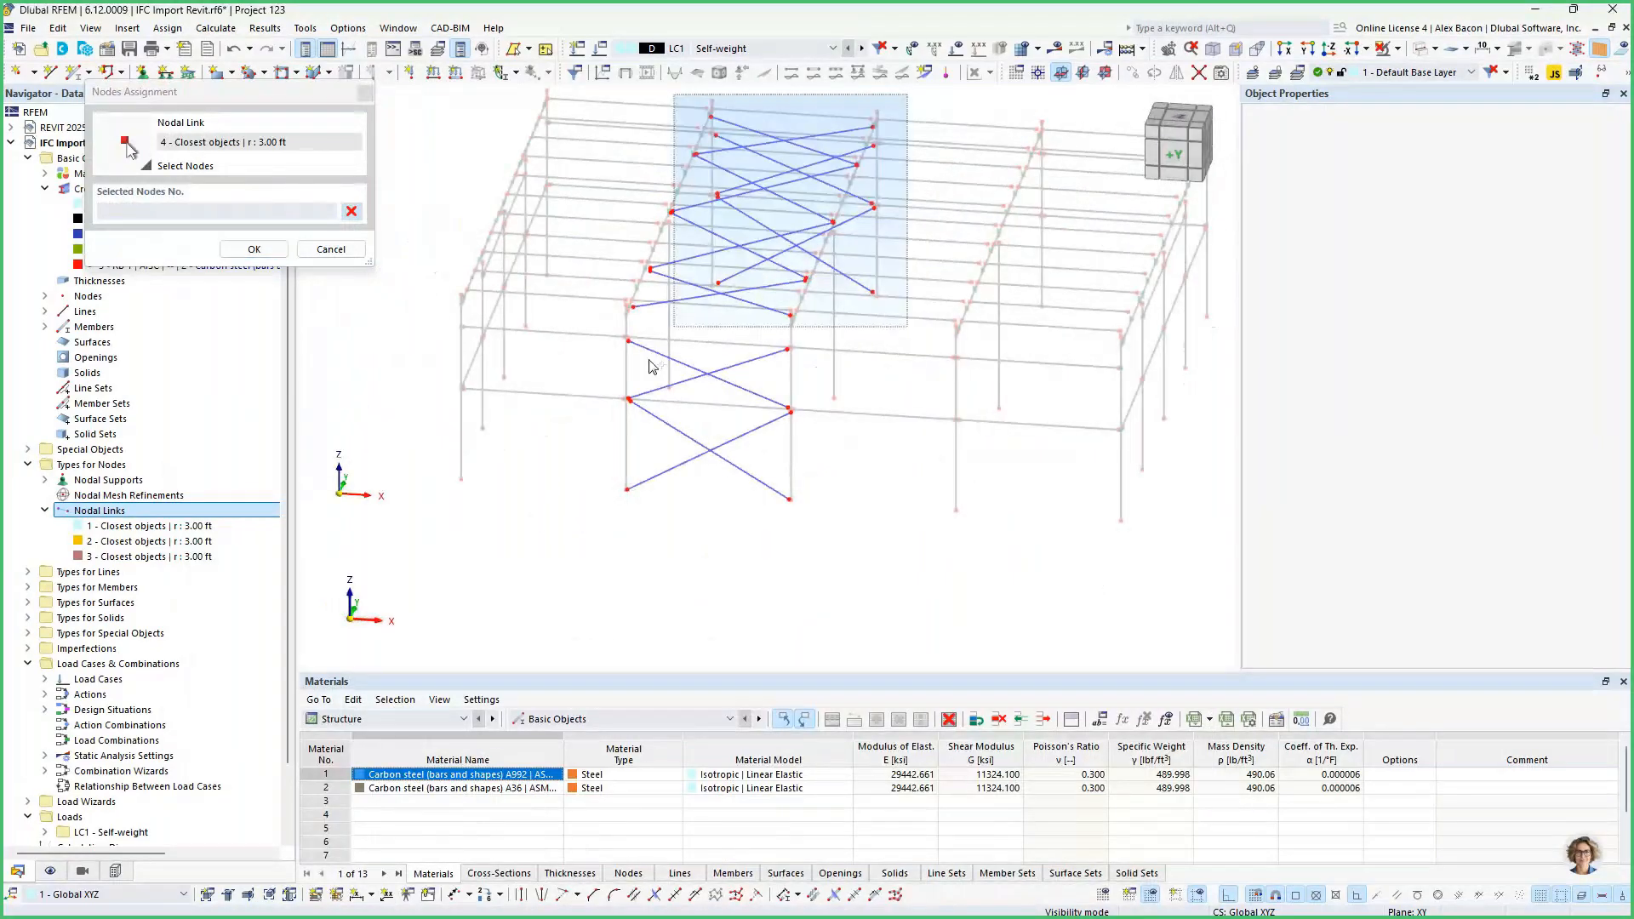
left_click(254, 248)
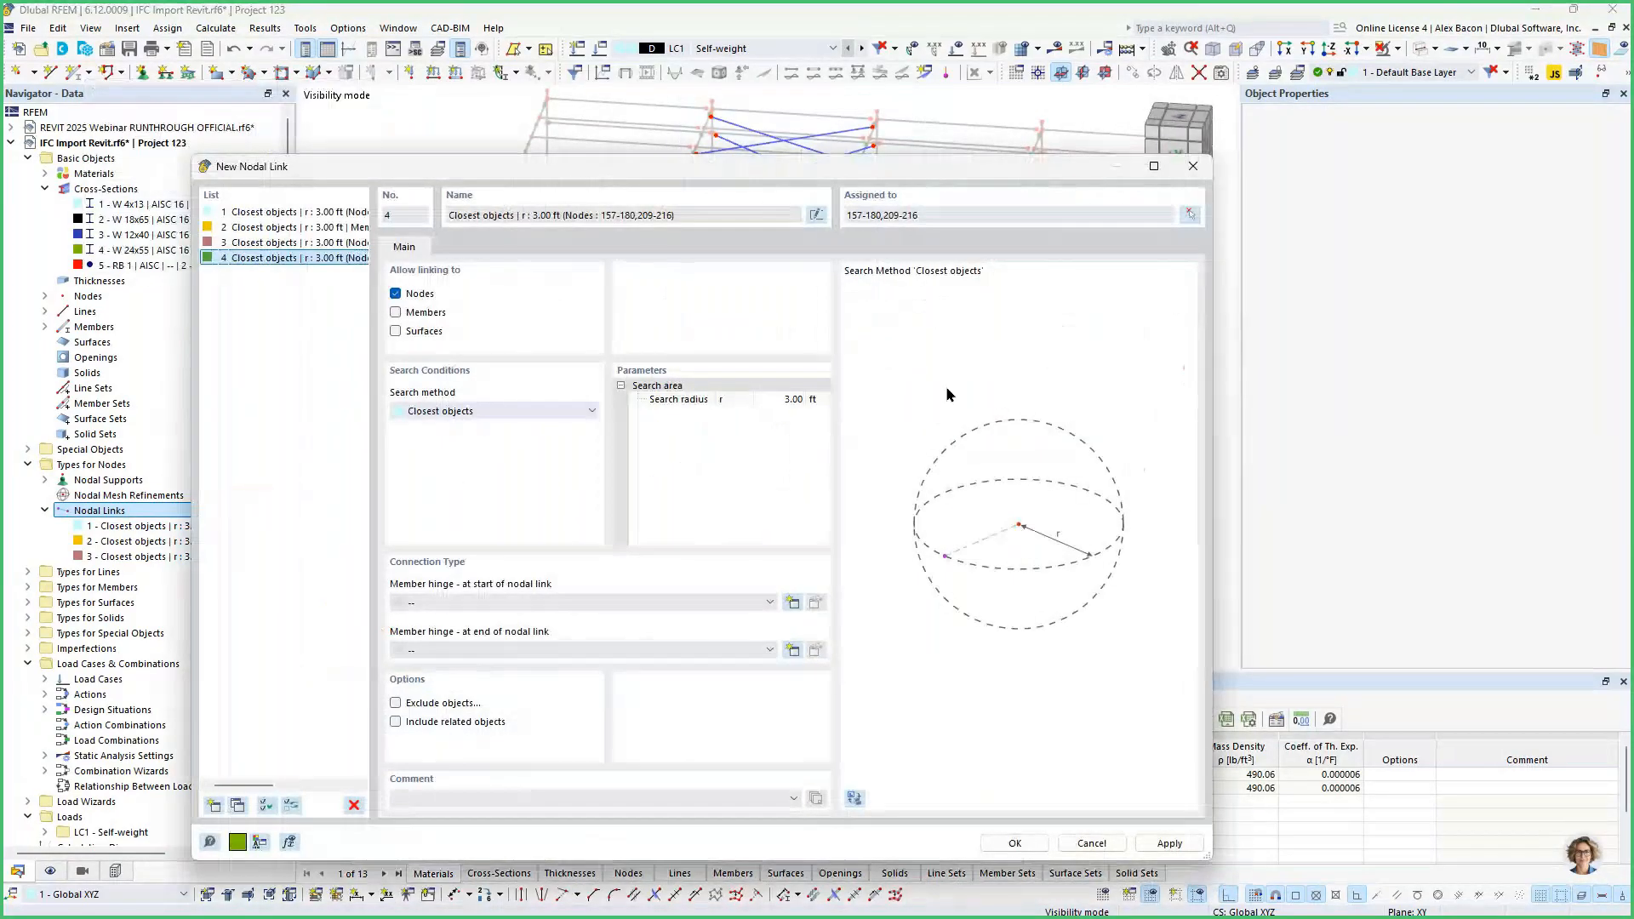
key("Return")
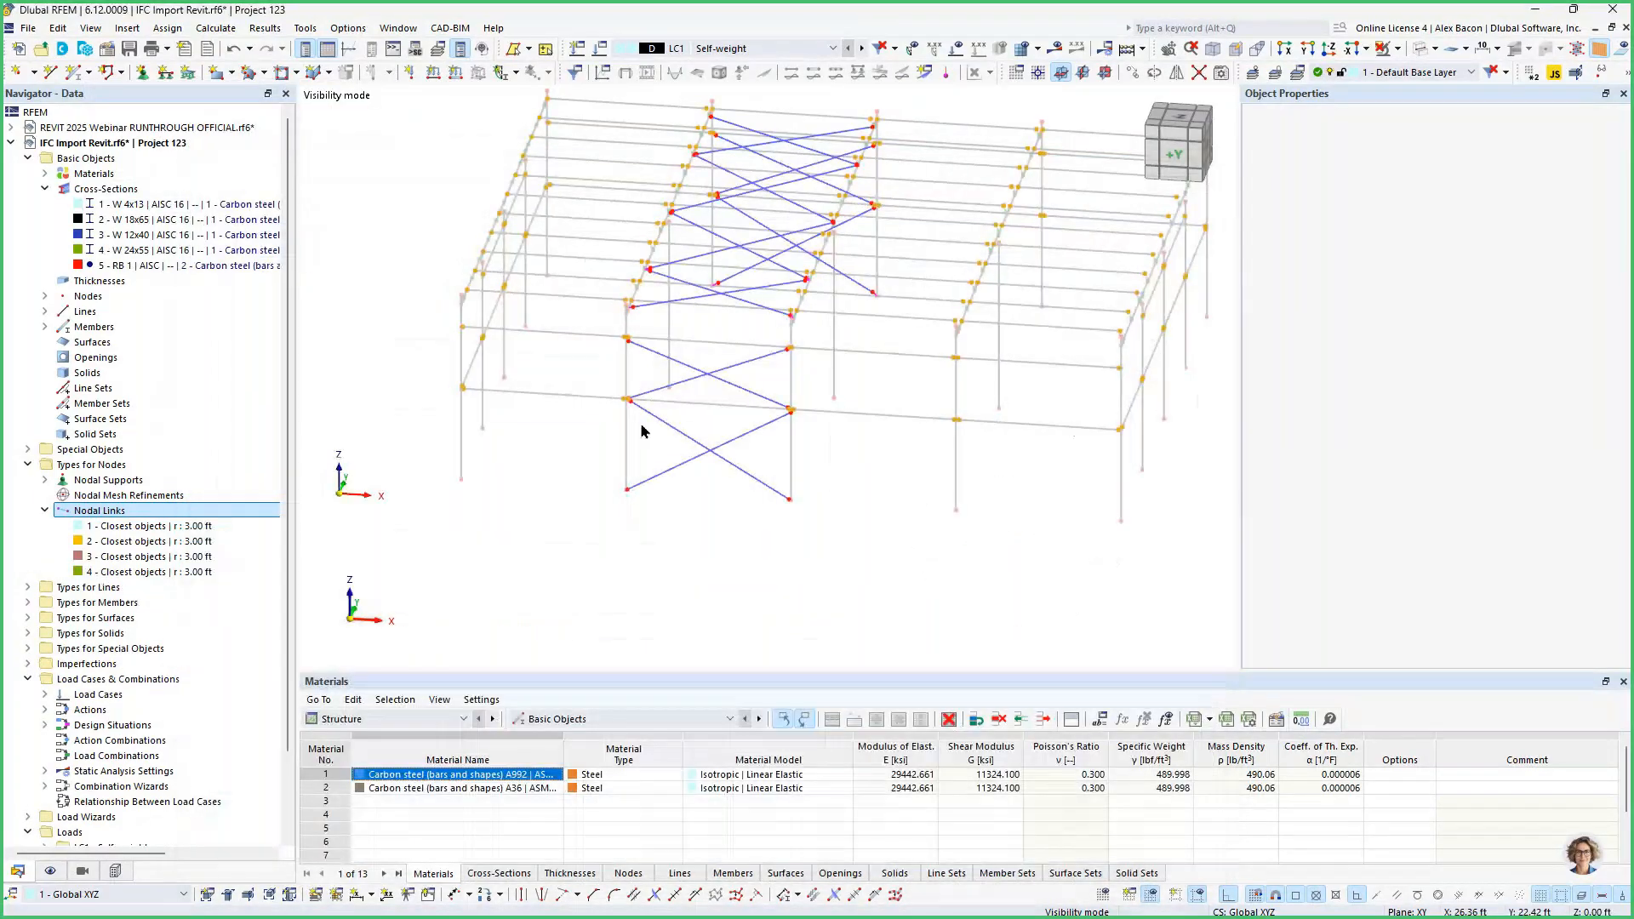
Check the links at the bracing ends and select the fourth nodal link to highlight its assigned nodes.
scroll(643, 431, "up", 5)
scroll(617, 428, "down", 3)
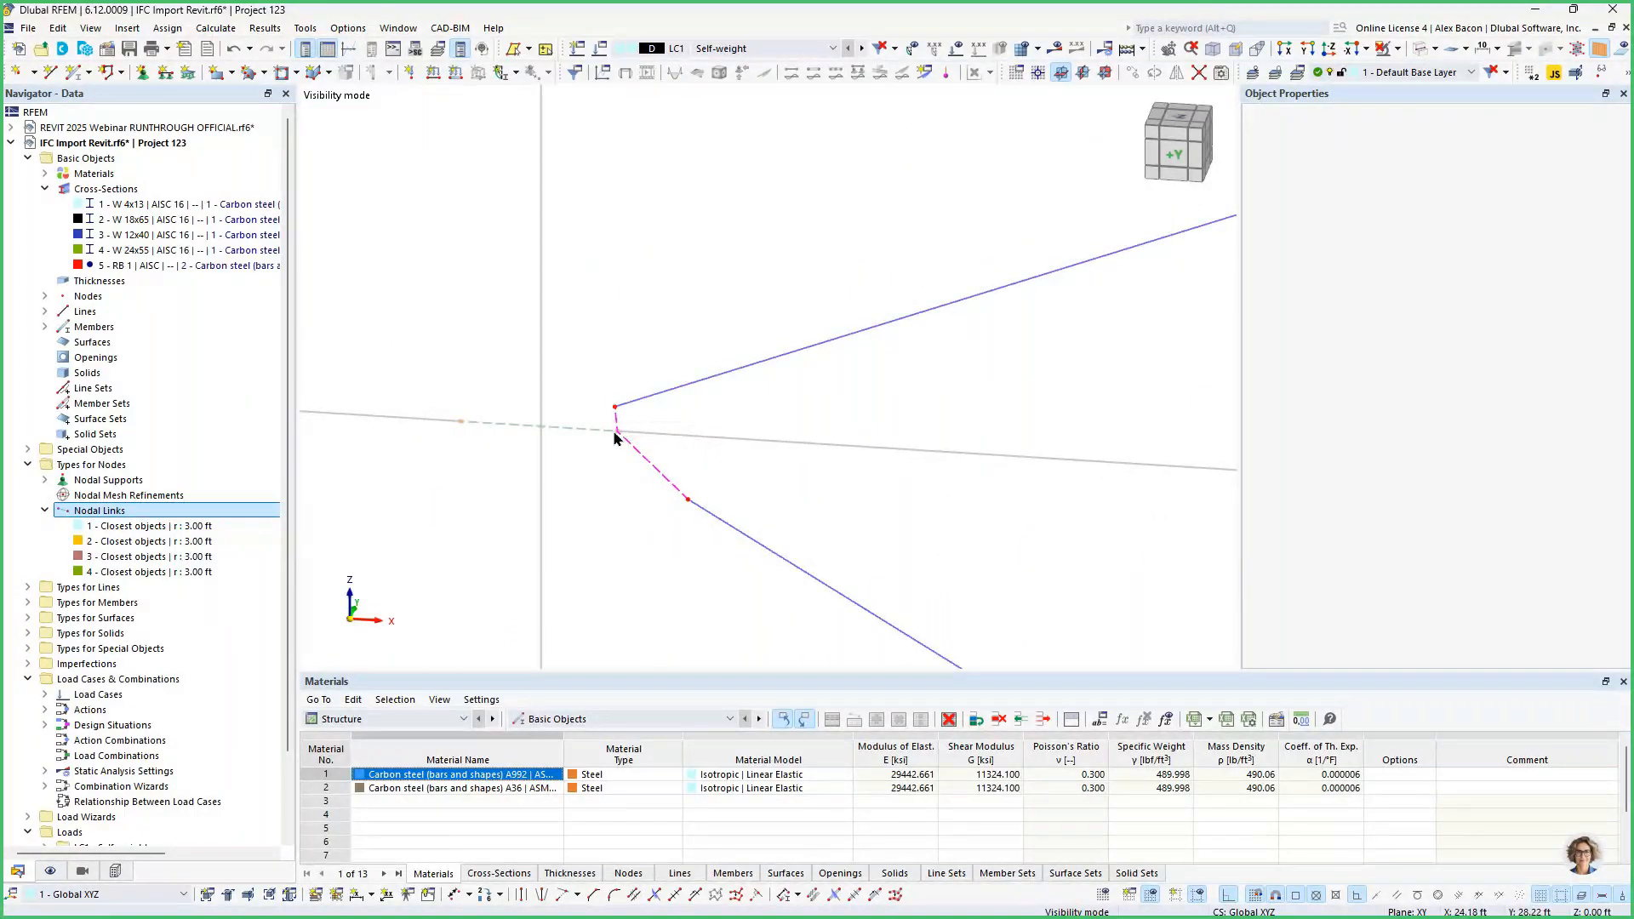
scroll(612, 430, "down", 4)
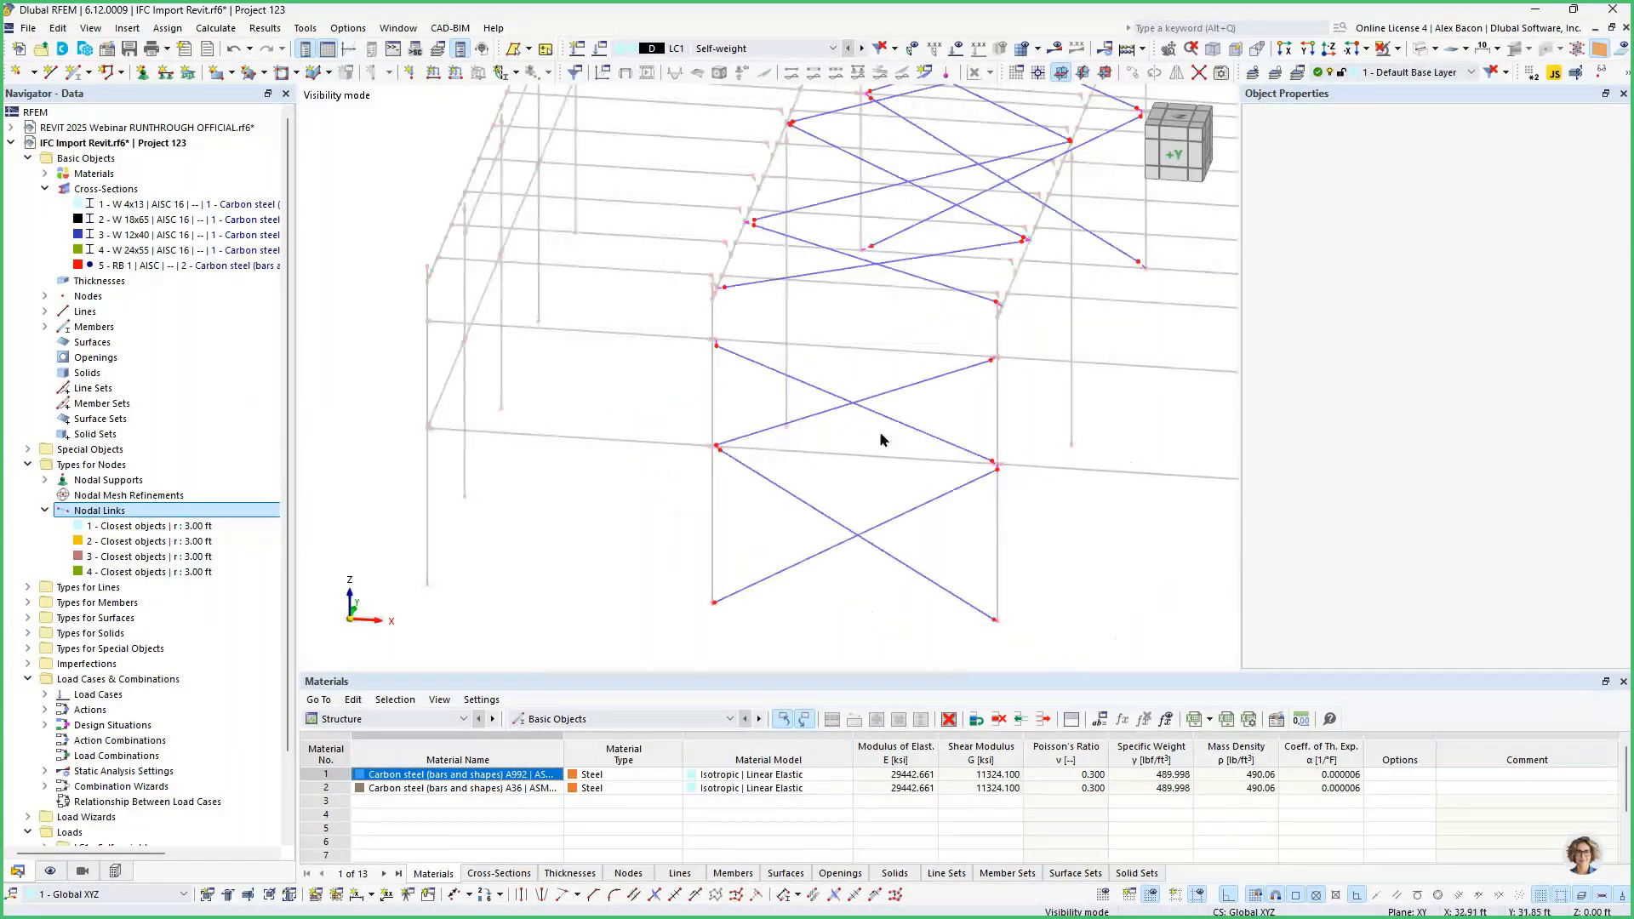
left_click(149, 572)
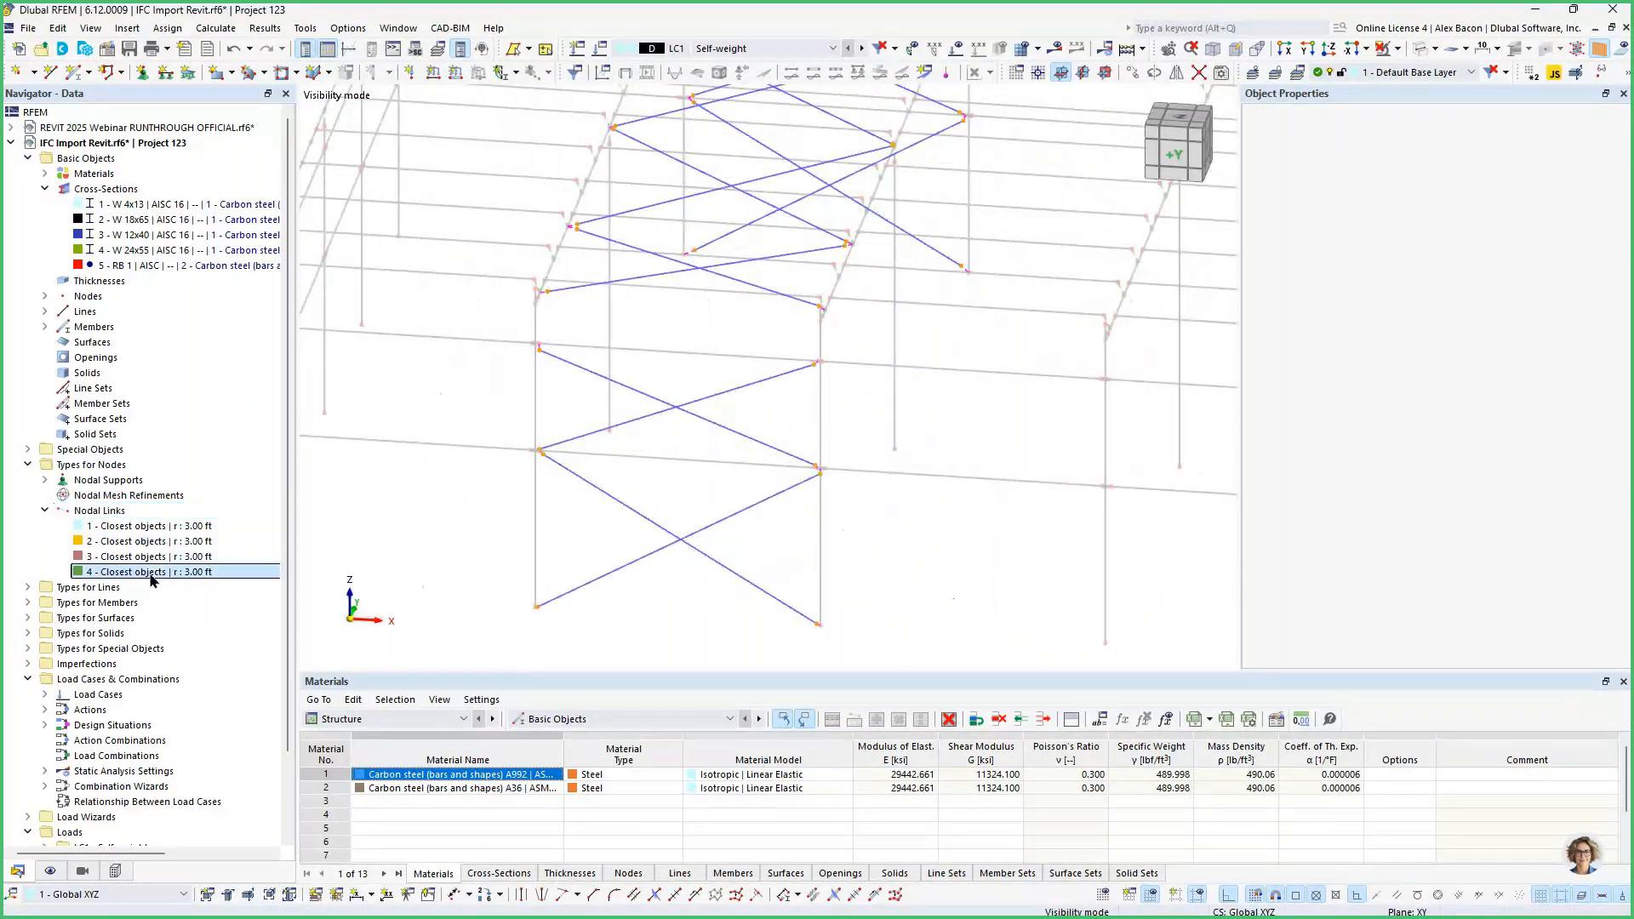
Enable excluding objects for the fourth nodal link, and make only the W 4x13 members visible for choosing the excluded nodes.
double_click(149, 572)
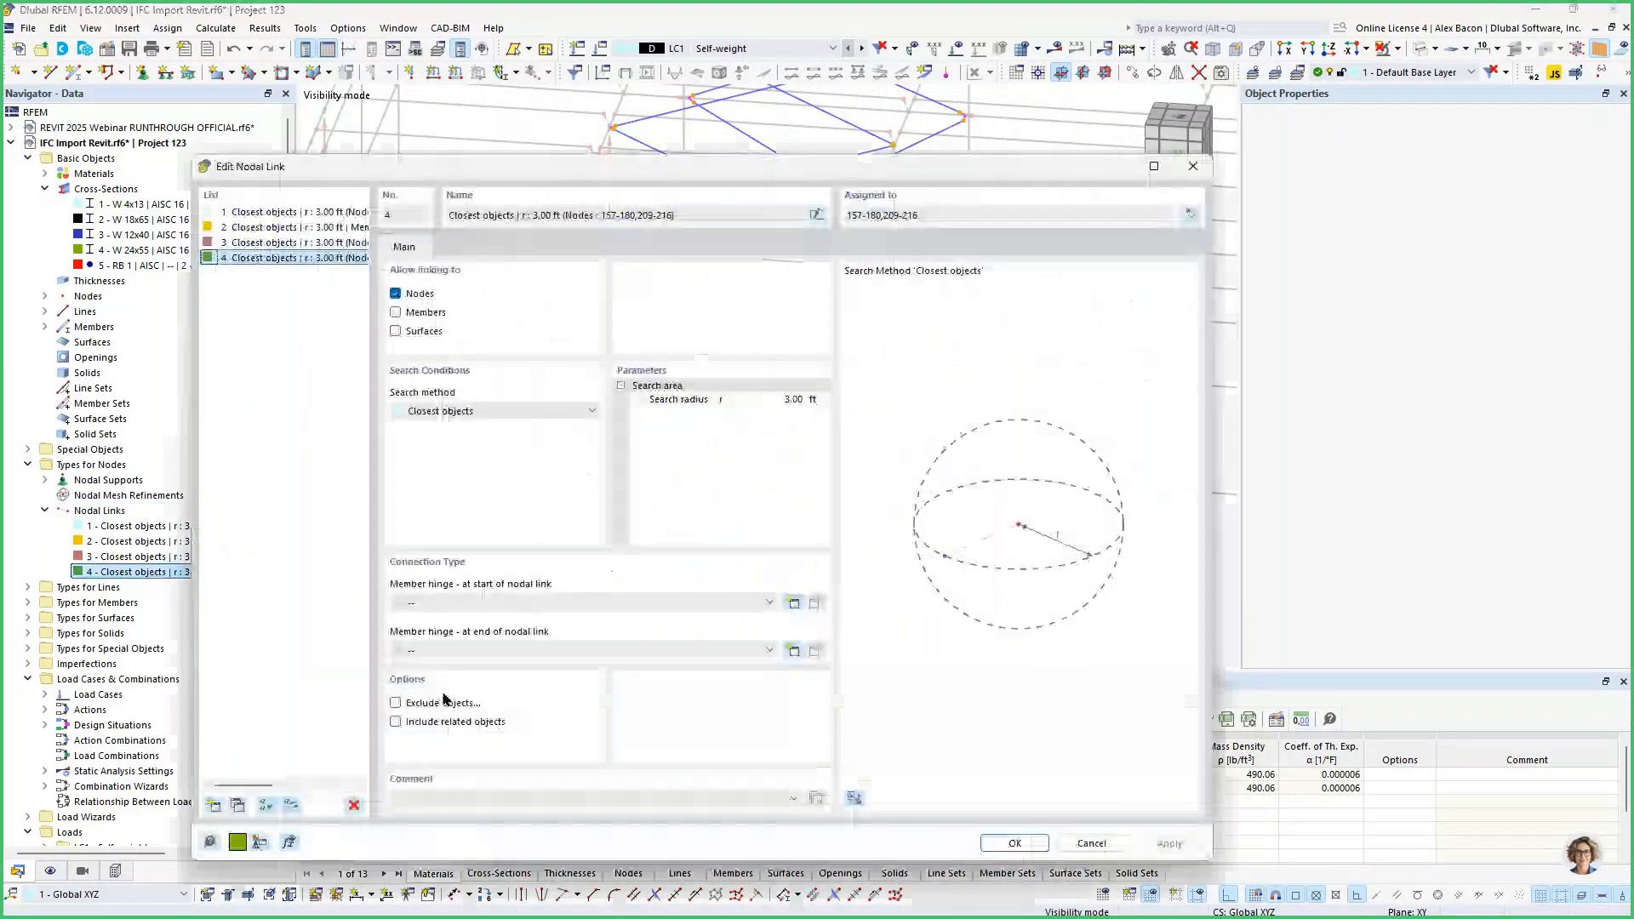
left_click(443, 702)
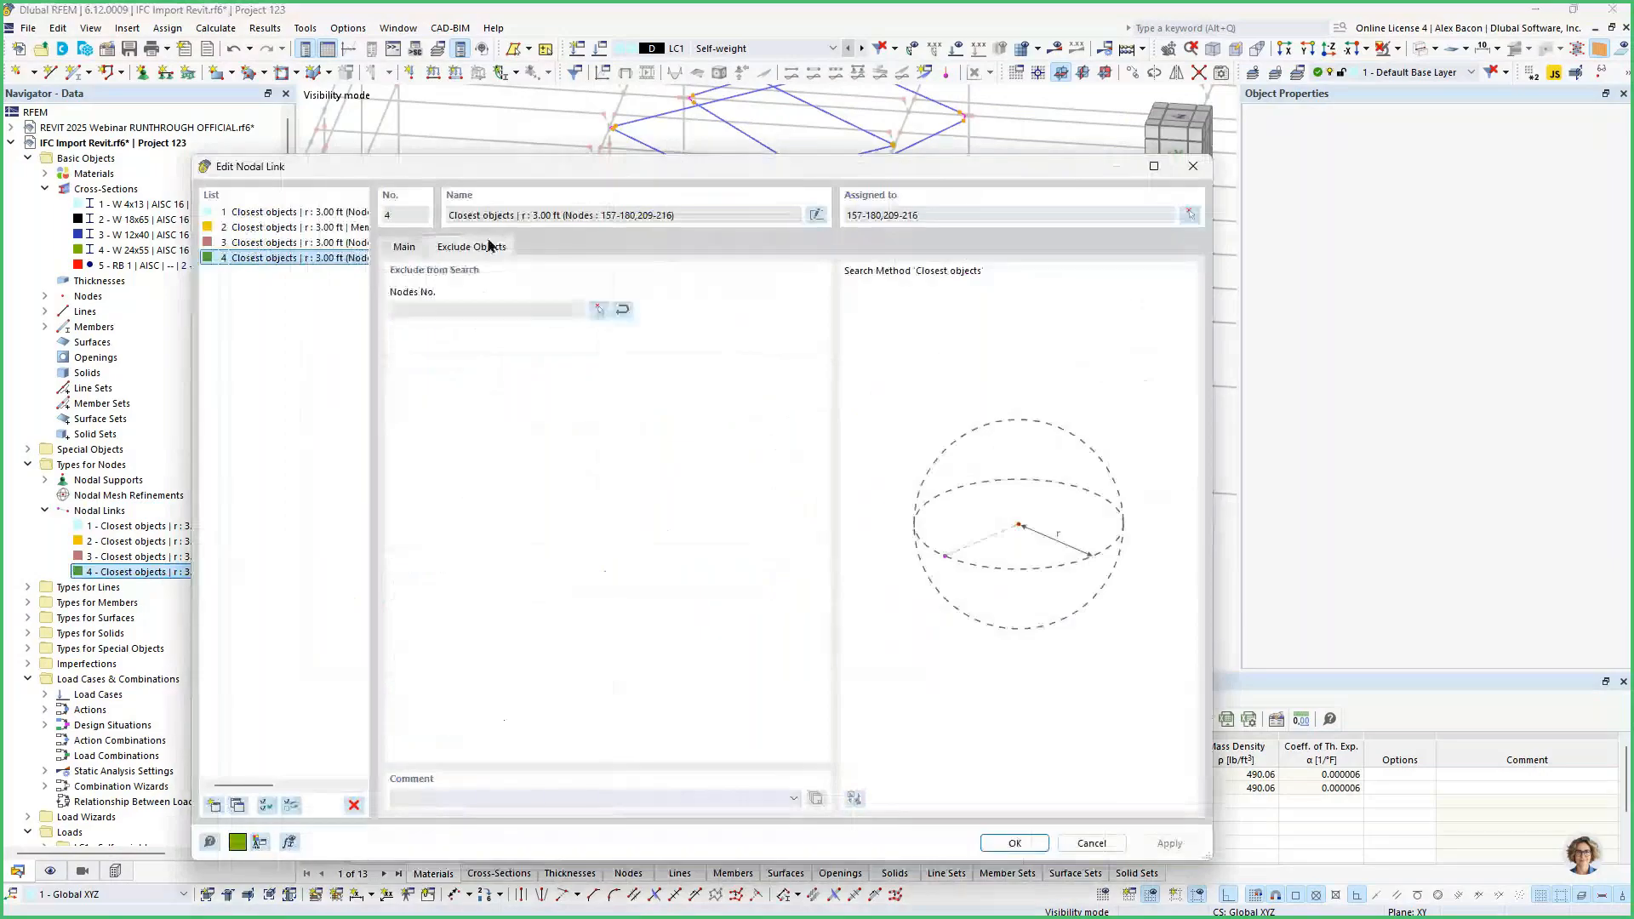
left_click(599, 310)
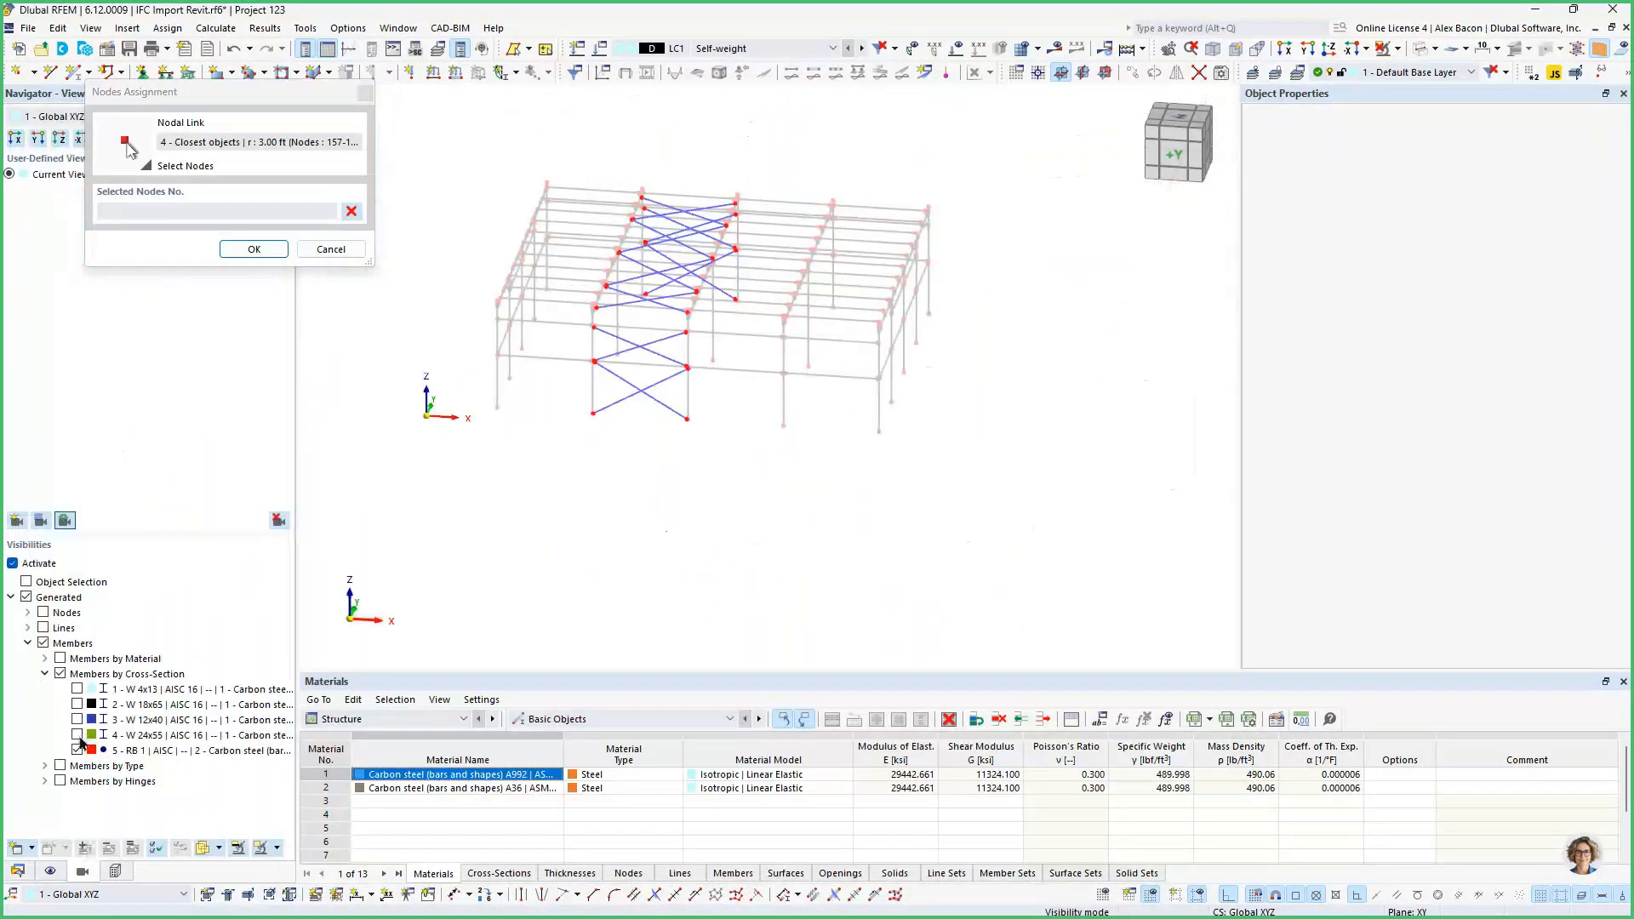
left_click(77, 749)
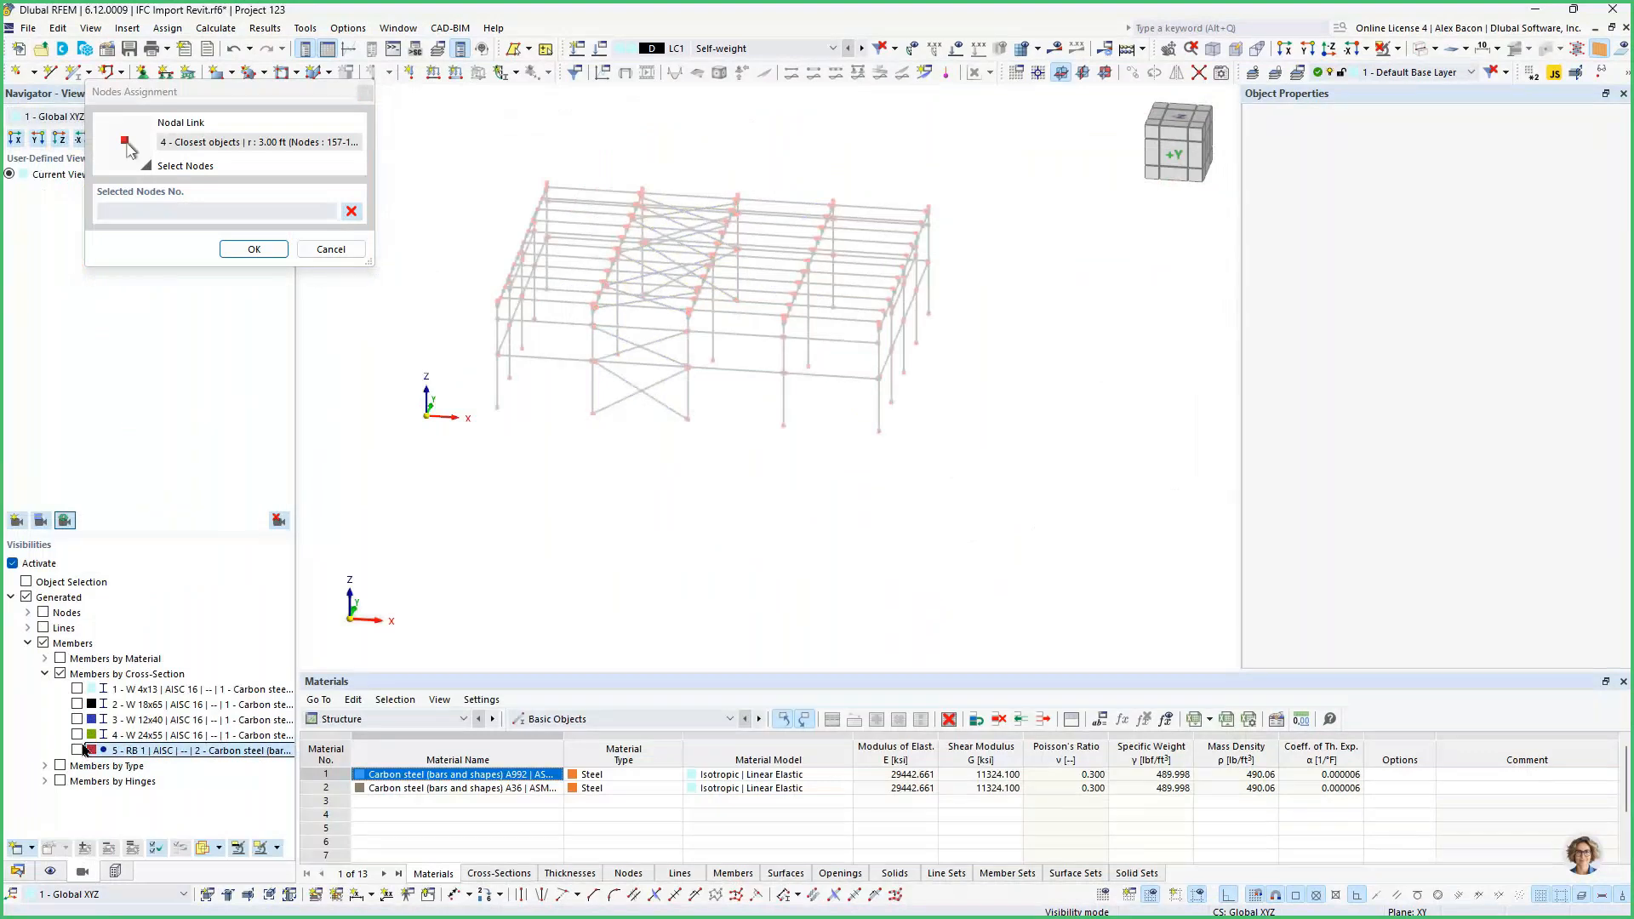
left_click(79, 689)
right_click(787, 487)
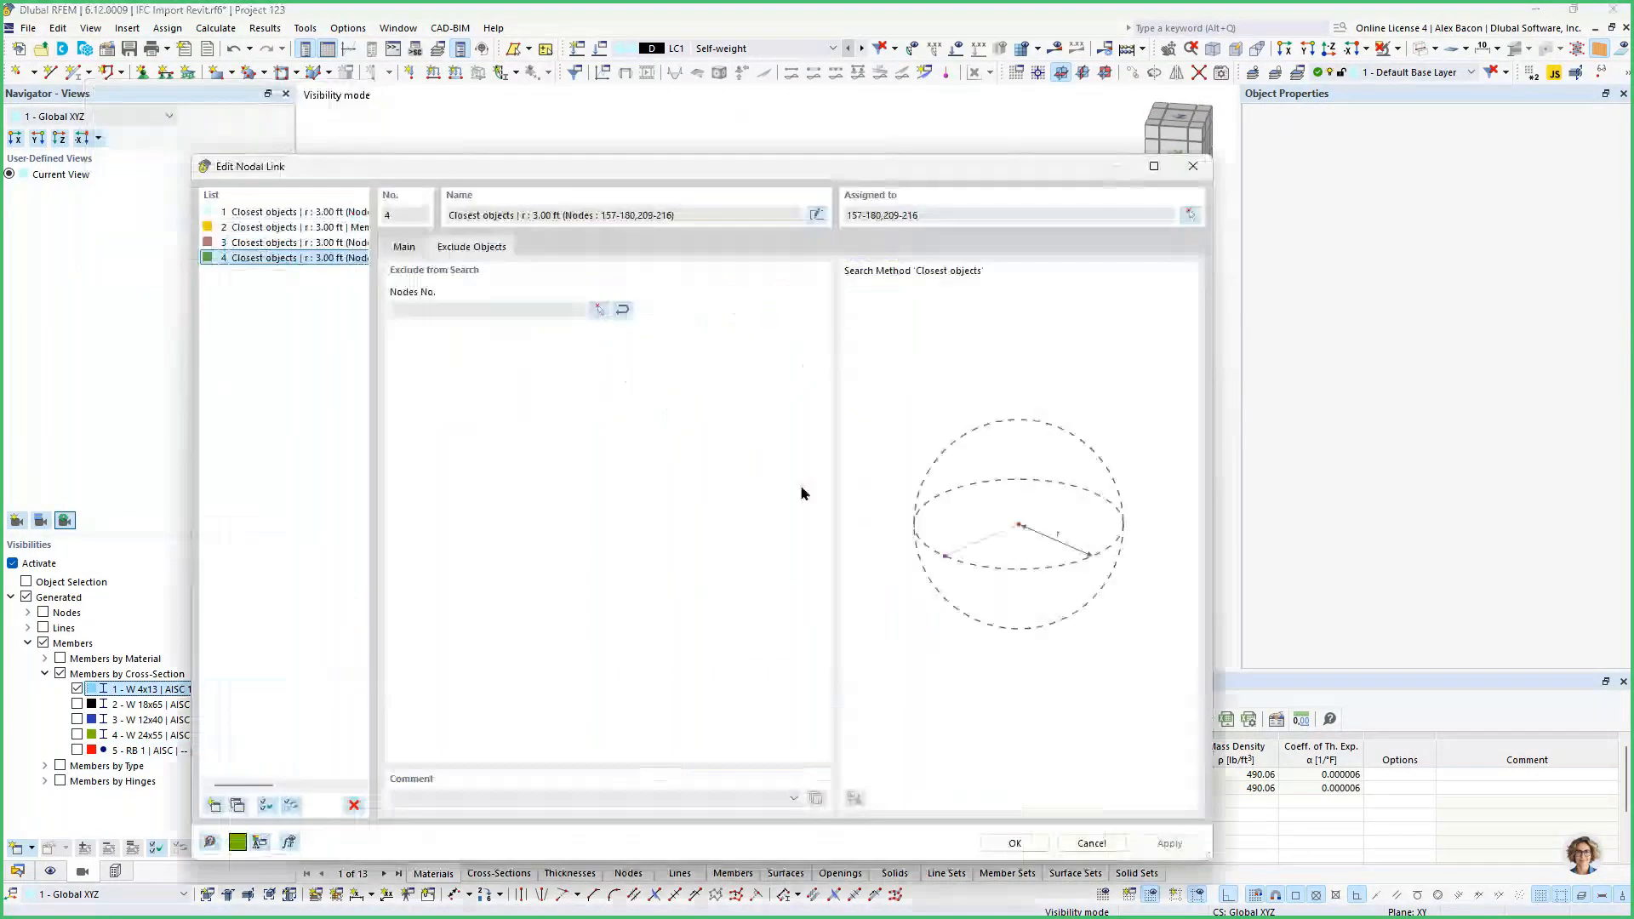
left_click(1190, 215)
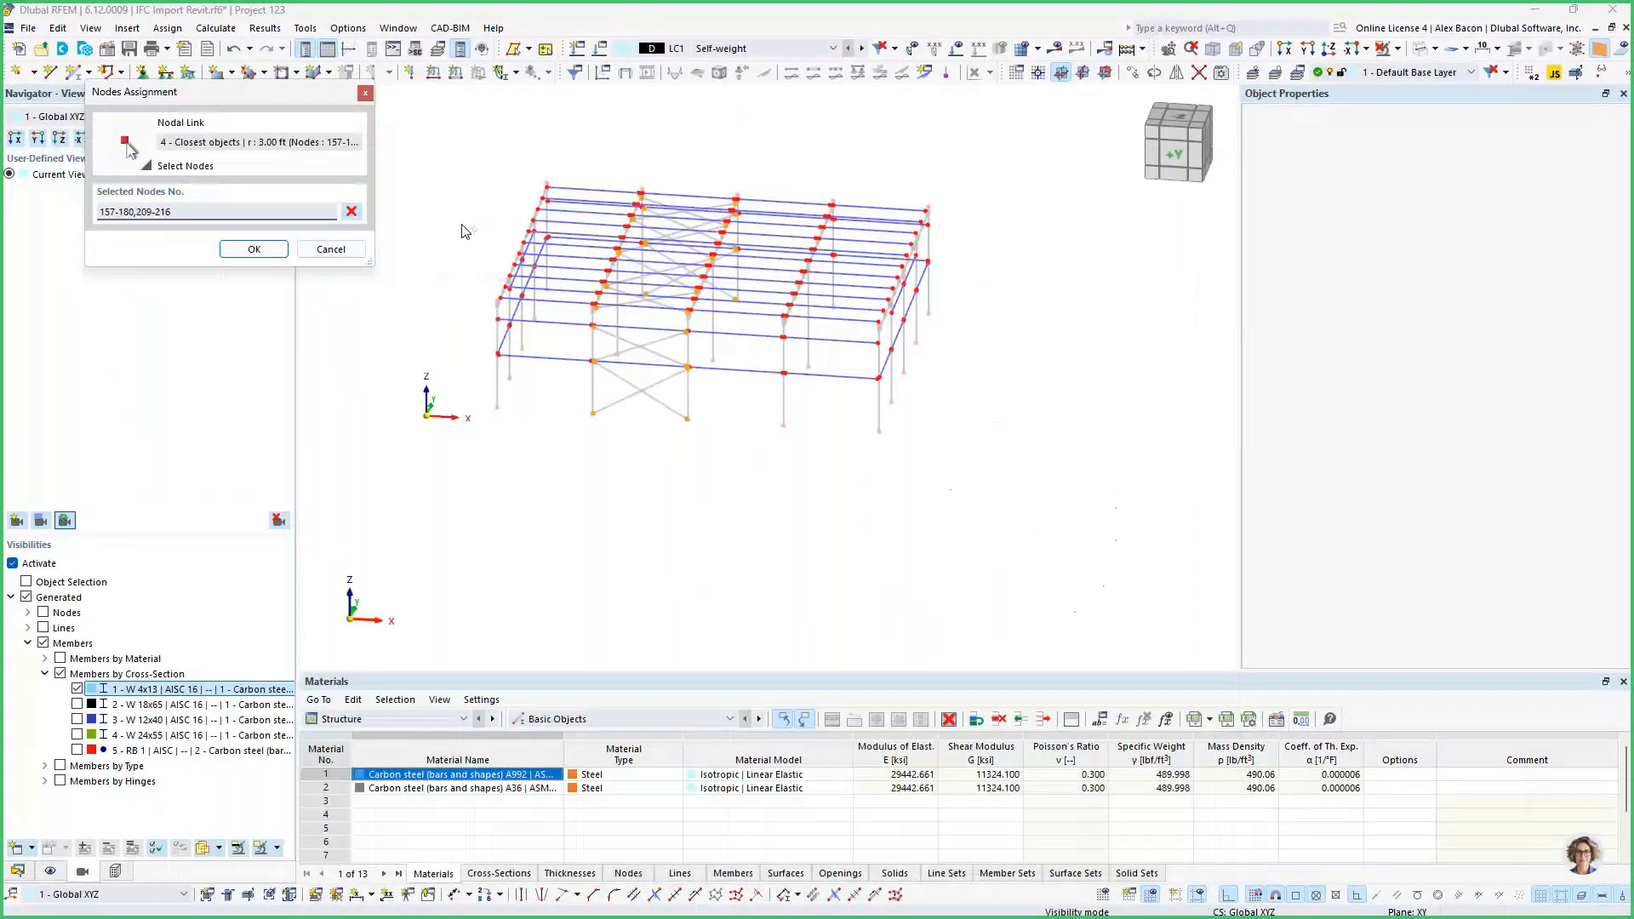
right_click(464, 228)
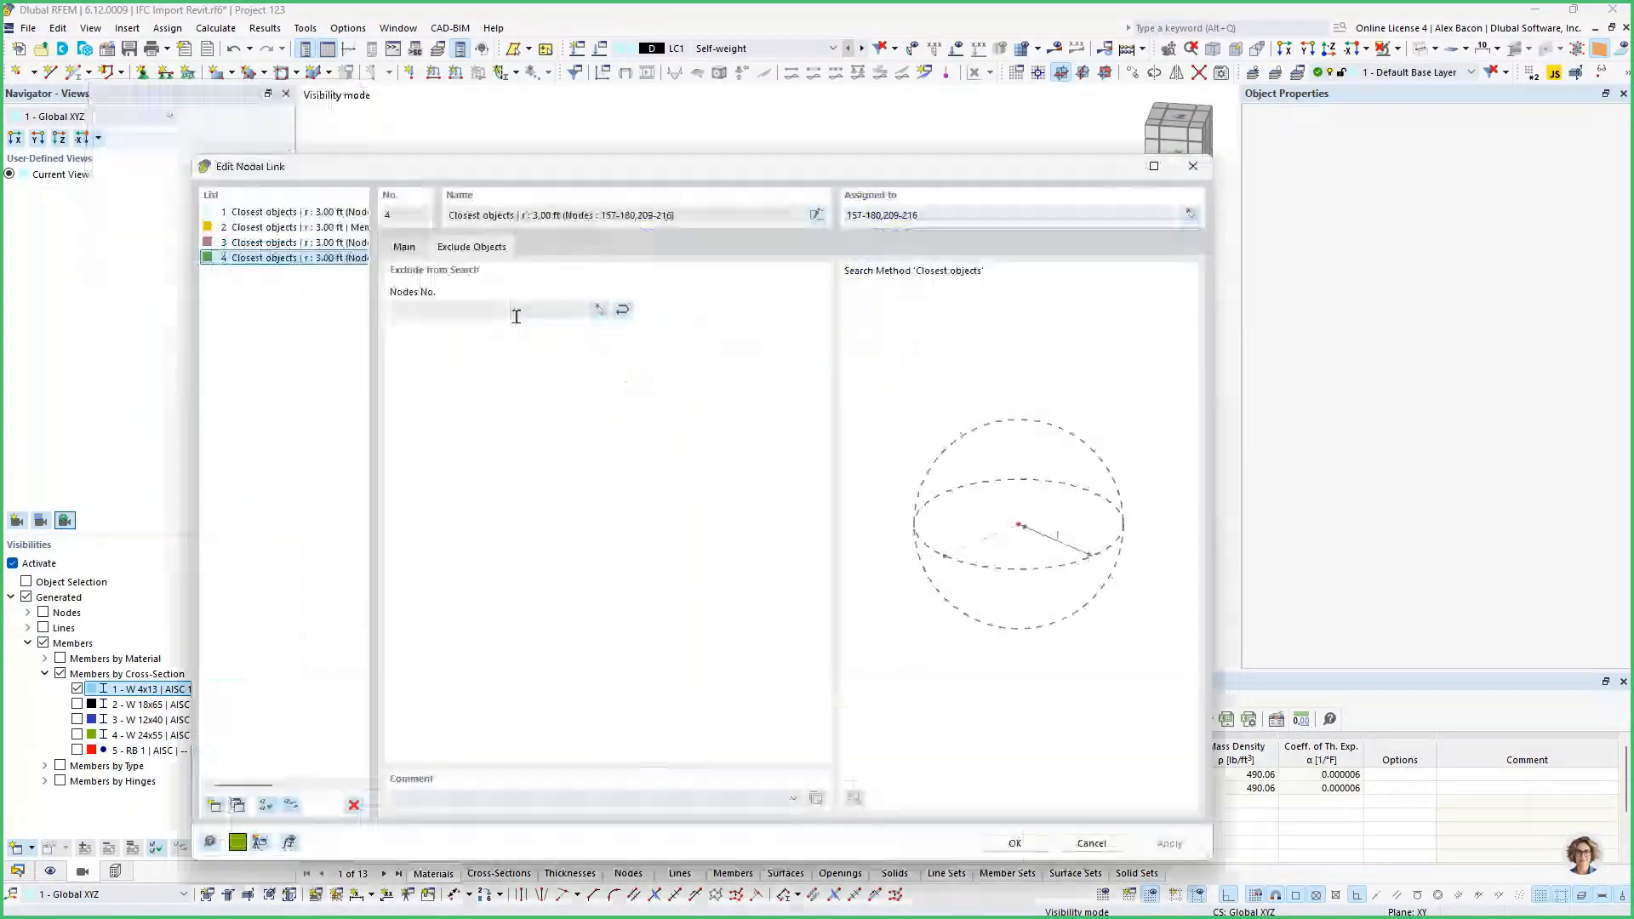
Exclude all end nodes of the W 4x13 members from the fourth nodal link's search and apply the change.
left_click(598, 309)
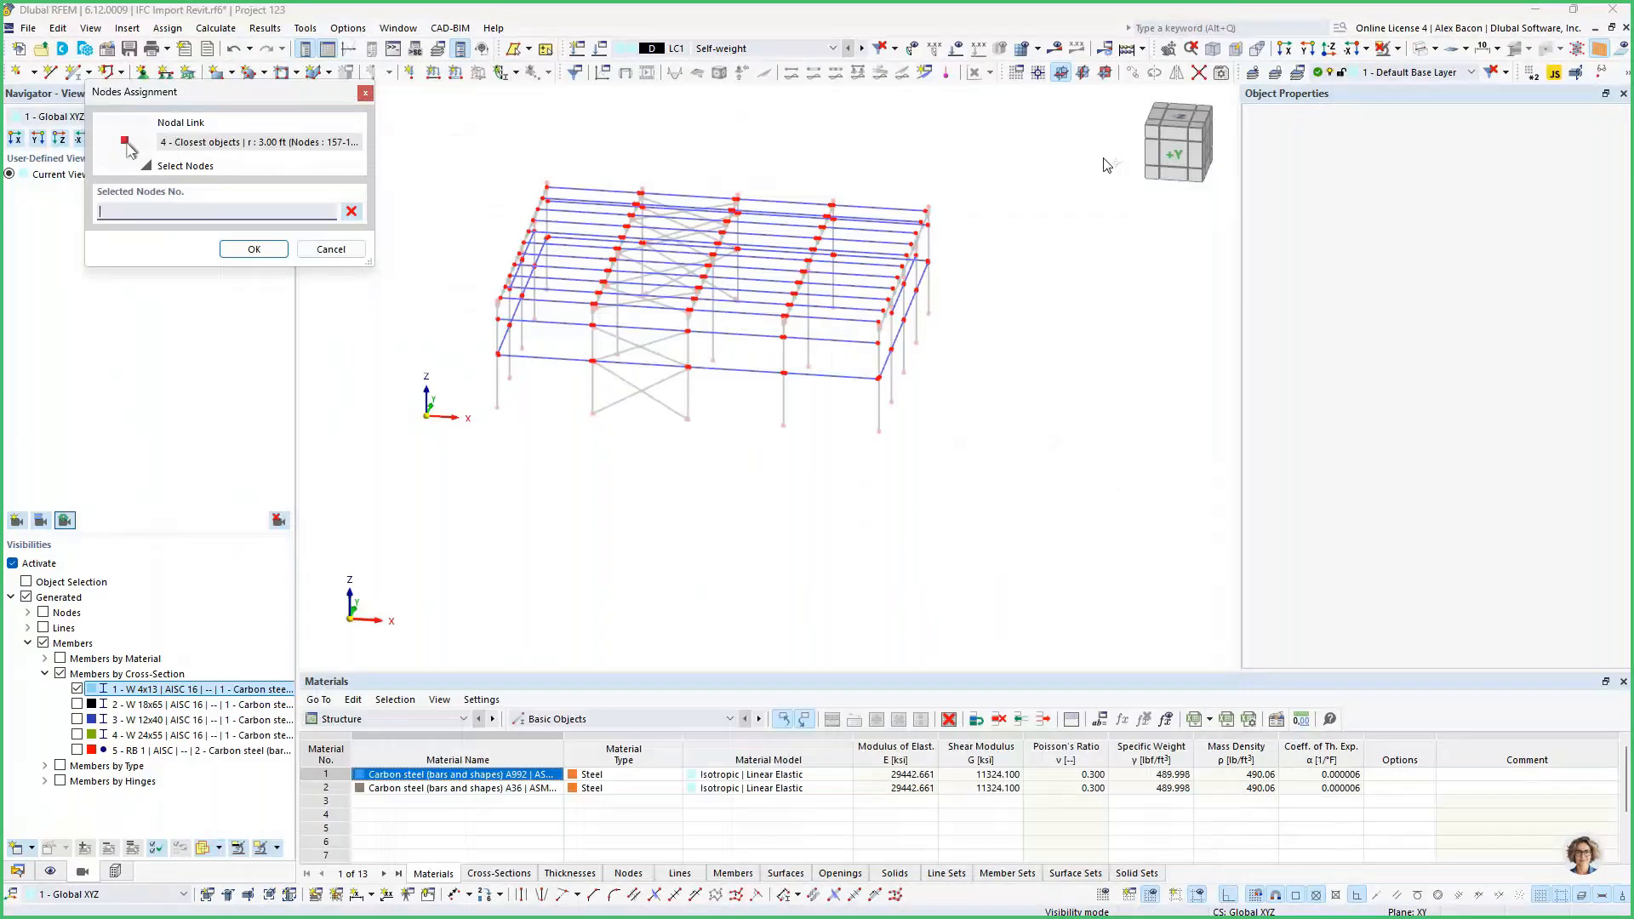
left_click(1174, 154)
left_click_drag(1217, 260, 438, 477)
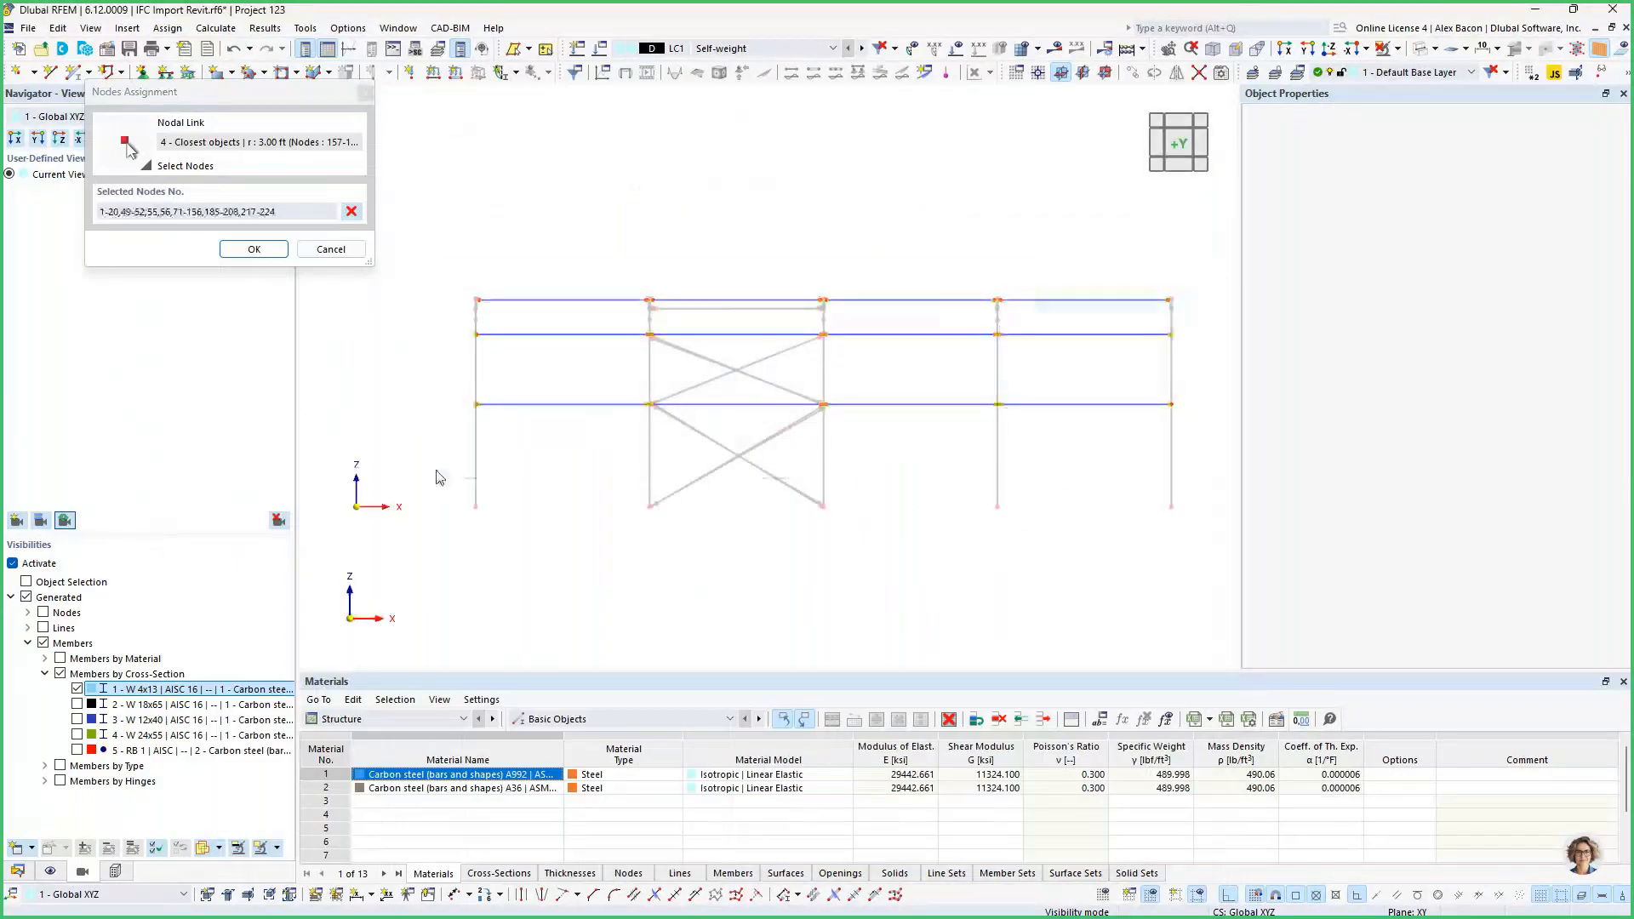
left_click(253, 249)
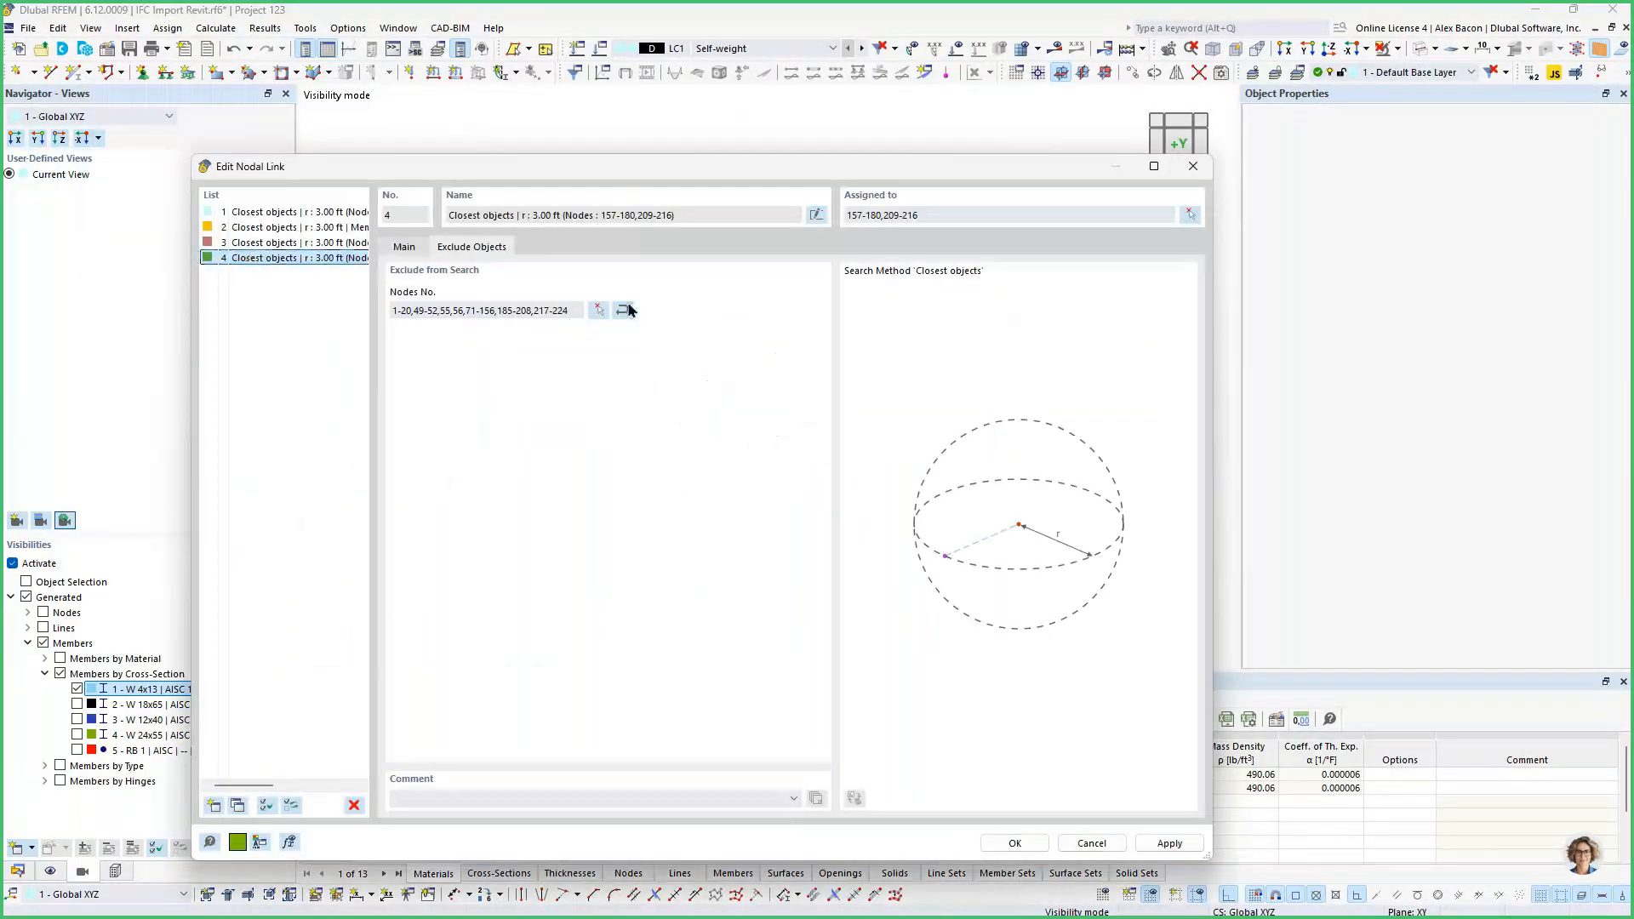
left_click(1013, 846)
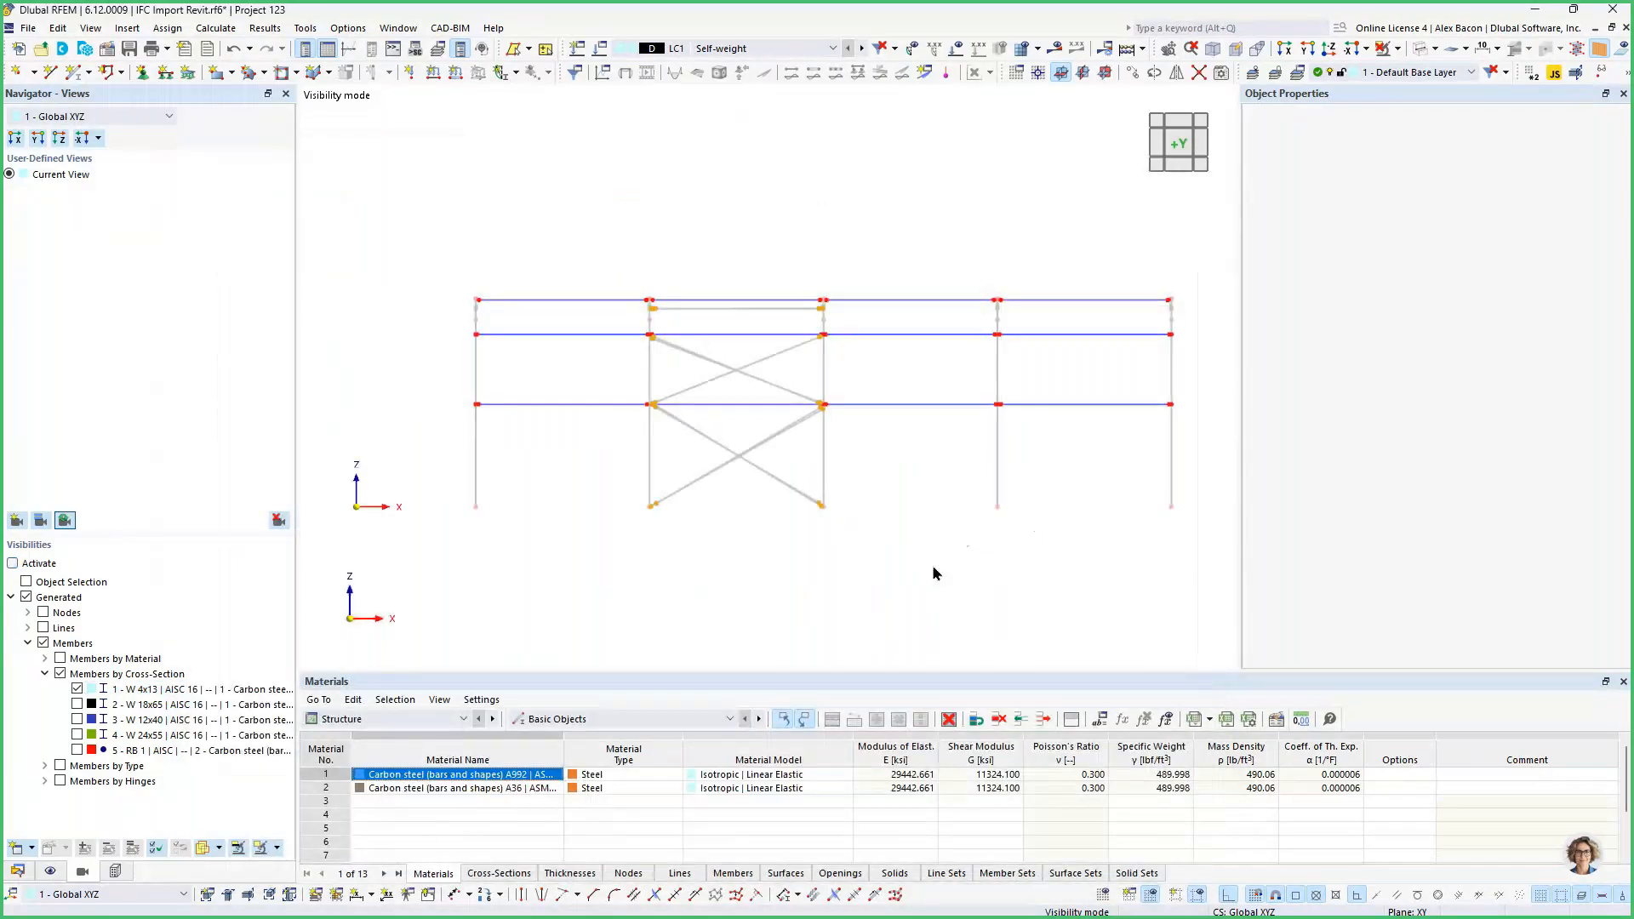
Cancel the hiding of objects so that the whole frame is displayed.
middle_click_drag(933, 574, 830, 589, "ctrl")
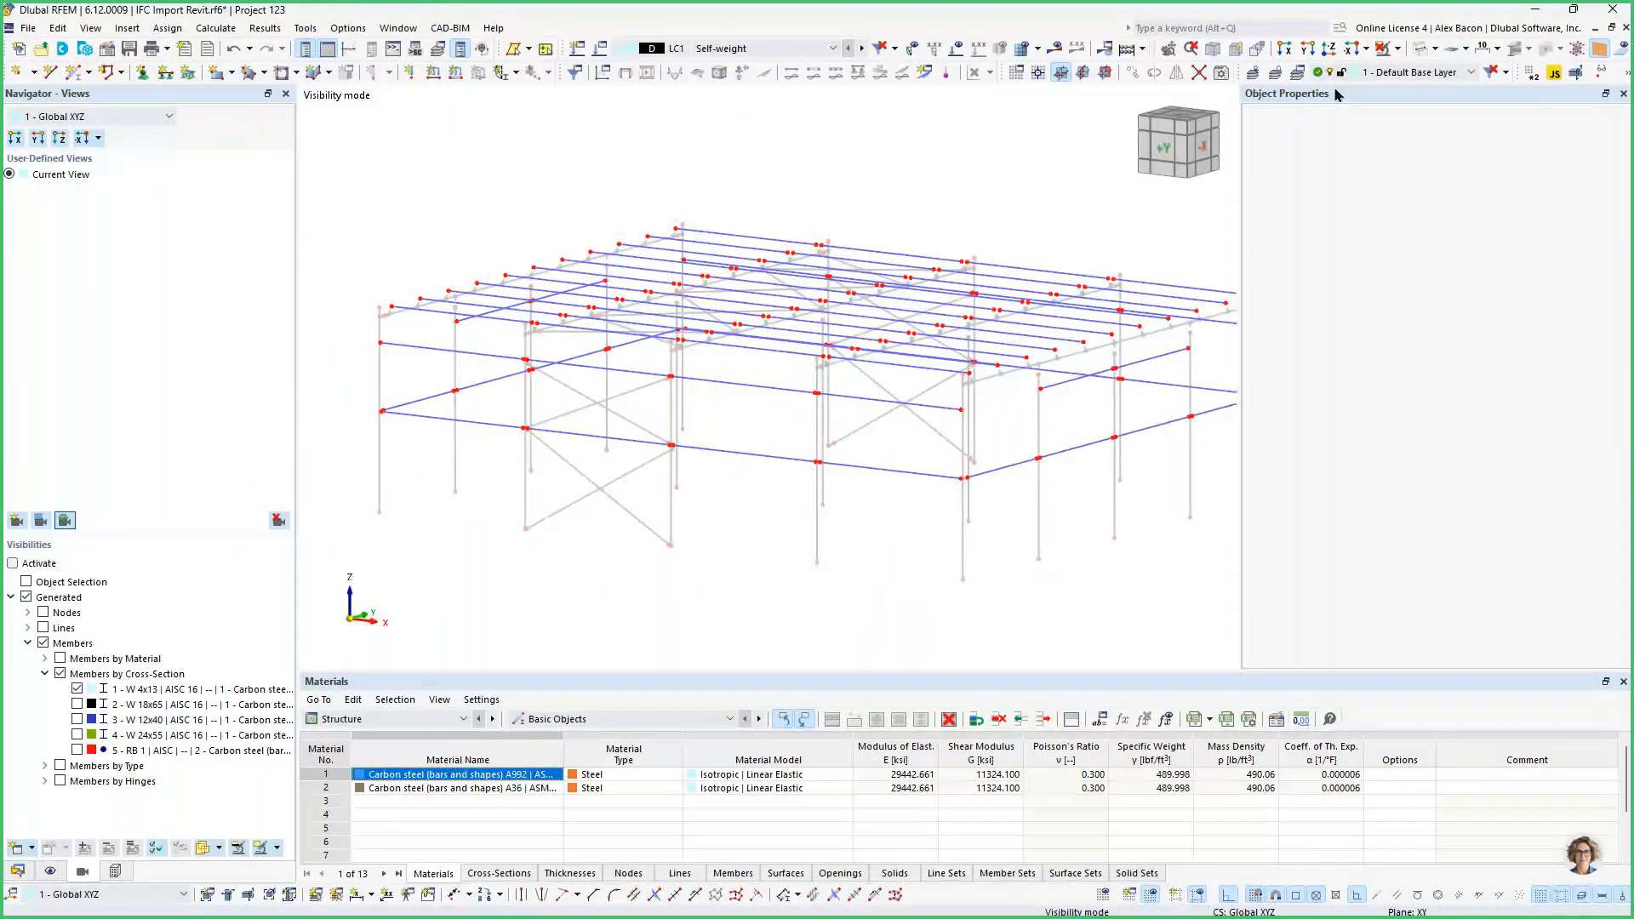
right_click(723, 176)
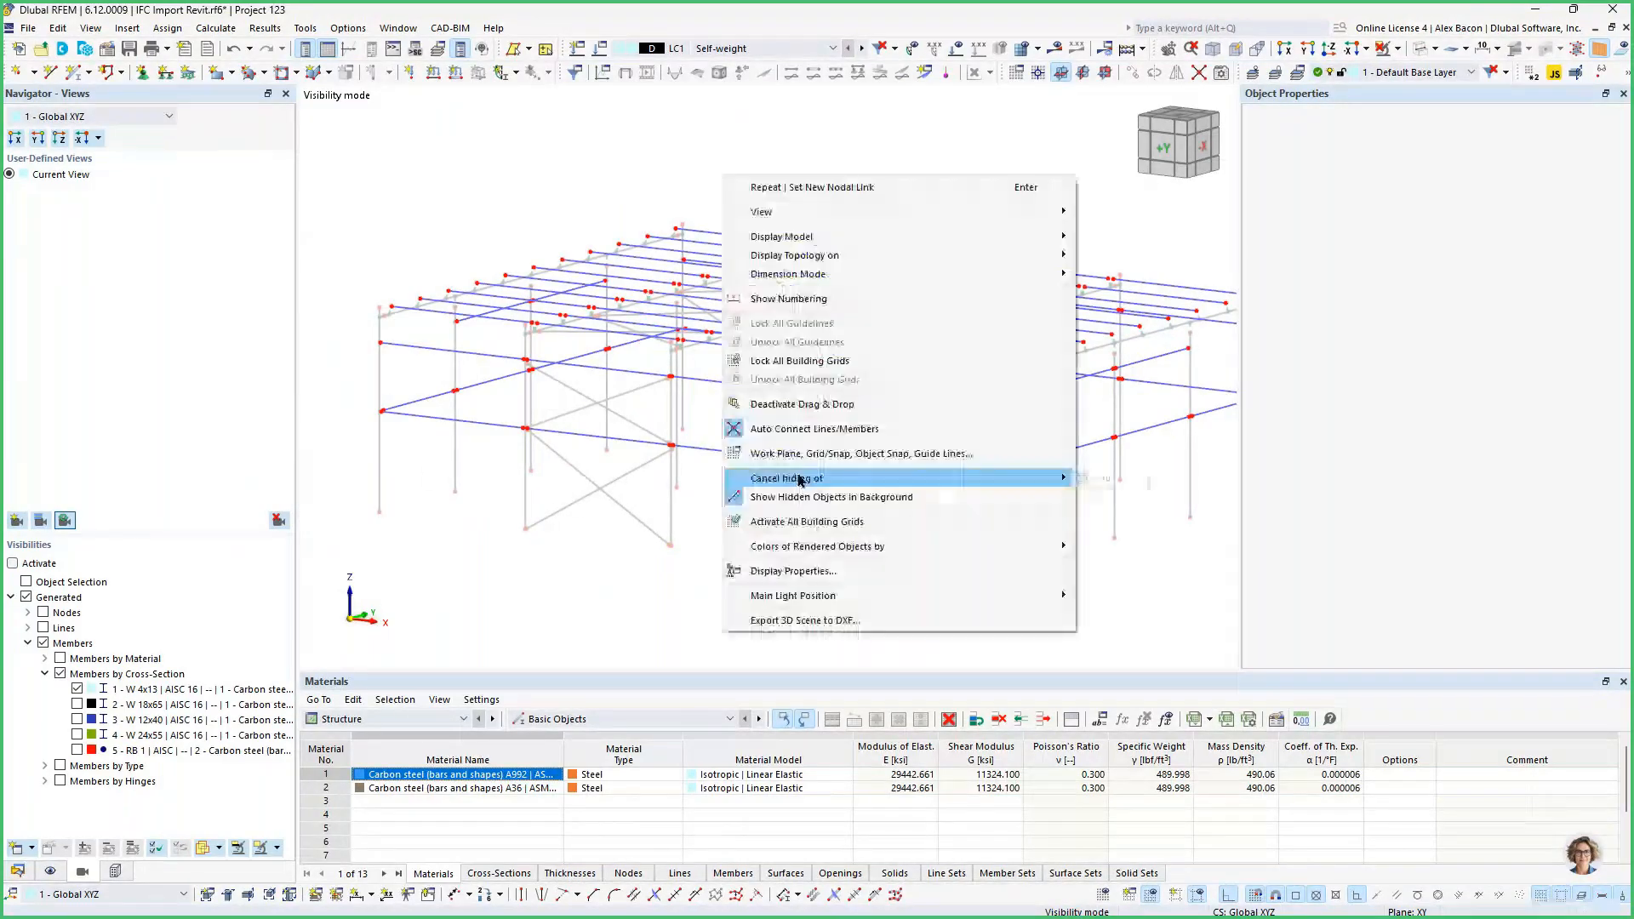
left_click(800, 479)
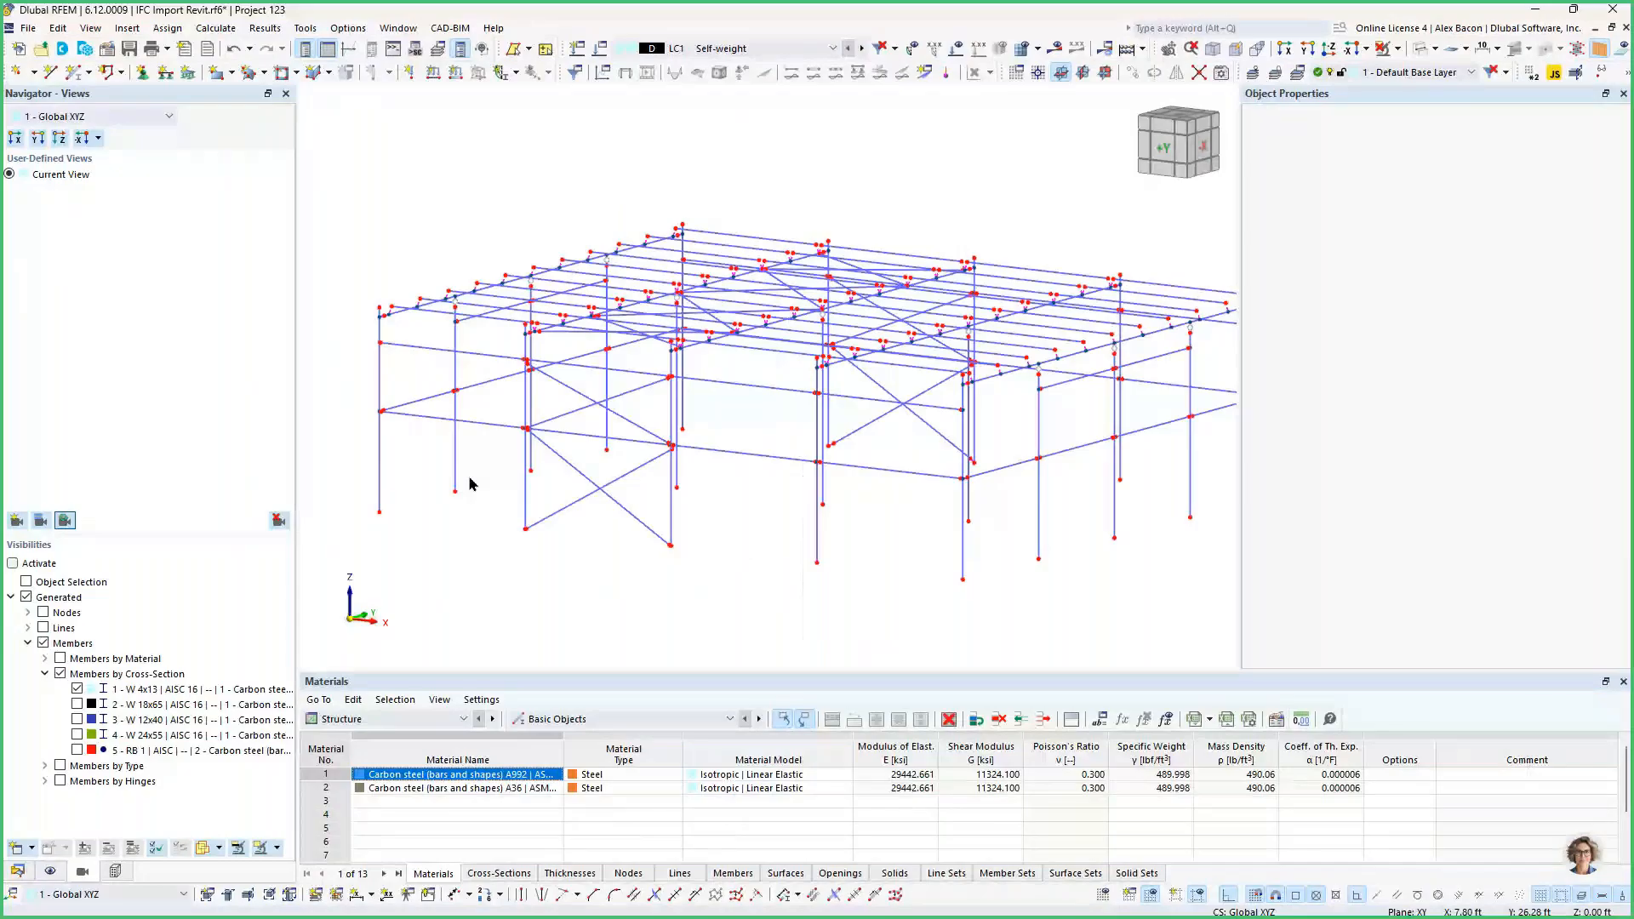
Examine the nodal links at the bracing ends along the columns, rafters and purlin joints.
scroll(470, 483, "up", 5)
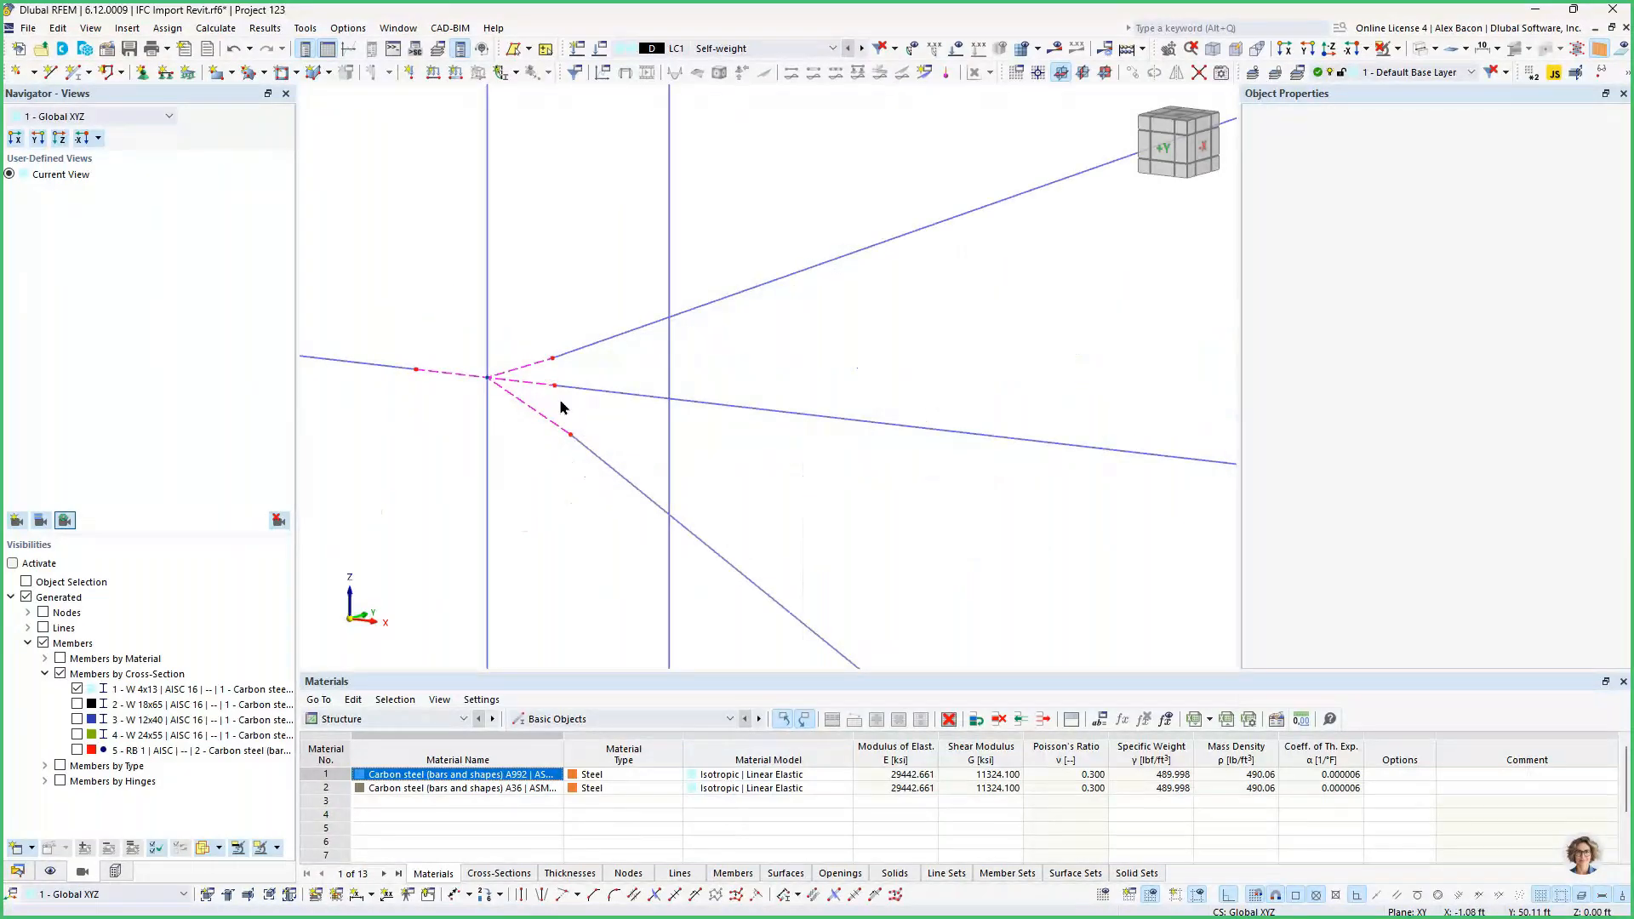
scroll(491, 387, "down", 2)
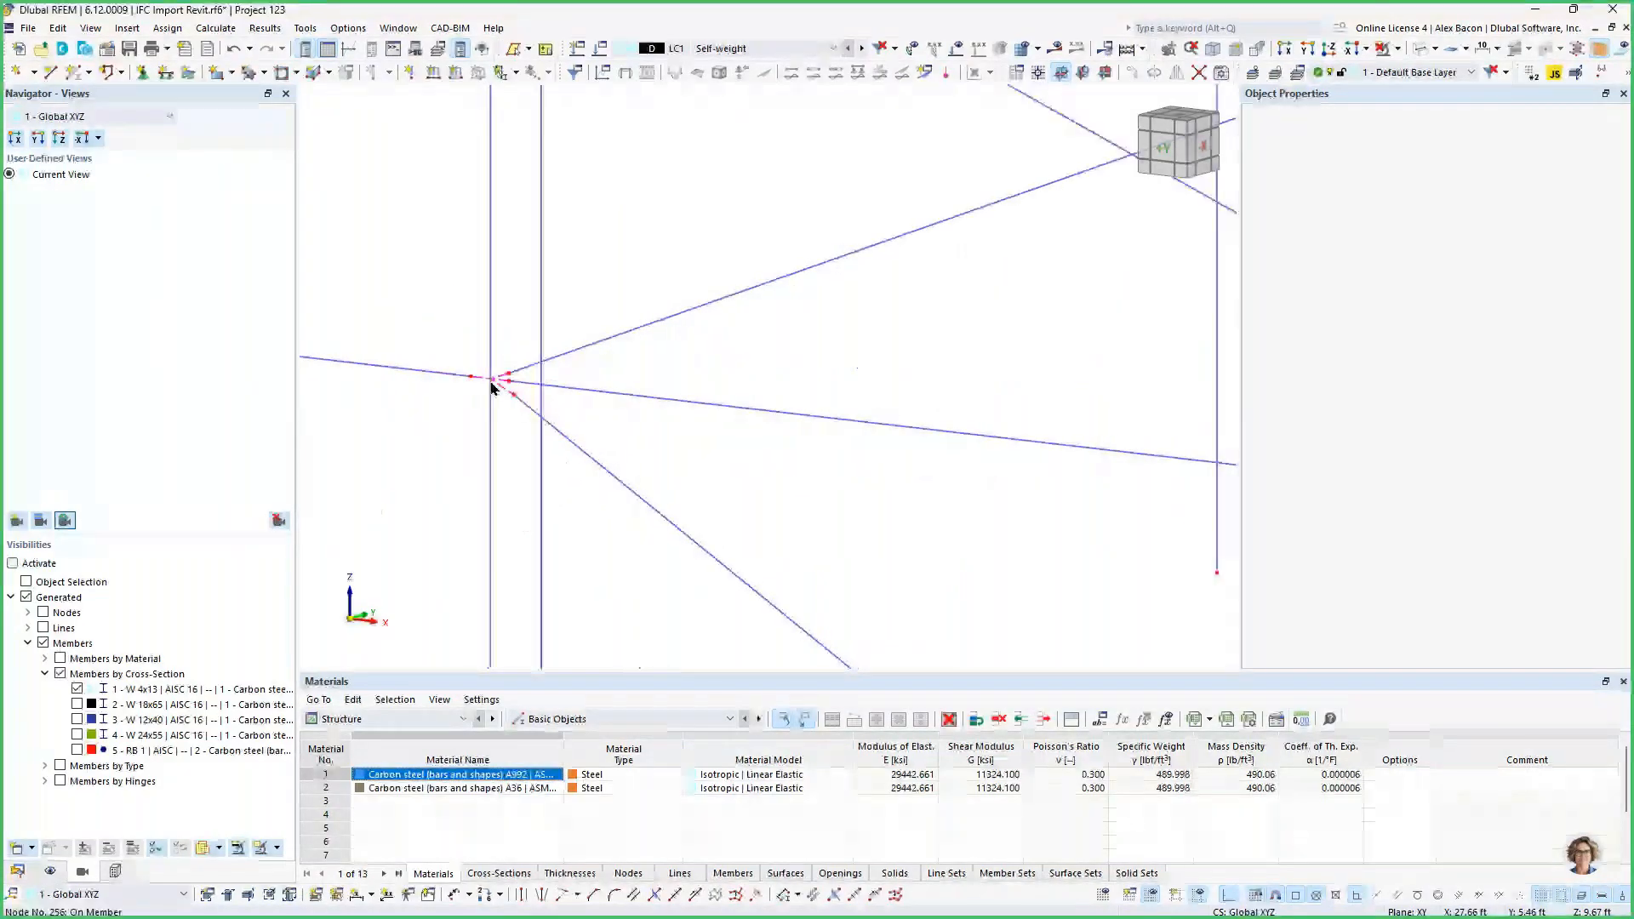
scroll(491, 387, "down", 2)
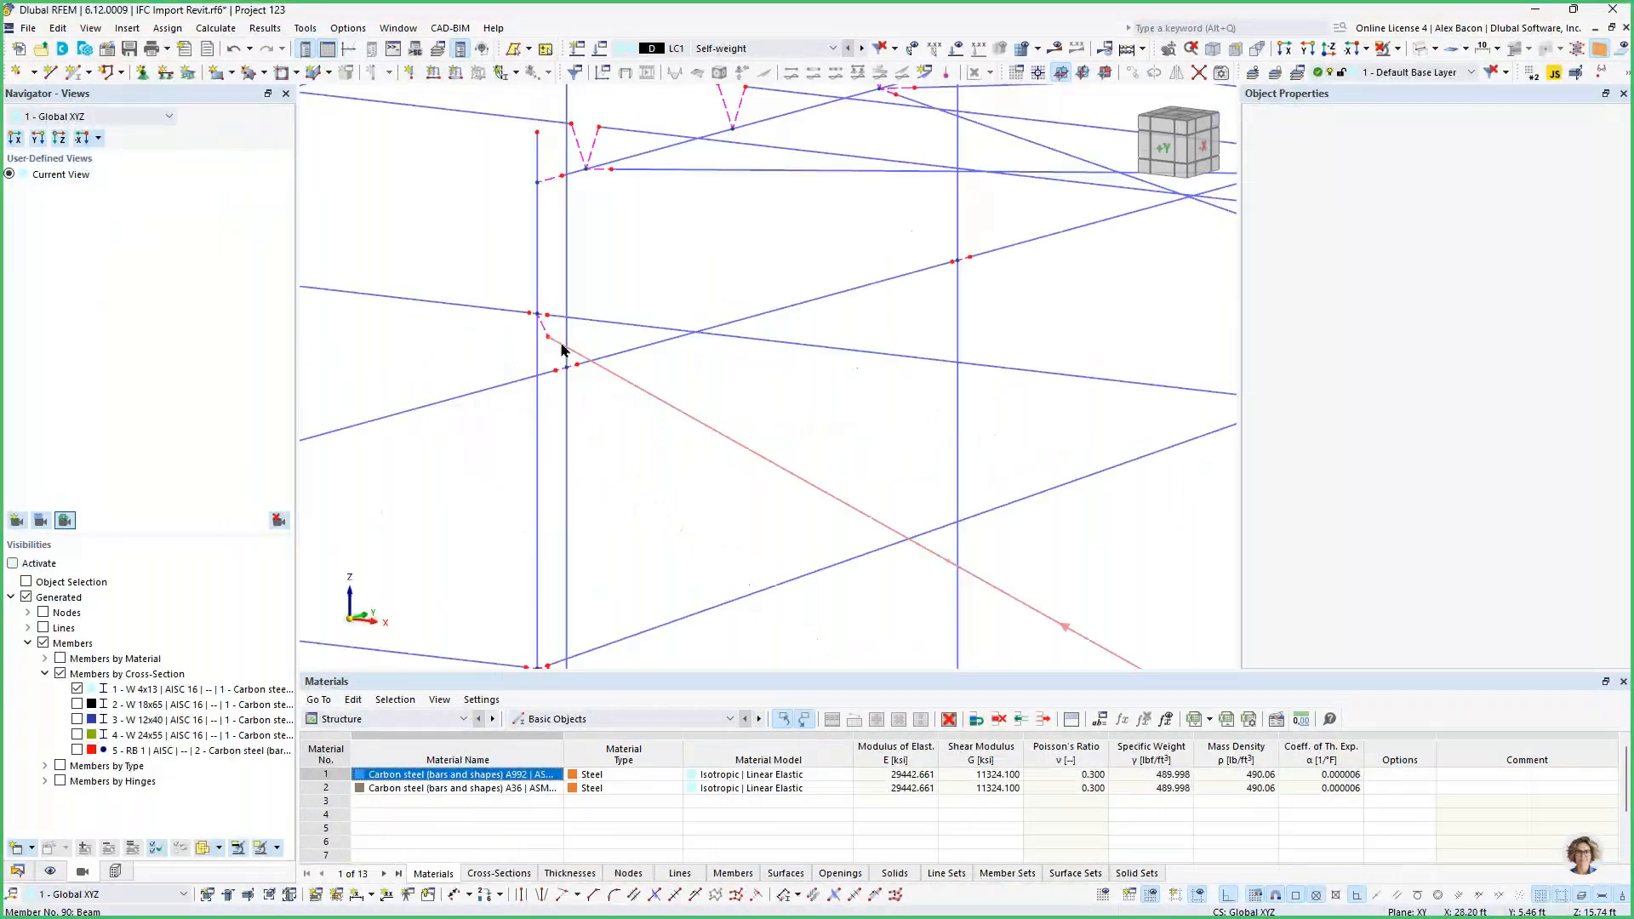
middle_click_drag(562, 349, 676, 301)
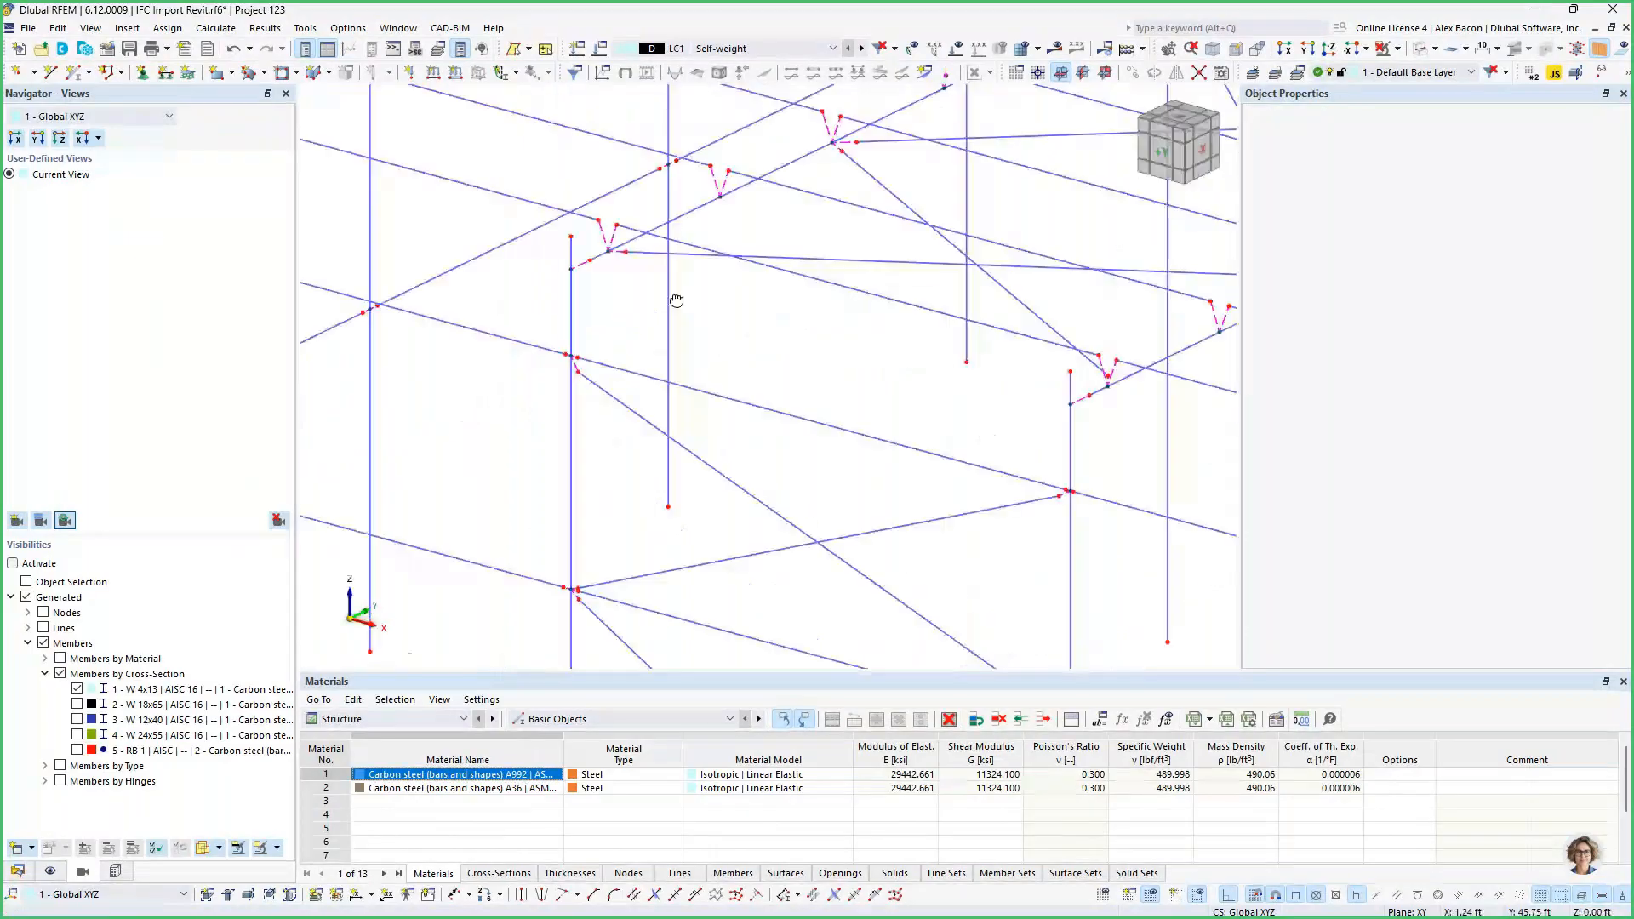
scroll(585, 314, "up", 5)
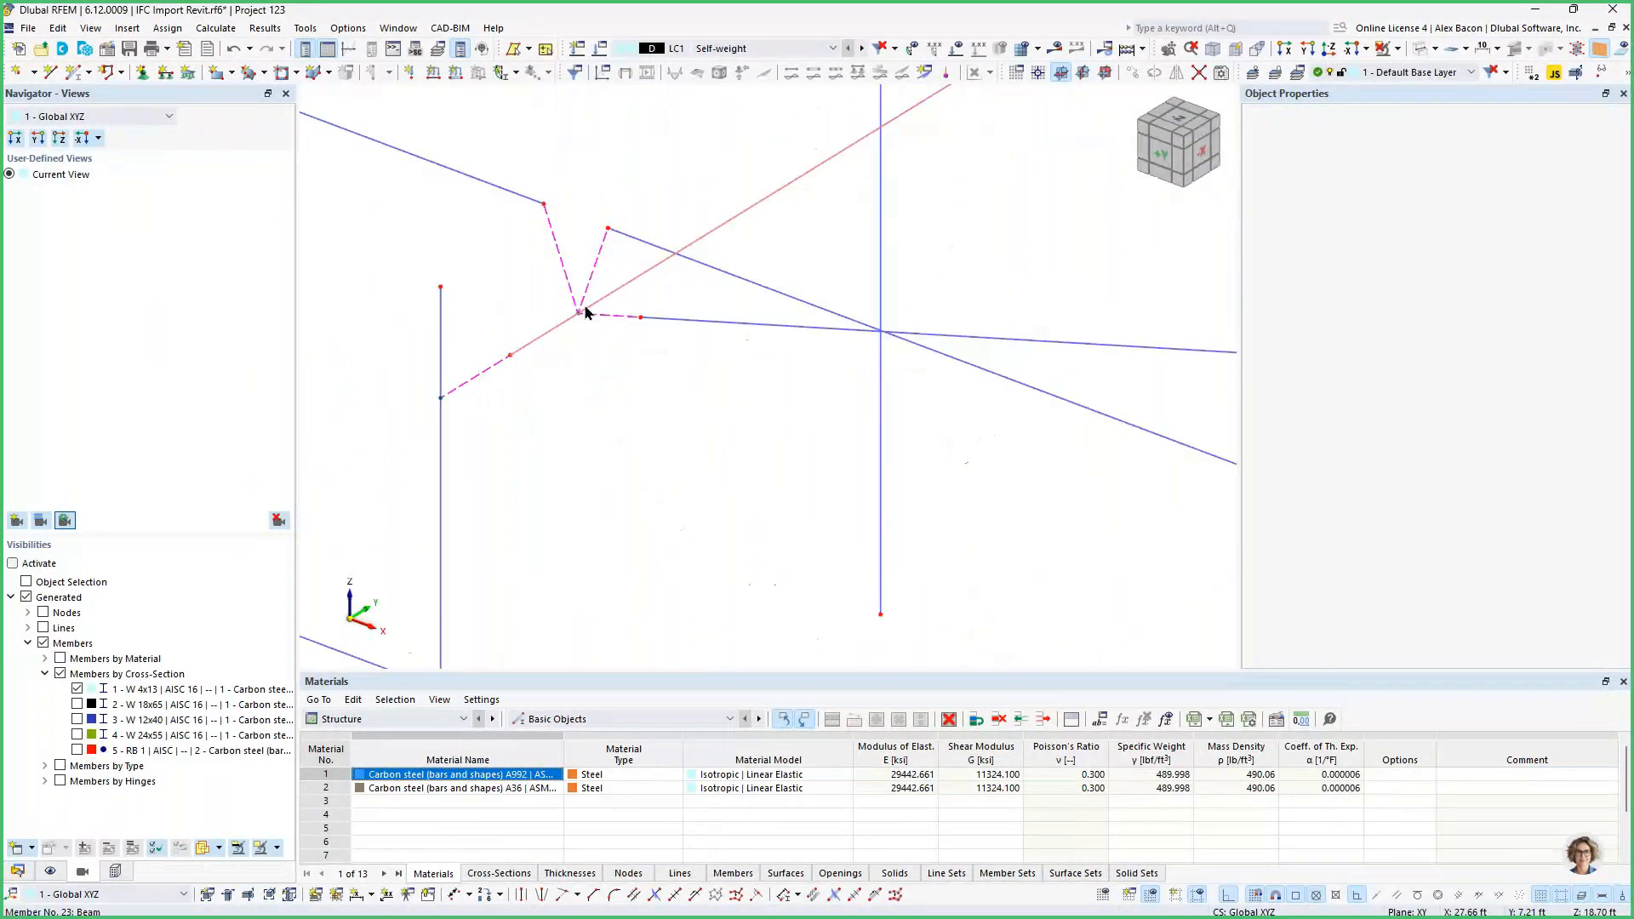
scroll(817, 321, "down", 5)
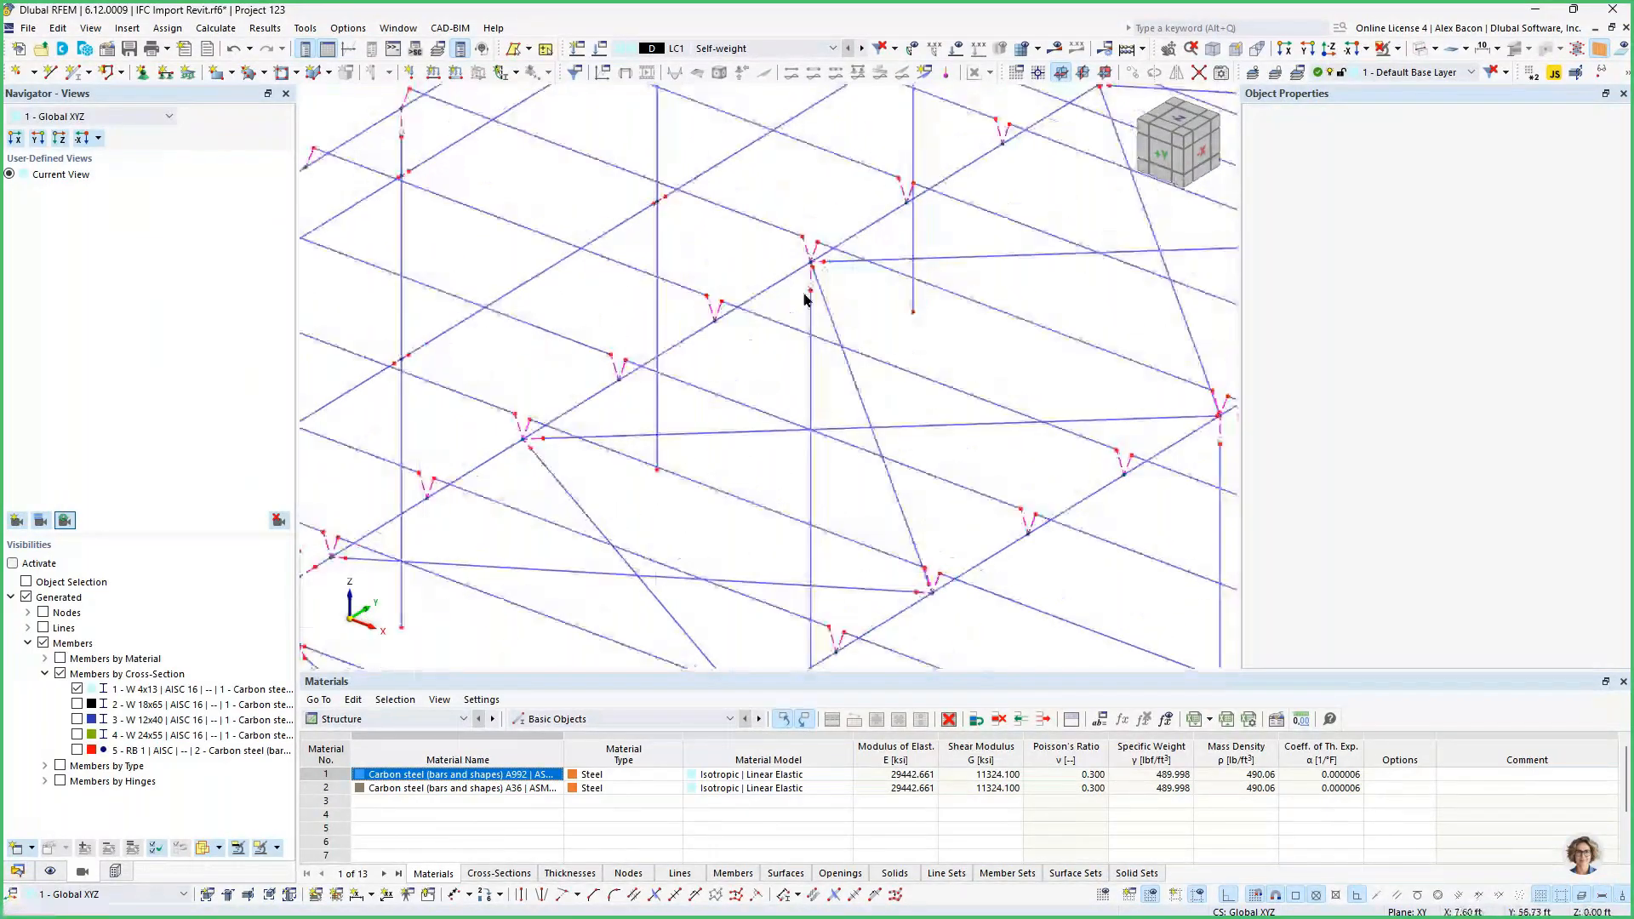
scroll(809, 256, "up", 5)
scroll(808, 243, "down", 5)
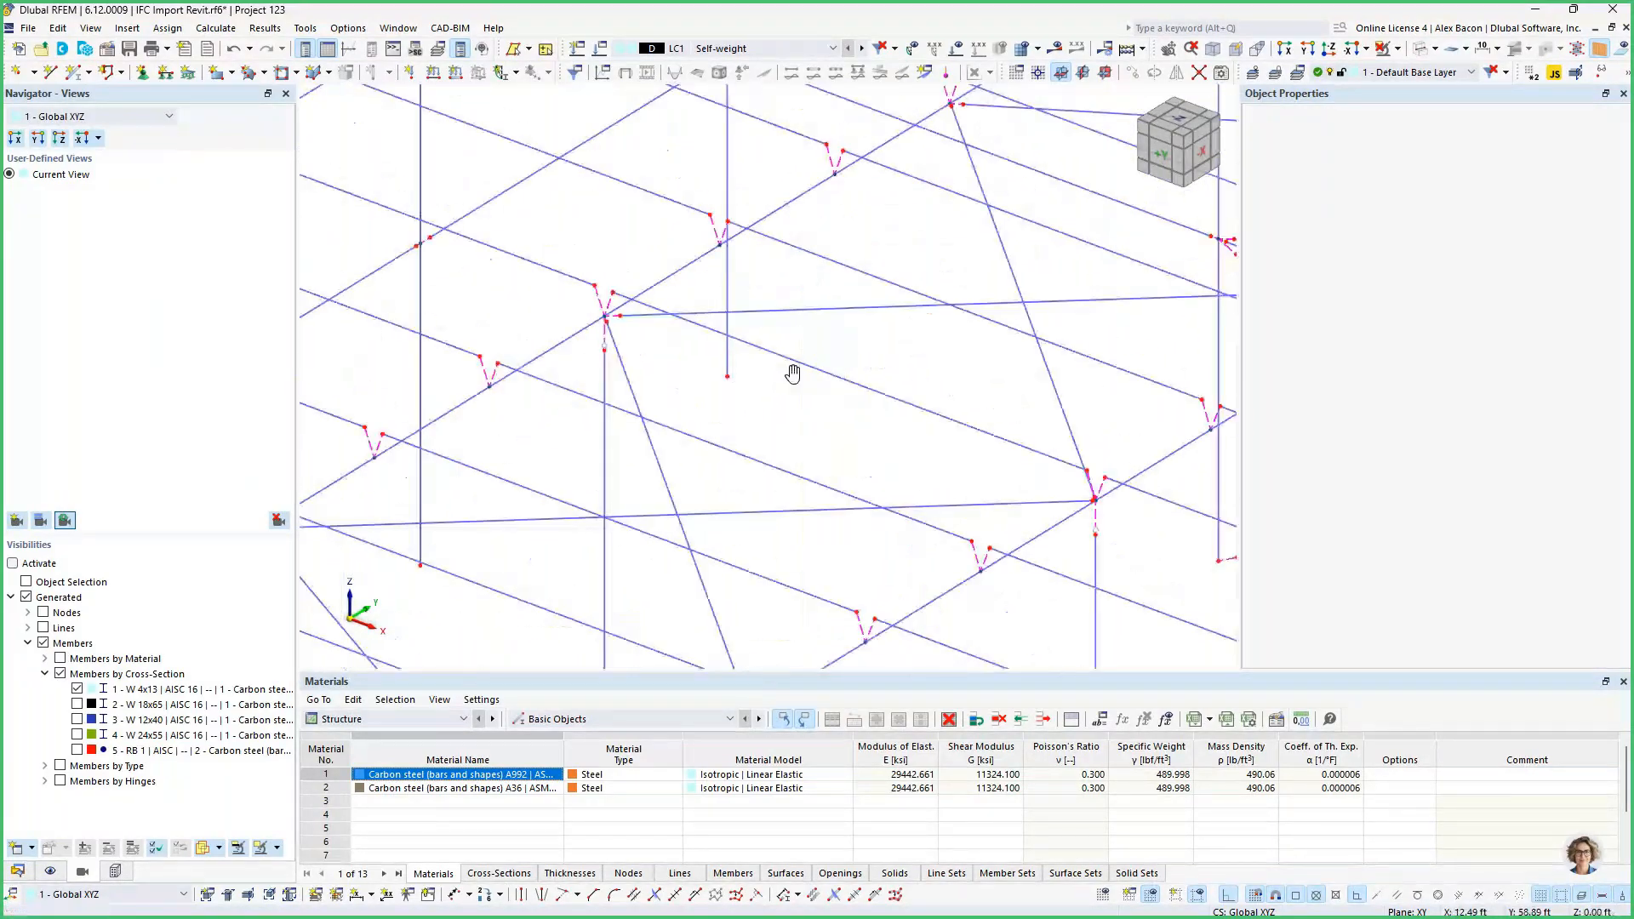
scroll(650, 292, "up", 5)
scroll(649, 290, "down", 2)
scroll(649, 289, "down", 10)
Show the frame with rendered sections and color the members by cross-section, and finally by member type.
middle_click_drag(754, 379, 935, 389, "ctrl")
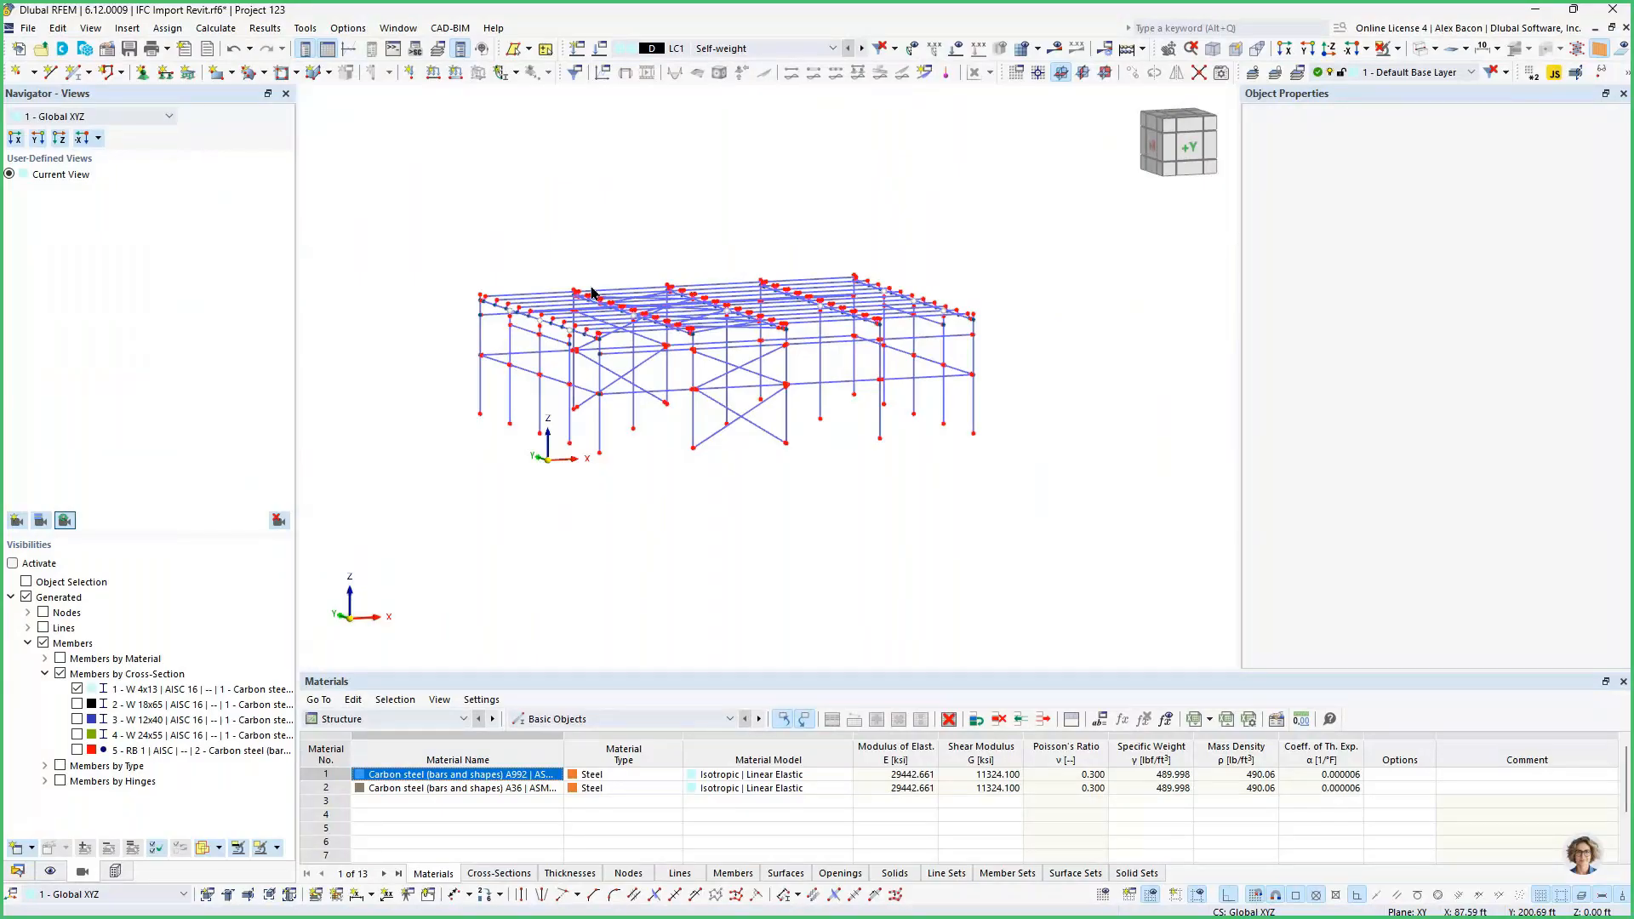
middle_click_drag(836, 480, 824, 514, "ctrl")
scroll(722, 262, "up", 2)
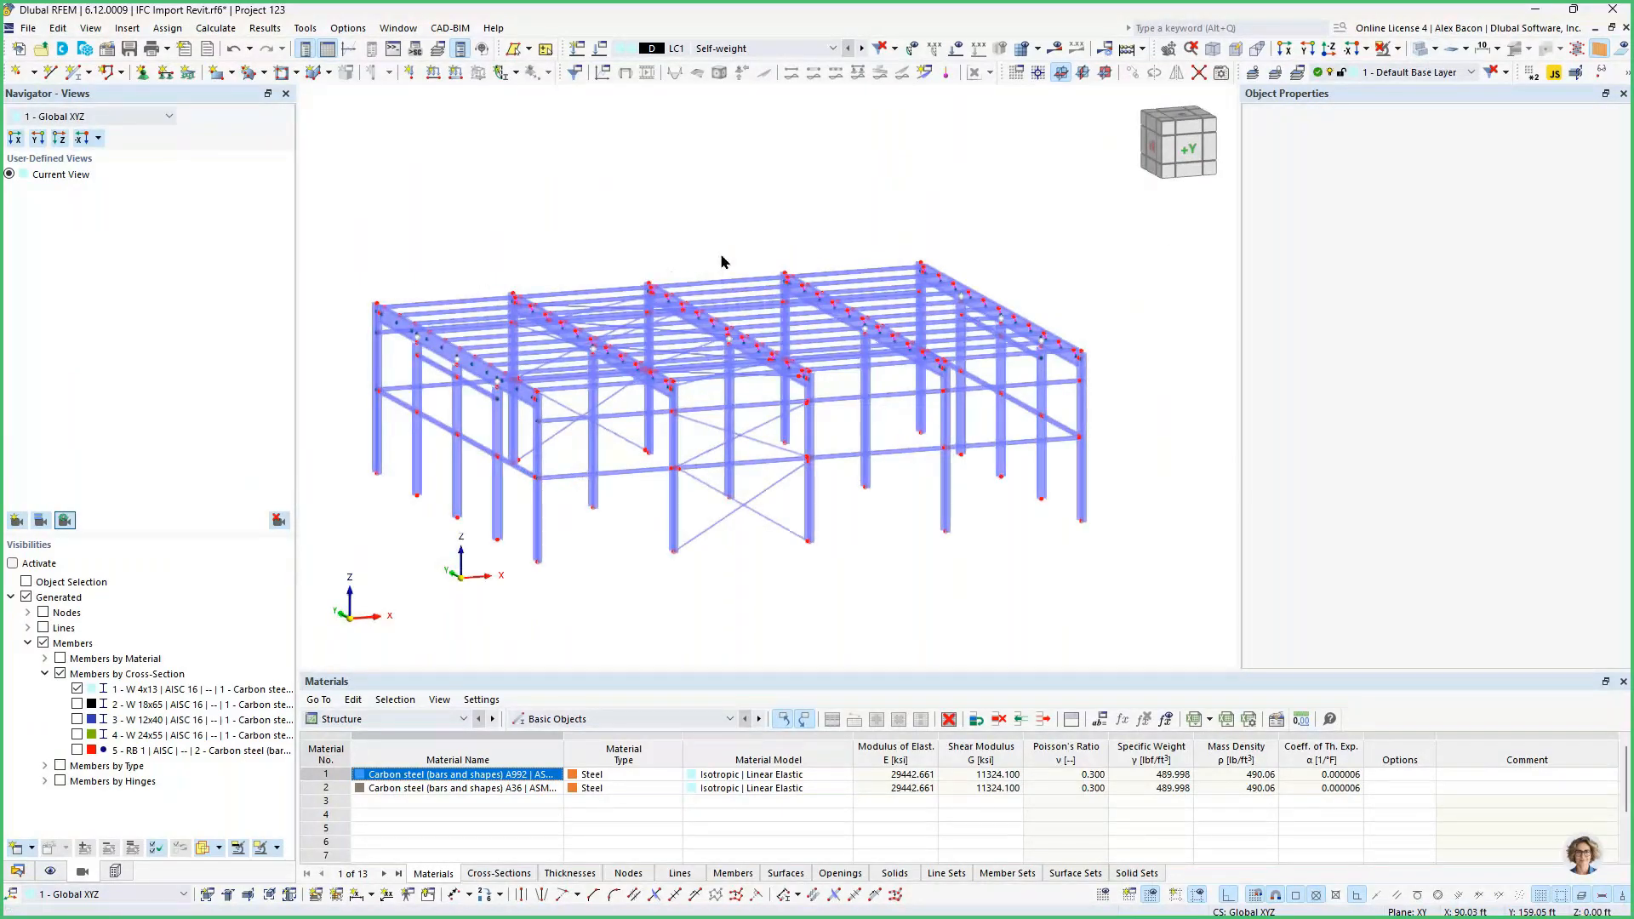
left_click(18, 872)
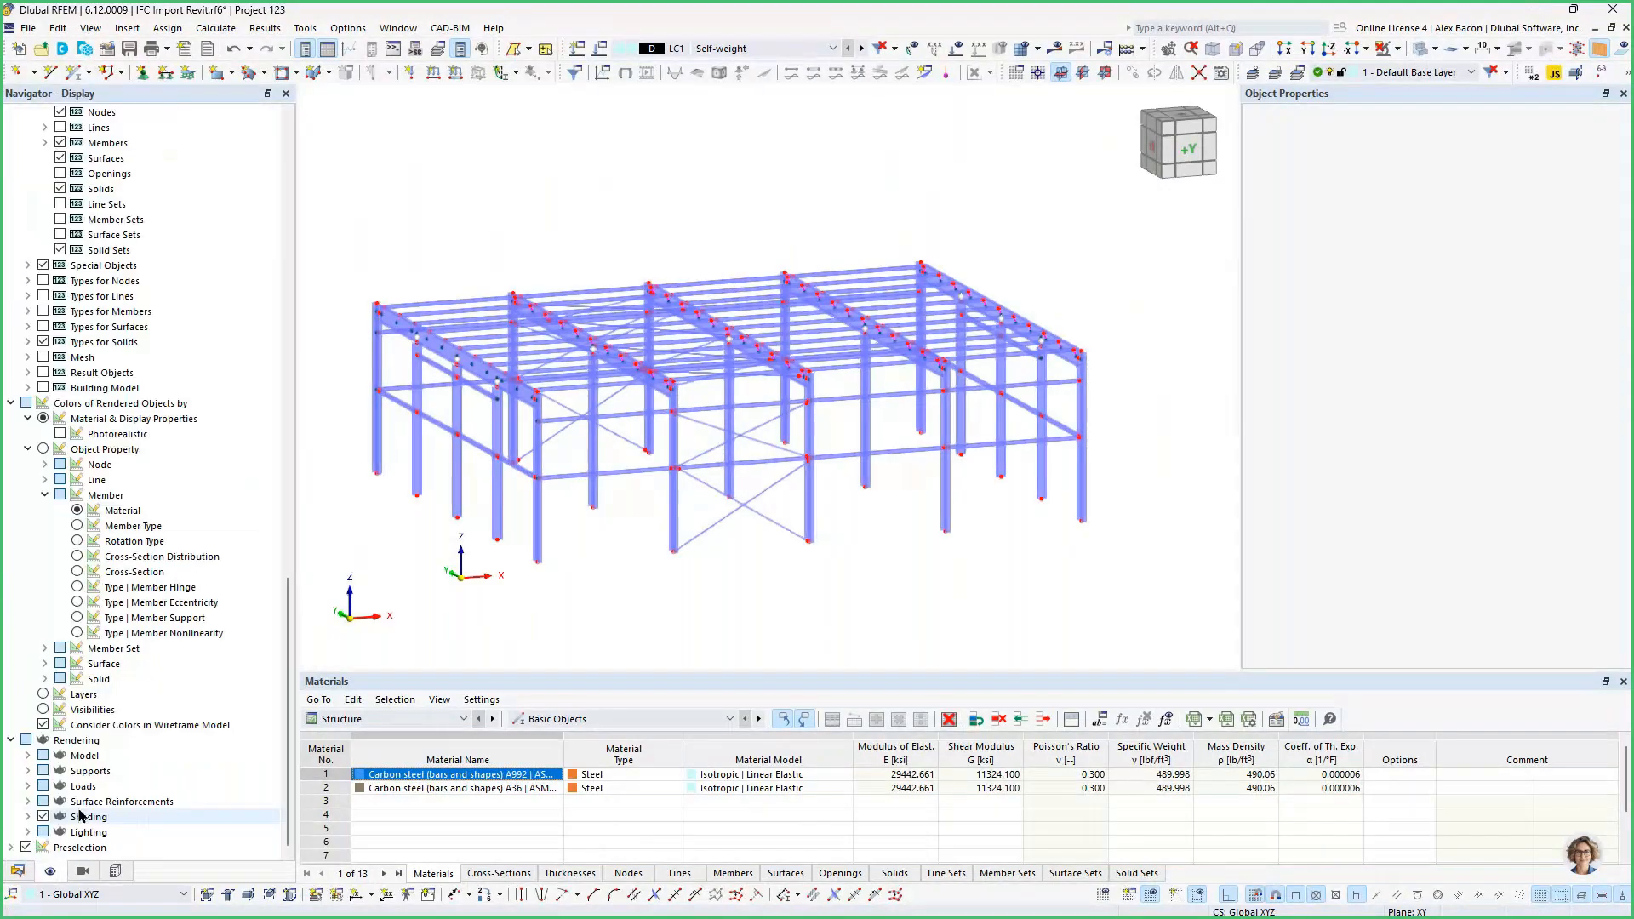
left_click(78, 572)
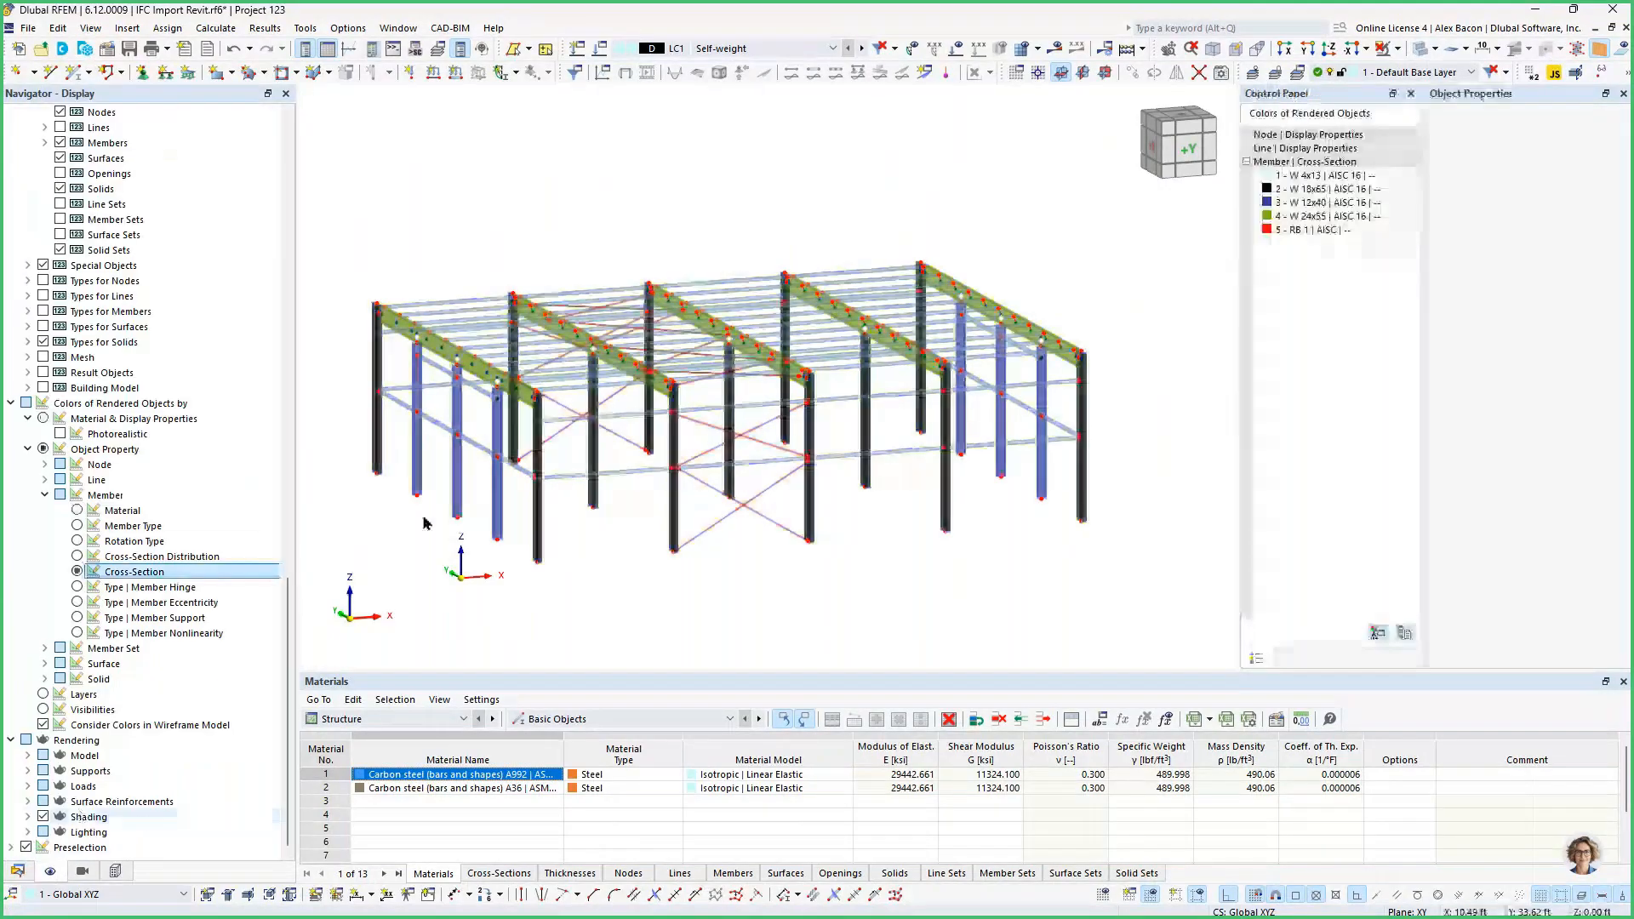
left_click(79, 525)
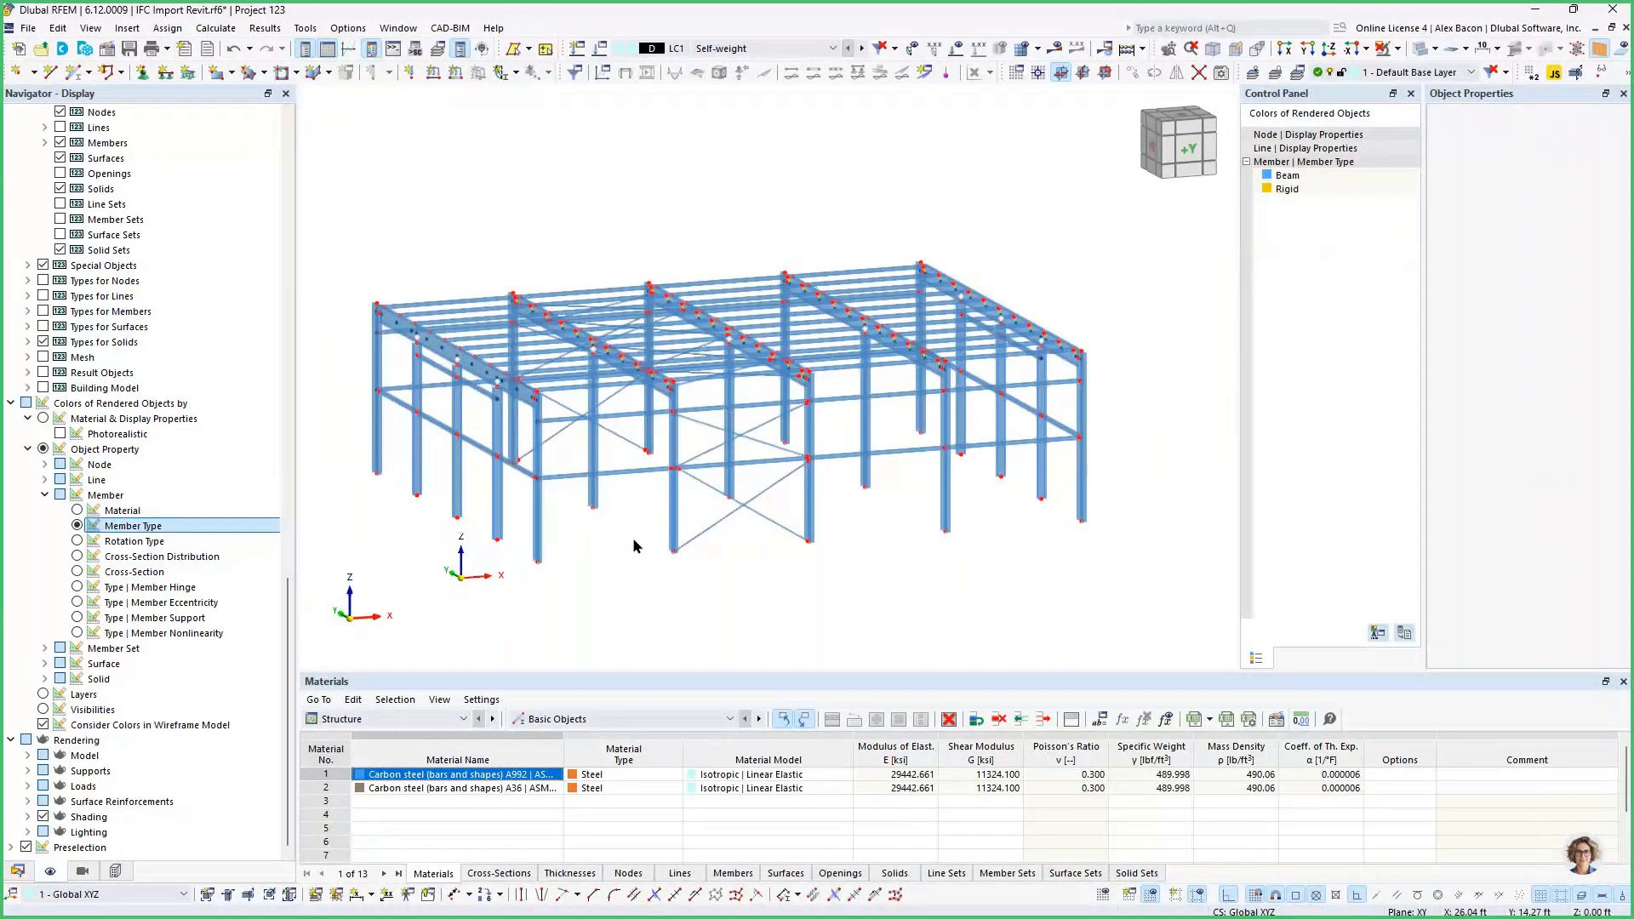
Make only the RB 1 bracing visible and turn off the display of hidden objects in the background.
left_click(83, 872)
left_click(77, 749)
left_click(77, 689)
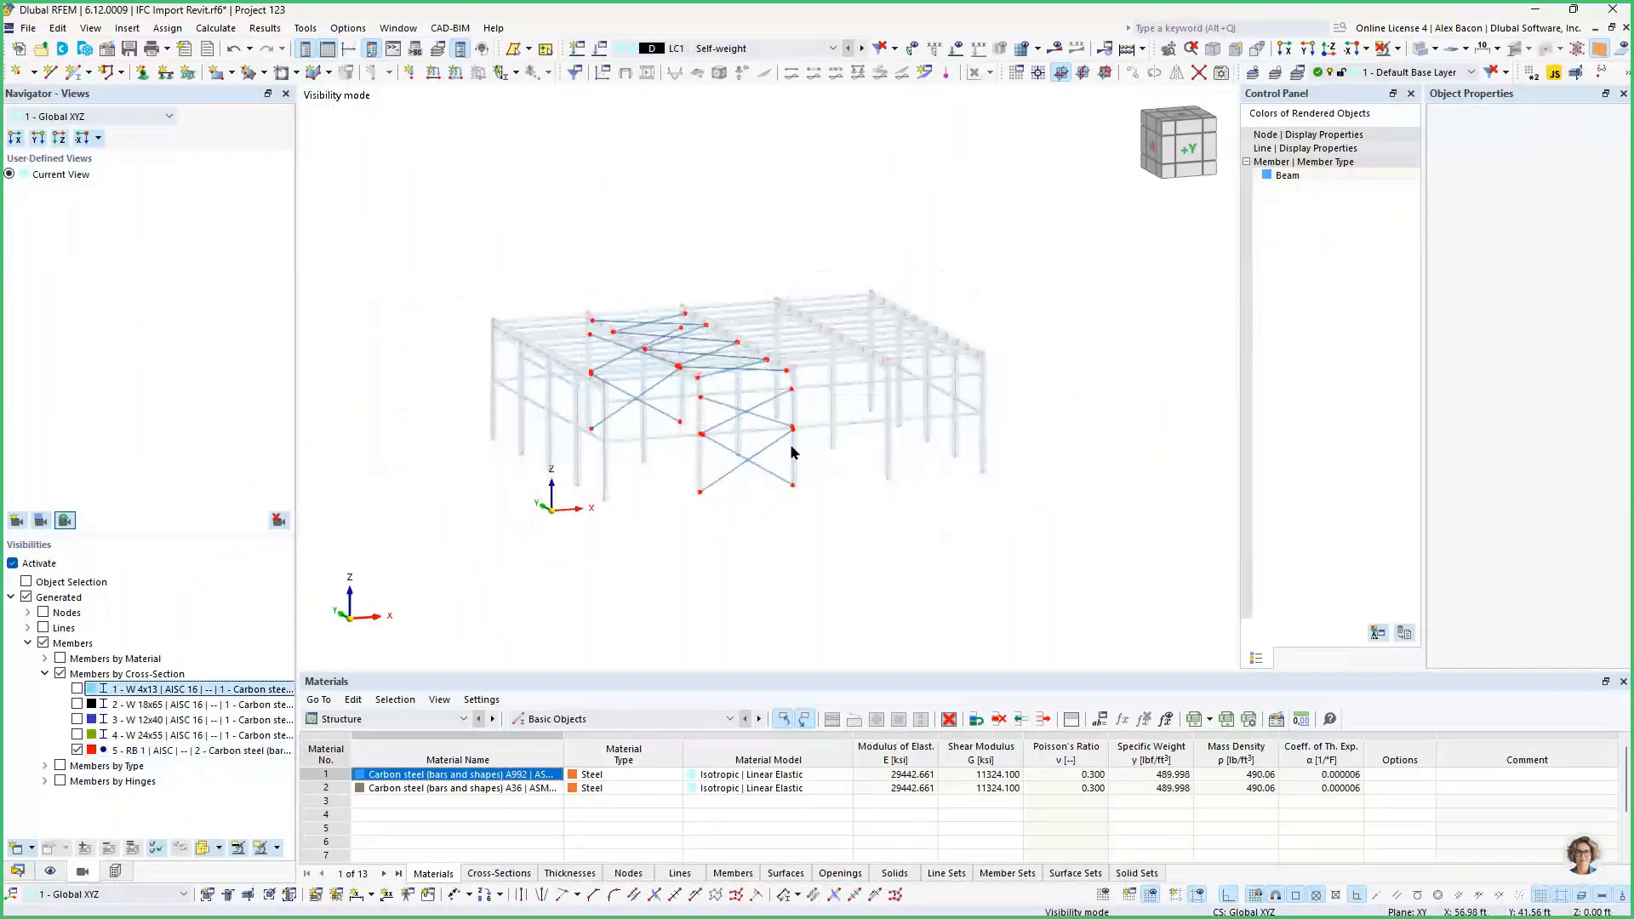
right_click(791, 504)
left_click(900, 376)
Select all RB 1 bracing members and change their member type to Tension.
left_click_drag(909, 257, 458, 569)
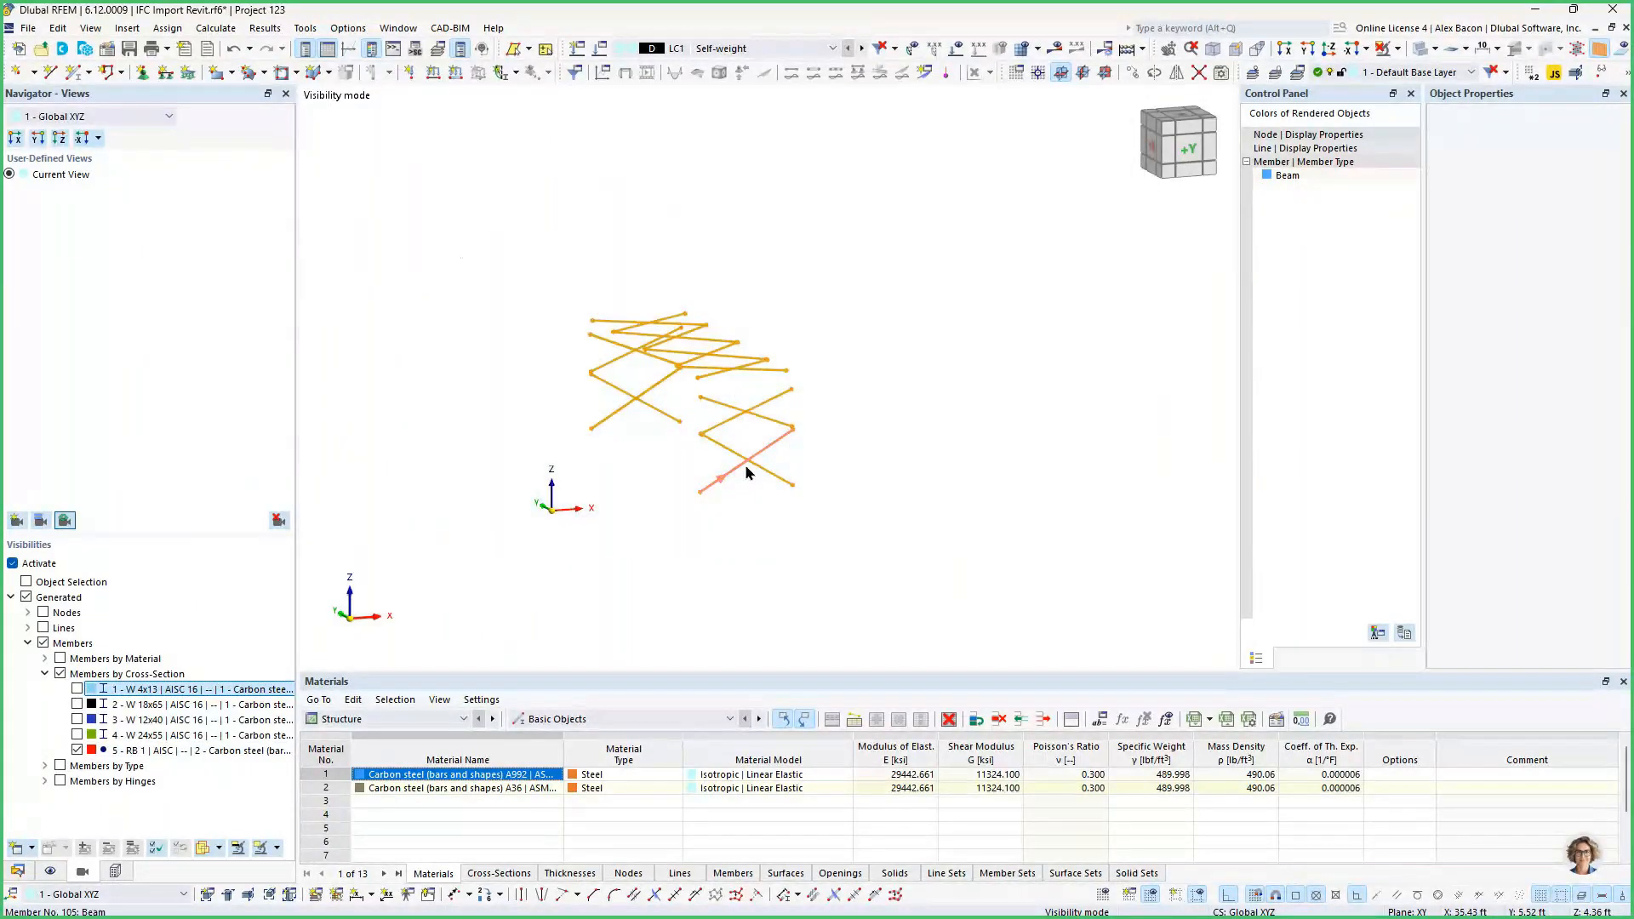
double_click(746, 467)
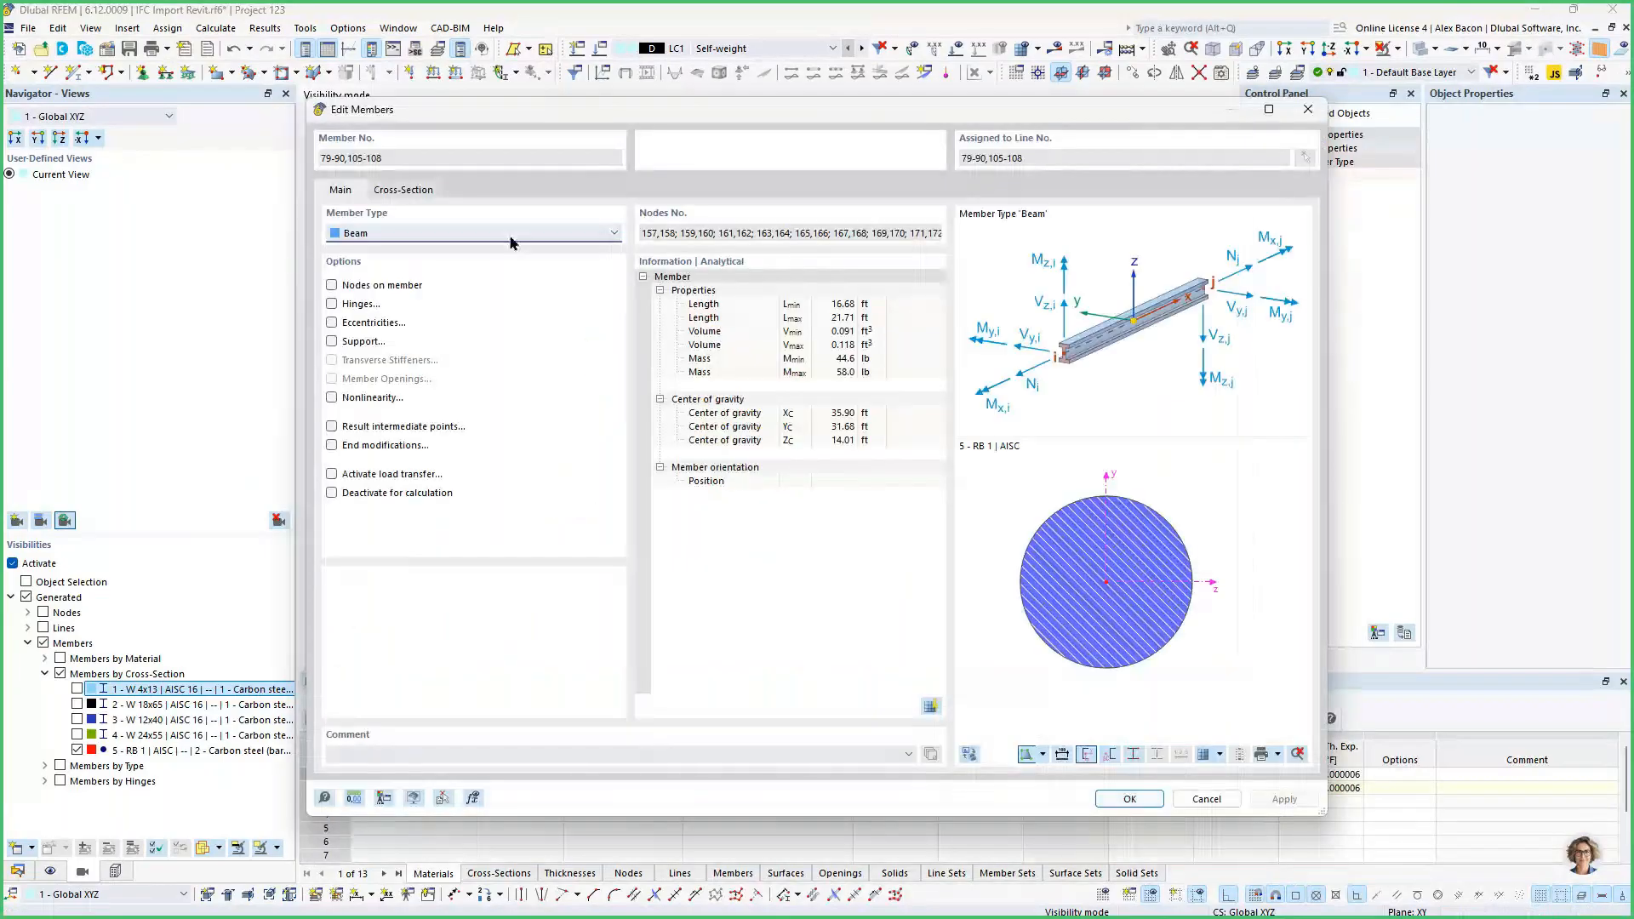
left_click(409, 190)
left_click(350, 190)
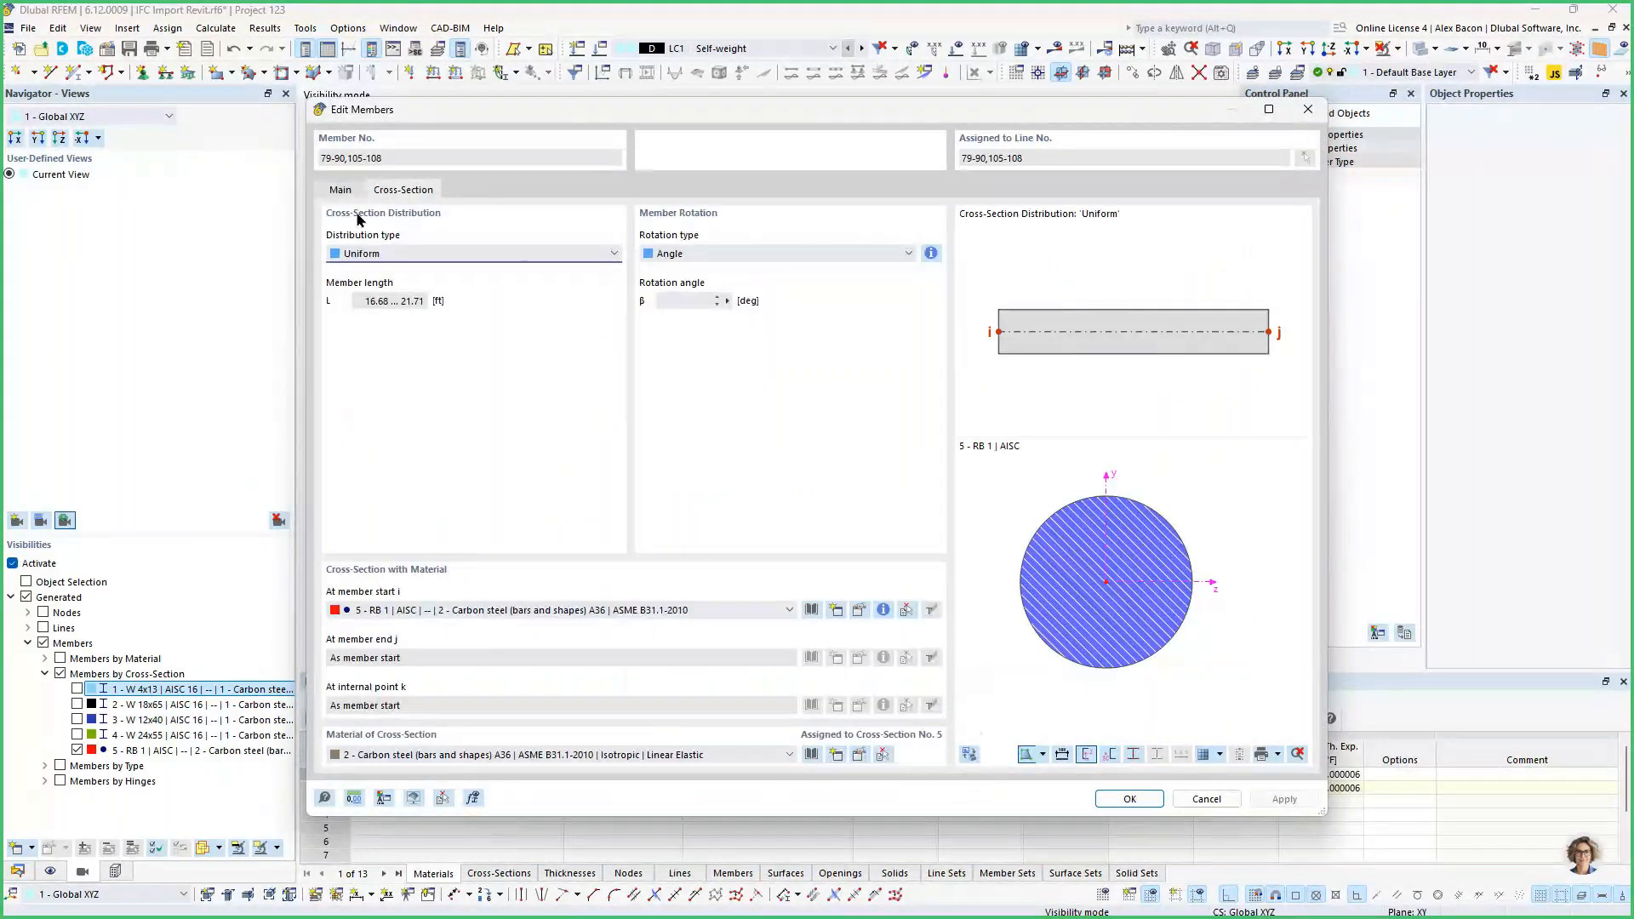
left_click(385, 233)
left_click(409, 291)
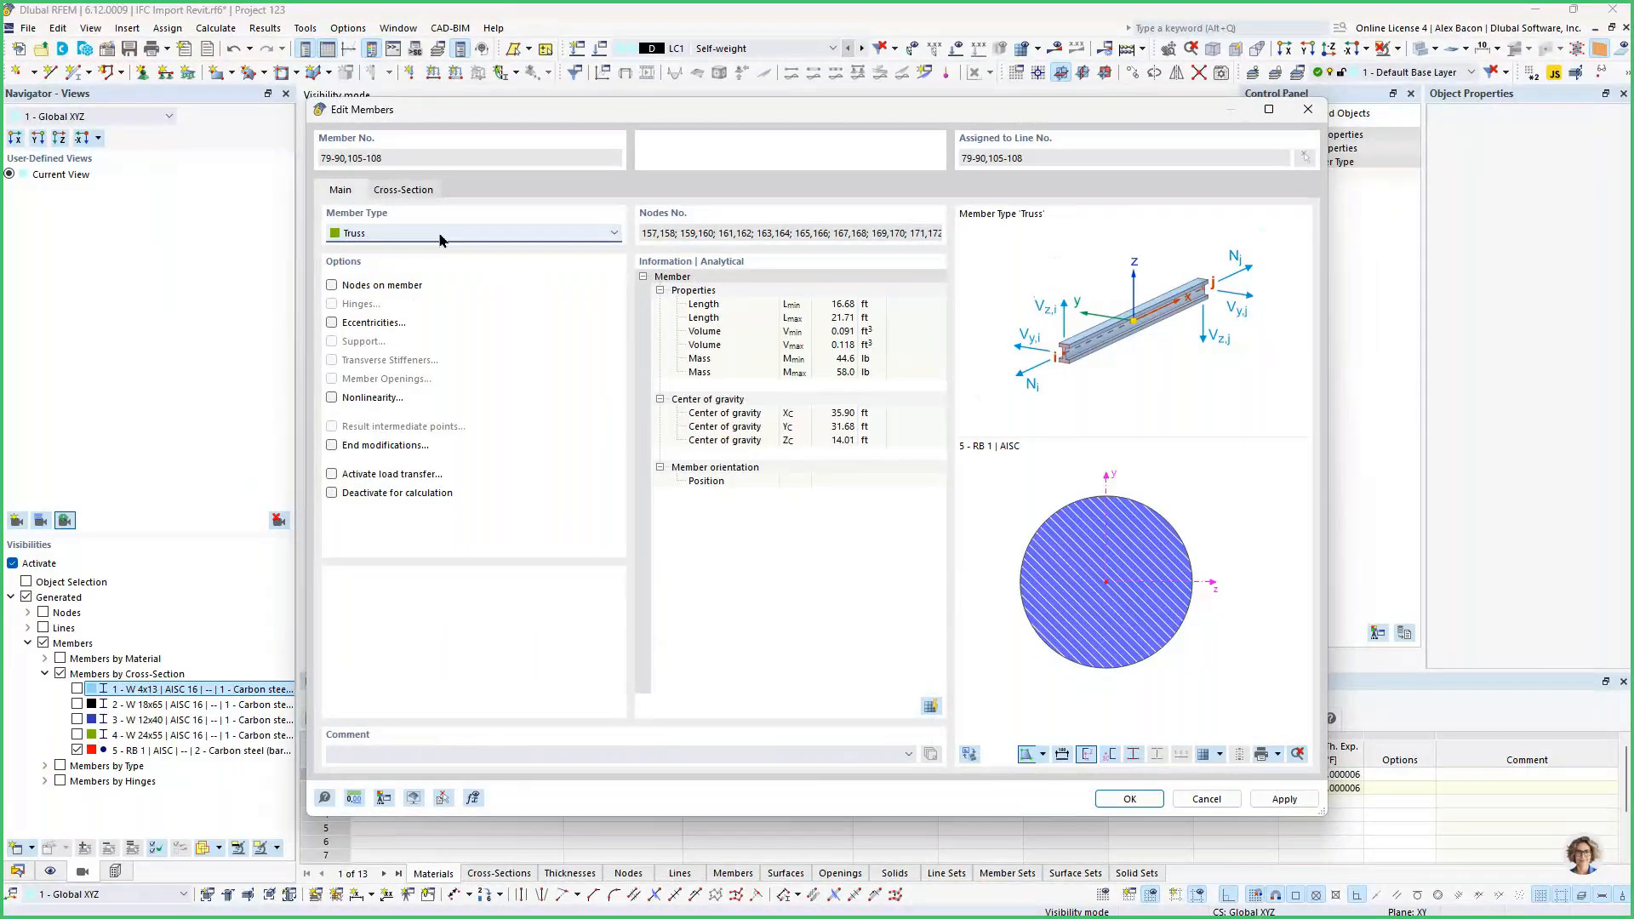
left_click(1129, 798)
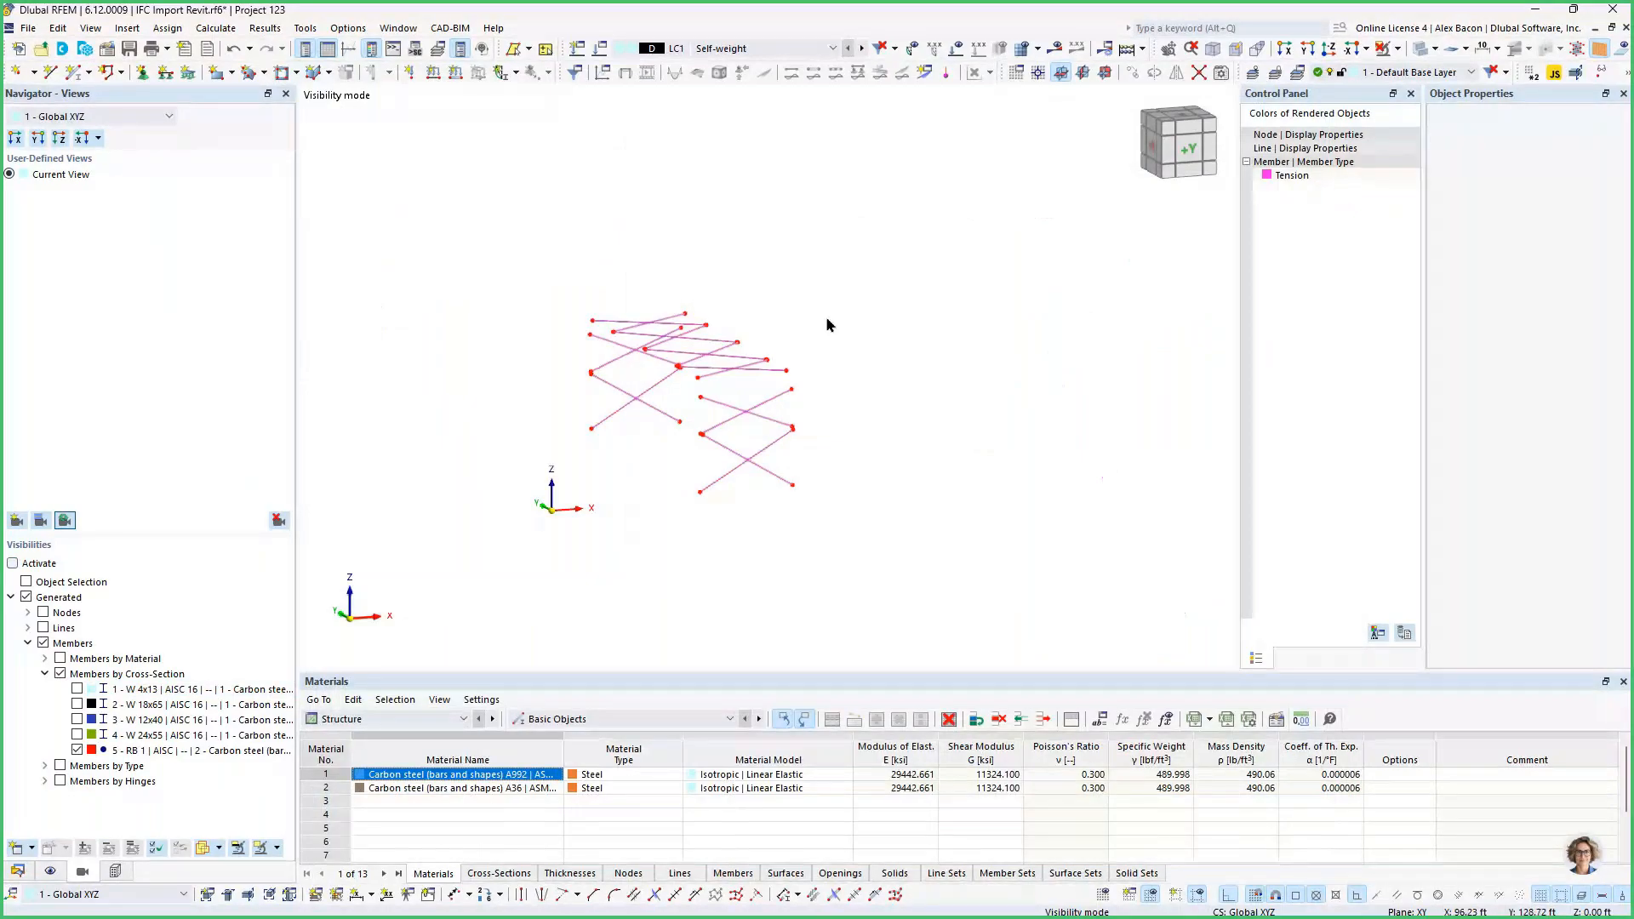
Make only the W 4x13 members visible, select all of them, and change their member type to Truss.
left_click(77, 689)
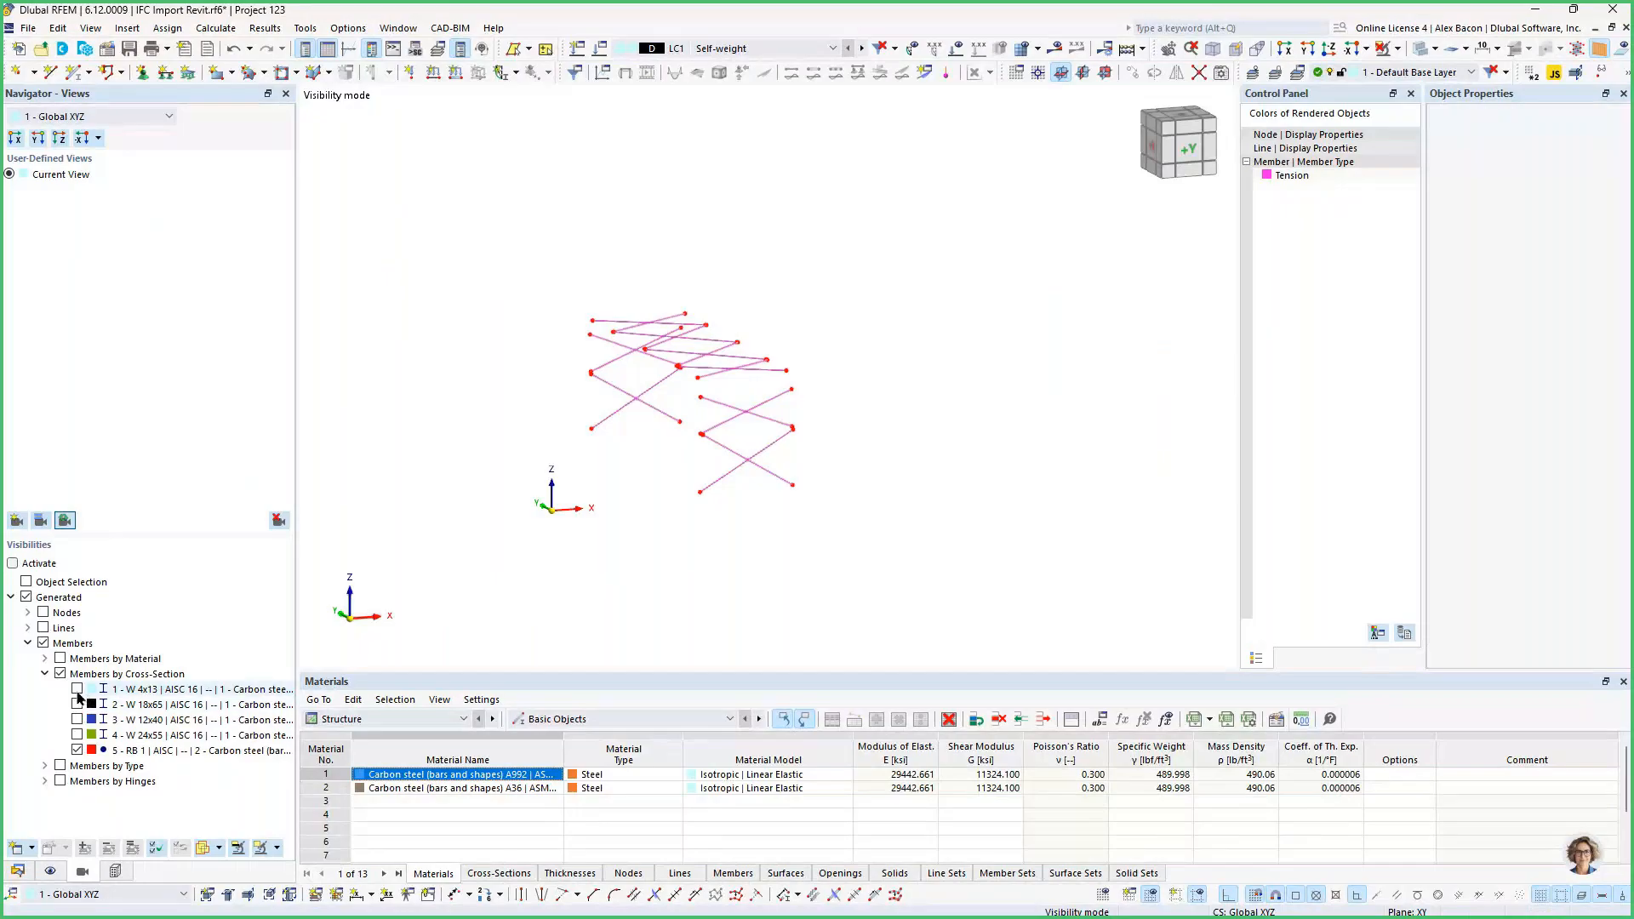
left_click(78, 749)
left_click_drag(1029, 225, 427, 511)
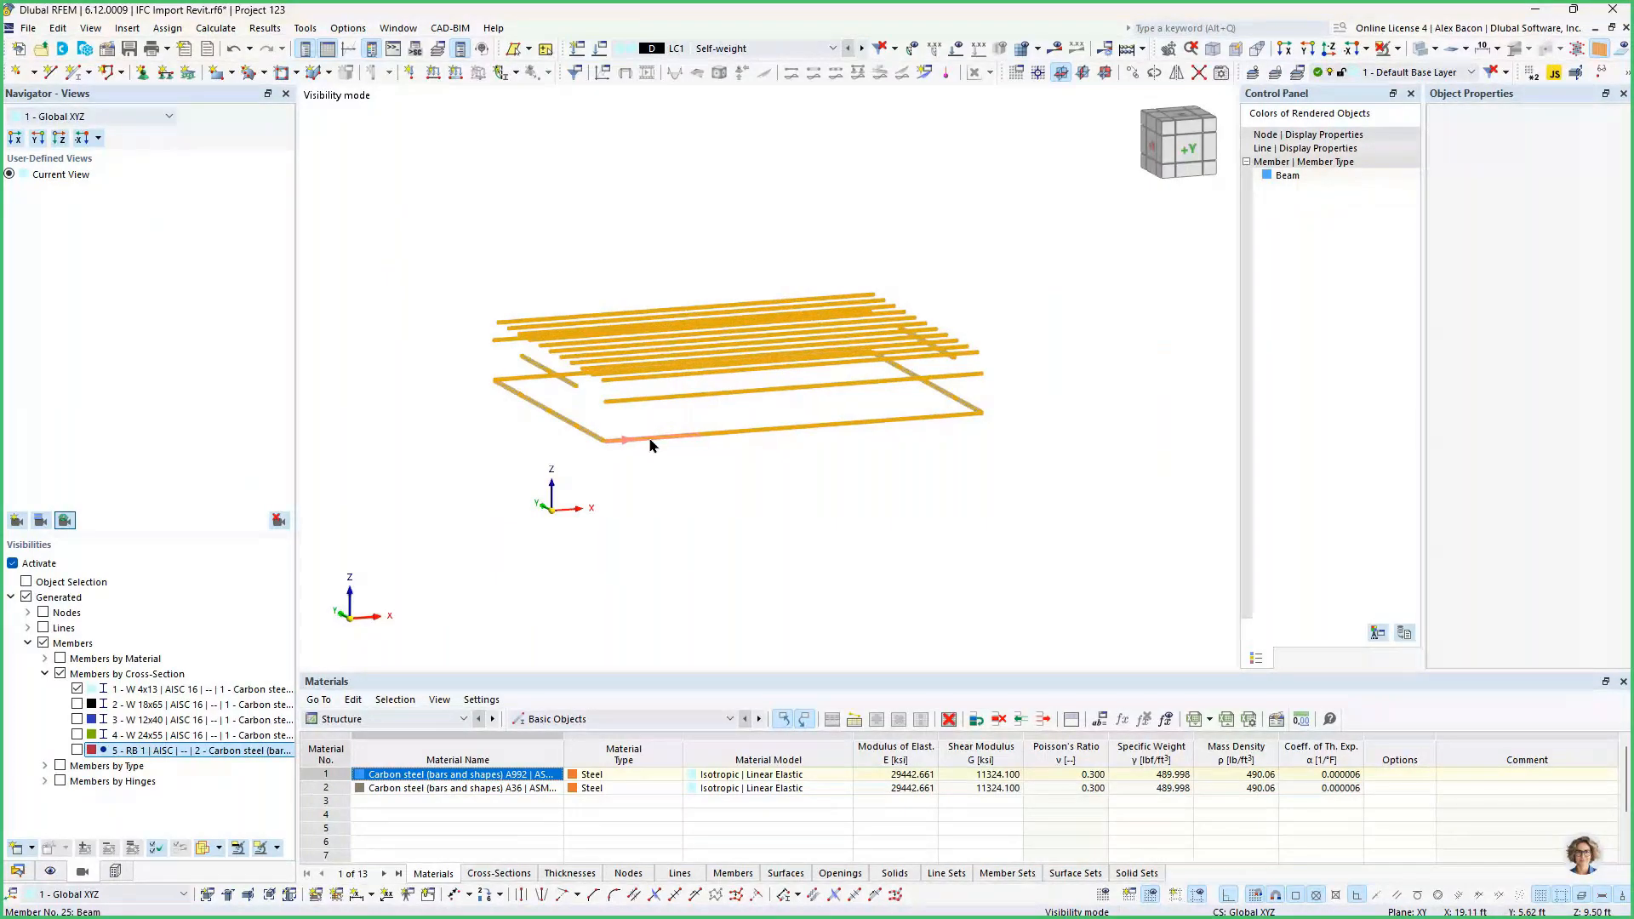
double_click(650, 441)
left_click(378, 233)
left_click(375, 297)
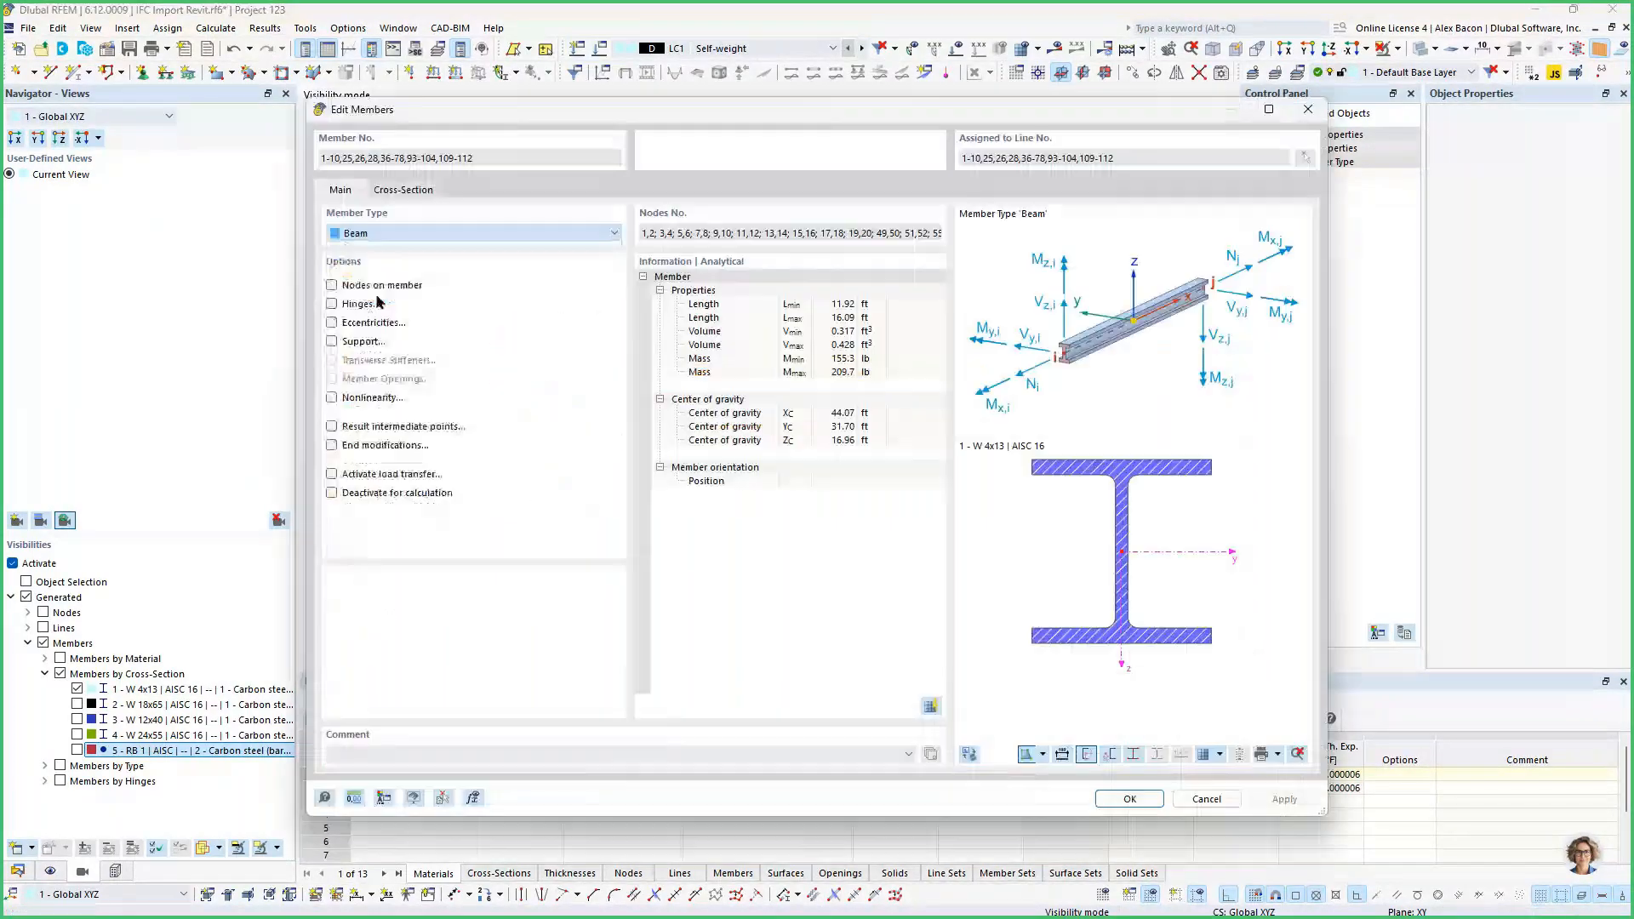
left_click(1131, 798)
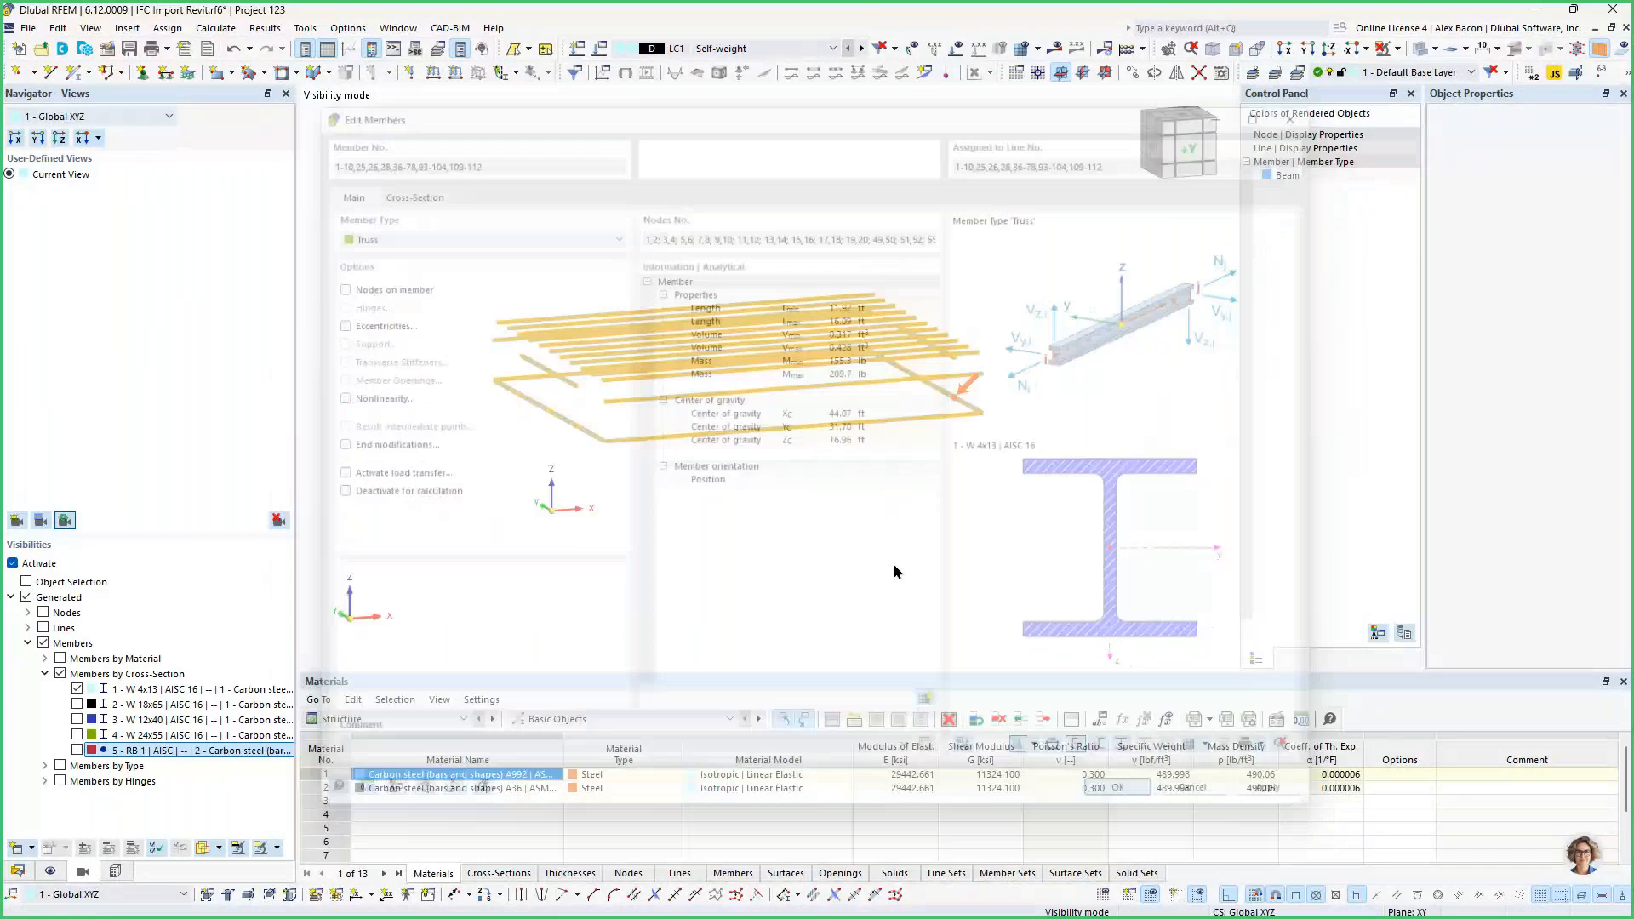
Color the members by cross-section and bring the complete frame back into view.
left_click(53, 871)
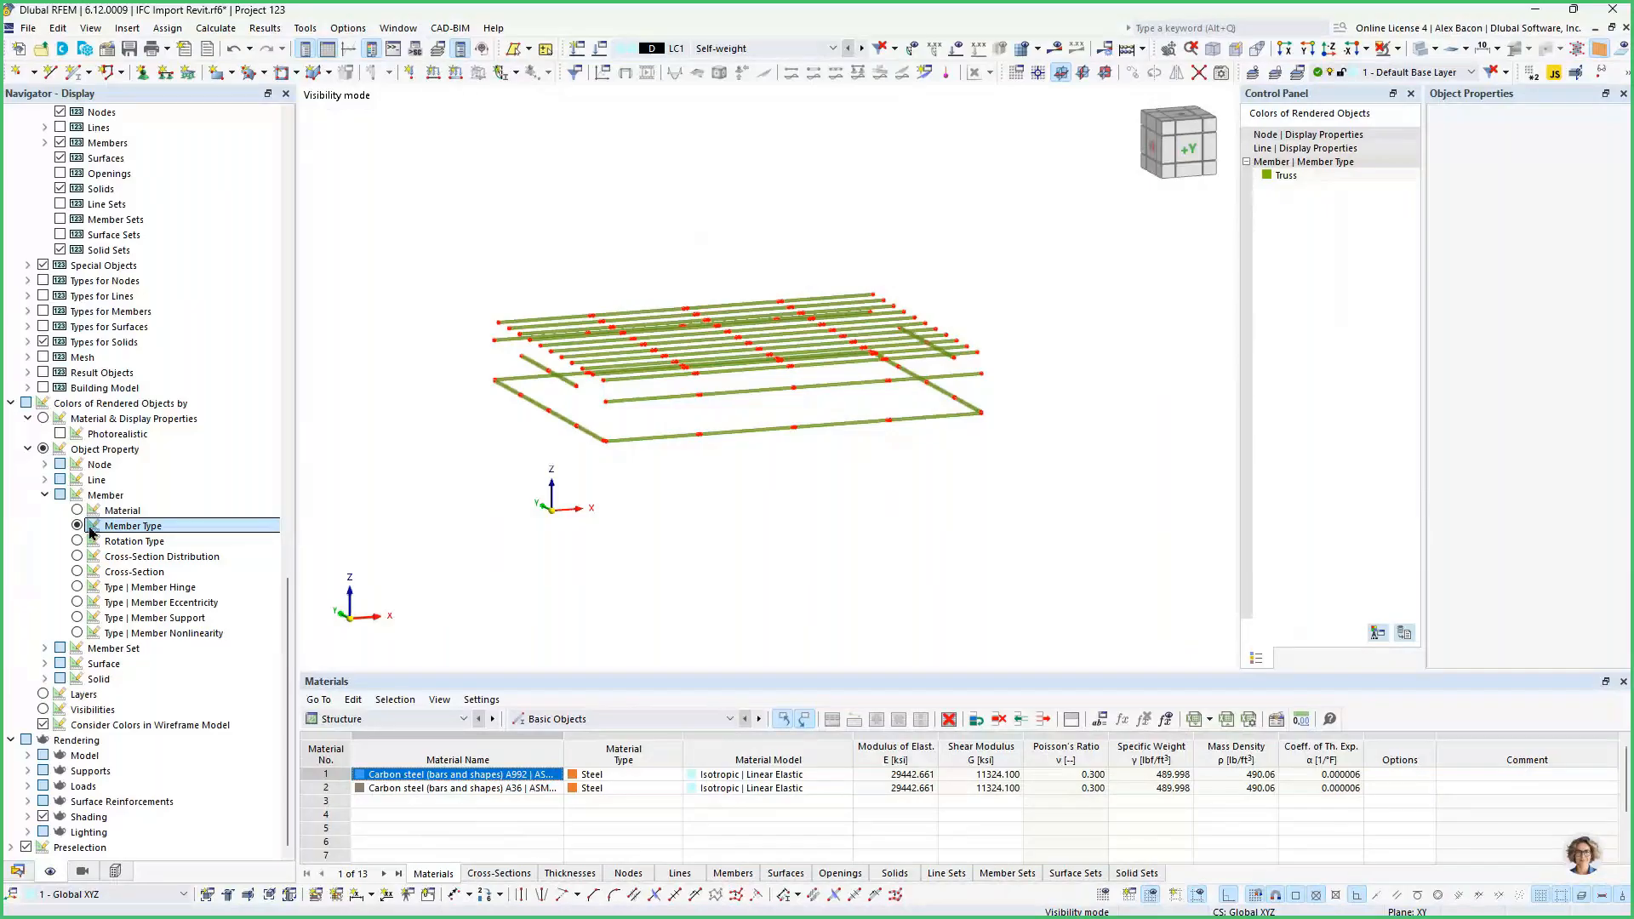
left_click(78, 573)
right_click(650, 508)
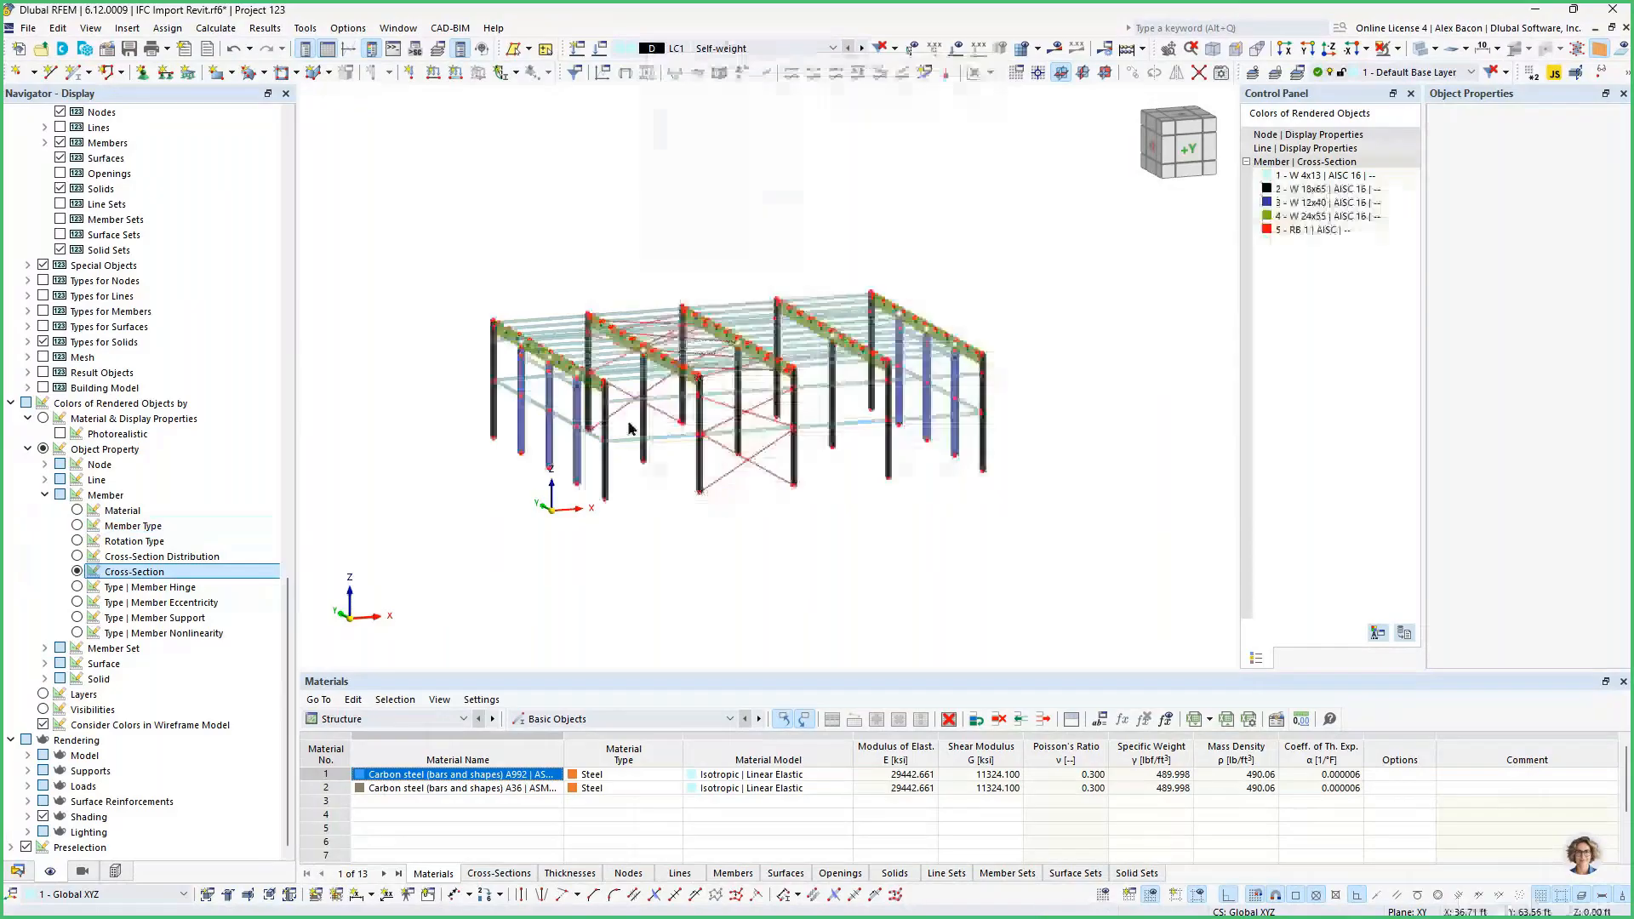
scroll(623, 423, "up", 3)
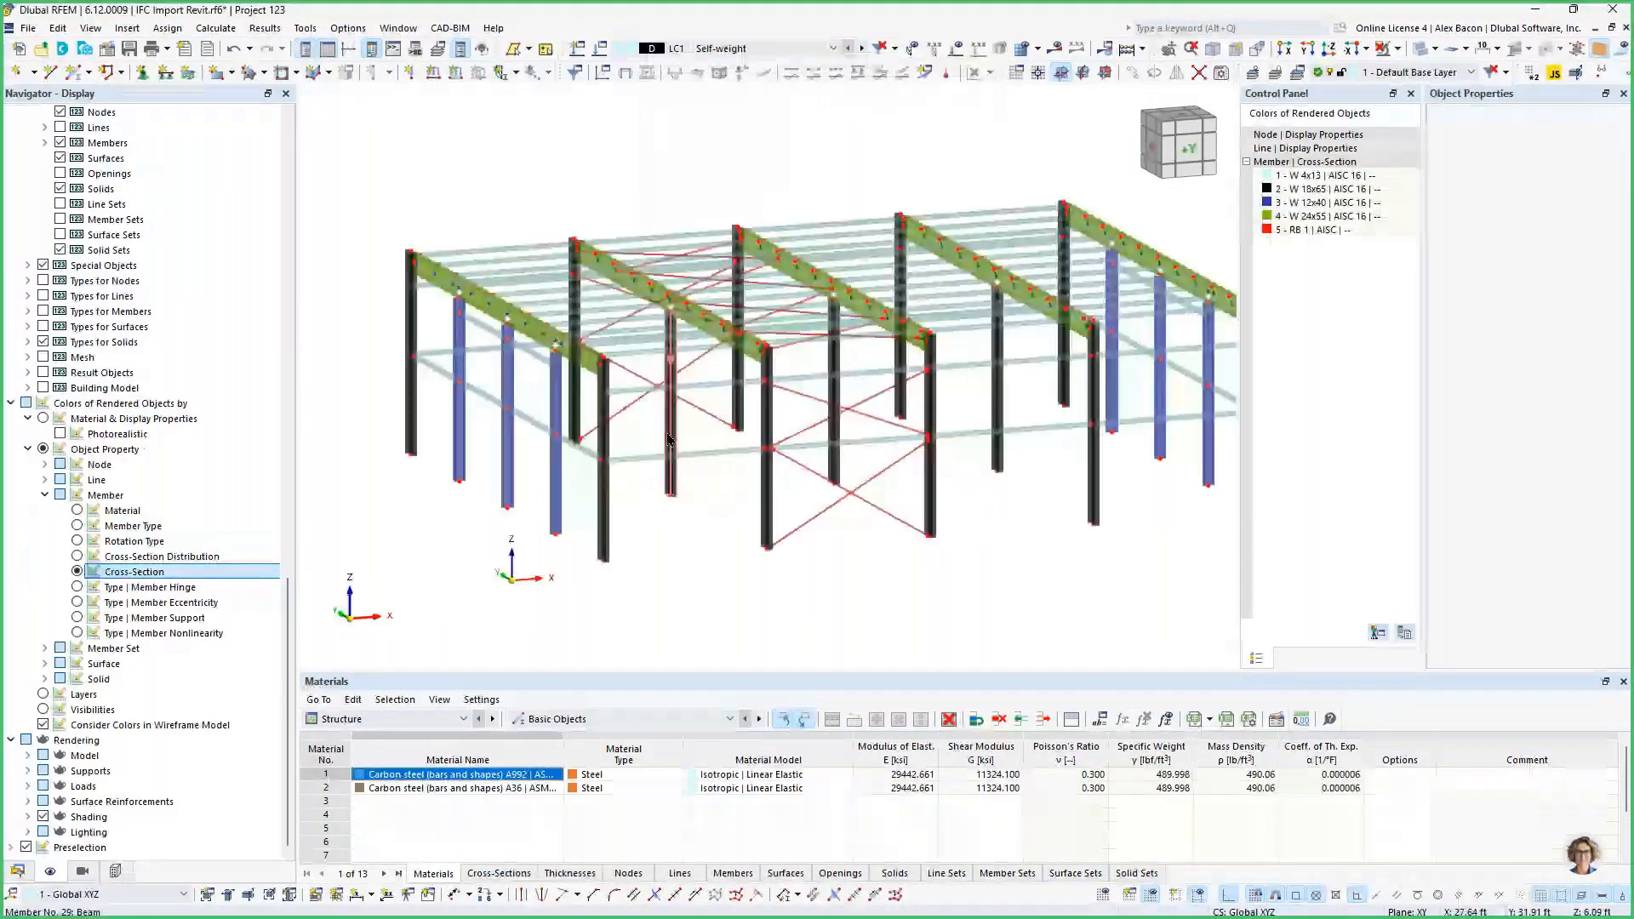
middle_click_drag(668, 438, 555, 461, "ctrl")
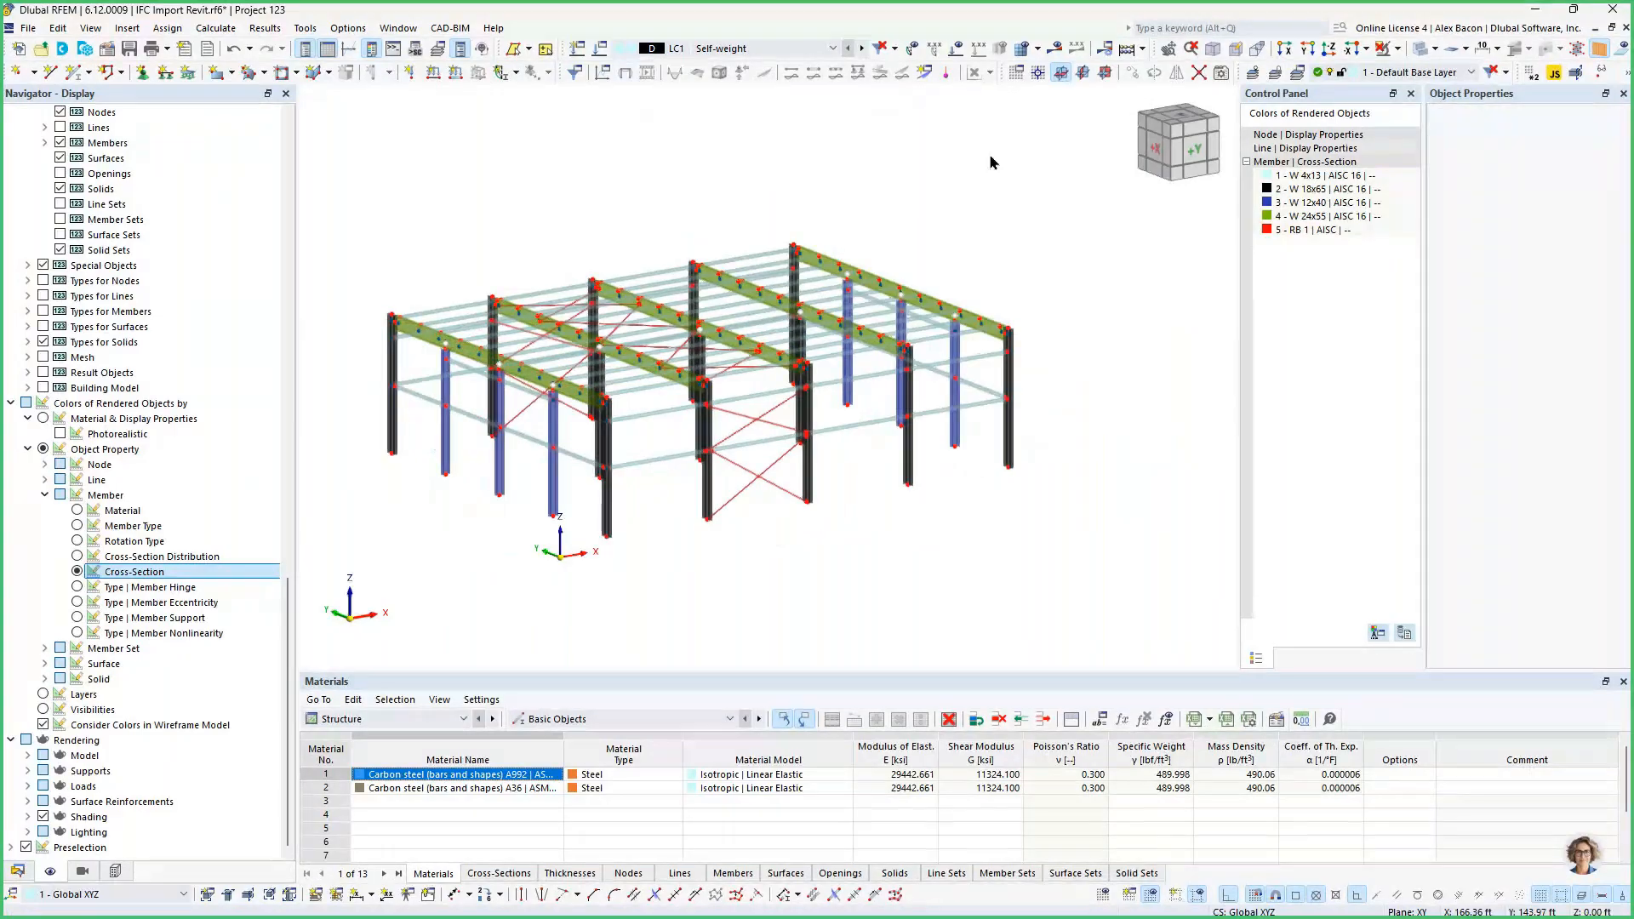
Assign the hinged nodal support to the base nodes of the two column lines flanking the braced bay, excluding the bracing end nodes.
left_click(1202, 154)
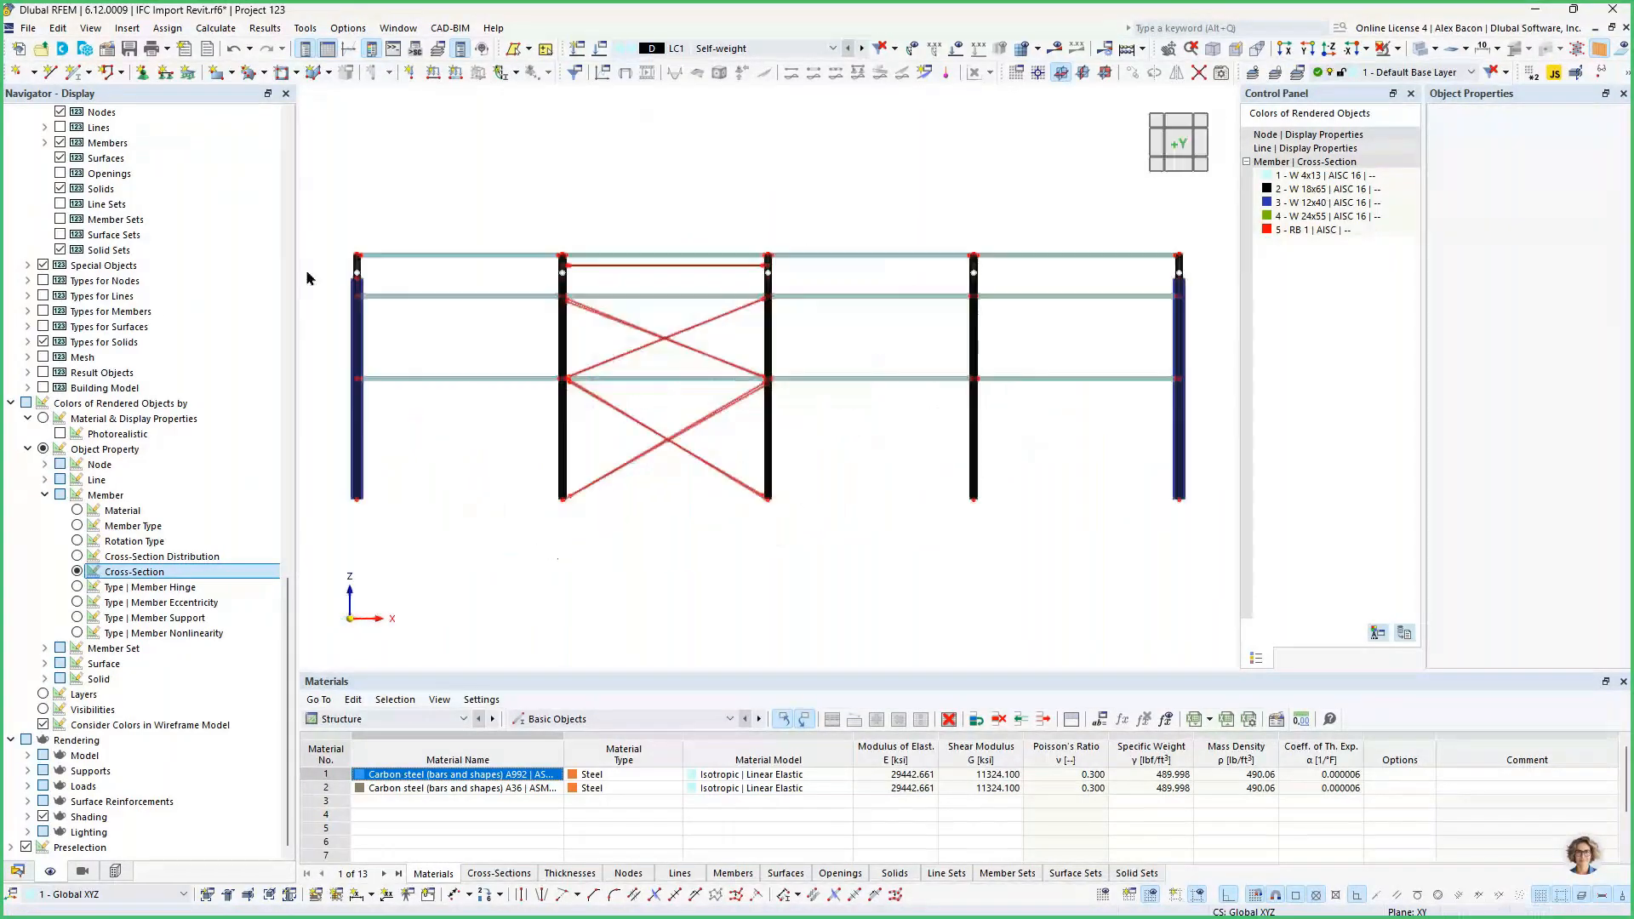
left_click(142, 71)
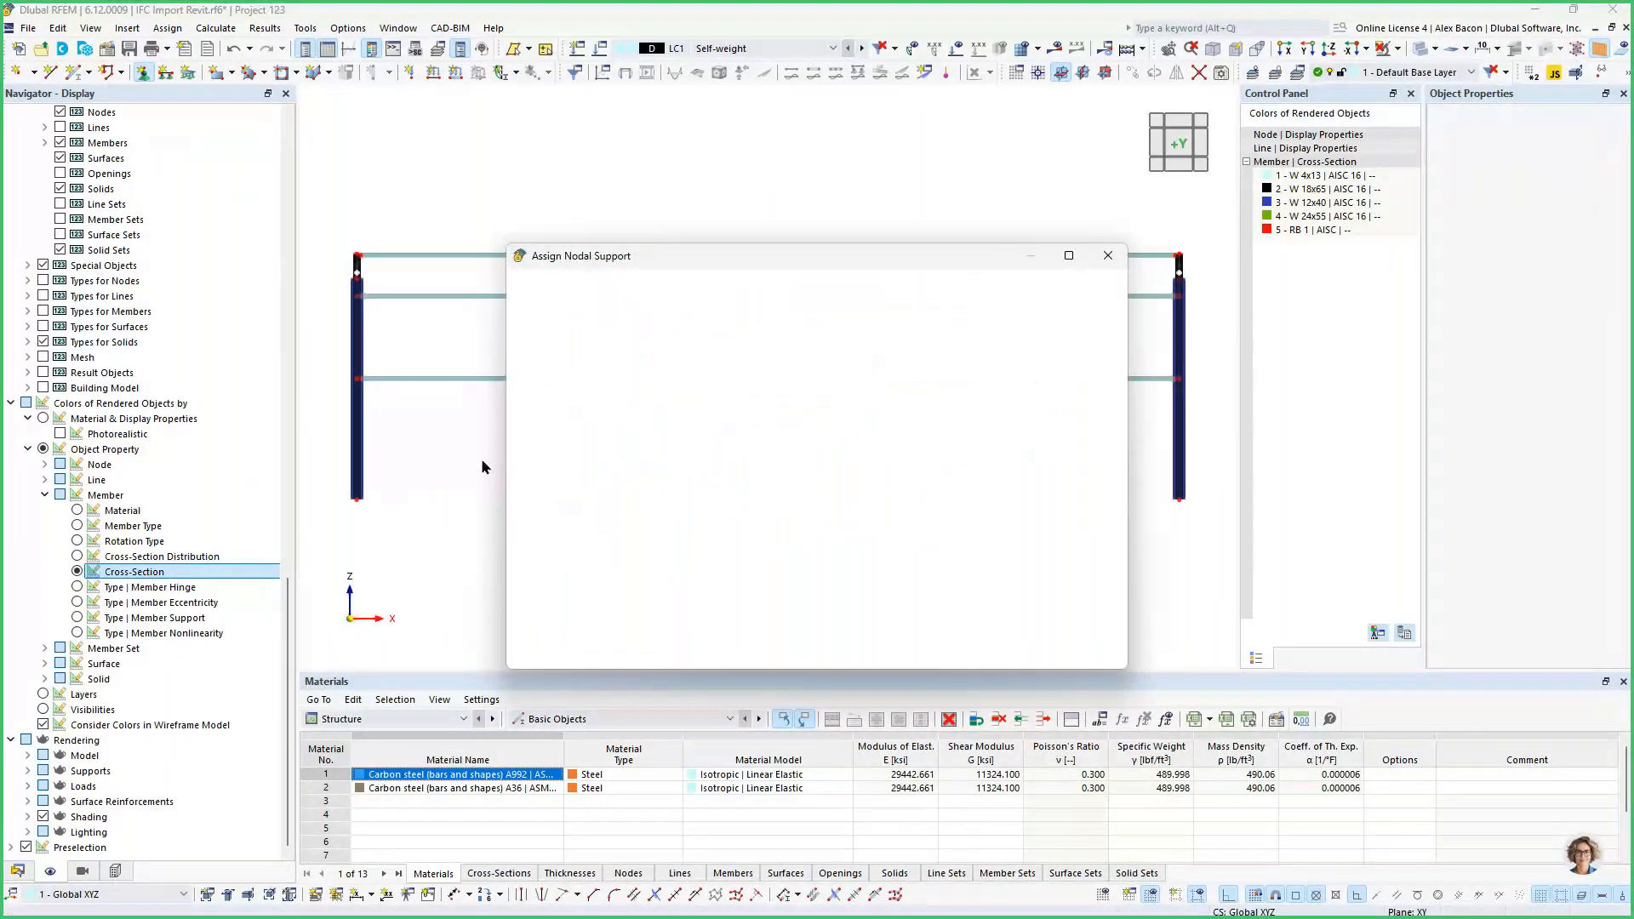
scroll(527, 519, "up", 10)
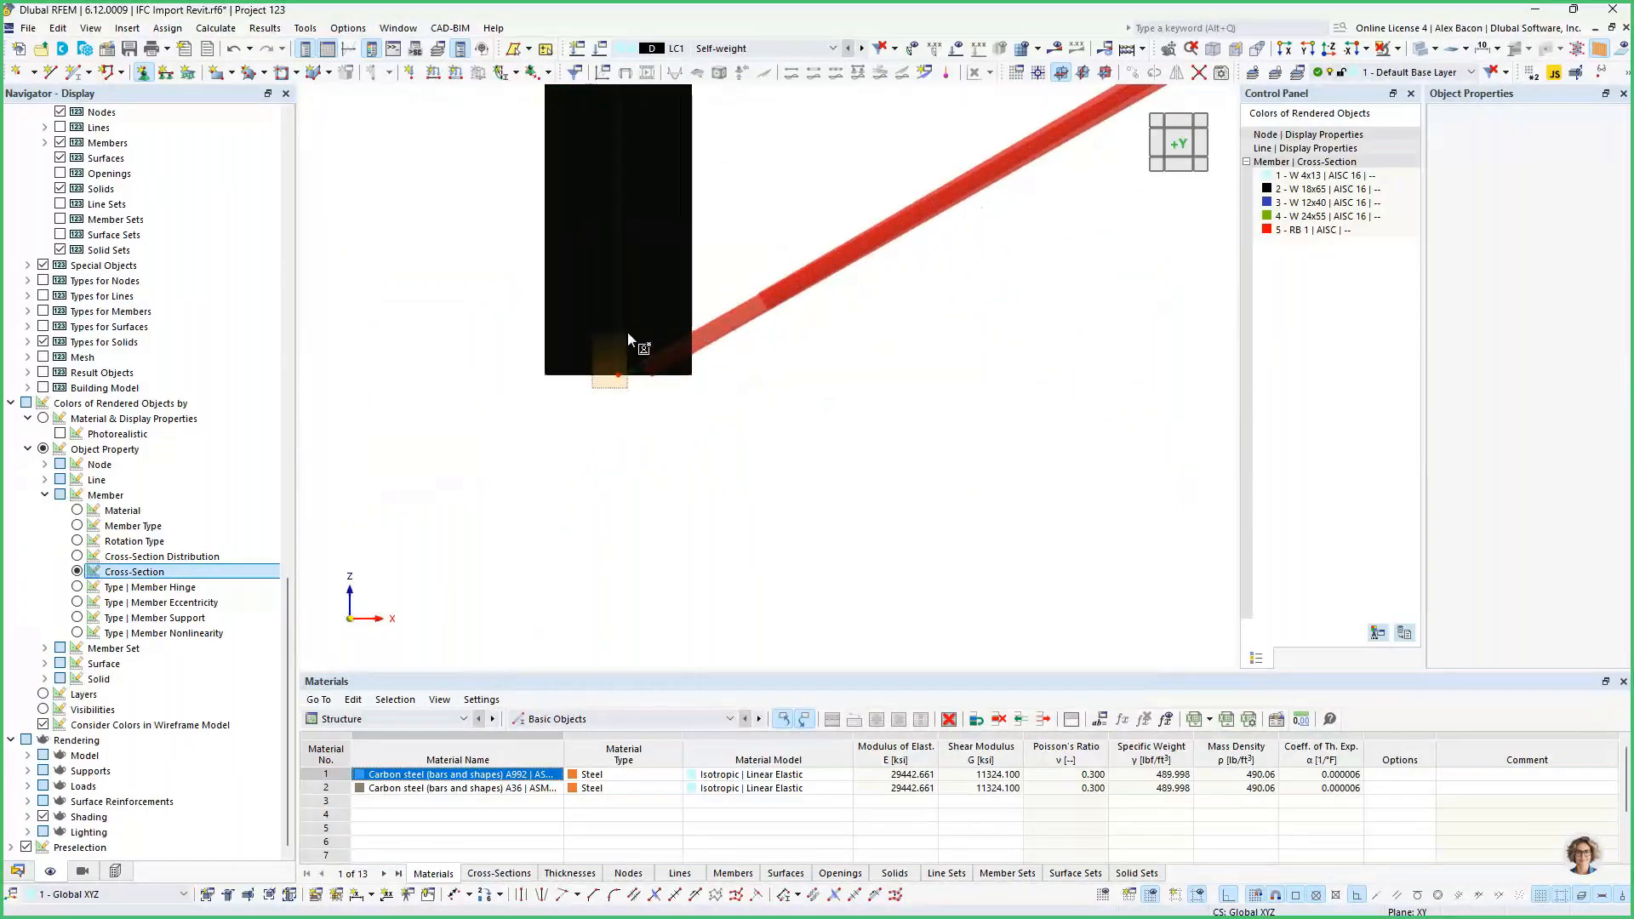
left_click(627, 335)
scroll(625, 369, "down", 3)
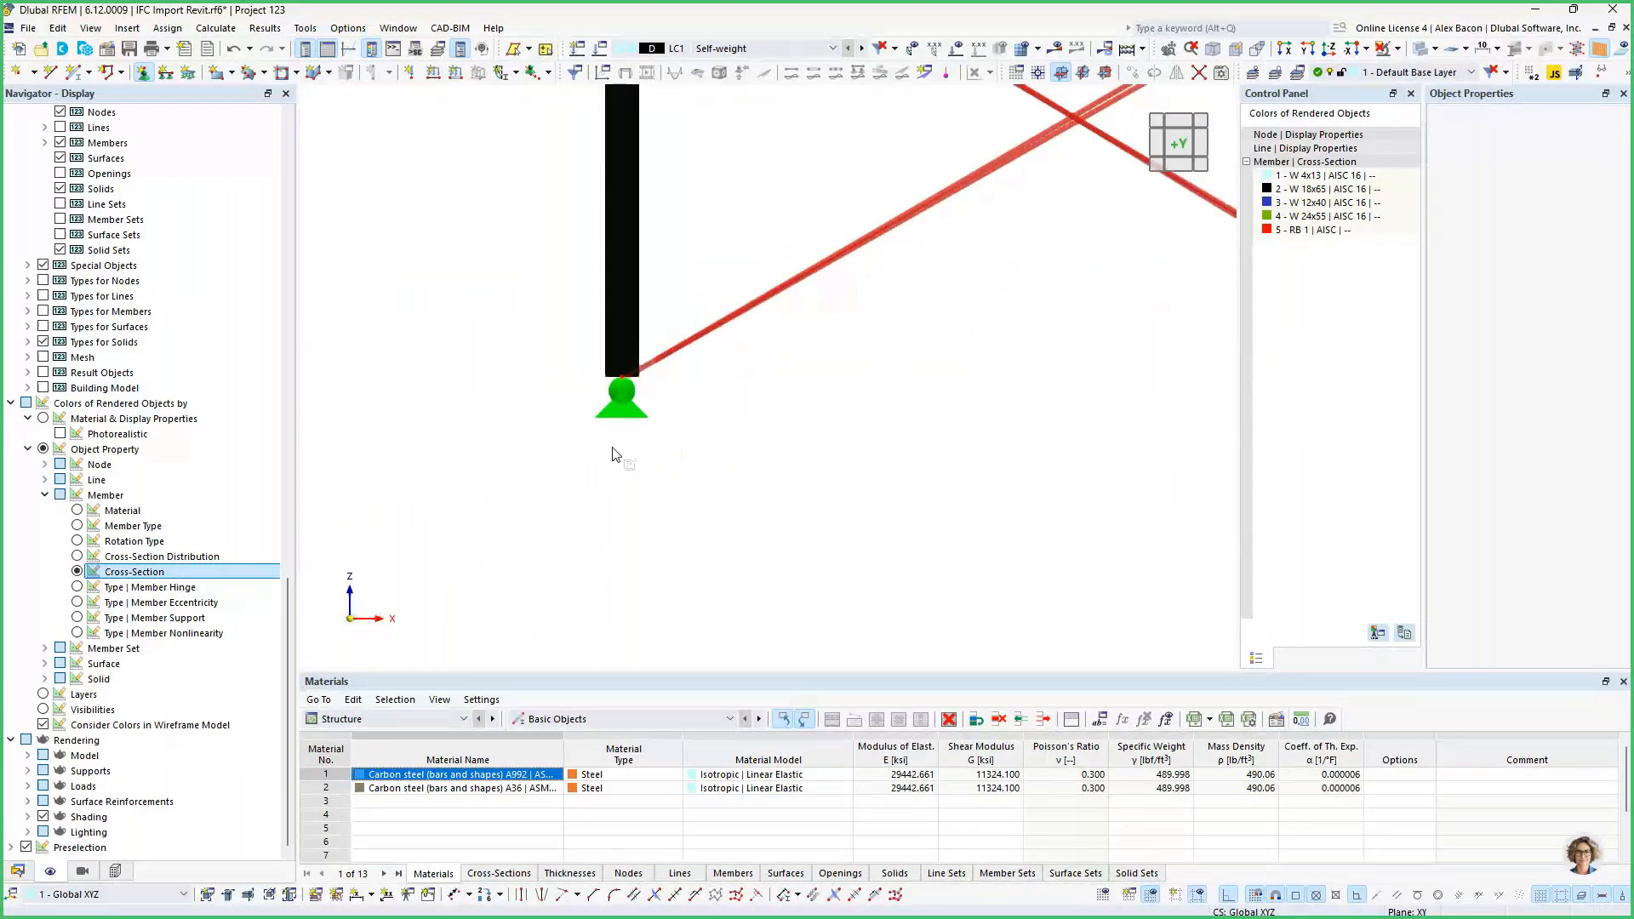
scroll(617, 454, "down", 3)
middle_click_drag(967, 500, 615, 499)
scroll(691, 438, "up", 3)
left_click(687, 390)
Assign the same nodal support to the base nodes of all remaining columns and finish the support assignment.
scroll(703, 396, "down", 5)
middle_click_drag(881, 426, 784, 455)
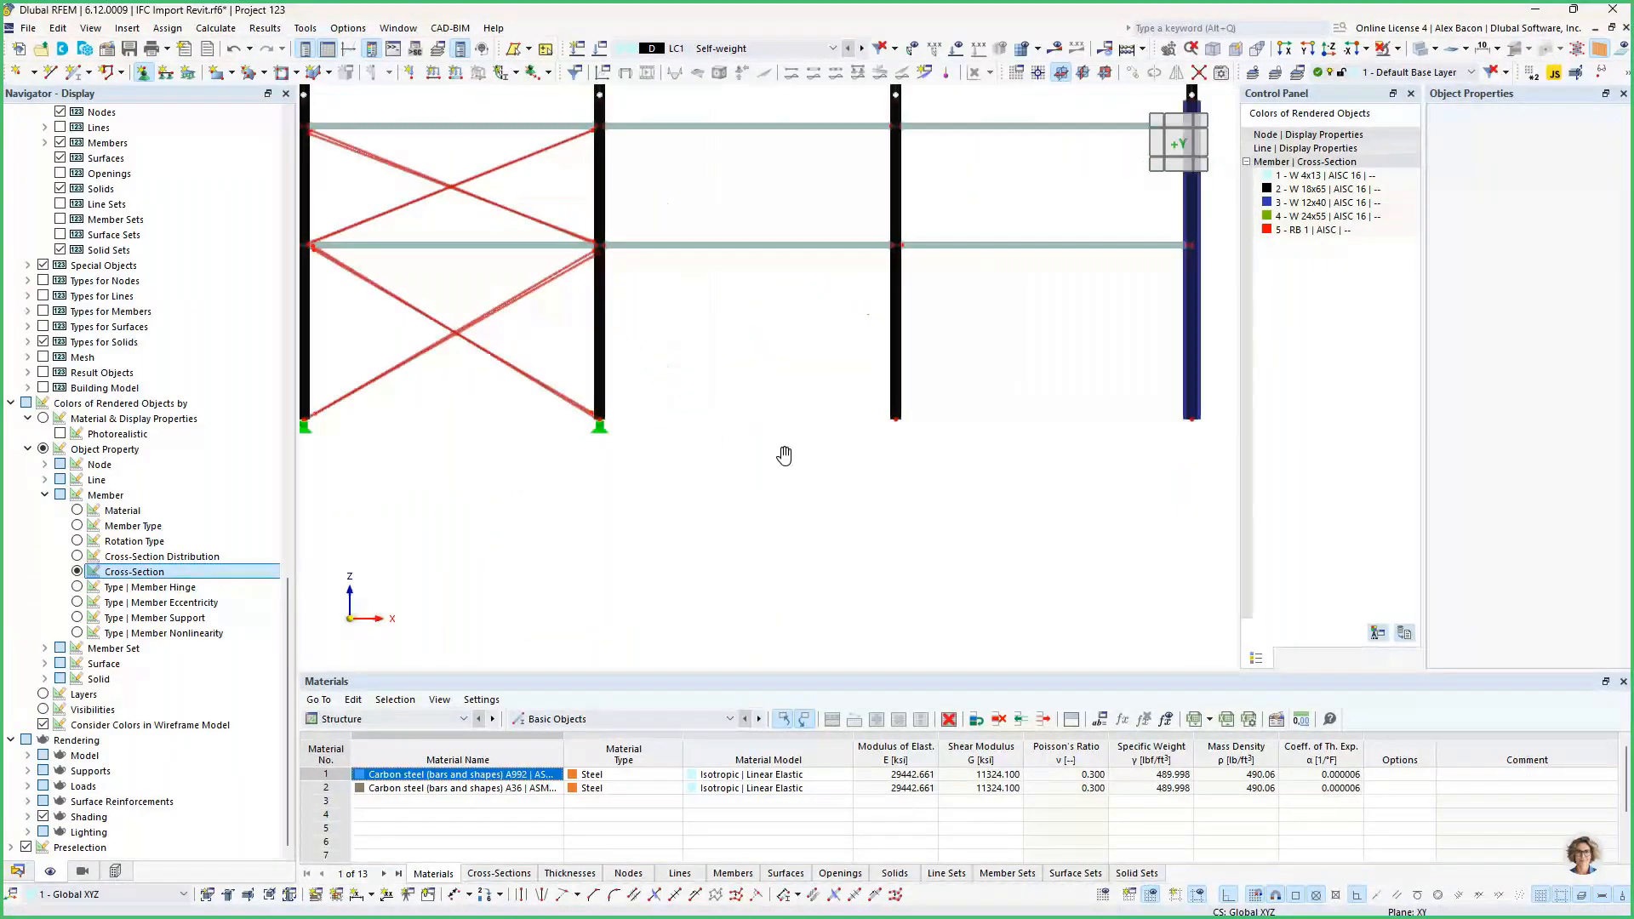
scroll(784, 456, "down", 5)
left_click_drag(979, 468, 443, 412)
middle_click_drag(585, 507, 697, 568, "ctrl")
key("Escape")
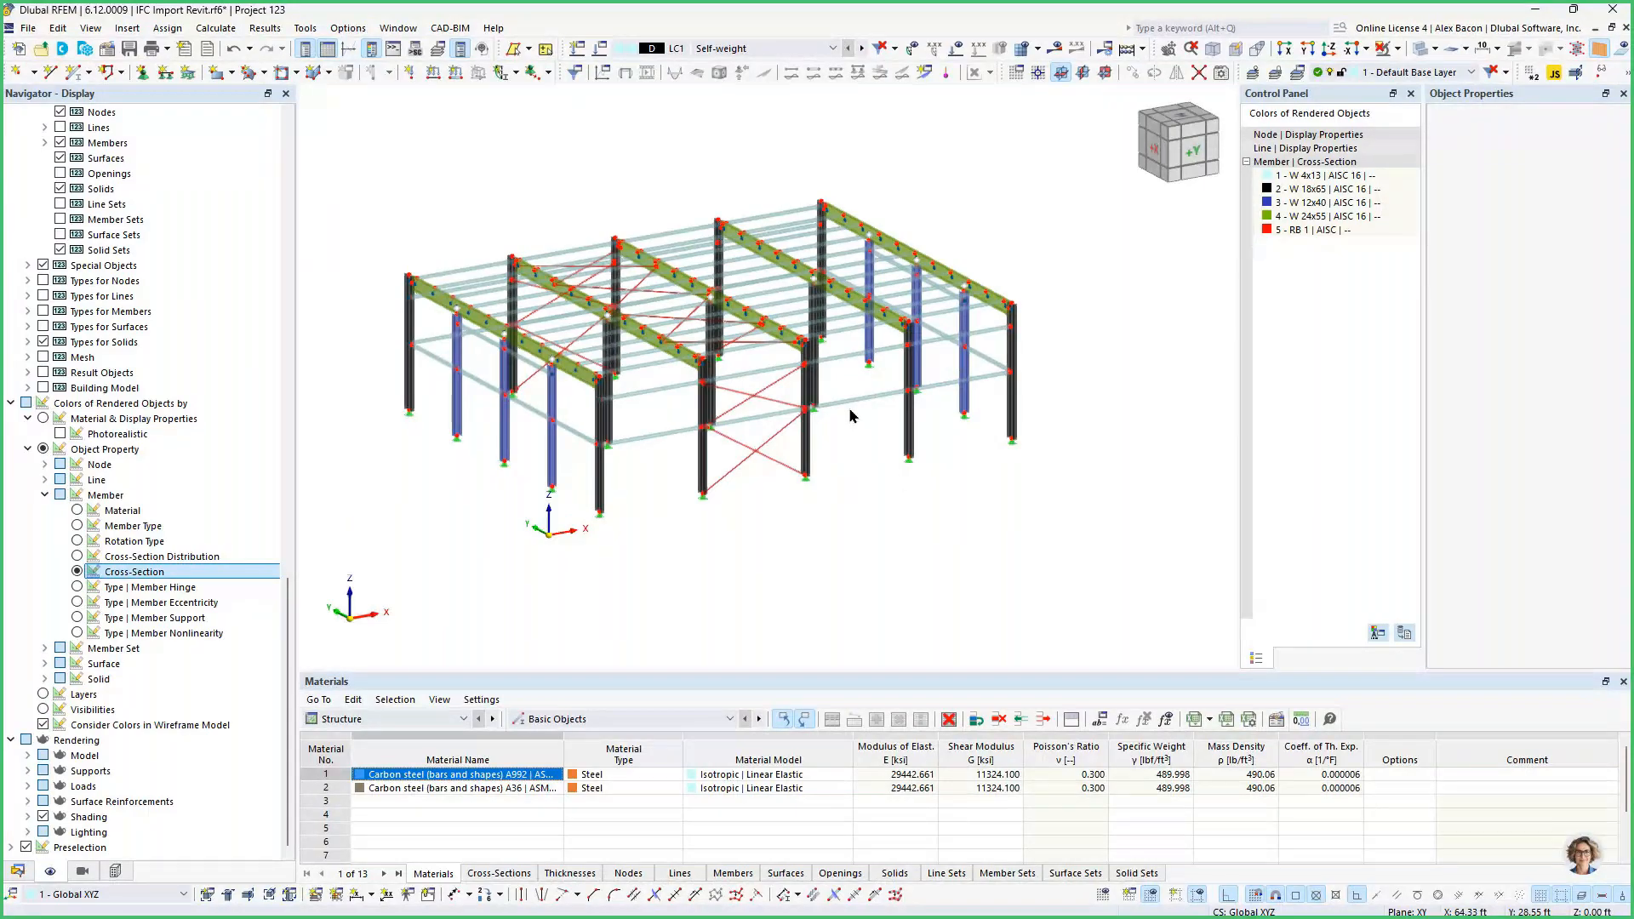
Calculate the LC1 Self-weight results and display the member deformations as sections with result values.
middle_click_drag(889, 163, 935, 177)
left_click(1055, 49)
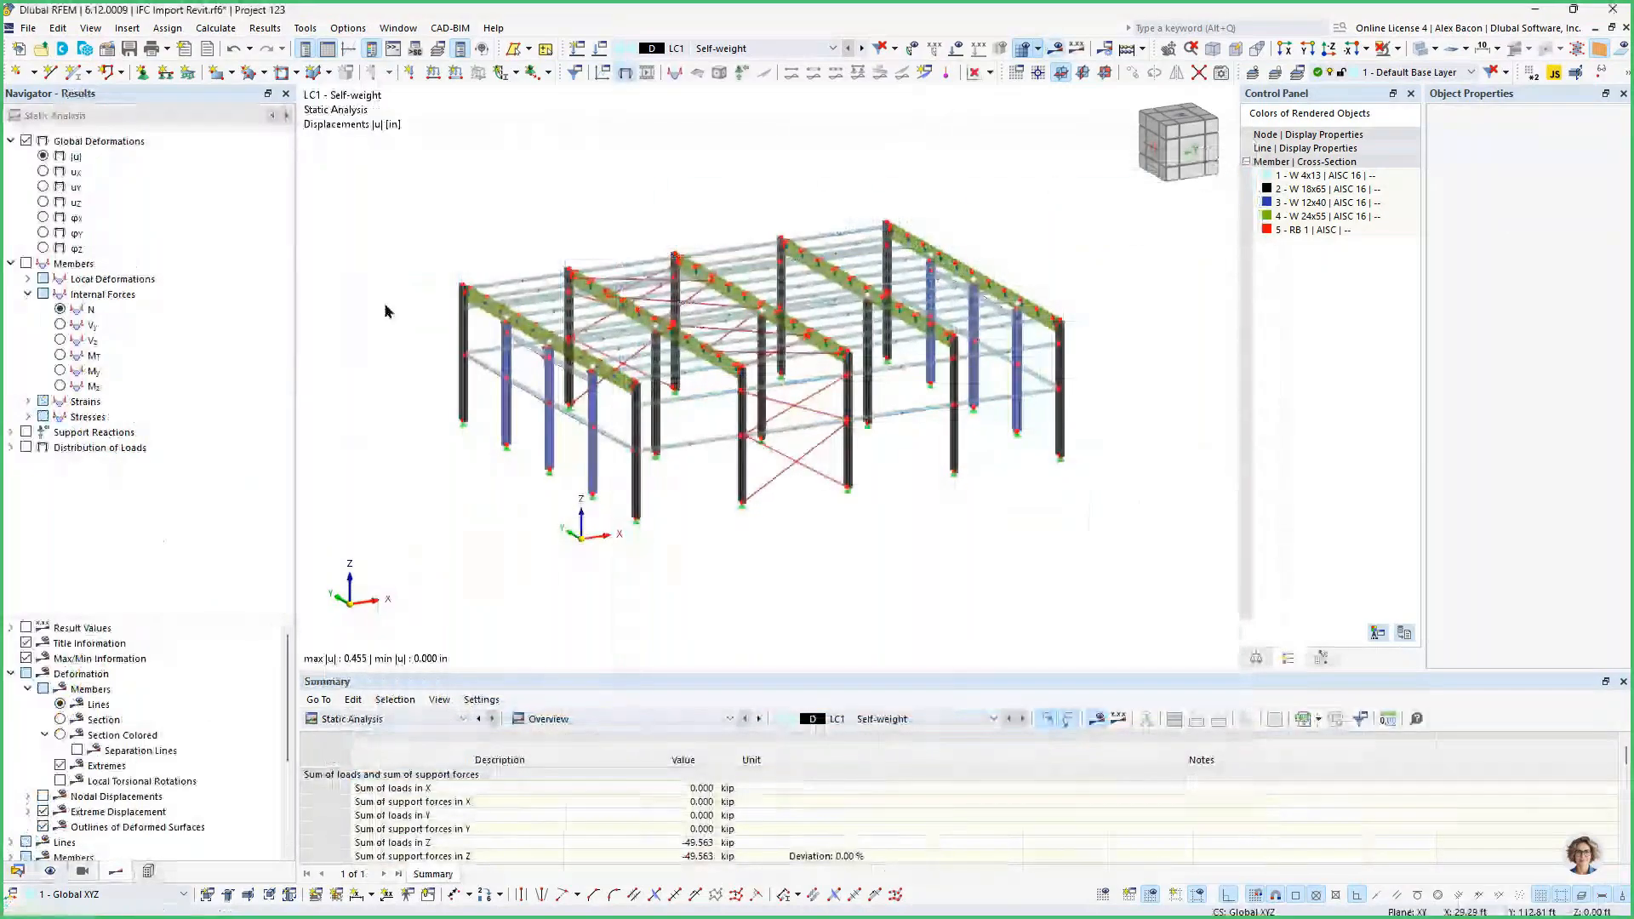
right_click(218, 705)
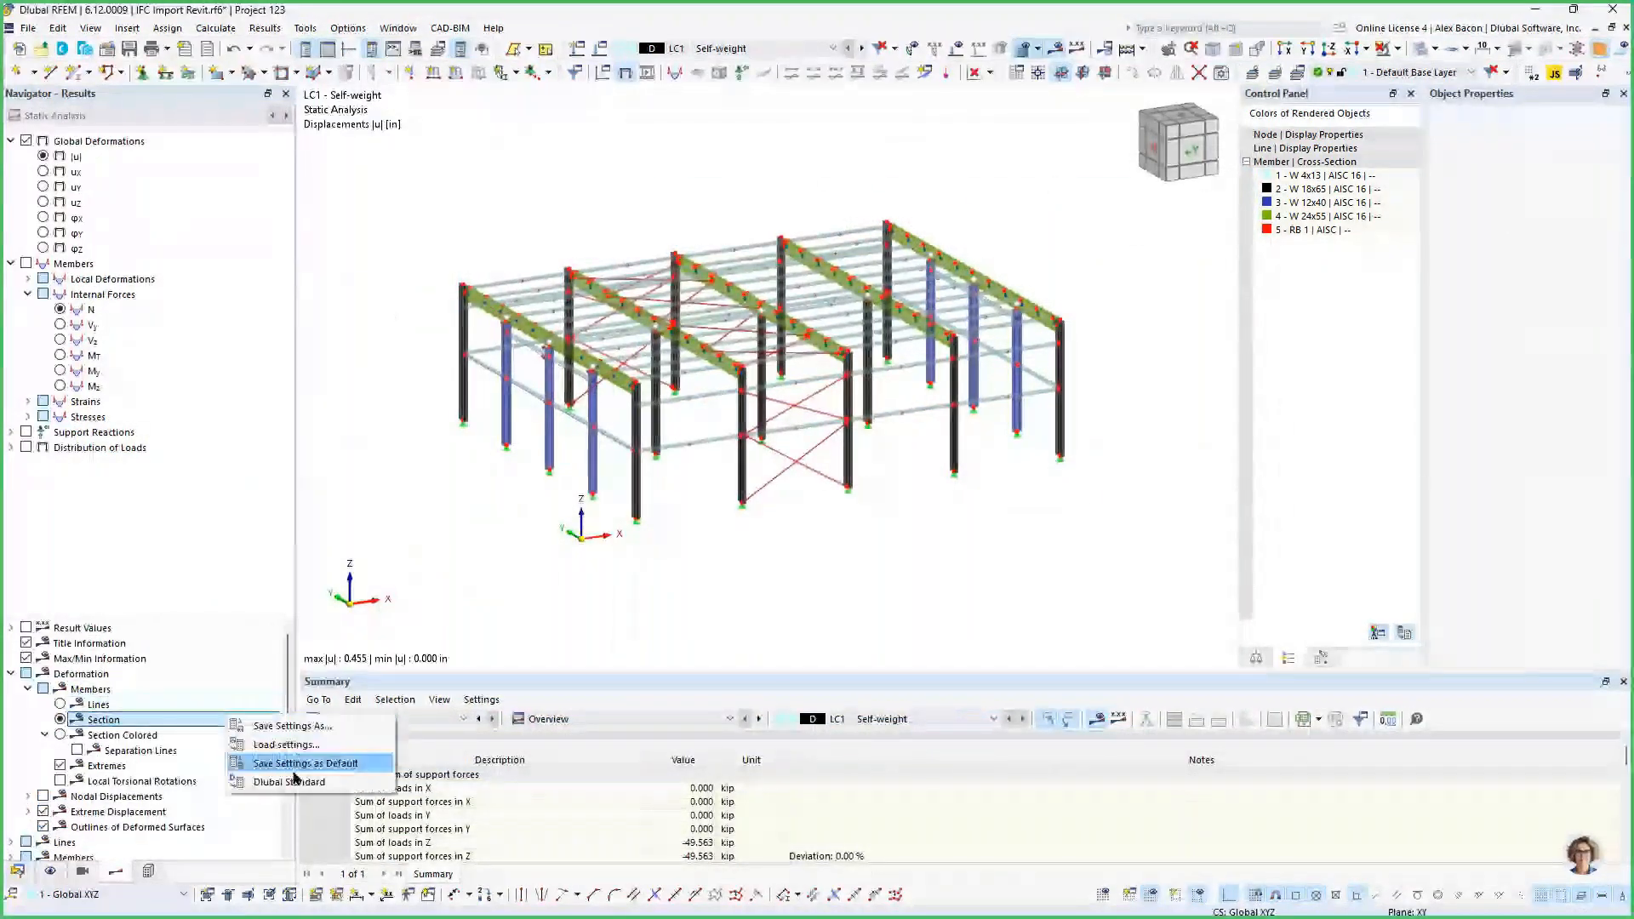
left_click(279, 777)
left_click(60, 720)
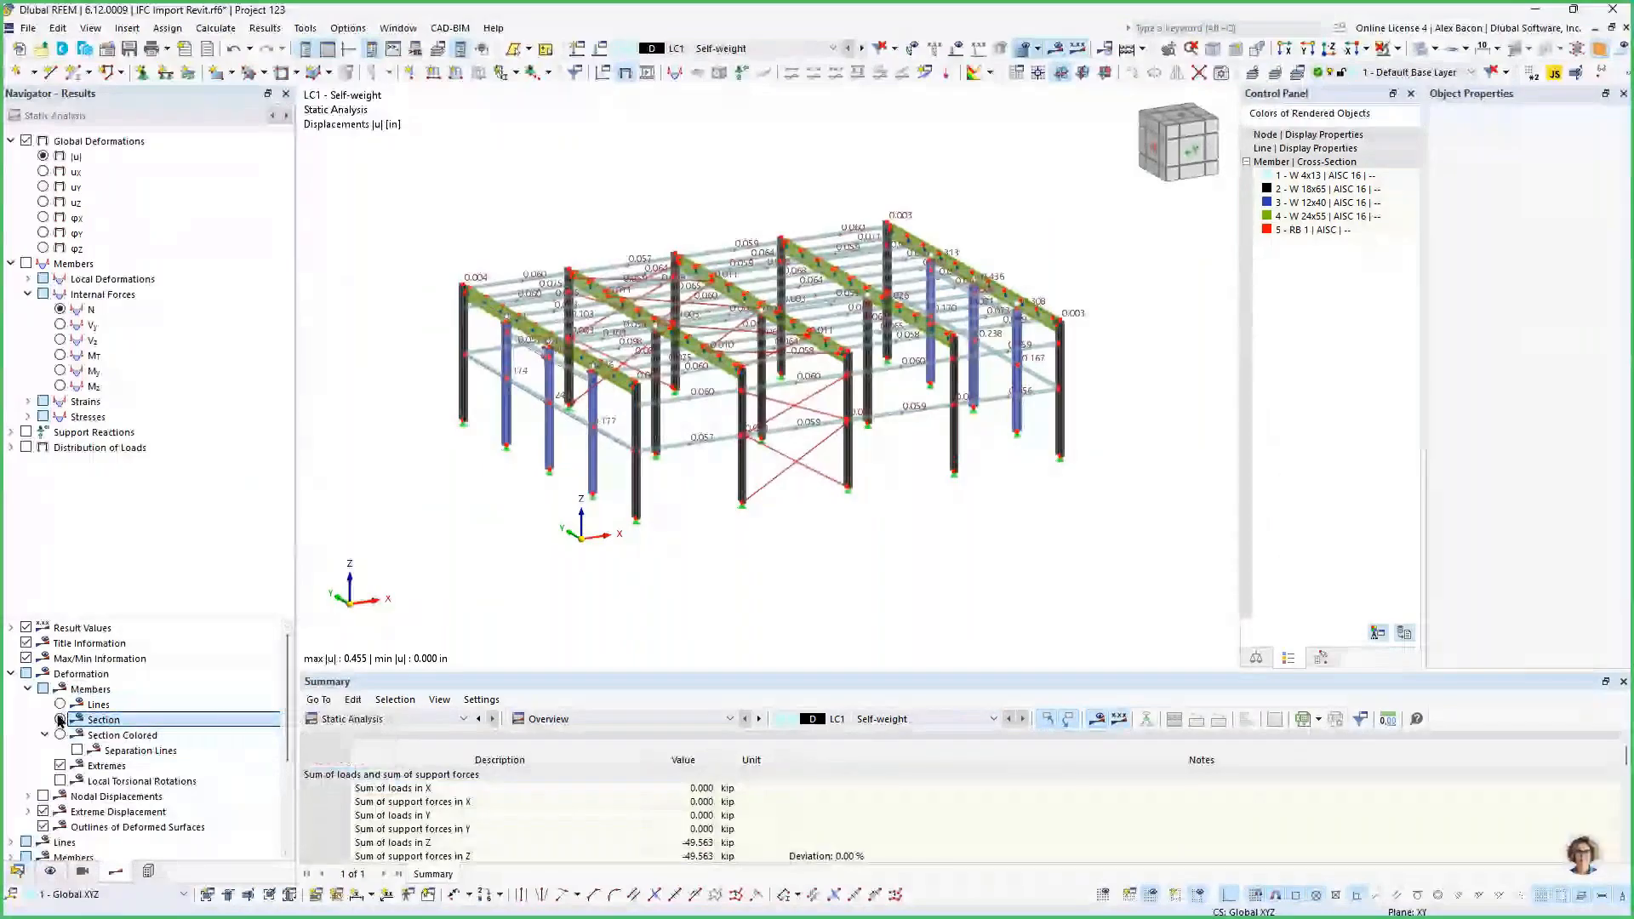
mouse_move(729, 545)
middle_mouse_down("ctrl")
mouse_move(690, 565)
mouse_move(717, 567)
middle_mouse_up("ctrl")
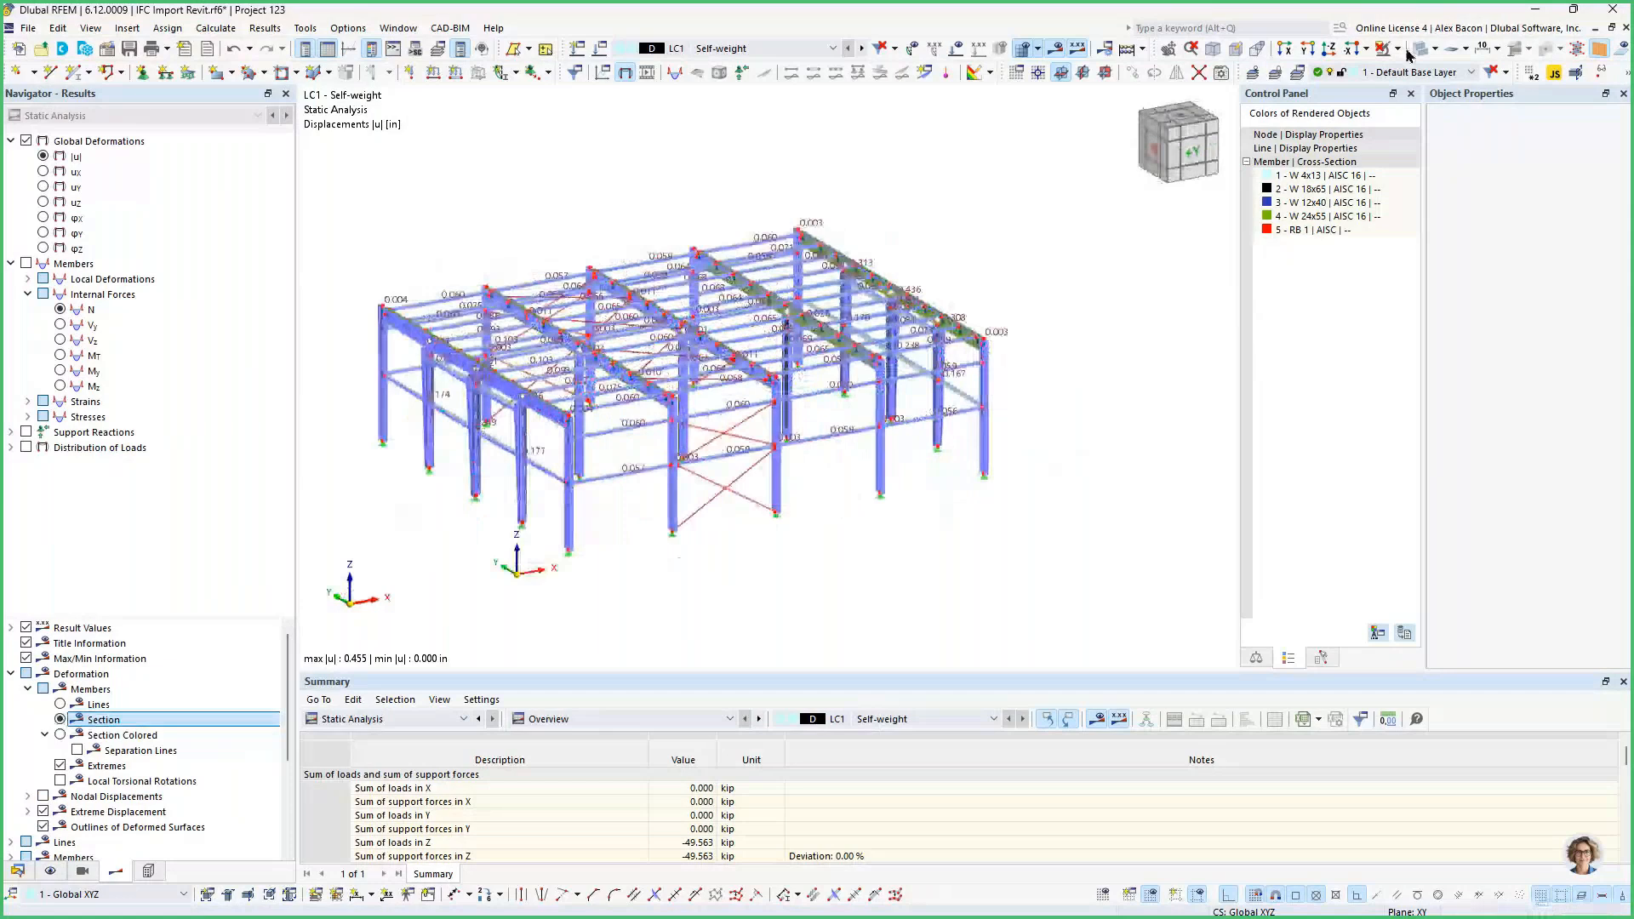
Display the member deformations as colored sections and examine the displacements of the end-wall columns and rafter from several sides.
left_click(96, 736)
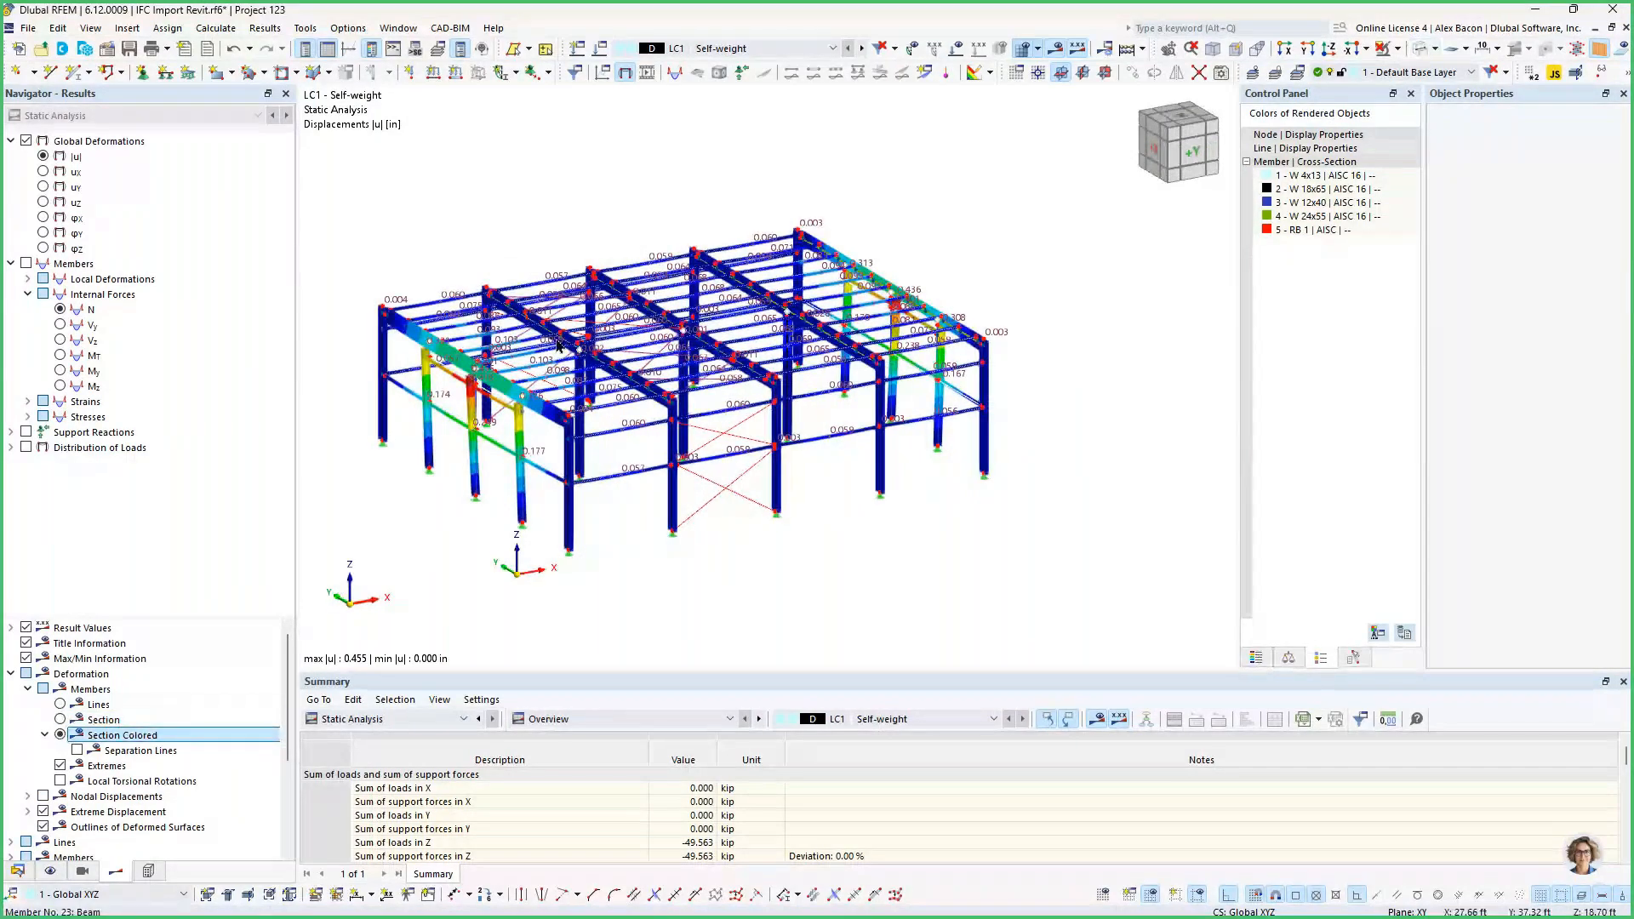
middle_click_drag(557, 344, 593, 385, "ctrl")
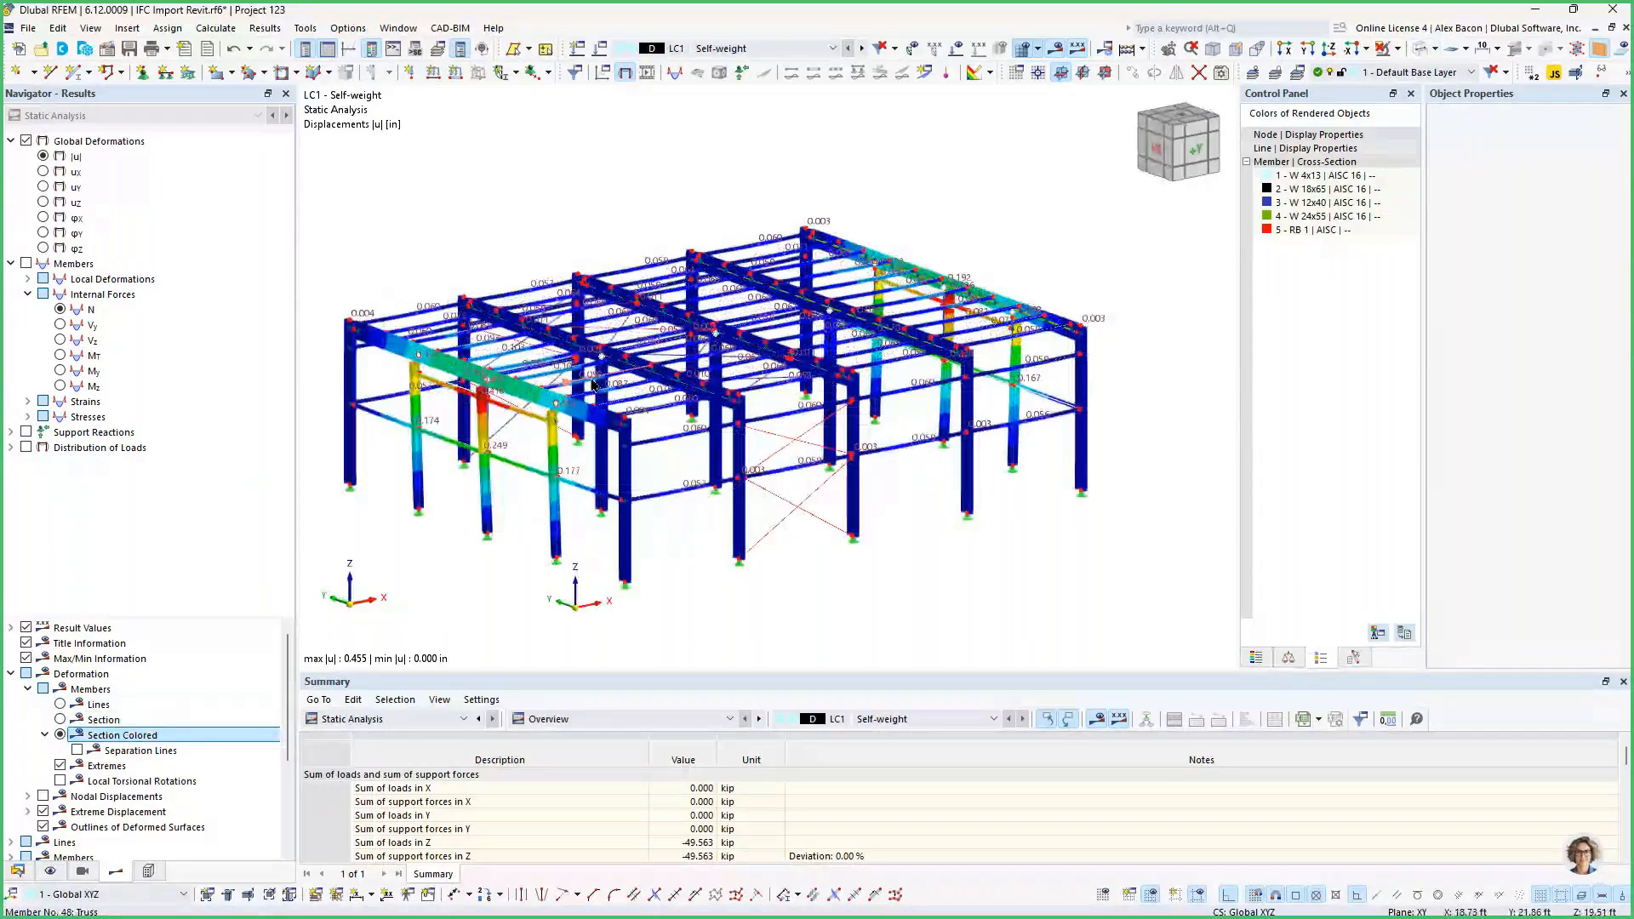
scroll(593, 385, "up", 3)
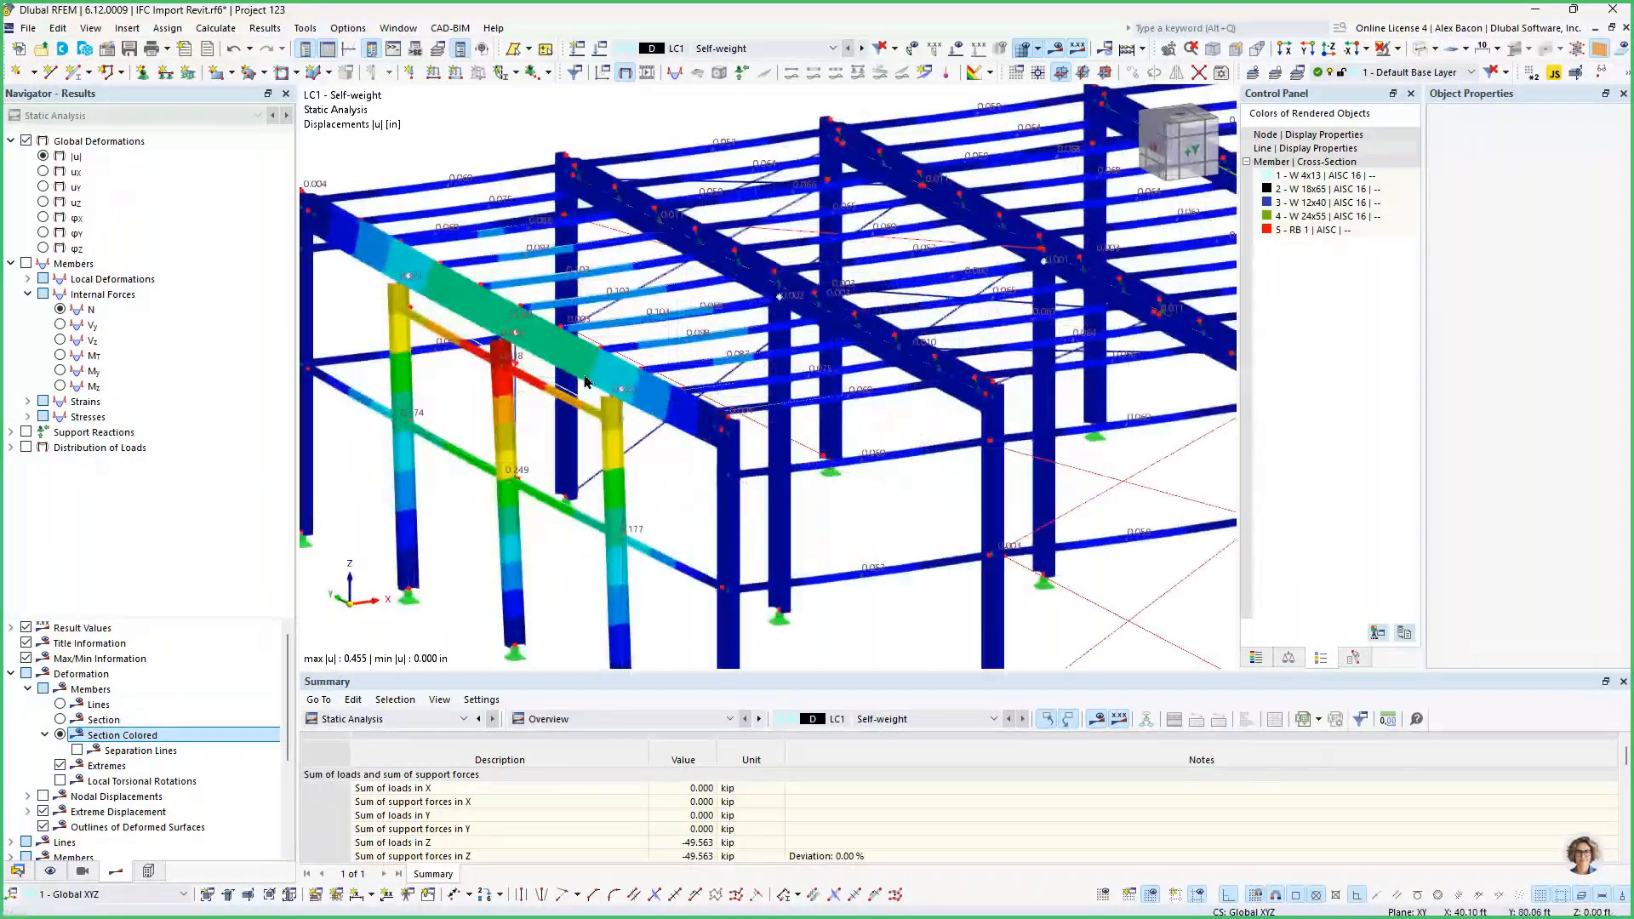
scroll(586, 383, "down", 3)
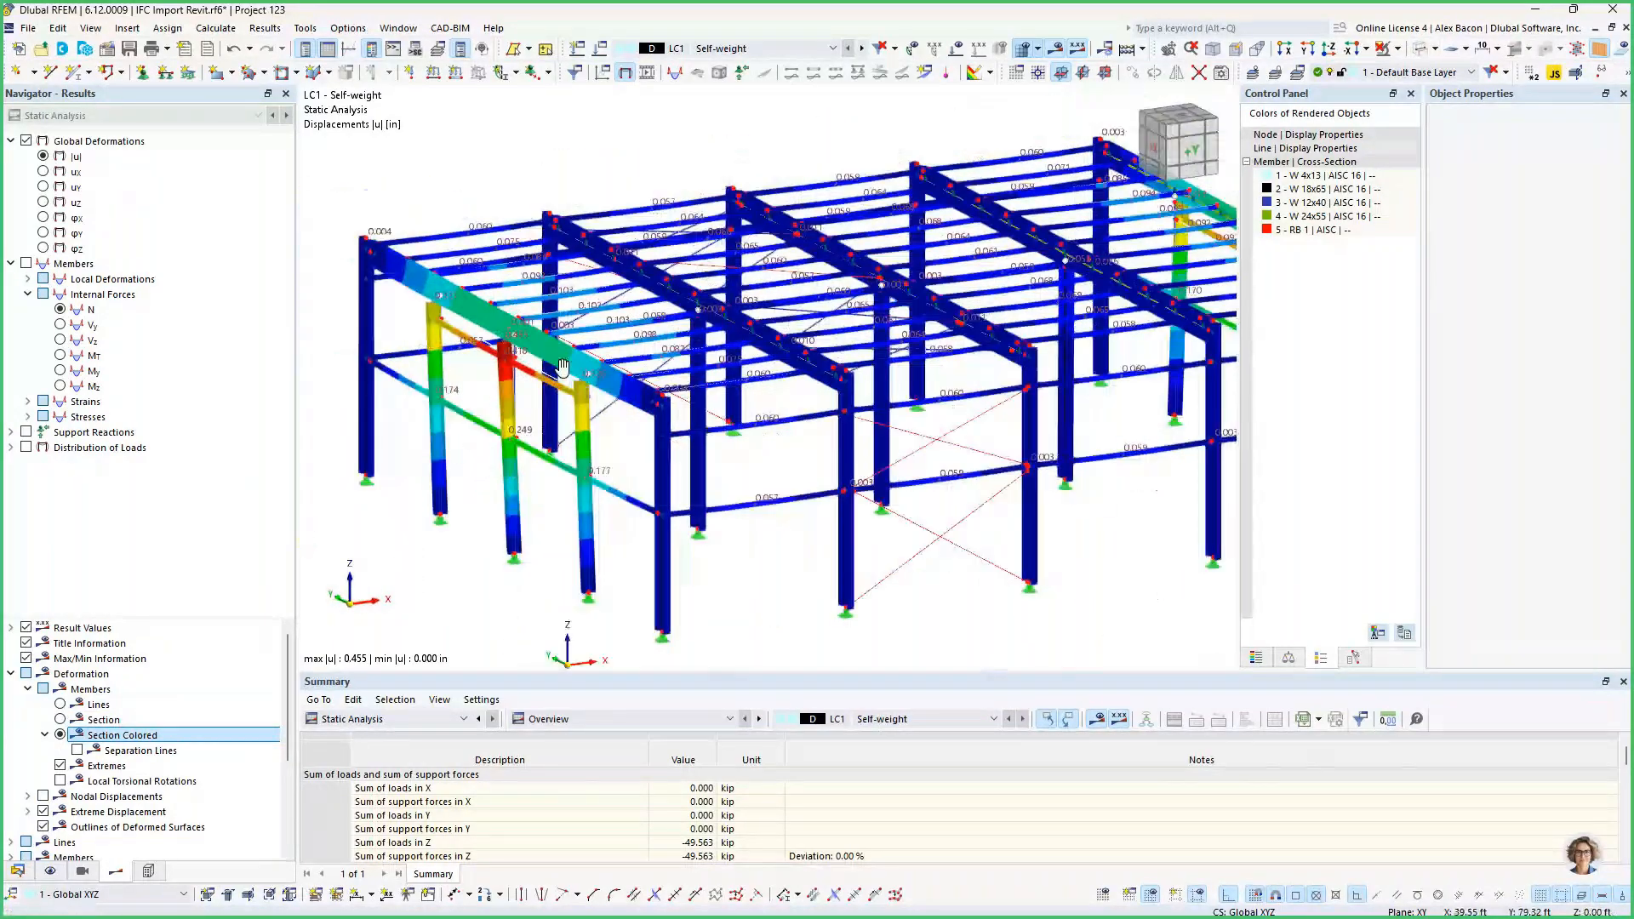
middle_click_drag(563, 367, 474, 373, "ctrl")
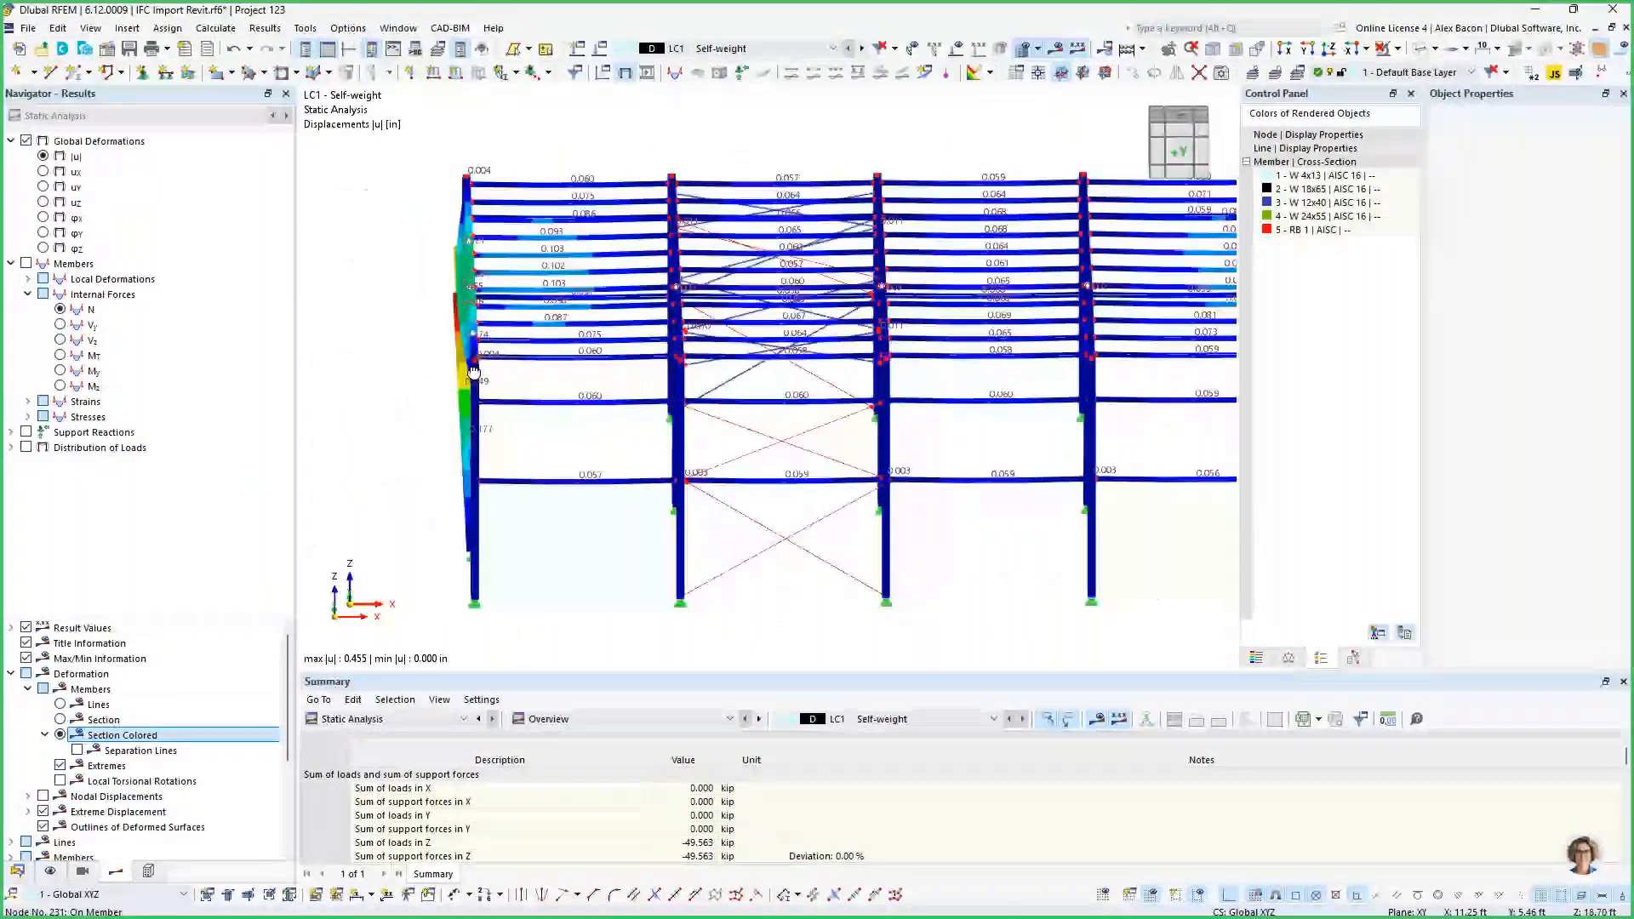
middle_click_drag(815, 404, 1167, 630)
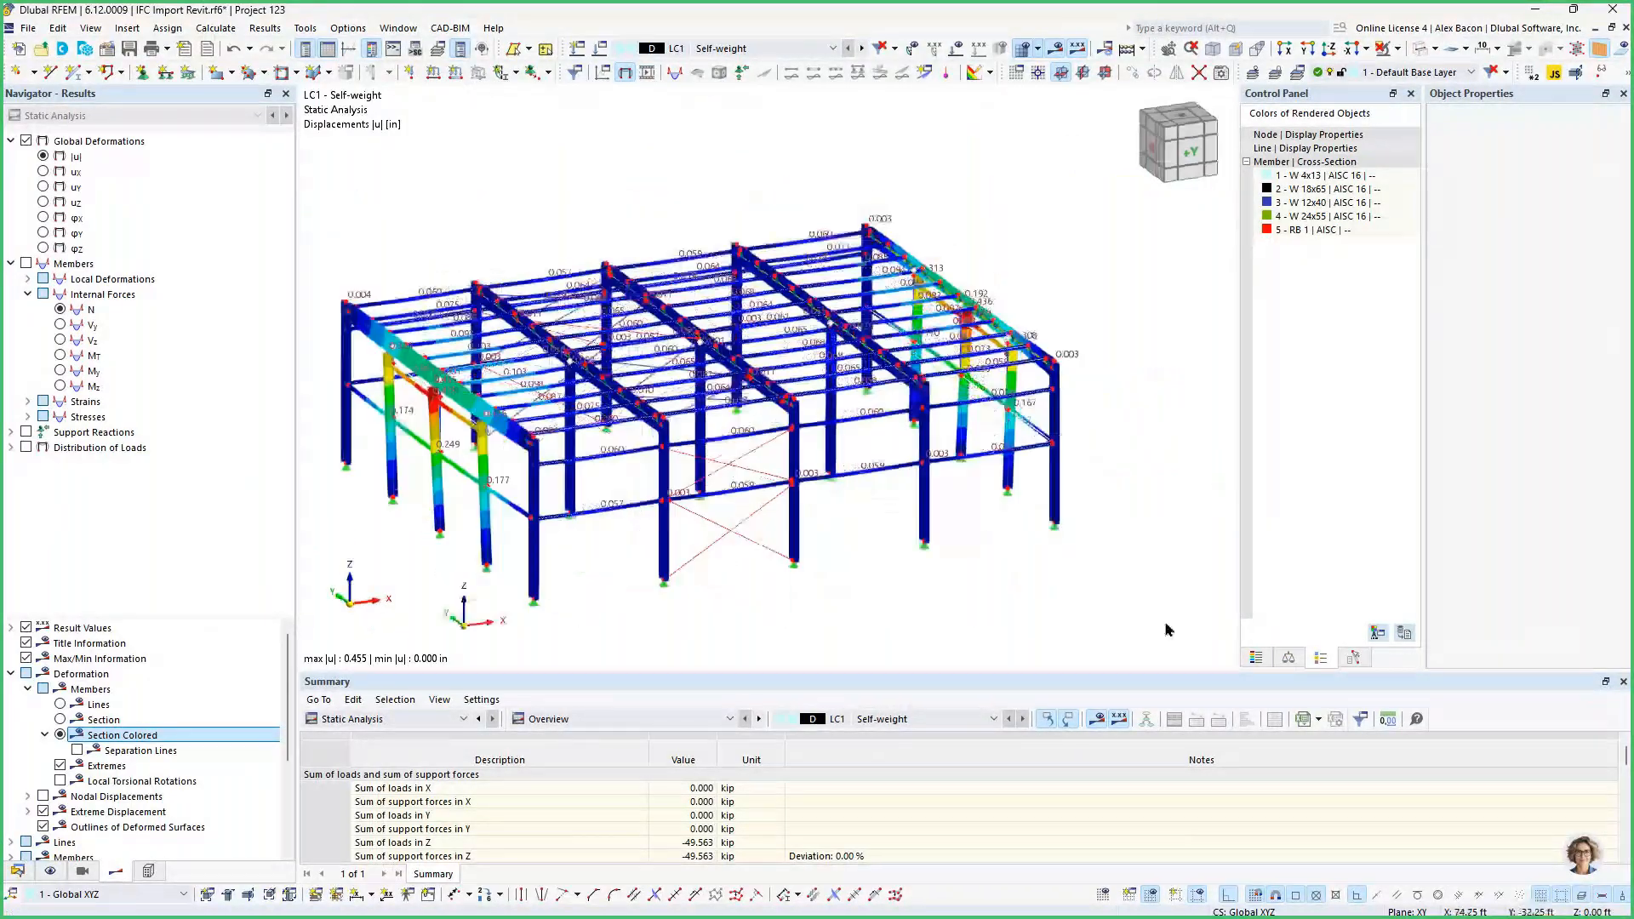
Display the vertical displacements uZ and set the deformation display factor to 512.
left_click(43, 202)
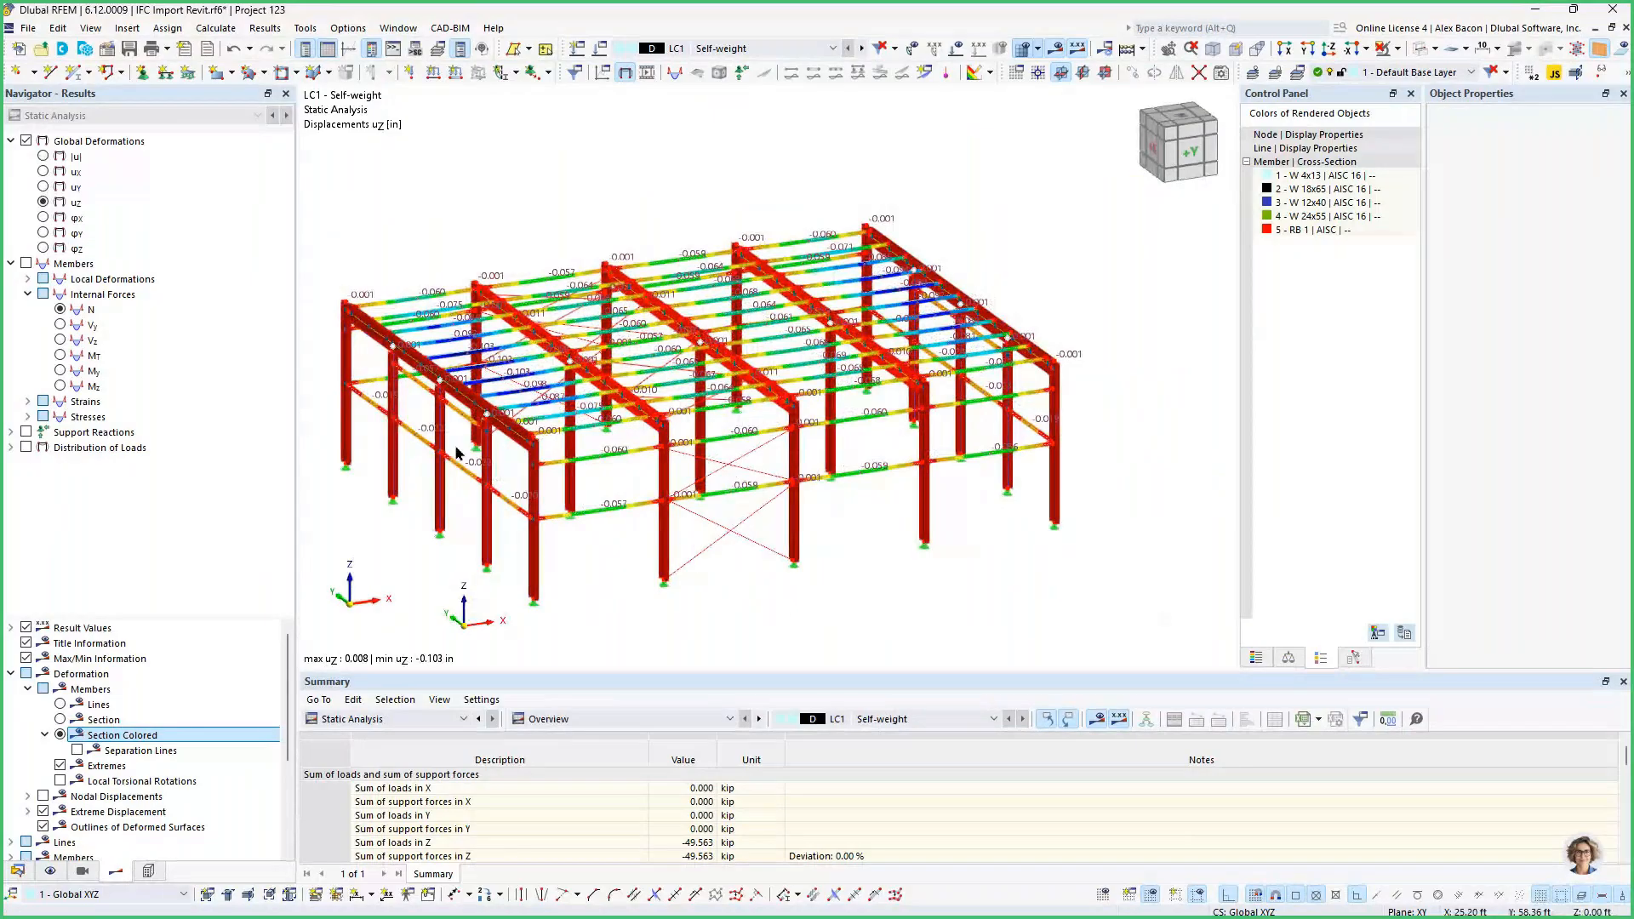
left_click(1289, 658)
left_click(1393, 160)
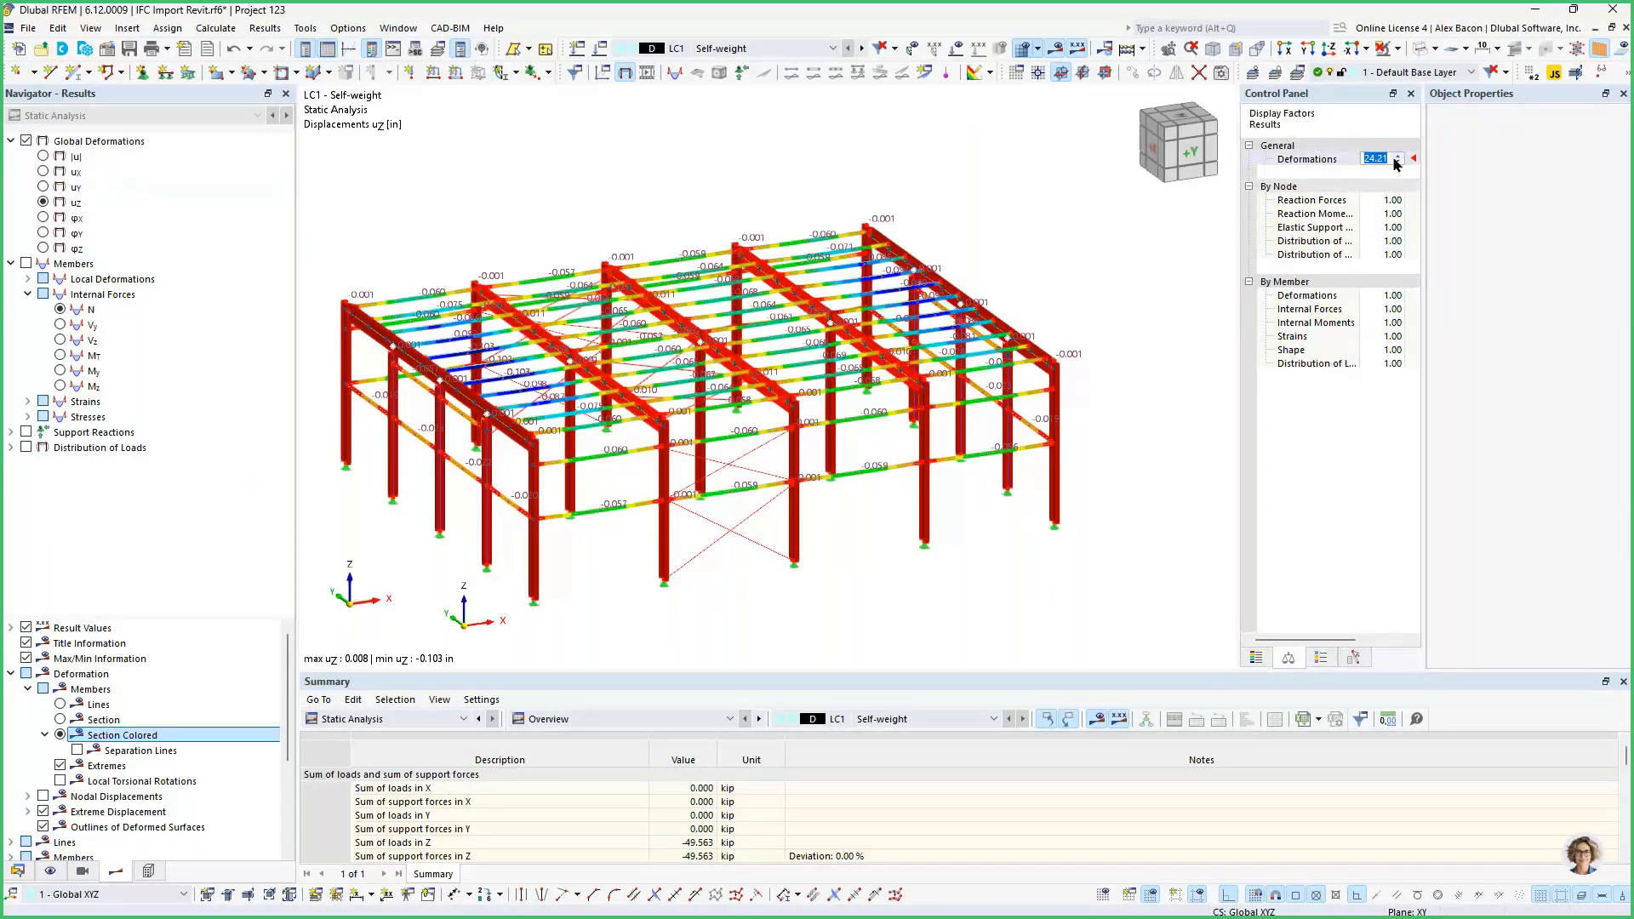
scroll(1394, 160, "up", 5)
scroll(885, 579, "down", 1)
mouse_move(885, 578)
middle_mouse_down("ctrl")
mouse_move(835, 533)
mouse_move(816, 564)
mouse_move(892, 582)
middle_mouse_up("ctrl")
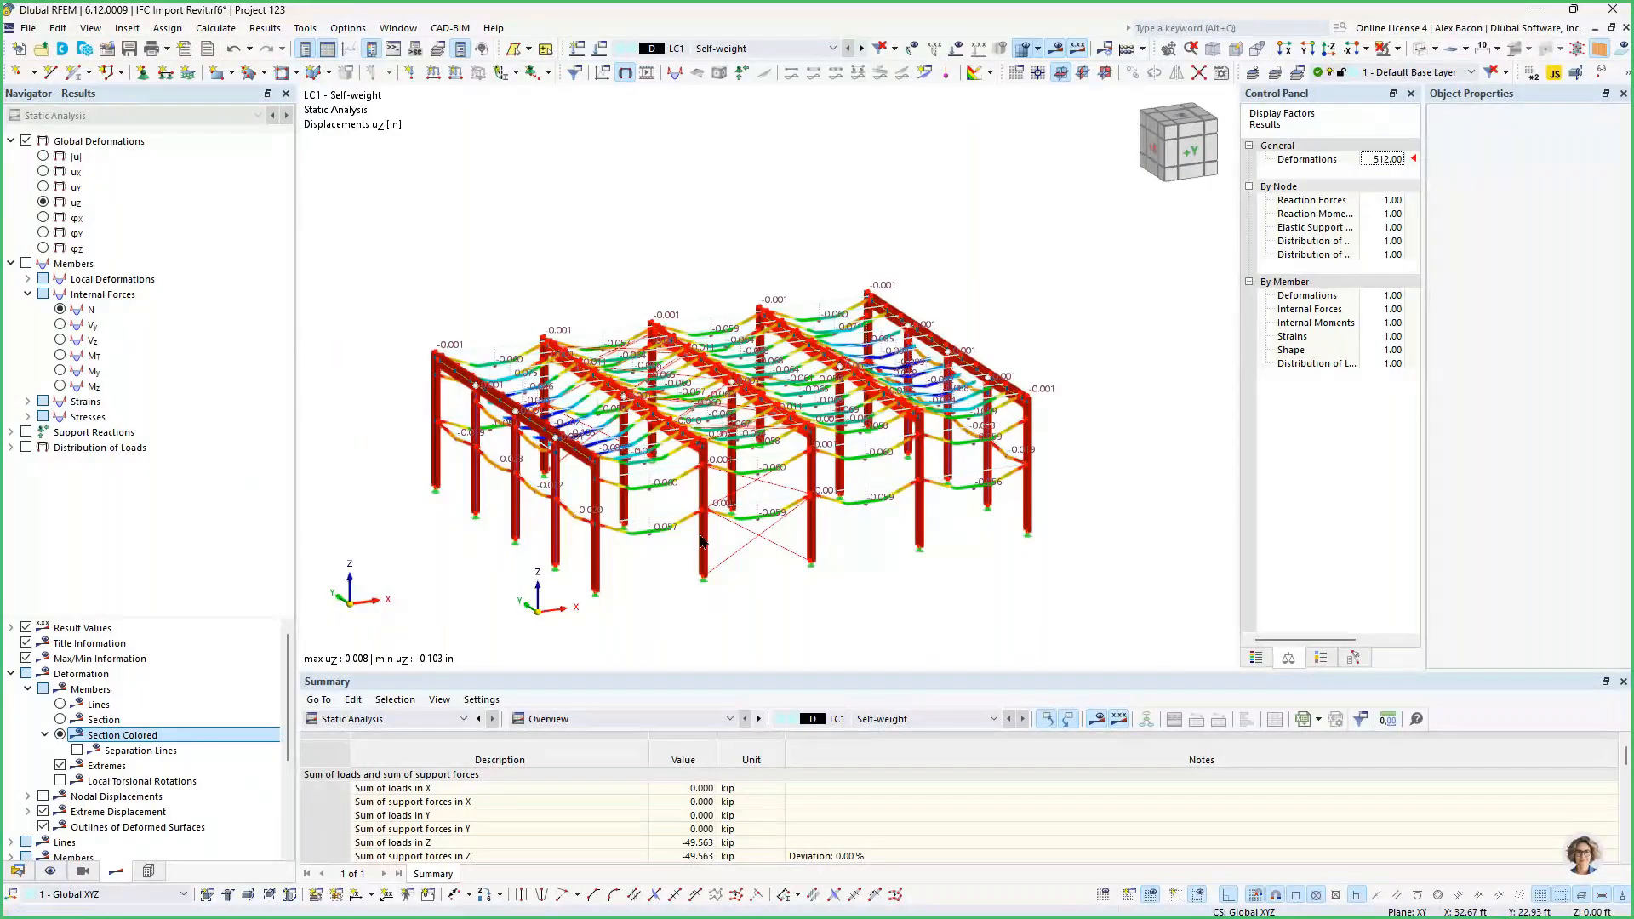
Check the deformation color scale, display the total displacements |u|, and set the deformation display factor to 8.
left_click(1256, 658)
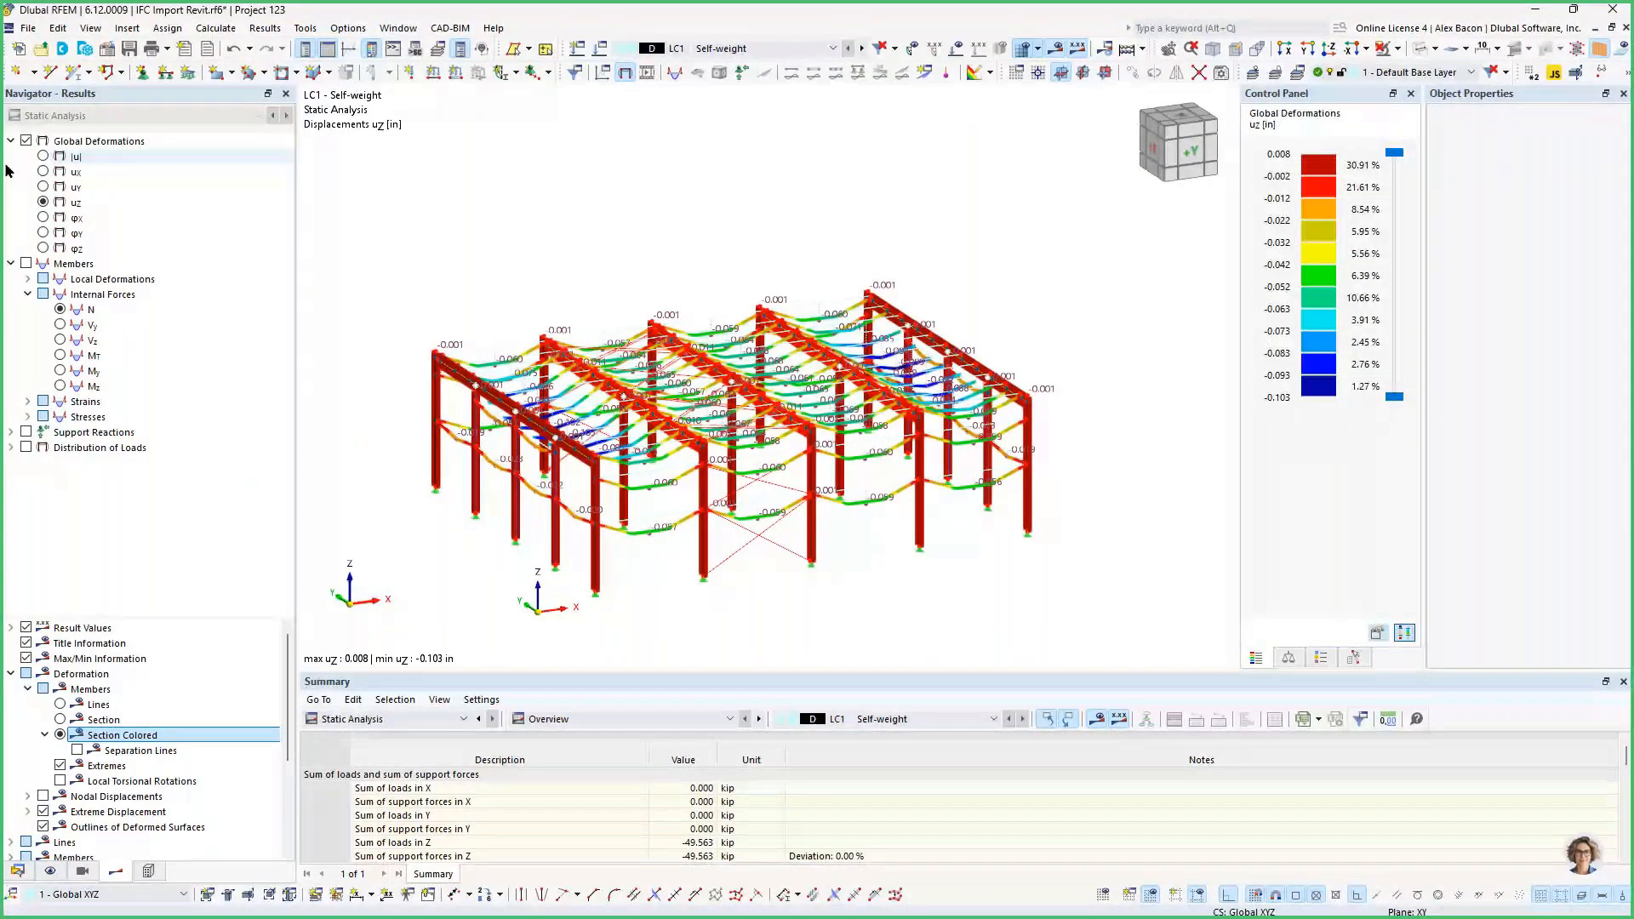
left_click(43, 156)
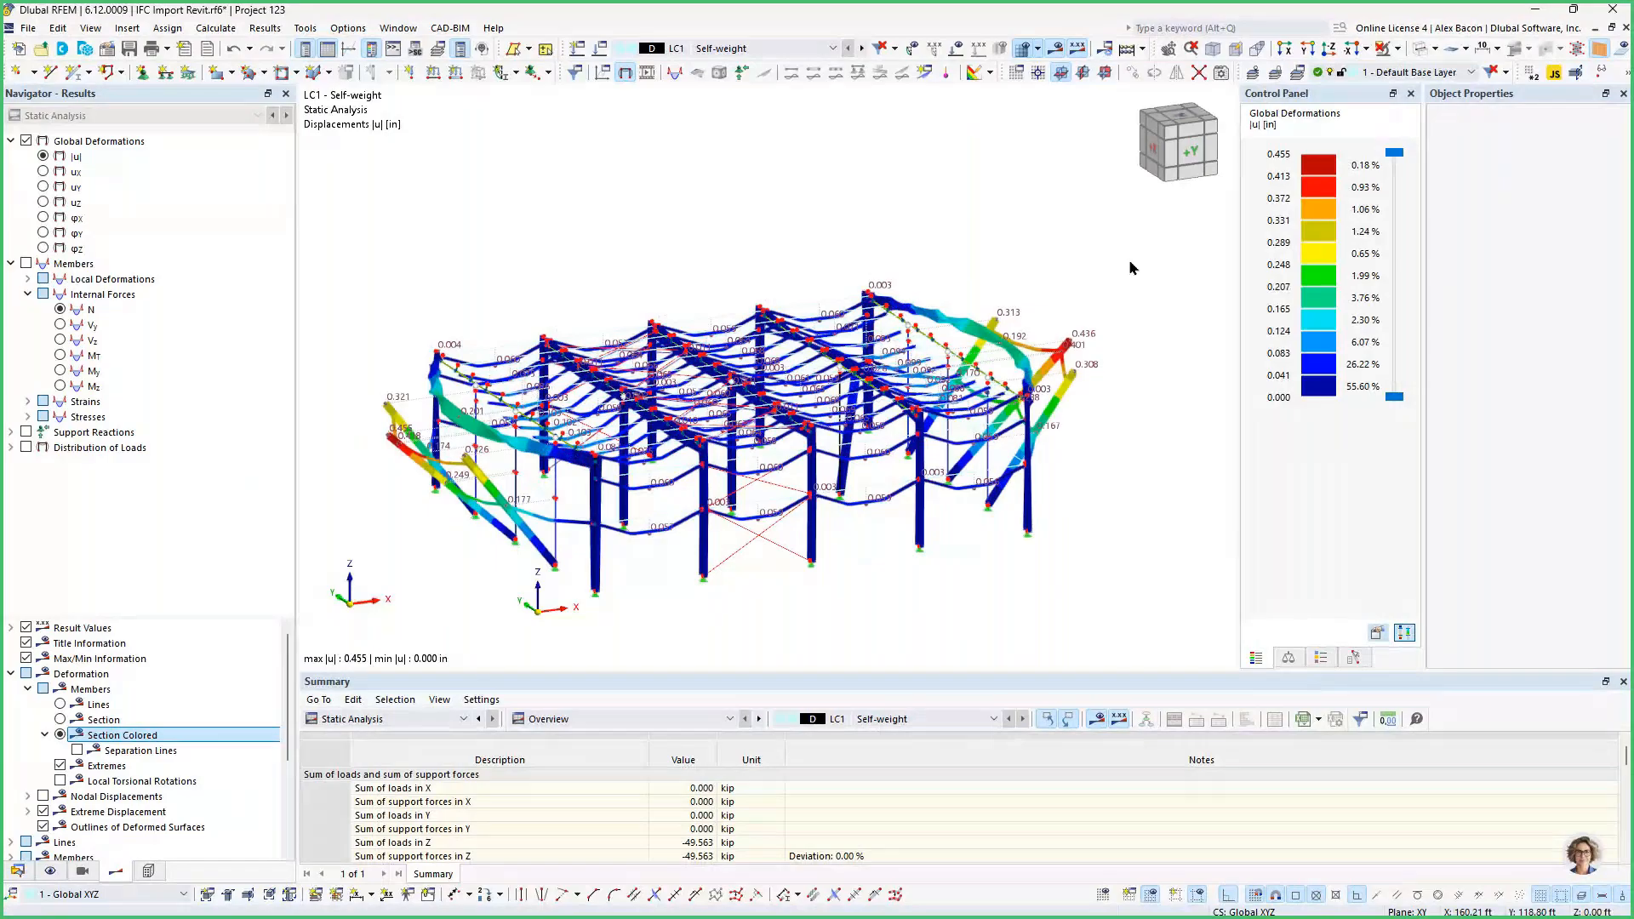
left_click(1288, 658)
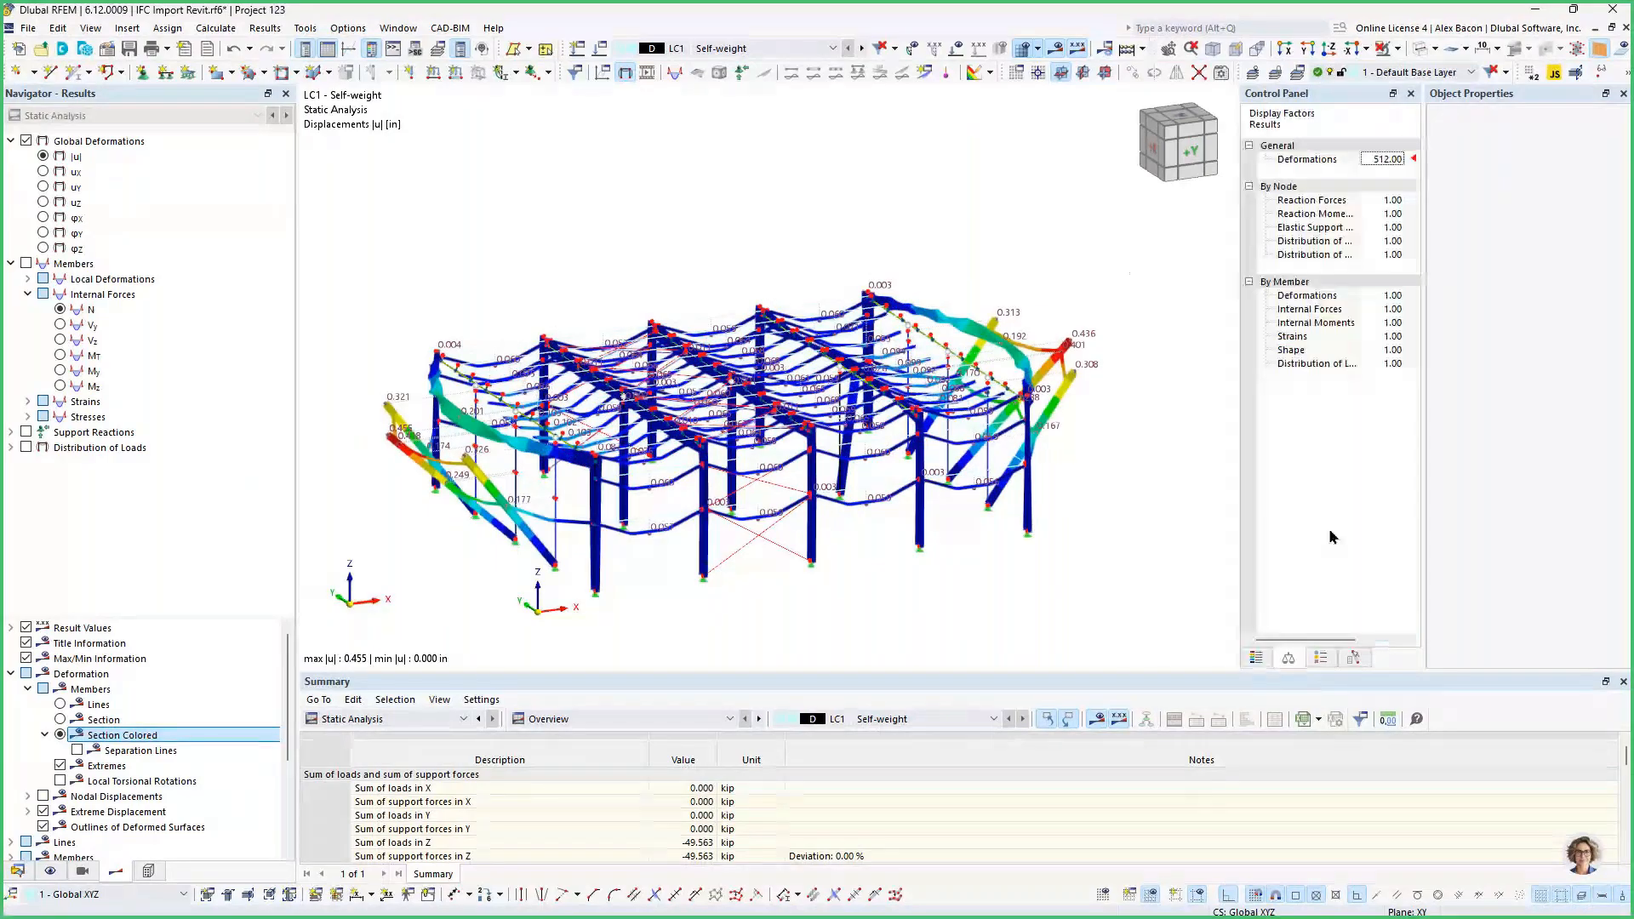
left_click(1401, 164)
left_click(1401, 163)
left_click(1401, 163)
left_click(1401, 164)
left_click(1401, 163)
left_click(1401, 164)
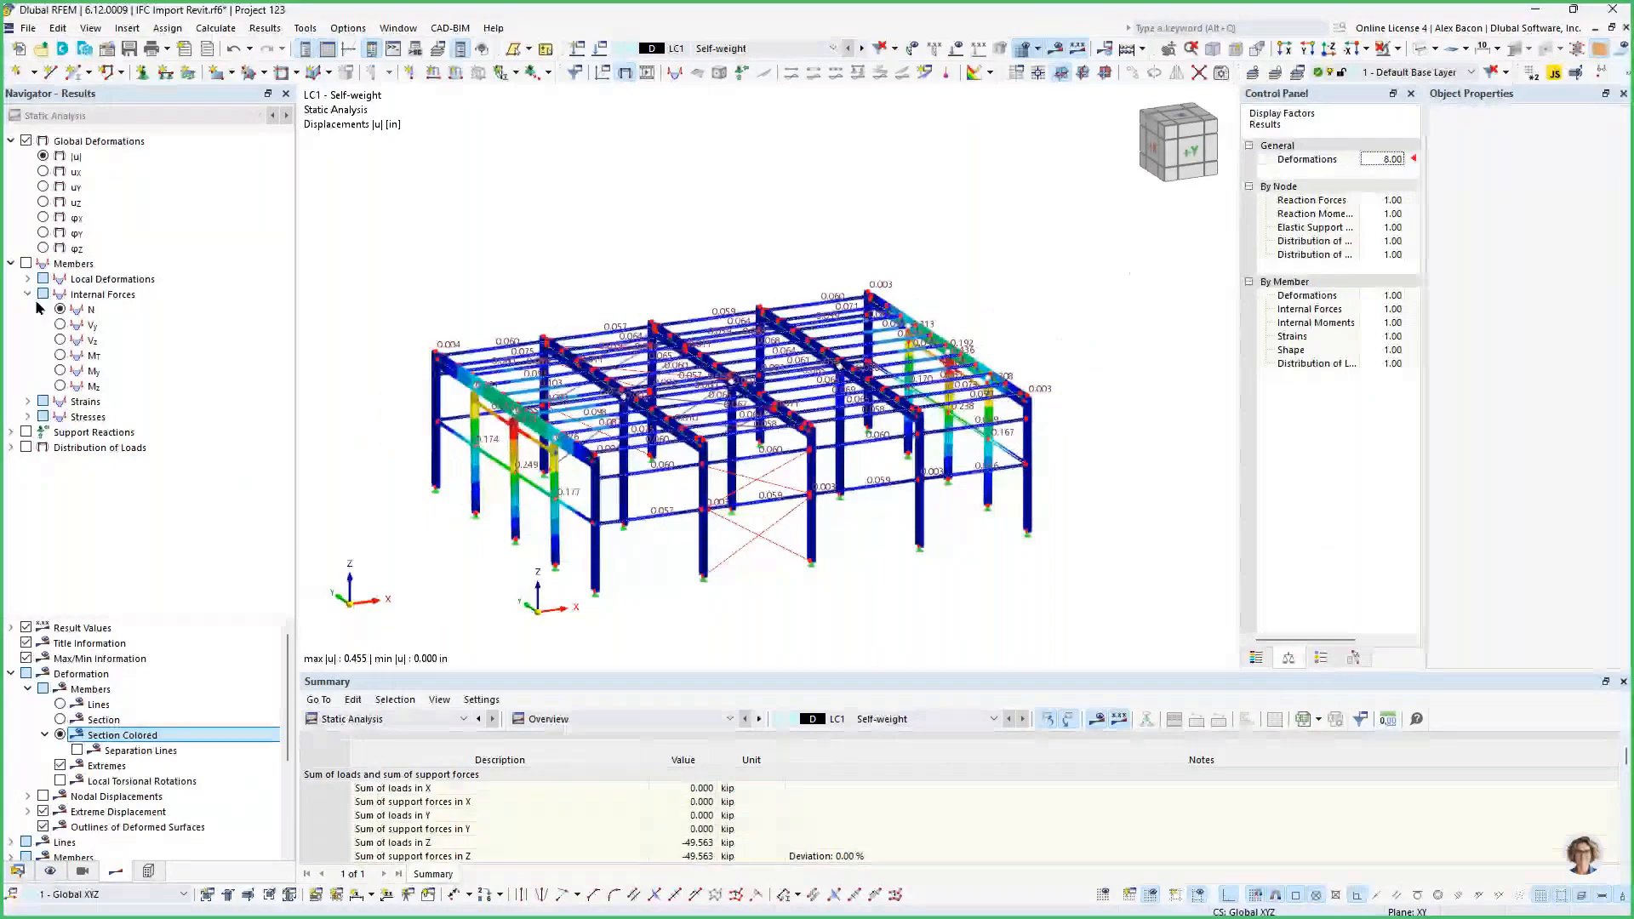
Display the axial forces N and the bending moments My, and examine the moment diagrams along the rafters and columns.
left_click(60, 309)
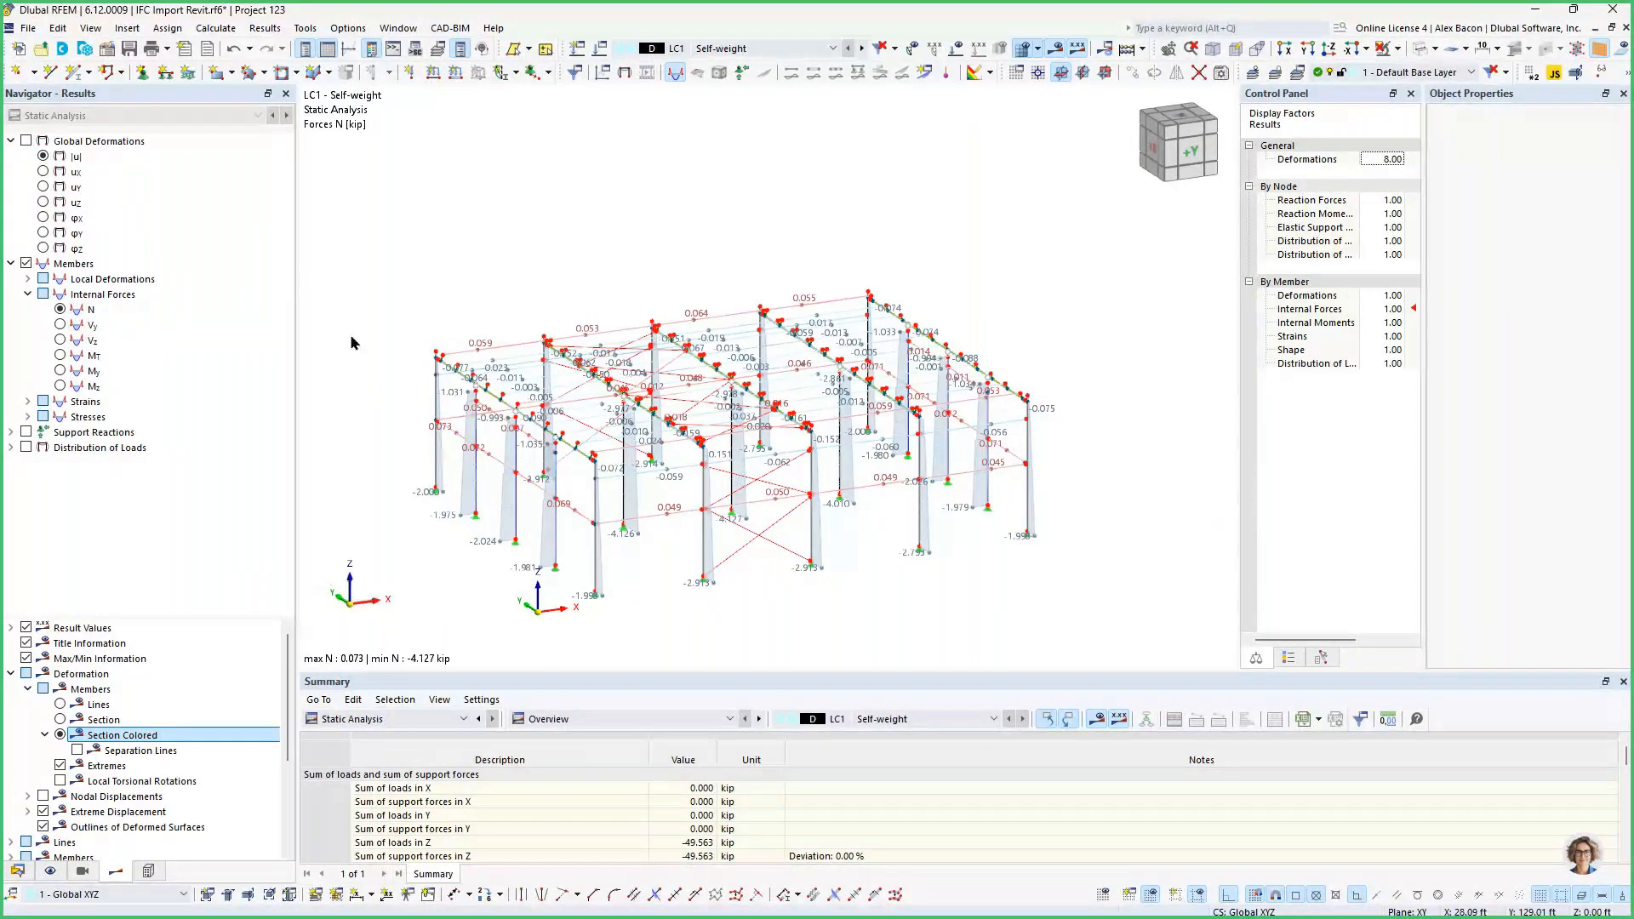
left_click(59, 372)
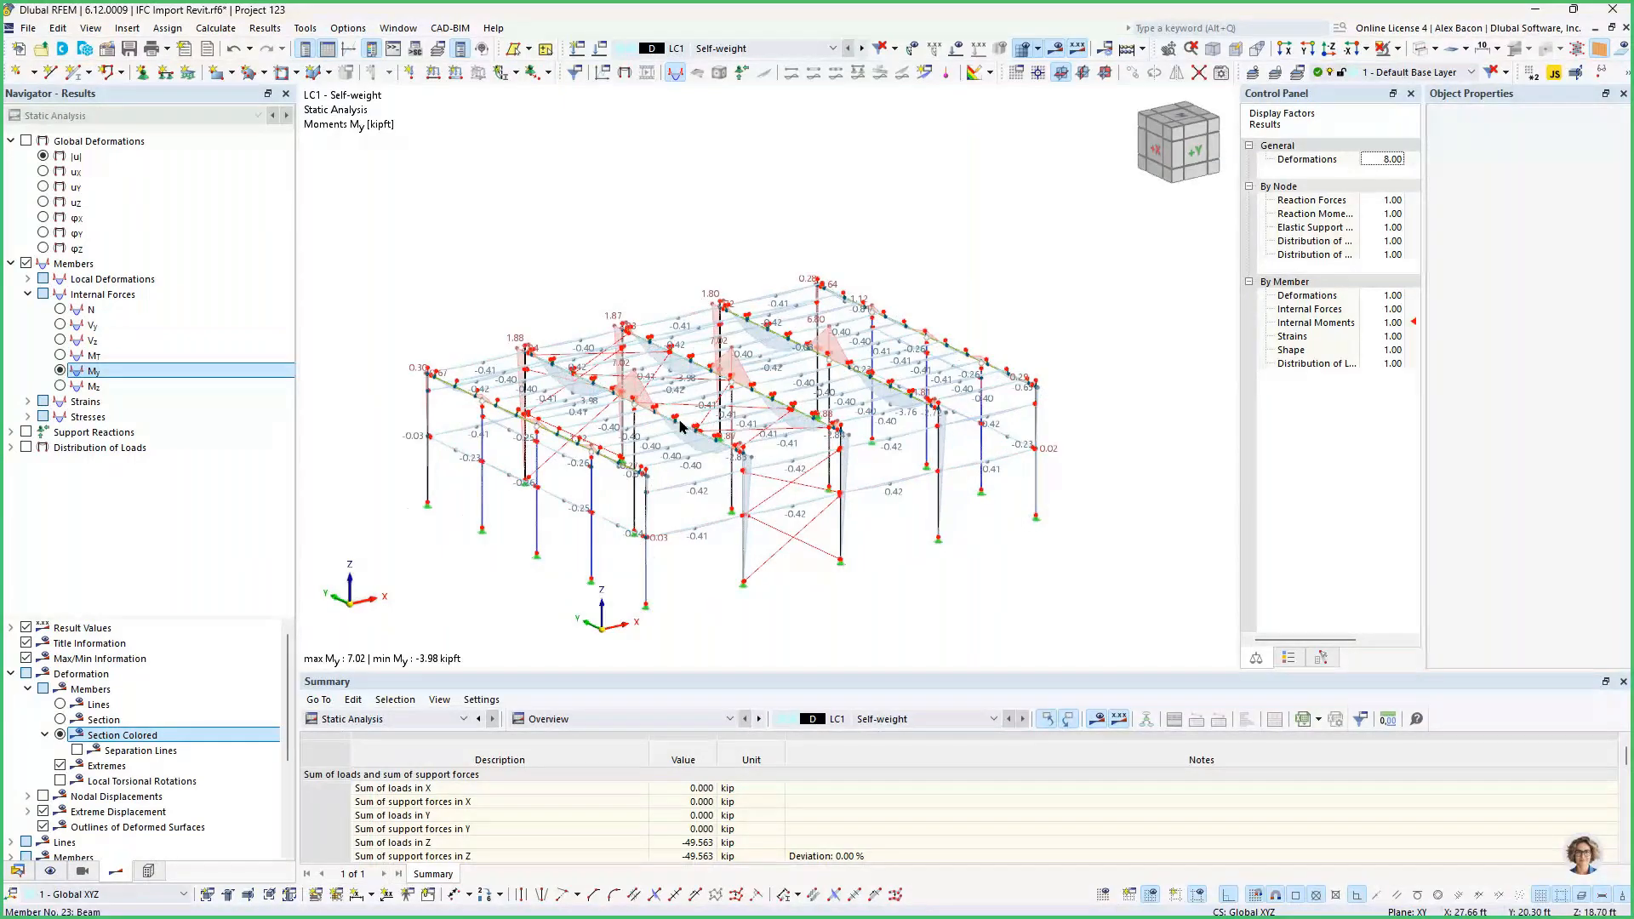
middle_click_drag(681, 425, 619, 410, "ctrl")
scroll(618, 410, "up", 3)
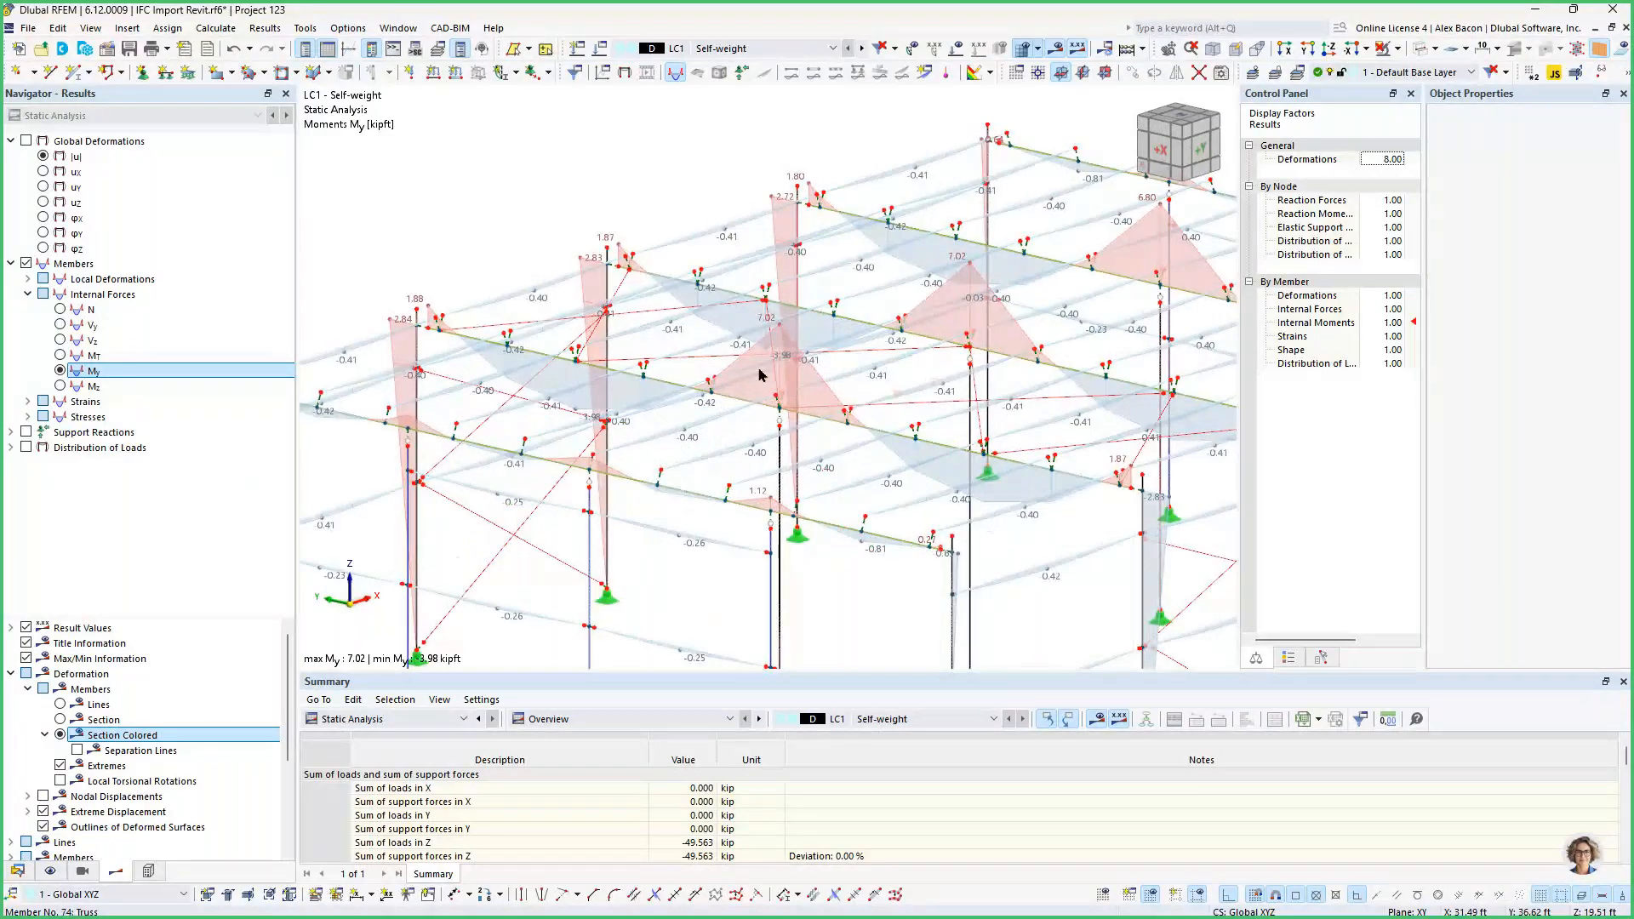
scroll(760, 374, "down", 2)
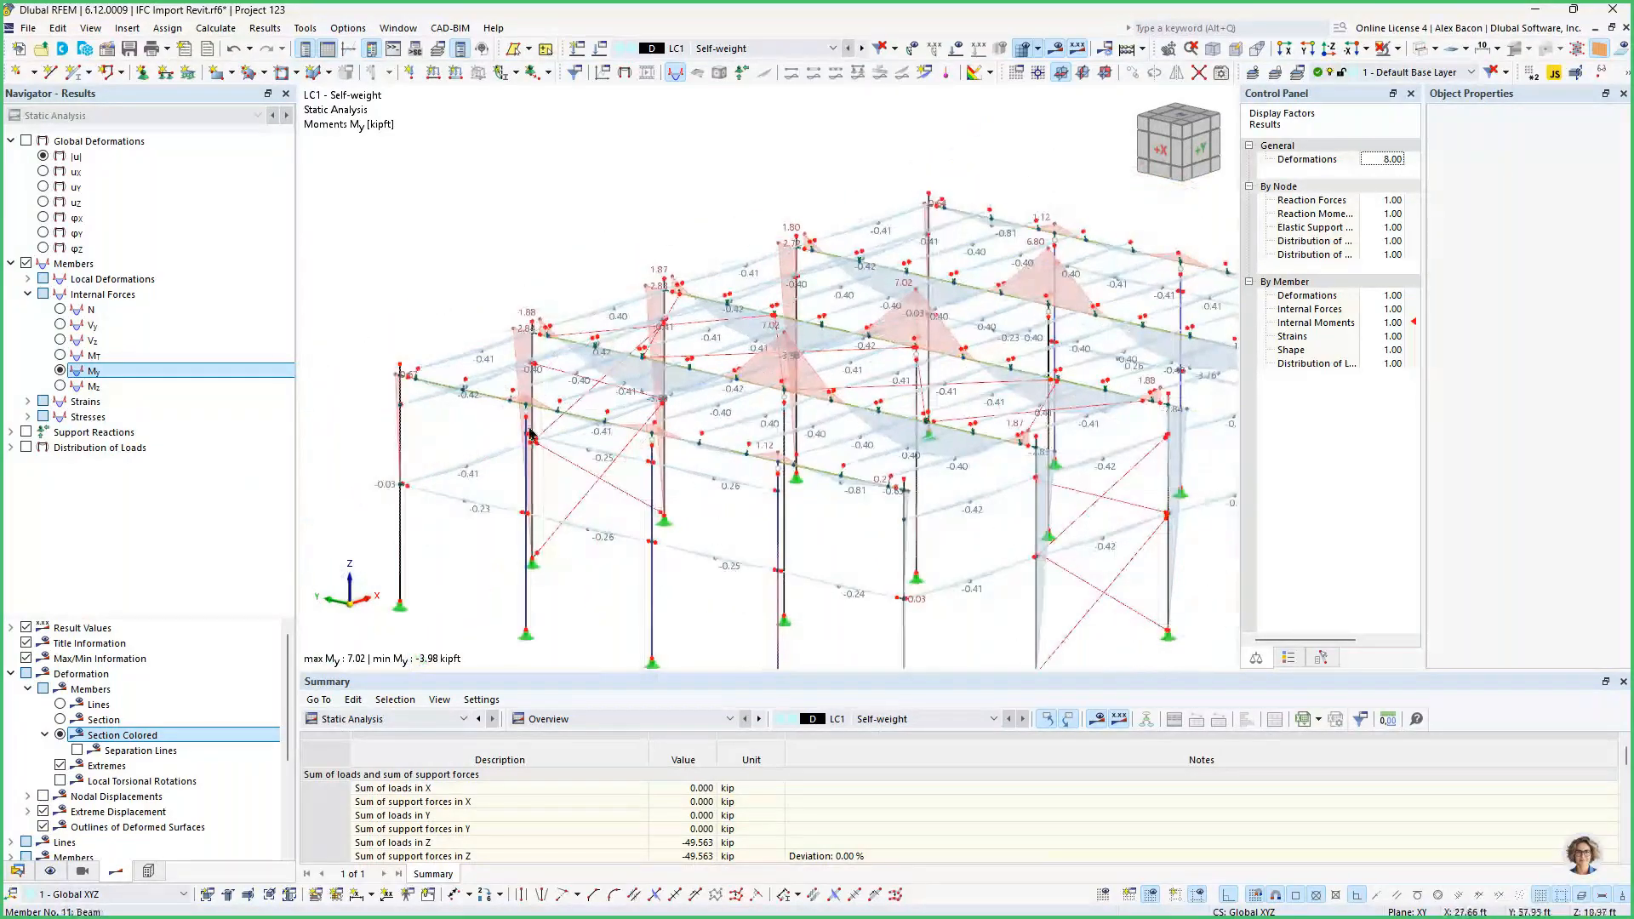
Show the members with their full cross-sections and look up Line Links among the line types in the model data.
scroll(1011, 455, "down", 1)
scroll(889, 418, "down", 2)
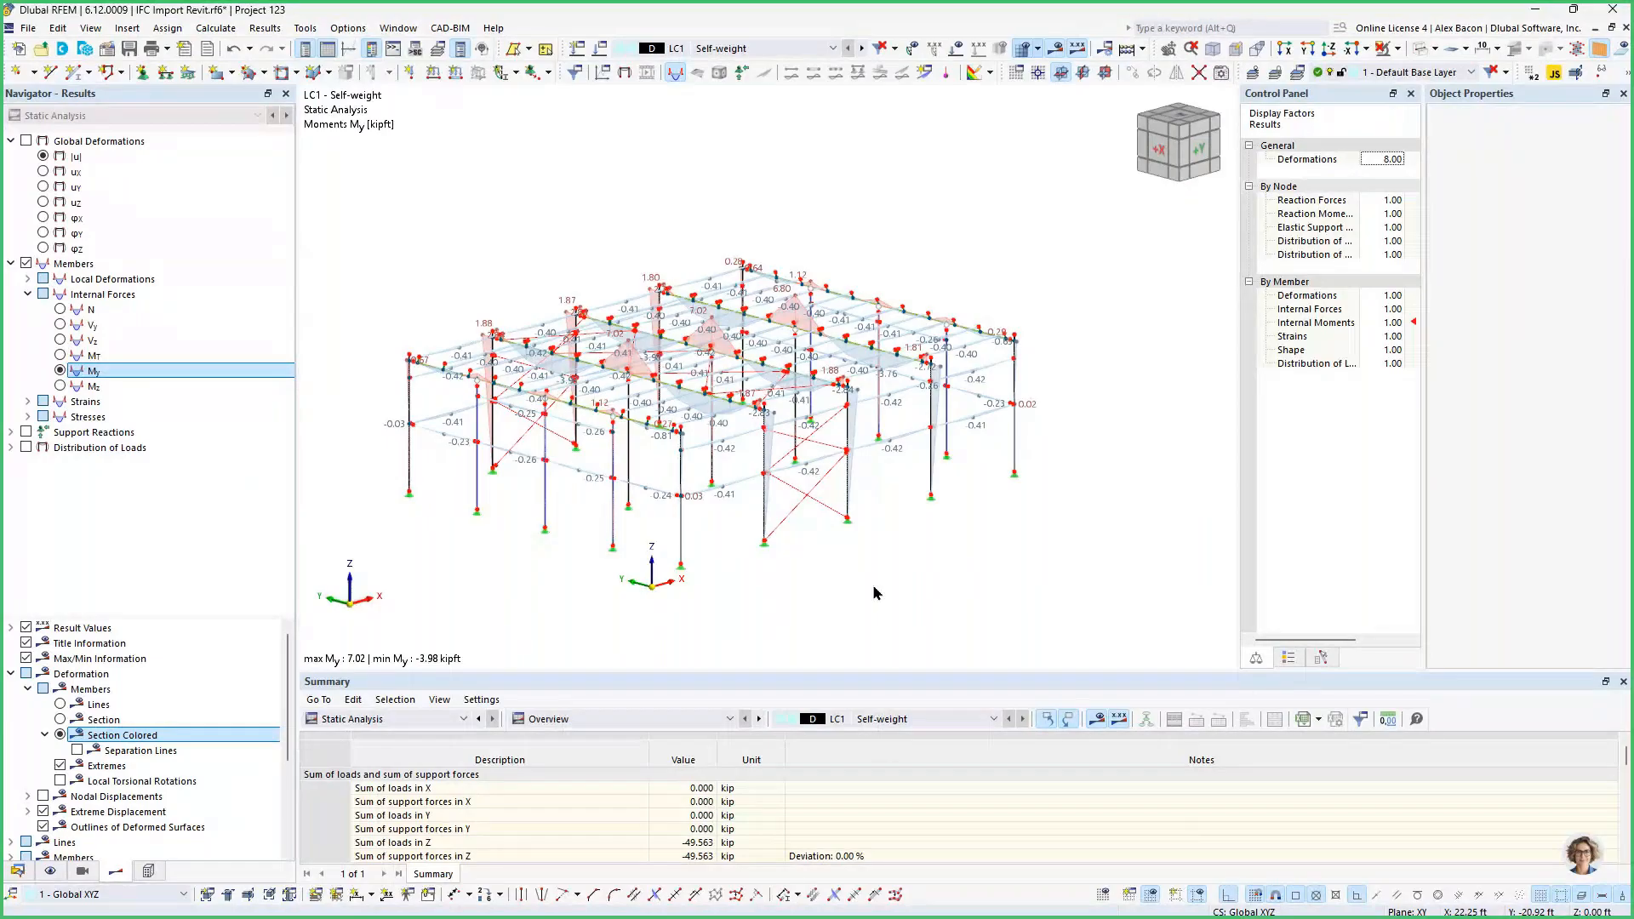
left_click(1416, 52)
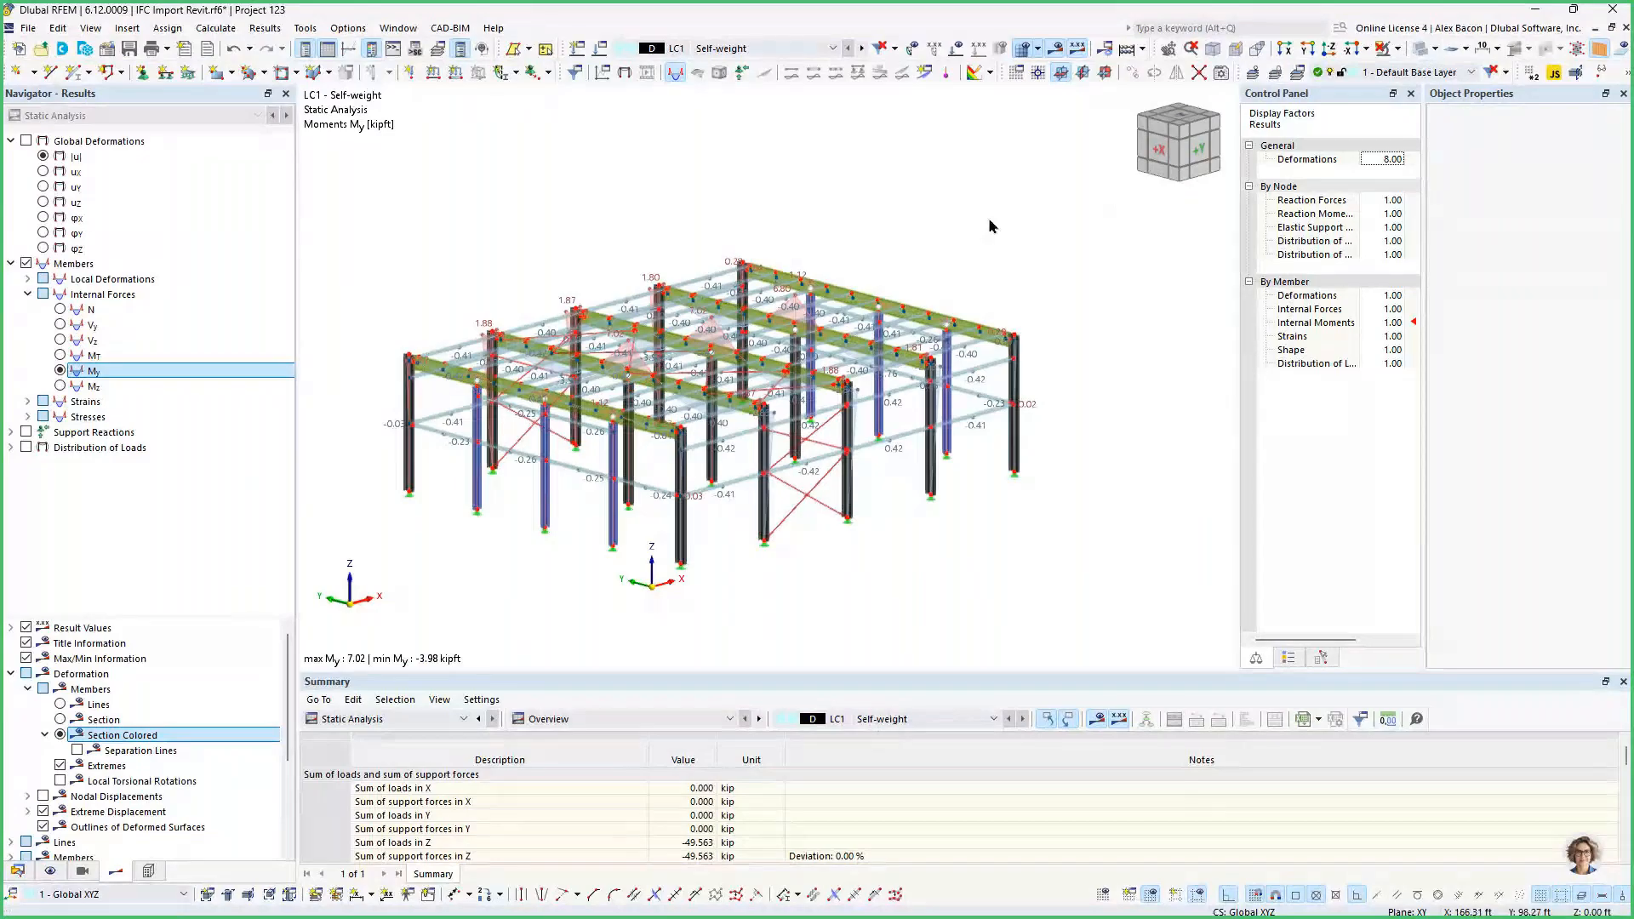
left_click(18, 871)
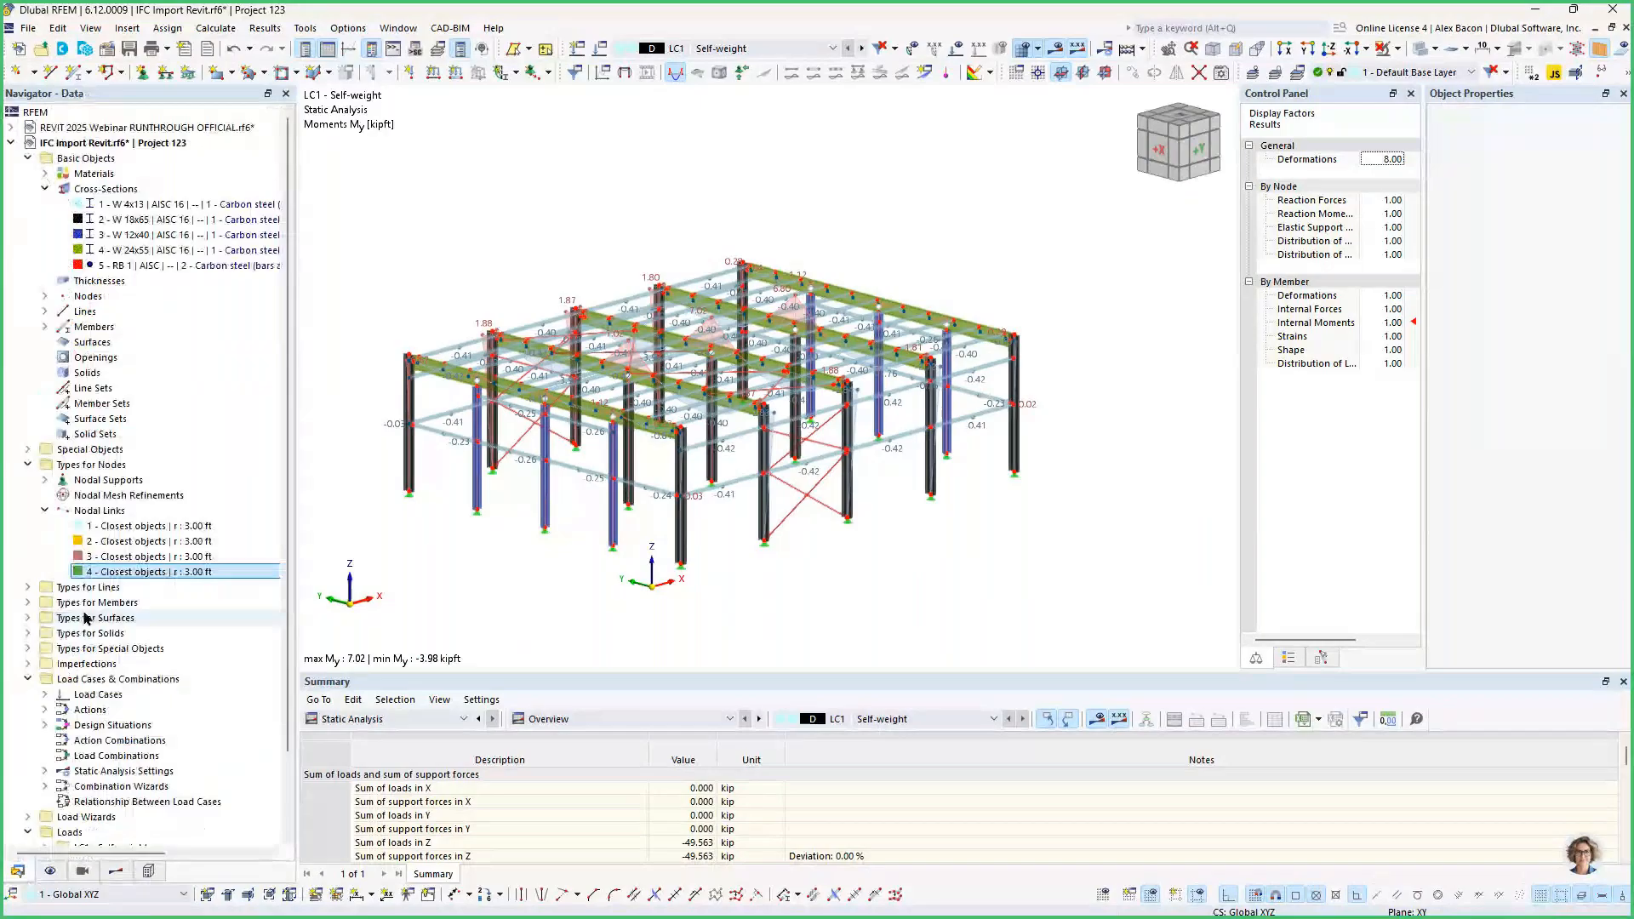
left_click(28, 587)
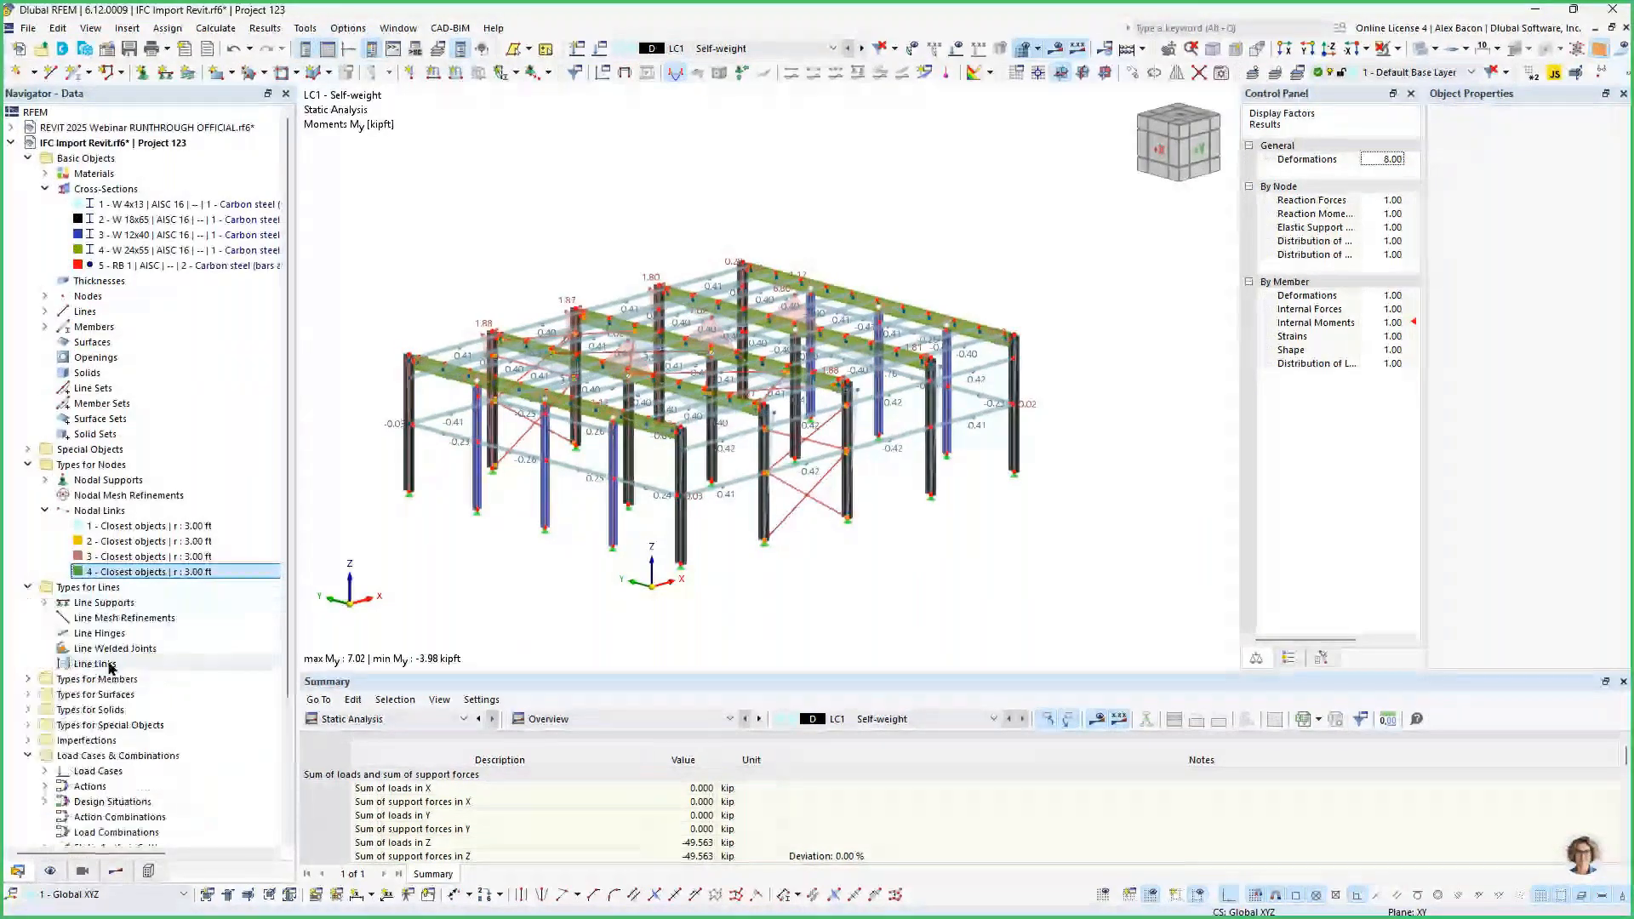
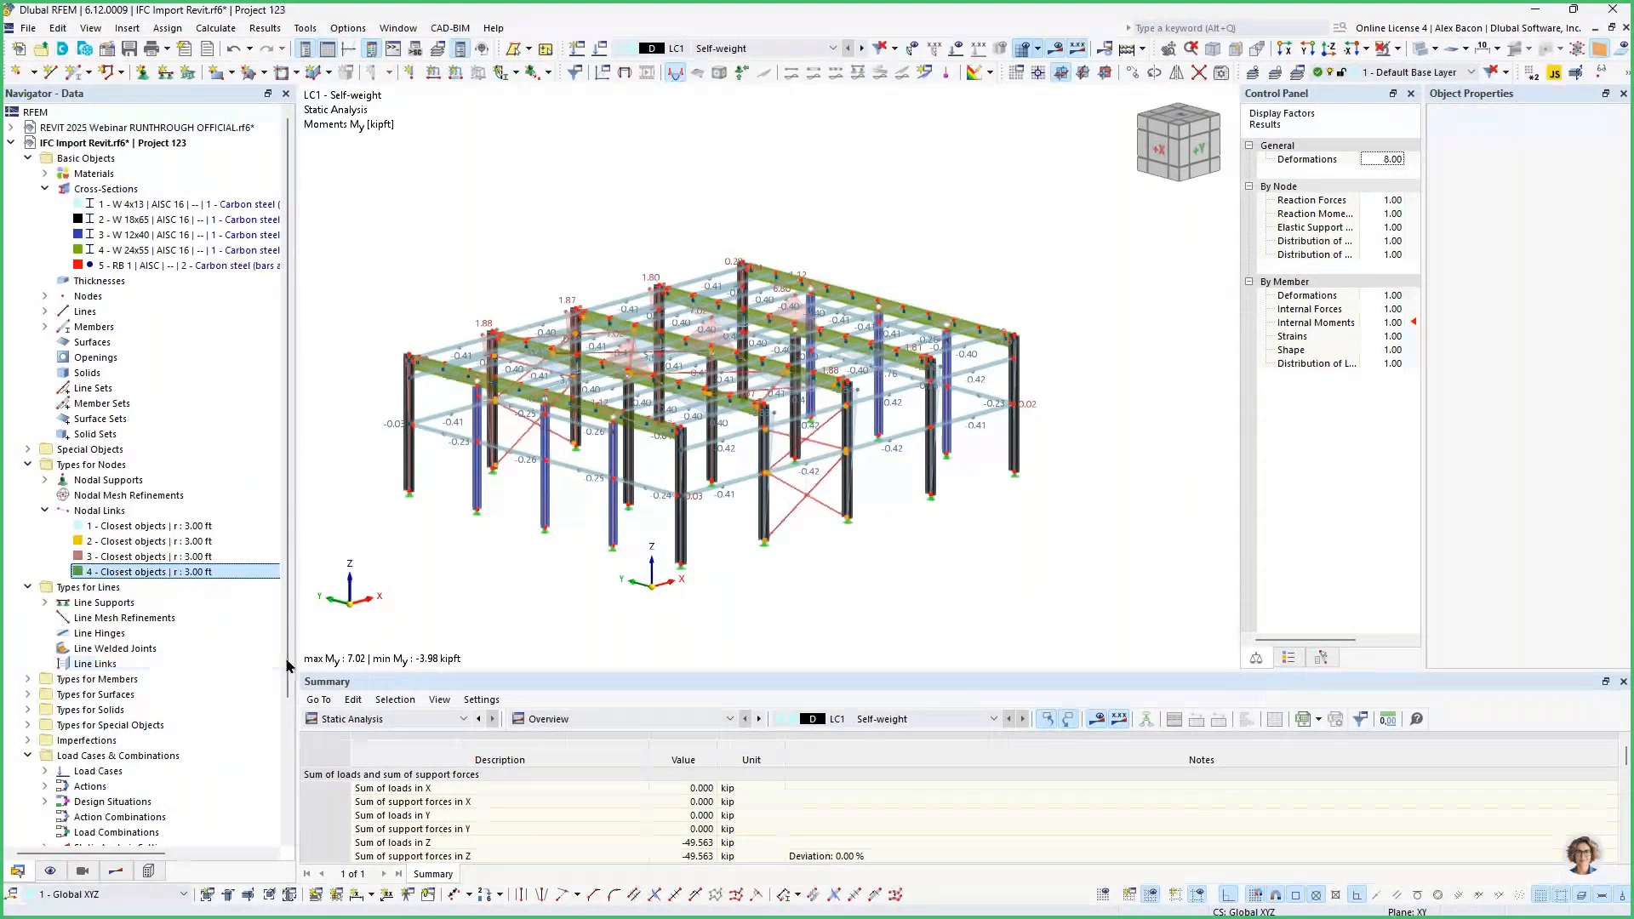
Examine the nodal links joining the roof purlins to the end-wall rafter.
scroll(659, 601, "up", 1)
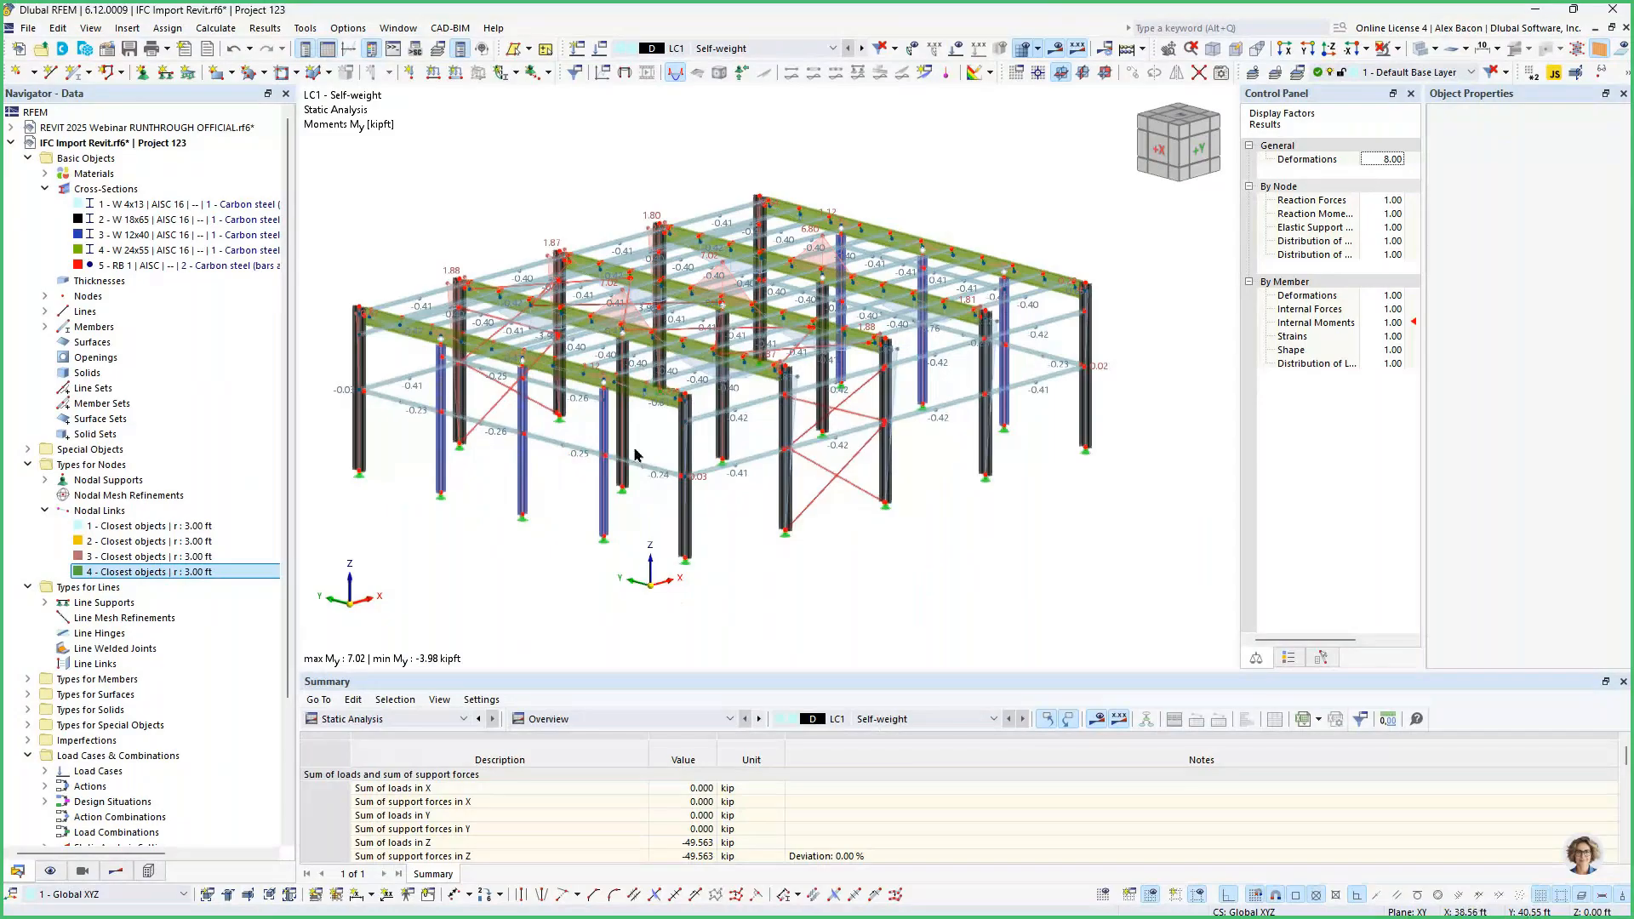
scroll(634, 403, "up", 1)
mouse_move(634, 403)
middle_mouse_down()
mouse_move(687, 407)
mouse_move(606, 313)
middle_mouse_up()
scroll(606, 313, "up", 5)
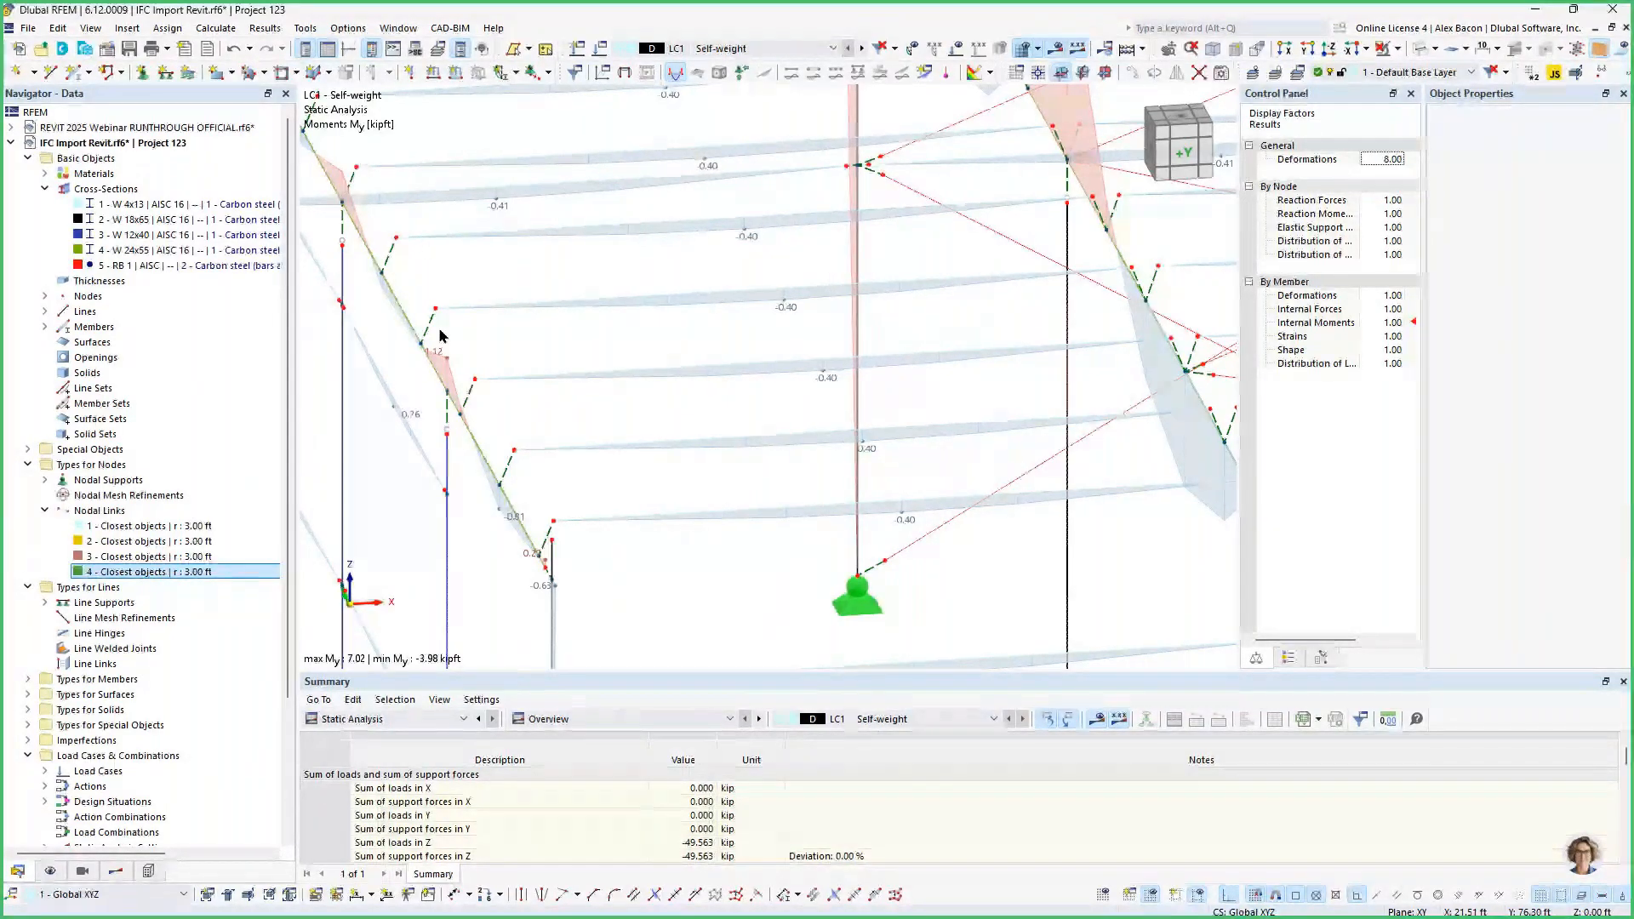
scroll(476, 402, "up", 1)
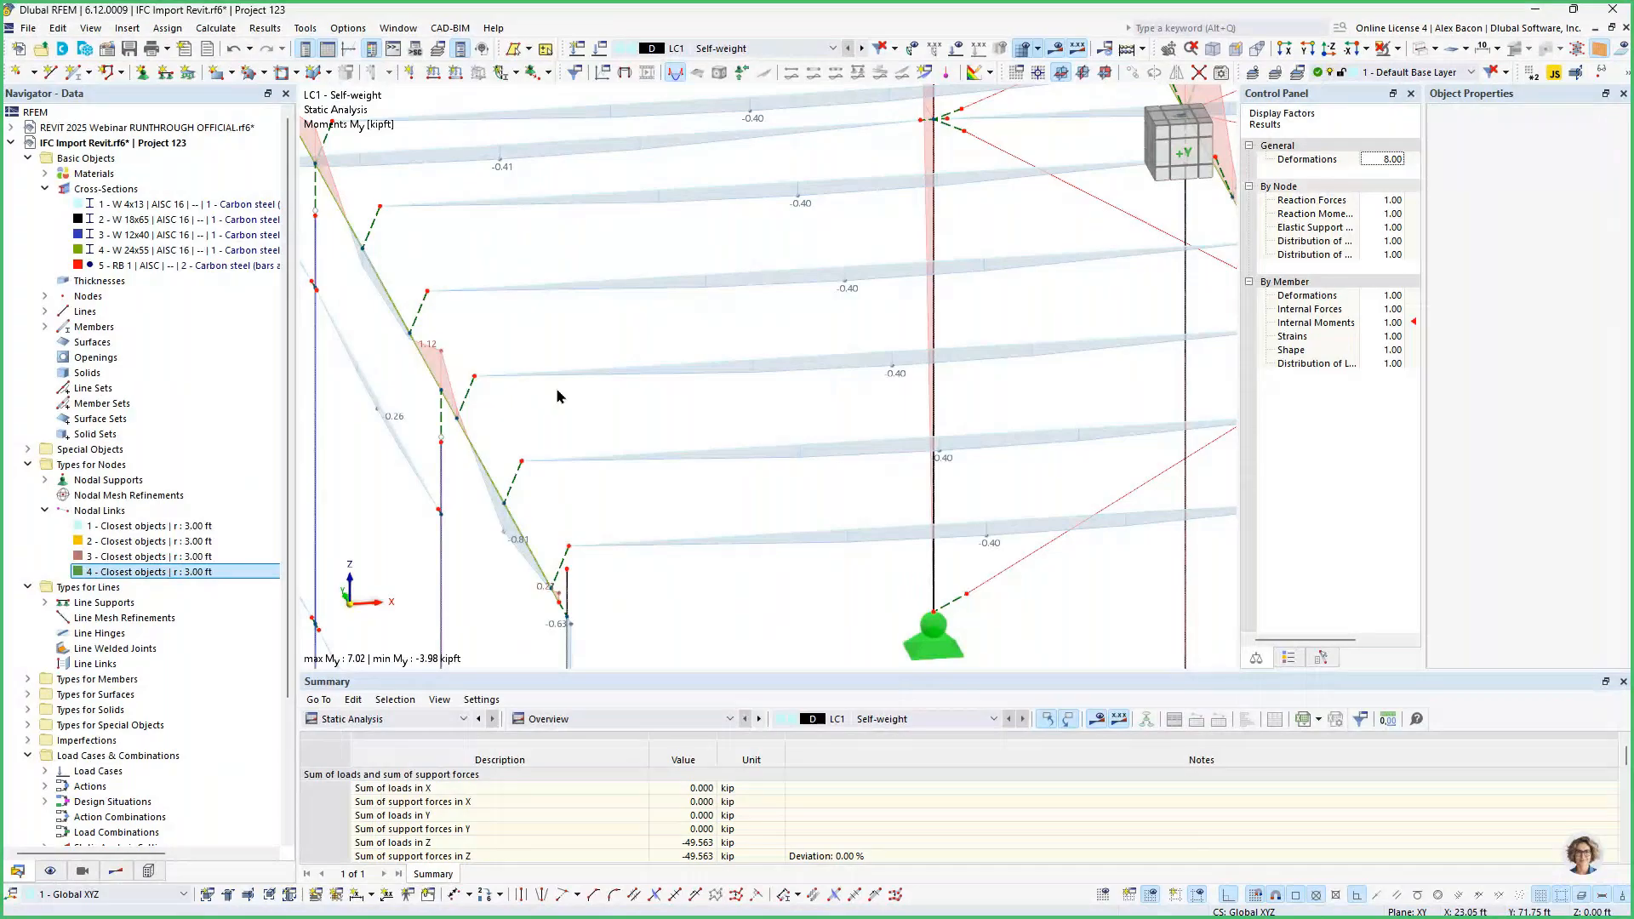
Open the properties of the W 18x65 corner column at the end wall and check its BIM data.
scroll(557, 396, "down", 3)
middle_click_drag(671, 485, 676, 441)
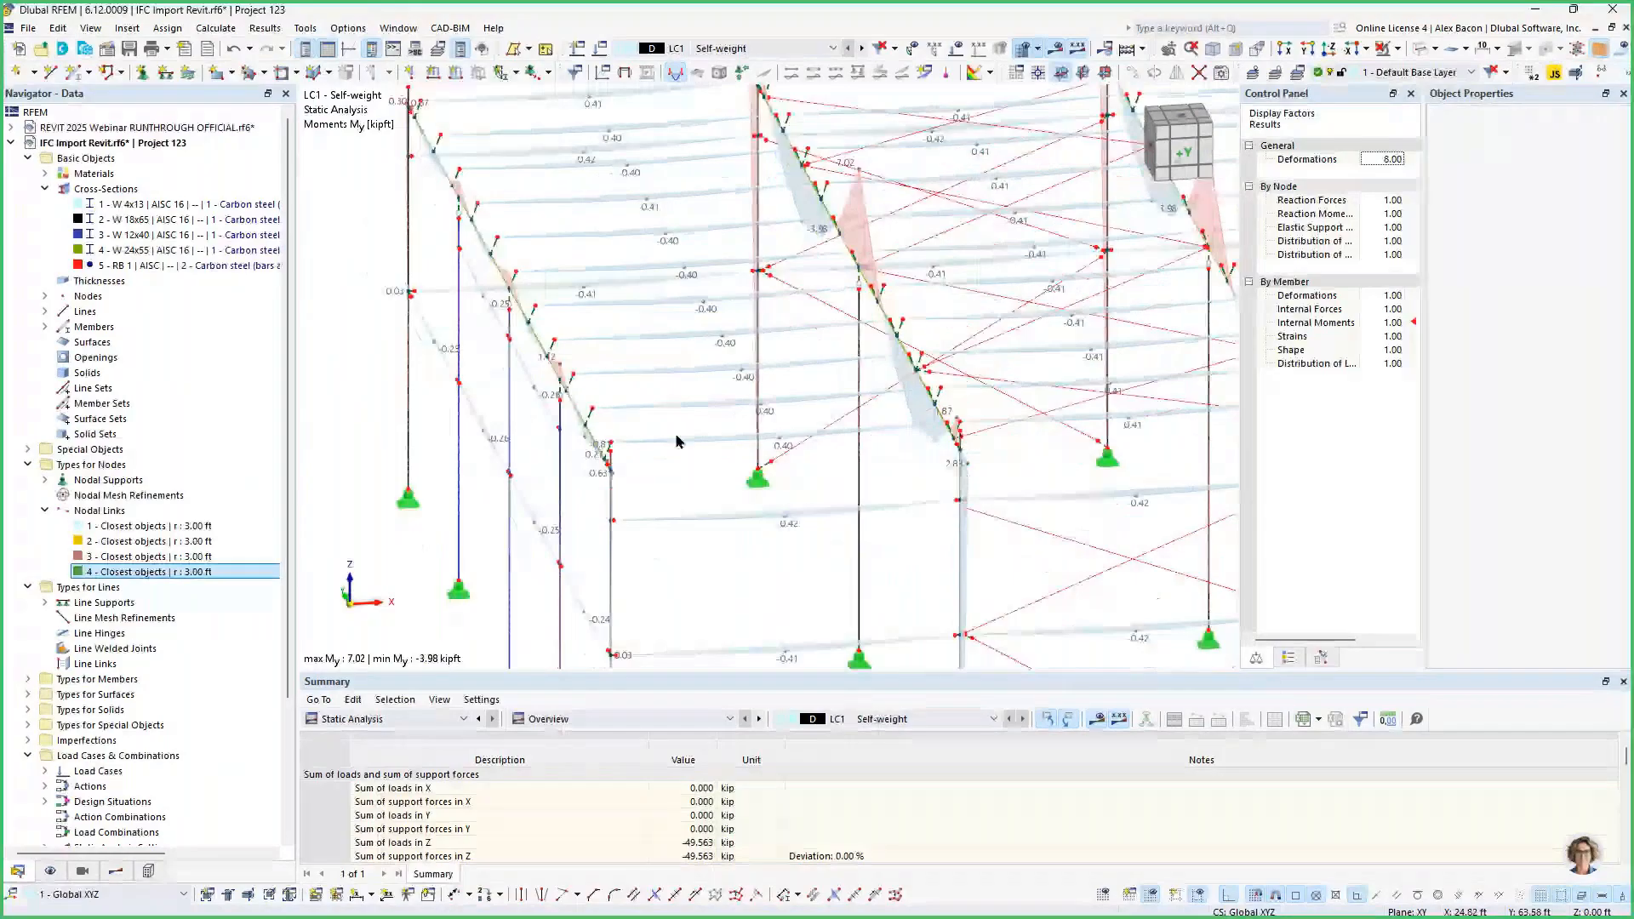
double_click(611, 559)
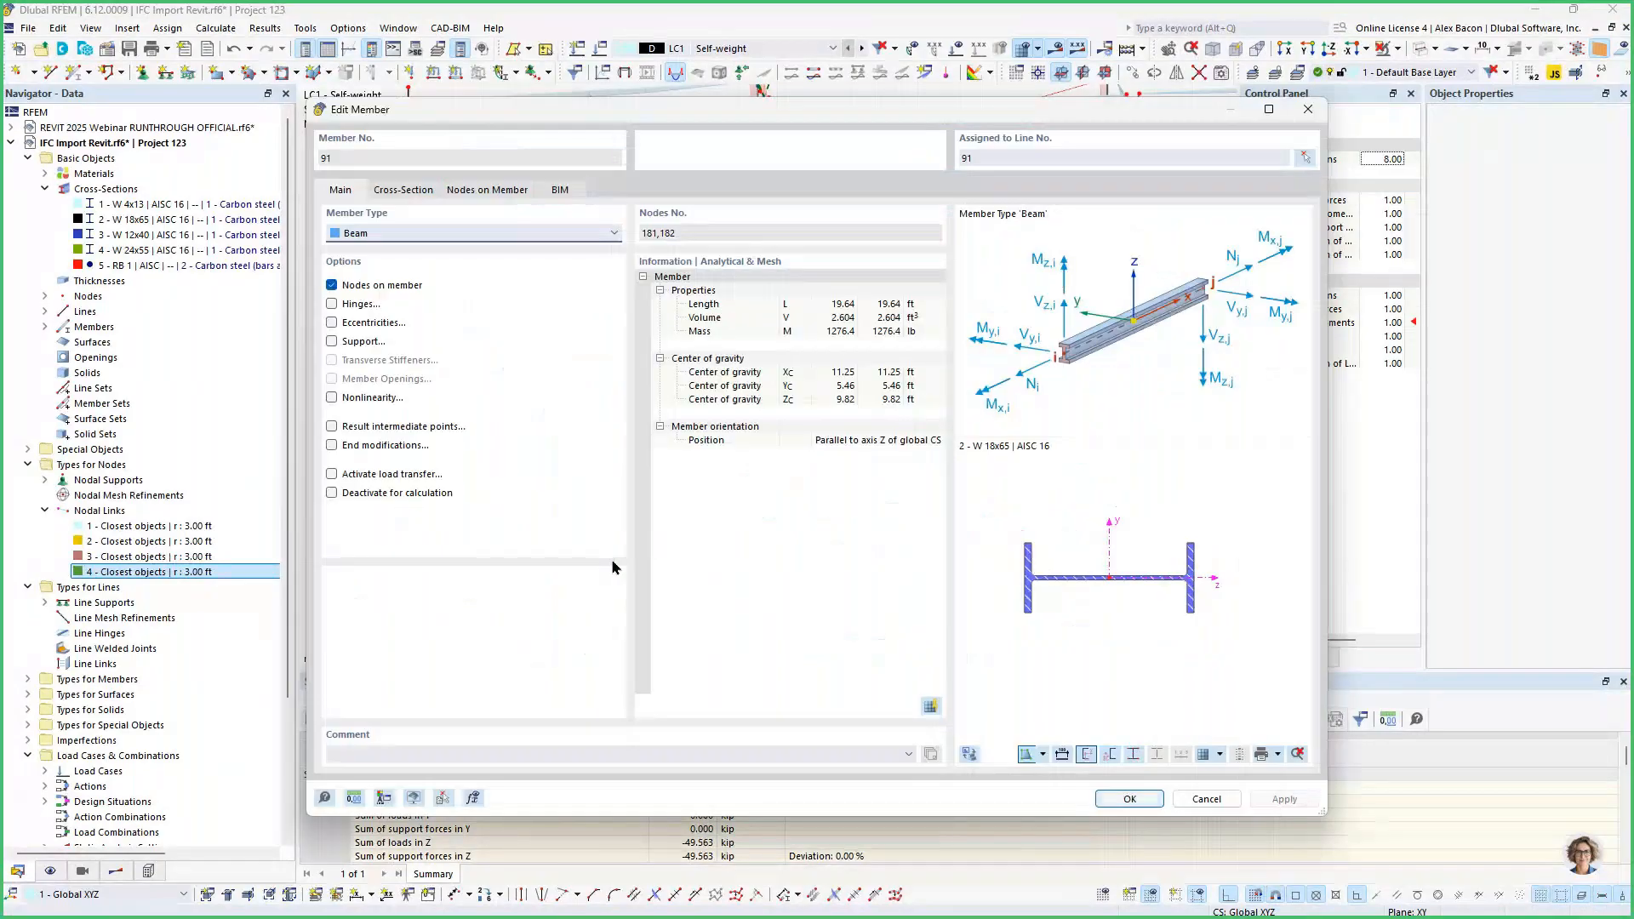
left_click(559, 190)
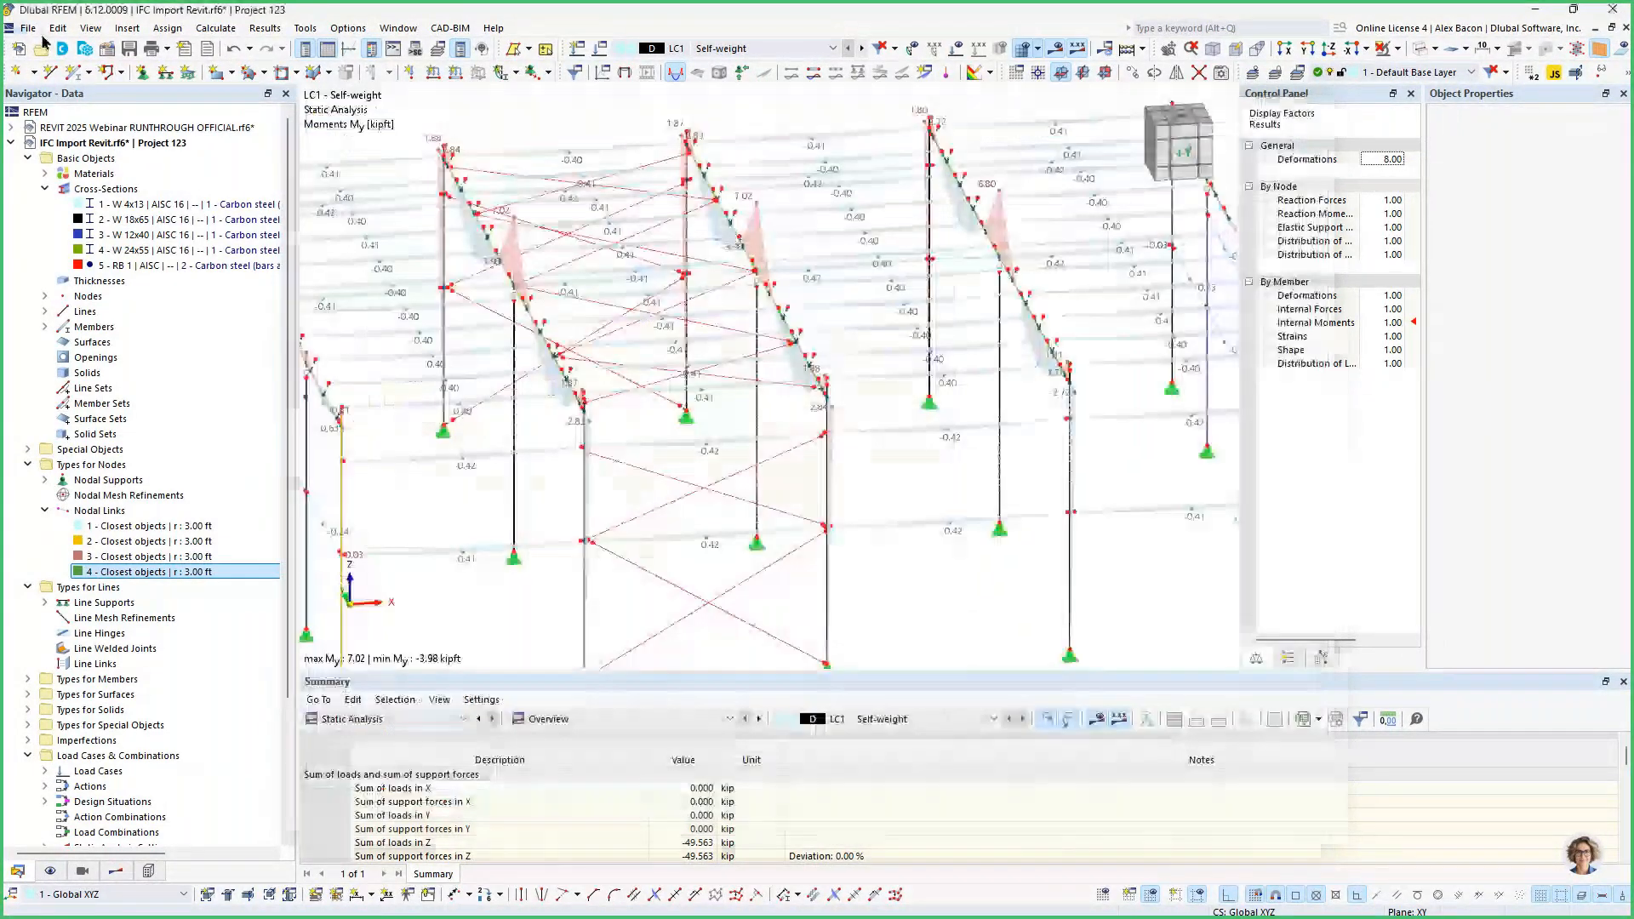
Try to export the model in IFC 4 Reference view format as asdfa.ifc on the Desktop, and check in BIMvision.
left_click(28, 28)
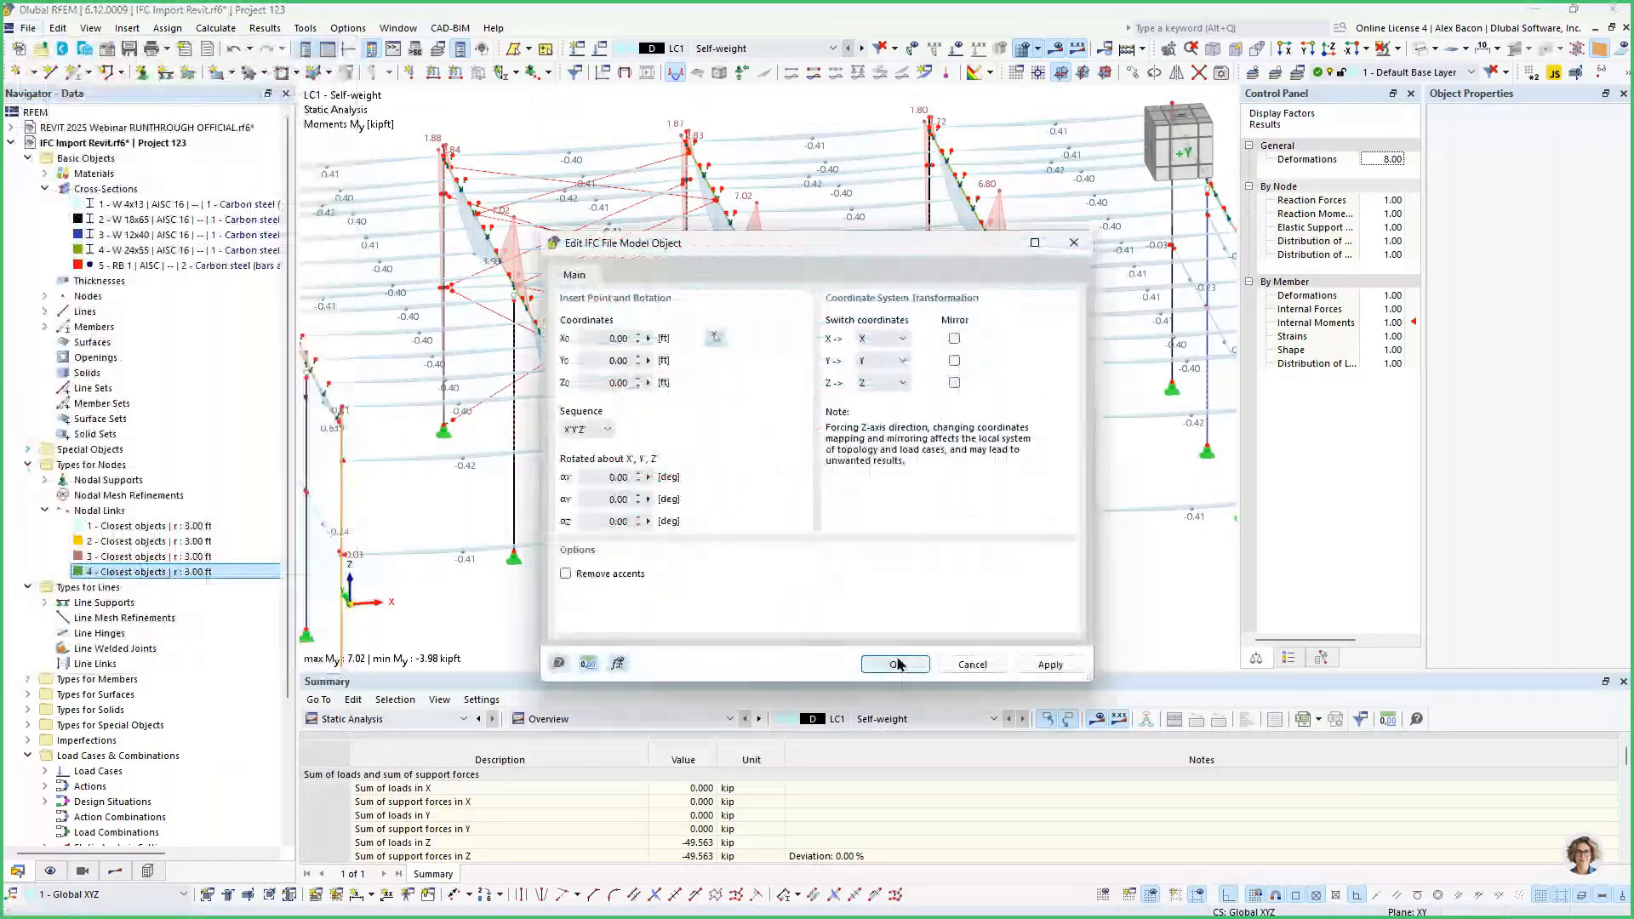
left_click(895, 664)
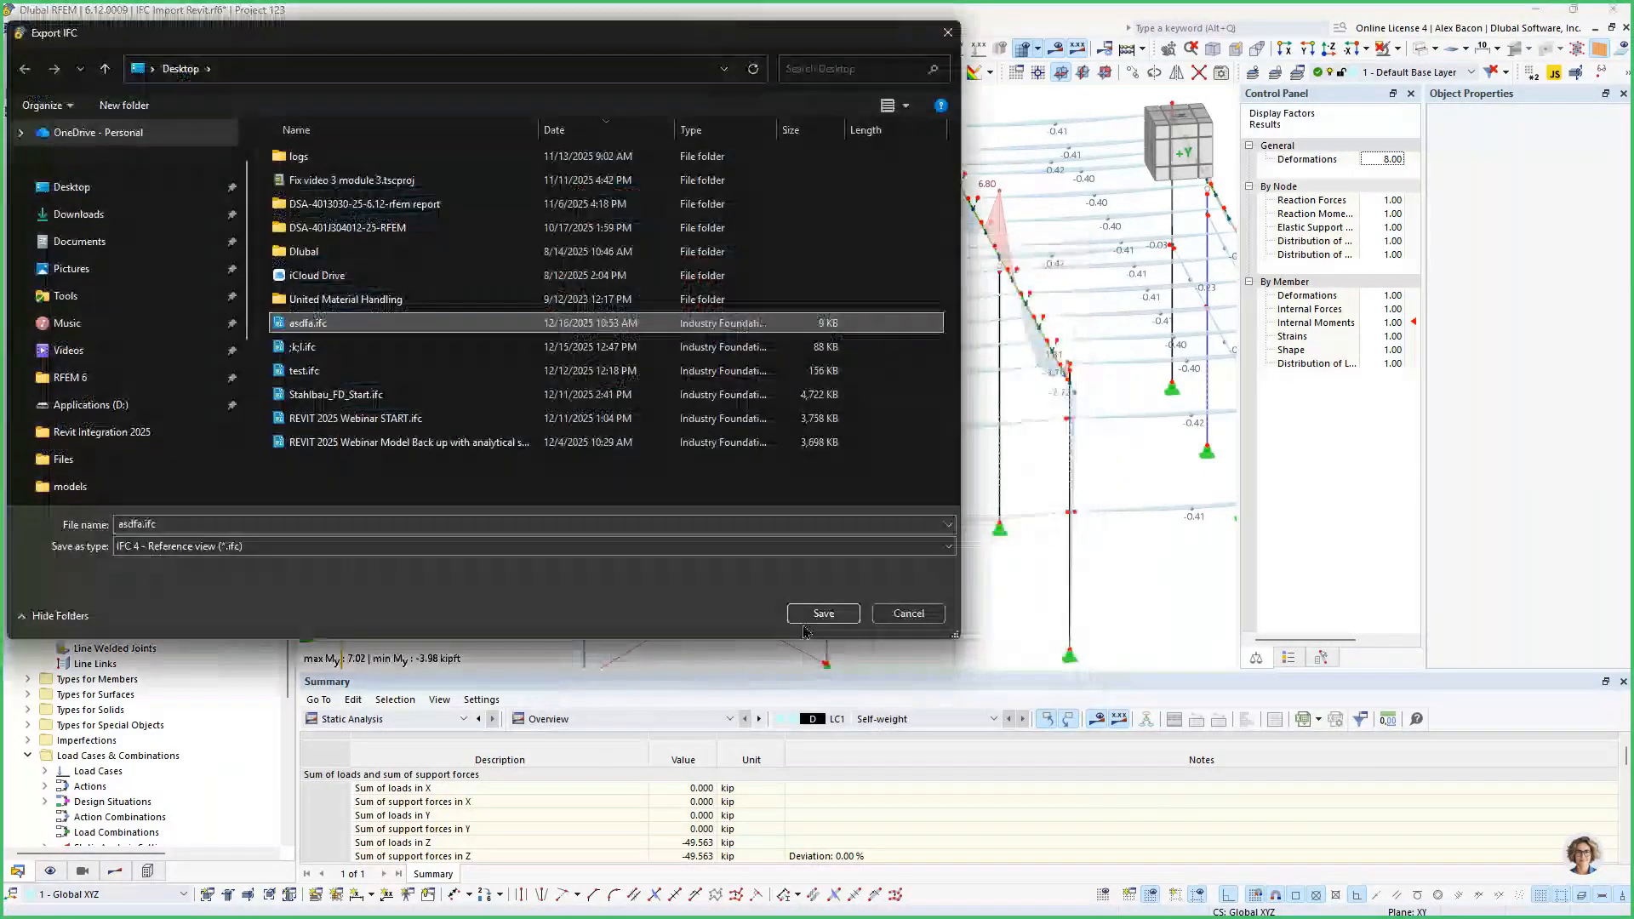
left_click(808, 616)
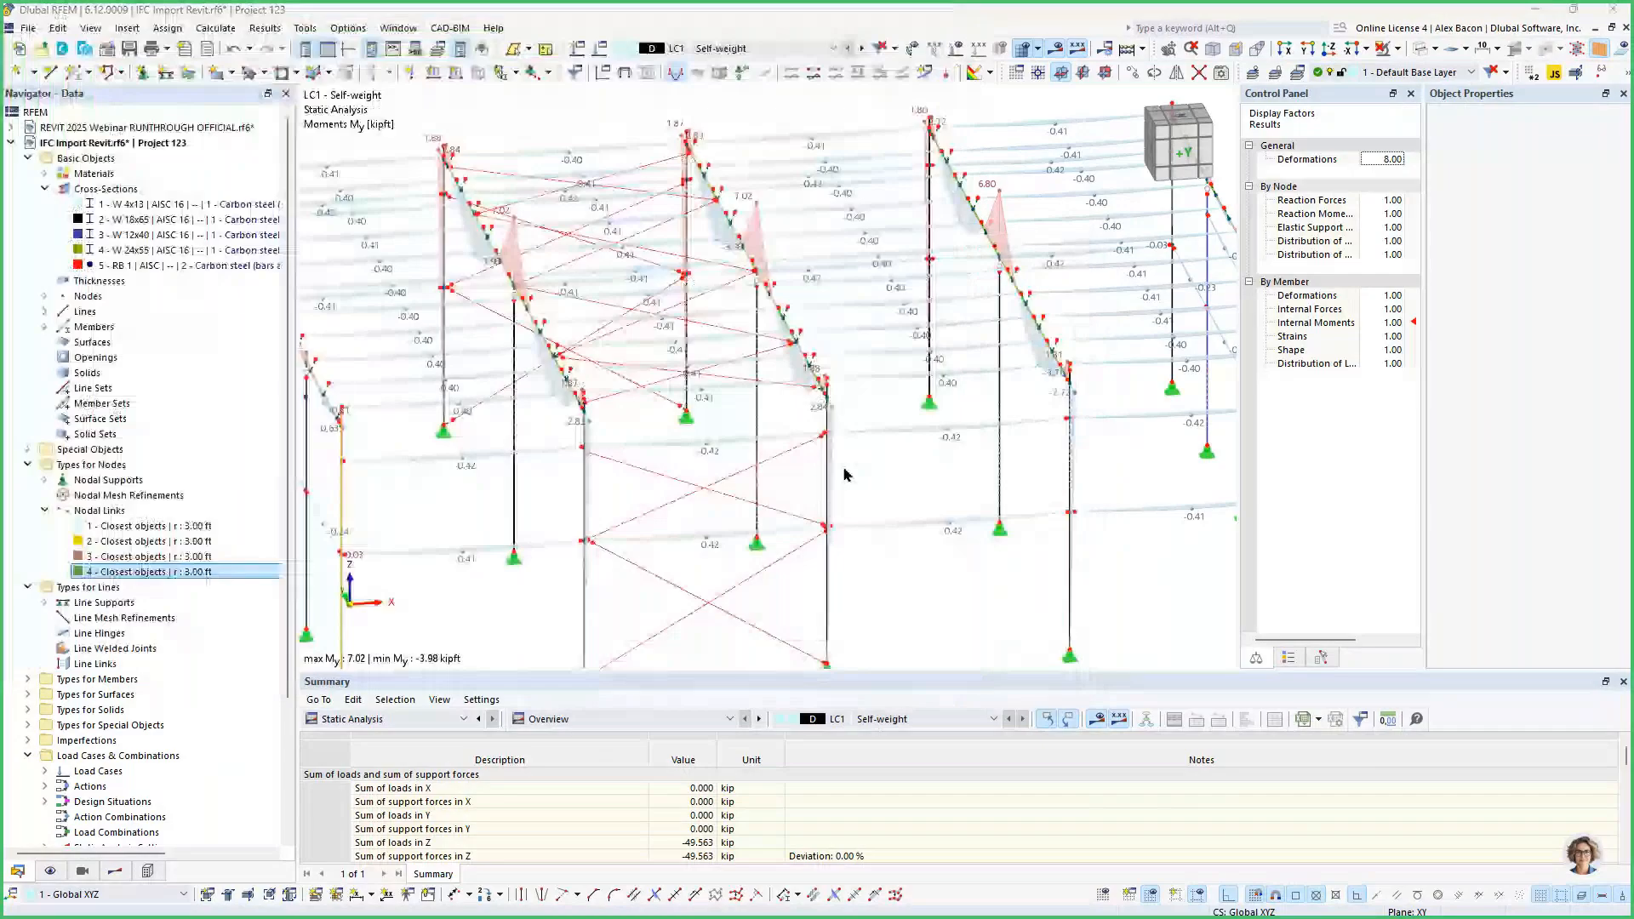
key("super")
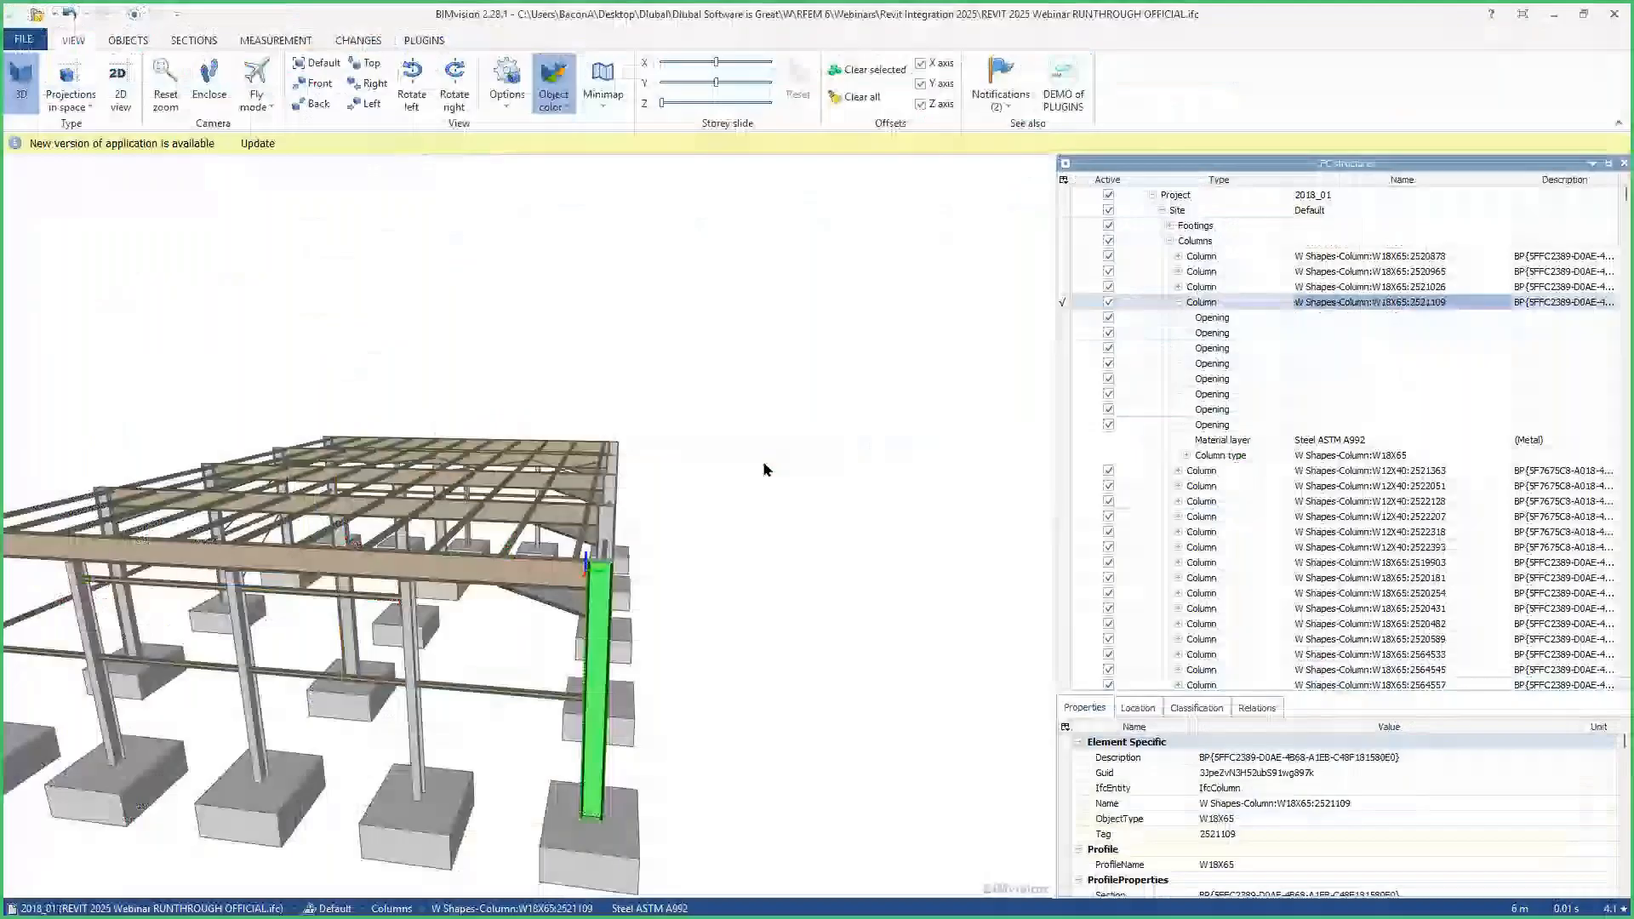
scroll(763, 469, "down", 3)
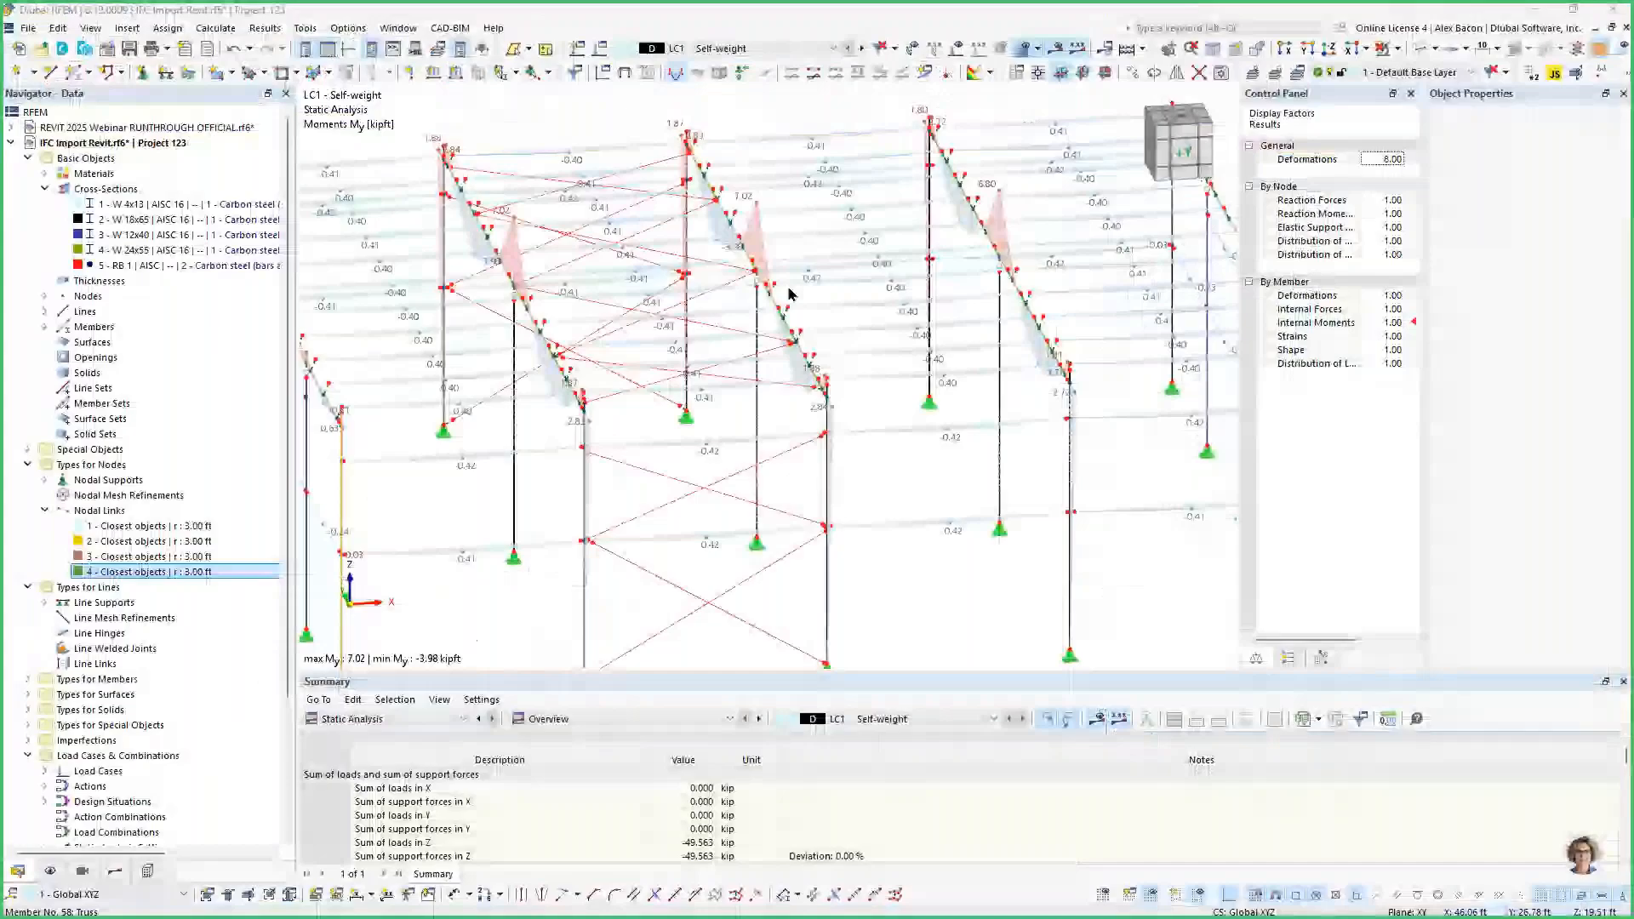
scroll(468, 532, "down", 2)
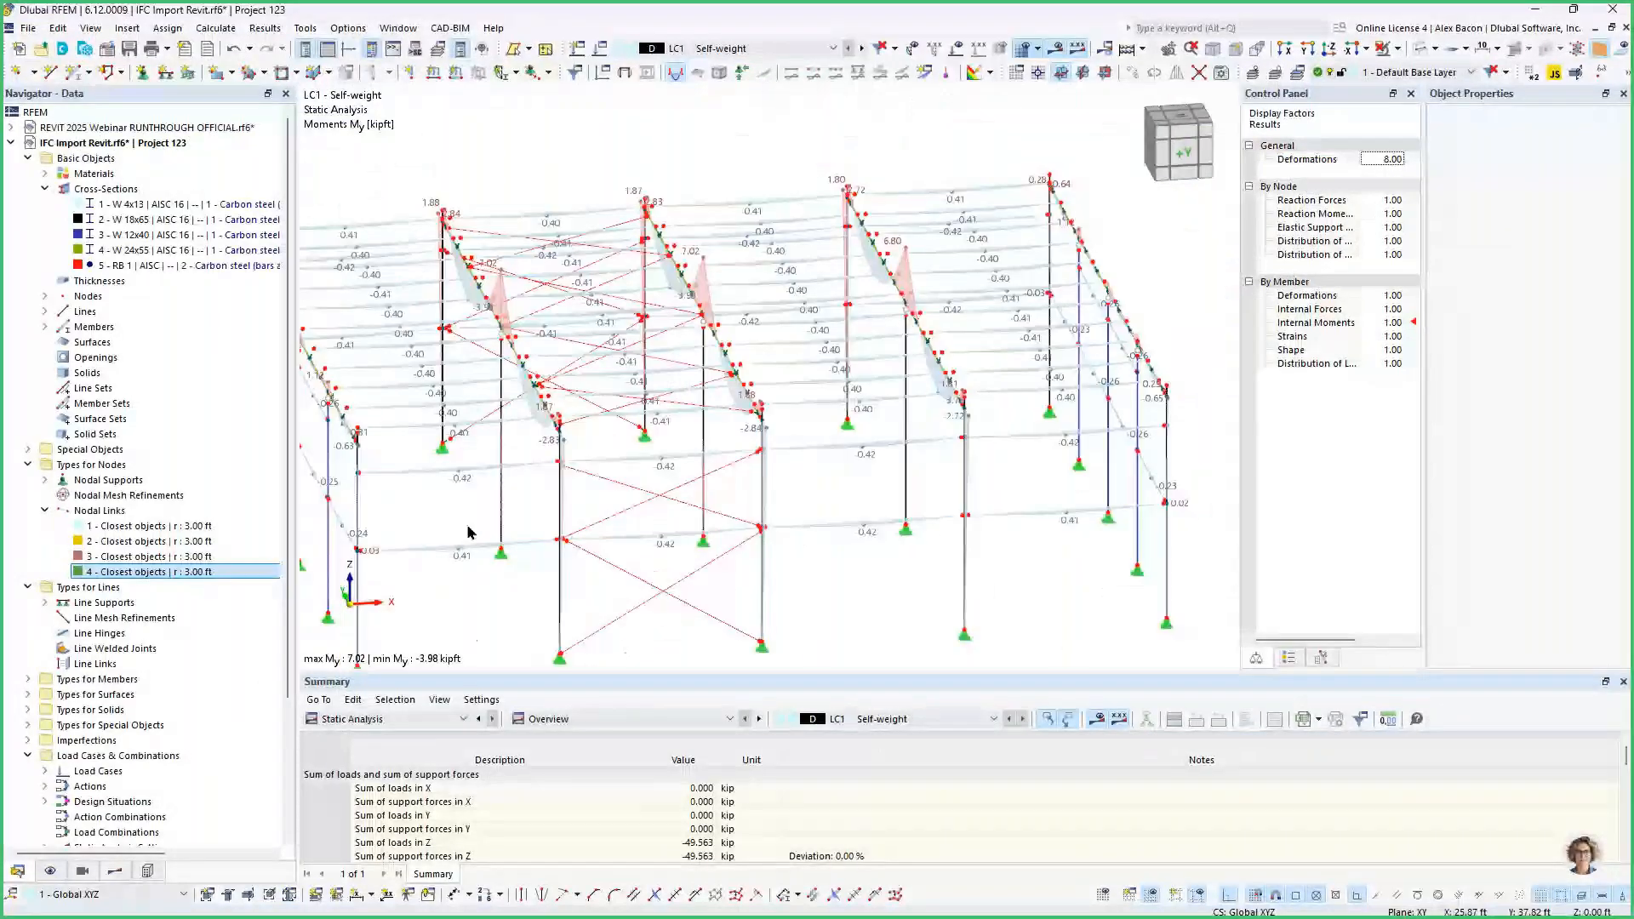
Export the model as IFC 4 Reference view with default coordinate settings, replacing asdfa.ifc on the Desktop.
middle_click_drag(468, 532, 647, 465)
left_click(28, 27)
mouse_move(108, 537)
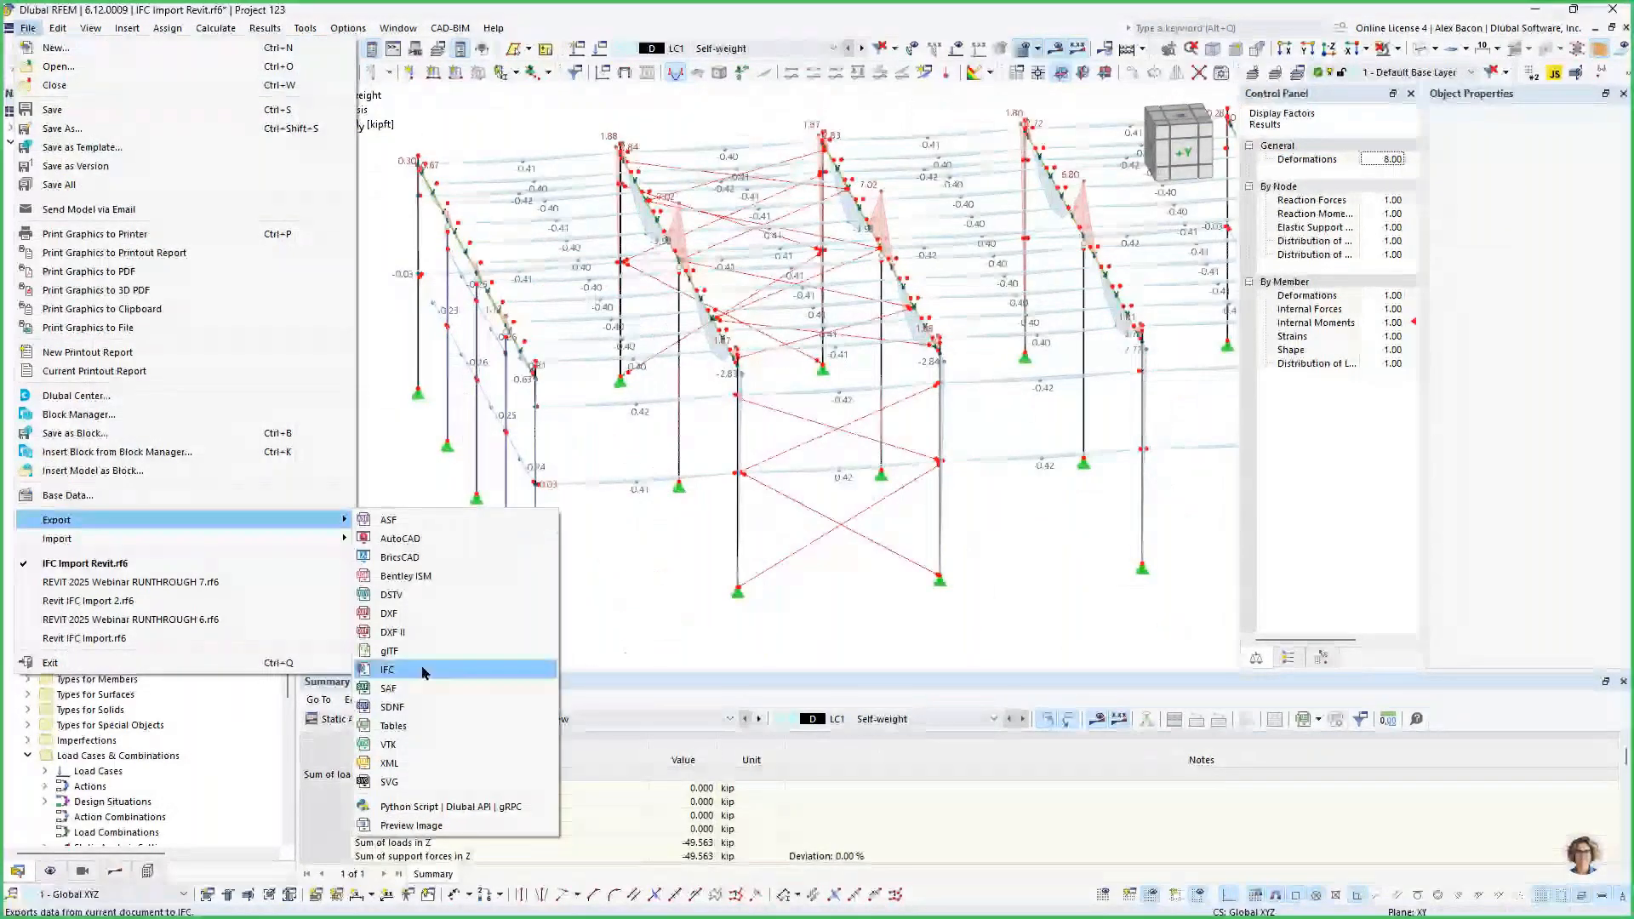
left_click(424, 671)
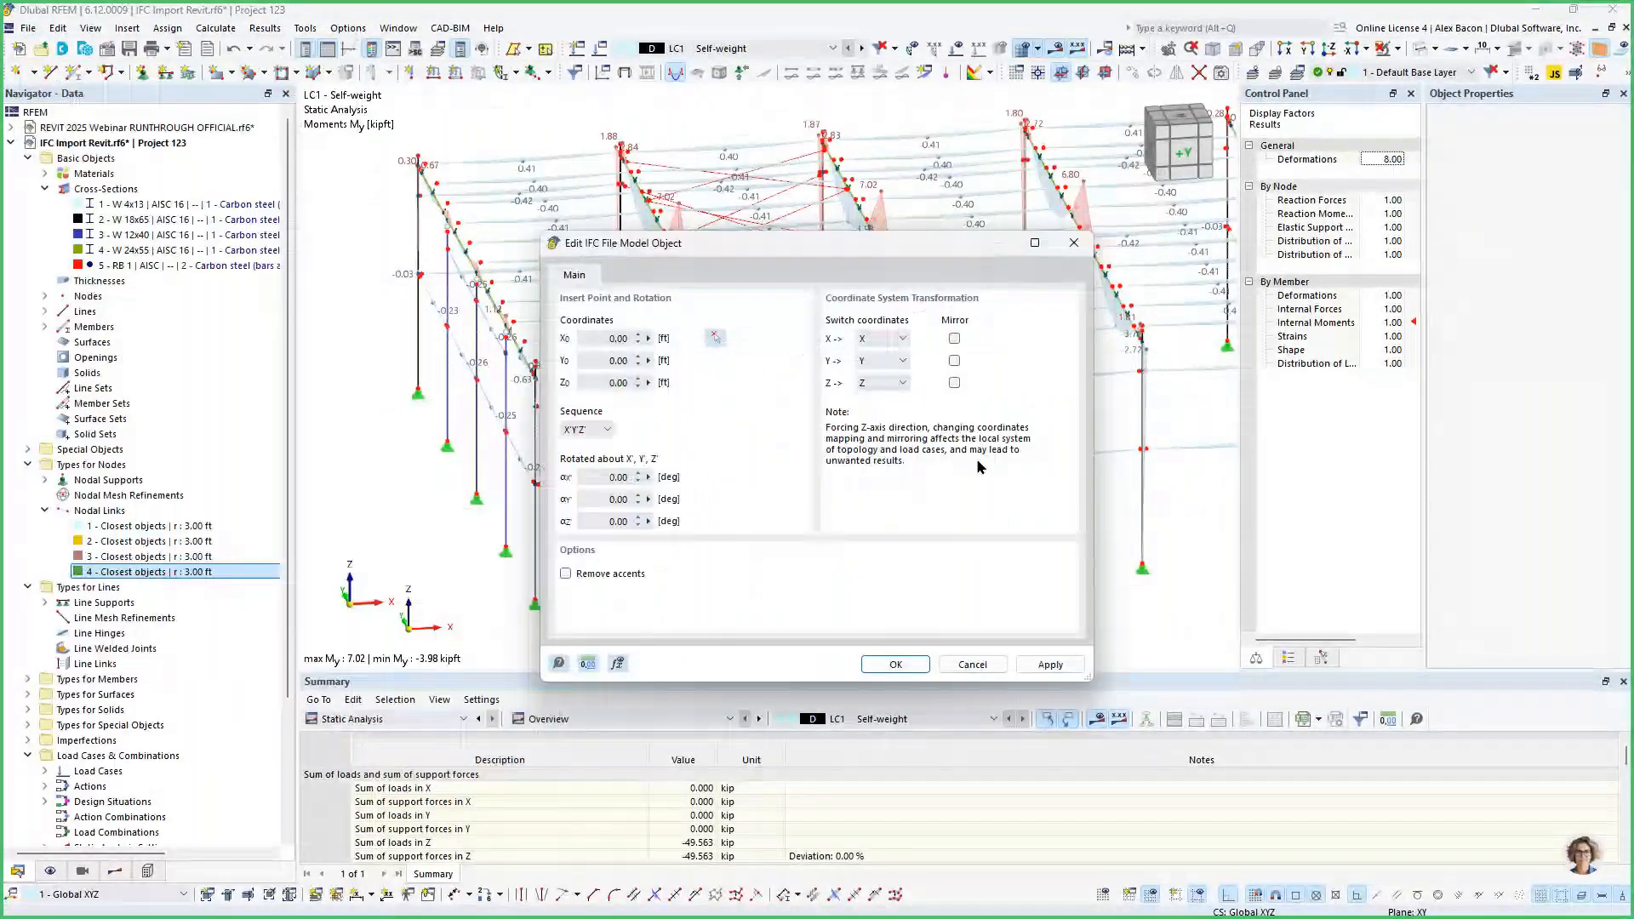
key("Return")
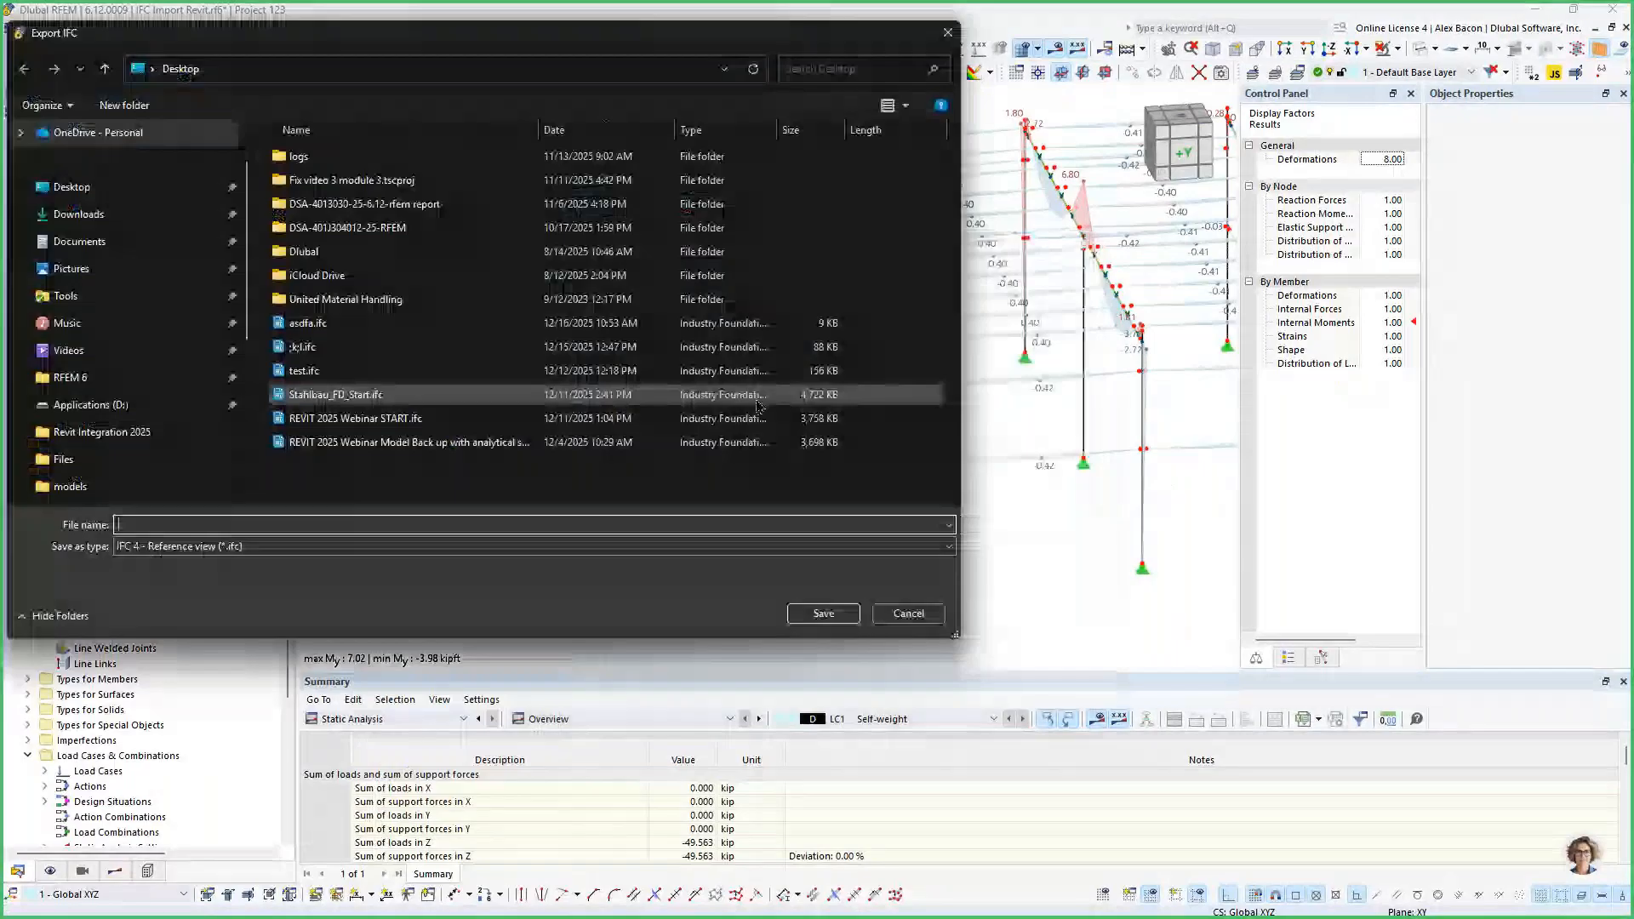
double_click(357, 324)
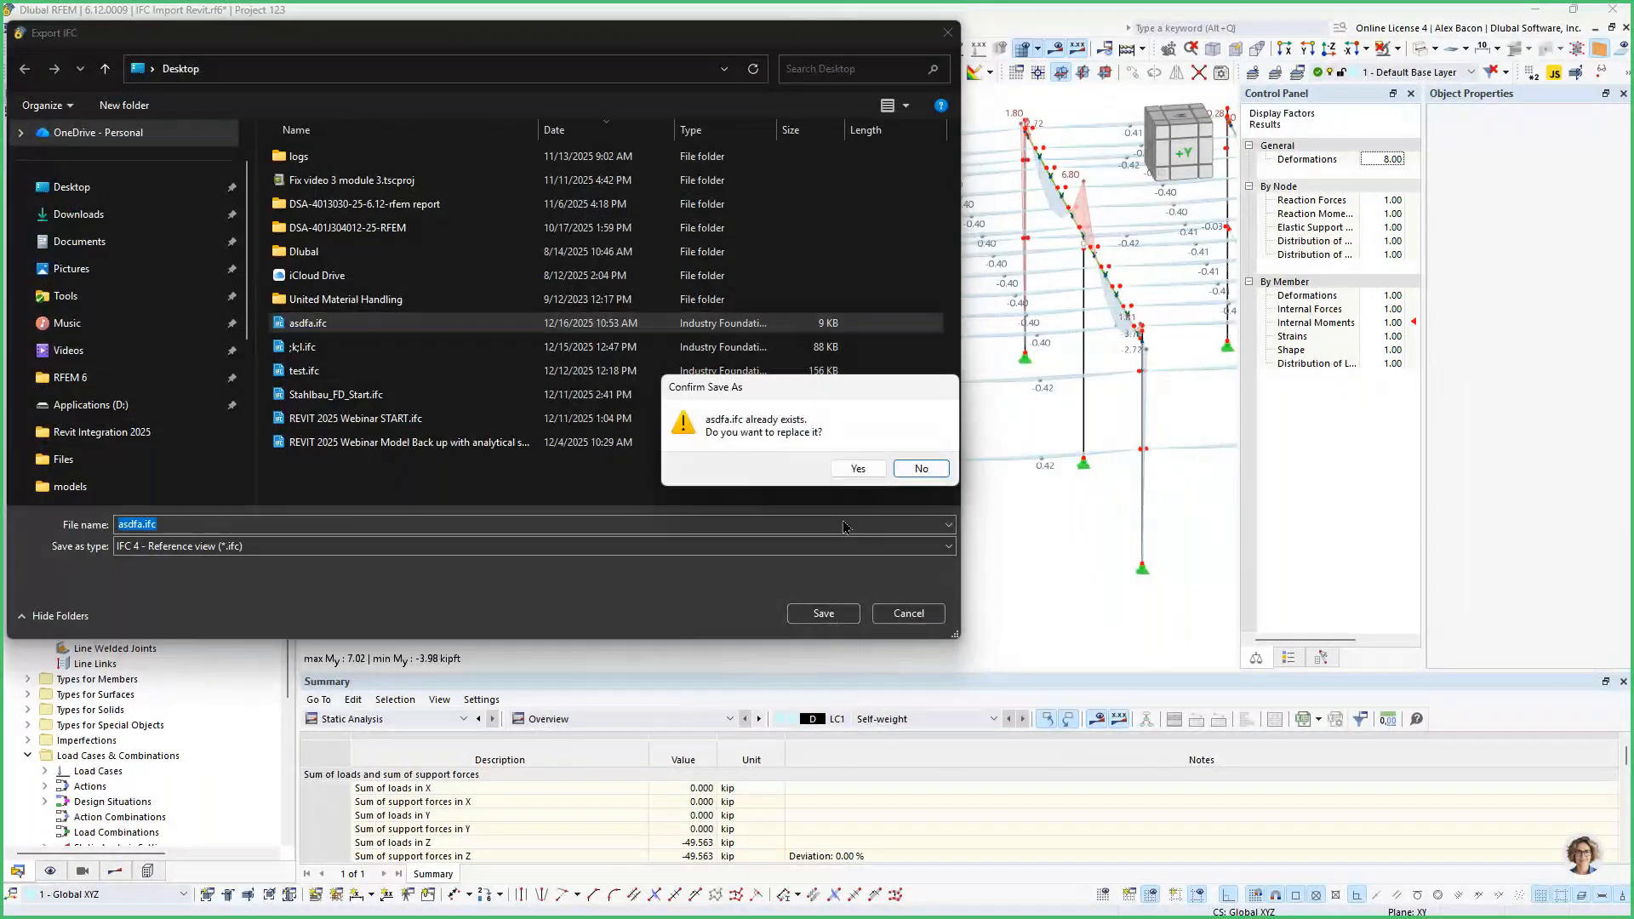
left_click(858, 468)
Switch to BIMvision and open the exported asdfa.ifc from the Desktop.
key("super")
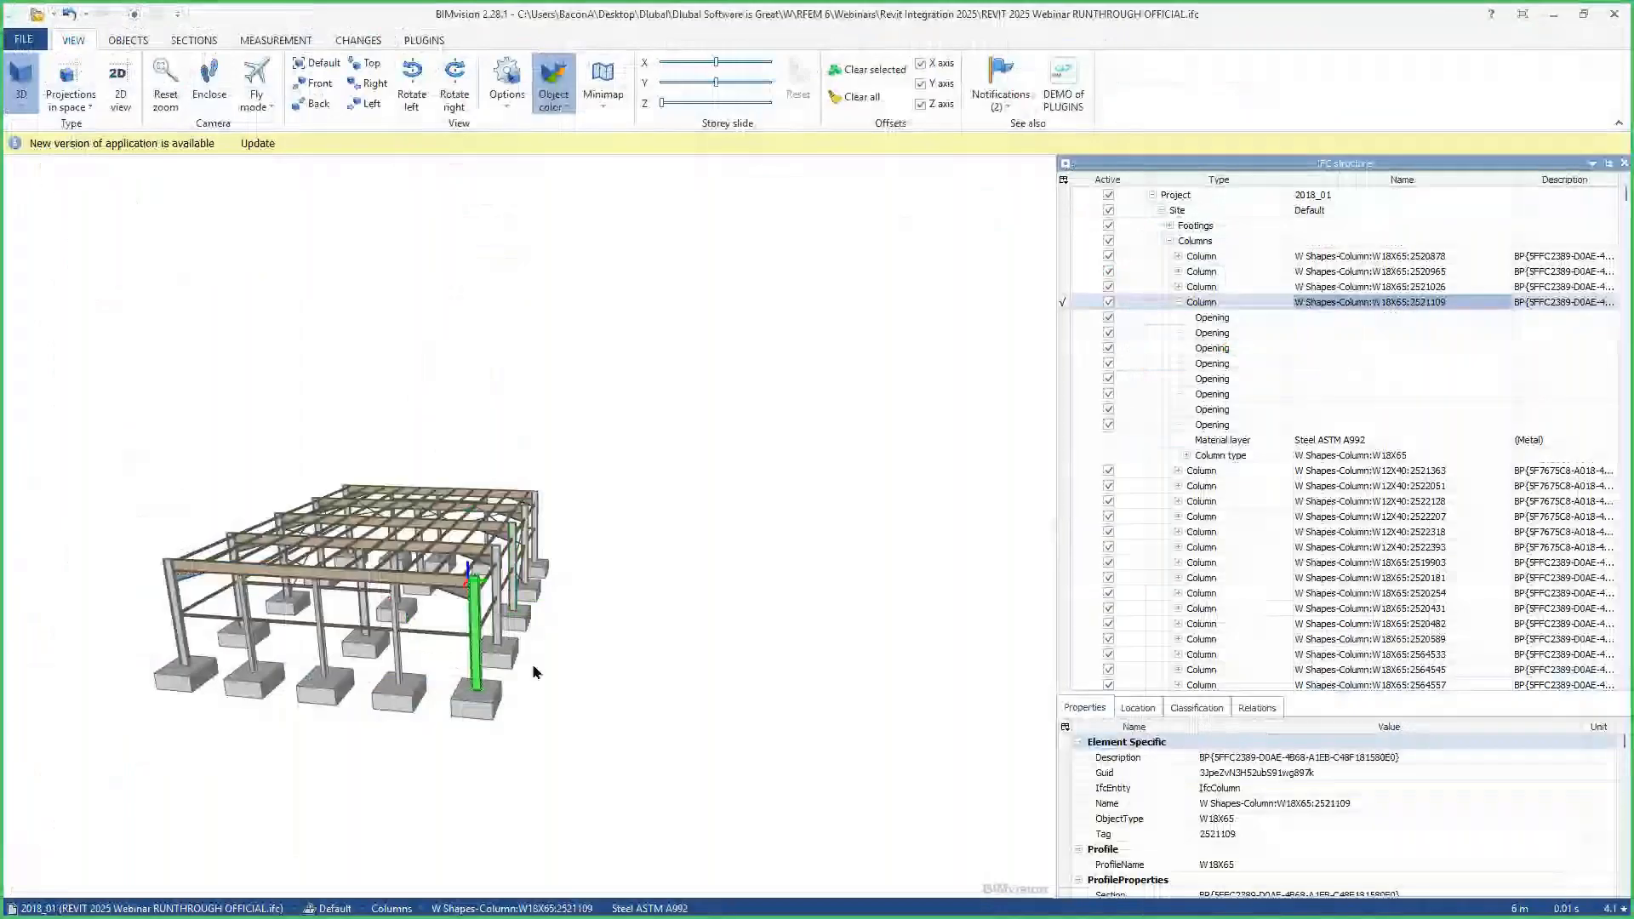
left_click_drag(533, 663, 303, 136)
left_click(26, 40)
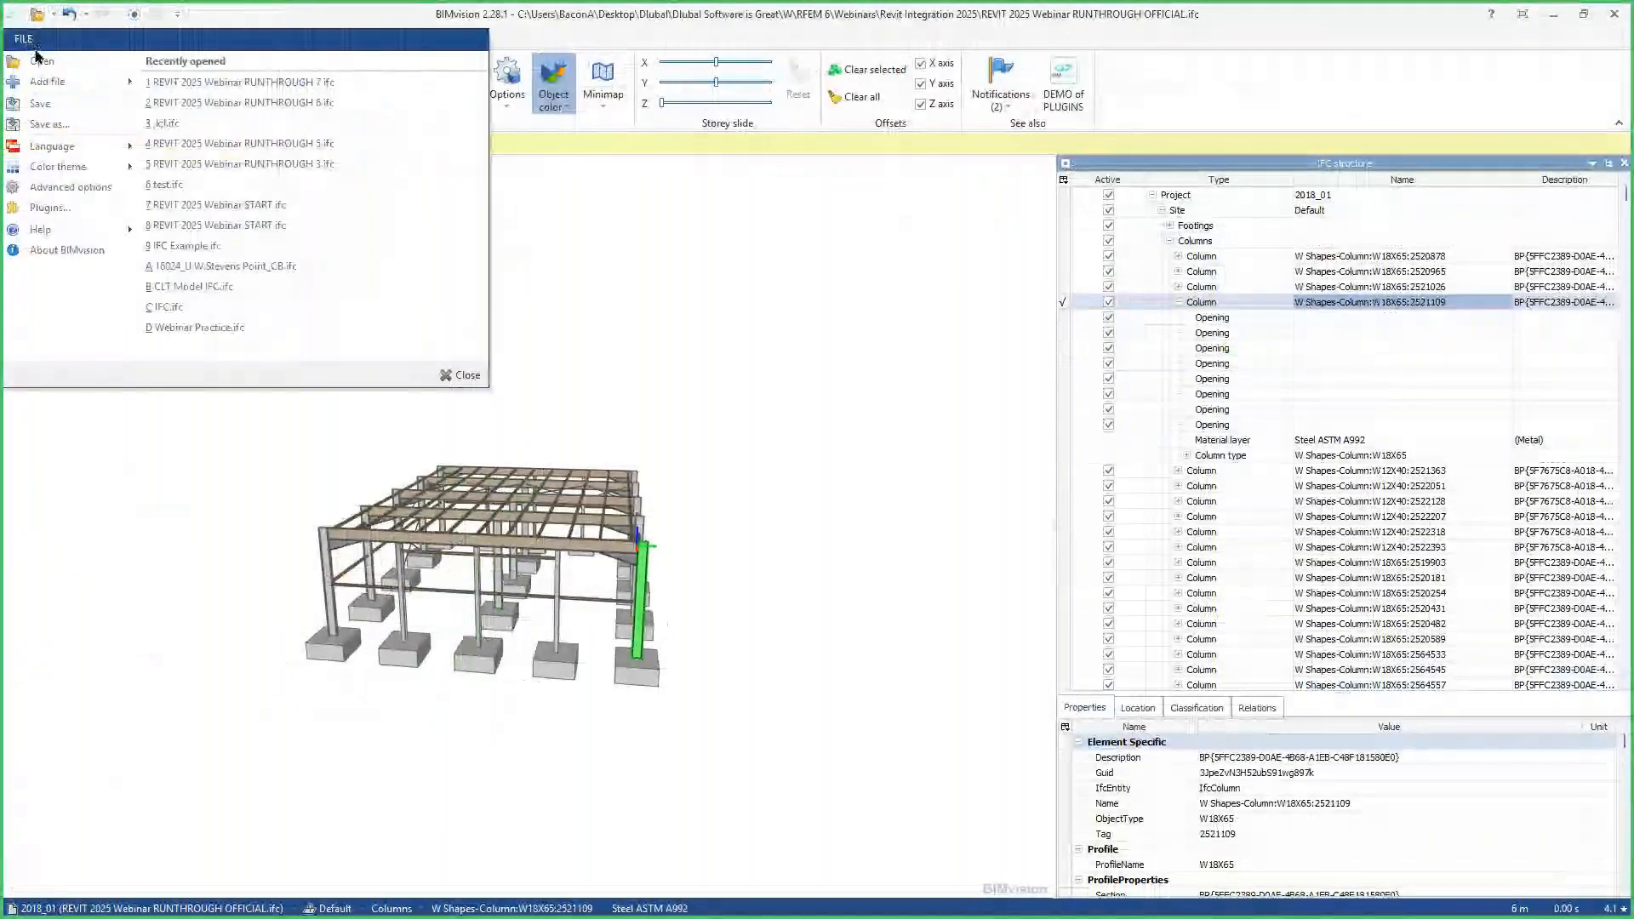
left_click(38, 64)
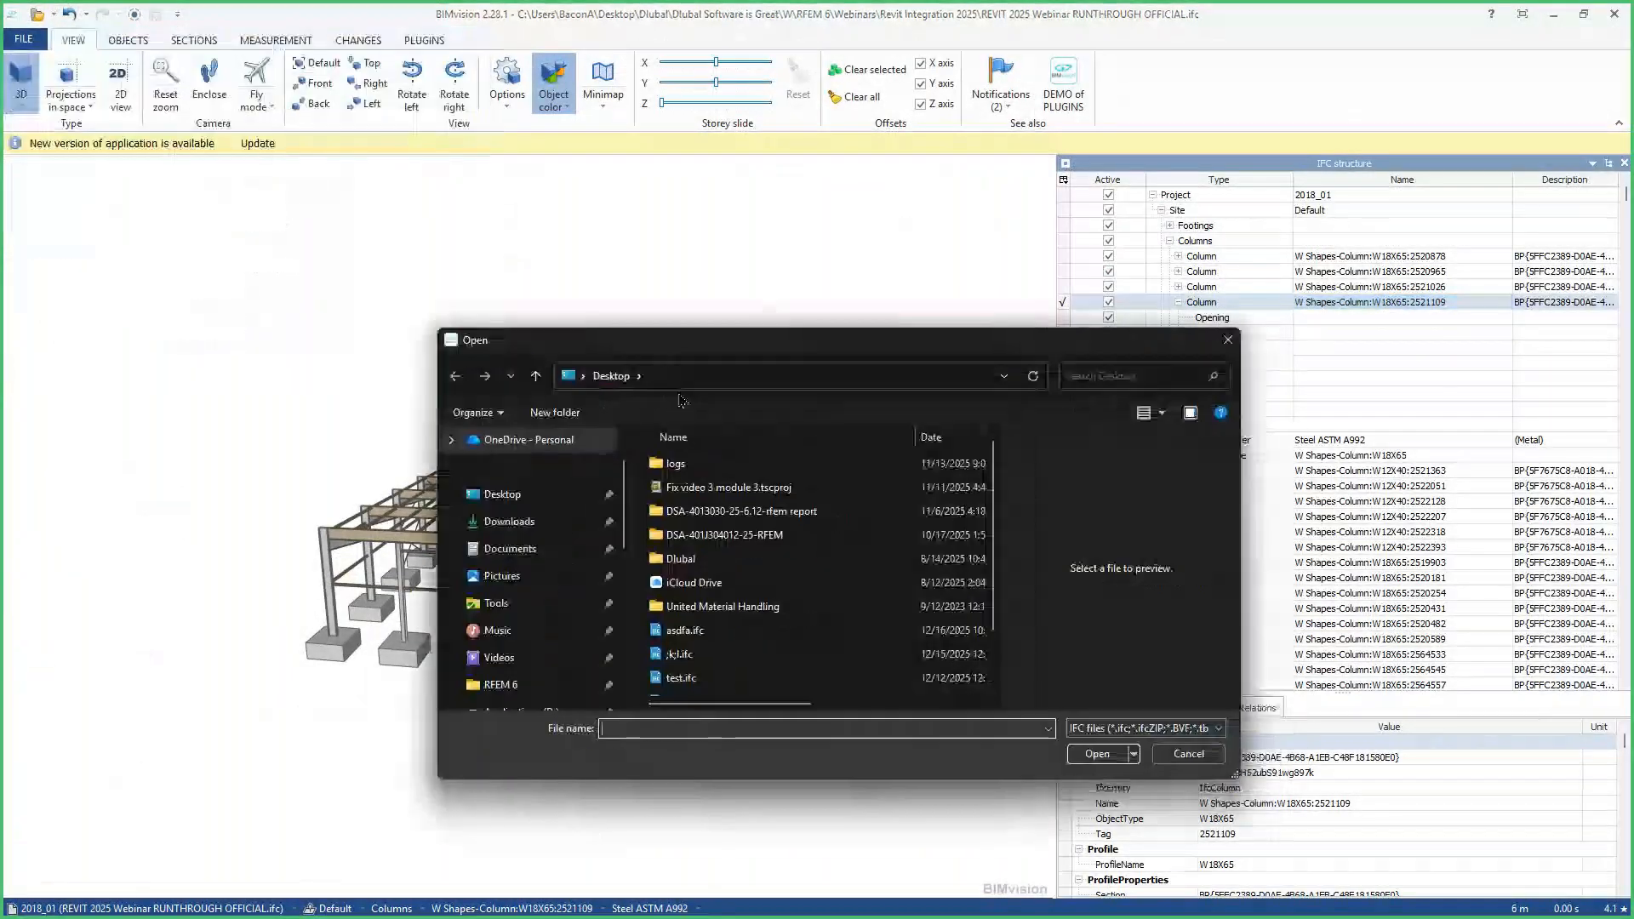
left_click(685, 630)
left_click(1097, 754)
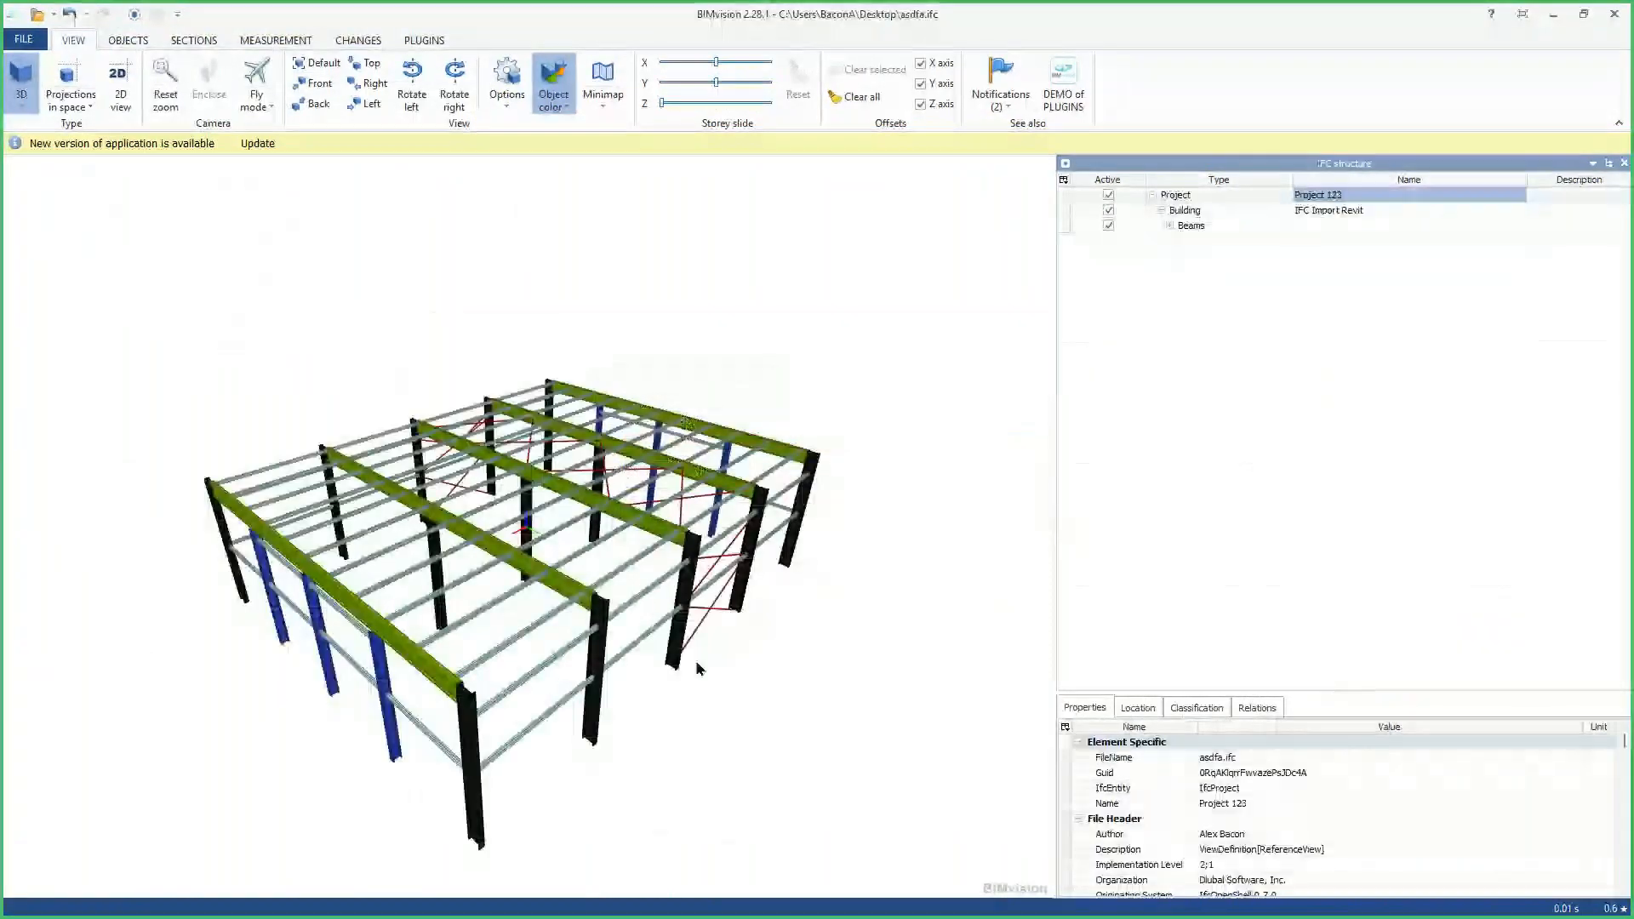
Select the front corner column, Member 13, and inspect its material layer and Guid.
left_click(479, 676)
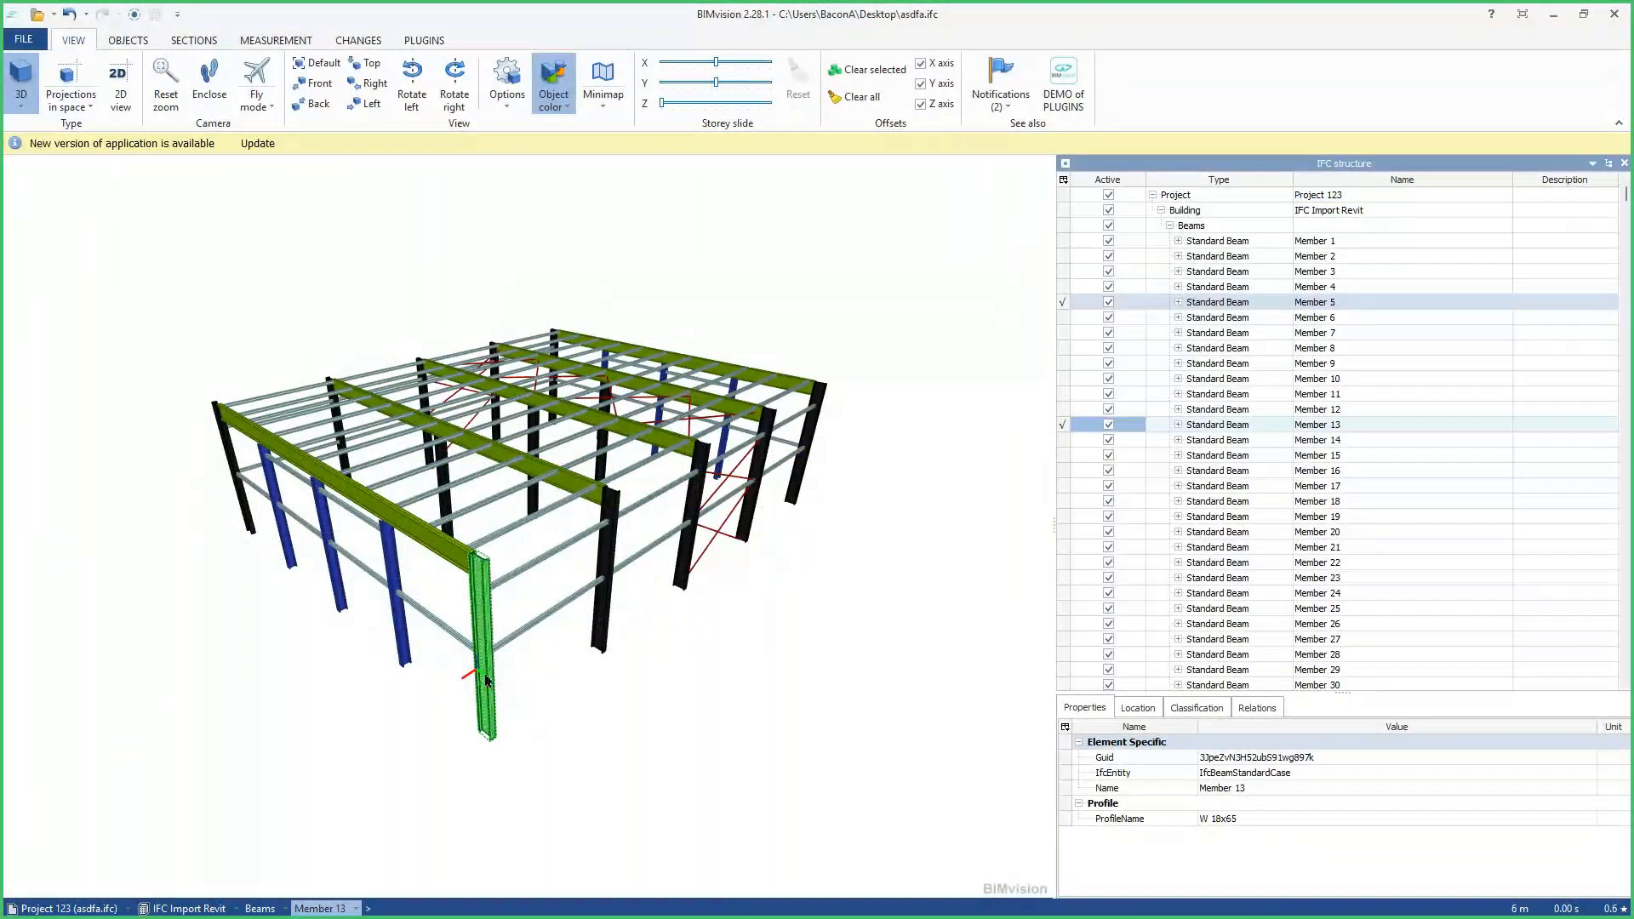
left_click(1178, 425)
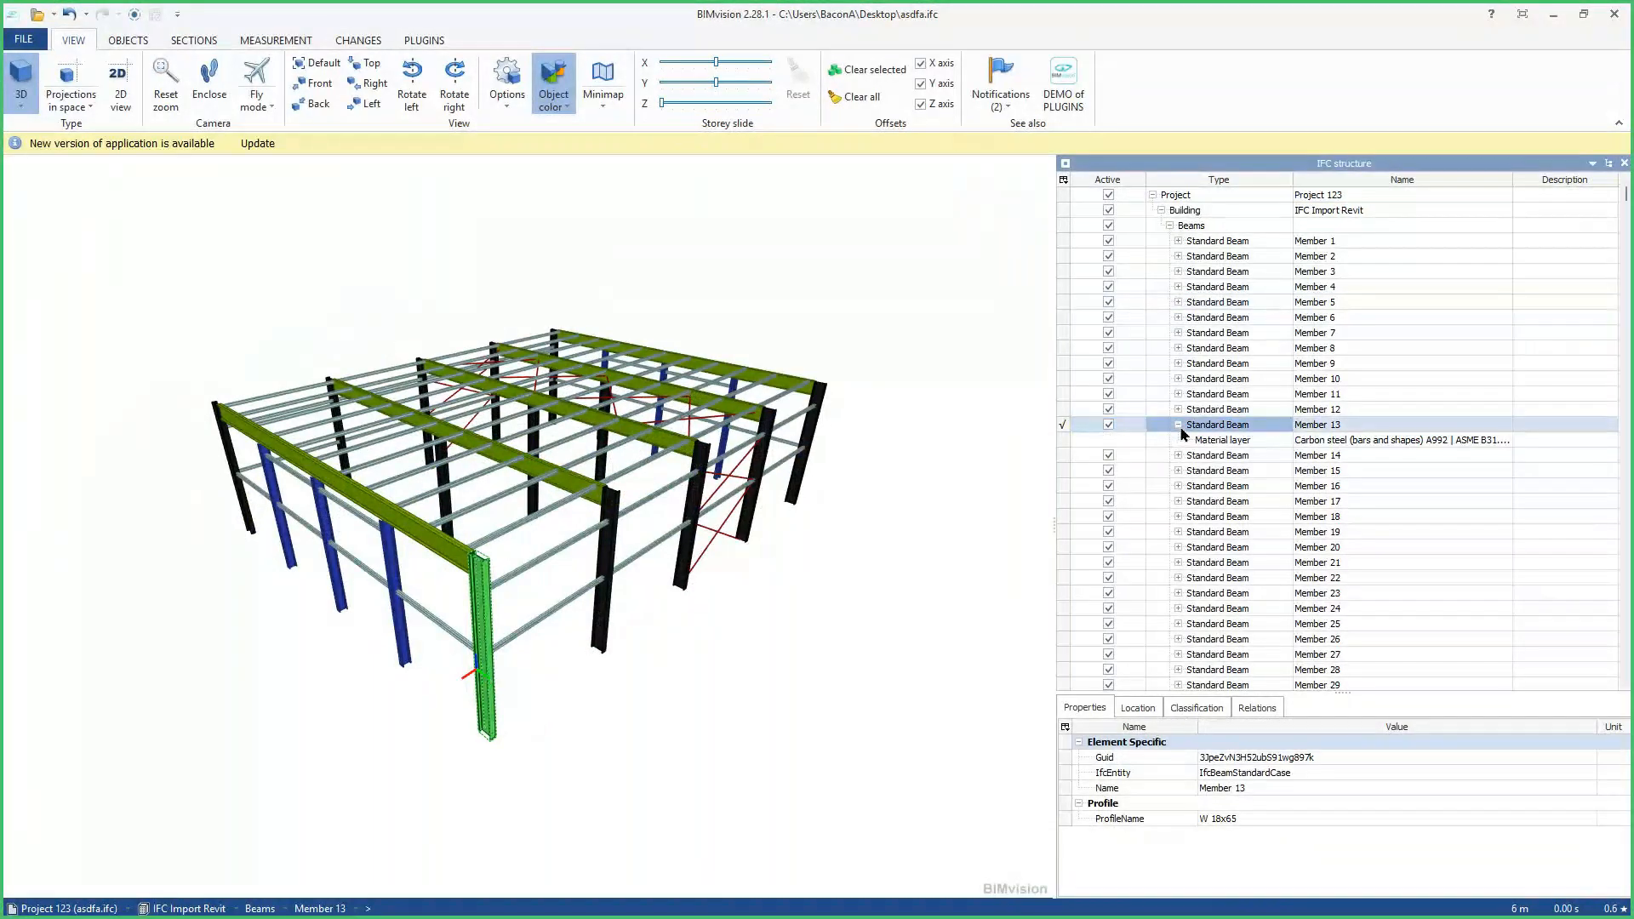
left_click(1413, 433)
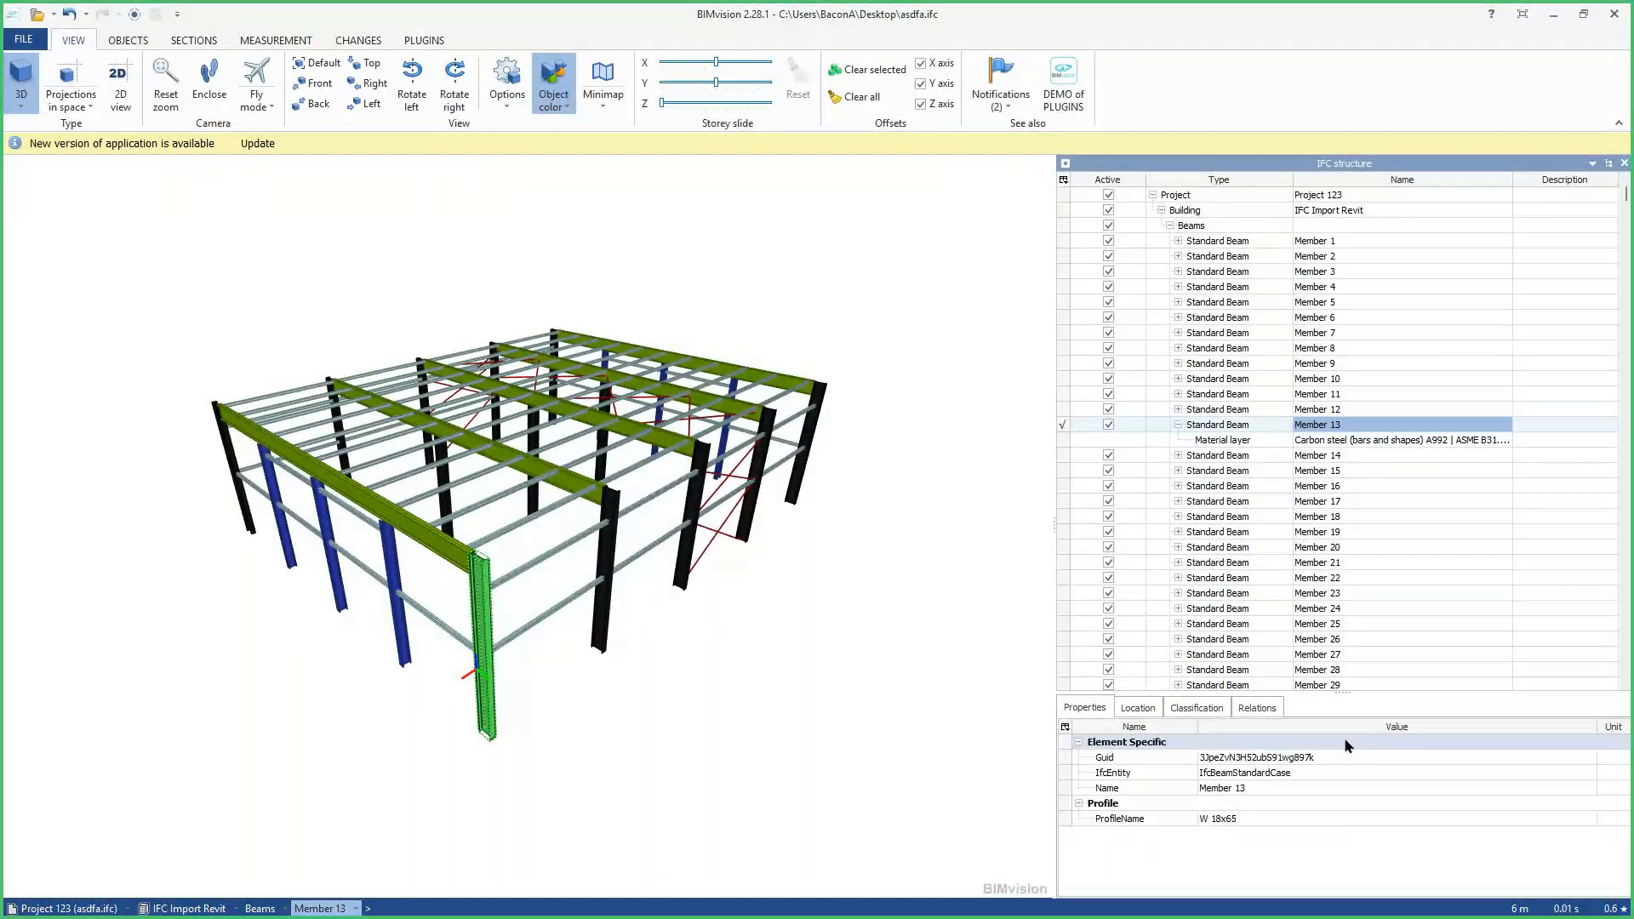
left_click(1354, 758)
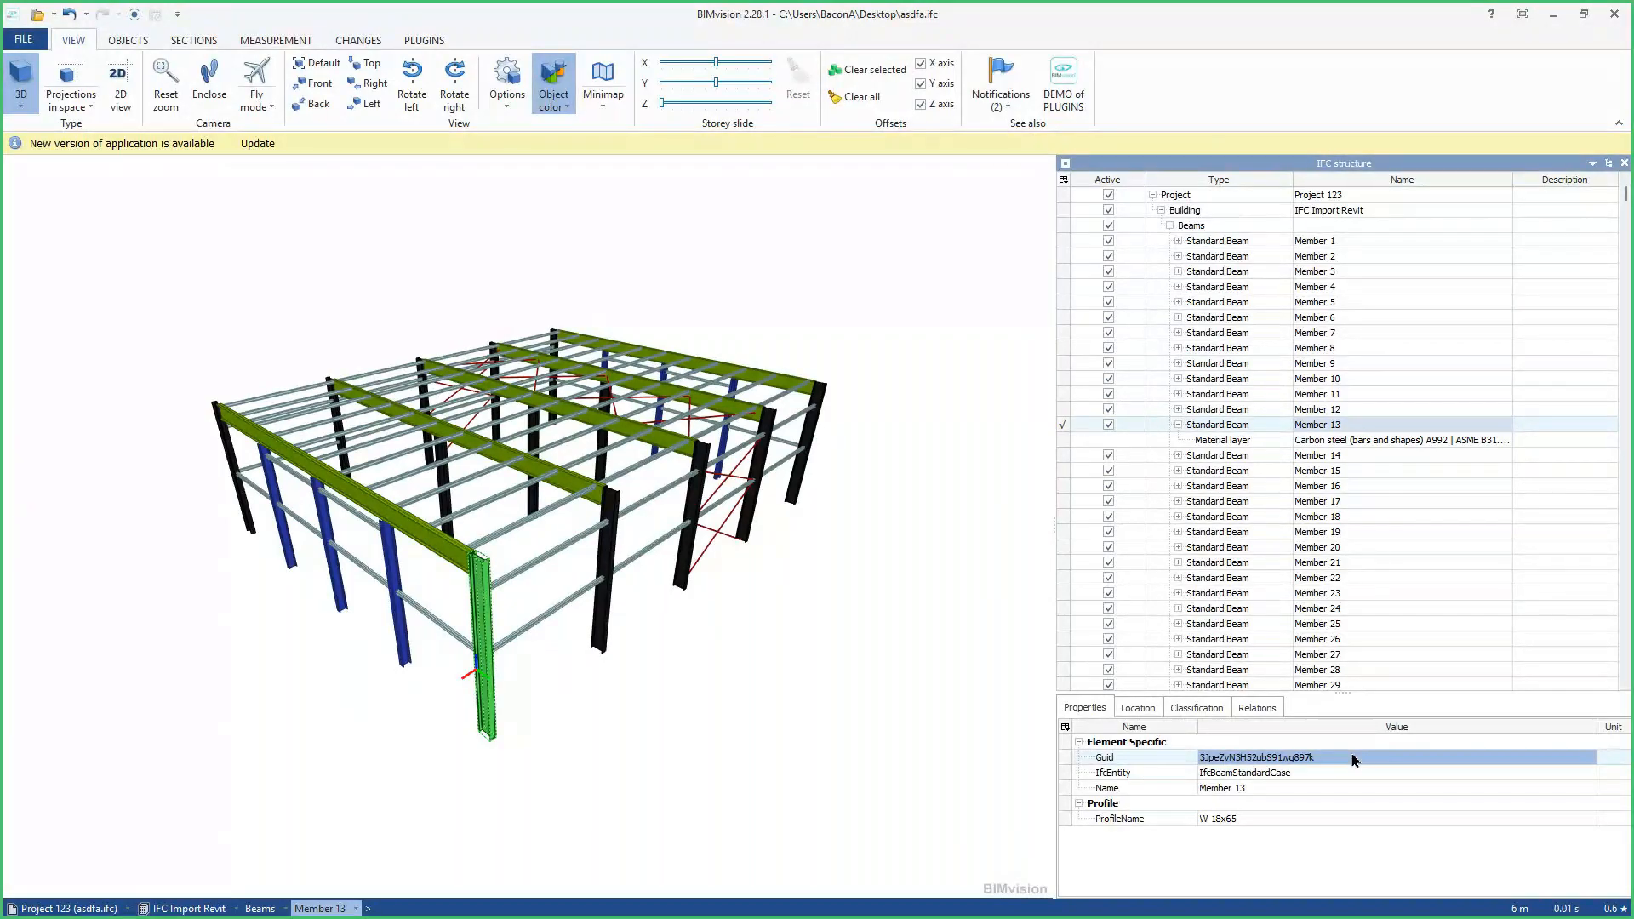
Switch to the running PowerPoint slide show.
key("super")
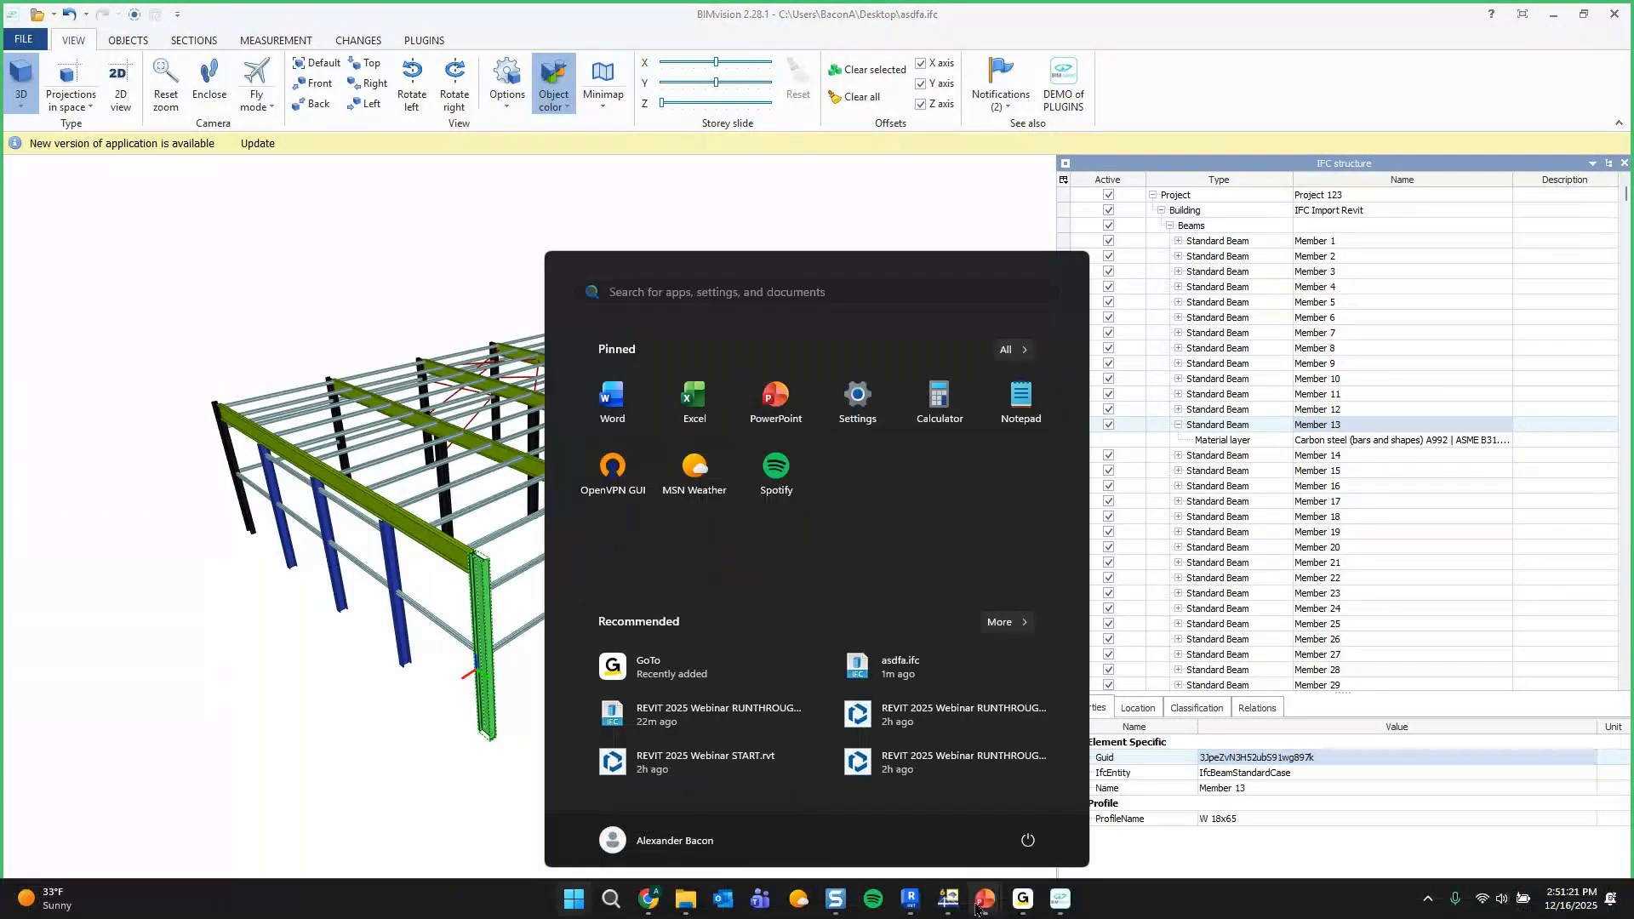
left_click(980, 904)
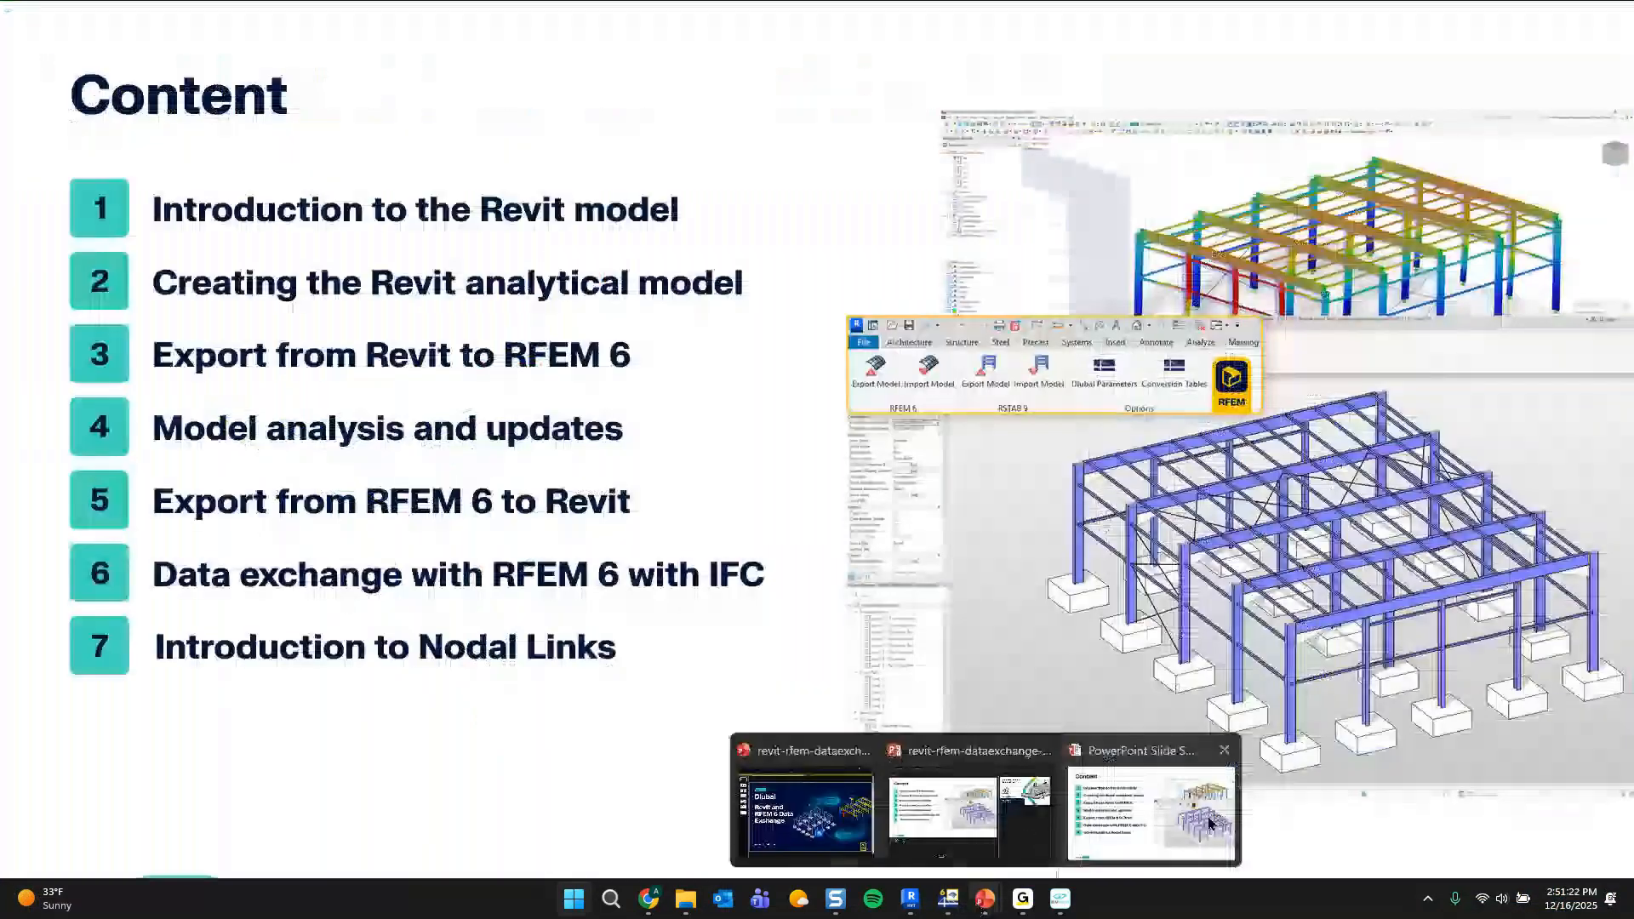
left_click(1210, 822)
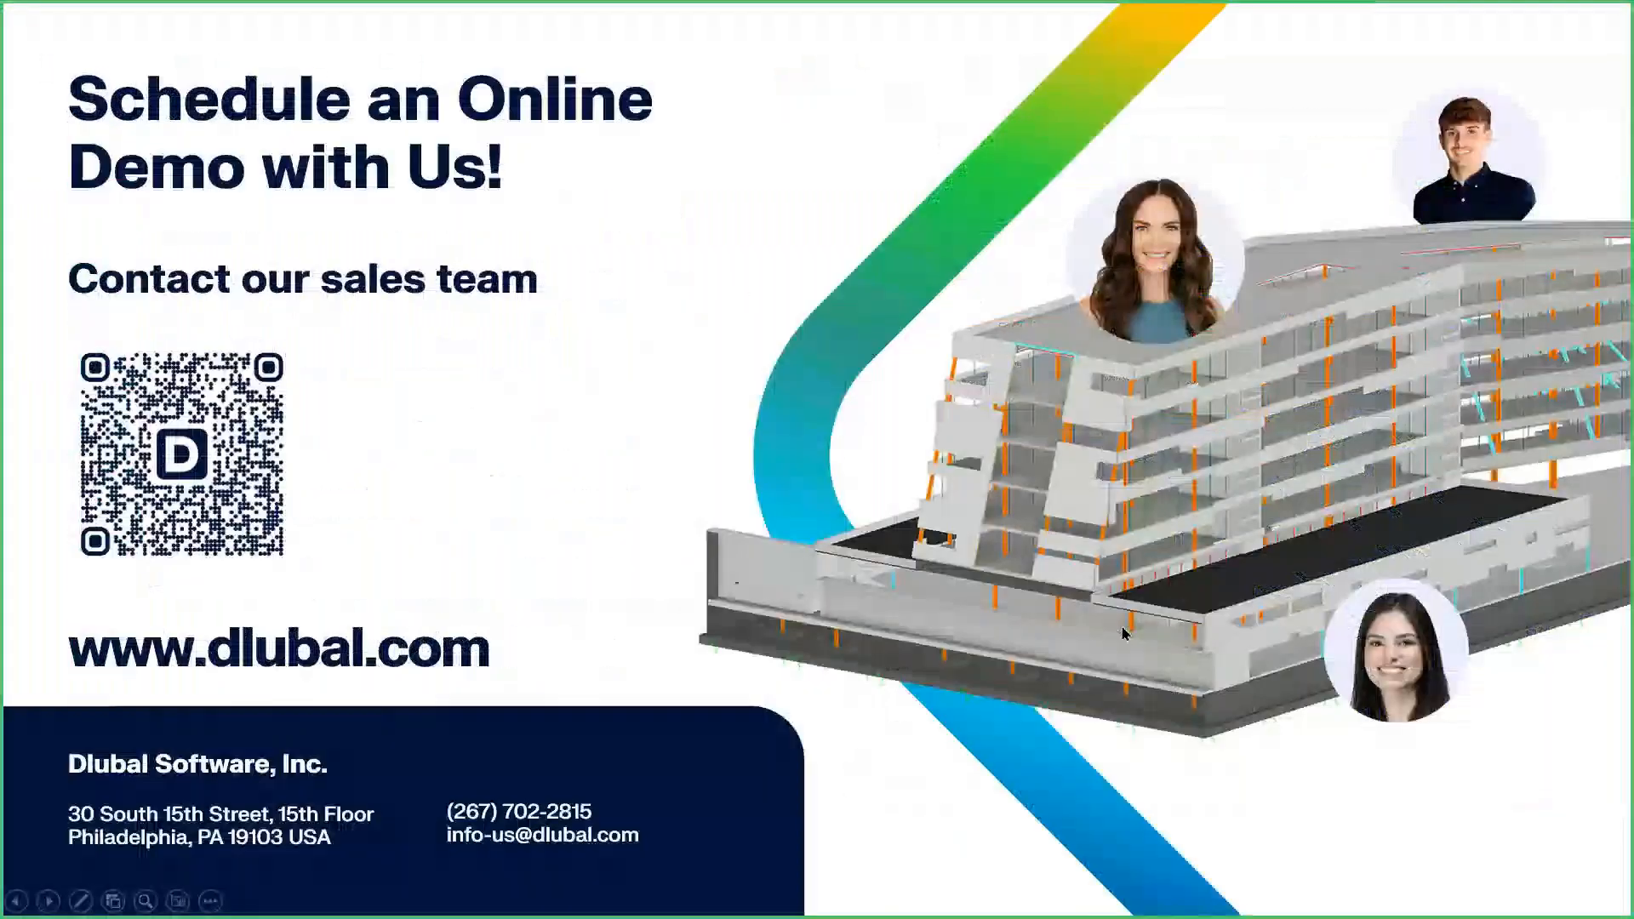